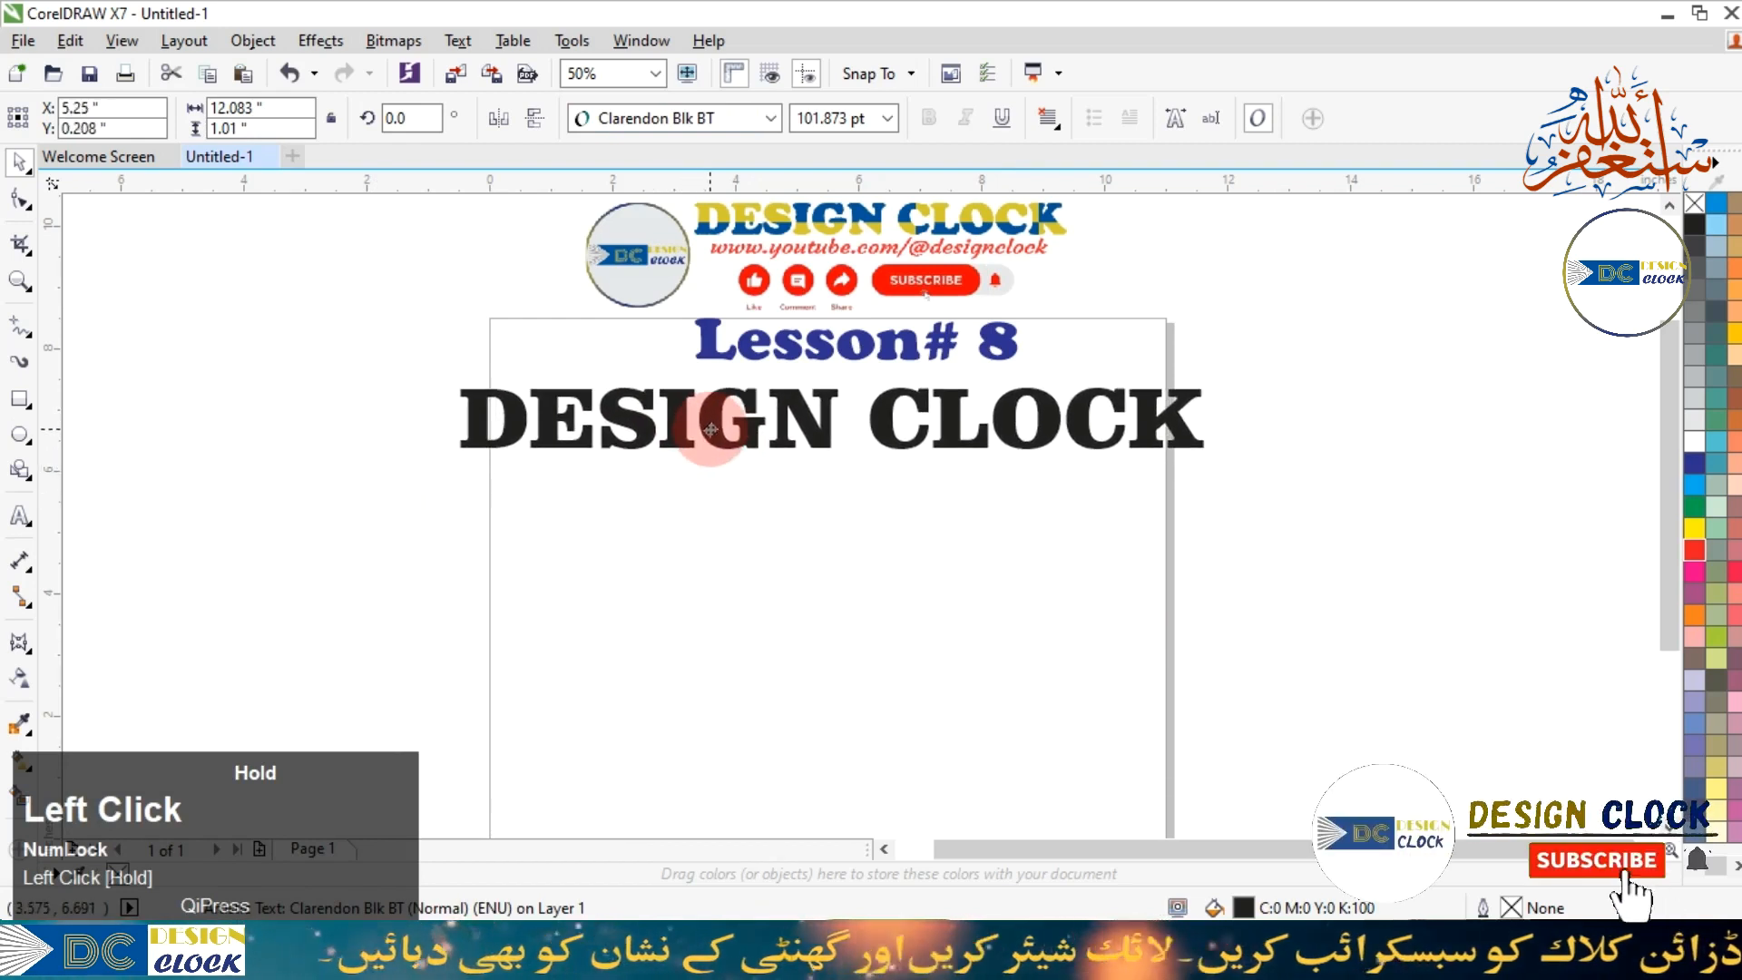
Draw a rectangle about 10.17 by 2.04 inches below the DESIGN CLOCK text.
{"action": "left_click", "coordinate": [1114, 620]}
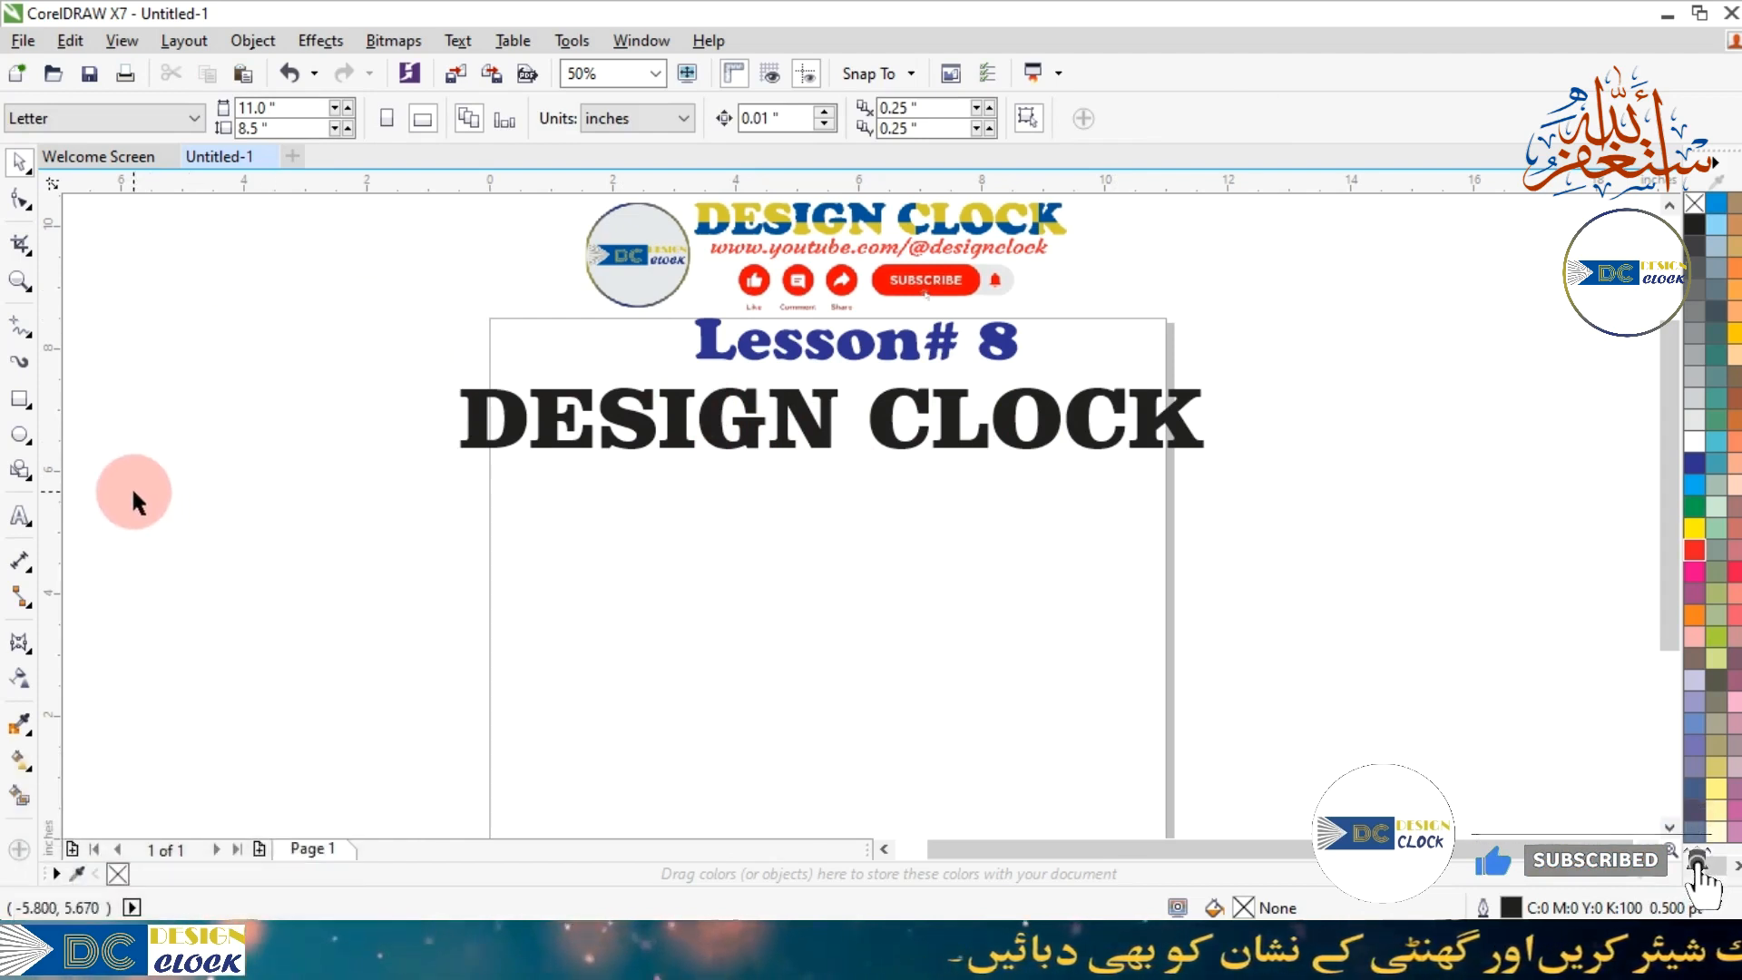
{"action": "left_click", "coordinate": [20, 400]}
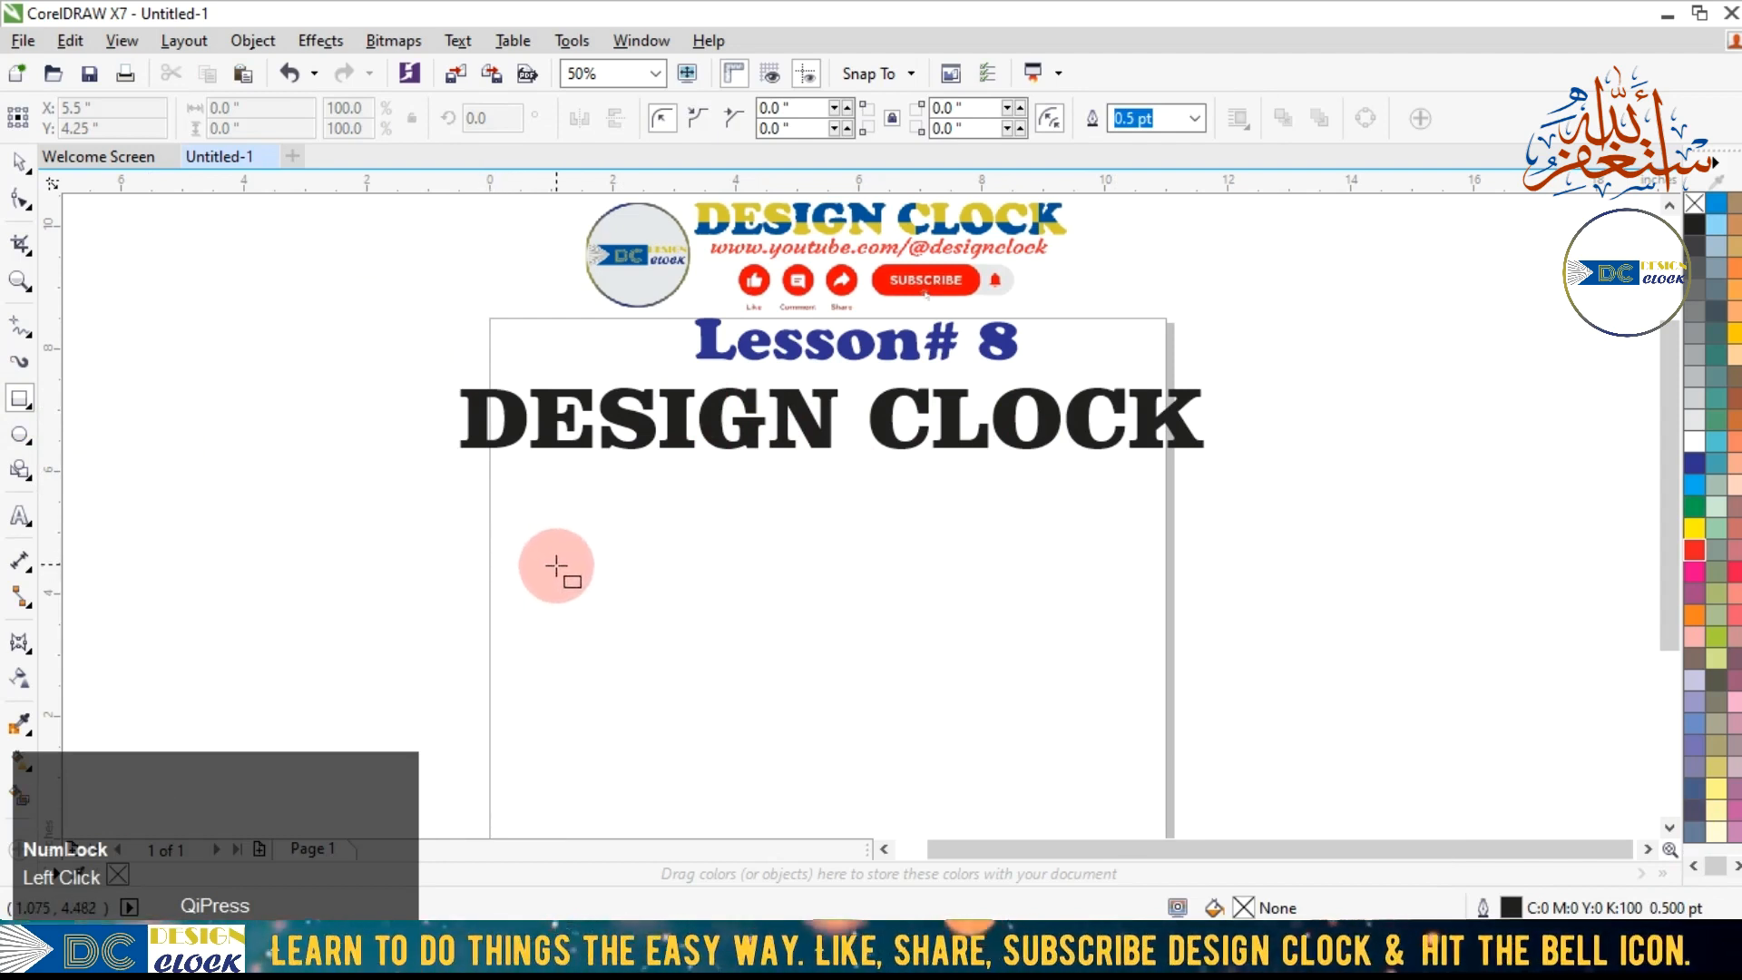
{"action": "left_click_drag", "start_coordinate": [531, 598], "coordinate": [1154, 724]}
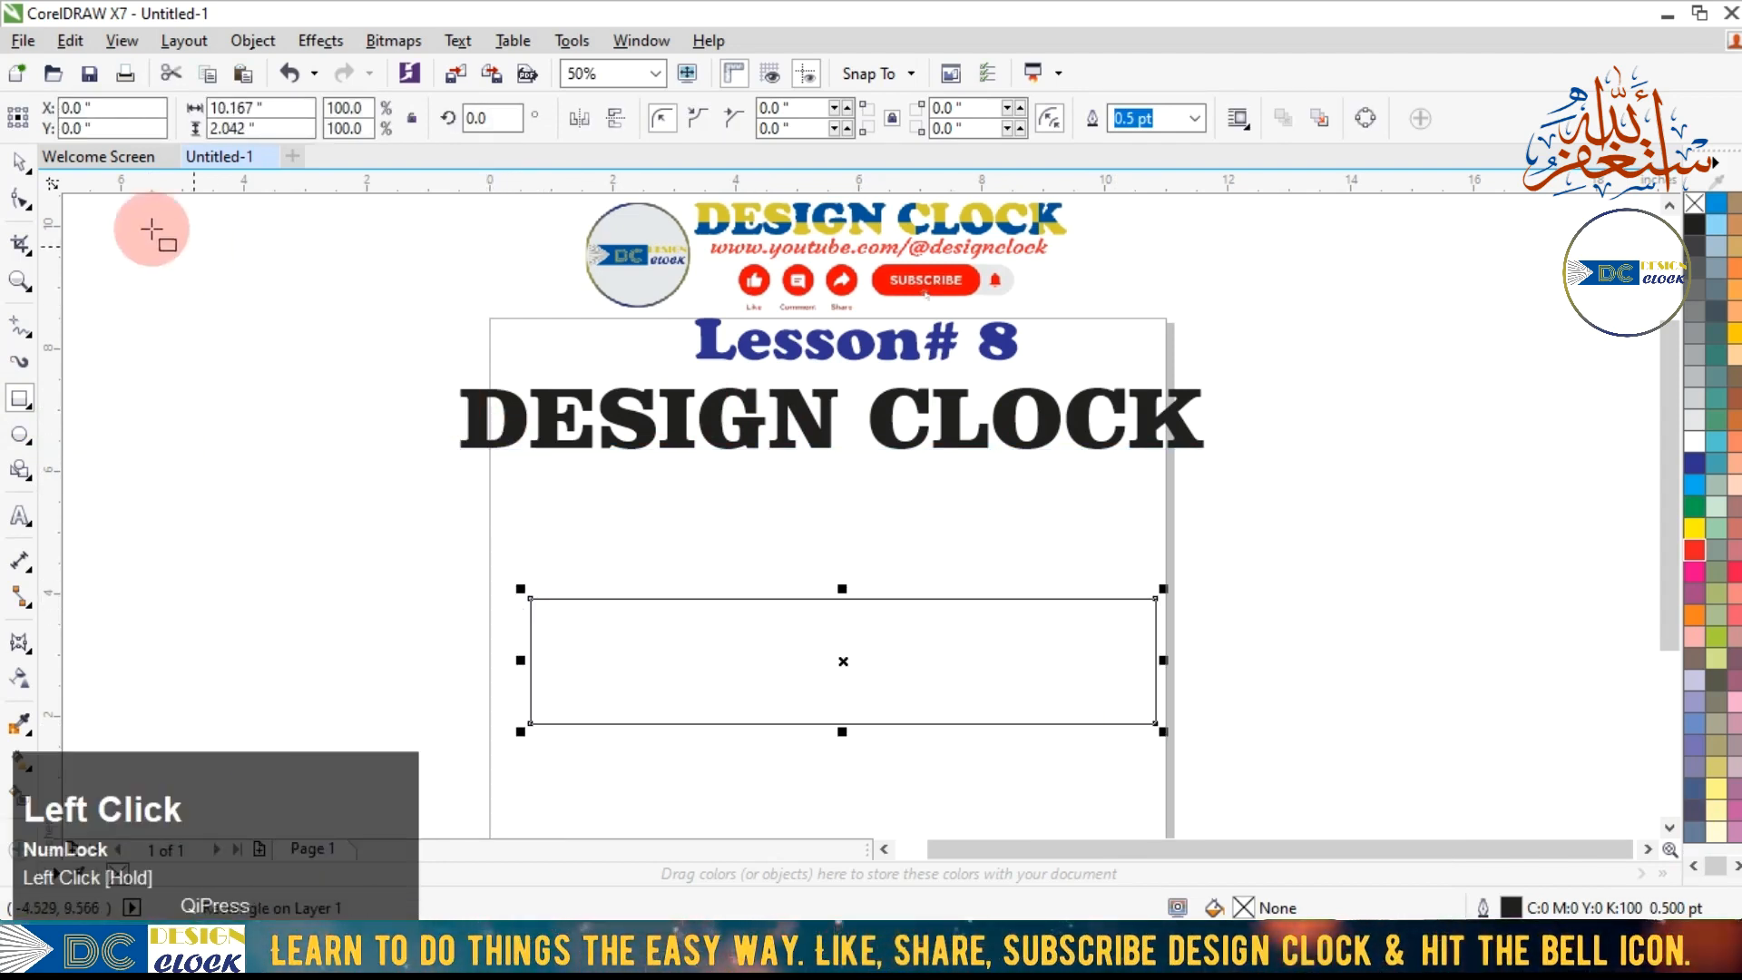
{"action": "left_click", "coordinate": [829, 639]}
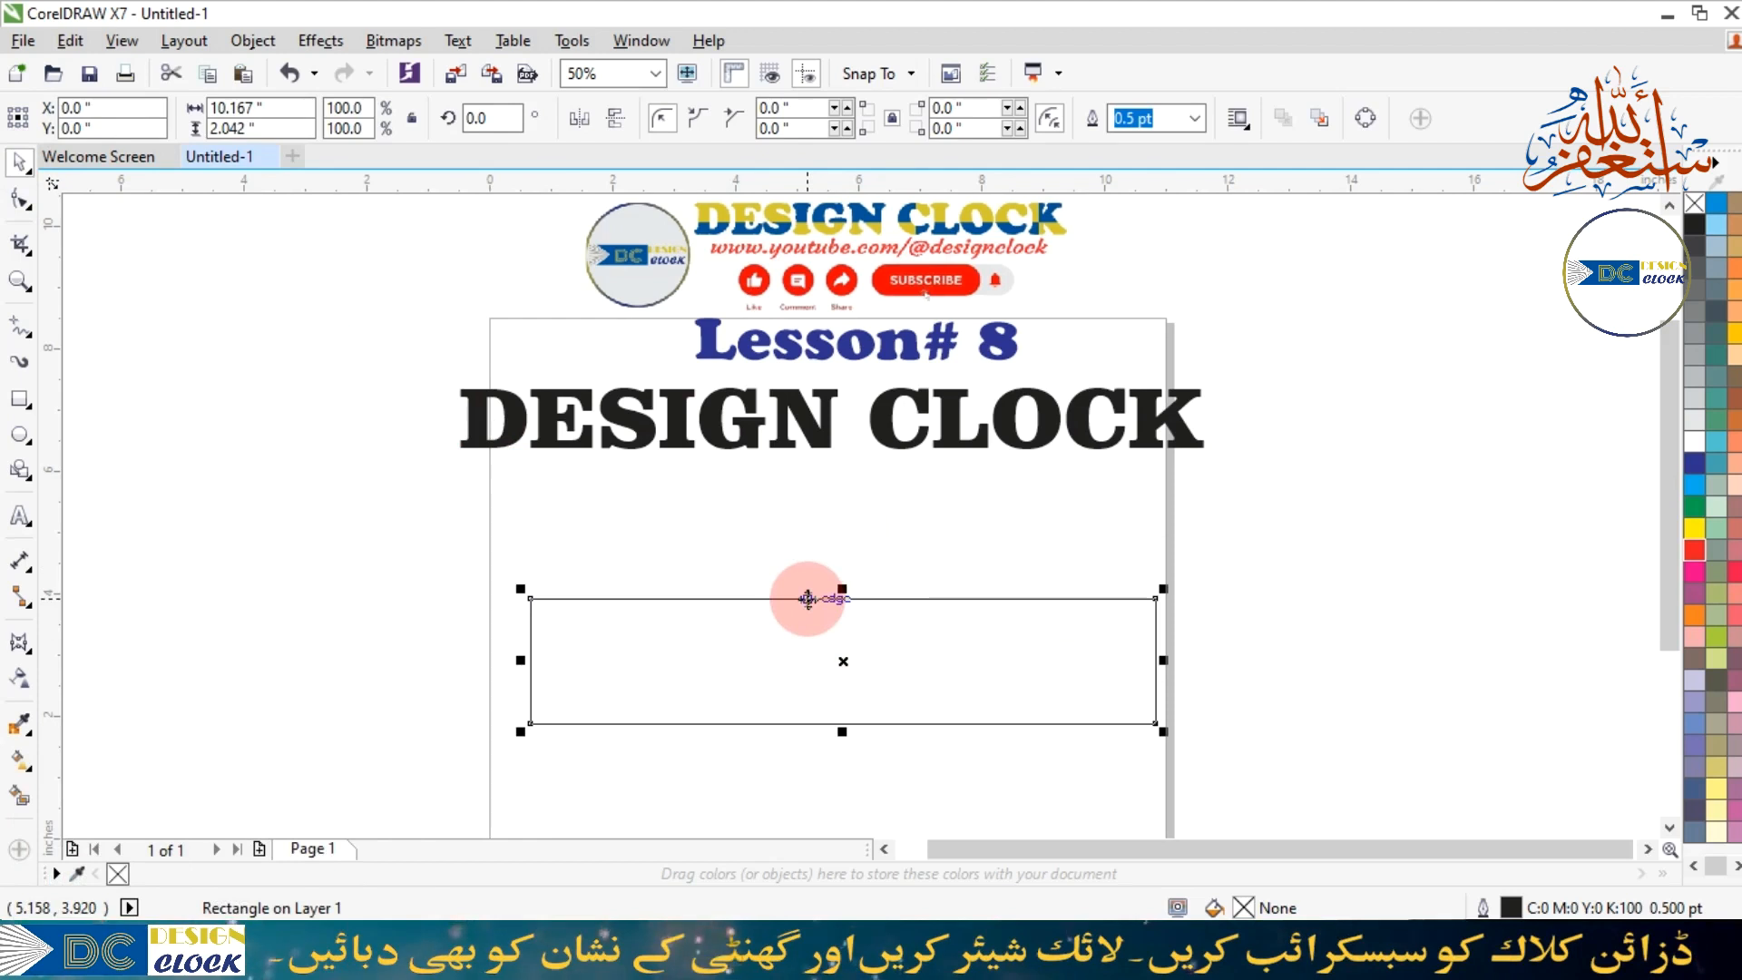
Convert the rectangle to curves and pull its upper-left and lower-right nodes outward to form a slanted parallelogram.
{"action": "left_click", "coordinate": [21, 211]}
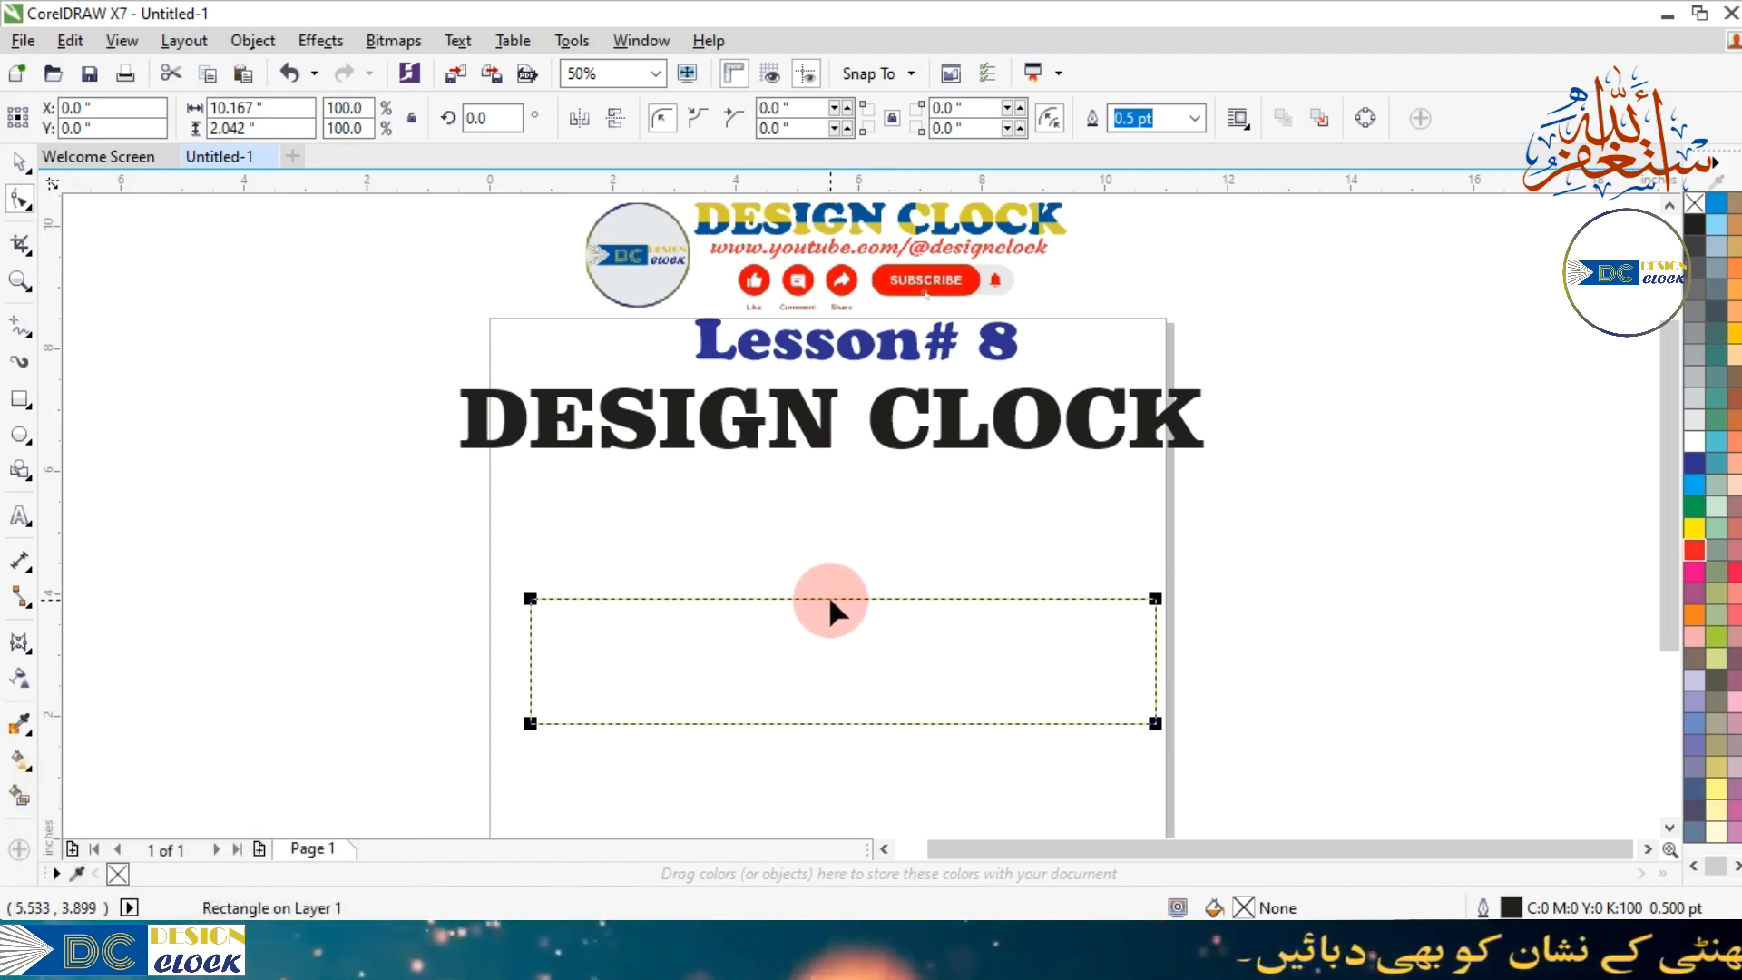
{"action": "right_click", "coordinate": [828, 635]}
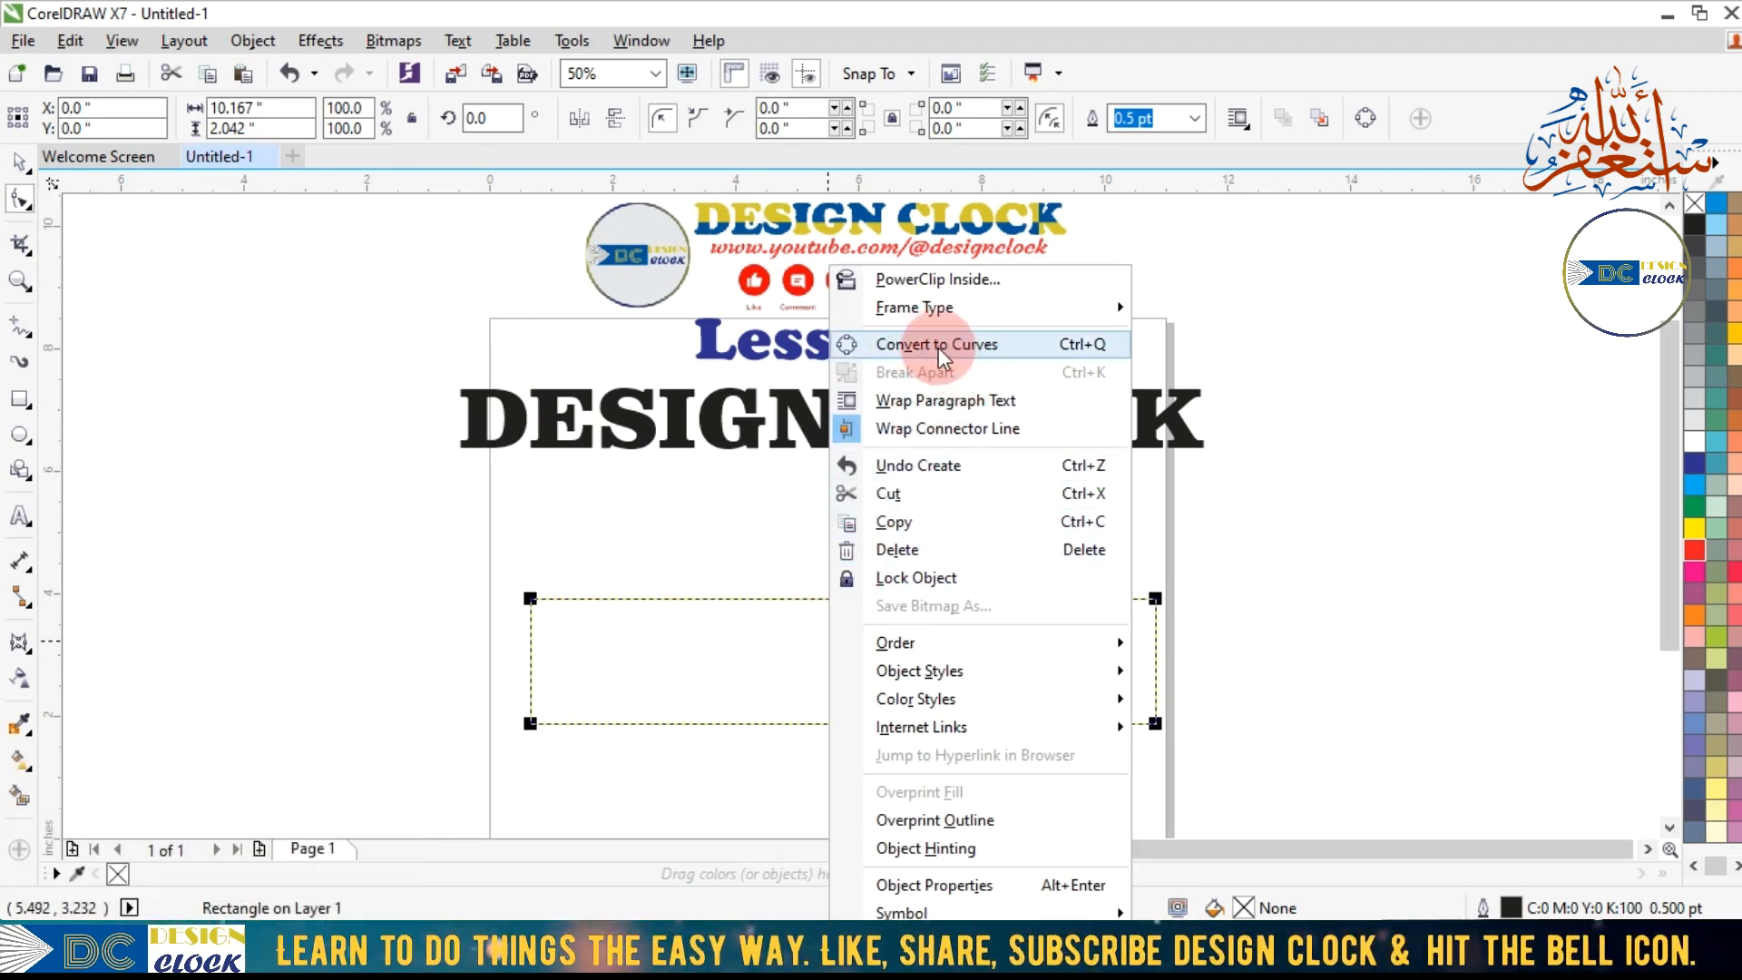
{"action": "left_click", "coordinate": [961, 347]}
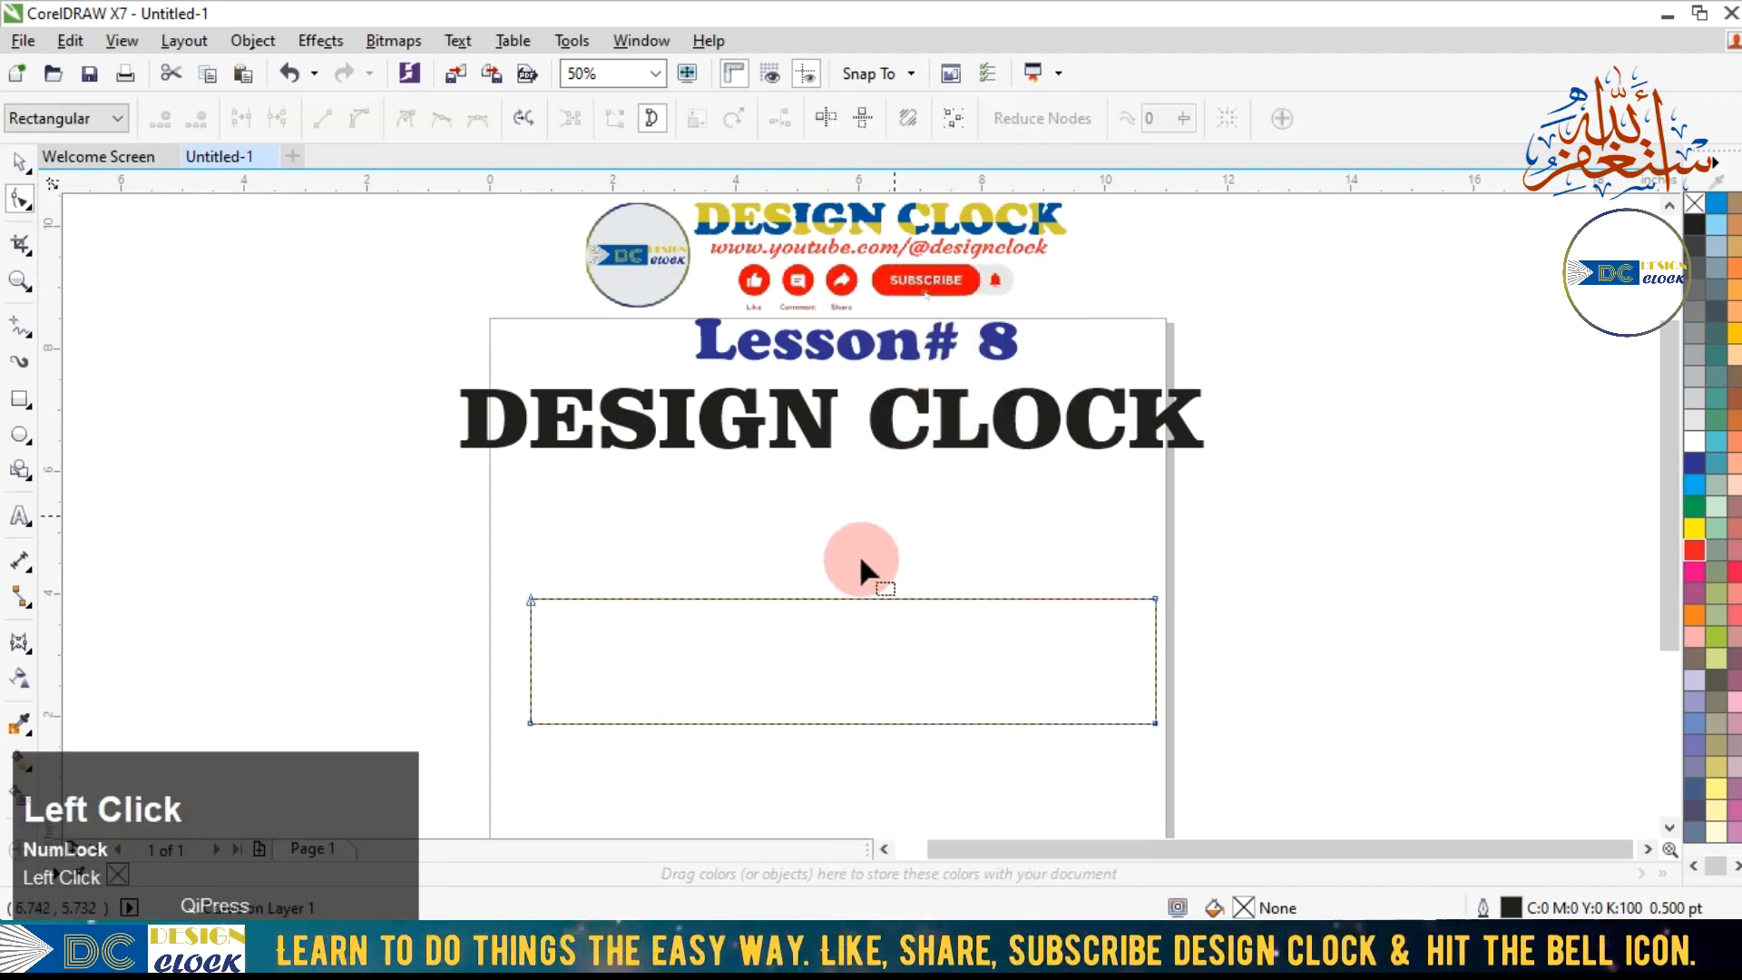
{"action": "left_click_drag", "start_coordinate": [521, 601], "coordinate": [443, 598]}
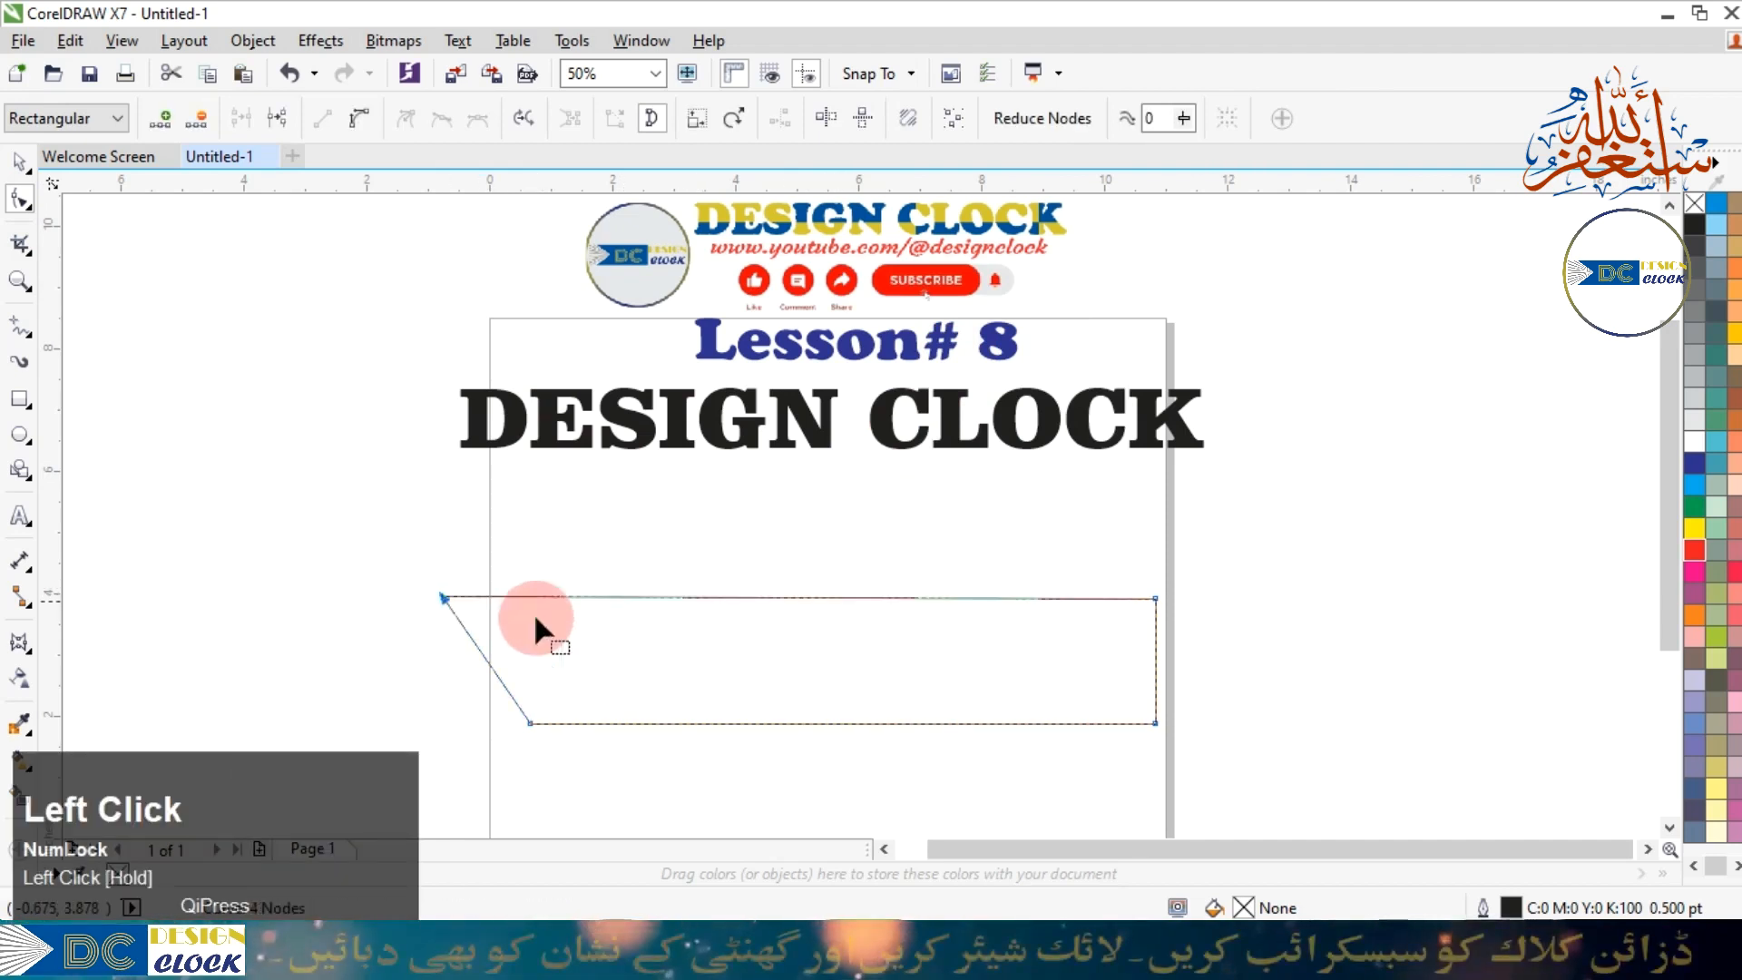
{"action": "left_click_drag", "start_coordinate": [1152, 721], "coordinate": [1245, 721]}
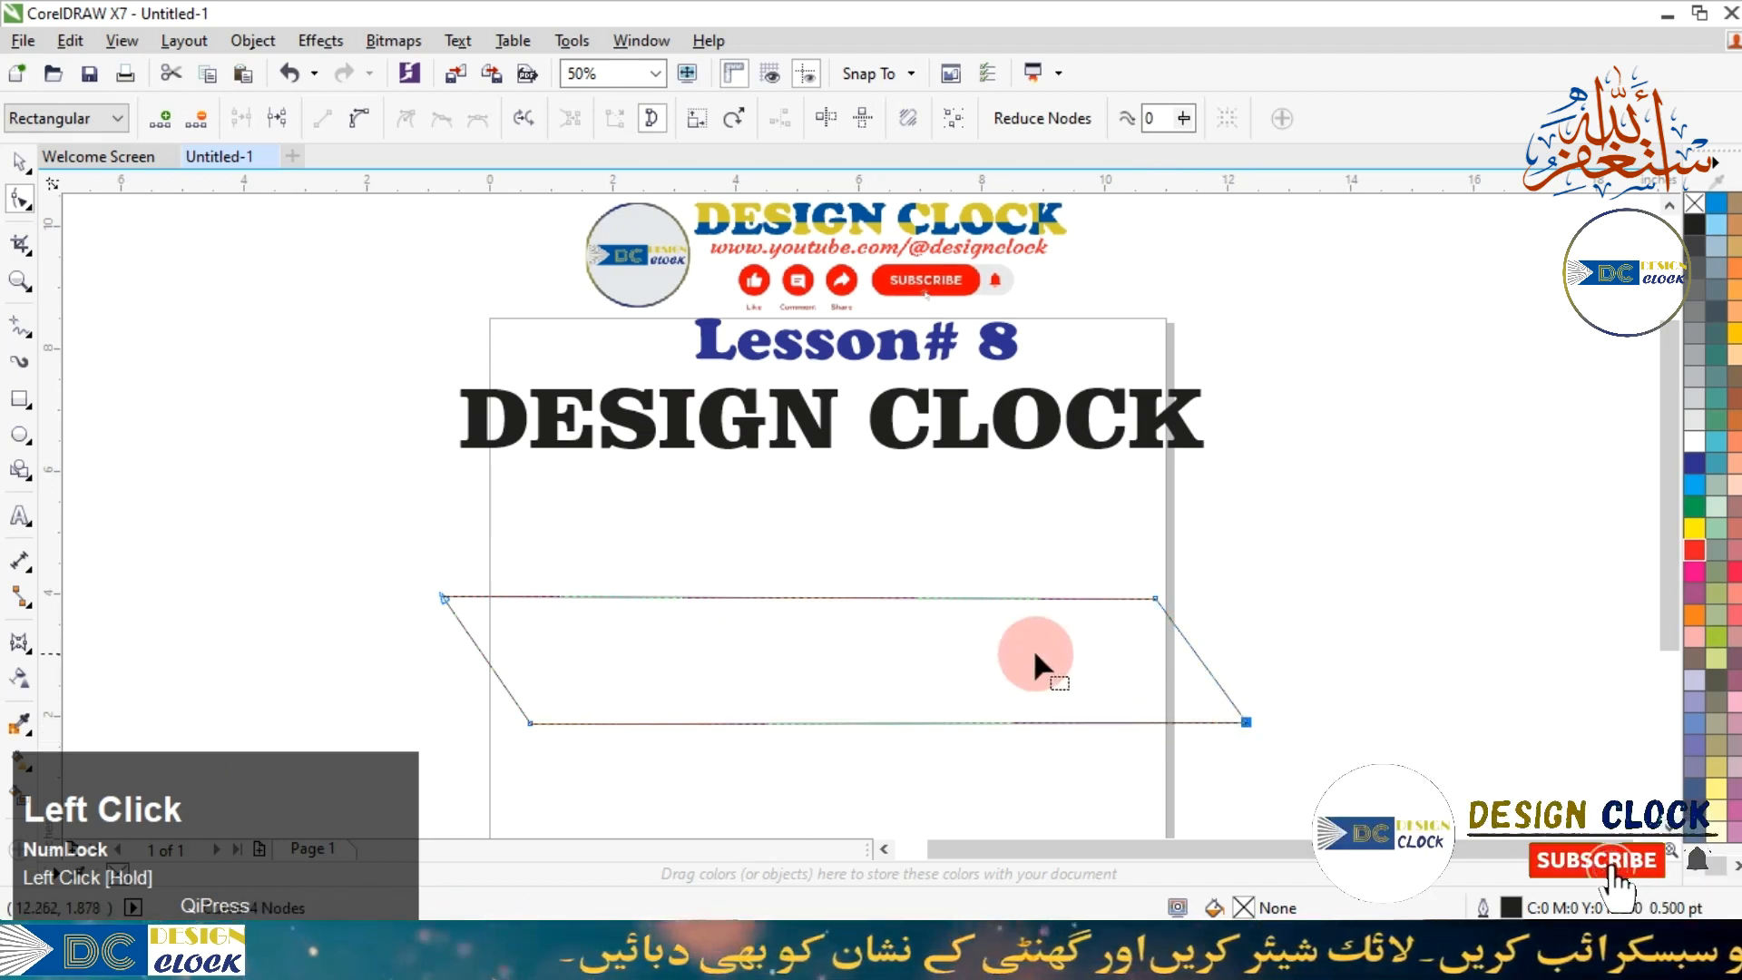
Move the parallelogram up, closer to the DESIGN CLOCK text.
{"action": "left_click", "coordinate": [19, 163]}
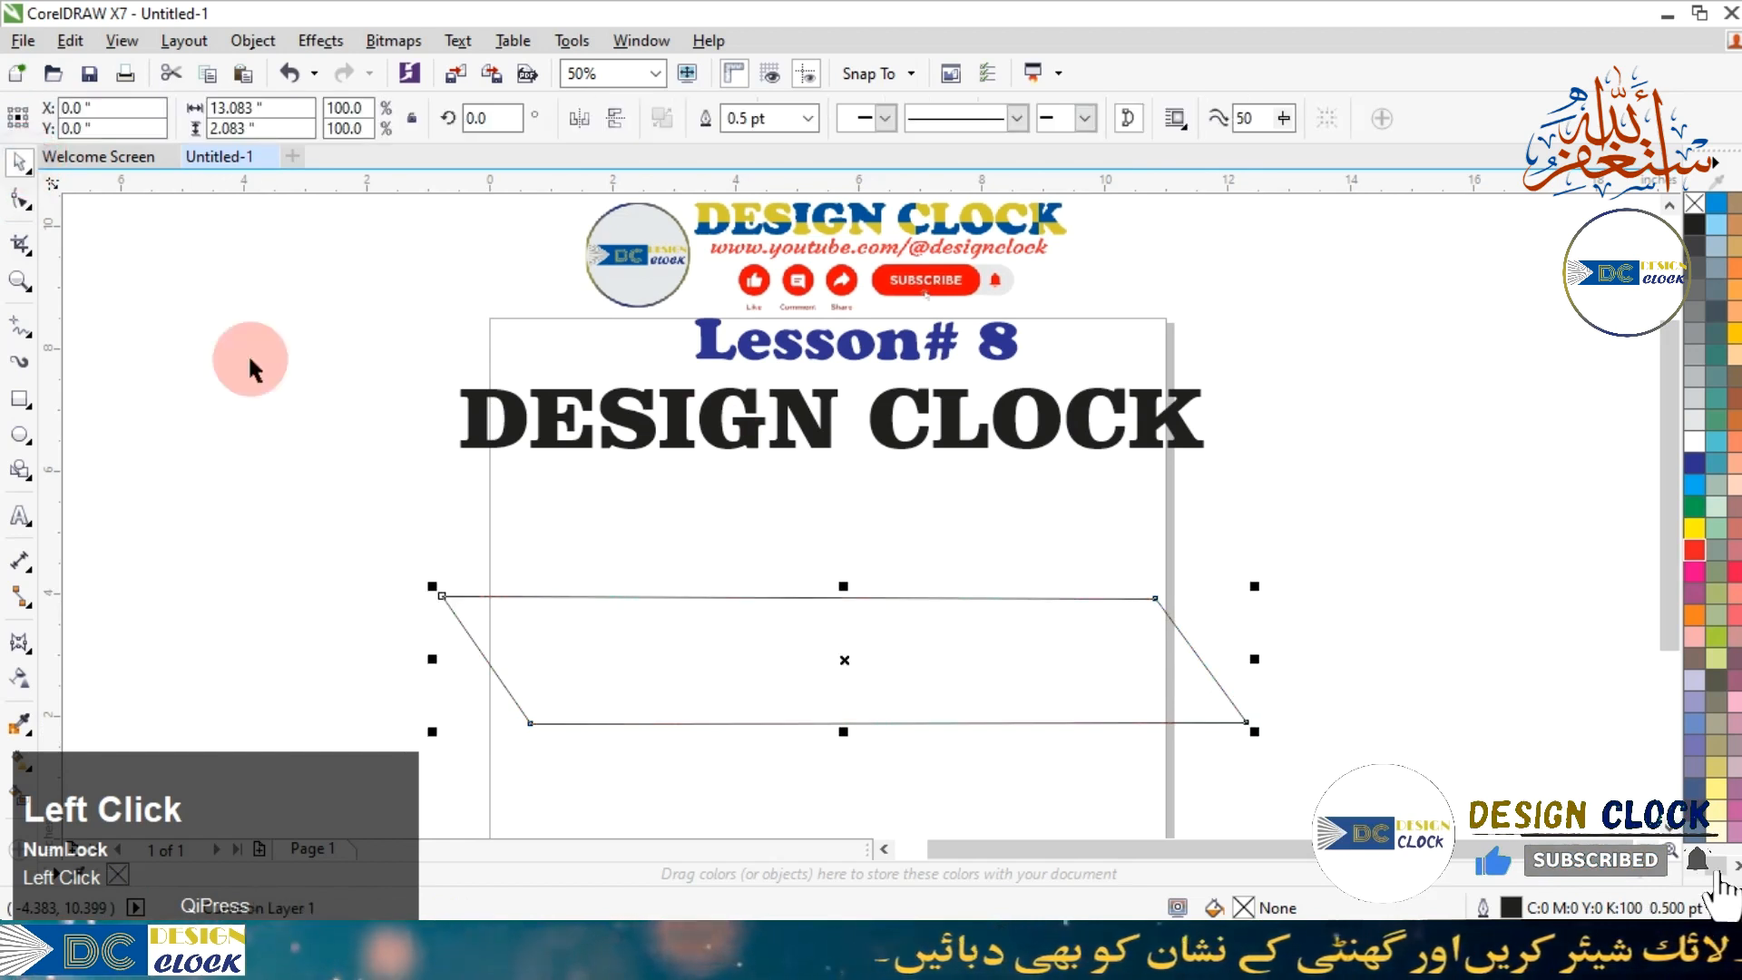
{"action": "left_click", "coordinate": [279, 486]}
{"action": "left_click_drag", "start_coordinate": [695, 669], "coordinate": [667, 590]}
{"action": "left_click", "coordinate": [1341, 468]}
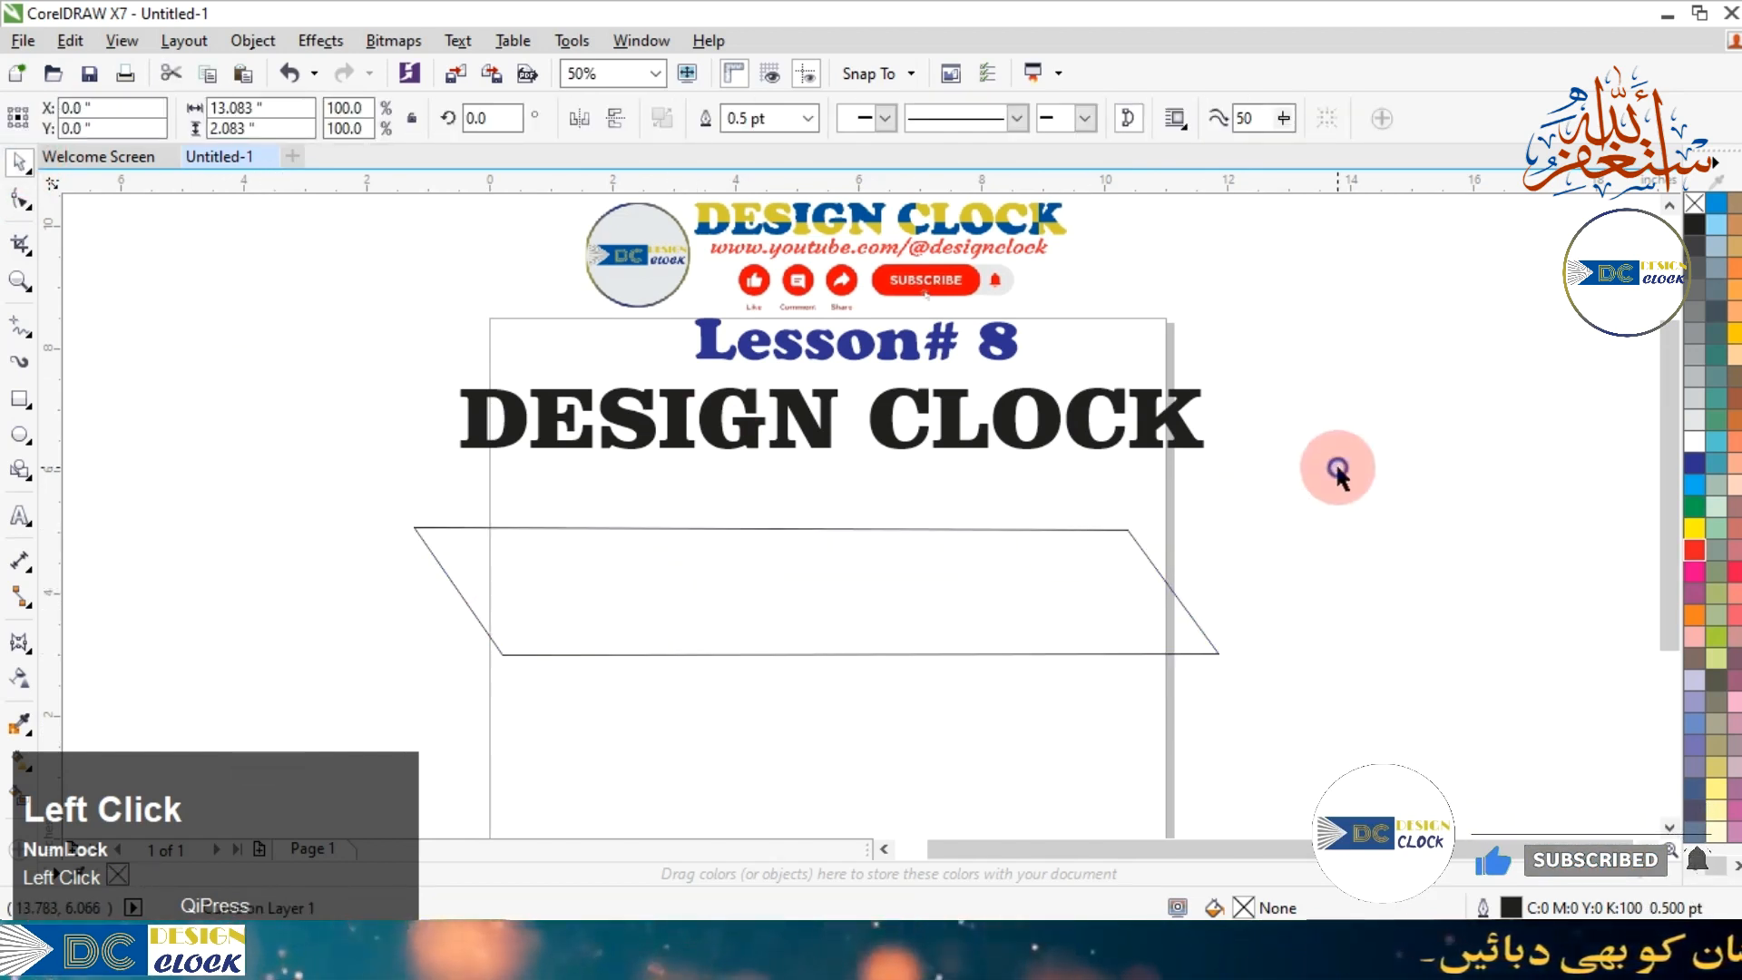
Duplicate the DESIGN CLOCK text onto the parallelogram and move the original text aside to the upper right of the page.
{"action": "left_click", "coordinate": [1020, 447]}
{"action": "left_click_drag", "start_coordinate": [1021, 446], "coordinate": [1004, 583]}
{"action": "right_click", "coordinate": [1003, 584]}
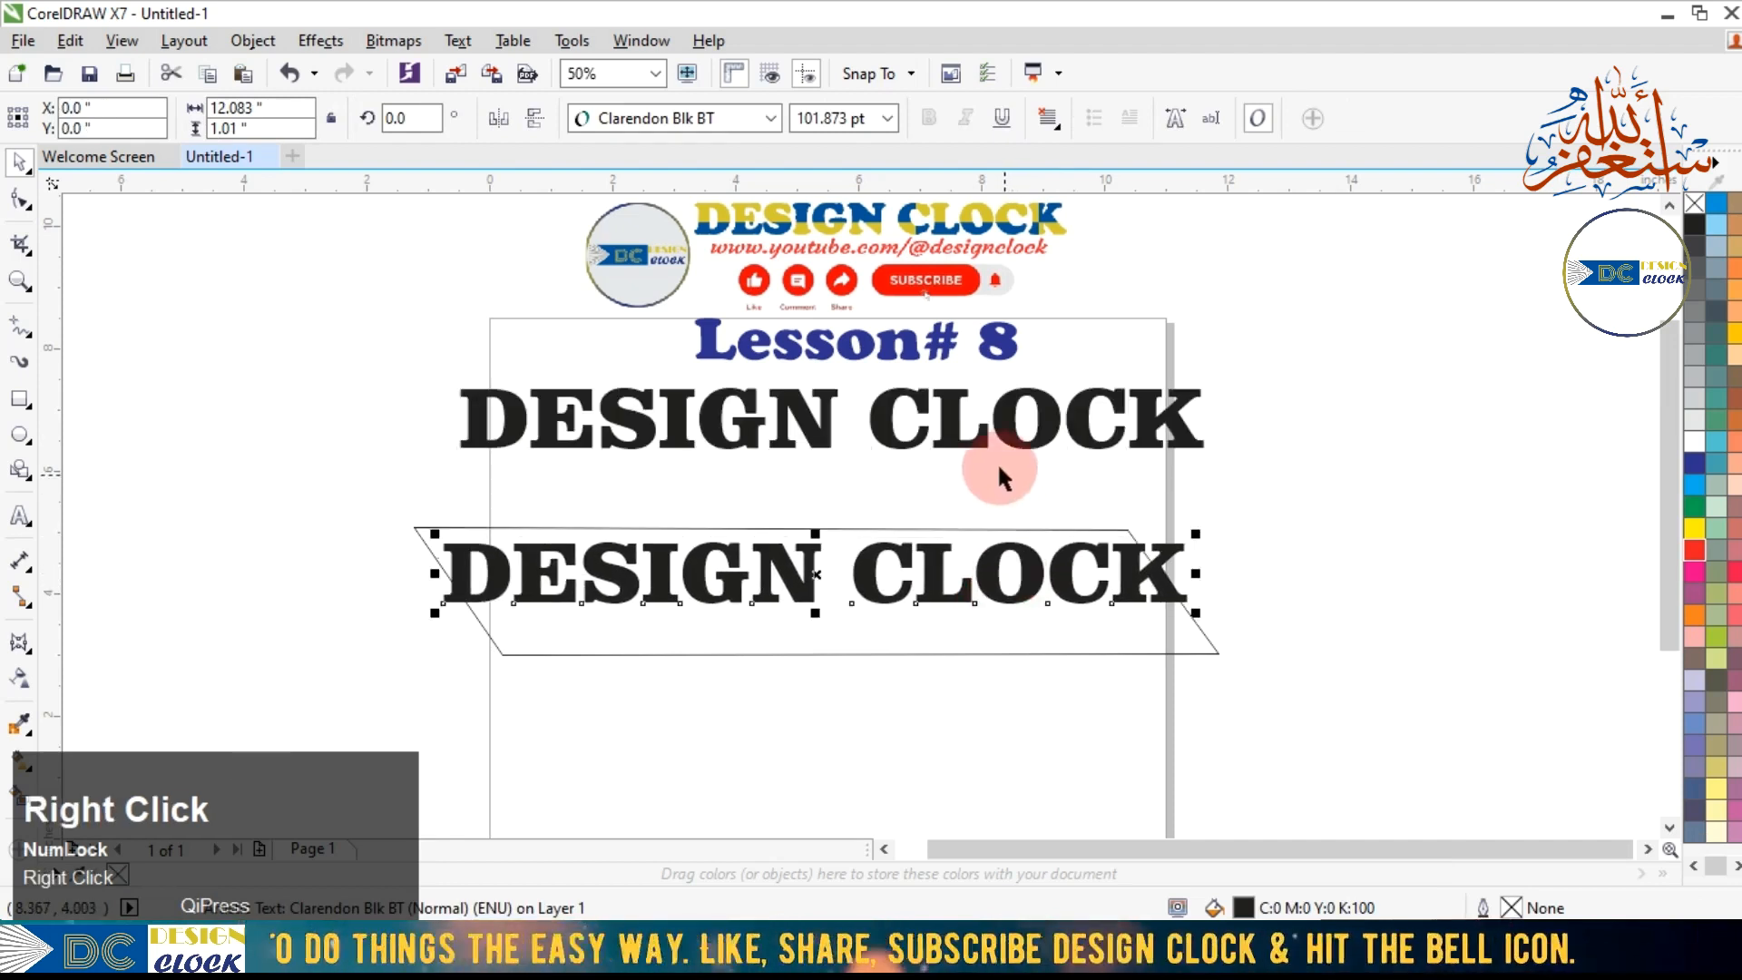
{"action": "left_click_drag", "start_coordinate": [1021, 446], "coordinate": [1279, 303]}
{"action": "left_click", "coordinate": [1341, 846]}
{"action": "left_click_drag", "start_coordinate": [1341, 845], "coordinate": [1176, 834]}
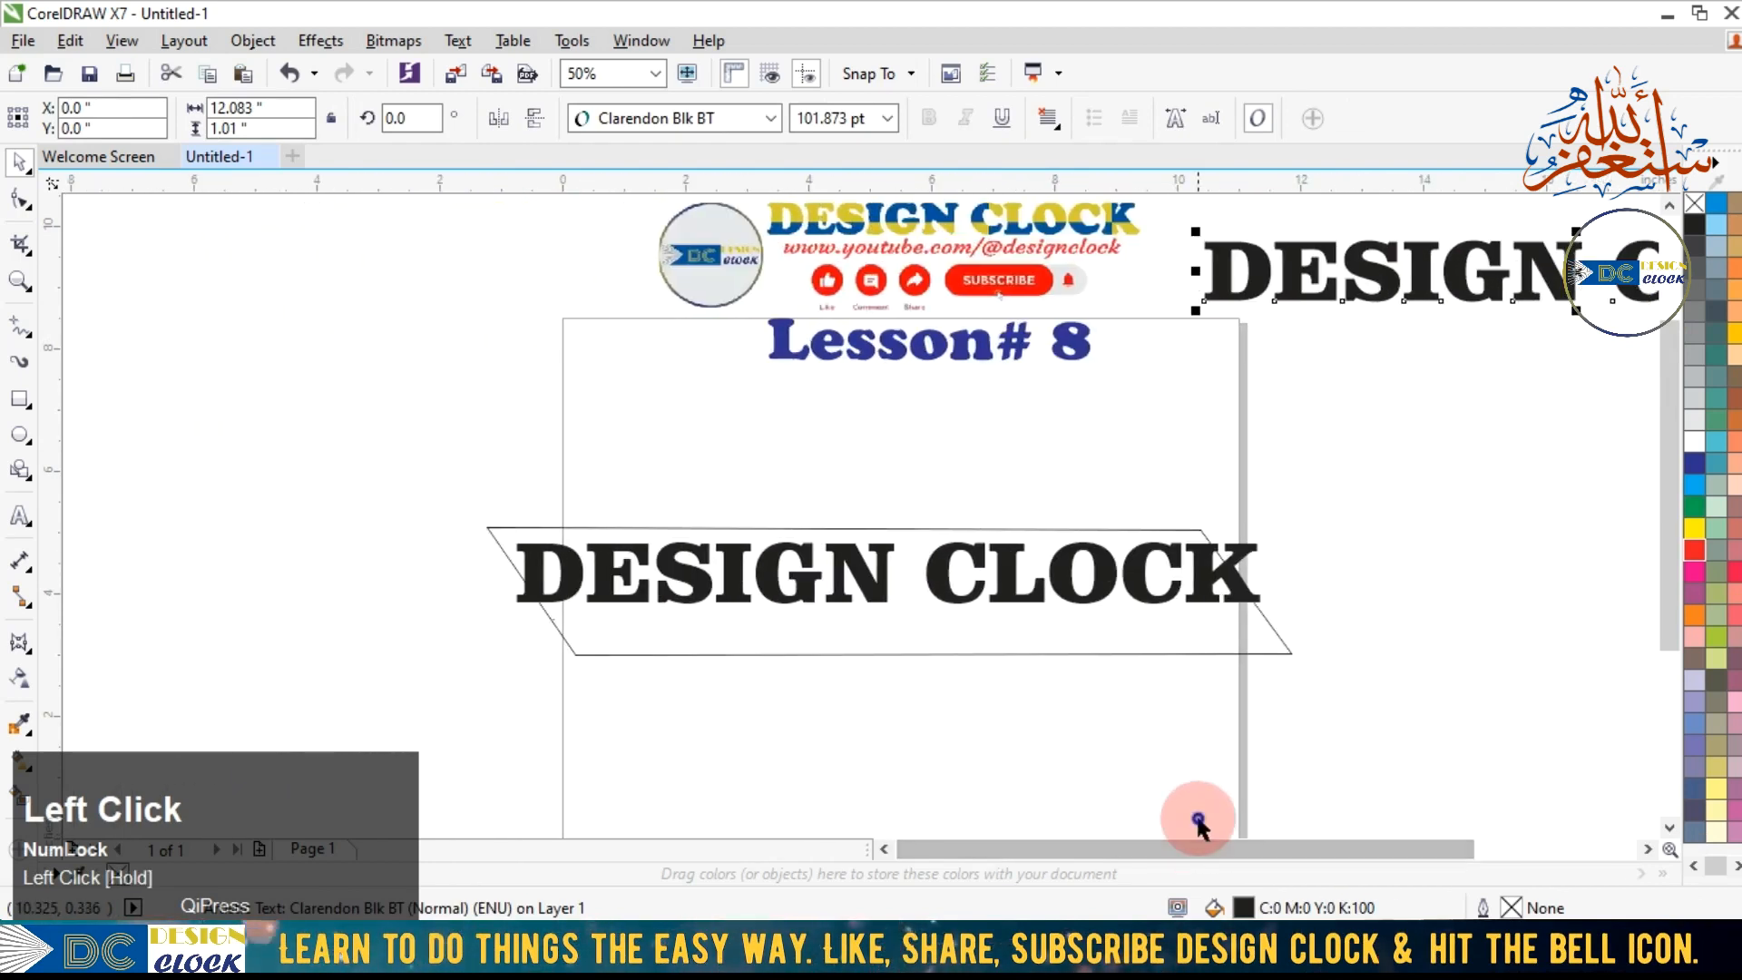
Move the copied DESIGN CLOCK text straight up so it sits above the parallelogram.
{"action": "left_click", "coordinate": [880, 553]}
{"action": "left_click_drag", "start_coordinate": [880, 549], "coordinate": [876, 455]}
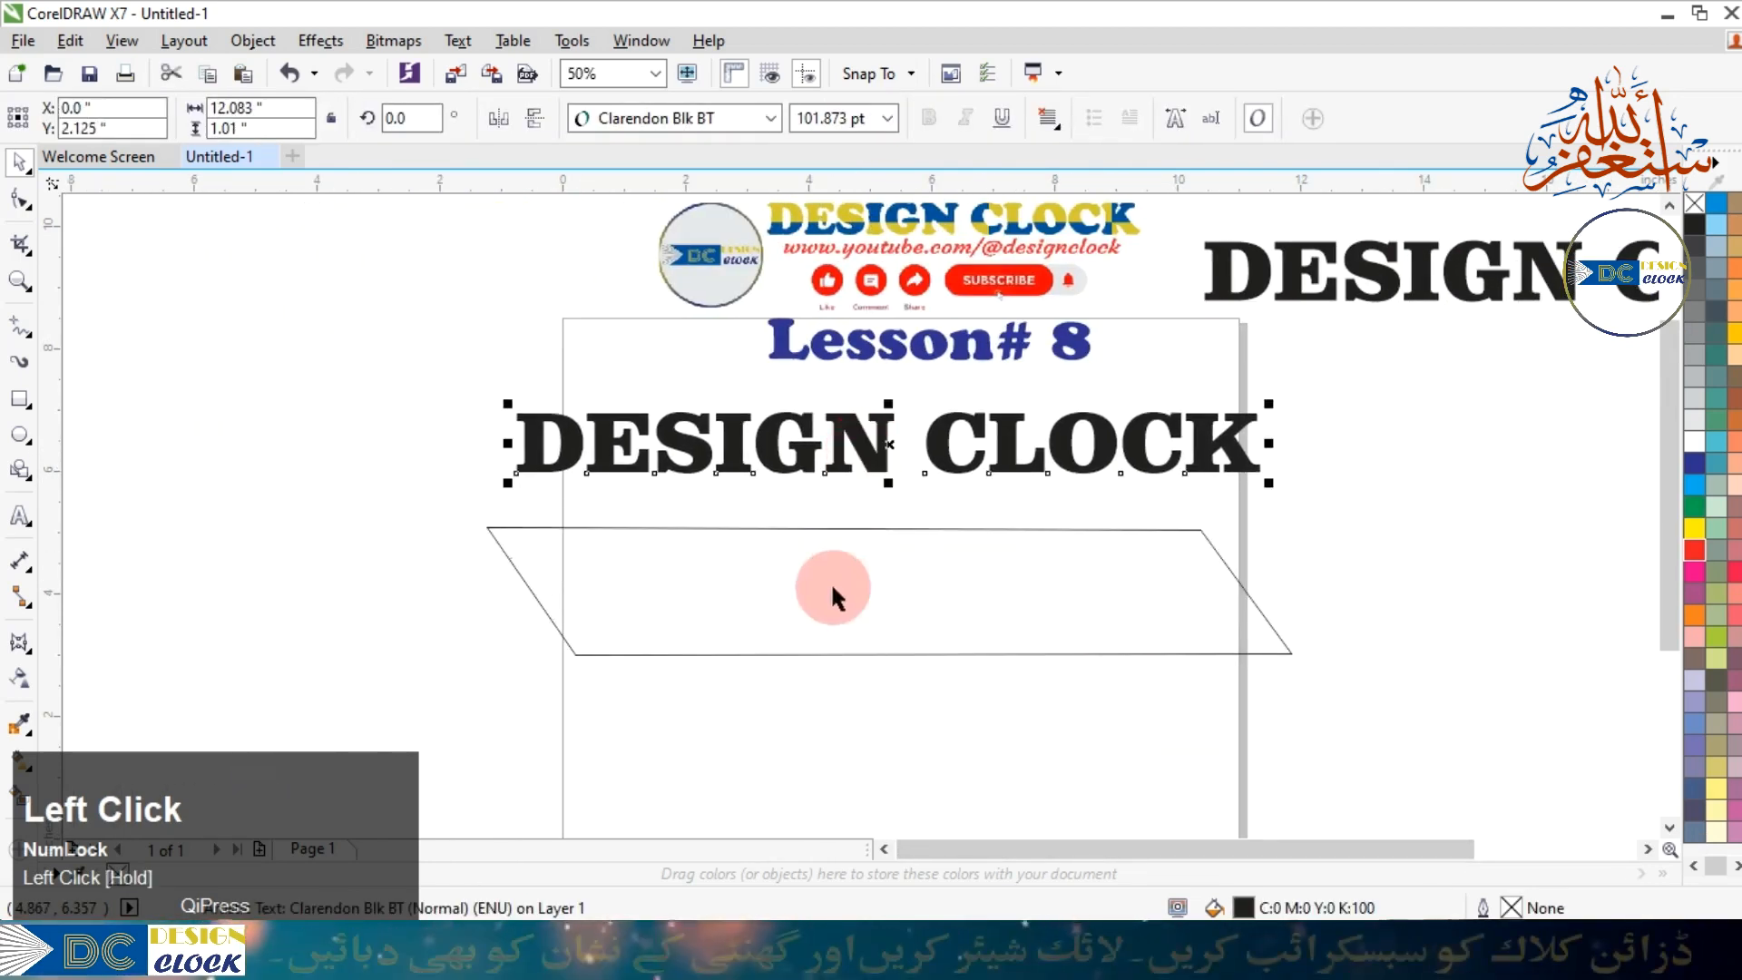
{"action": "left_click", "coordinate": [781, 721]}
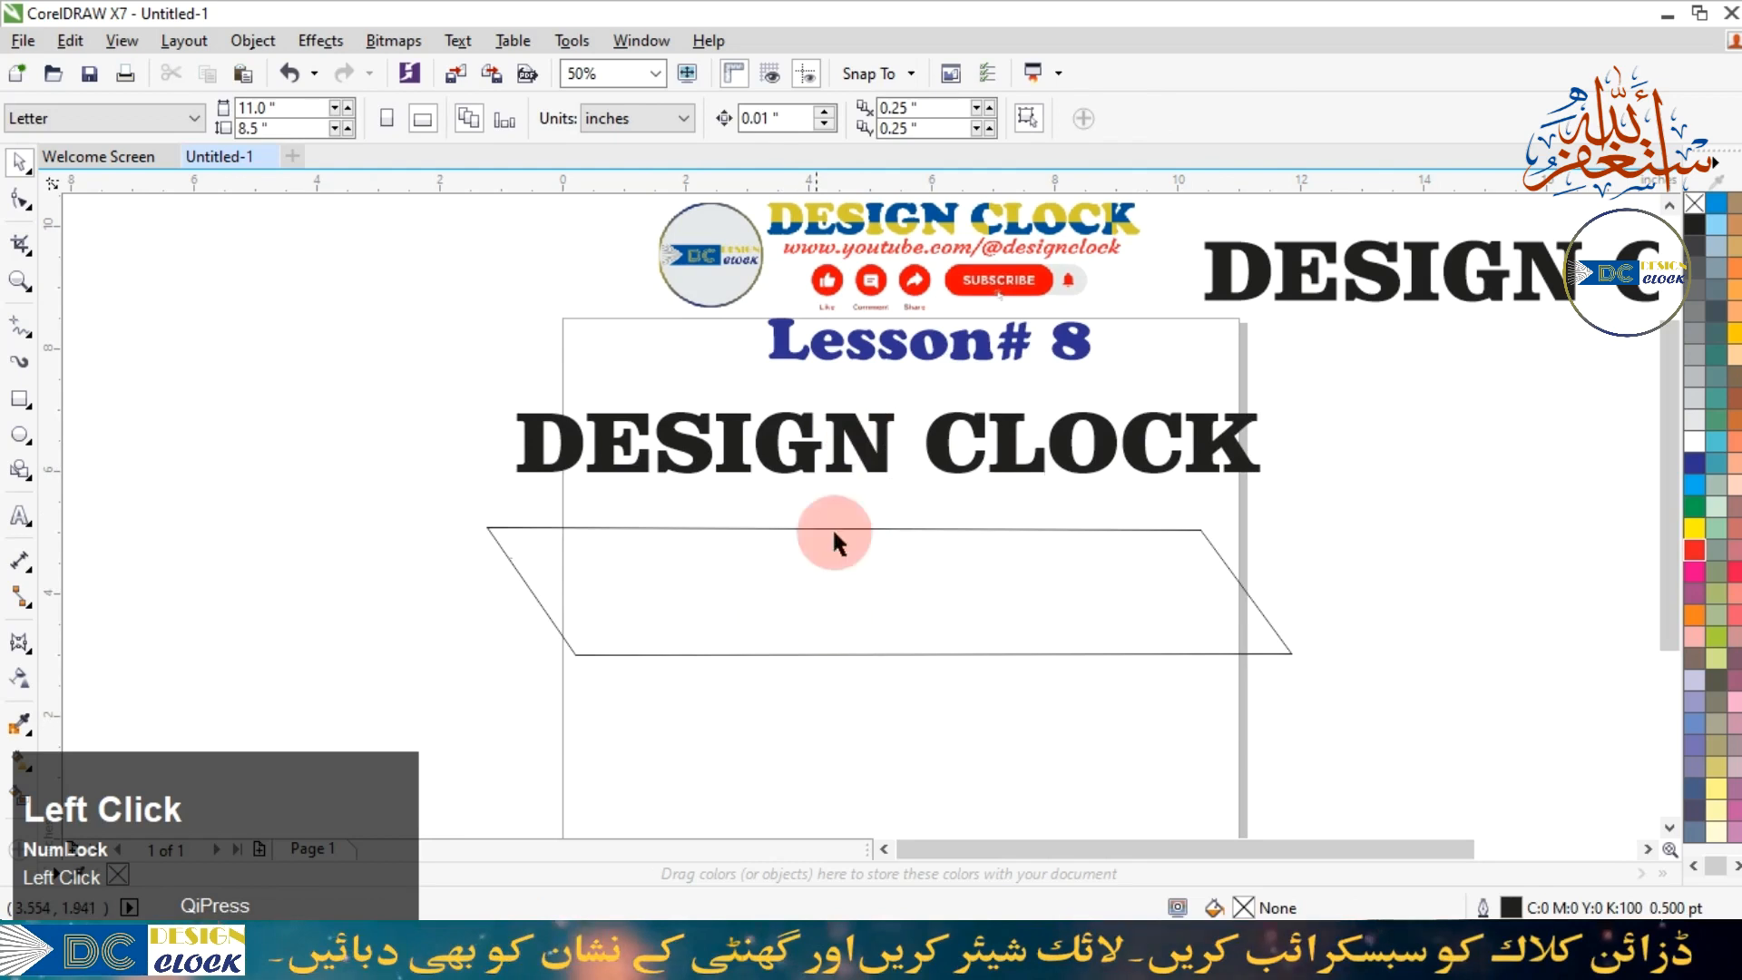
Open the Envelope effect settings.
{"action": "left_click", "coordinate": [314, 44]}
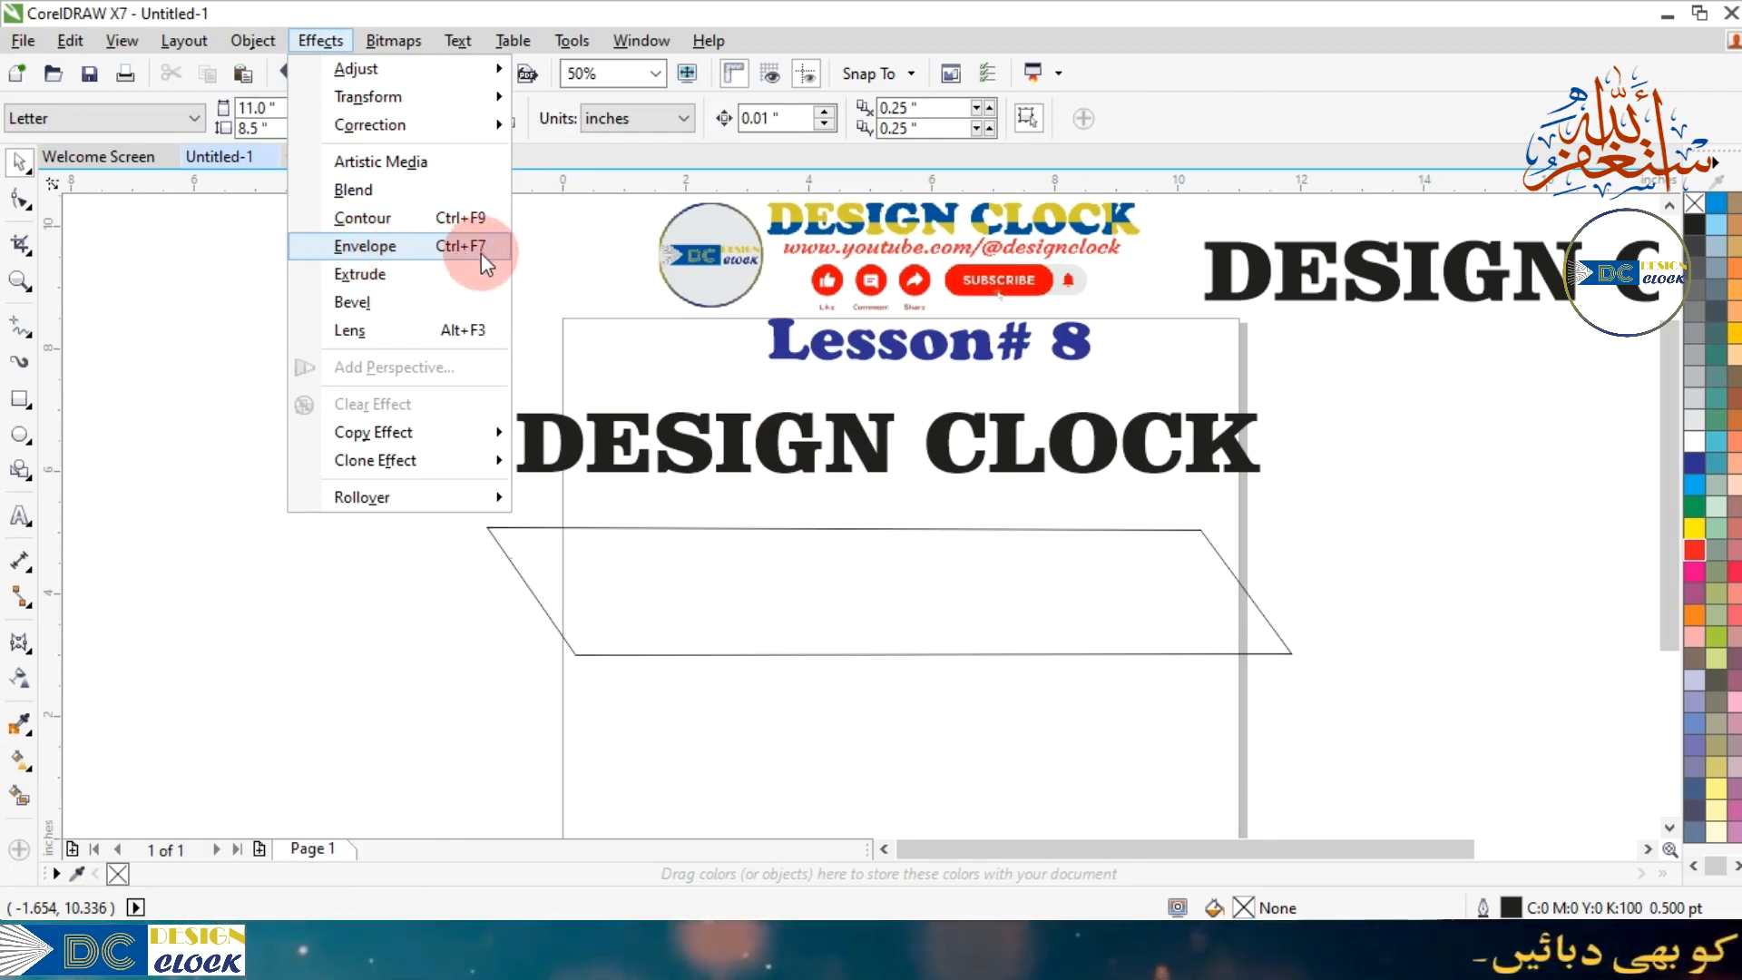
{"action": "left_click", "coordinate": [432, 247]}
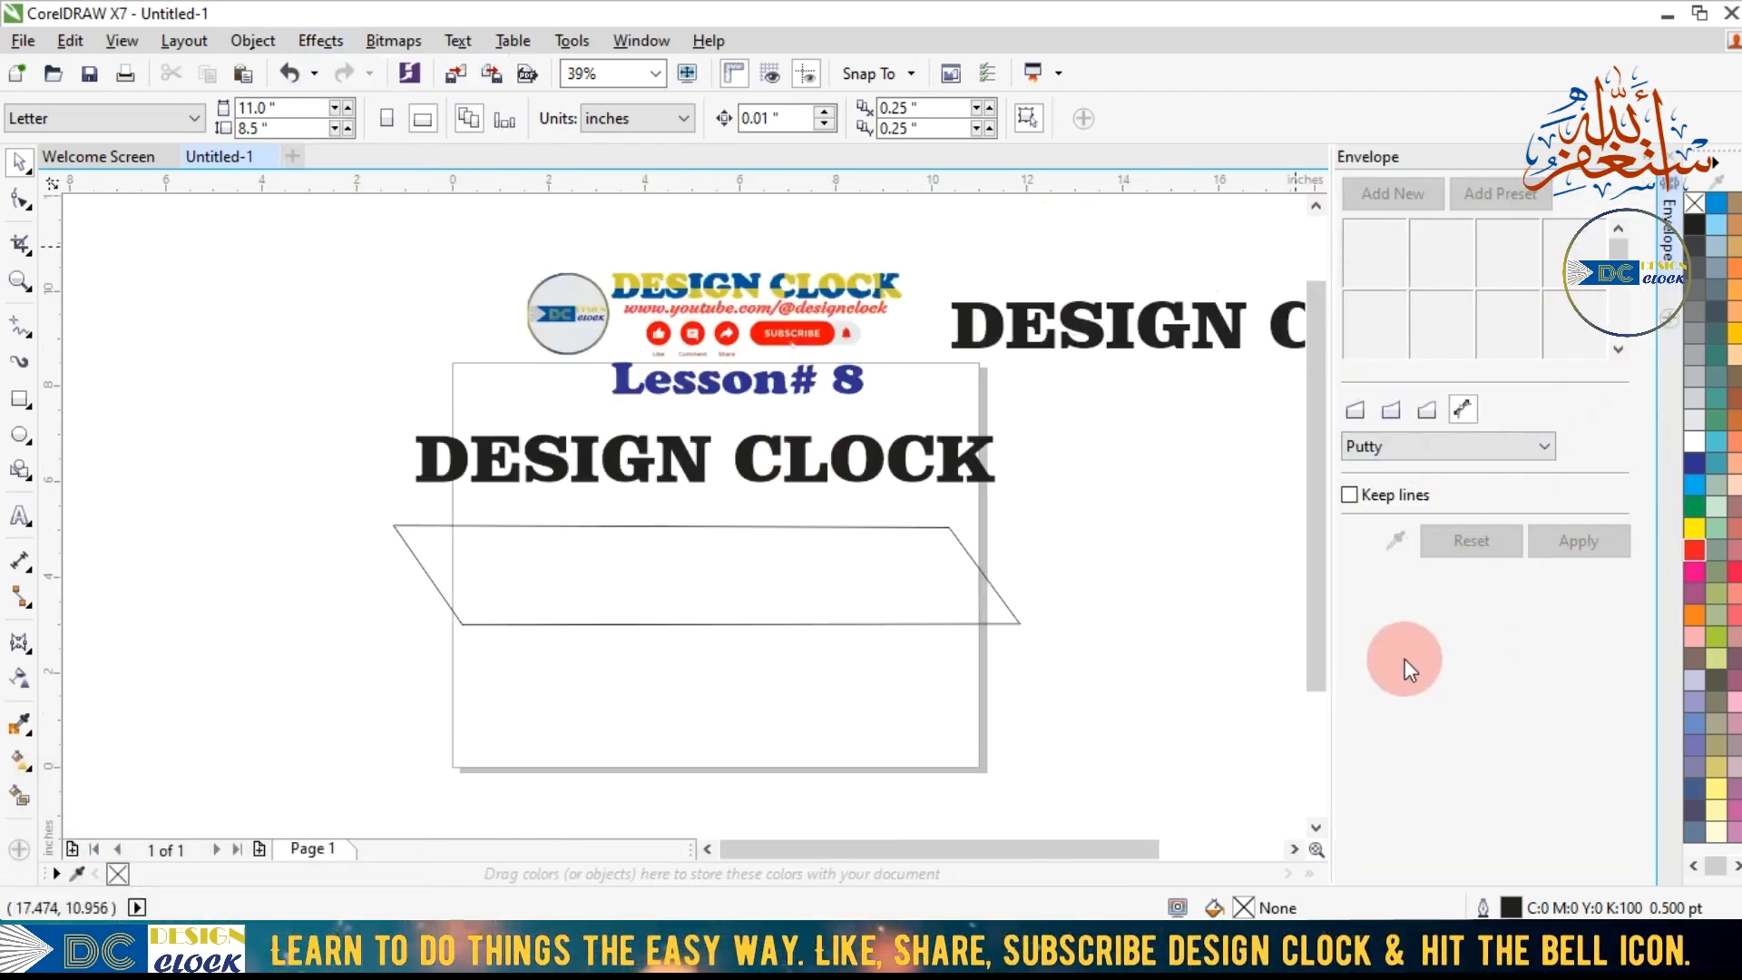
{"action": "left_click", "coordinate": [1167, 528]}
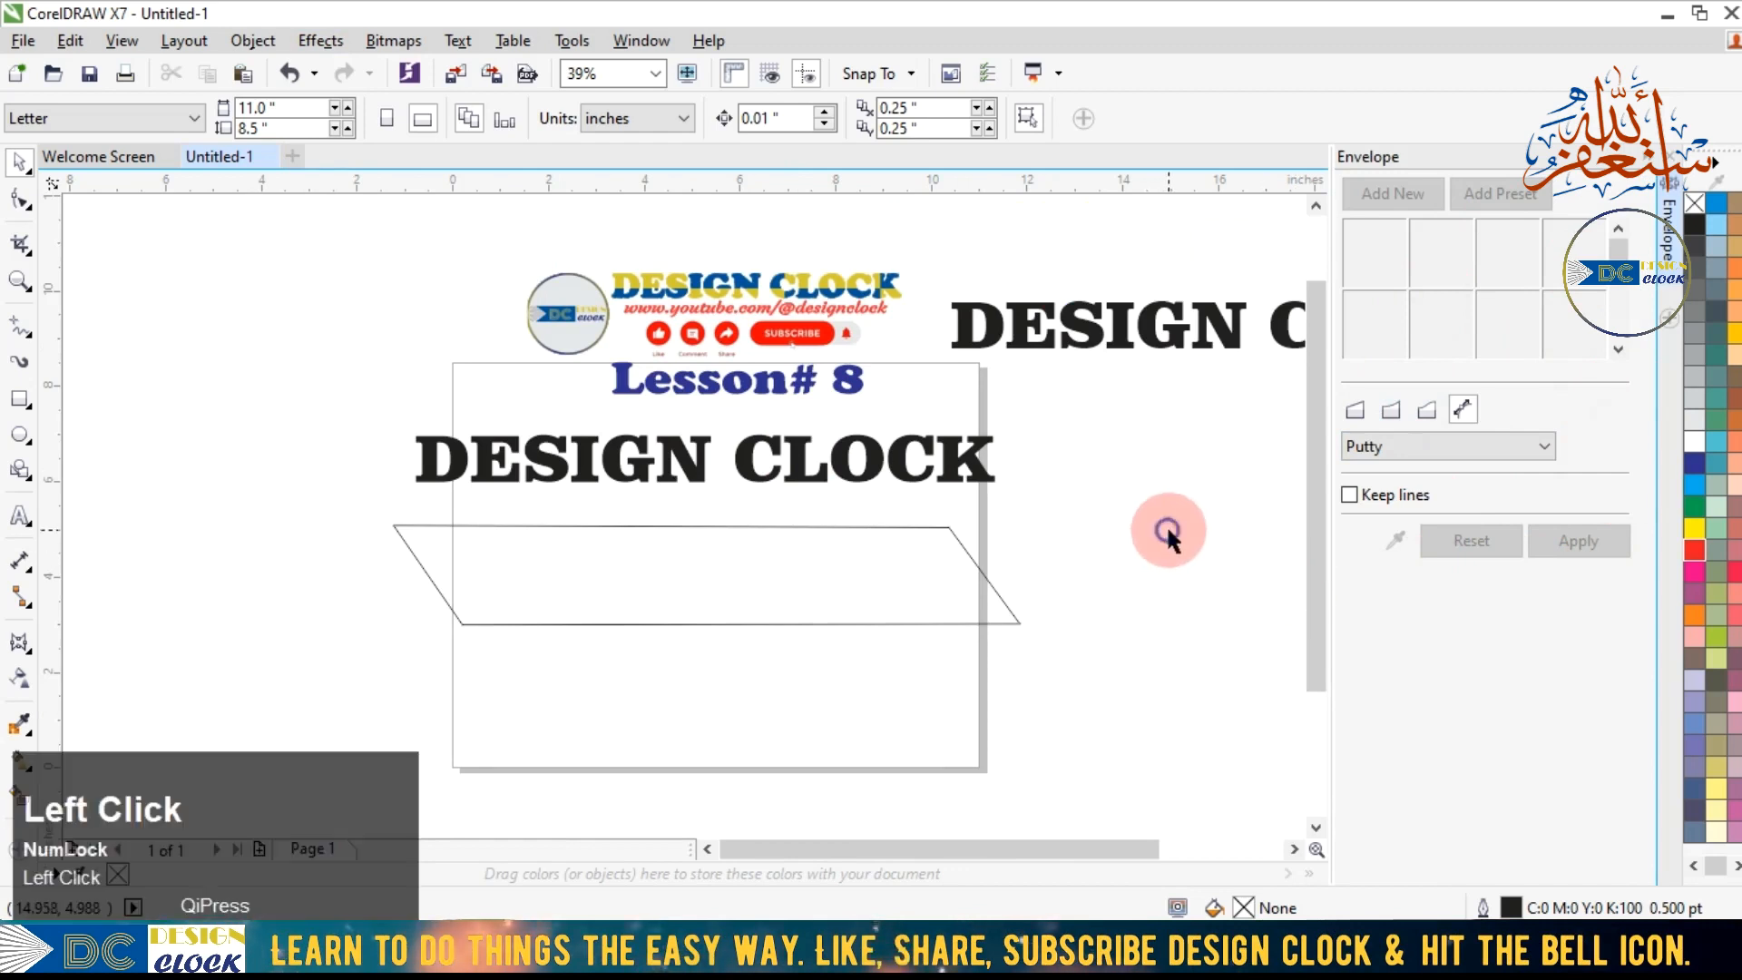
Stretch the copied text vertically to about 1.68 inches high and fill it with orange (C:0 M:60 Y:100 K:0).
{"action": "left_click", "coordinate": [642, 476]}
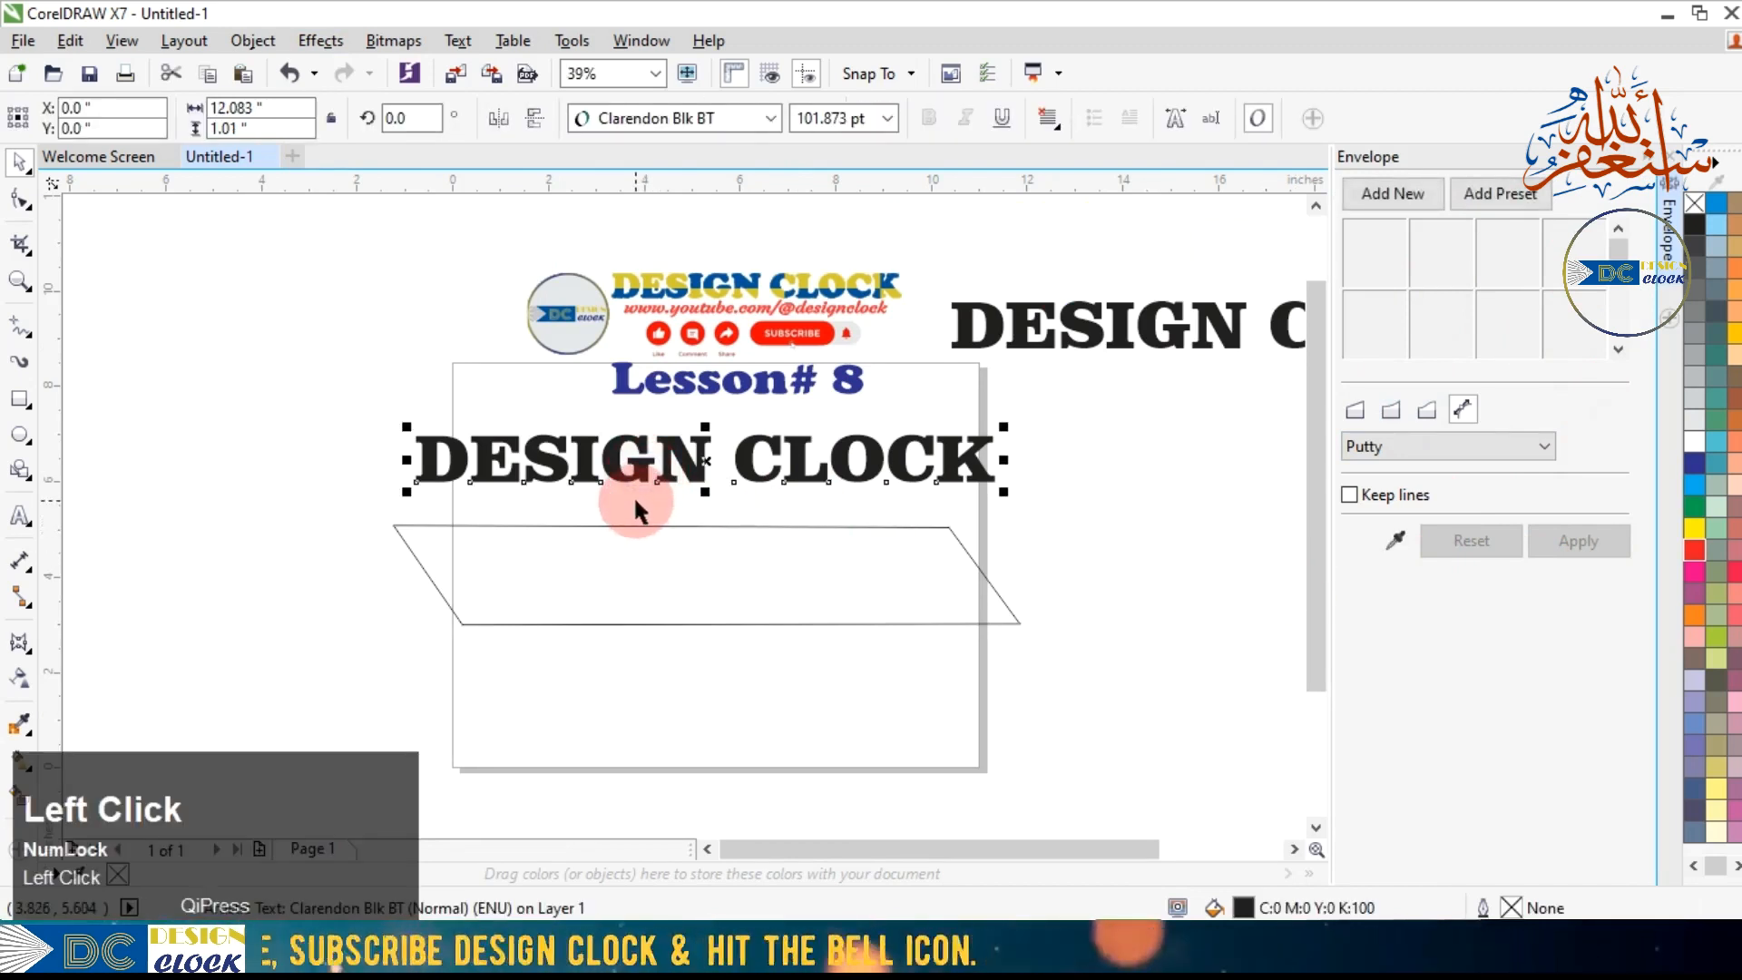
{"action": "mouse_move", "coordinate": [704, 495]}
{"action": "left_mouse_down"}
{"action": "mouse_move", "coordinate": [677, 574]}
{"action": "mouse_move", "coordinate": [708, 502]}
{"action": "left_mouse_up"}
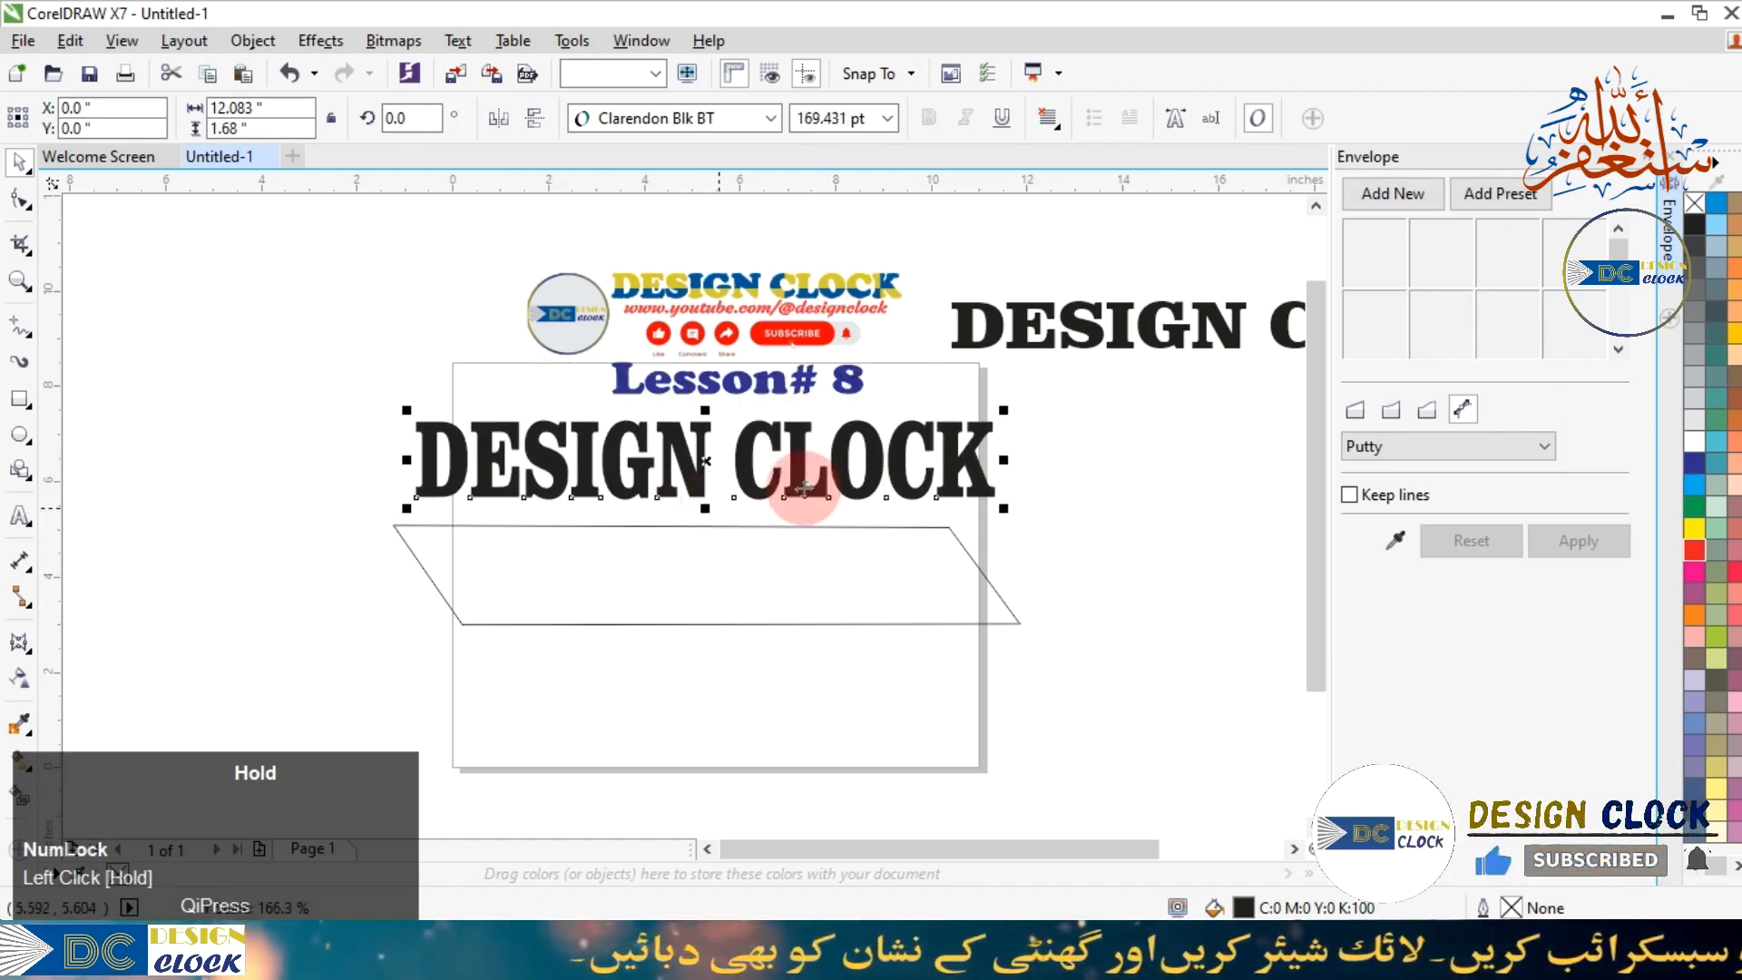
{"action": "left_click", "coordinate": [1694, 508]}
{"action": "left_click", "coordinate": [1695, 463]}
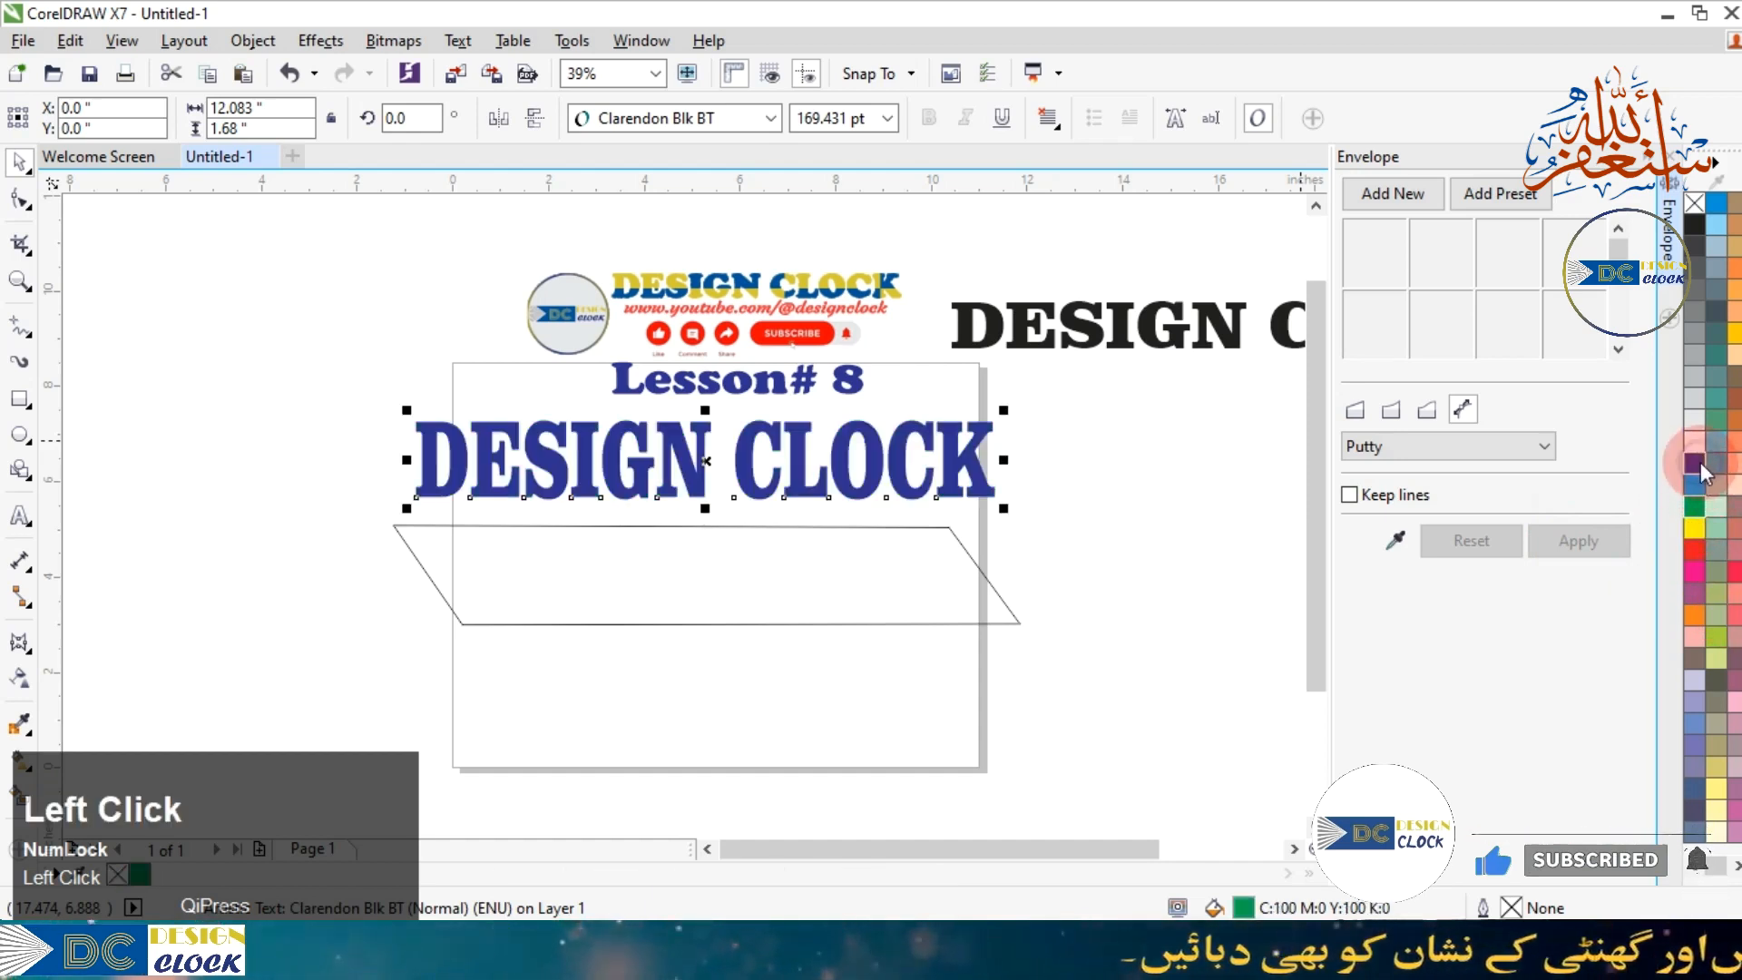
{"action": "left_click", "coordinate": [1695, 615]}
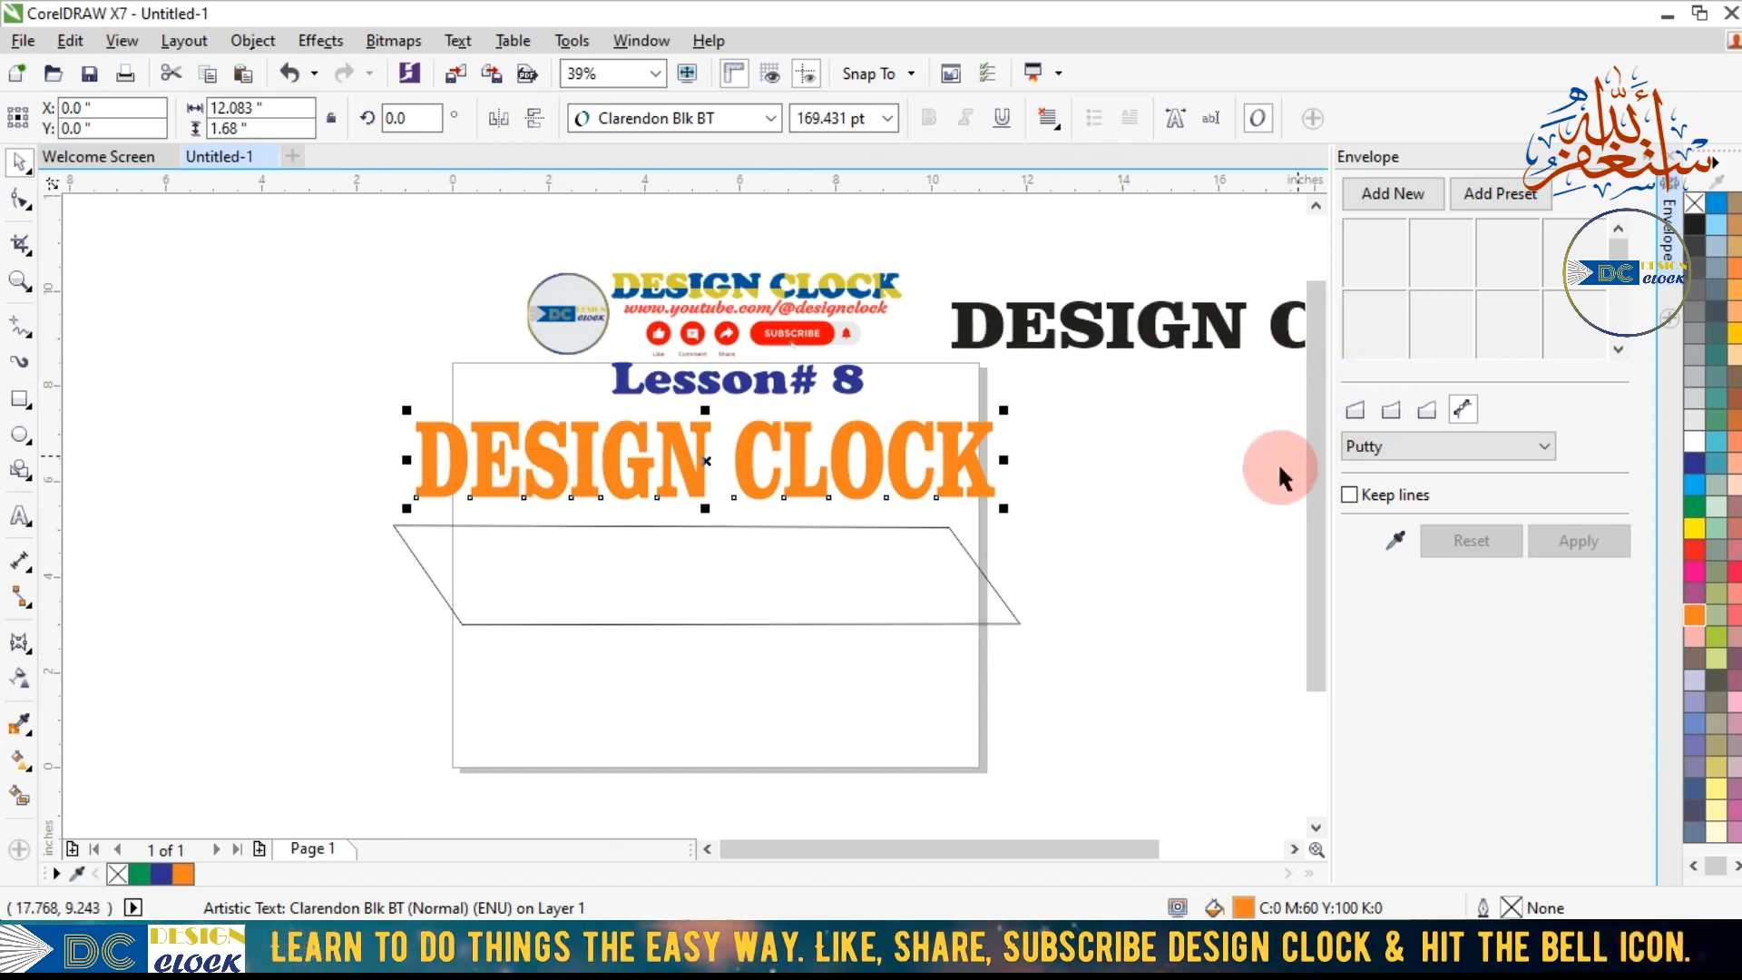
Apply an envelope taken from the parallelogram's shape to the orange text, and shift the slanted text slightly down and right.
{"action": "left_click", "coordinate": [1396, 545]}
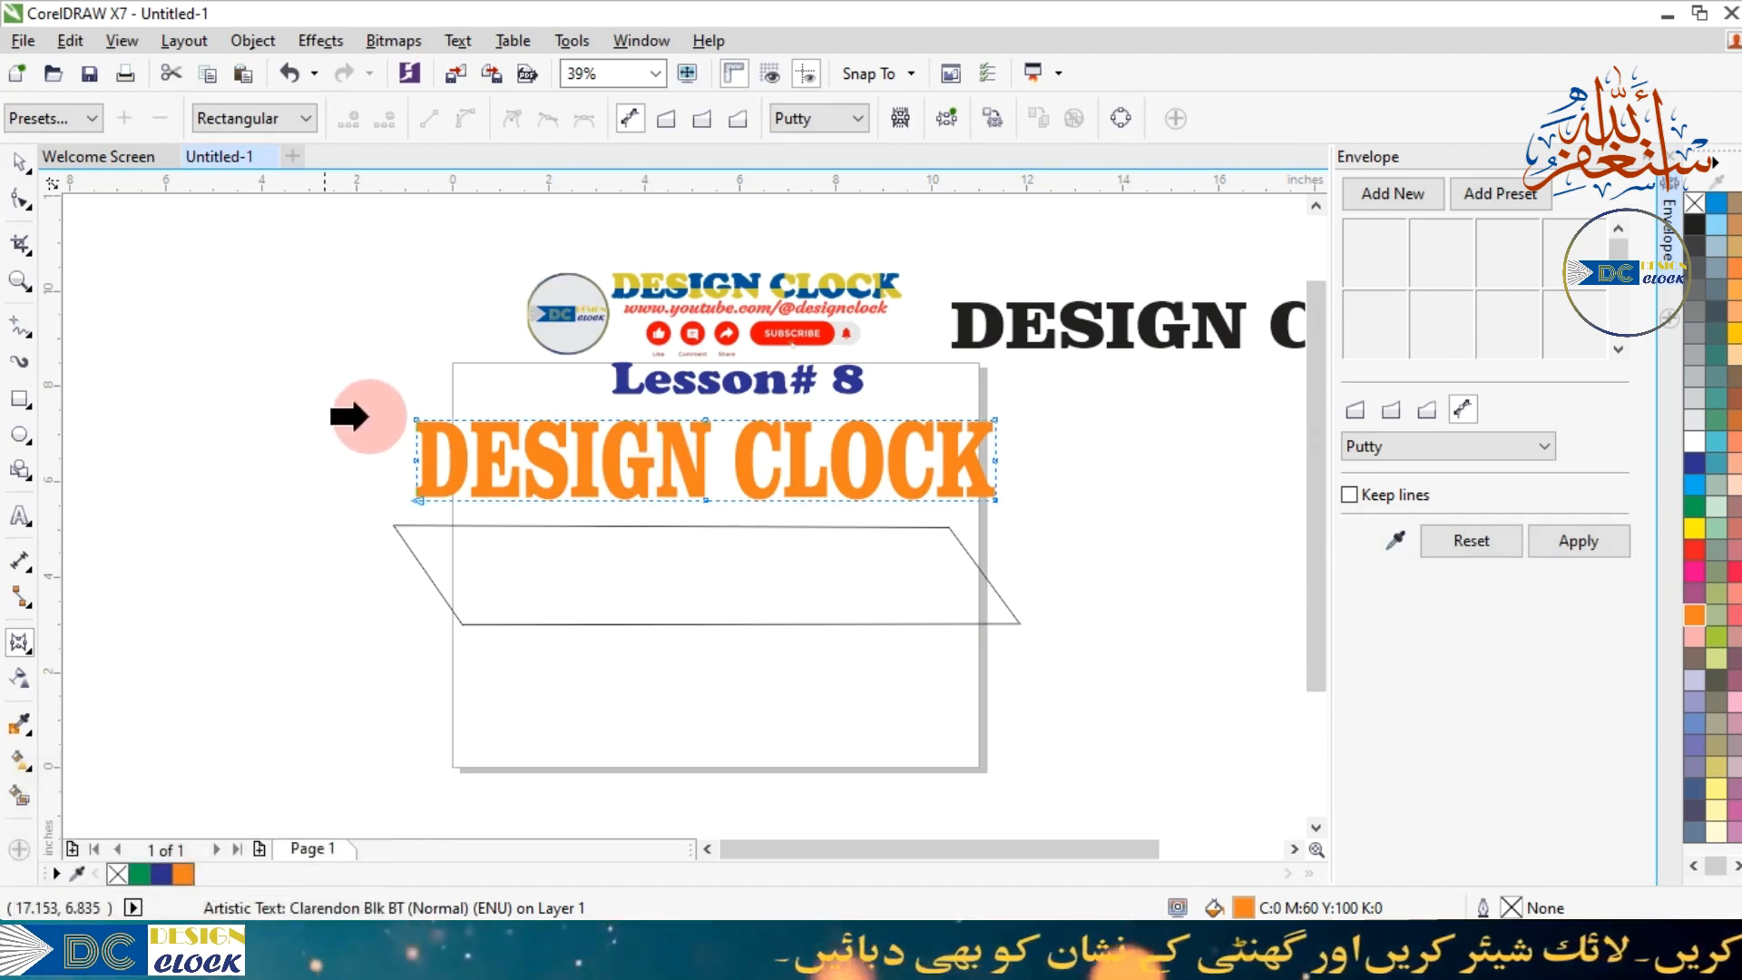
{"action": "left_click", "coordinate": [635, 567]}
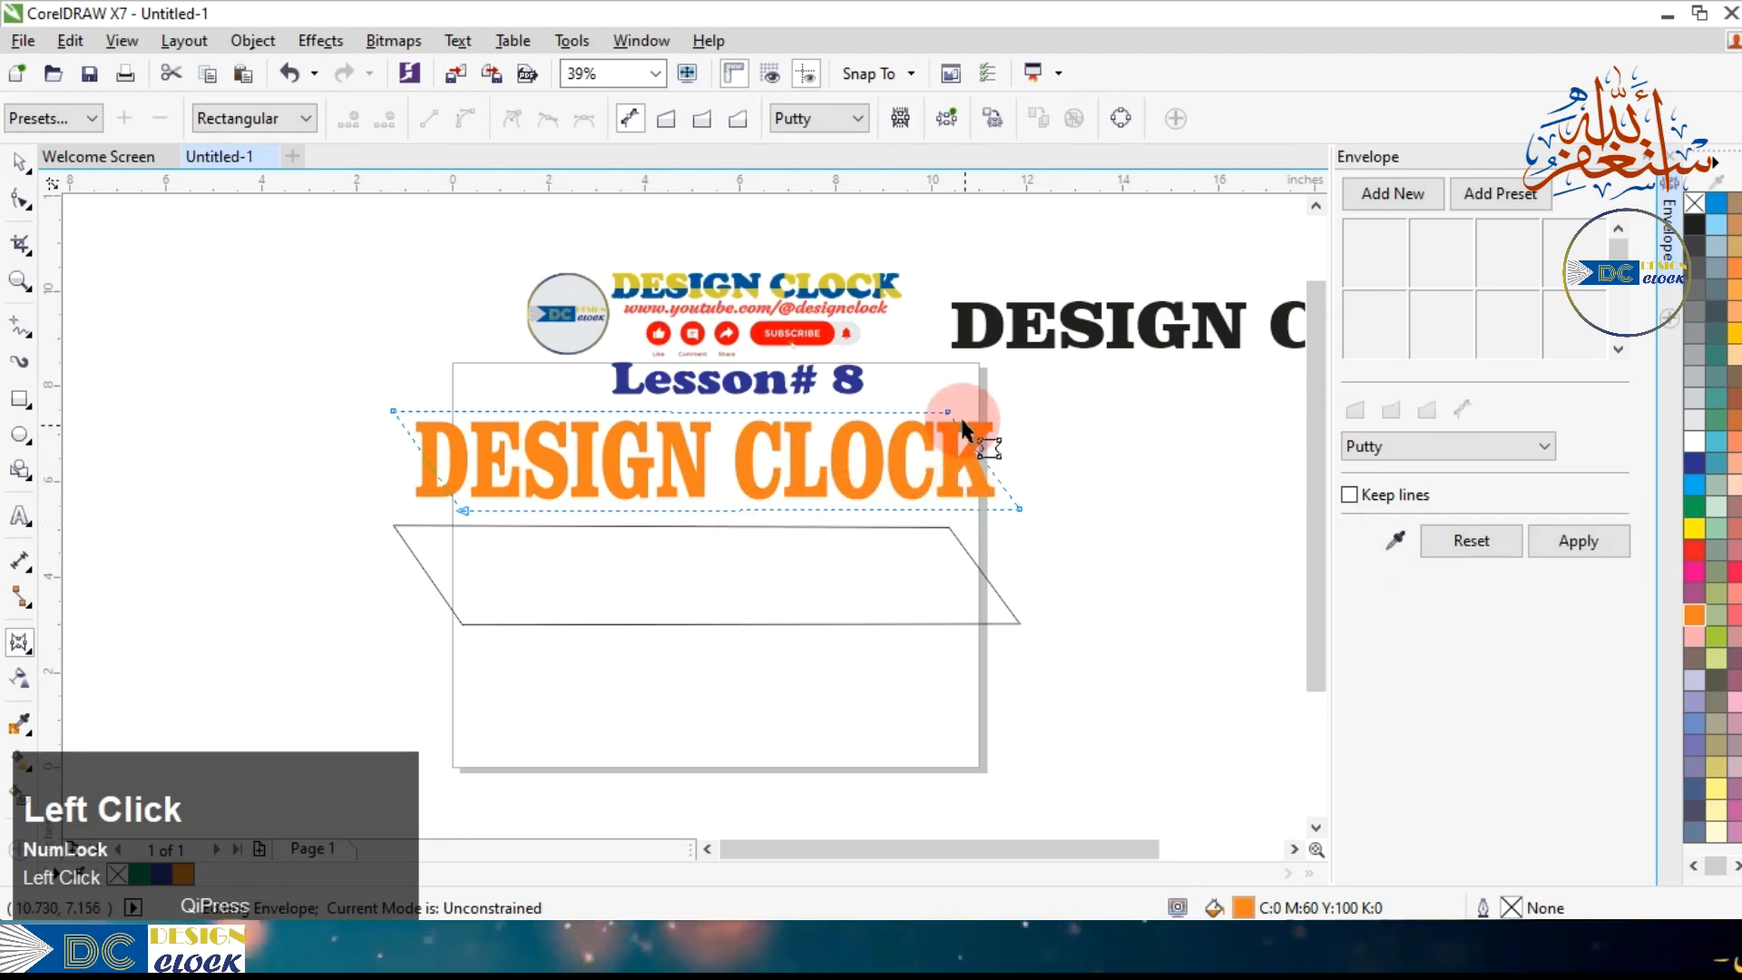
{"action": "left_click", "coordinate": [411, 413]}
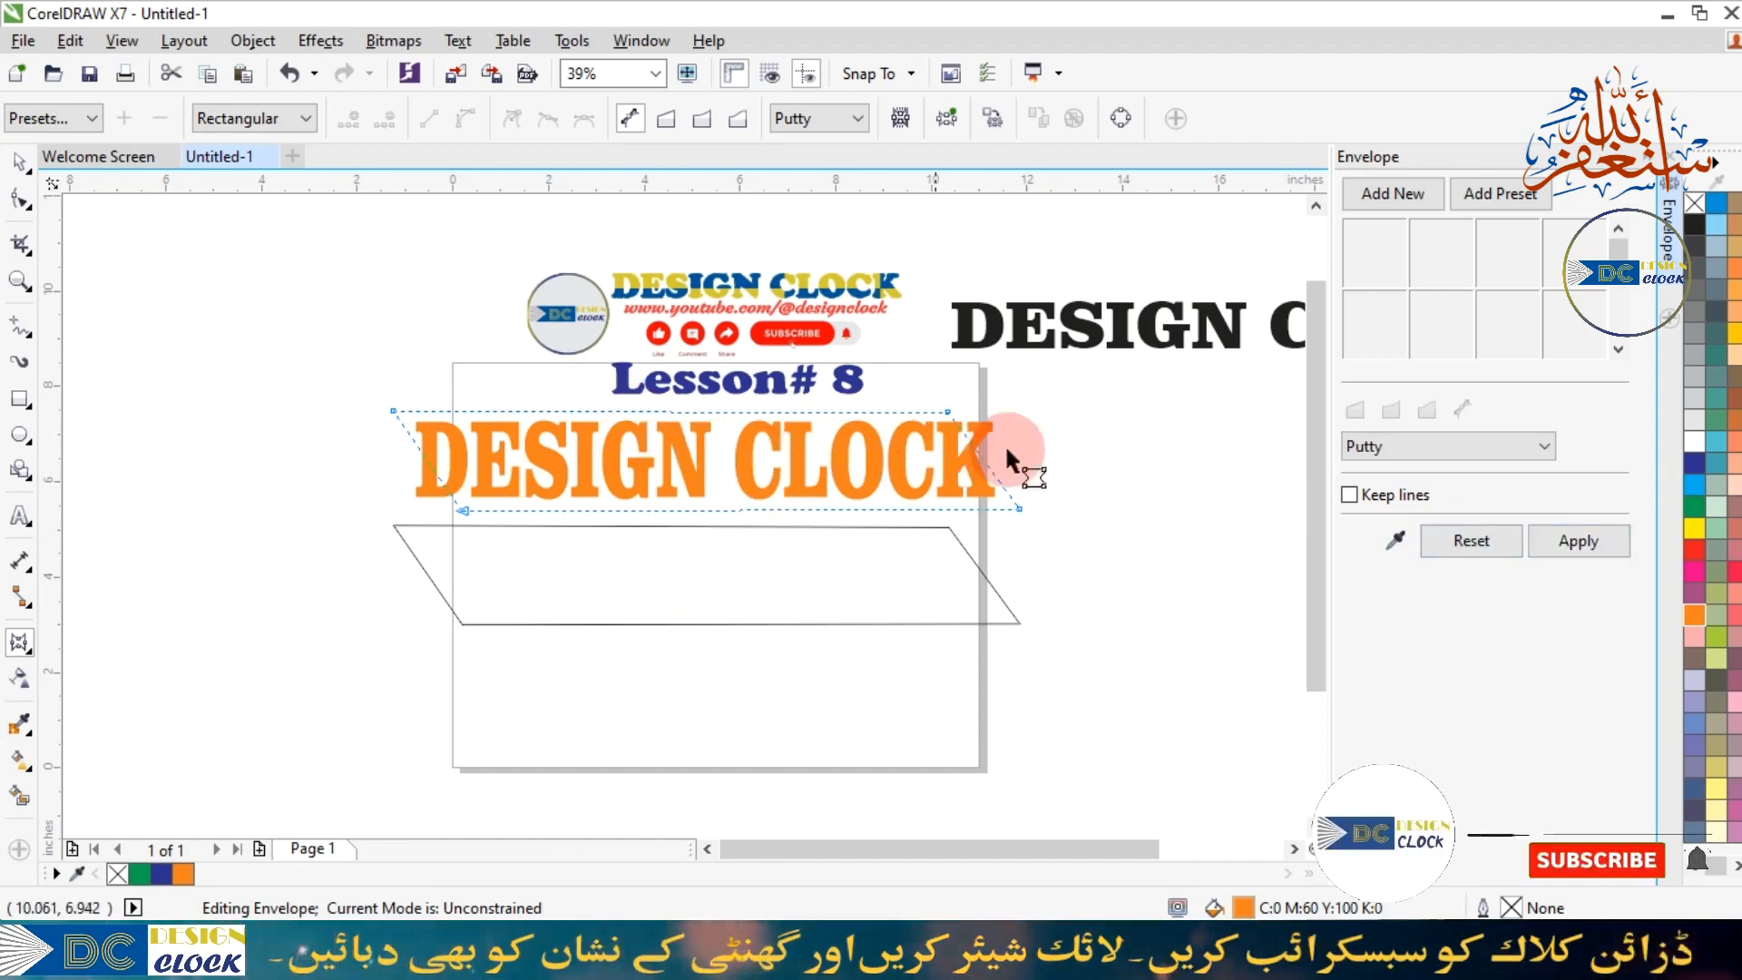
{"action": "left_click", "coordinate": [1594, 548]}
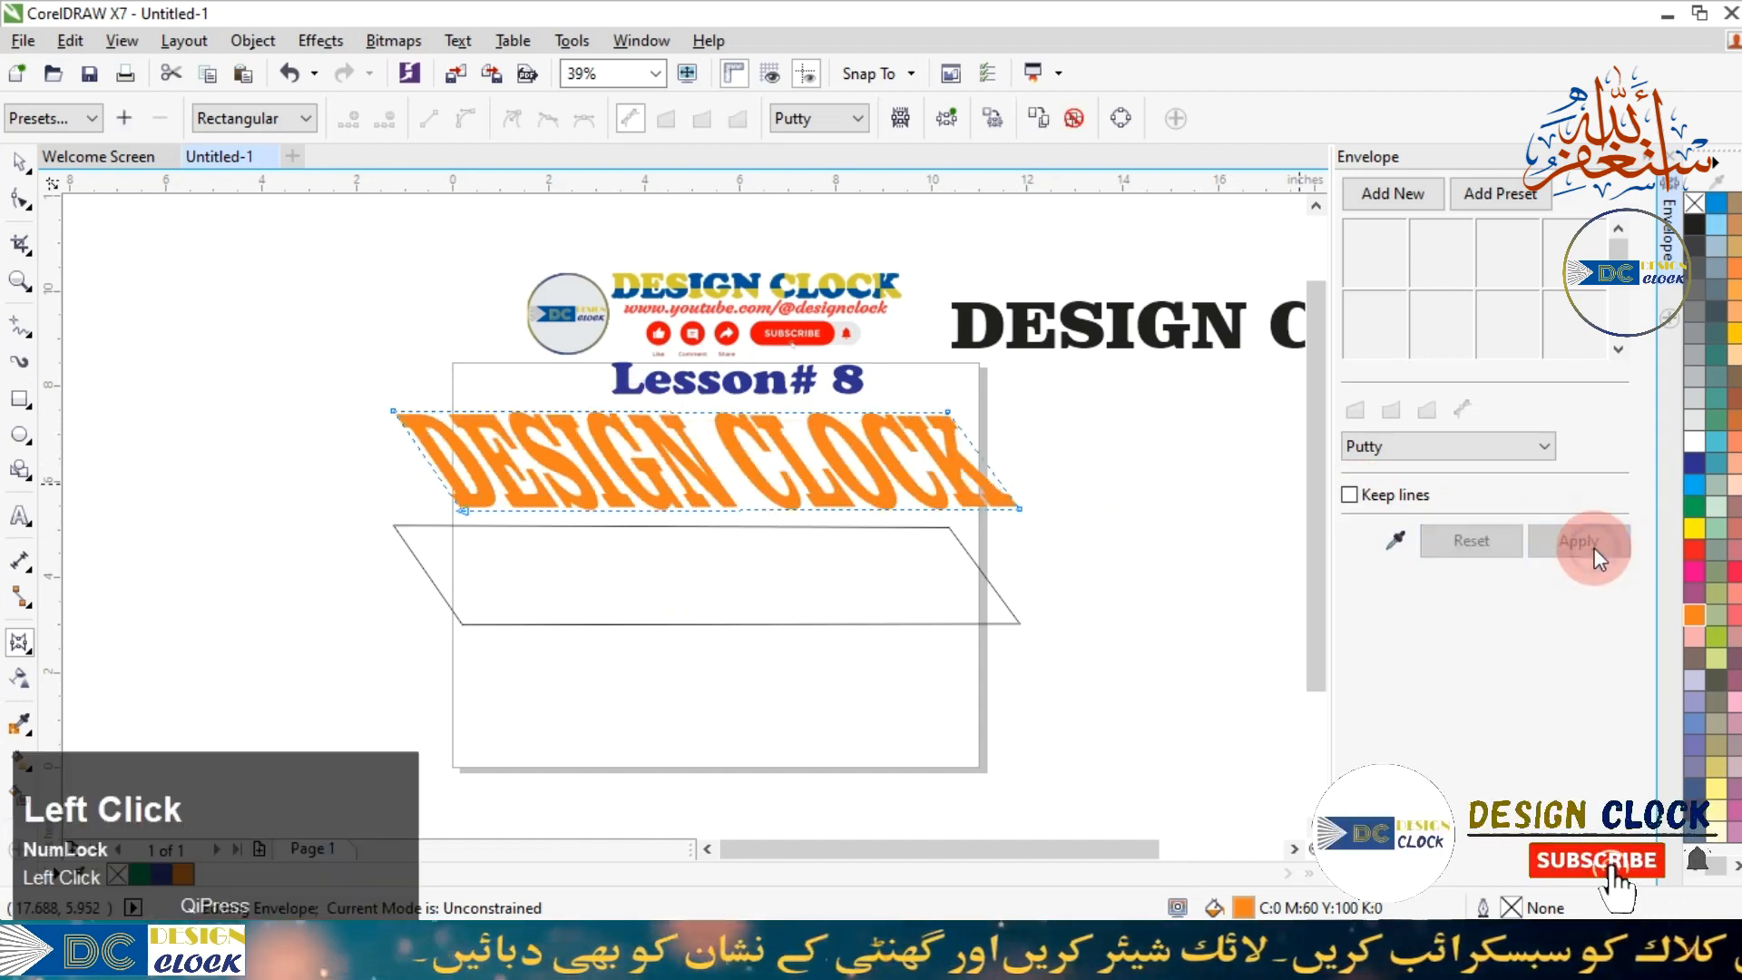
{"action": "left_click", "coordinate": [19, 162]}
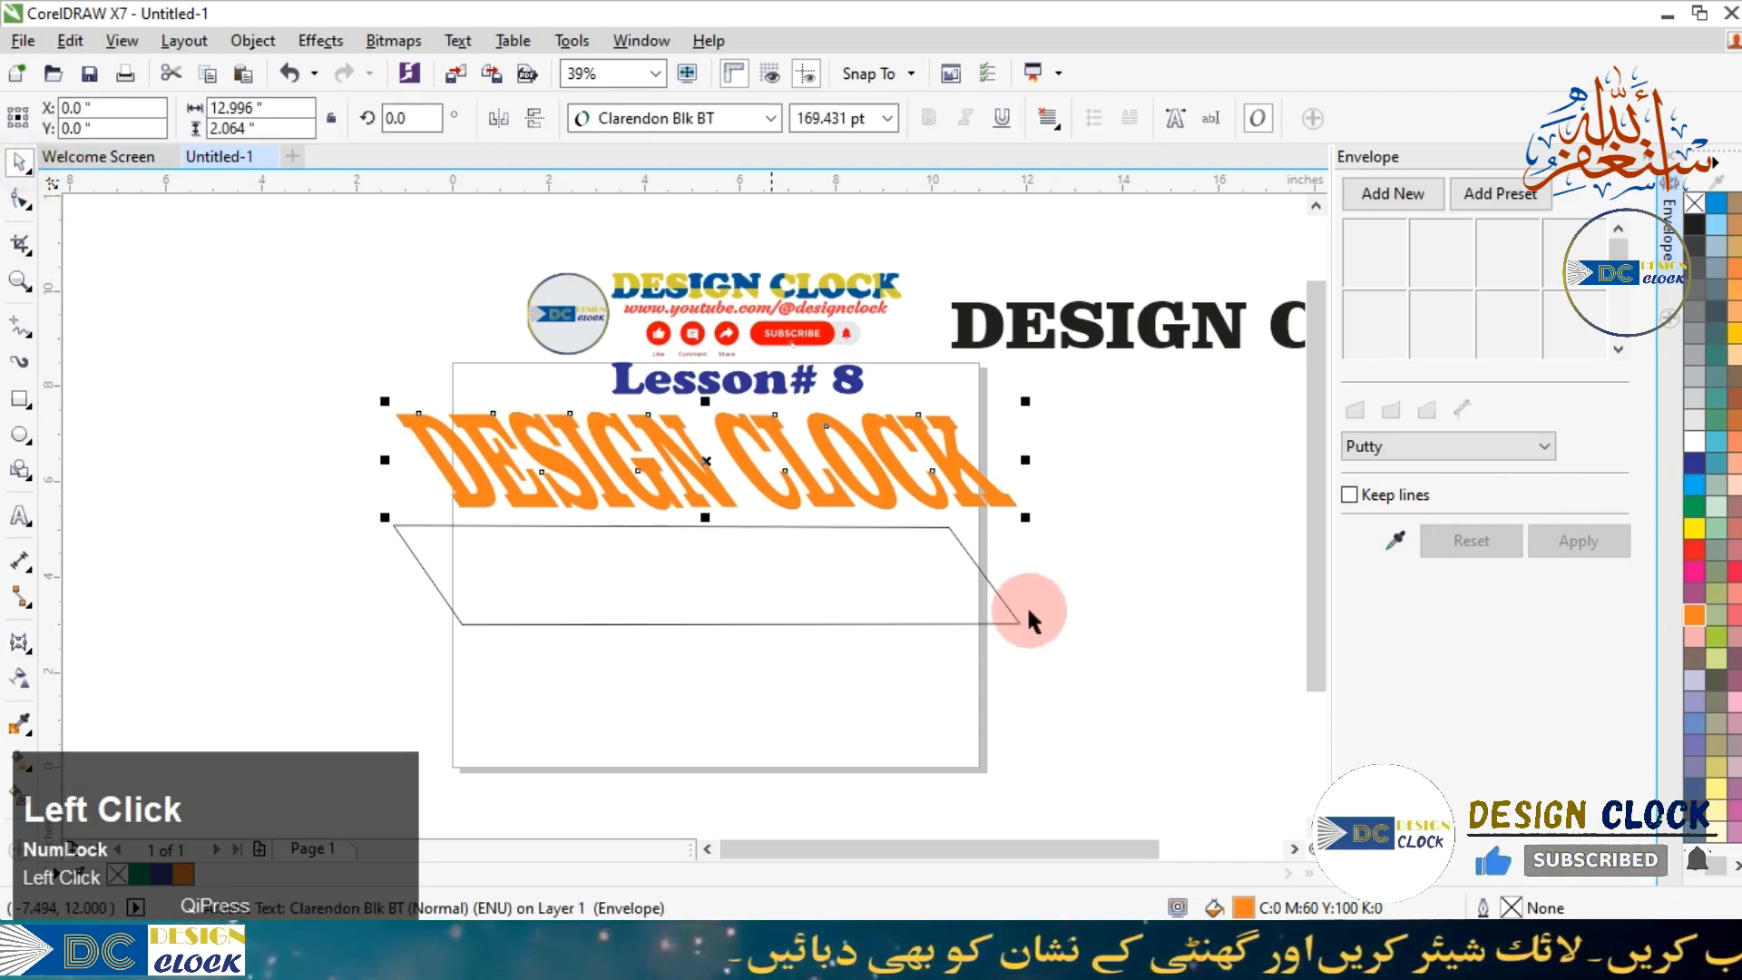
{"action": "left_click_drag", "start_coordinate": [874, 486], "coordinate": [803, 510]}
{"action": "left_click", "coordinate": [1142, 606]}
Give the parallelogram a 10 pt orange outline.
{"action": "left_click", "coordinate": [705, 601]}
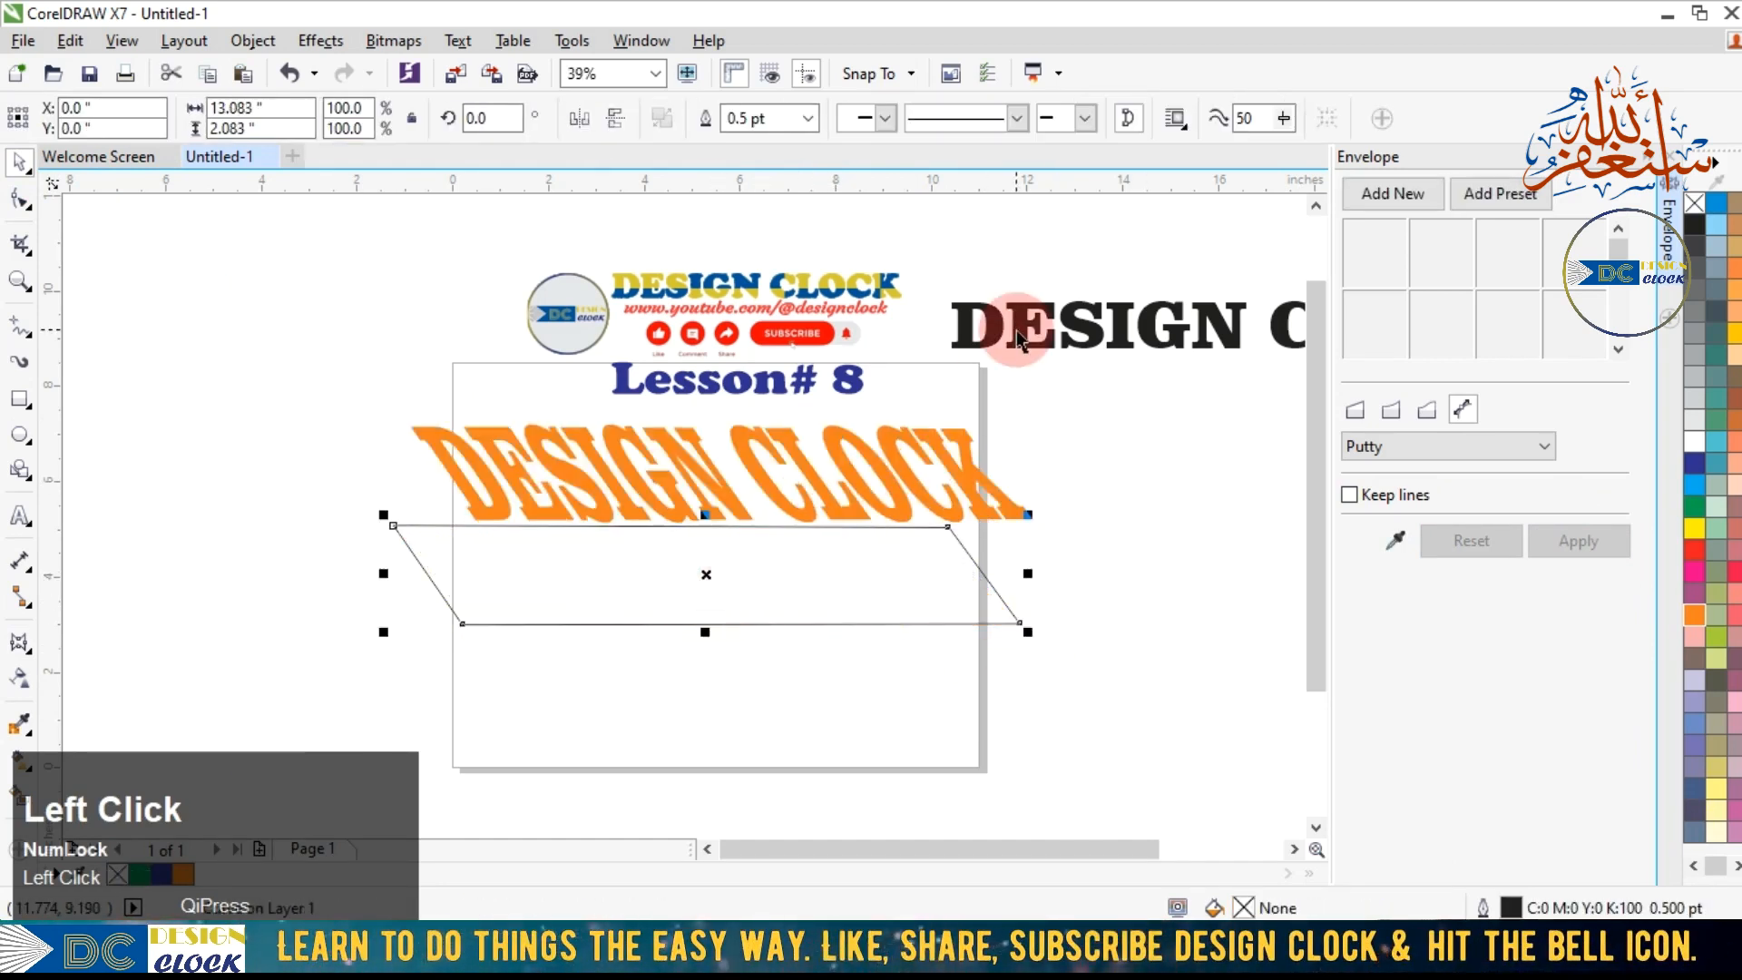
{"action": "left_click", "coordinate": [807, 116]}
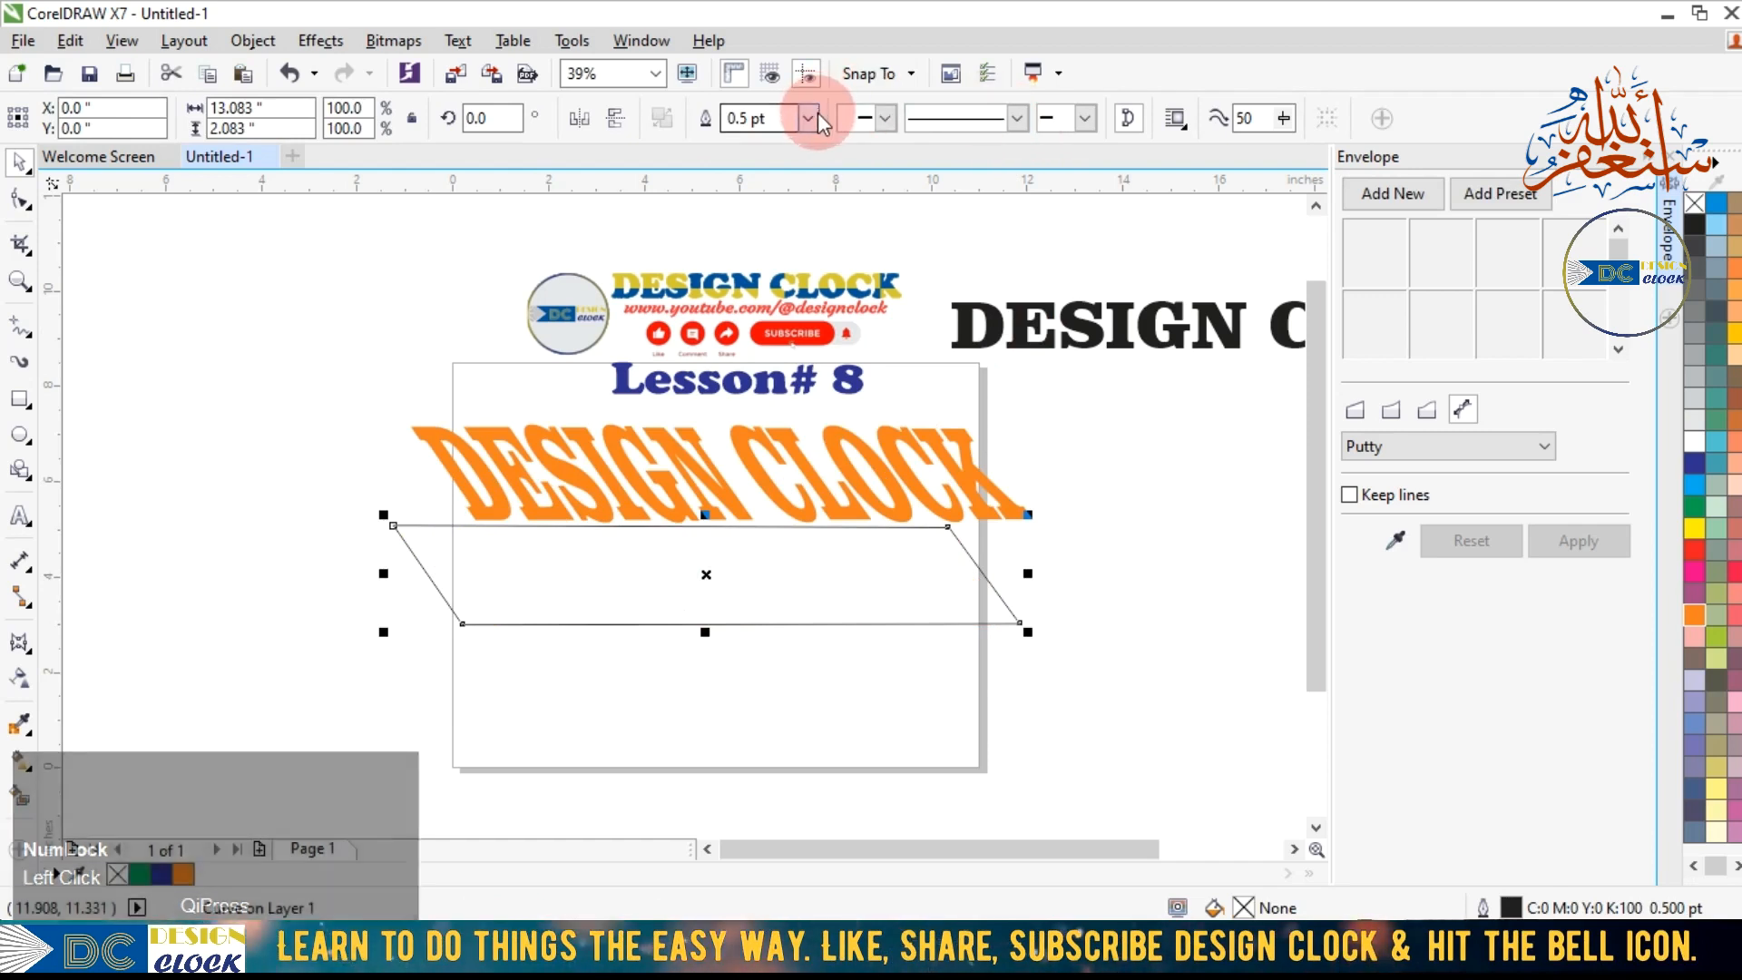
{"action": "left_click", "coordinate": [744, 335]}
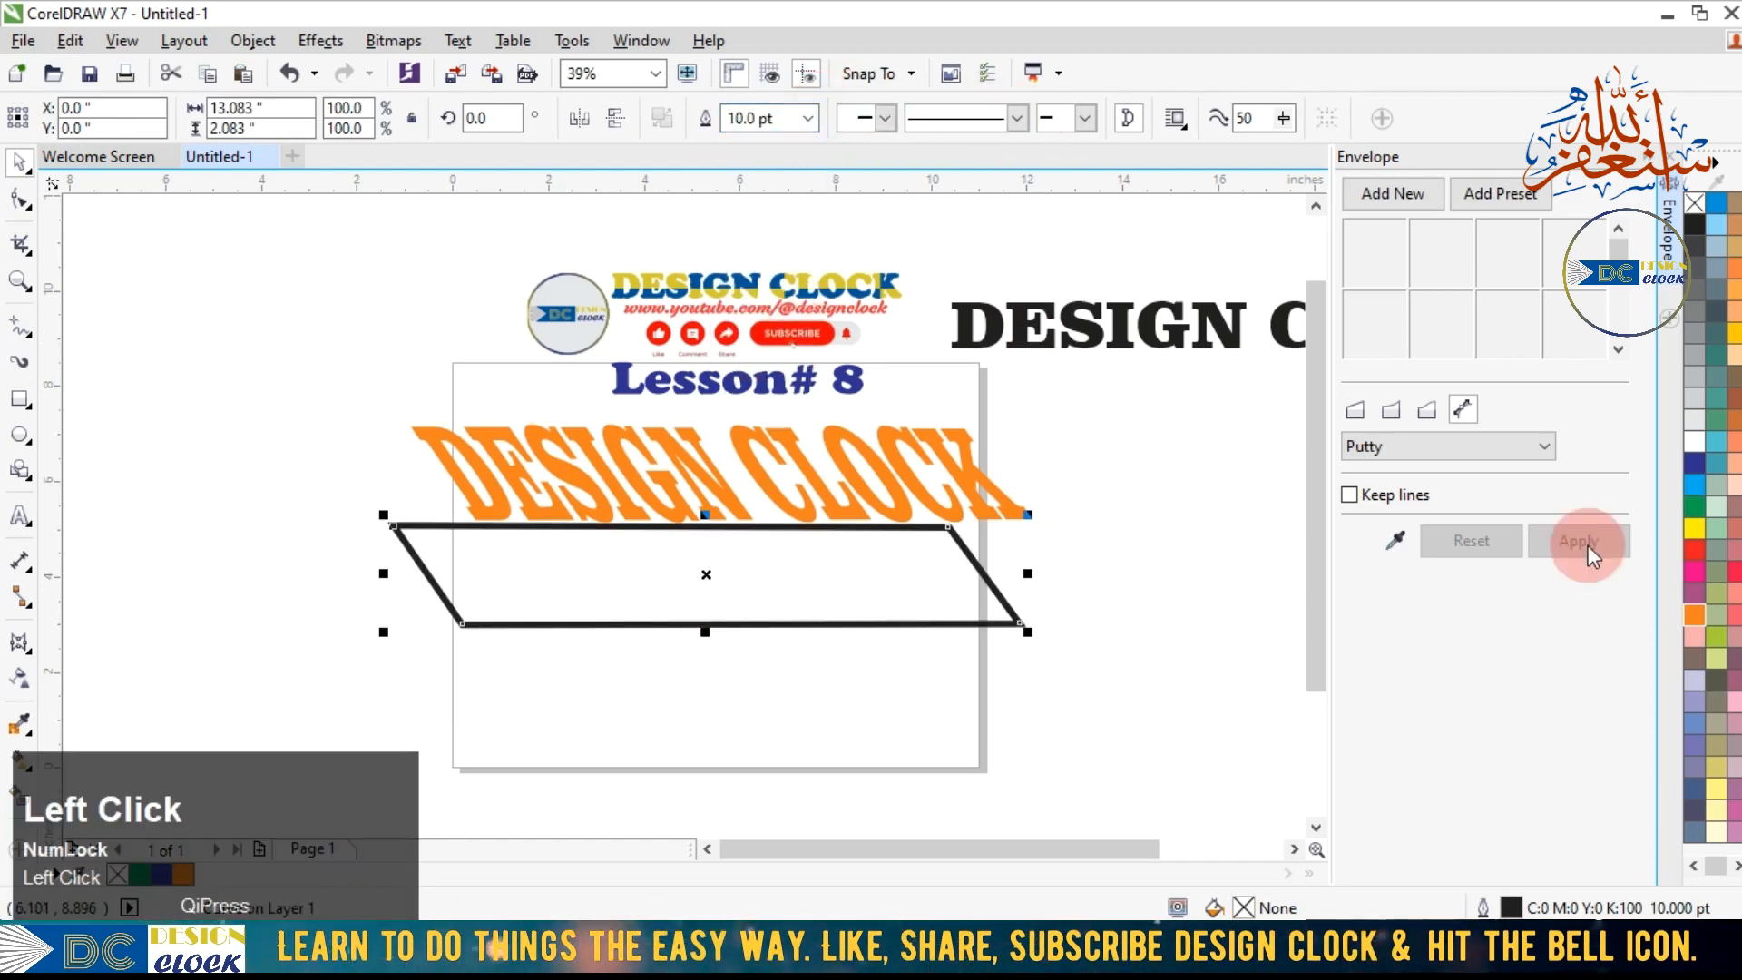
{"action": "right_click", "coordinate": [184, 874]}
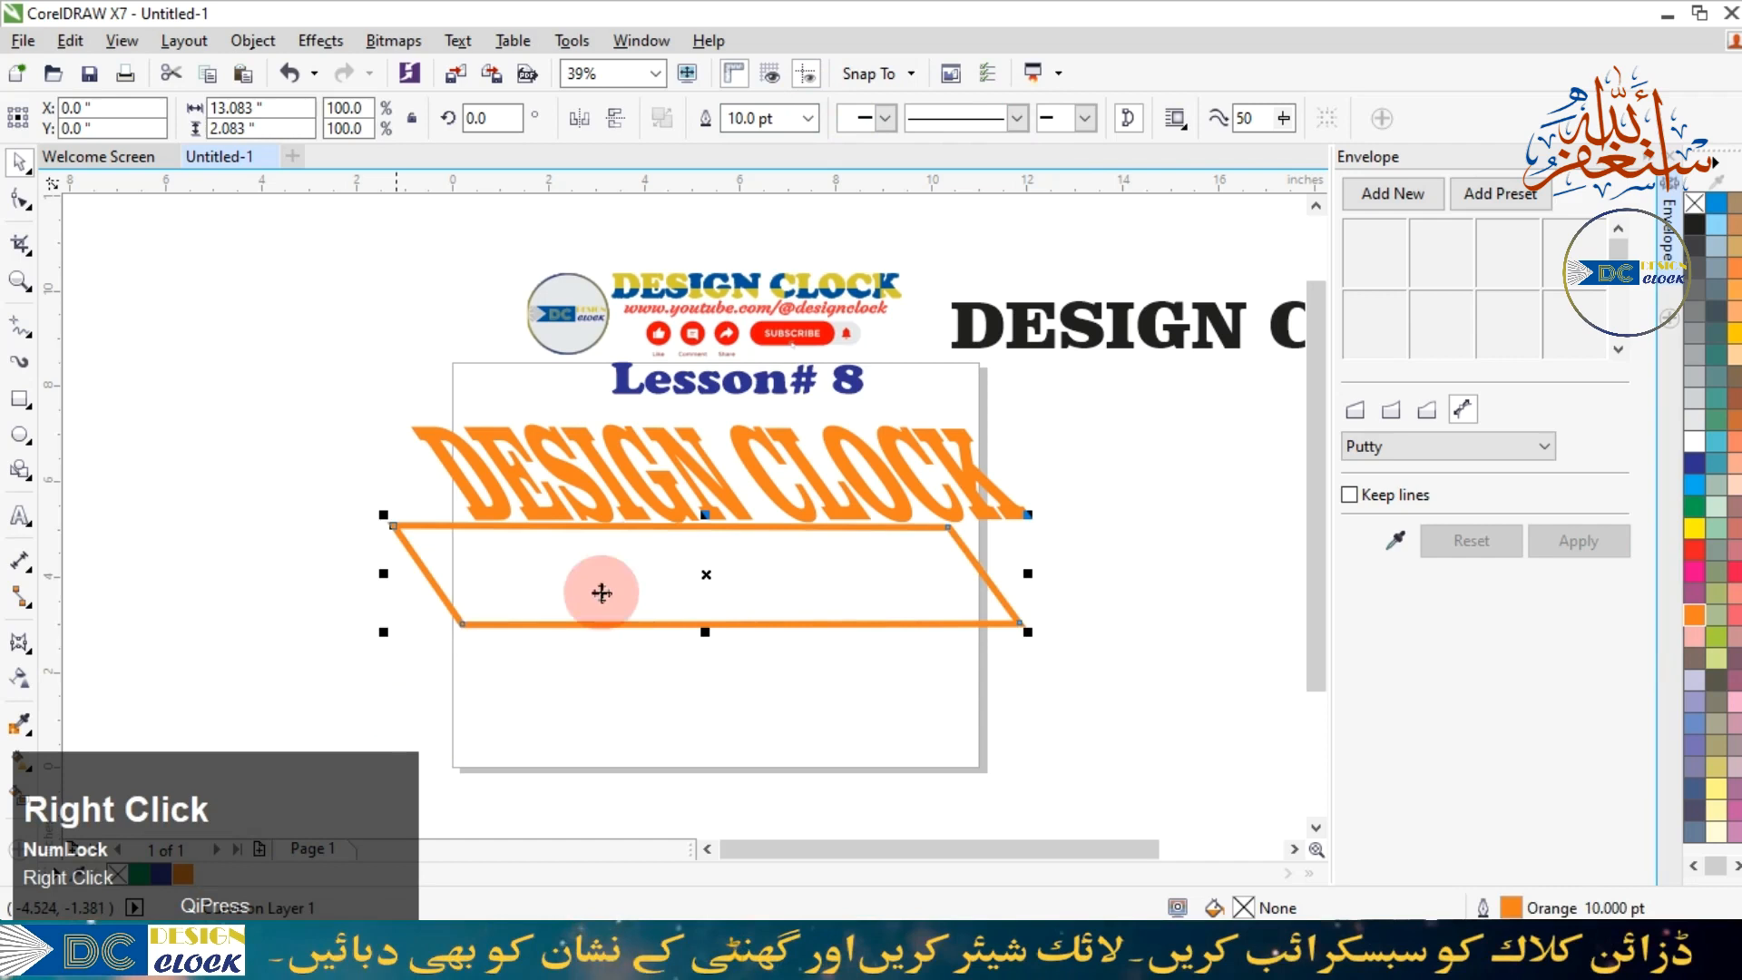
Scale the slanted text down to about 10.55 by 1.68 inches and place it inside the parallelogram frame.
{"action": "left_click", "coordinate": [708, 476]}
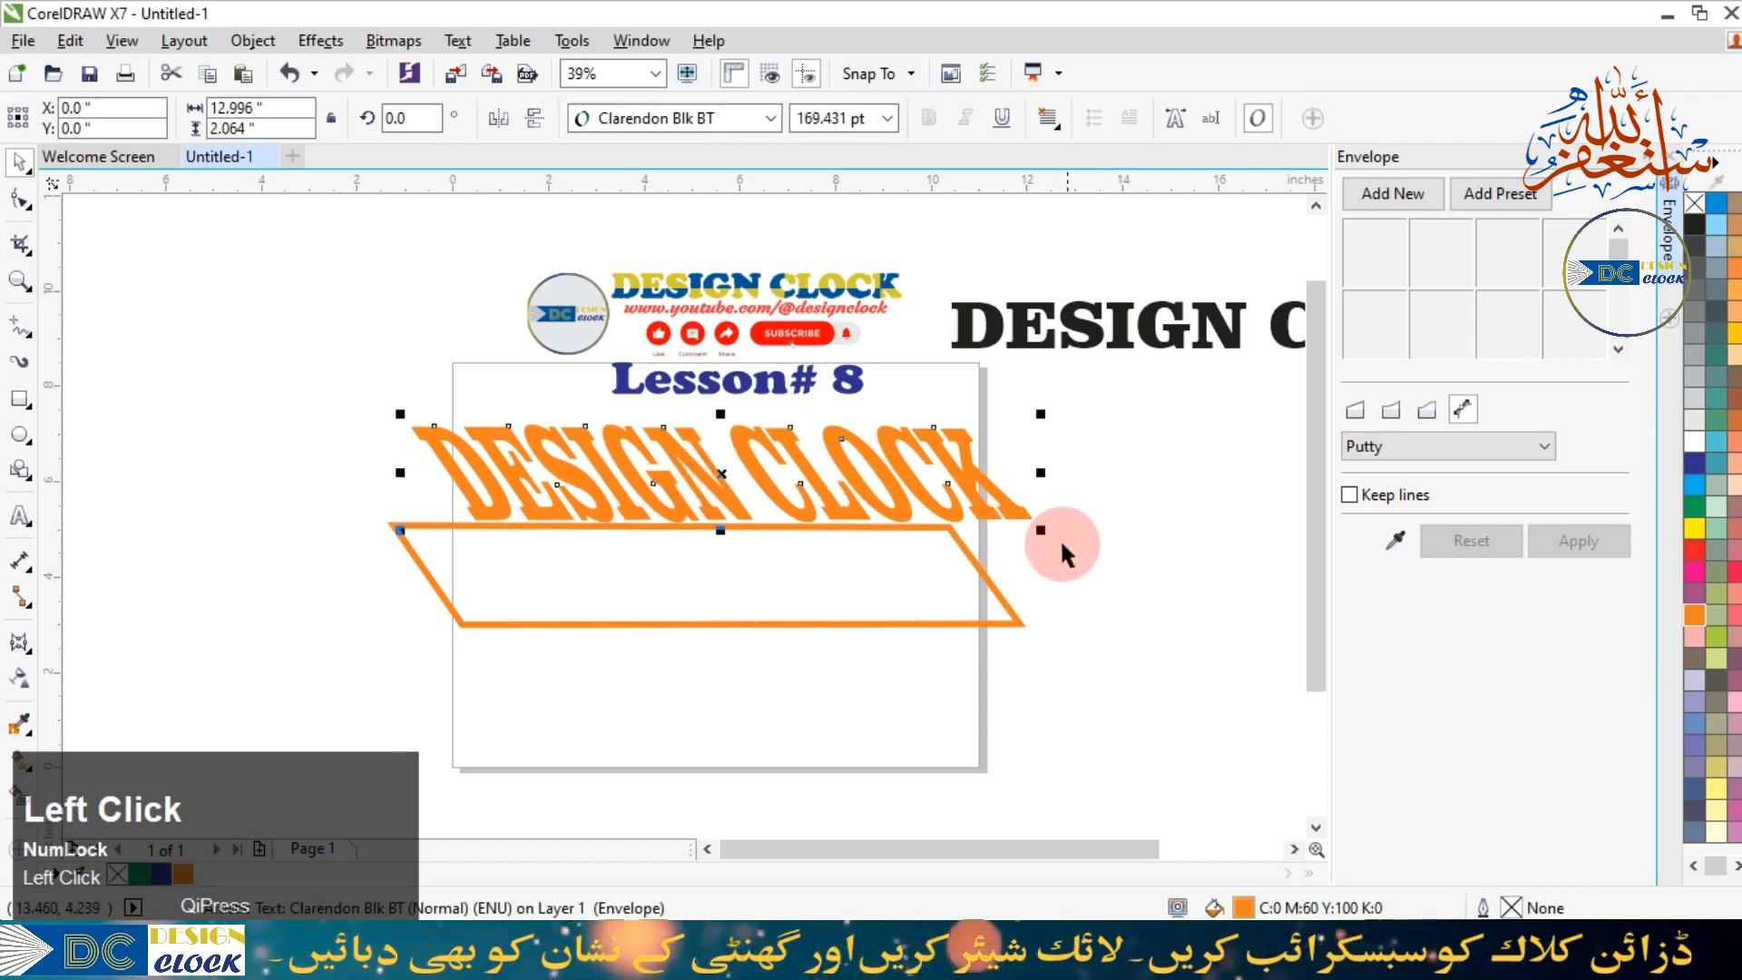
{"action": "left_click_drag", "start_coordinate": [1040, 527], "coordinate": [982, 521]}
{"action": "left_click", "coordinate": [1112, 571]}
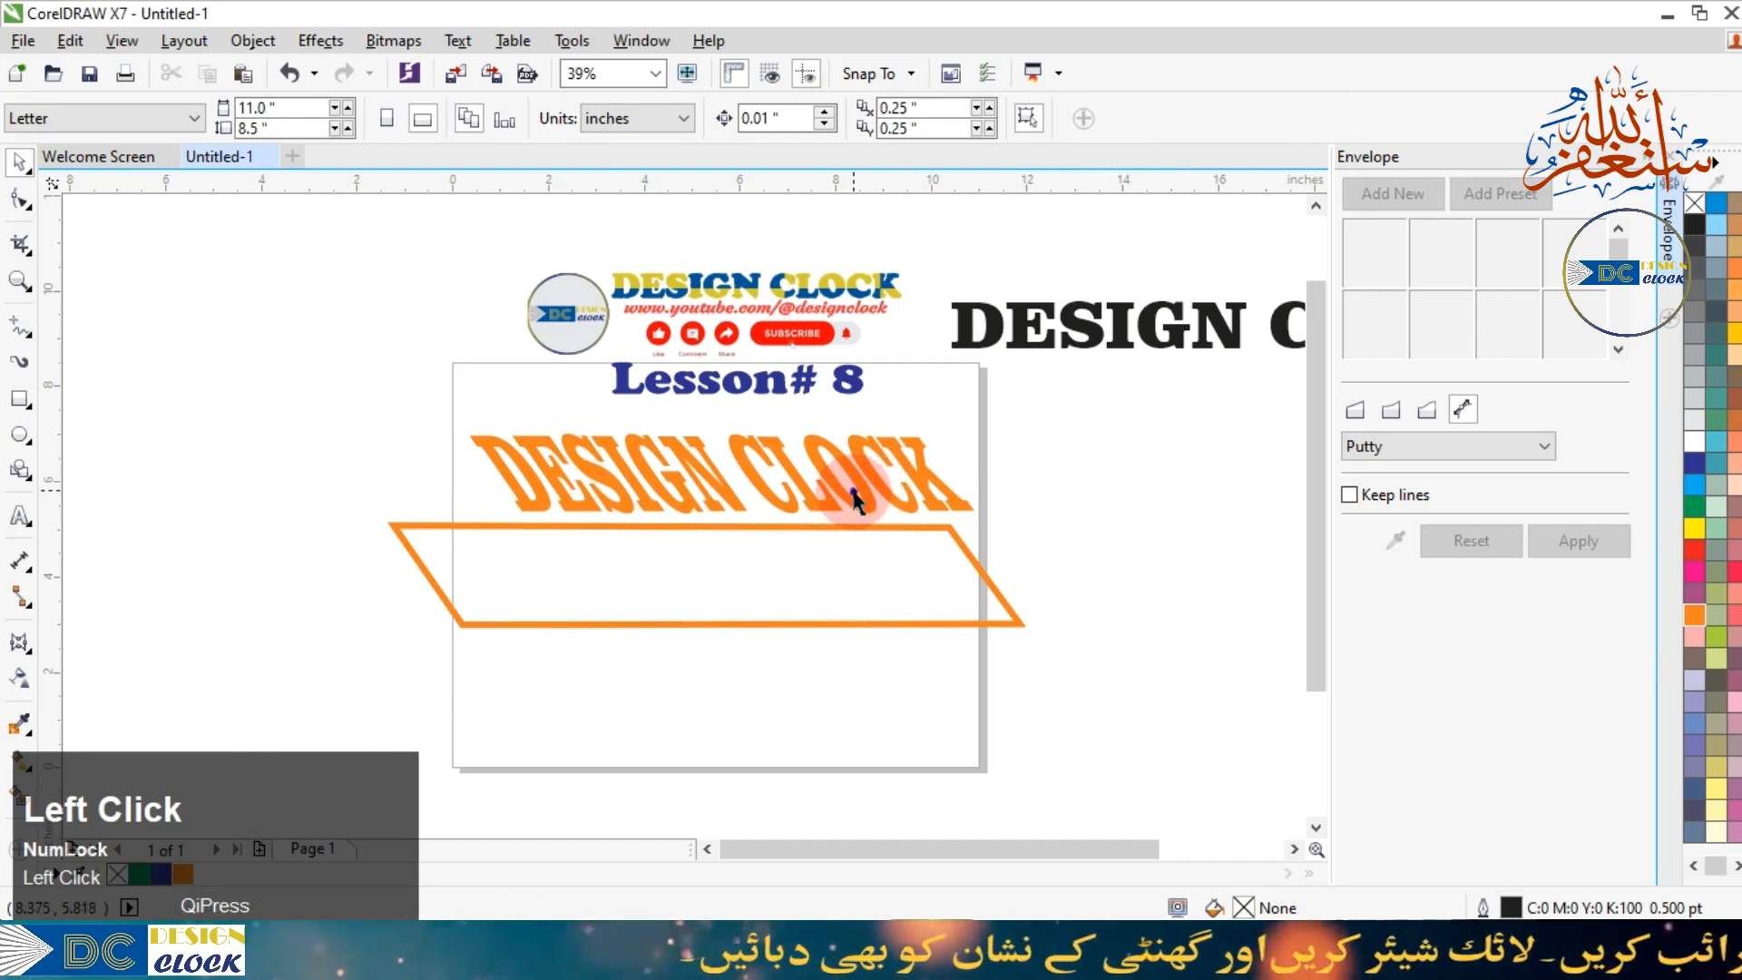
{"action": "left_click", "coordinate": [1131, 573]}
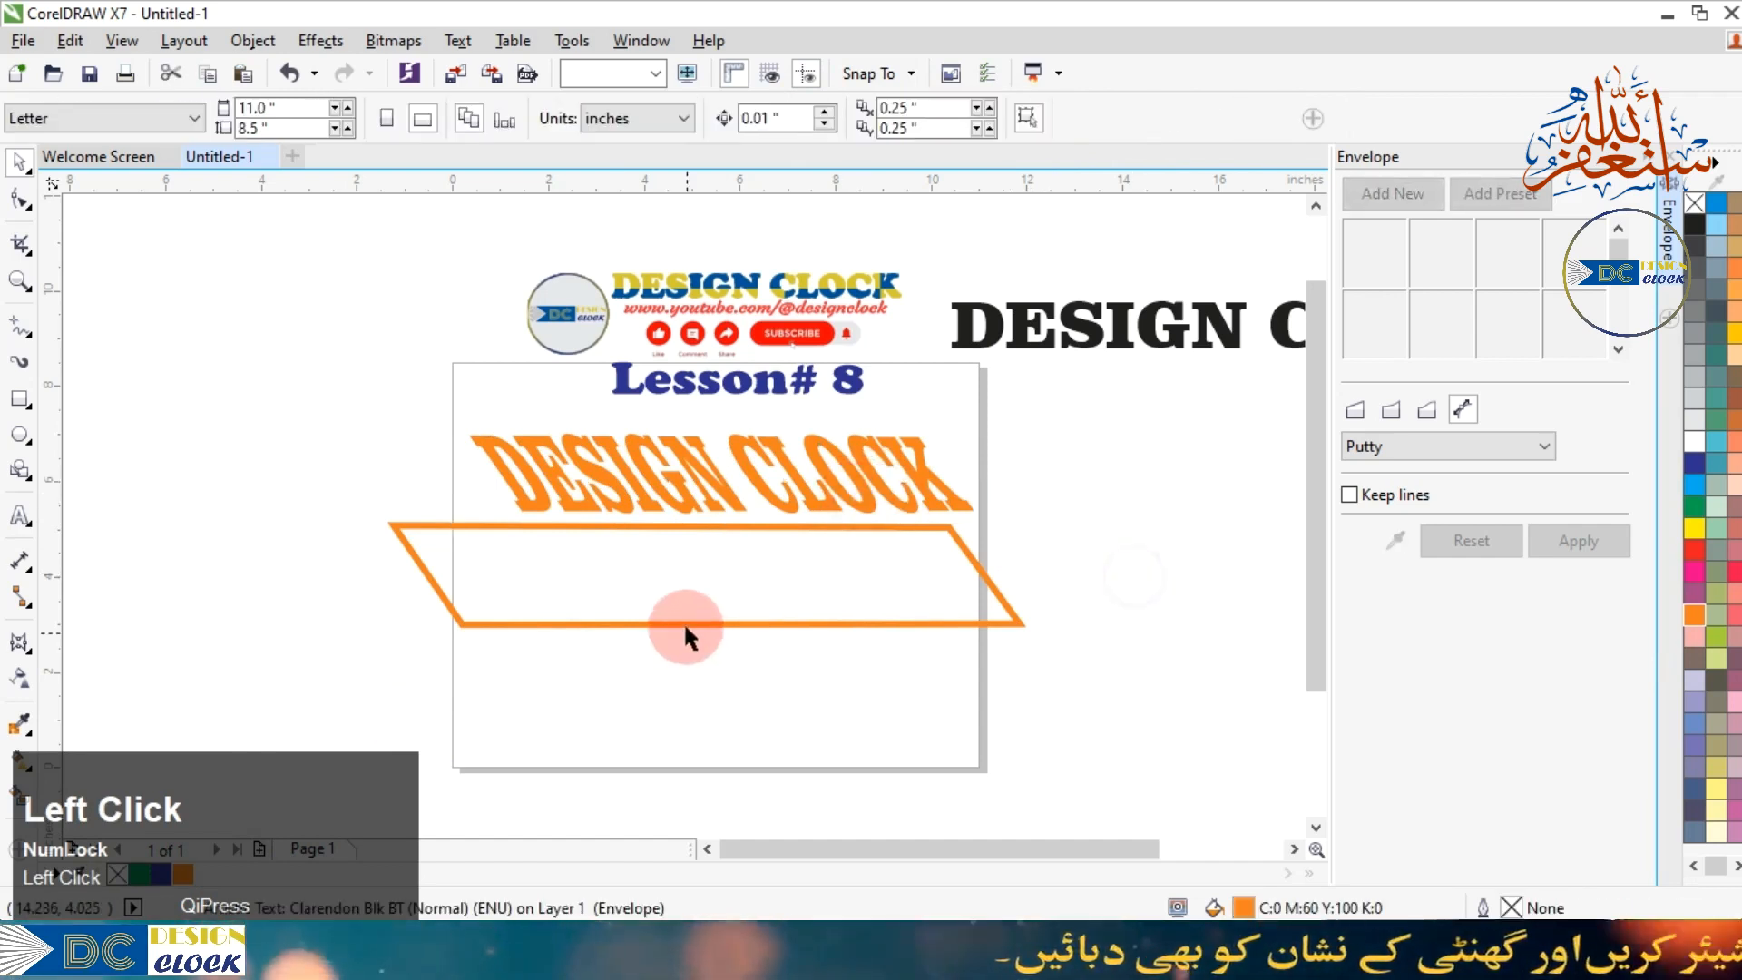
{"action": "left_click", "coordinate": [905, 504]}
{"action": "left_click_drag", "start_coordinate": [870, 496], "coordinate": [856, 586]}
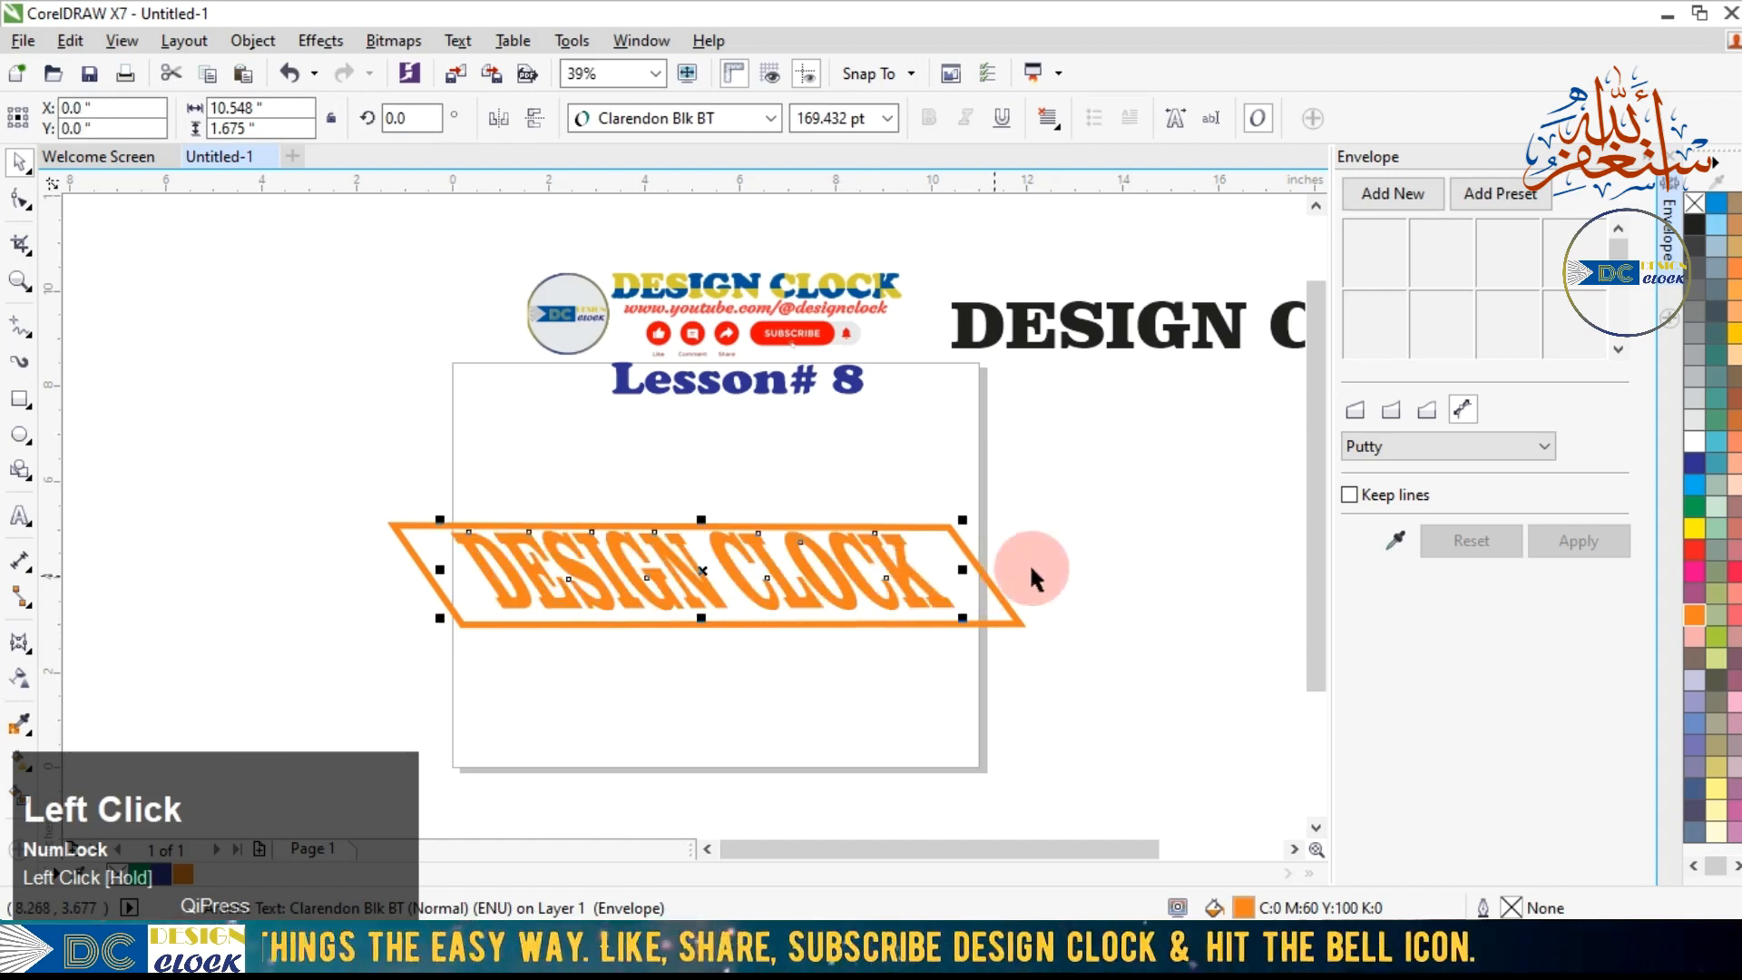
Undo the slanted text's last move and align it horizontally and vertically to the centre of the parallelogram frame.
{"action": "key", "text": "ctrl+z"}
{"action": "left_click", "coordinate": [1100, 550]}
{"action": "left_click", "coordinate": [785, 457]}
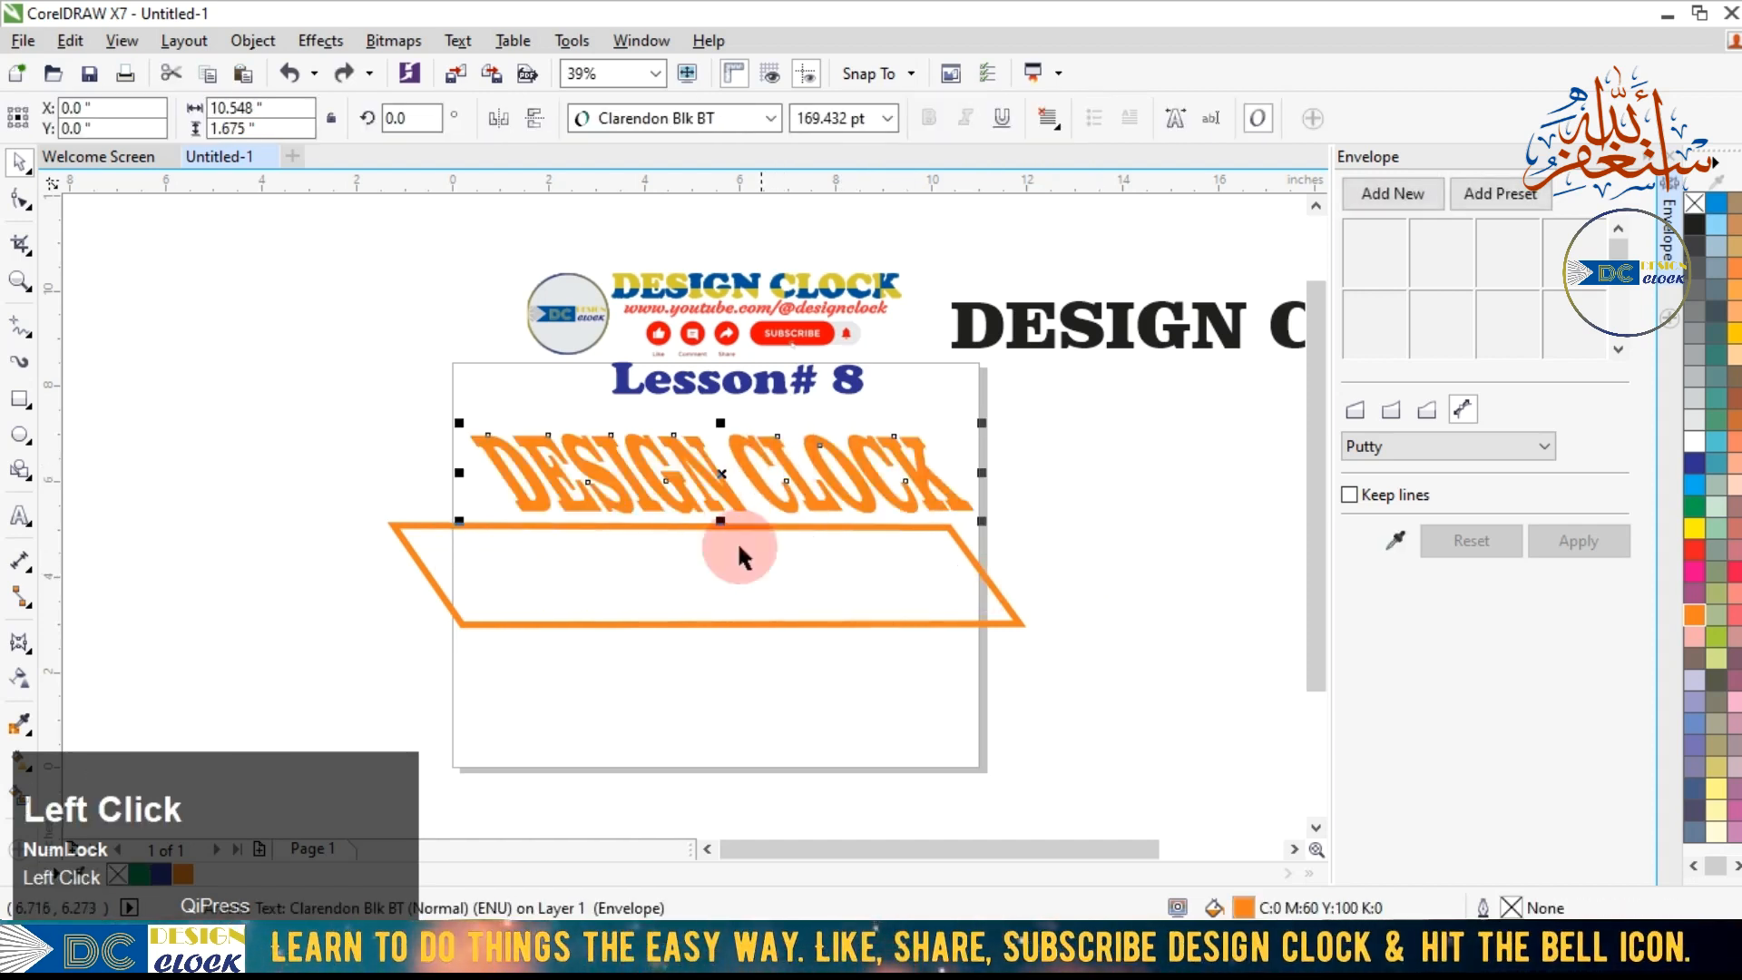
{"action": "left_click", "coordinate": [460, 617], "text": "shift"}
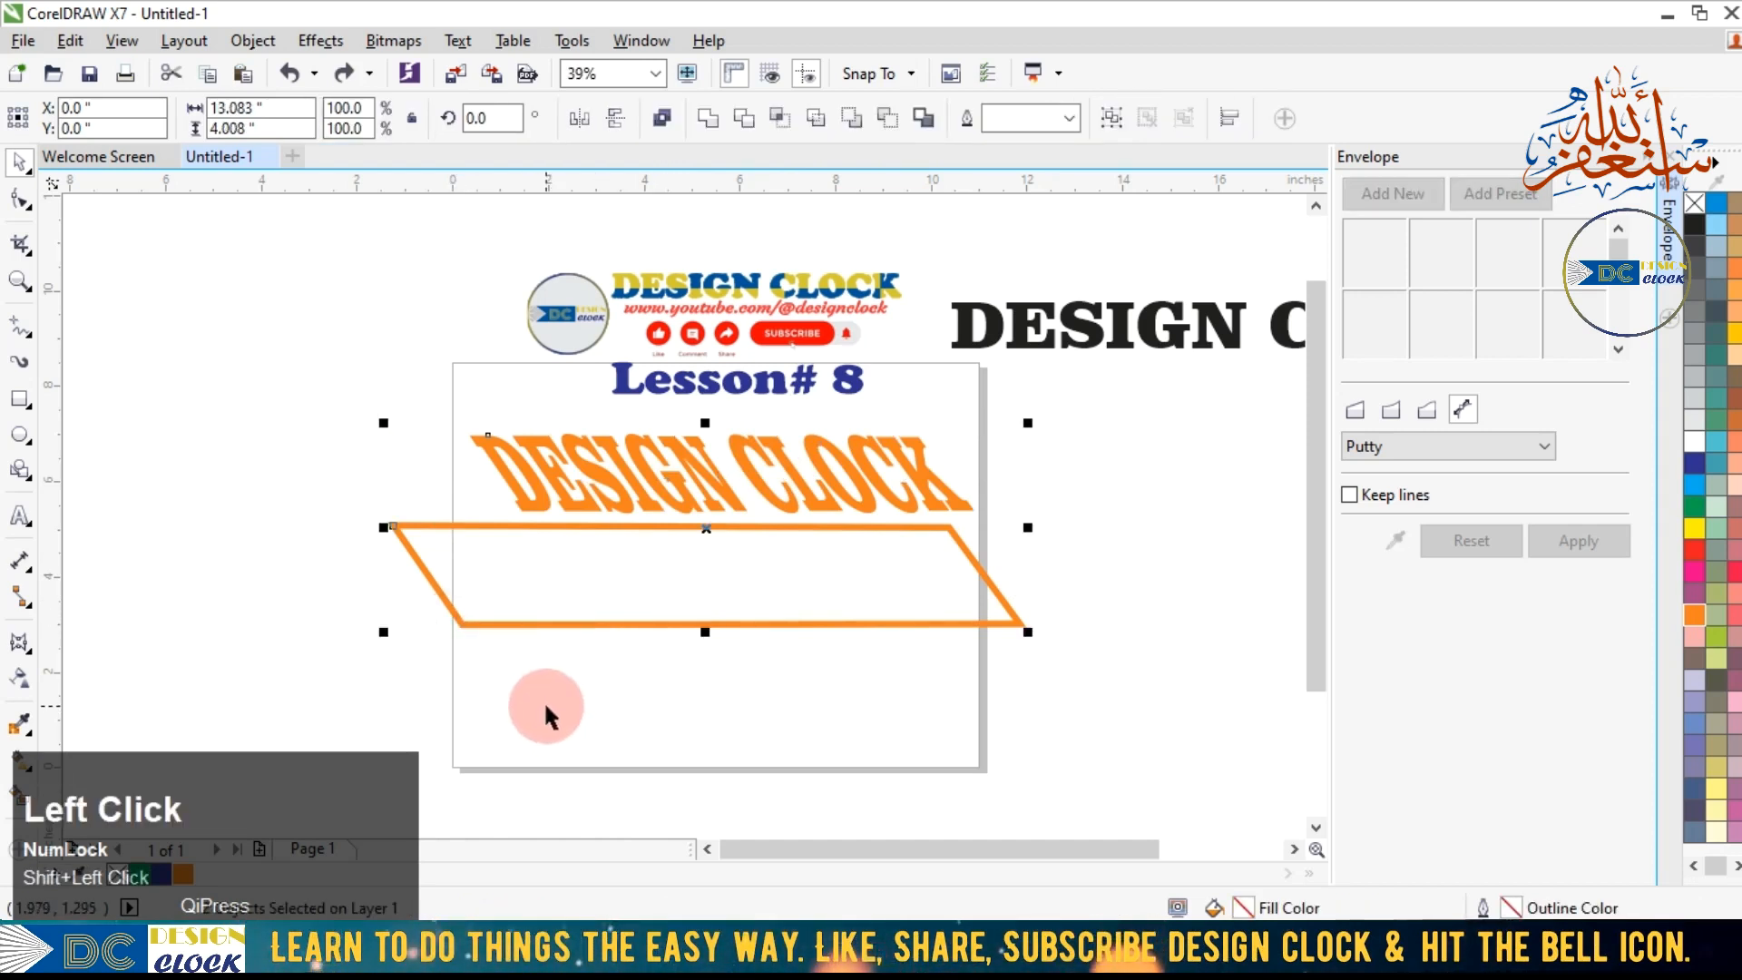
{"action": "key", "text": "c"}
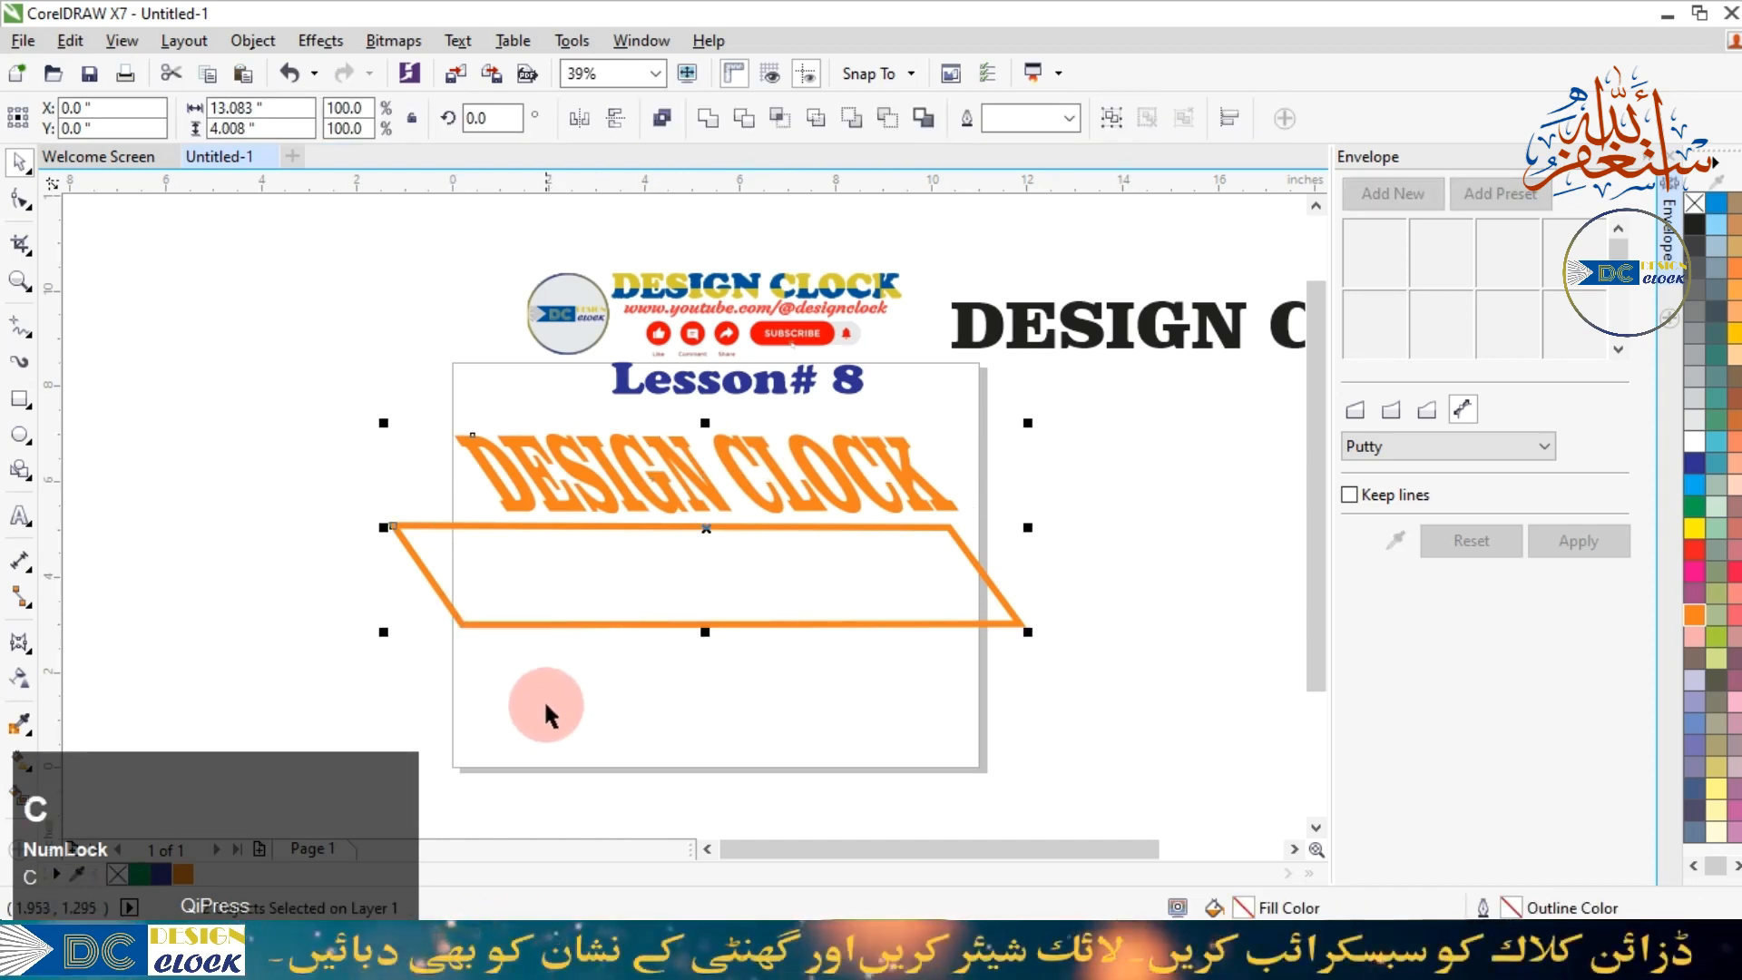
{"action": "key", "text": "e"}
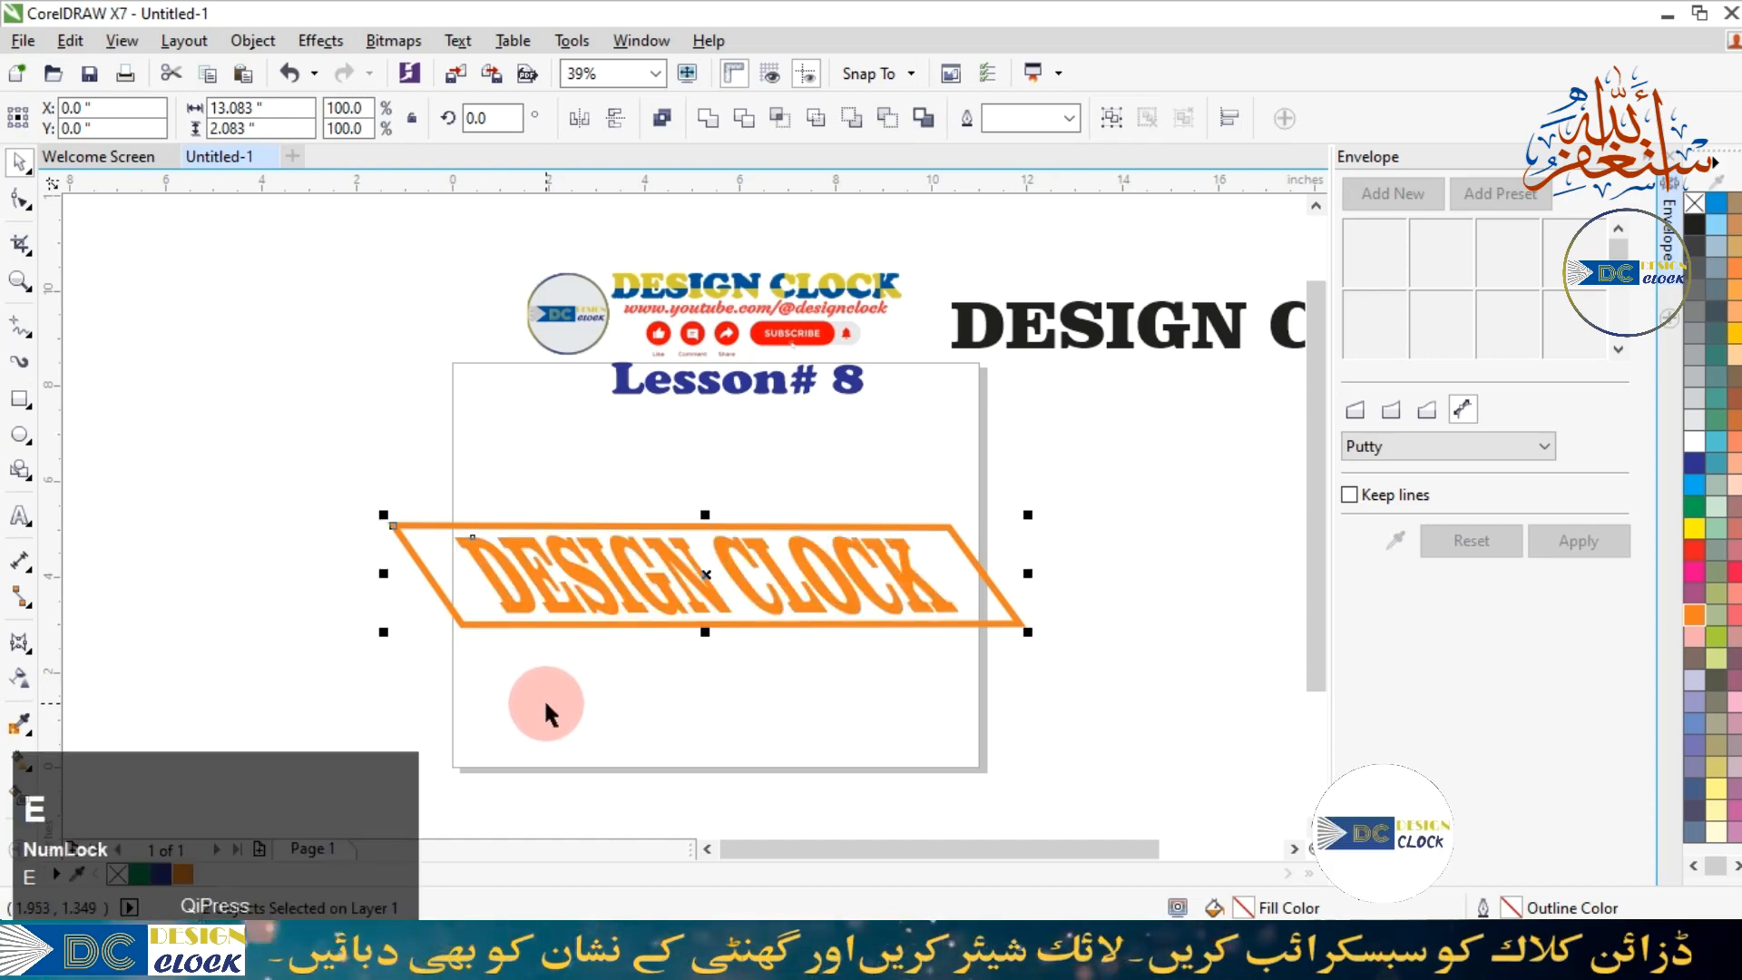
{"action": "left_click", "coordinate": [893, 720]}
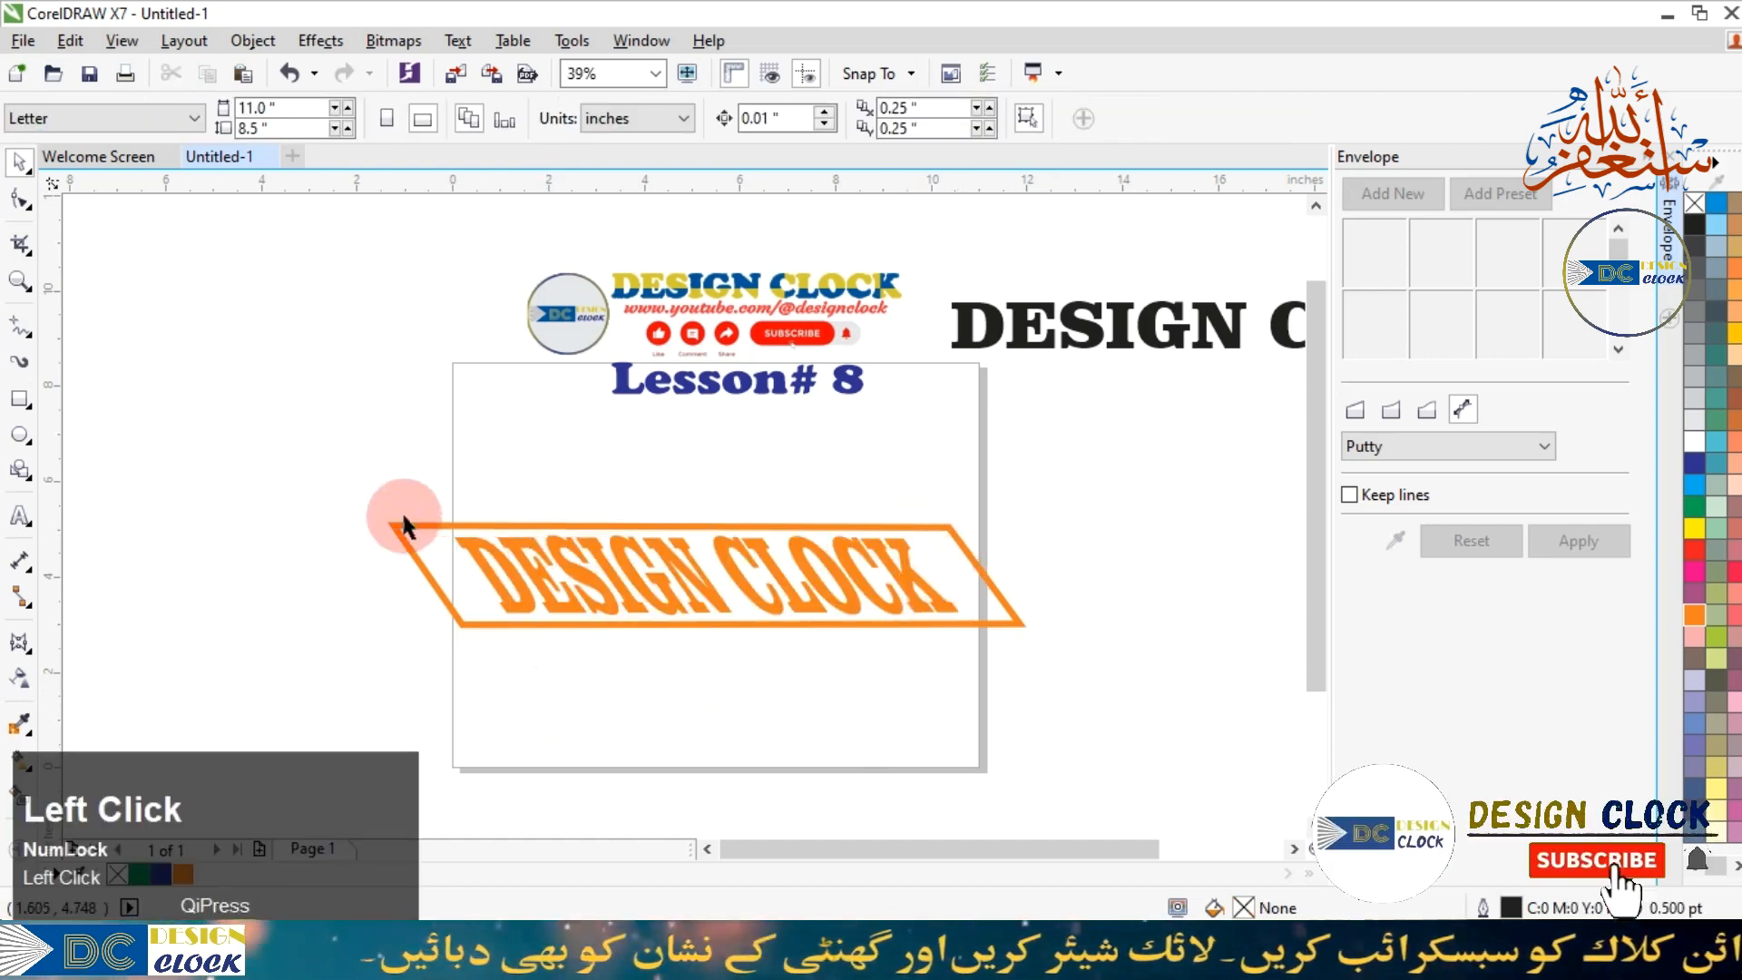
Group the slanted DESIGN CLOCK text with its parallelogram frame.
{"action": "left_click_drag", "start_coordinate": [342, 486], "coordinate": [1137, 681]}
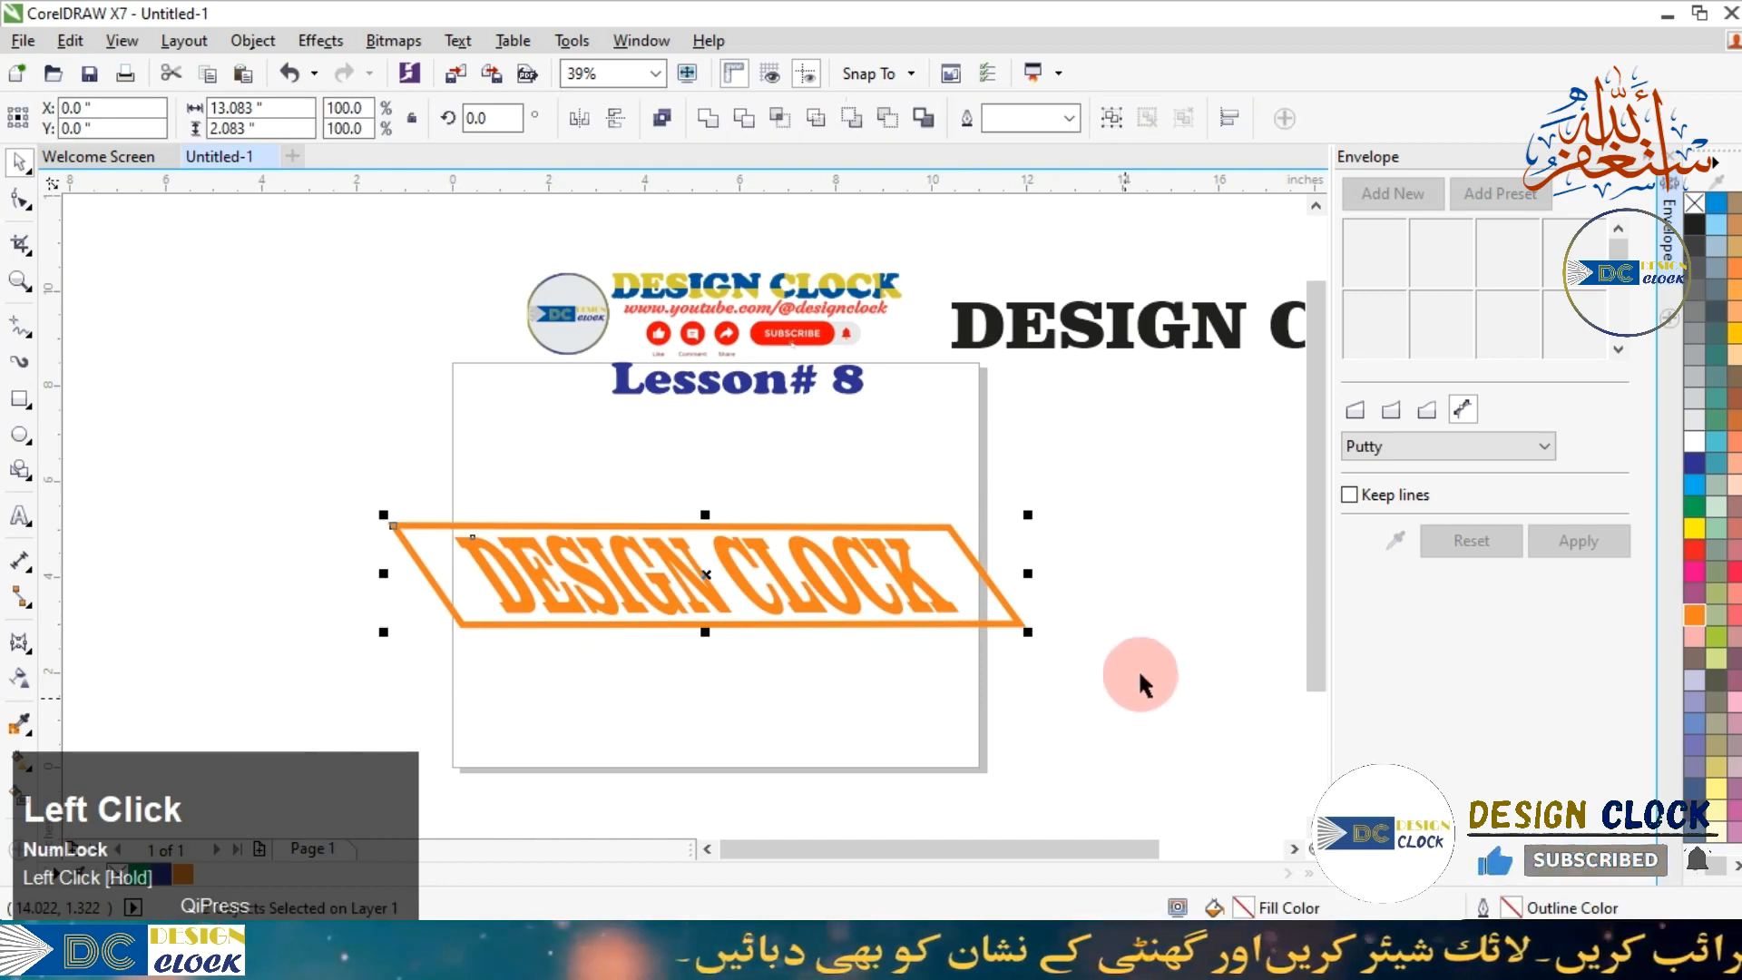
{"action": "left_click", "coordinate": [1111, 118]}
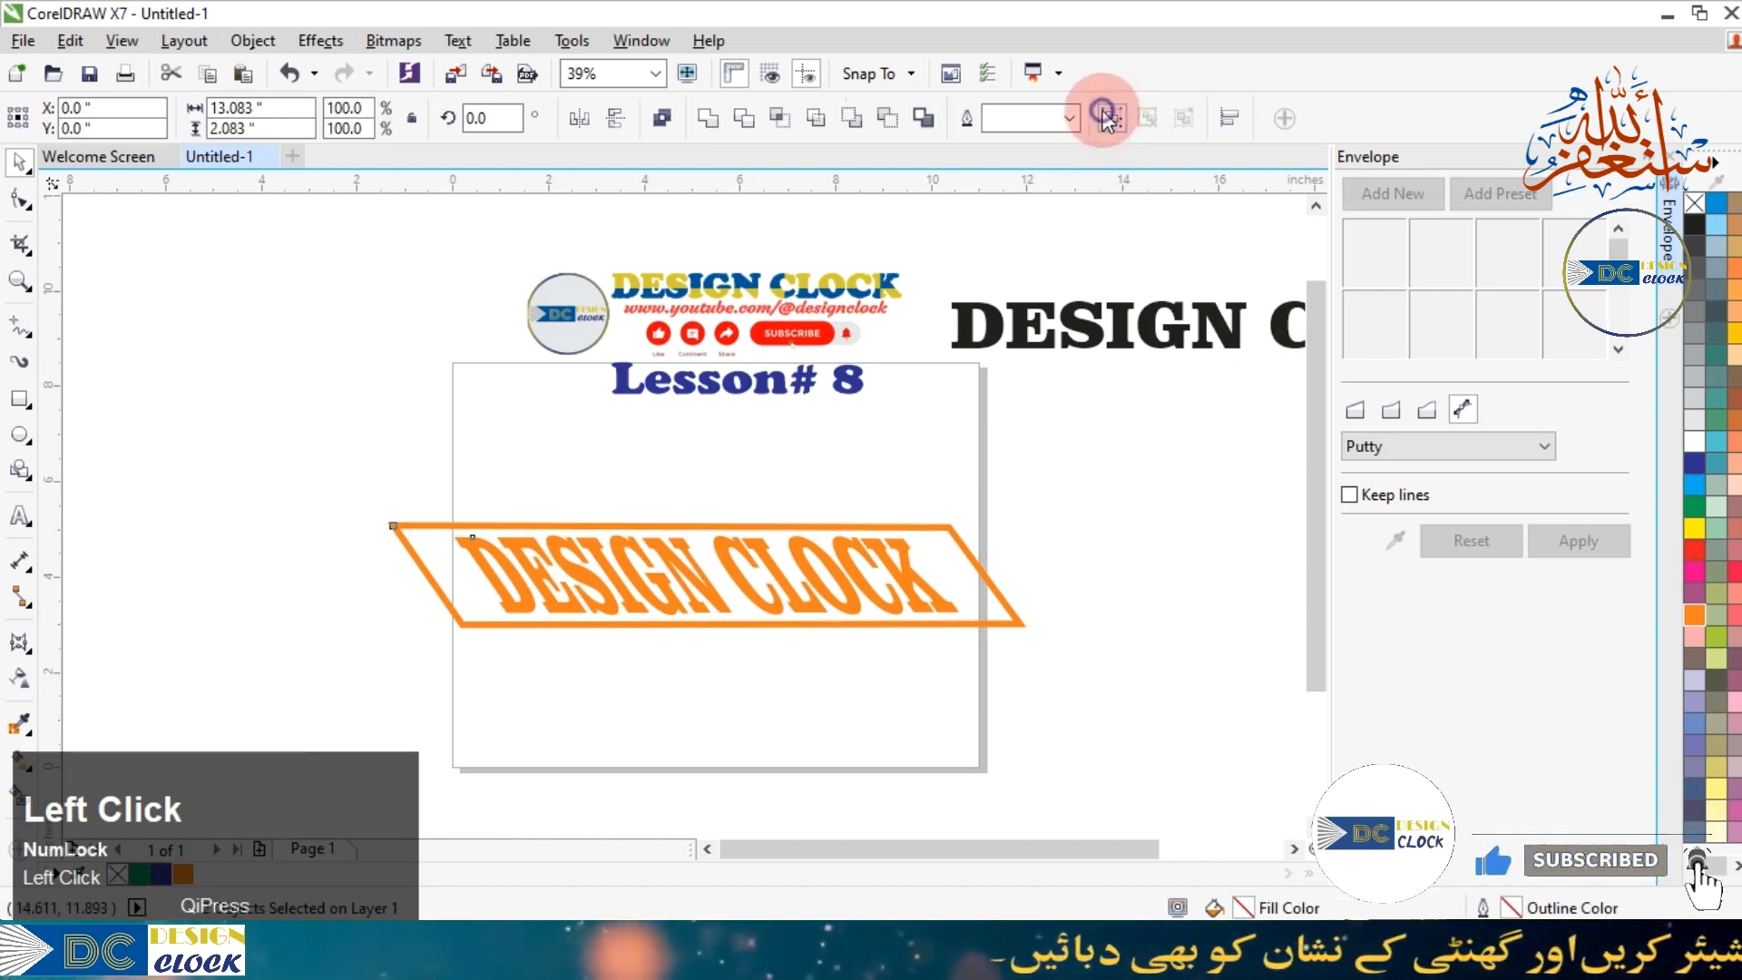
Scale the group down to about 9.25 by 1.47 inches and move it off the page, beside the round logo.
{"action": "left_click_drag", "start_coordinate": [1011, 635], "coordinate": [905, 627]}
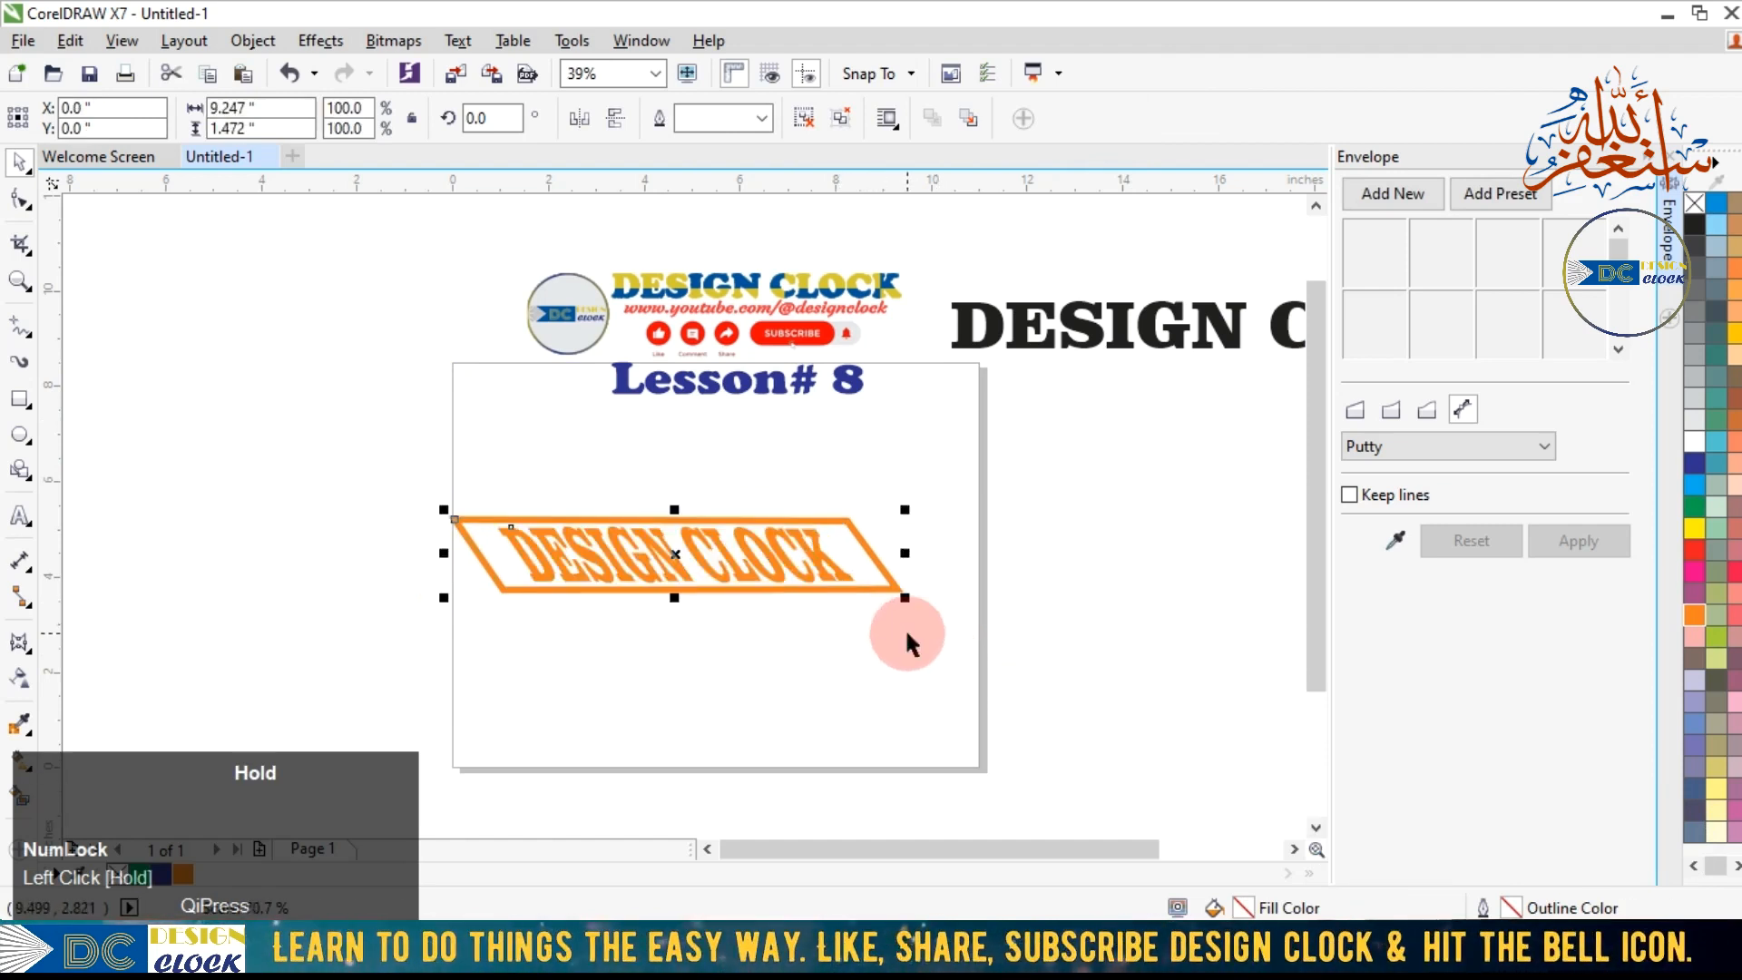
{"action": "left_click_drag", "start_coordinate": [677, 550], "coordinate": [332, 363]}
{"action": "left_click", "coordinate": [709, 547]}
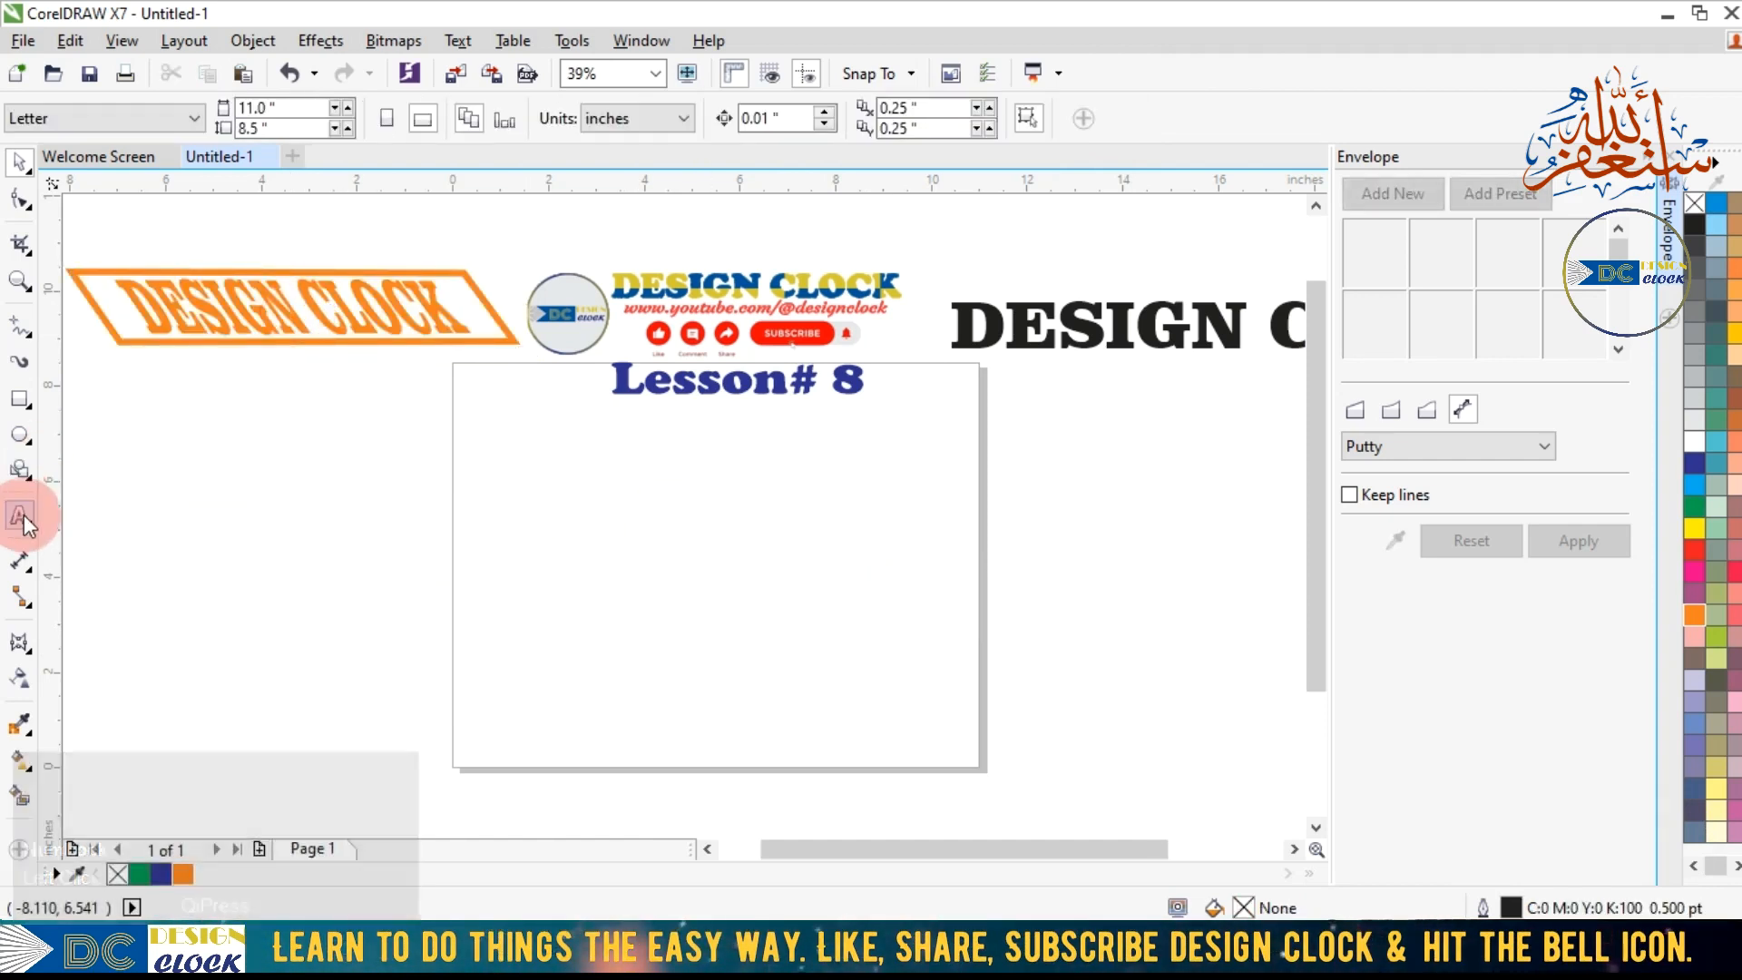
Draw a rectangle about 11.03 by 2.76 inches across the middle of the page and convert it to curves.
{"action": "left_click", "coordinate": [20, 398]}
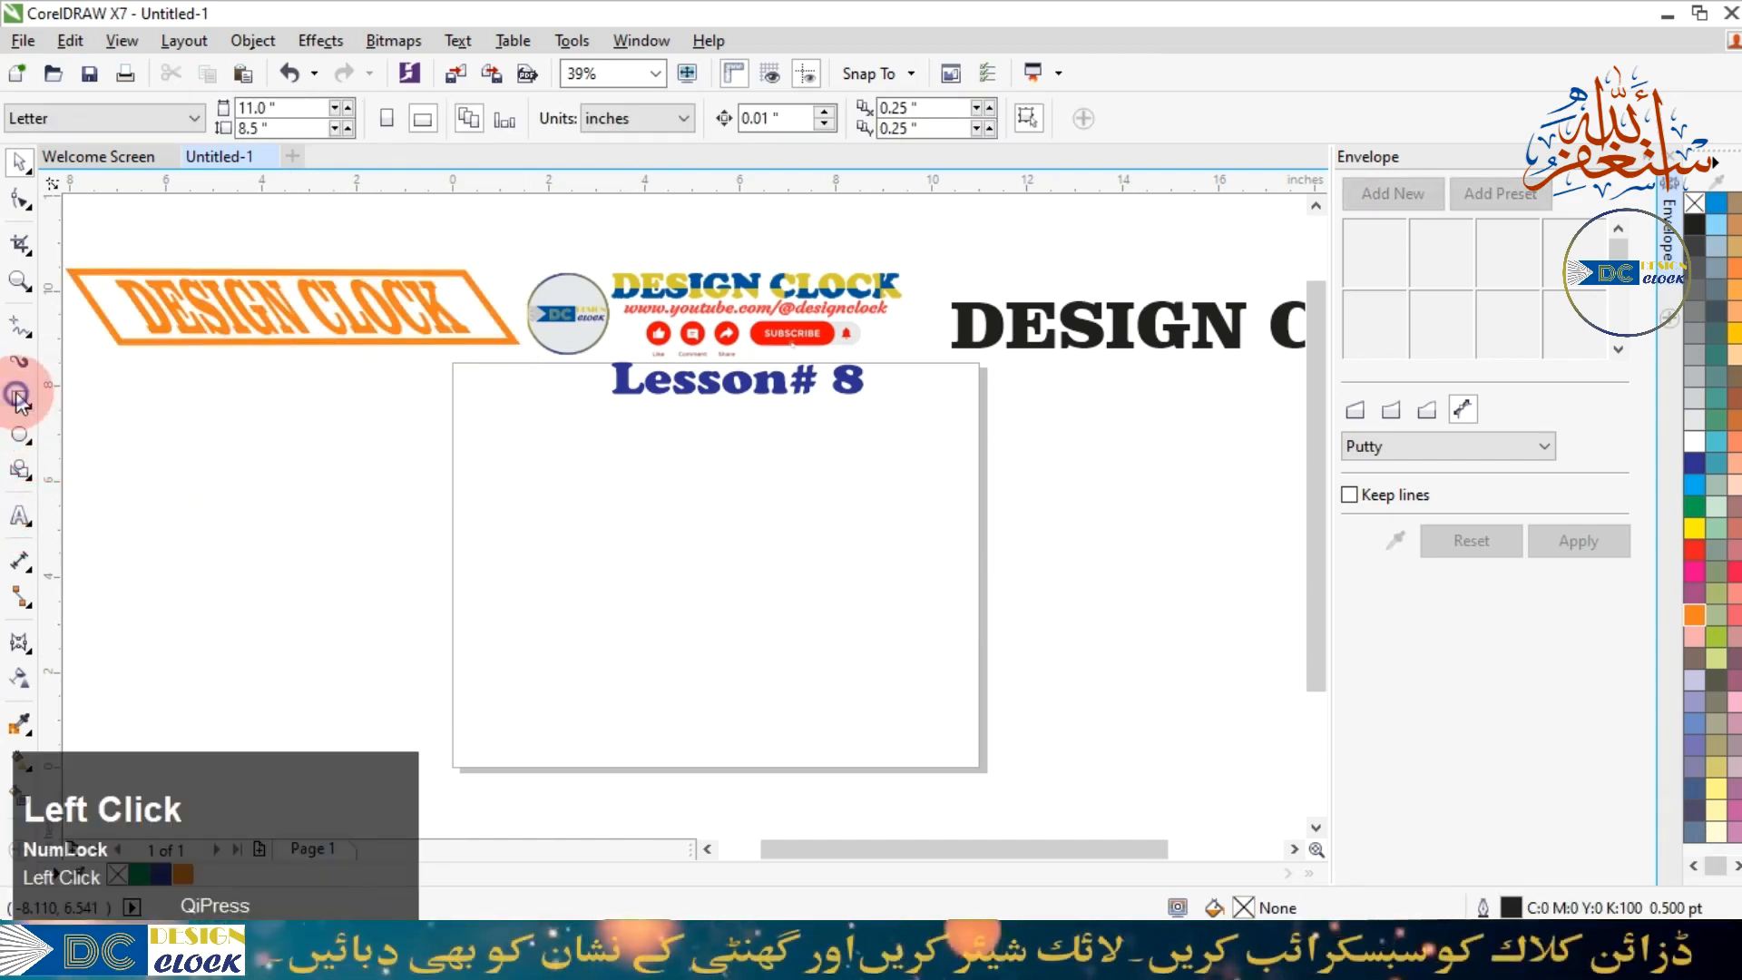
{"action": "left_click_drag", "start_coordinate": [648, 612], "coordinate": [979, 646]}
{"action": "left_click", "coordinate": [20, 164]}
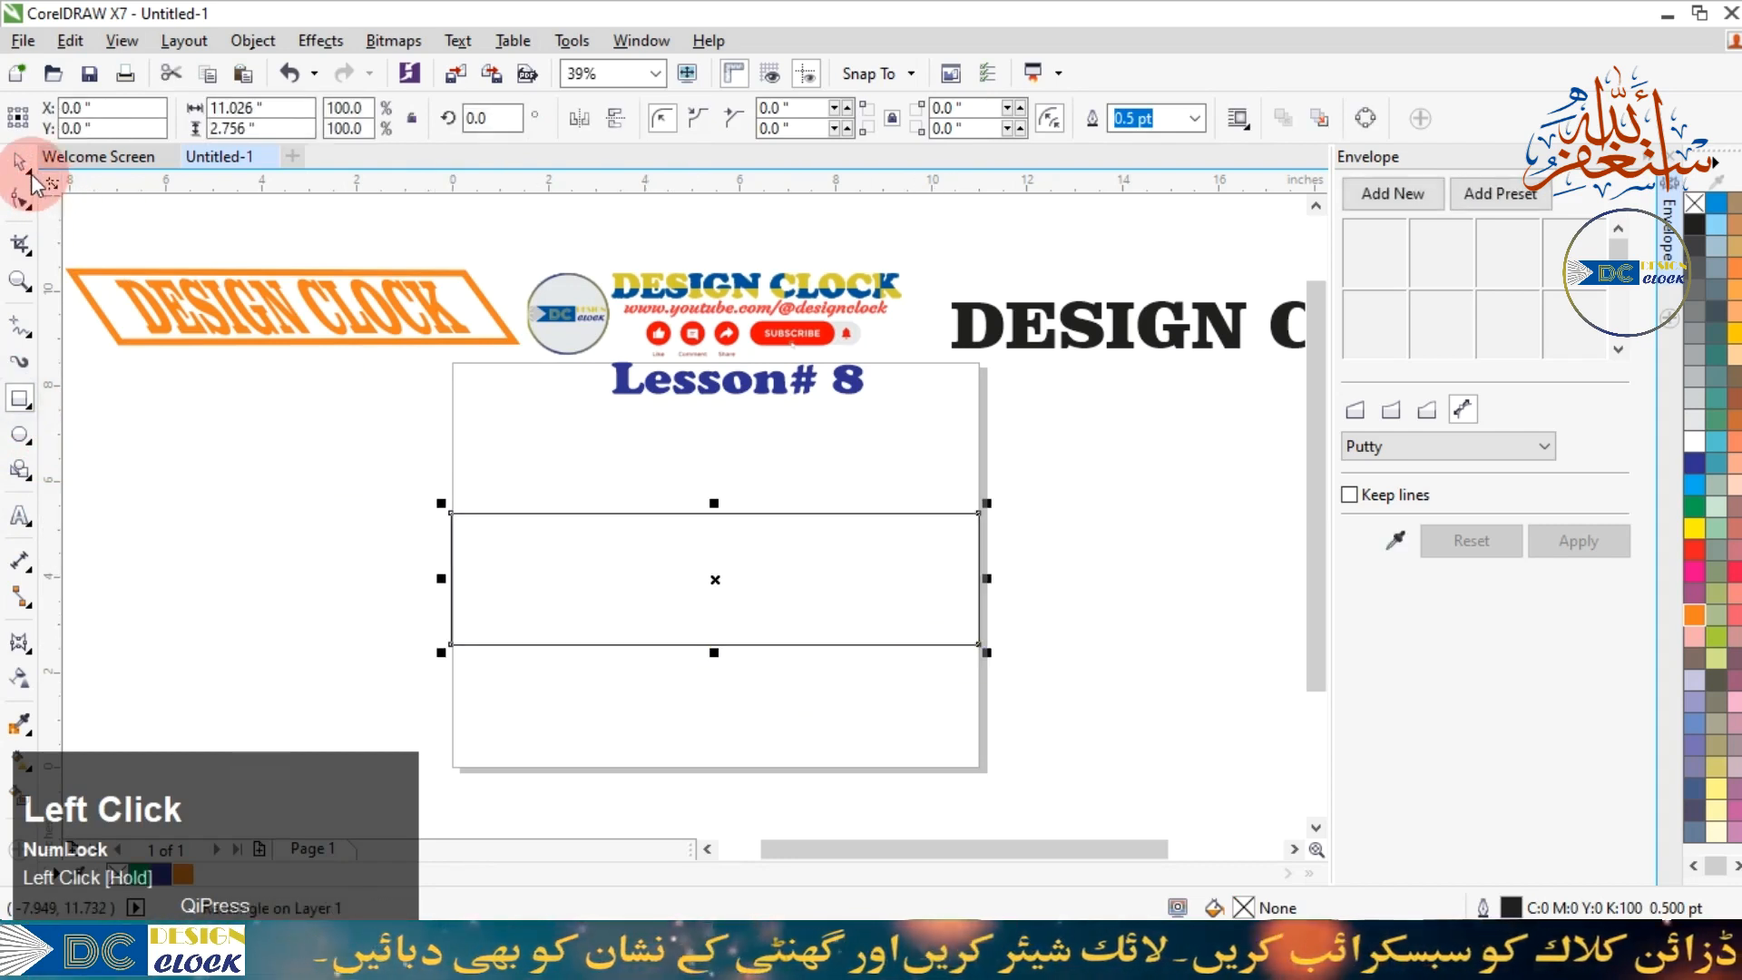
{"action": "left_click", "coordinate": [221, 156]}
{"action": "right_click", "coordinate": [614, 515]}
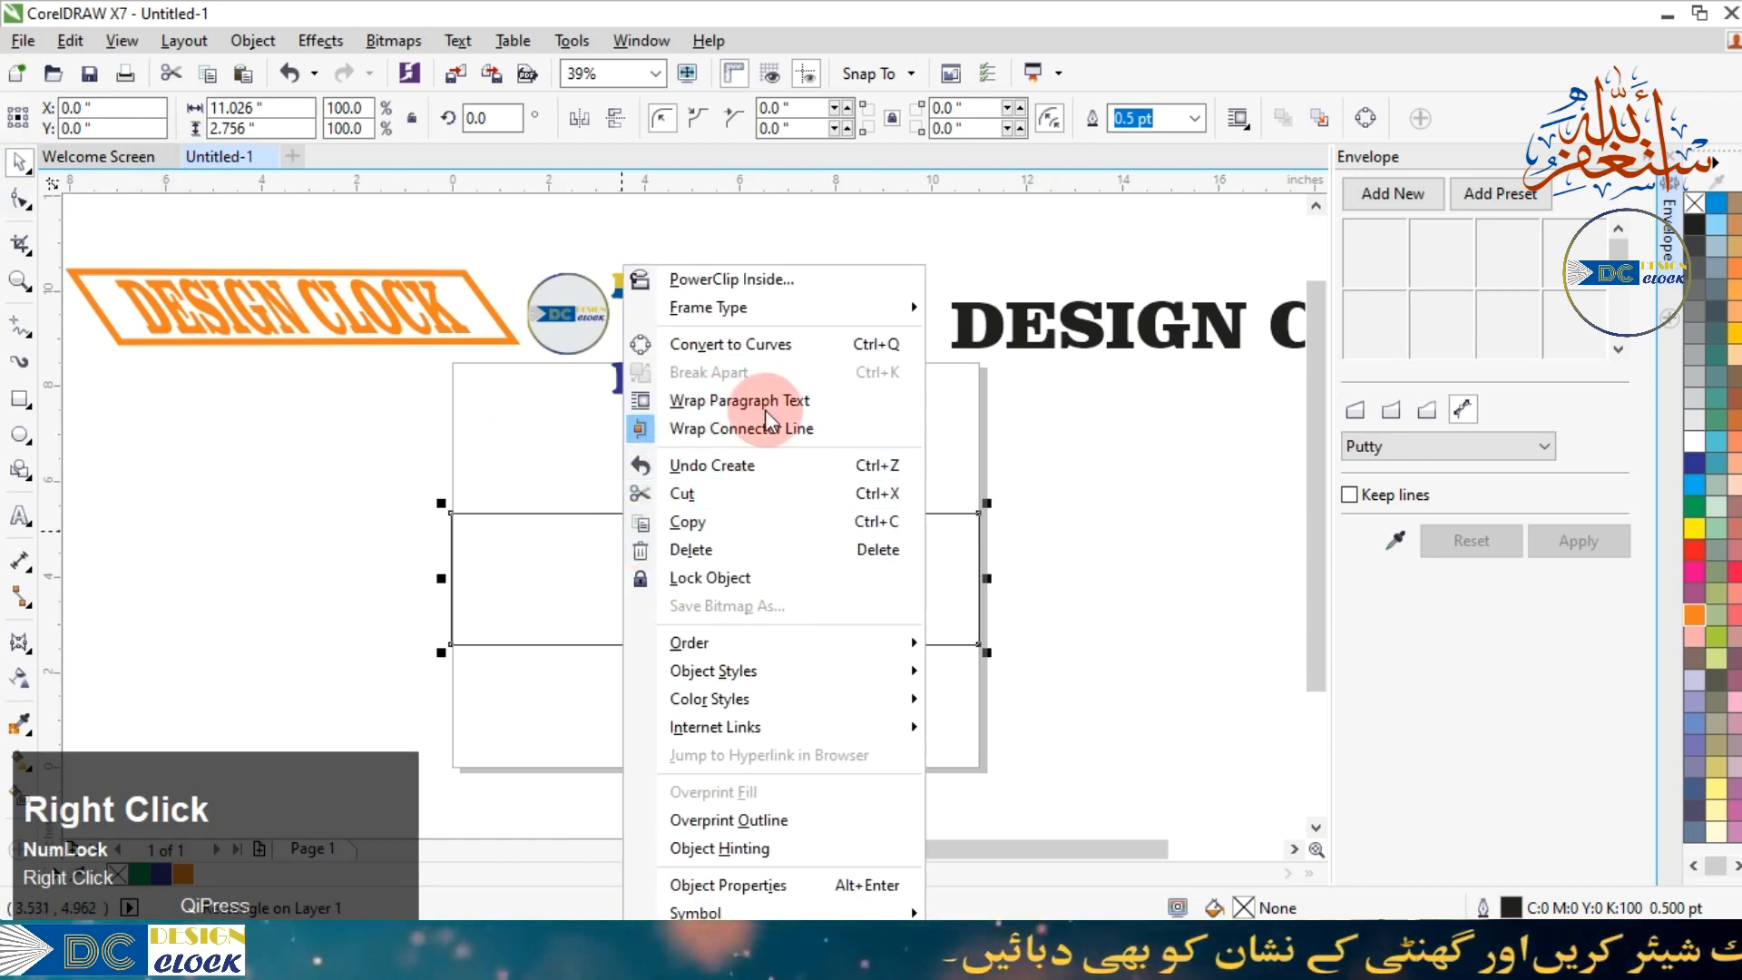
{"action": "left_click", "coordinate": [726, 344]}
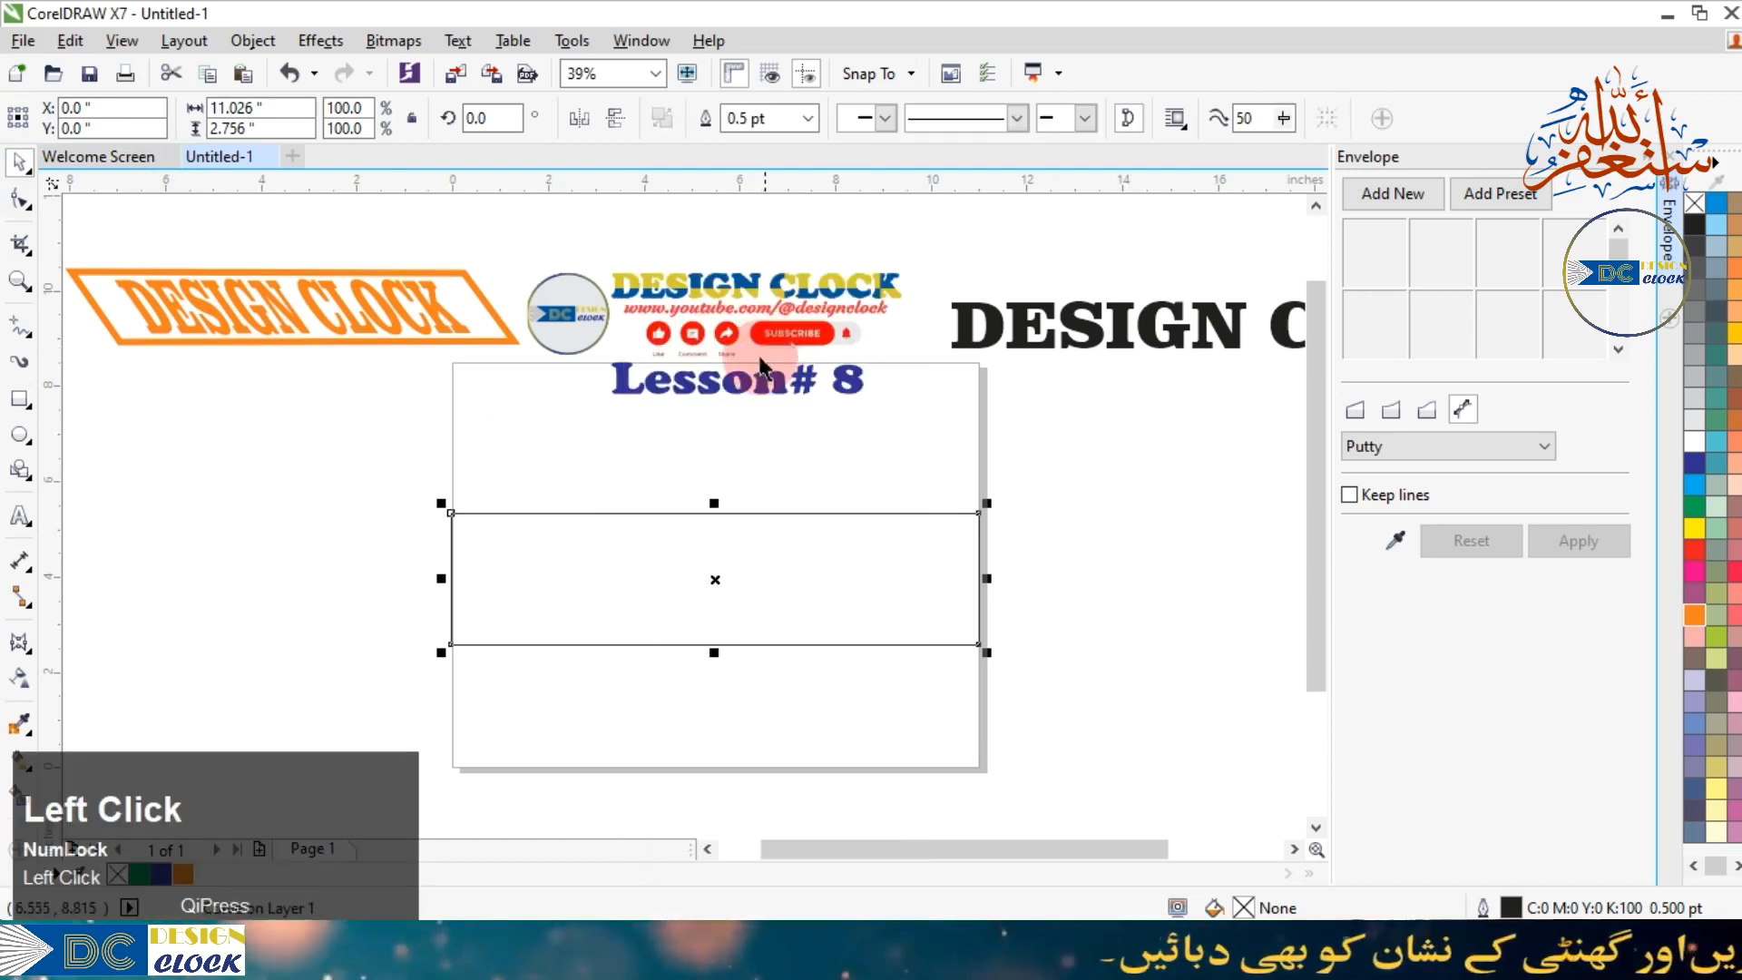
Place a vertical guideline through the rectangle's centre, at about X 5.51 inches.
{"action": "left_click", "coordinate": [21, 201]}
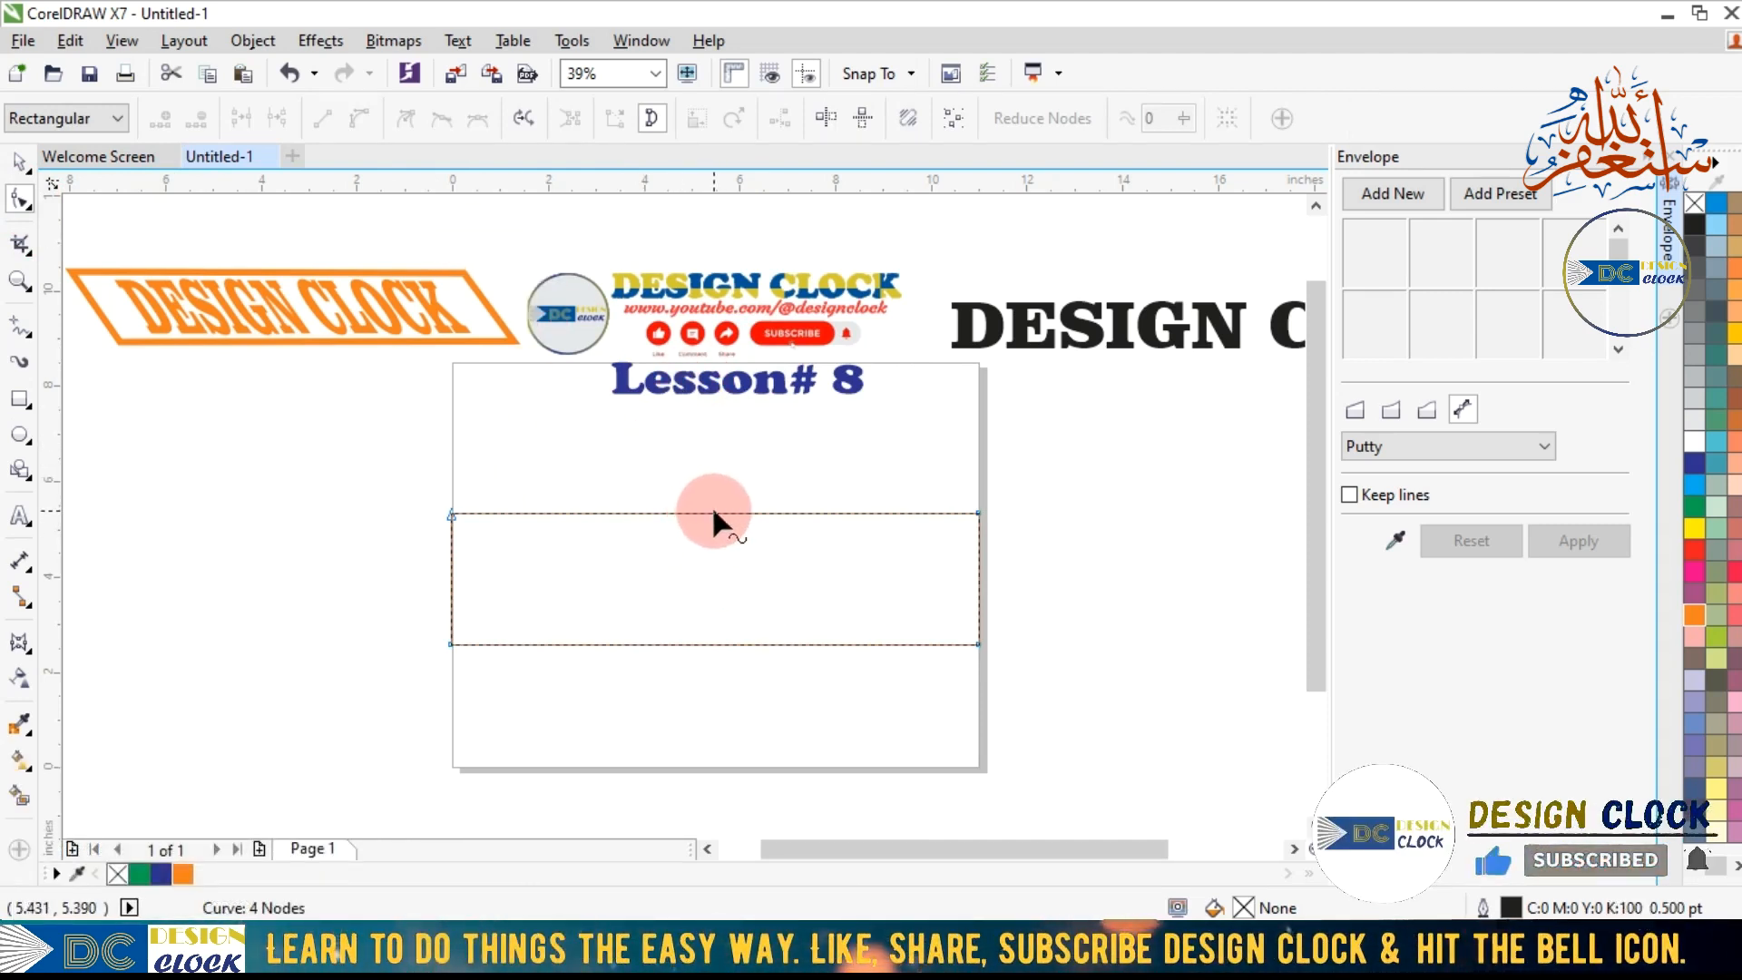
{"action": "left_click_drag", "start_coordinate": [53, 453], "coordinate": [723, 575]}
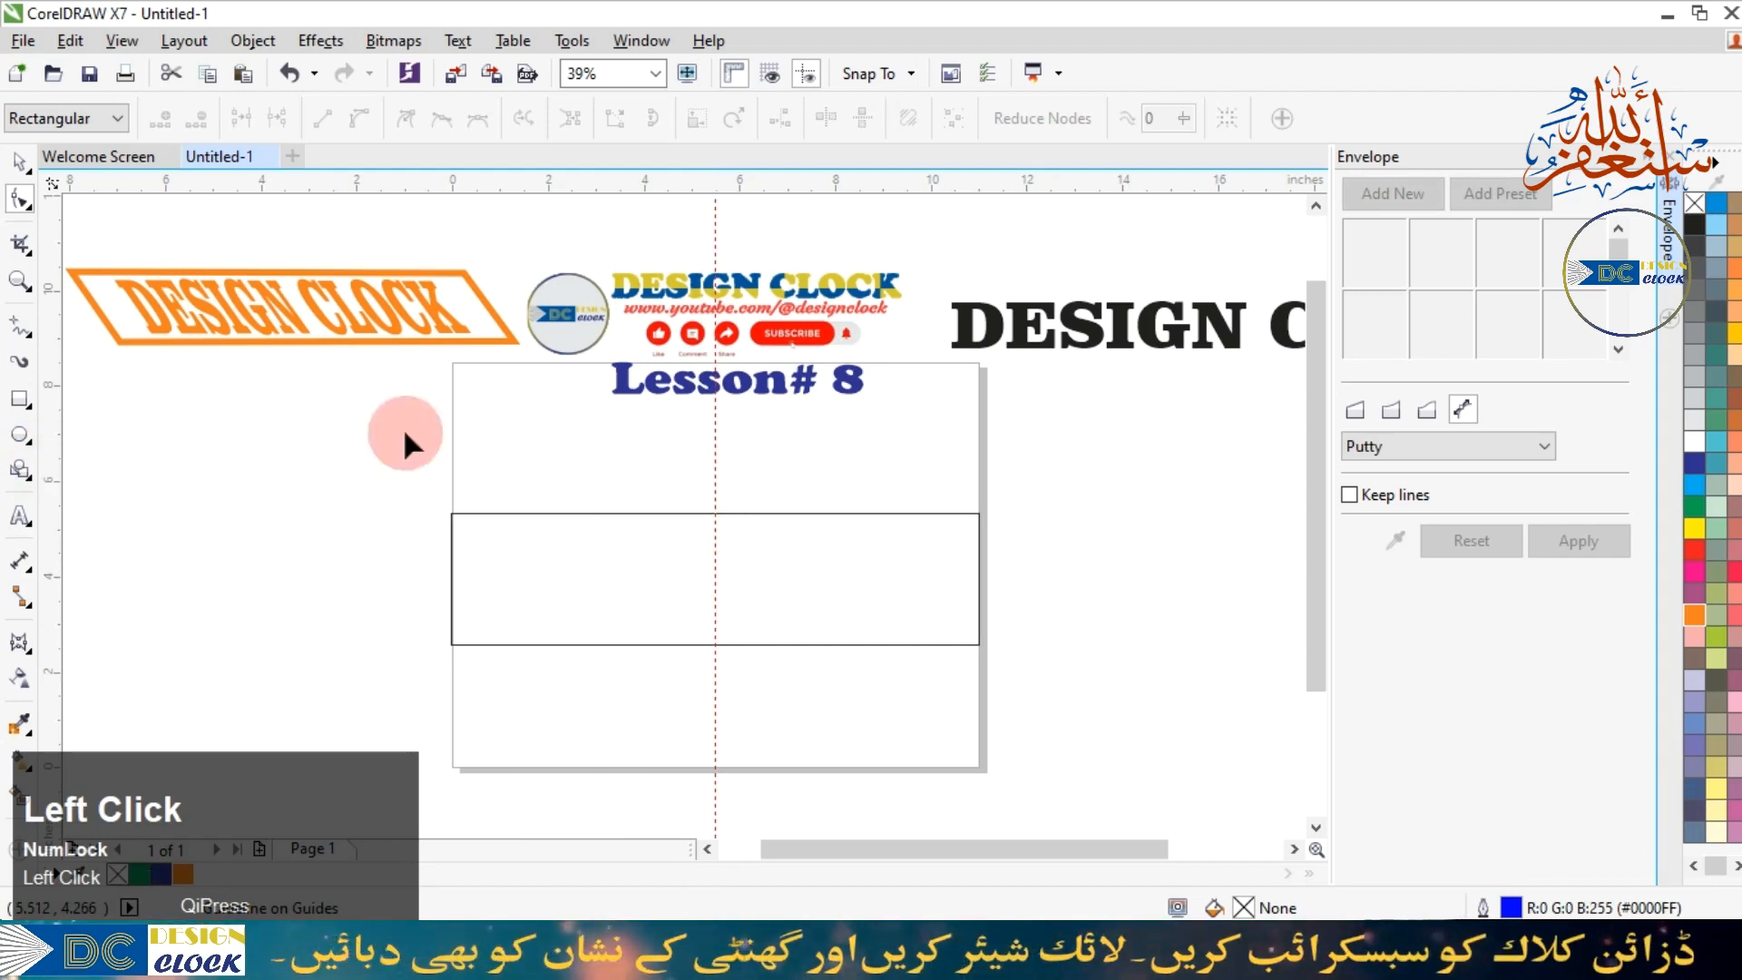
{"action": "left_click", "coordinate": [20, 161]}
{"action": "left_click", "coordinate": [715, 480]}
{"action": "mouse_move", "coordinate": [715, 487]}
{"action": "left_mouse_down"}
{"action": "mouse_move", "coordinate": [697, 487]}
{"action": "mouse_move", "coordinate": [716, 495]}
{"action": "left_mouse_up"}
{"action": "left_click", "coordinate": [879, 478]}
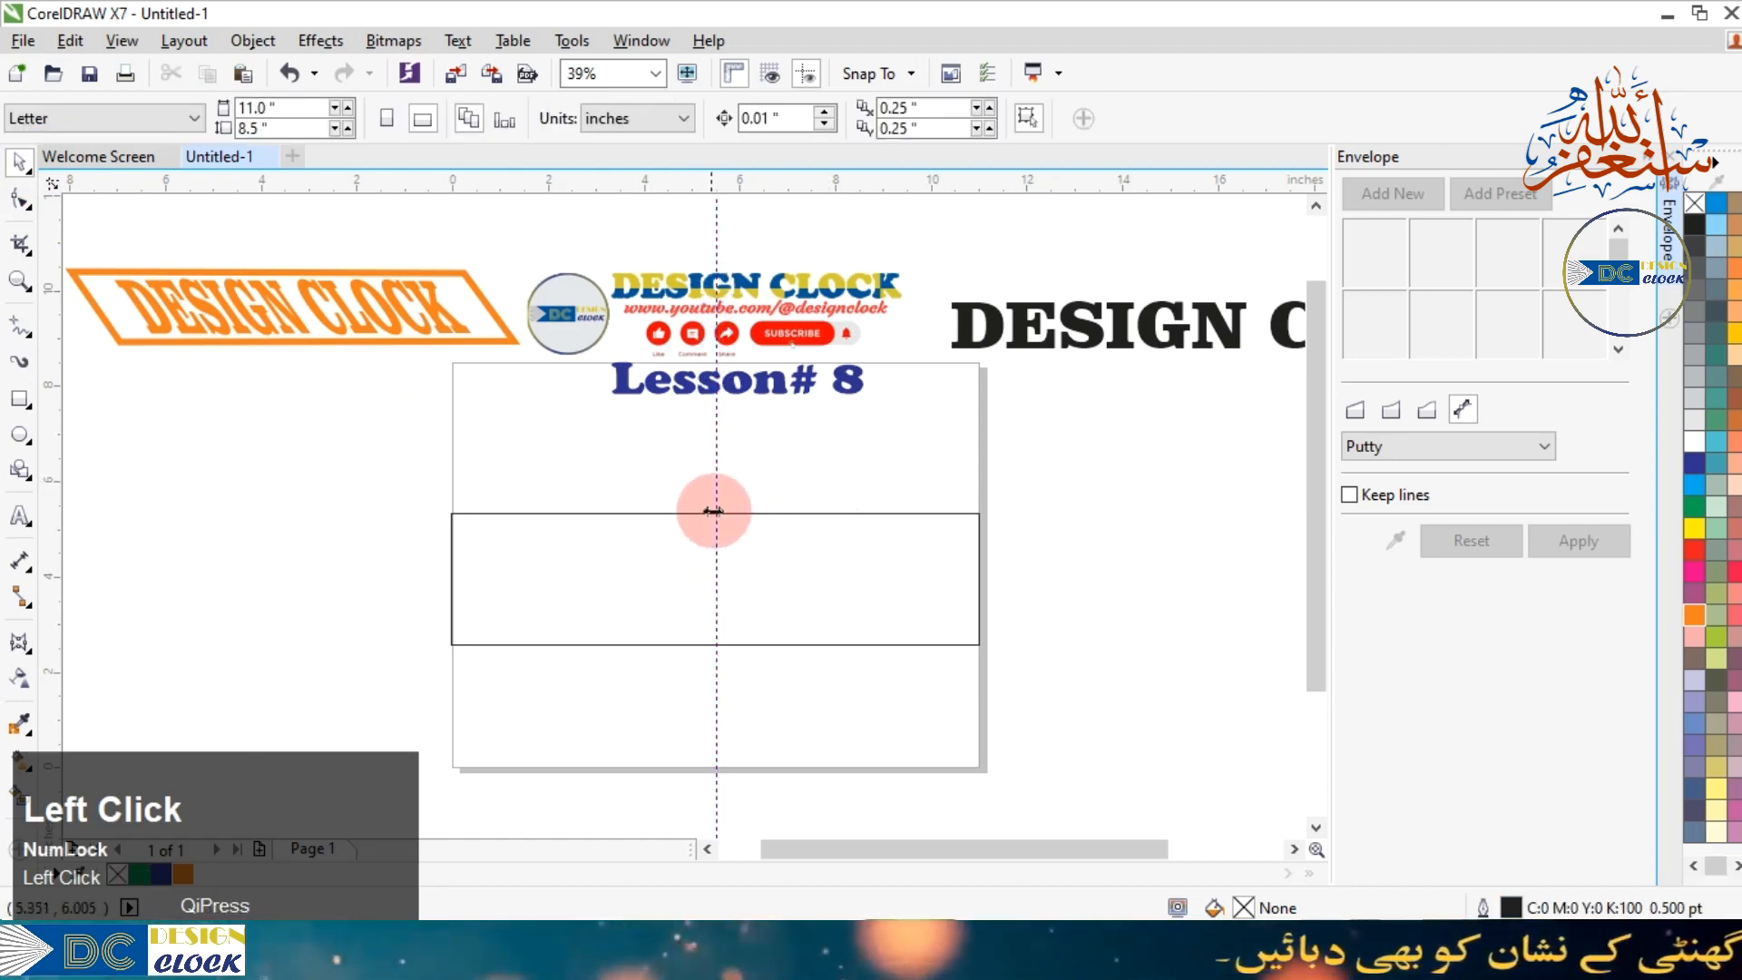
Add a node to the rectangle's upper edge and another to its lower edge where the guideline crosses them.
{"action": "left_click", "coordinate": [21, 203]}
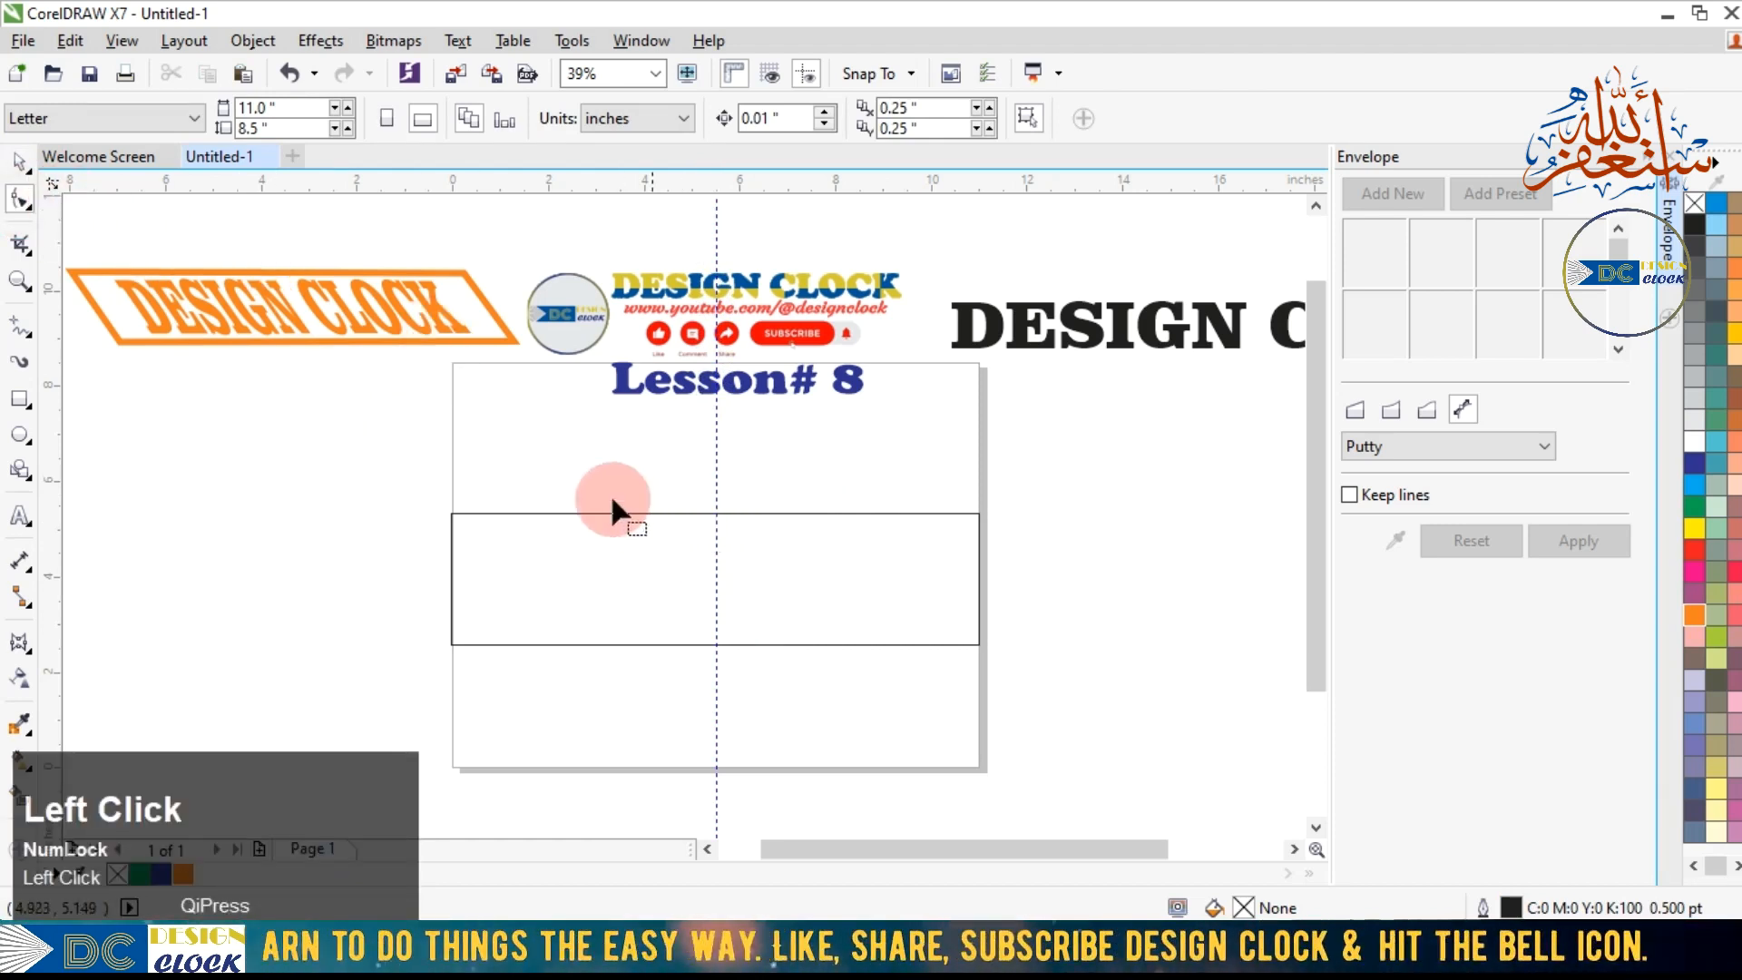
{"action": "left_click", "coordinate": [646, 538]}
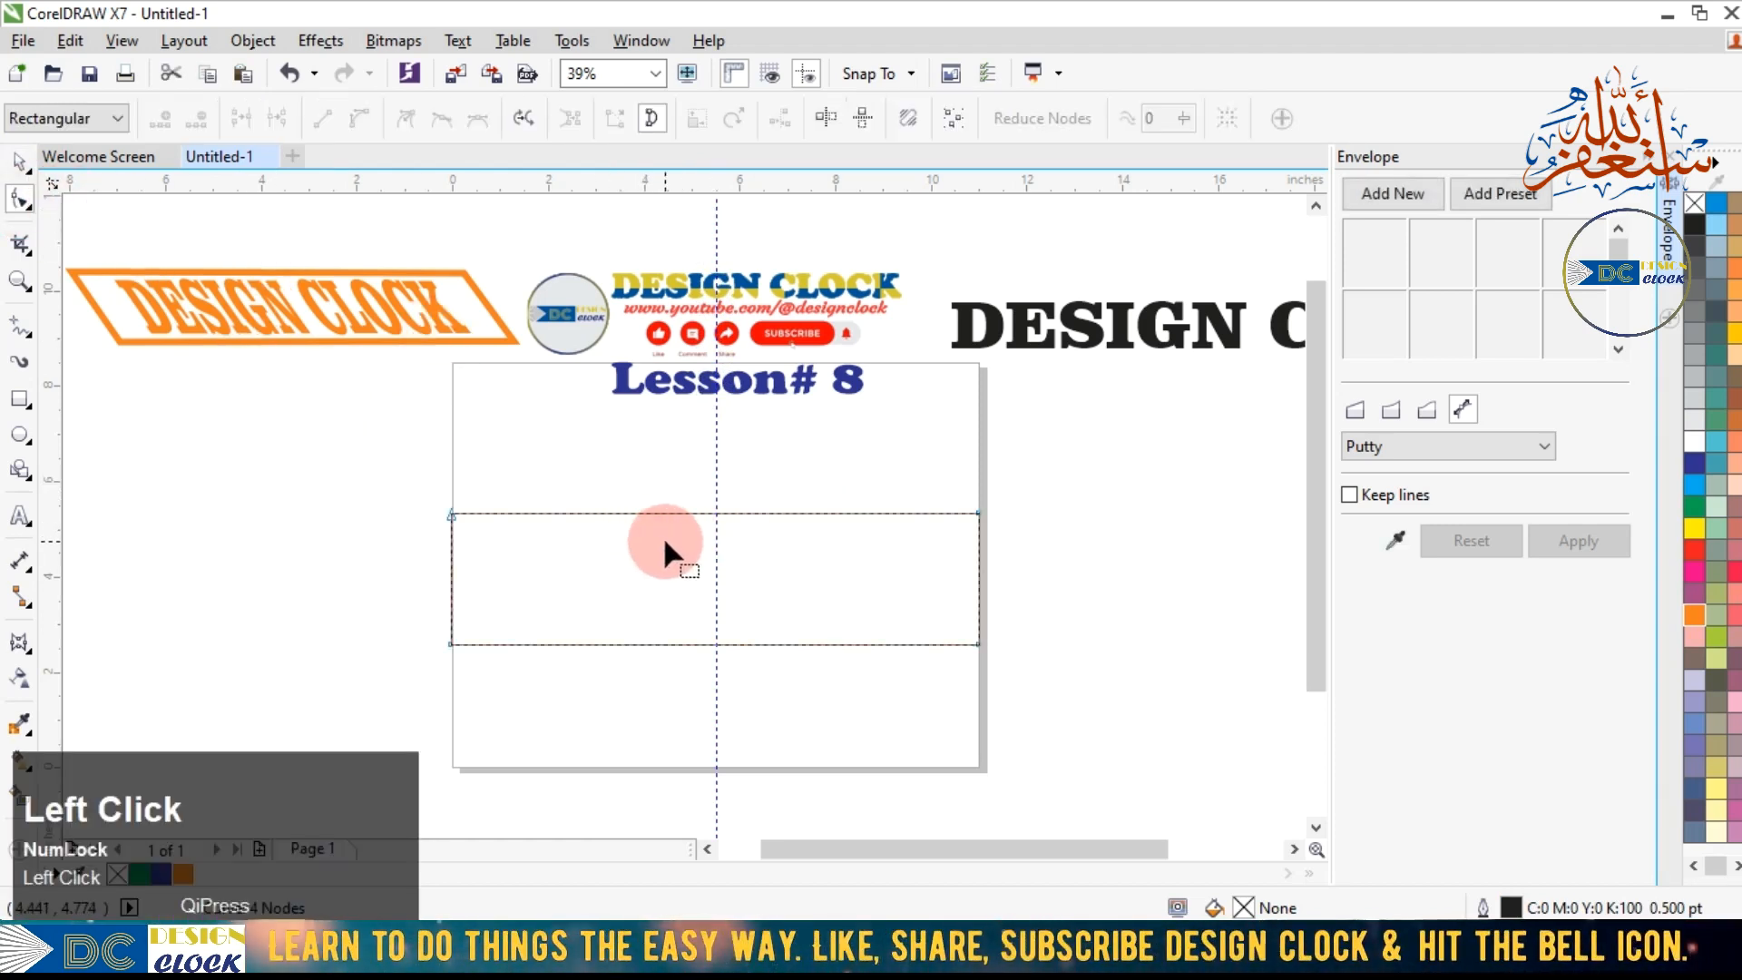
{"action": "right_click", "coordinate": [653, 522]}
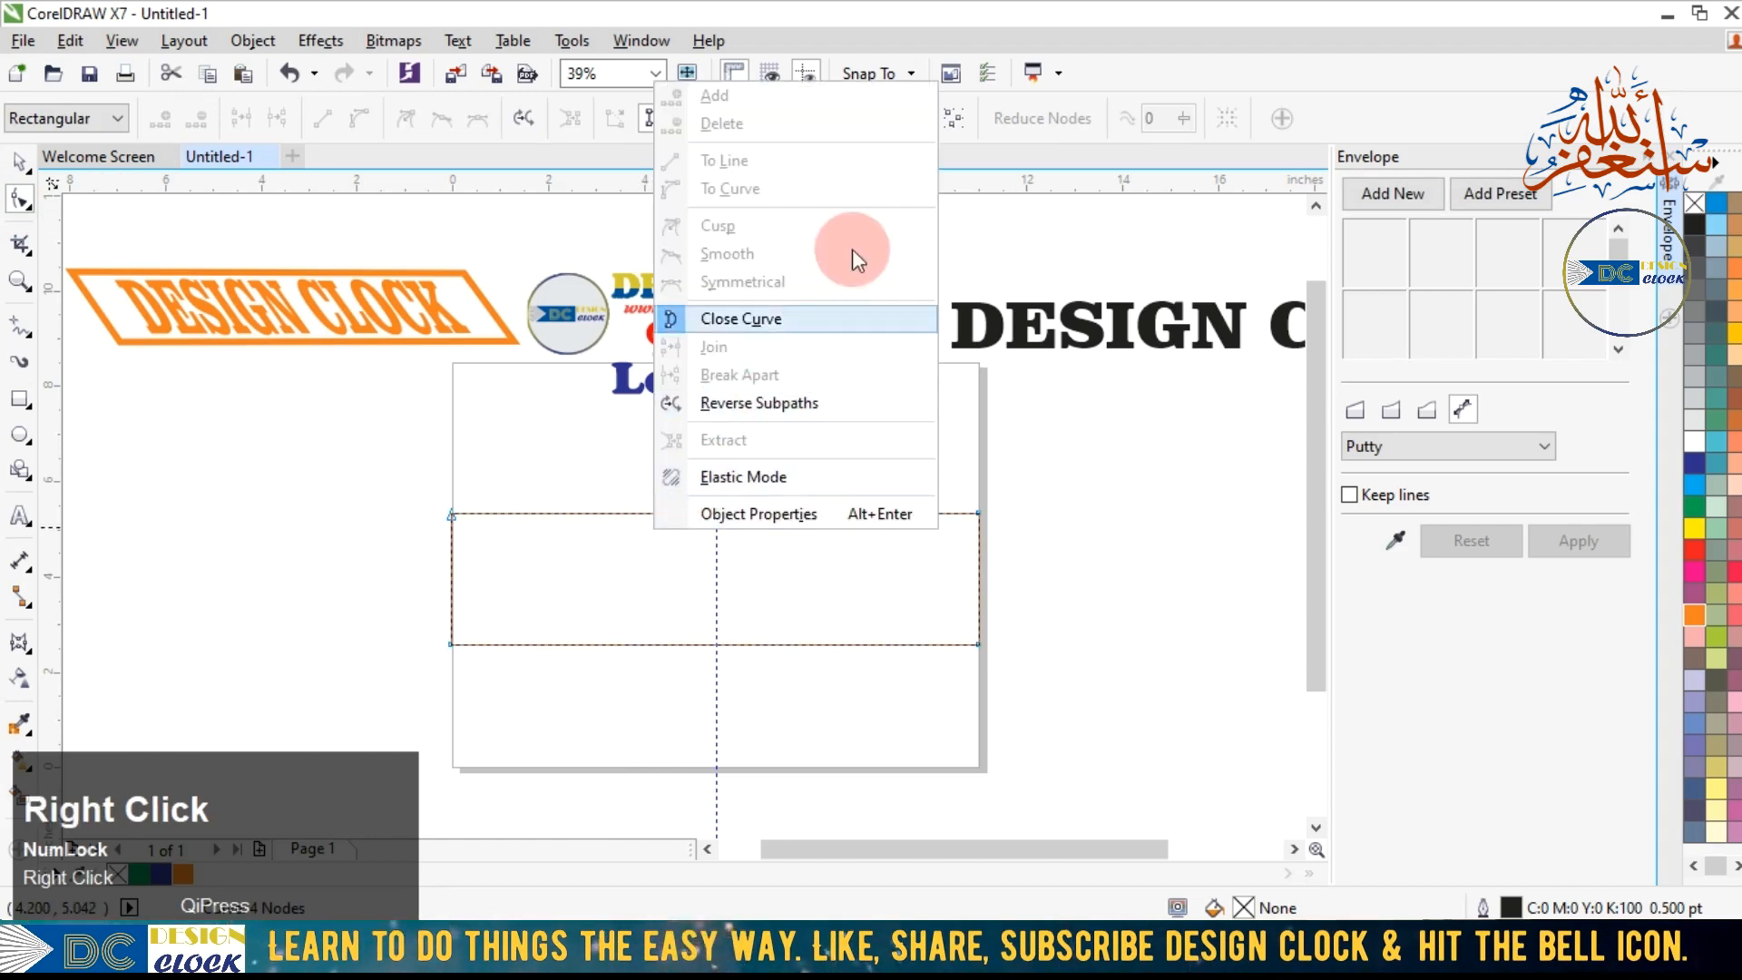
{"action": "left_click", "coordinate": [569, 578]}
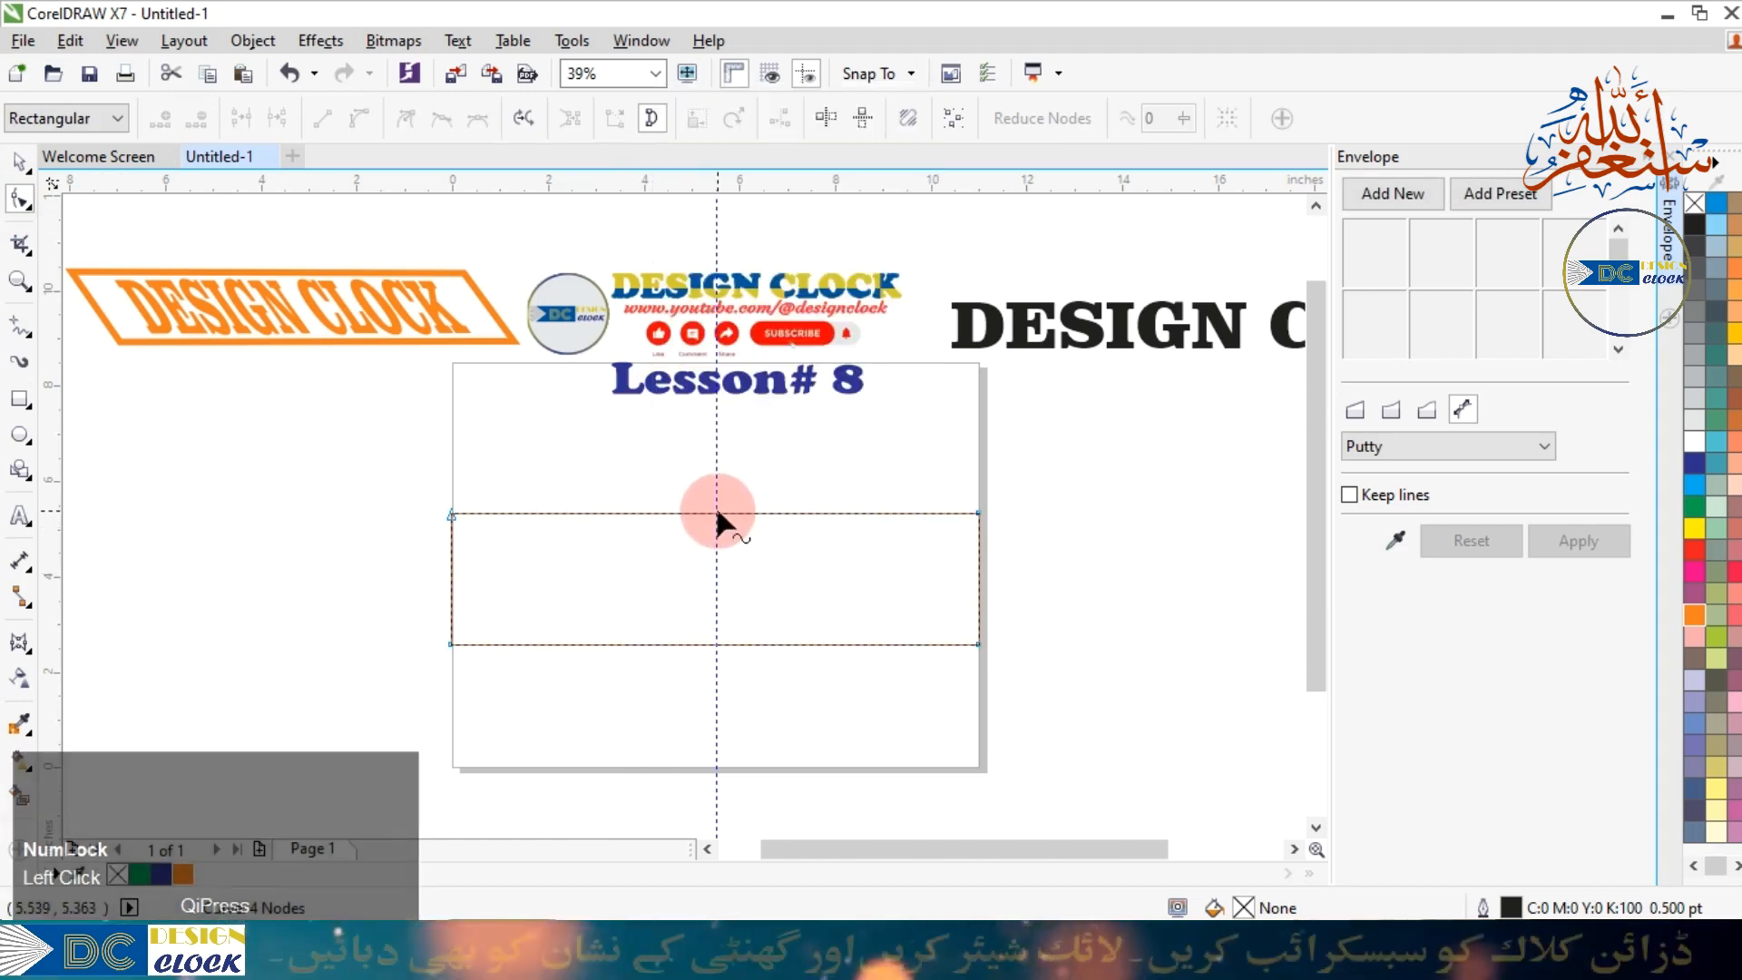
{"action": "left_click", "coordinate": [715, 512]}
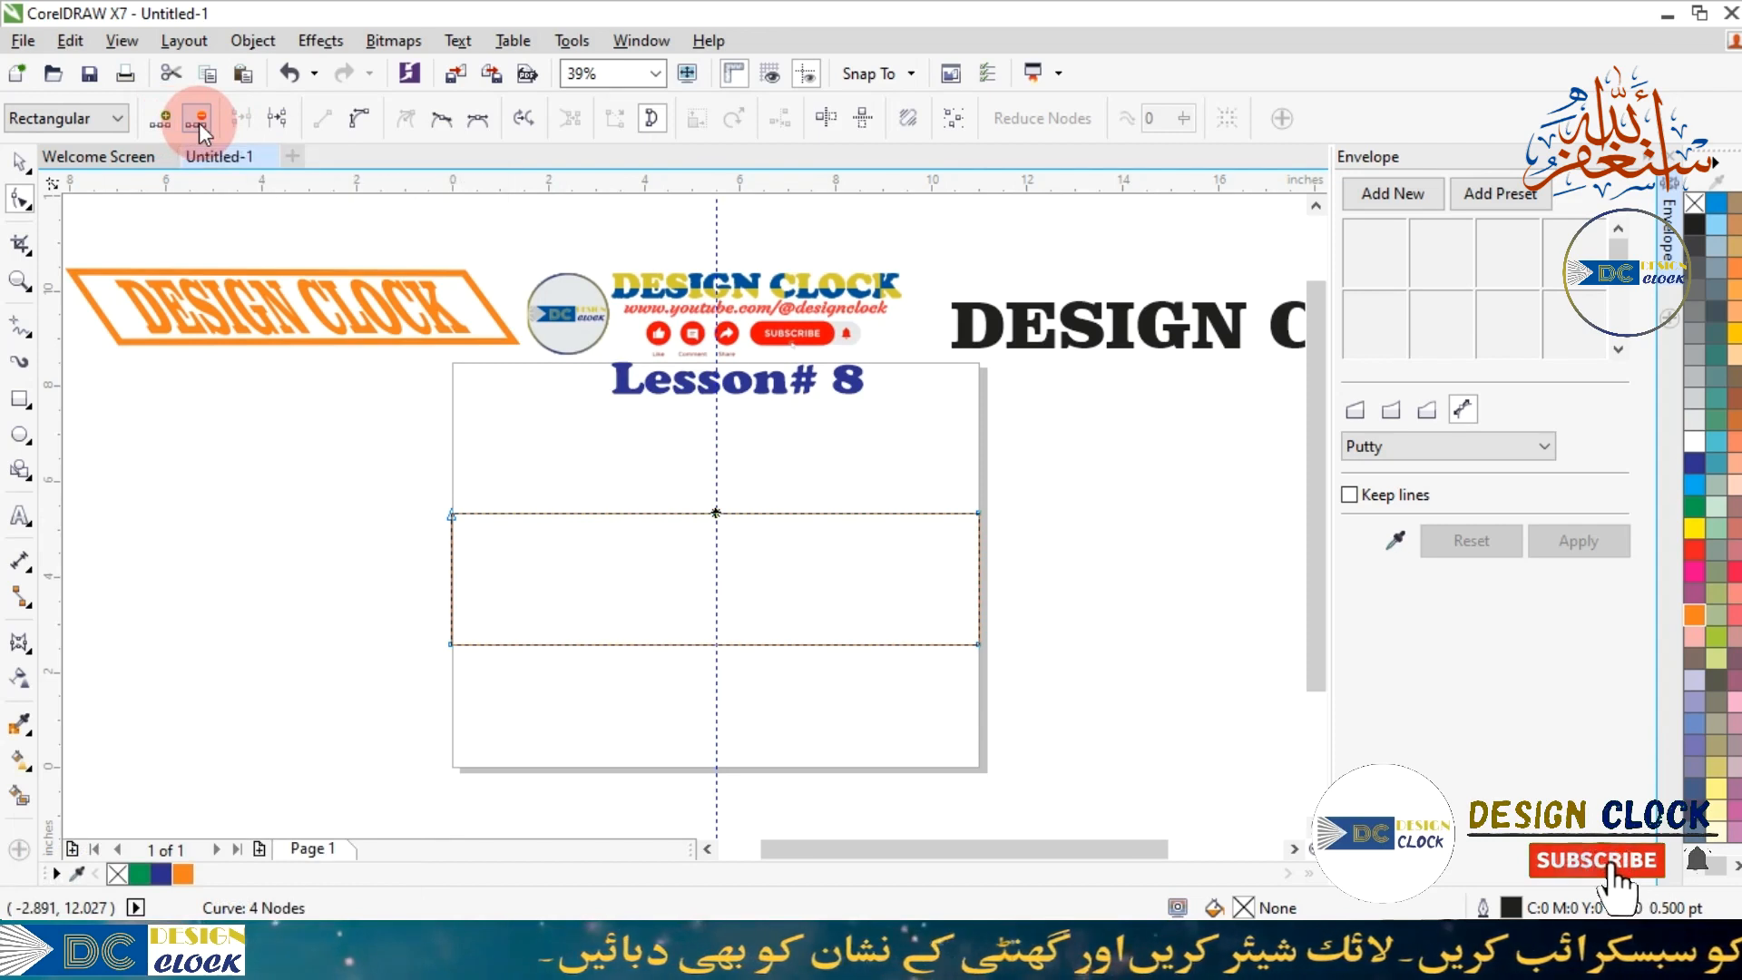
{"action": "left_click", "coordinate": [167, 117]}
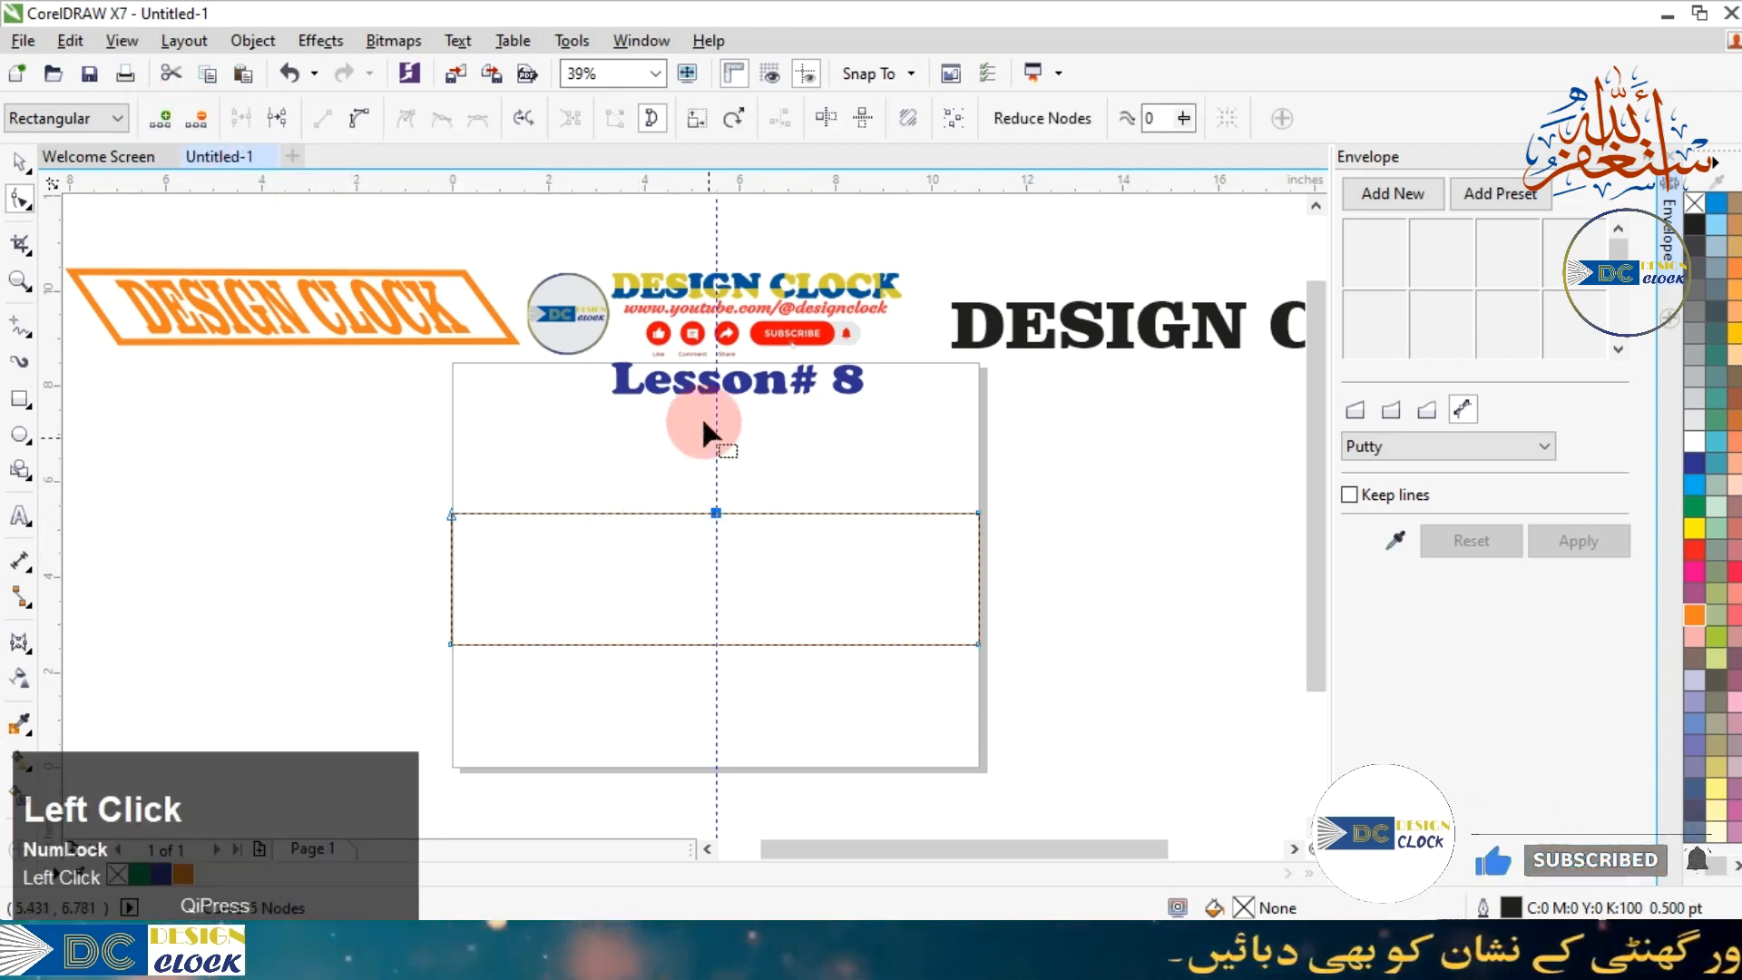
{"action": "left_click", "coordinate": [715, 646]}
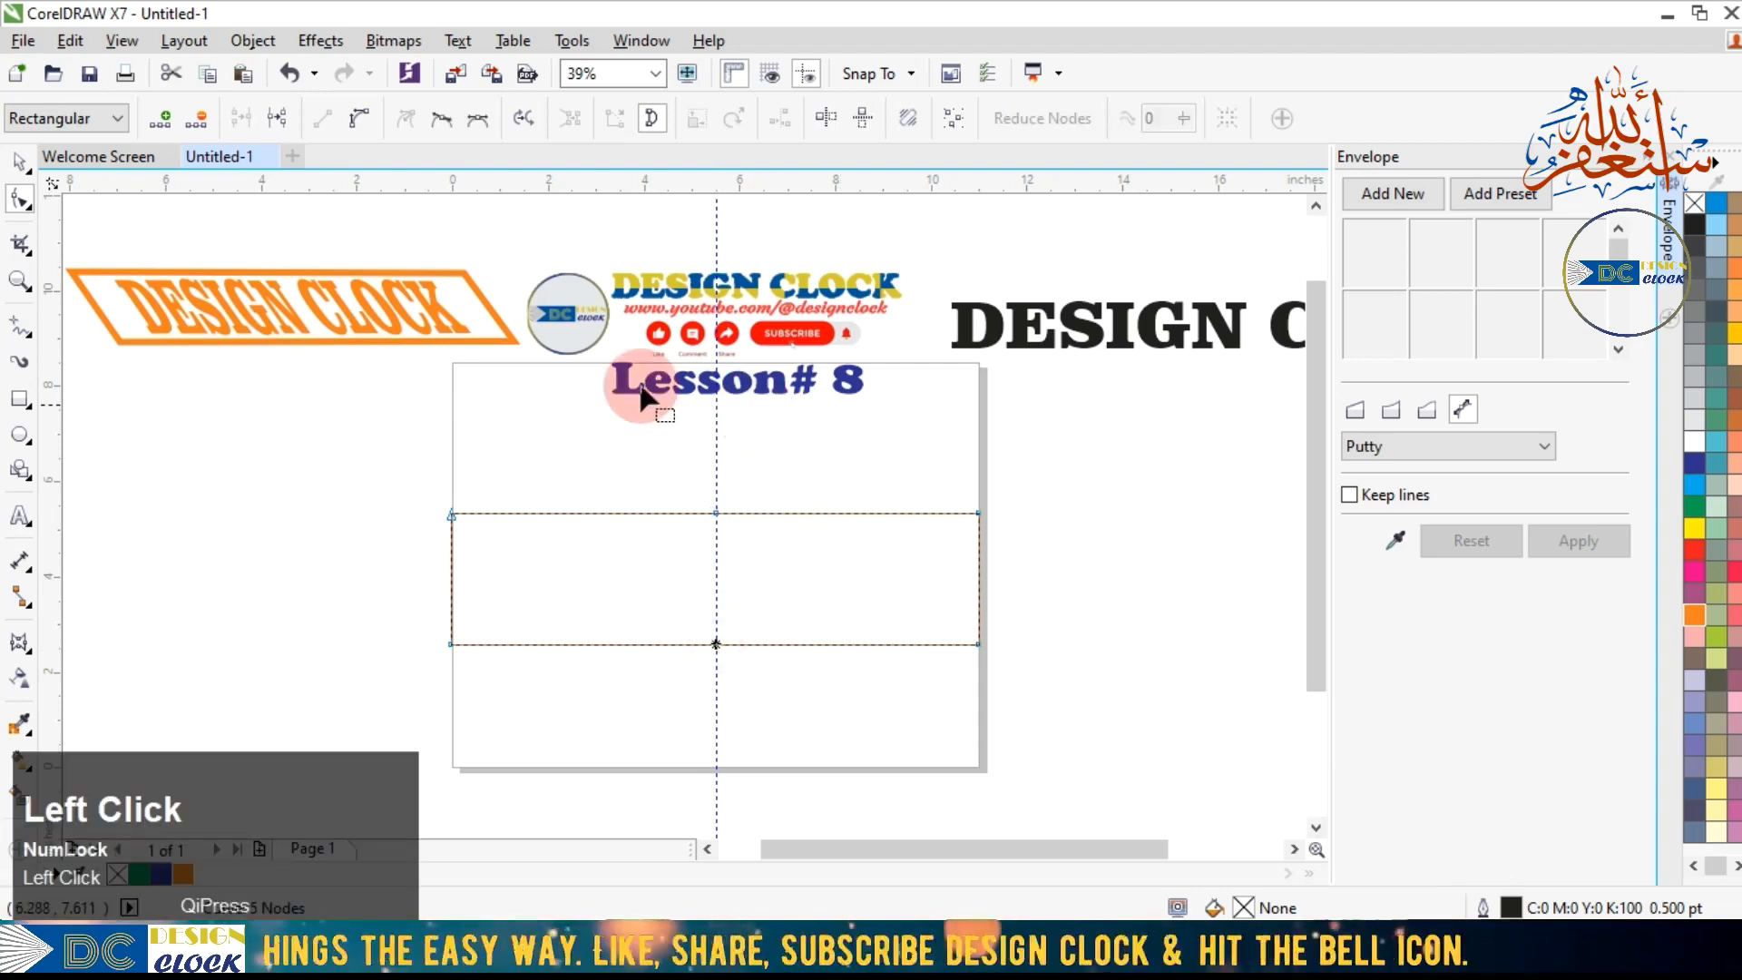
{"action": "left_click", "coordinate": [165, 120]}
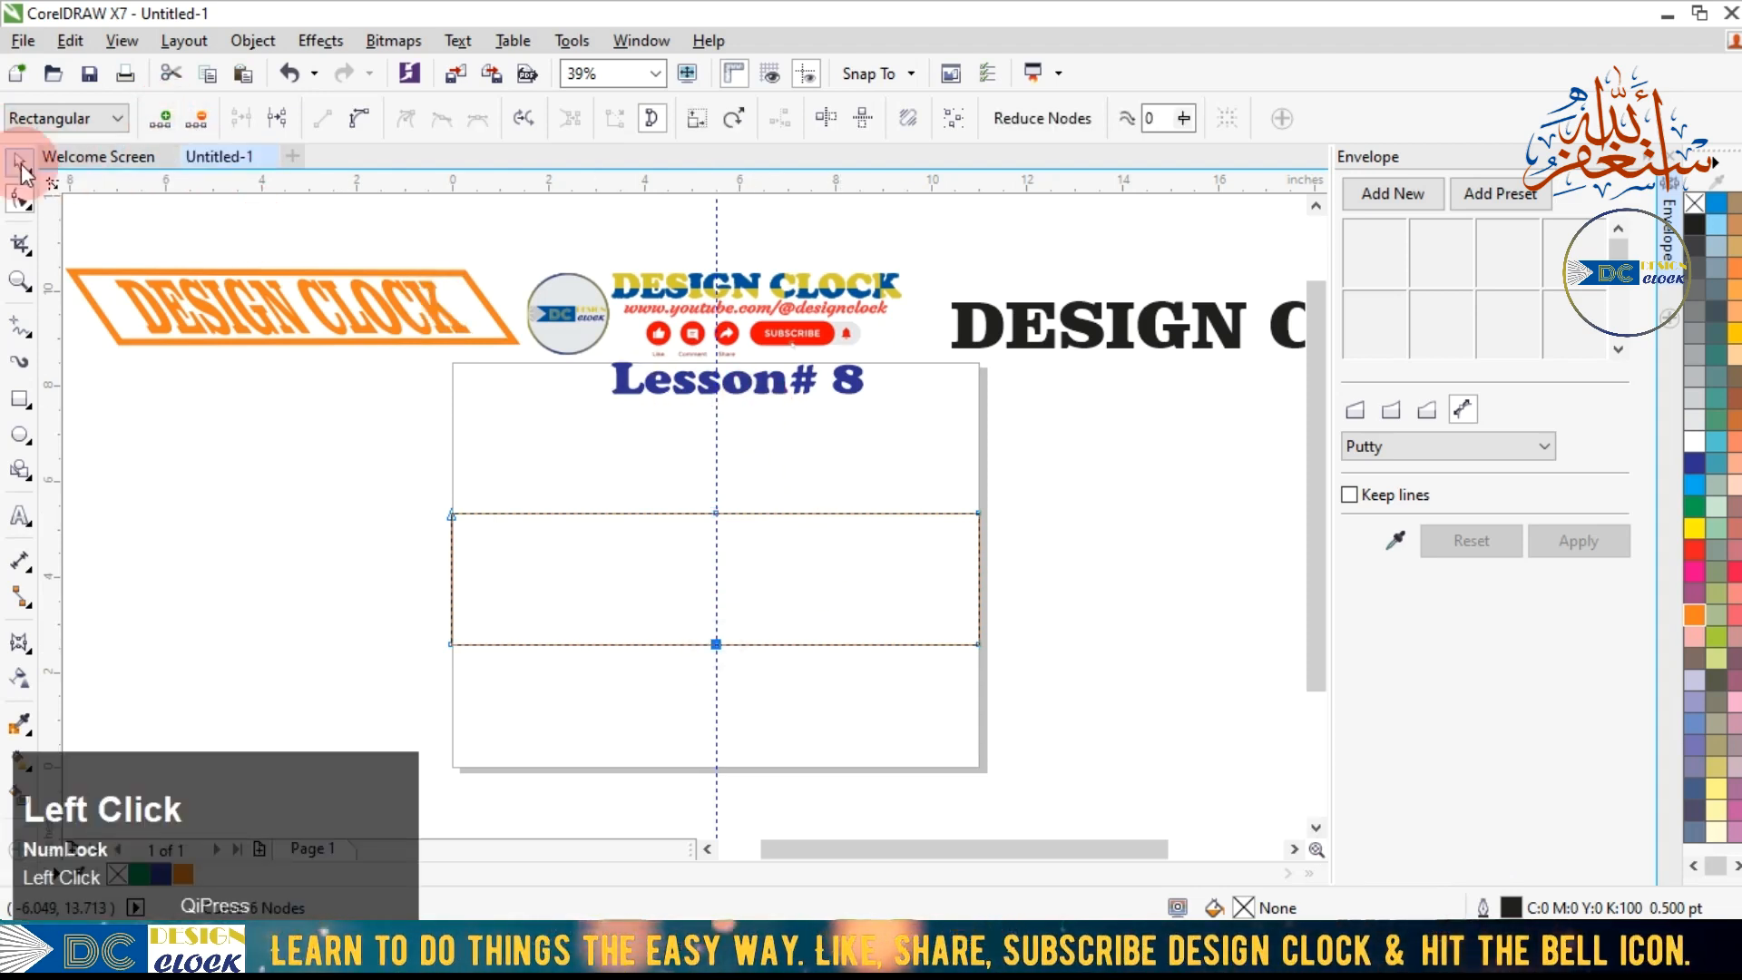
Pull the upper middle node up and the lower middle node down along the guideline, forming a hexagon about 5.78 inches high.
{"action": "left_click_drag", "start_coordinate": [715, 514], "coordinate": [715, 431]}
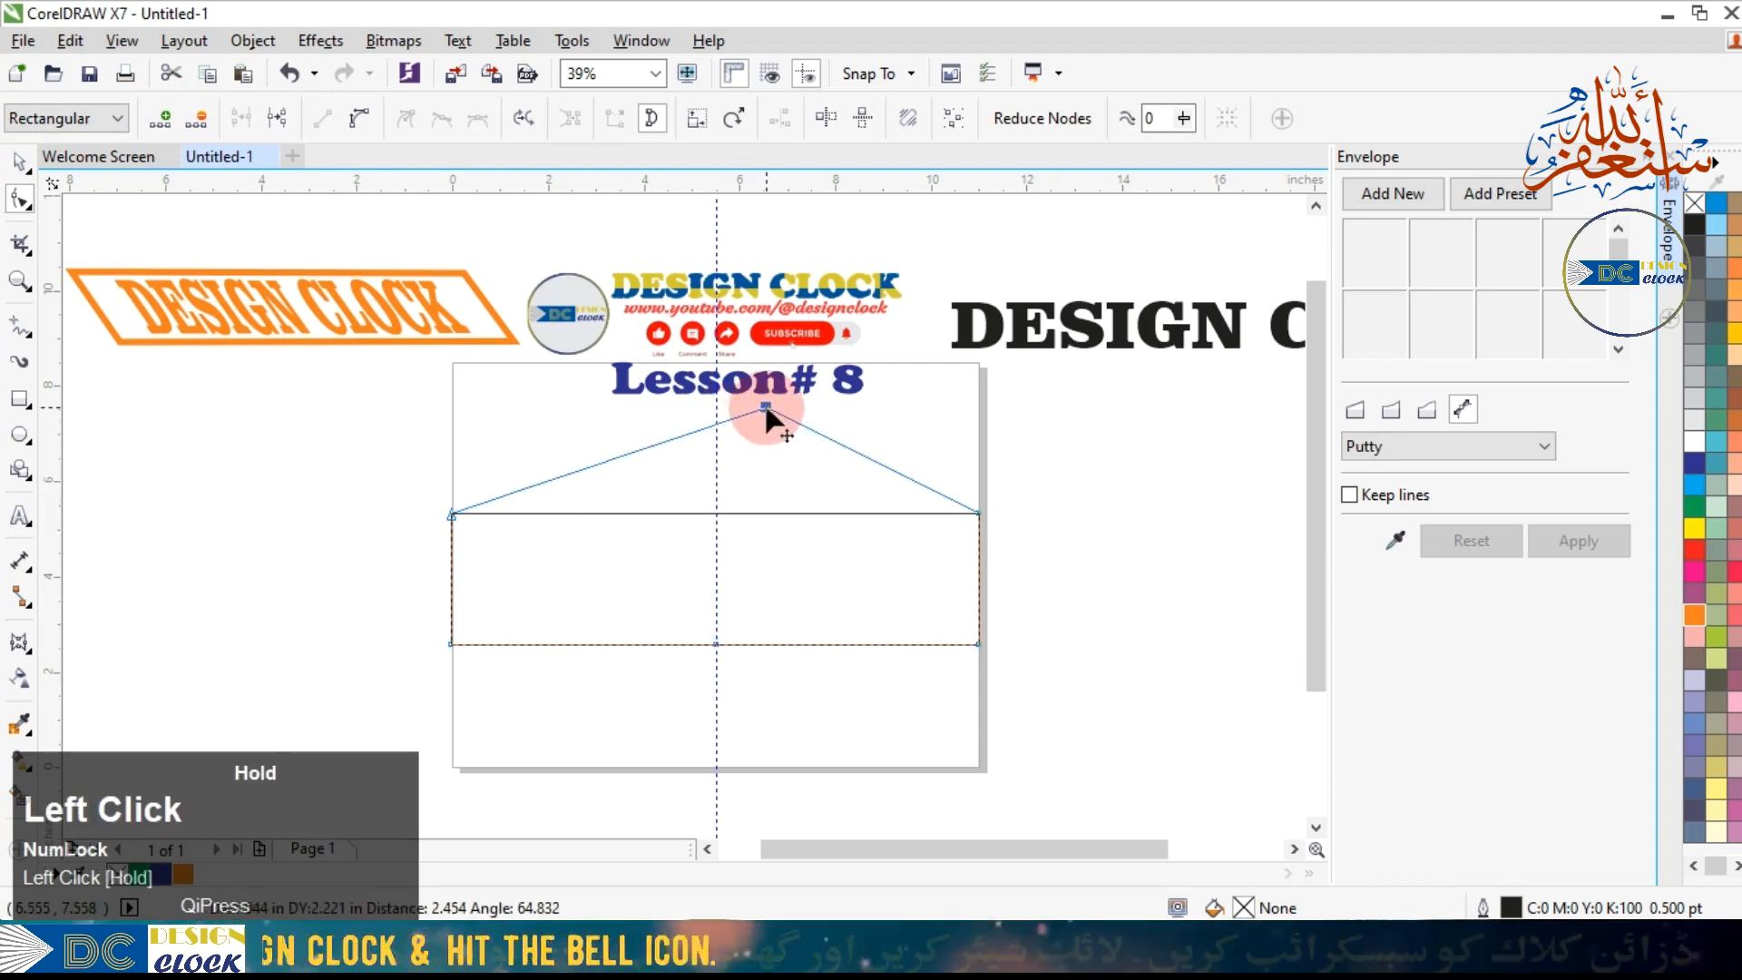
{"action": "left_click_drag", "start_coordinate": [813, 401], "coordinate": [716, 450]}
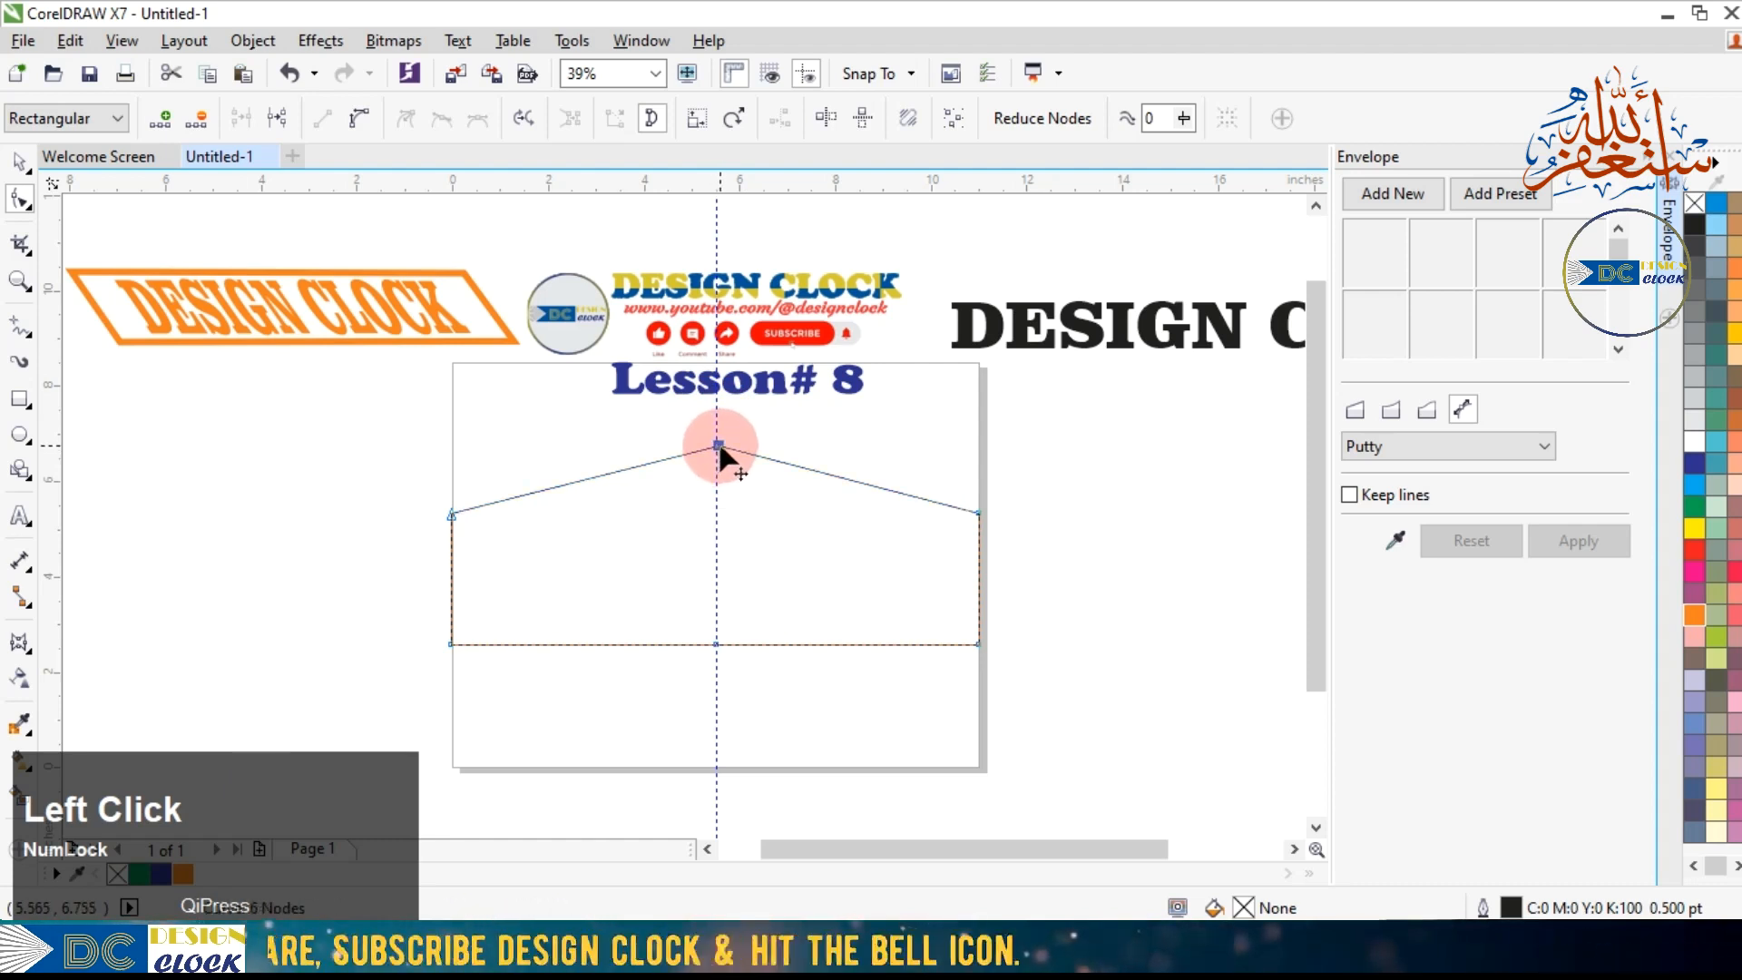
{"action": "left_click_drag", "start_coordinate": [716, 646], "coordinate": [715, 723]}
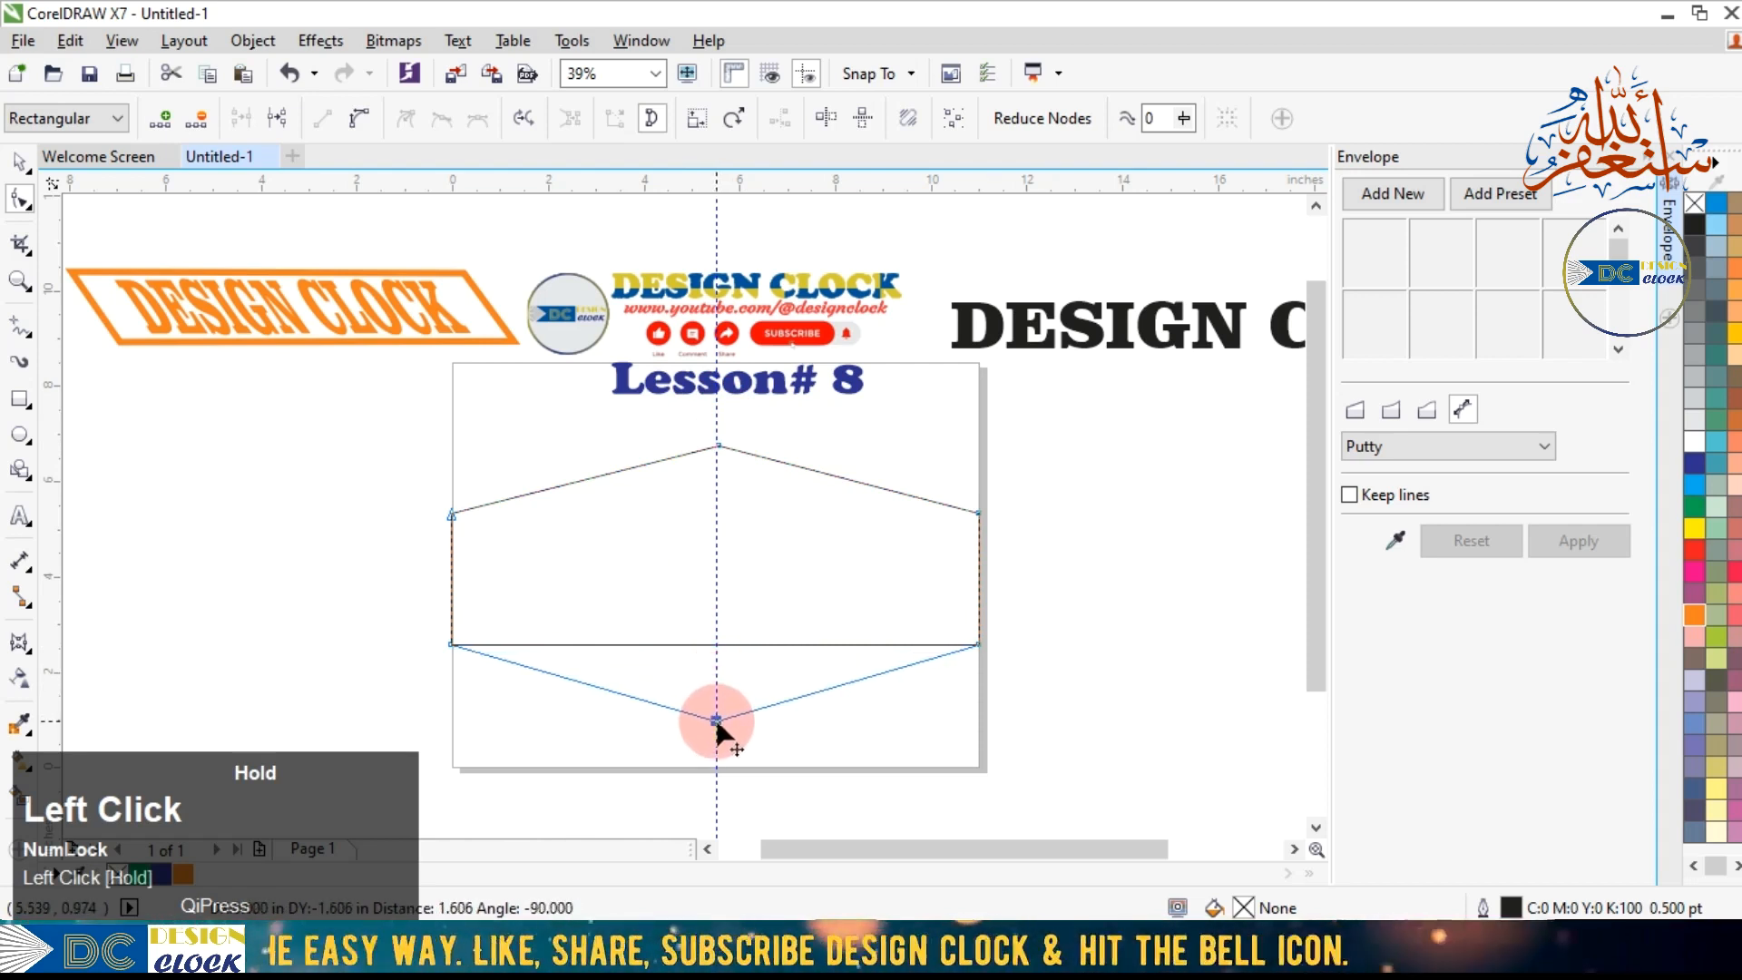
{"action": "left_click_drag", "start_coordinate": [716, 721], "coordinate": [717, 721]}
{"action": "left_click", "coordinate": [20, 163]}
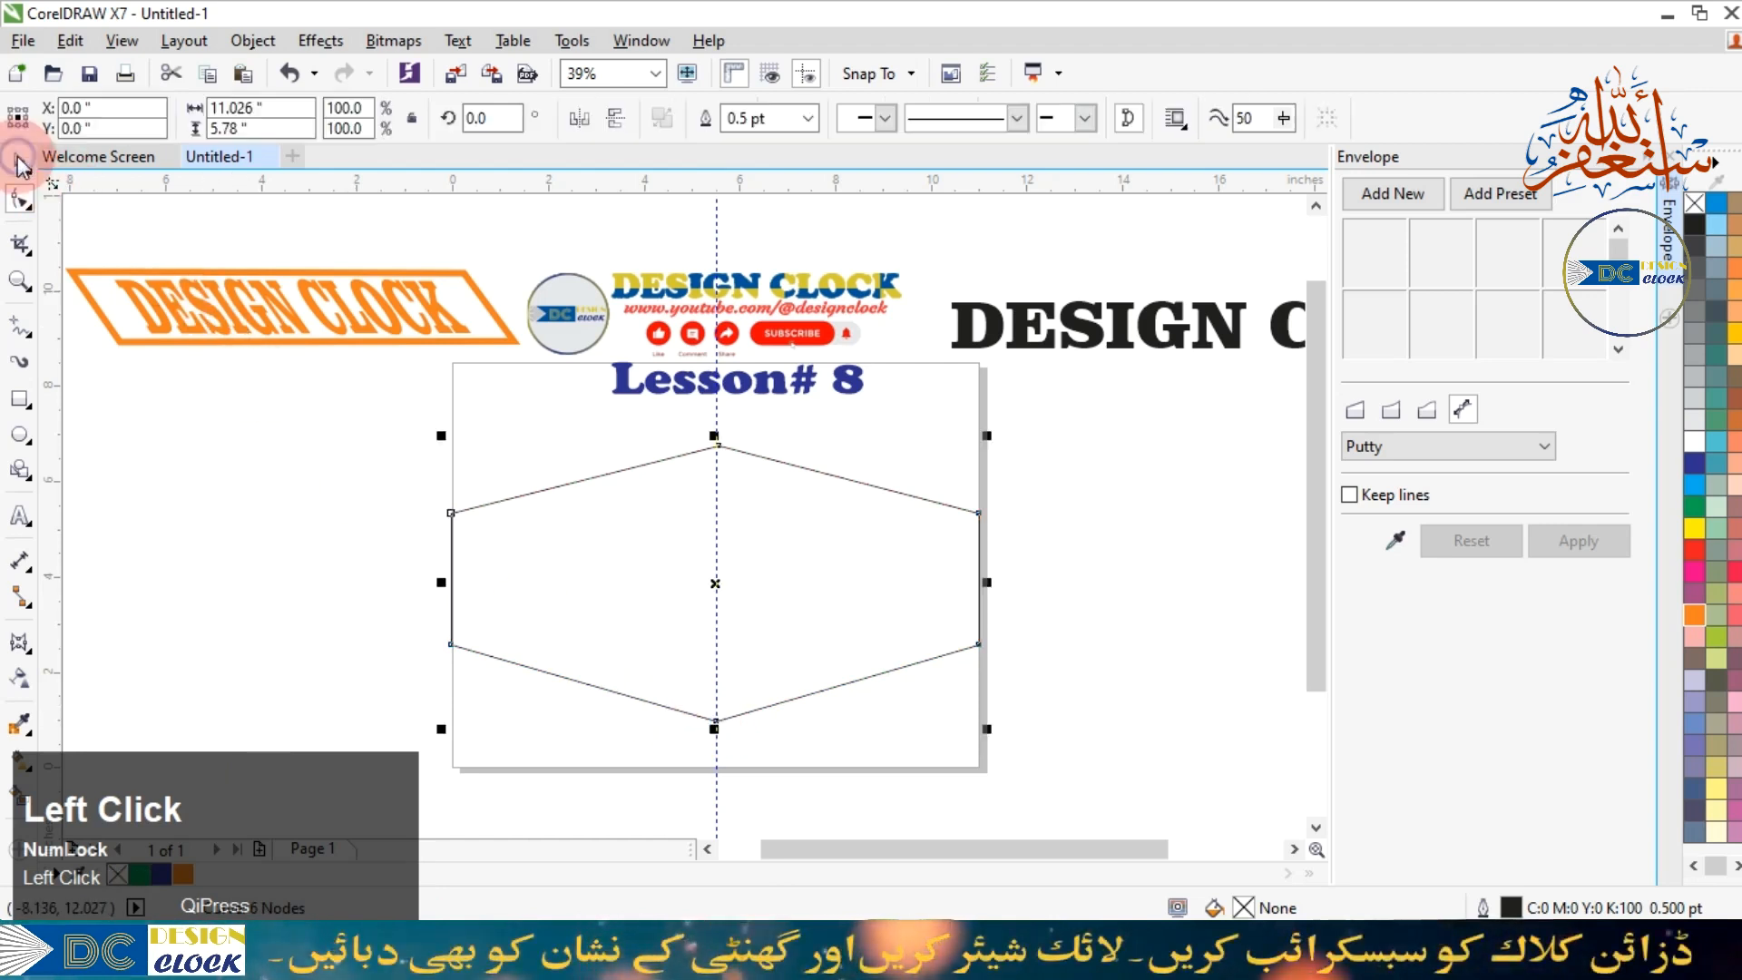
Delete the vertical guideline running through the hexagon.
{"action": "left_click", "coordinate": [916, 568]}
{"action": "left_click", "coordinate": [1115, 626]}
{"action": "left_click", "coordinate": [830, 542]}
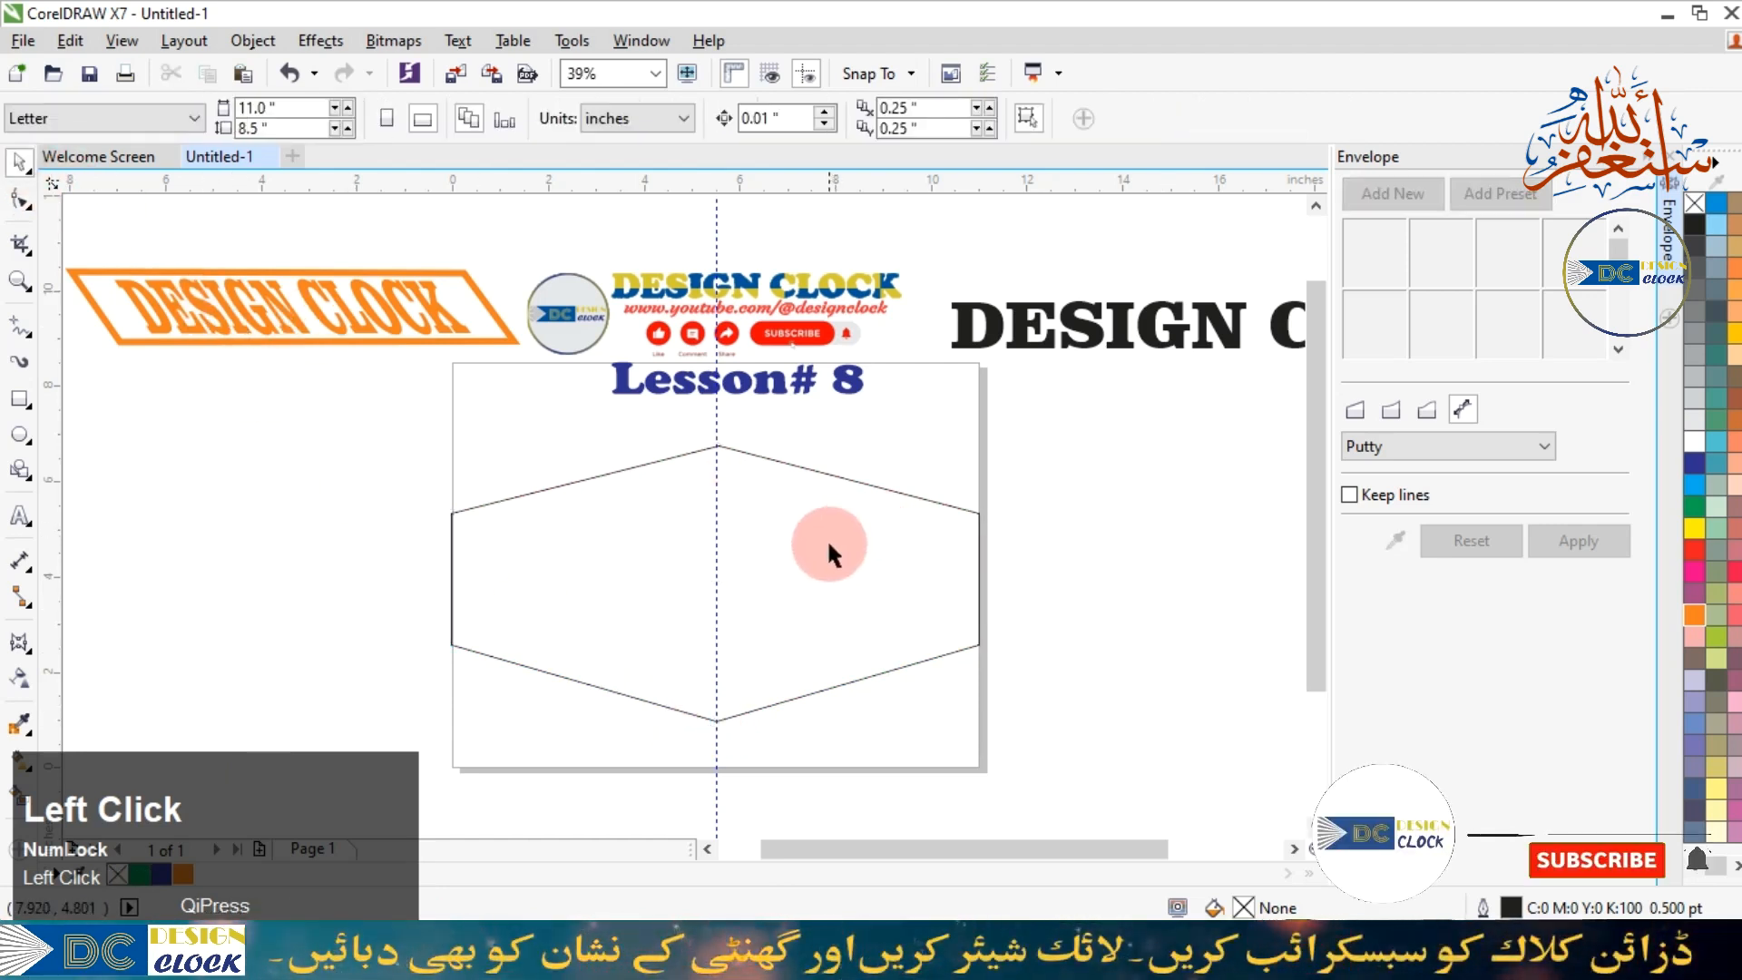
{"action": "left_click", "coordinate": [717, 550]}
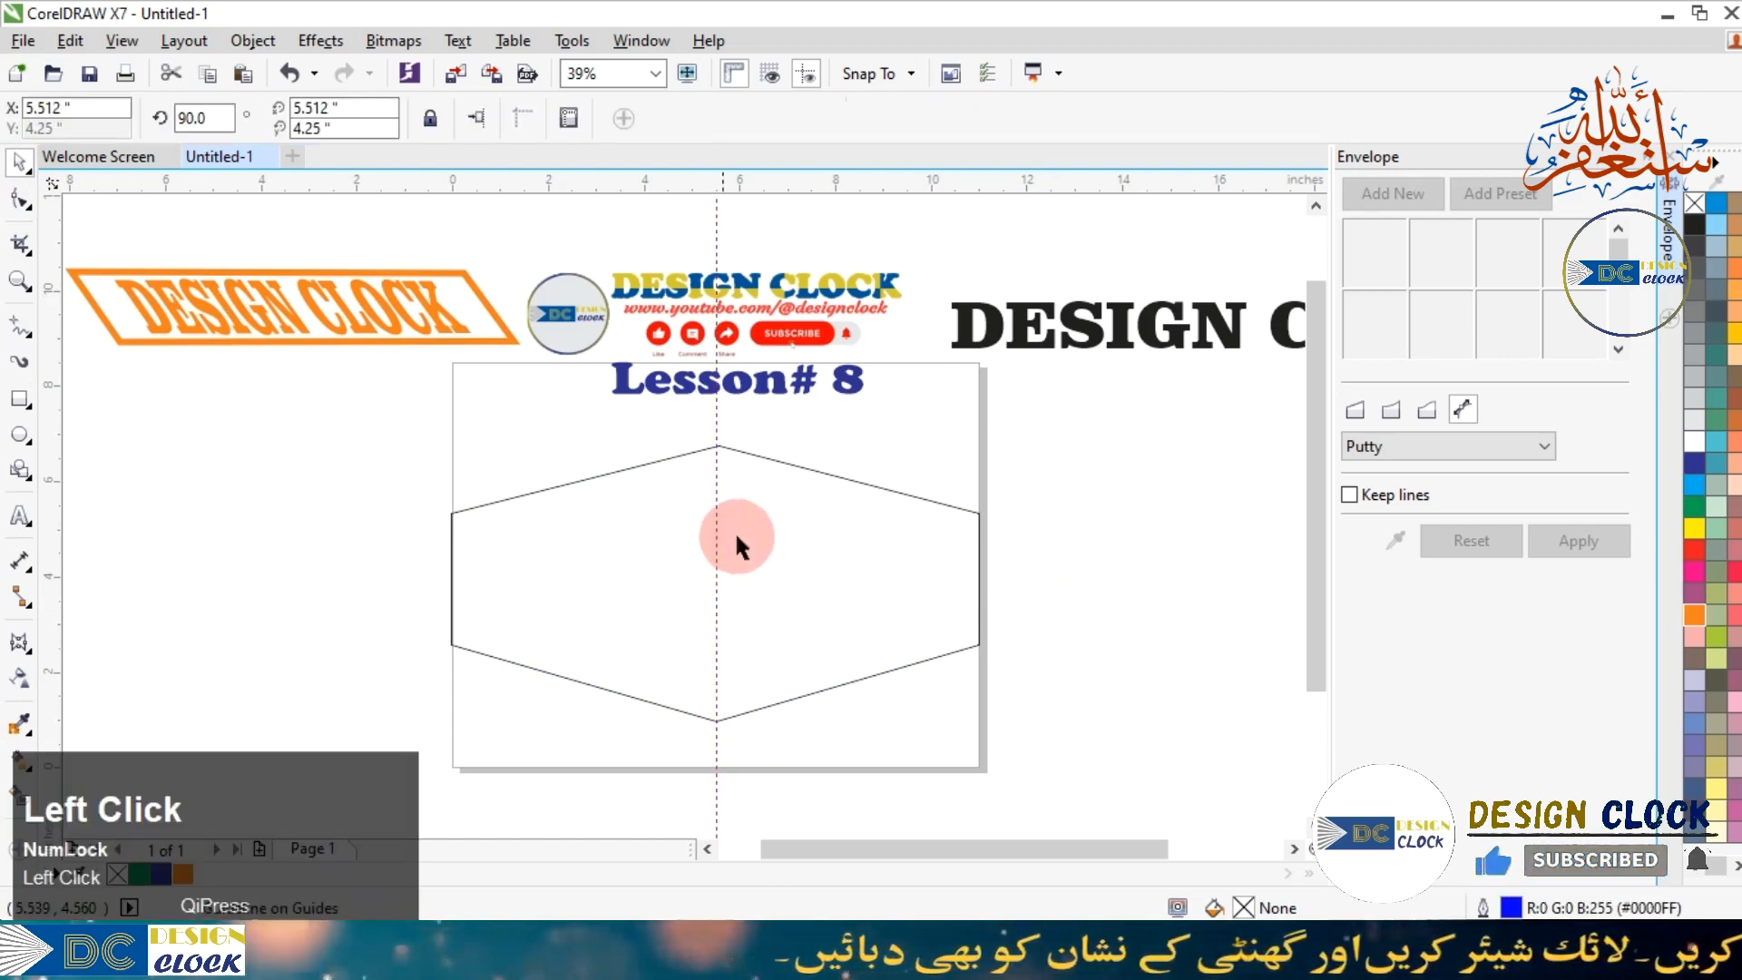
{"action": "left_click", "coordinate": [998, 497]}
{"action": "left_click", "coordinate": [716, 437]}
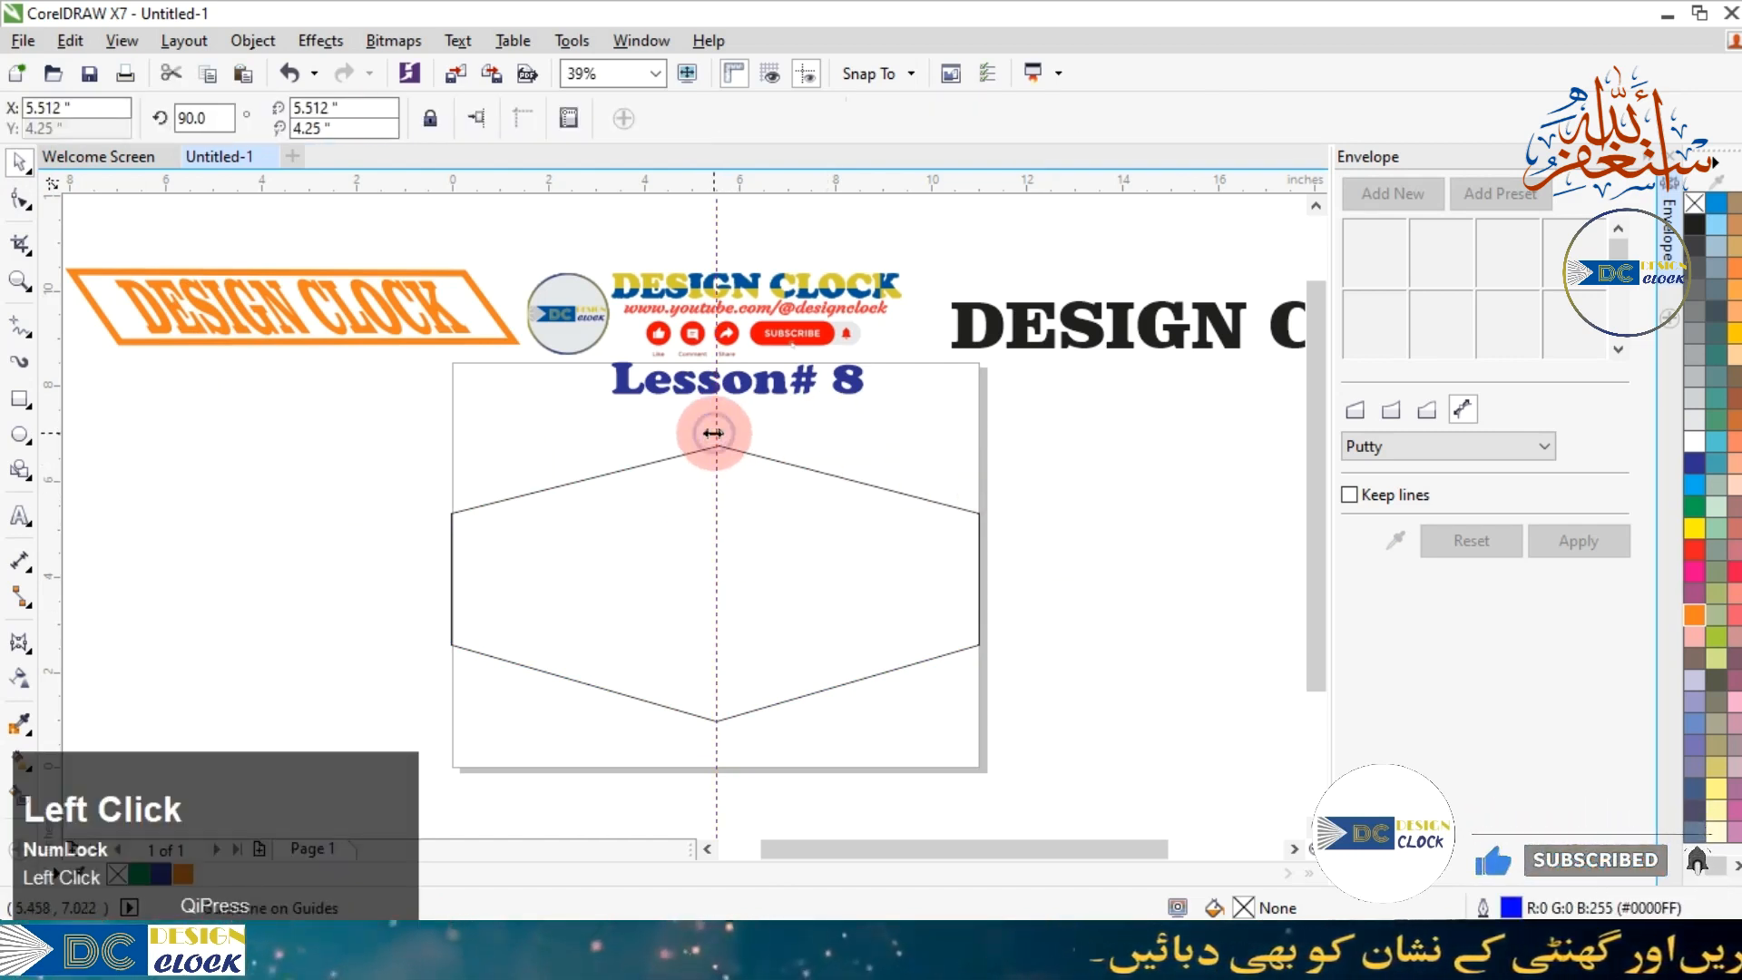
{"action": "key", "text": "Delete"}
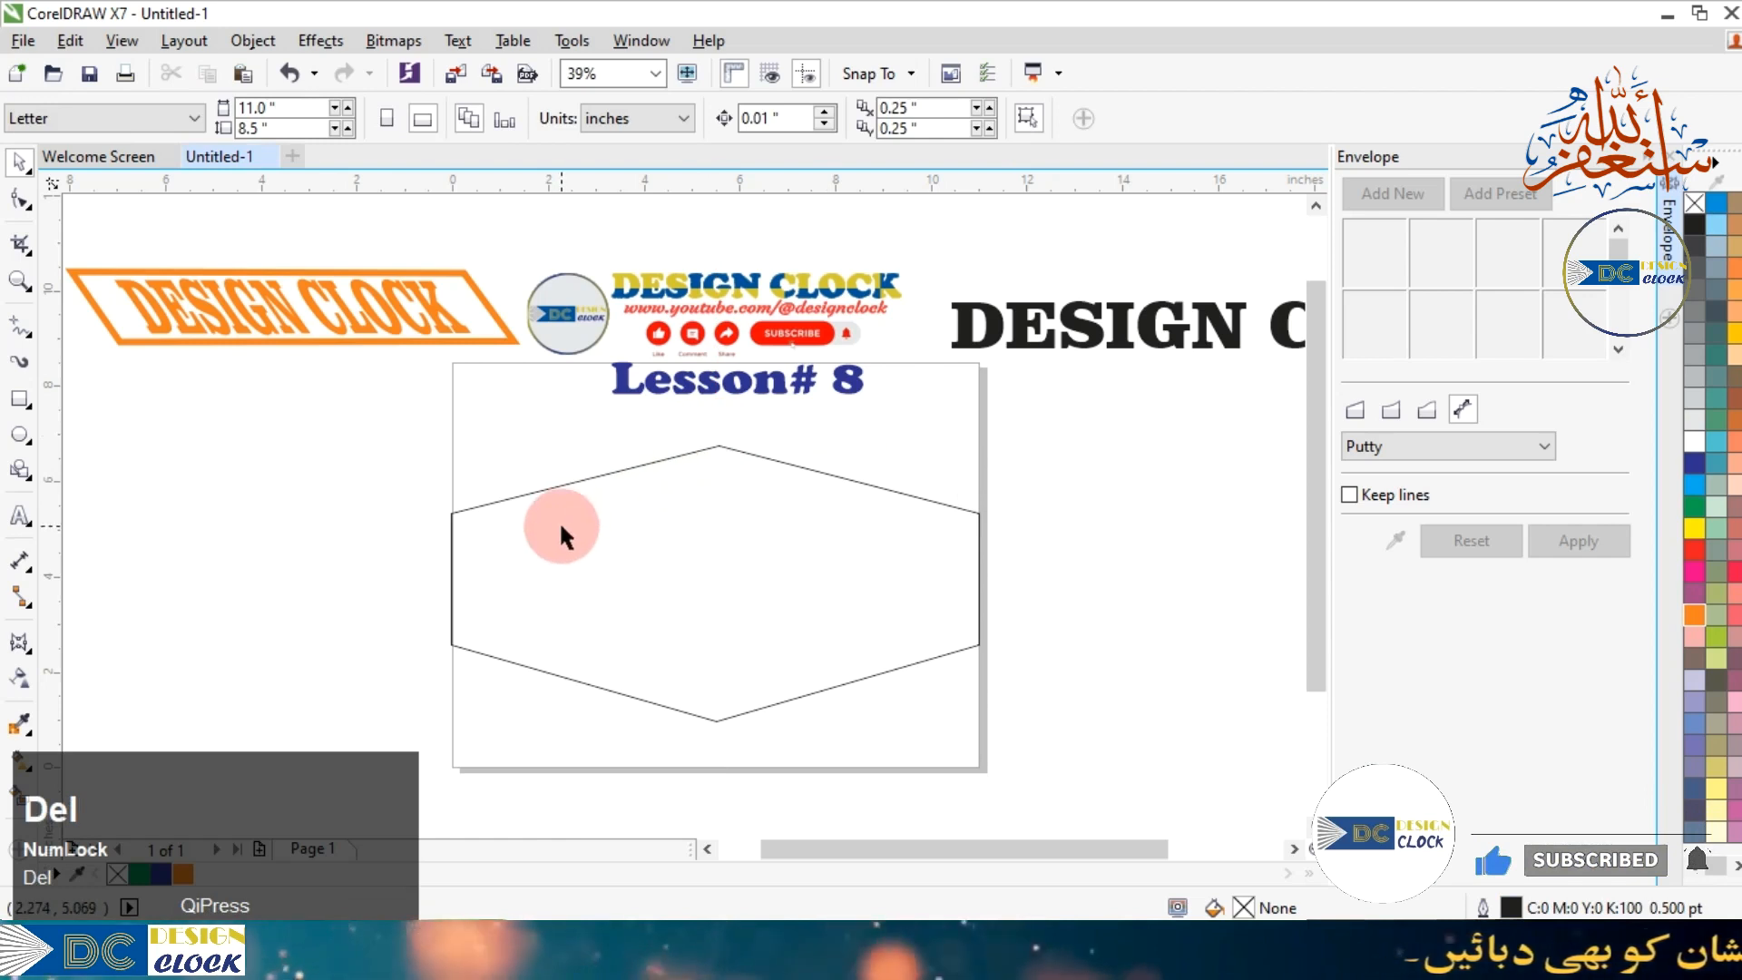
Scale the hexagon about its centre to about 8.37 by 4.39 inches and shift it slightly up and right.
{"action": "left_click", "coordinate": [846, 497]}
{"action": "left_click", "coordinate": [1027, 610]}
{"action": "left_click", "coordinate": [844, 603]}
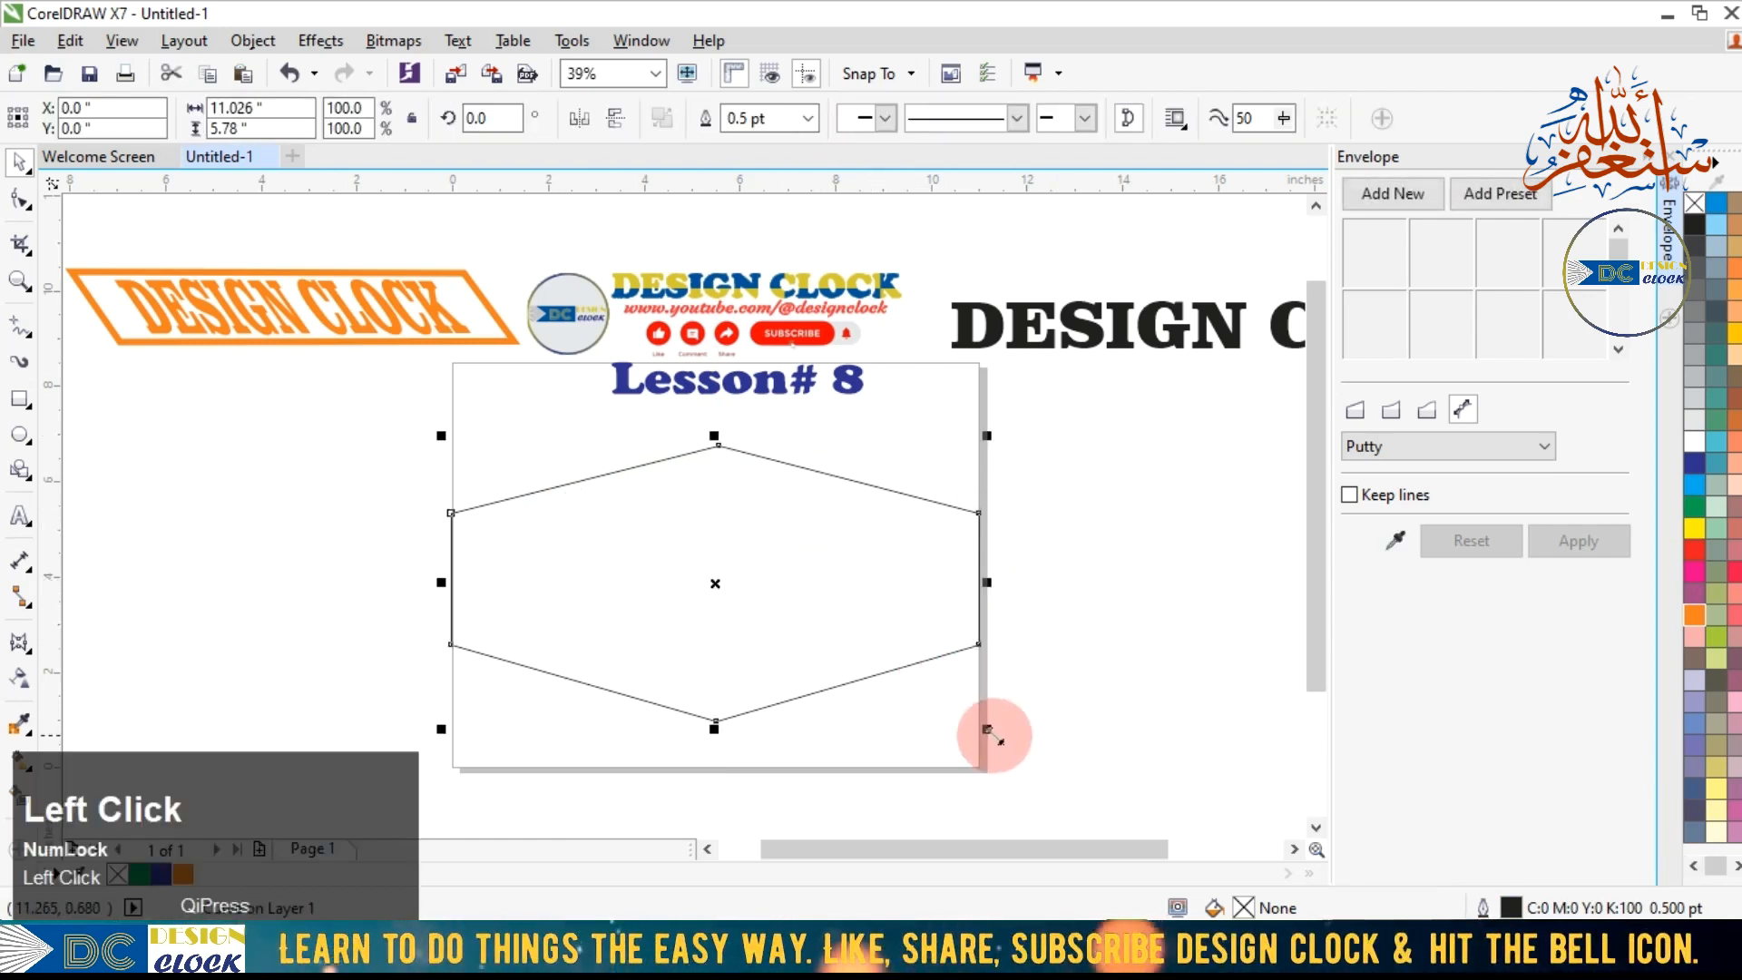
{"action": "left_click_drag", "start_coordinate": [994, 735], "coordinate": [916, 688]}
{"action": "left_click", "coordinate": [1100, 634]}
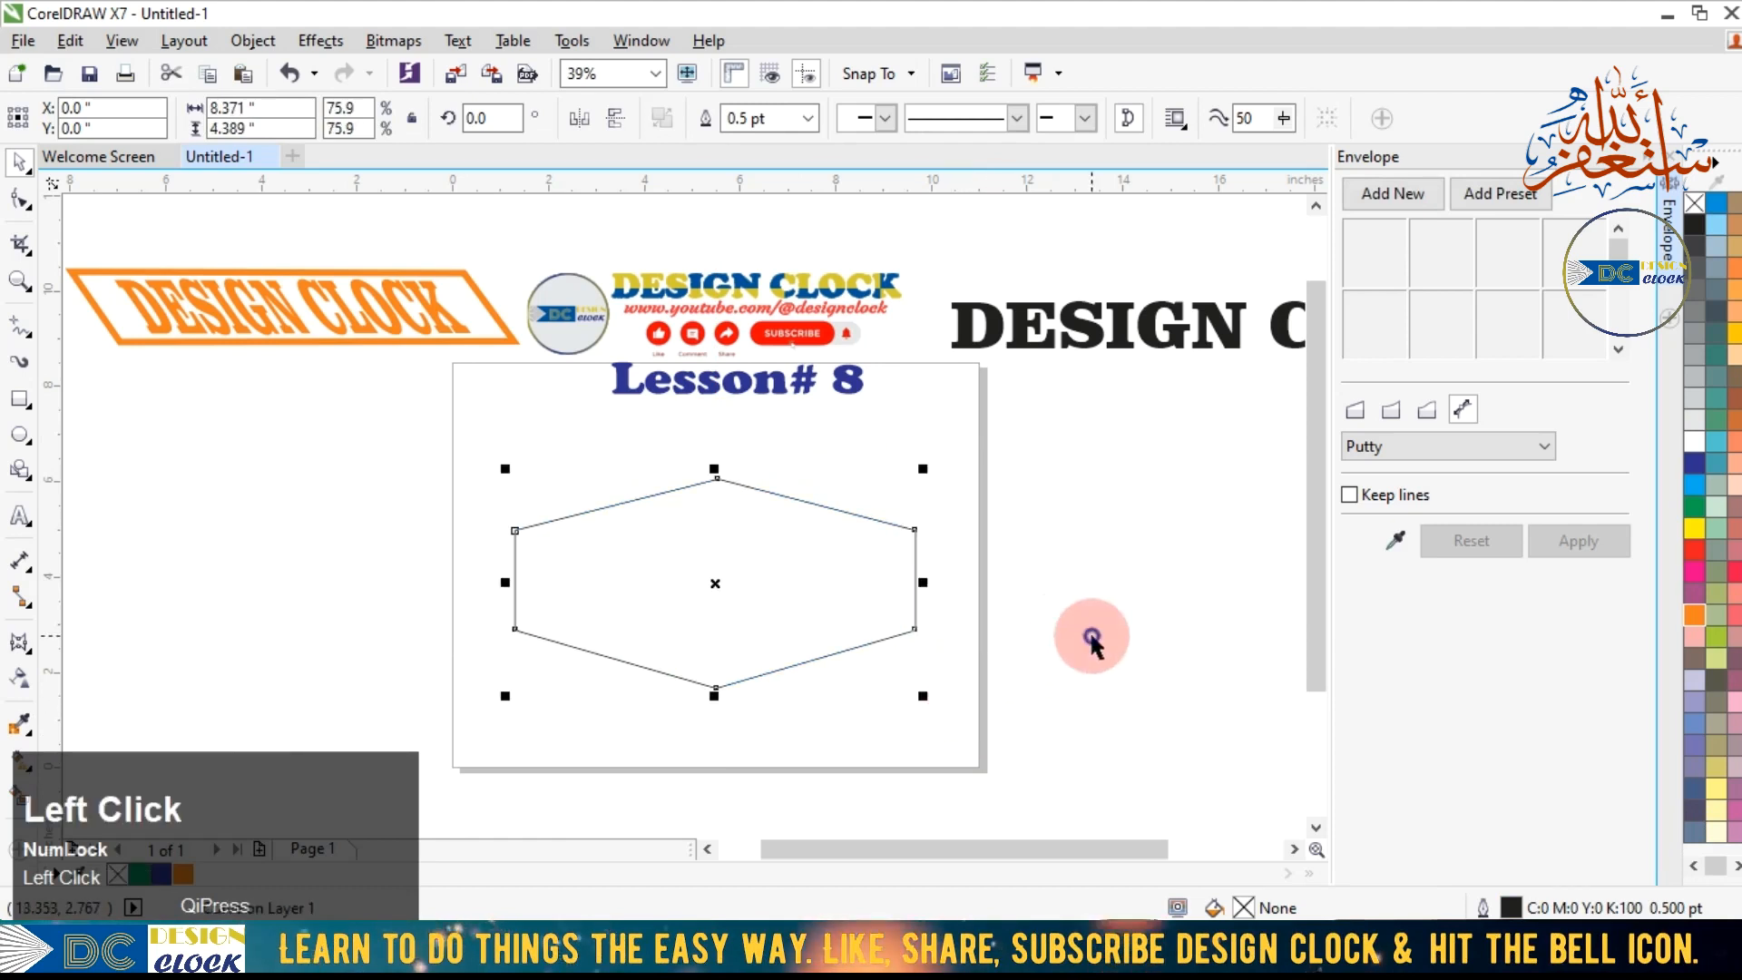
{"action": "left_click_drag", "start_coordinate": [816, 564], "coordinate": [836, 536]}
{"action": "left_click", "coordinate": [1050, 343]}
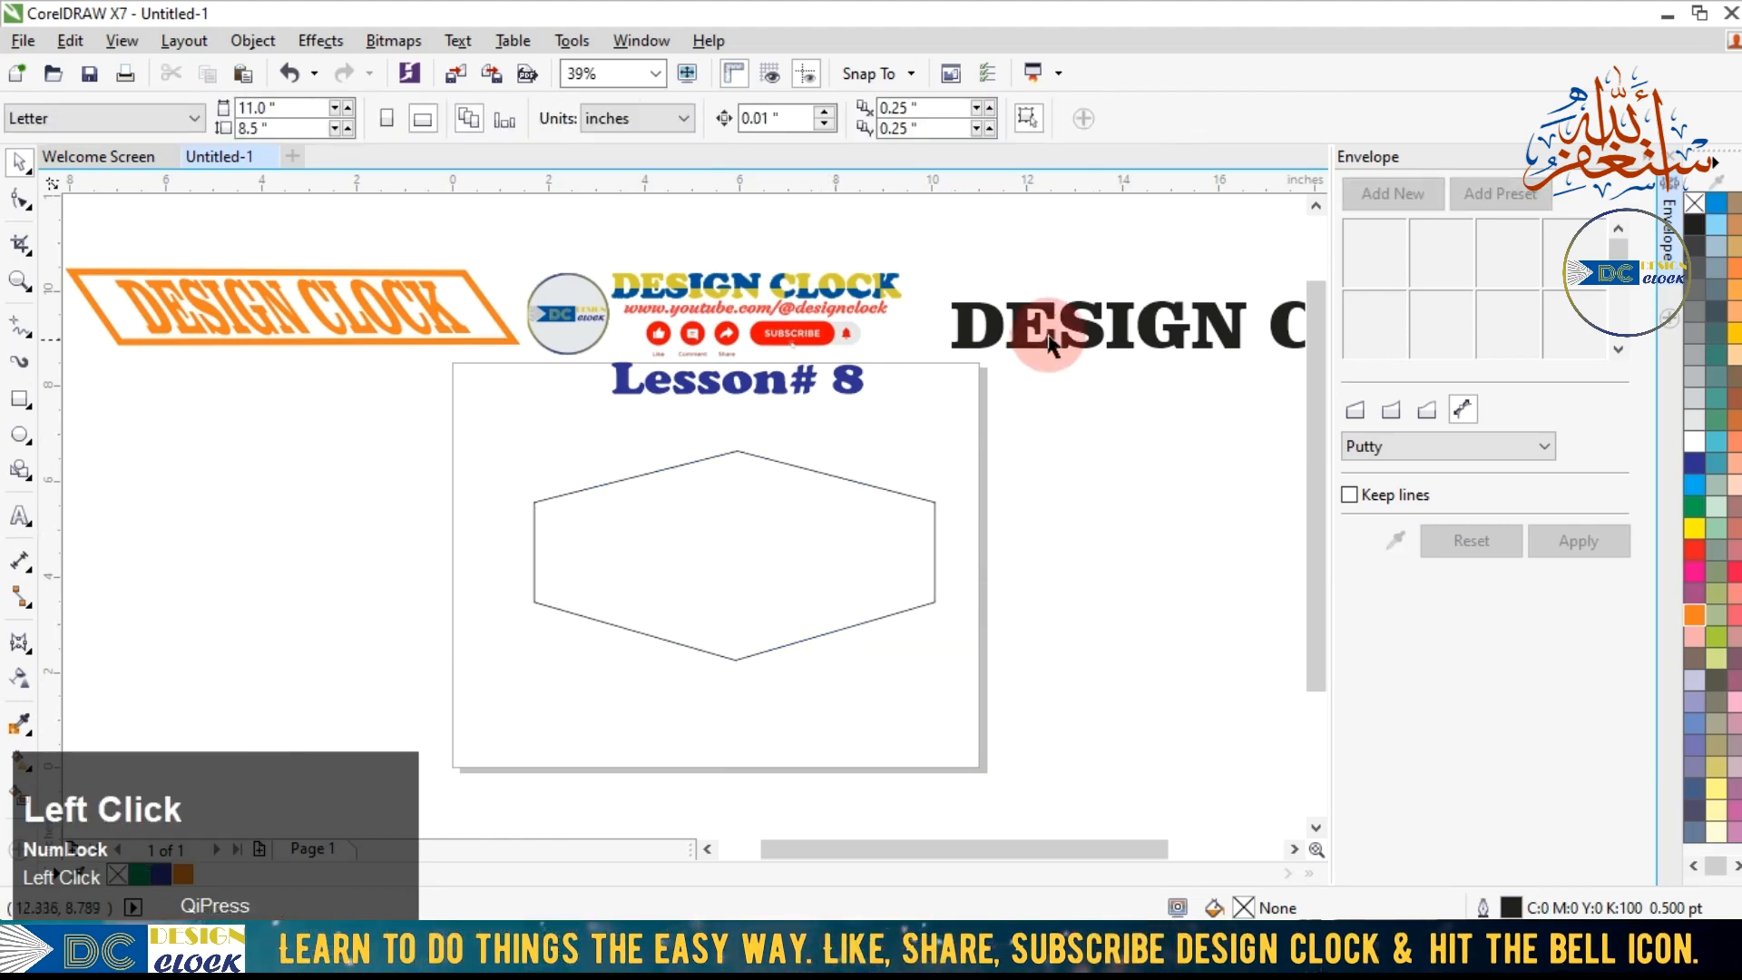
Place a copy of the black DESIGN CLOCK text on the page, centred below the hexagon.
{"action": "left_click_drag", "start_coordinate": [1023, 343], "coordinate": [665, 742]}
{"action": "right_click", "coordinate": [665, 741]}
{"action": "left_click", "coordinate": [1042, 684]}
{"action": "left_click_drag", "start_coordinate": [989, 730], "coordinate": [778, 721]}
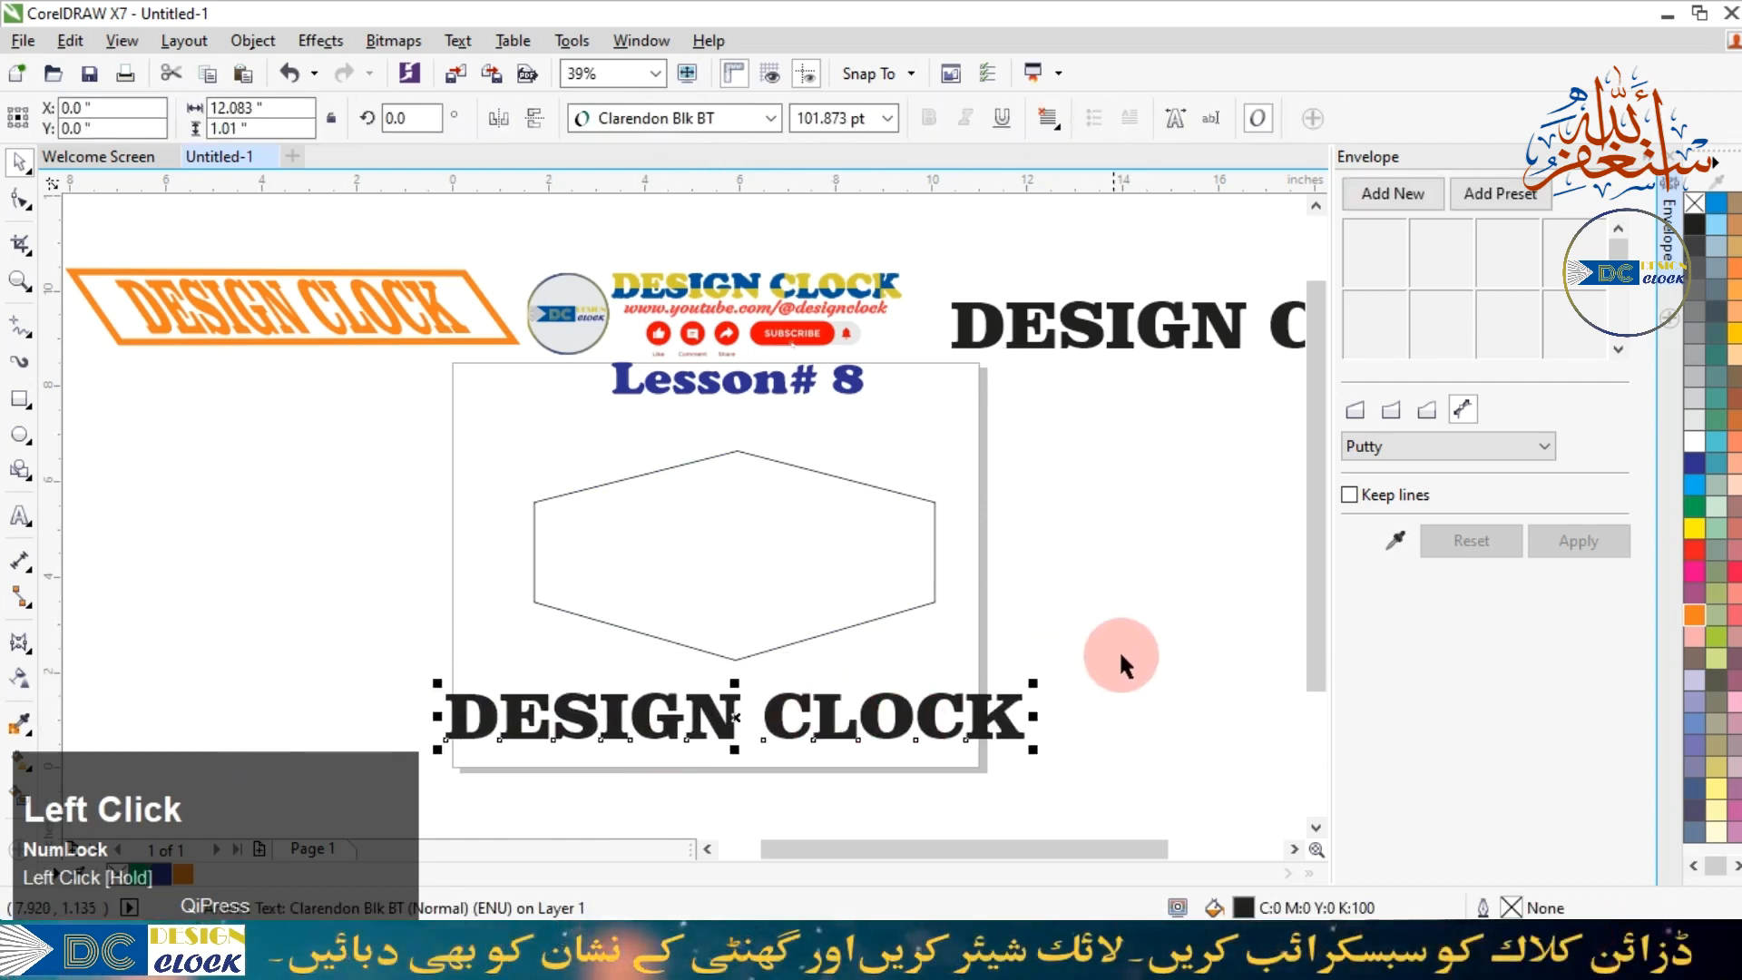
{"action": "left_click", "coordinate": [1119, 650]}
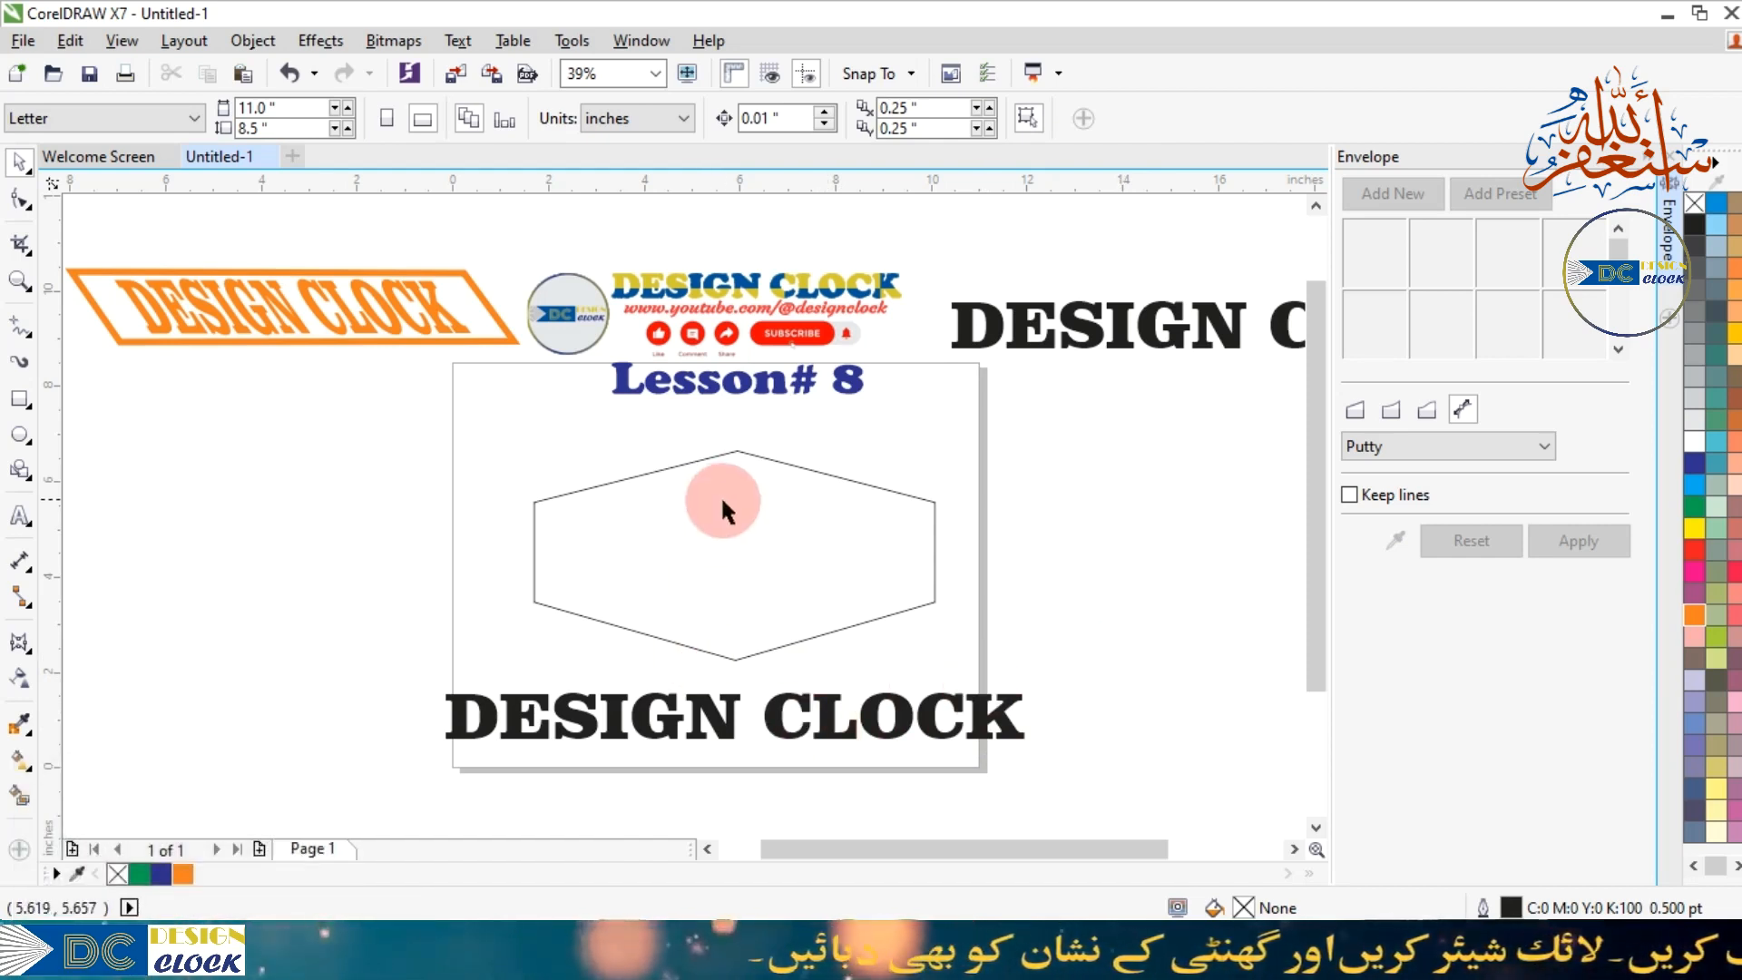
Apply an envelope to the copied DESIGN CLOCK text, taking its shape from the hexagon.
{"action": "left_click", "coordinate": [777, 727]}
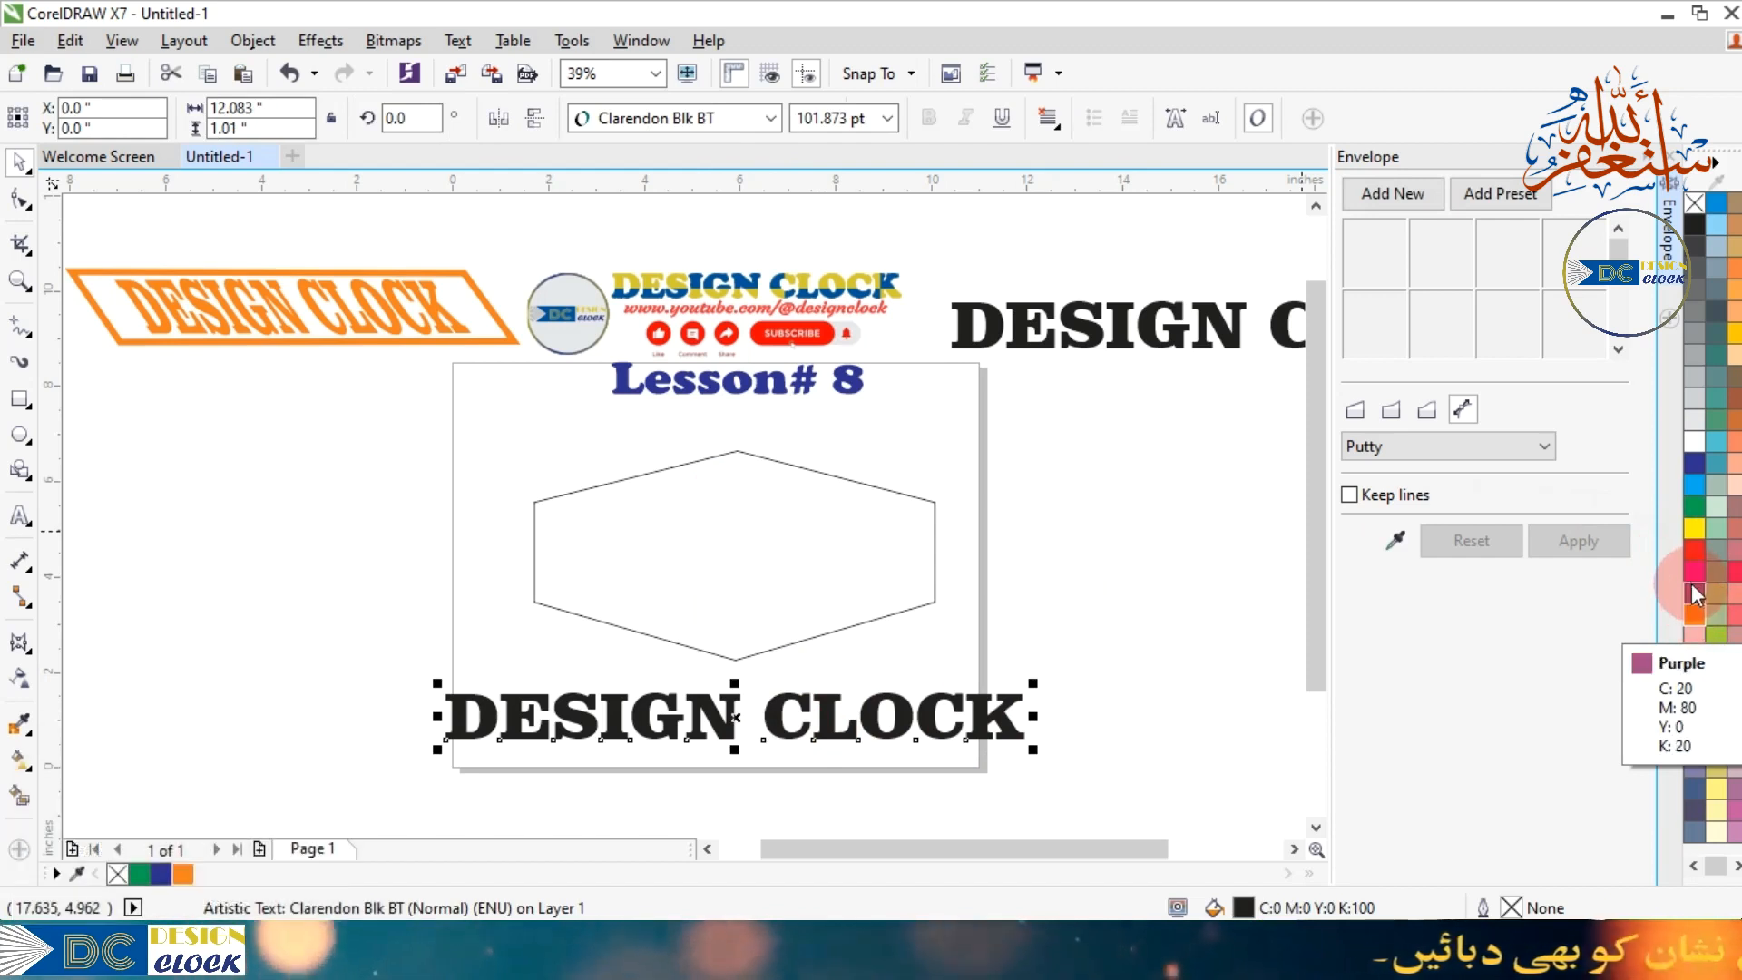
{"action": "left_click", "coordinate": [1396, 538]}
{"action": "left_click", "coordinate": [727, 541]}
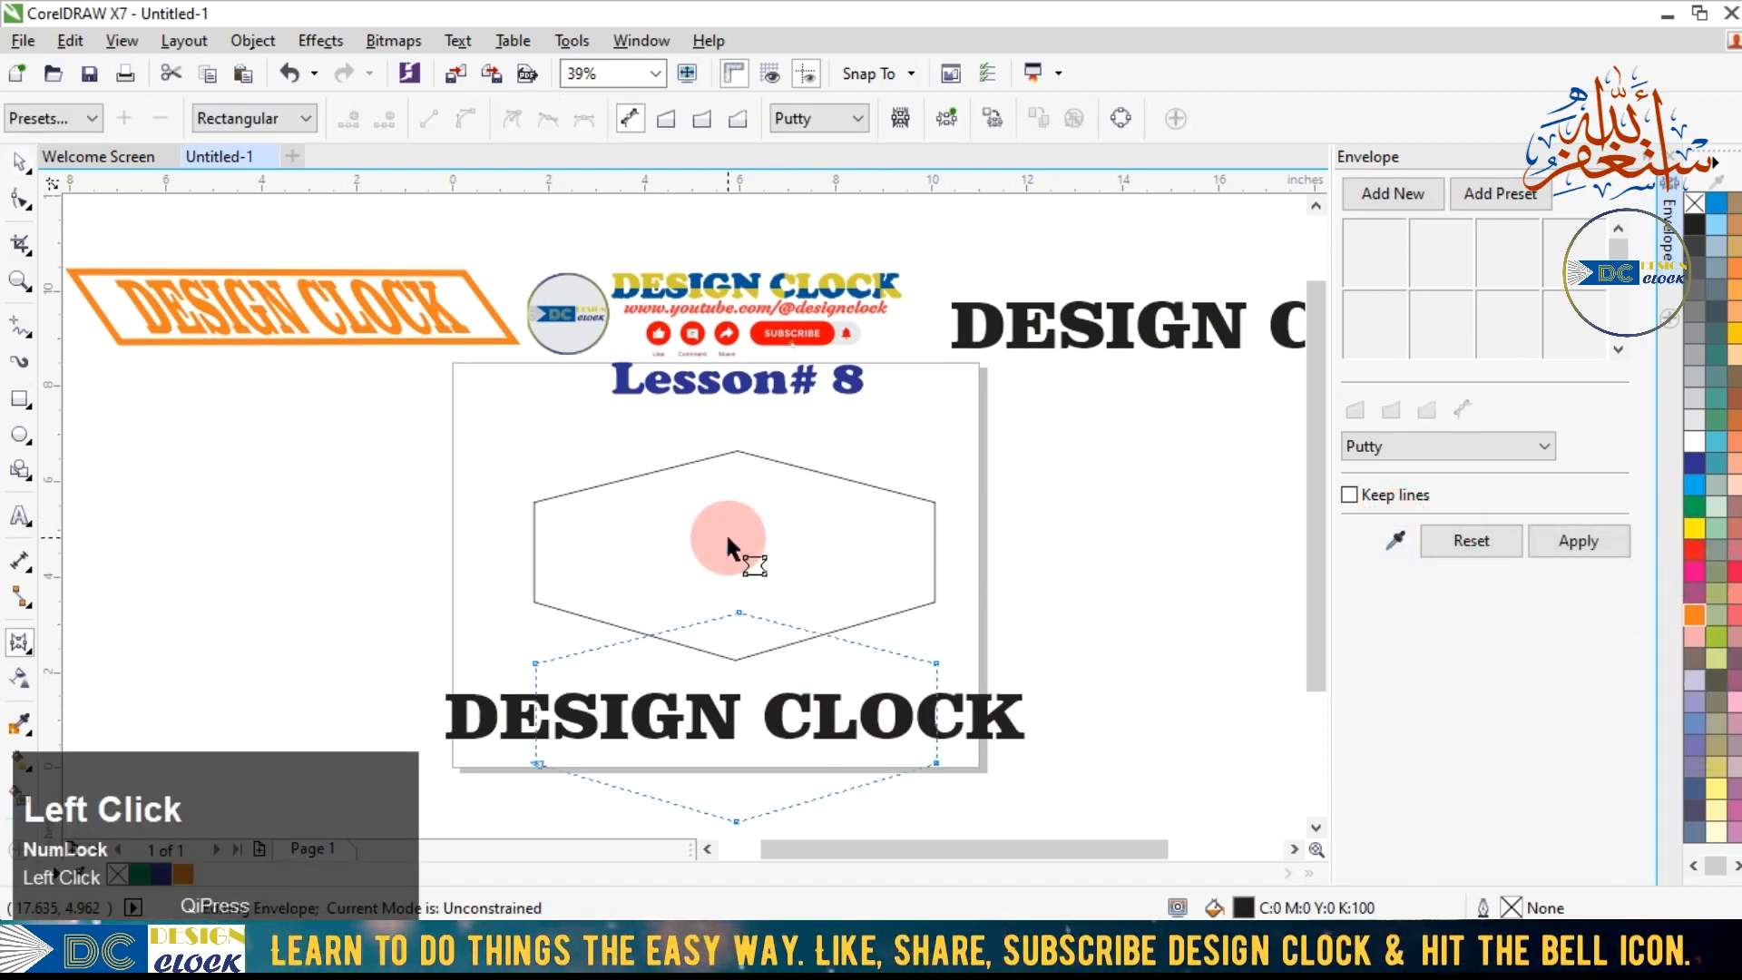
{"action": "left_click", "coordinate": [1577, 539]}
{"action": "left_click", "coordinate": [22, 165]}
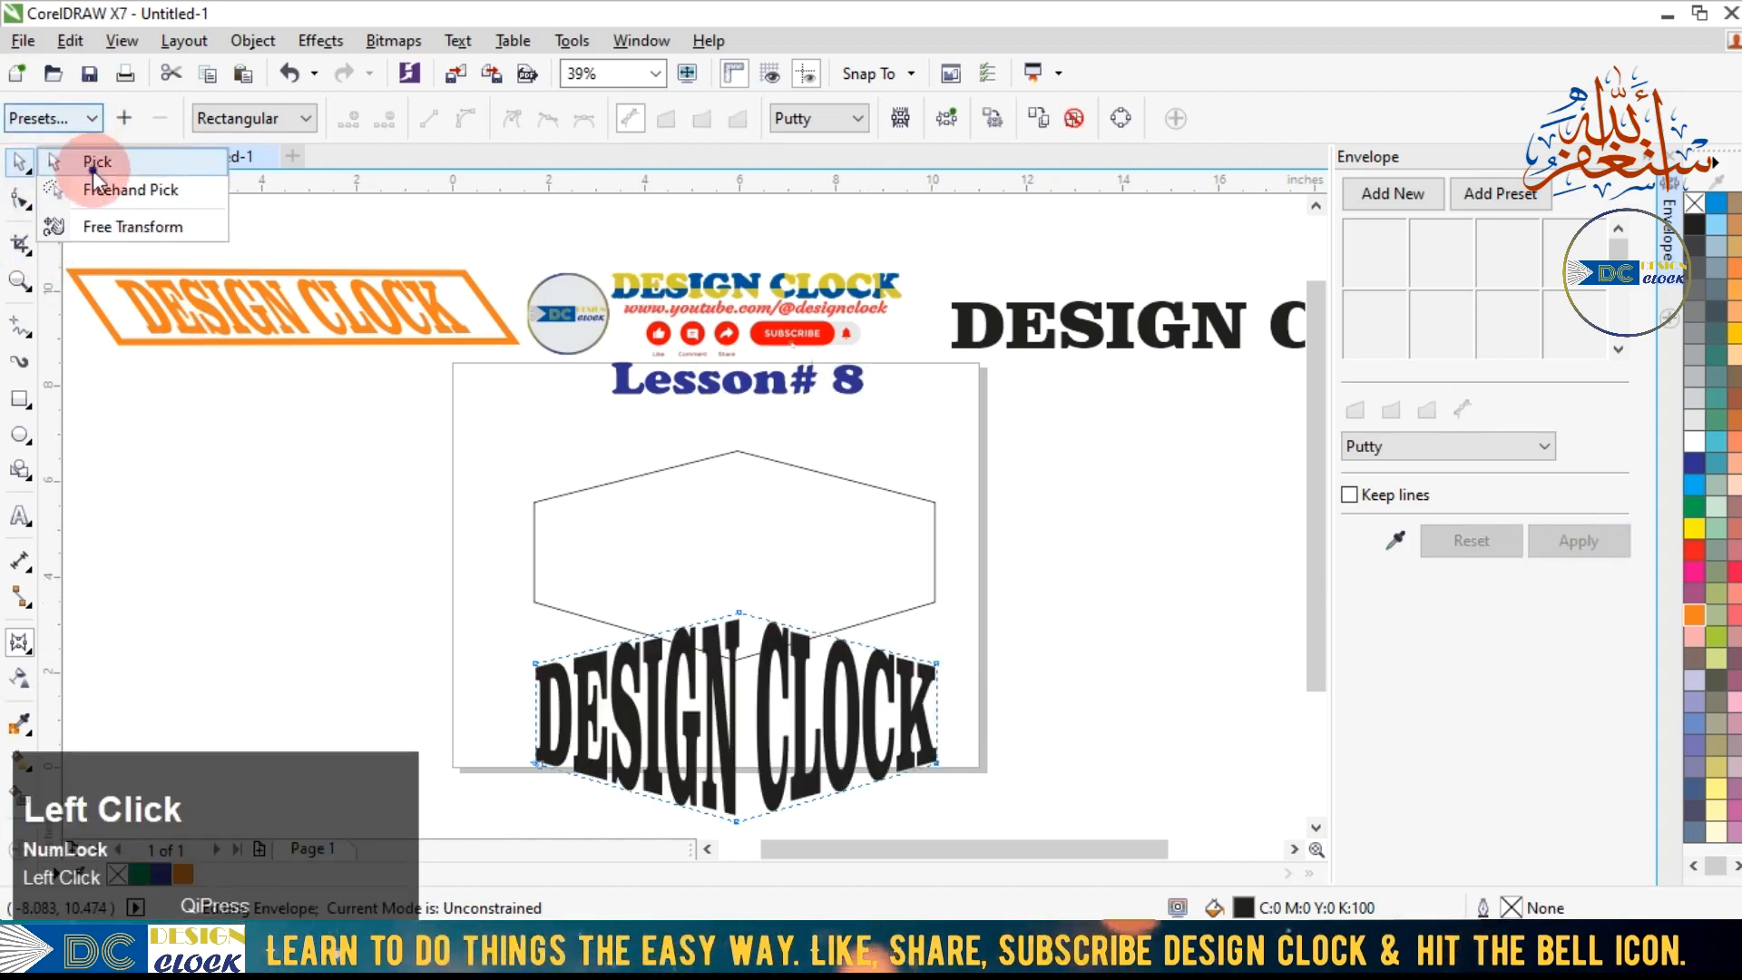
{"action": "left_click", "coordinate": [94, 164]}
Scale the hexagon up about its centre to about 10.17 by 5.33 inches.
{"action": "left_click", "coordinate": [1029, 679]}
{"action": "left_click", "coordinate": [810, 681]}
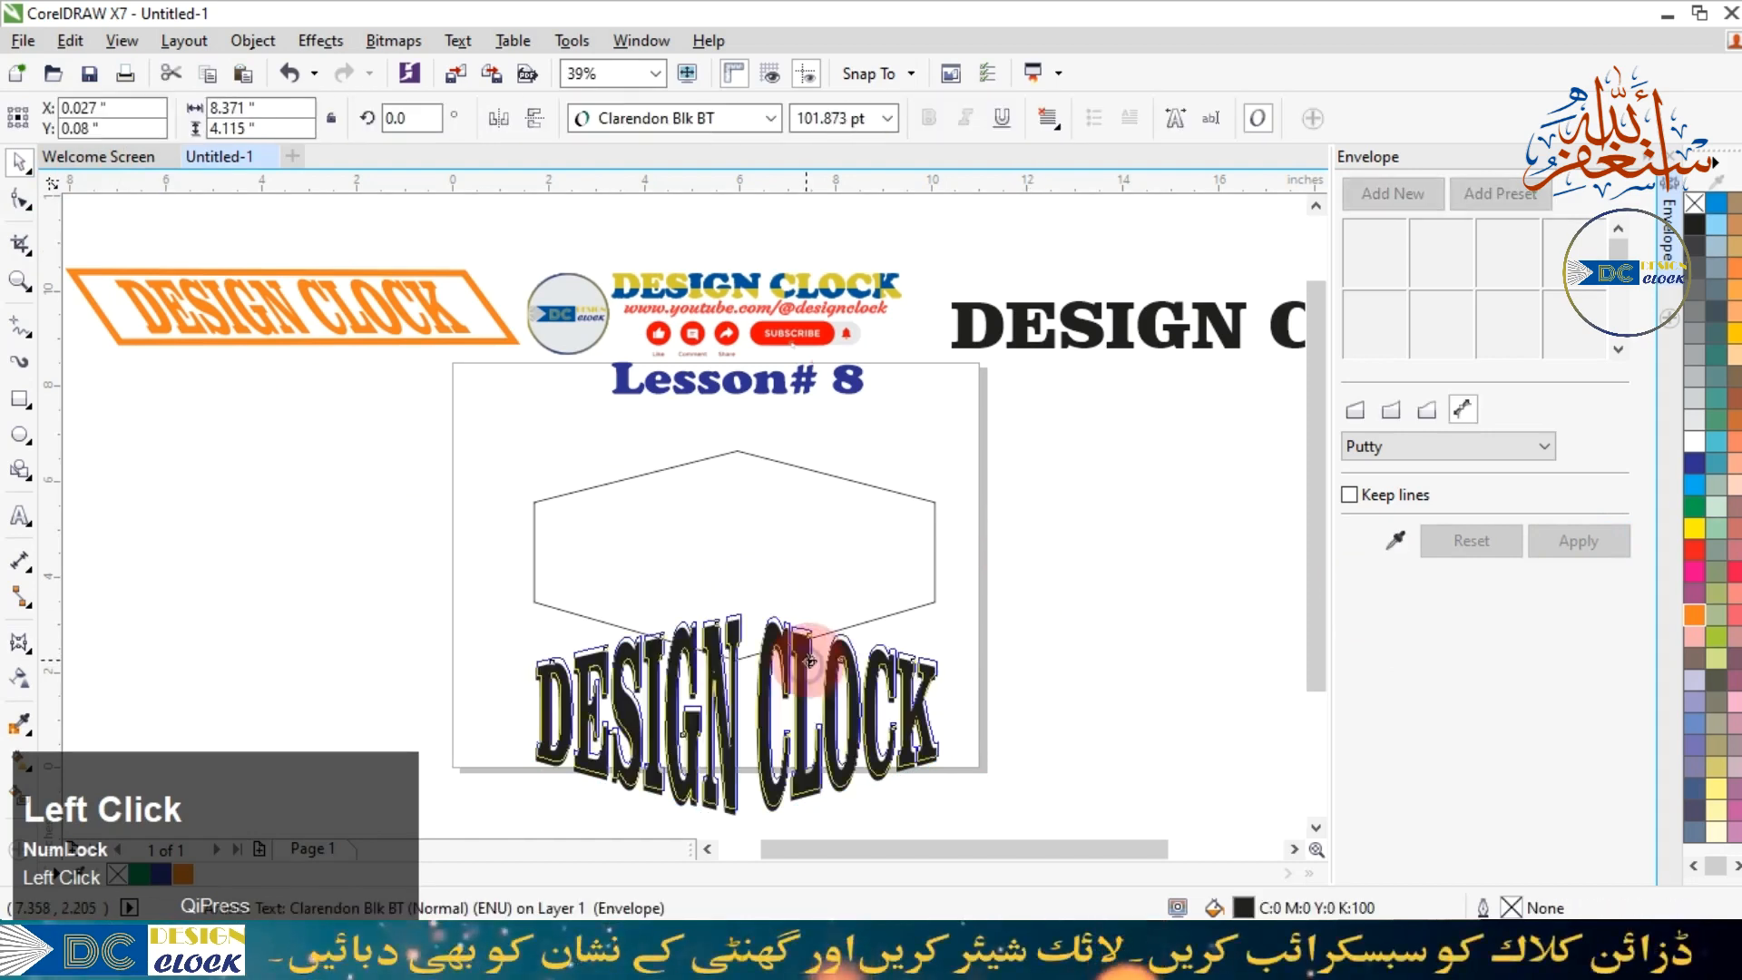
{"action": "left_click", "coordinate": [932, 600]}
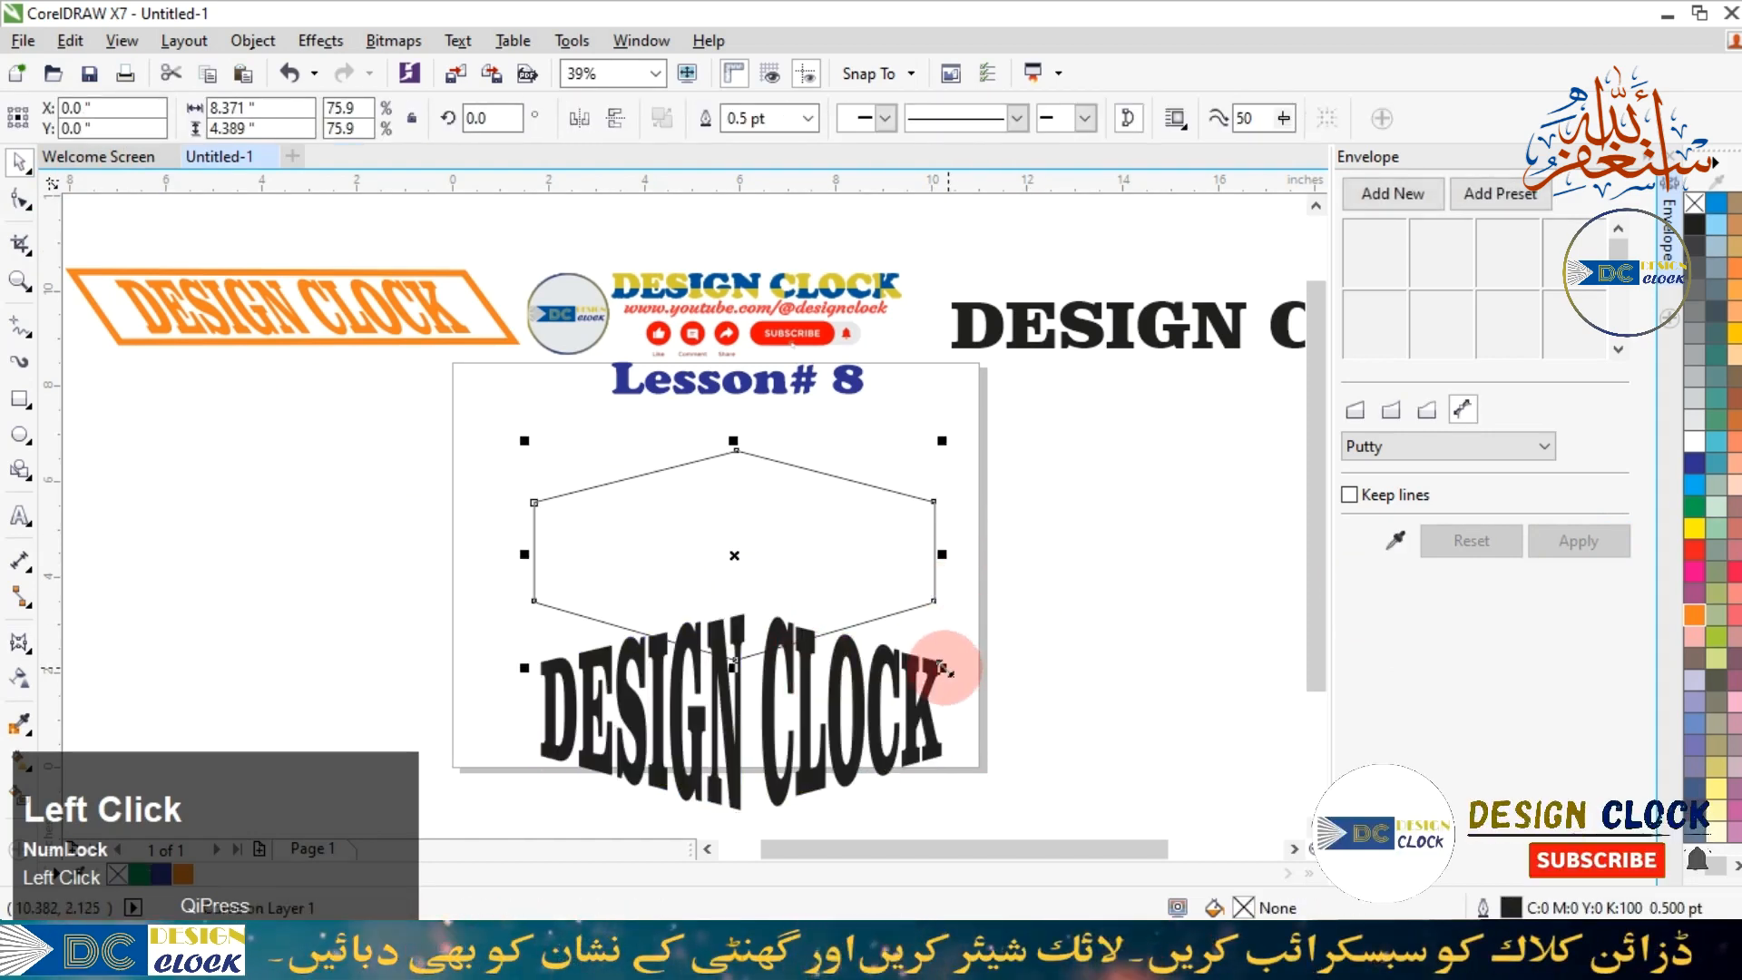
{"action": "left_click_drag", "start_coordinate": [944, 668], "coordinate": [988, 705]}
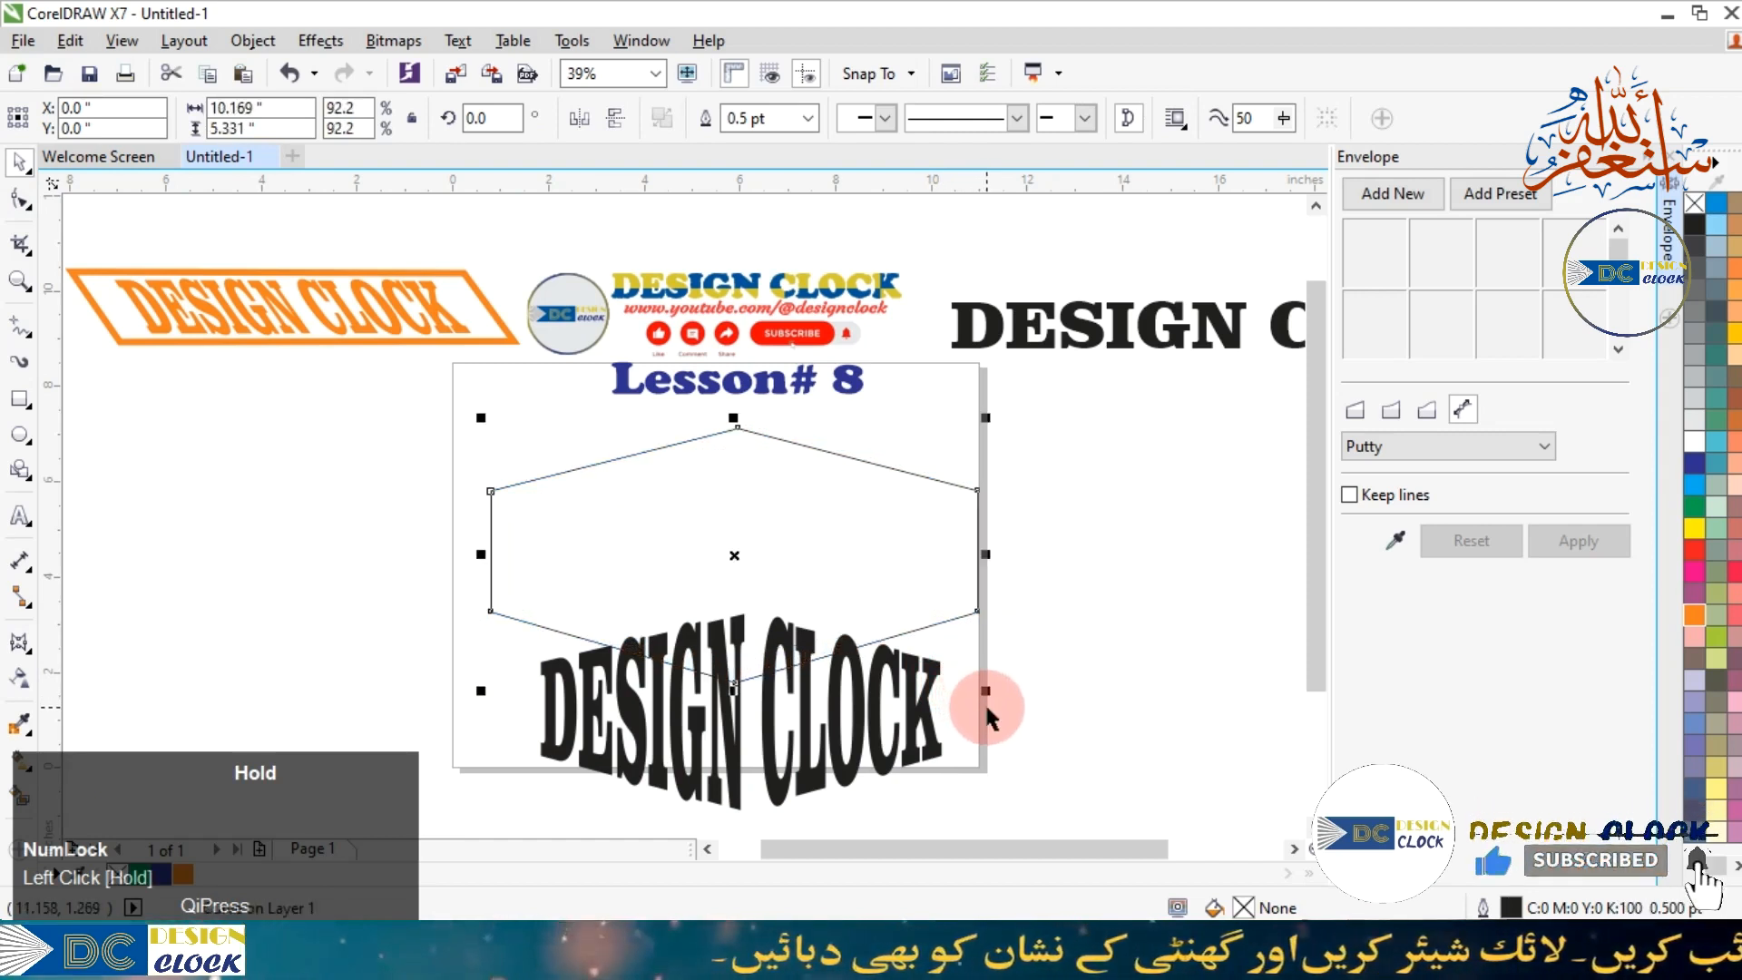
{"action": "left_click", "coordinate": [953, 690]}
Centre the enveloped text horizontally and vertically inside the hexagon.
{"action": "left_click", "coordinate": [845, 674]}
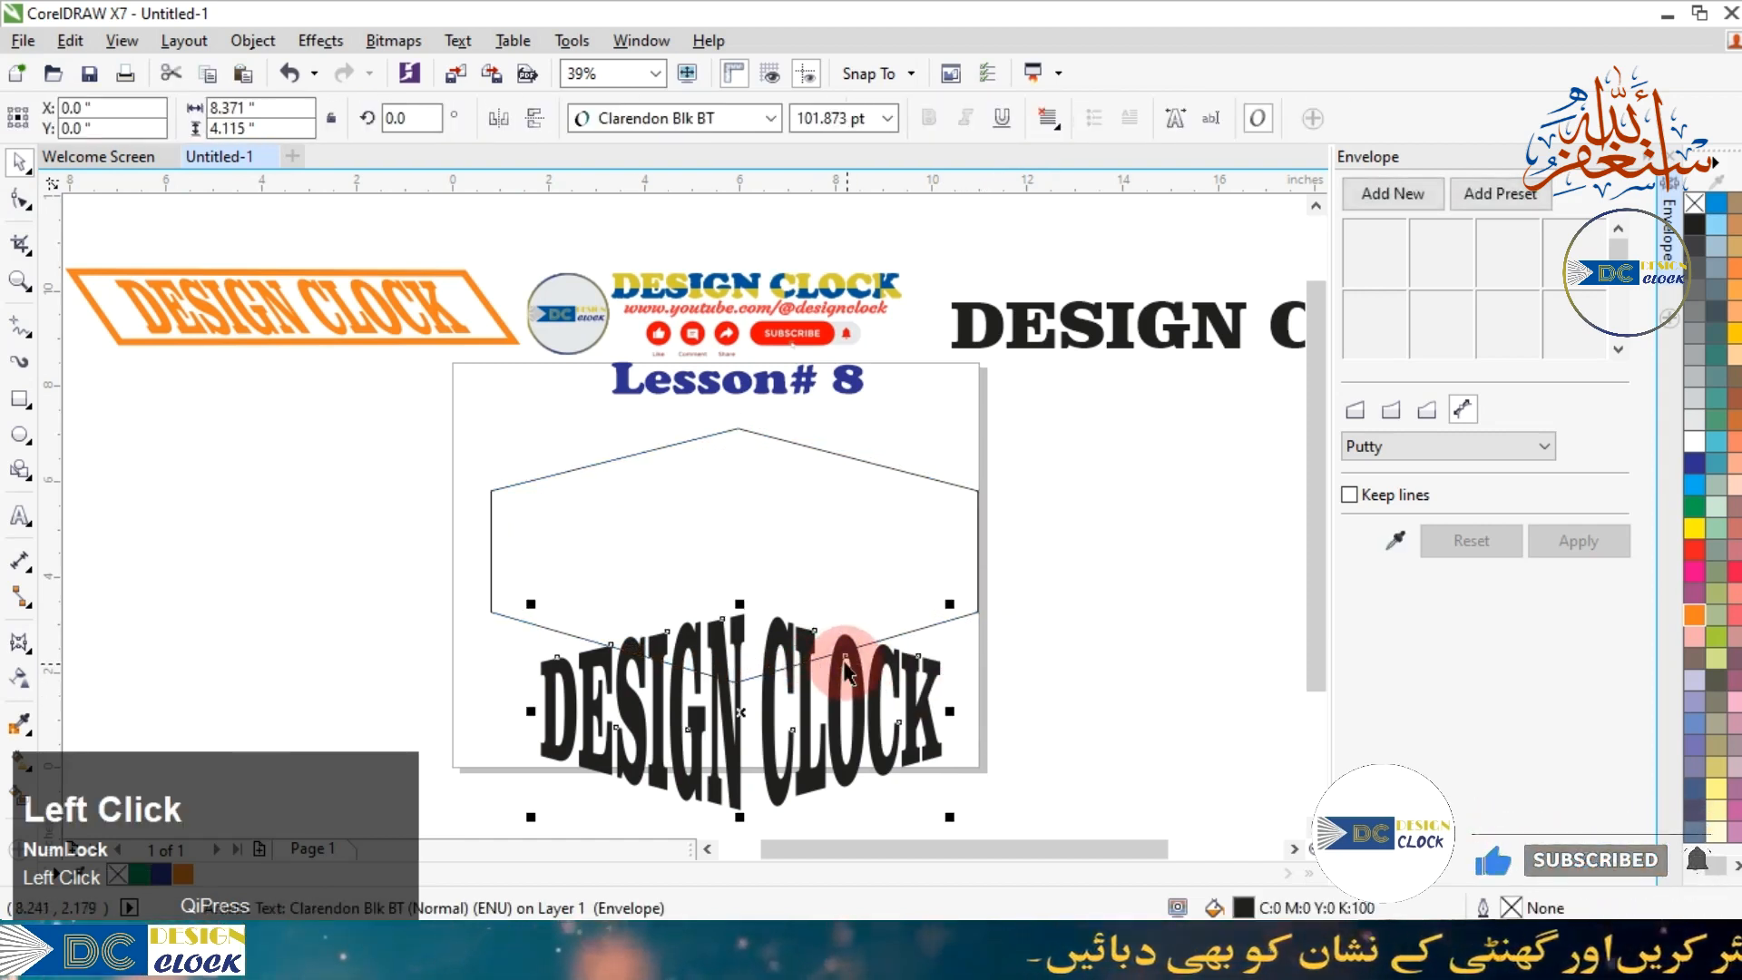
{"action": "left_click", "coordinate": [836, 497], "text": "shift"}
{"action": "key", "text": "c"}
{"action": "key", "text": "e"}
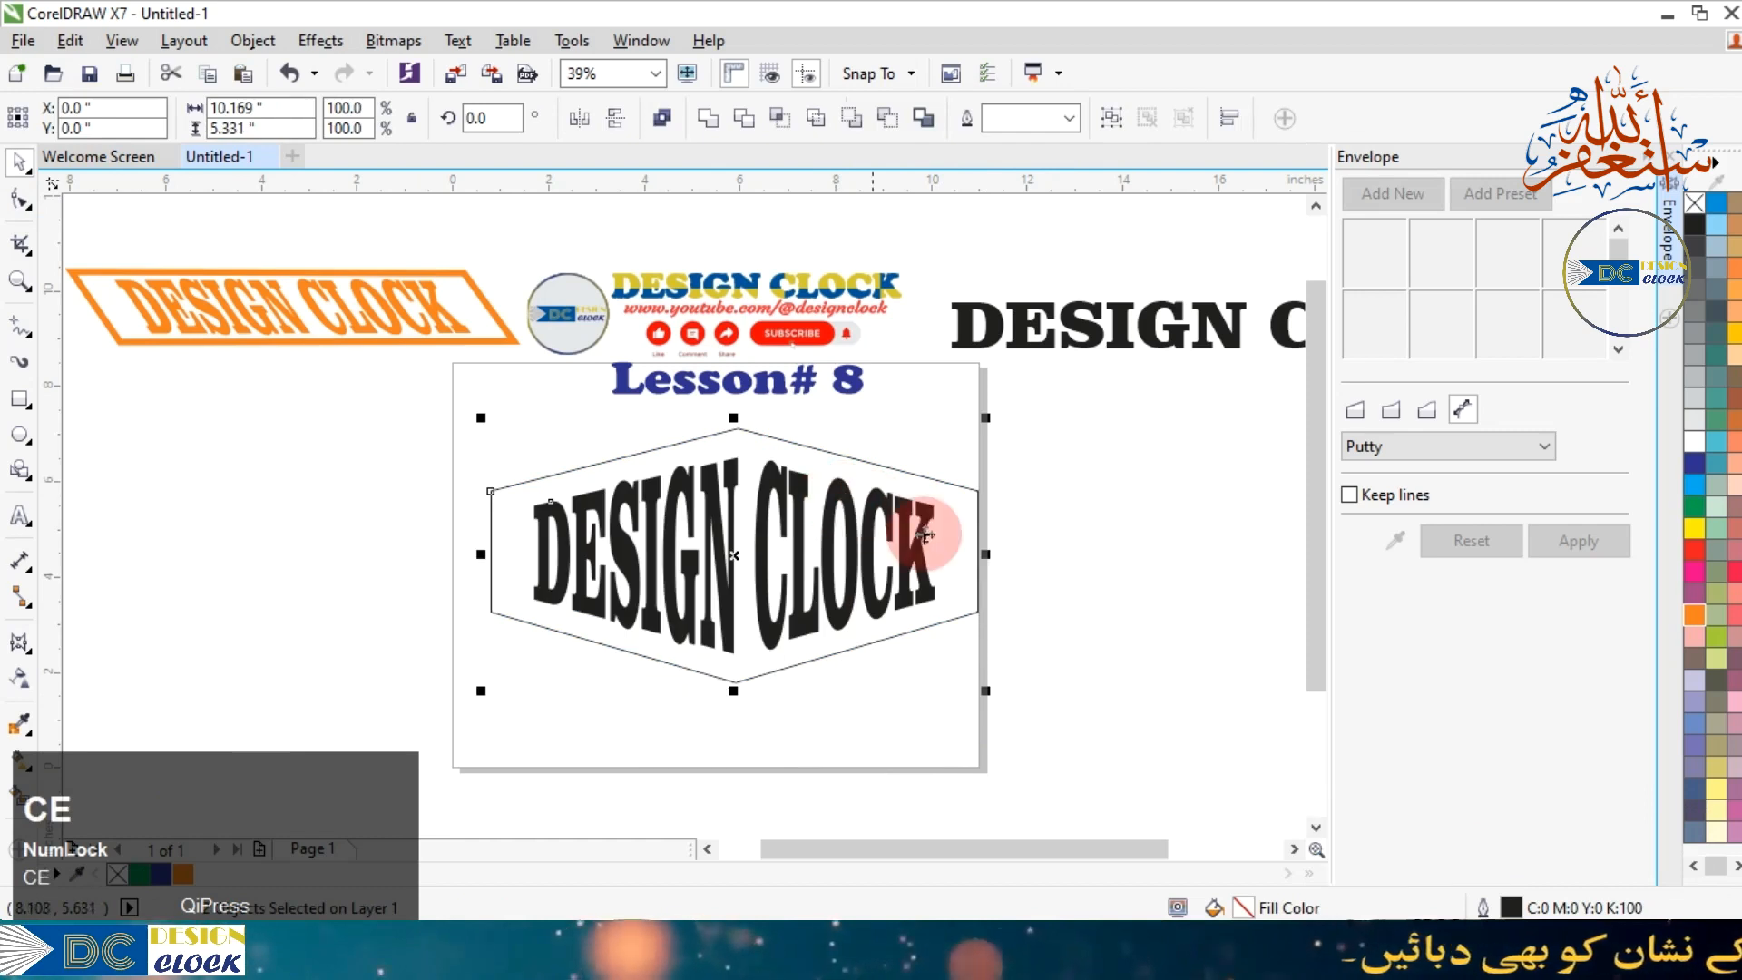
Set the hexagon's outline width to 12 pt.
{"action": "left_click", "coordinate": [979, 542]}
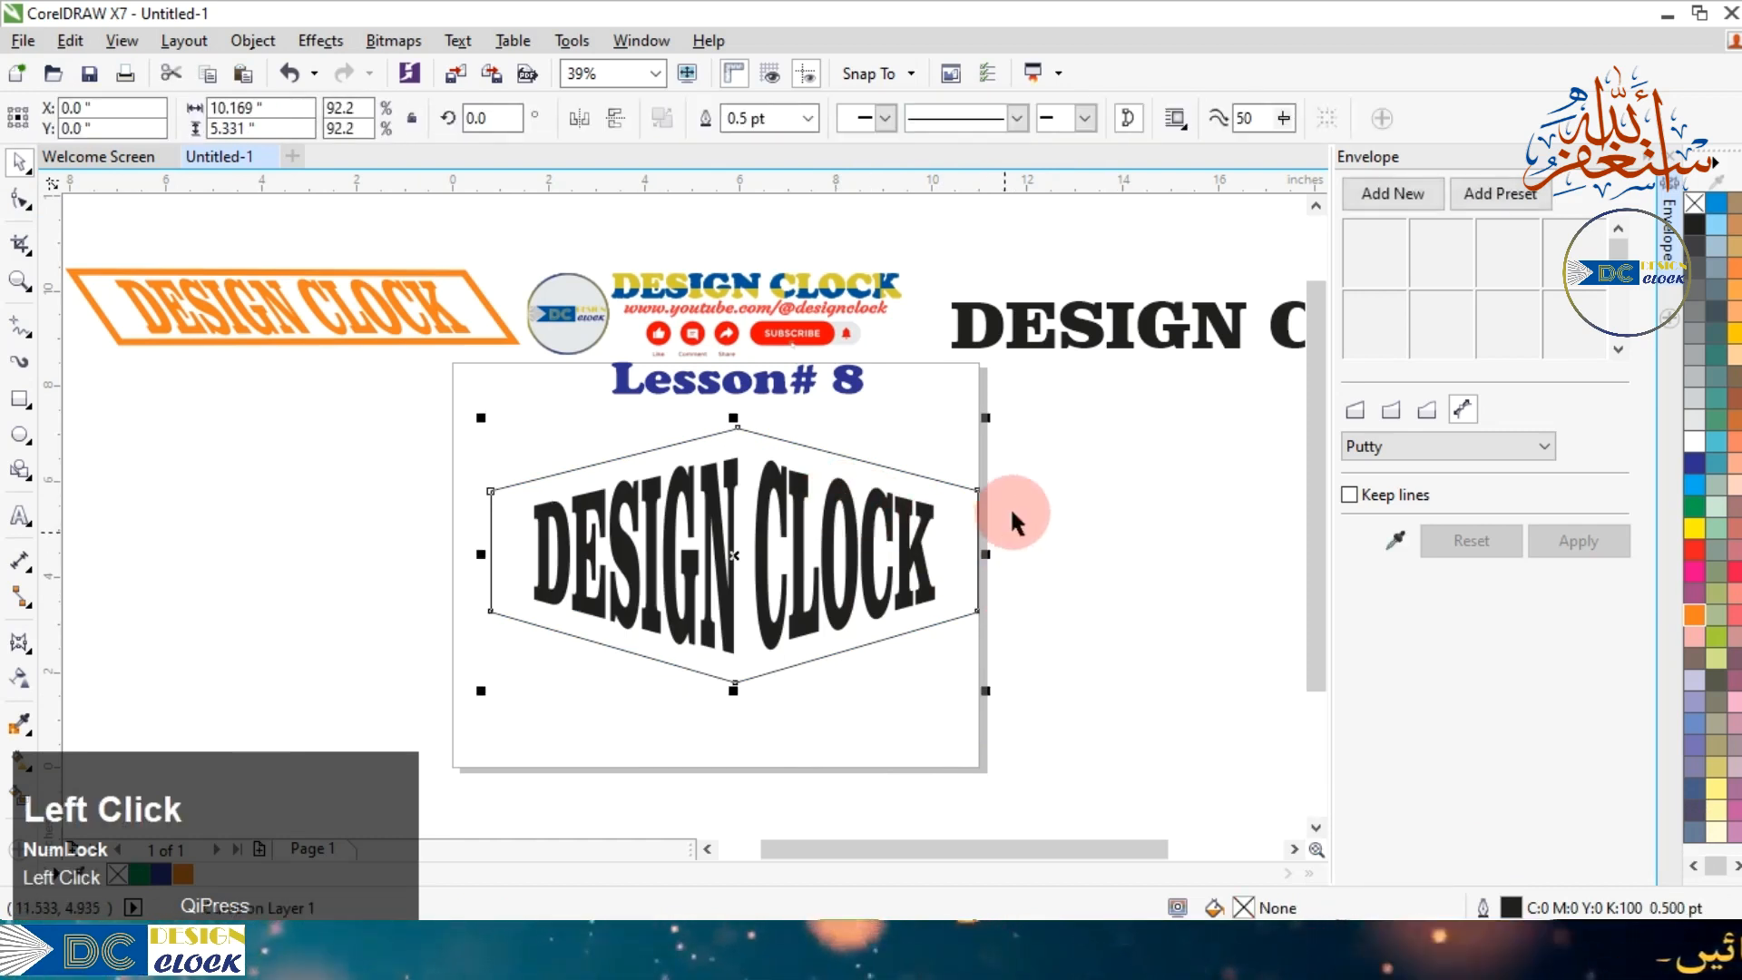
{"action": "left_click", "coordinate": [821, 120]}
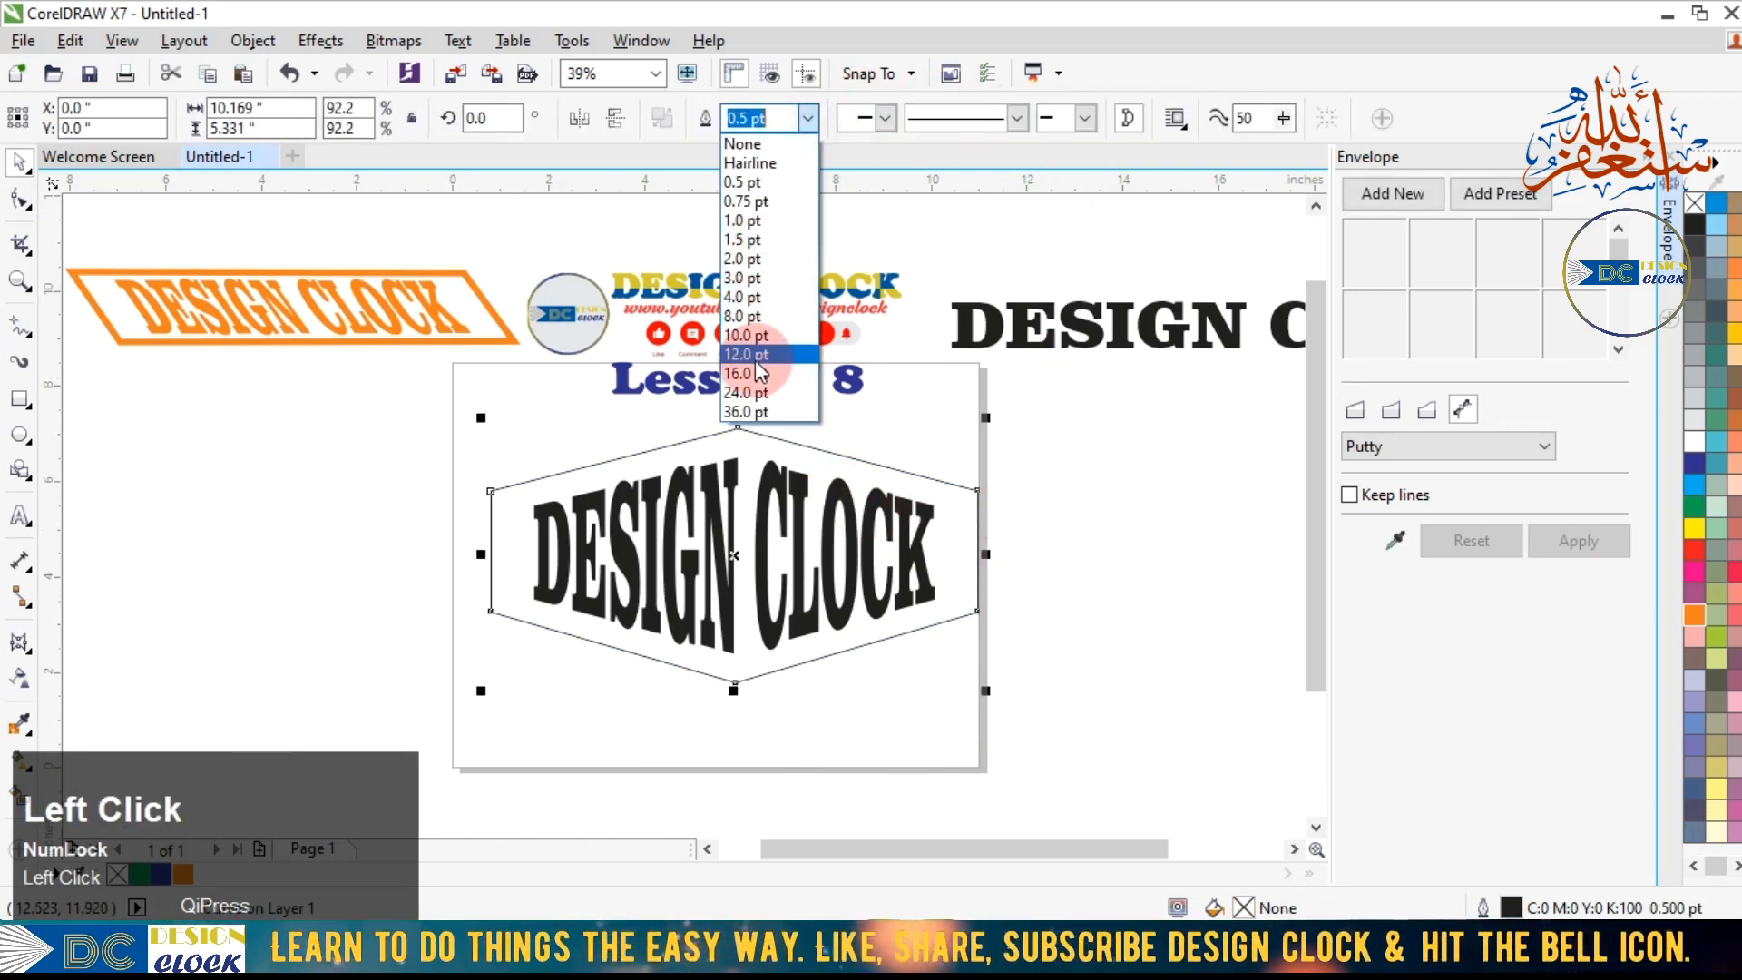
{"action": "left_click", "coordinate": [755, 361]}
{"action": "left_click", "coordinate": [1085, 706]}
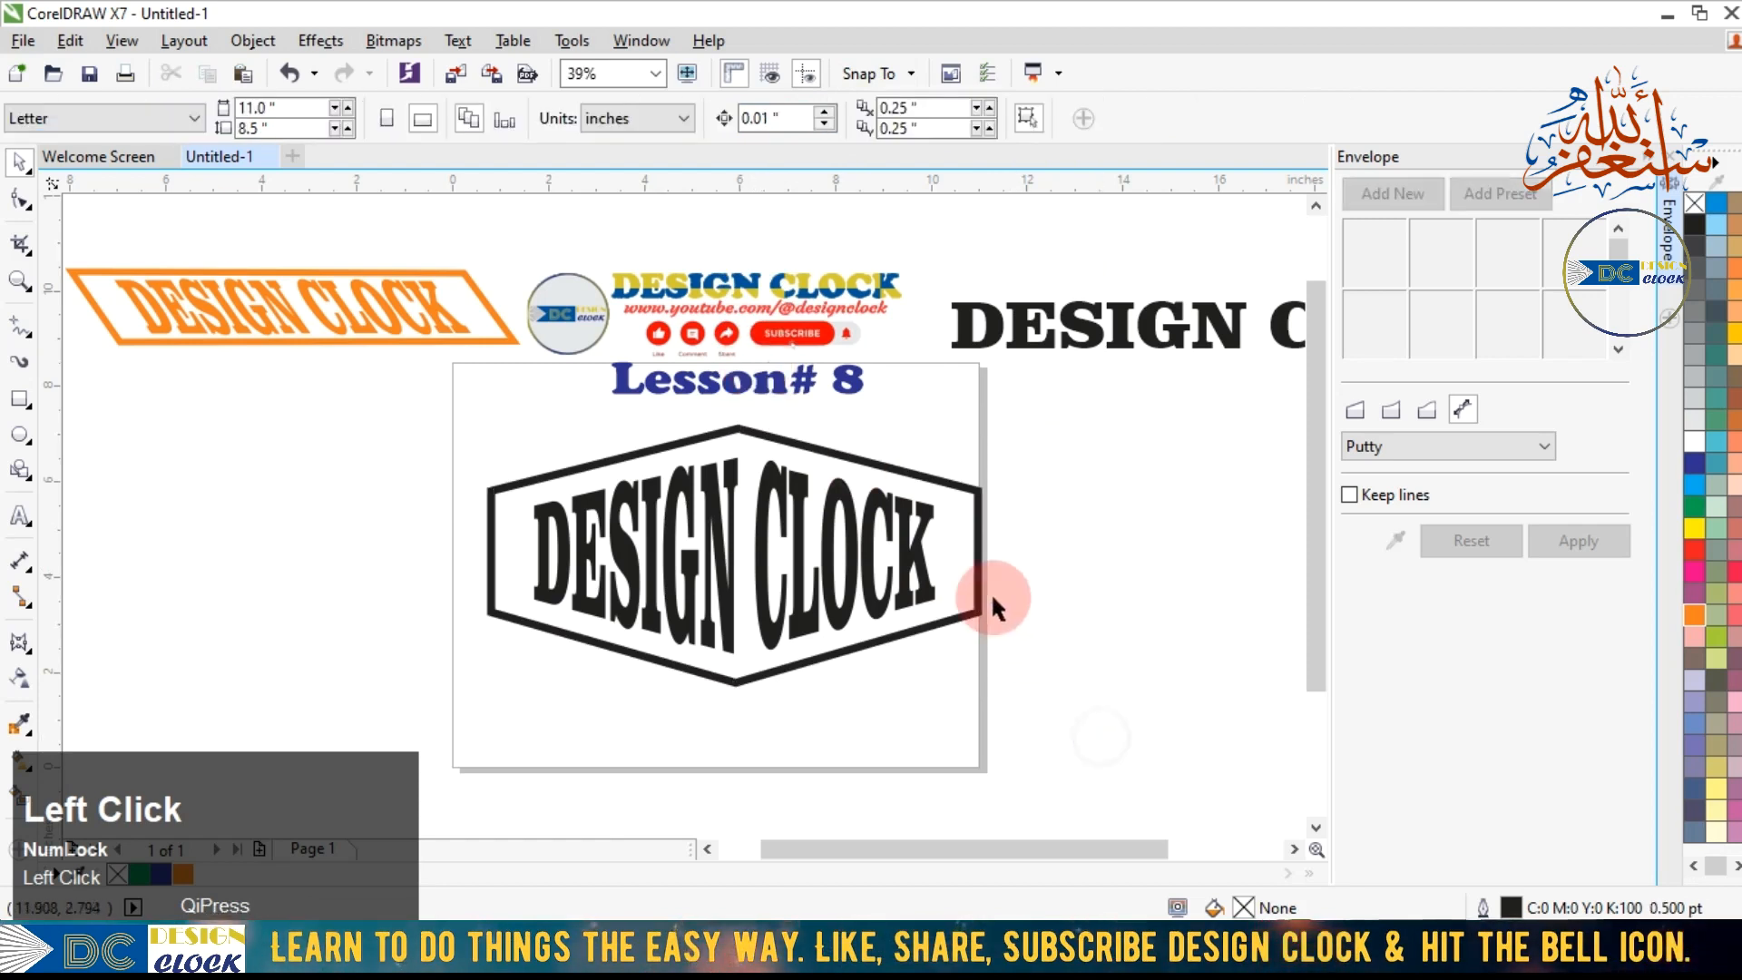
Create a smaller concentric copy of the hexagon inside it, about 9.09 by 4.76 inches.
{"action": "left_click", "coordinate": [979, 592]}
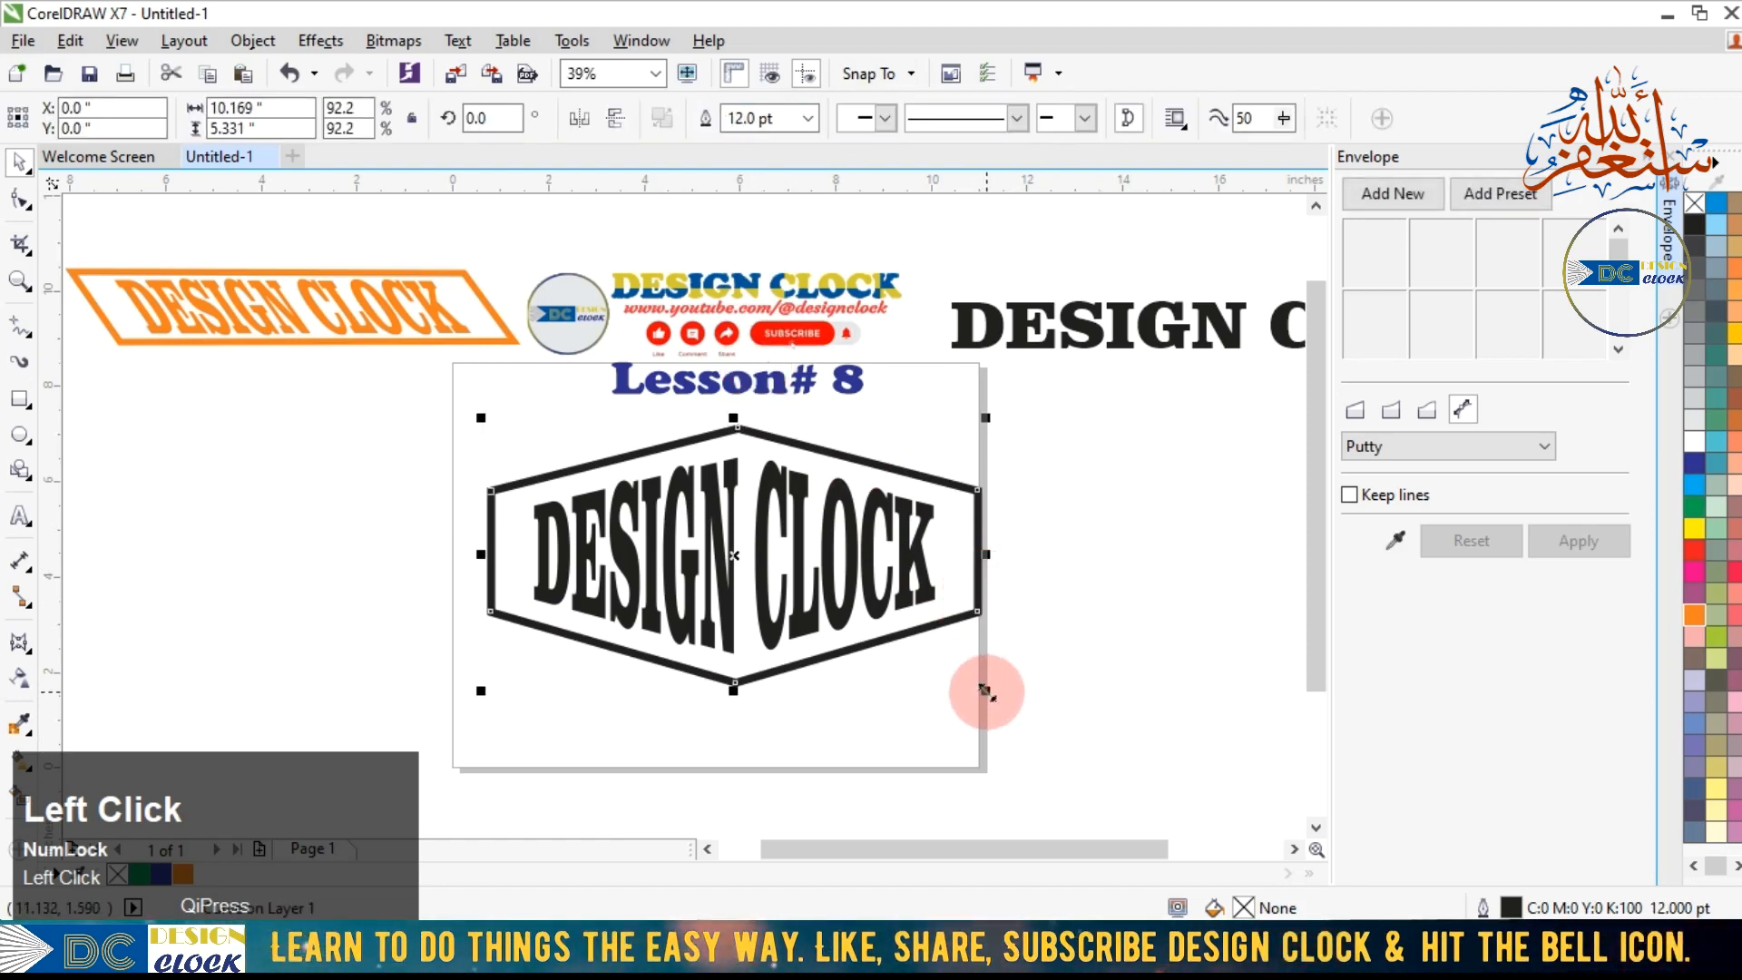
{"action": "left_click_drag", "start_coordinate": [988, 691], "coordinate": [972, 673], "text": "shift"}
{"action": "right_click", "coordinate": [972, 672]}
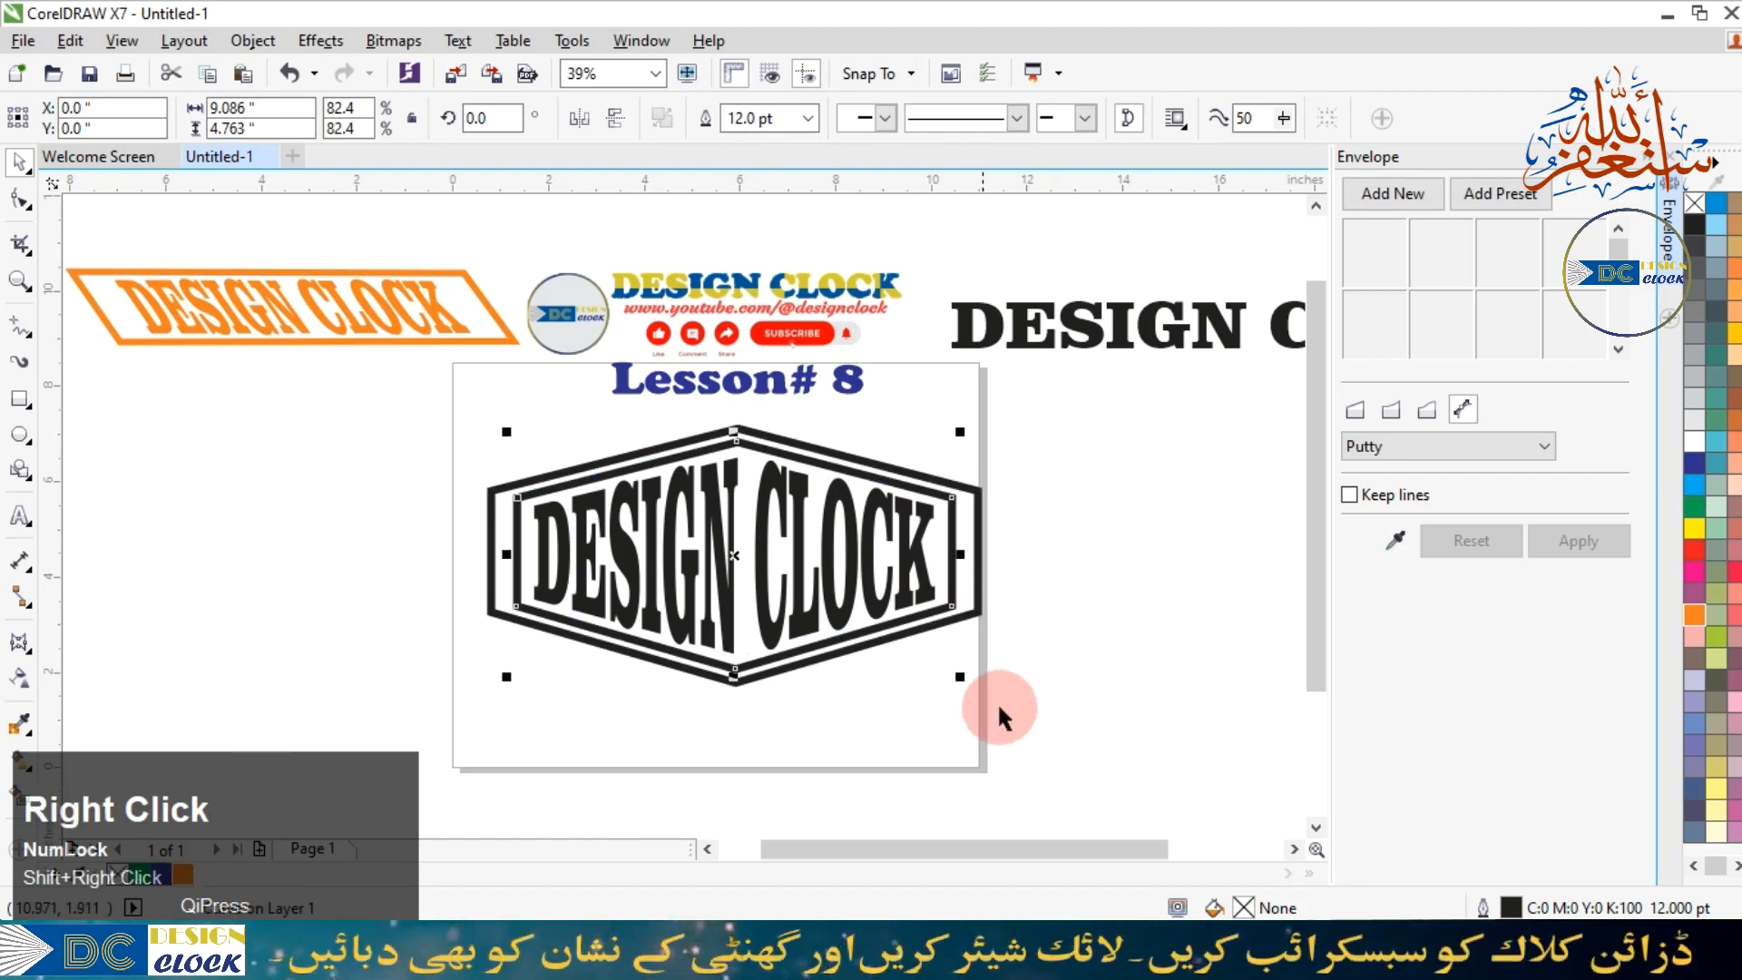
{"action": "left_click", "coordinate": [1005, 706]}
Group both hexagons with the text, try filling the group with Avocado Green, and undo the fill.
{"action": "left_click_drag", "start_coordinate": [1083, 713], "coordinate": [388, 411]}
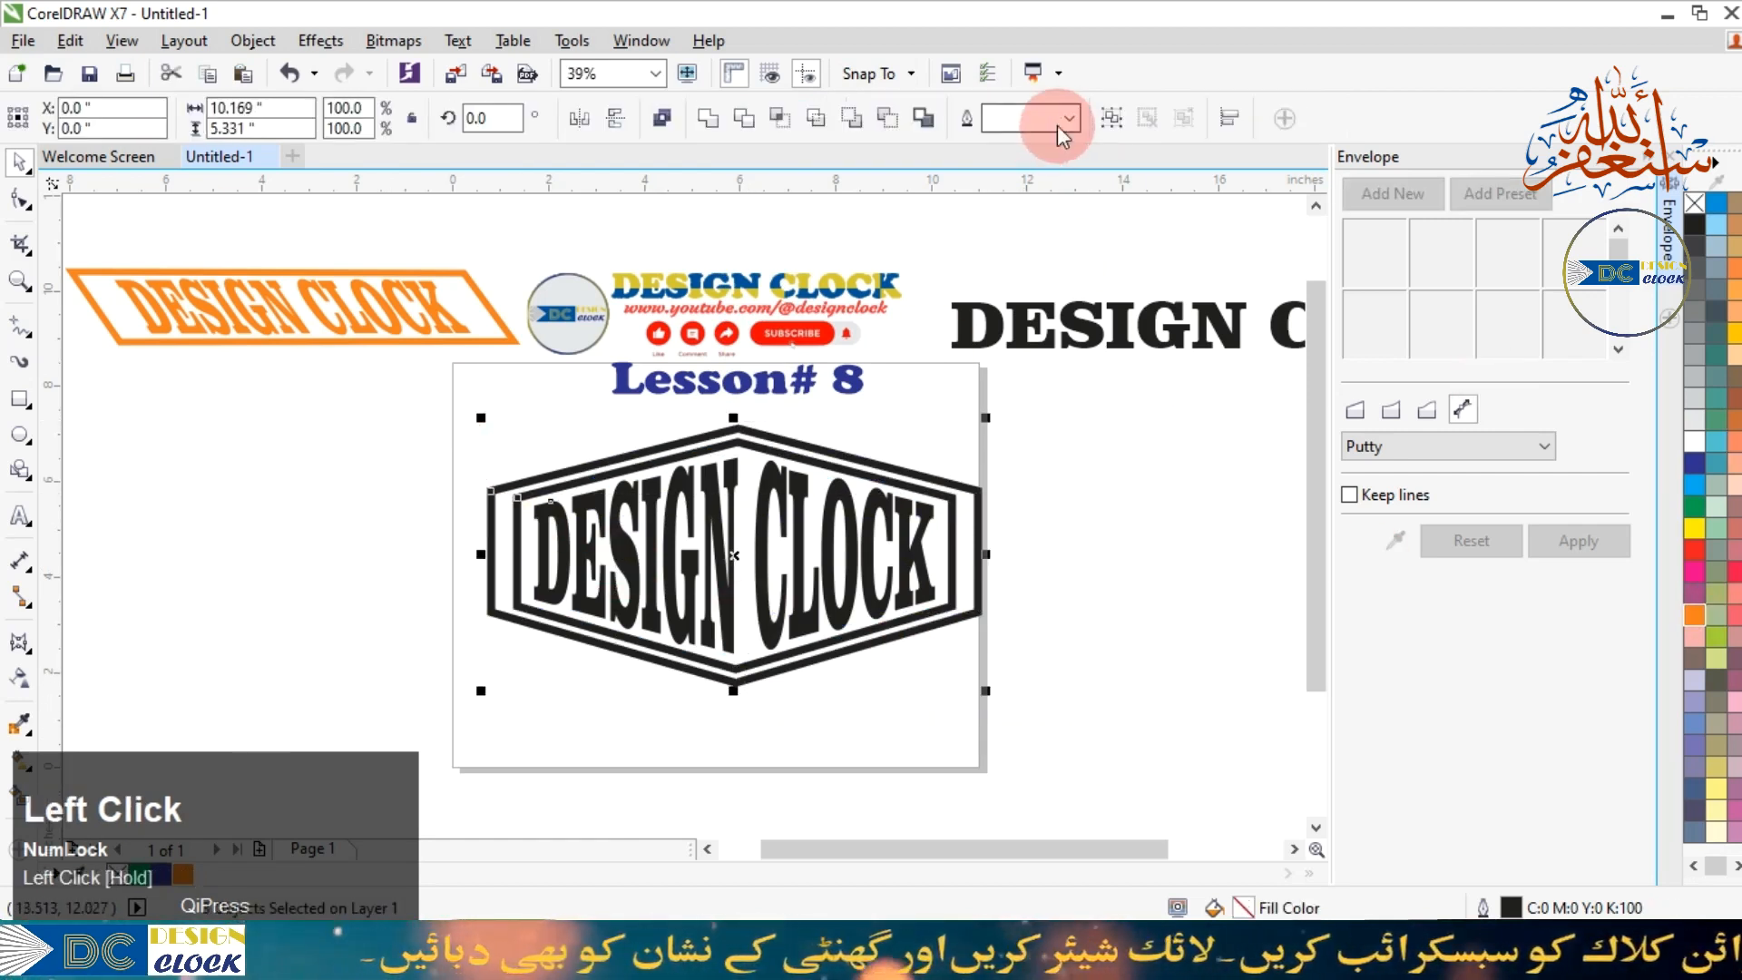
{"action": "left_click", "coordinate": [1151, 549]}
{"action": "left_click", "coordinate": [921, 551]}
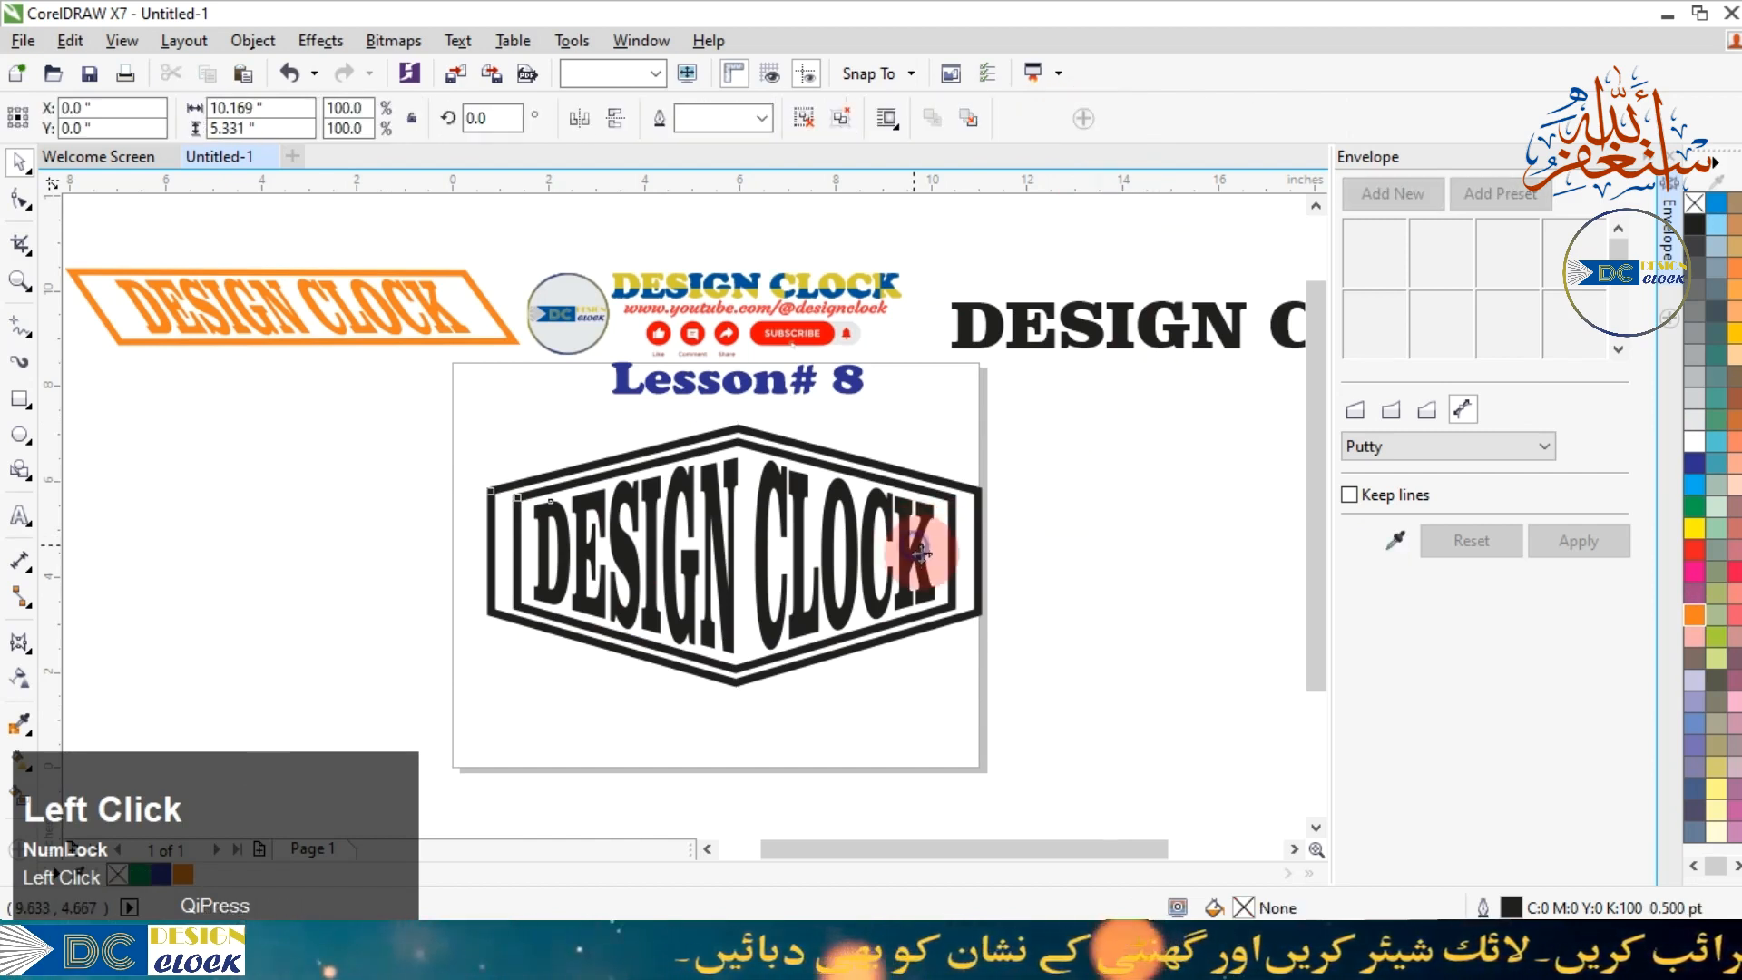
{"action": "left_click", "coordinate": [1716, 569]}
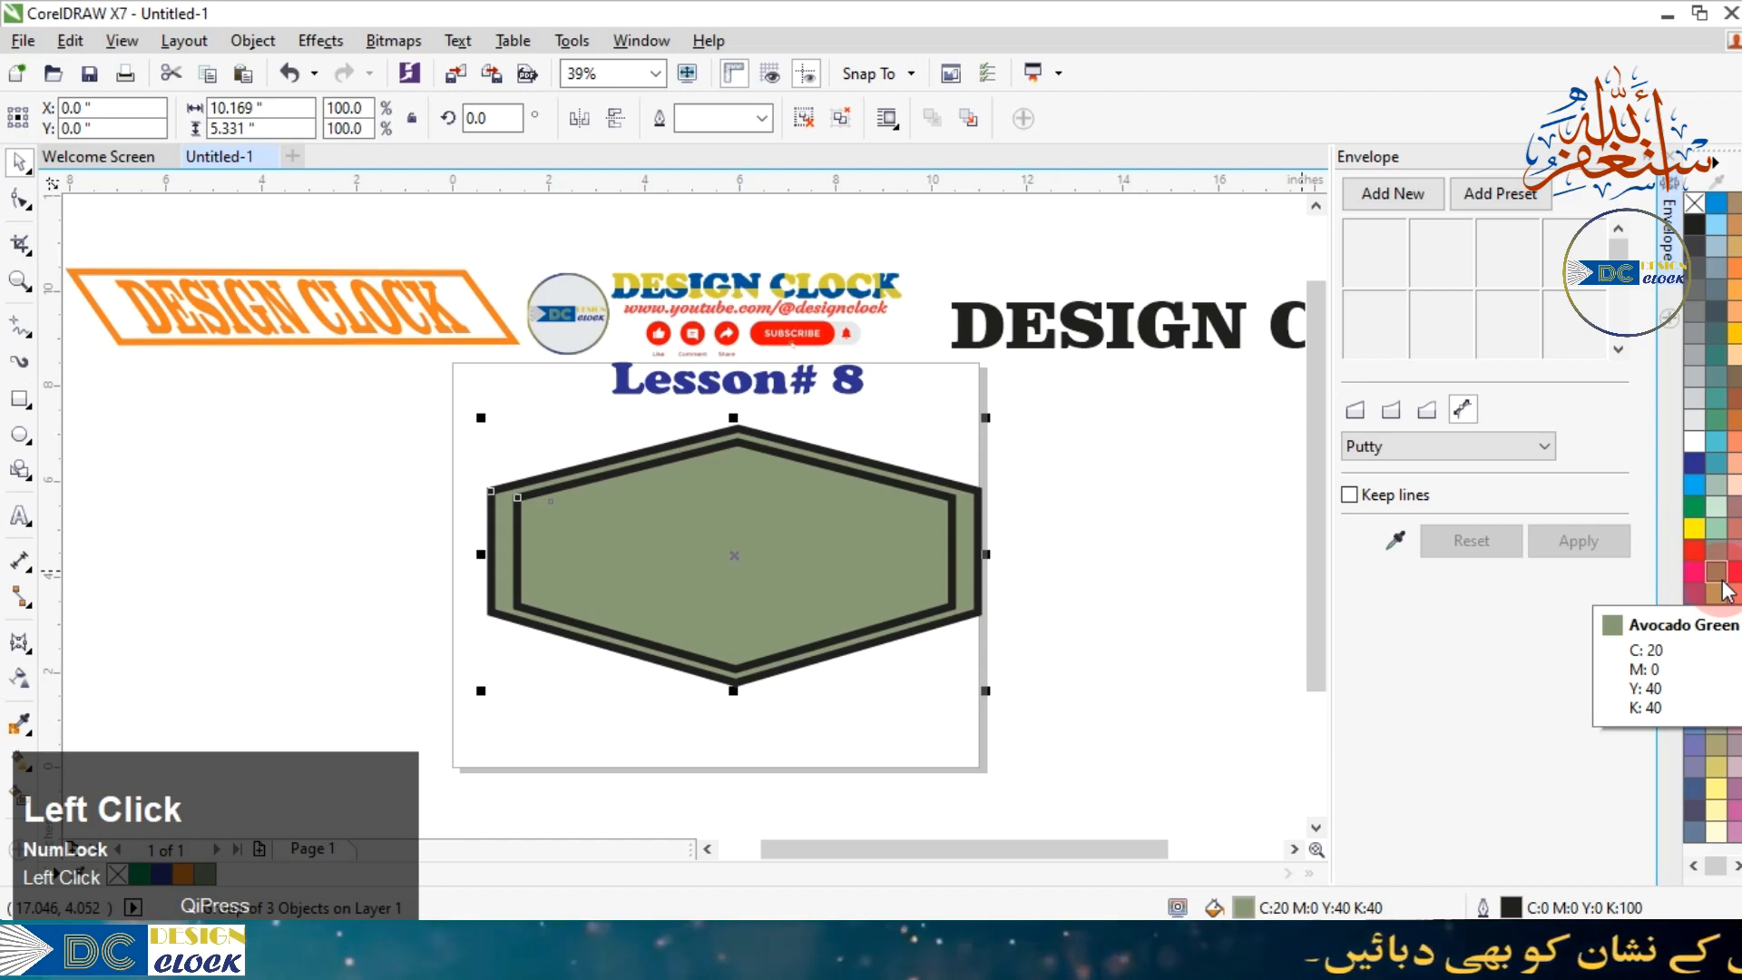
{"action": "key", "text": "ctrl+z"}
Ungroup the two hexagons and the text.
{"action": "left_click", "coordinate": [852, 526]}
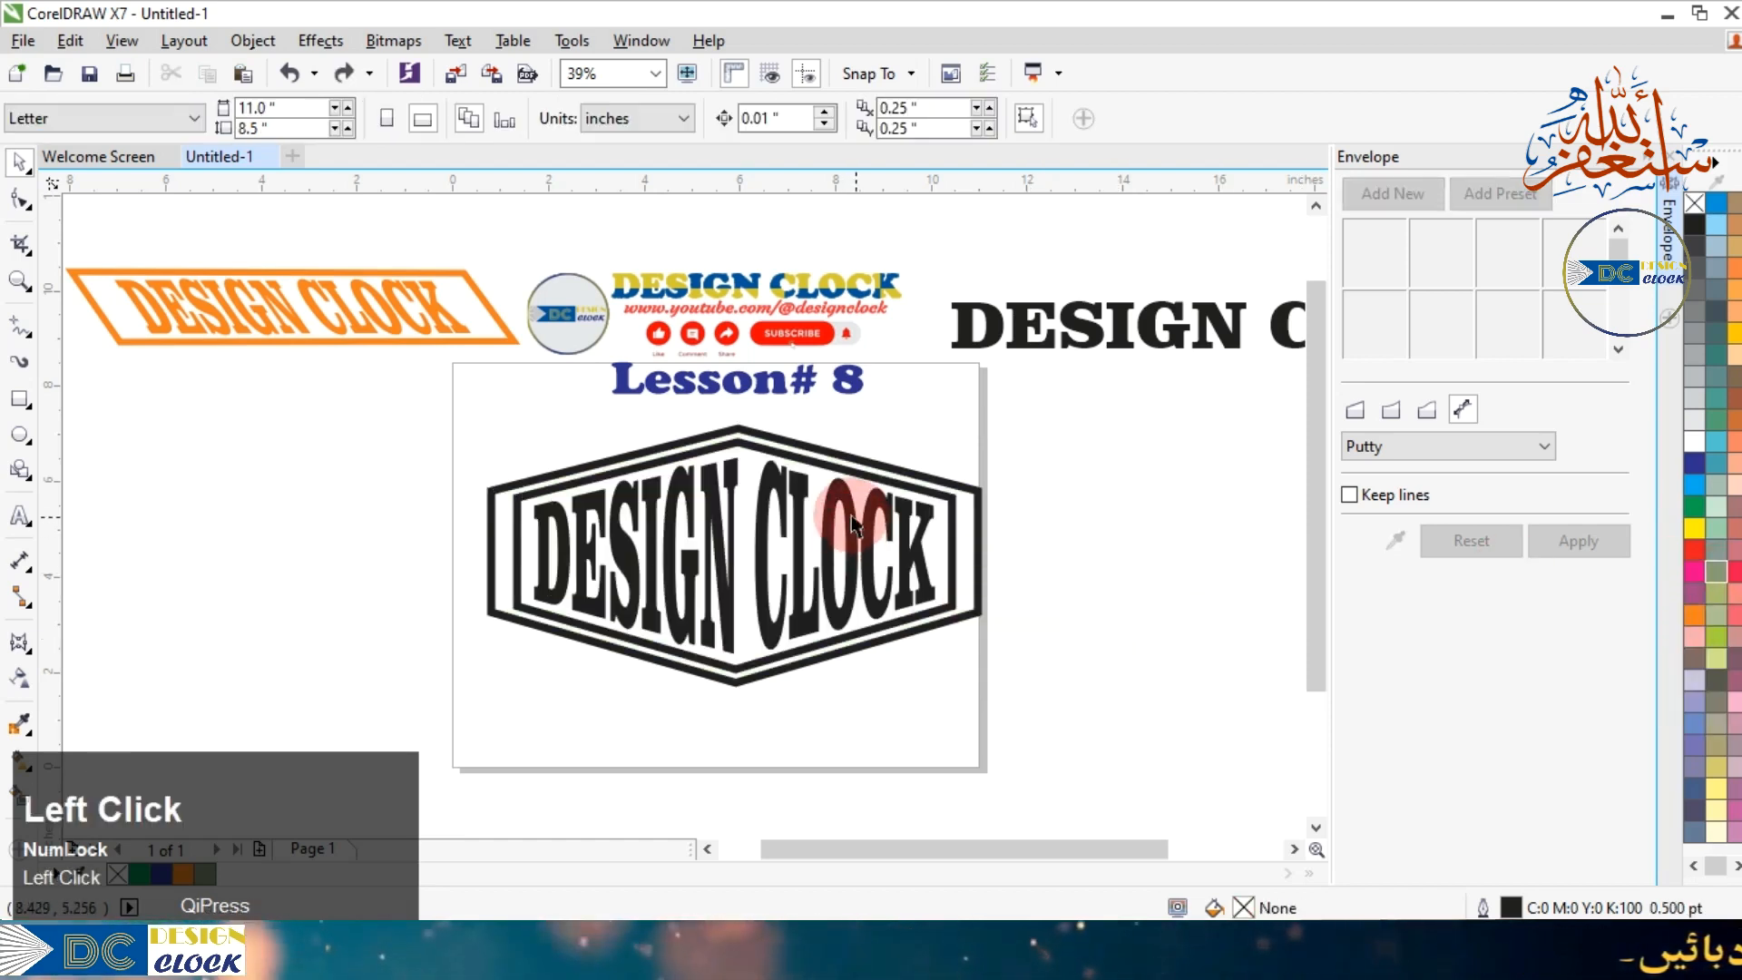
{"action": "left_click", "coordinate": [852, 527]}
{"action": "left_click", "coordinate": [809, 118]}
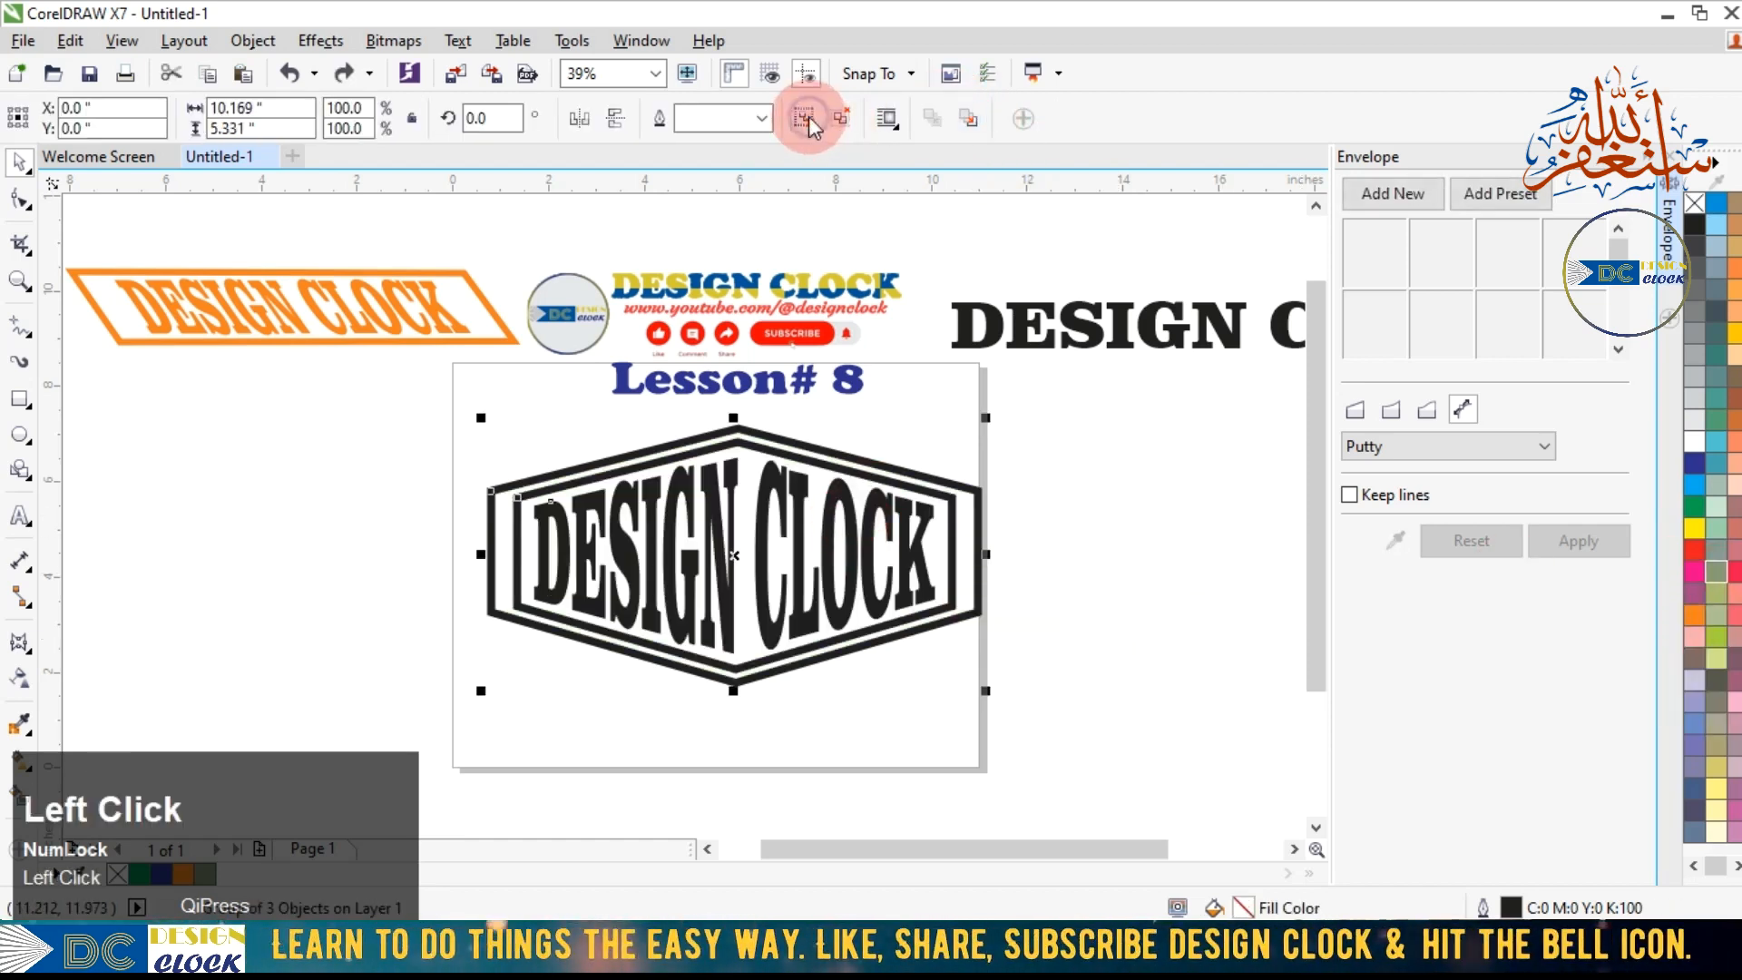
{"action": "left_click", "coordinate": [921, 504]}
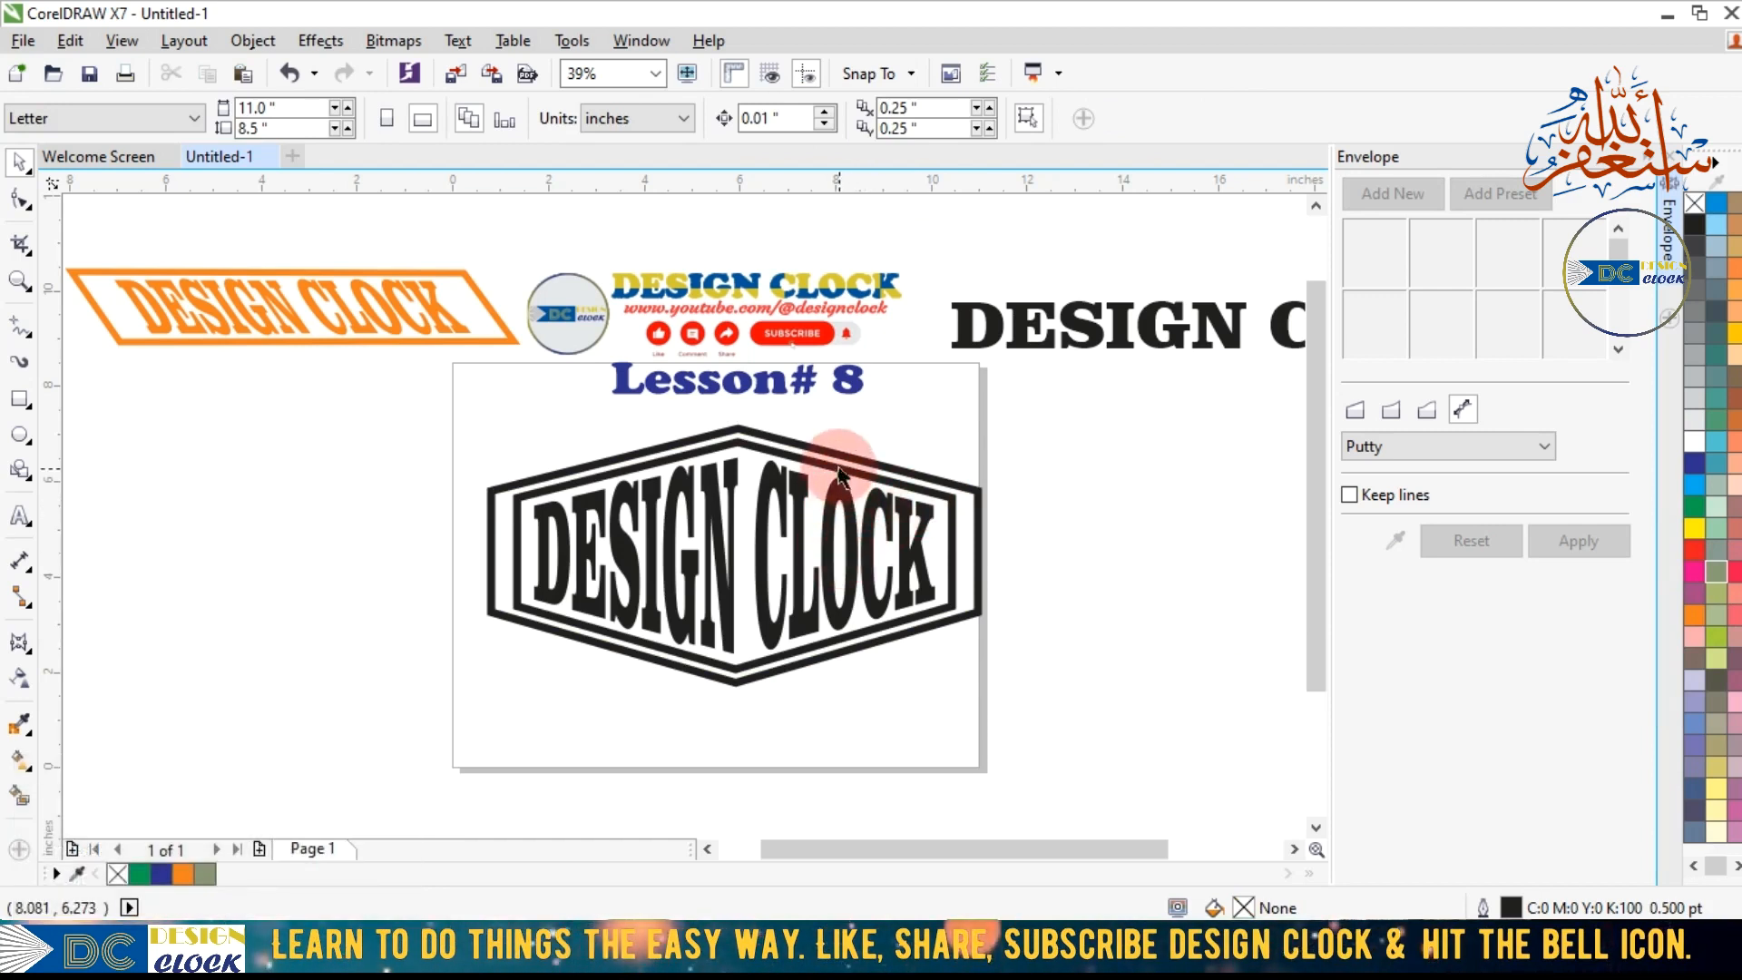
Colour the outer hexagon's outline Avocado Green.
{"action": "left_click", "coordinate": [909, 477]}
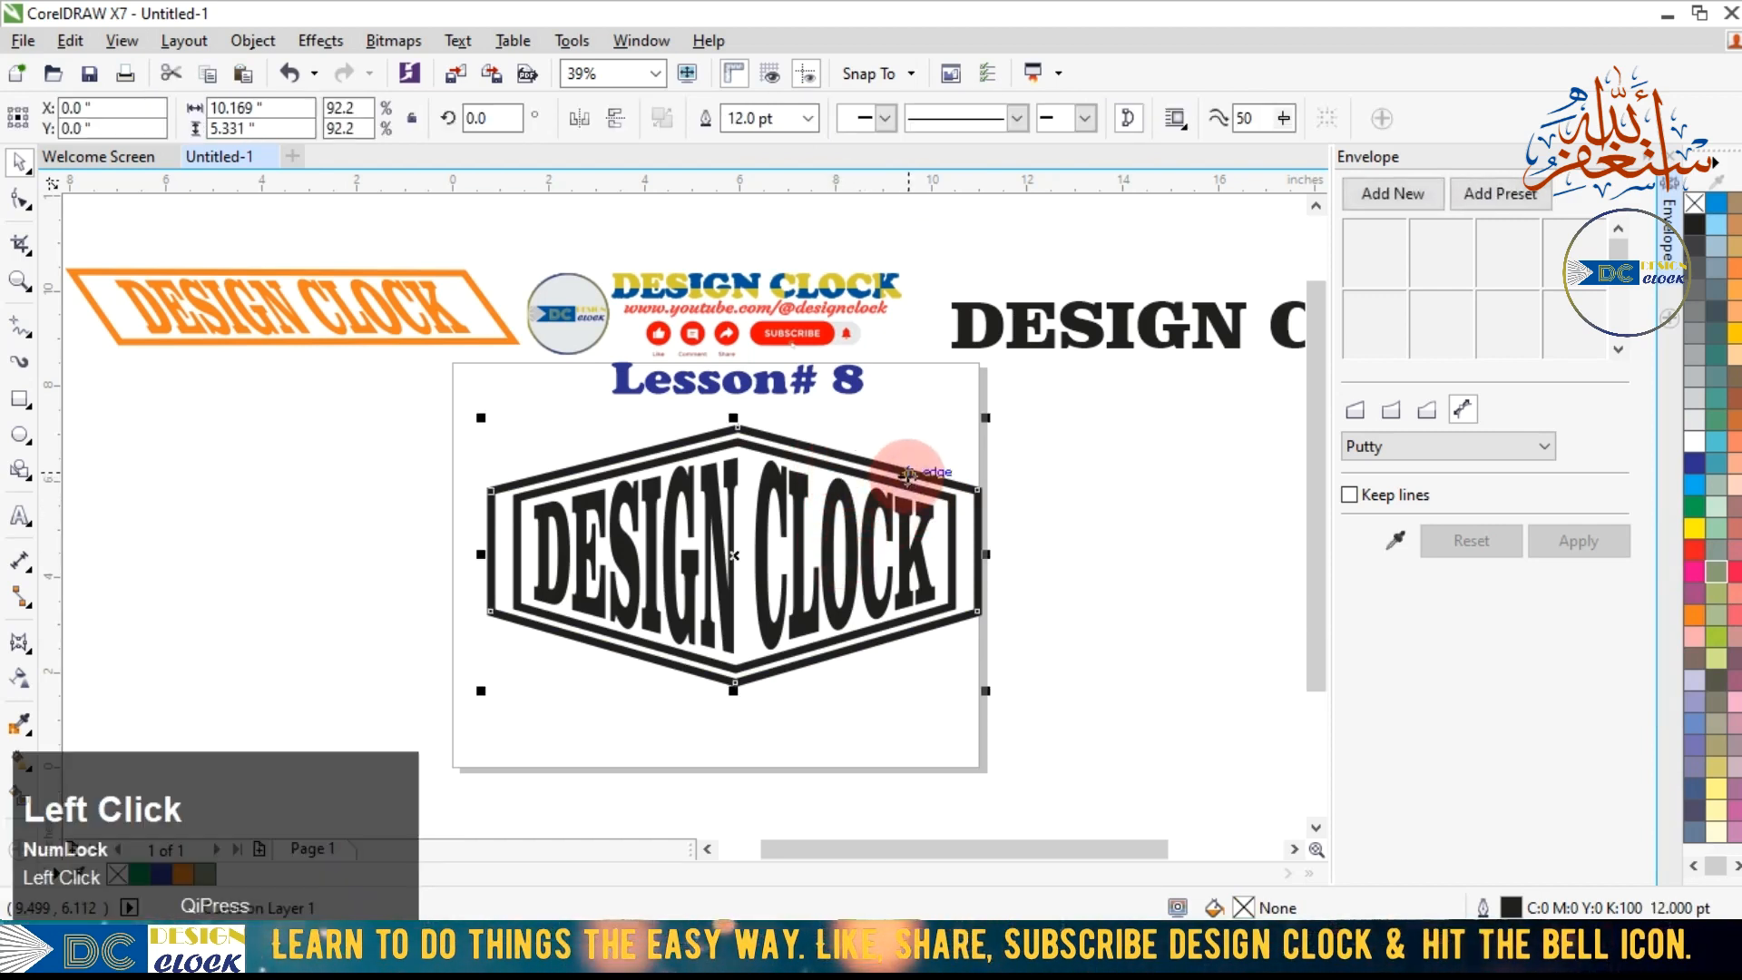
{"action": "left_click", "coordinate": [1115, 563]}
{"action": "left_click", "coordinate": [978, 623]}
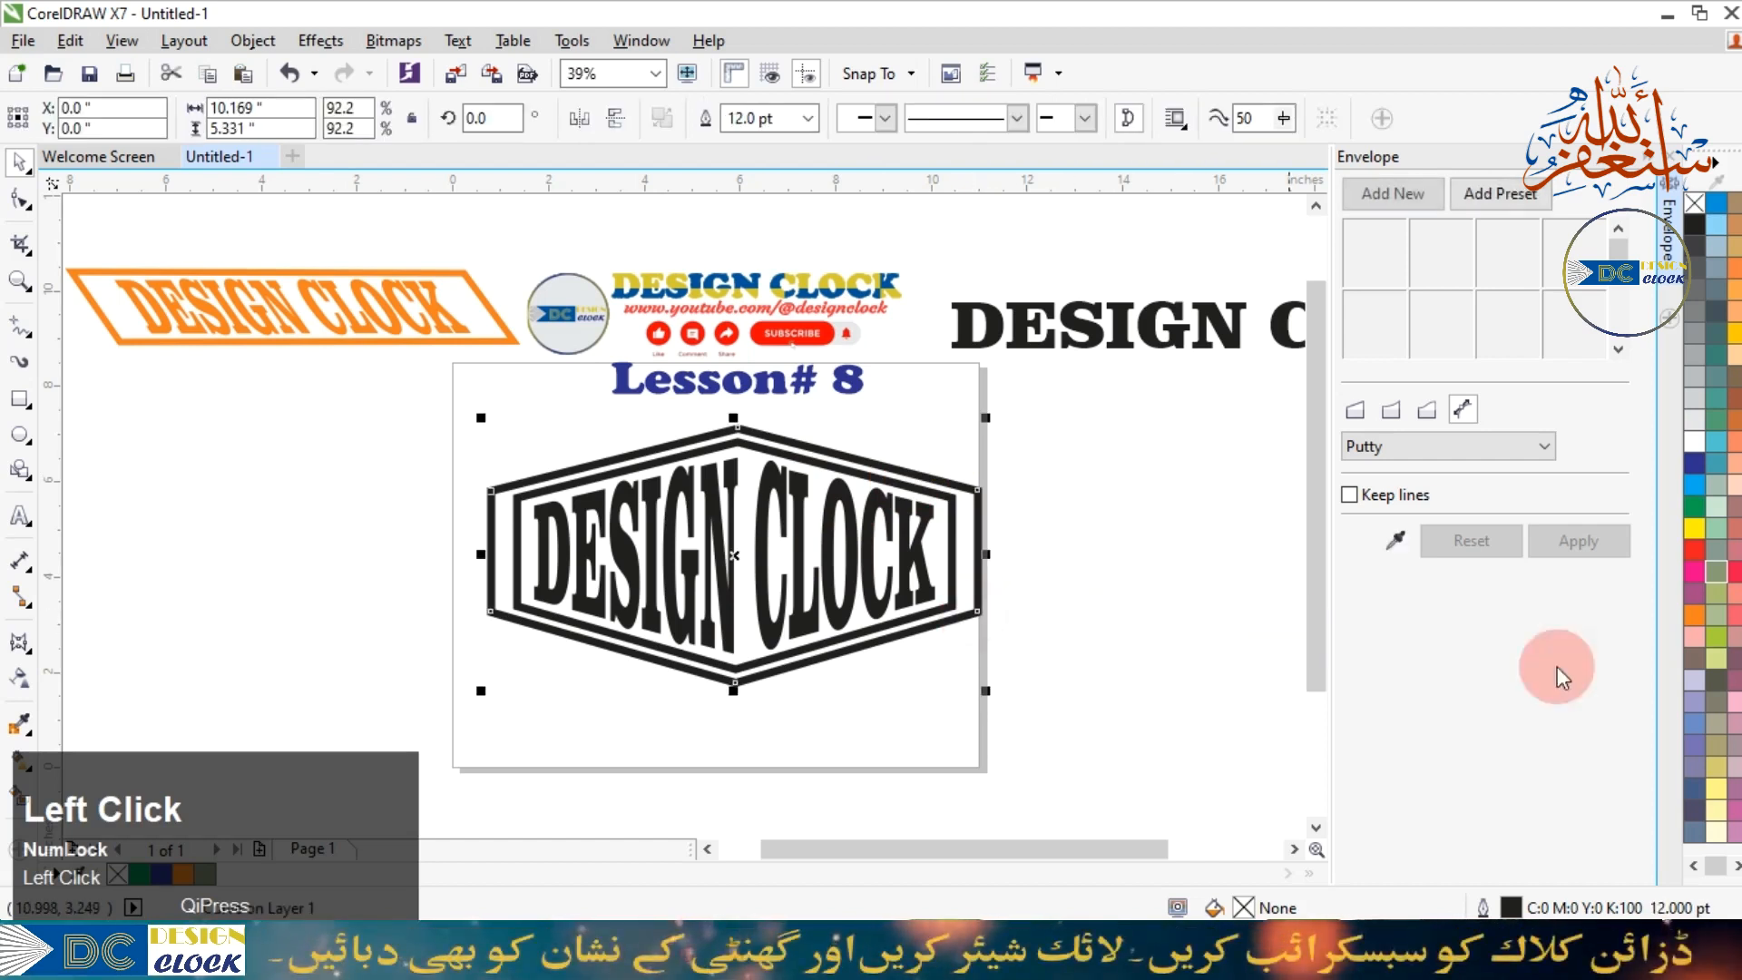
{"action": "right_click", "coordinate": [1688, 586]}
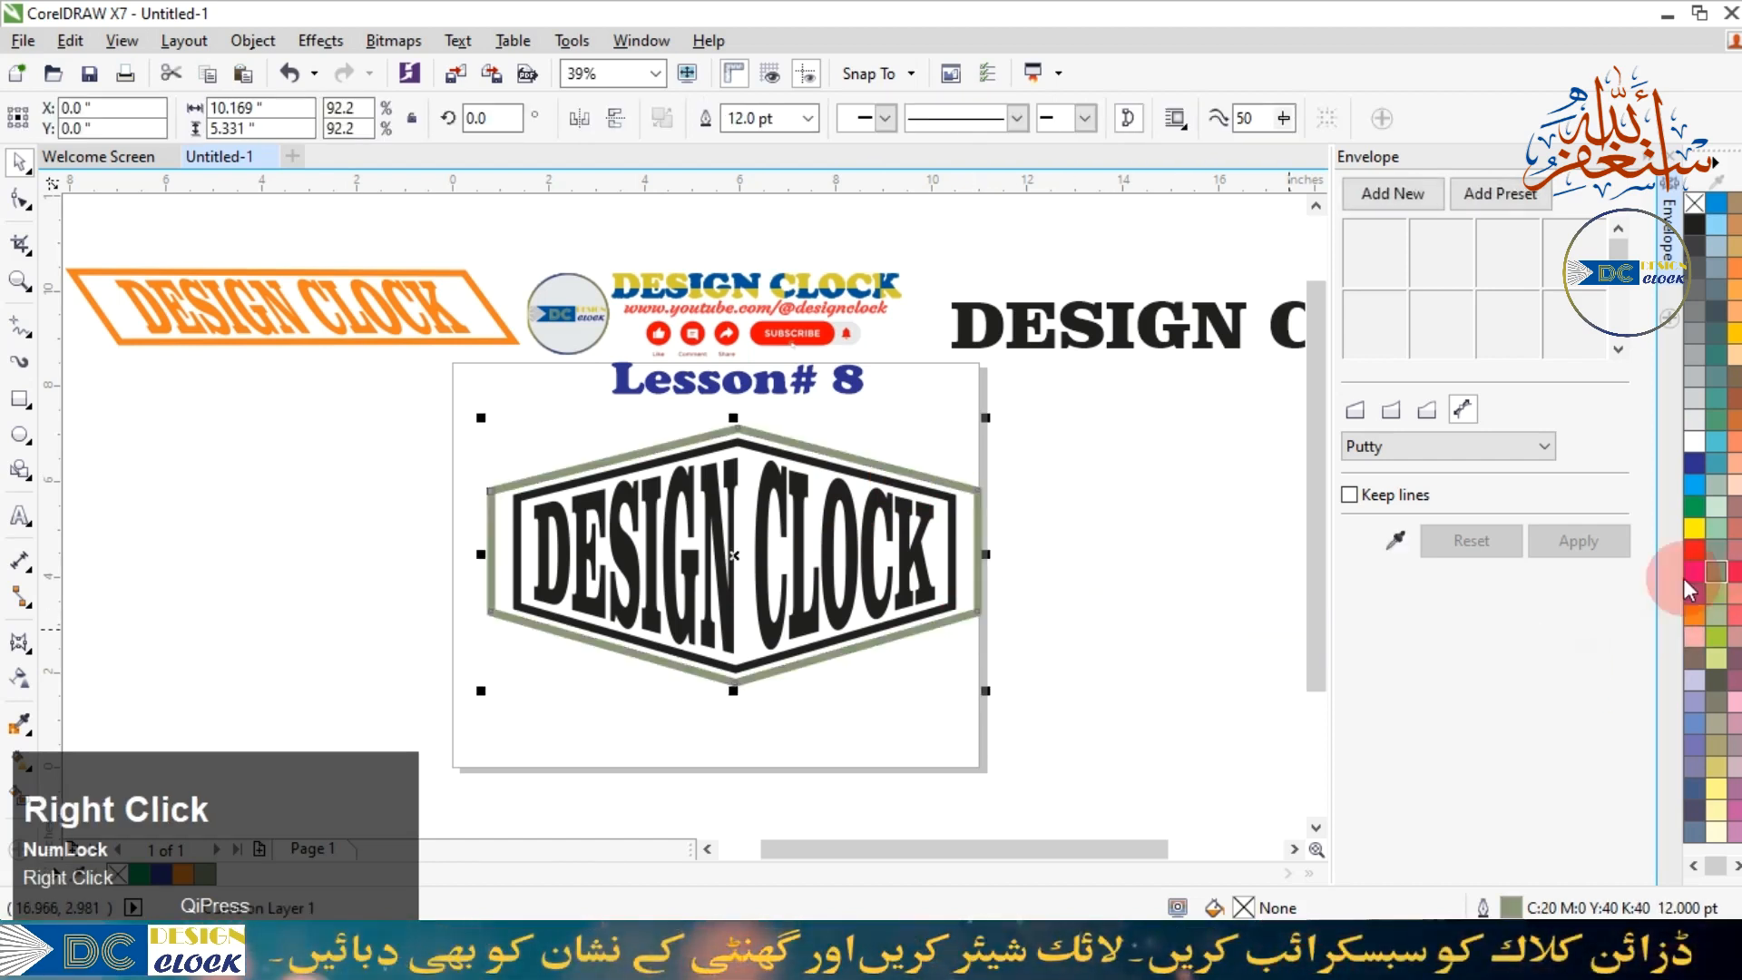
{"action": "left_click", "coordinate": [1071, 658]}
Colour the inner hexagon's outline the same Avocado Green.
{"action": "left_click", "coordinate": [947, 565]}
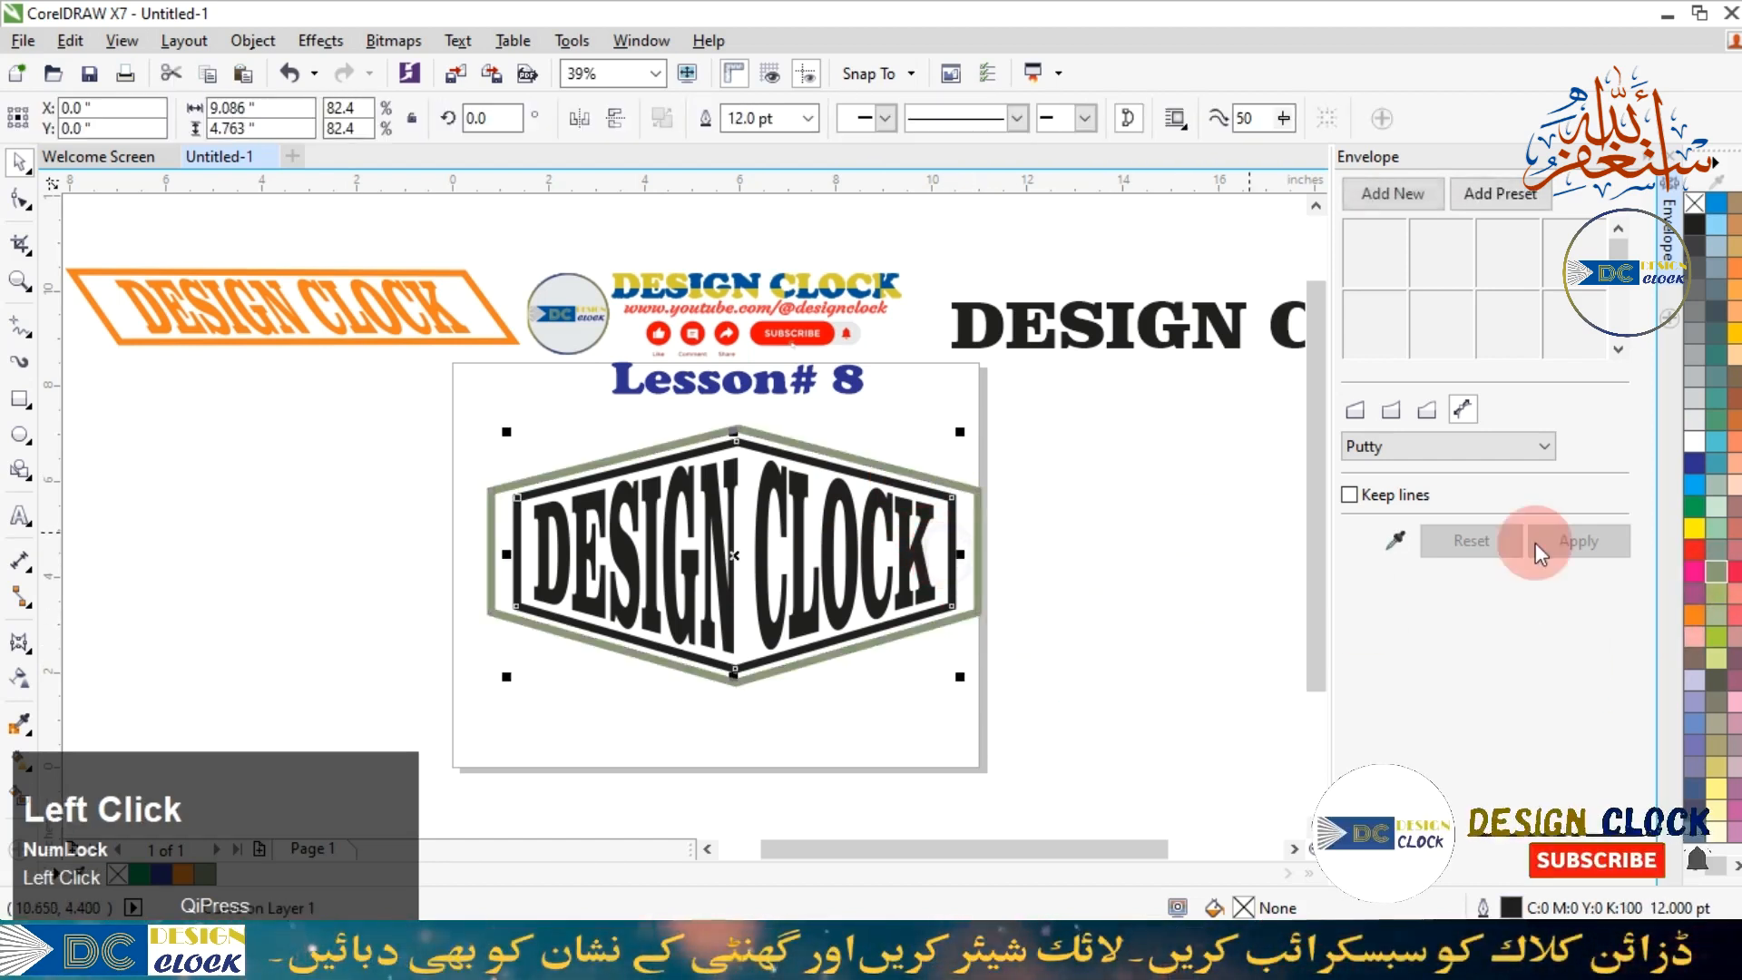
{"action": "right_click", "coordinate": [1717, 569]}
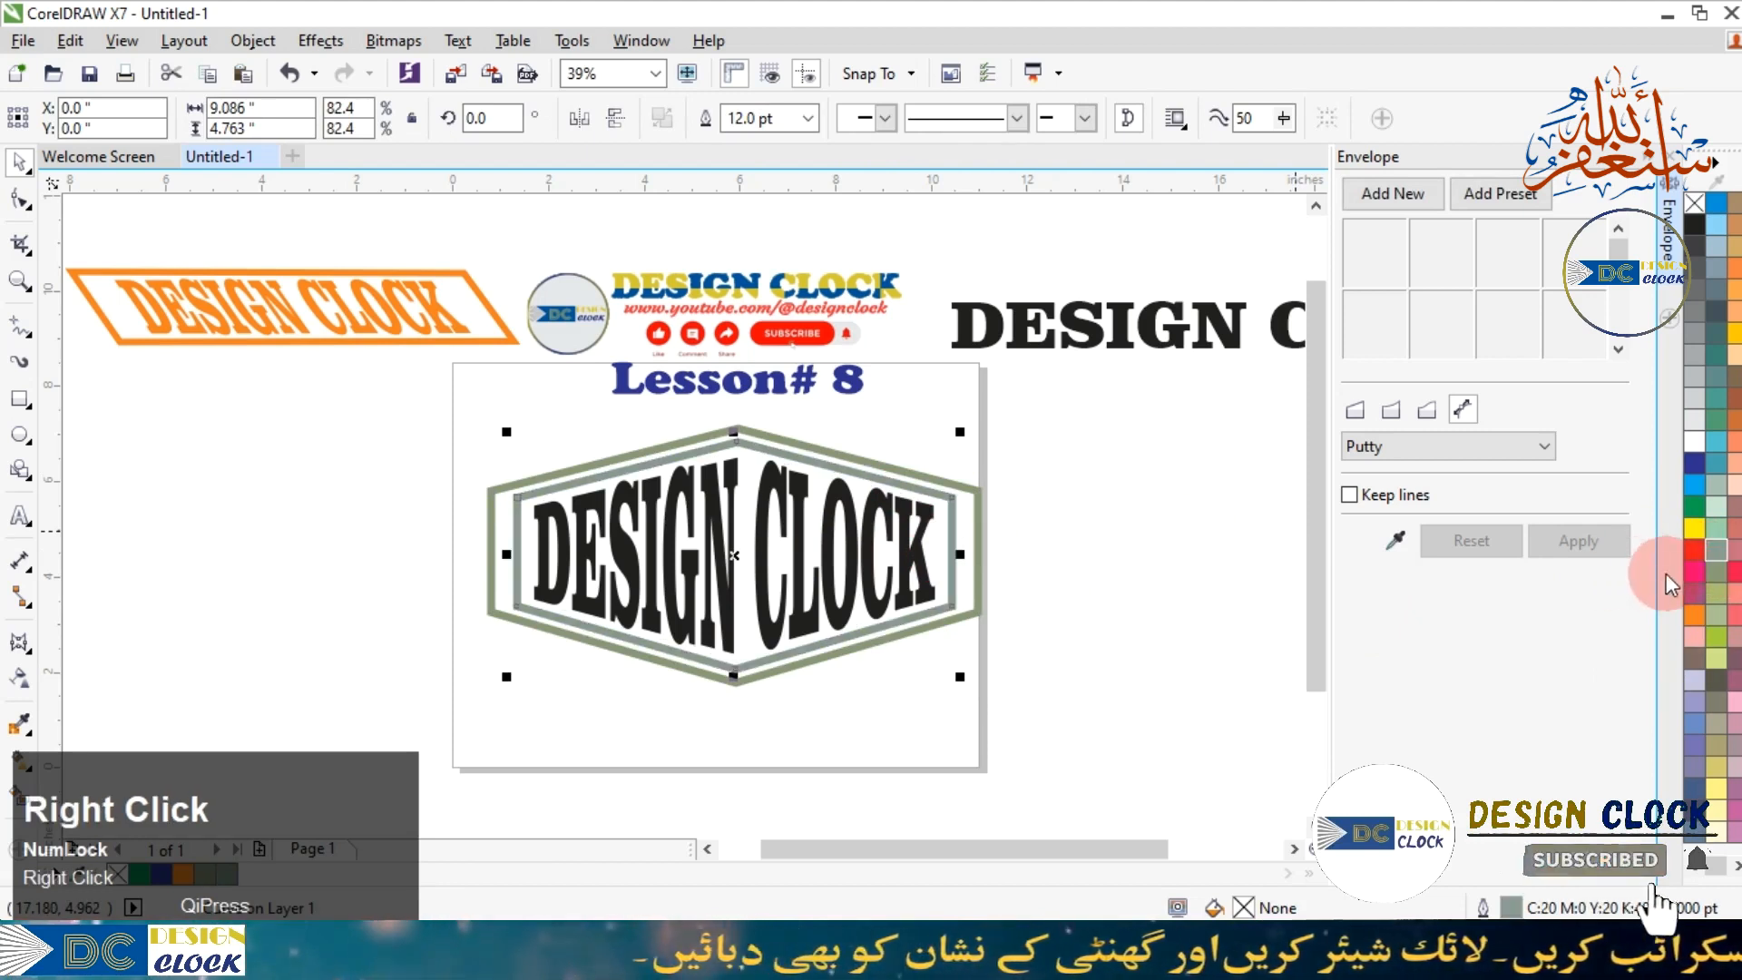
{"action": "right_click", "coordinate": [1715, 591]}
{"action": "left_click", "coordinate": [1048, 626]}
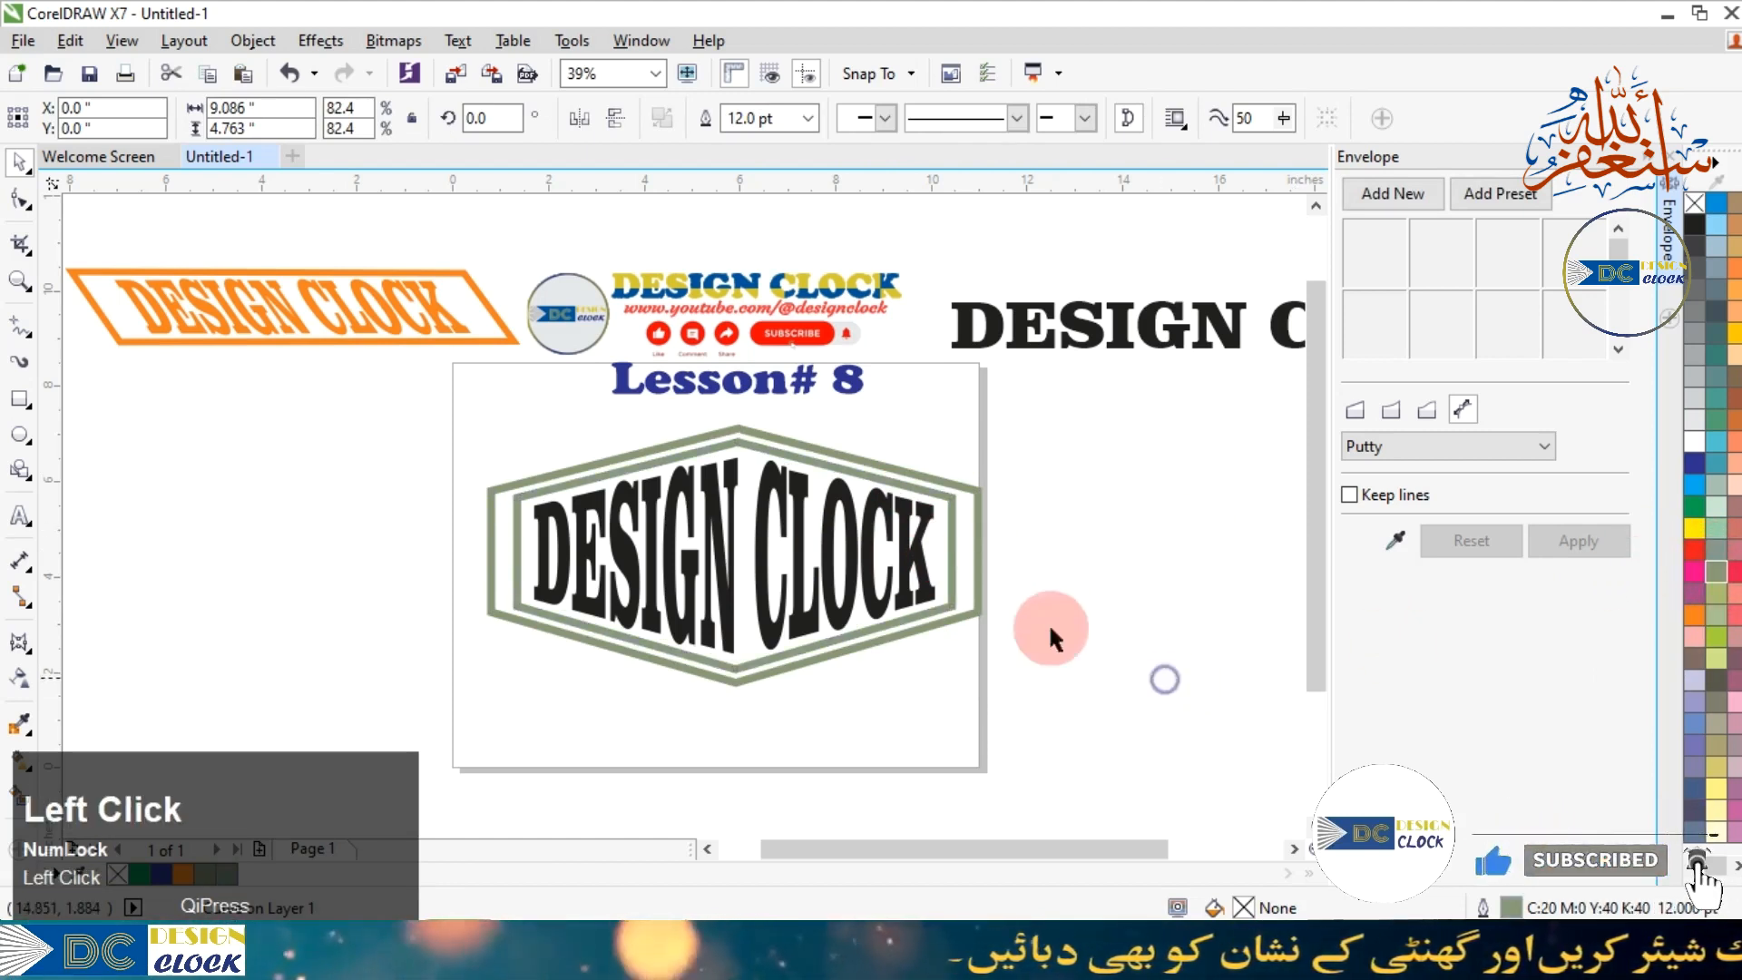
Try filling the inner hexagon with Avocado Green and undo the fill.
{"action": "left_click", "coordinate": [843, 498]}
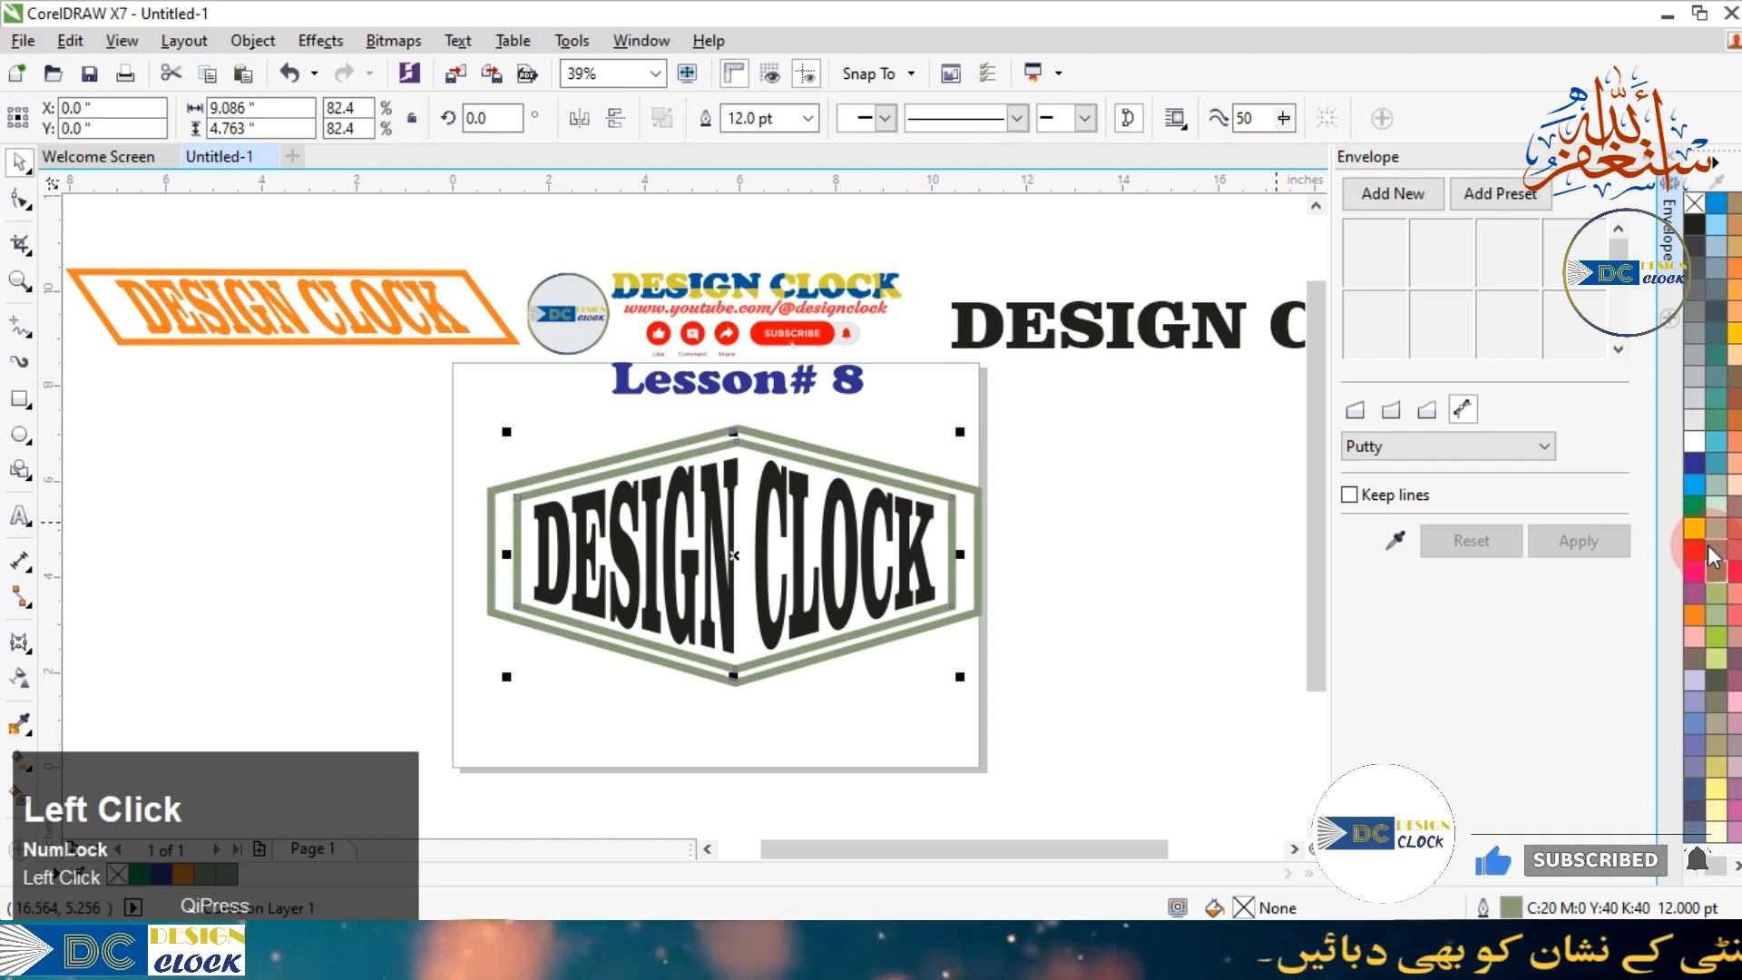
{"action": "left_click", "coordinate": [1715, 574]}
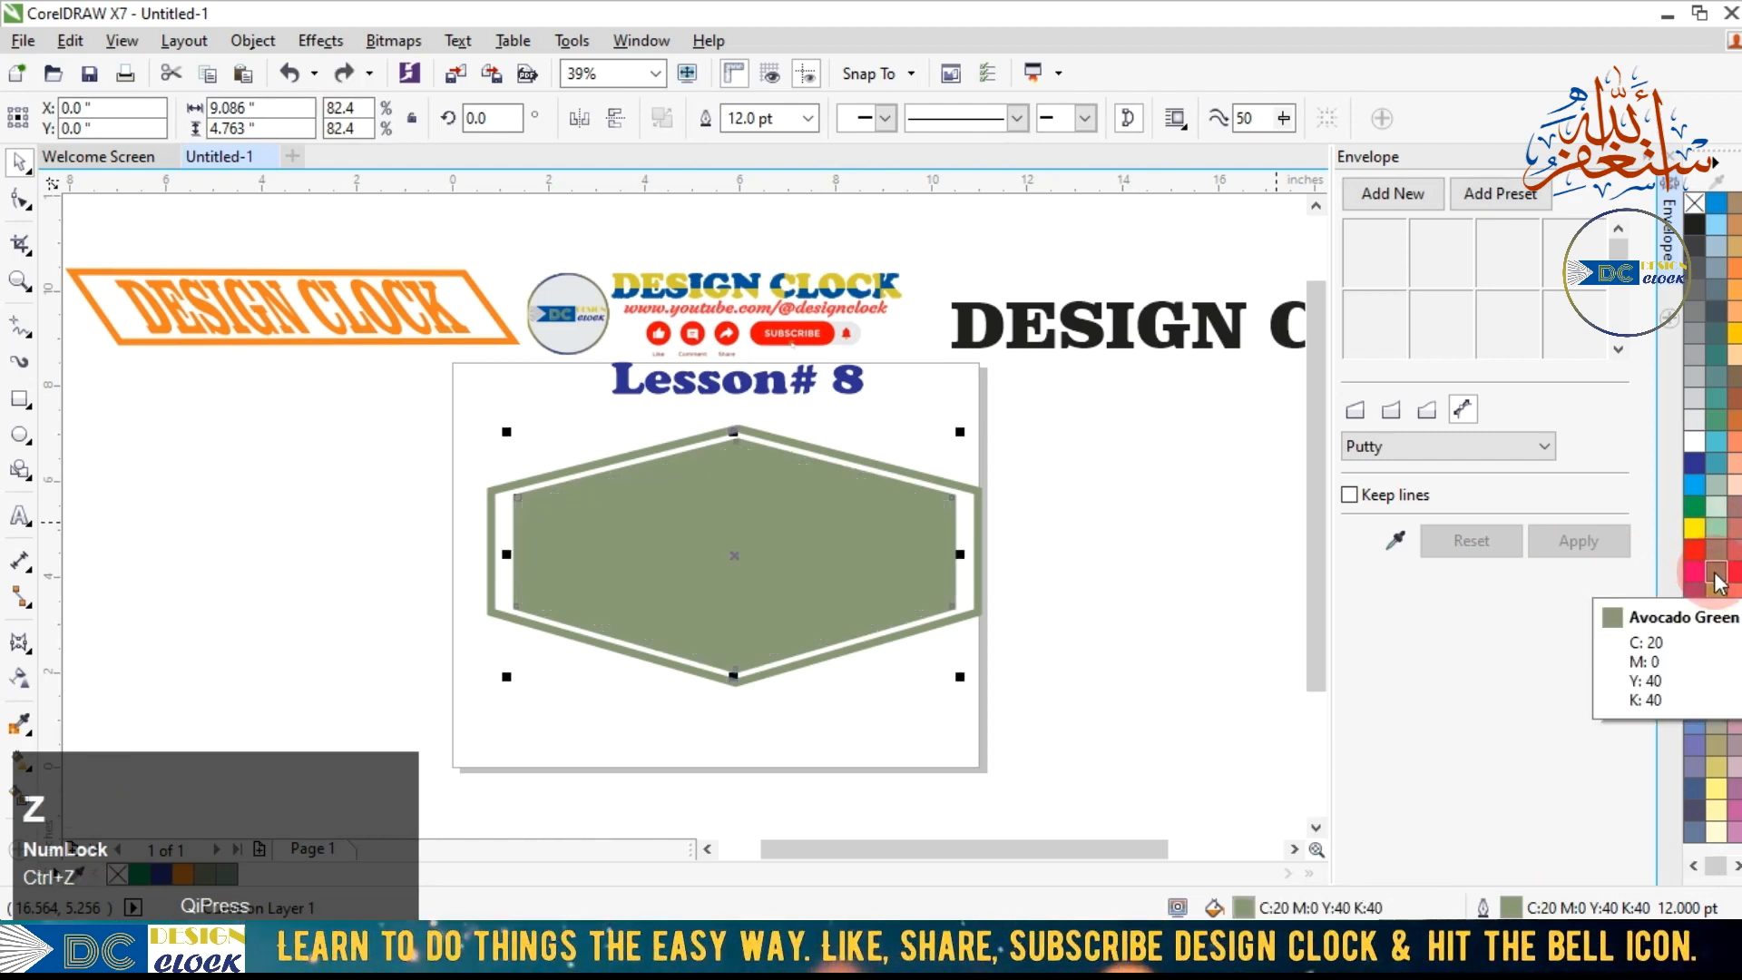
{"action": "key", "text": "ctrl+z"}
{"action": "right_click", "coordinate": [1718, 580]}
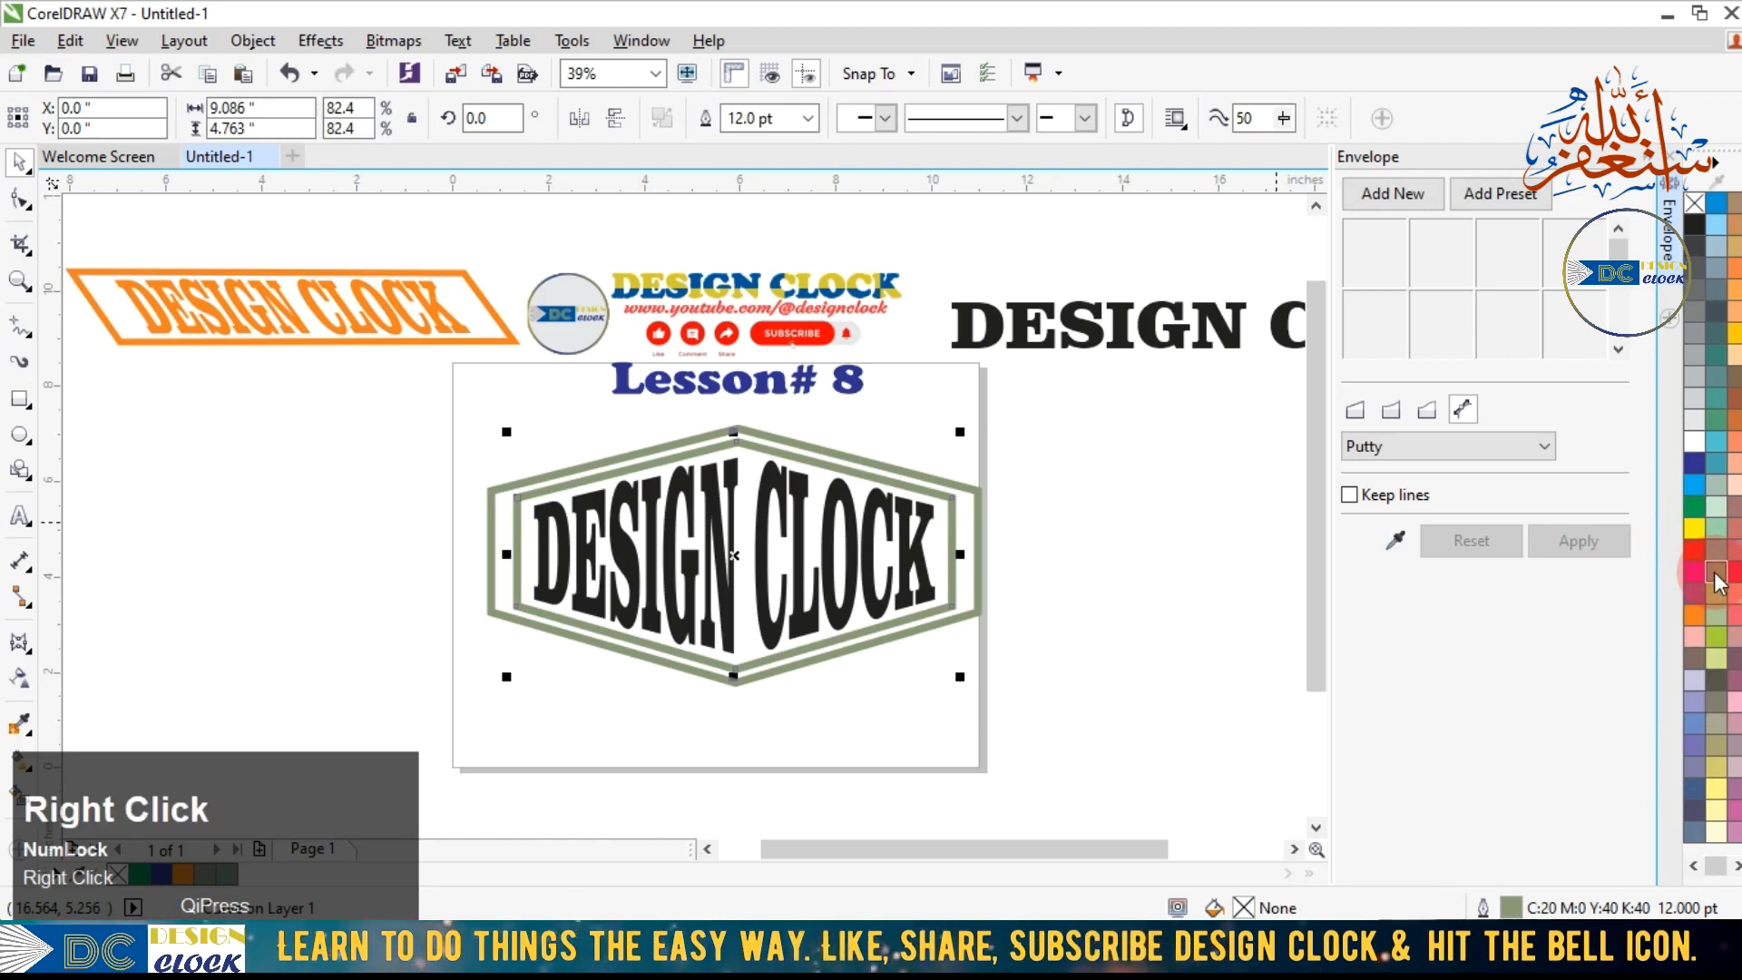
Move the inner hexagon aside to the right and the text to the left, and fill the text with Avocado Green.
{"action": "left_click", "coordinate": [852, 643]}
{"action": "left_click_drag", "start_coordinate": [813, 626], "coordinate": [724, 608]}
{"action": "left_click_drag", "start_coordinate": [549, 549], "coordinate": [361, 609]}
{"action": "left_click", "coordinate": [1716, 574]}
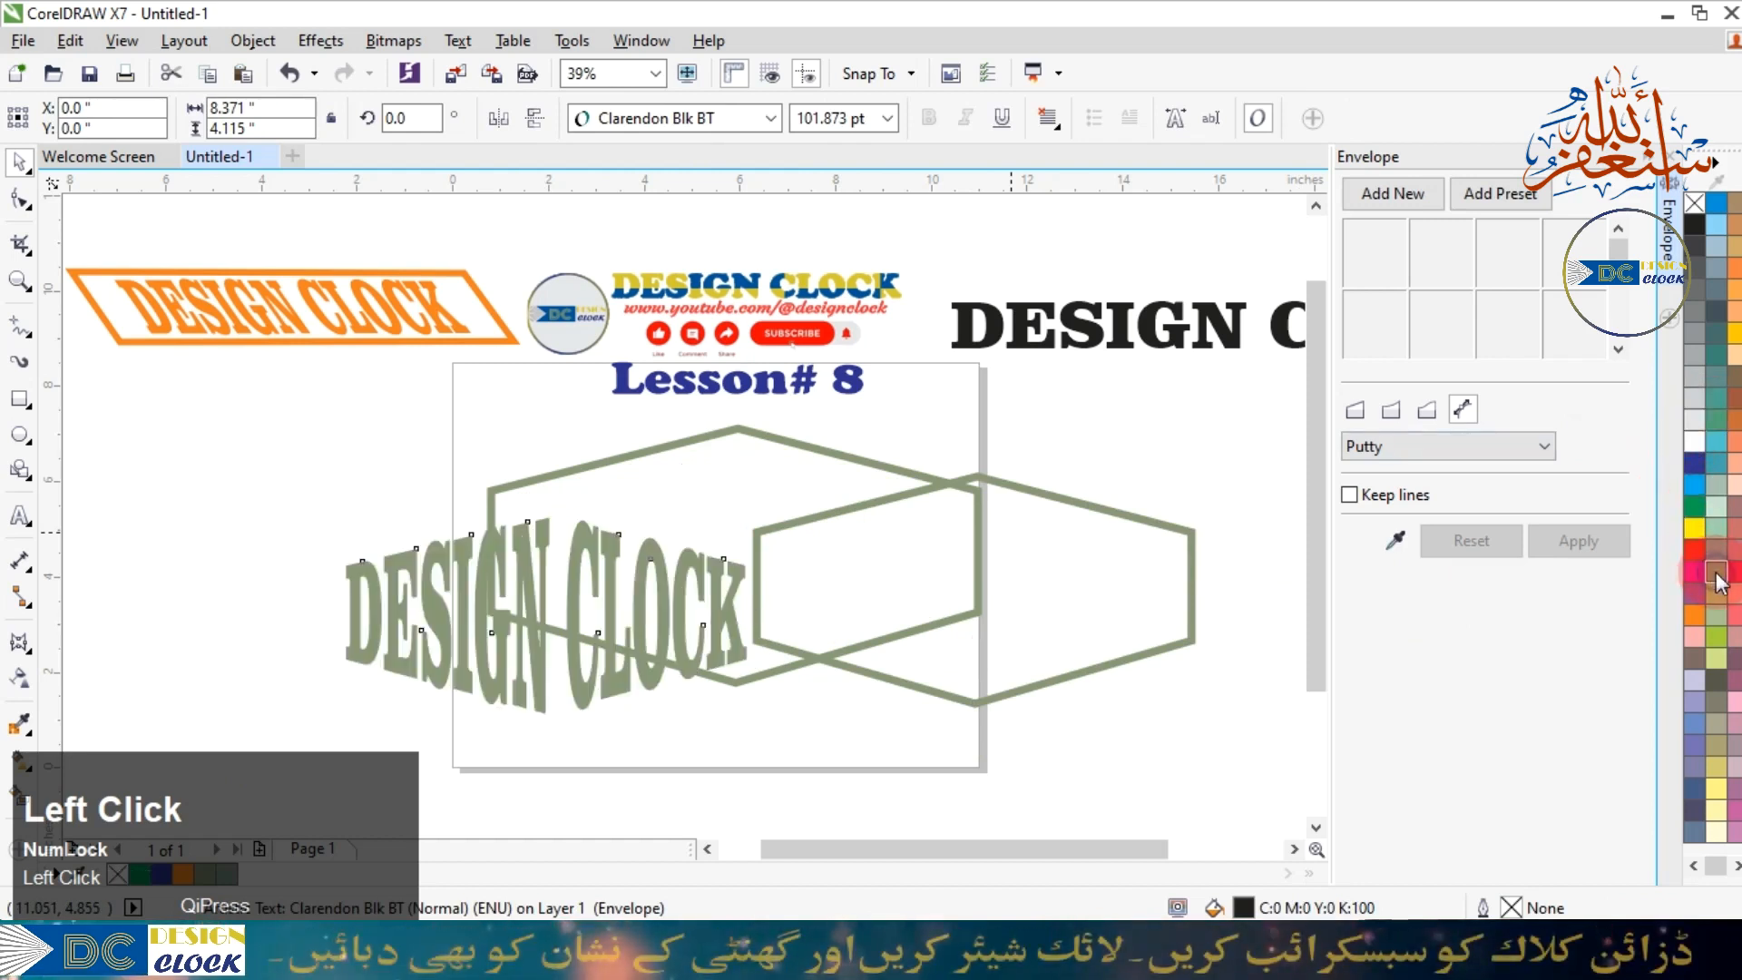
Move the inner hexagon back and centre it horizontally and vertically within the outer hexagon.
{"action": "left_click_drag", "start_coordinate": [755, 549], "coordinate": [637, 509]}
{"action": "left_click_drag", "start_coordinate": [1048, 575], "coordinate": [1082, 598]}
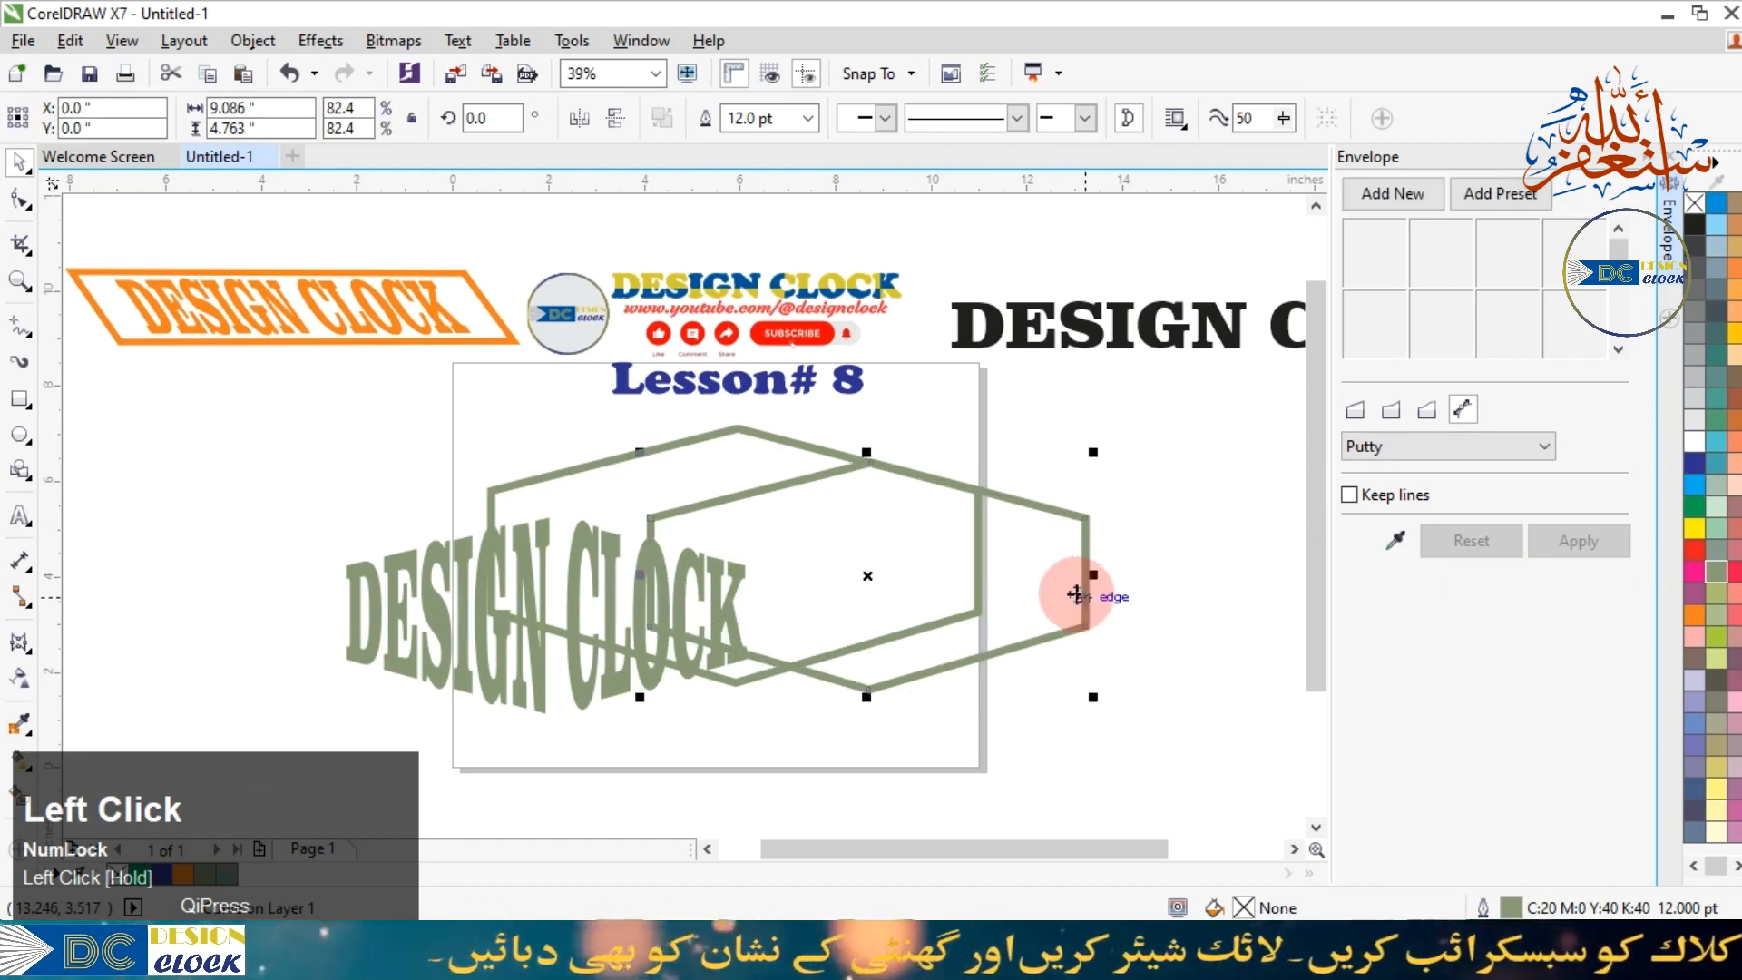
{"action": "left_click", "coordinate": [590, 468], "text": "shift"}
{"action": "key", "text": "c"}
{"action": "key", "text": "e"}
{"action": "left_click", "coordinate": [1080, 623]}
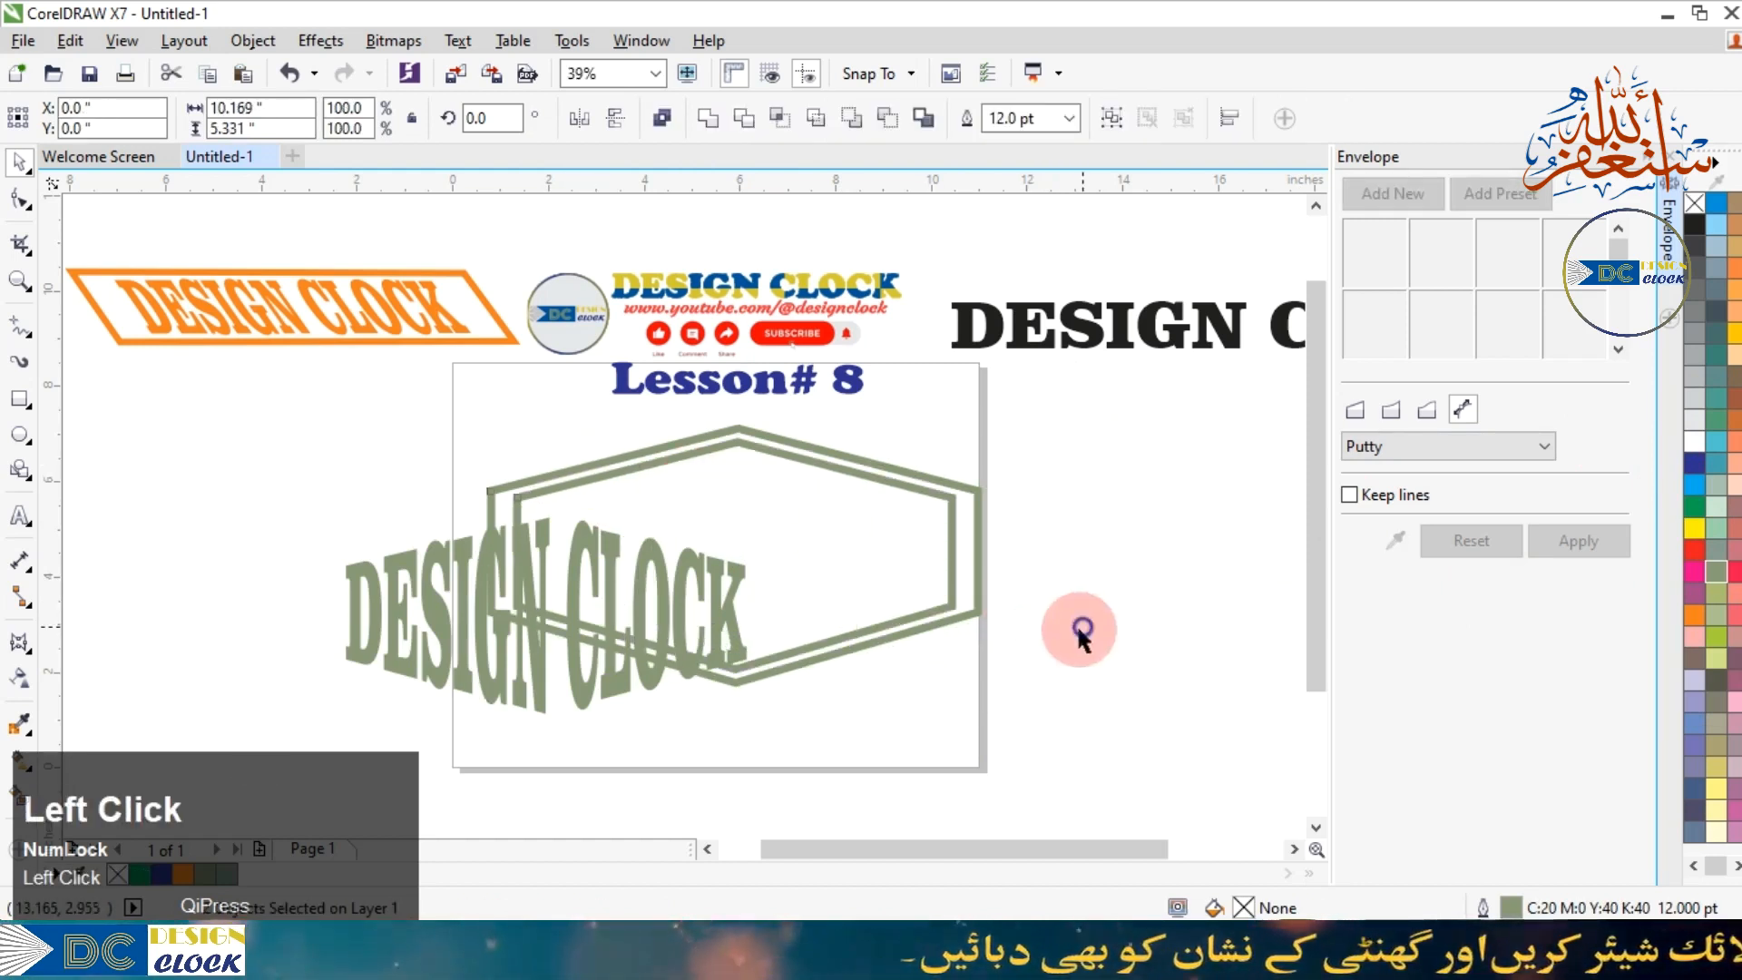
Centre the green DESIGN CLOCK text horizontally and vertically within the inner hexagon.
{"action": "left_click", "coordinate": [405, 646]}
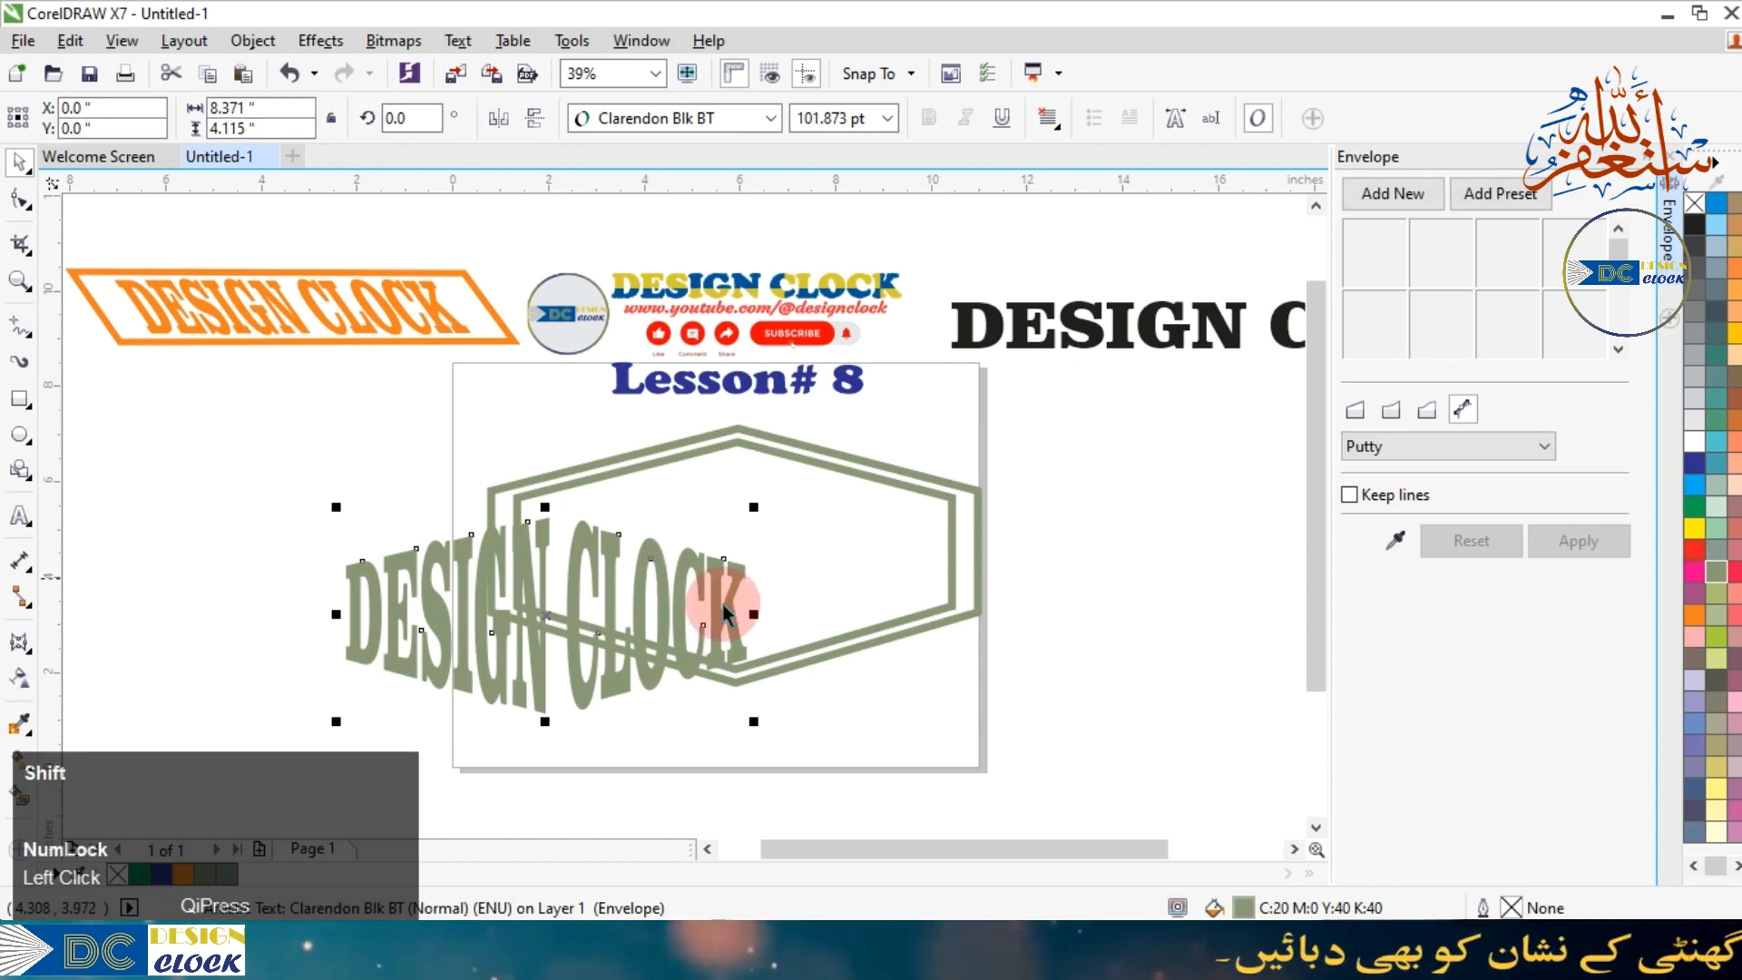
{"action": "left_click", "coordinate": [851, 586], "text": "shift"}
{"action": "key", "text": "c"}
{"action": "key", "text": "e"}
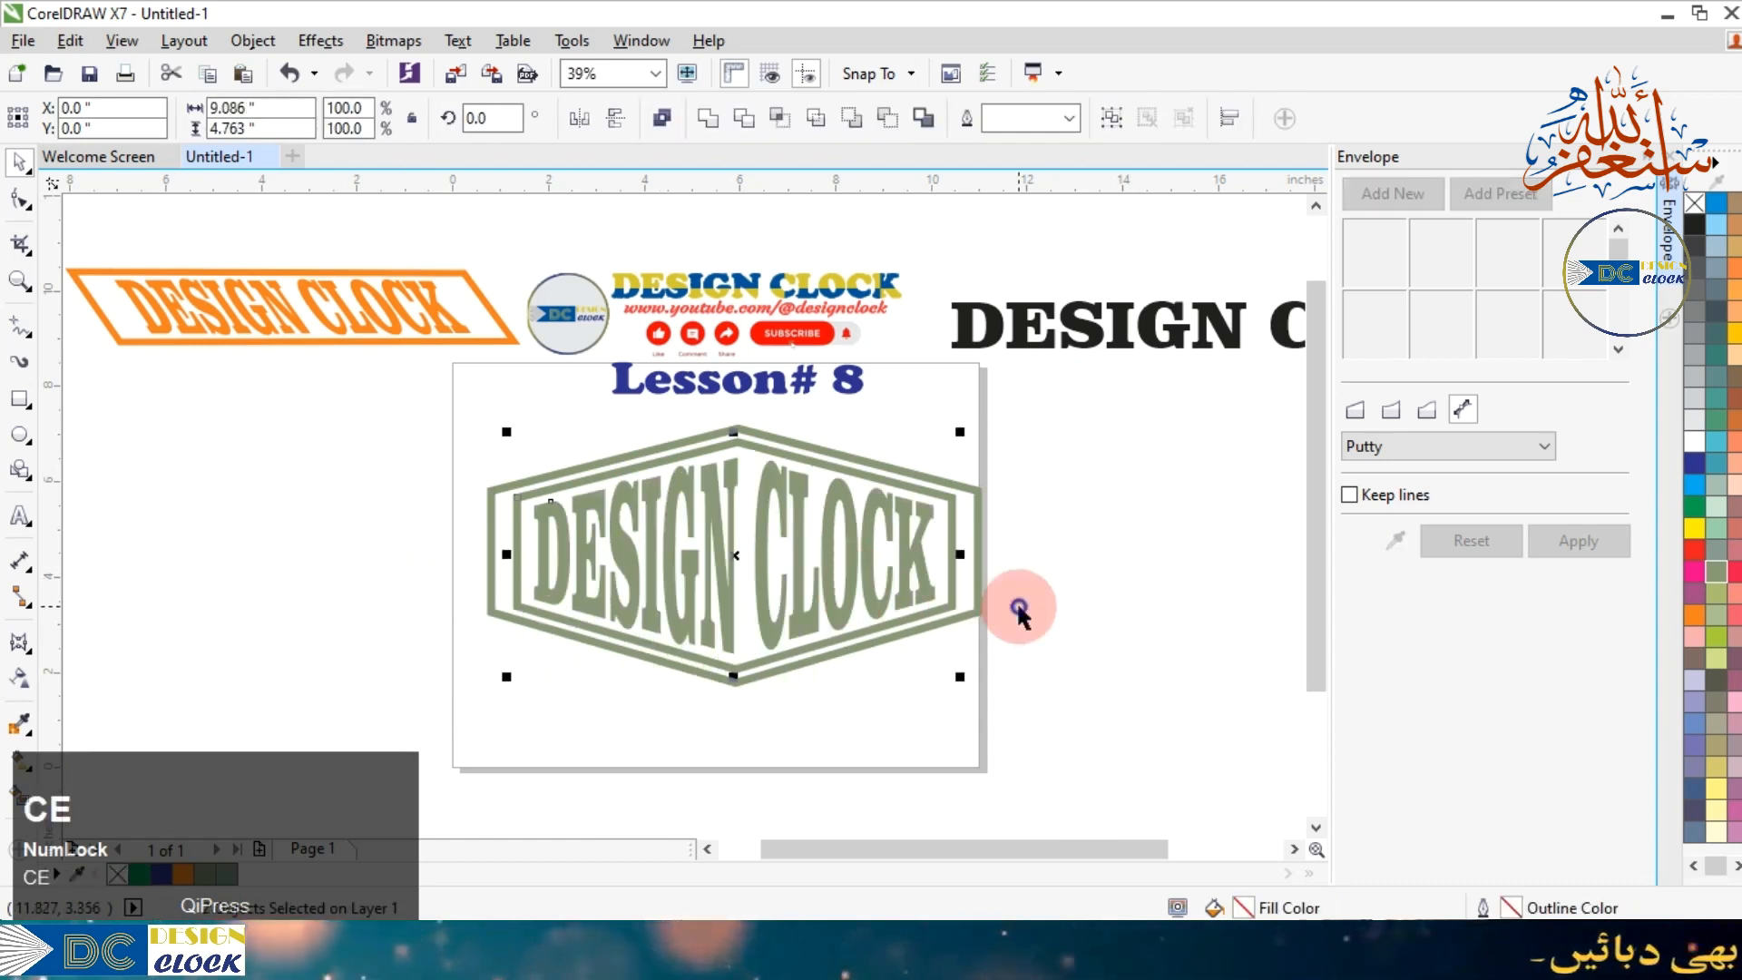
Group the double-framed hexagon together with its DESIGN CLOCK text.
{"action": "left_click", "coordinate": [352, 495]}
{"action": "left_click_drag", "start_coordinate": [862, 470], "coordinate": [1080, 406]}
{"action": "left_click", "coordinate": [1110, 118]}
{"action": "left_click", "coordinate": [1042, 583]}
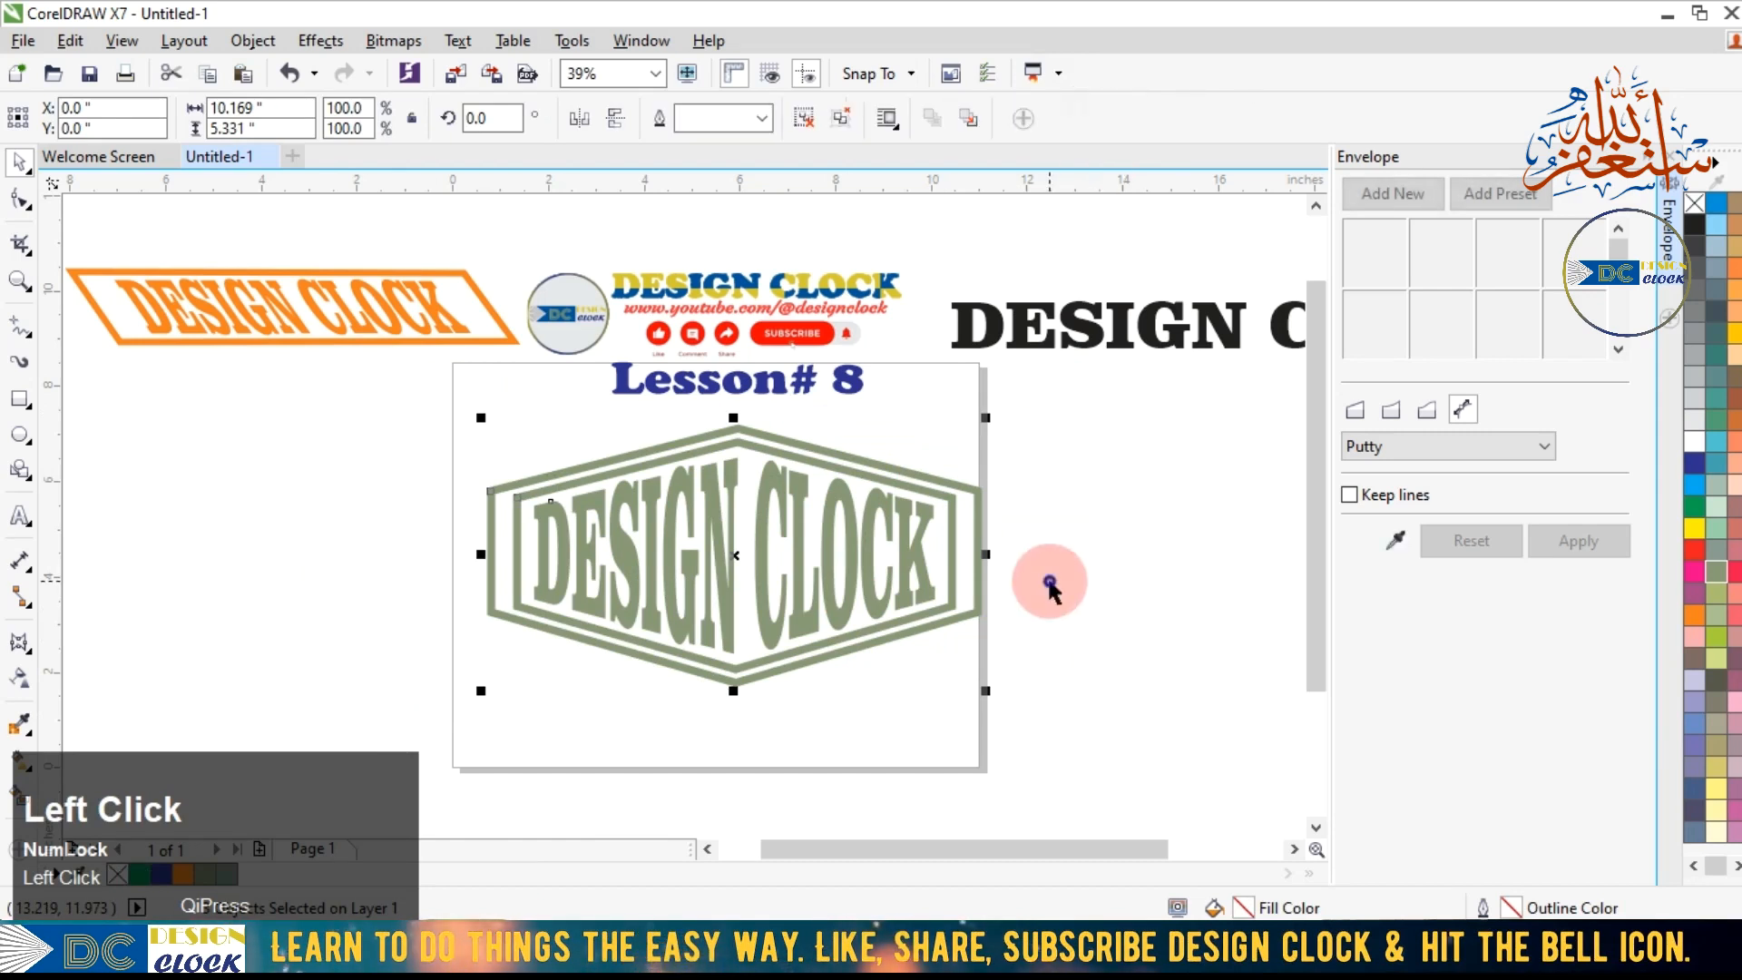
Scale the hexagon group down and move it off the page, beneath the orange parallelogram design.
{"action": "left_click", "coordinate": [863, 544]}
{"action": "left_click_drag", "start_coordinate": [987, 689], "coordinate": [862, 626]}
{"action": "left_click_drag", "start_coordinate": [758, 529], "coordinate": [316, 451]}
{"action": "left_click", "coordinate": [649, 615]}
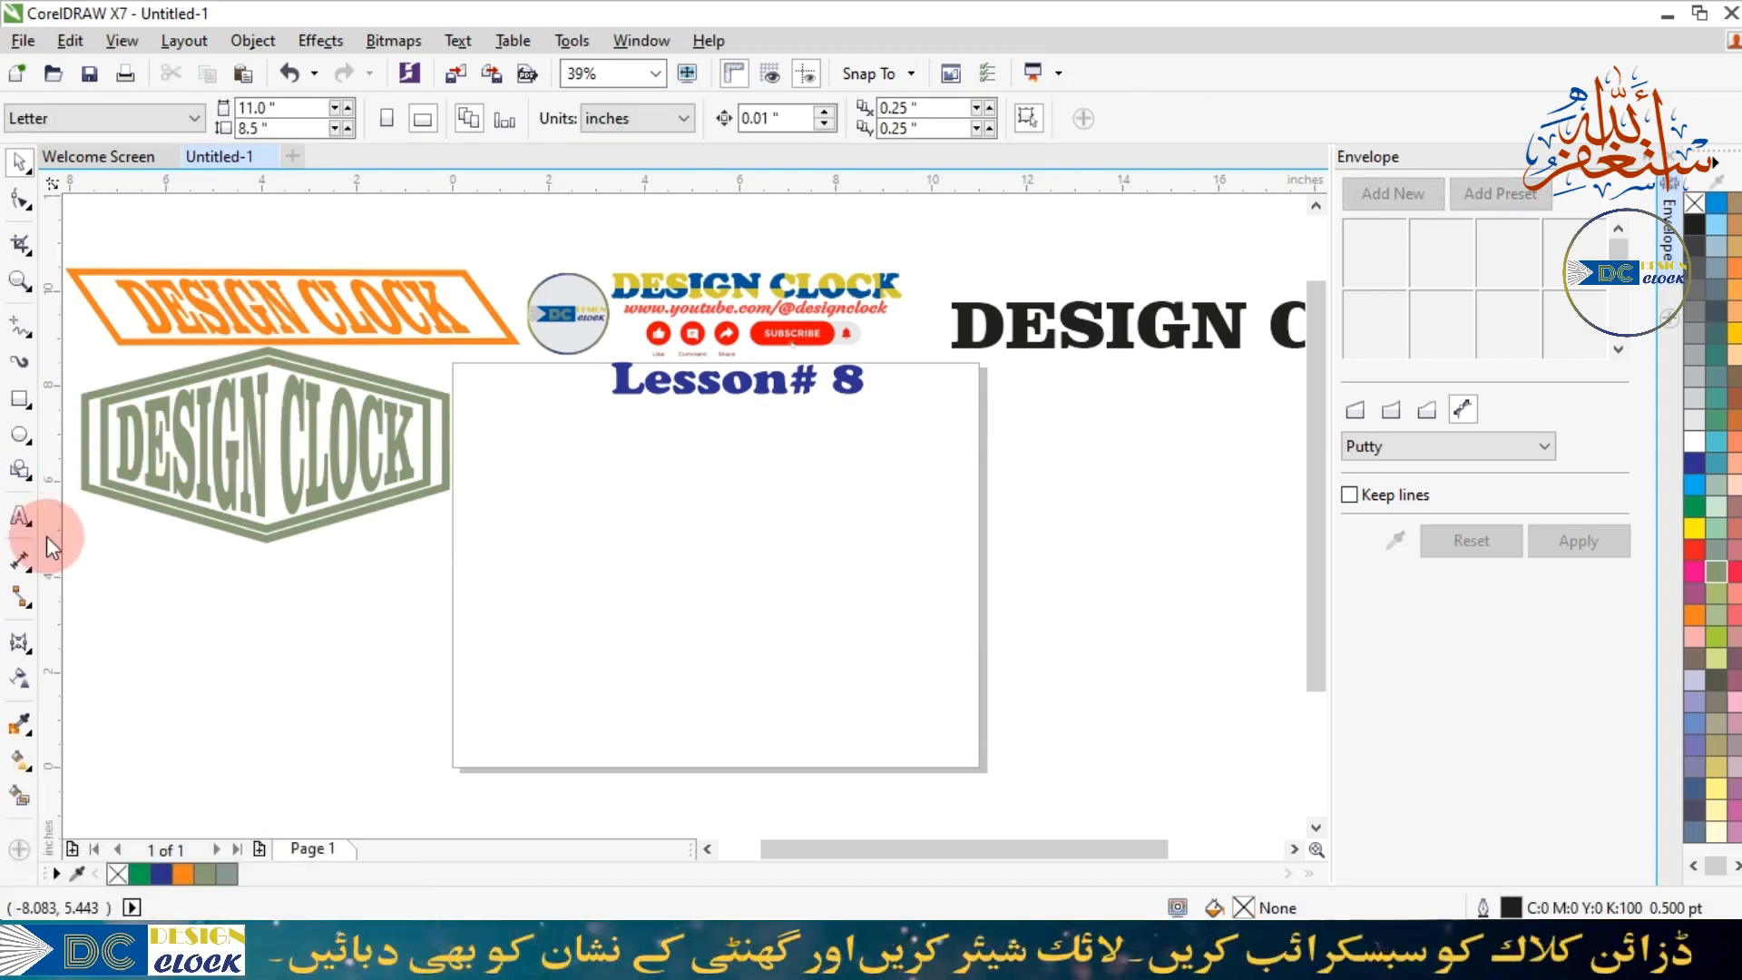
Draw a rectangle about 10.8 in wide and 2.8 in high on the page and convert it to curves.
{"action": "left_click", "coordinate": [23, 472]}
{"action": "left_click", "coordinate": [36, 406]}
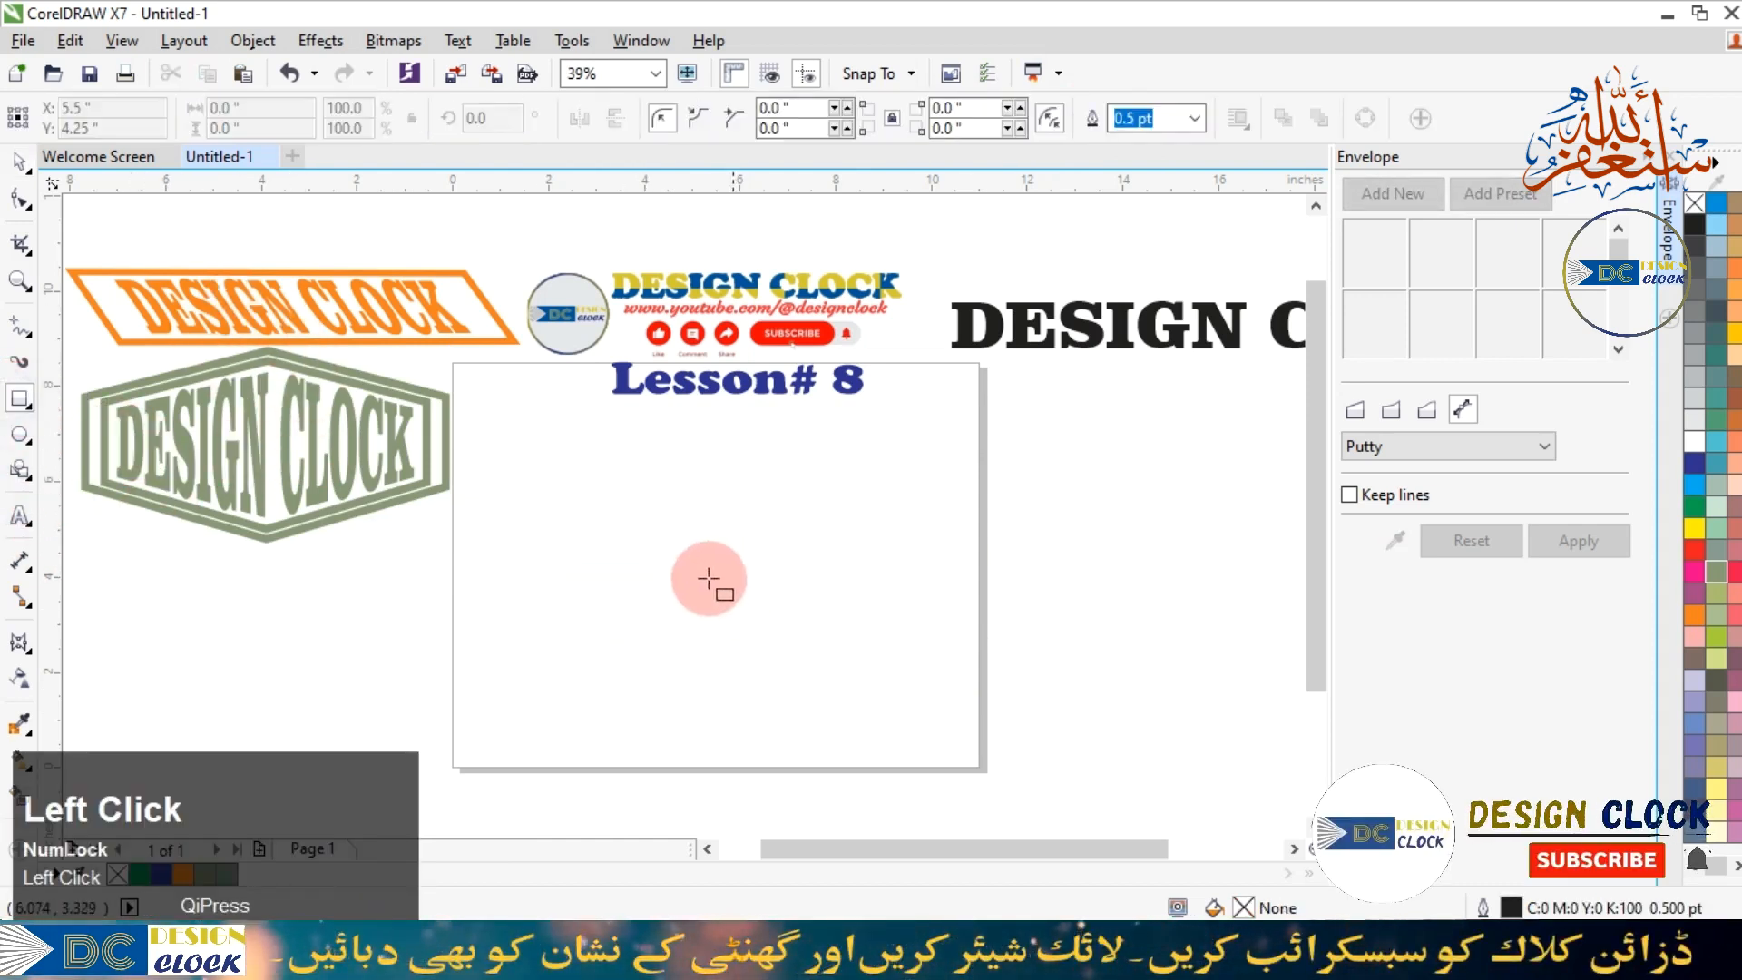
{"action": "left_click_drag", "start_coordinate": [567, 508], "coordinate": [1084, 642]}
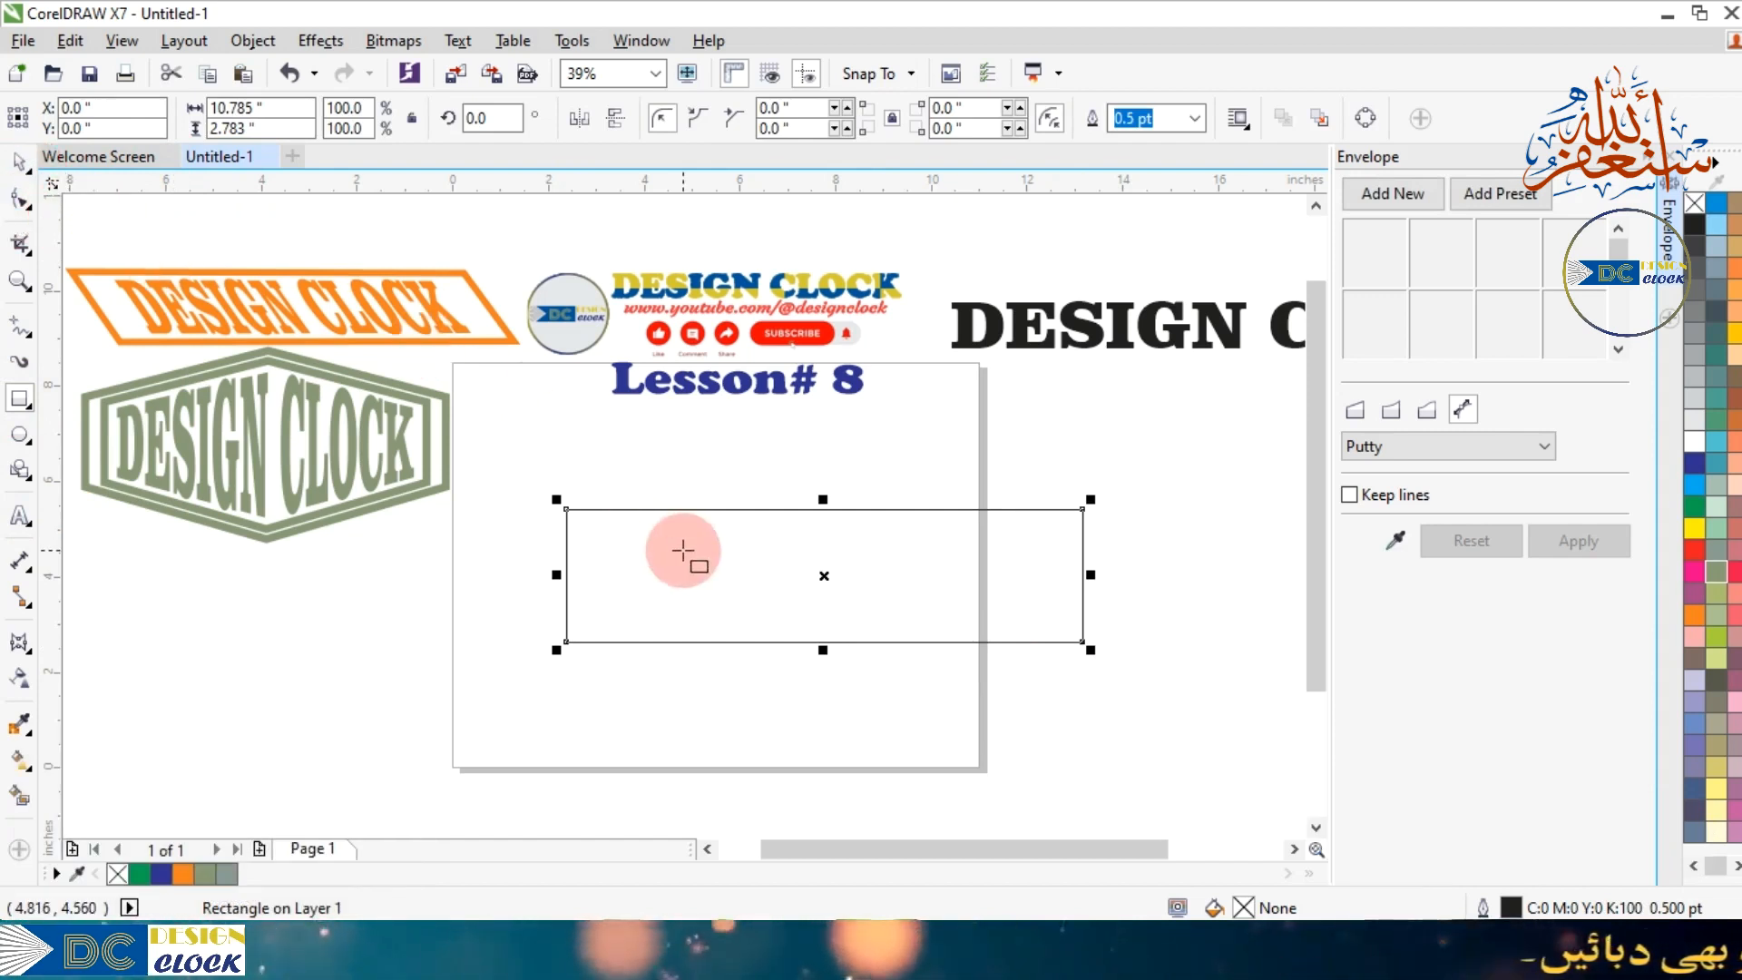
{"action": "left_click", "coordinate": [19, 178]}
{"action": "right_click", "coordinate": [653, 536]}
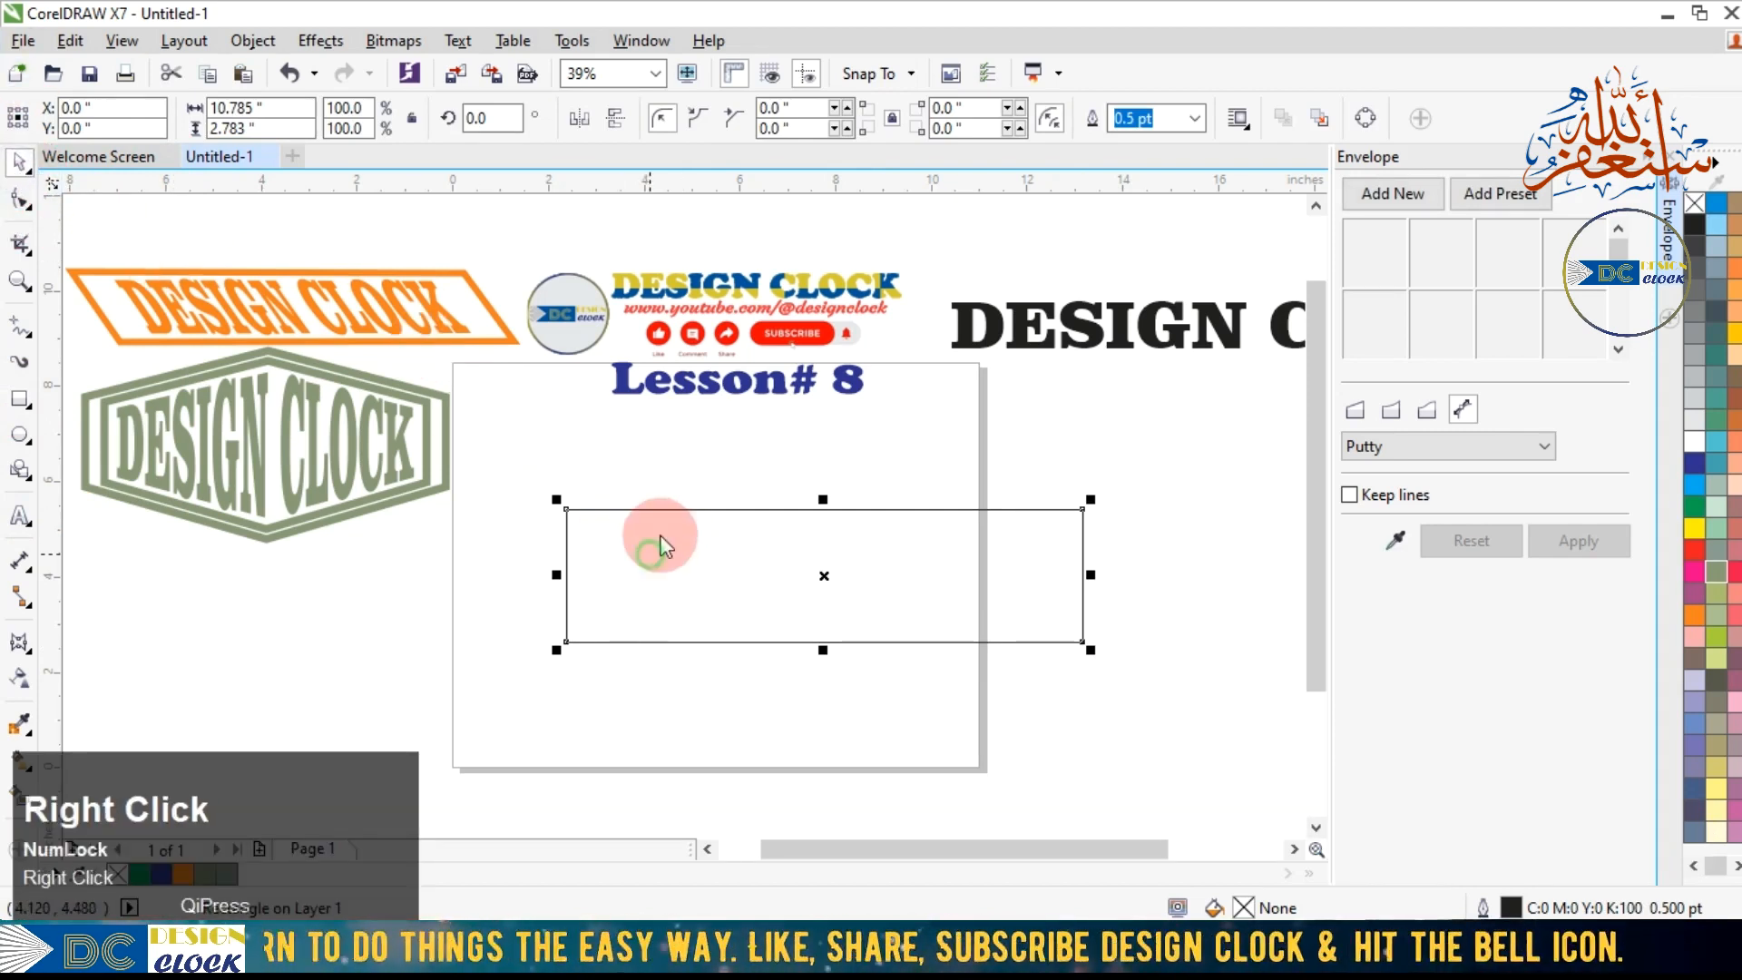
{"action": "left_click", "coordinate": [759, 344]}
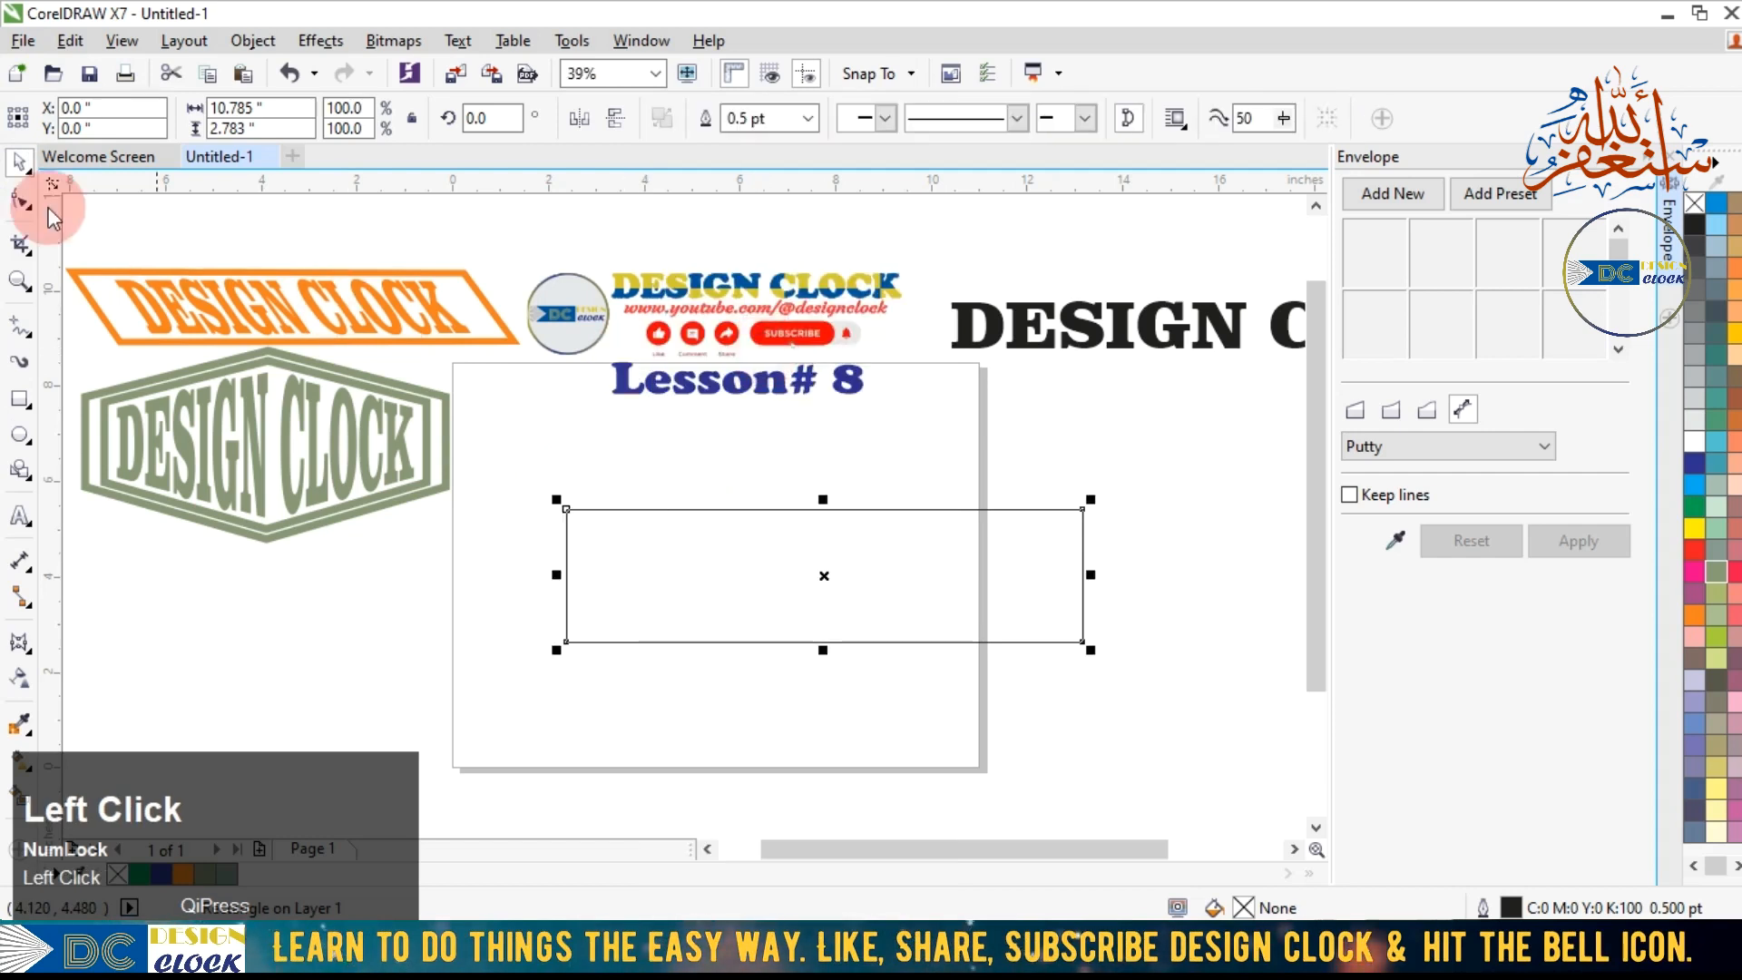
Add a horizontal guideline and align it with the rectangle's centre at about Y 4.025 in.
{"action": "left_click", "coordinate": [20, 201]}
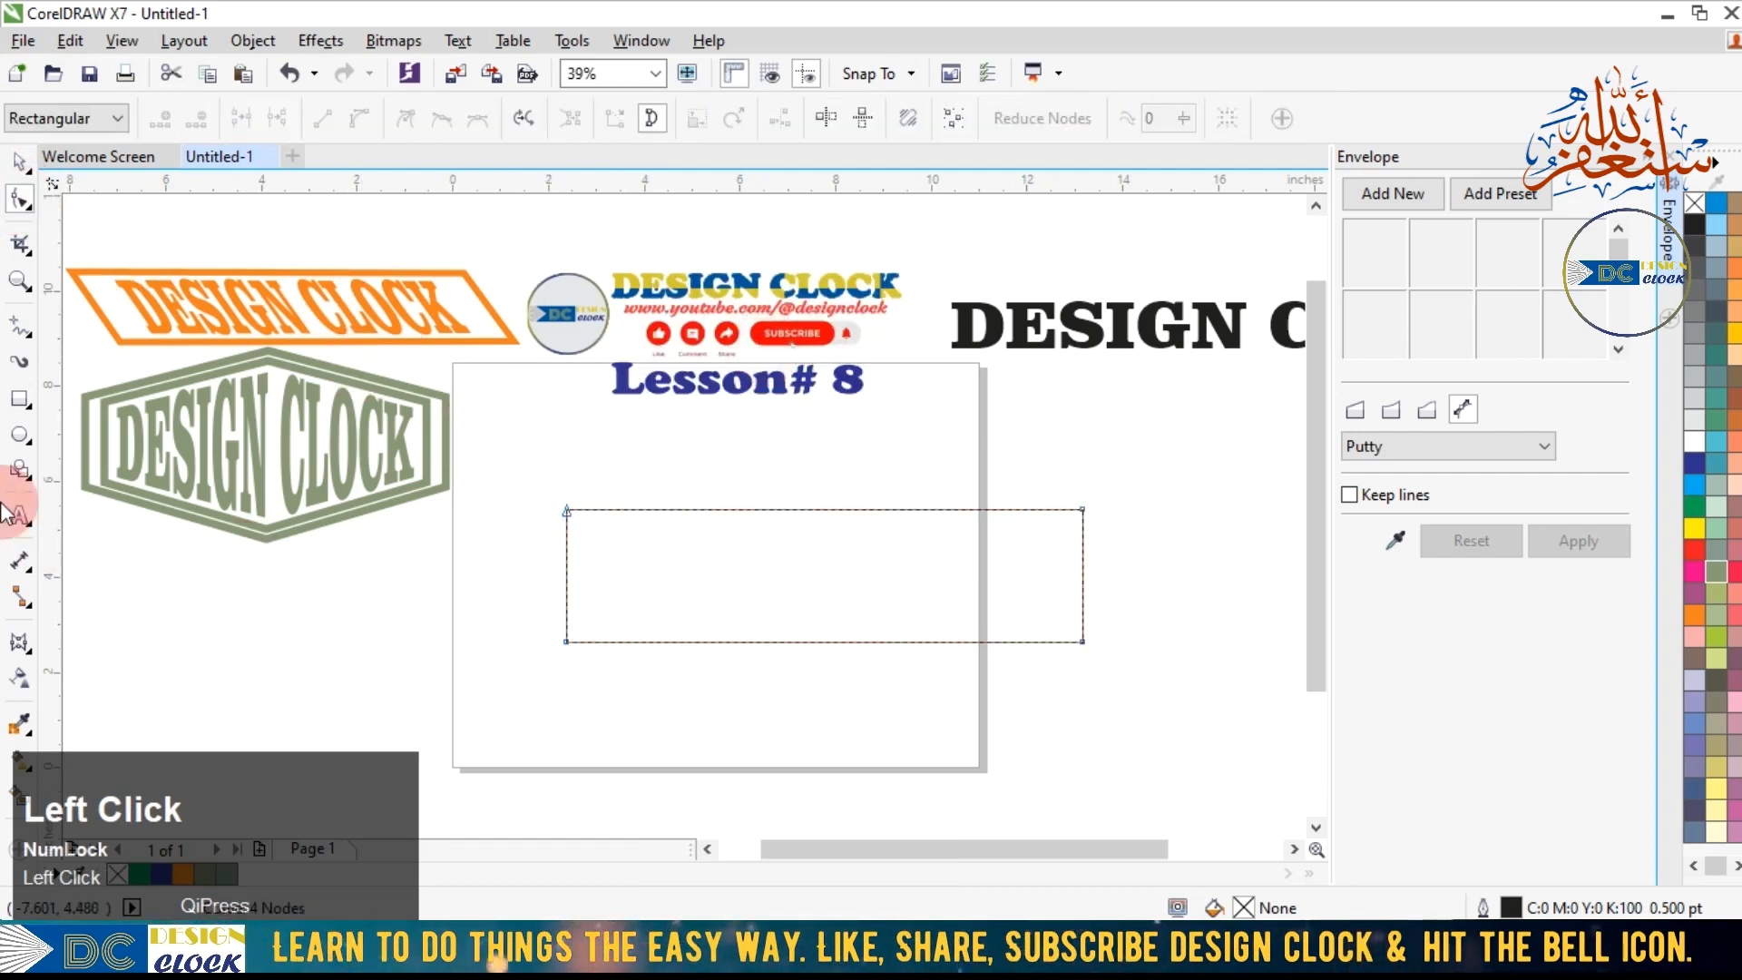
{"action": "left_click_drag", "start_coordinate": [624, 187], "coordinate": [604, 427]}
{"action": "left_click_drag", "start_coordinate": [596, 562], "coordinate": [593, 585]}
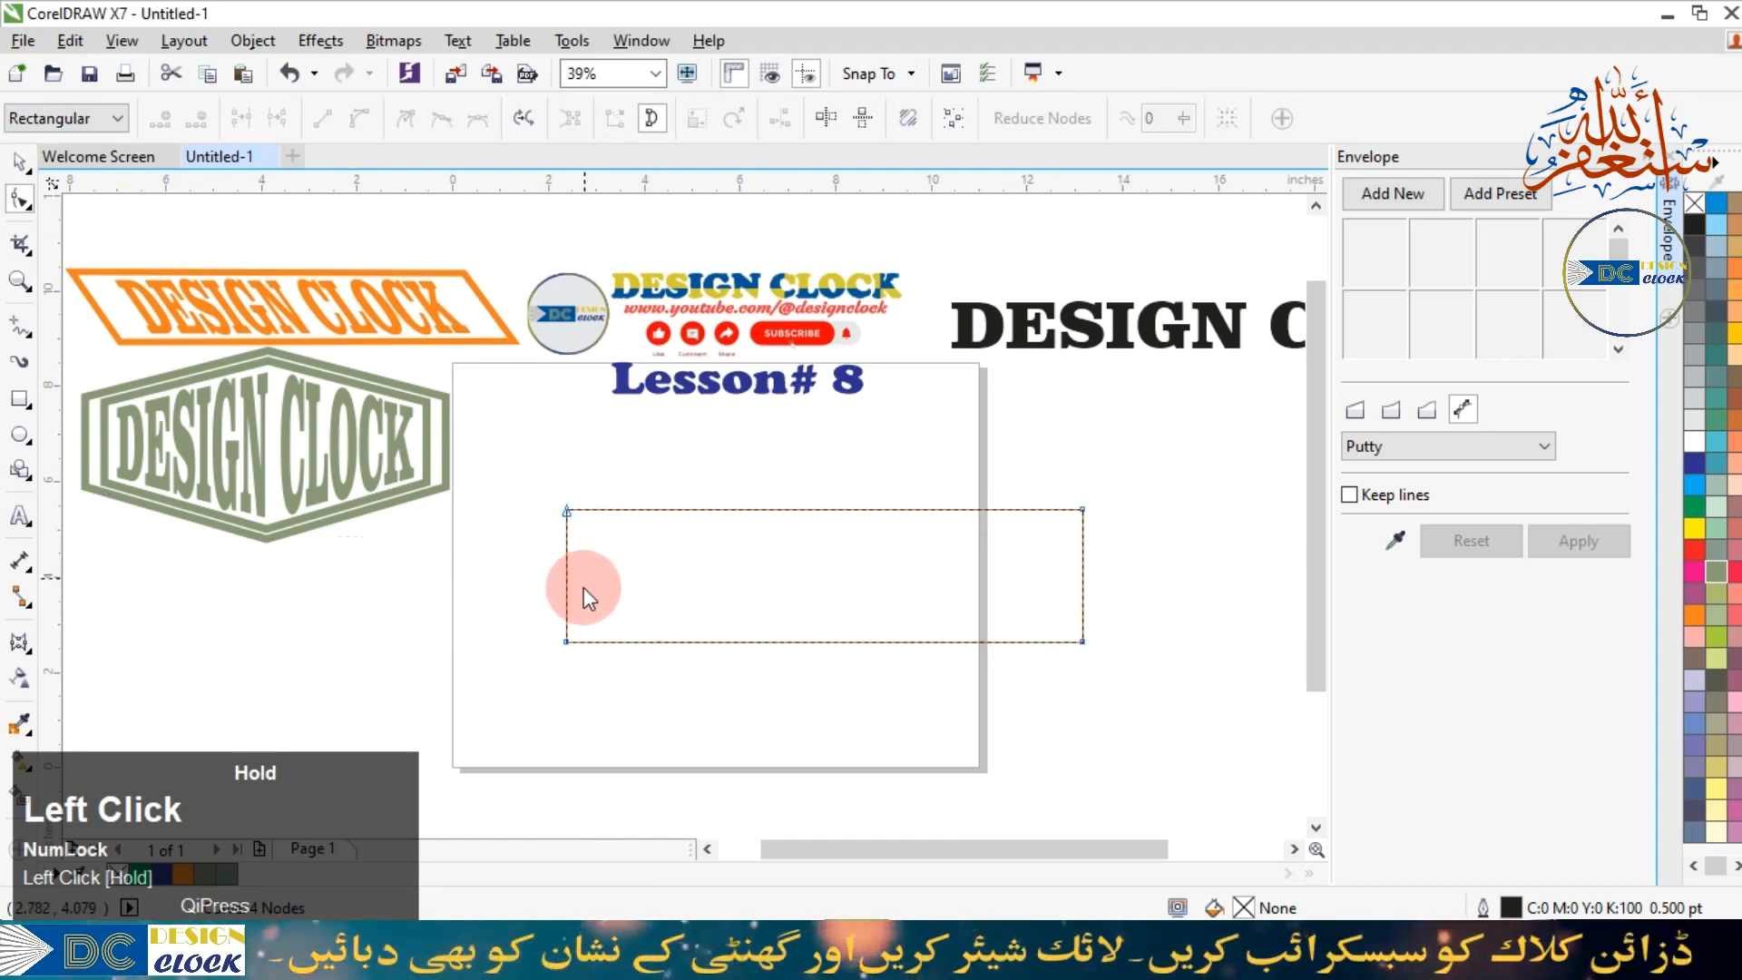
{"action": "left_click_drag", "start_coordinate": [563, 596], "coordinate": [810, 594]}
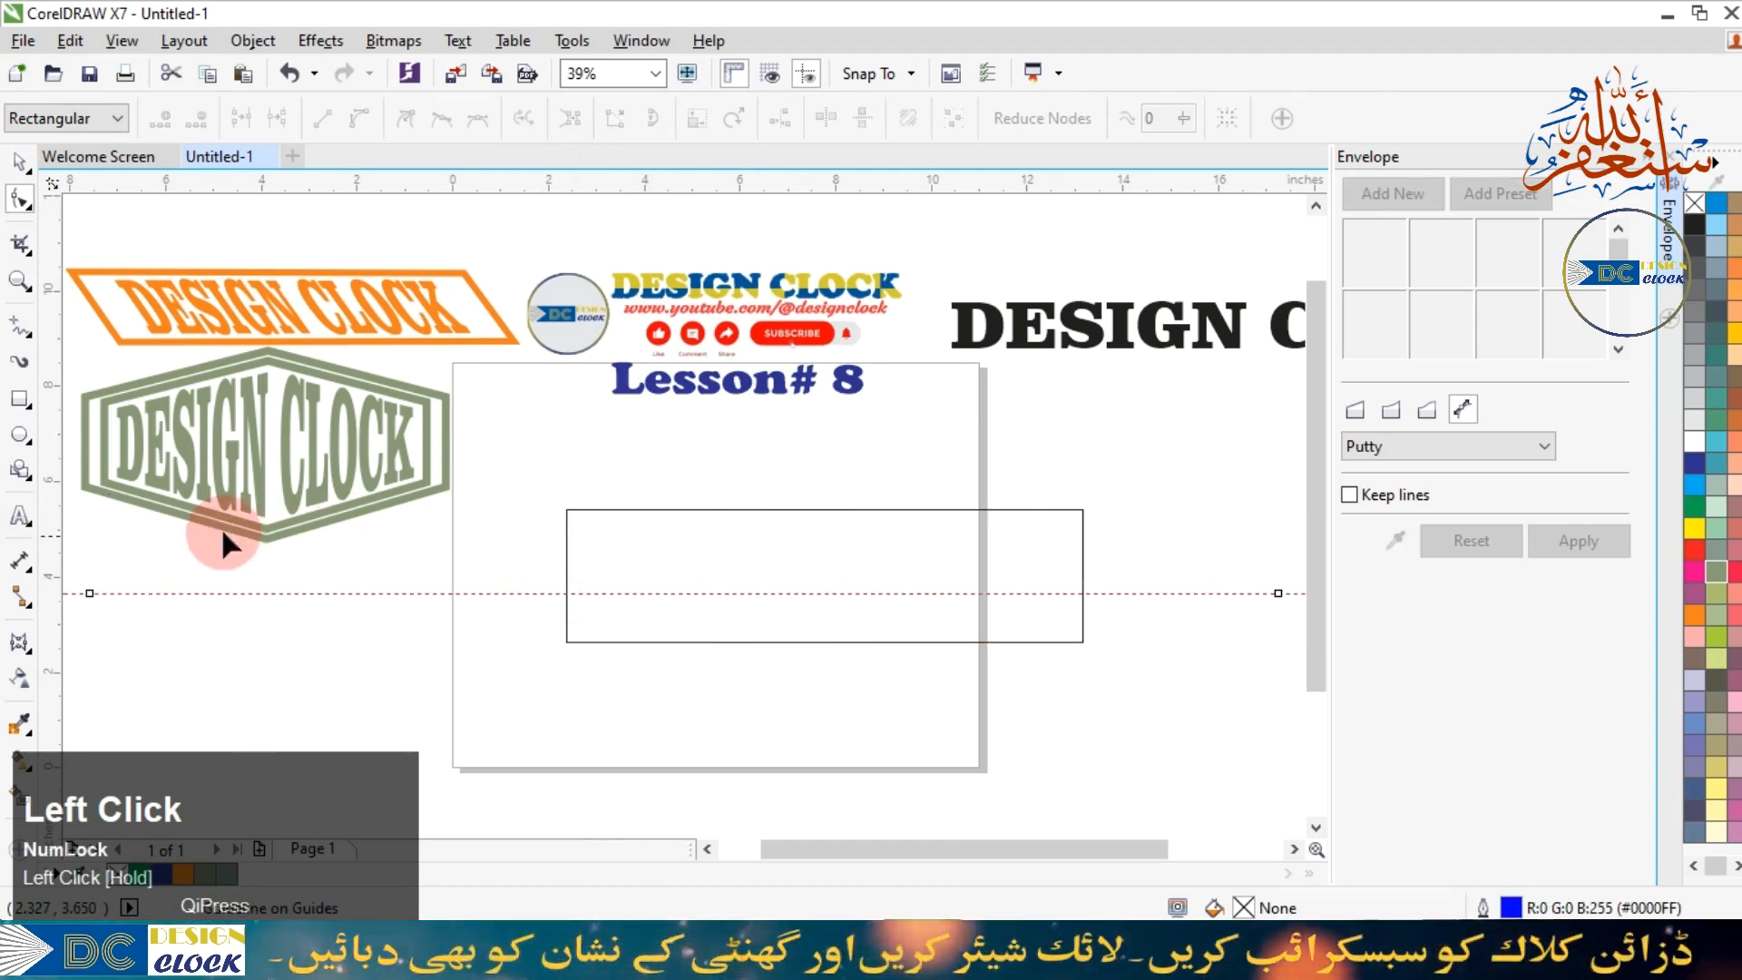
{"action": "left_click", "coordinate": [19, 163]}
{"action": "left_click", "coordinate": [786, 608]}
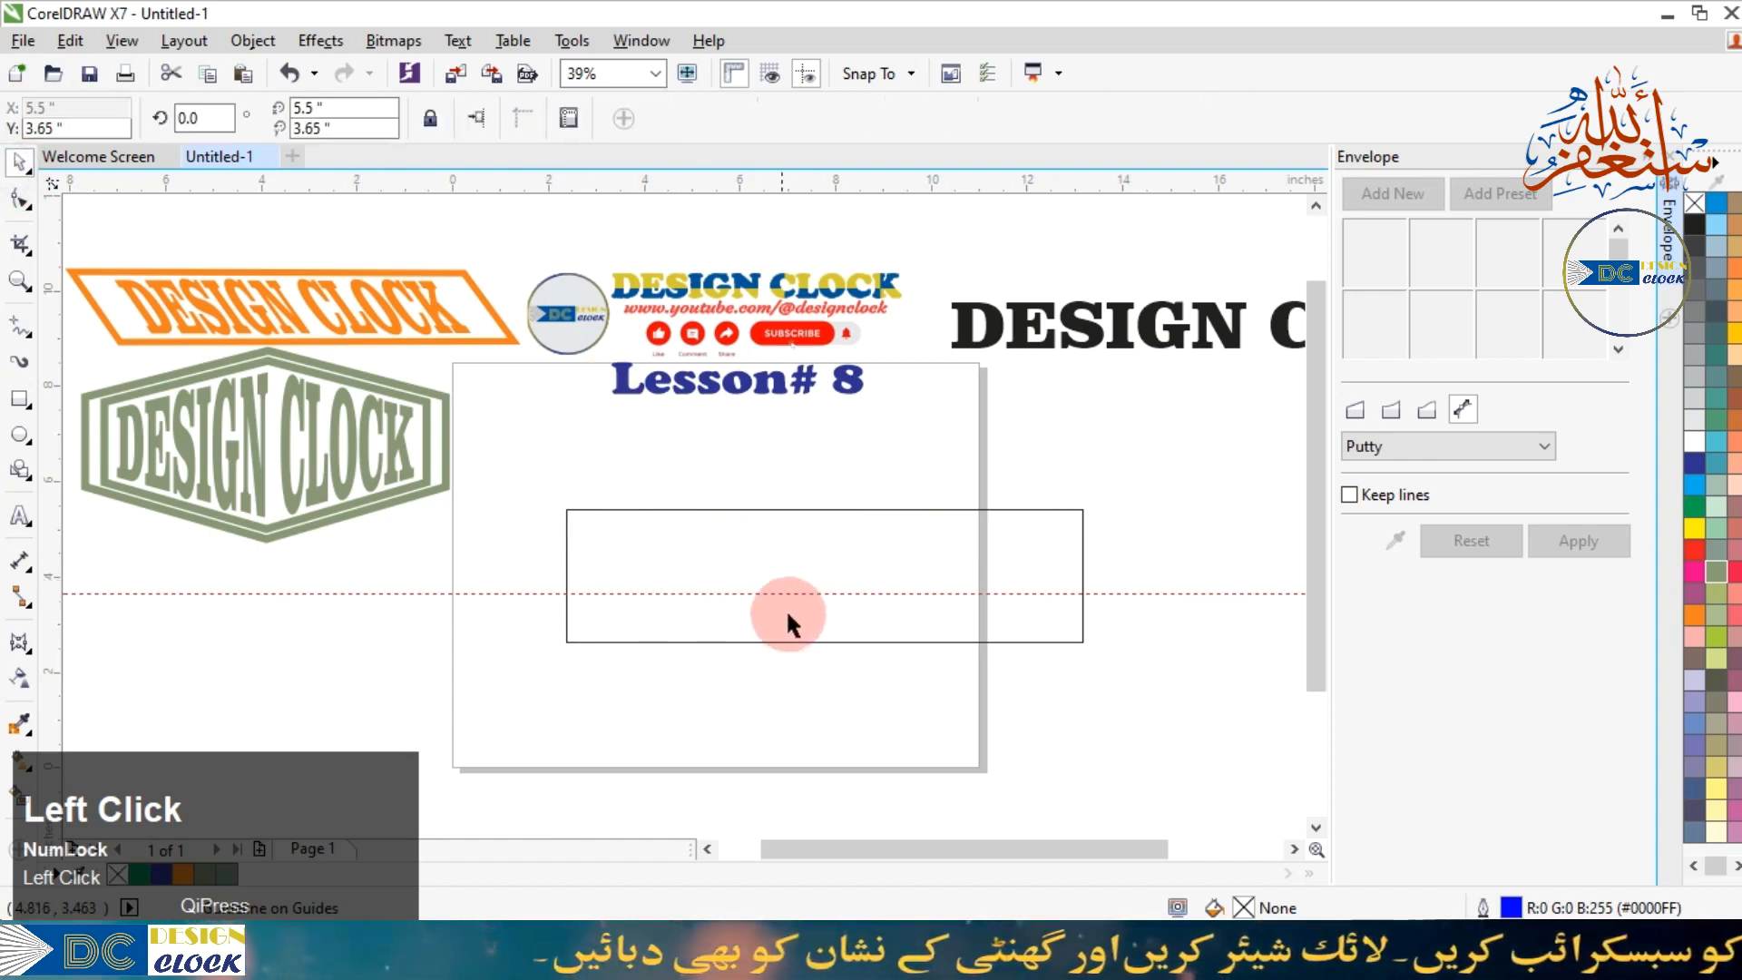
{"action": "left_click_drag", "start_coordinate": [811, 593], "coordinate": [822, 566]}
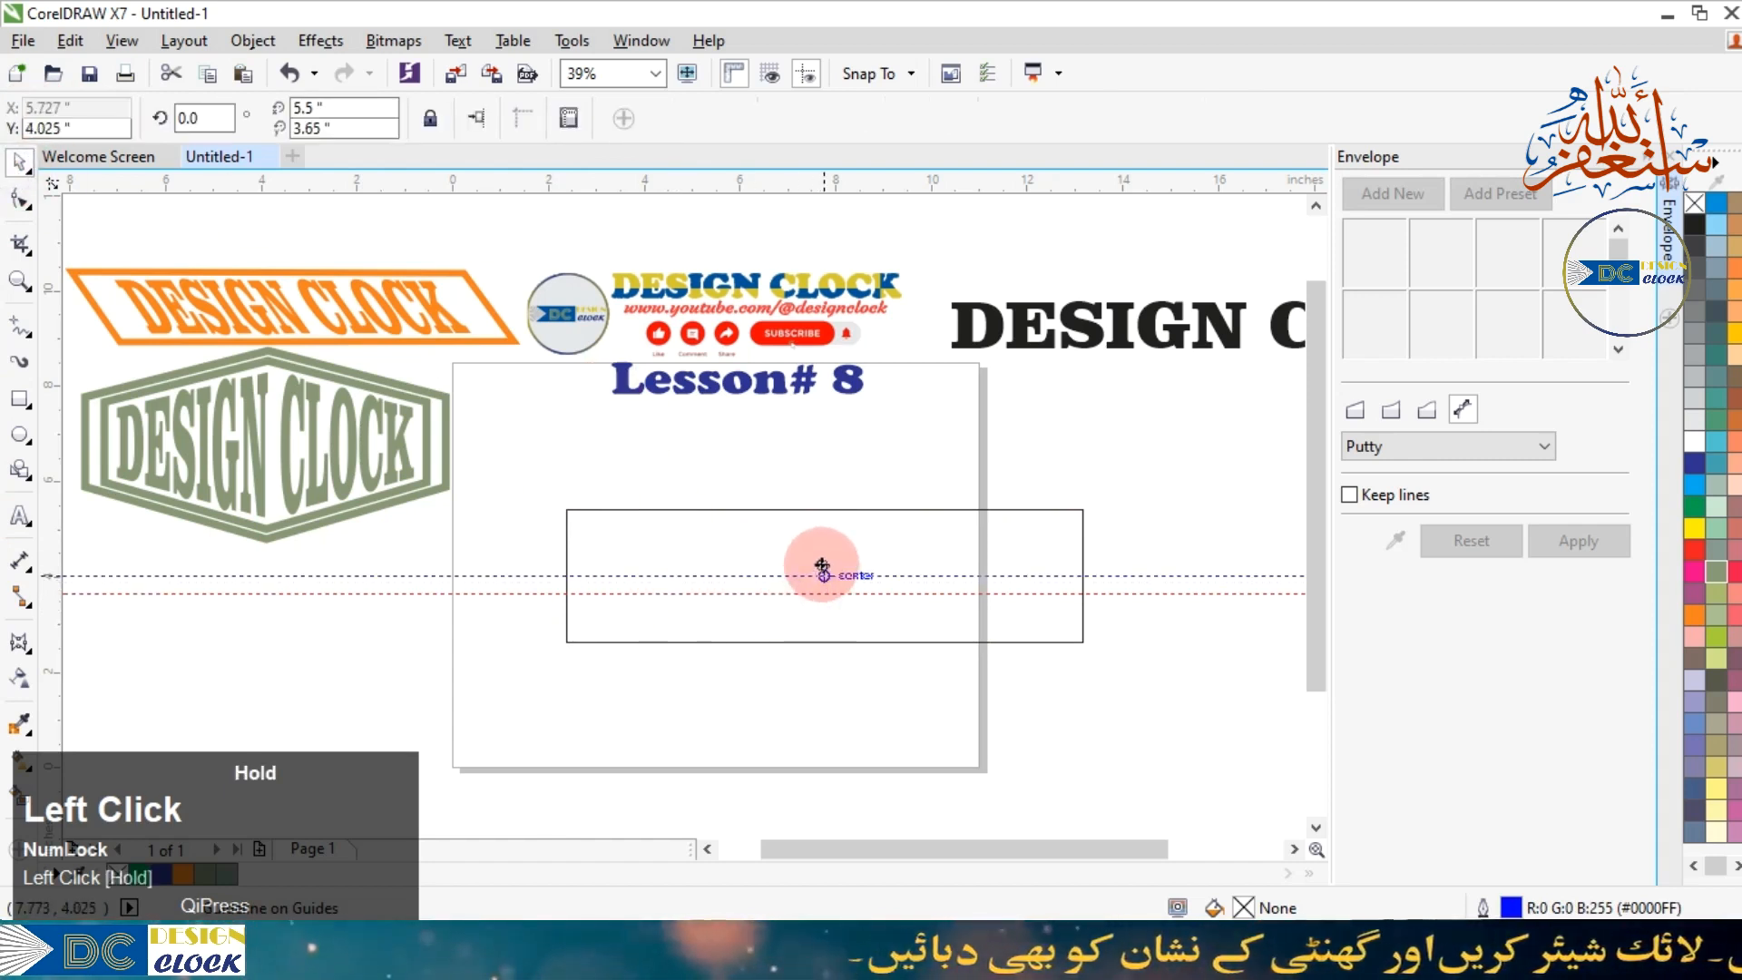
Add a node on each short side of the rectangle where the guideline crosses it.
{"action": "left_click", "coordinate": [608, 521]}
{"action": "left_click", "coordinate": [22, 198]}
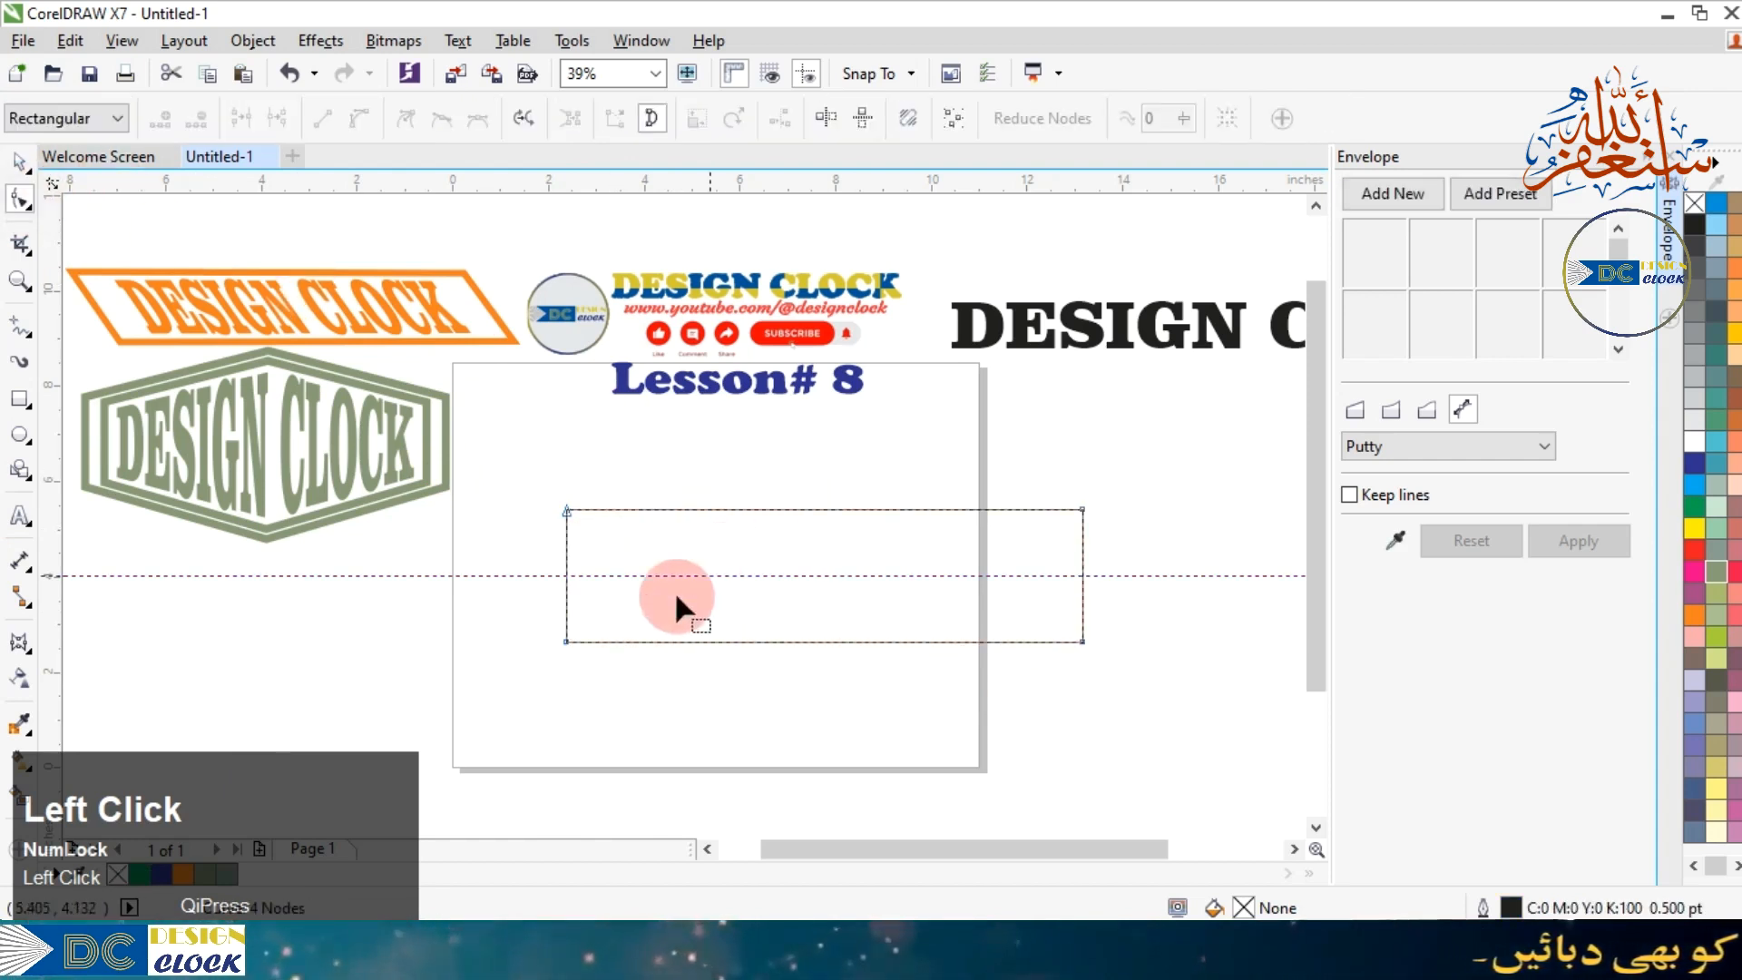
{"action": "left_click", "coordinate": [171, 118]}
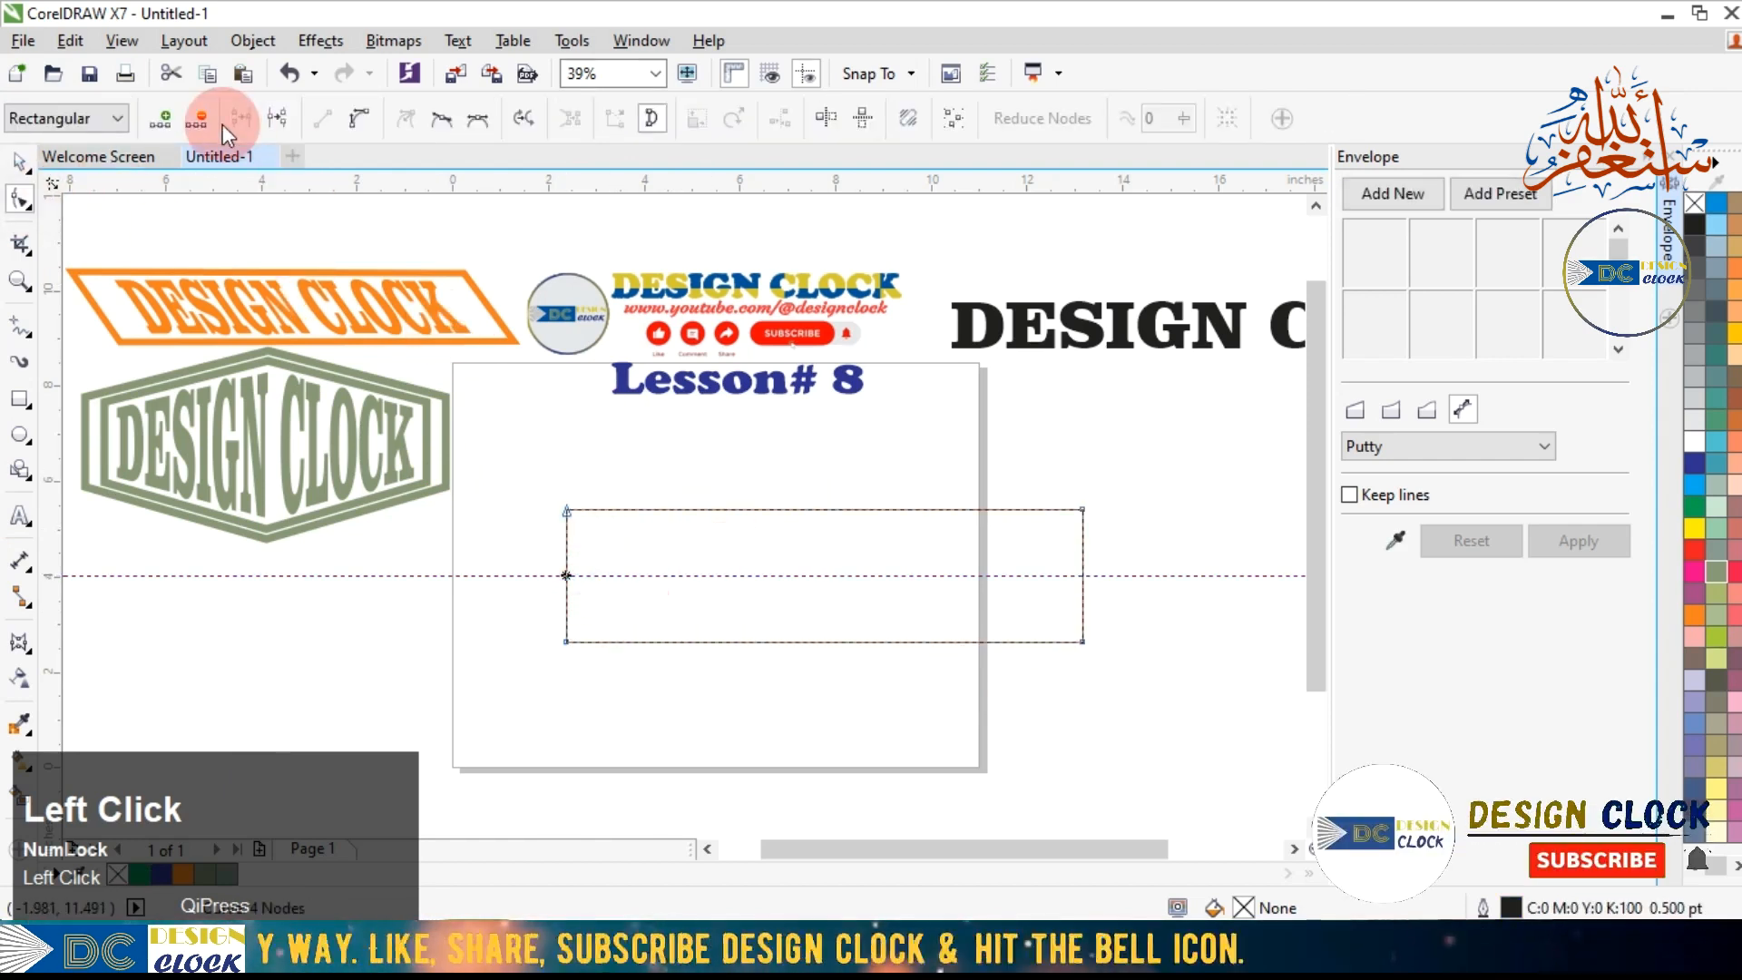
{"action": "left_click", "coordinate": [1081, 574]}
{"action": "left_click", "coordinate": [161, 119]}
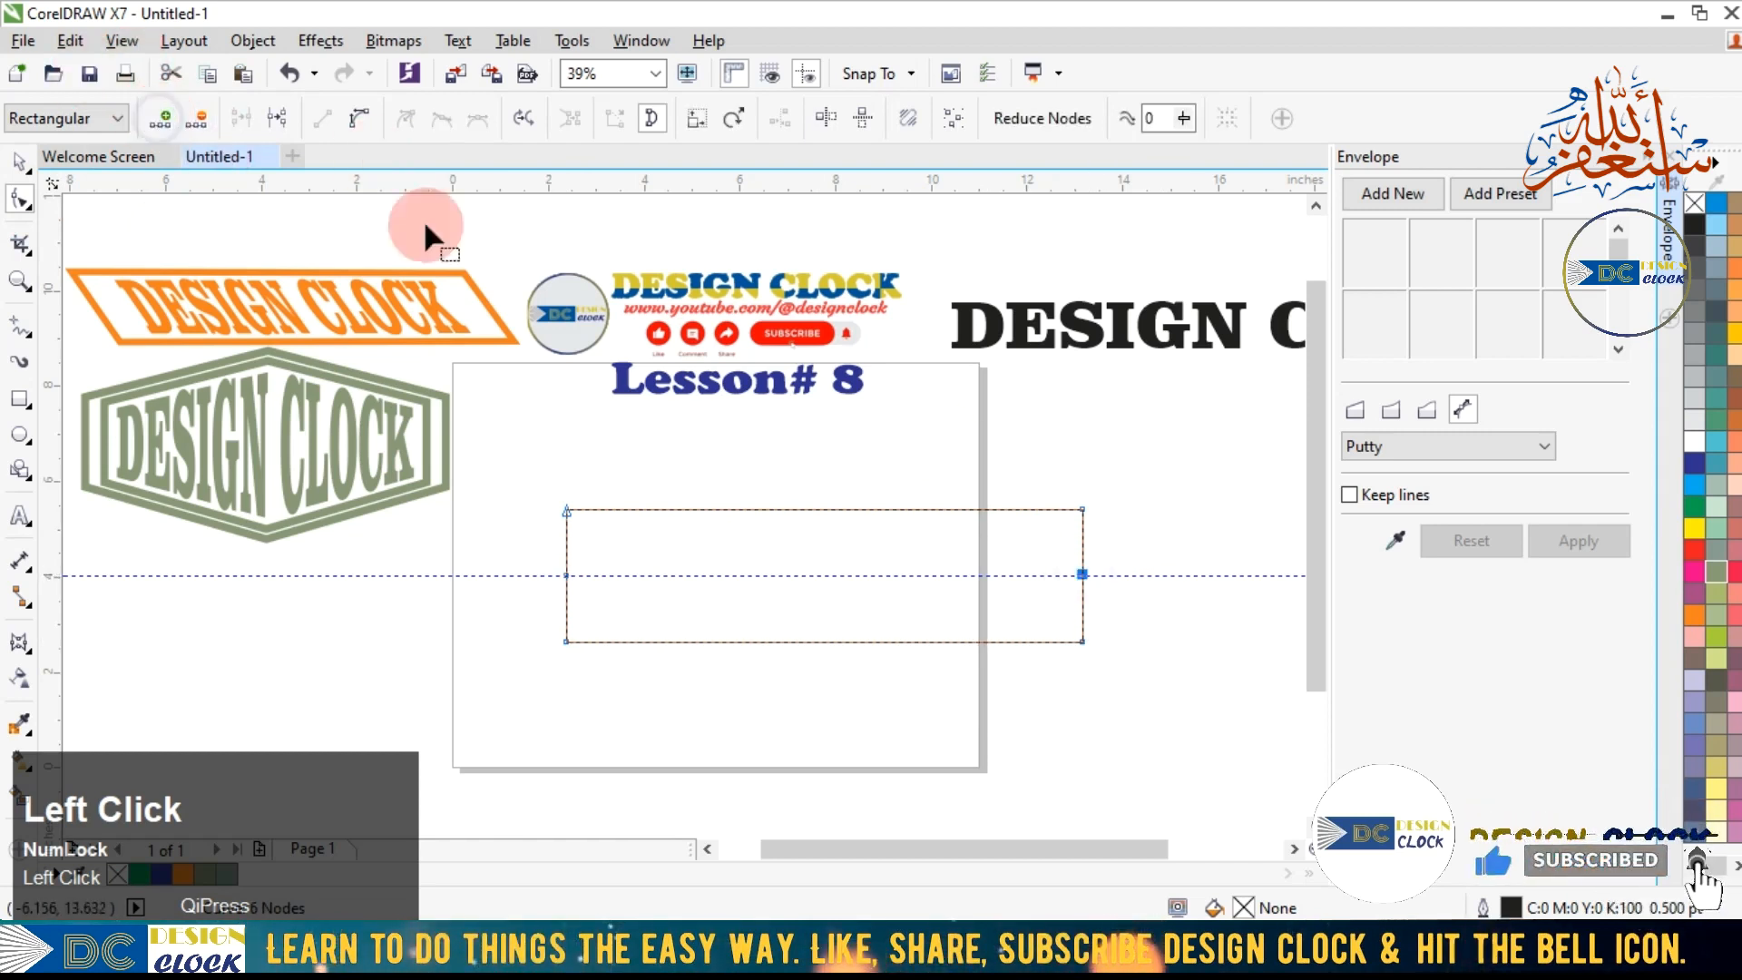
Form an arrow banner by moving the left middle node about 2.4 in outward and the right middle node inward along the guideline.
{"action": "left_click", "coordinate": [482, 581]}
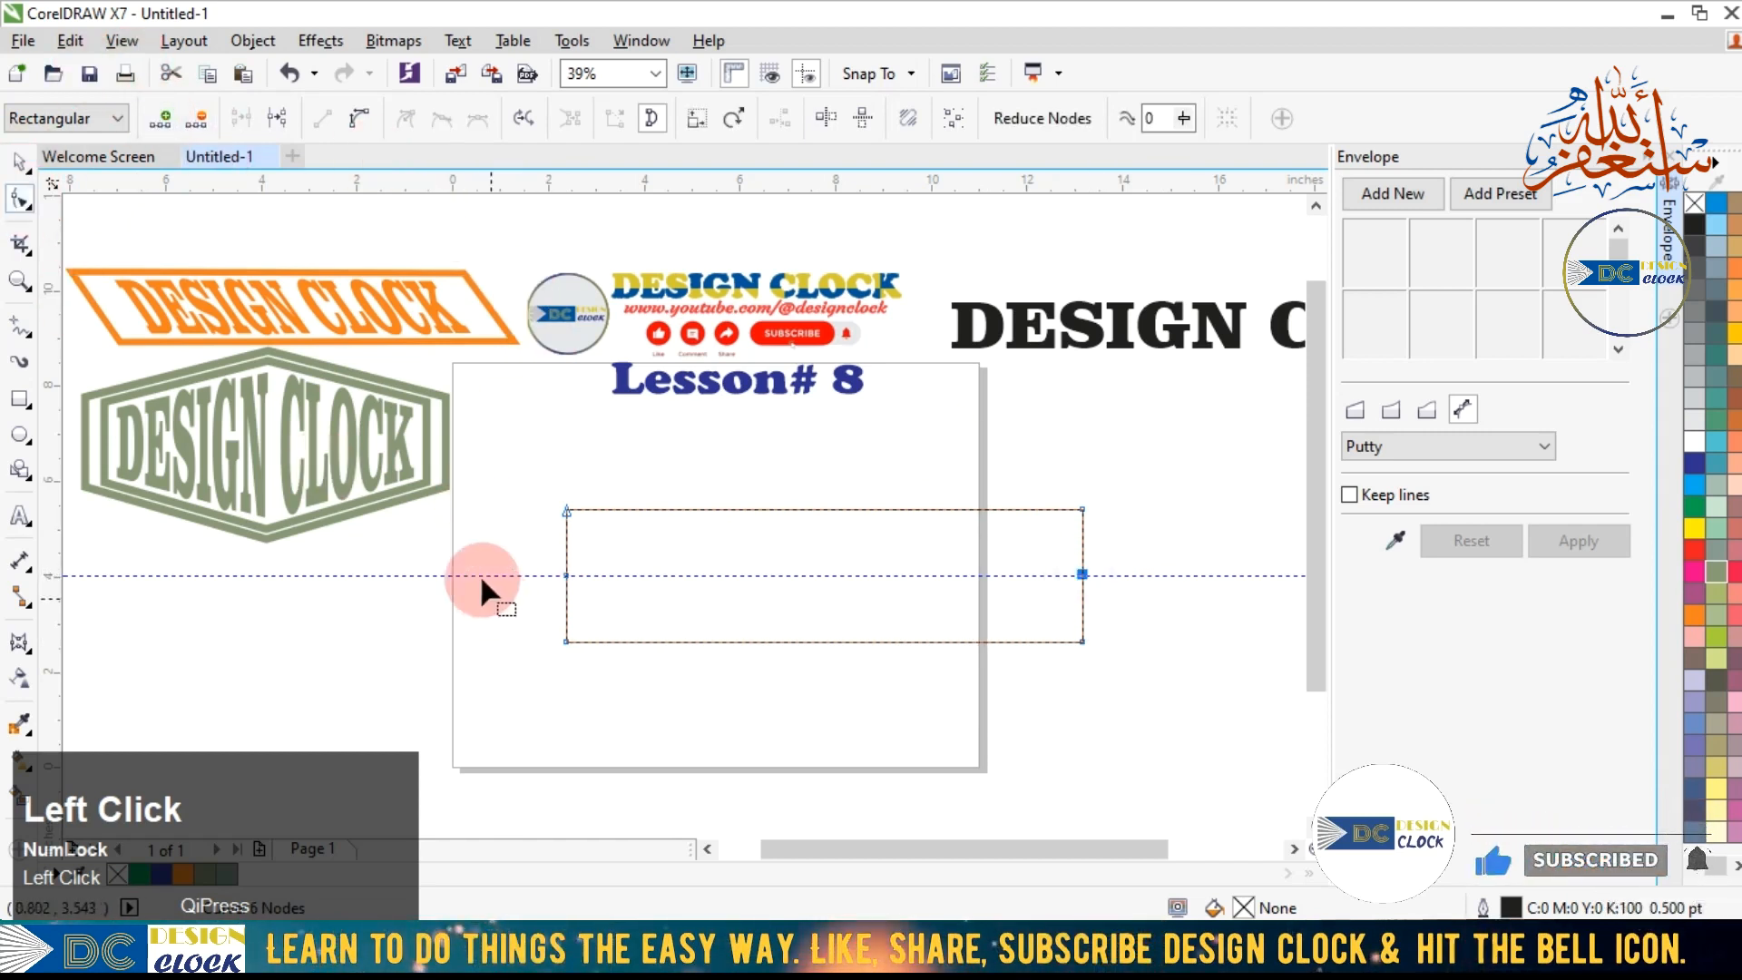
{"action": "left_click", "coordinate": [553, 580]}
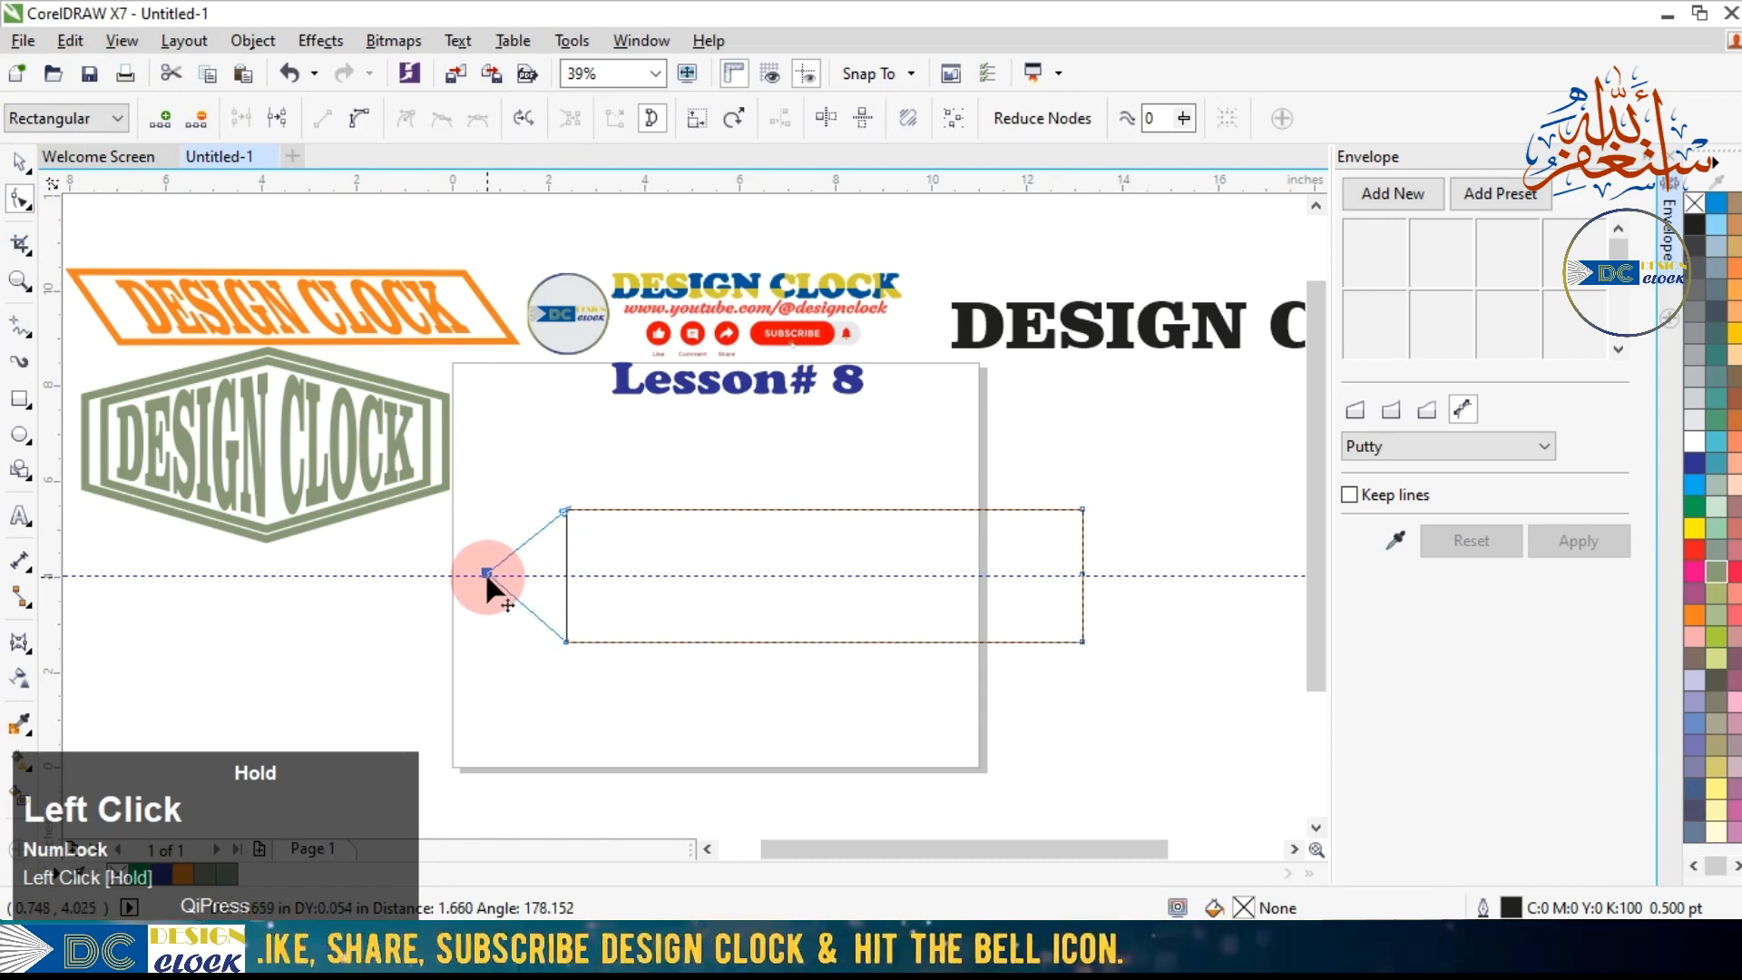
{"action": "left_click_drag", "start_coordinate": [486, 574], "coordinate": [453, 581]}
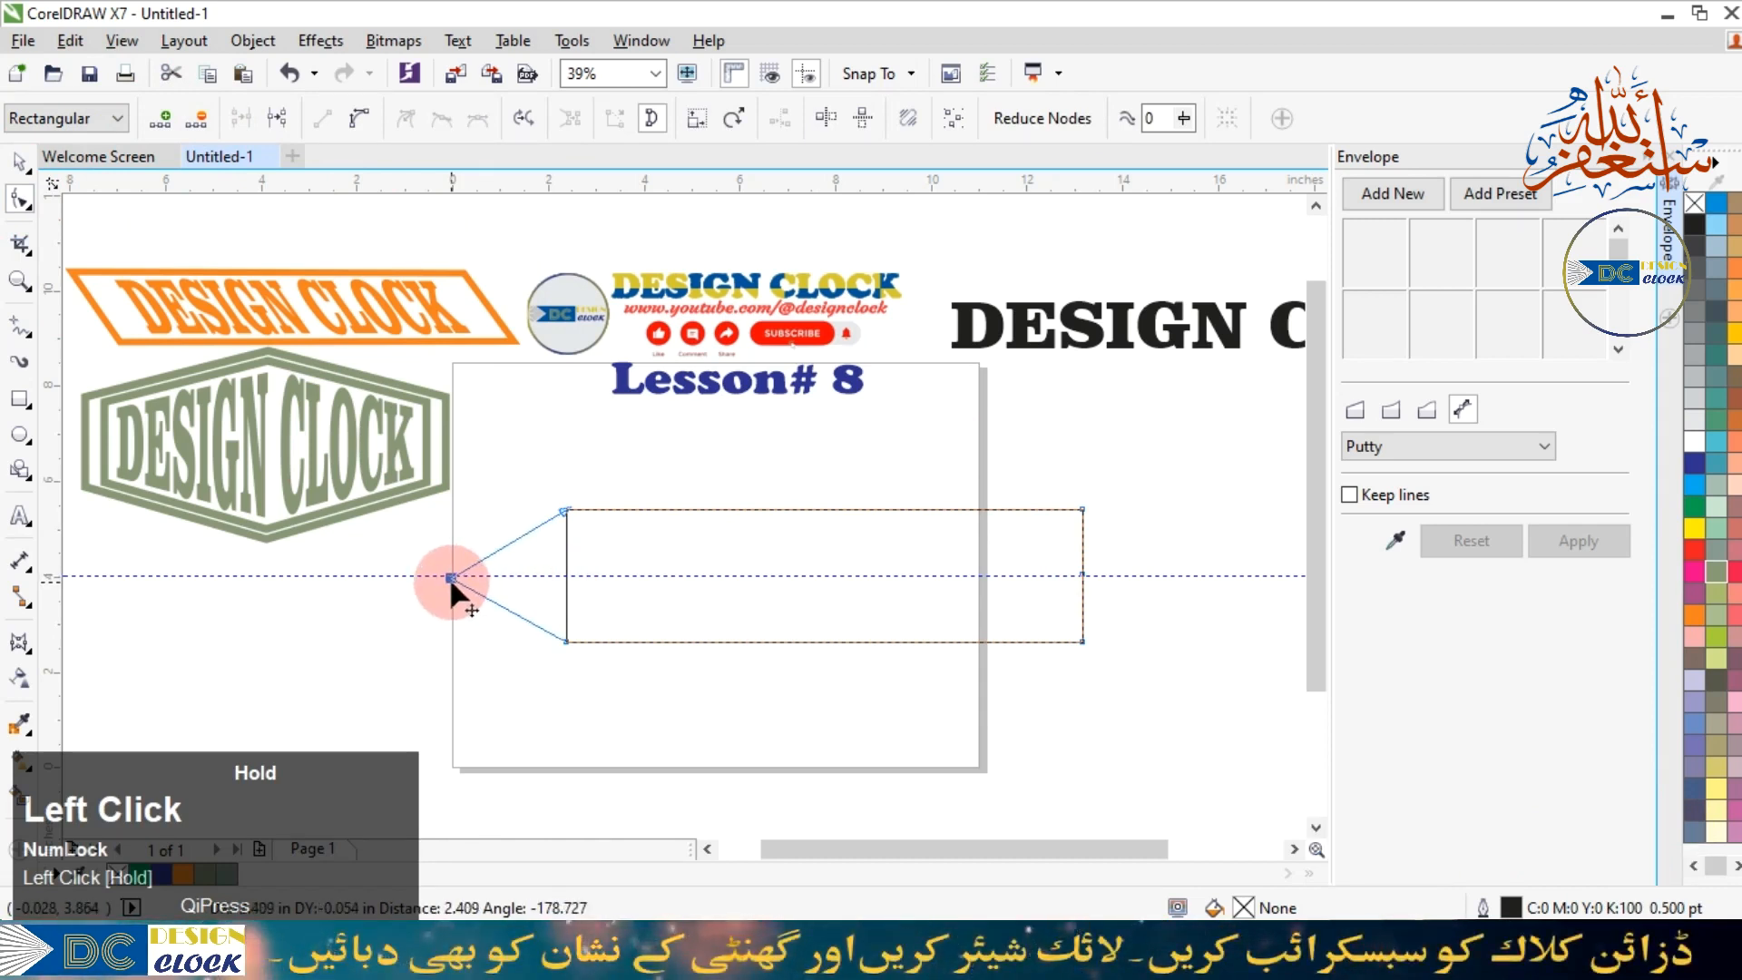
{"action": "left_click_drag", "start_coordinate": [1084, 576], "coordinate": [987, 578]}
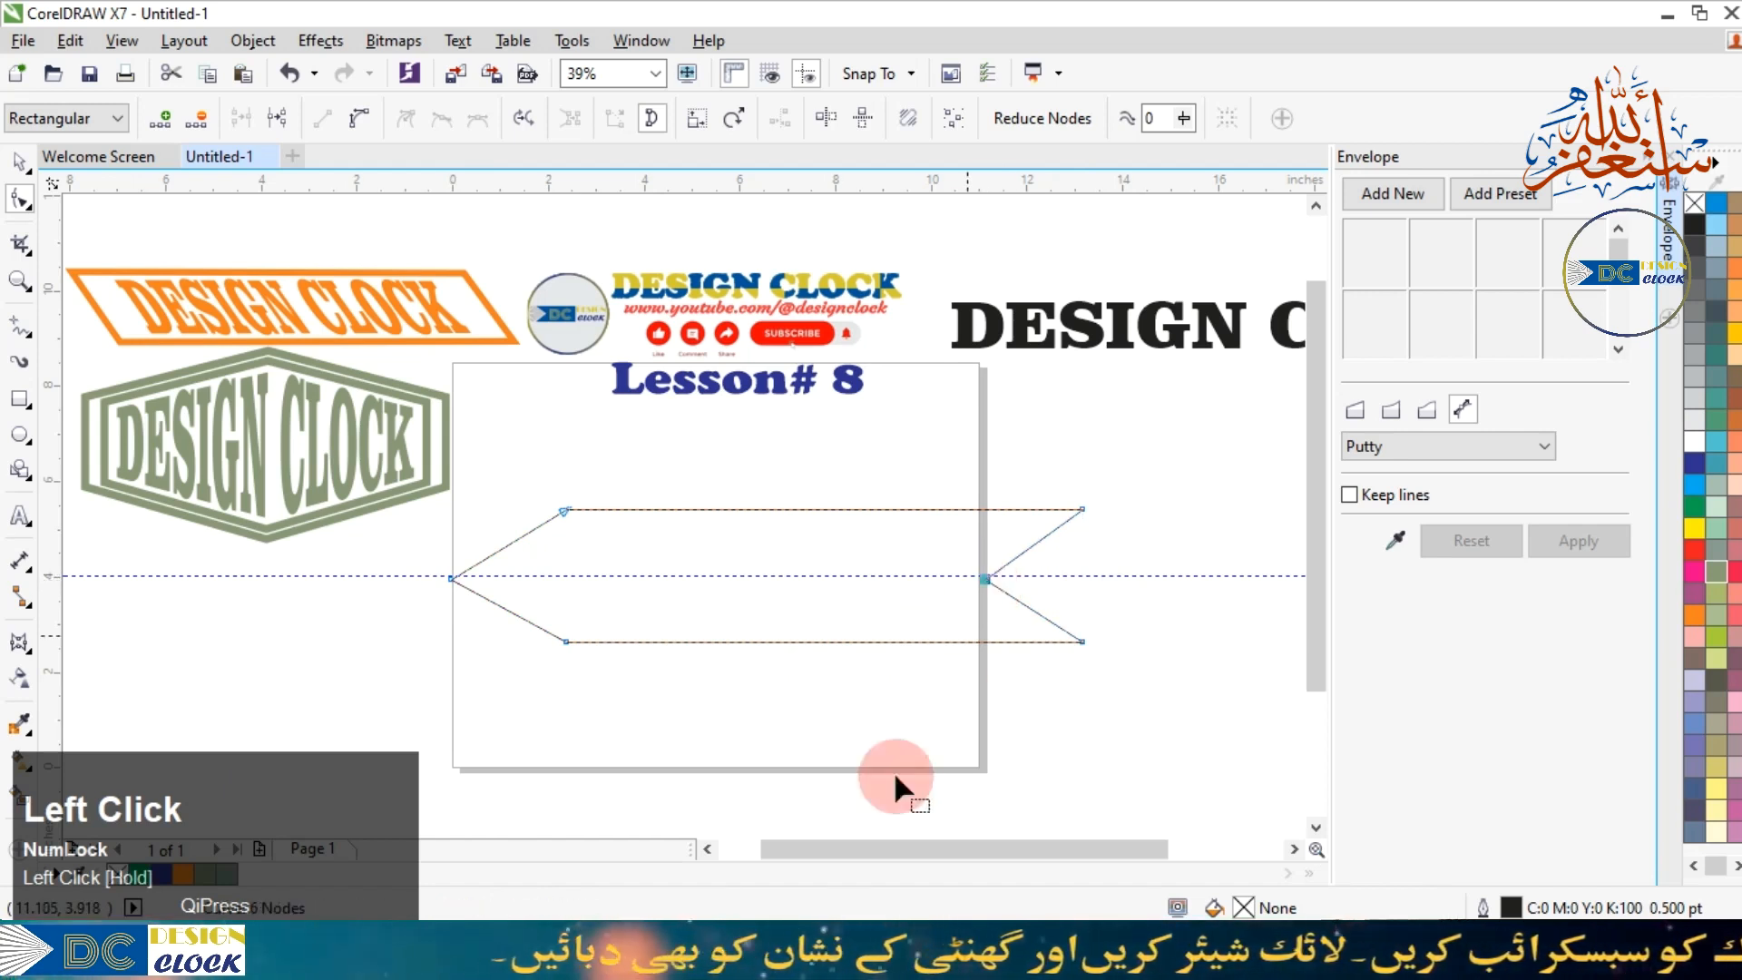
{"action": "left_click", "coordinate": [25, 166]}
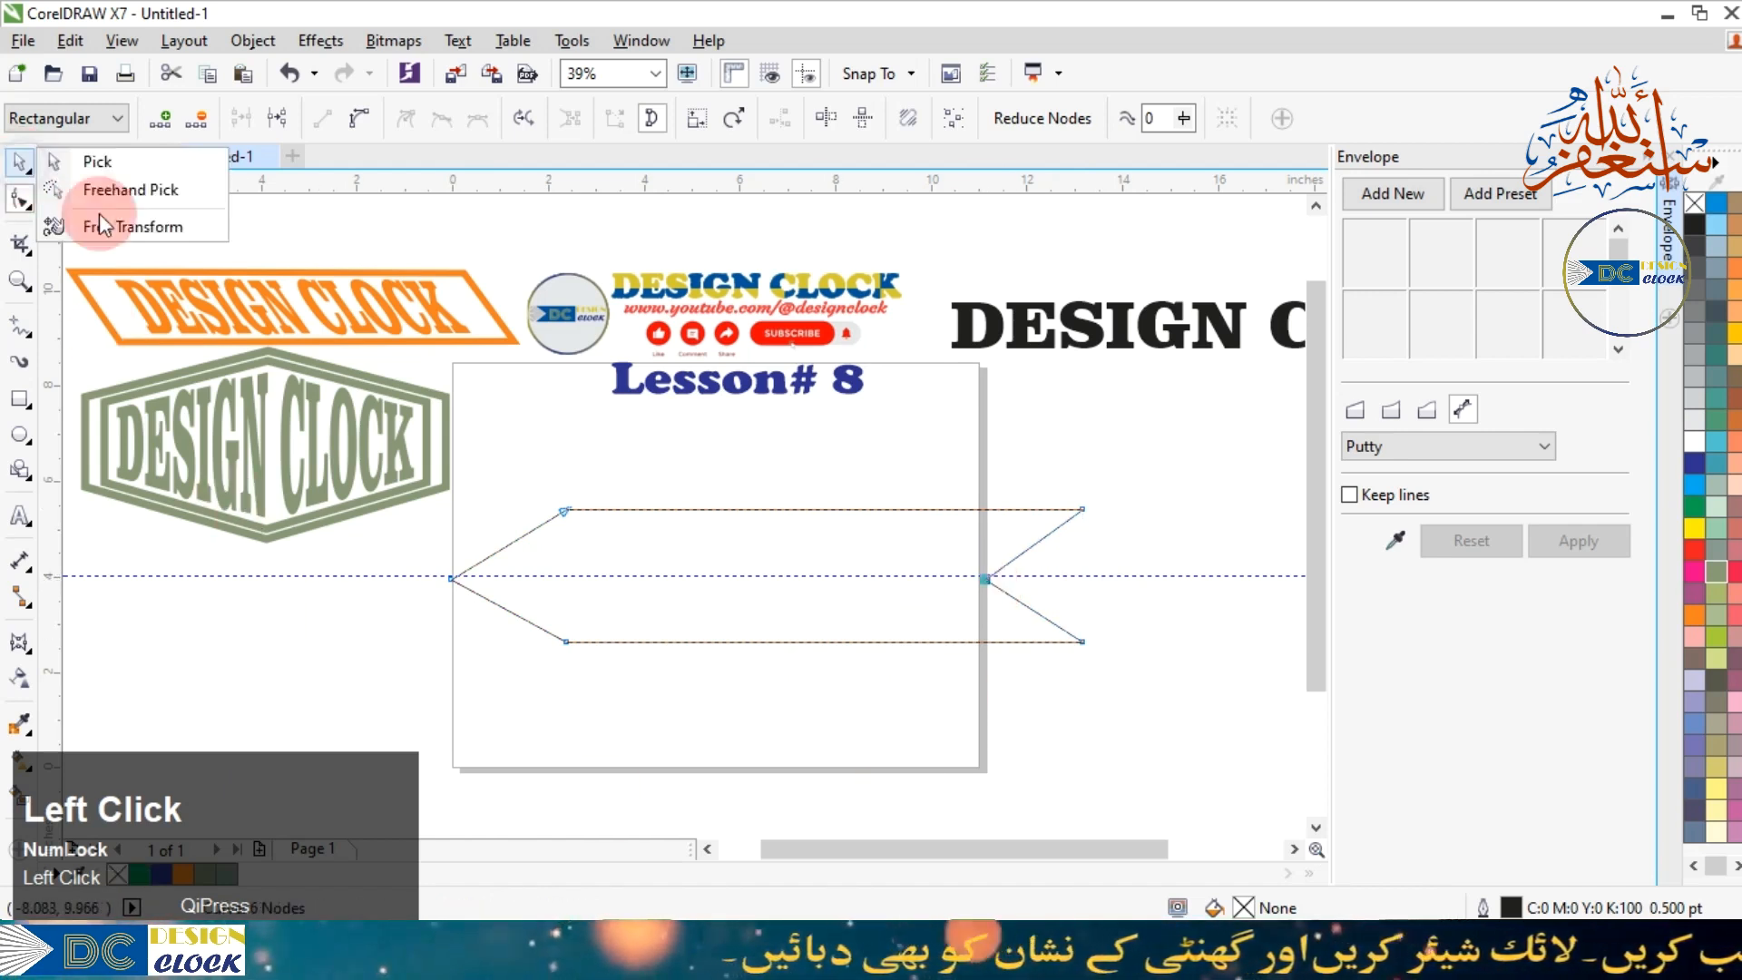
{"action": "left_click", "coordinate": [159, 164]}
{"action": "left_click", "coordinate": [537, 685]}
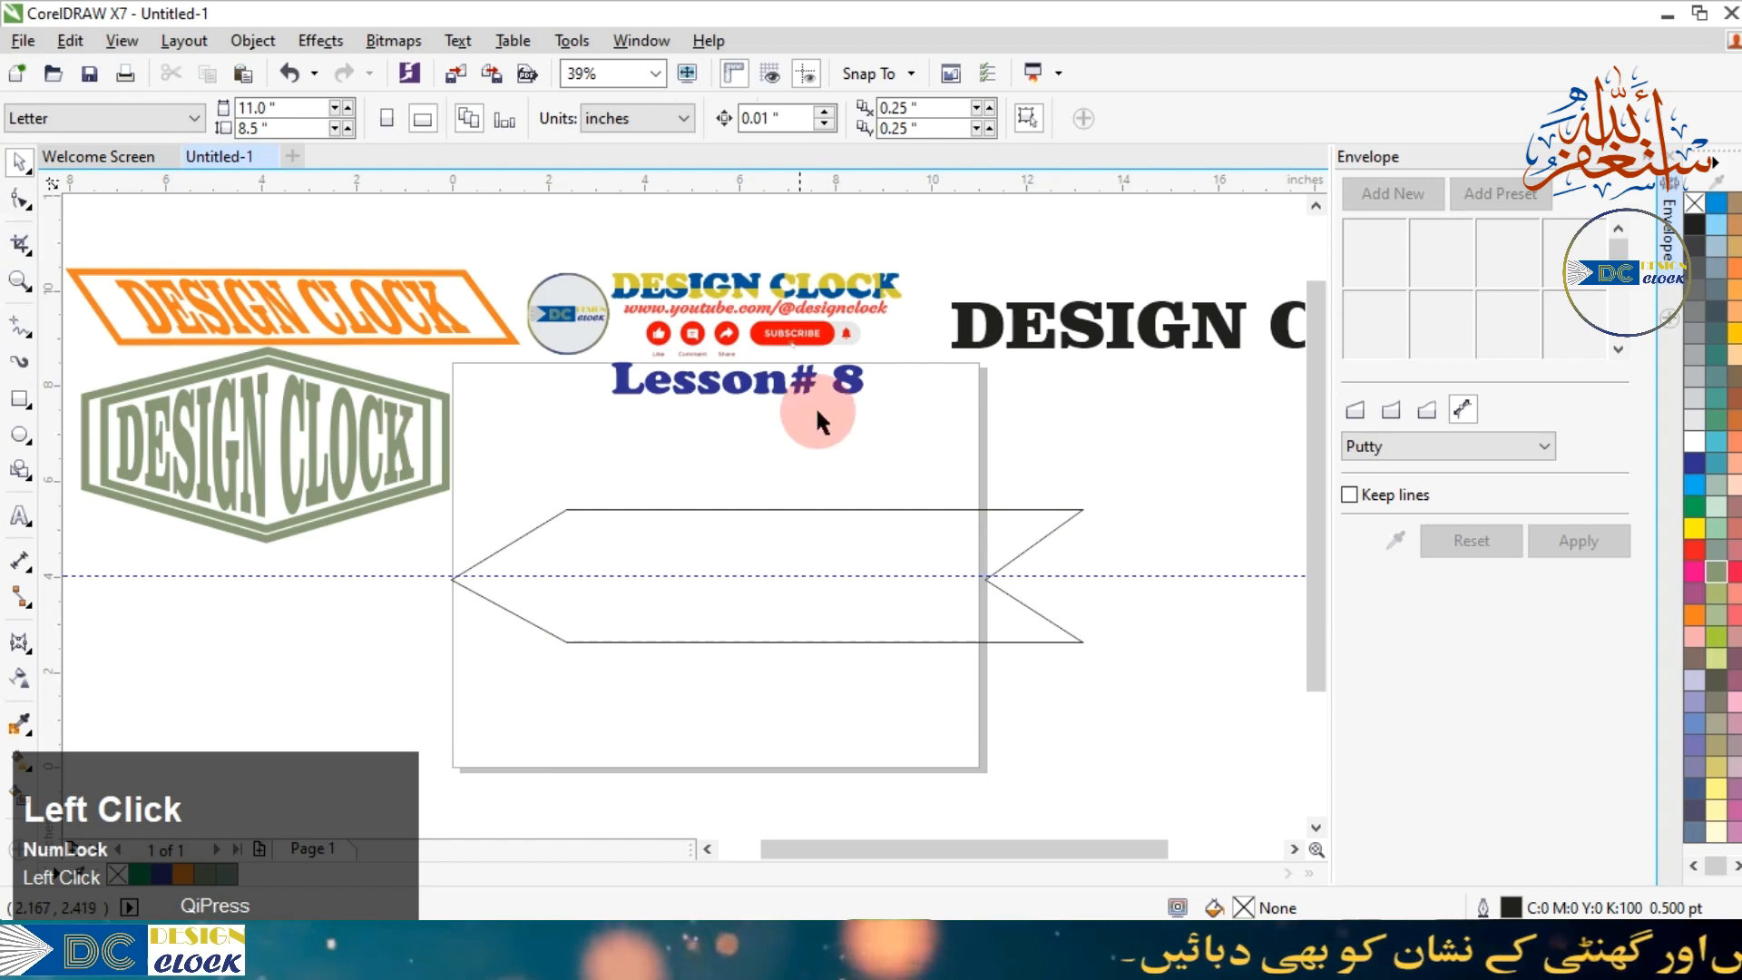
Place a copy of the black DESIGN CLOCK text above the arrow banner and fill it with Deep Rose, without an outline.
{"action": "left_click_drag", "start_coordinate": [954, 338], "coordinate": [588, 472]}
{"action": "right_click", "coordinate": [588, 471]}
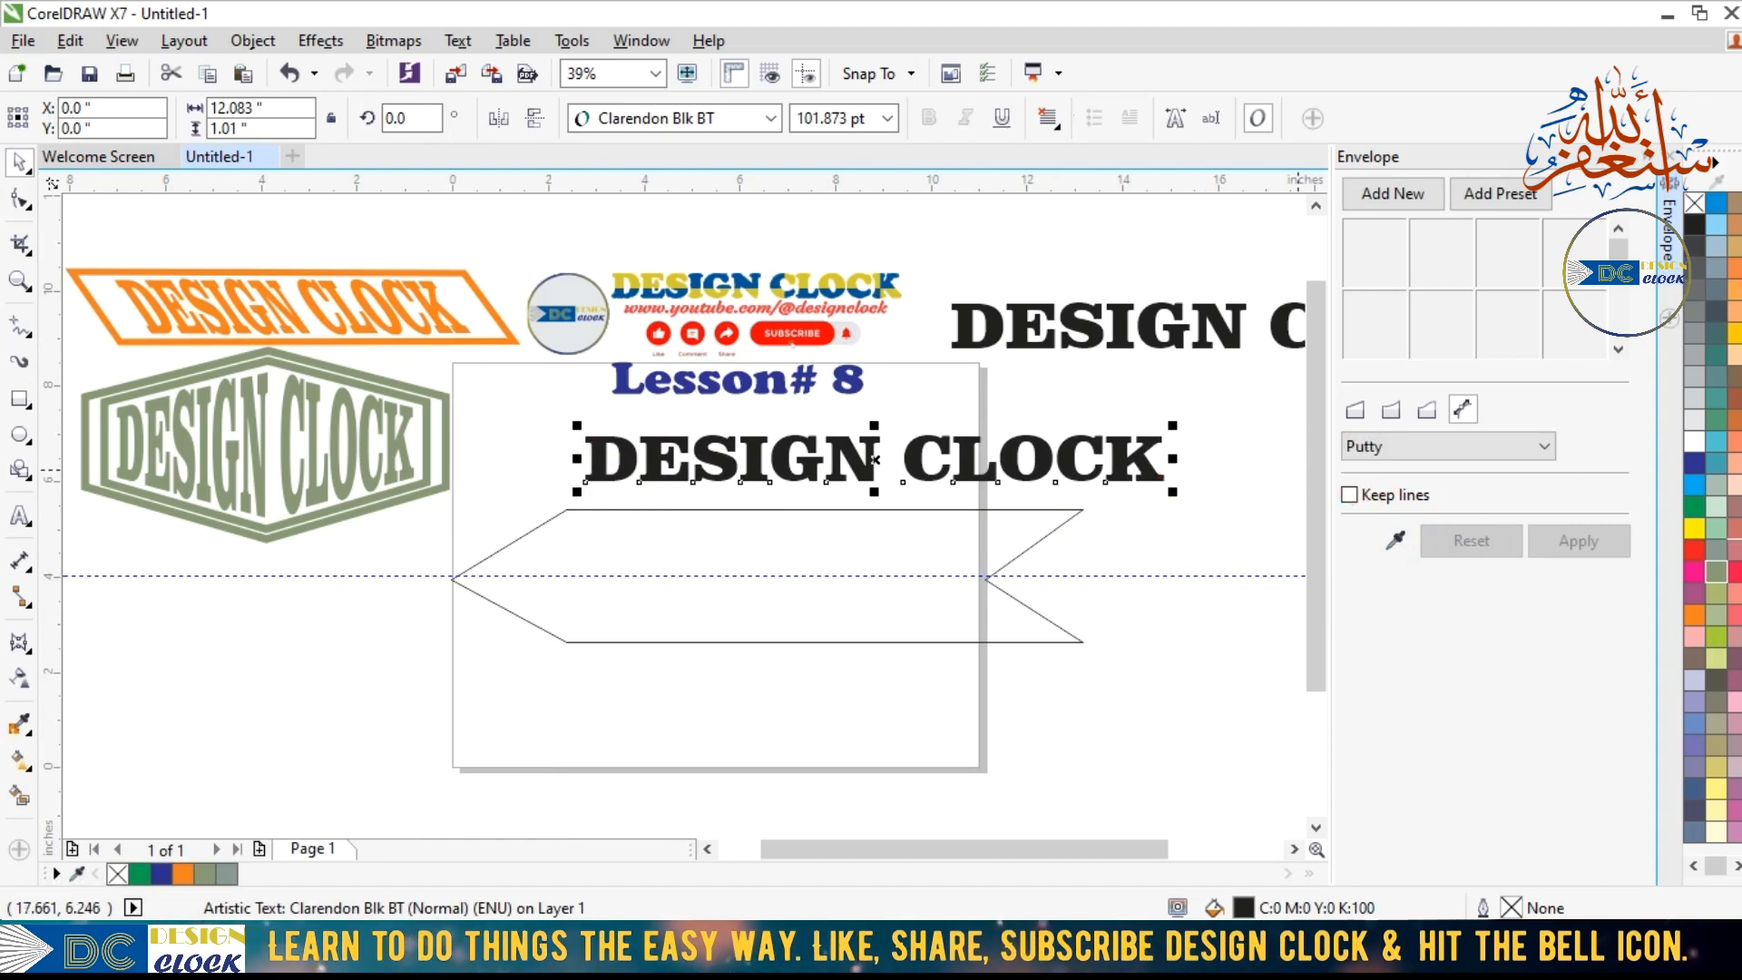
{"action": "right_click", "coordinate": [1735, 558]}
{"action": "left_click", "coordinate": [1735, 558]}
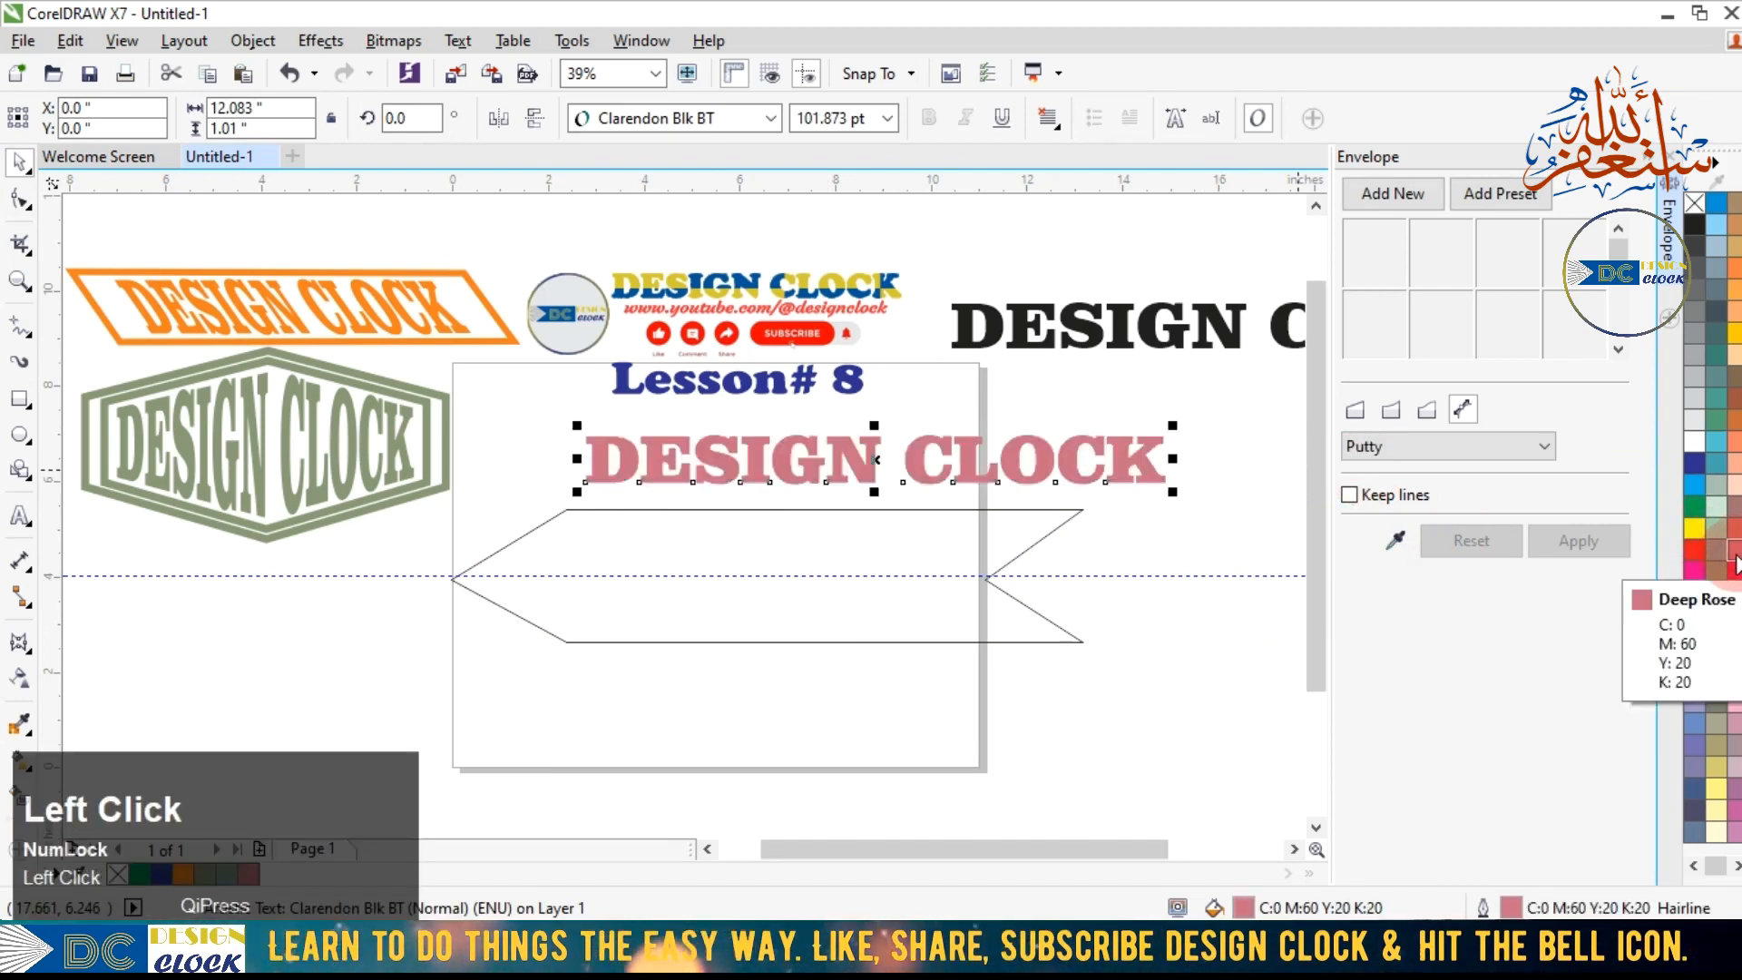
{"action": "right_click", "coordinate": [1694, 201]}
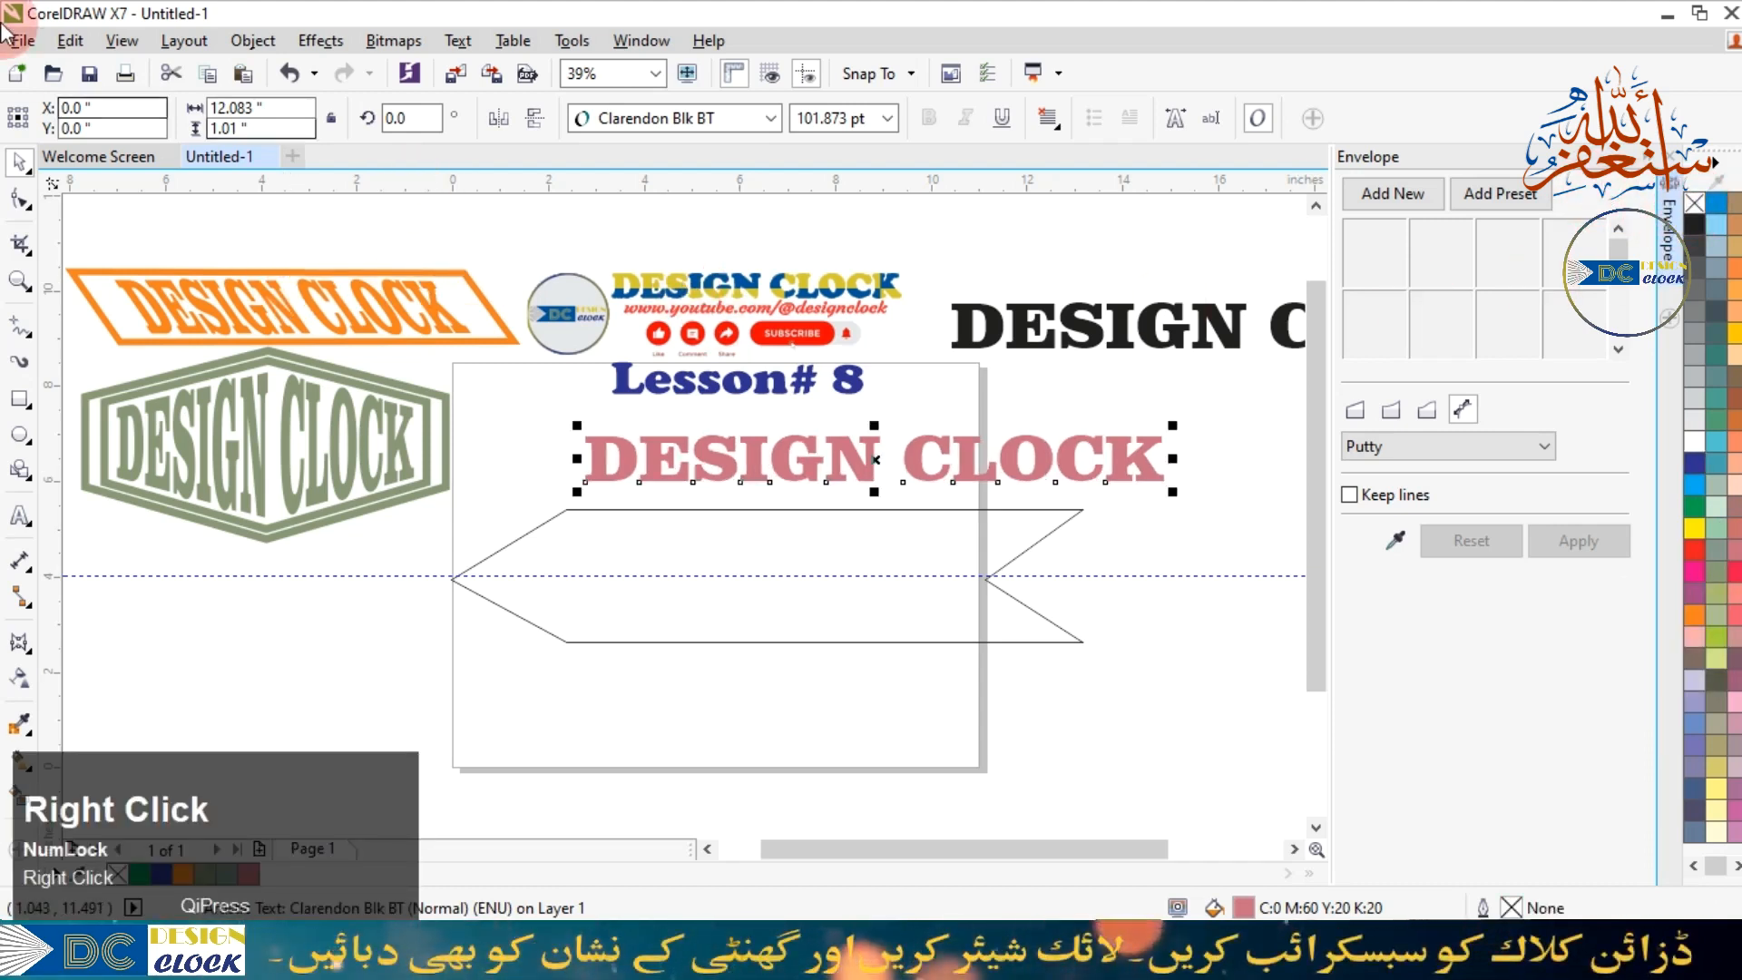
{"action": "left_click", "coordinate": [928, 544]}
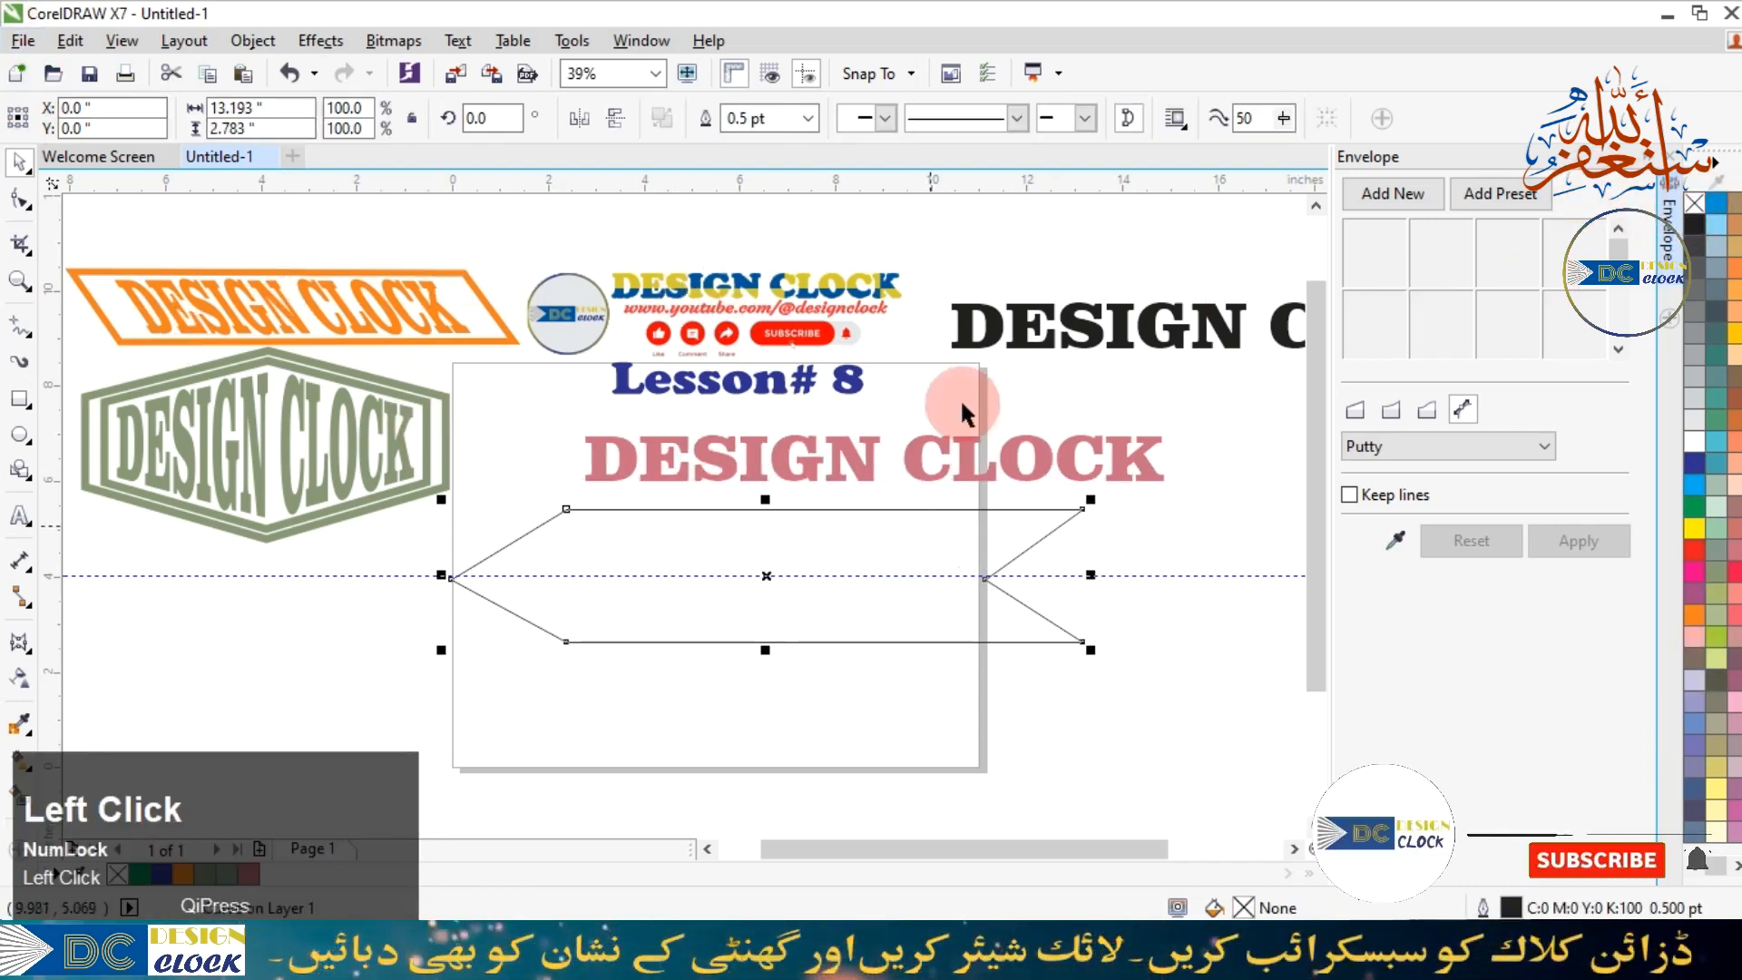
{"action": "left_click", "coordinate": [806, 118]}
{"action": "left_click", "coordinate": [904, 216]}
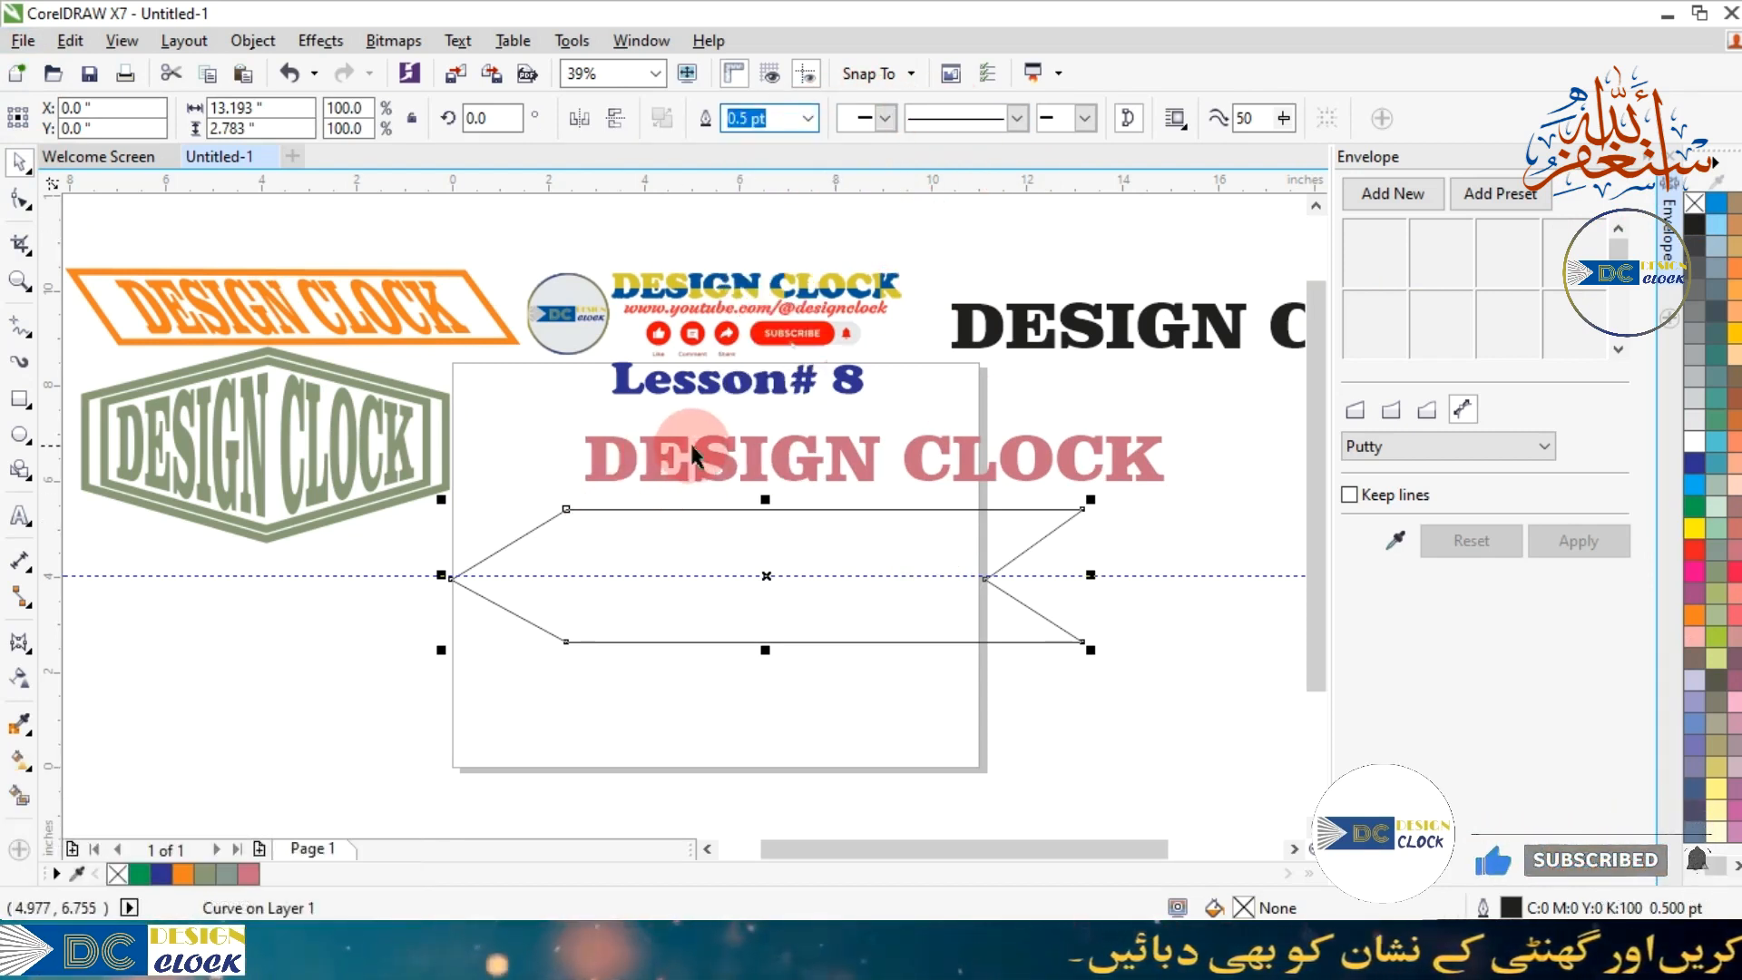
Create an envelope from the arrow banner and apply it to the Deep Rose DESIGN CLOCK text.
{"action": "left_click", "coordinate": [661, 459]}
{"action": "left_click", "coordinate": [1396, 538]}
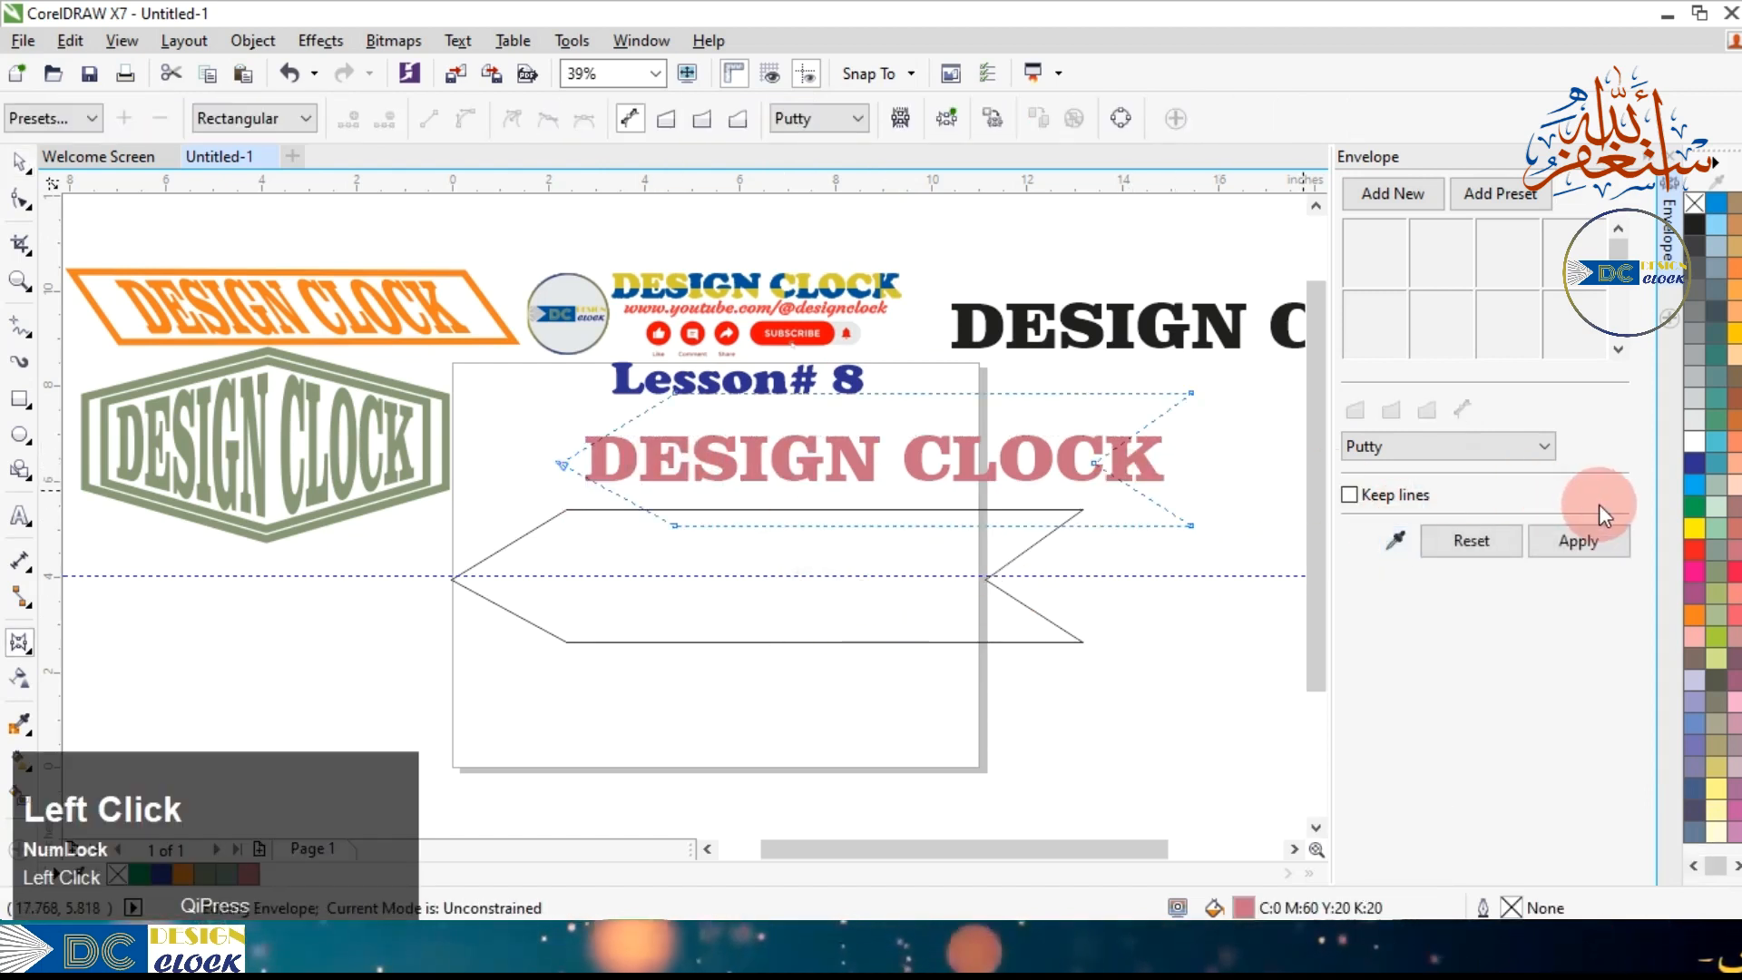
{"action": "left_click", "coordinate": [1593, 543]}
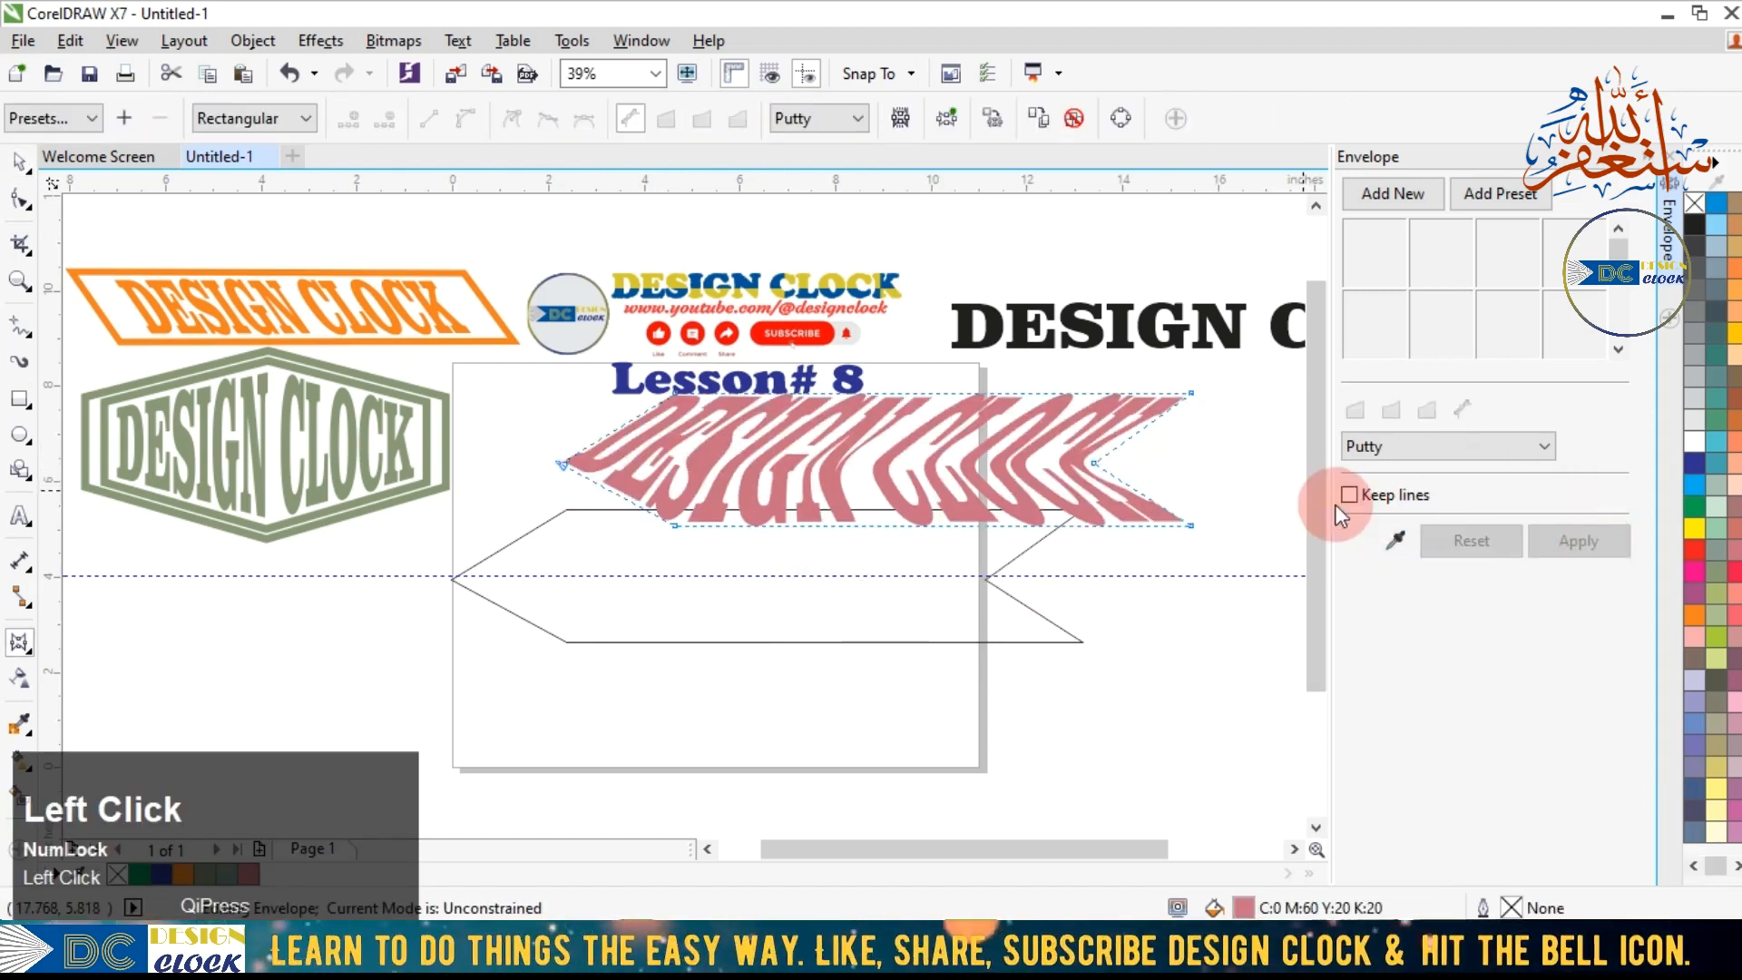
{"action": "left_click", "coordinate": [18, 167]}
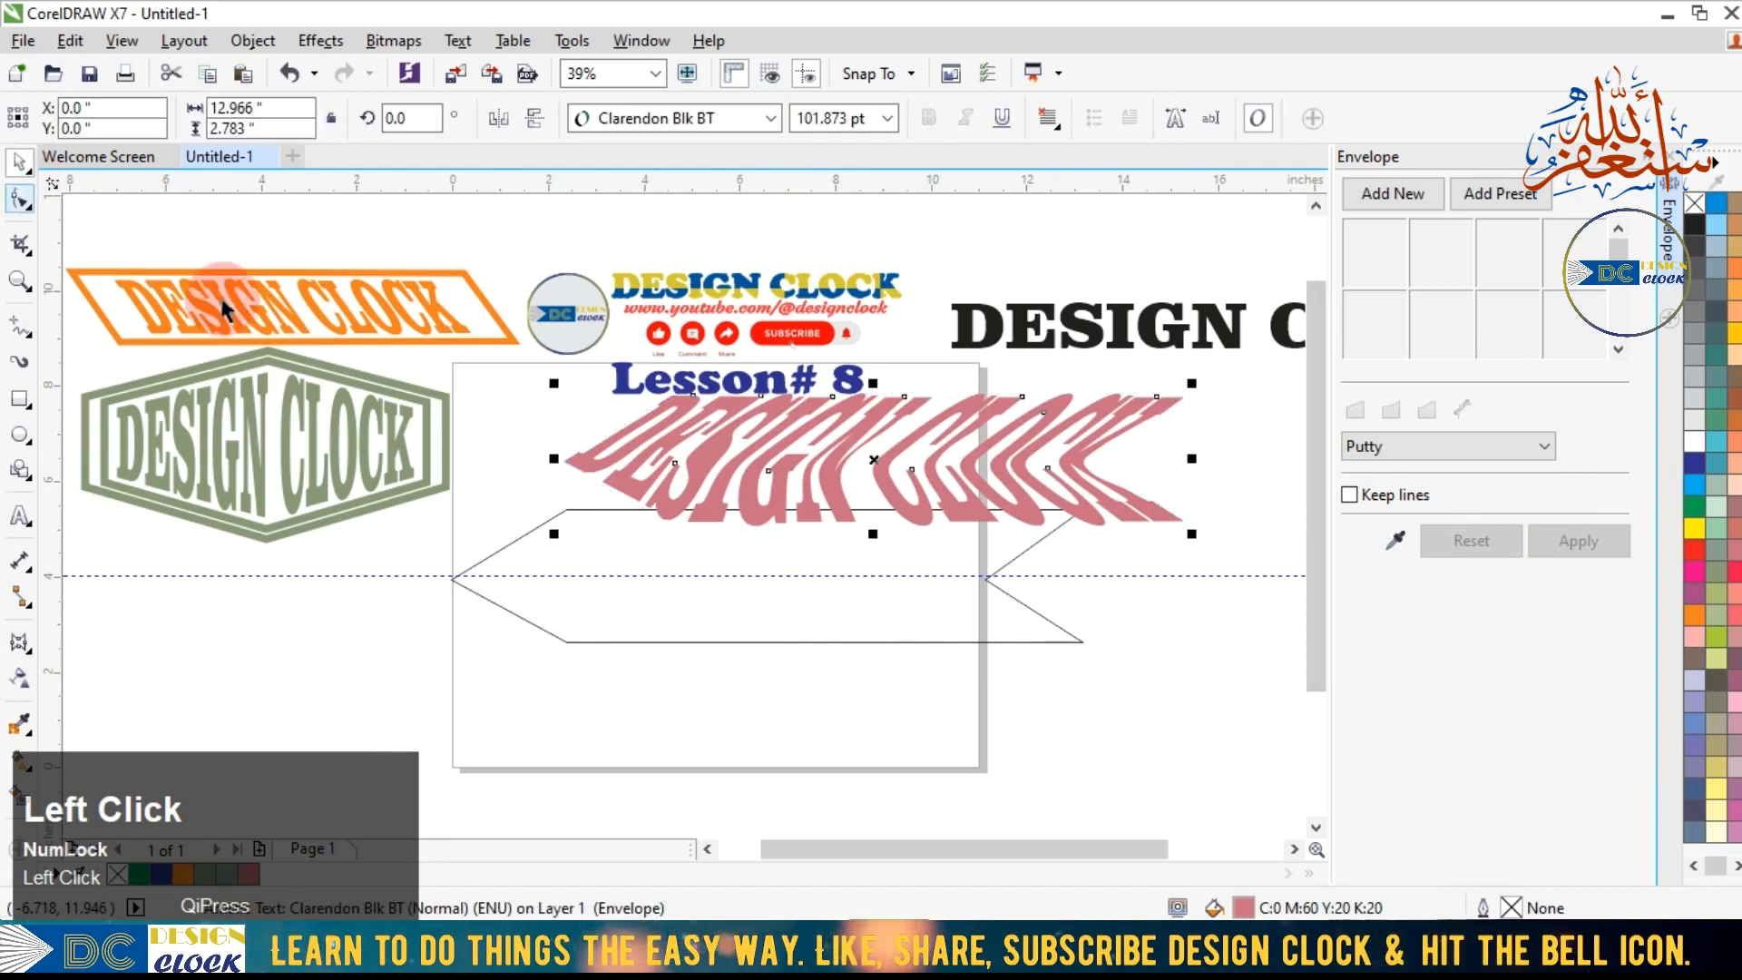
{"action": "left_click", "coordinate": [715, 706]}
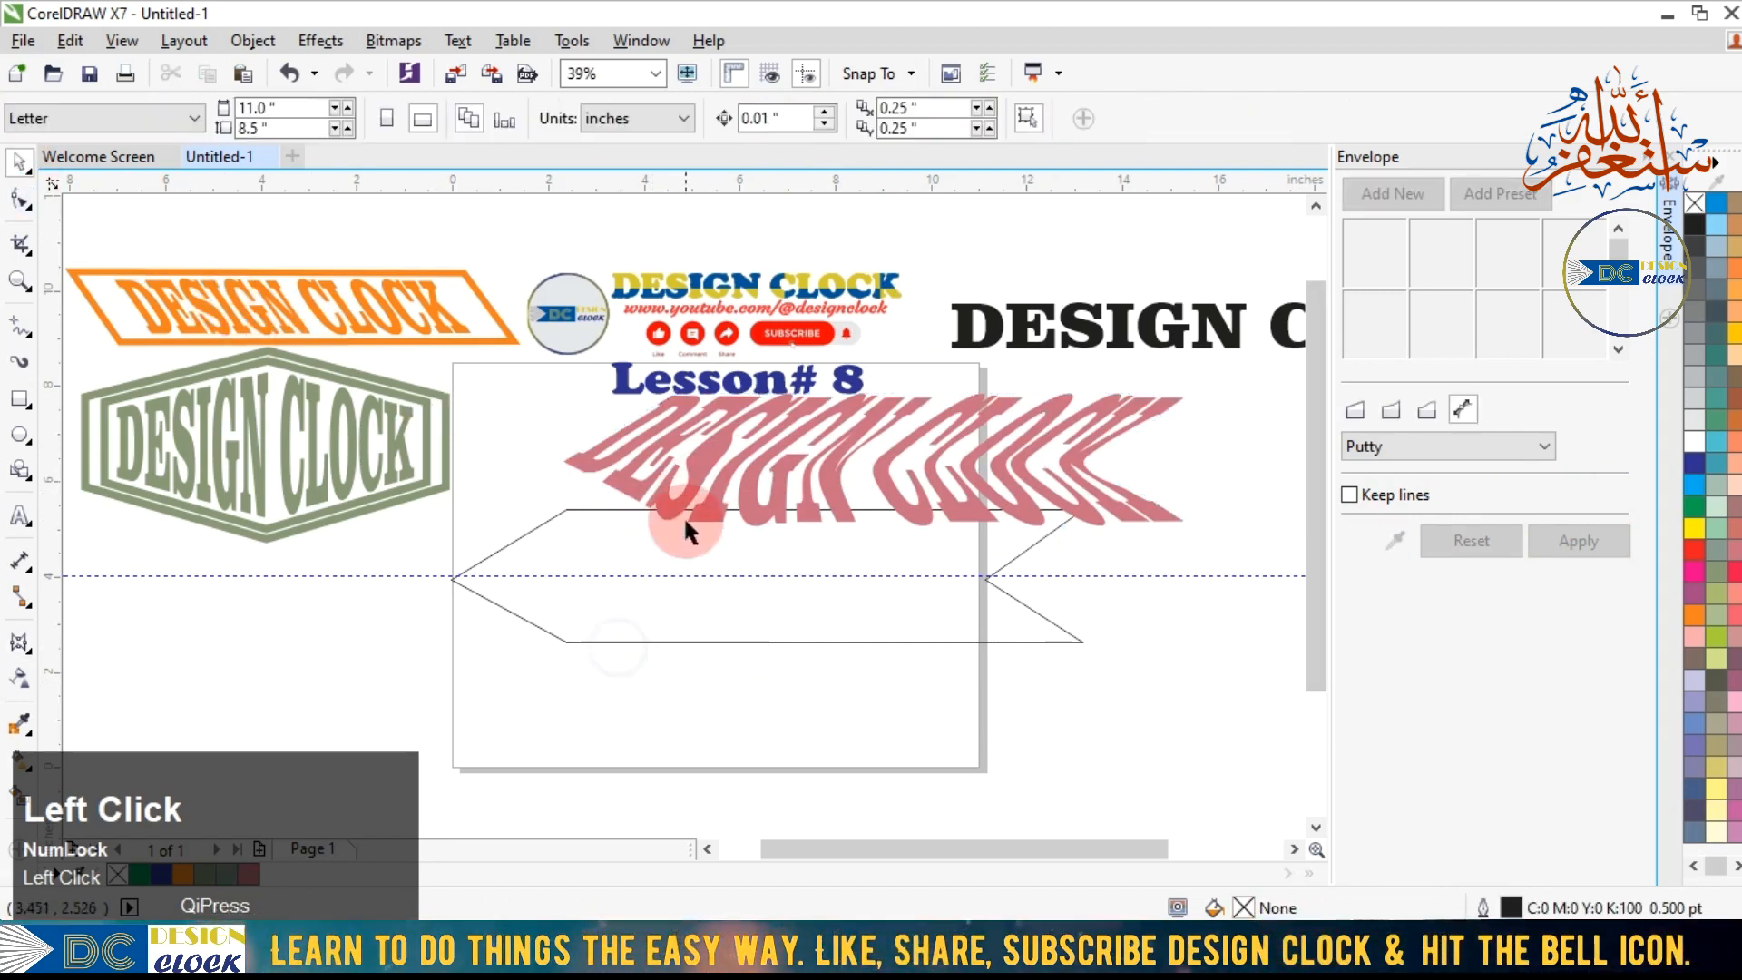
Give the arrow banner an 8 pt outline and colour both the outline and the enveloped text green (C40 M0 Y100 K0).
{"action": "left_click", "coordinate": [529, 617]}
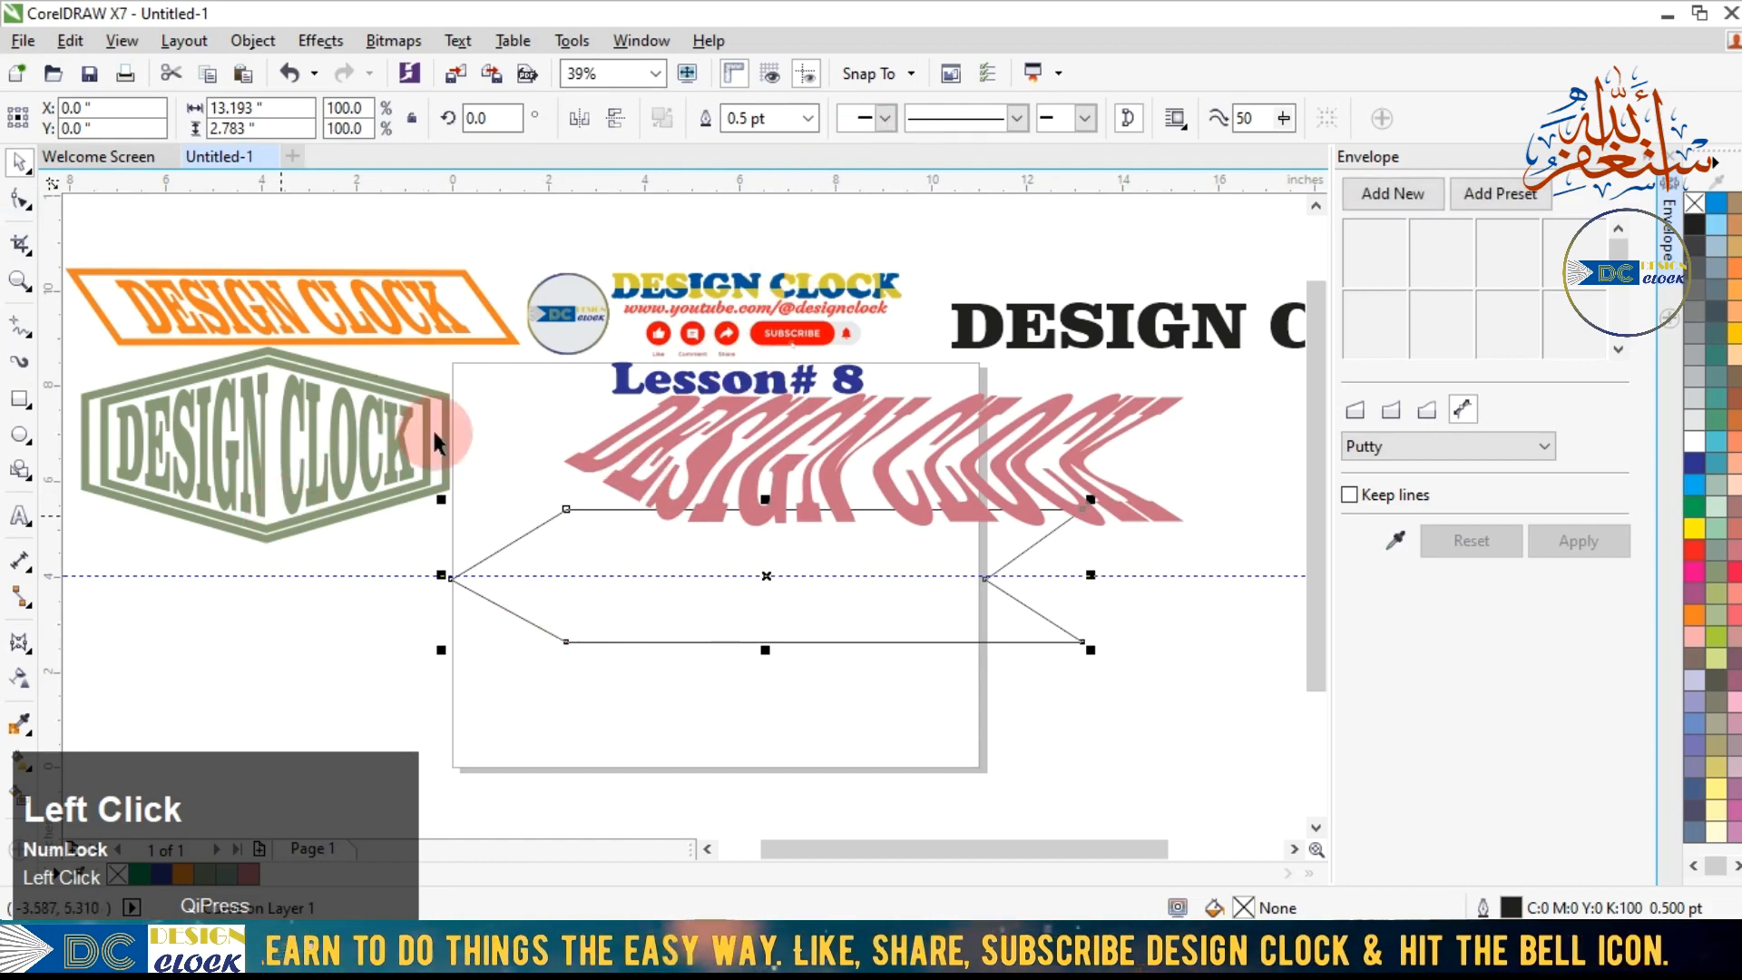
{"action": "left_click", "coordinate": [808, 118]}
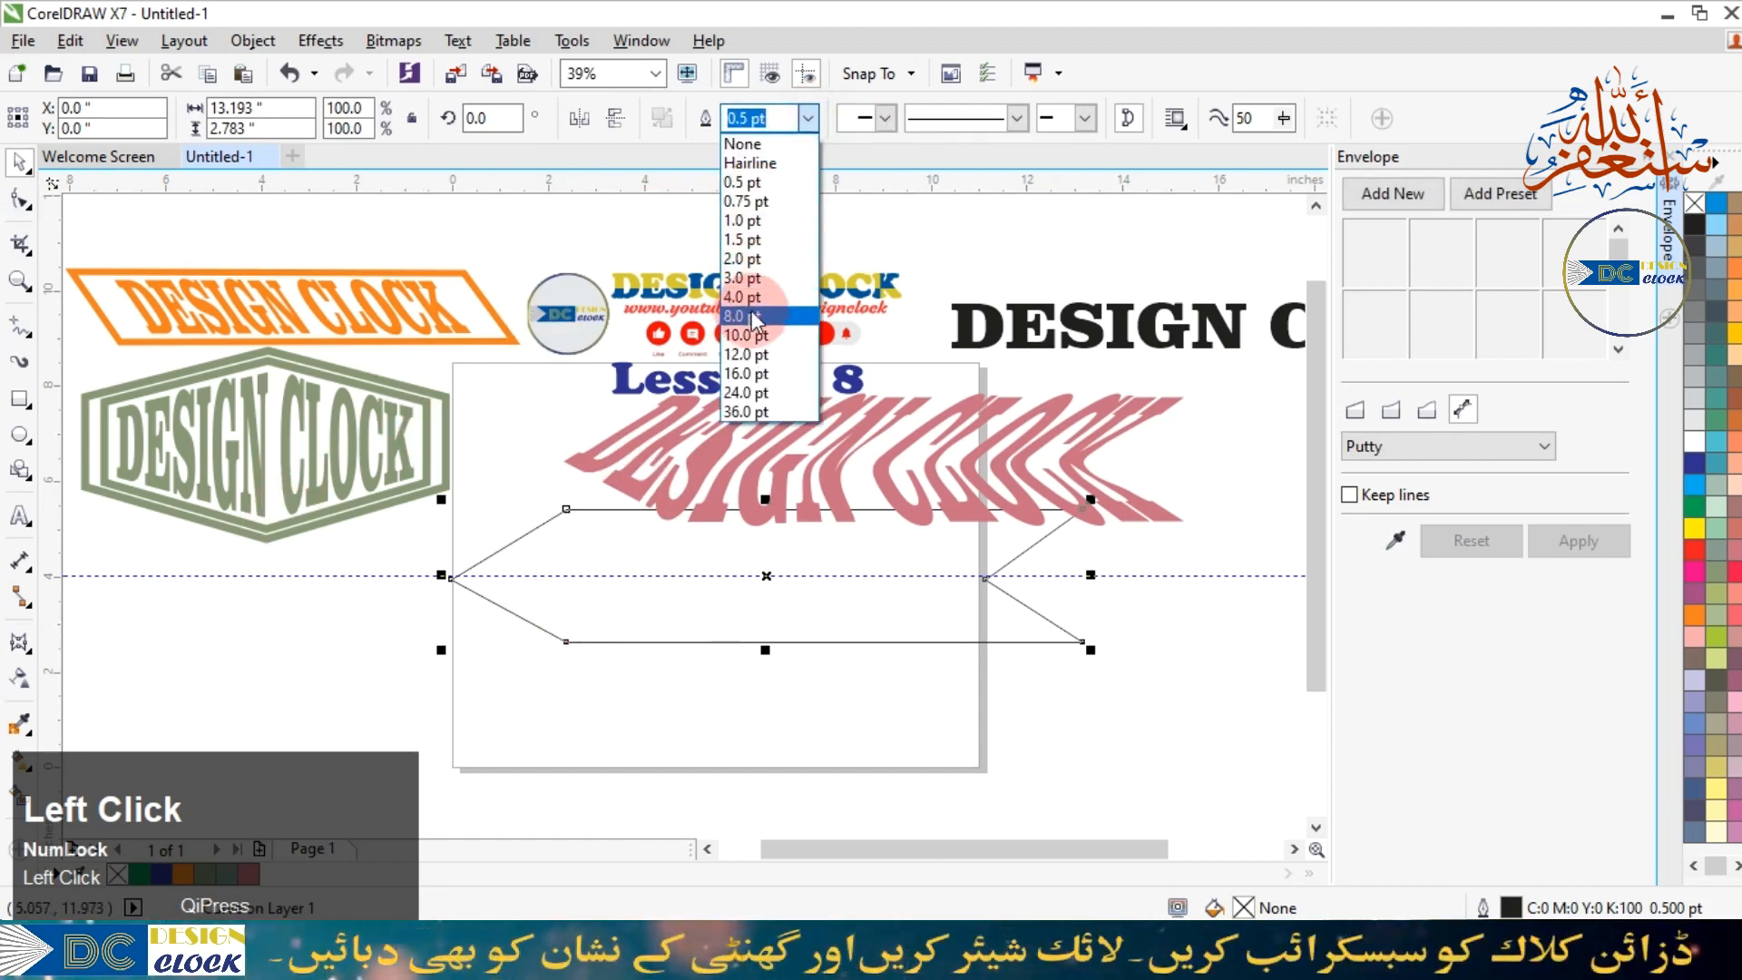
{"action": "left_click", "coordinate": [750, 326]}
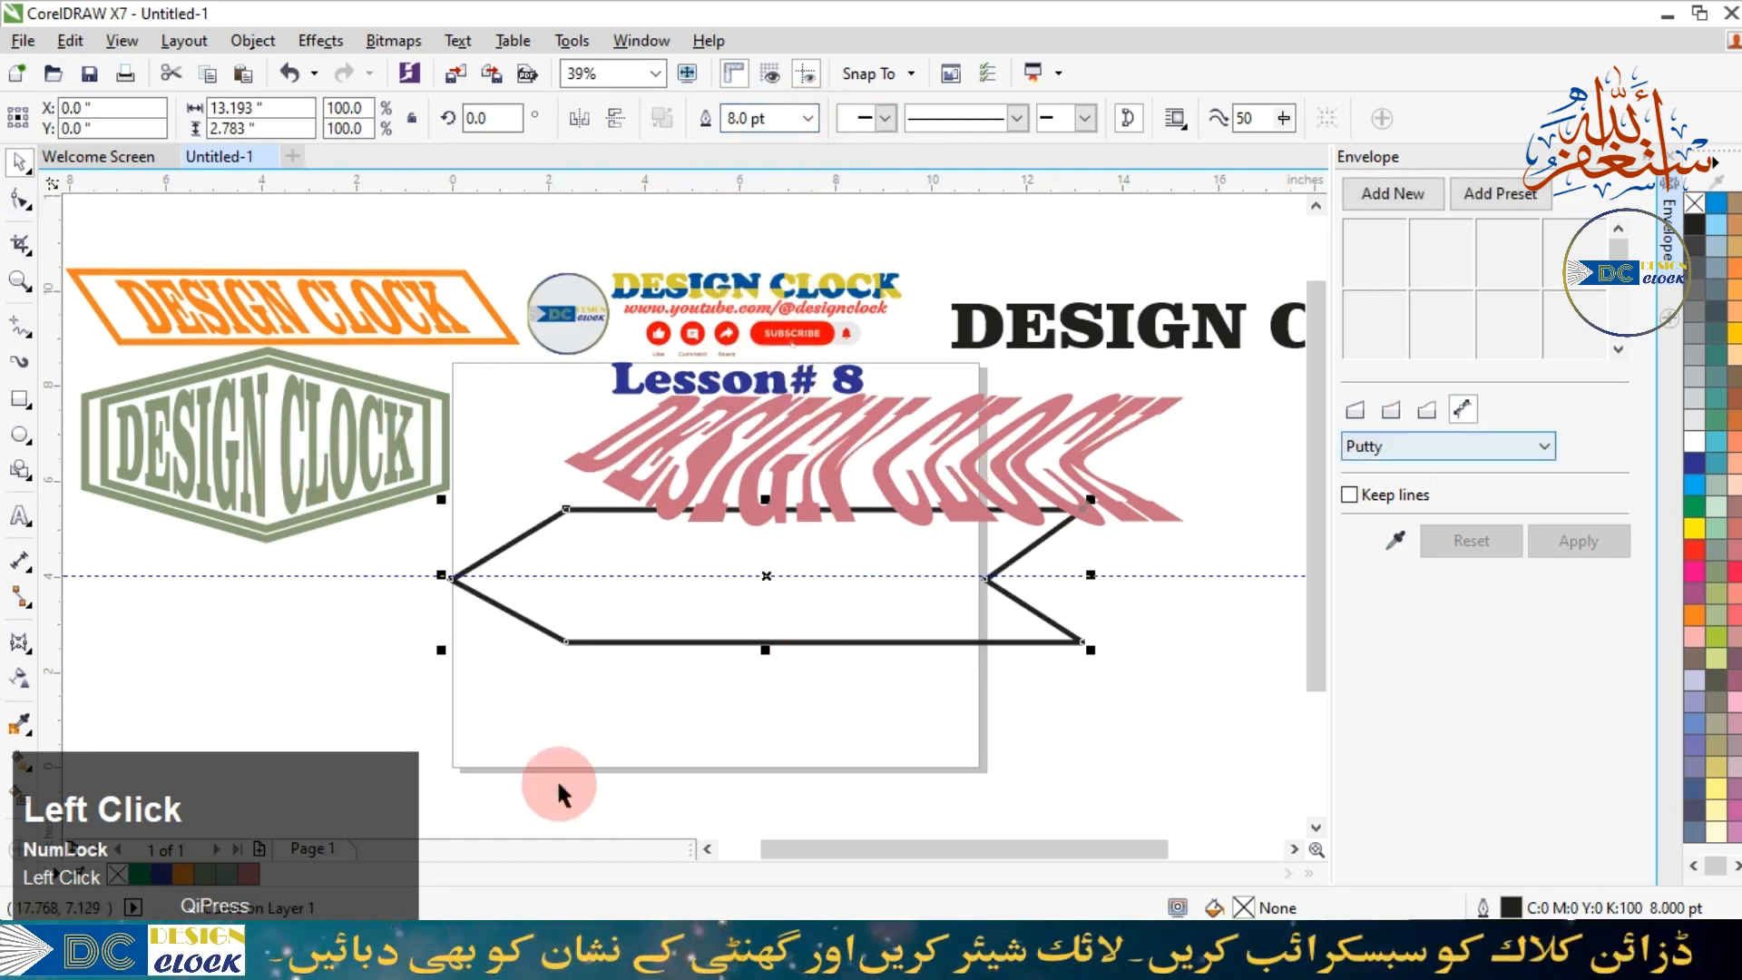
{"action": "right_click", "coordinate": [1719, 643]}
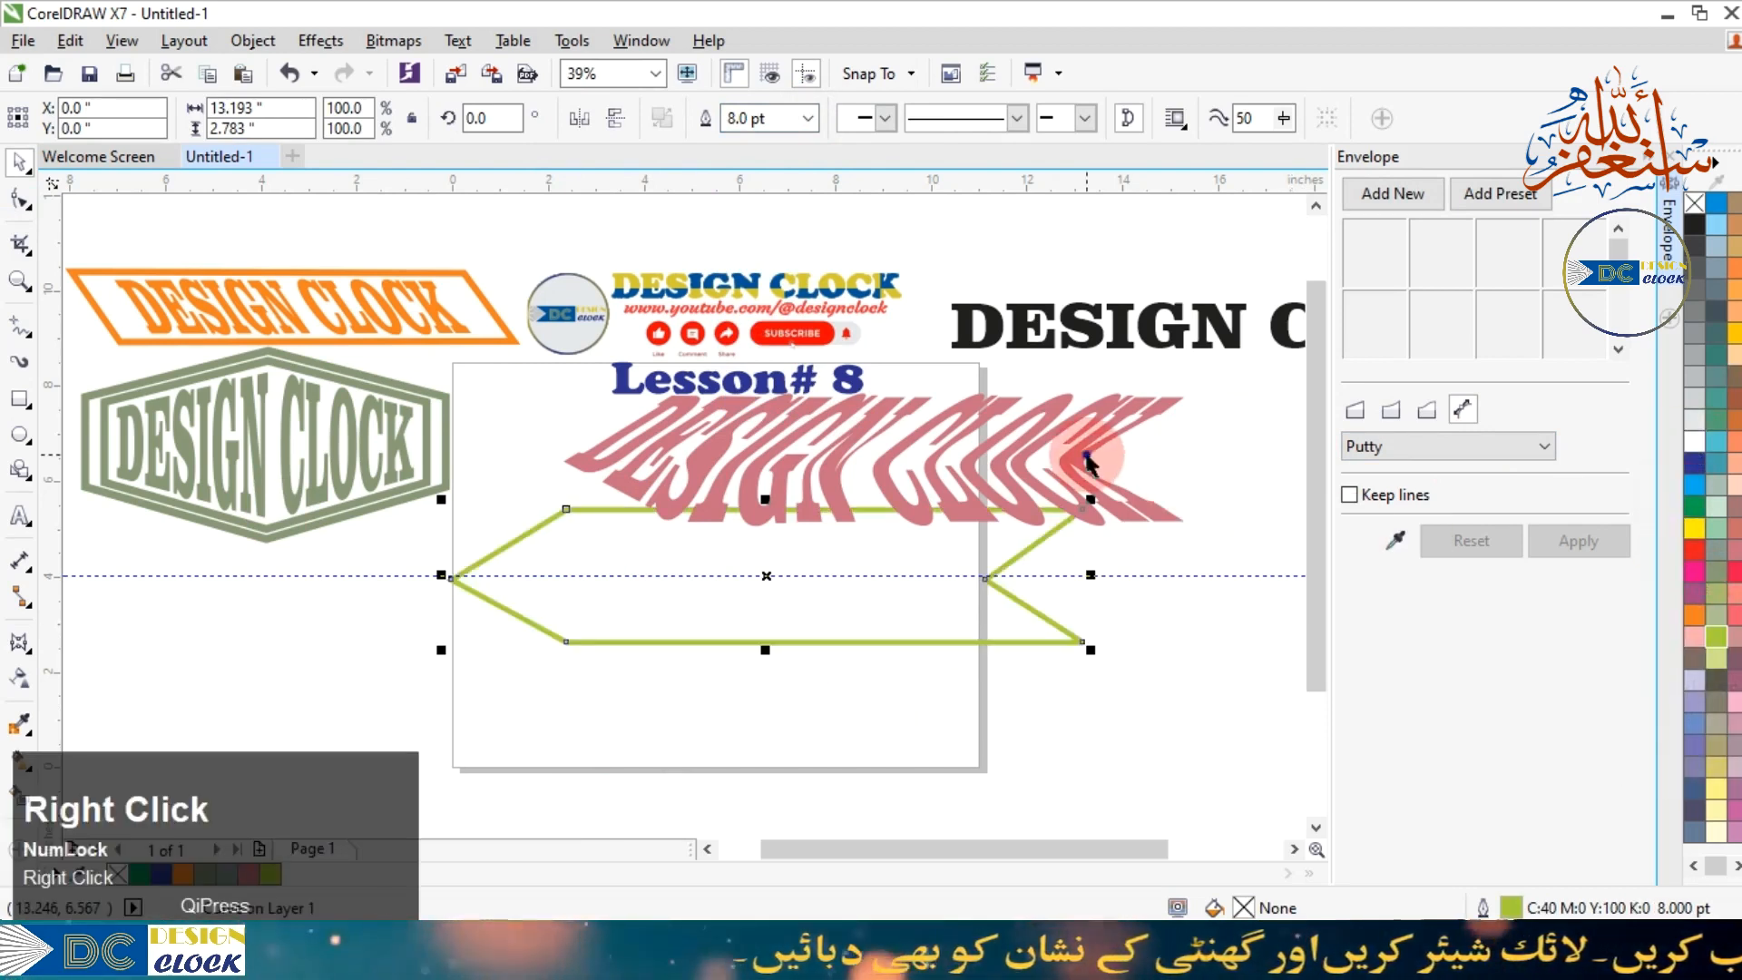
{"action": "left_click", "coordinate": [1089, 473]}
{"action": "left_click", "coordinate": [1718, 643]}
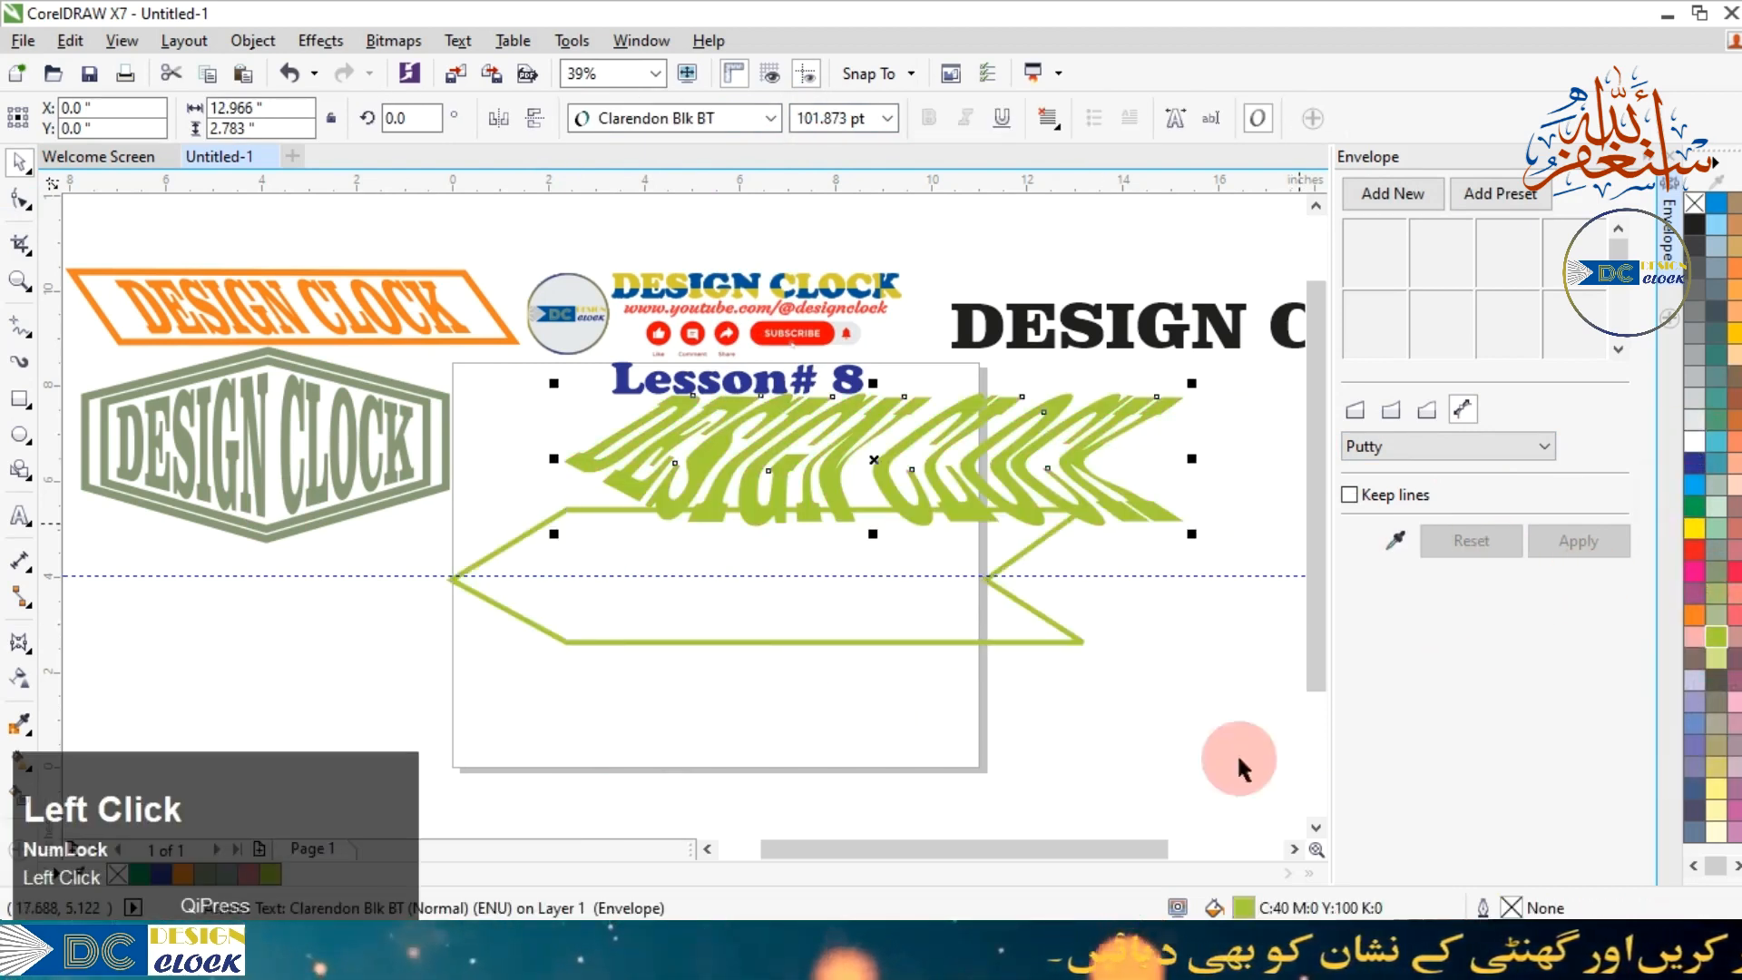
Move the green enveloped text into the arrow banner and shift the guideline up to about Y 6.19 in.
{"action": "left_click_drag", "start_coordinate": [786, 489], "coordinate": [698, 615]}
{"action": "left_click_drag", "start_coordinate": [557, 575], "coordinate": [632, 482]}
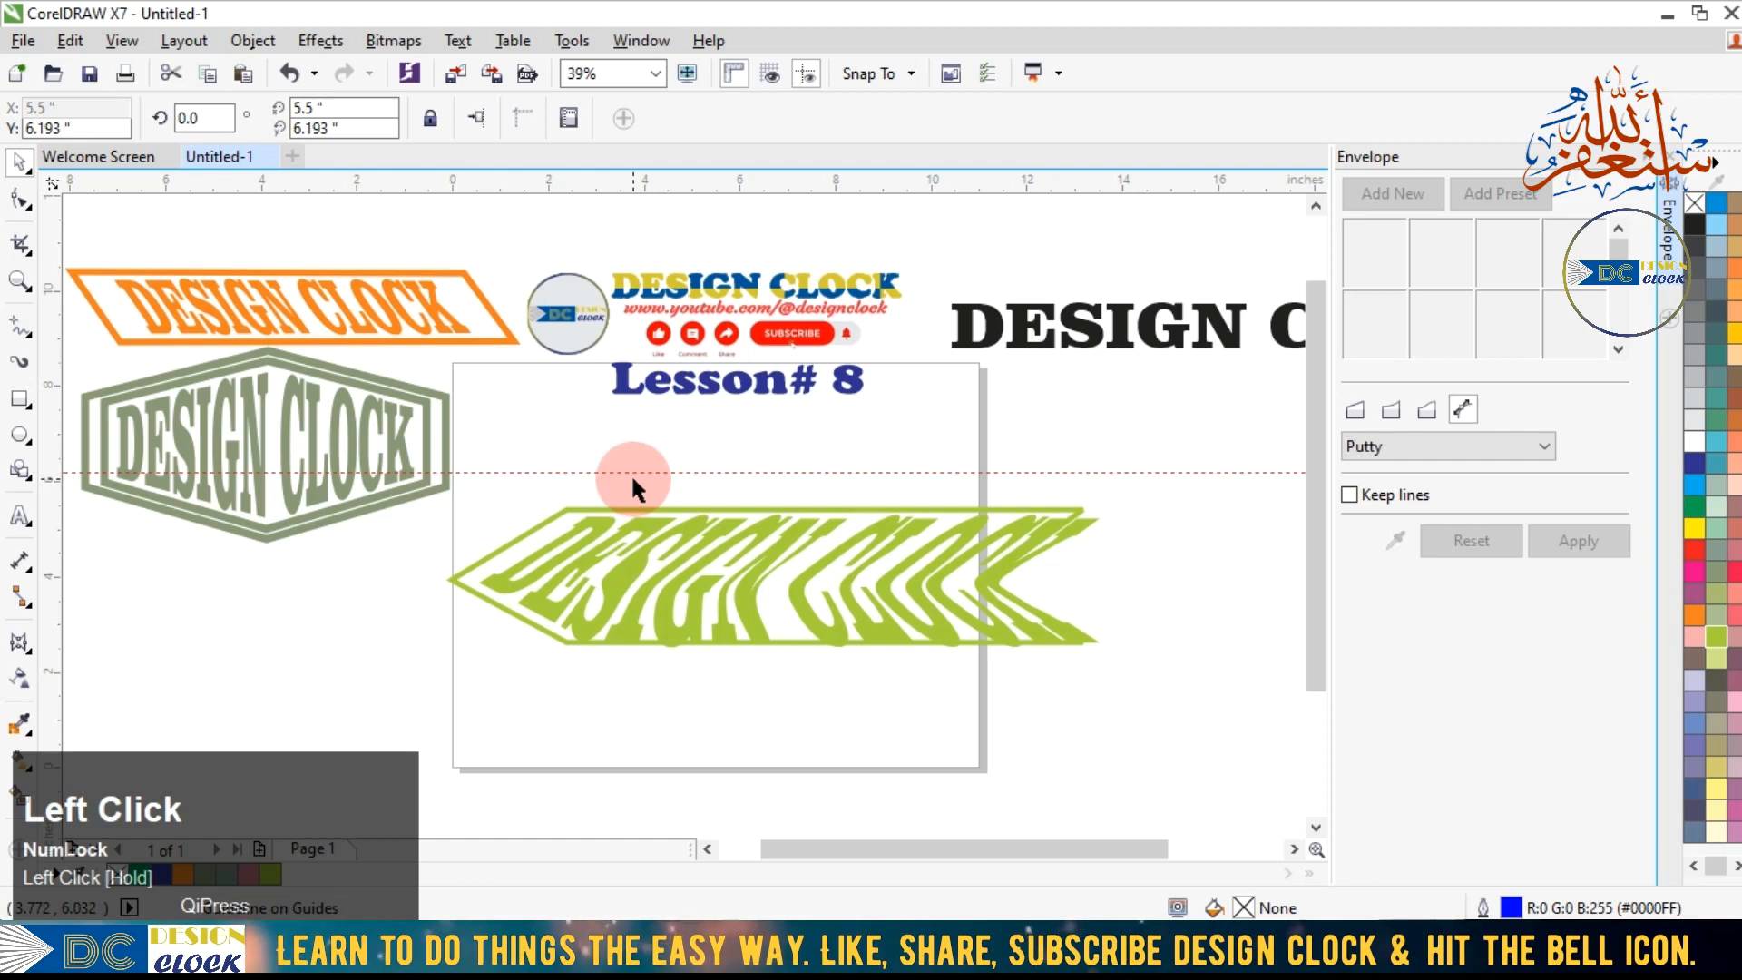
Delete the guideline, then move the arrow banner up off its text and enlarge it to about 15.5 × 3.27 in.
{"action": "key", "text": "Delete"}
{"action": "left_click_drag", "start_coordinate": [640, 644], "coordinate": [658, 513]}
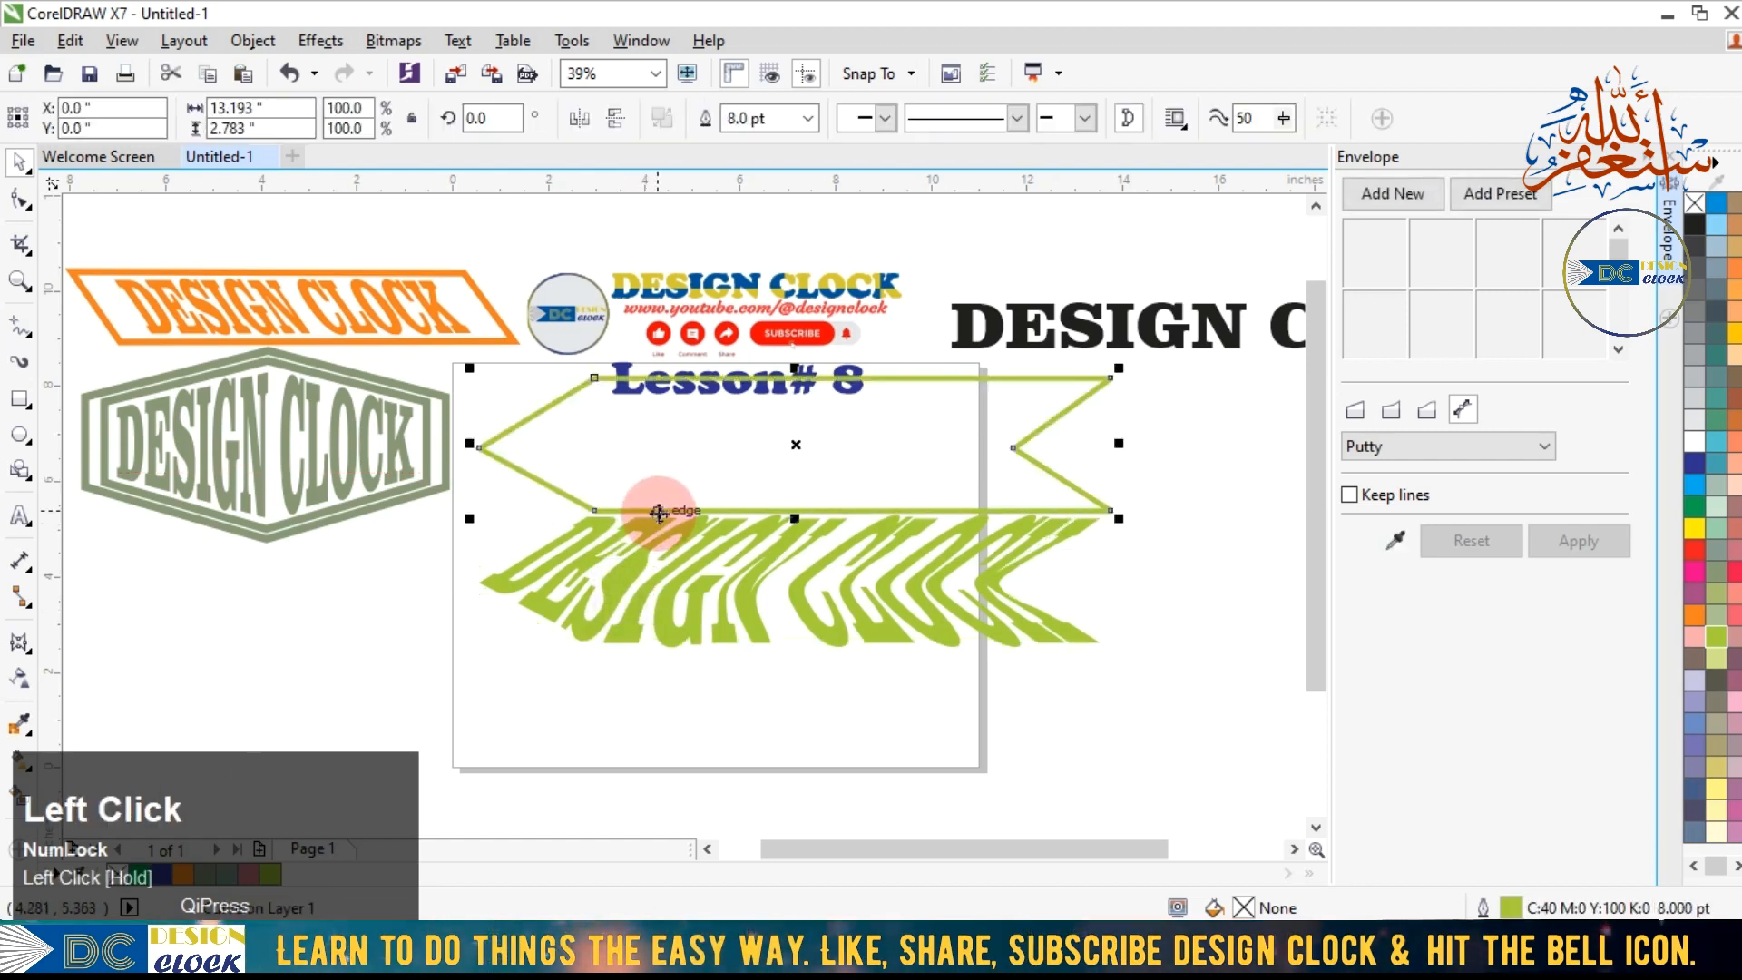
{"action": "left_click_drag", "start_coordinate": [1118, 518], "coordinate": [1176, 565]}
Centre the enlarged arrow banner on the green enveloped text, both horizontally and vertically.
{"action": "left_click", "coordinate": [1000, 562]}
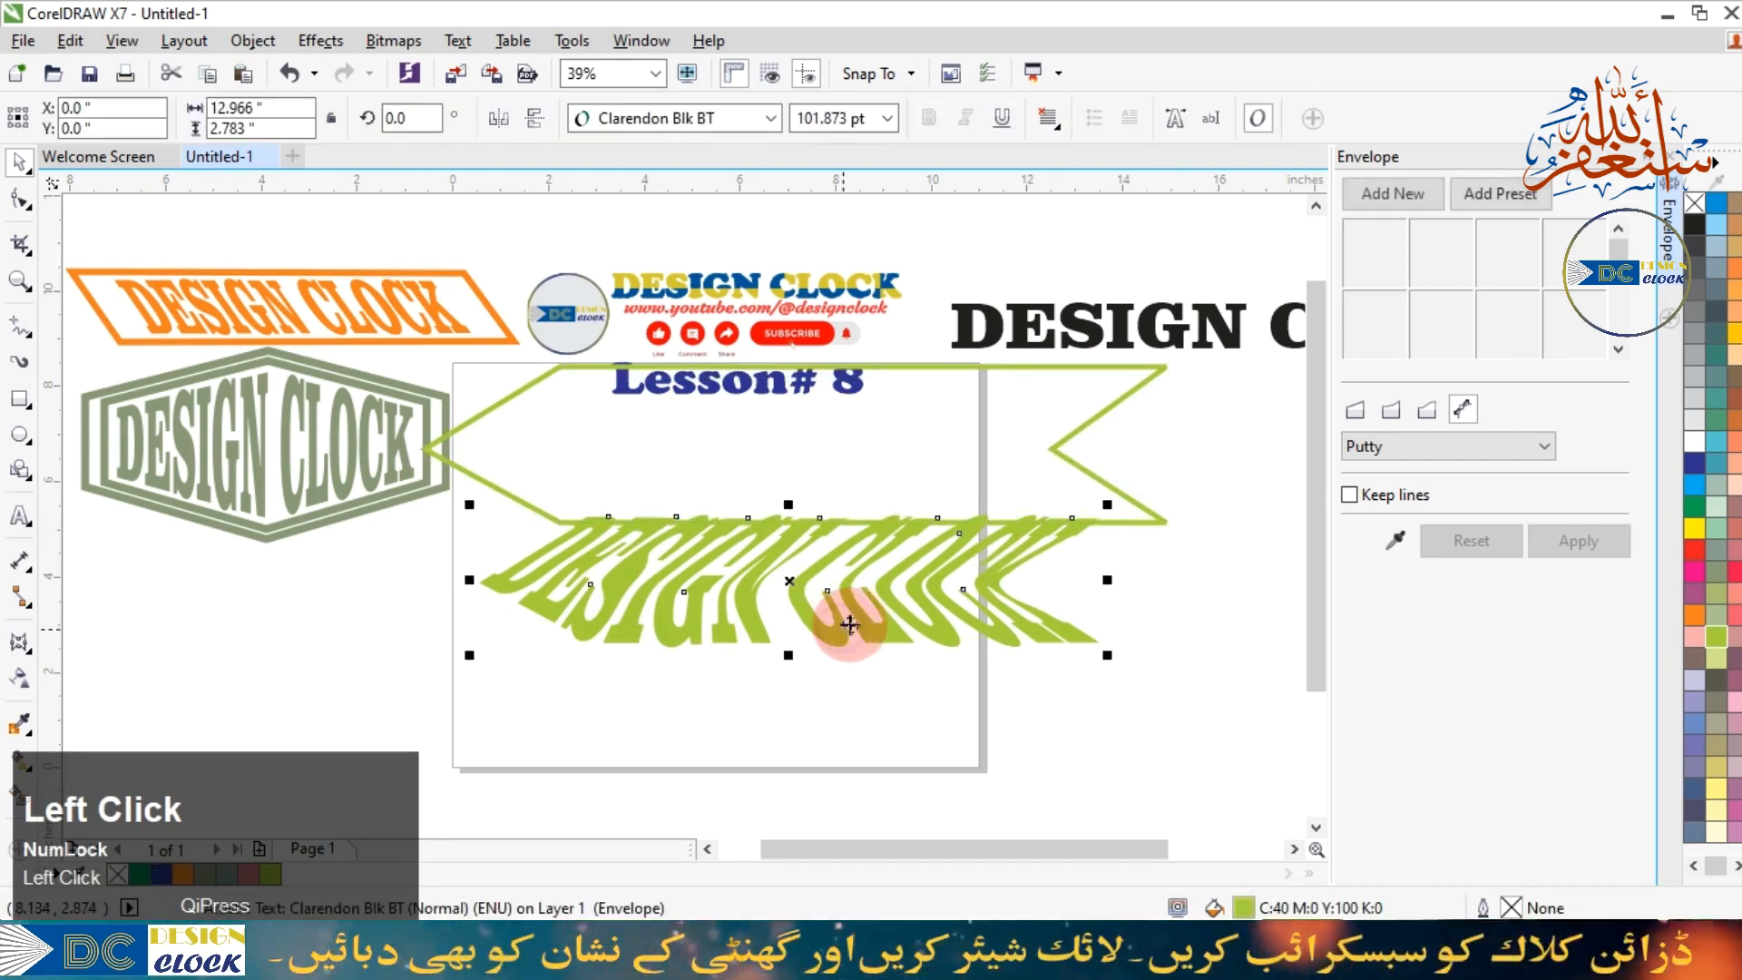
{"action": "double_click", "coordinate": [1044, 396]}
{"action": "left_click", "coordinate": [14, 169]}
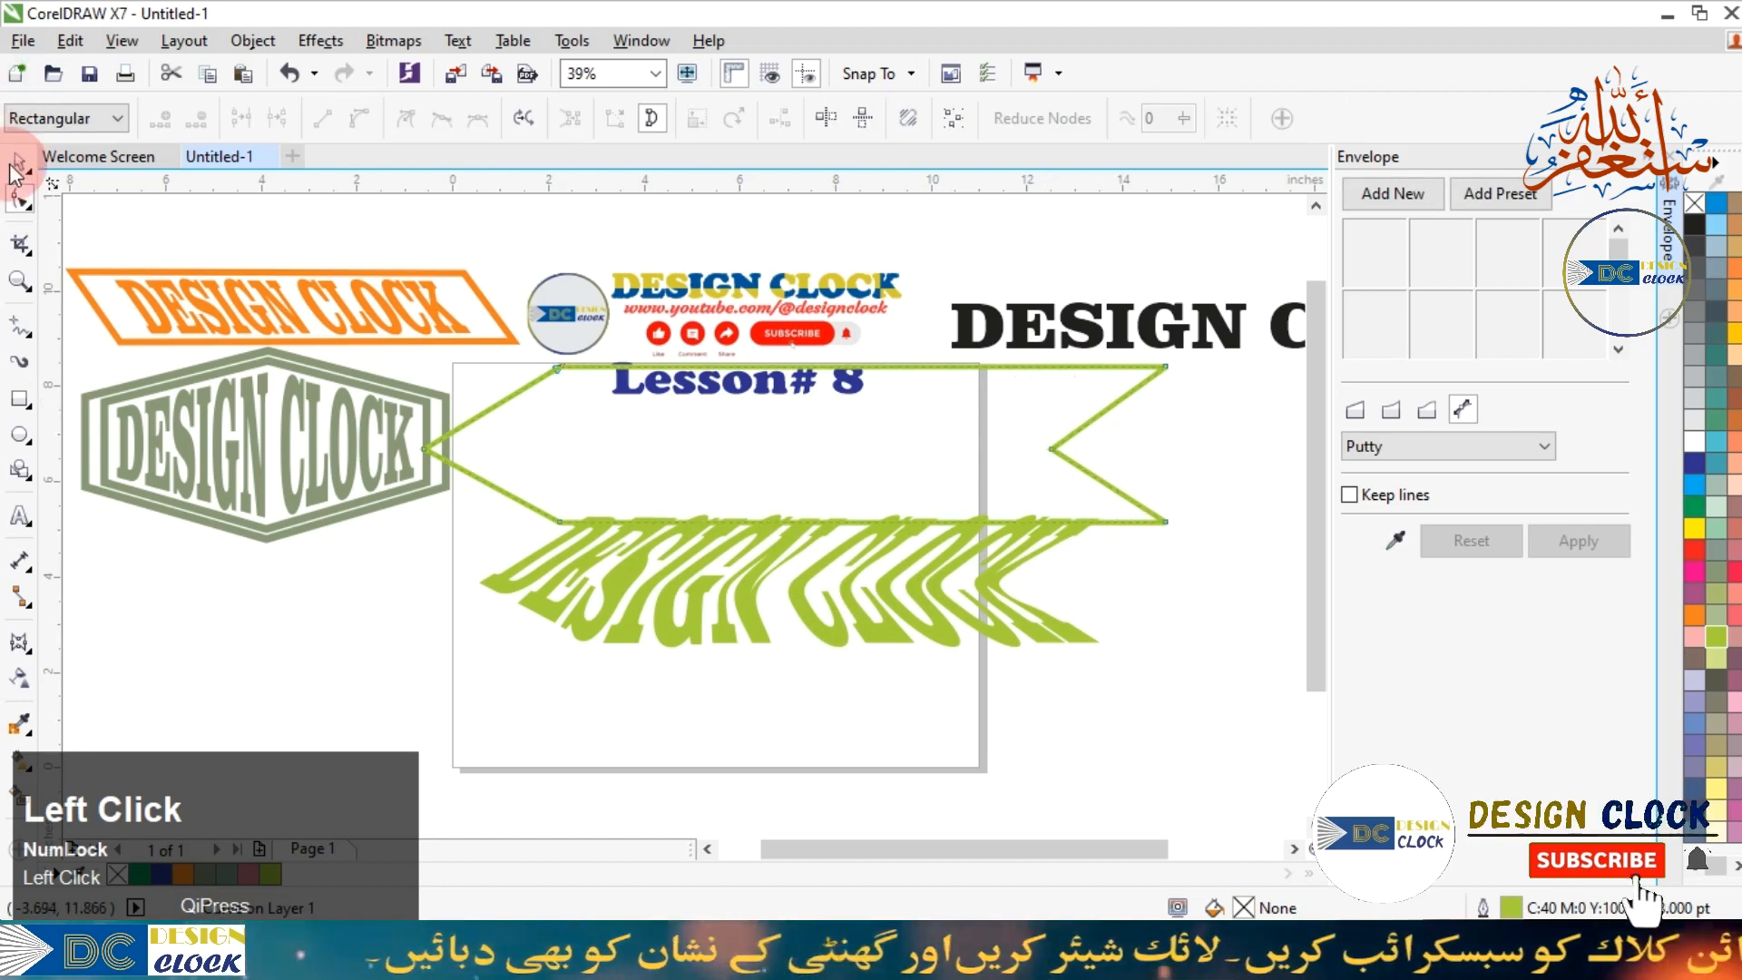
{"action": "left_click", "coordinate": [1145, 586]}
{"action": "left_click", "coordinate": [1061, 441]}
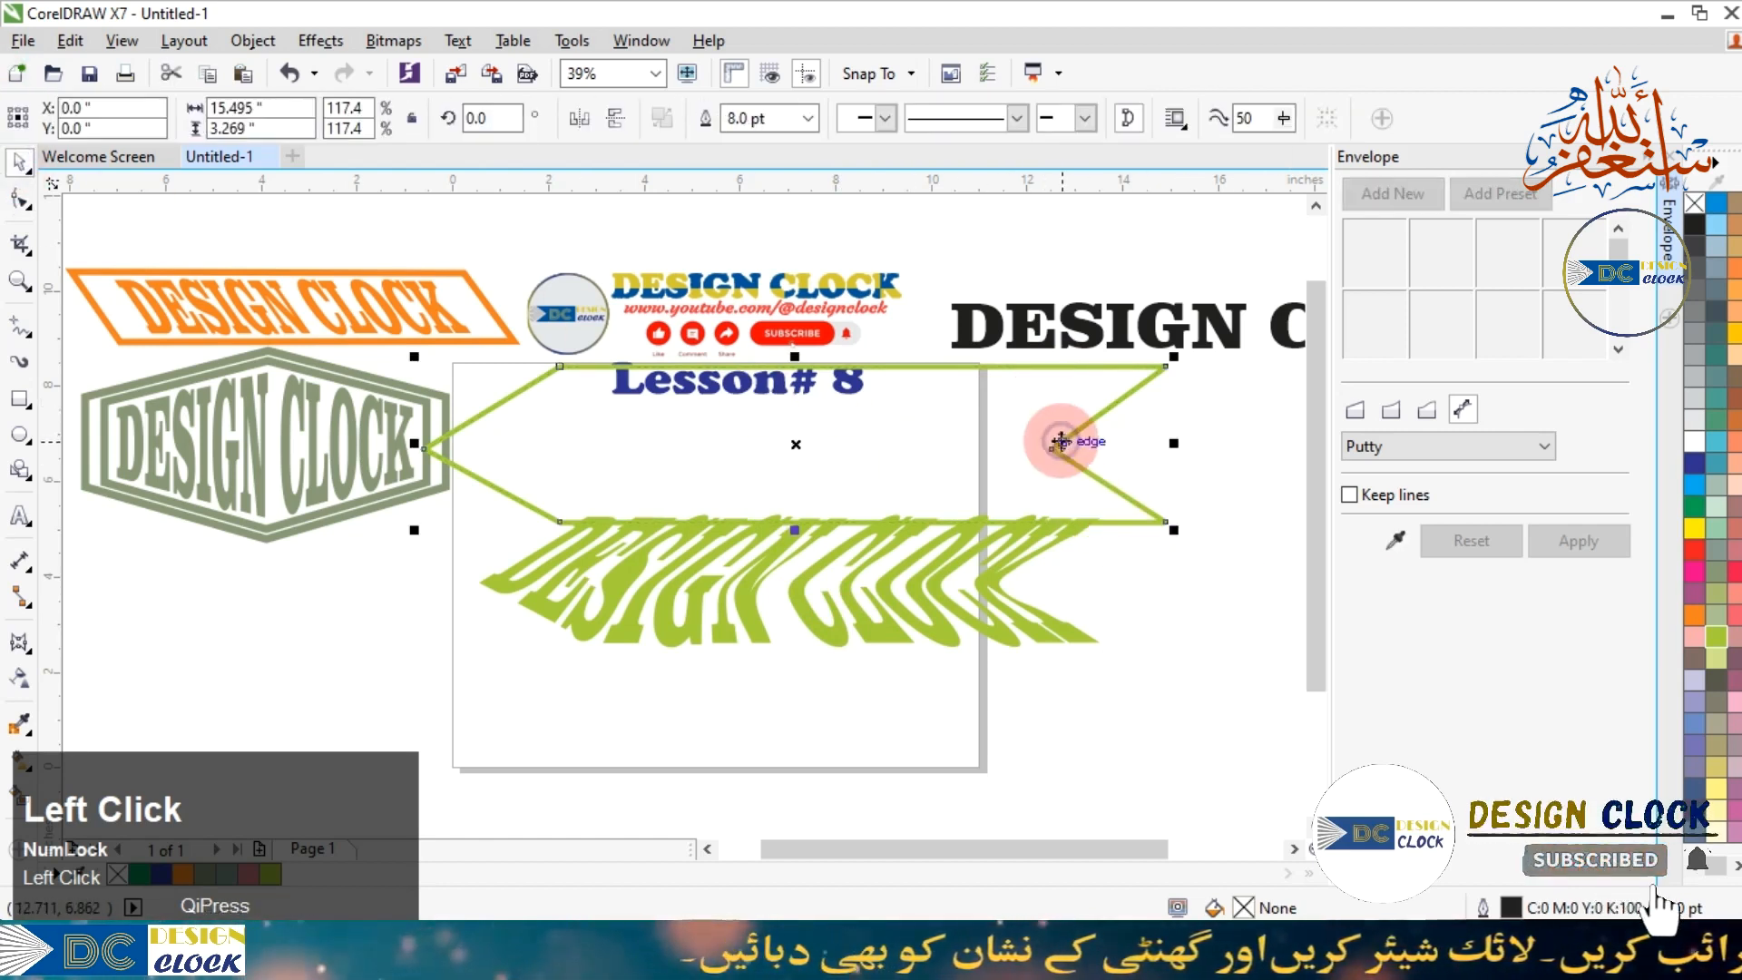
{"action": "left_click", "coordinate": [833, 597]}
{"action": "left_click", "coordinate": [810, 617], "text": "shift"}
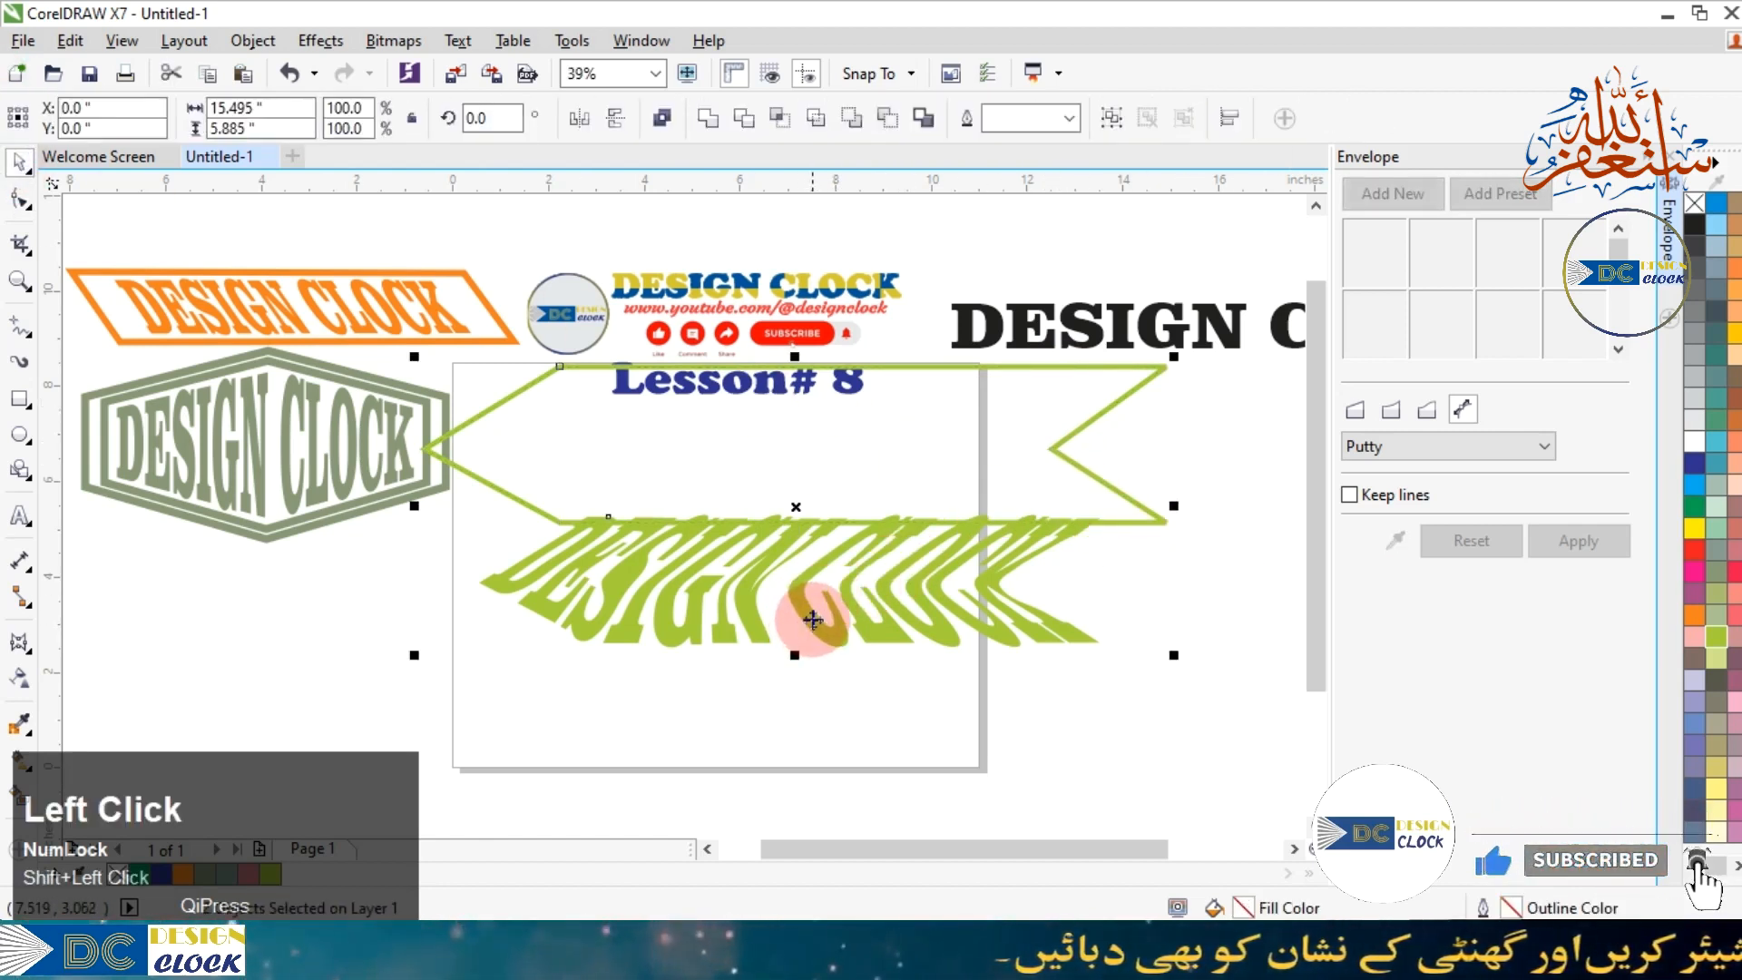
{"action": "key", "text": "c"}
{"action": "key", "text": "e"}
{"action": "left_click", "coordinate": [699, 733]}
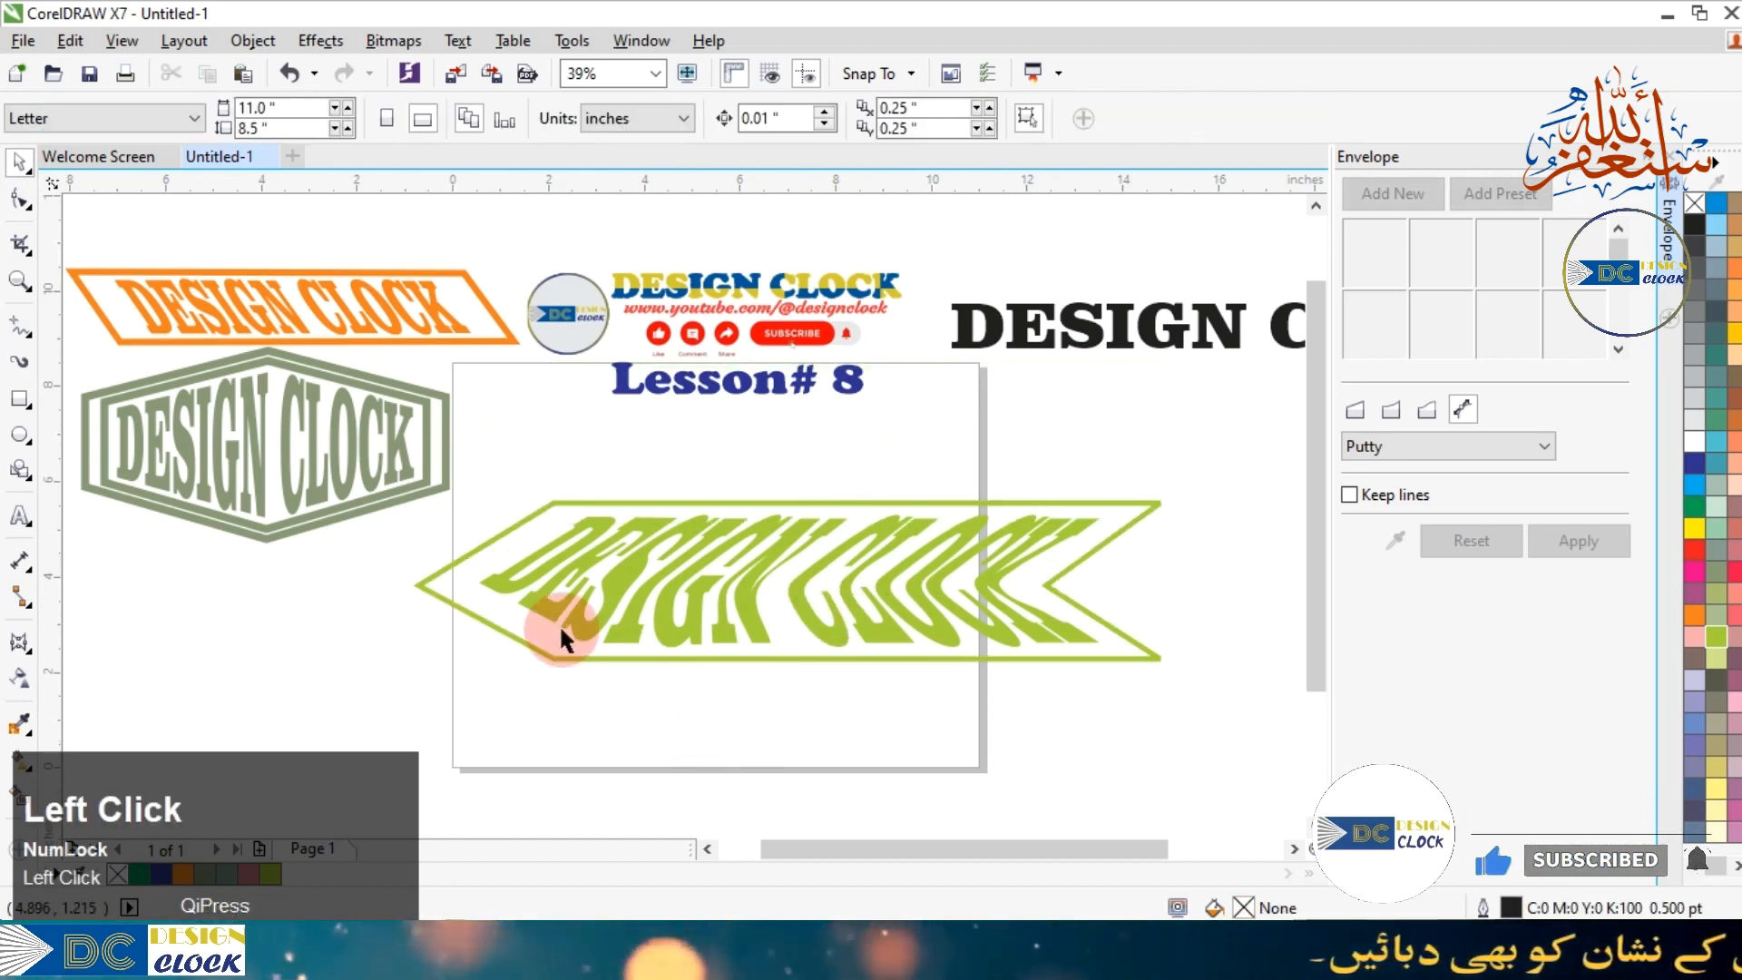
{"action": "left_click", "coordinate": [528, 642]}
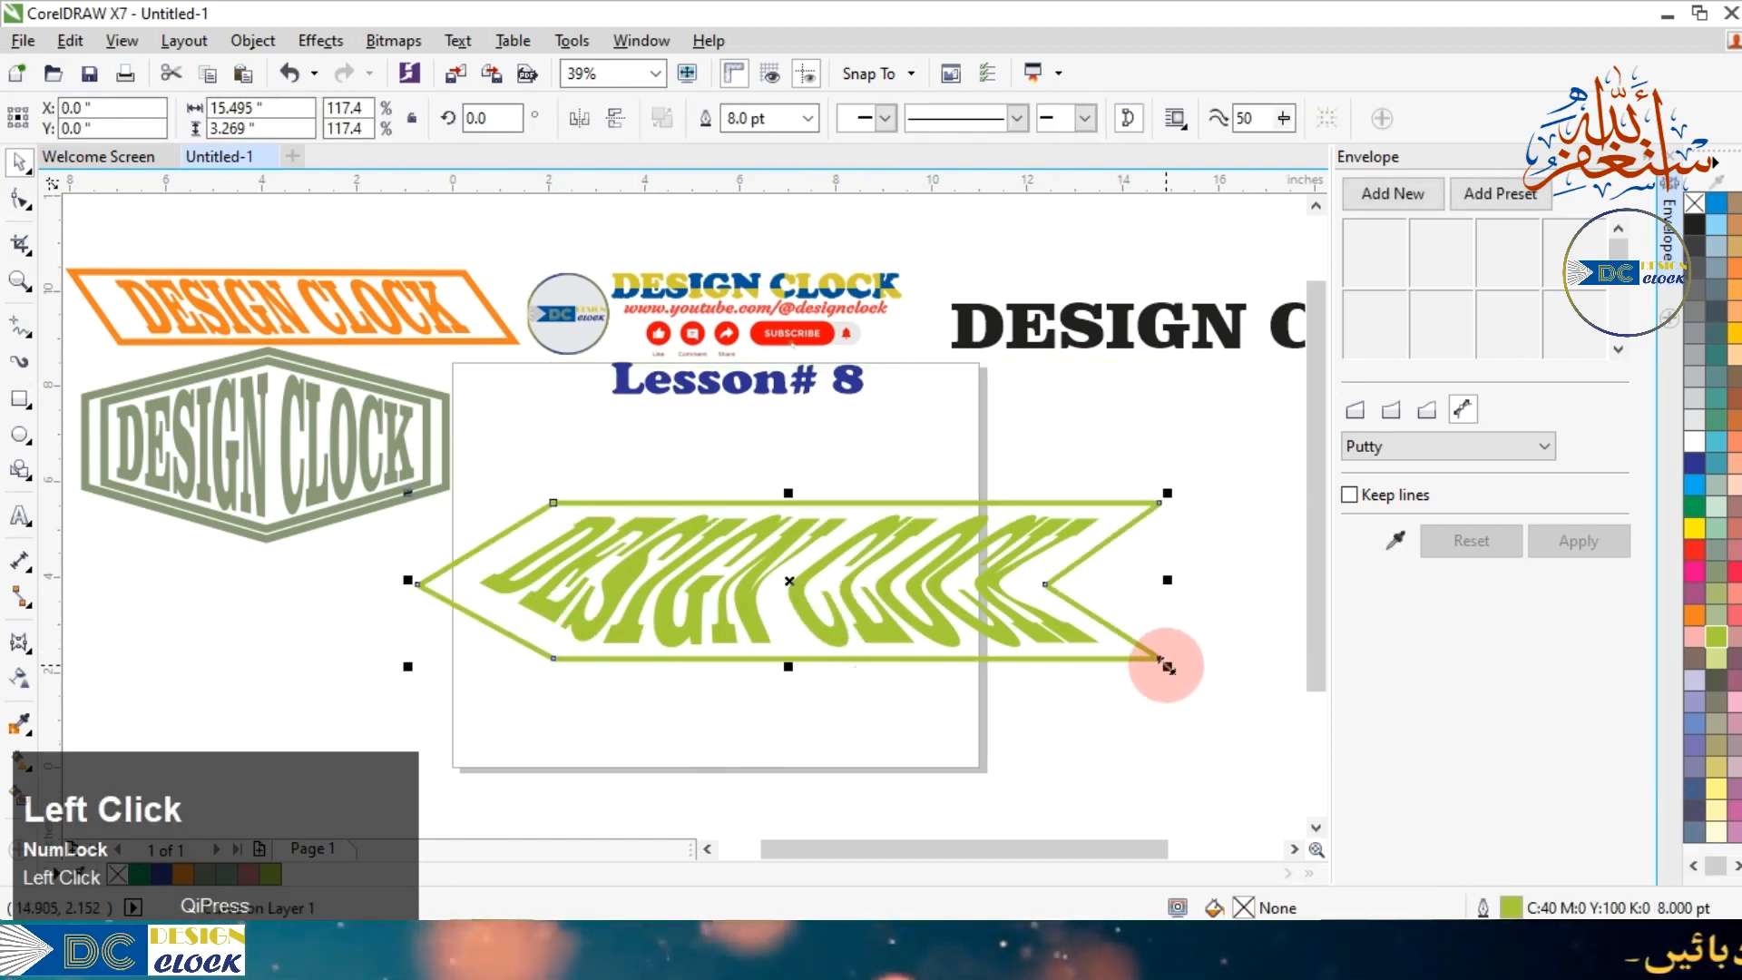
{"action": "left_click_drag", "start_coordinate": [1166, 665], "coordinate": [1157, 662]}
{"action": "key", "text": "ctrl+z"}
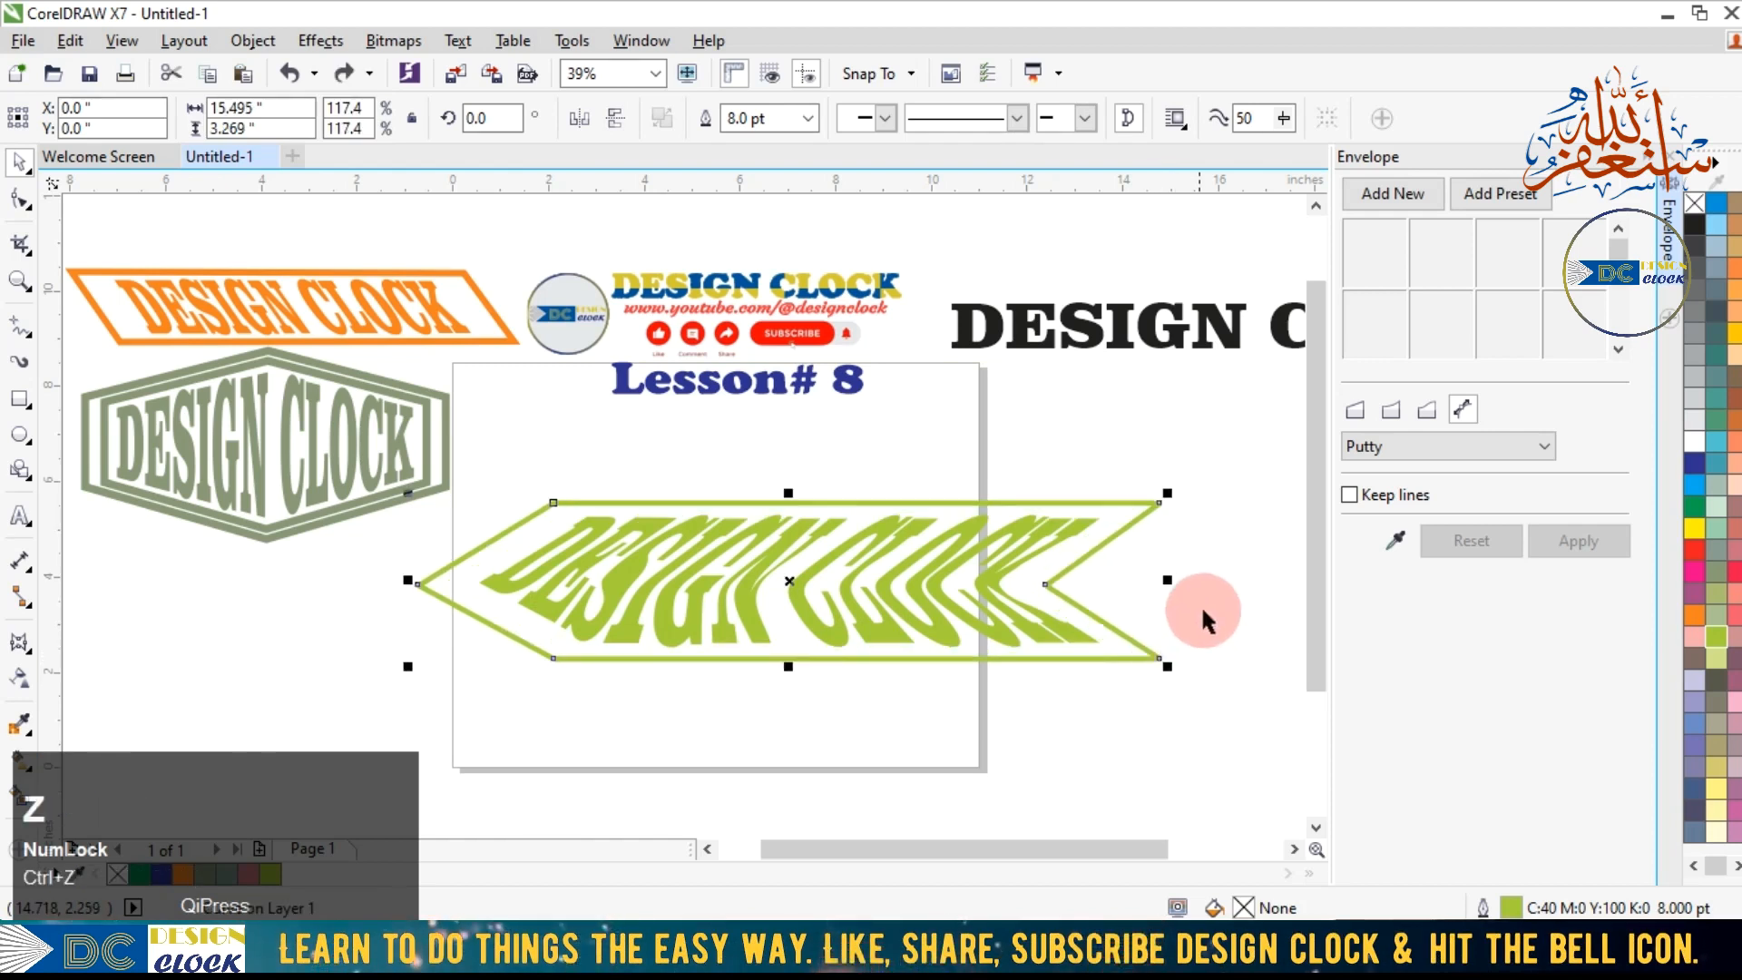
{"action": "left_click", "coordinate": [1216, 590]}
{"action": "left_click", "coordinate": [1053, 581]}
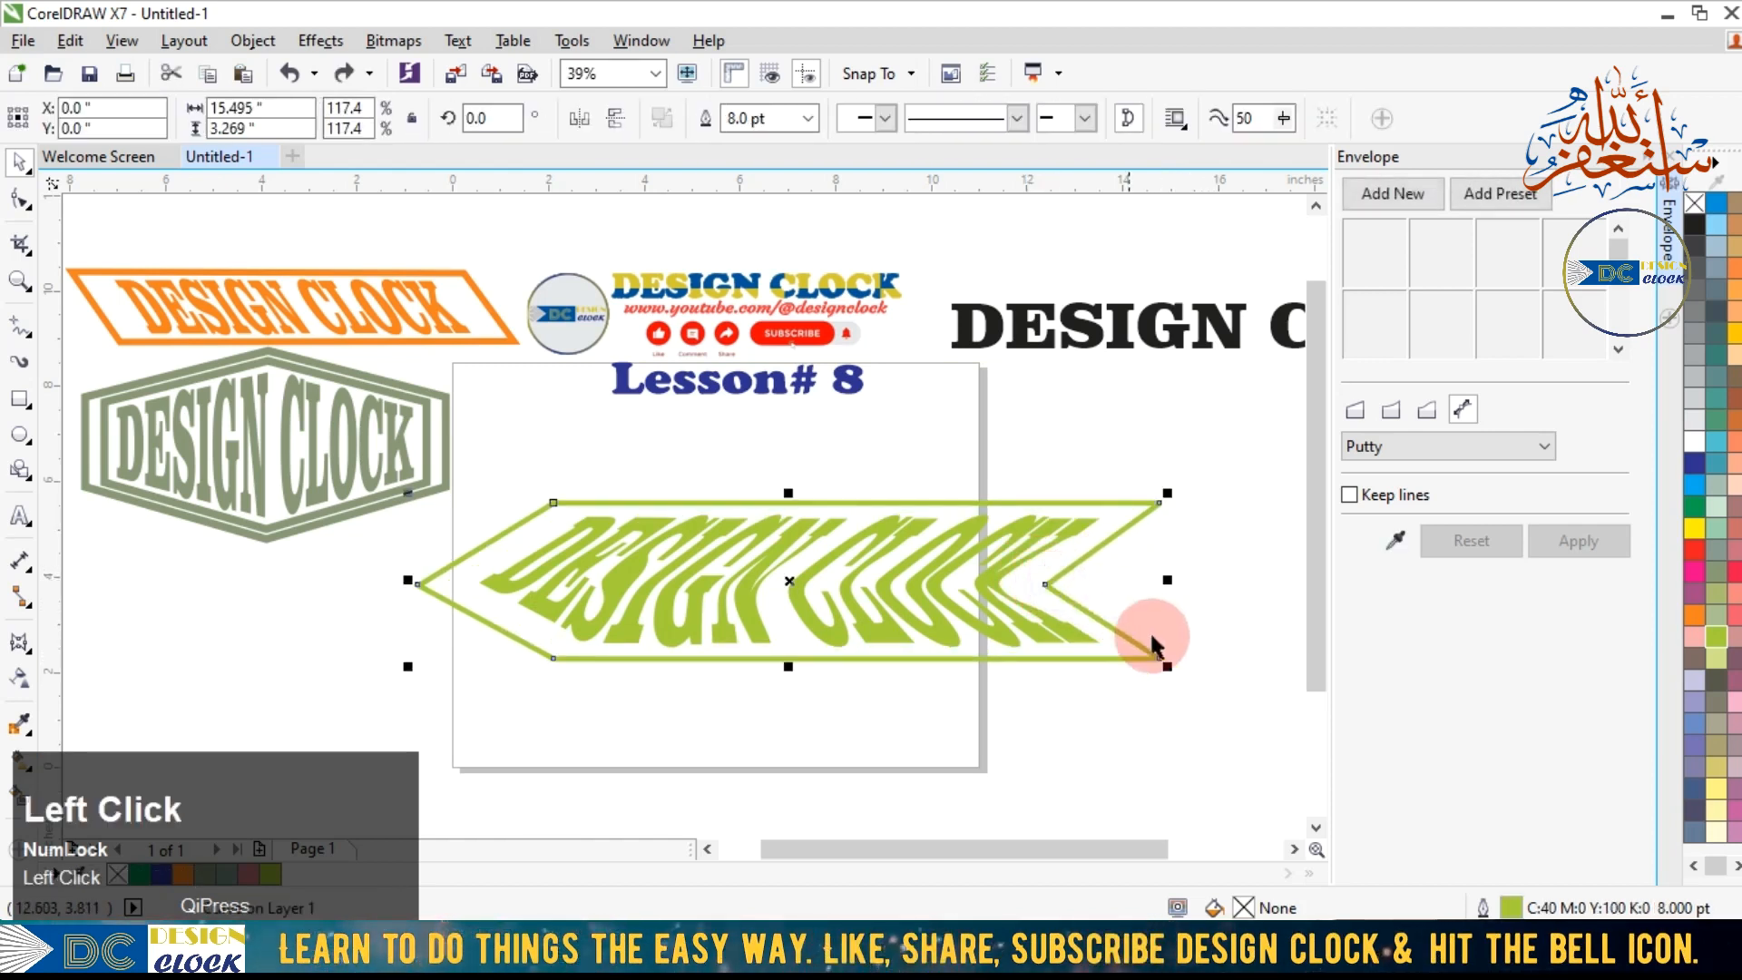
{"action": "left_click_drag", "start_coordinate": [1164, 667], "coordinate": [1091, 623]}
{"action": "key", "text": "ctrl+z"}
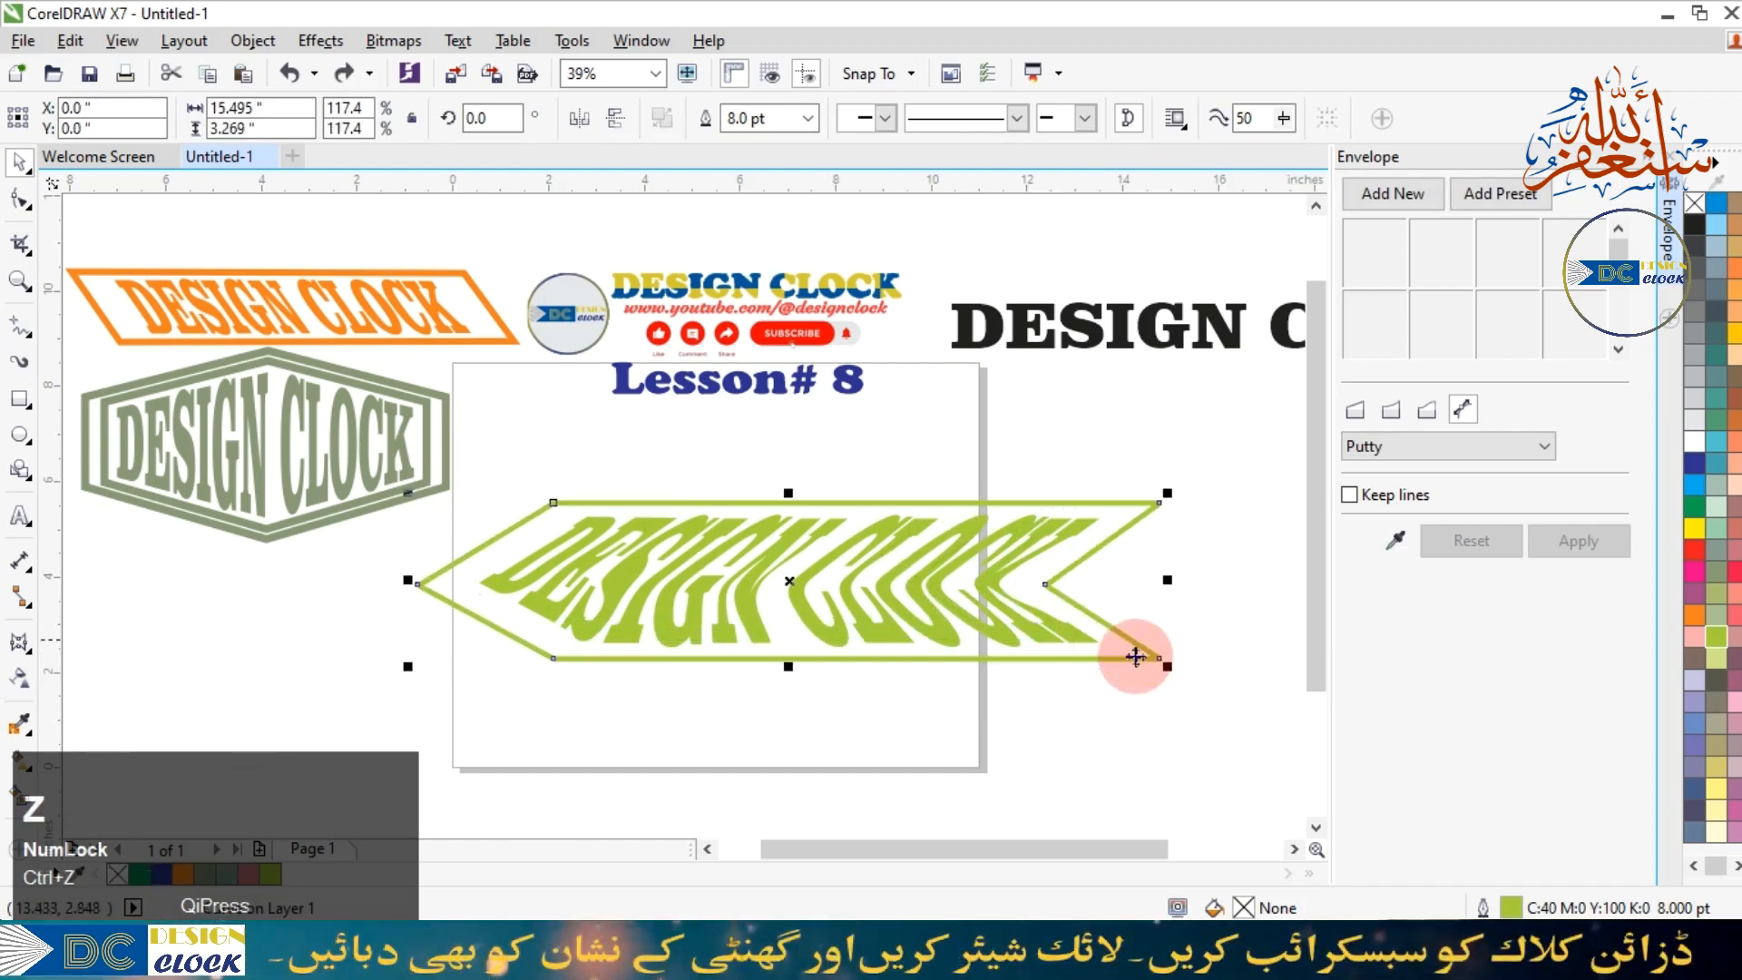
Shrink the arrow banner around its centre to about 13.82 × 2.92 in so it frames the green text closely.
{"action": "left_click_drag", "start_coordinate": [1176, 673], "coordinate": [1134, 665]}
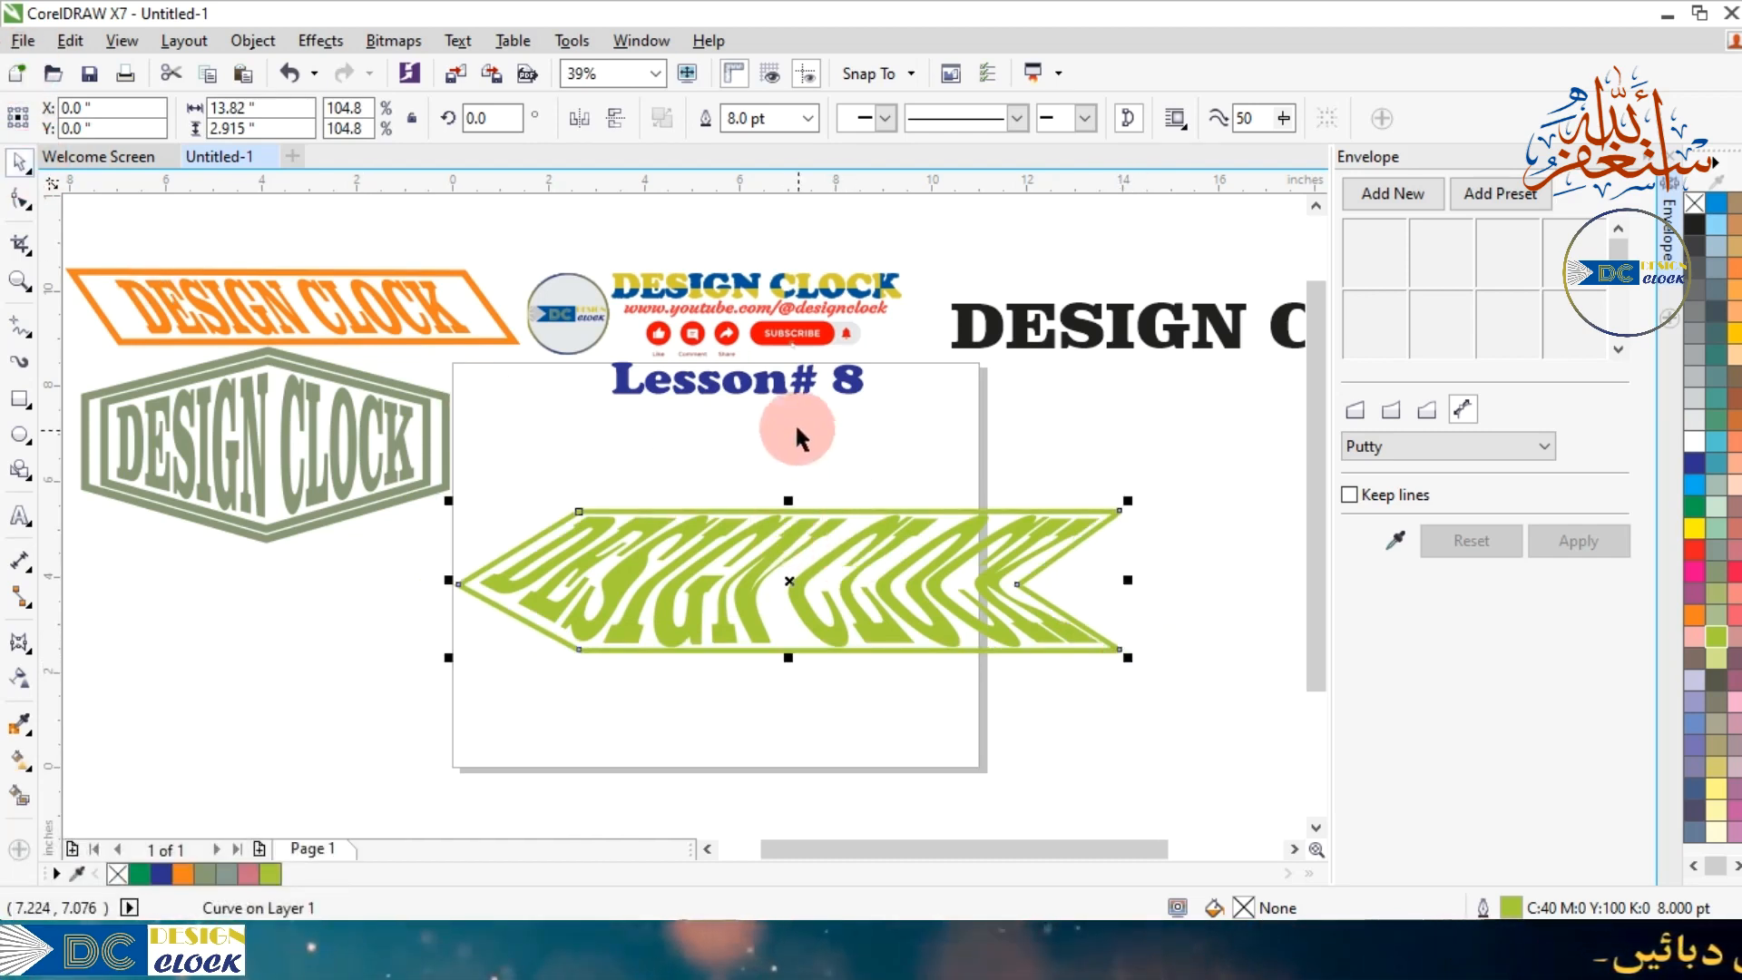
{"action": "left_click", "coordinate": [20, 198]}
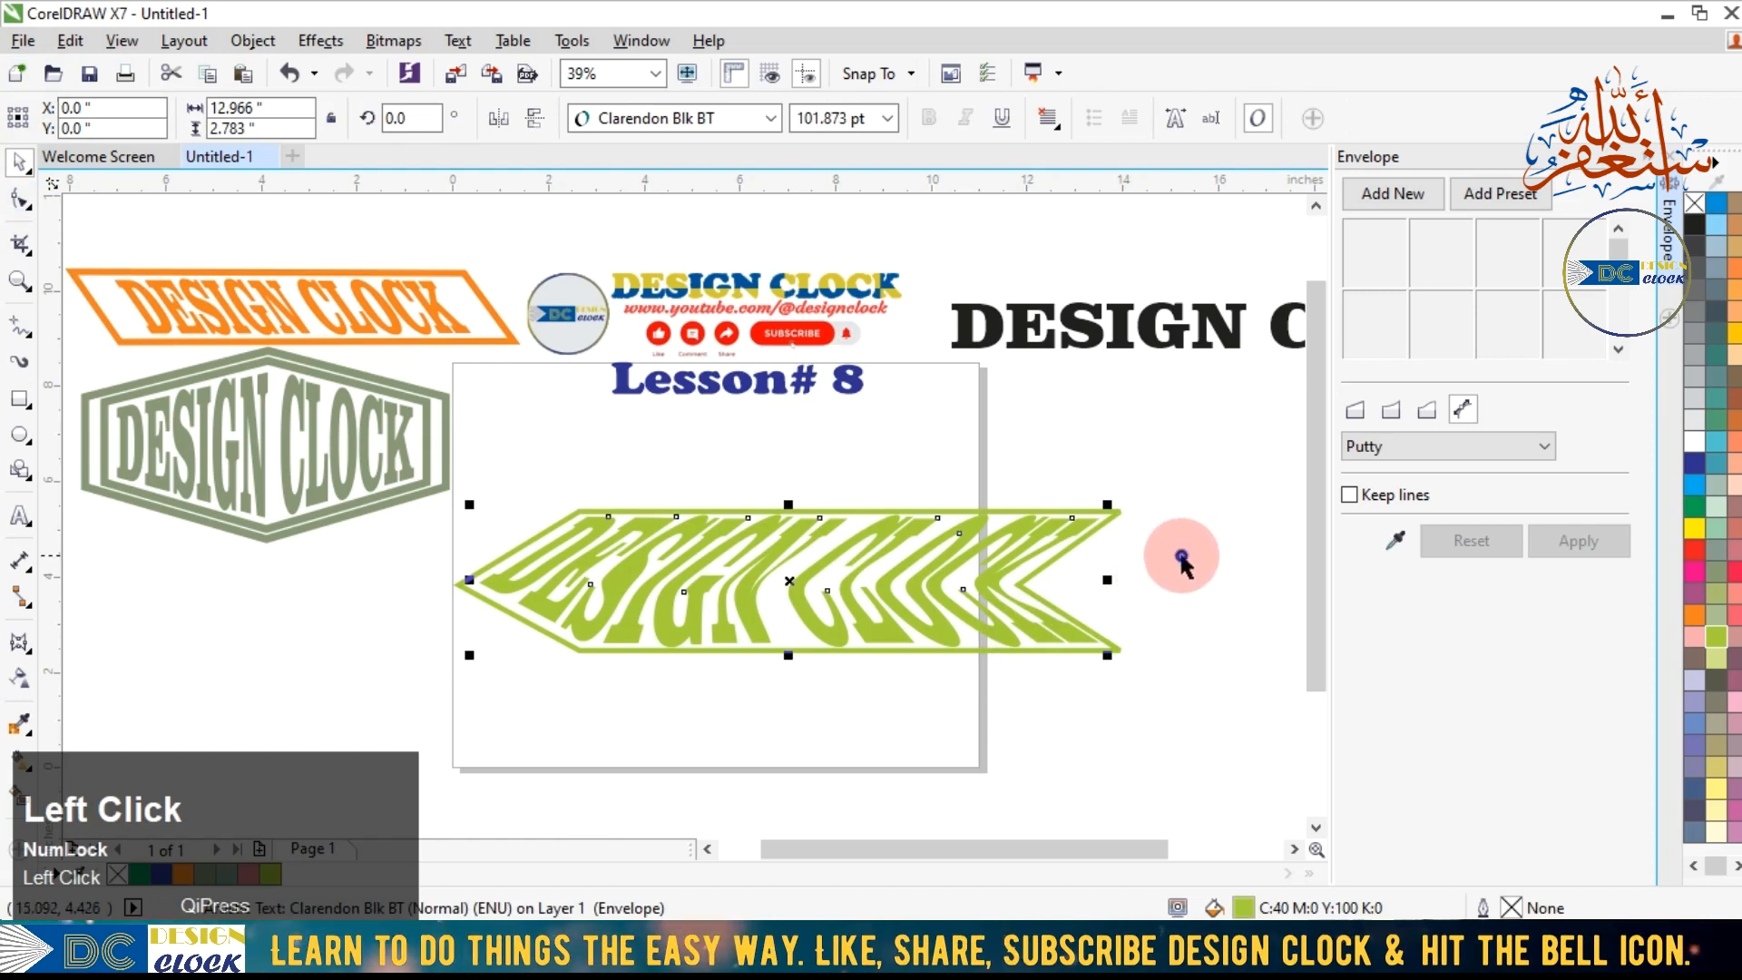
Group the arrow banner with its text and place it below the hexagon, scaled to about 10.1 × 2.13 in.
{"action": "left_click", "coordinate": [1190, 446]}
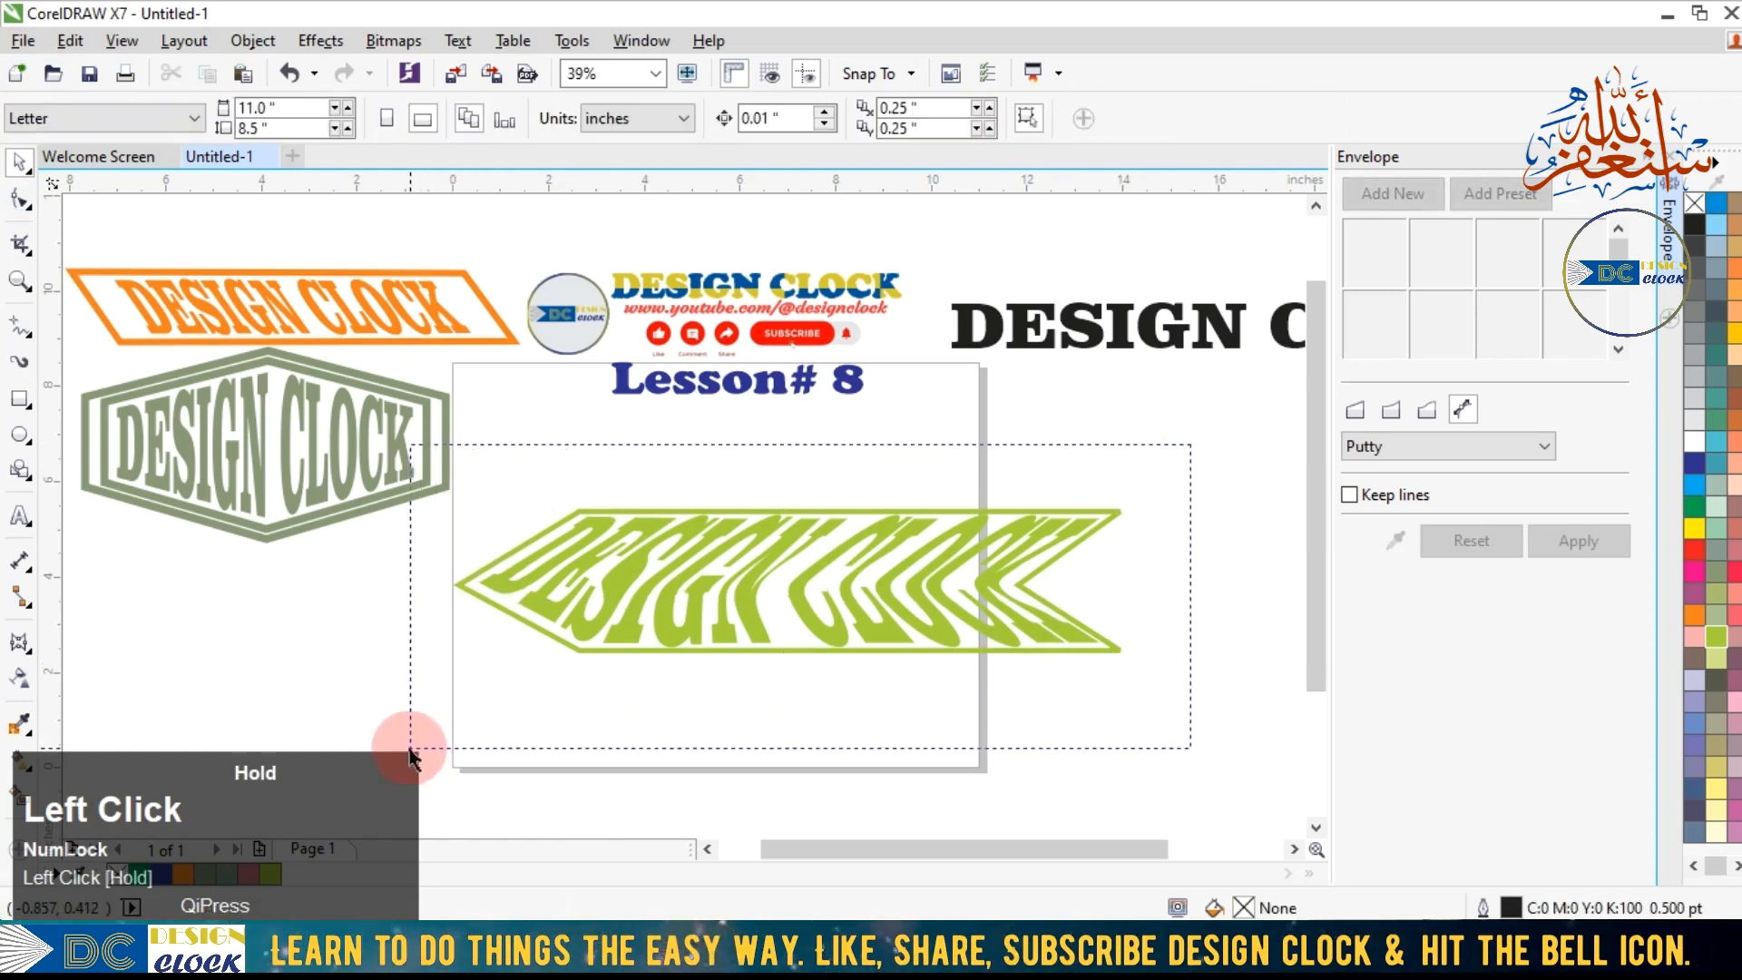
{"action": "left_click_drag", "start_coordinate": [410, 753], "coordinate": [412, 755]}
{"action": "left_click", "coordinate": [1106, 127]}
{"action": "left_click_drag", "start_coordinate": [1128, 657], "coordinate": [377, 611]}
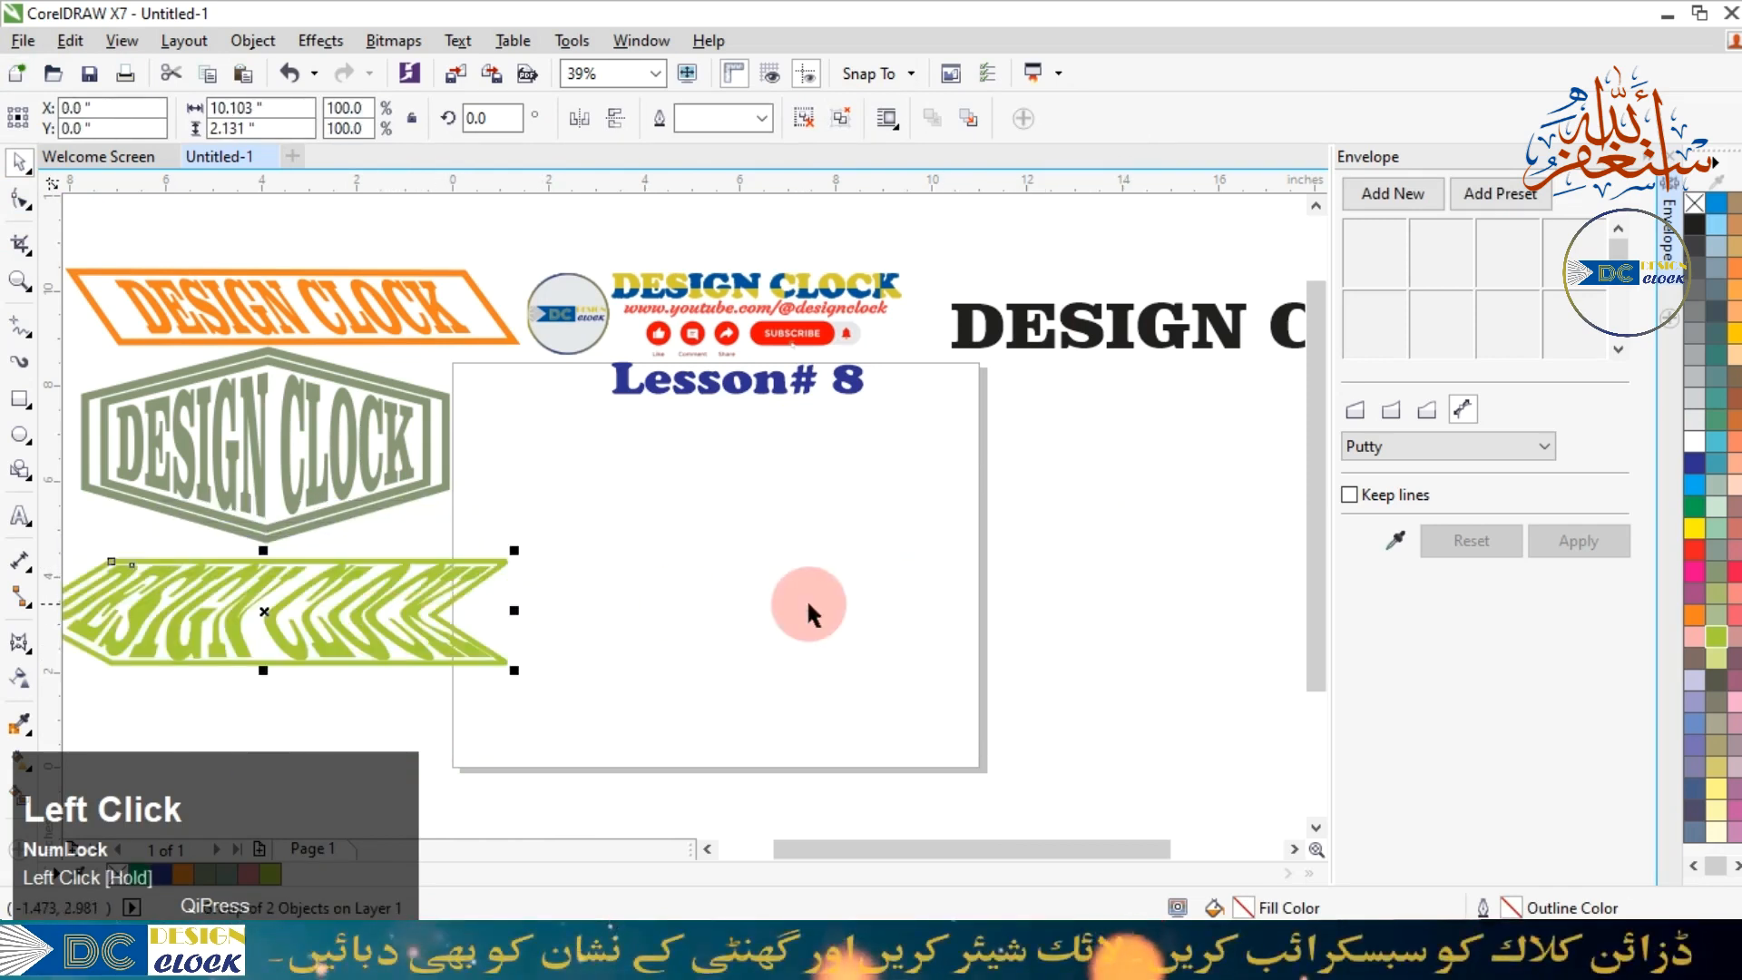
{"action": "left_click", "coordinate": [807, 612]}
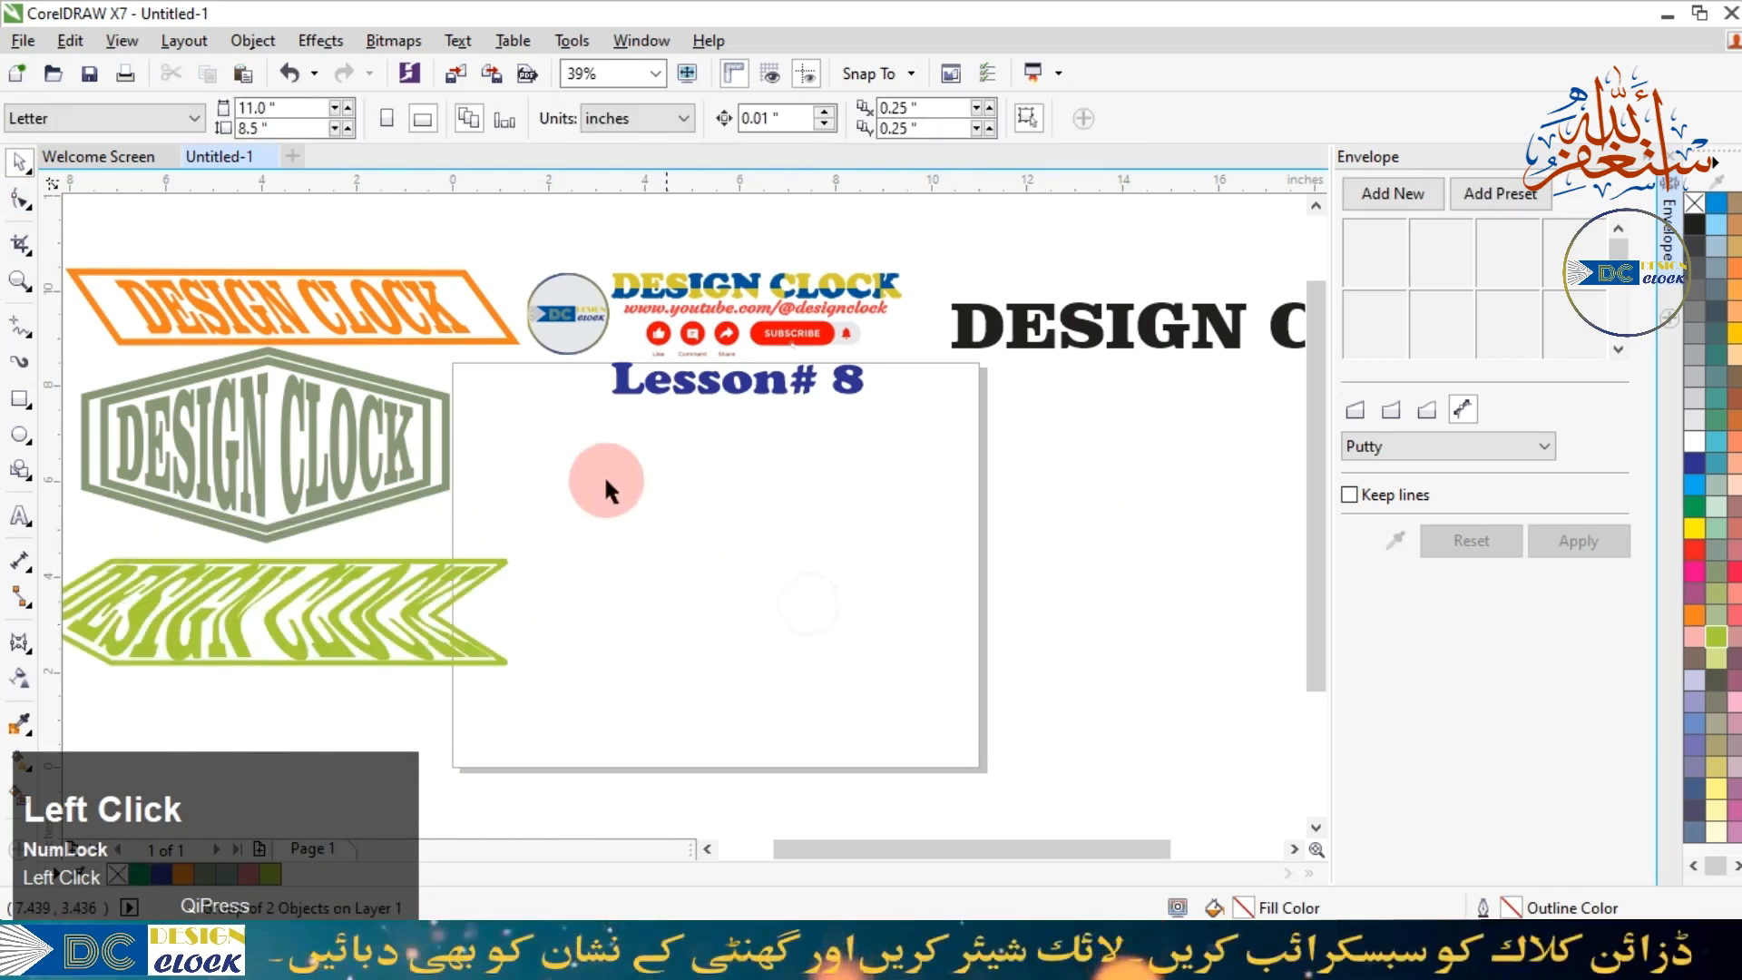
Draw a circle about 7 in in diameter and place it on the page just below the Lesson# 8 title.
{"action": "left_click", "coordinate": [16, 439]}
{"action": "mouse_move", "coordinate": [749, 509]}
{"action": "left_mouse_down"}
{"action": "mouse_move", "coordinate": [972, 688]}
{"action": "mouse_move", "coordinate": [1026, 747]}
{"action": "mouse_move", "coordinate": [1030, 790]}
{"action": "mouse_move", "coordinate": [1084, 817]}
{"action": "left_mouse_up"}
{"action": "key", "text": "shift"}
{"action": "key", "text": "ctrl"}
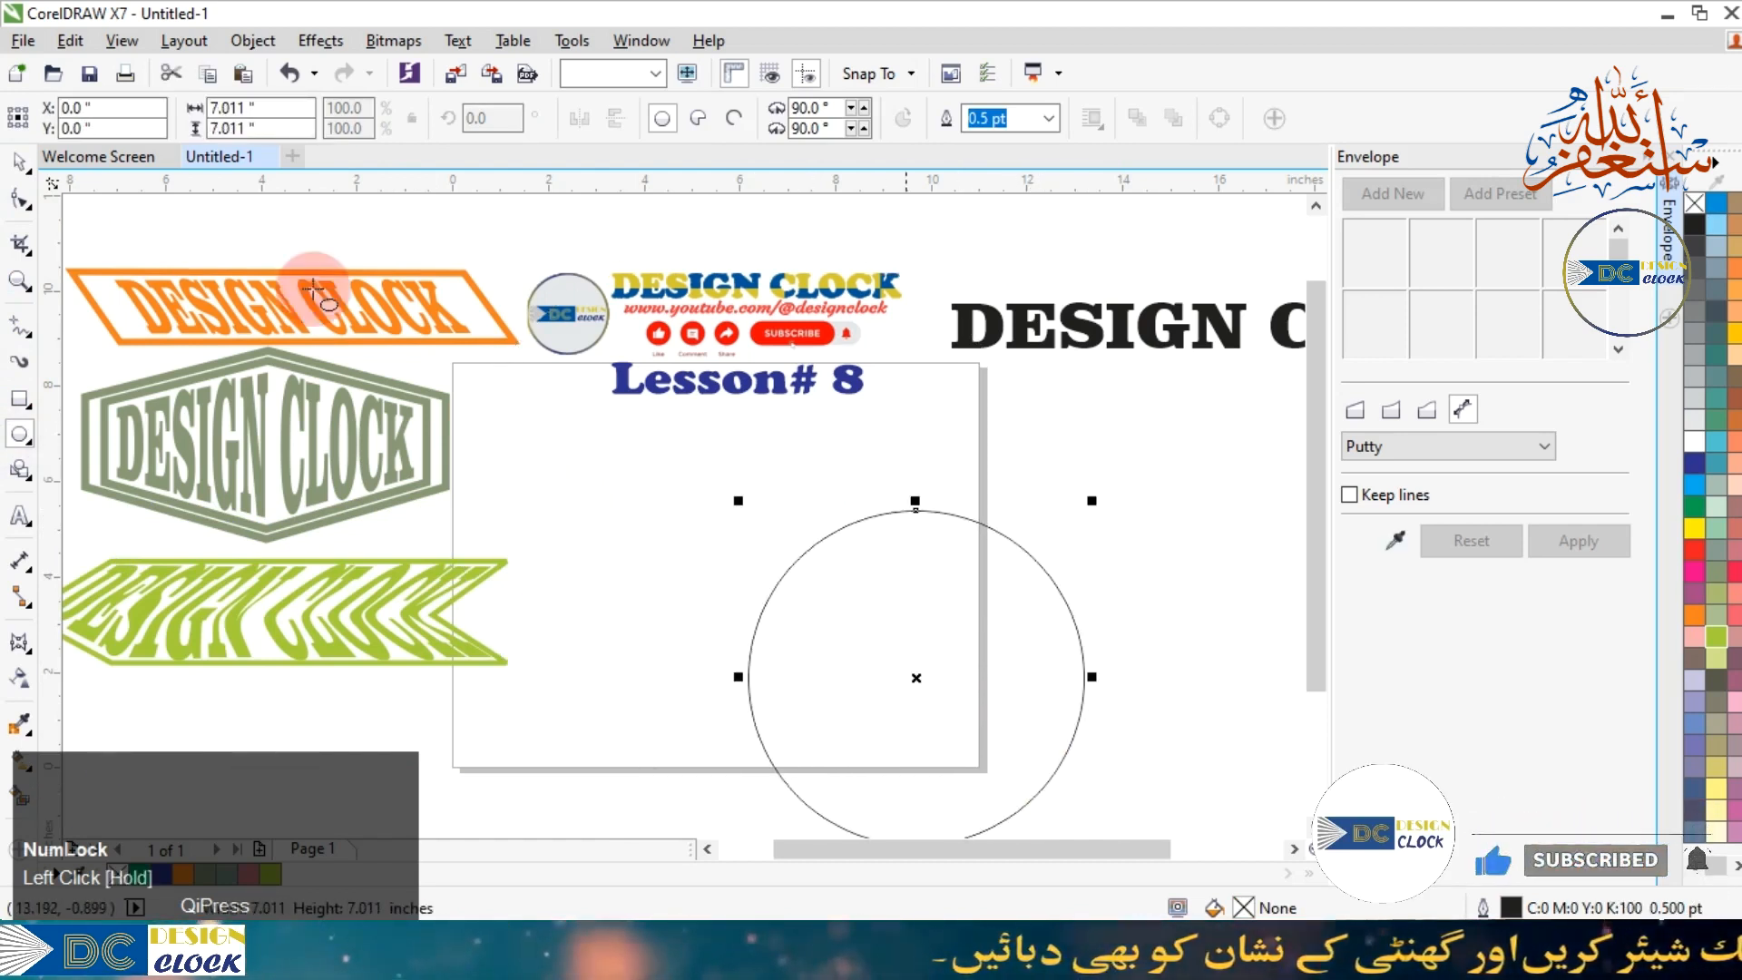
{"action": "left_click", "coordinate": [20, 165]}
{"action": "left_click_drag", "start_coordinate": [952, 591], "coordinate": [853, 491]}
{"action": "left_click", "coordinate": [1129, 508]}
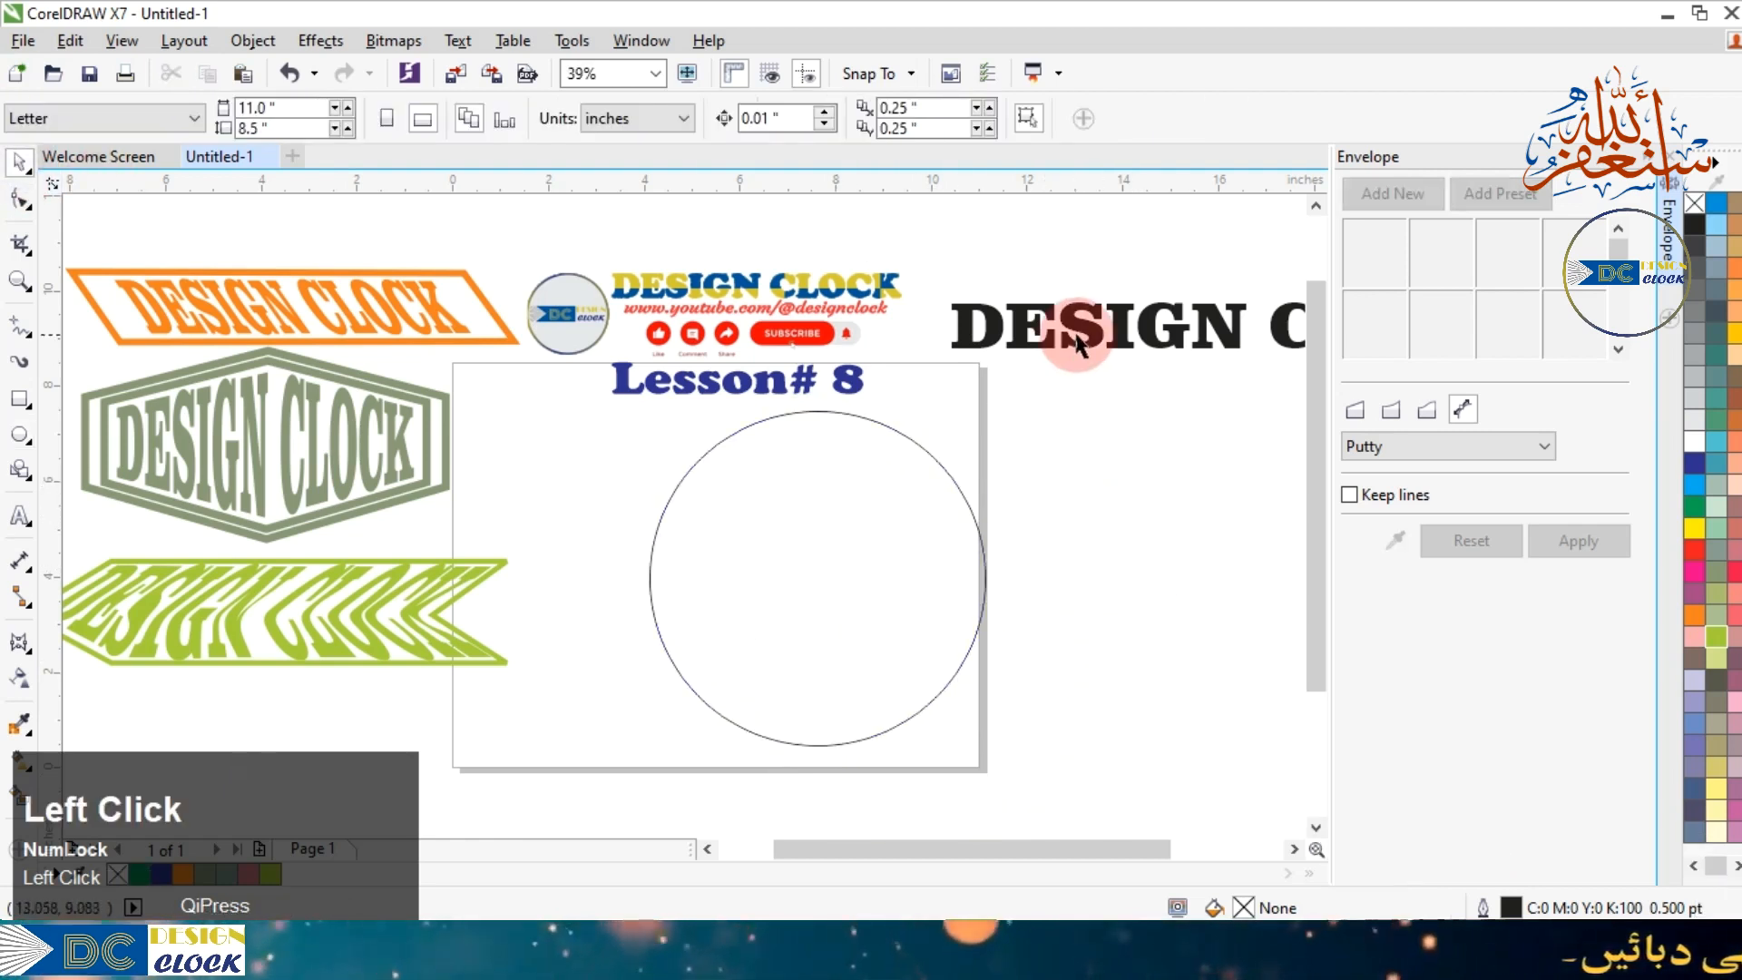
Place a copy of the black DESIGN CLOCK text over the circle and break it into two lines before CLOCK.
{"action": "left_click_drag", "start_coordinate": [1068, 318], "coordinate": [746, 510]}
{"action": "right_click", "coordinate": [1089, 524]}
{"action": "double_click", "coordinate": [943, 509]}
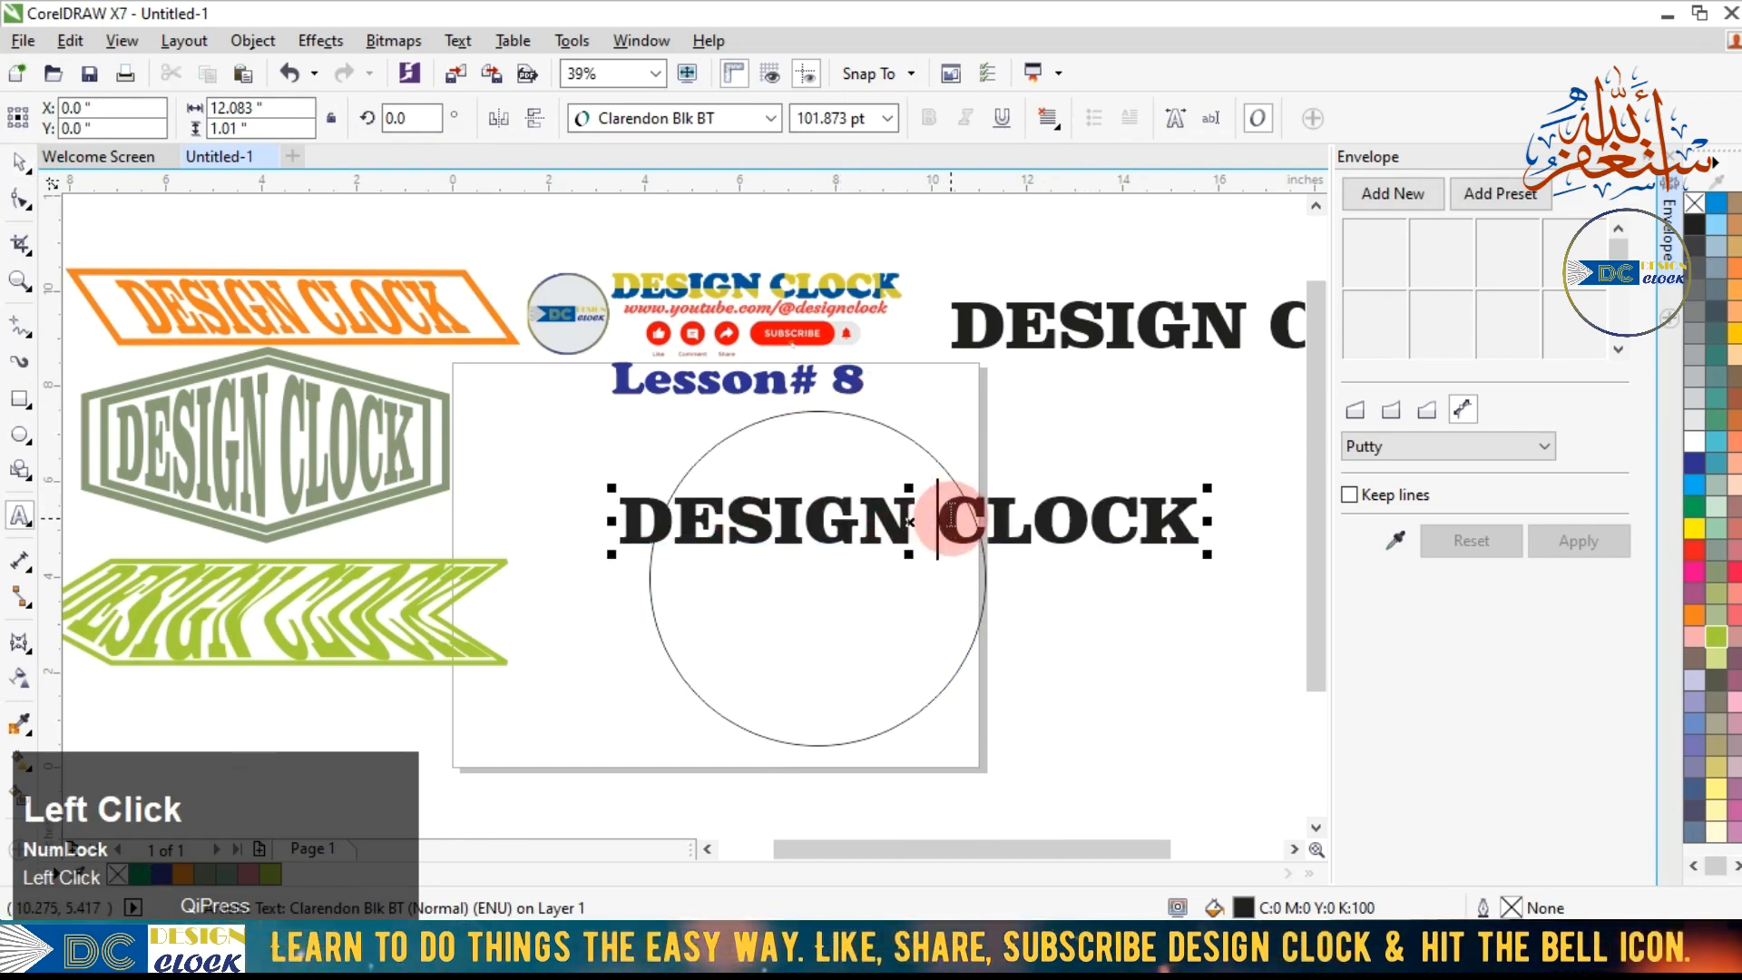
{"action": "key", "text": "Return"}
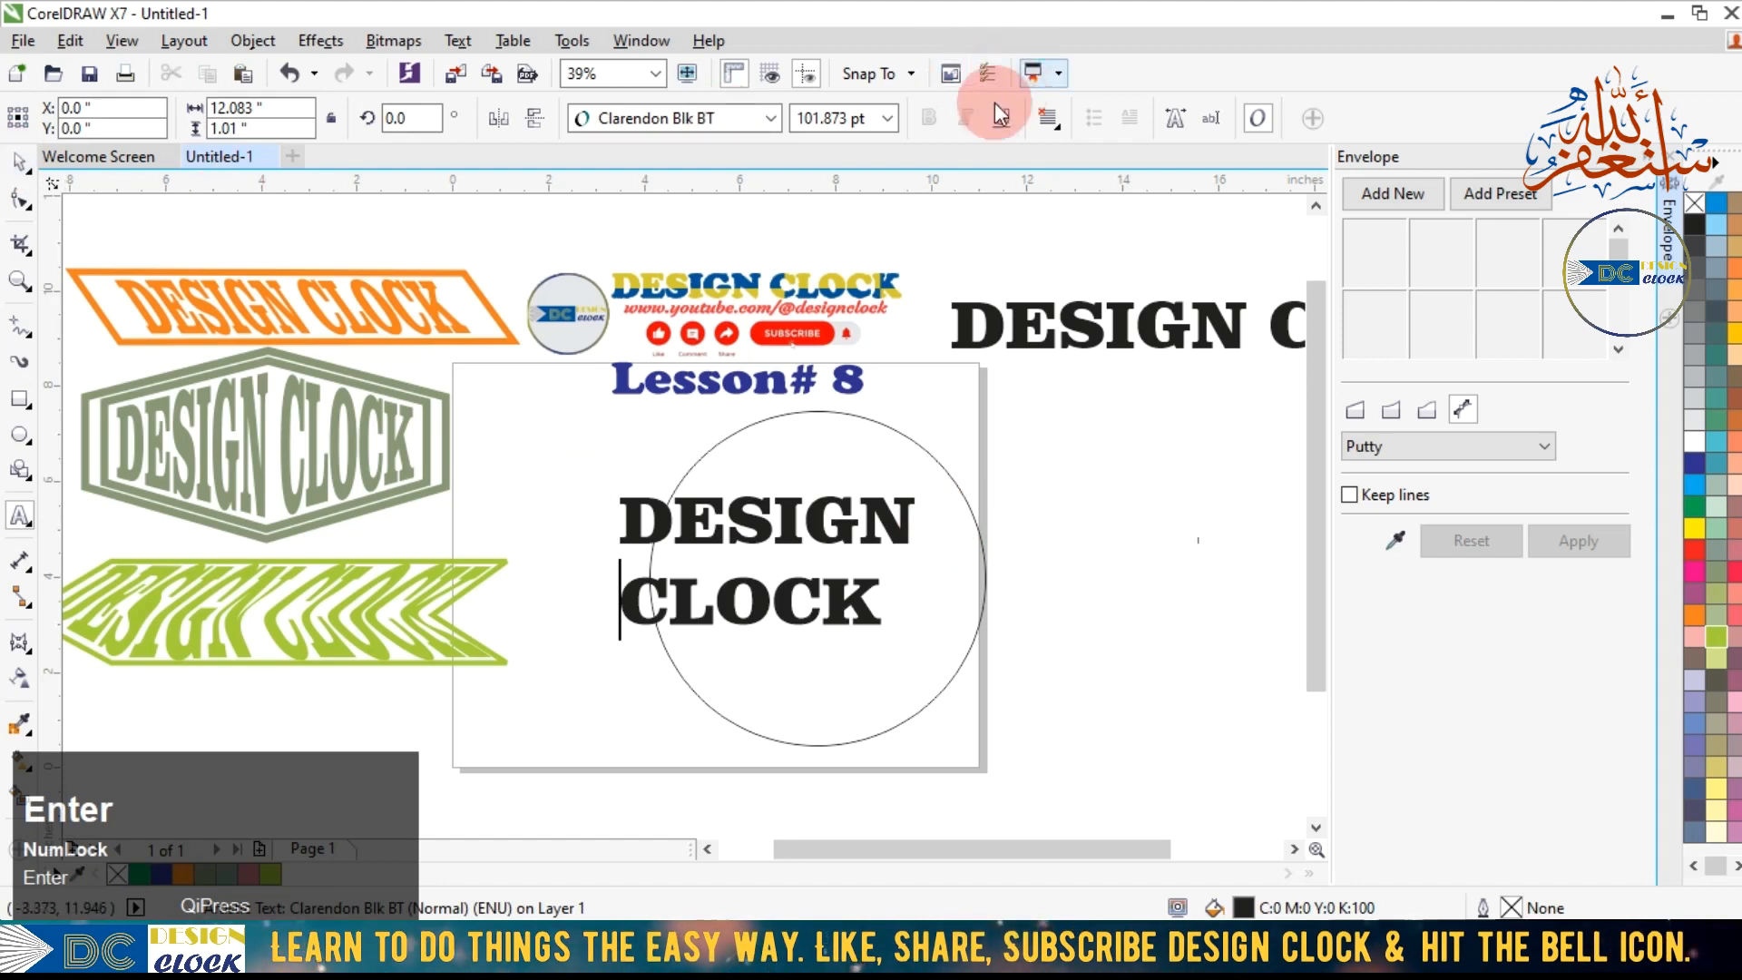
Centre-align the two-line DESIGN CLOCK text and move it beside the circle, just off the page.
{"action": "left_click", "coordinate": [1048, 116]}
{"action": "left_click", "coordinate": [1096, 204]}
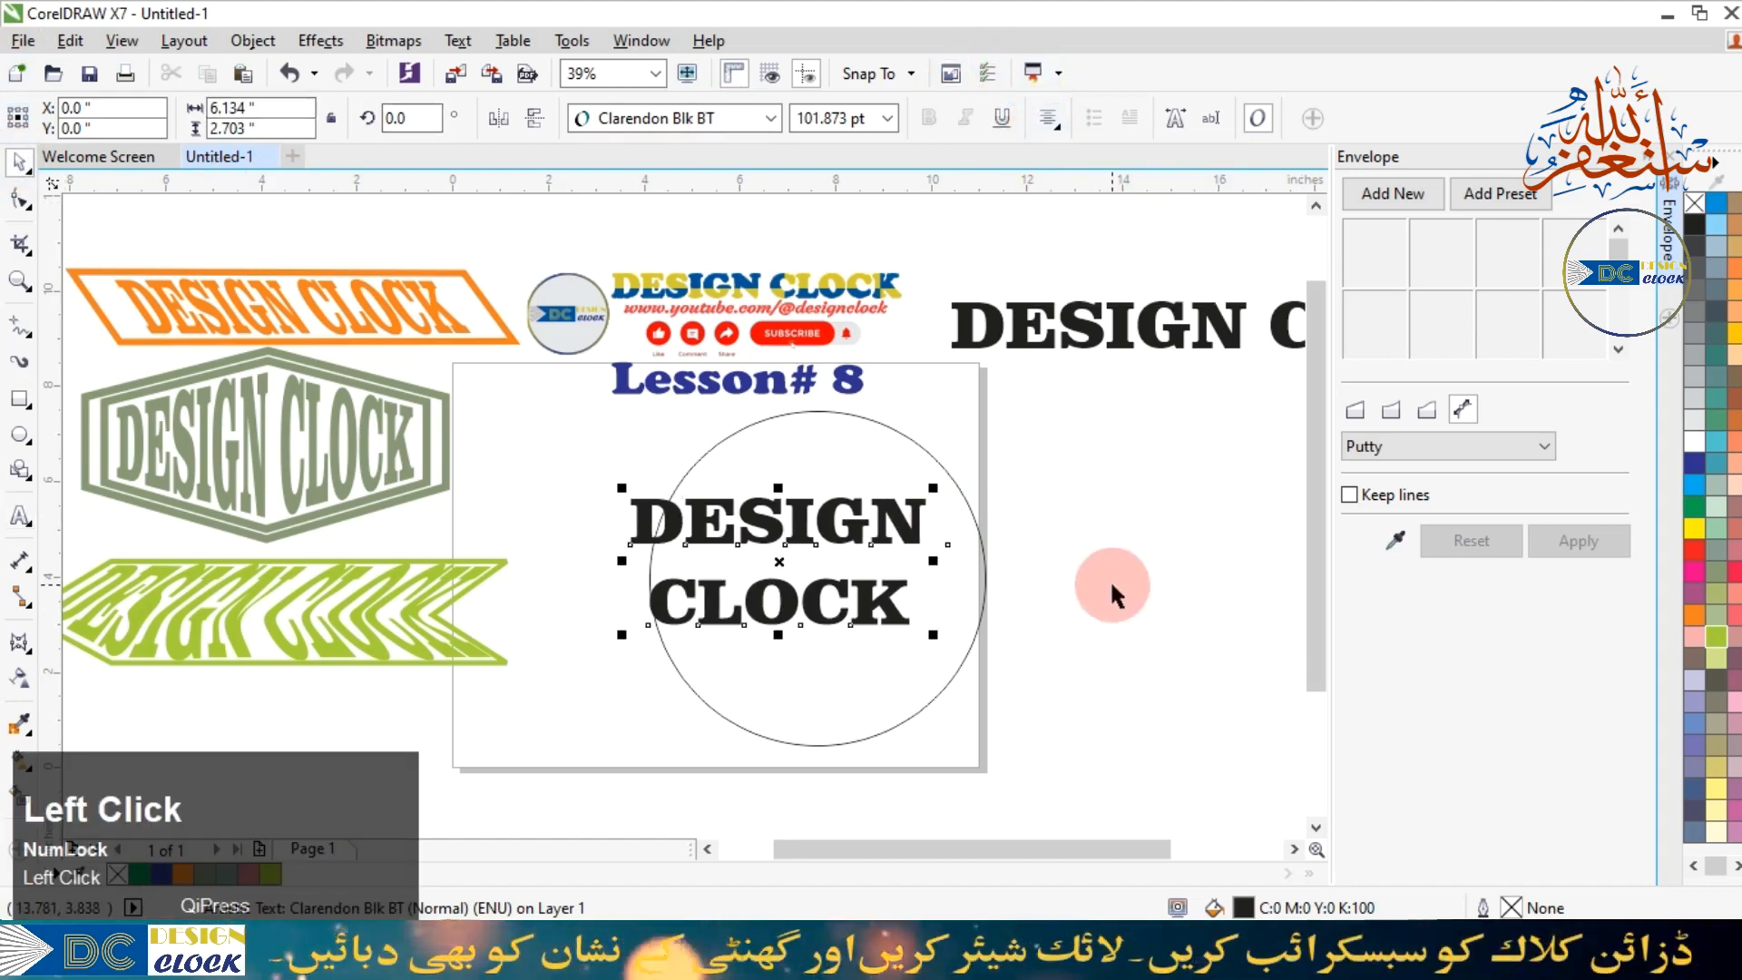
{"action": "left_click_drag", "start_coordinate": [774, 521], "coordinate": [1211, 501]}
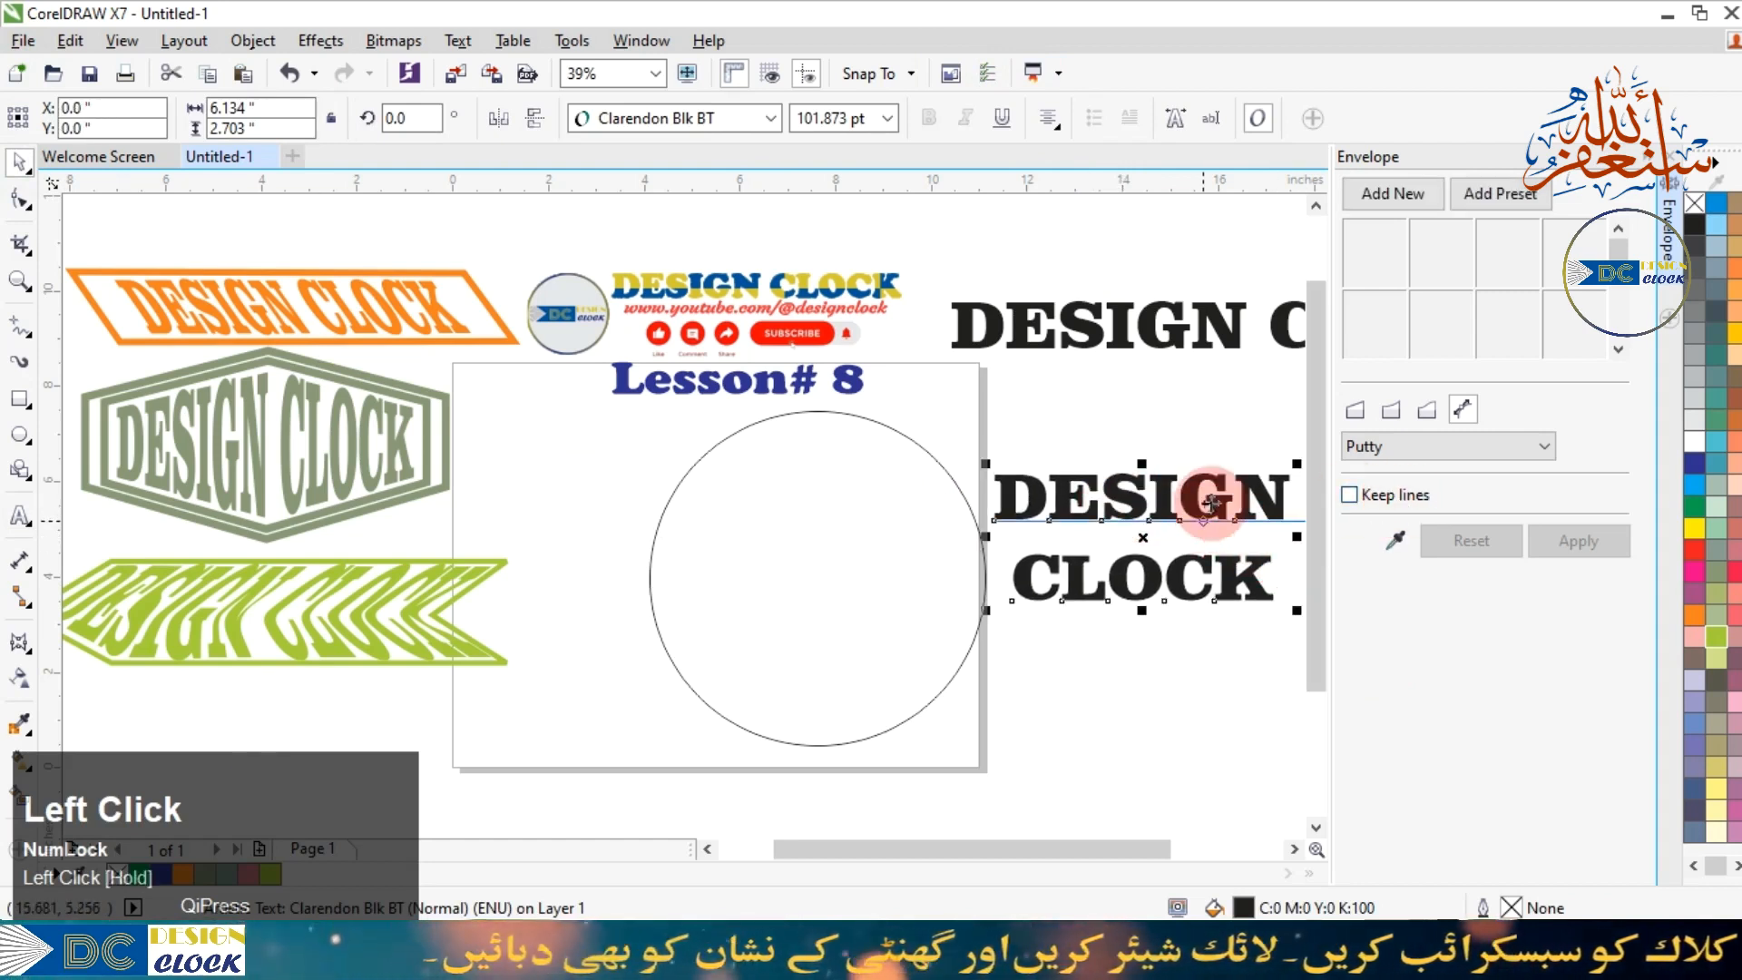
Create an envelope from the circle and apply it to the two-line DESIGN CLOCK text.
{"action": "left_click", "coordinate": [1402, 541]}
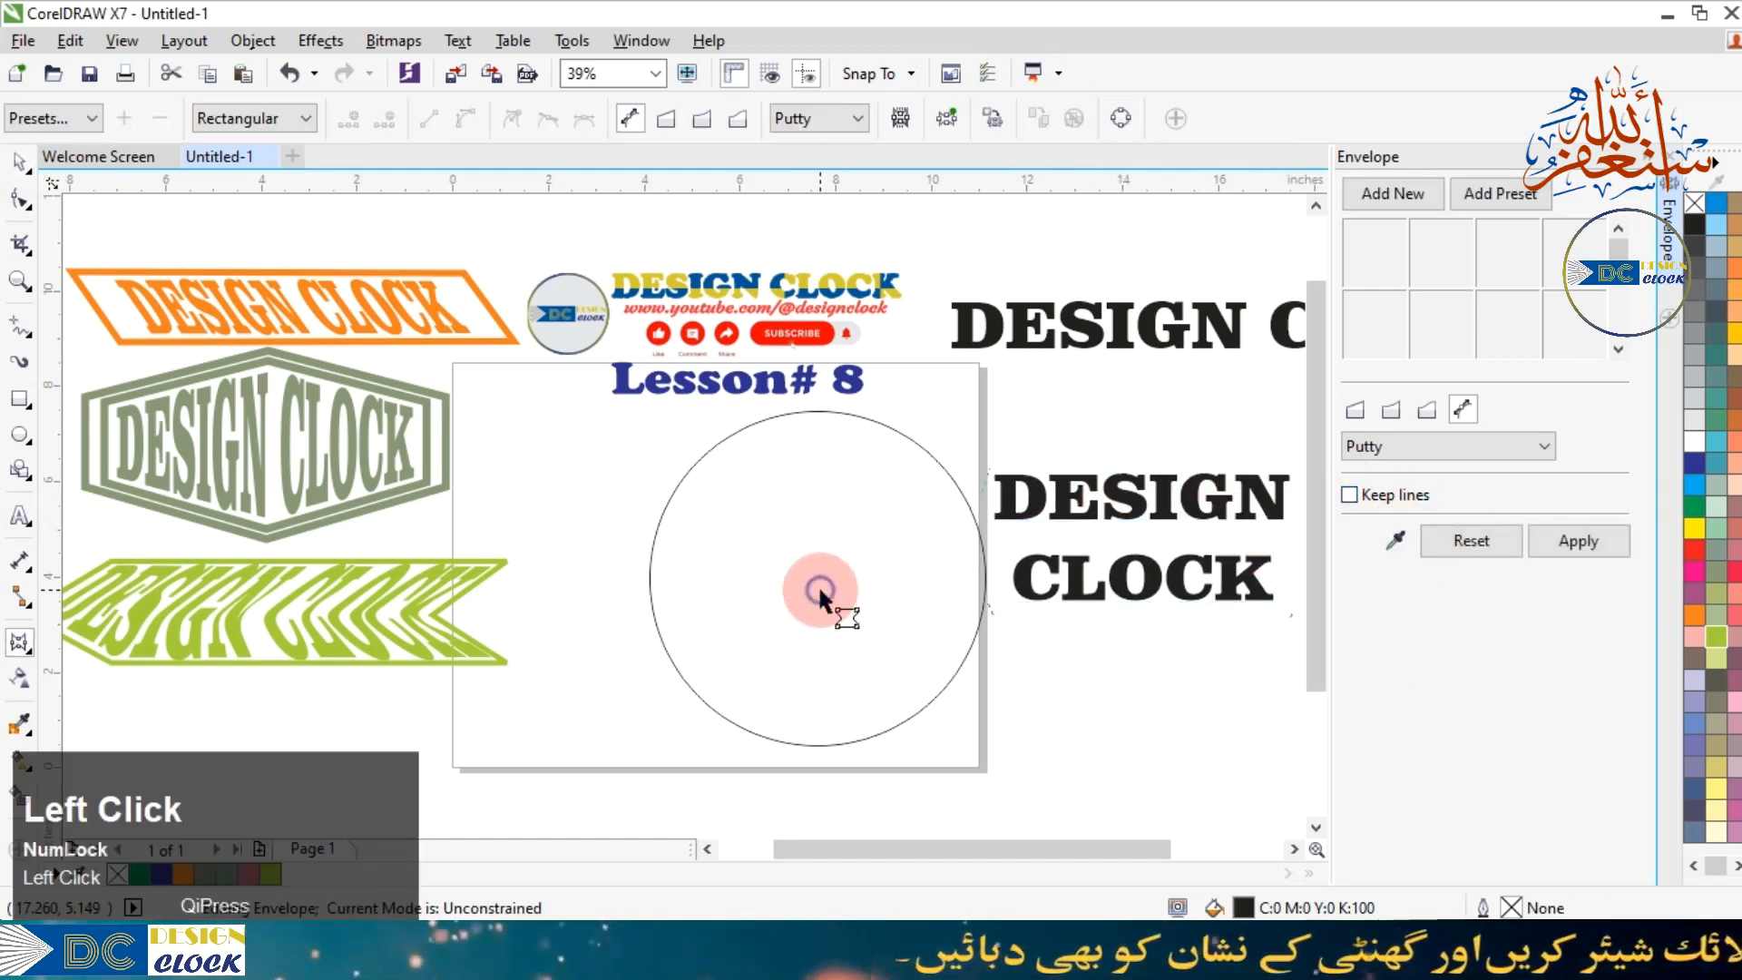
{"action": "left_click", "coordinate": [1557, 542]}
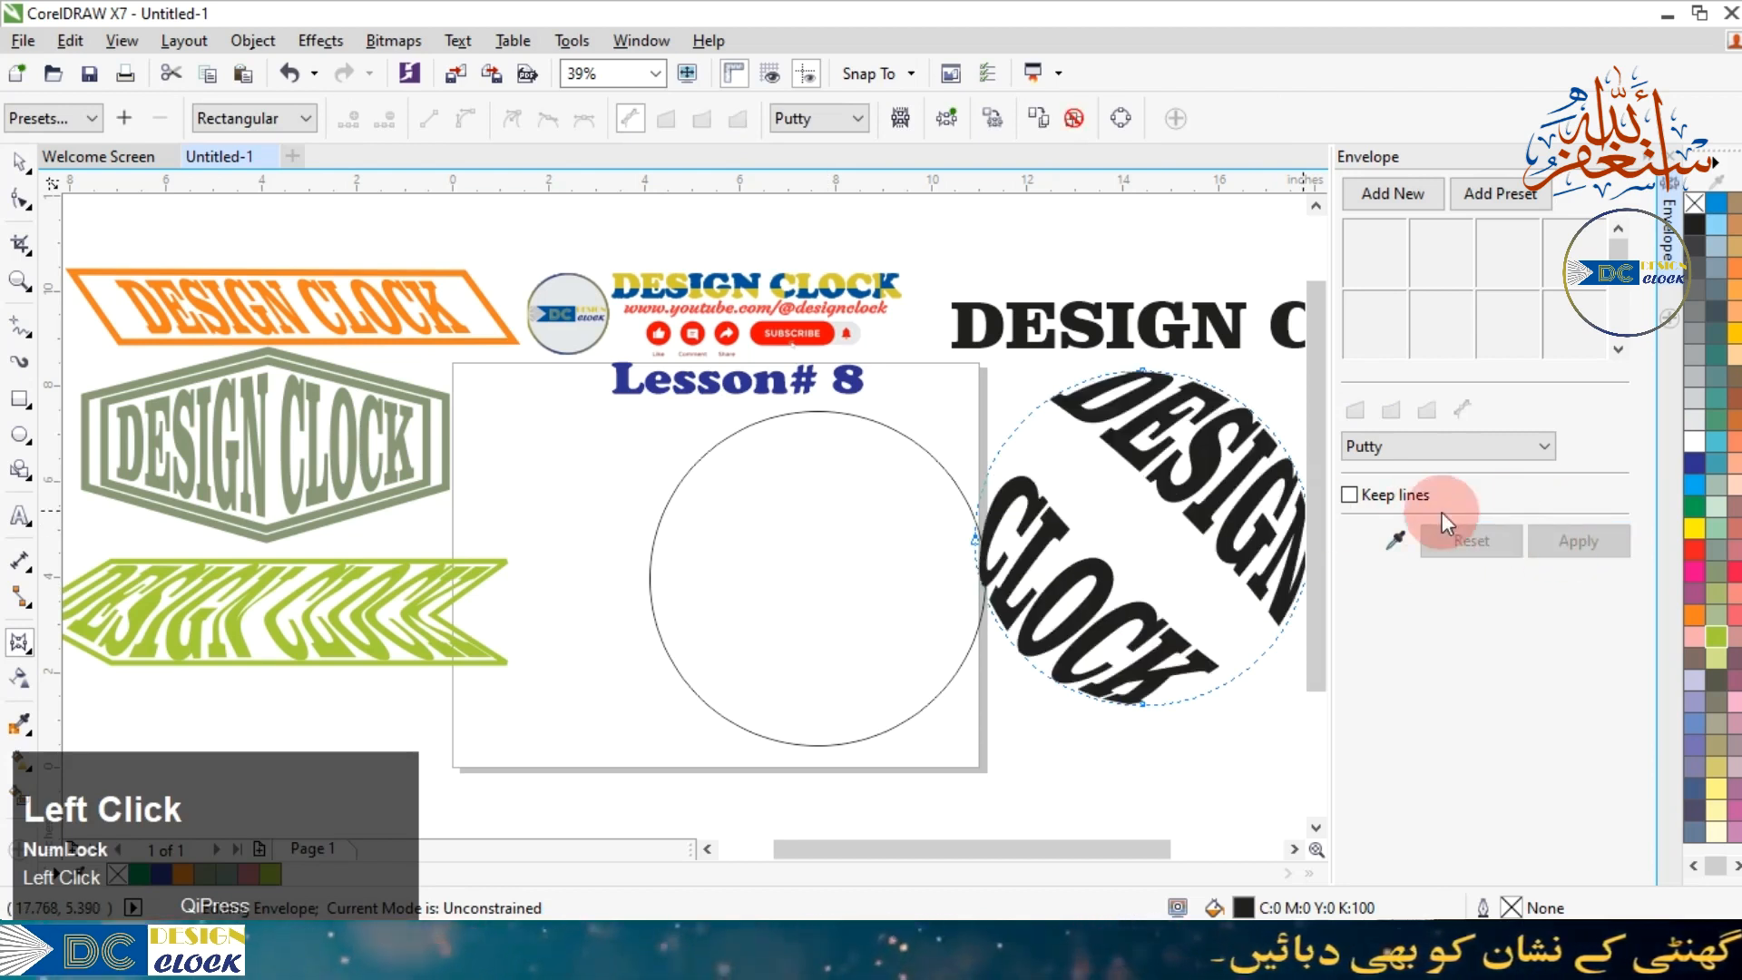
{"action": "left_click", "coordinate": [18, 162]}
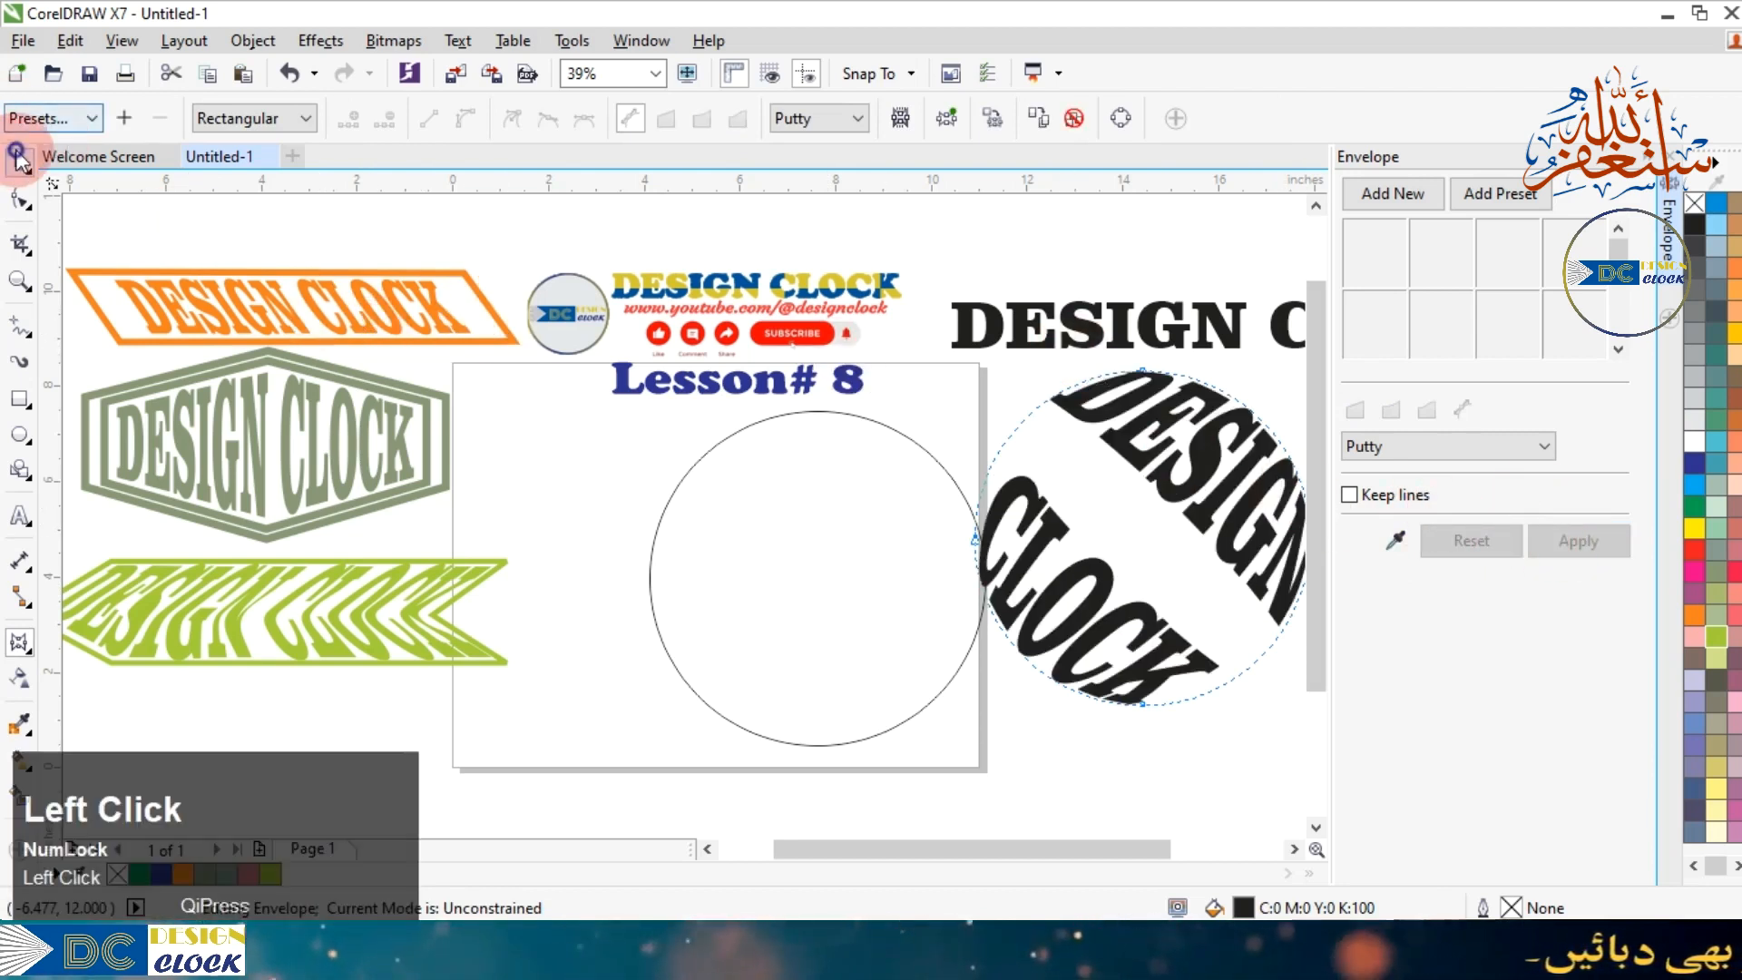
Move the circular enveloped text into the circle and rotate it about 43.8° so both words read upright.
{"action": "left_click", "coordinate": [1026, 376]}
{"action": "left_click_drag", "start_coordinate": [1130, 437], "coordinate": [805, 472]}
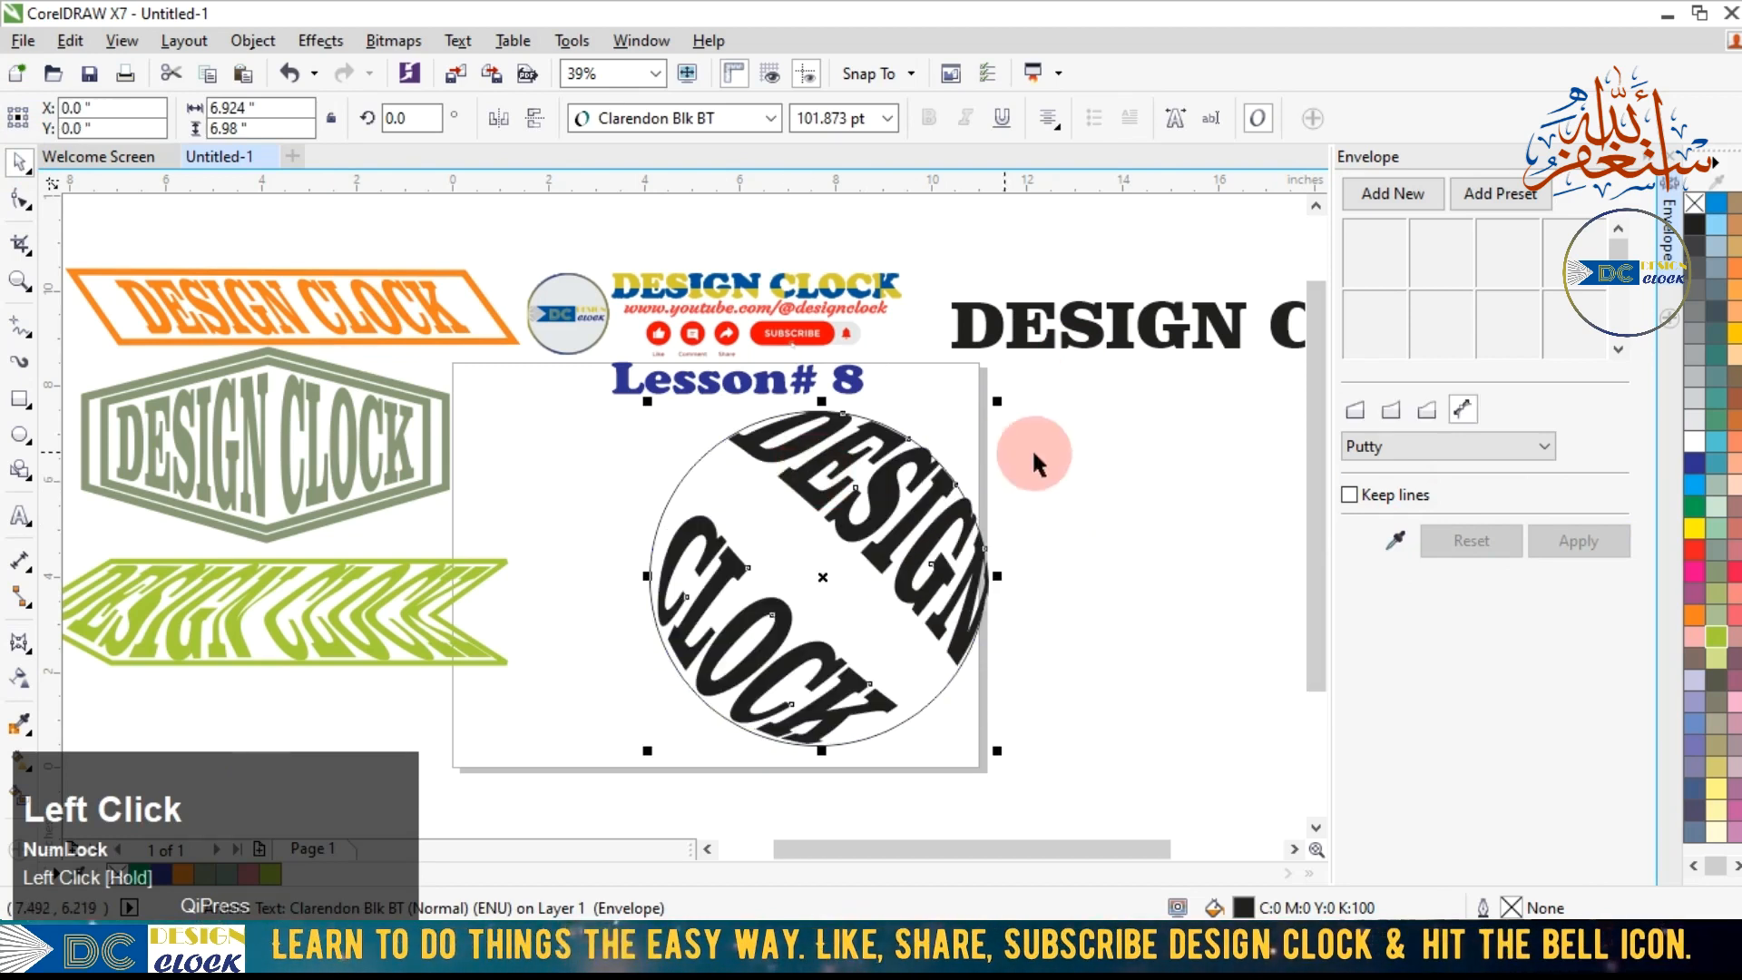
{"action": "left_click_drag", "start_coordinate": [996, 404], "coordinate": [829, 376]}
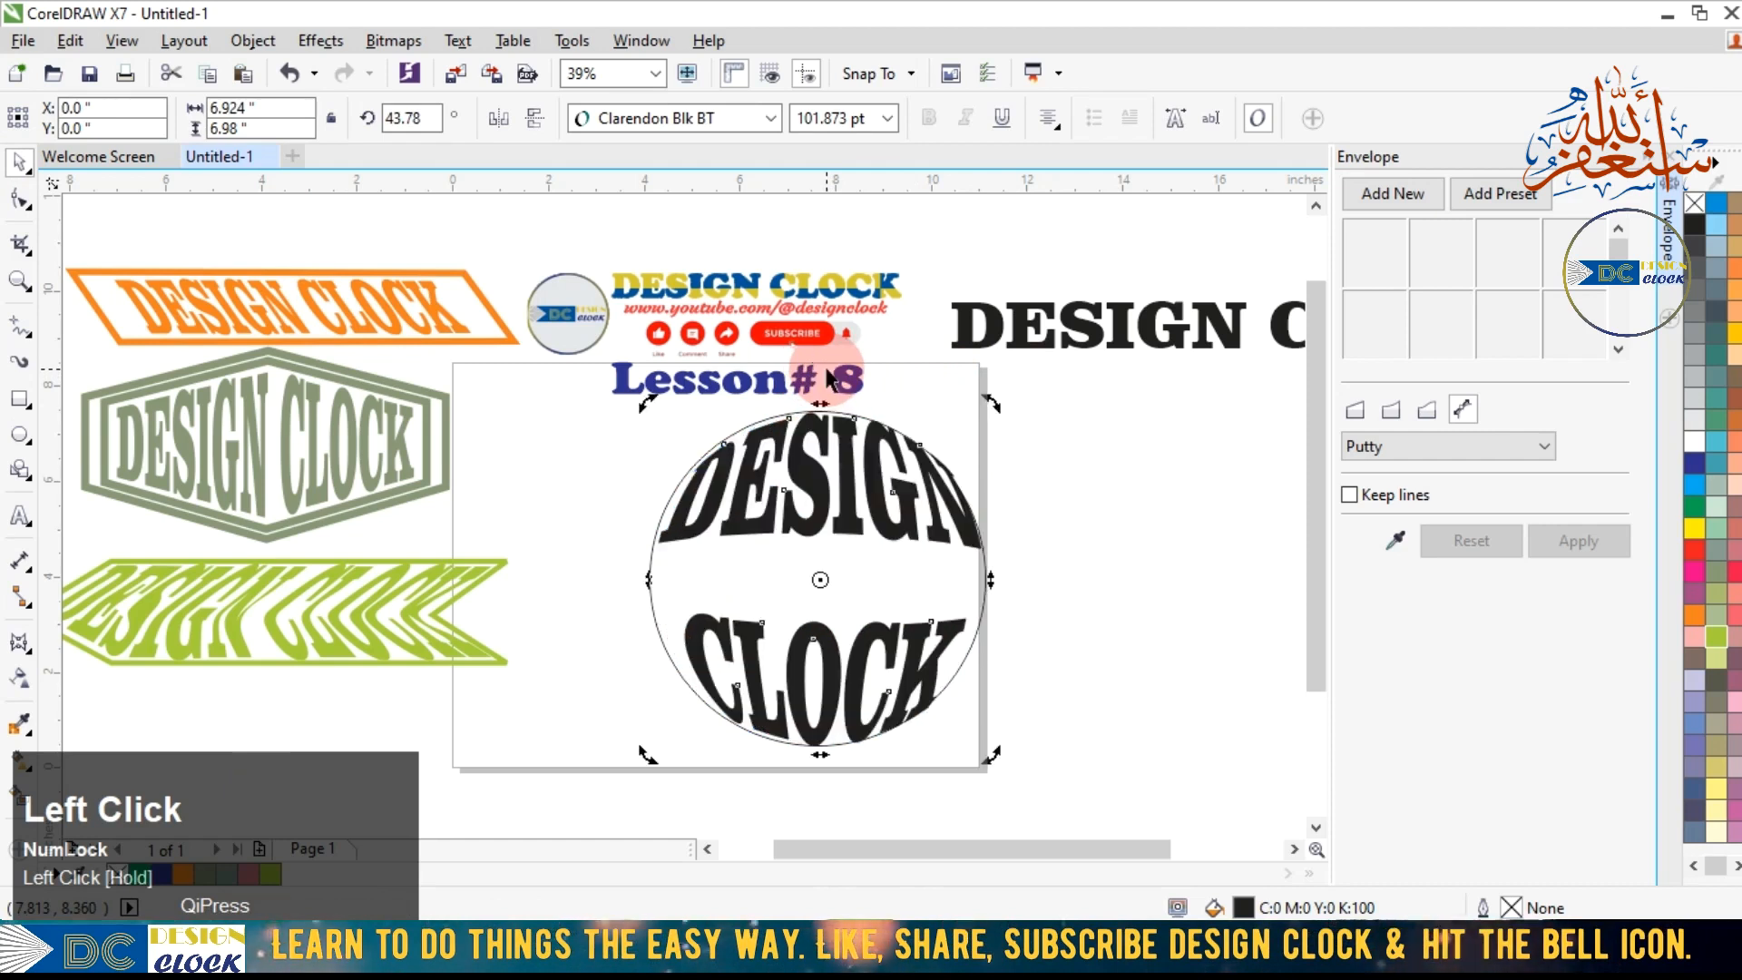
{"action": "left_click", "coordinate": [1053, 548]}
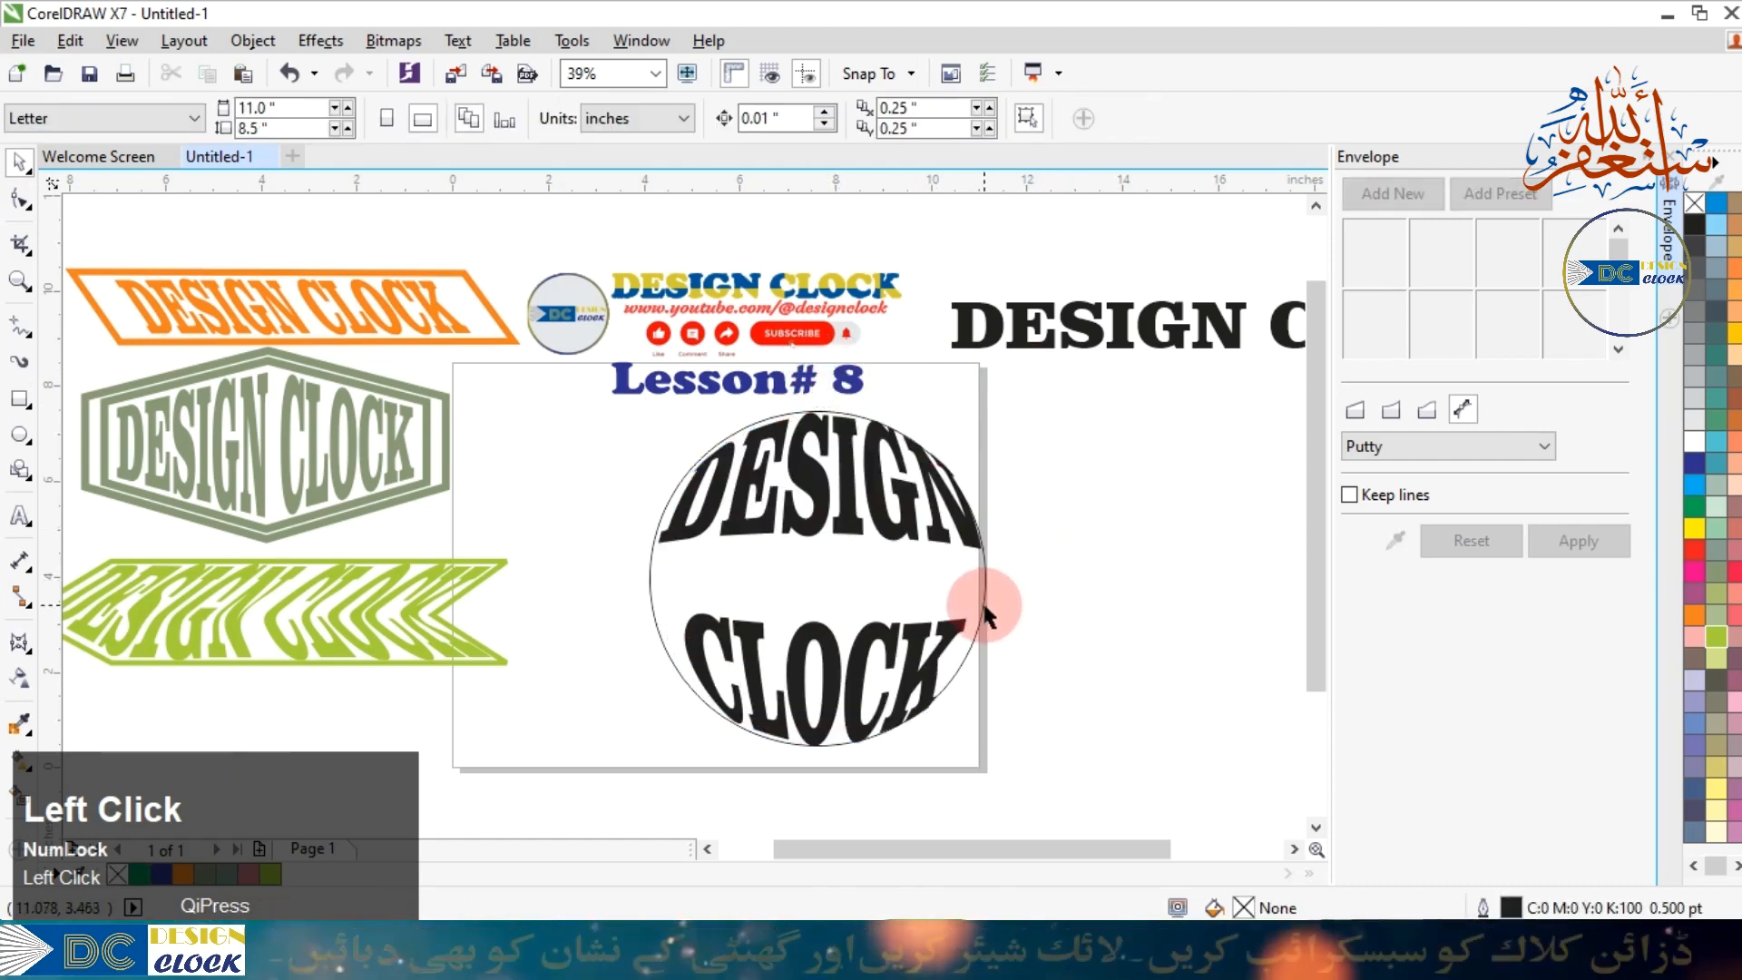
Move the circle sideways off the enveloped text and give it a 10 pt outline.
{"action": "left_click", "coordinate": [985, 607]}
{"action": "left_click", "coordinate": [1094, 592]}
{"action": "left_click_drag", "start_coordinate": [889, 485], "coordinate": [1108, 454]}
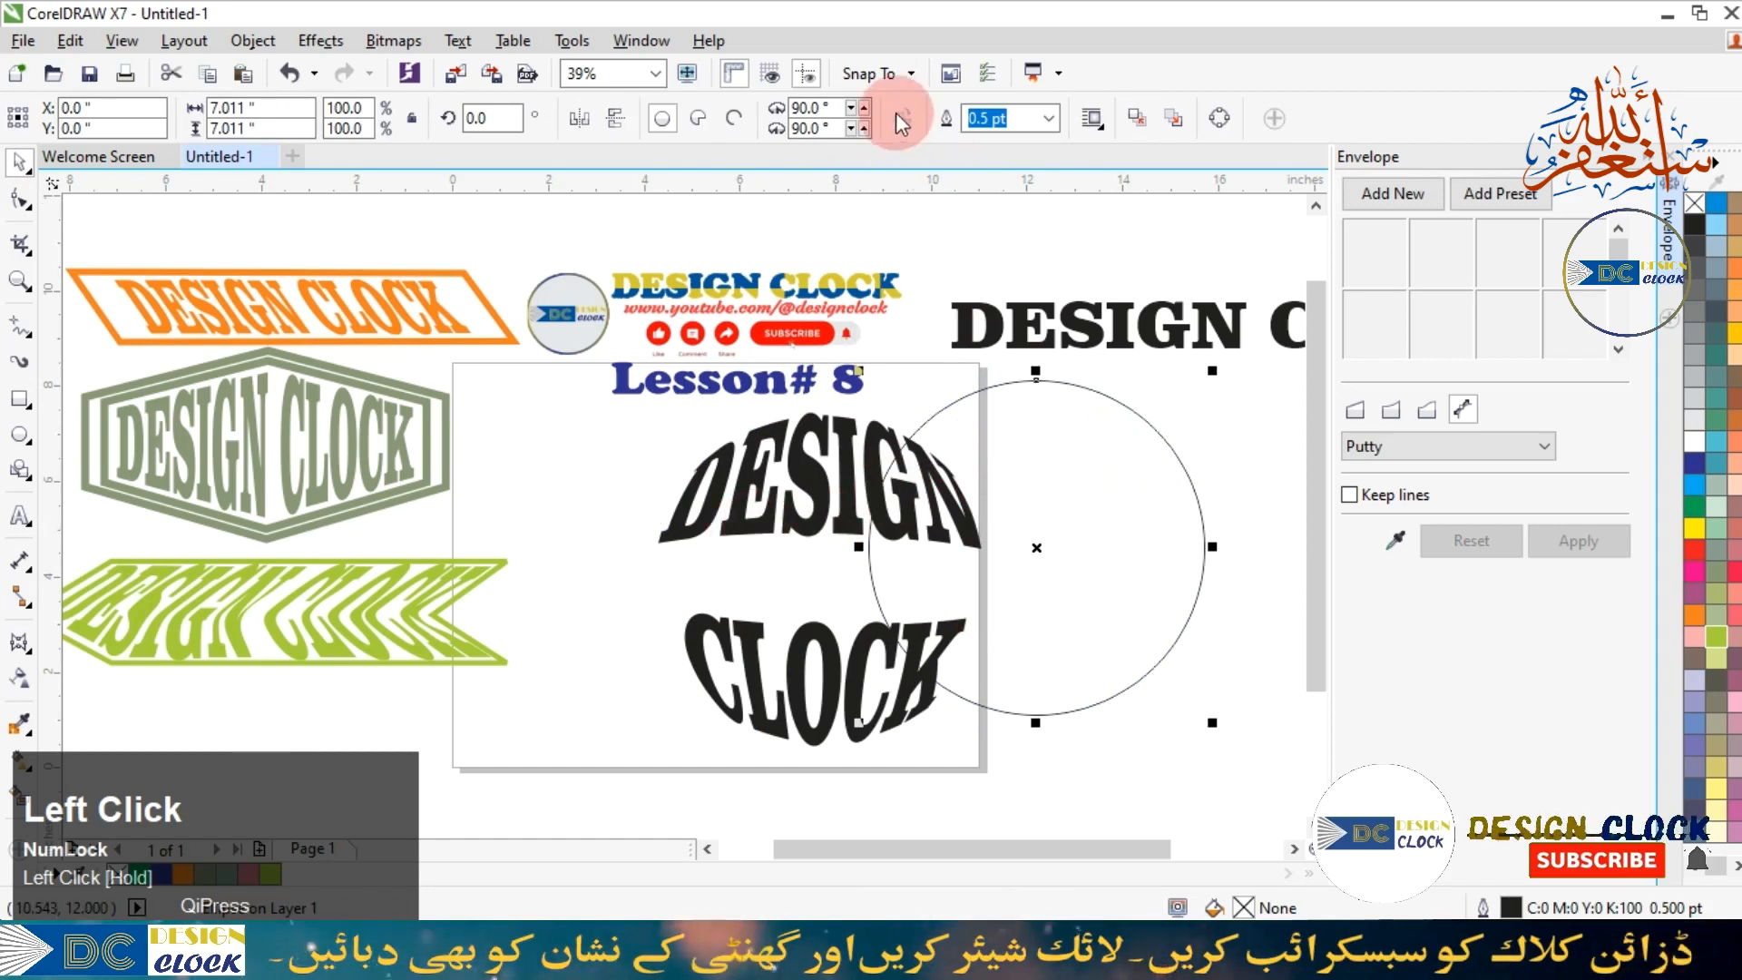
{"action": "left_click", "coordinate": [1049, 119]}
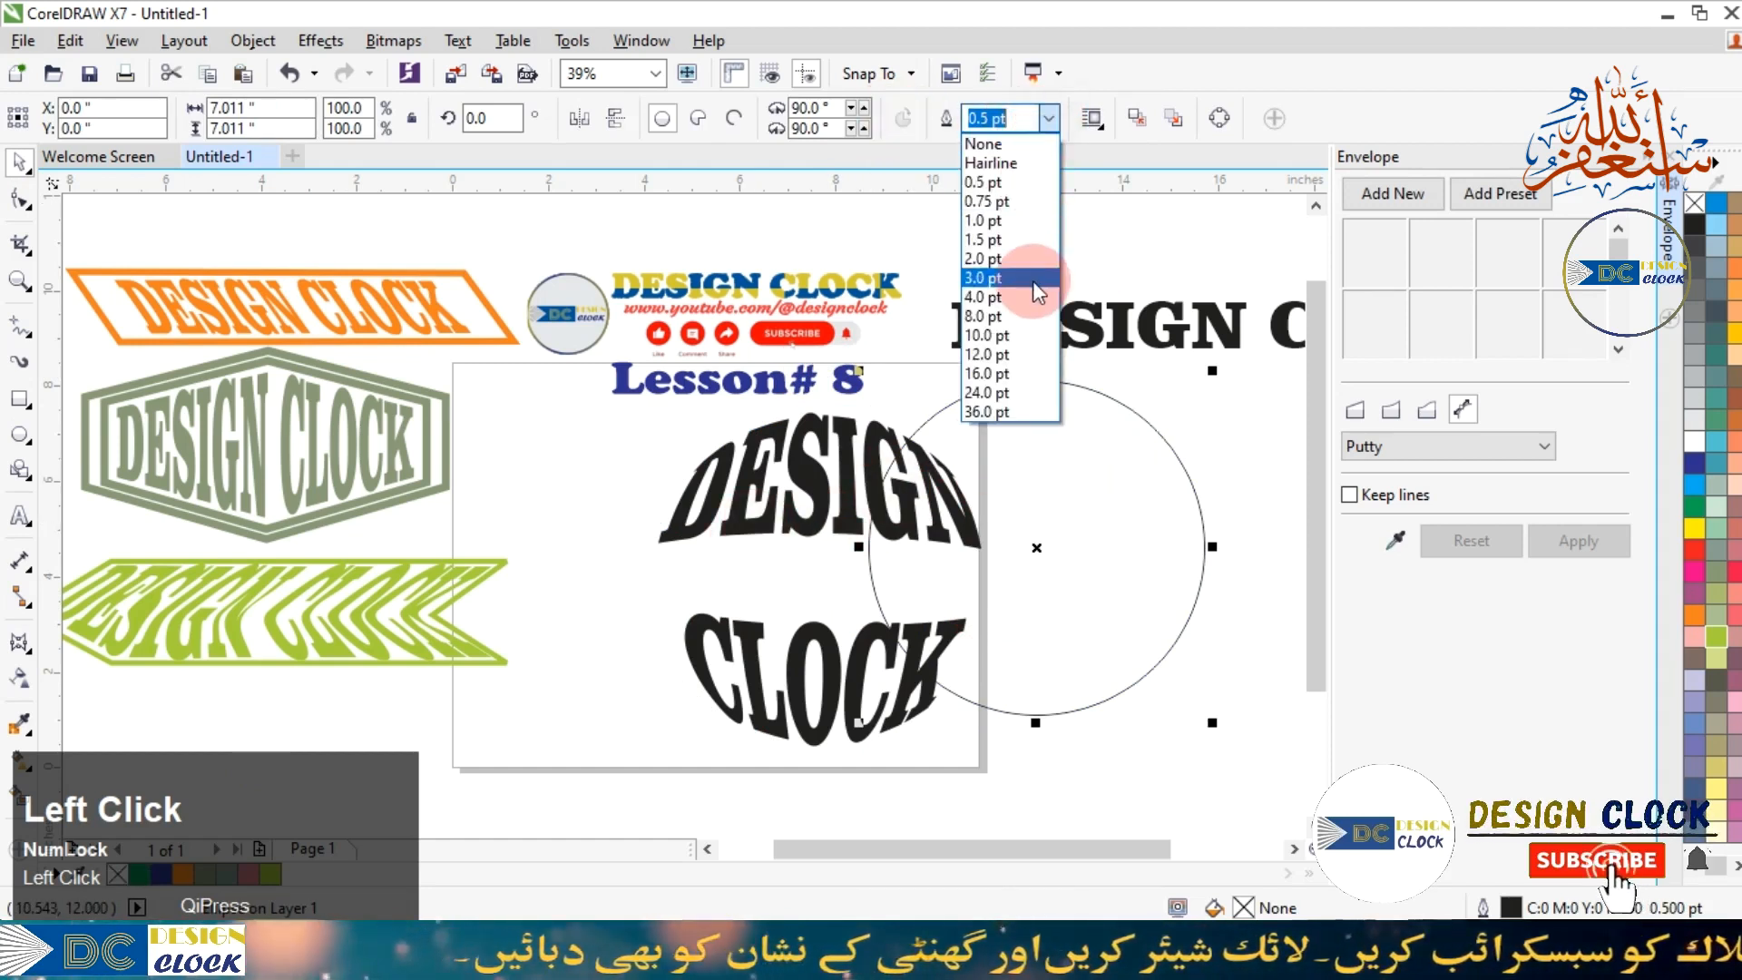
{"action": "left_click", "coordinate": [1011, 333]}
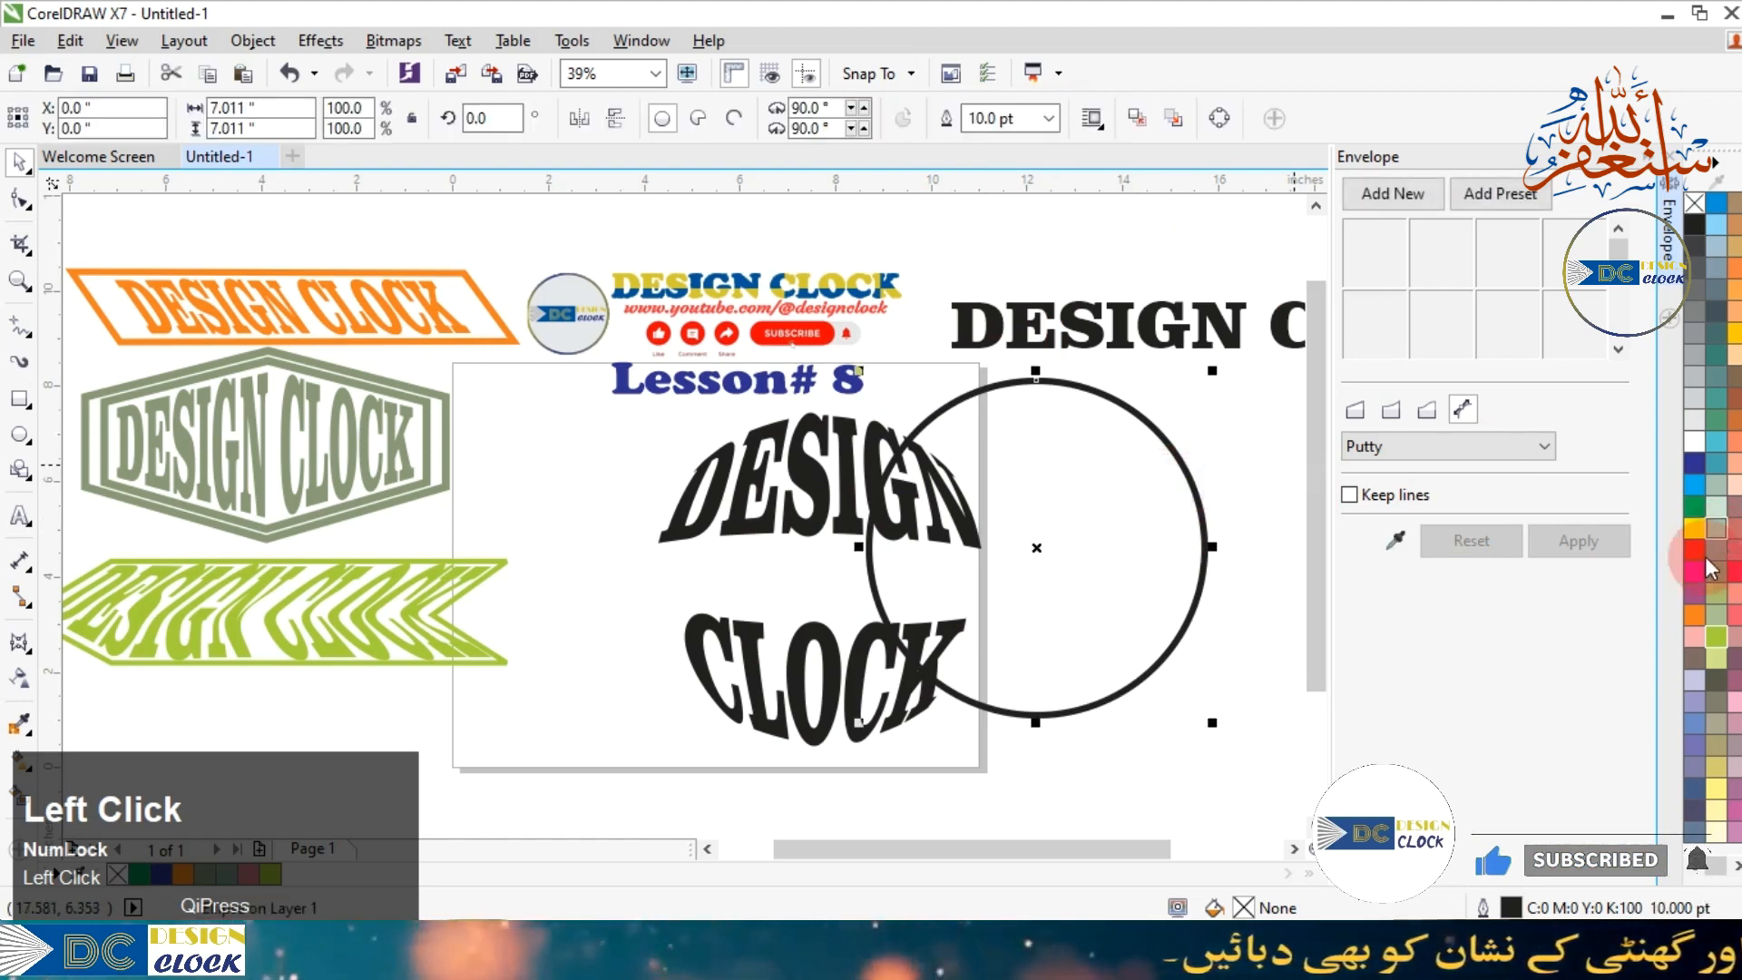
Colour the circle's outline and the fill of the enveloped text brown (C0 M20 Y20 K60).
{"action": "left_click", "coordinate": [1693, 659]}
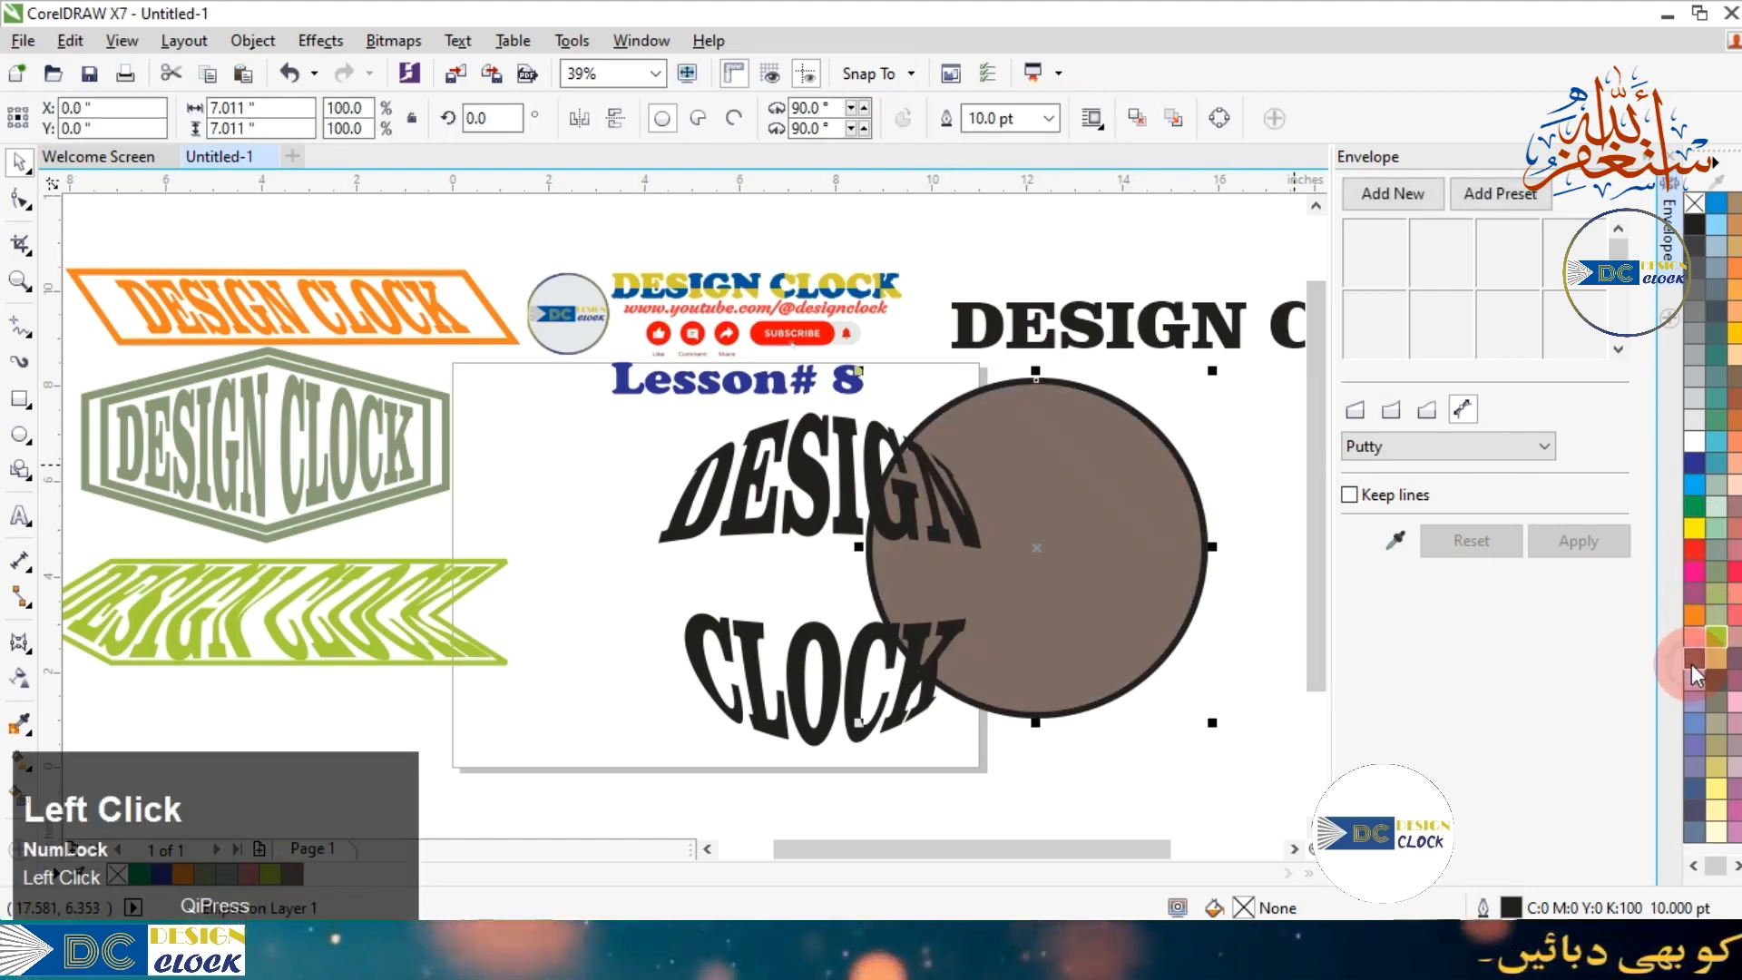
{"action": "key", "text": "ctrl+z"}
{"action": "right_click", "coordinate": [1693, 667]}
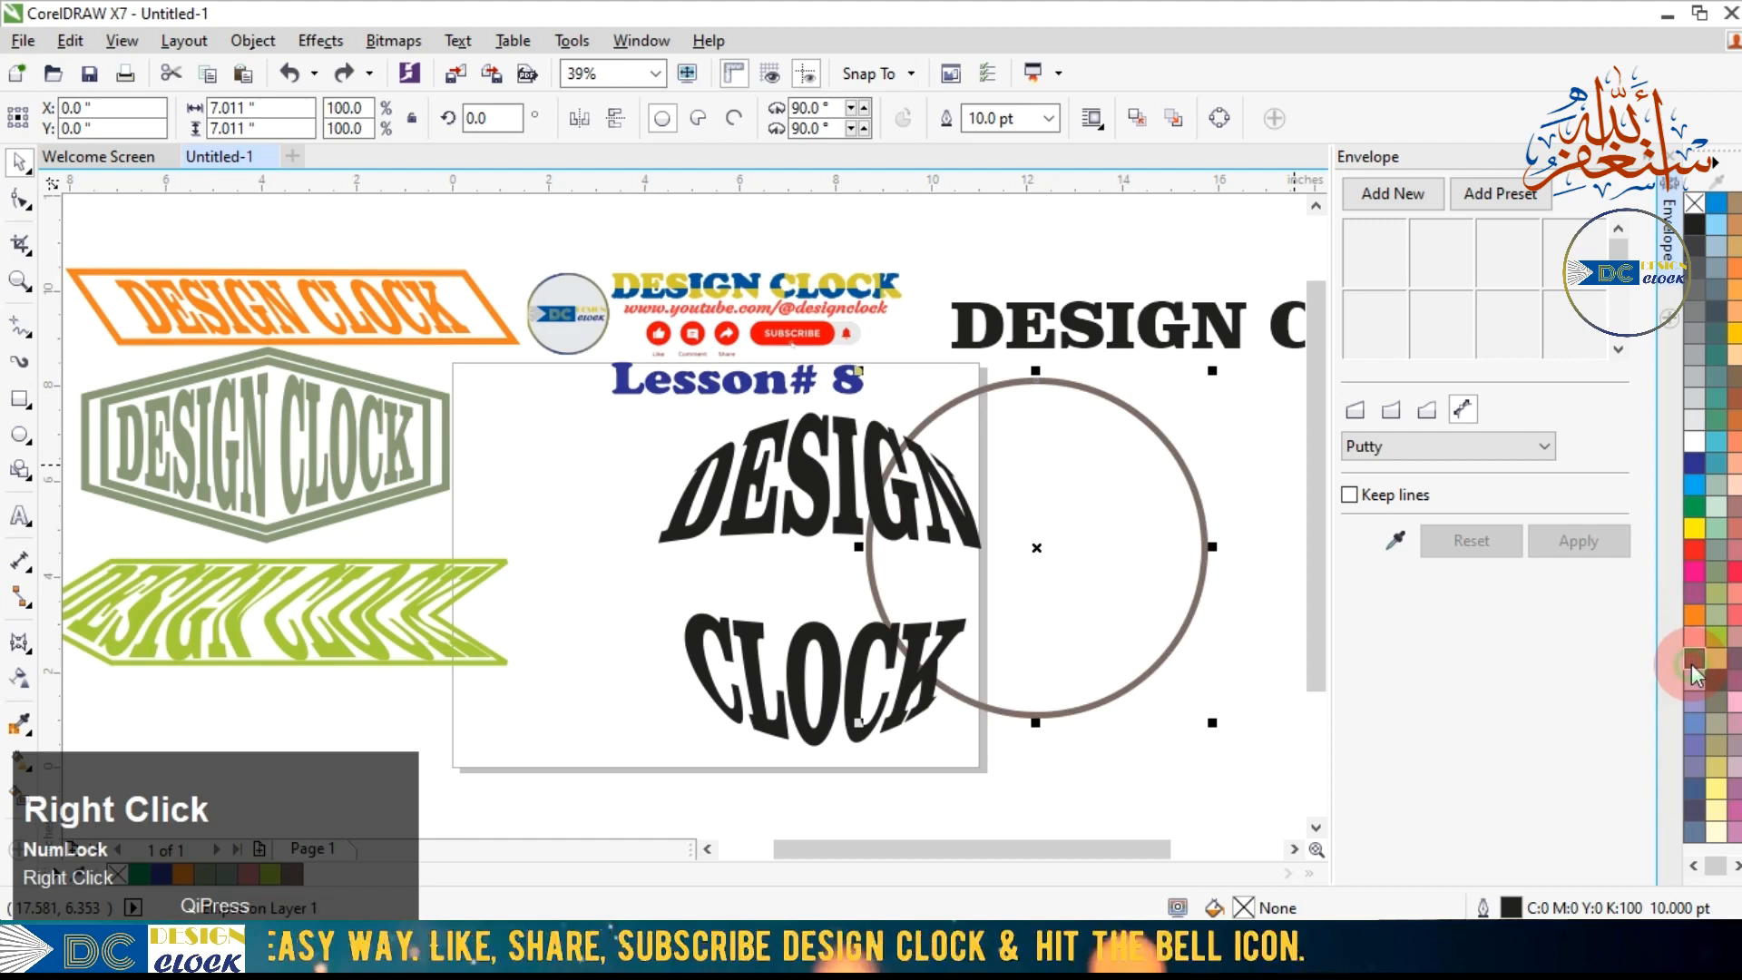
{"action": "left_click", "coordinate": [790, 484]}
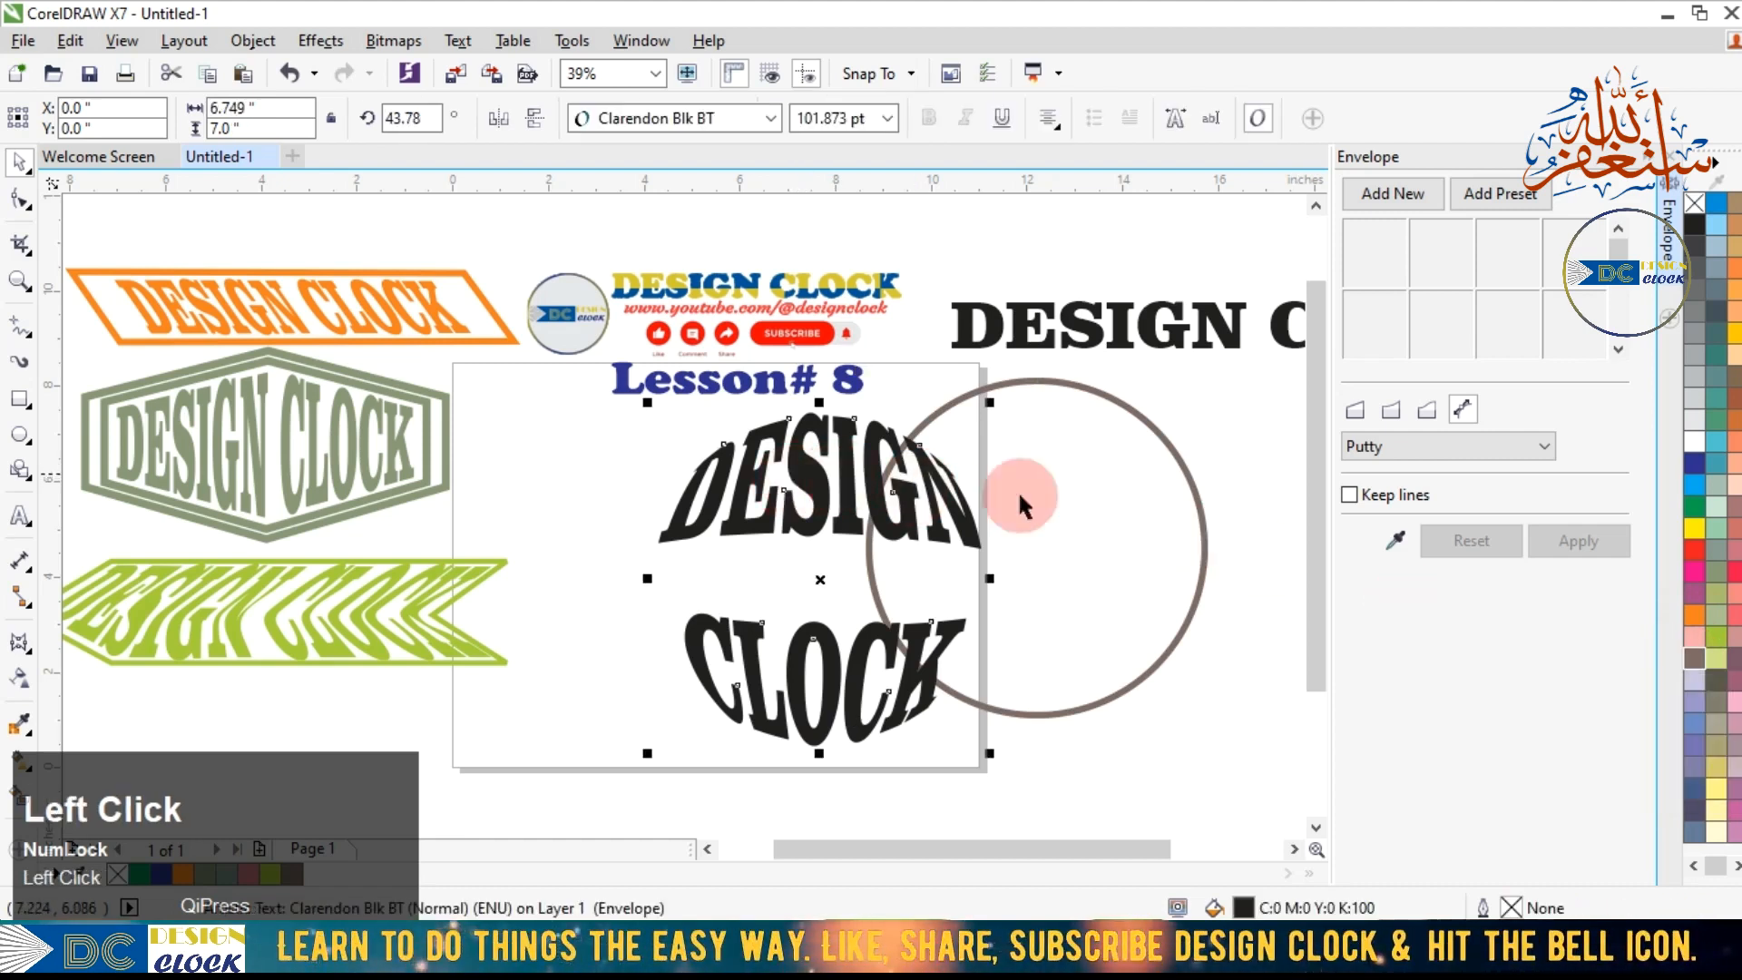
{"action": "left_click", "coordinate": [1690, 666]}
Centre the brown enveloped text inside the circle, both horizontally and vertically.
{"action": "left_click", "coordinate": [826, 499]}
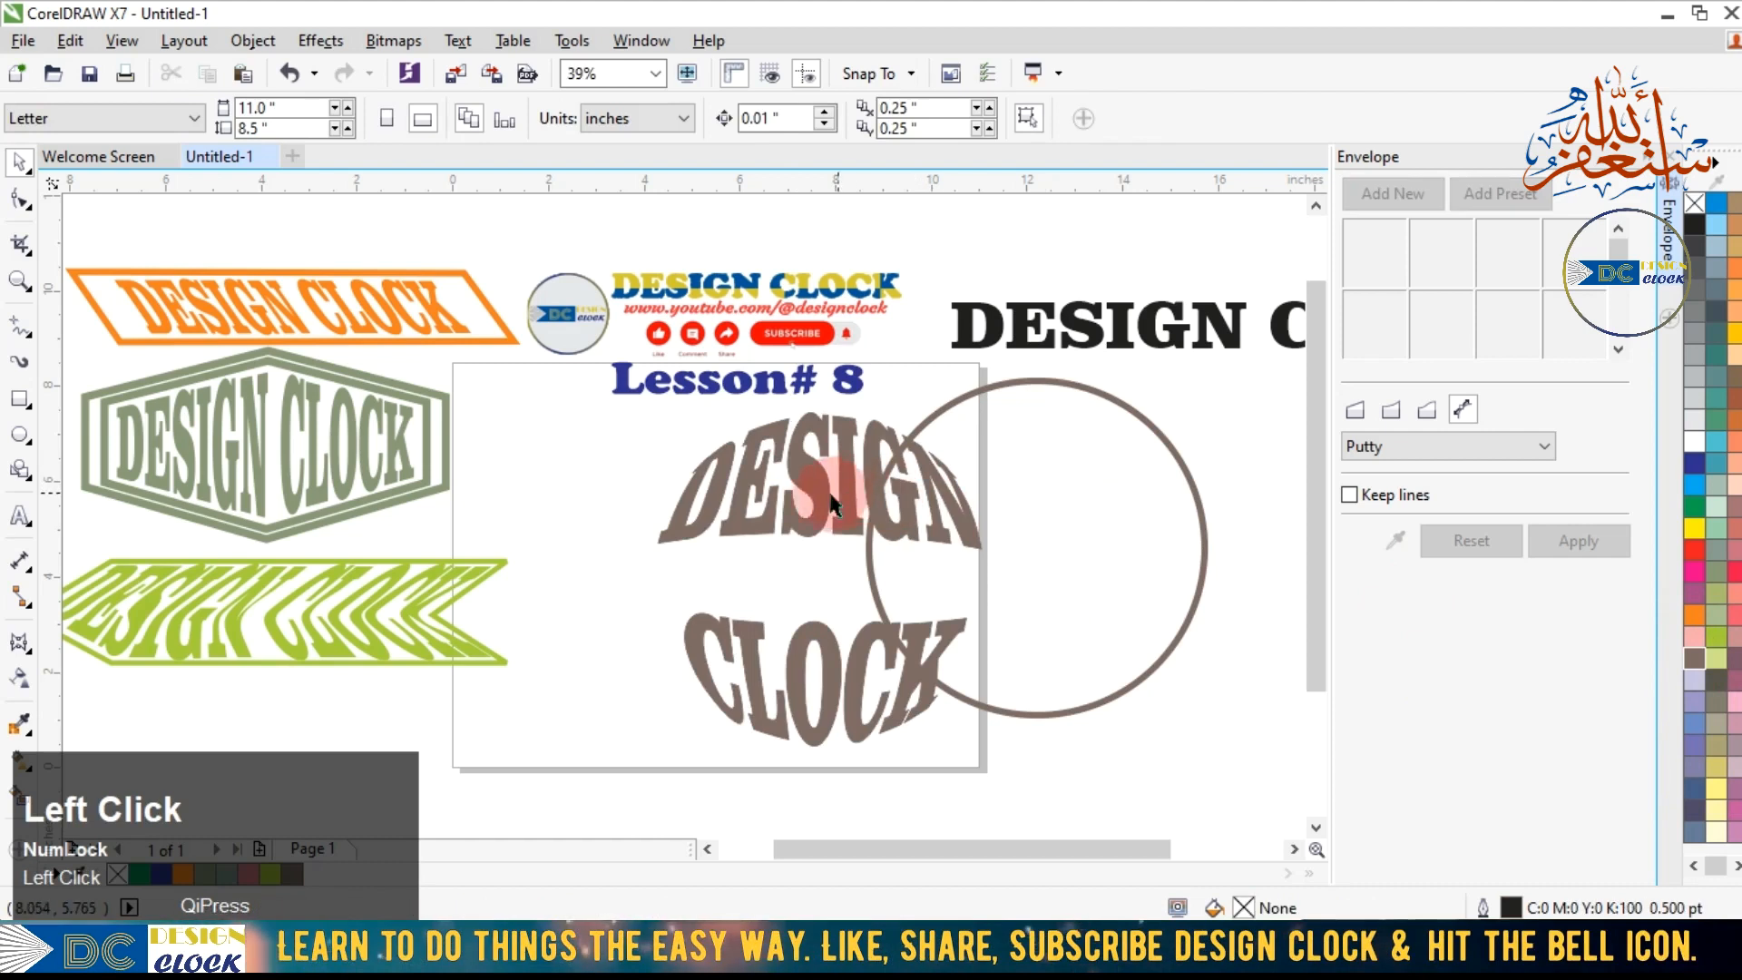
{"action": "left_click", "coordinate": [1139, 476], "text": "shift"}
{"action": "key", "text": "e"}
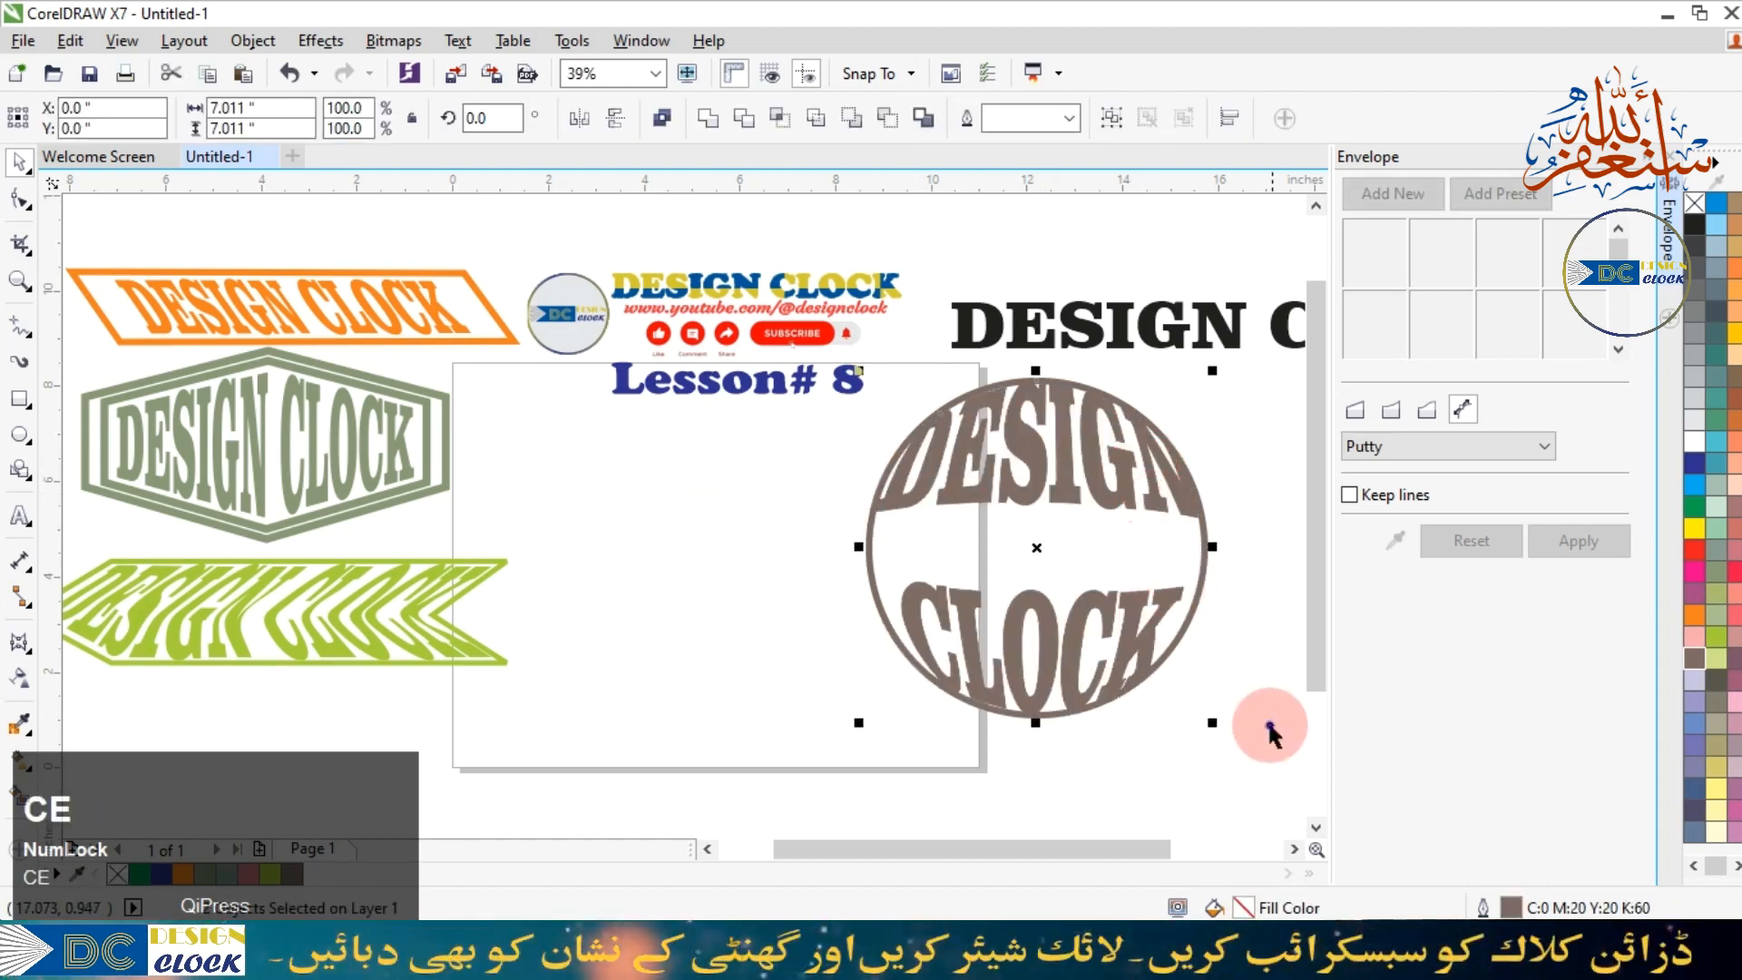
Enlarge the brown circle from its centre to about 7.6 in so it clears the enveloped text inside it.
{"action": "left_click", "coordinate": [1198, 632]}
{"action": "left_click", "coordinate": [1203, 657]}
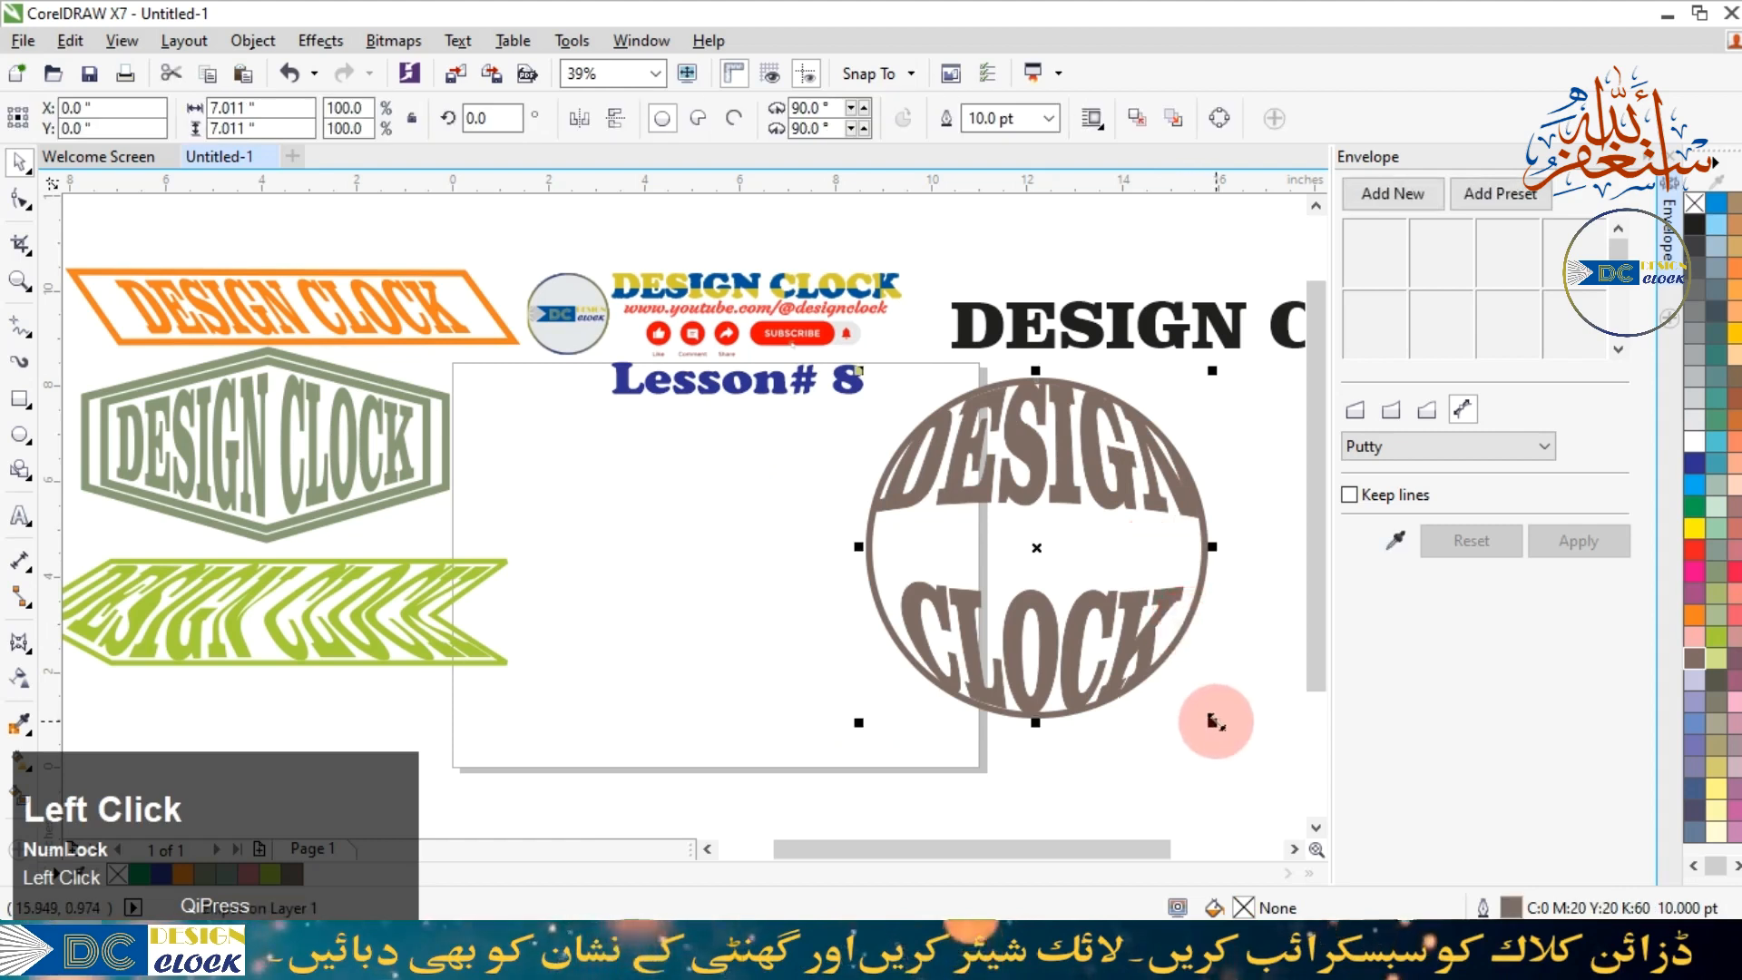
{"action": "left_click_drag", "start_coordinate": [1215, 722], "coordinate": [1231, 736]}
{"action": "left_click", "coordinate": [1252, 673]}
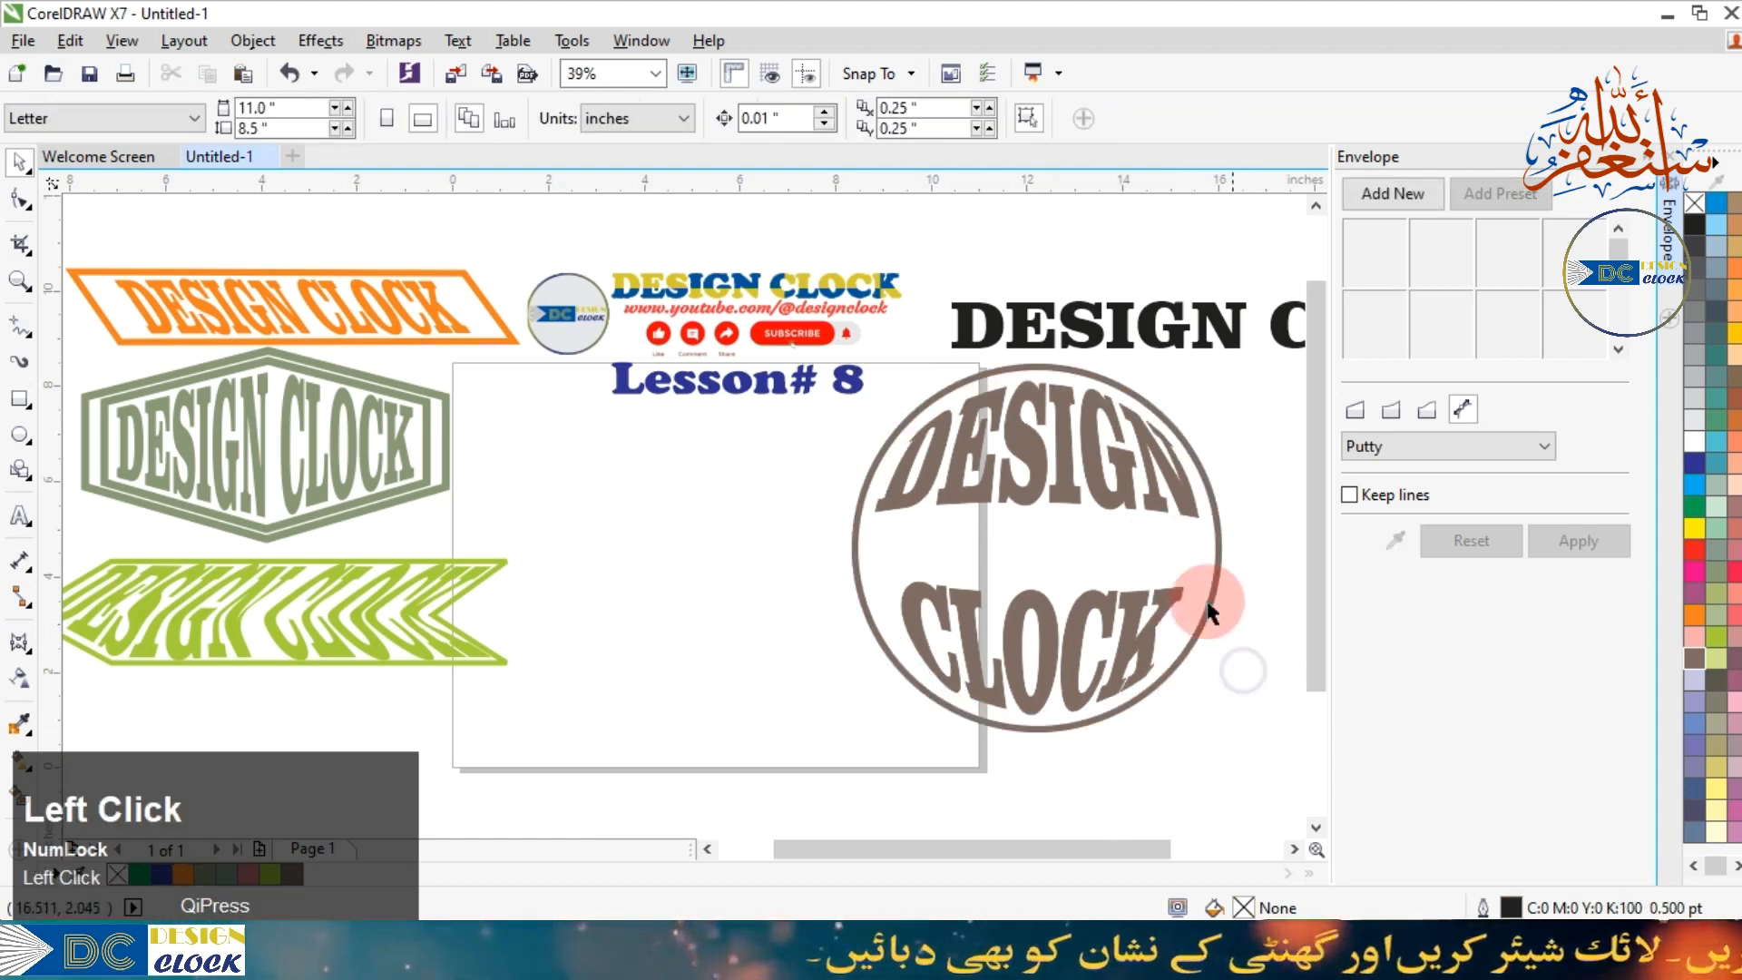
Group the brown circle with its text, shrink the group to about half size and place it beside the hexagon design.
{"action": "left_click_drag", "start_coordinate": [820, 715], "coordinate": [1267, 343]}
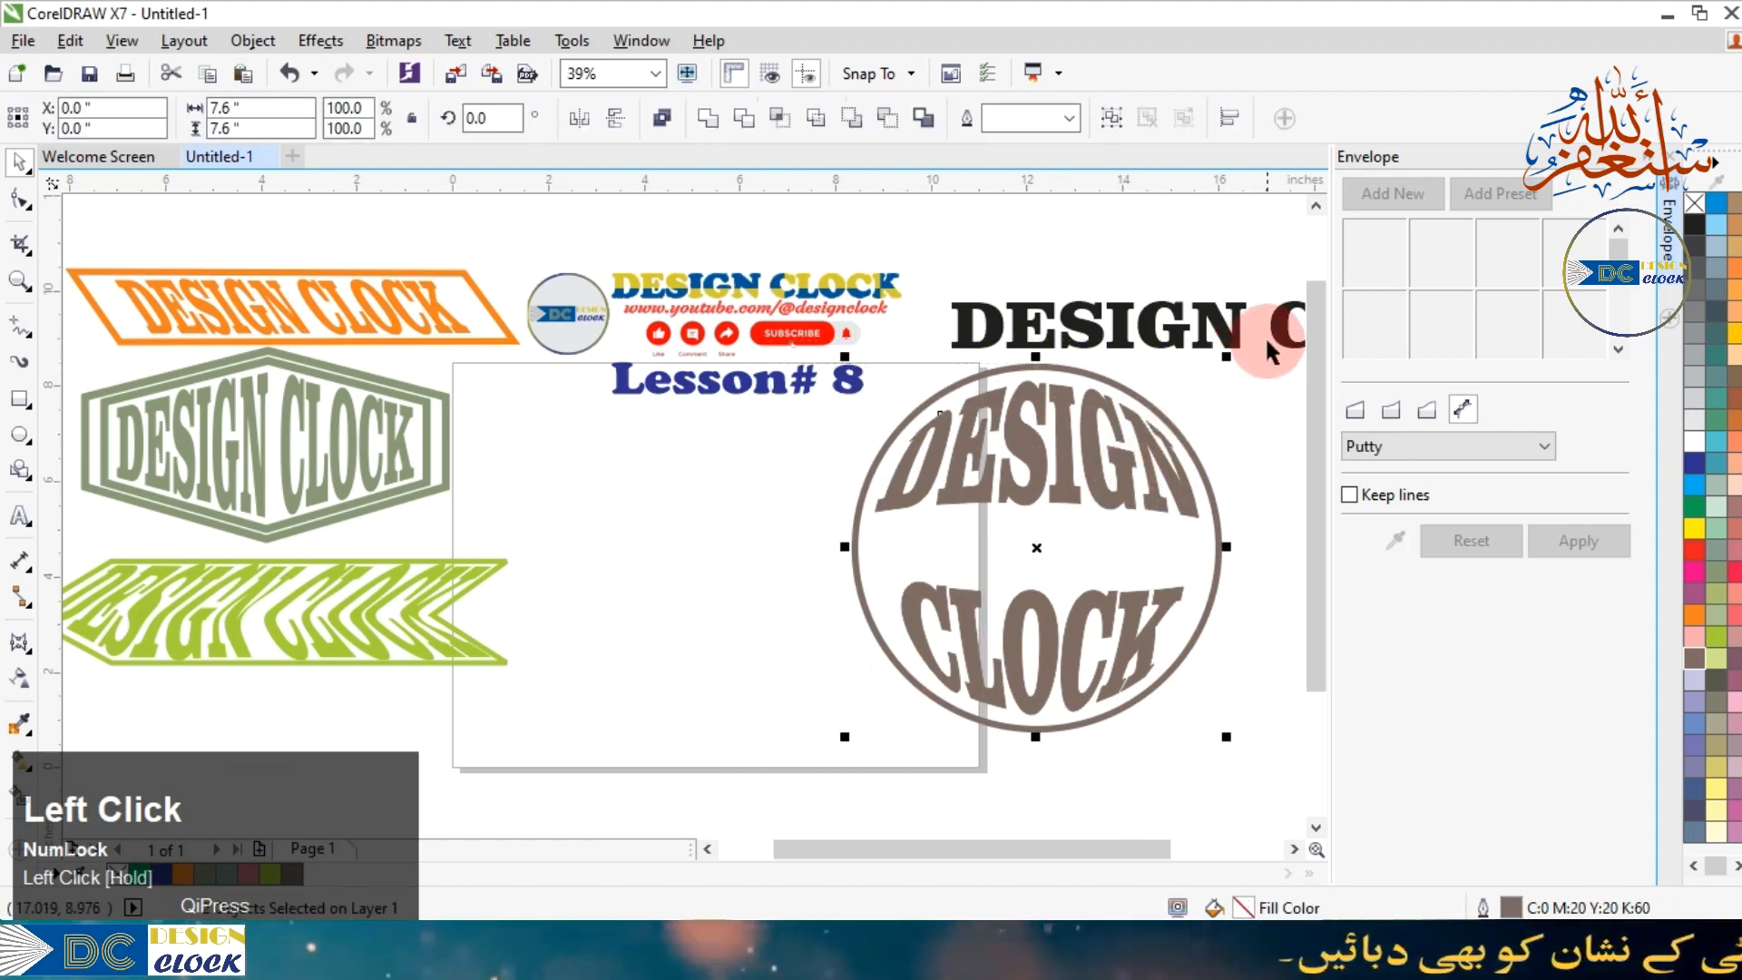
{"action": "left_click", "coordinate": [1115, 116]}
{"action": "left_click_drag", "start_coordinate": [1057, 458], "coordinate": [612, 454]}
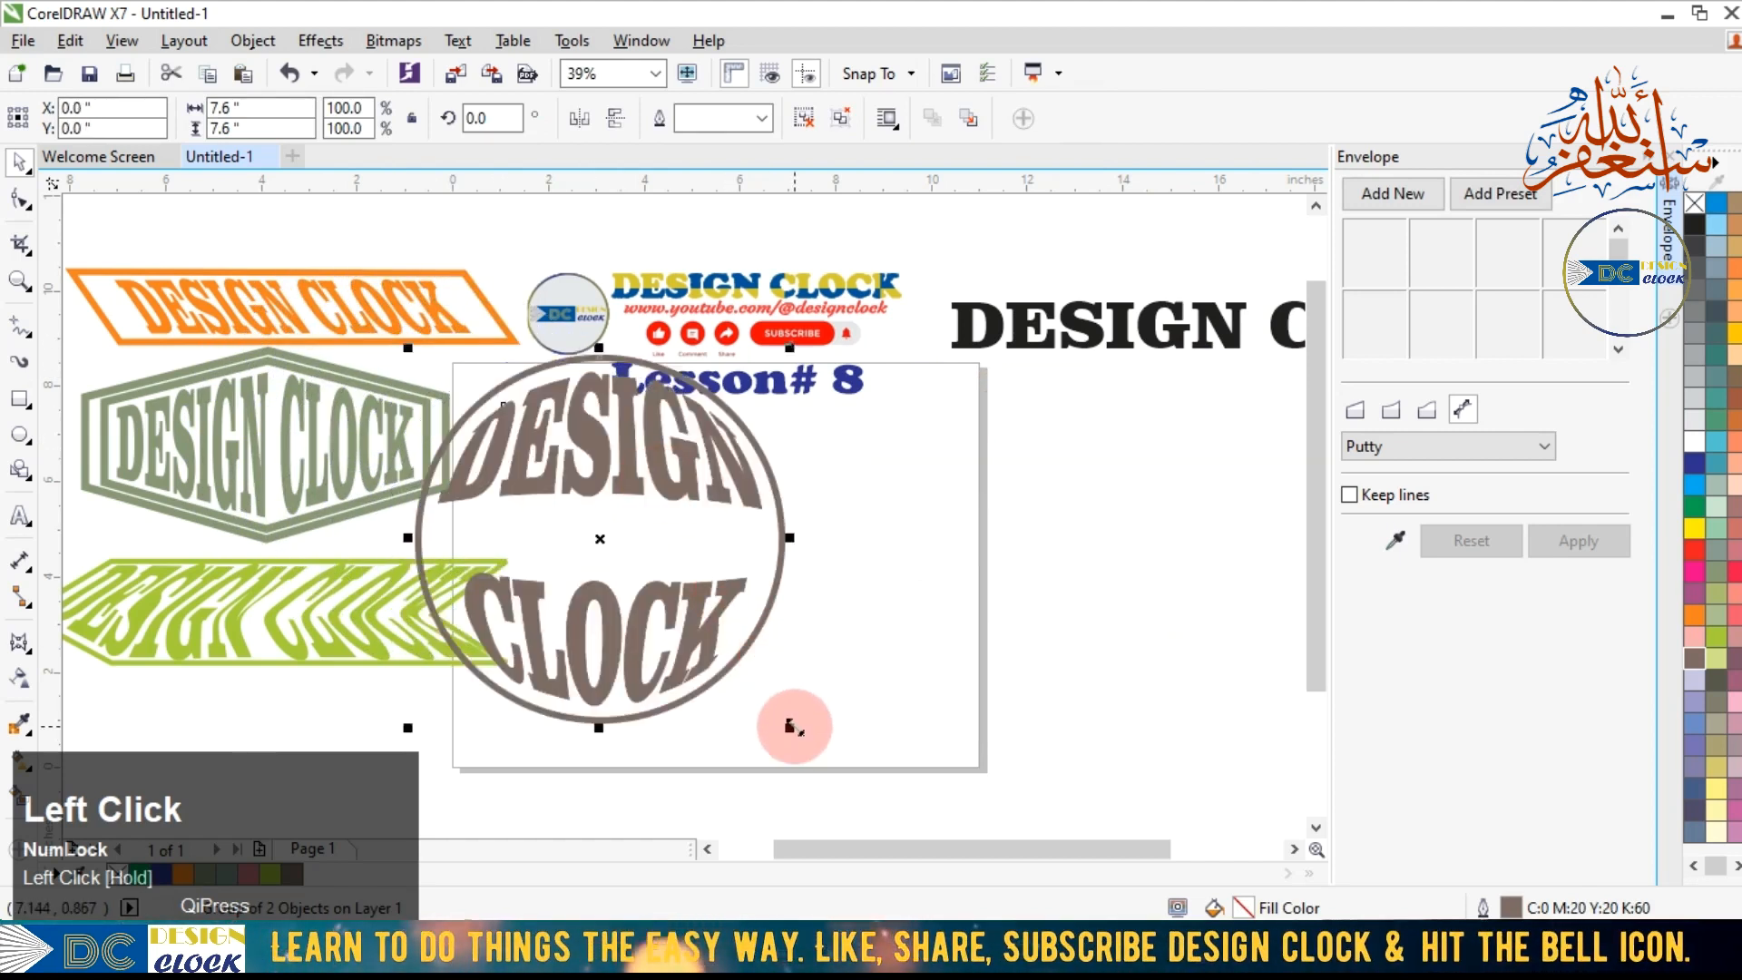
{"action": "left_click_drag", "start_coordinate": [788, 726], "coordinate": [706, 643]}
{"action": "left_click_drag", "start_coordinate": [590, 540], "coordinate": [567, 468]}
{"action": "left_click", "coordinate": [854, 478]}
{"action": "left_click", "coordinate": [740, 536]}
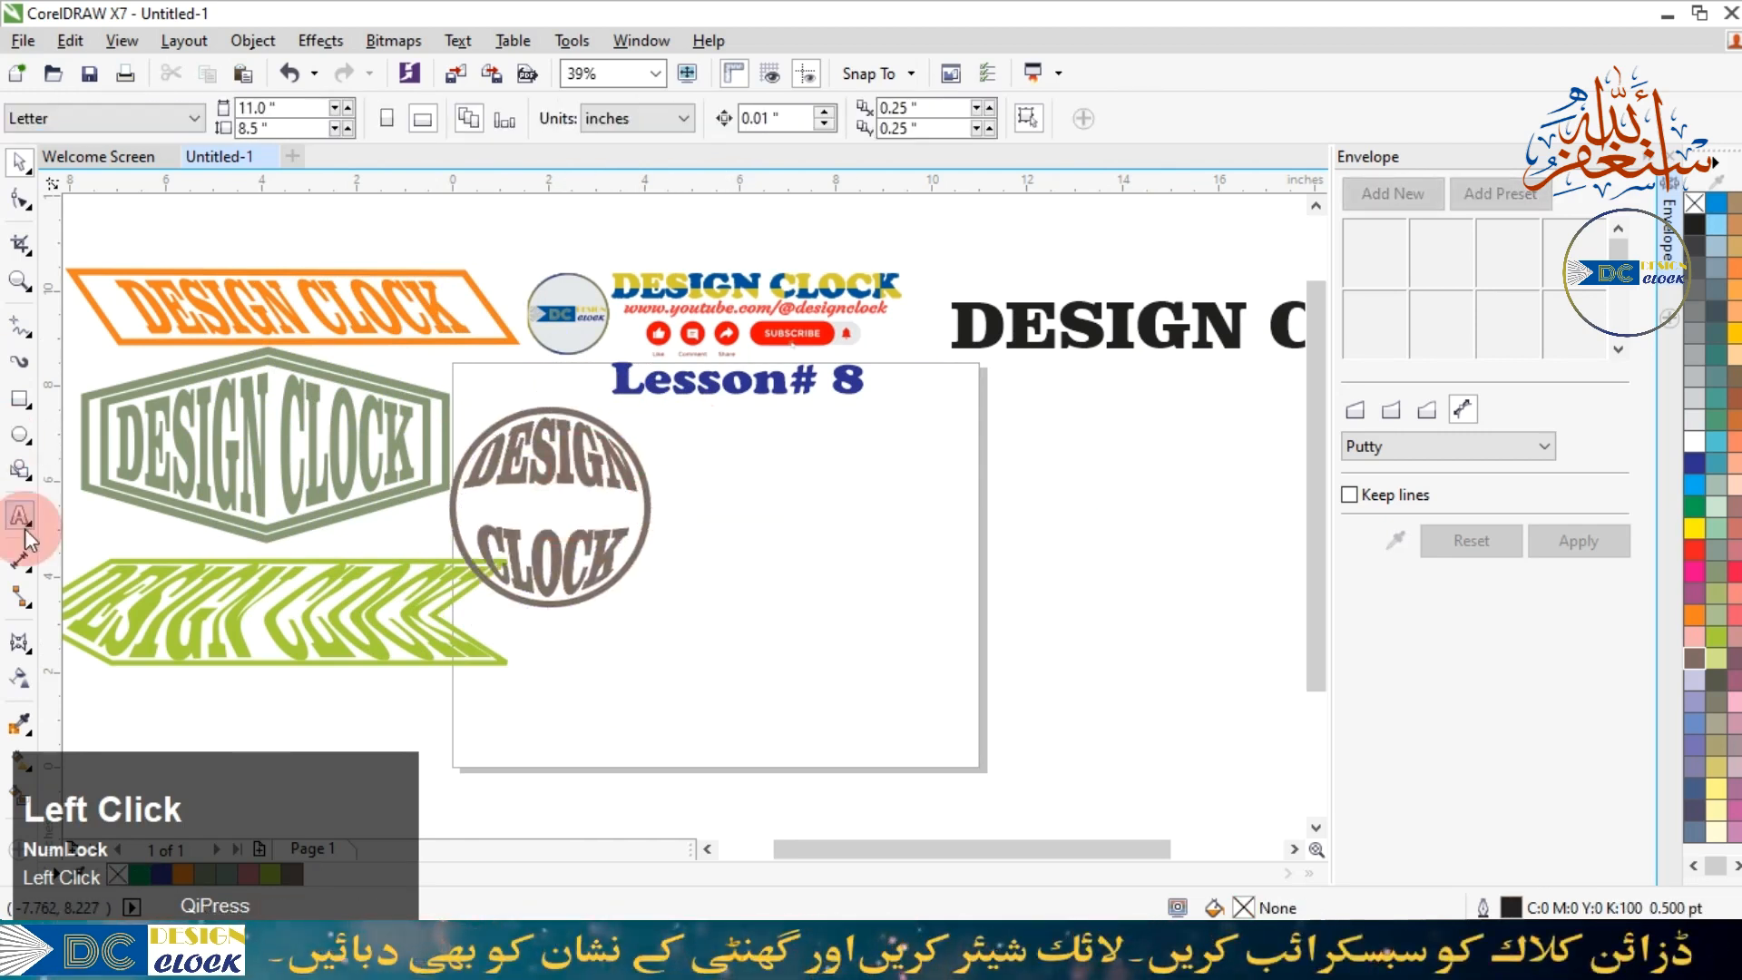
Draw a circle about 6.2 in across on the page's edge and add a concentric copy inside it, about 3.1 in across.
{"action": "left_click", "coordinate": [19, 434]}
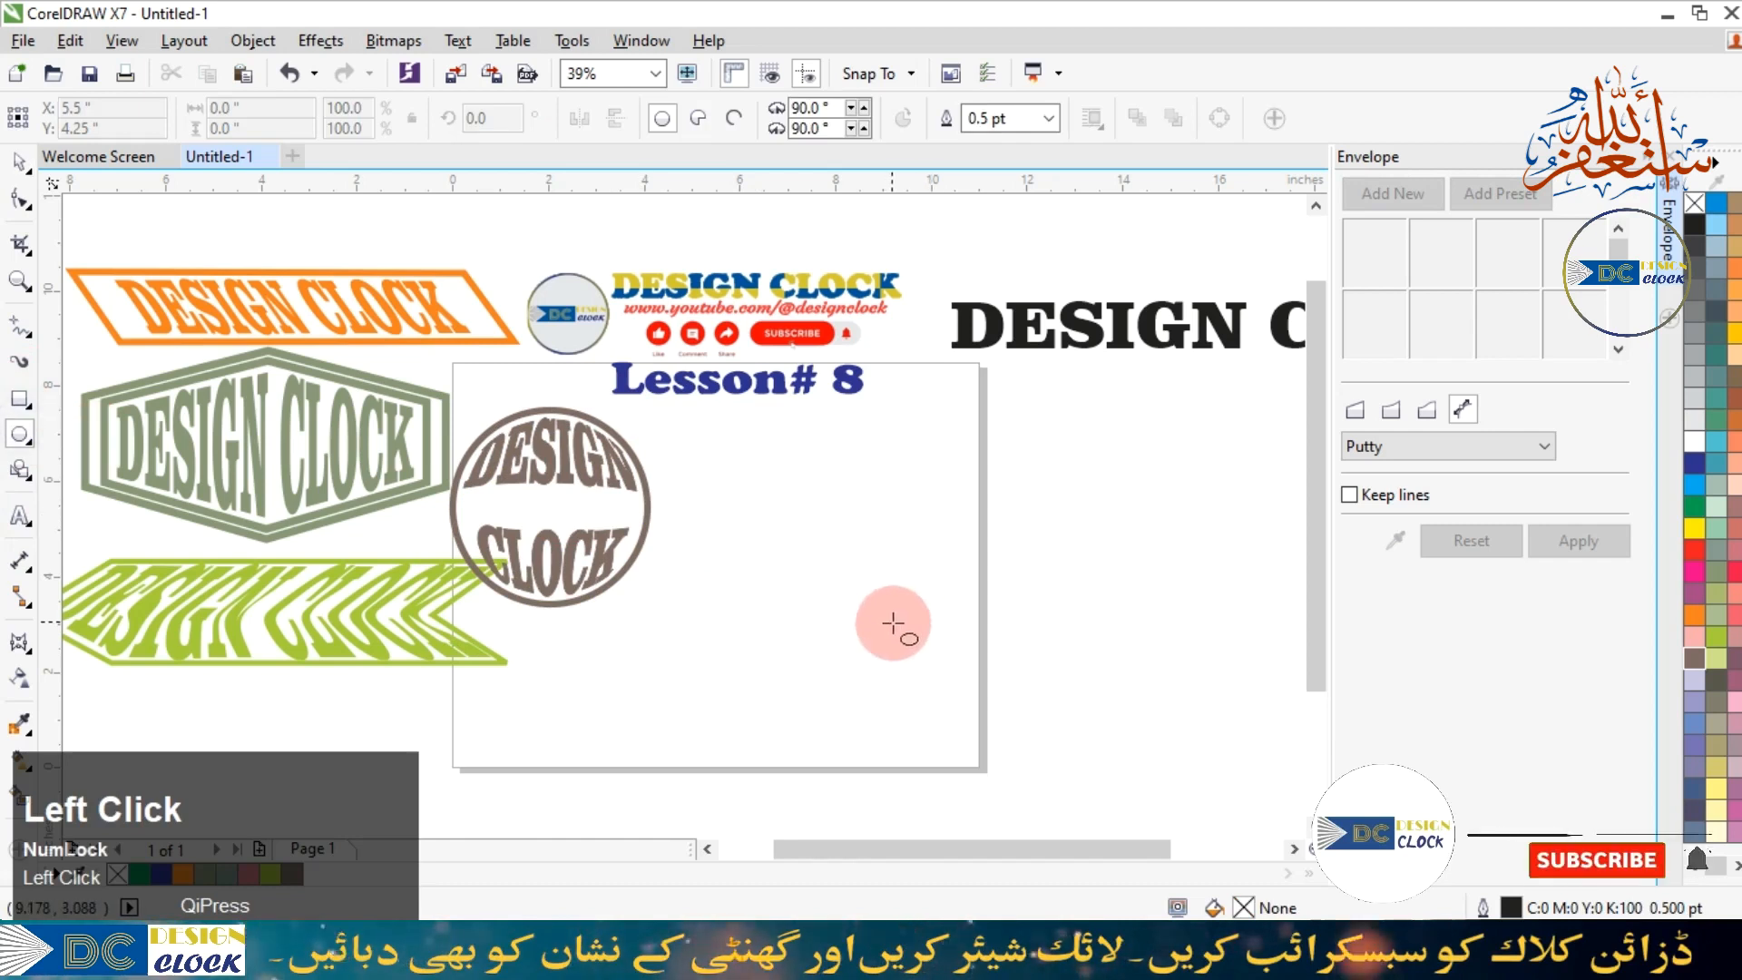
{"action": "left_click_drag", "start_coordinate": [972, 691], "coordinate": [675, 397]}
{"action": "left_click", "coordinate": [20, 164]}
{"action": "mouse_move", "coordinate": [976, 546]}
{"action": "left_mouse_down"}
{"action": "mouse_move", "coordinate": [913, 506]}
{"action": "mouse_move", "coordinate": [997, 523]}
{"action": "left_mouse_up"}
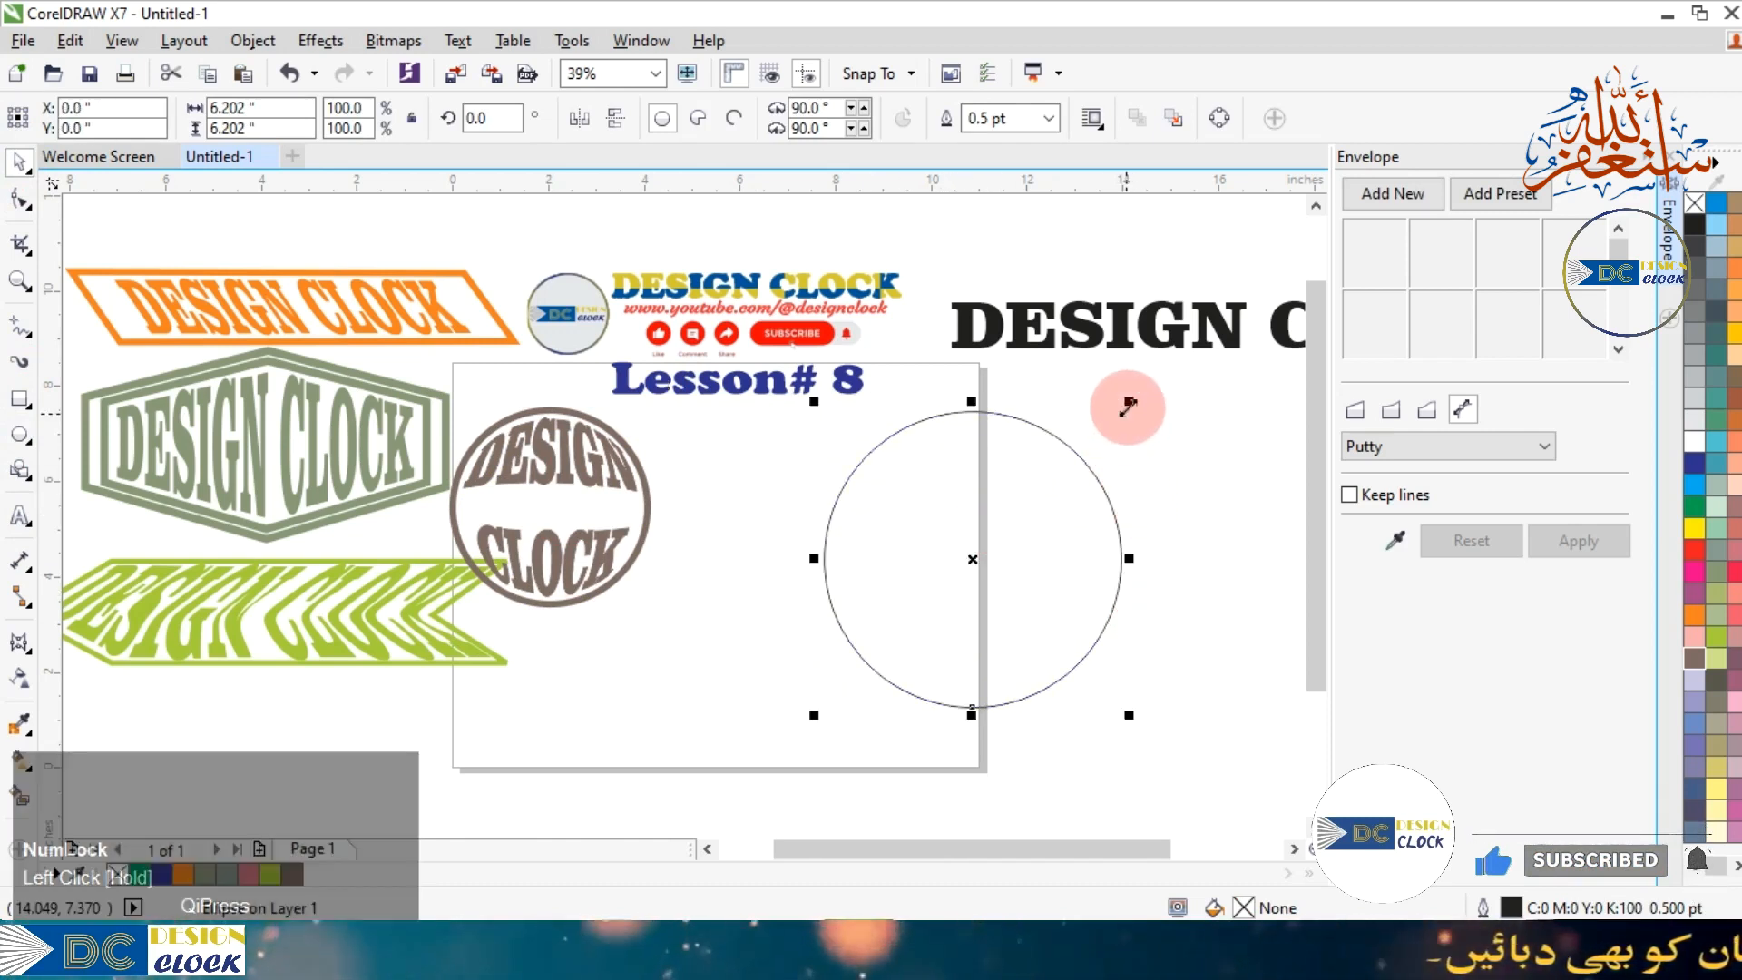
{"action": "left_click_drag", "start_coordinate": [1127, 399], "coordinate": [1124, 474]}
{"action": "left_click", "coordinate": [1204, 522]}
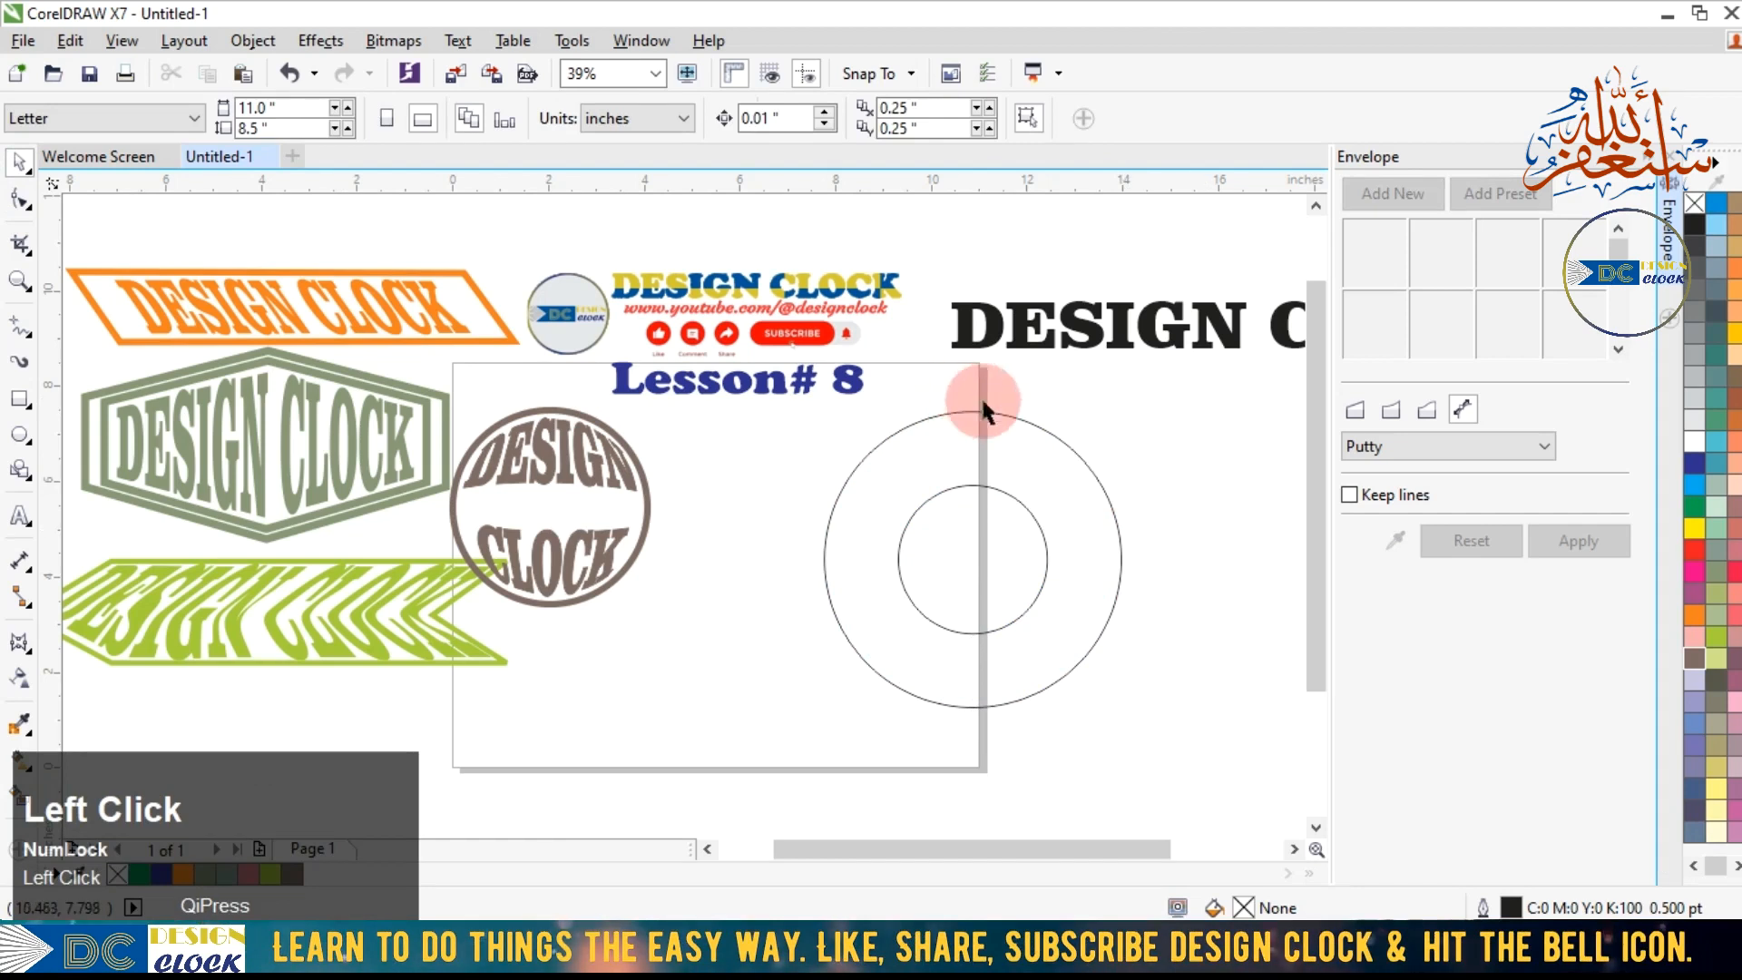
{"action": "left_click", "coordinate": [926, 620]}
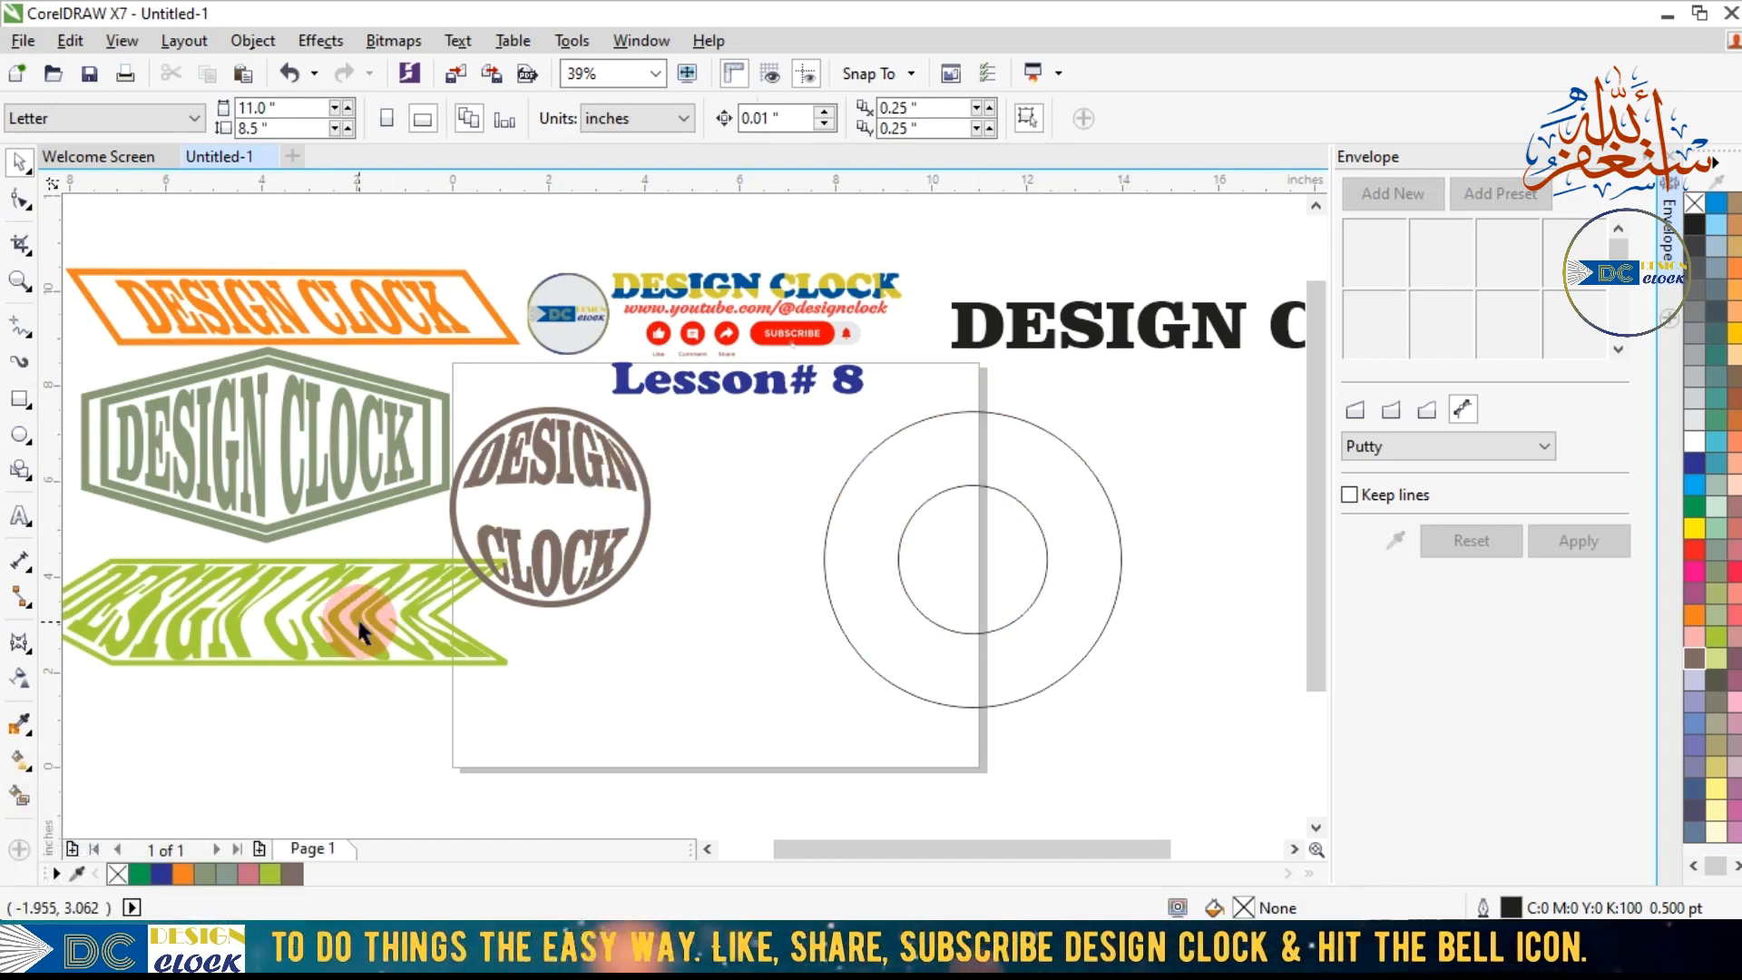
Draw two straight diagonal lines that cross near the centre of the concentric circles and extend beyond the outer one.
{"action": "left_click_drag", "start_coordinate": [30, 330], "coordinate": [94, 367]}
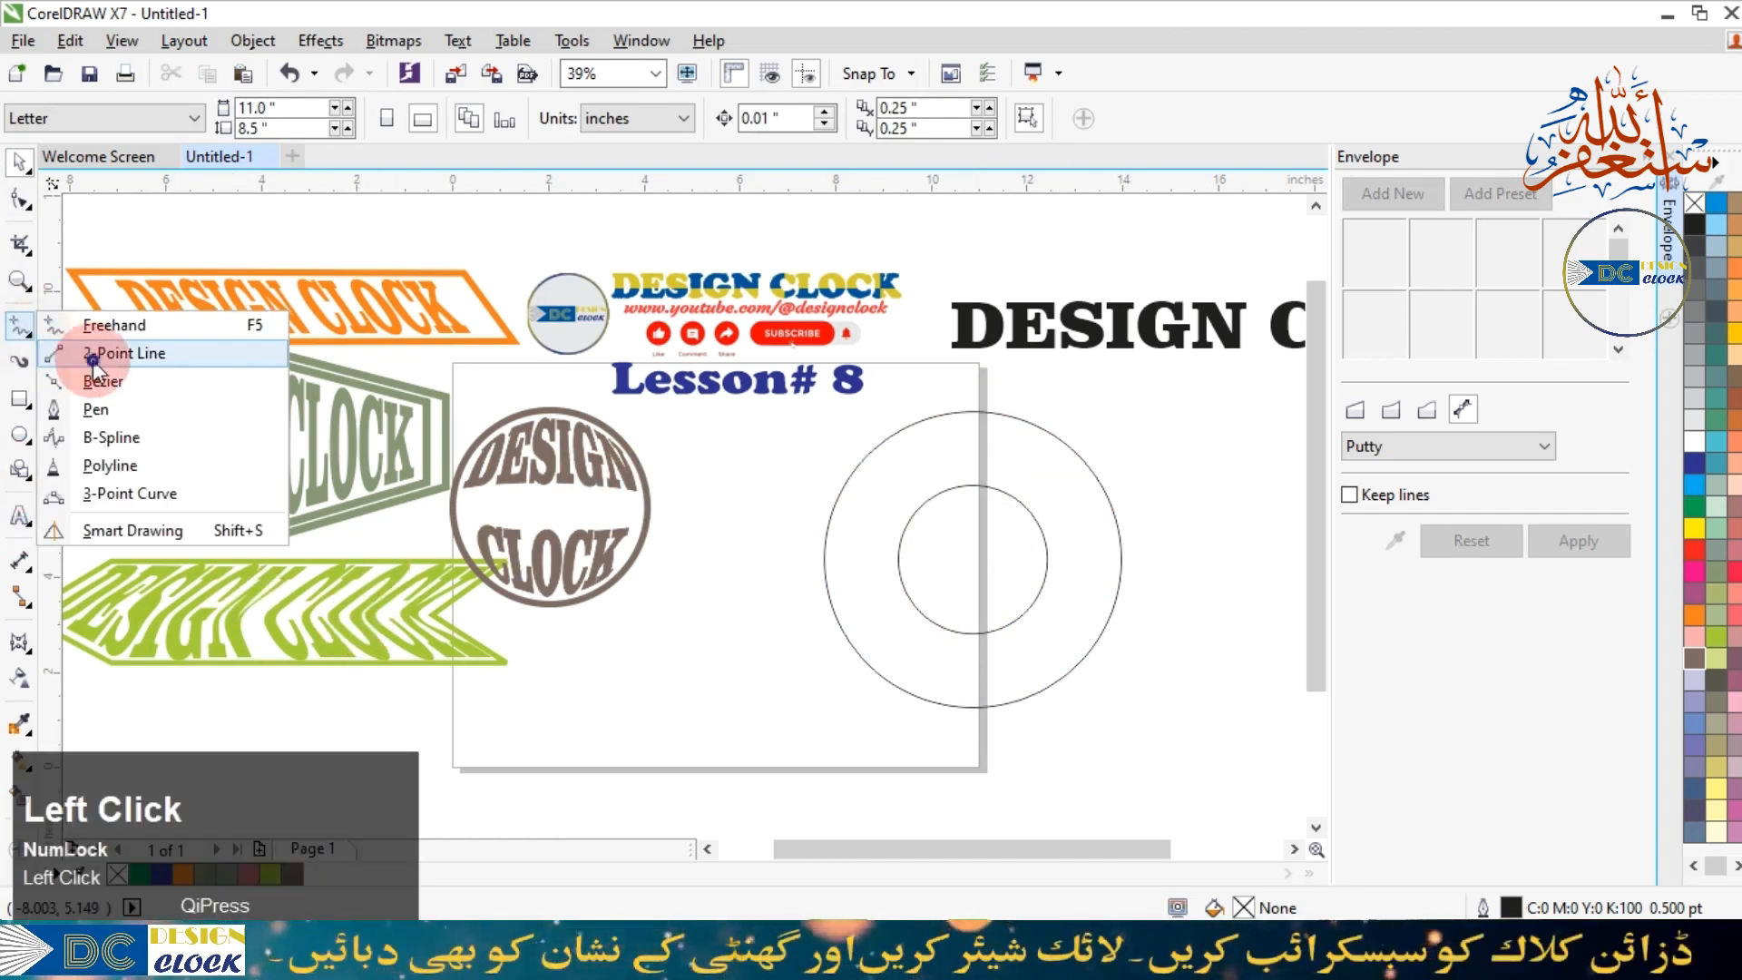
{"action": "left_click", "coordinate": [94, 356]}
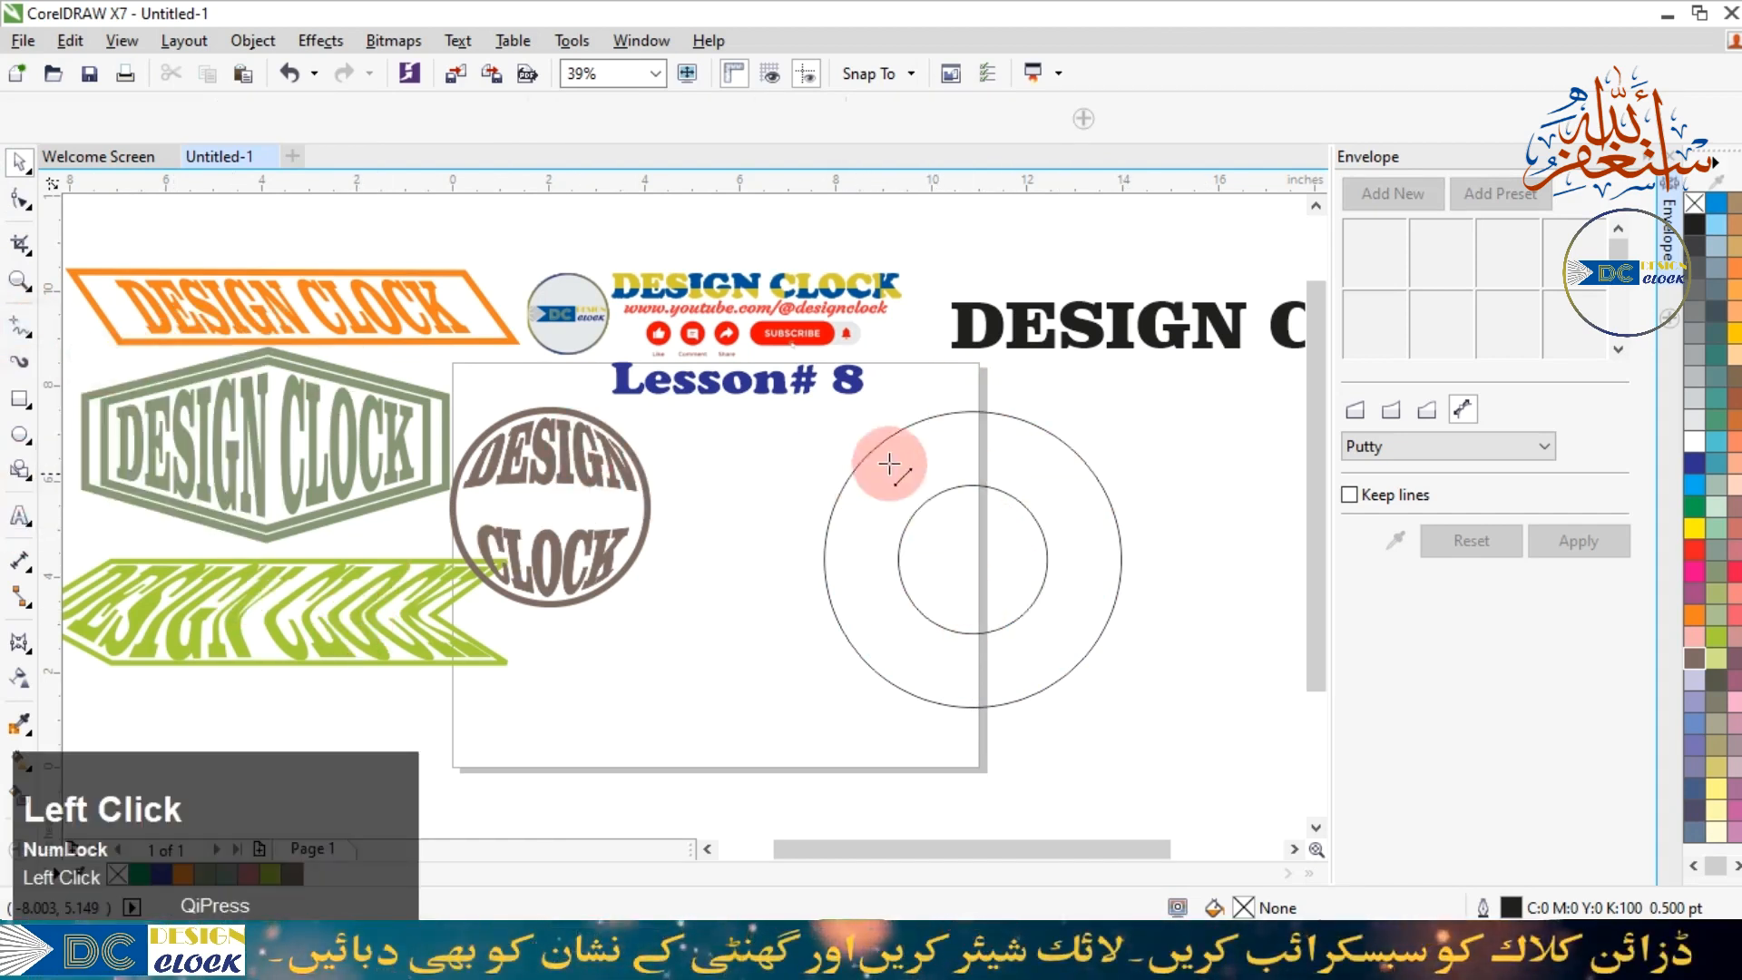
{"action": "left_click", "coordinate": [1139, 399]}
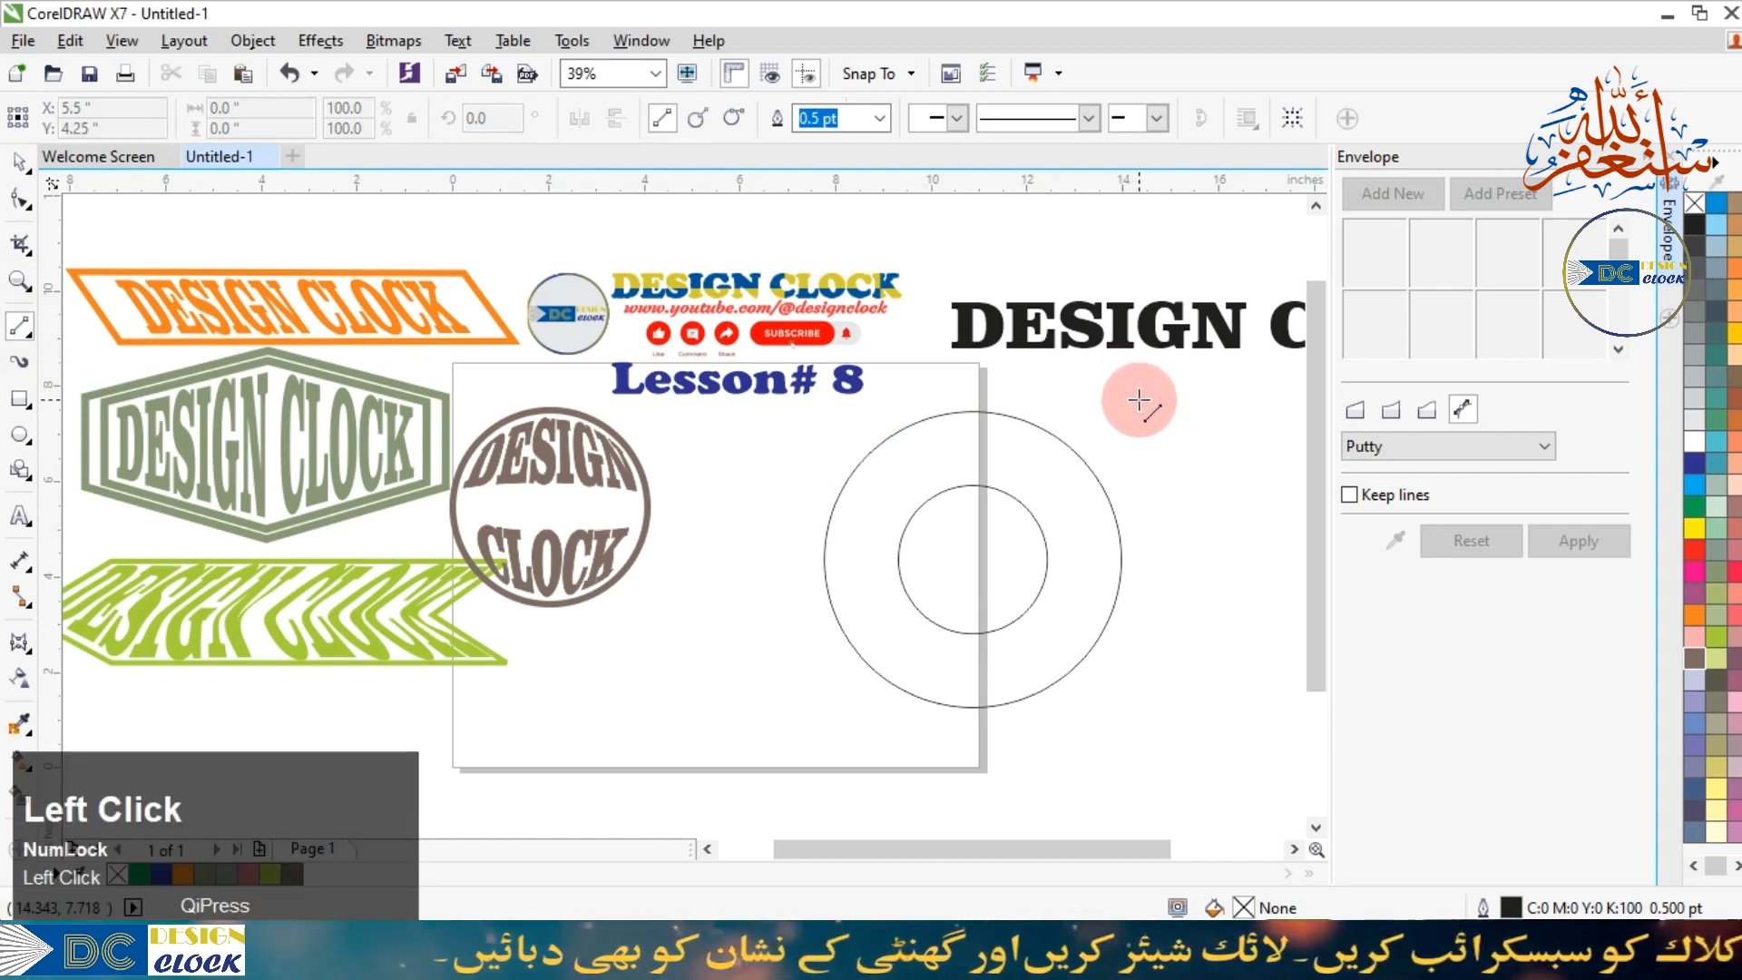
{"action": "left_click_drag", "start_coordinate": [1139, 399], "coordinate": [815, 729]}
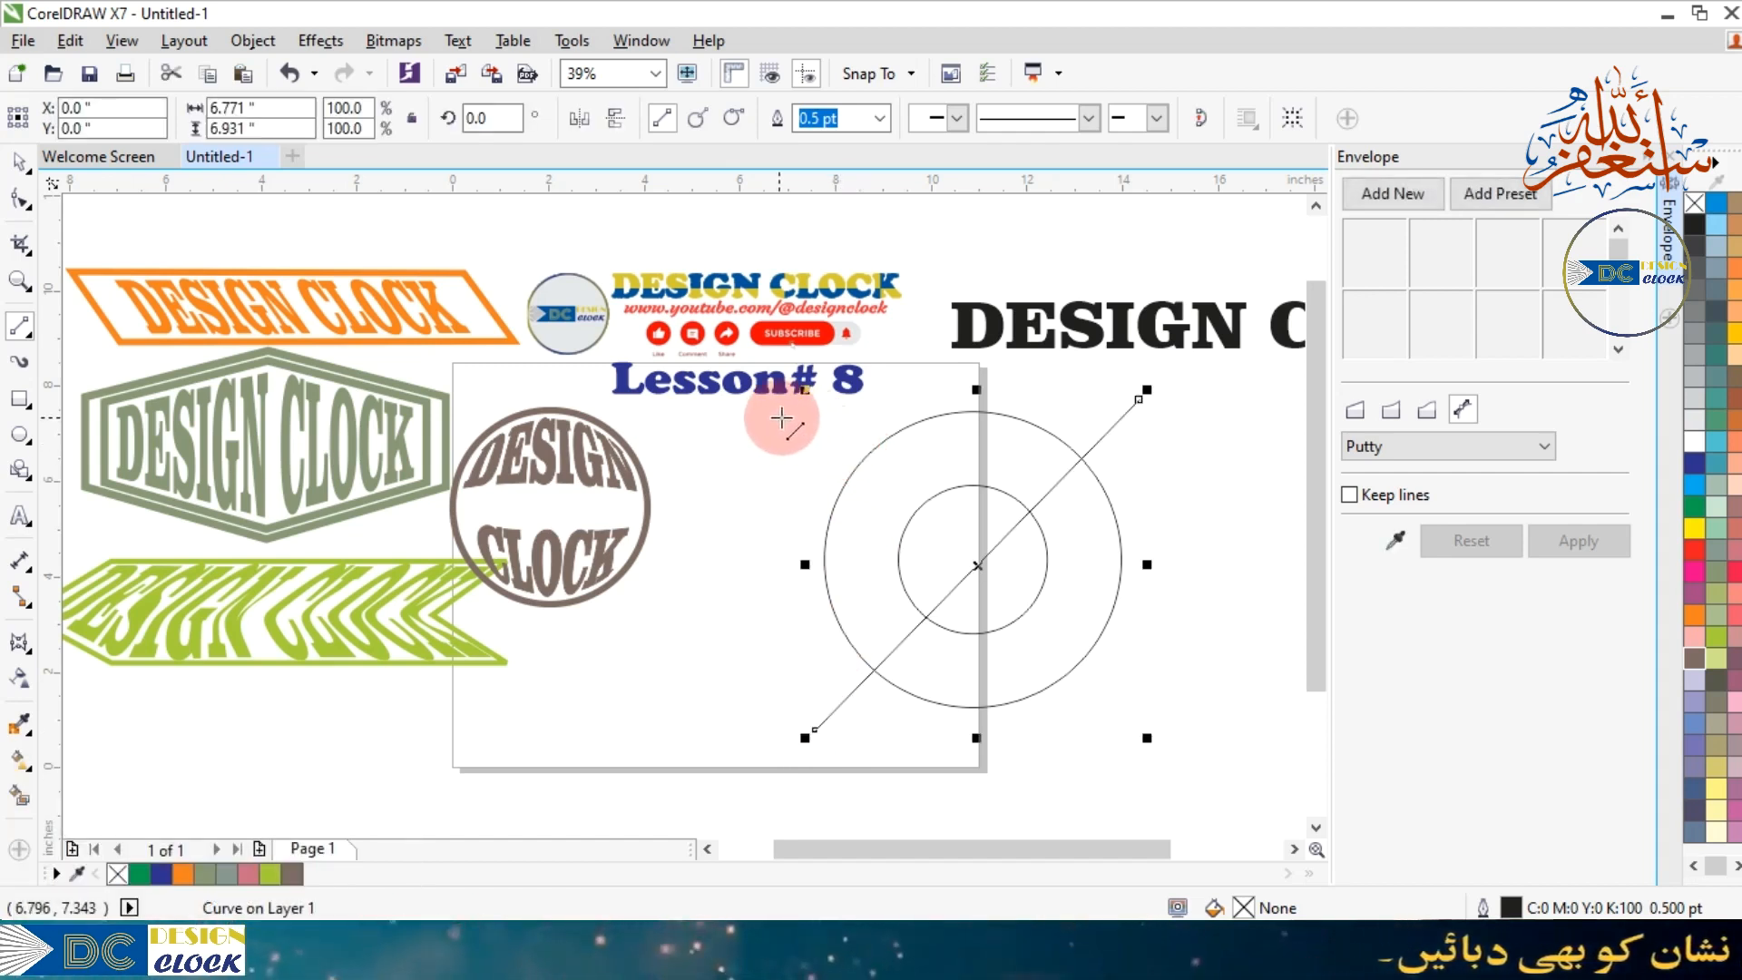
{"action": "left_click_drag", "start_coordinate": [776, 415], "coordinate": [1186, 733]}
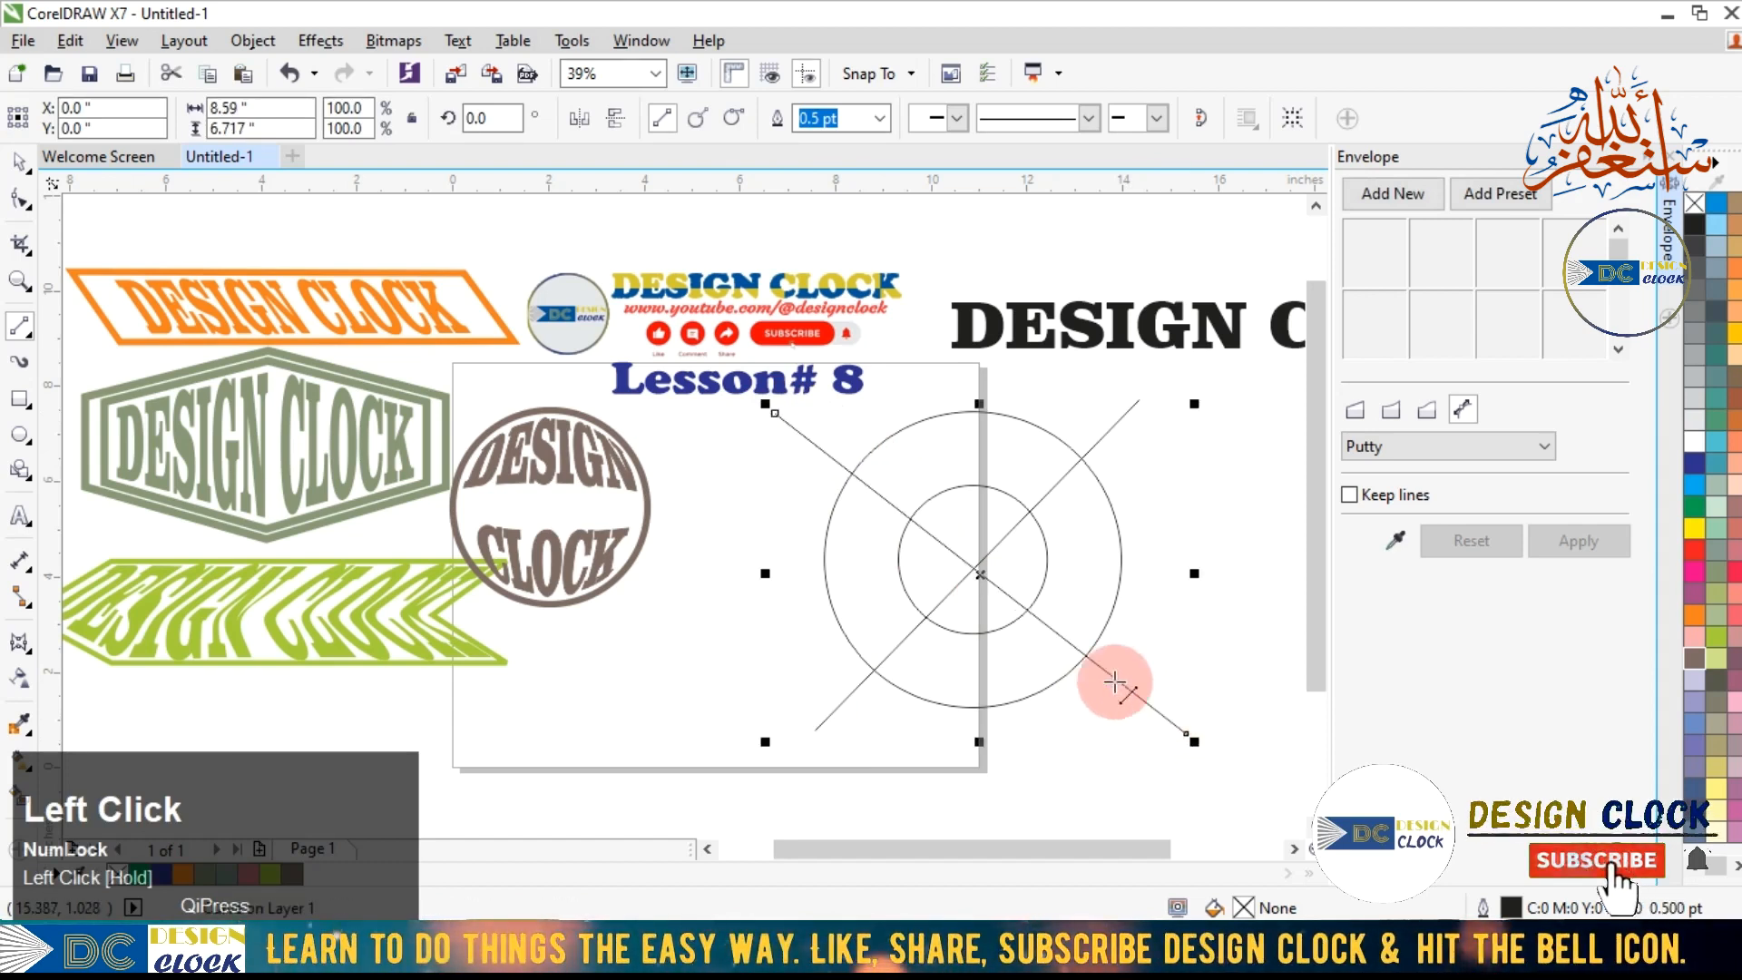
{"action": "left_click", "coordinate": [24, 165]}
{"action": "left_click", "coordinate": [1217, 488]}
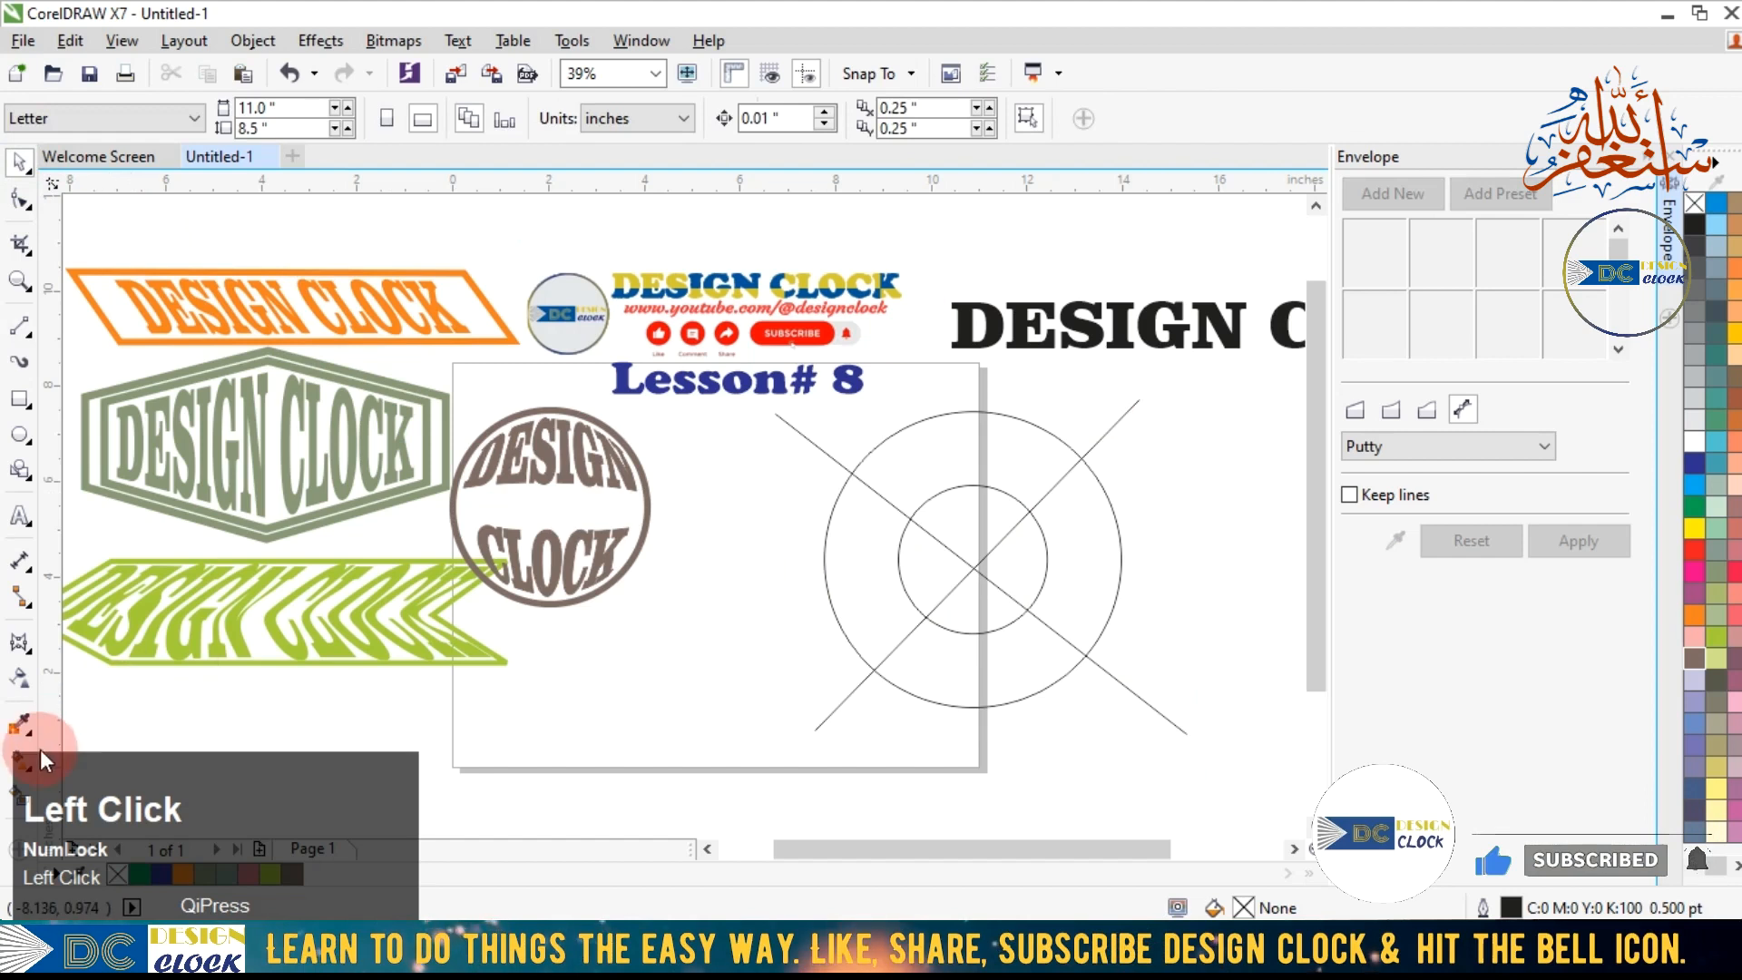
Use Smart Fill to create blue-grey shapes from the upper ring segment and the inner wedge between the crossing lines.
{"action": "left_click", "coordinate": [18, 801]}
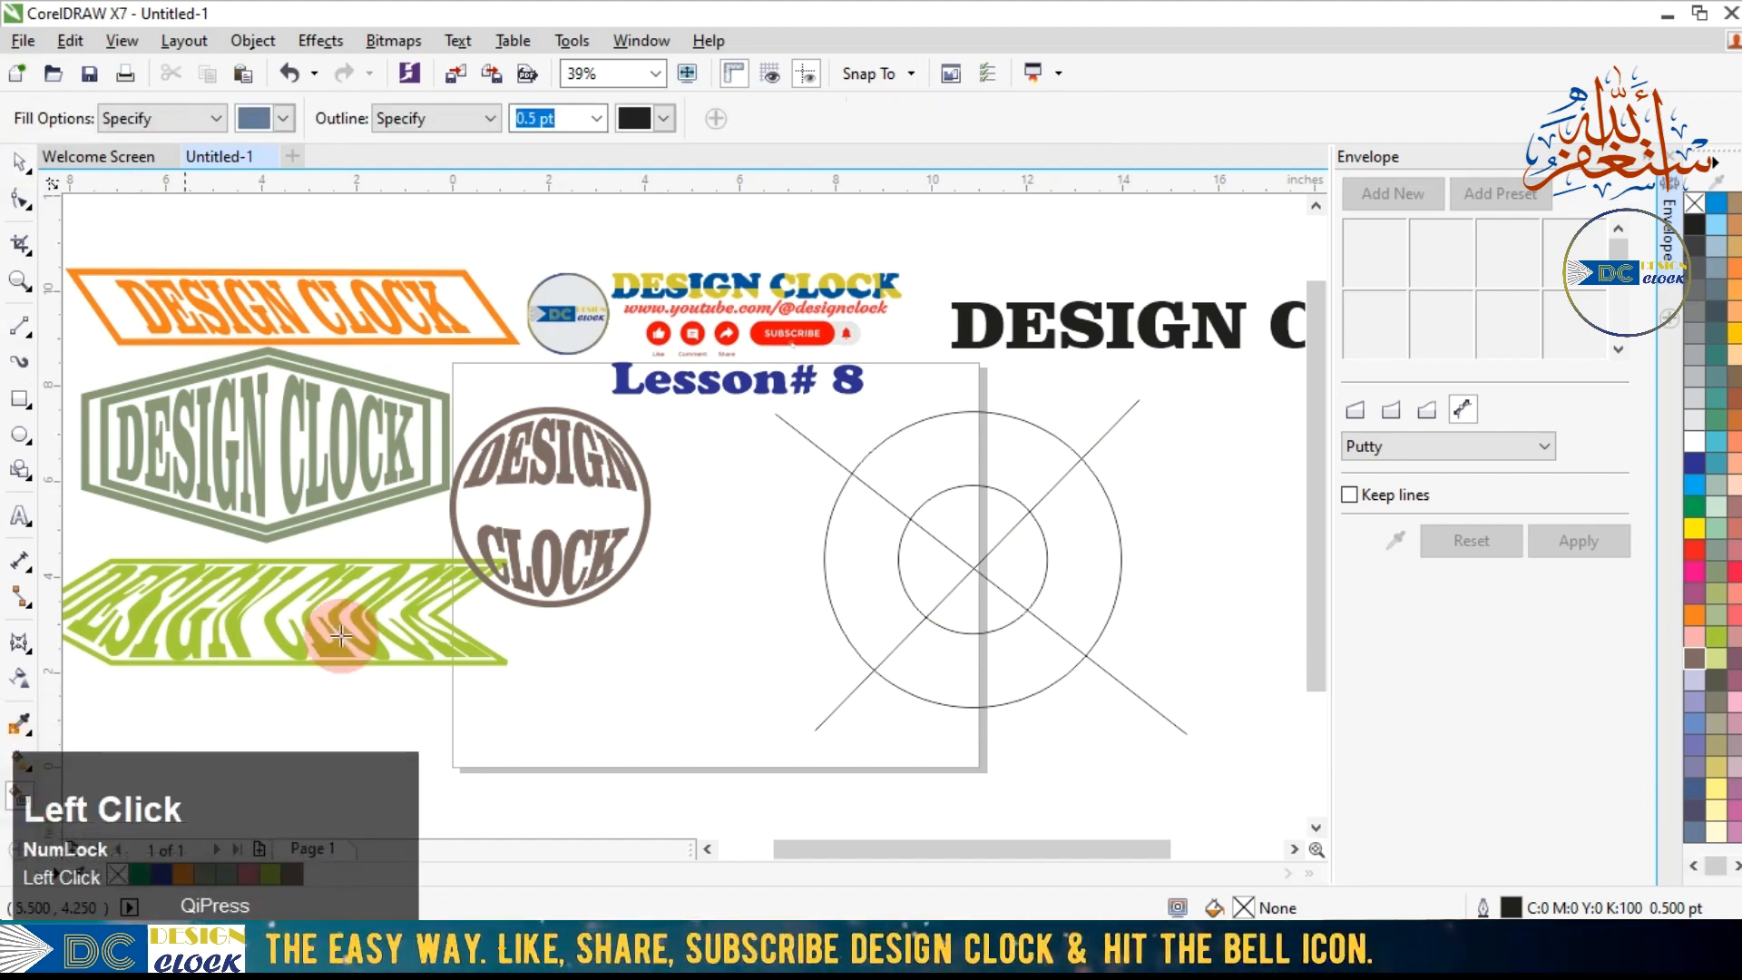
{"action": "left_click", "coordinate": [940, 467]}
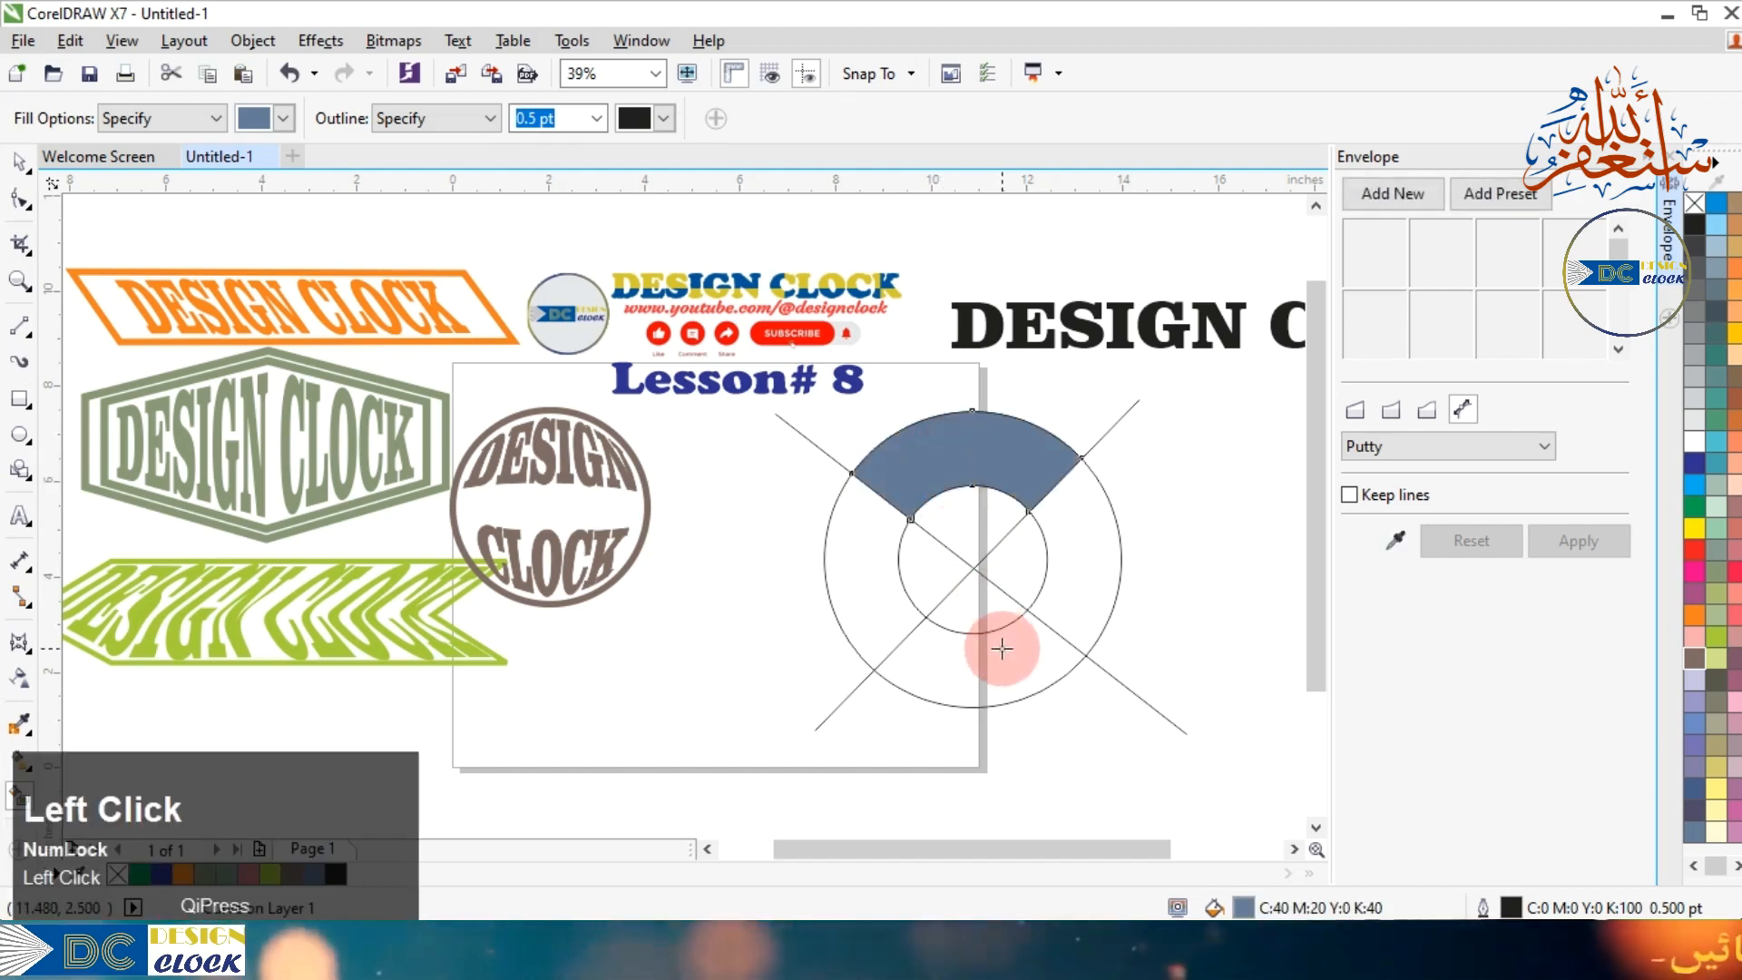
{"action": "left_click", "coordinate": [893, 742]}
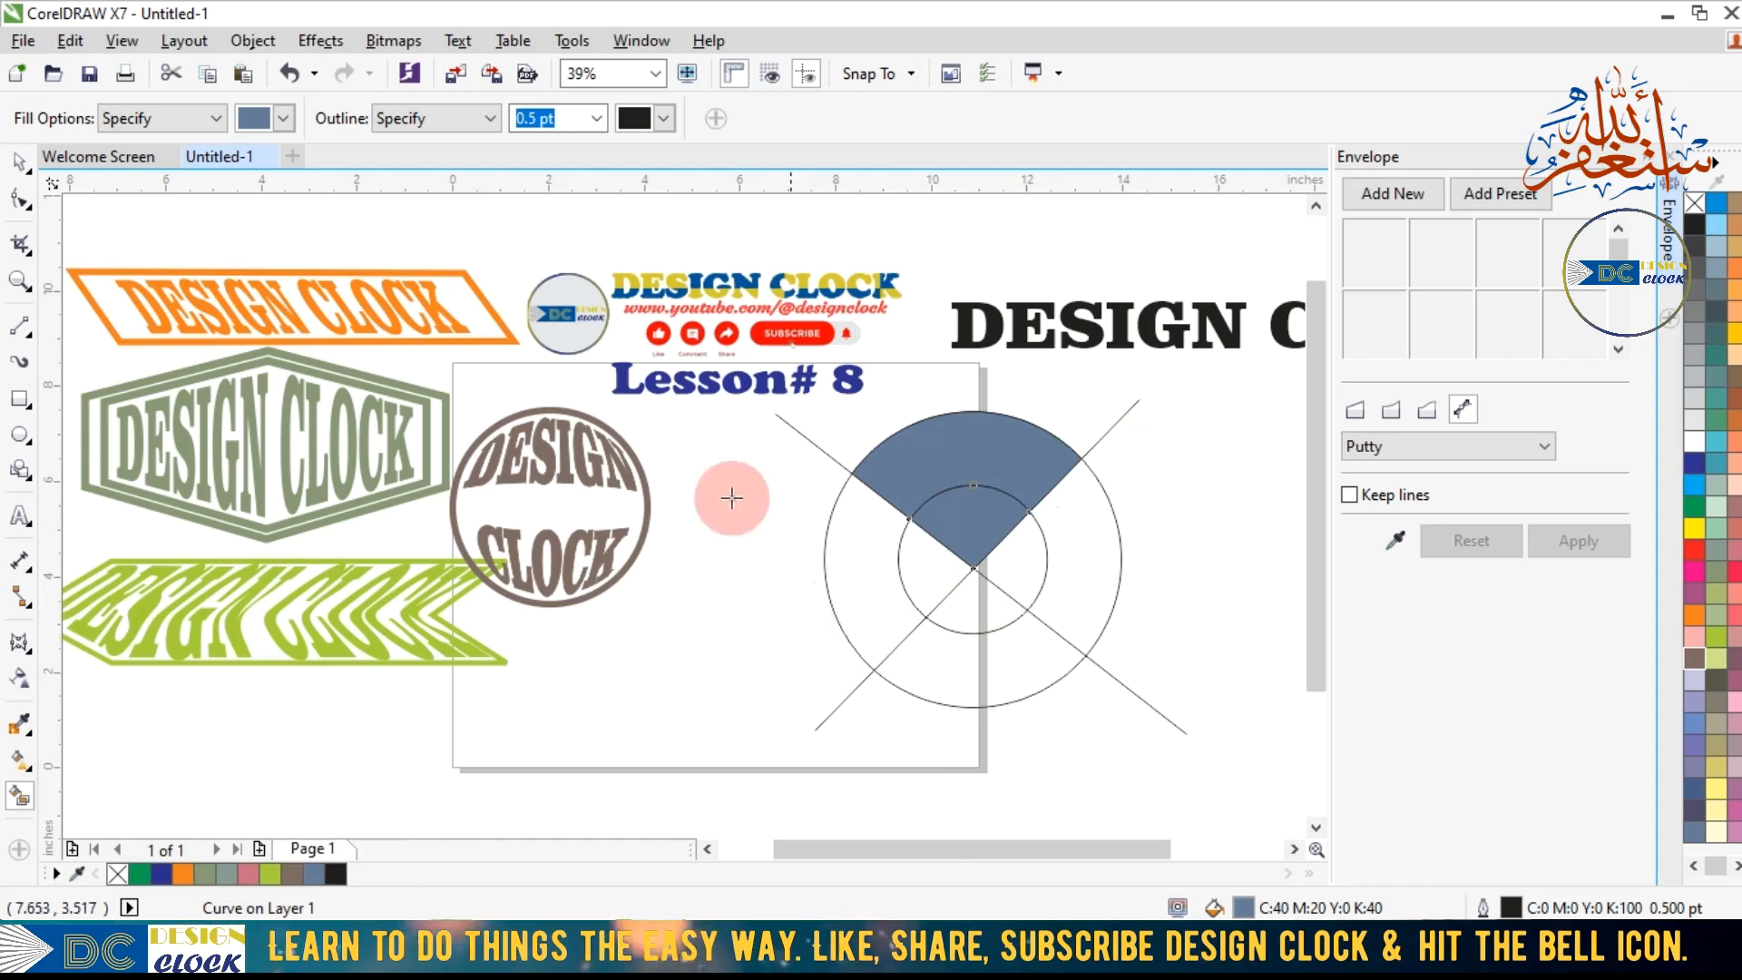
Move the filled ring segment and the filled wedge out of the construction circles, one above the other.
{"action": "left_click", "coordinate": [22, 163]}
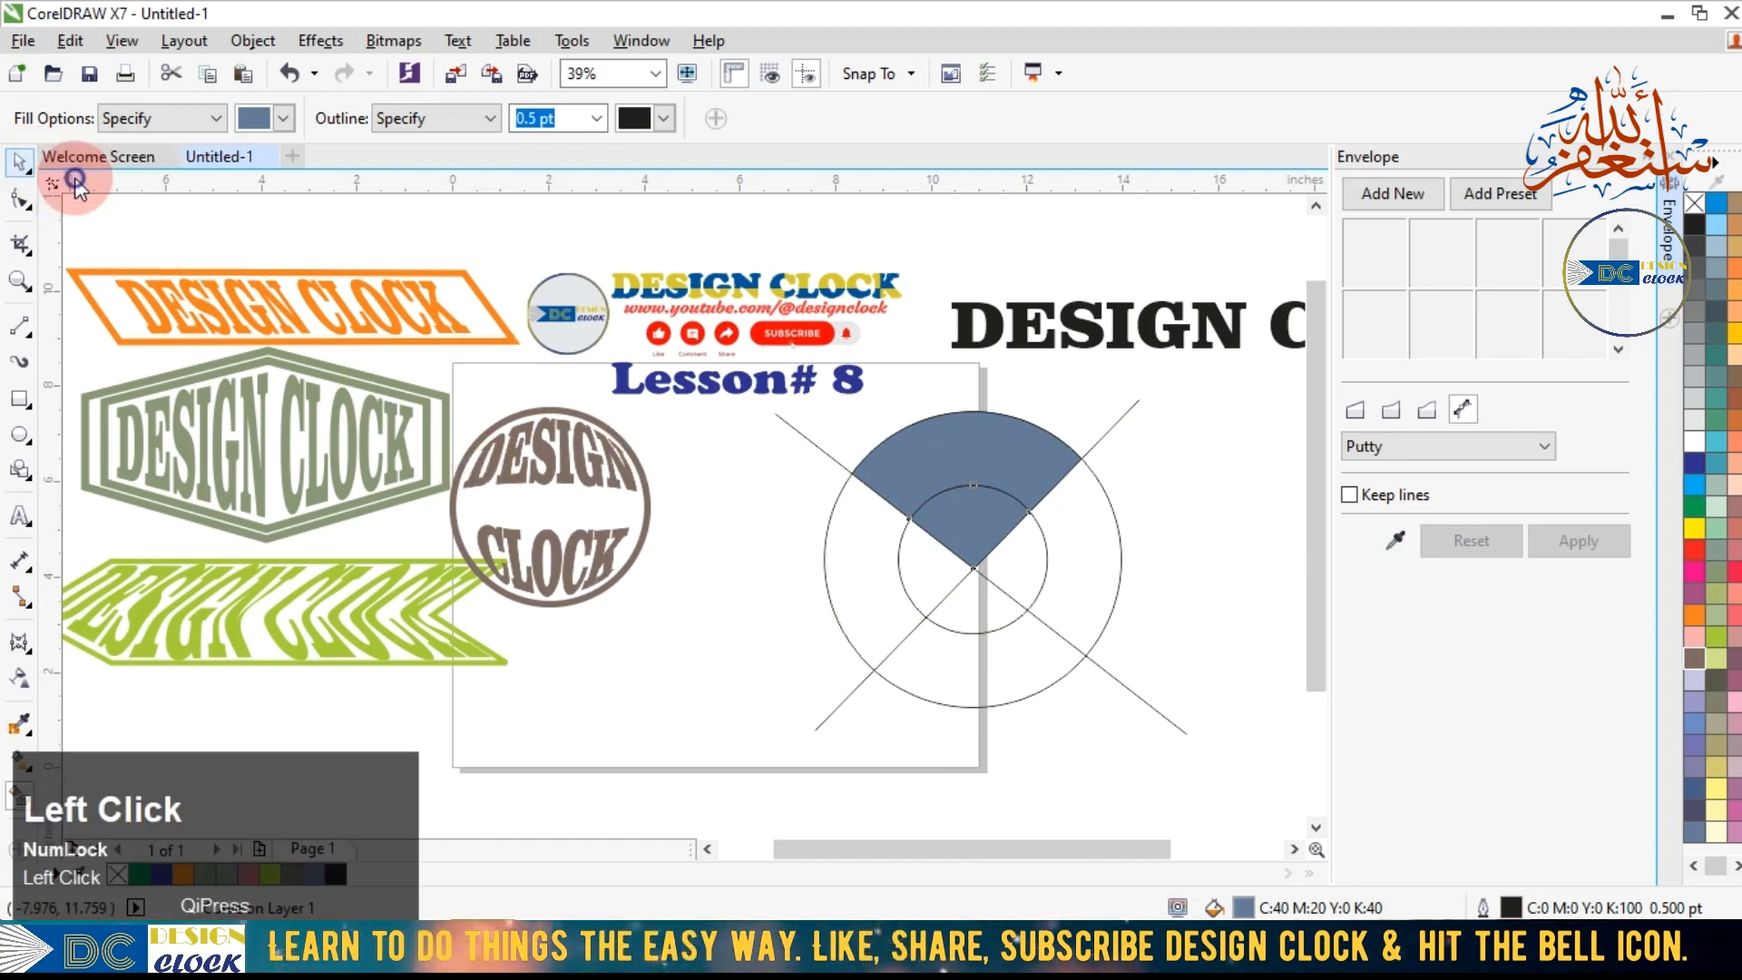
{"action": "left_click", "coordinate": [74, 179]}
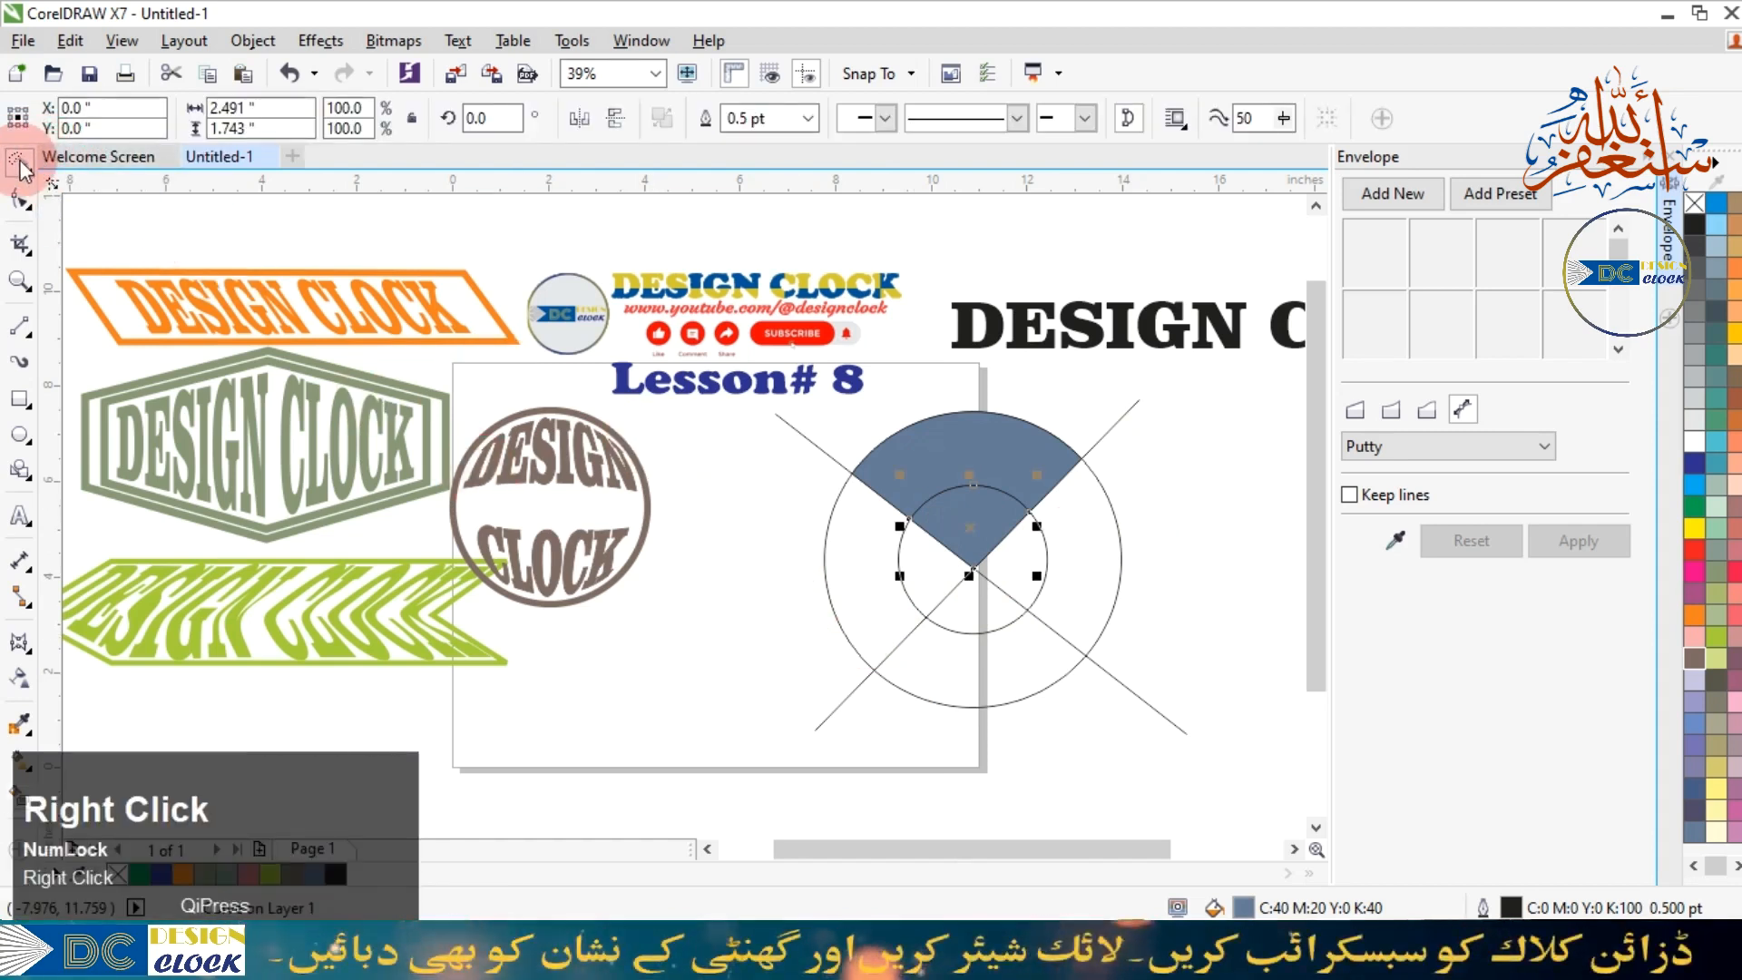
{"action": "left_click", "coordinate": [20, 163]}
{"action": "left_click", "coordinate": [25, 170]}
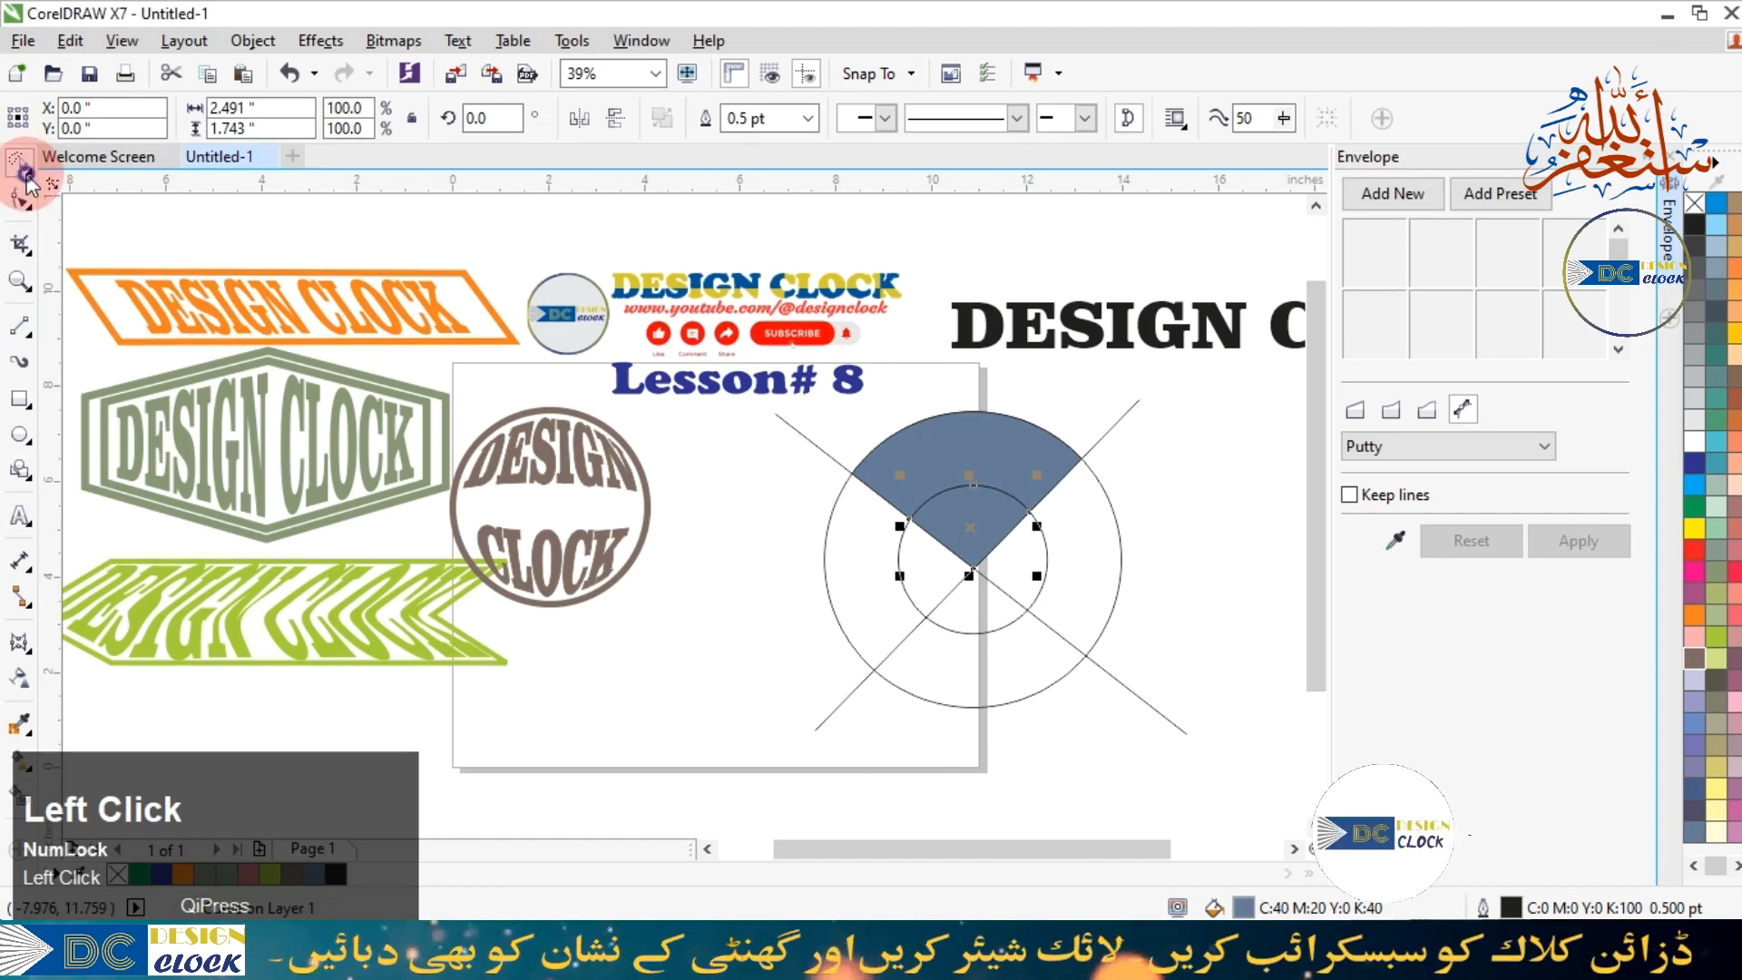
{"action": "left_click", "coordinate": [80, 156]}
{"action": "left_click", "coordinate": [947, 431]}
{"action": "left_click", "coordinate": [803, 563]}
{"action": "left_click_drag", "start_coordinate": [911, 456], "coordinate": [1128, 408]}
{"action": "left_click_drag", "start_coordinate": [971, 505], "coordinate": [1206, 523]}
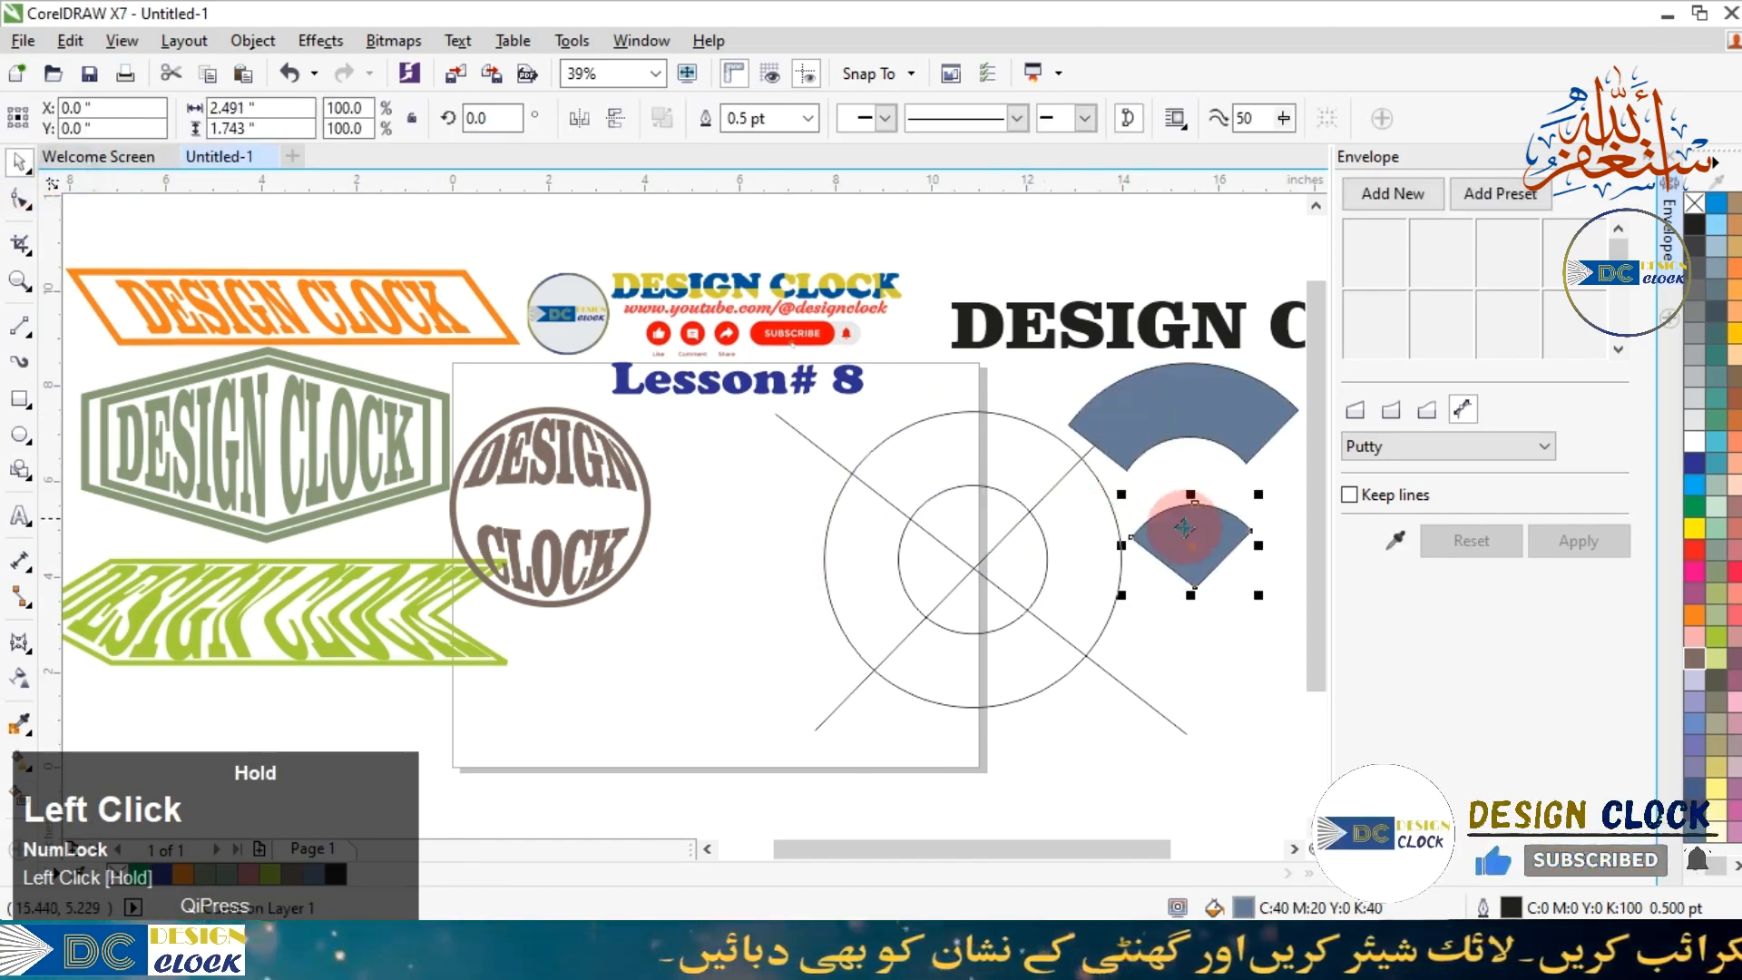
Delete the two construction circles and the two crossing lines.
{"action": "left_click", "coordinate": [988, 520]}
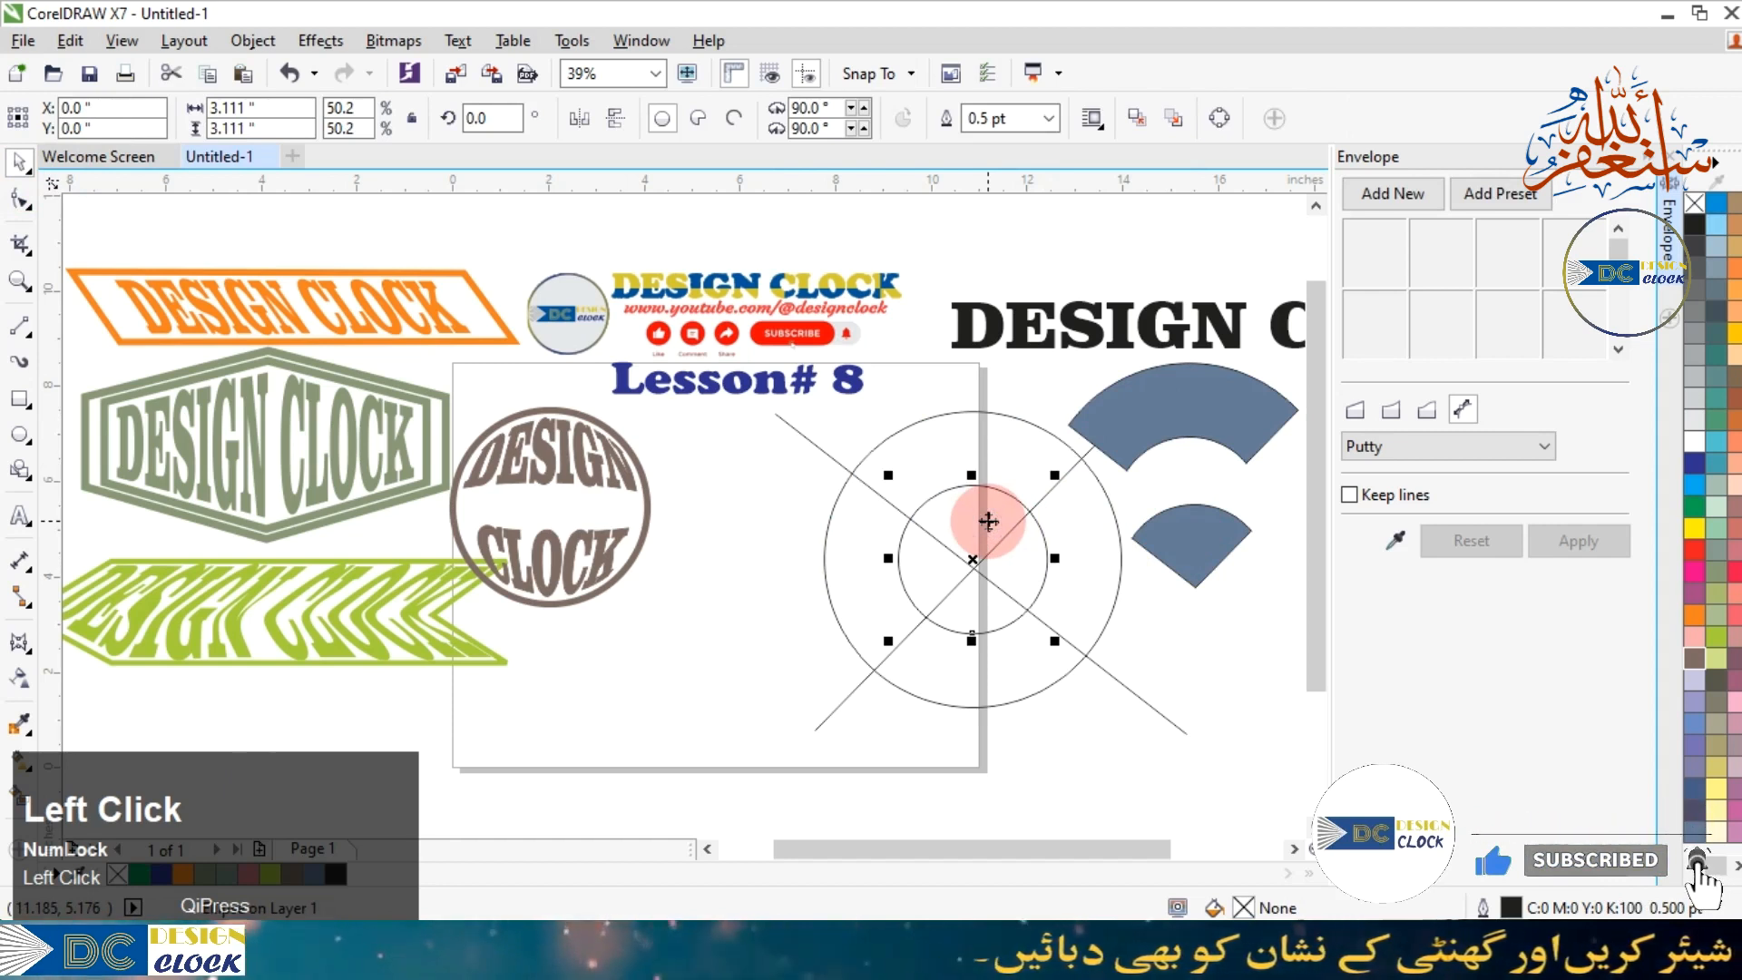
{"action": "key", "text": "Delete"}
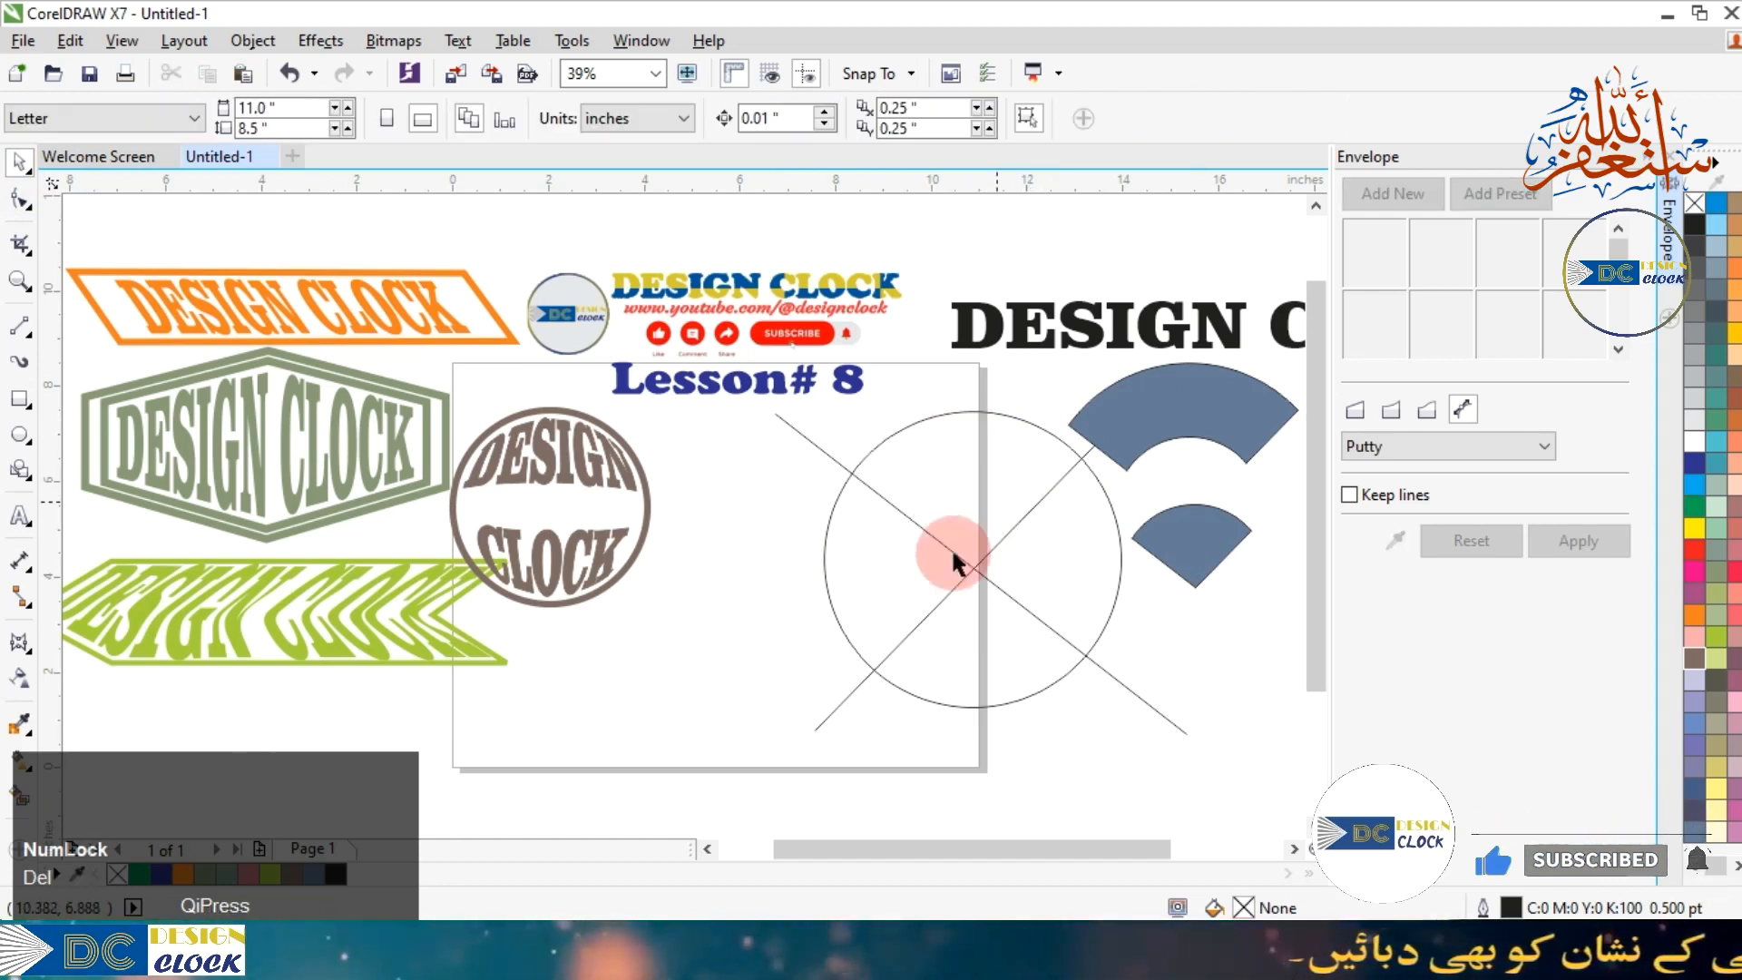
{"action": "left_click", "coordinate": [1035, 537]}
{"action": "key", "text": "Delete"}
{"action": "left_click", "coordinate": [977, 564]}
{"action": "key", "text": "Delete"}
{"action": "left_click", "coordinate": [977, 563]}
{"action": "key", "text": "Delete"}
Position the blue arch on the page beneath the Lesson# 8 title and the blue wedge beside it.
{"action": "left_click_drag", "start_coordinate": [1161, 410], "coordinate": [764, 489]}
{"action": "left_click_drag", "start_coordinate": [1179, 530], "coordinate": [964, 445]}
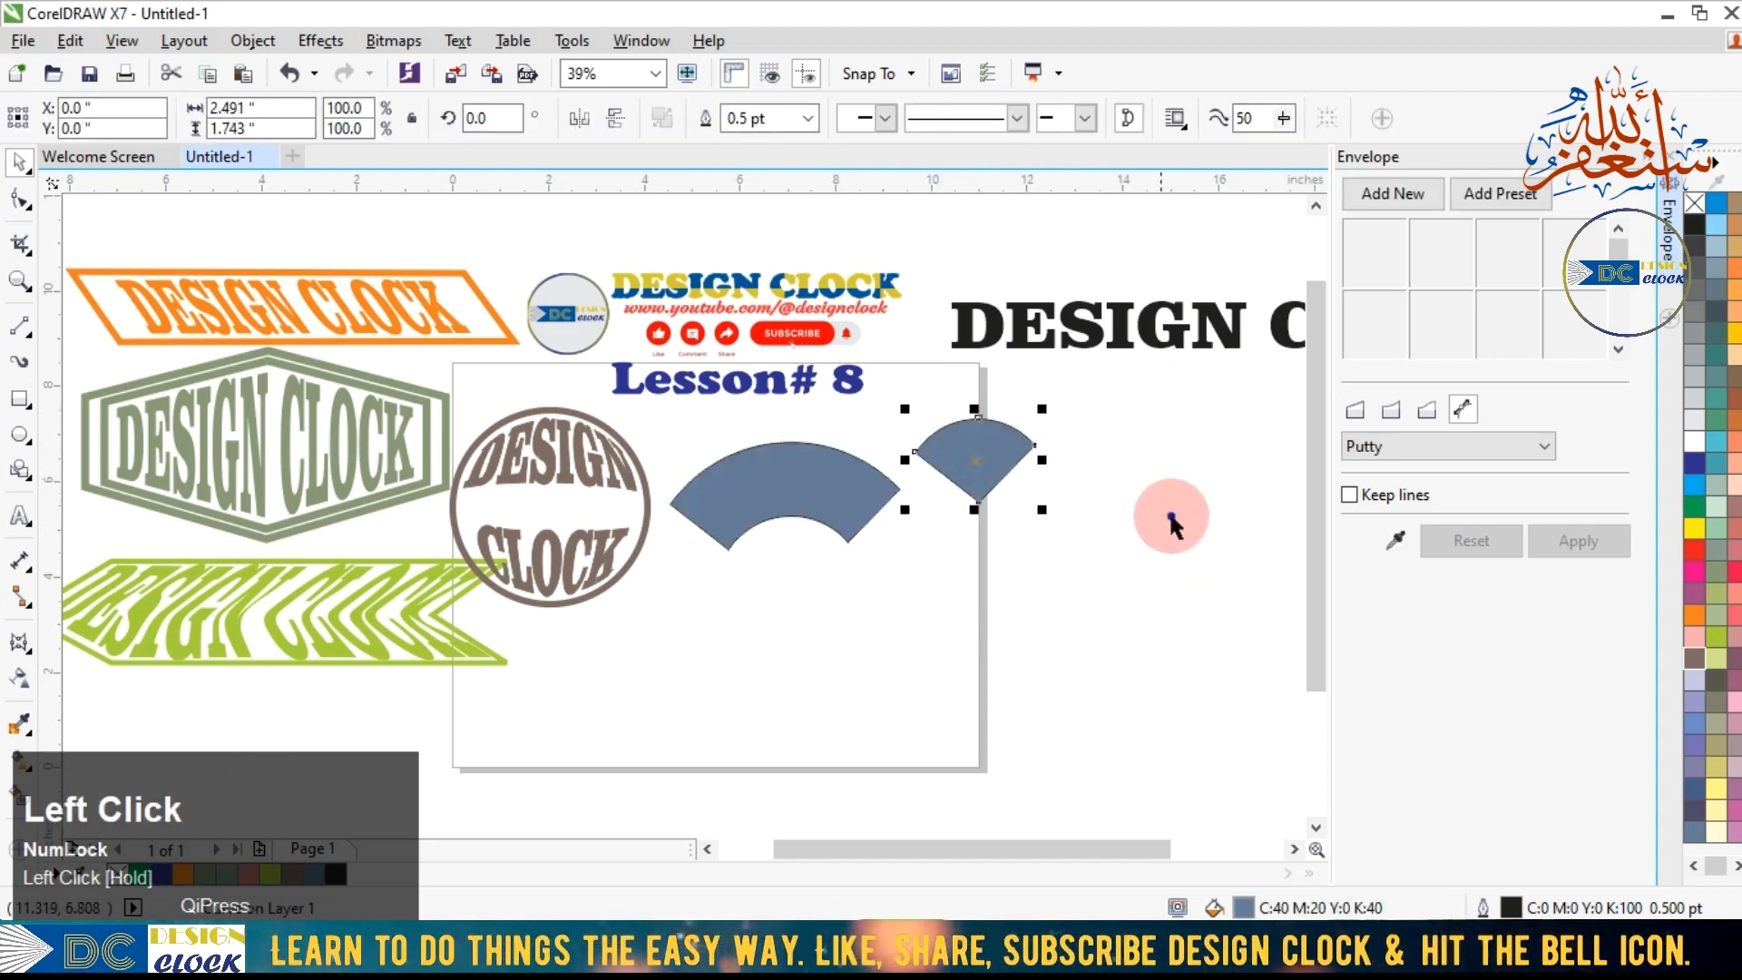
{"action": "left_click", "coordinate": [1170, 520]}
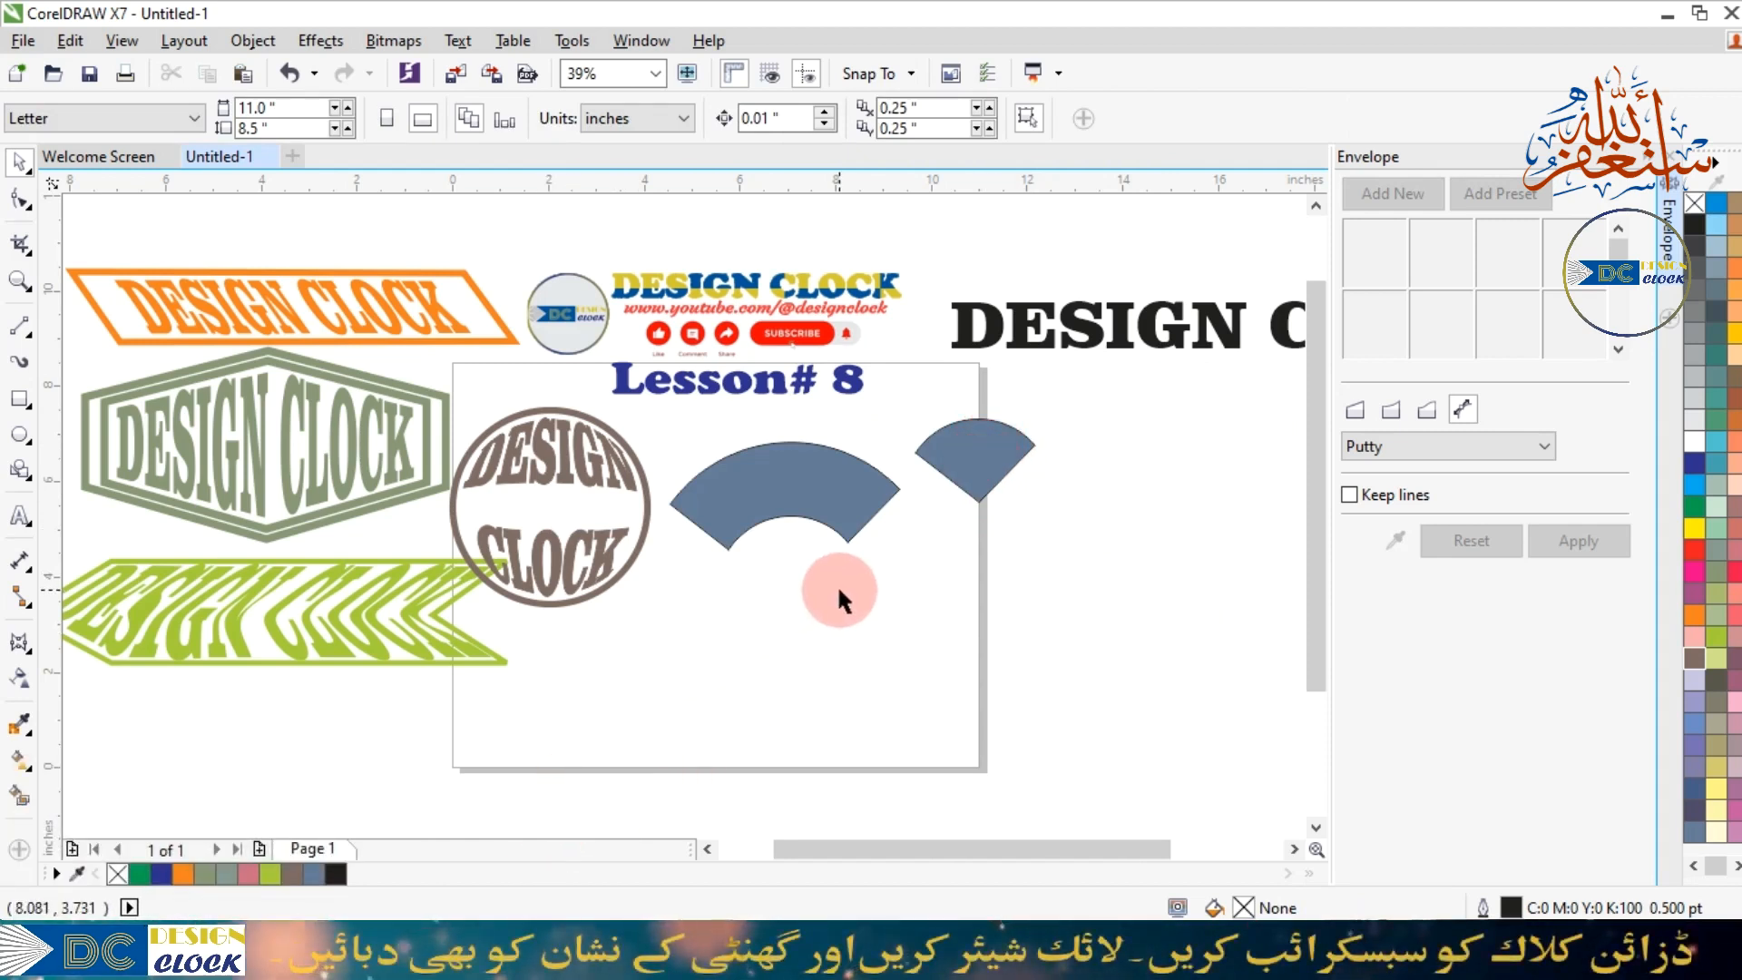
{"action": "left_click", "coordinate": [571, 897]}
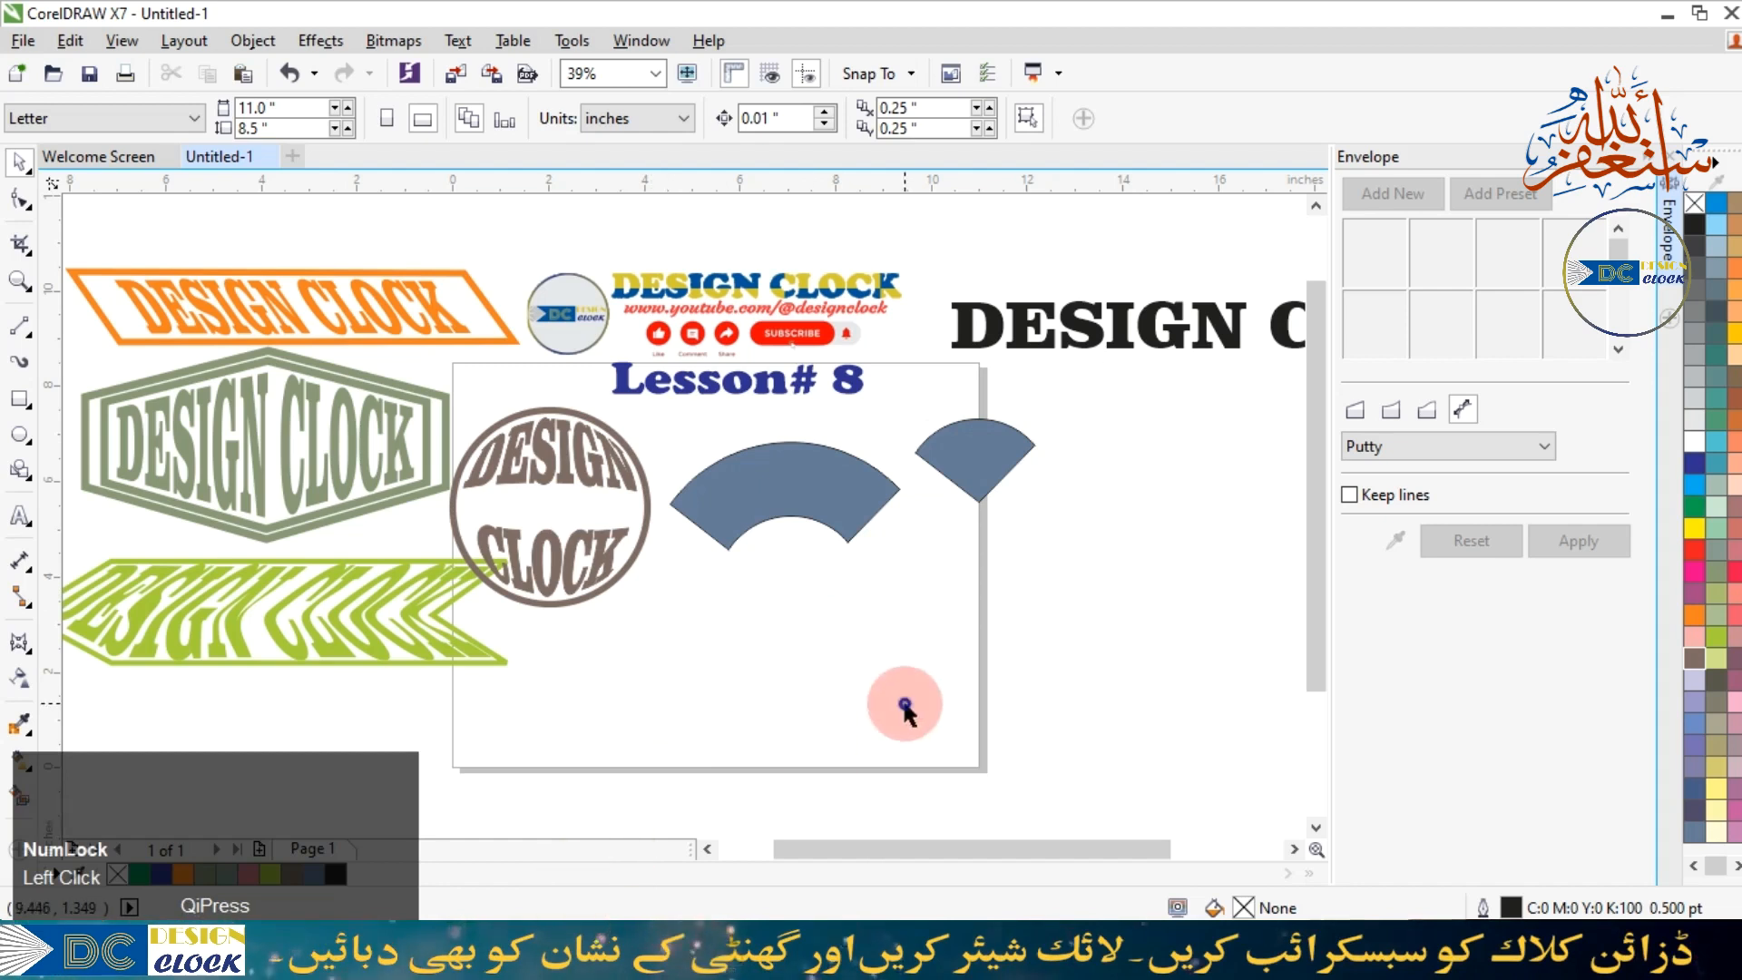
{"action": "mouse_move", "coordinate": [762, 474]}
{"action": "left_mouse_down"}
{"action": "mouse_move", "coordinate": [809, 474]}
{"action": "mouse_move", "coordinate": [863, 517]}
{"action": "mouse_move", "coordinate": [849, 566]}
{"action": "mouse_move", "coordinate": [801, 436]}
{"action": "mouse_move", "coordinate": [778, 464]}
{"action": "left_mouse_up"}
{"action": "left_click_drag", "start_coordinate": [1003, 459], "coordinate": [1036, 424]}
{"action": "left_click", "coordinate": [1188, 465]}
Place a copy of the black DESIGN CLOCK text below the blue arch.
{"action": "left_click_drag", "start_coordinate": [1098, 327], "coordinate": [809, 571]}
{"action": "right_click", "coordinate": [808, 571]}
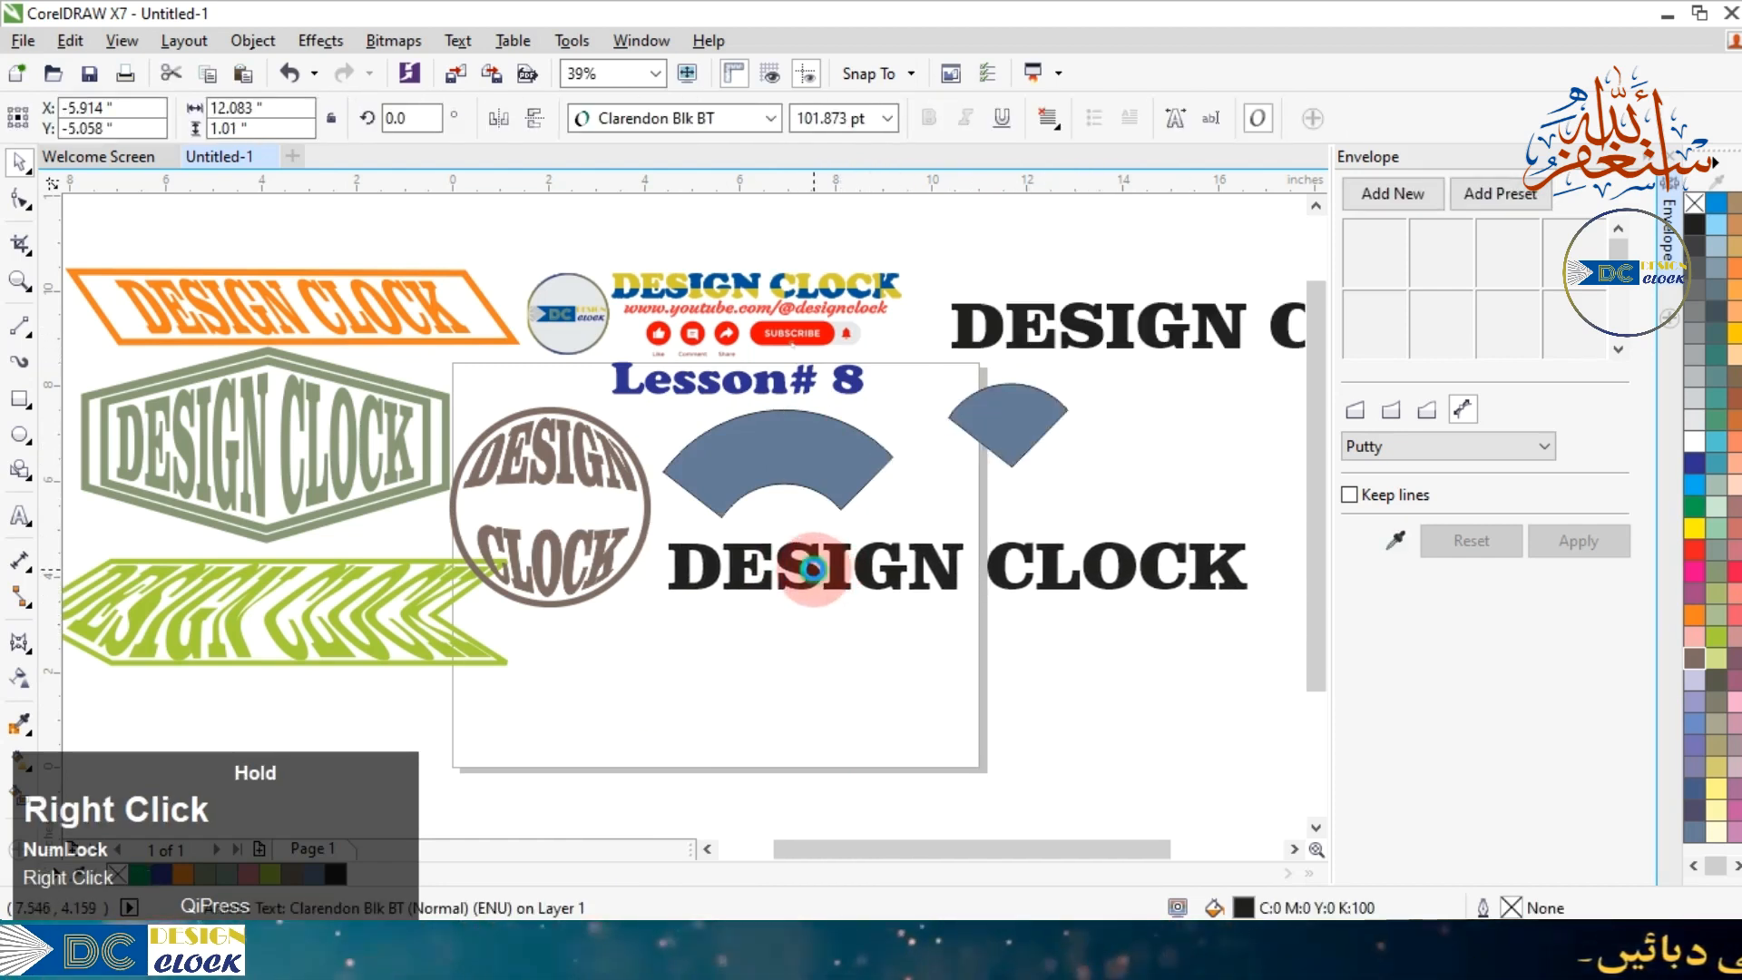
{"action": "left_click", "coordinate": [1232, 566]}
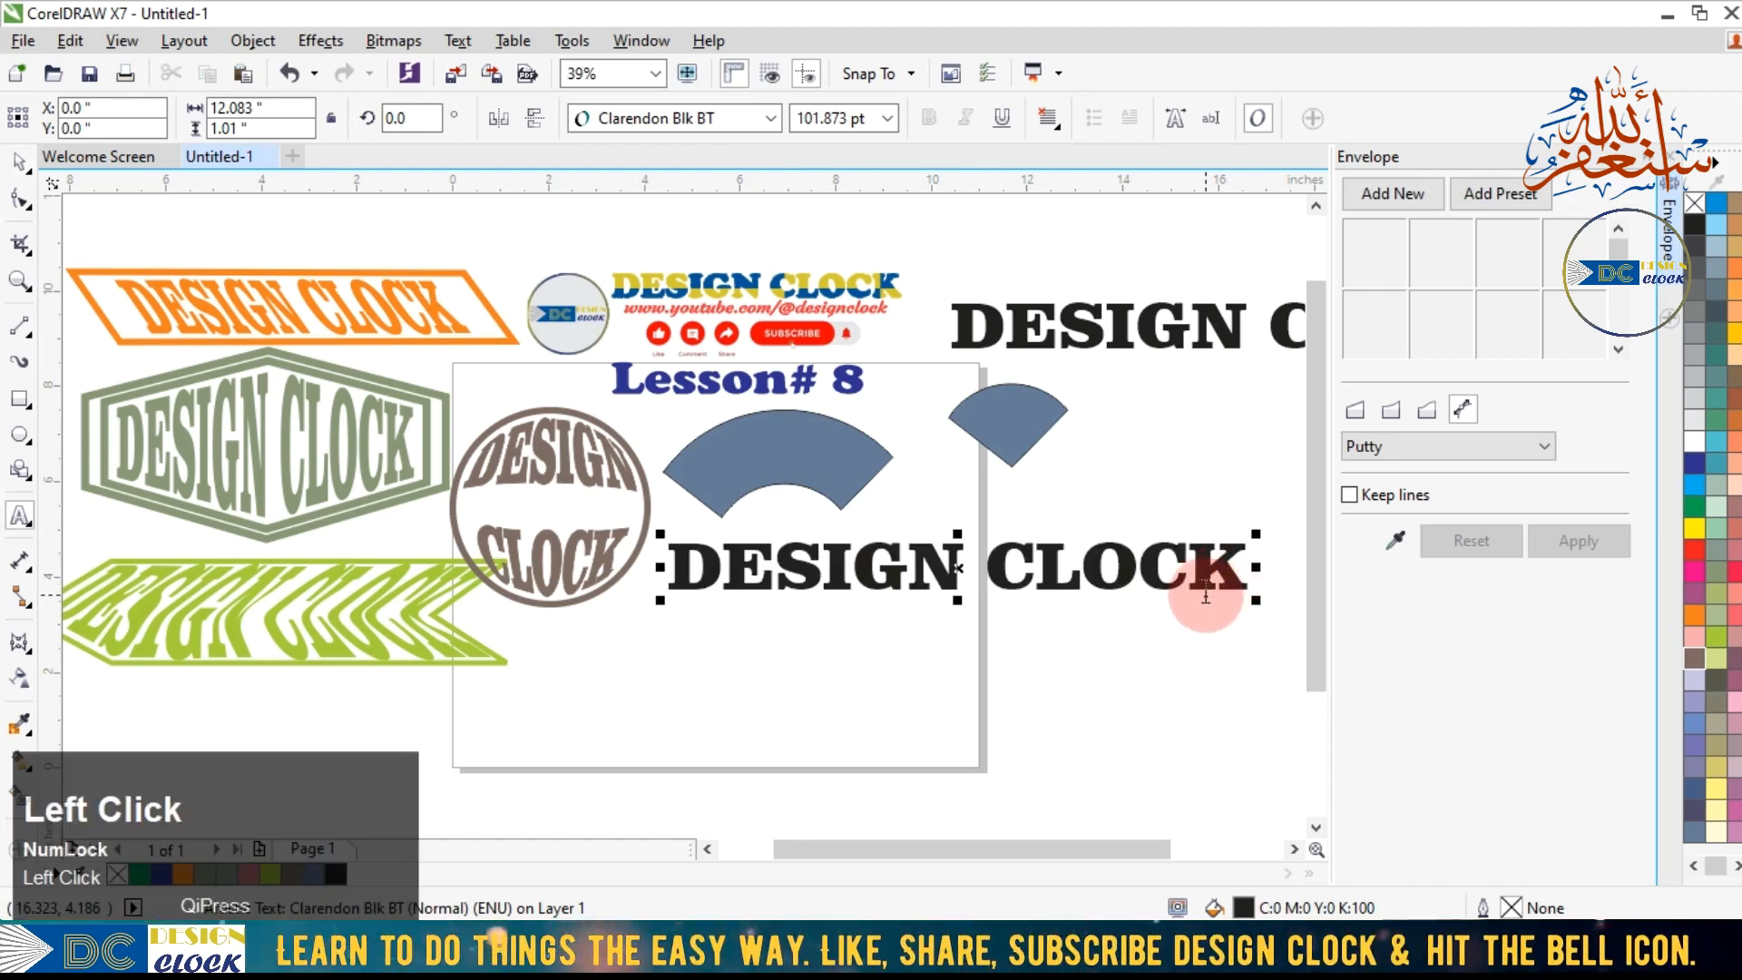
{"action": "left_click", "coordinate": [1004, 557]}
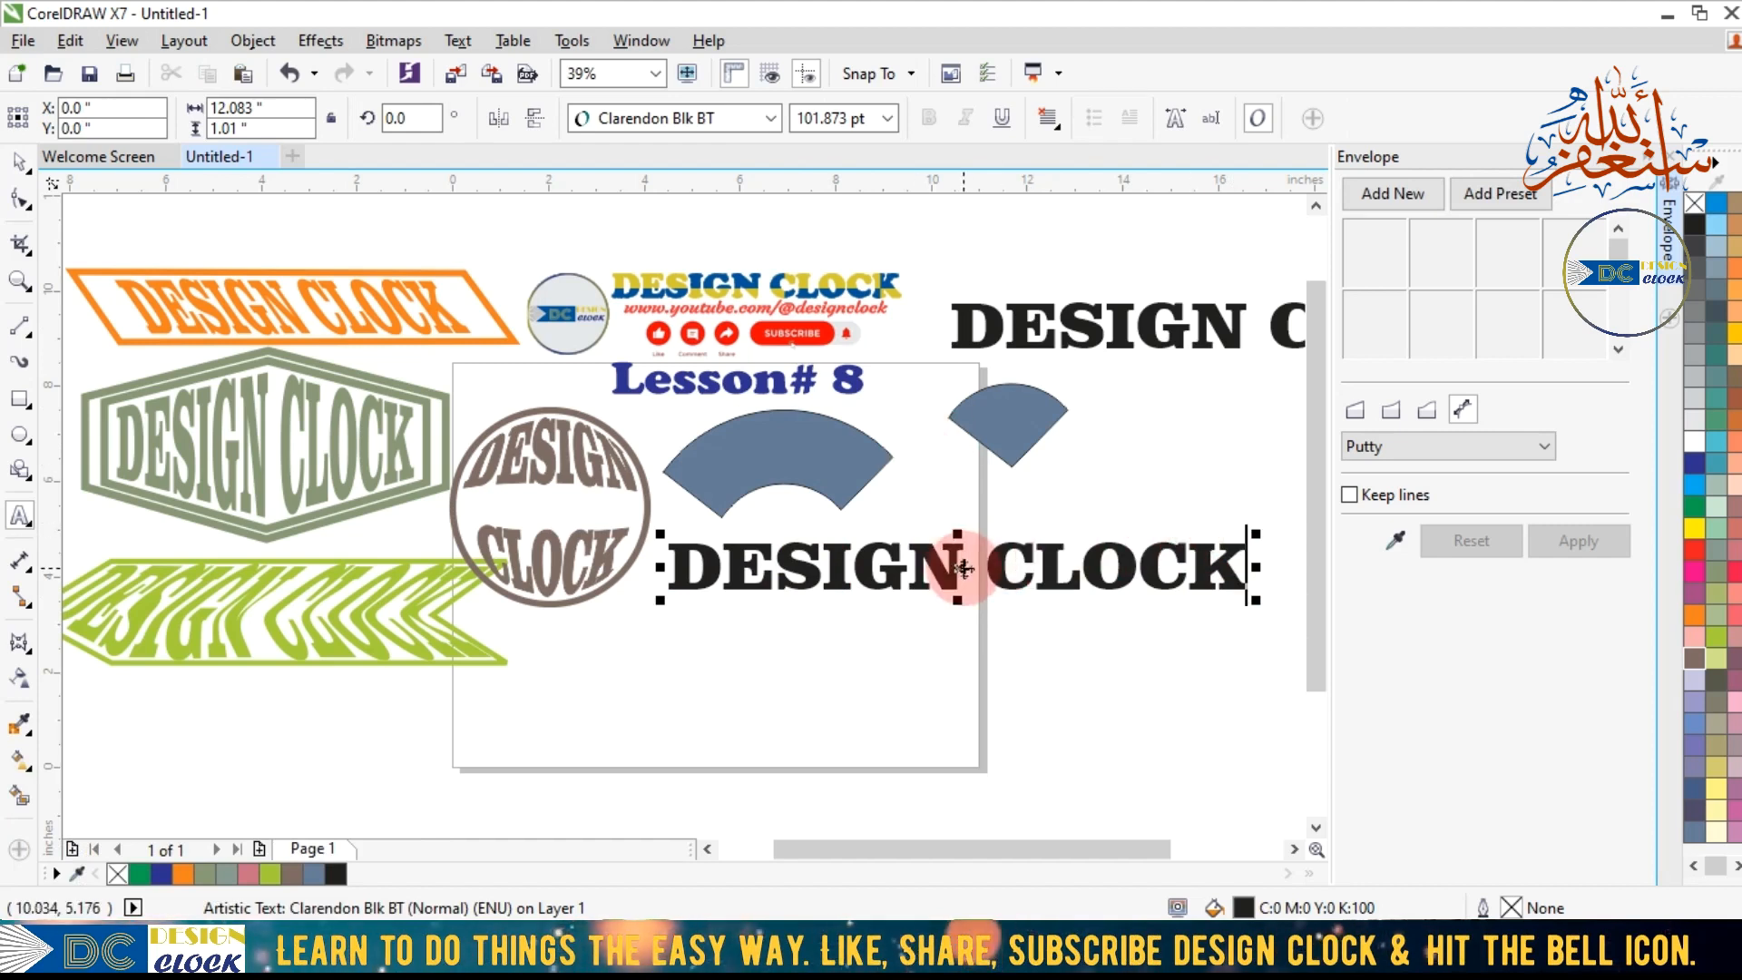
{"action": "left_click", "coordinate": [20, 161]}
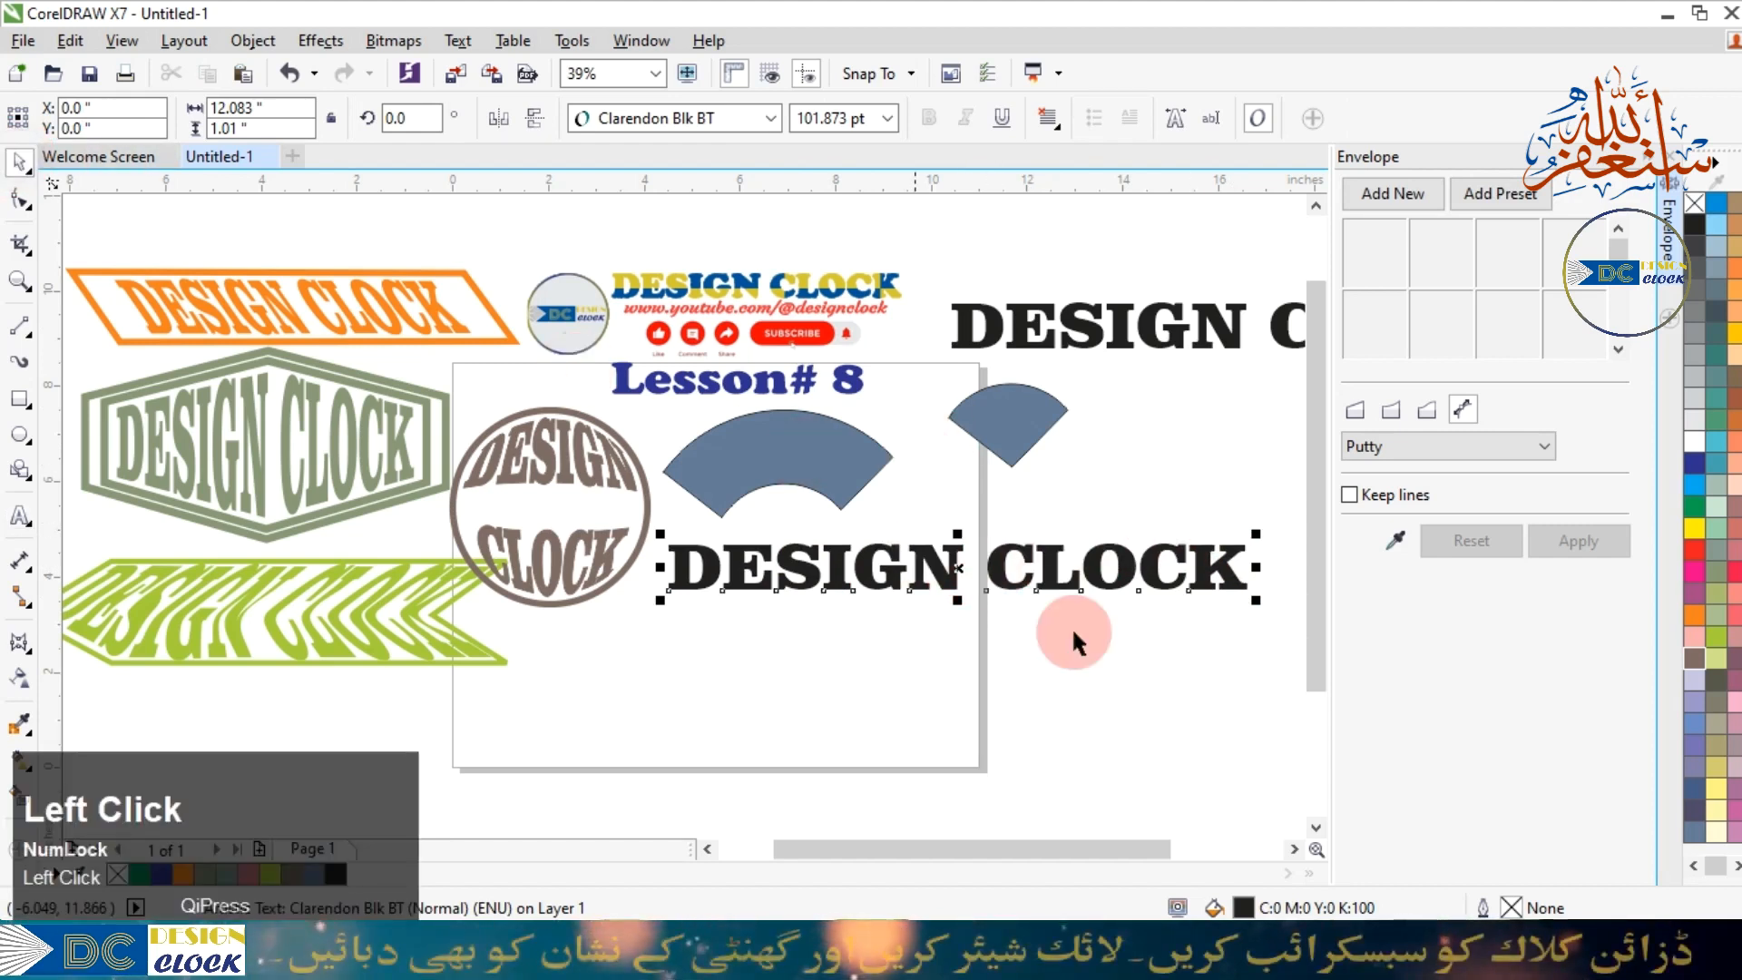
{"action": "left_click", "coordinate": [1172, 714]}
Fill the copied DESIGN CLOCK text with dark grey (C0 M0 Y20 K80).
{"action": "left_click", "coordinate": [1100, 564]}
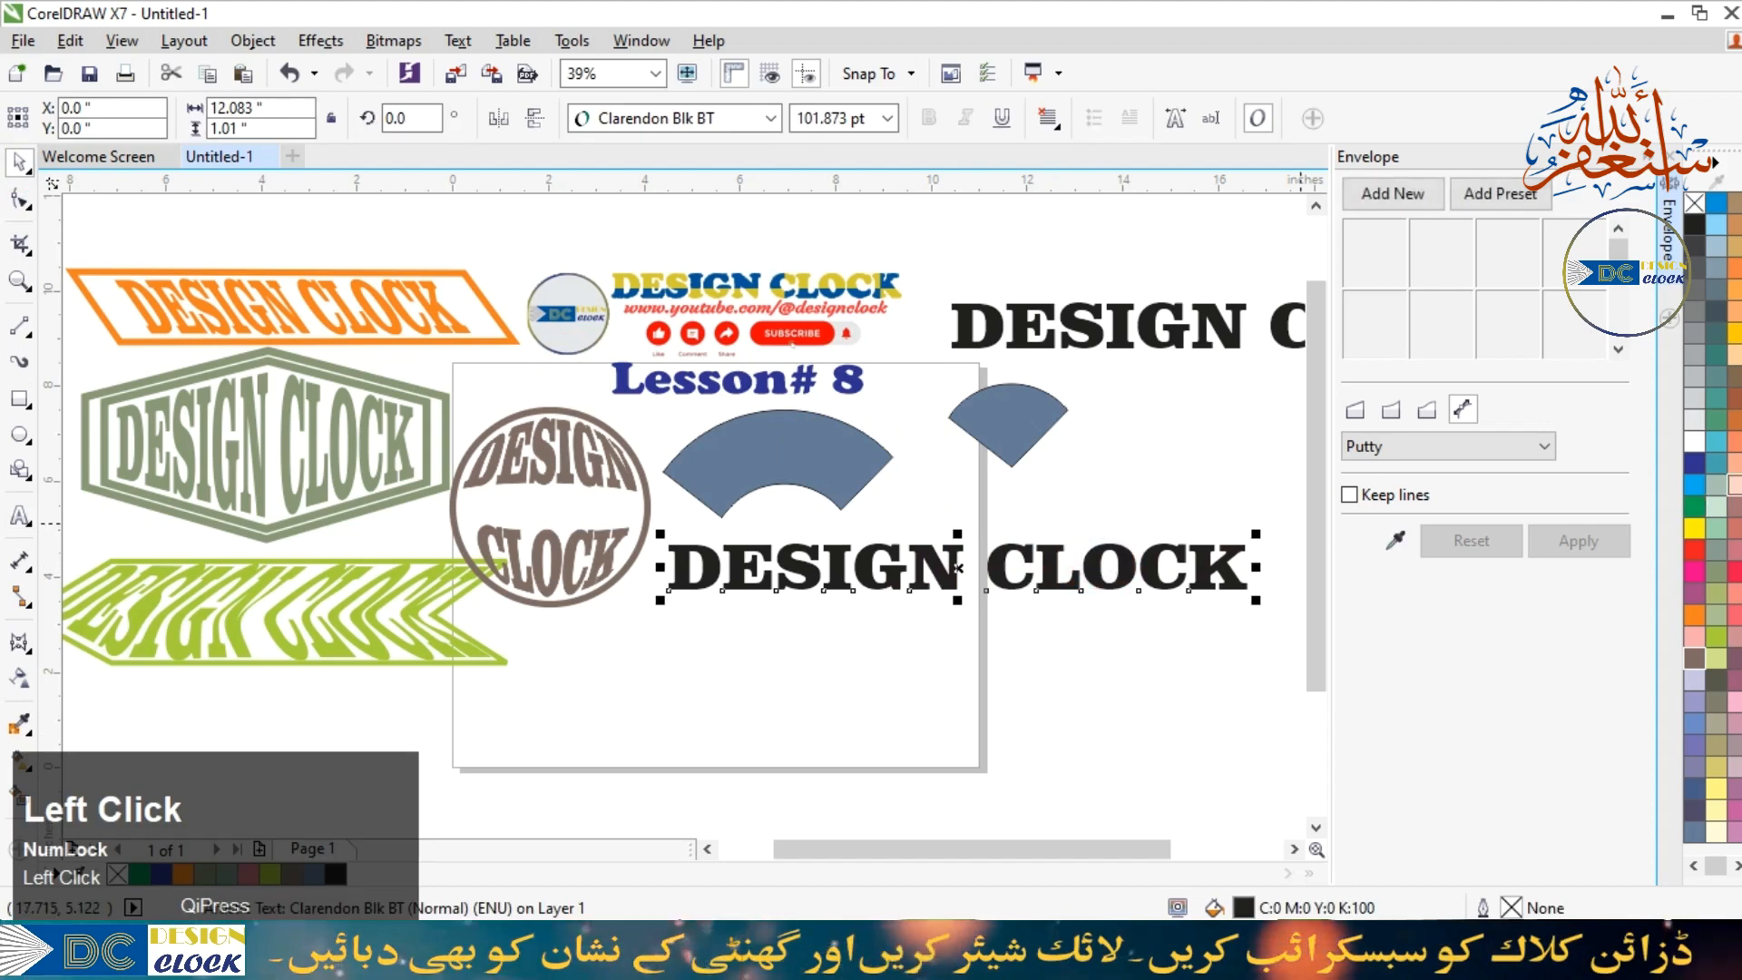
{"action": "left_click", "coordinate": [1735, 507]}
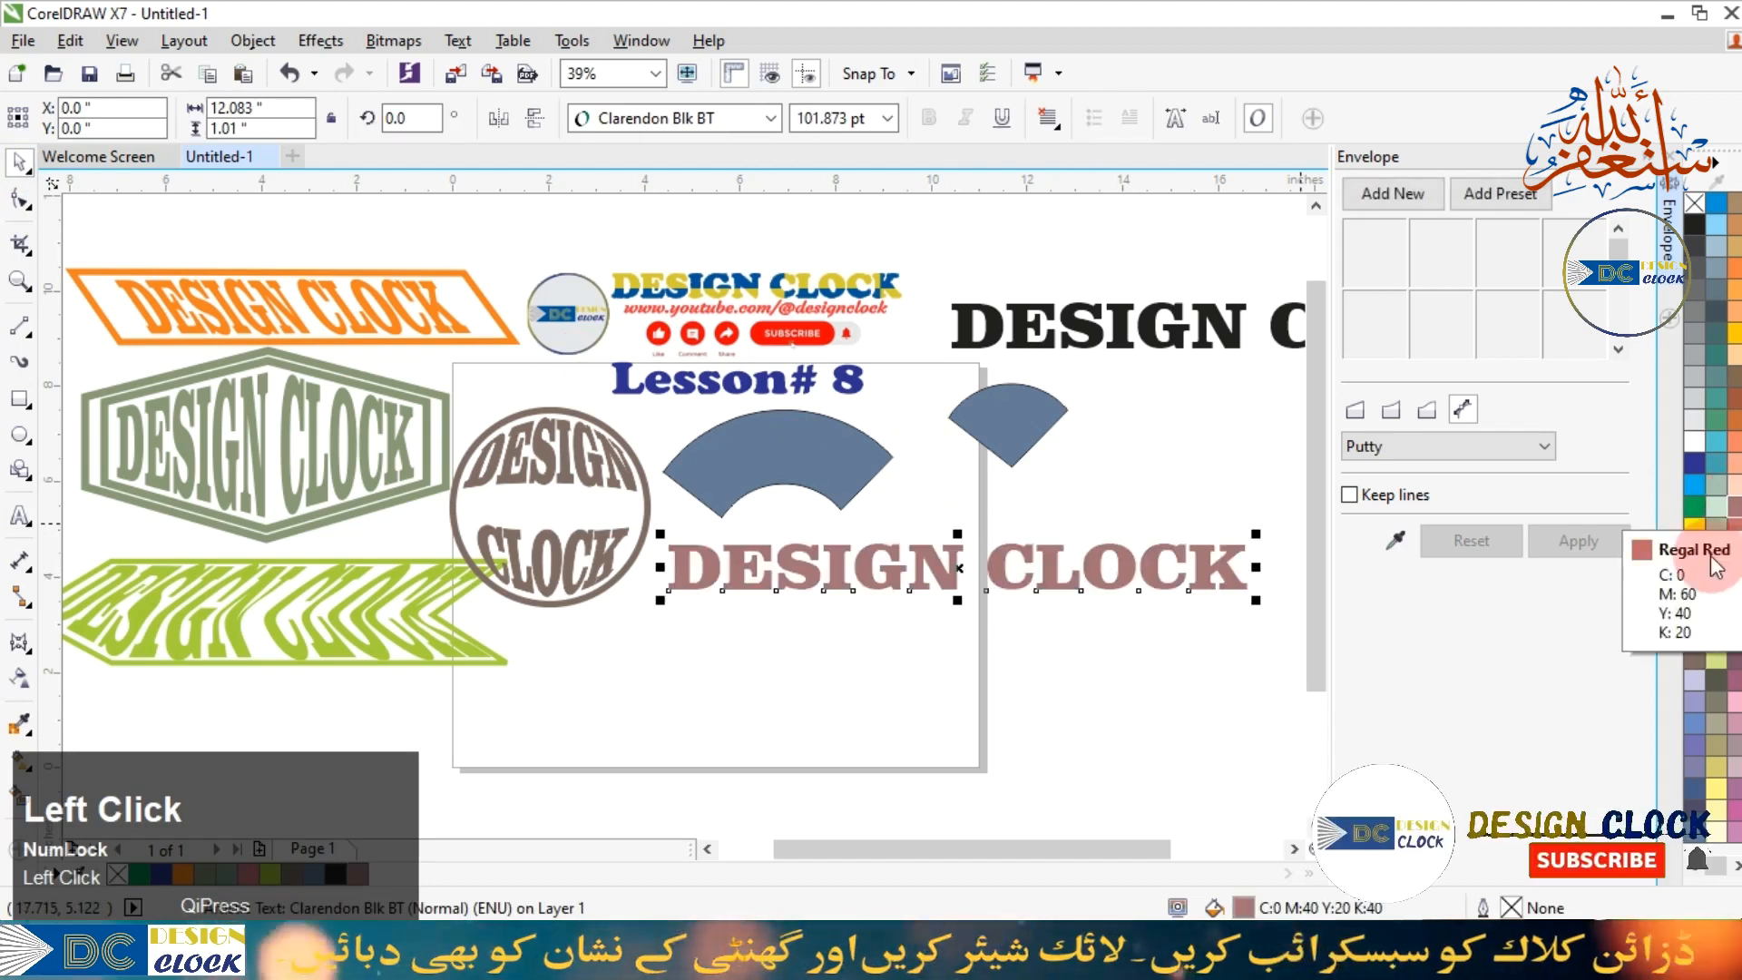
{"action": "left_click", "coordinate": [1717, 678]}
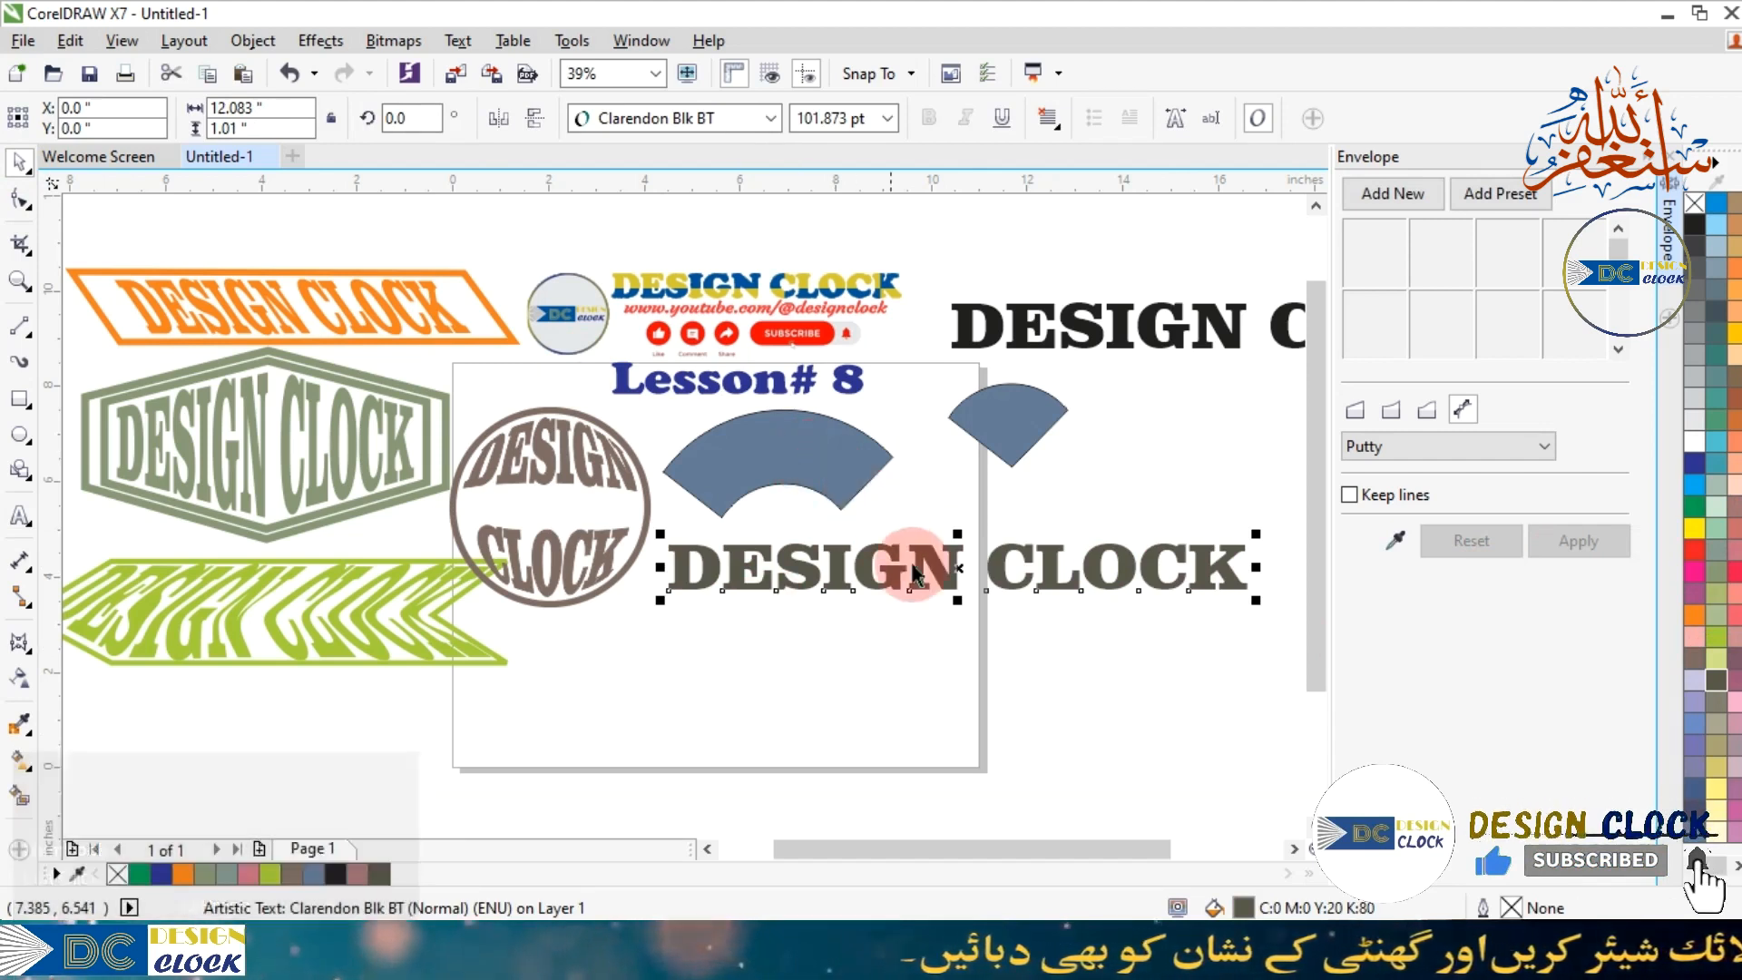
Remove the blue fill from the arch beneath the Lesson# 8 title, leaving only its outline.
{"action": "left_click", "coordinate": [764, 452]}
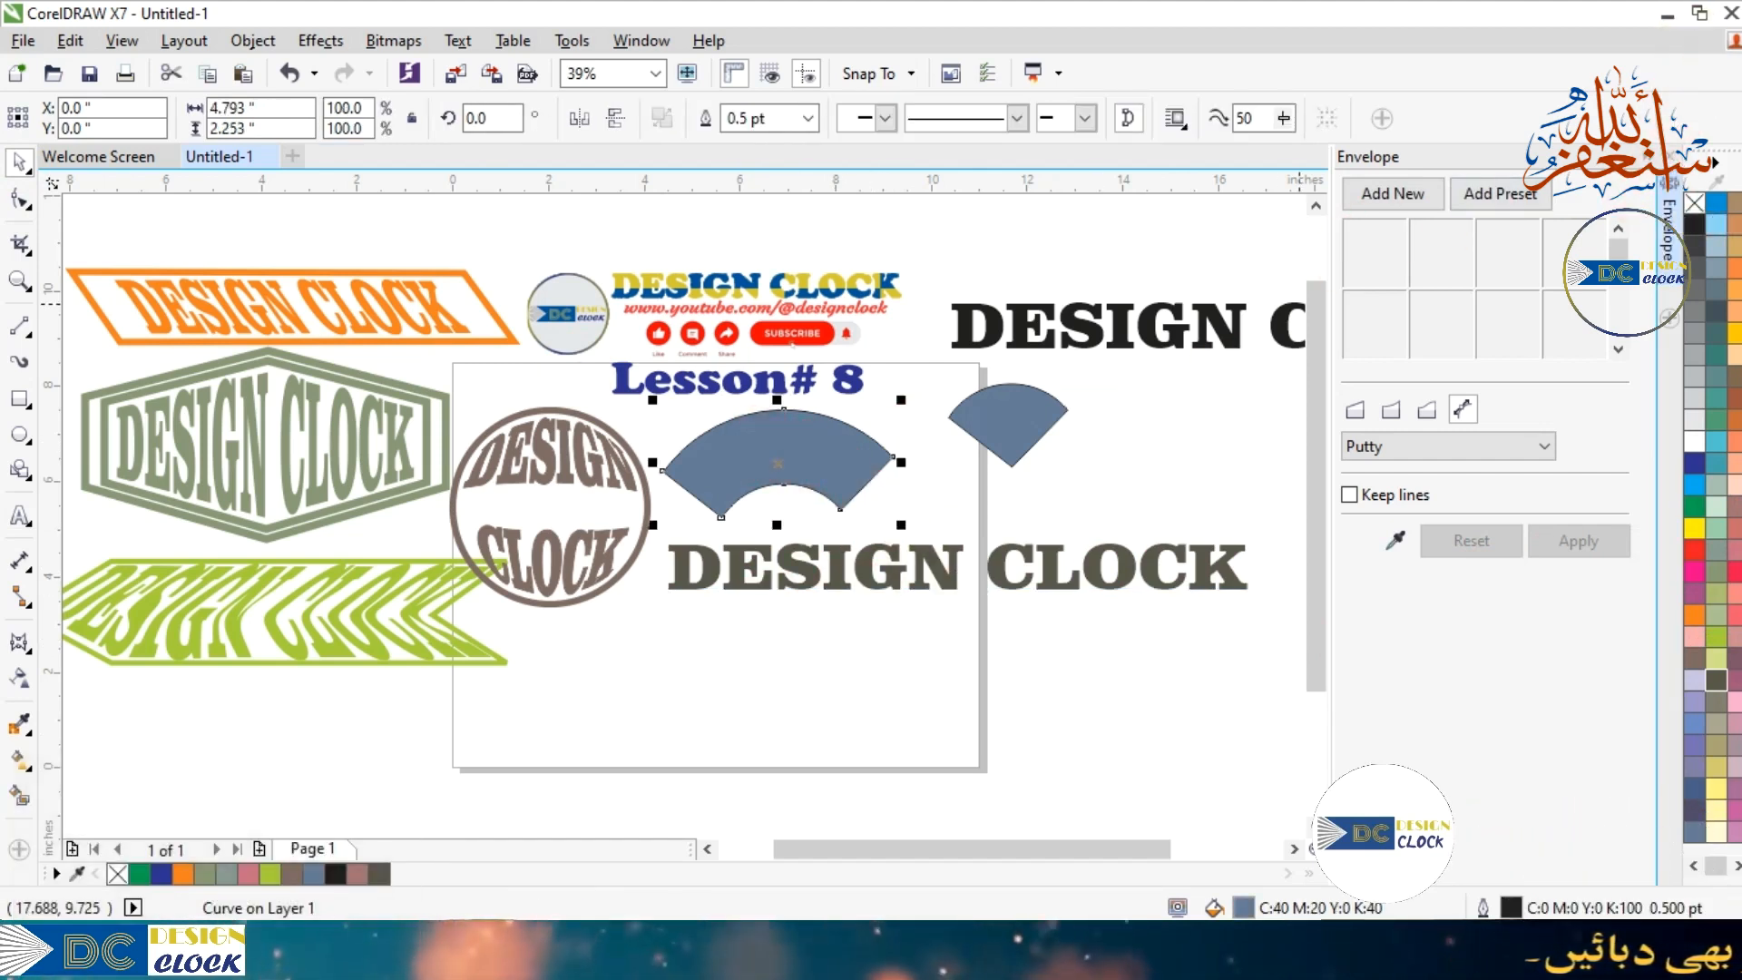
{"action": "left_click", "coordinate": [1694, 205]}
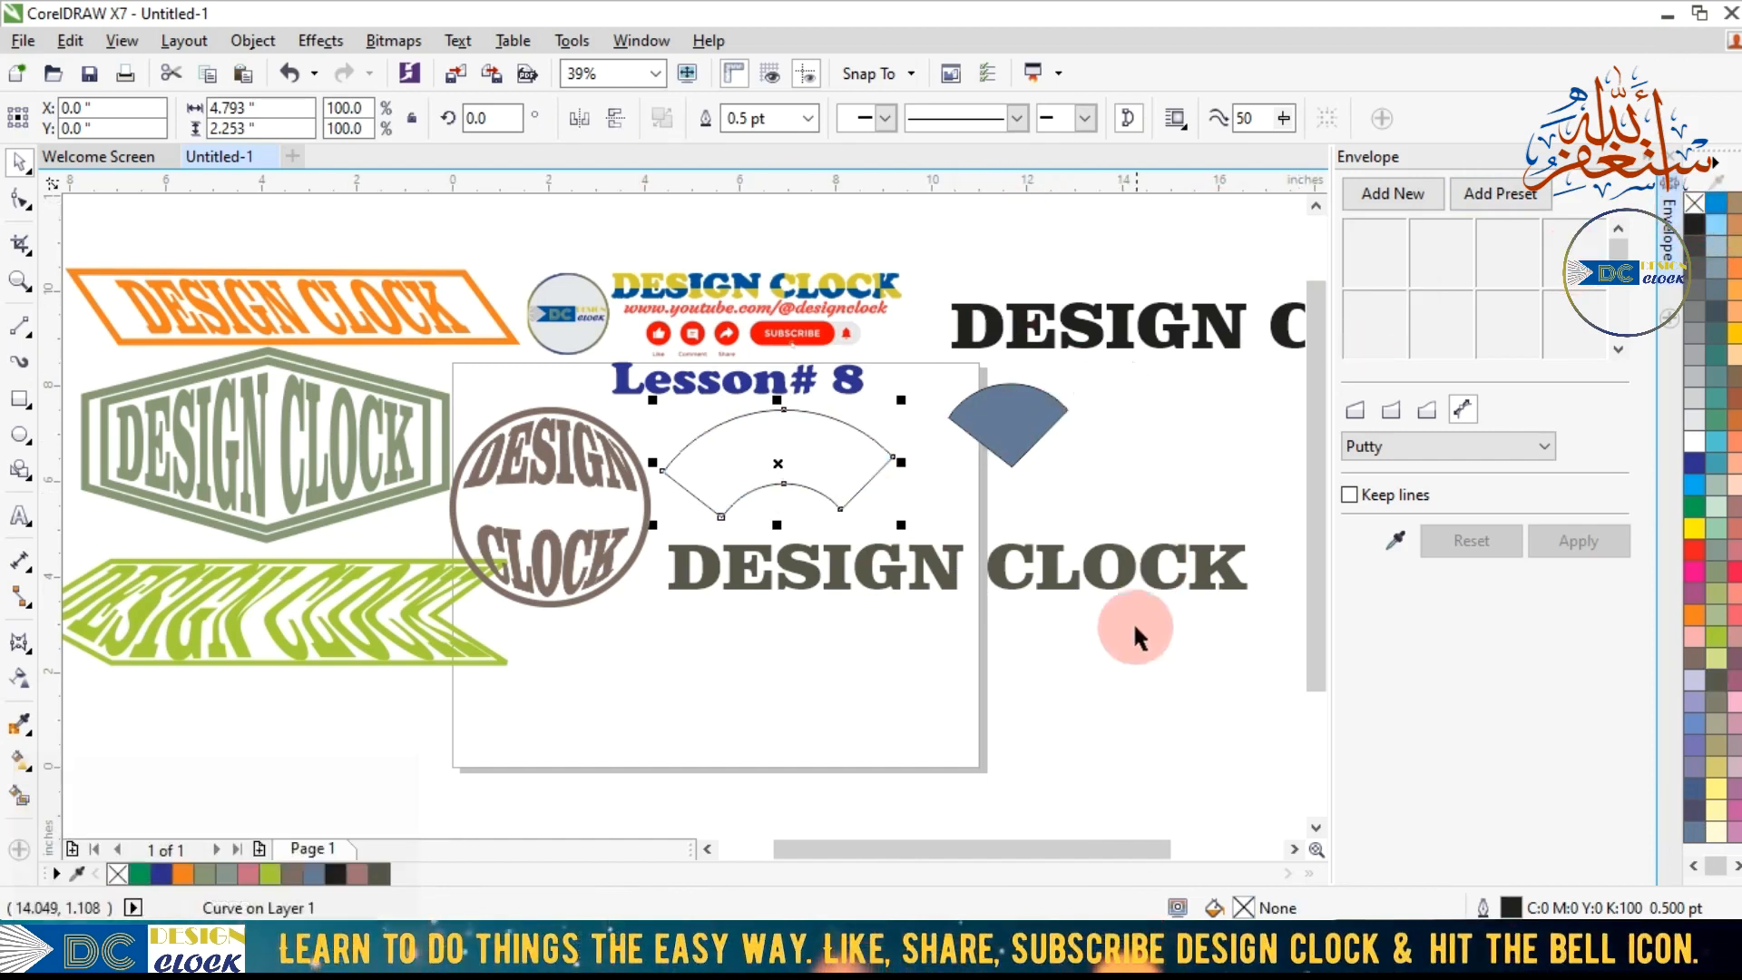
Try to fit the single-line dark grey DESIGN CLOCK text to the arch with an envelope created from its outline.
{"action": "left_click", "coordinate": [1117, 581]}
{"action": "left_click", "coordinate": [1395, 539]}
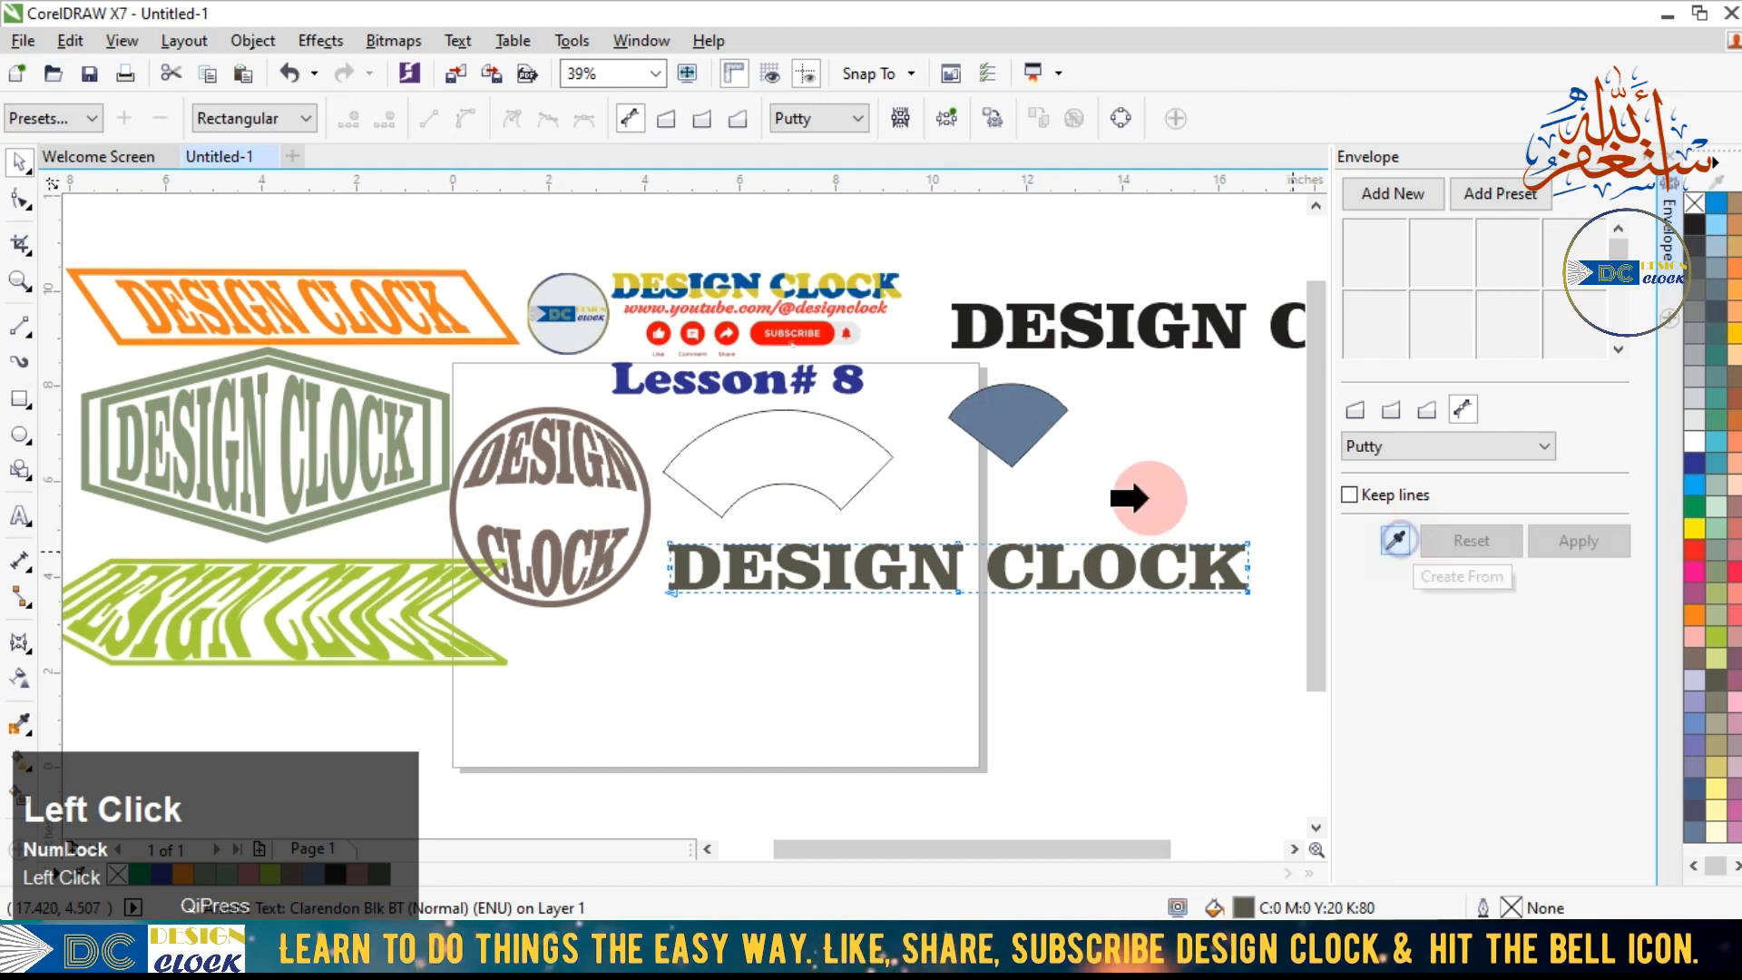
{"action": "left_click", "coordinate": [1555, 550]}
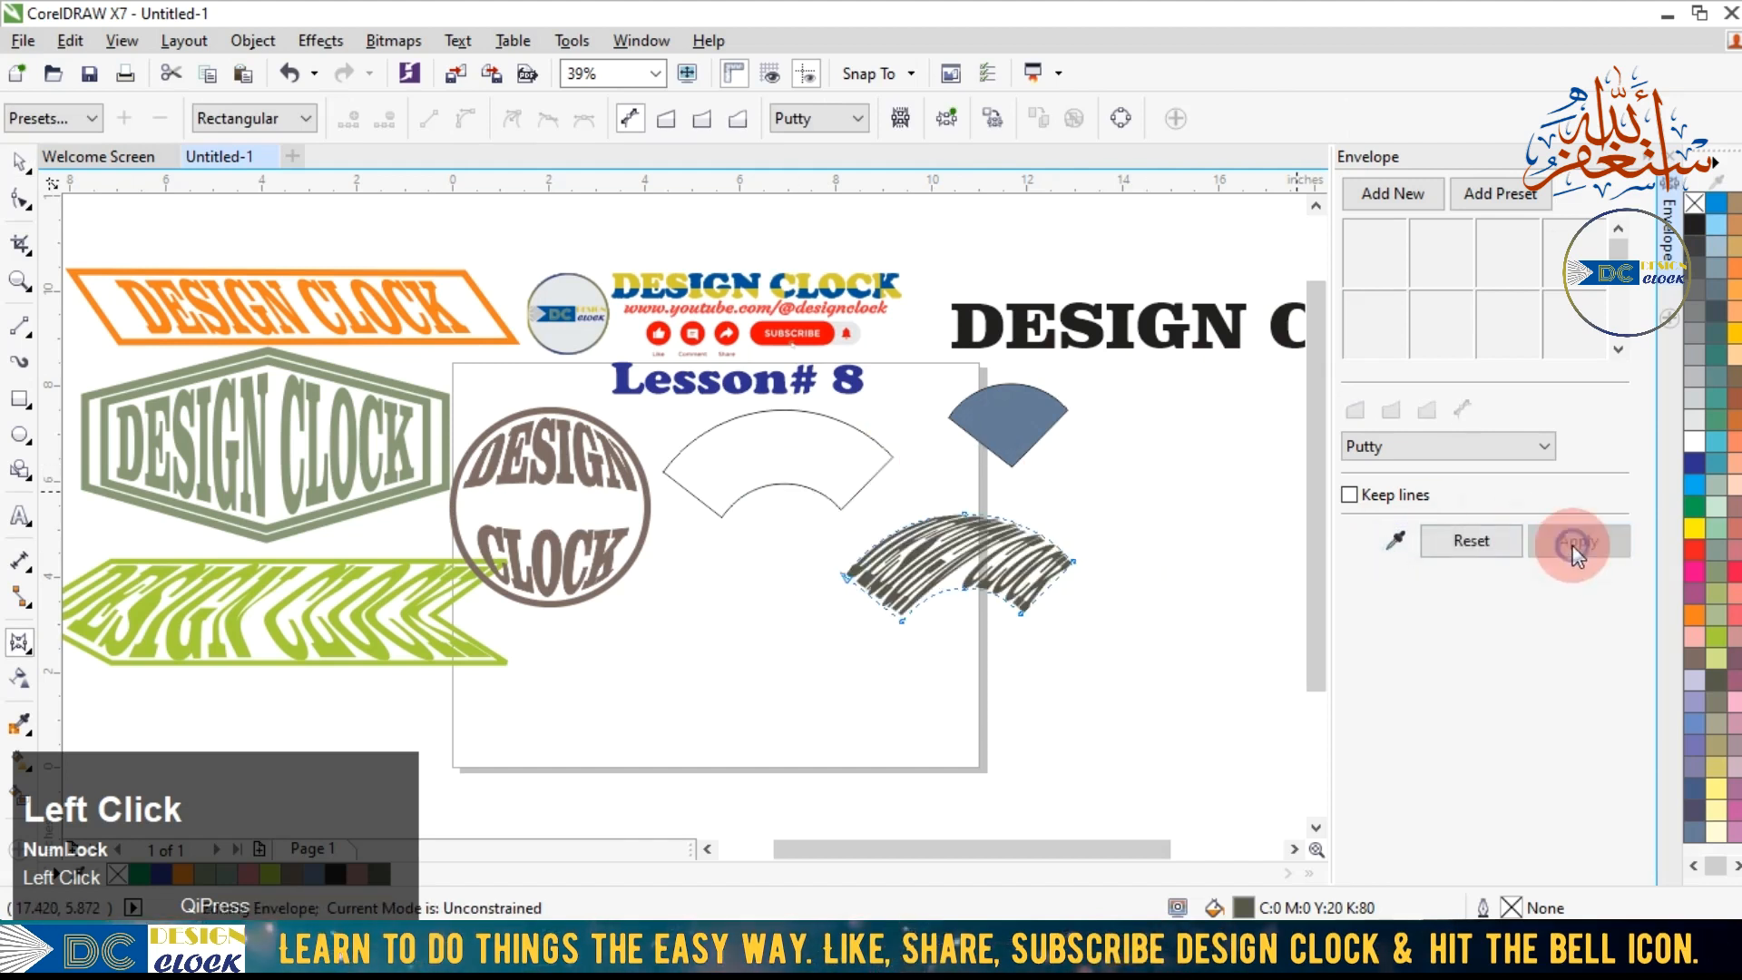
{"action": "left_click", "coordinate": [1037, 586]}
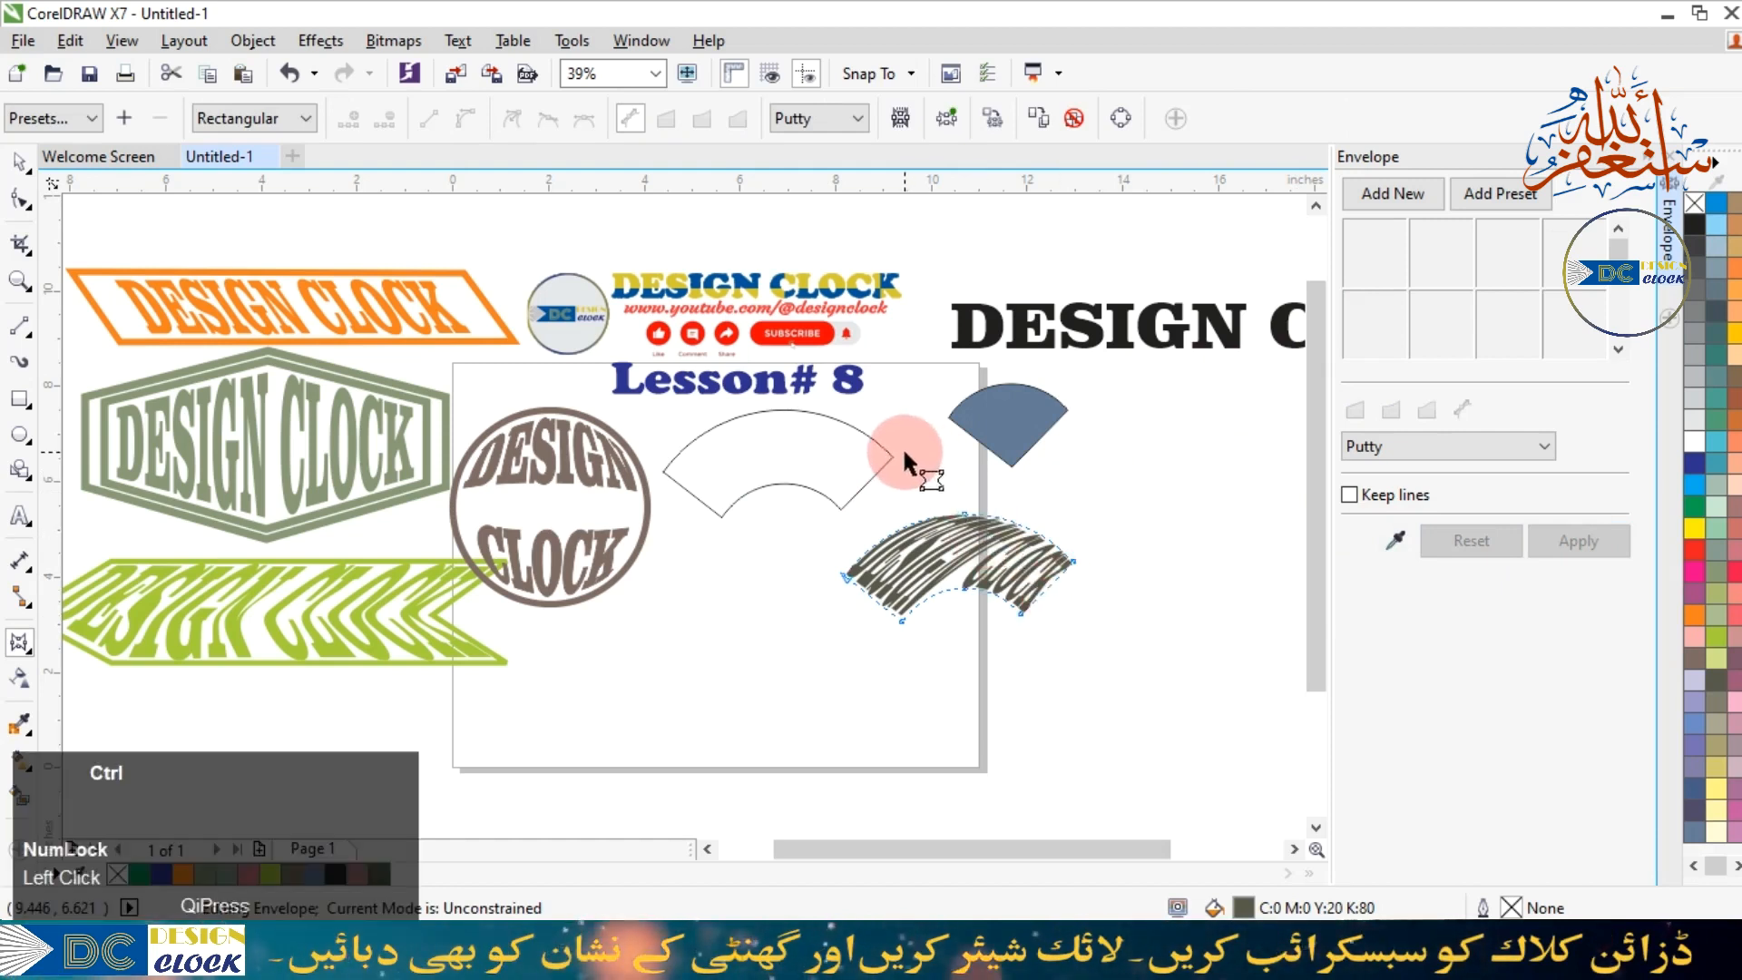
{"action": "key", "text": "ctrl+z"}
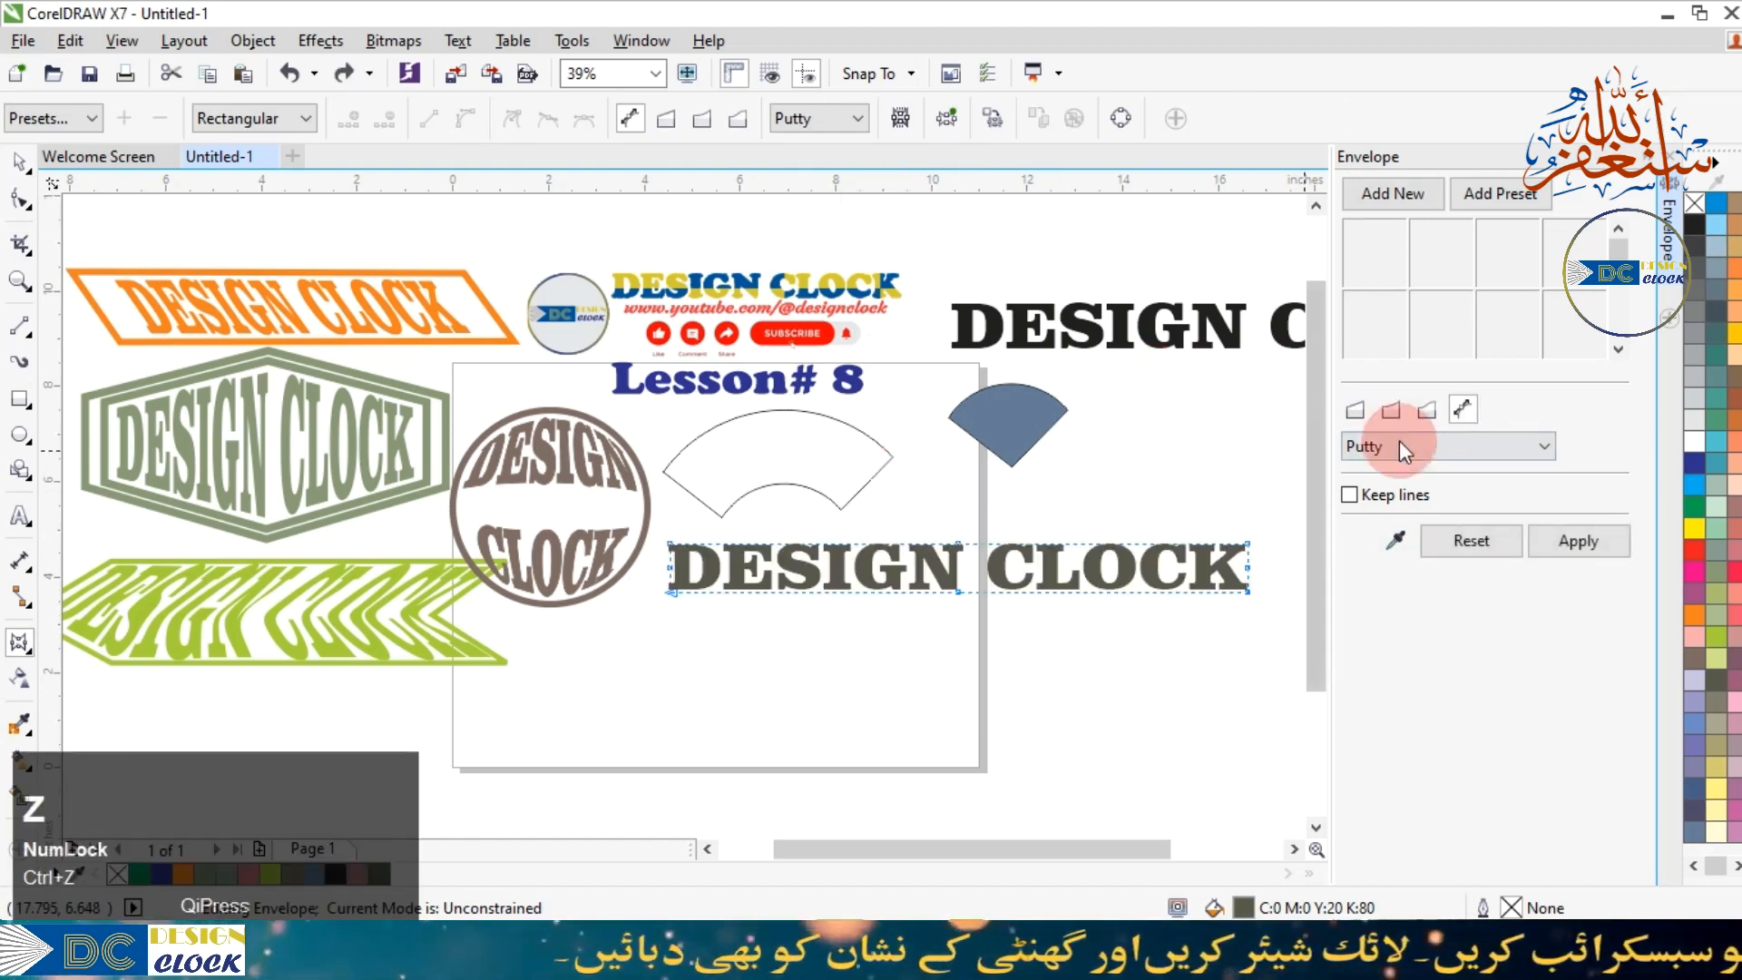
Split the dark grey DESIGN CLOCK text into two lines before CLOCK and centre-align them.
{"action": "left_click", "coordinate": [33, 173]}
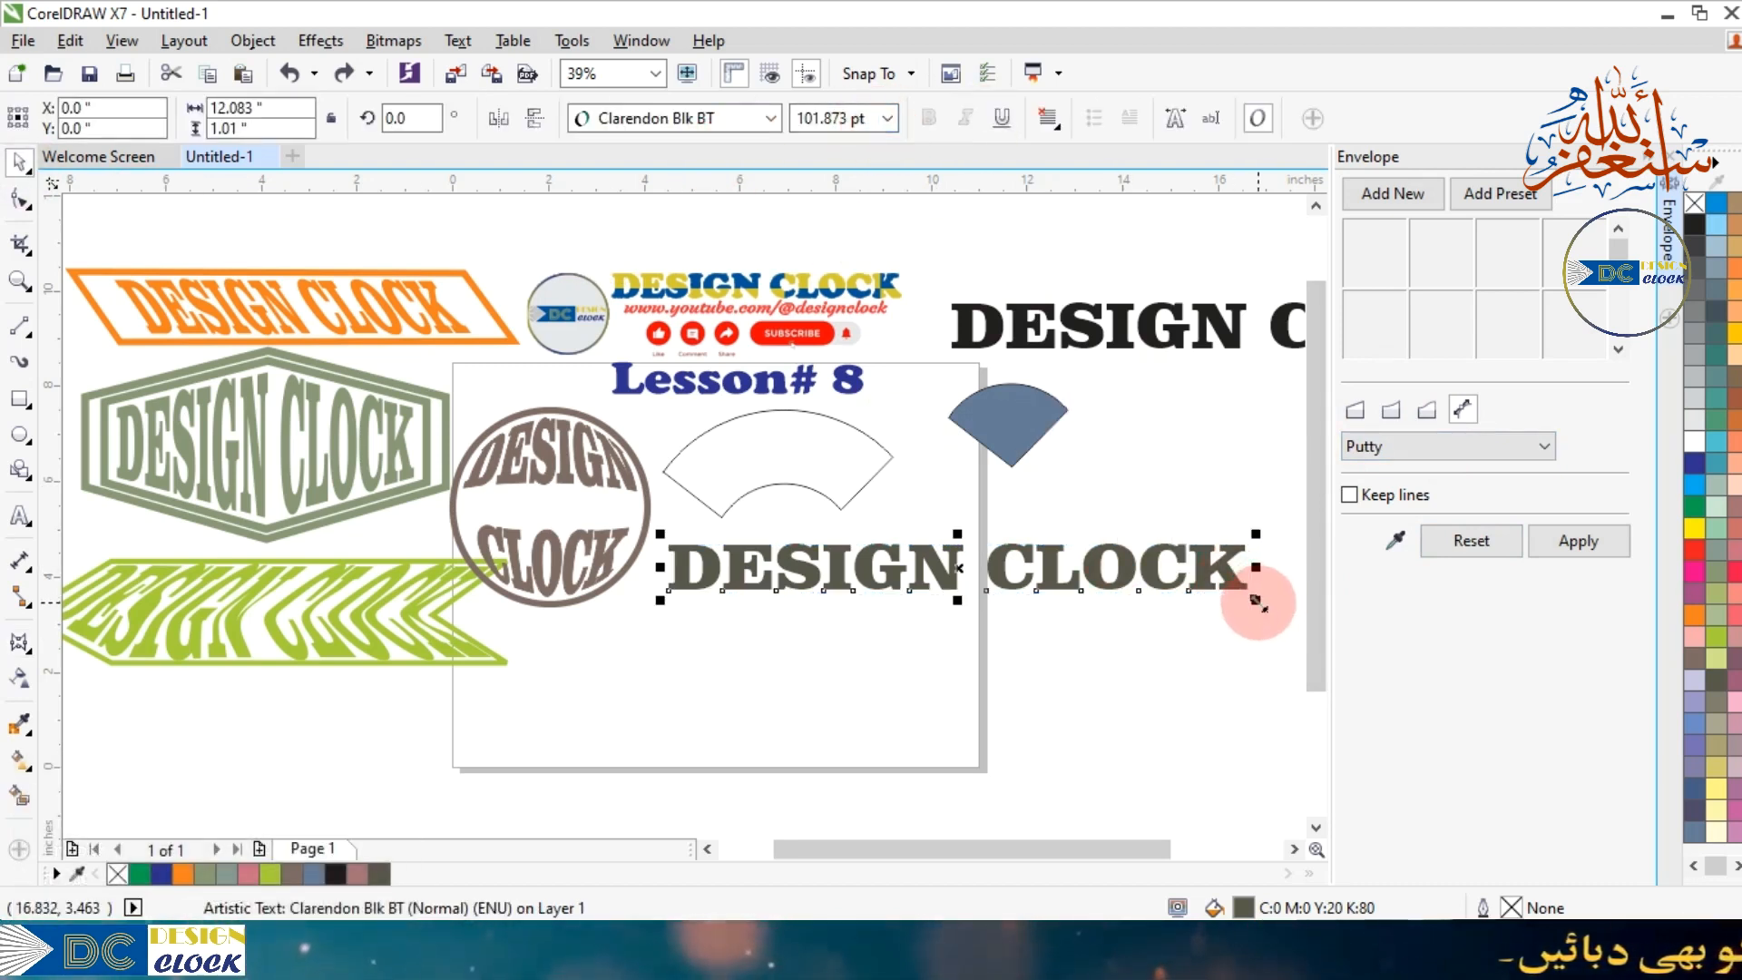
{"action": "left_click", "coordinate": [997, 572]}
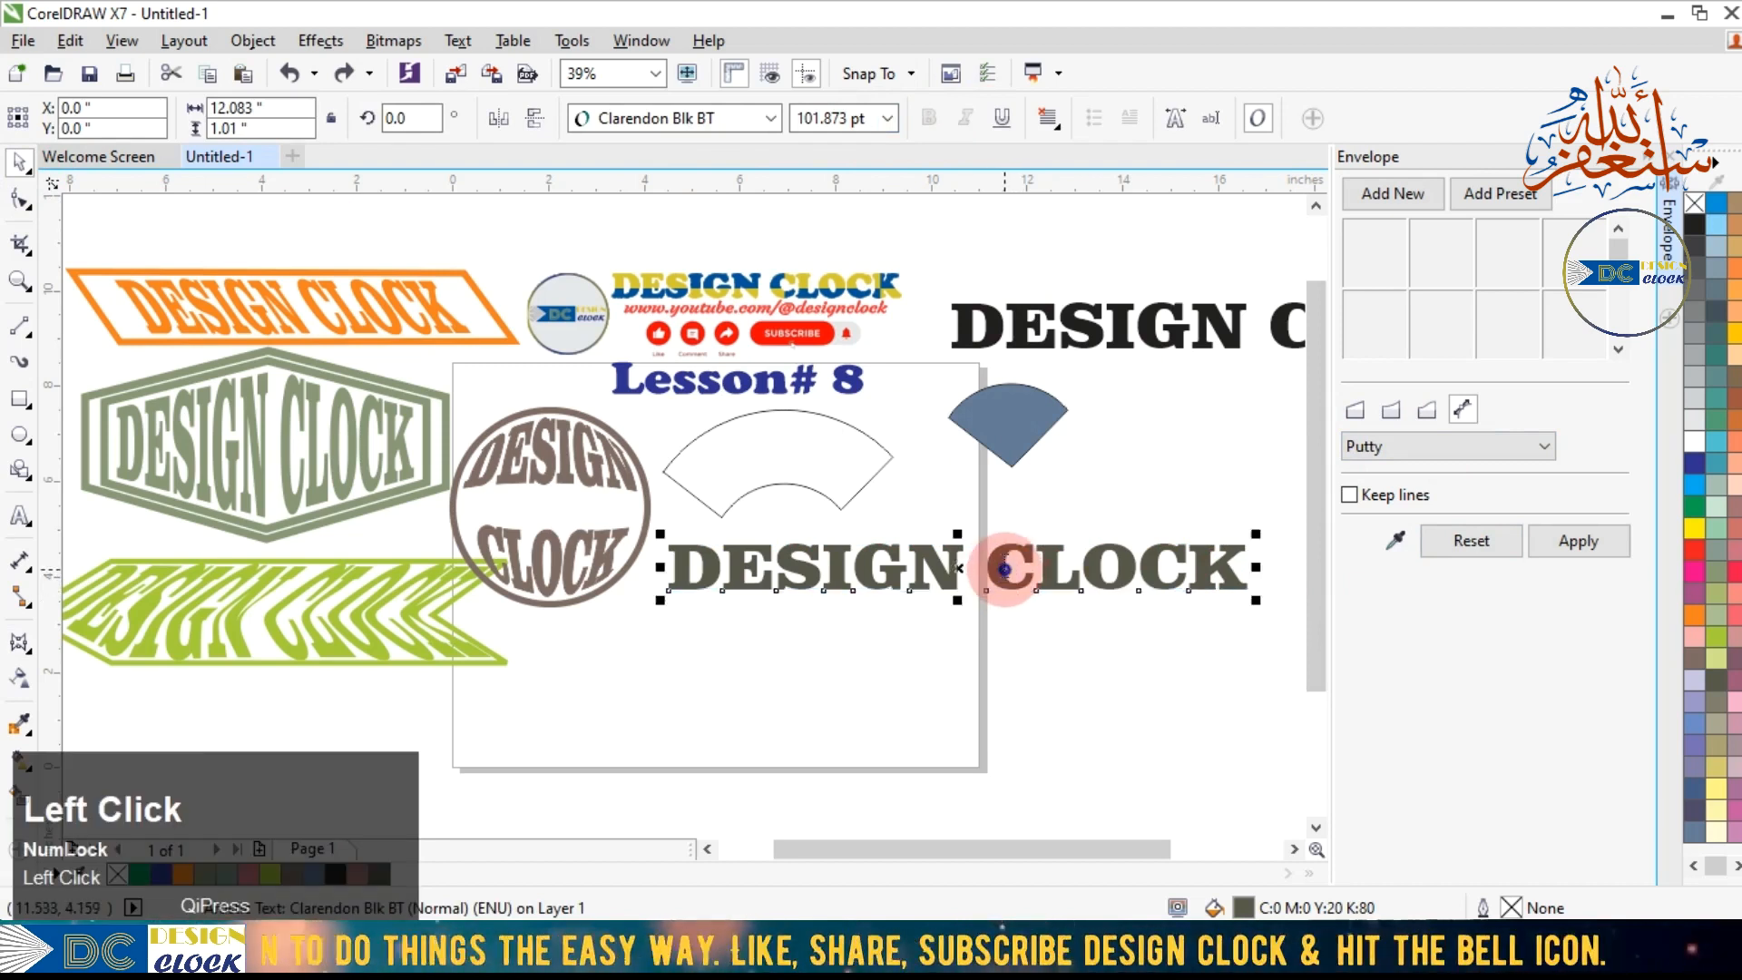
{"action": "double_click", "coordinate": [1004, 569]}
{"action": "key", "text": "Return"}
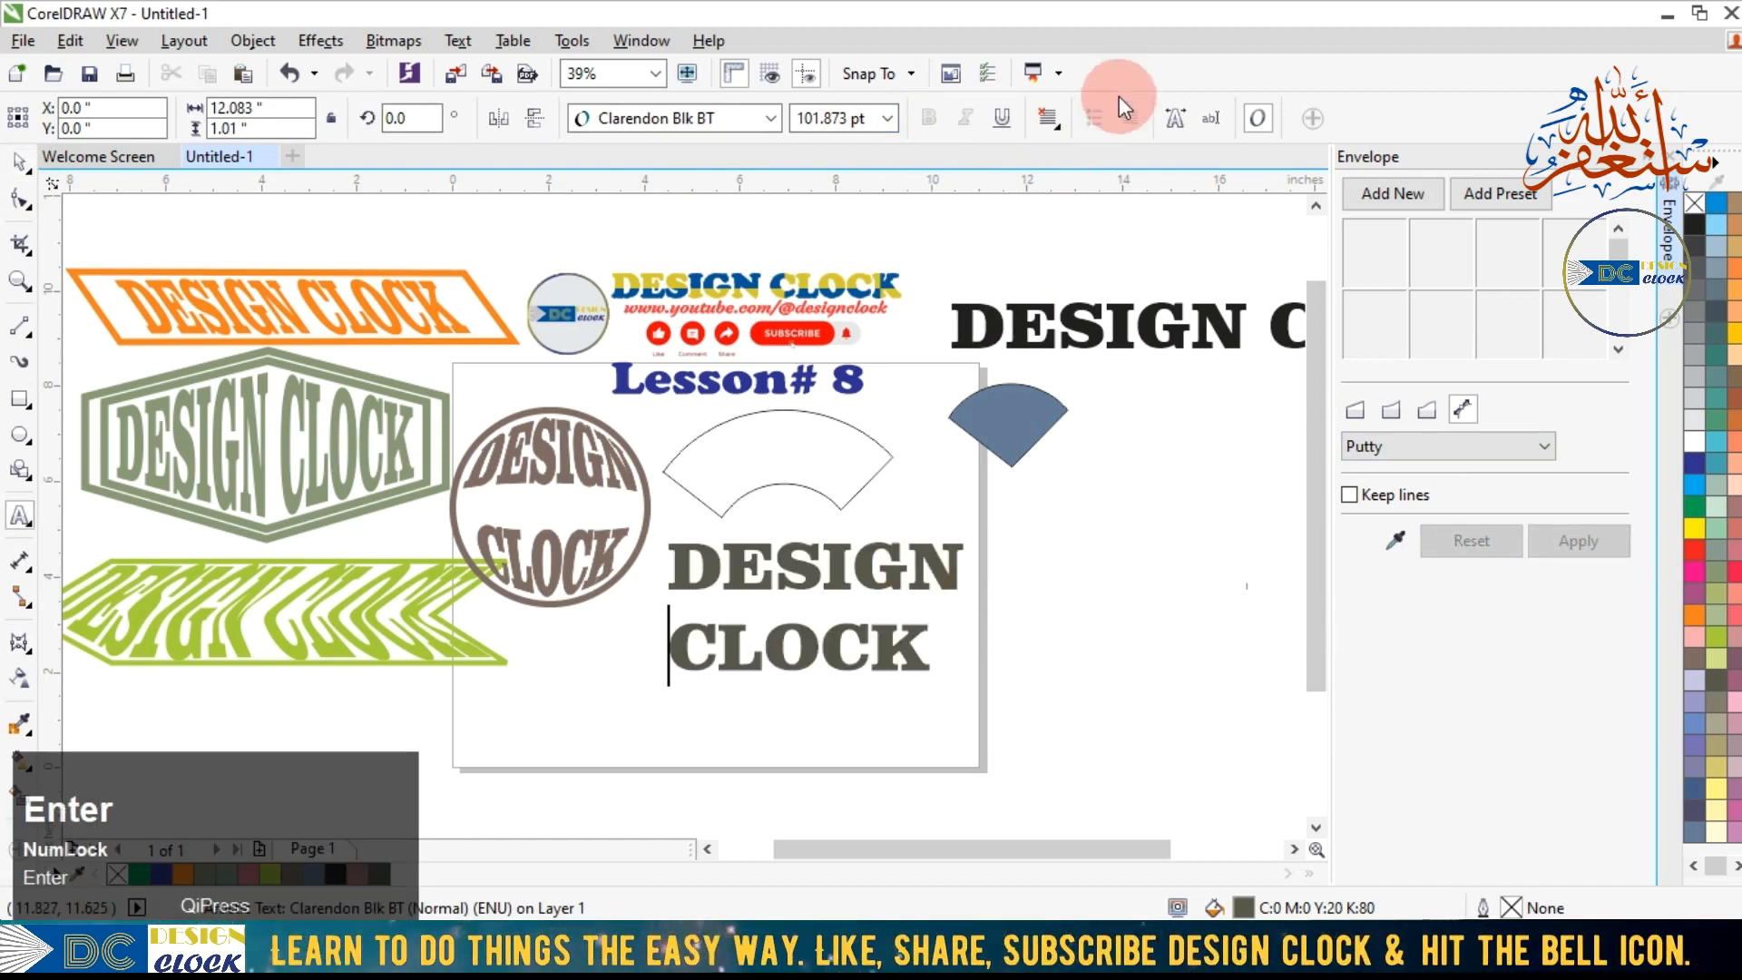
{"action": "left_click", "coordinate": [1049, 118]}
{"action": "left_click", "coordinate": [1130, 215]}
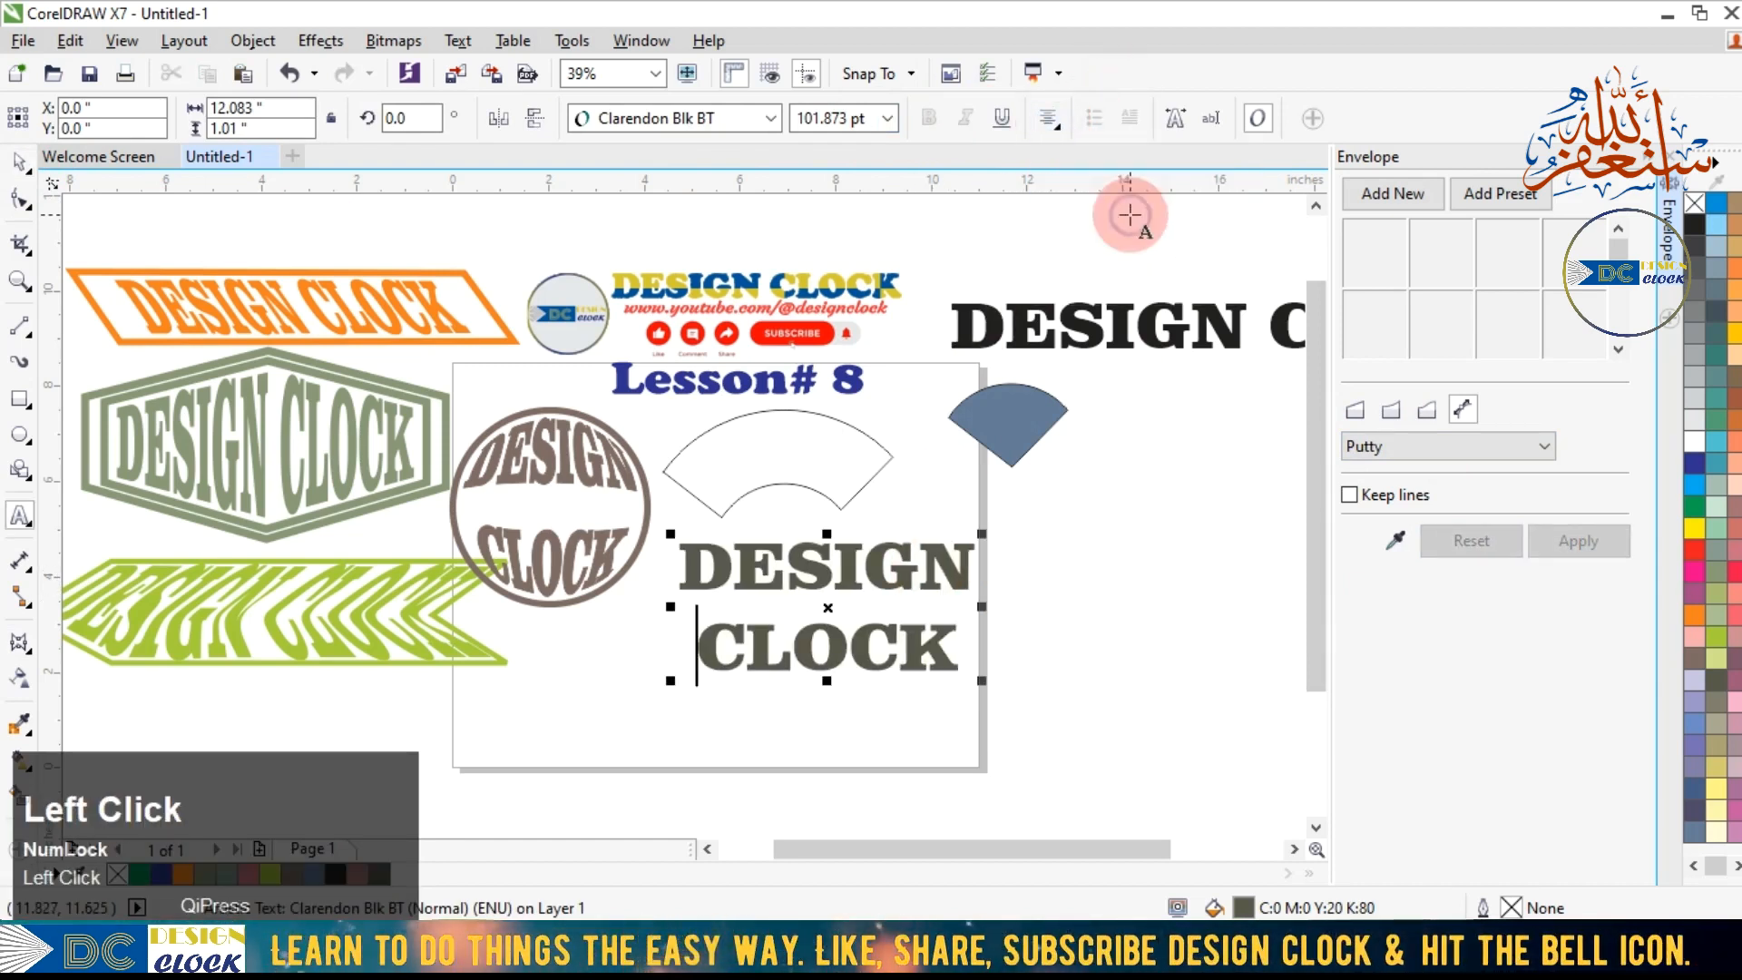
{"action": "left_click", "coordinate": [20, 161]}
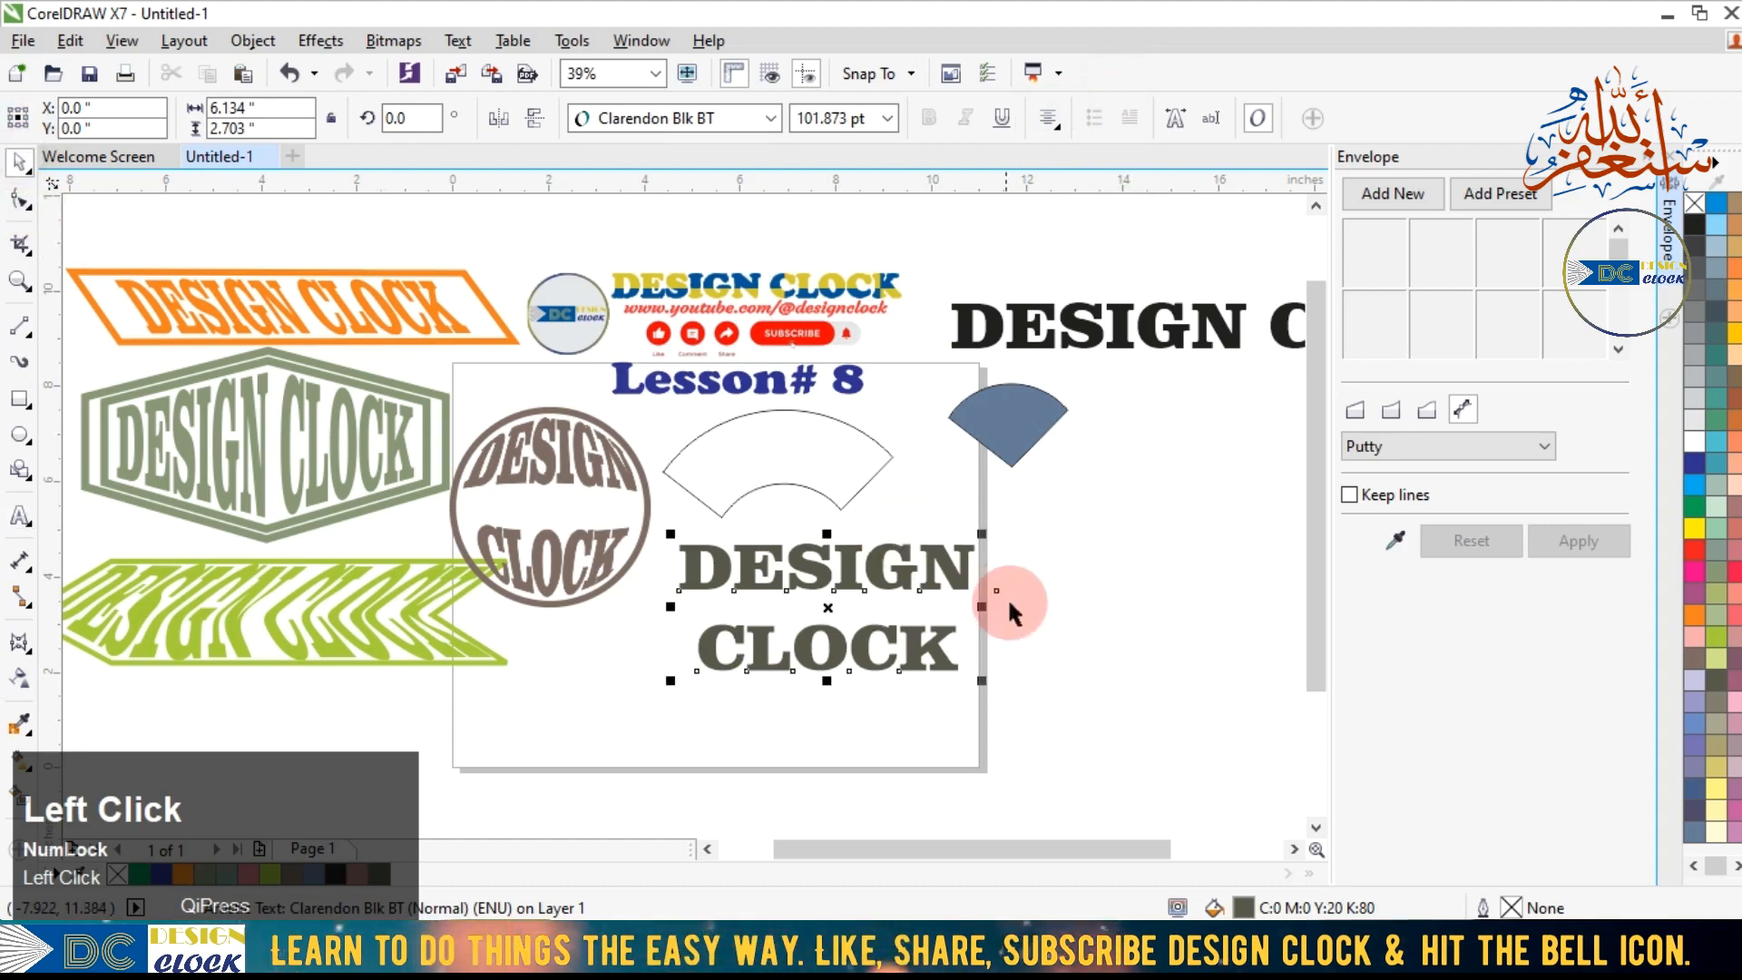
Tighten the line spacing of the two-line text with the Shape tool so CLOCK sits close beneath DESIGN.
{"action": "left_click", "coordinate": [27, 205]}
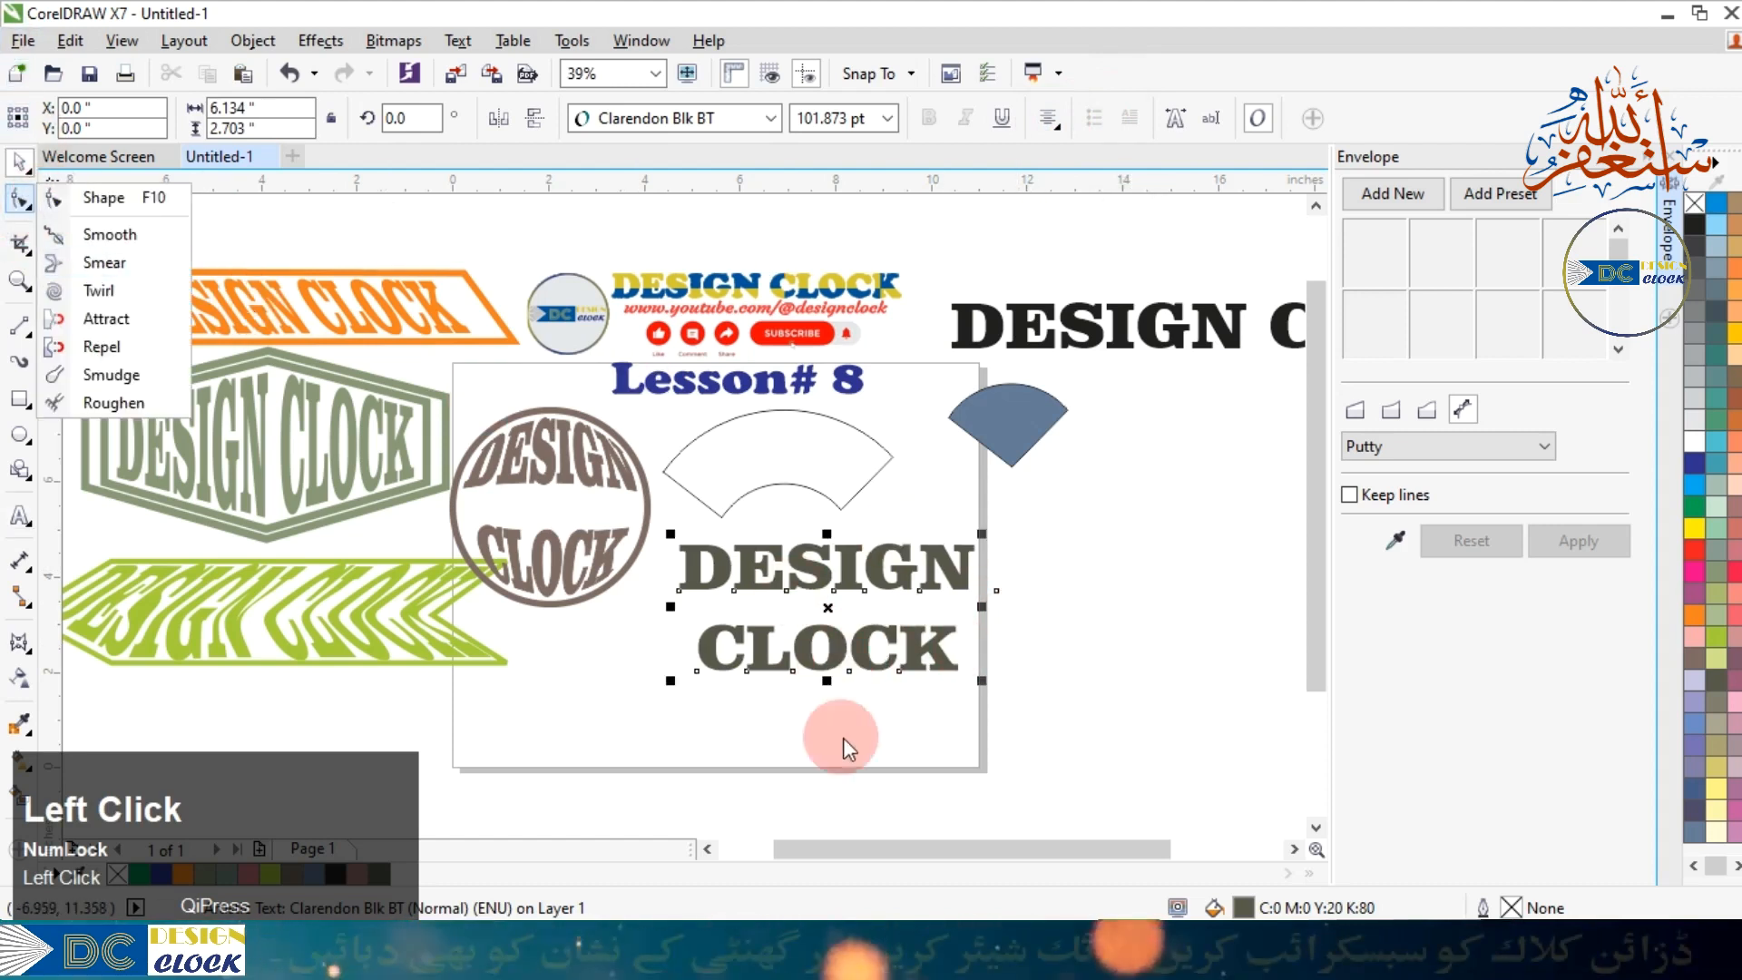
{"action": "left_click", "coordinate": [300, 304]}
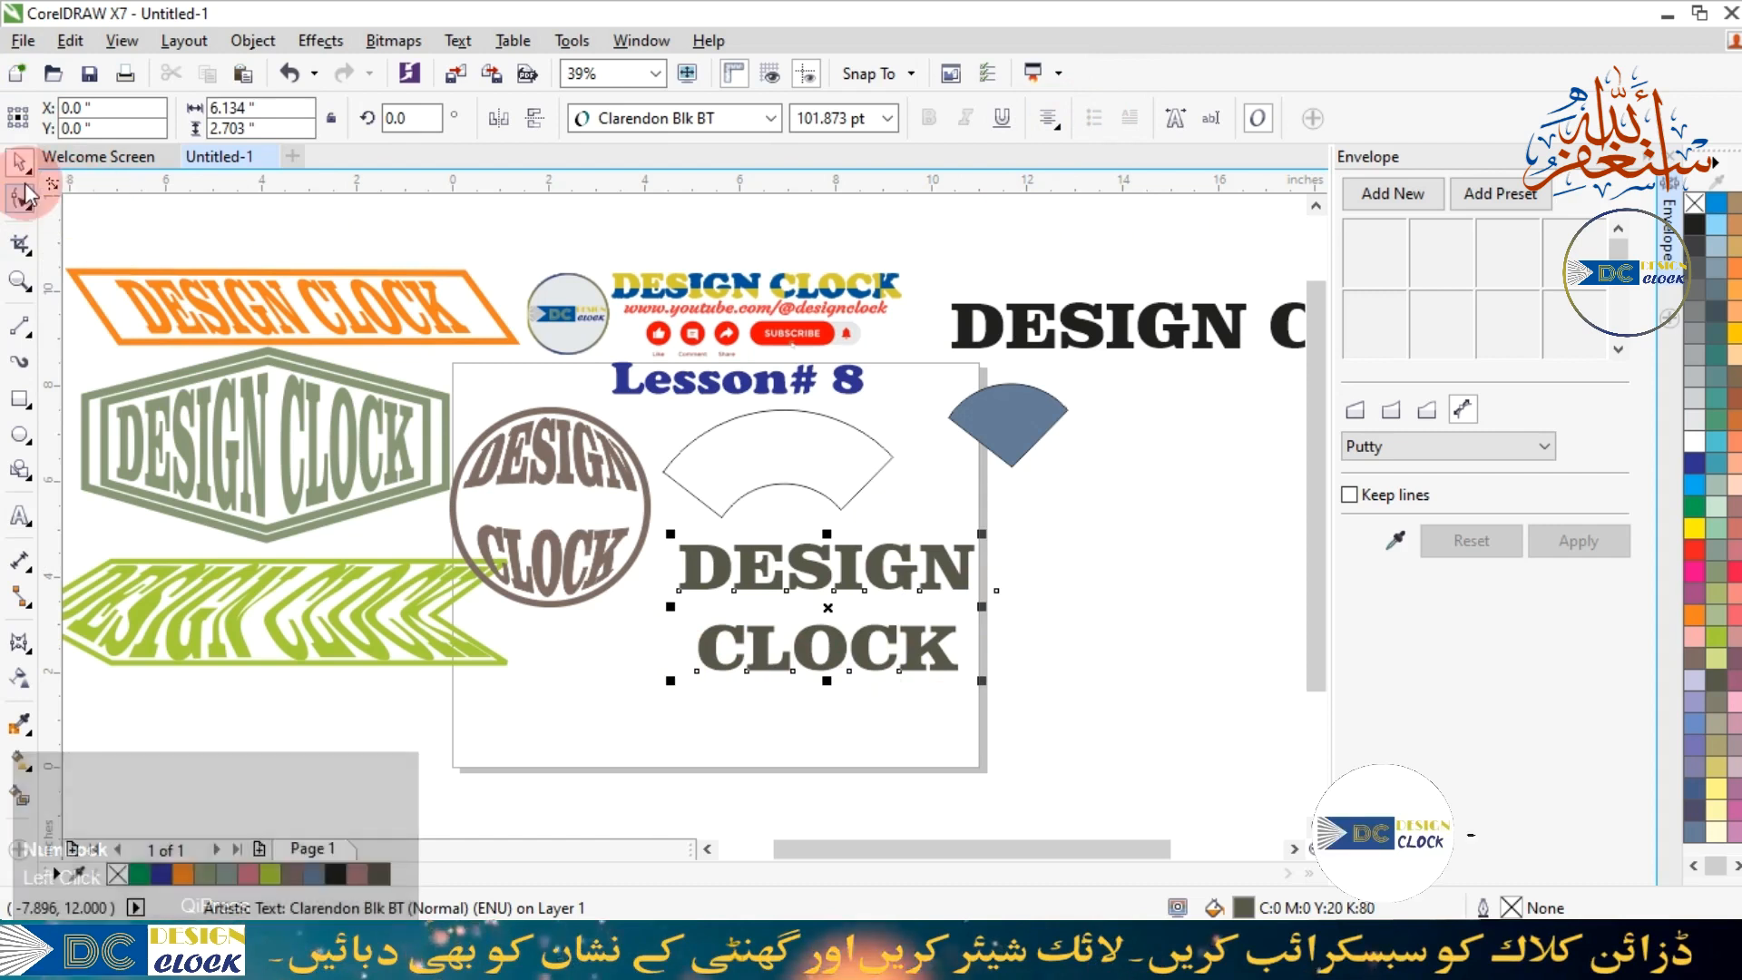
{"action": "left_click", "coordinate": [30, 216]}
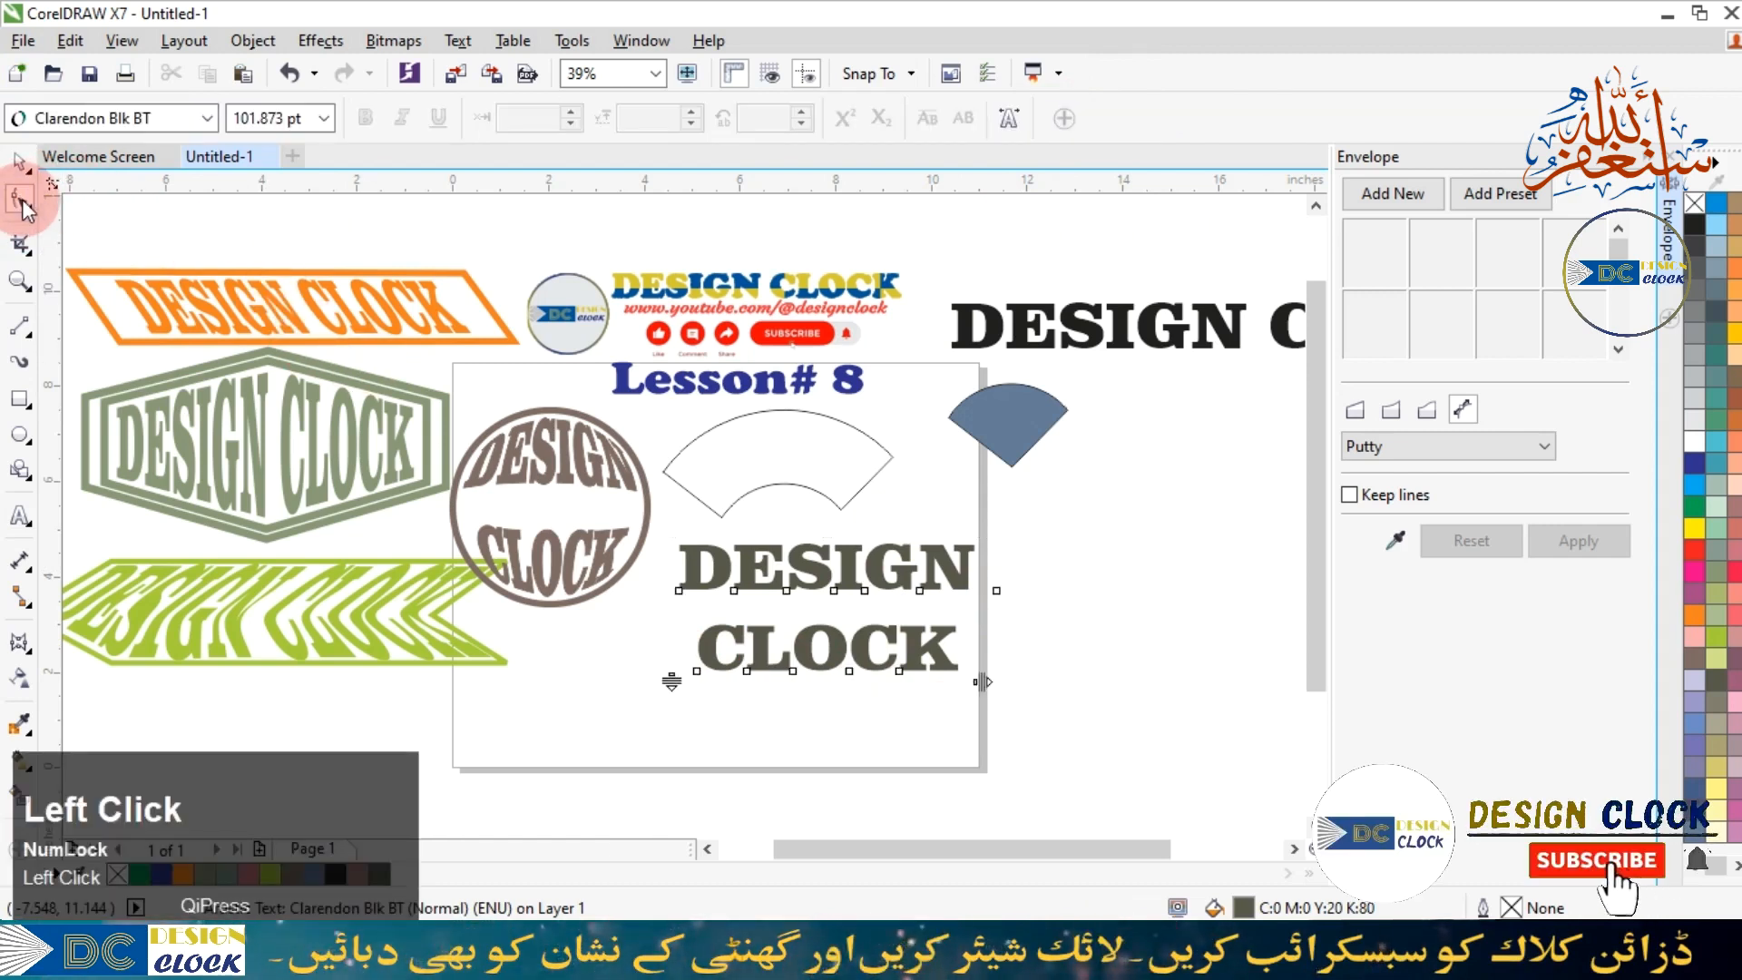
{"action": "left_click_drag", "start_coordinate": [672, 679], "coordinate": [690, 619]}
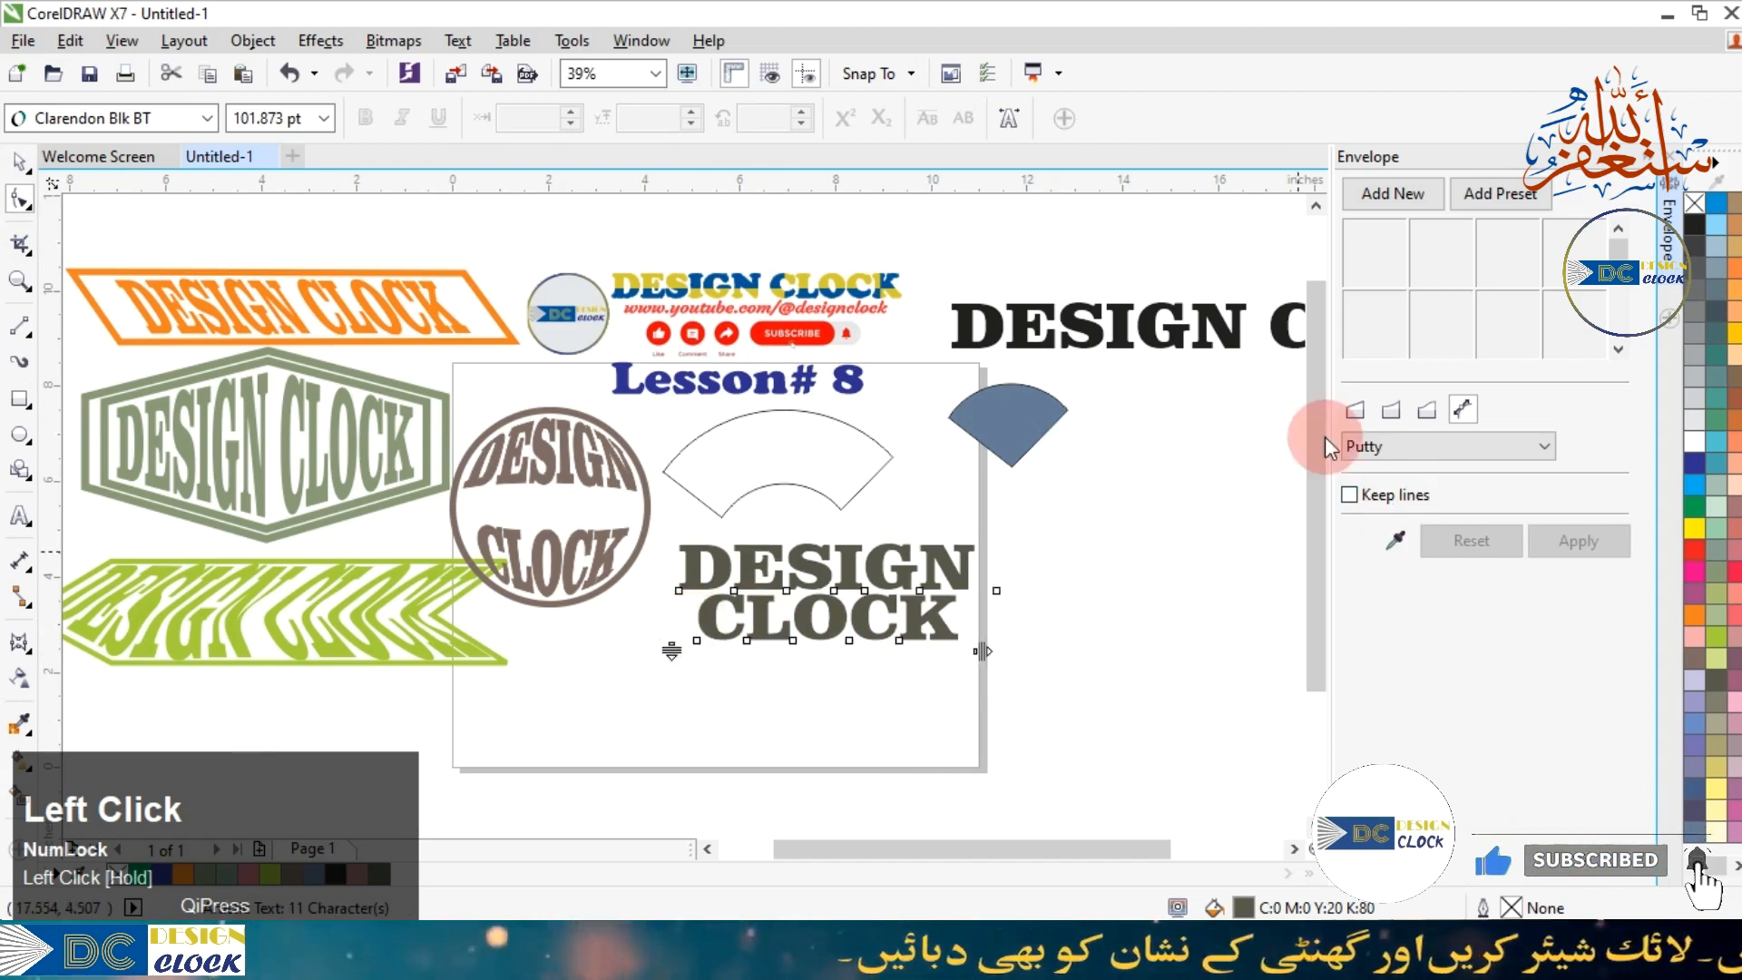
{"action": "left_click", "coordinate": [20, 162]}
{"action": "left_click", "coordinate": [154, 160]}
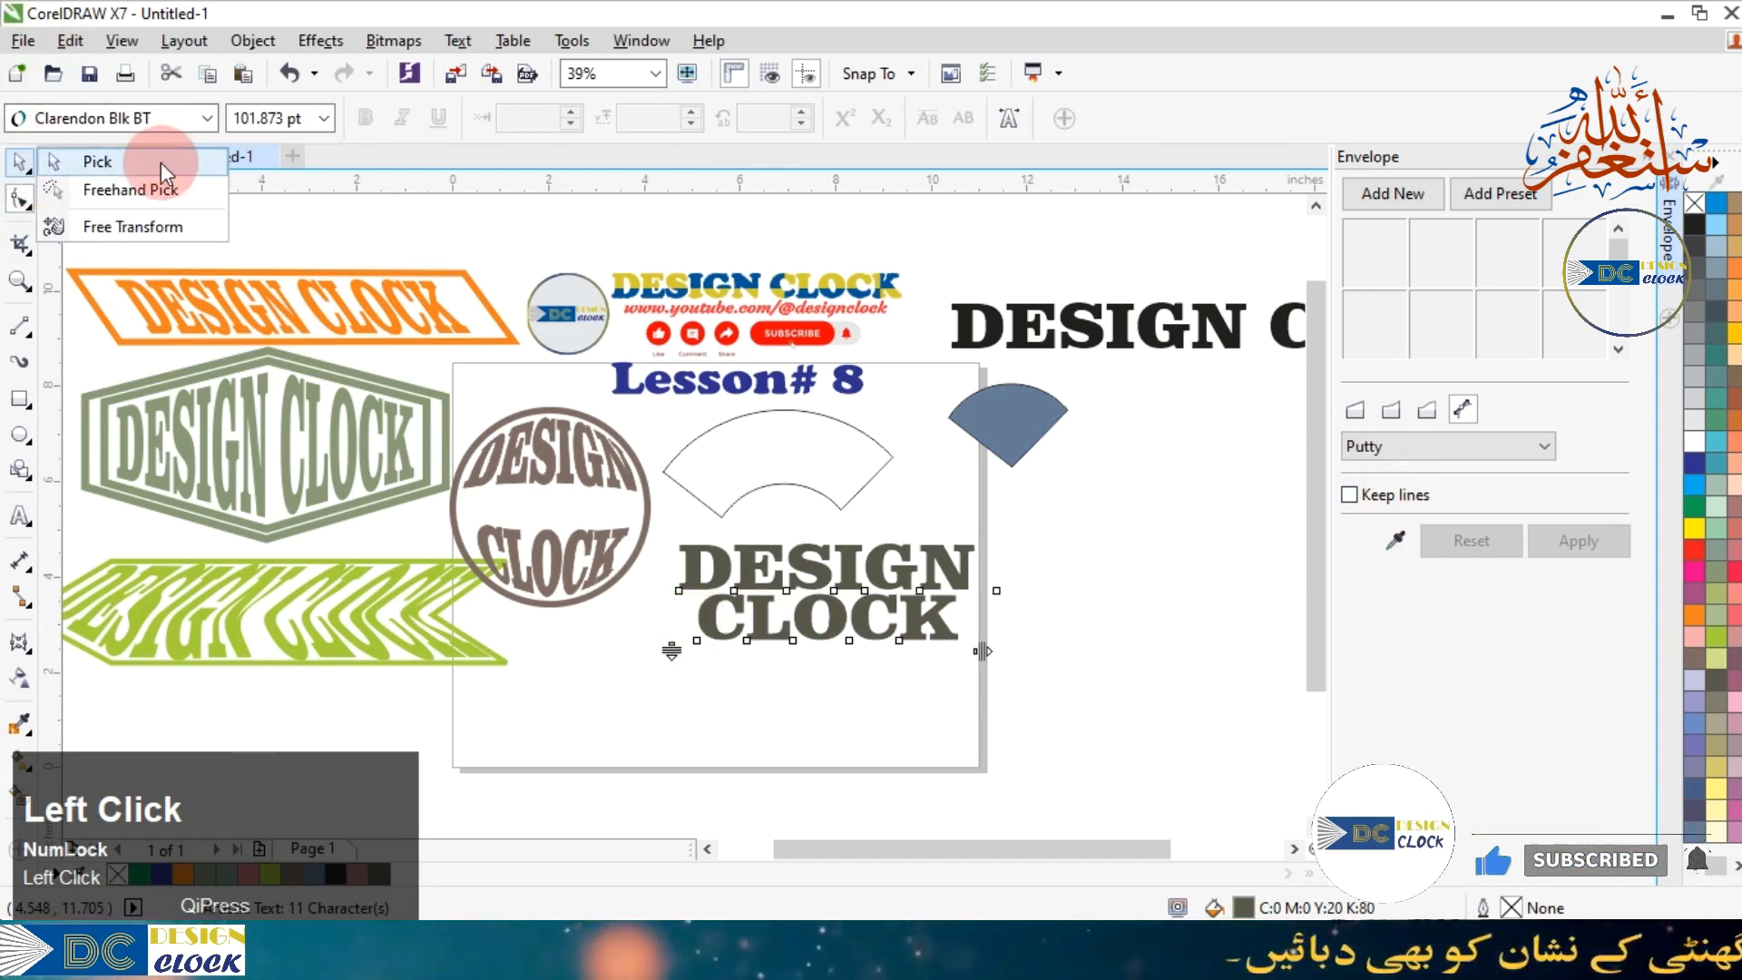
Try to fit the two-line DESIGN CLOCK text to the arch with an envelope created from its outline.
{"action": "left_click", "coordinate": [1395, 540]}
{"action": "left_click", "coordinate": [1320, 535]}
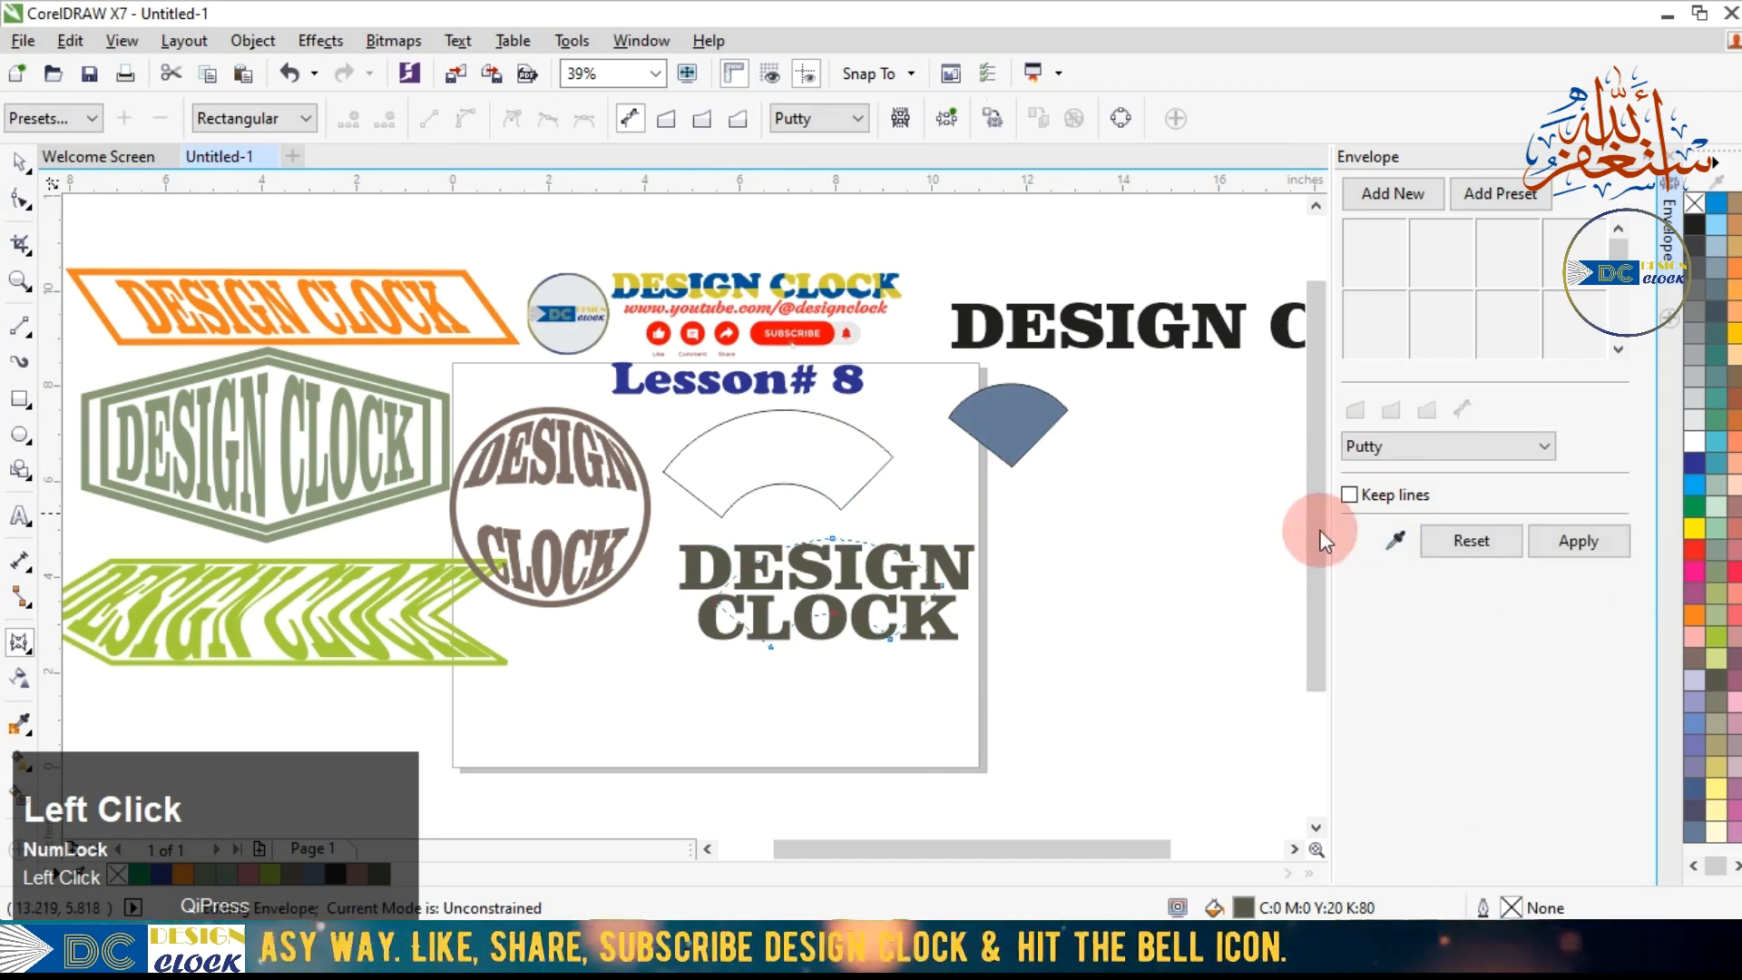
{"action": "left_click", "coordinate": [1576, 541]}
{"action": "left_click", "coordinate": [758, 640]}
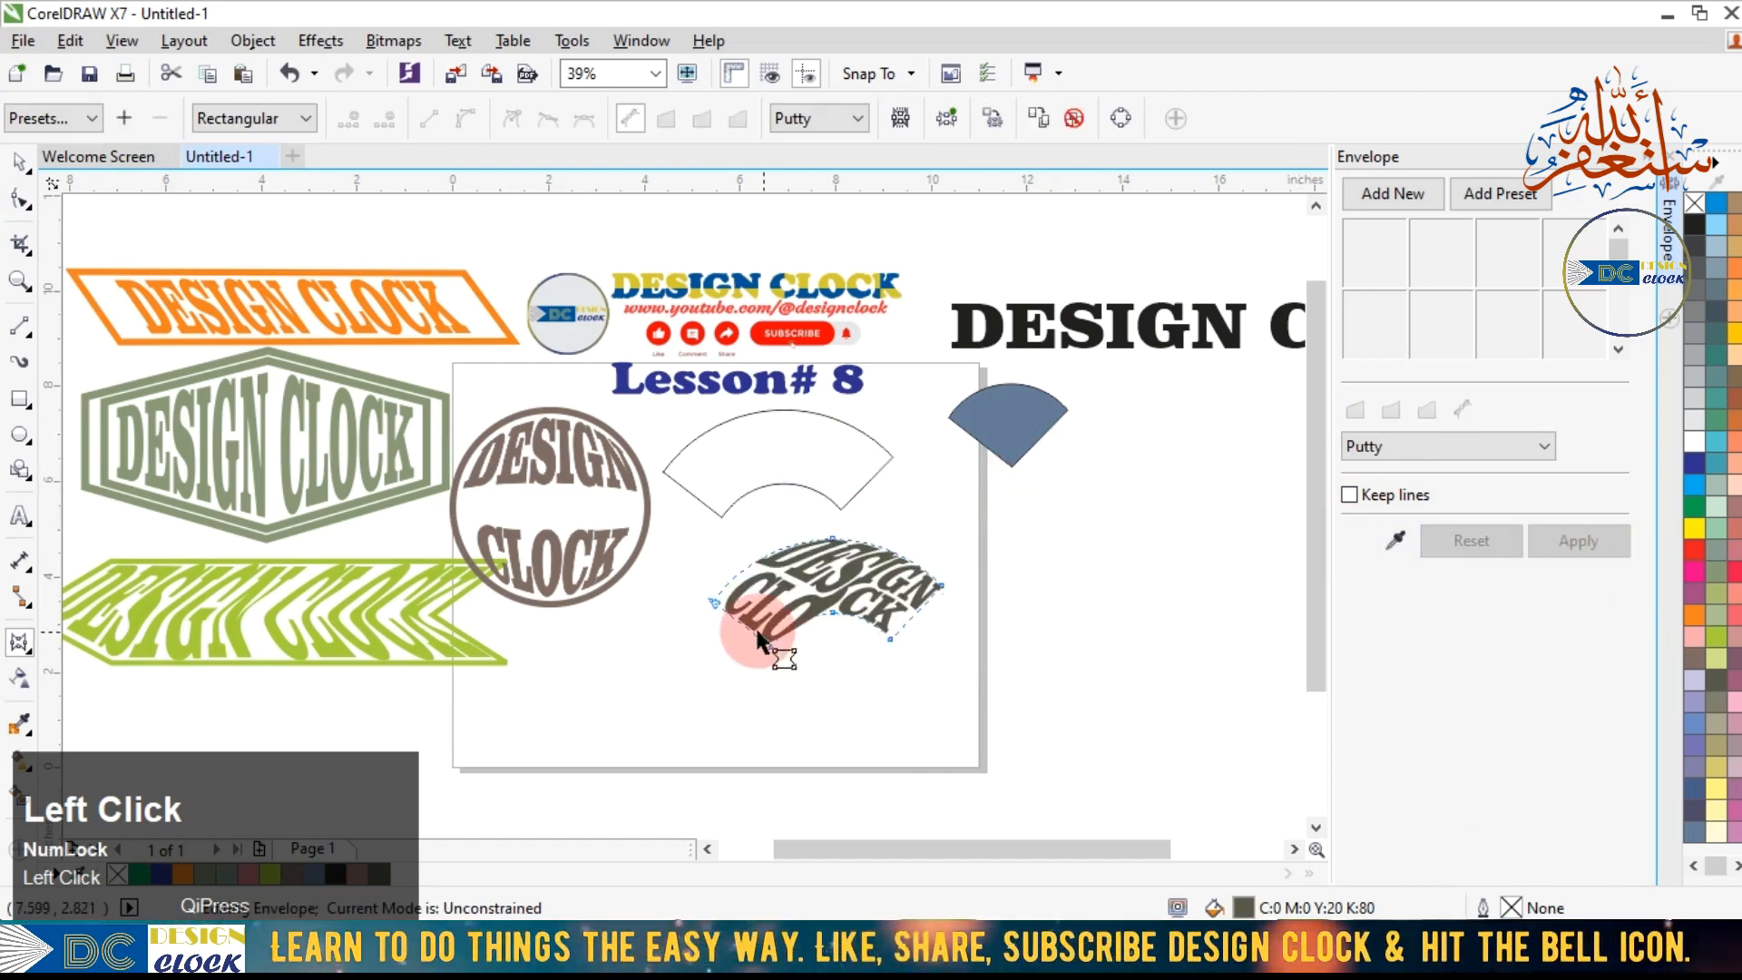
{"action": "left_click", "coordinate": [20, 164]}
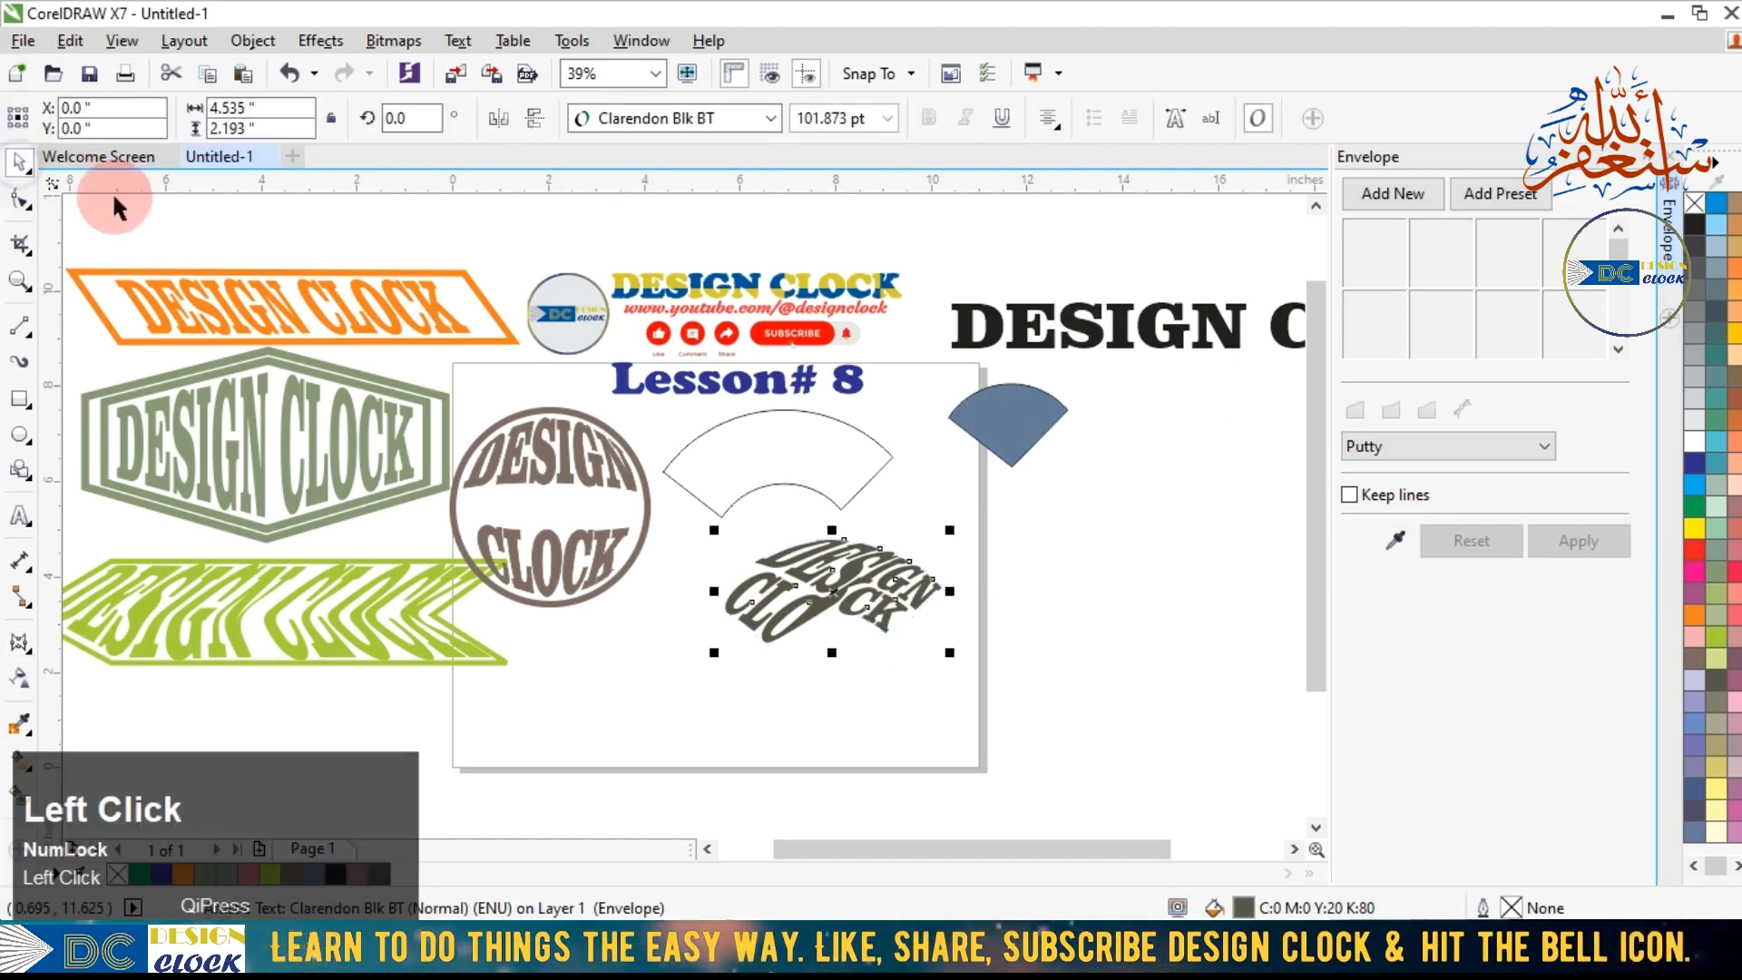
{"action": "key", "text": "ctrl+z"}
Move the arch outline to the lower part of the page, enlarge it, and place the two-line text above it.
{"action": "left_click", "coordinate": [775, 452]}
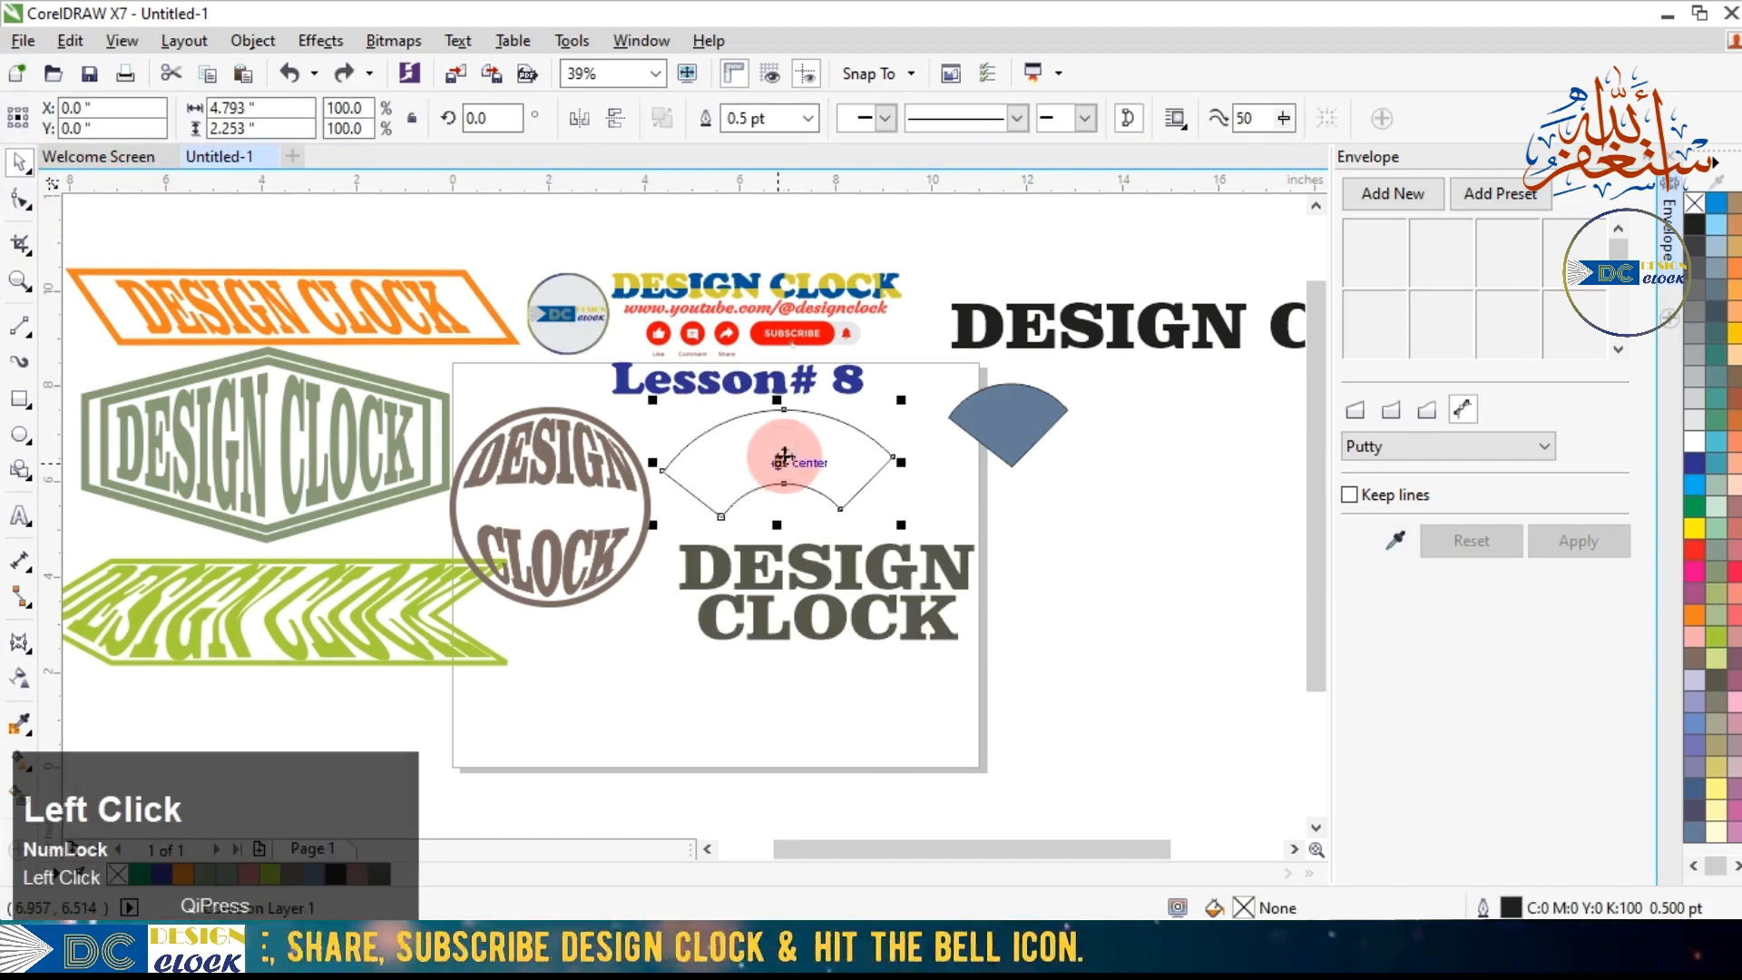
{"action": "left_click_drag", "start_coordinate": [789, 505], "coordinate": [833, 627]}
{"action": "left_click_drag", "start_coordinate": [763, 550], "coordinate": [810, 468]}
{"action": "left_click_drag", "start_coordinate": [940, 562], "coordinate": [961, 478]}
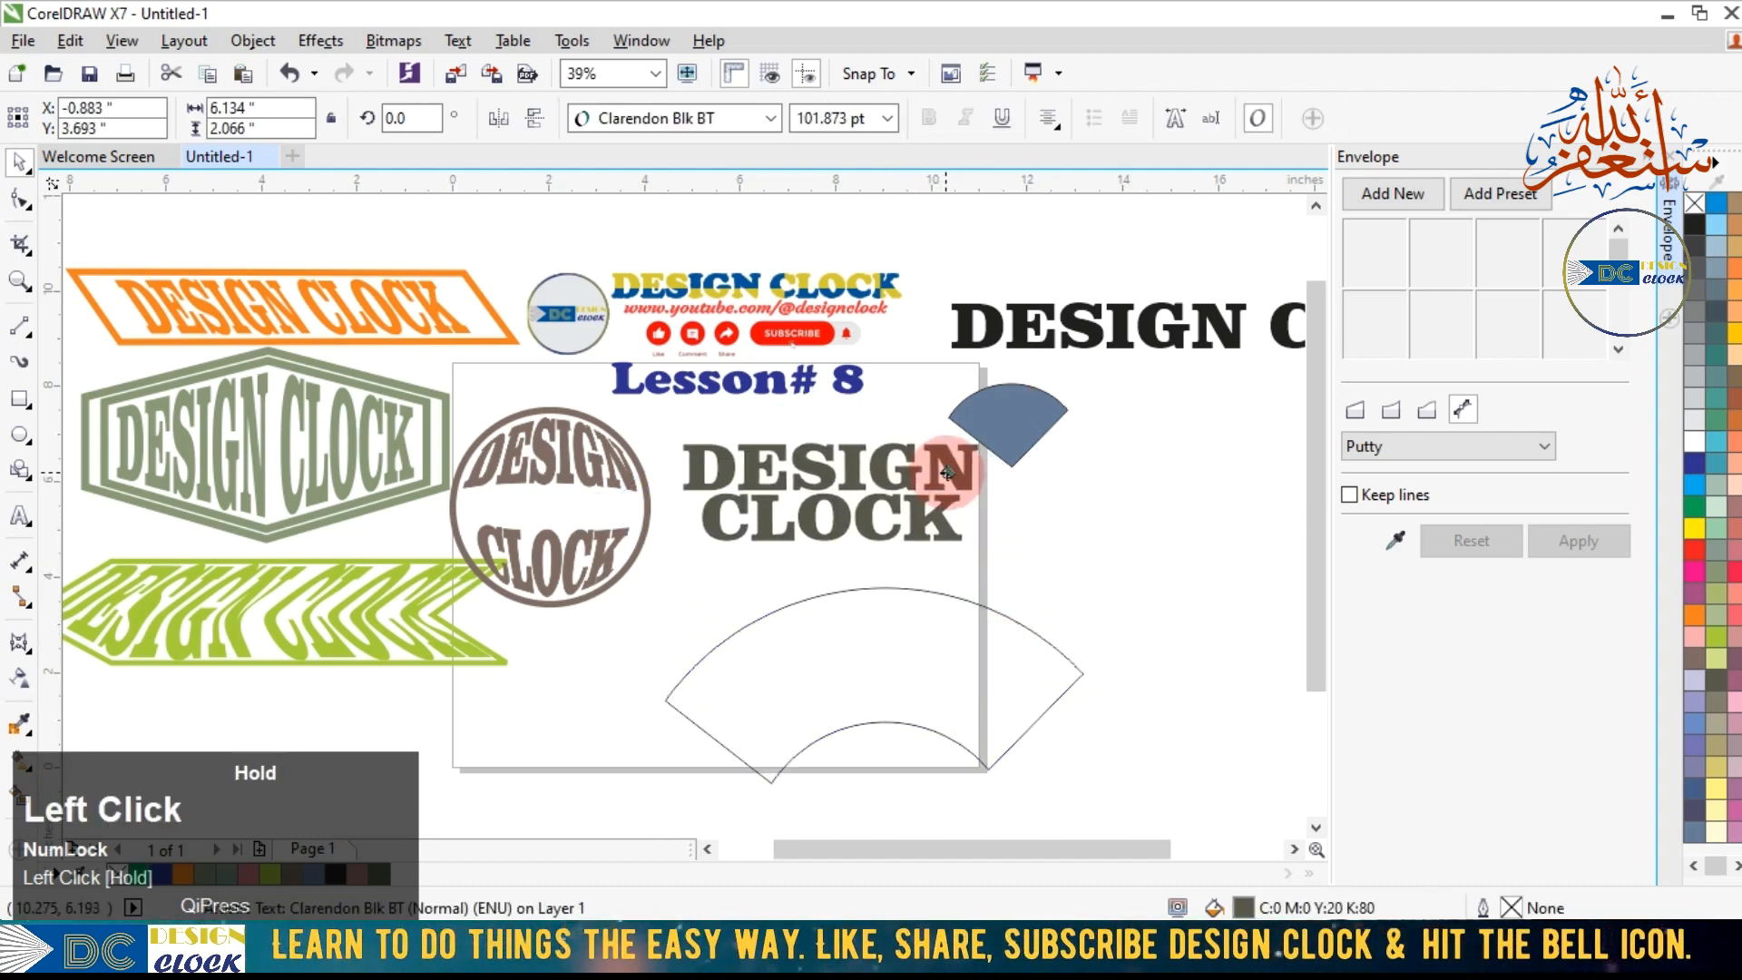
Warp the two-line DESIGN CLOCK text with an envelope taken from the large unfilled fan outline.
{"action": "left_click", "coordinate": [1412, 538]}
{"action": "left_click", "coordinate": [849, 614]}
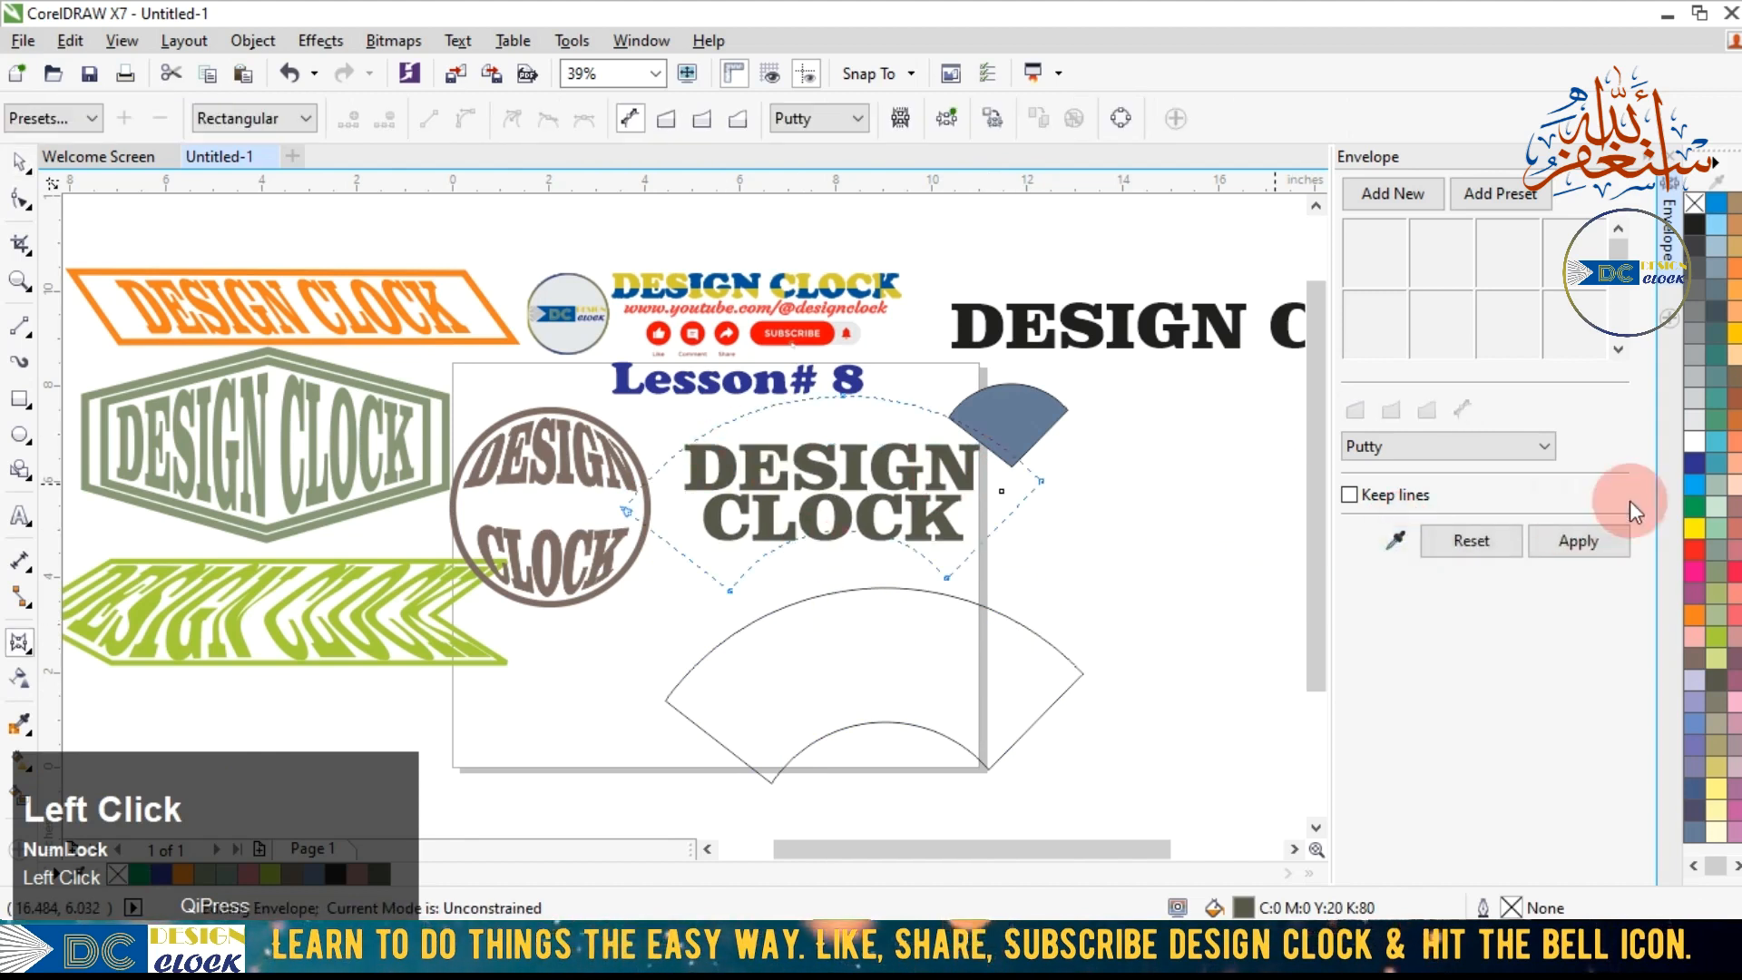
{"action": "left_click", "coordinate": [1577, 546]}
{"action": "left_click", "coordinate": [695, 491]}
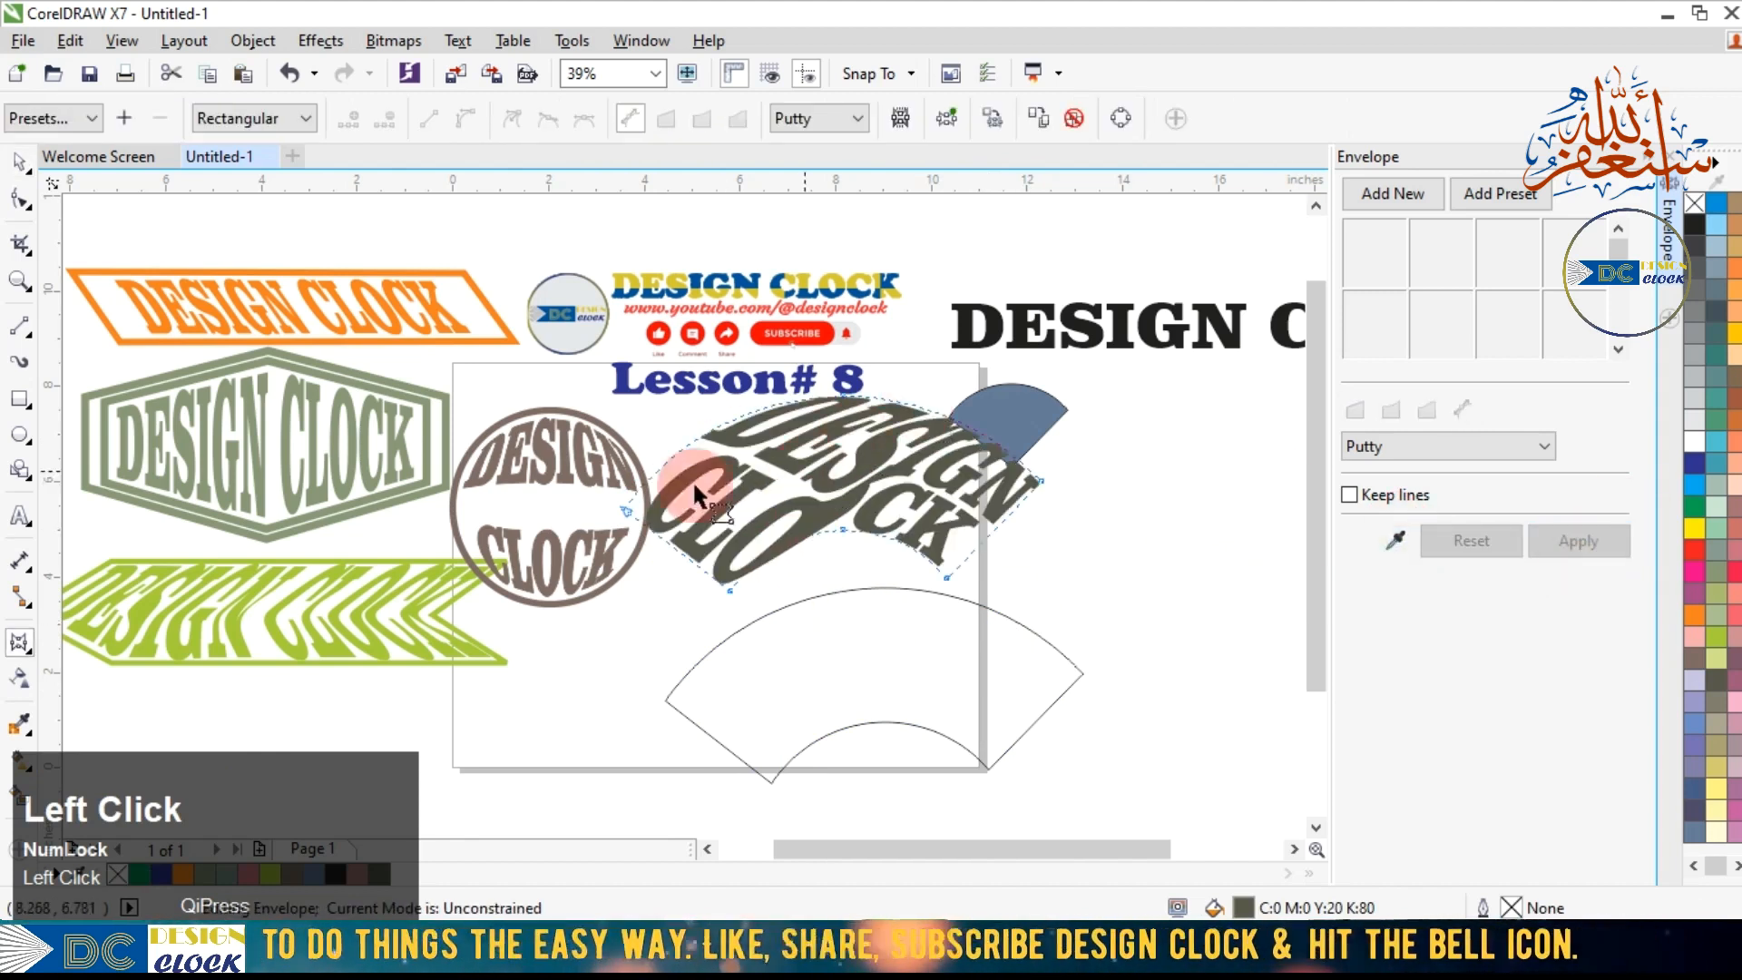
Place the warped text over the large fan outline to compare their shapes, and move it back up partly above the outline.
{"action": "left_click", "coordinate": [18, 161]}
{"action": "left_click", "coordinate": [1244, 622]}
{"action": "left_click_drag", "start_coordinate": [851, 464], "coordinate": [905, 673]}
{"action": "left_click", "coordinate": [1116, 585]}
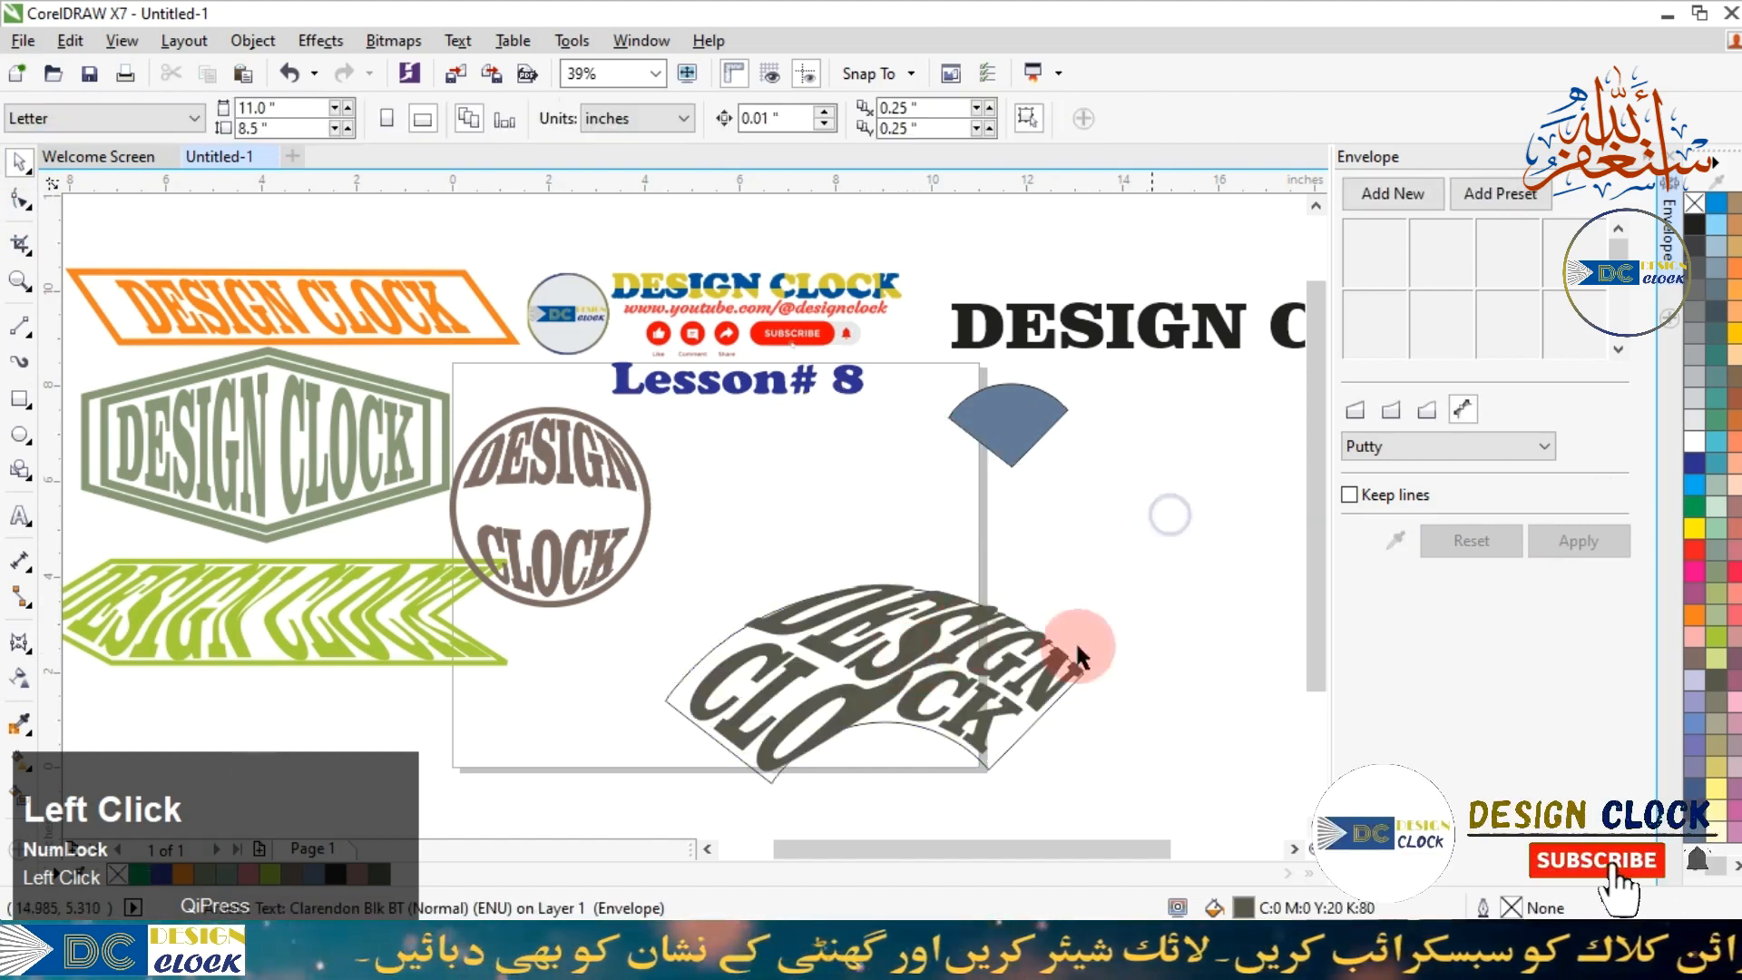
{"action": "left_click", "coordinate": [1037, 705]}
{"action": "left_click_drag", "start_coordinate": [871, 653], "coordinate": [855, 536]}
Give the large fan a 10 pt outline in the dark olive grey of the text (C:0 M:0 Y:20 K:80).
{"action": "left_click", "coordinate": [858, 676]}
{"action": "left_click", "coordinate": [1048, 120]}
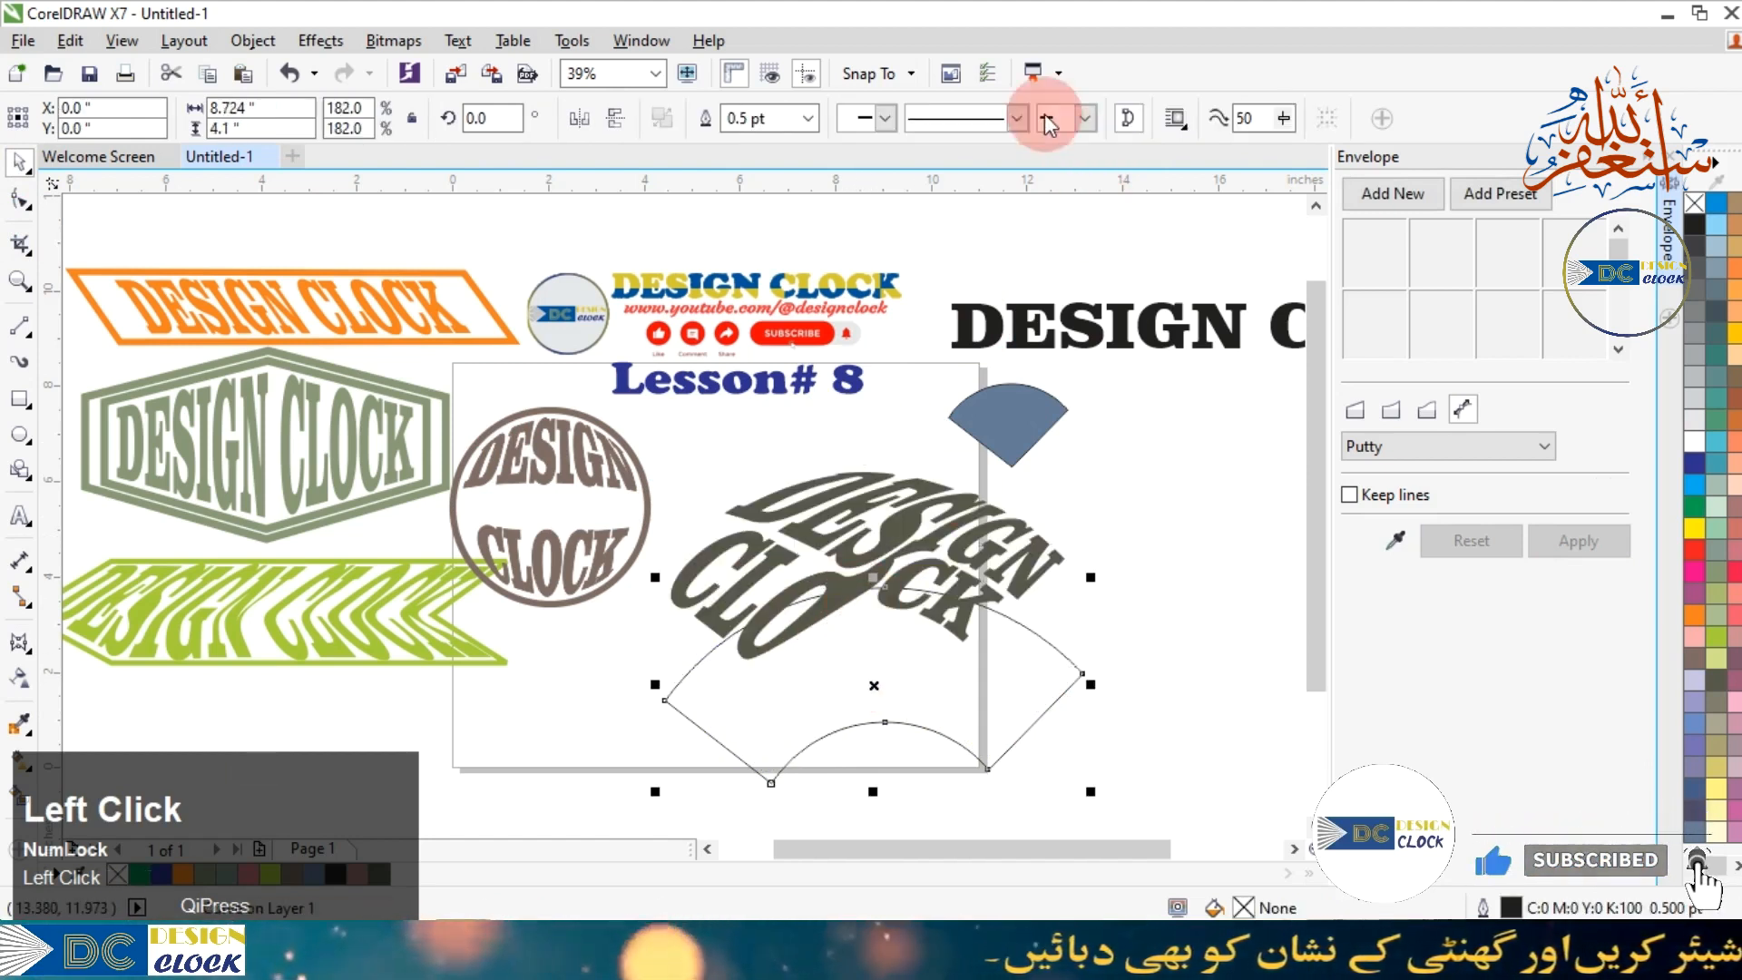
{"action": "left_click", "coordinate": [875, 117]}
{"action": "left_click", "coordinate": [824, 144]}
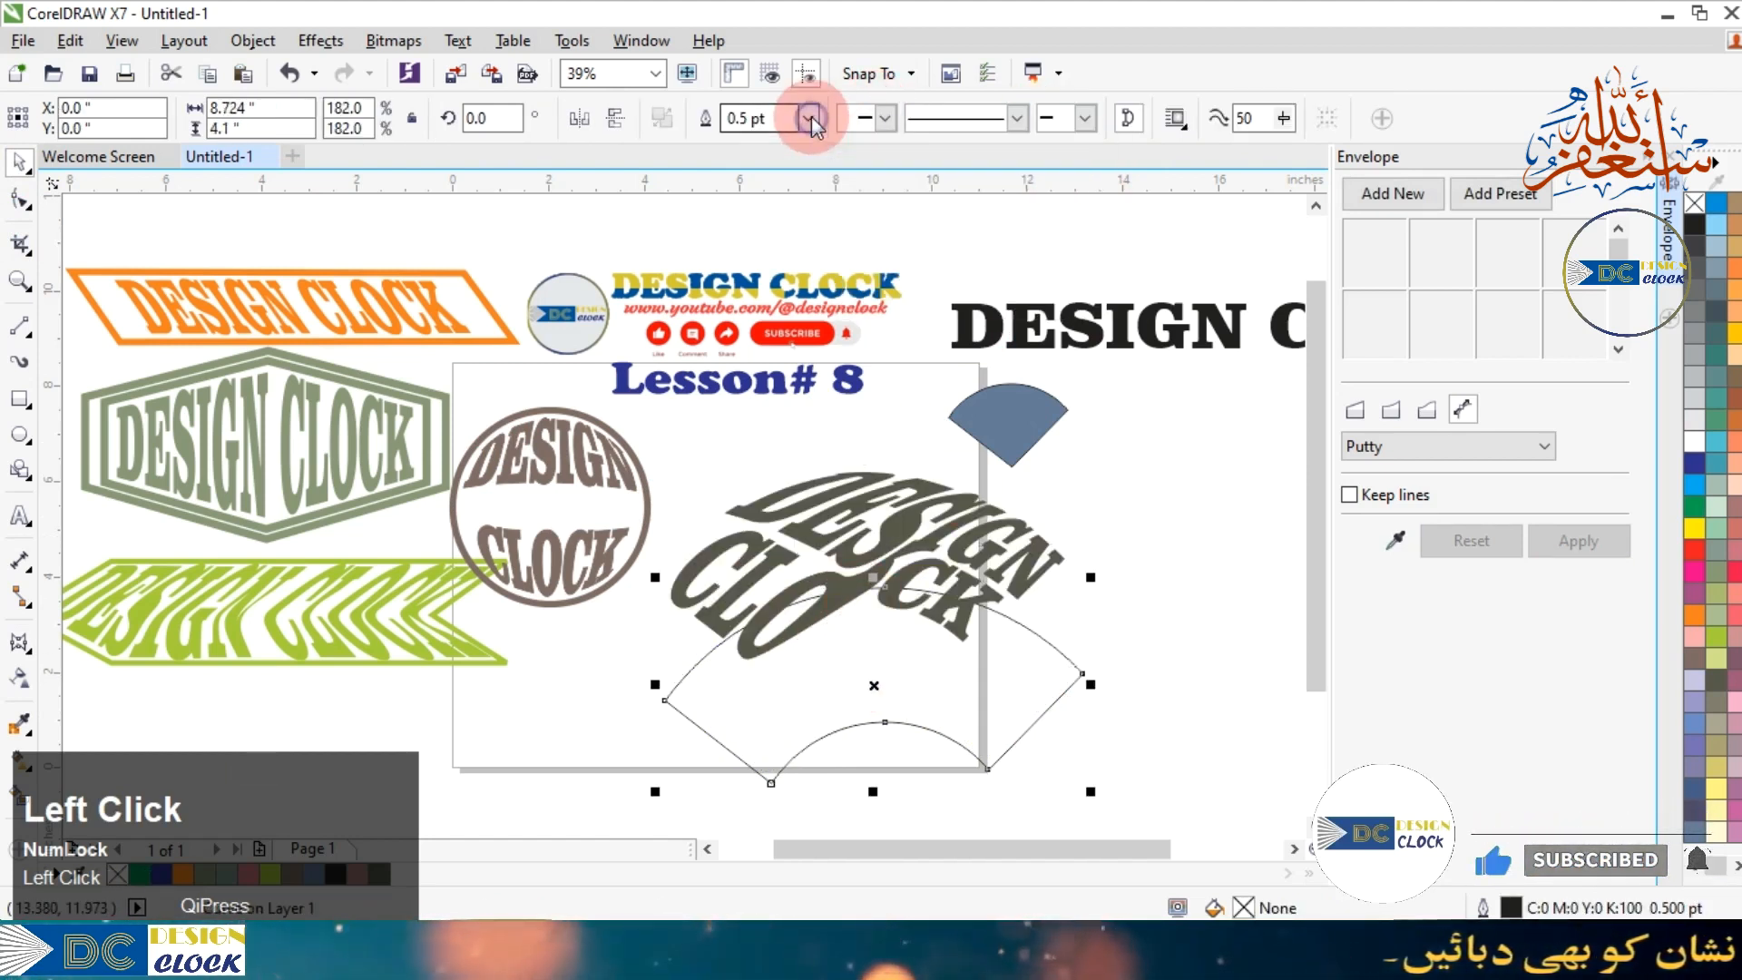
{"action": "left_click", "coordinate": [808, 118]}
{"action": "left_click", "coordinate": [776, 340]}
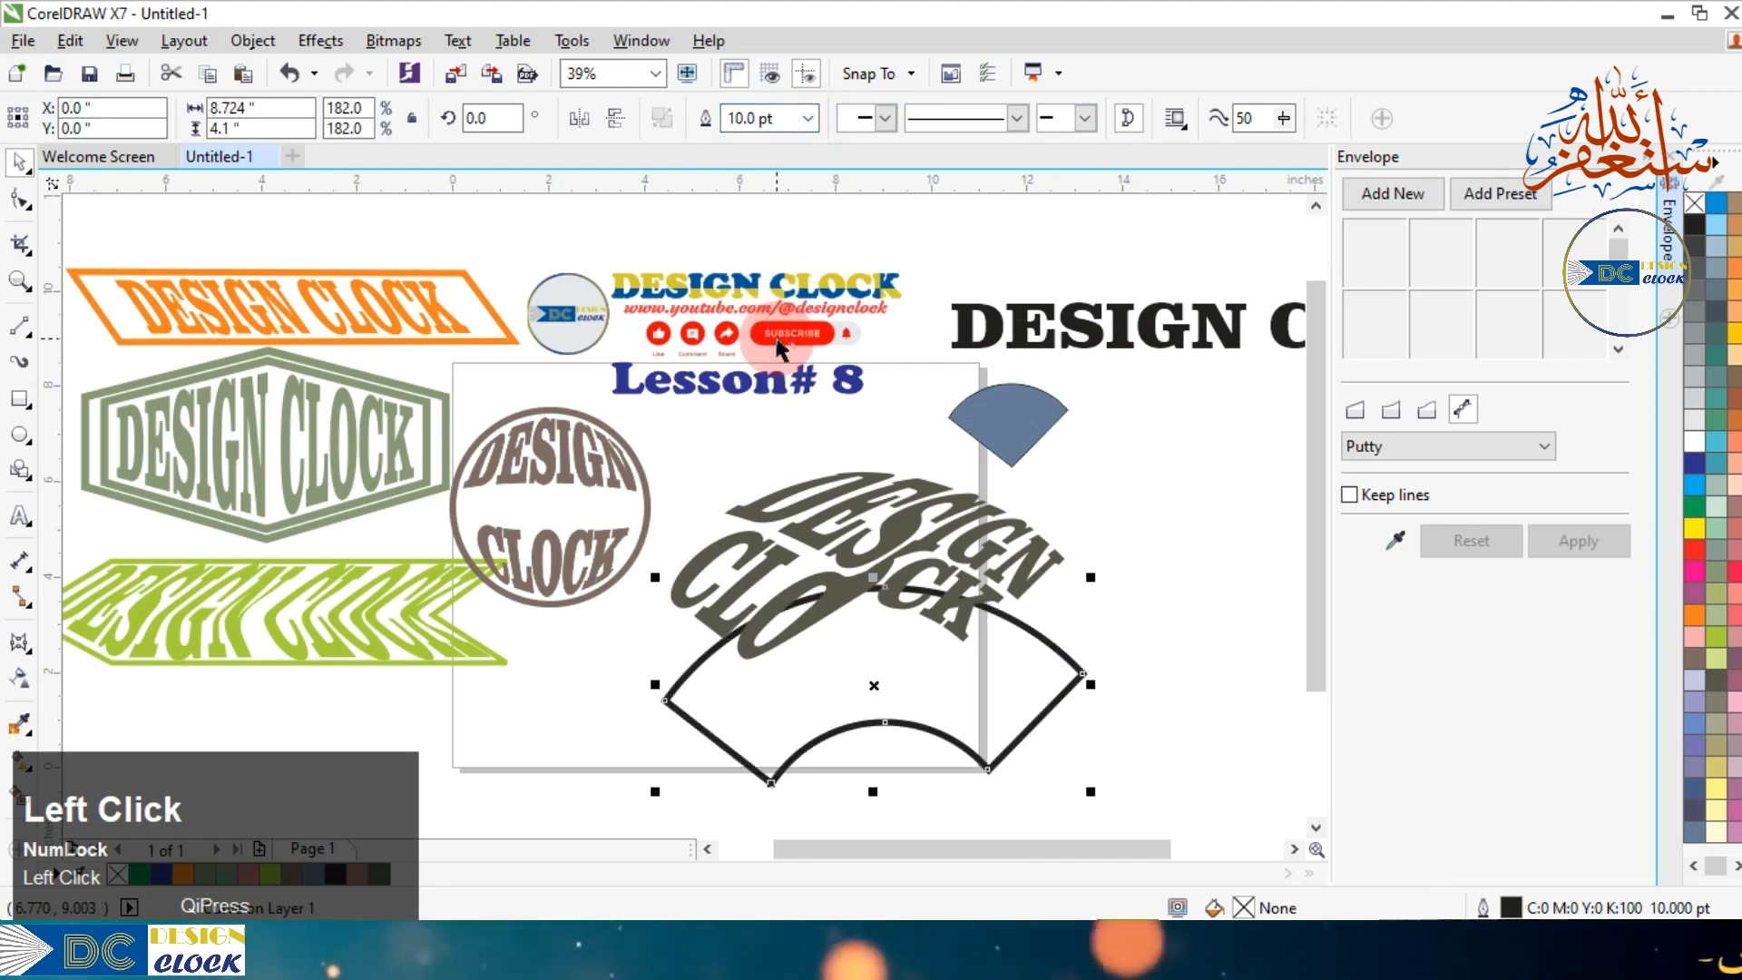
{"action": "right_click", "coordinate": [1717, 681]}
{"action": "left_click", "coordinate": [1308, 538]}
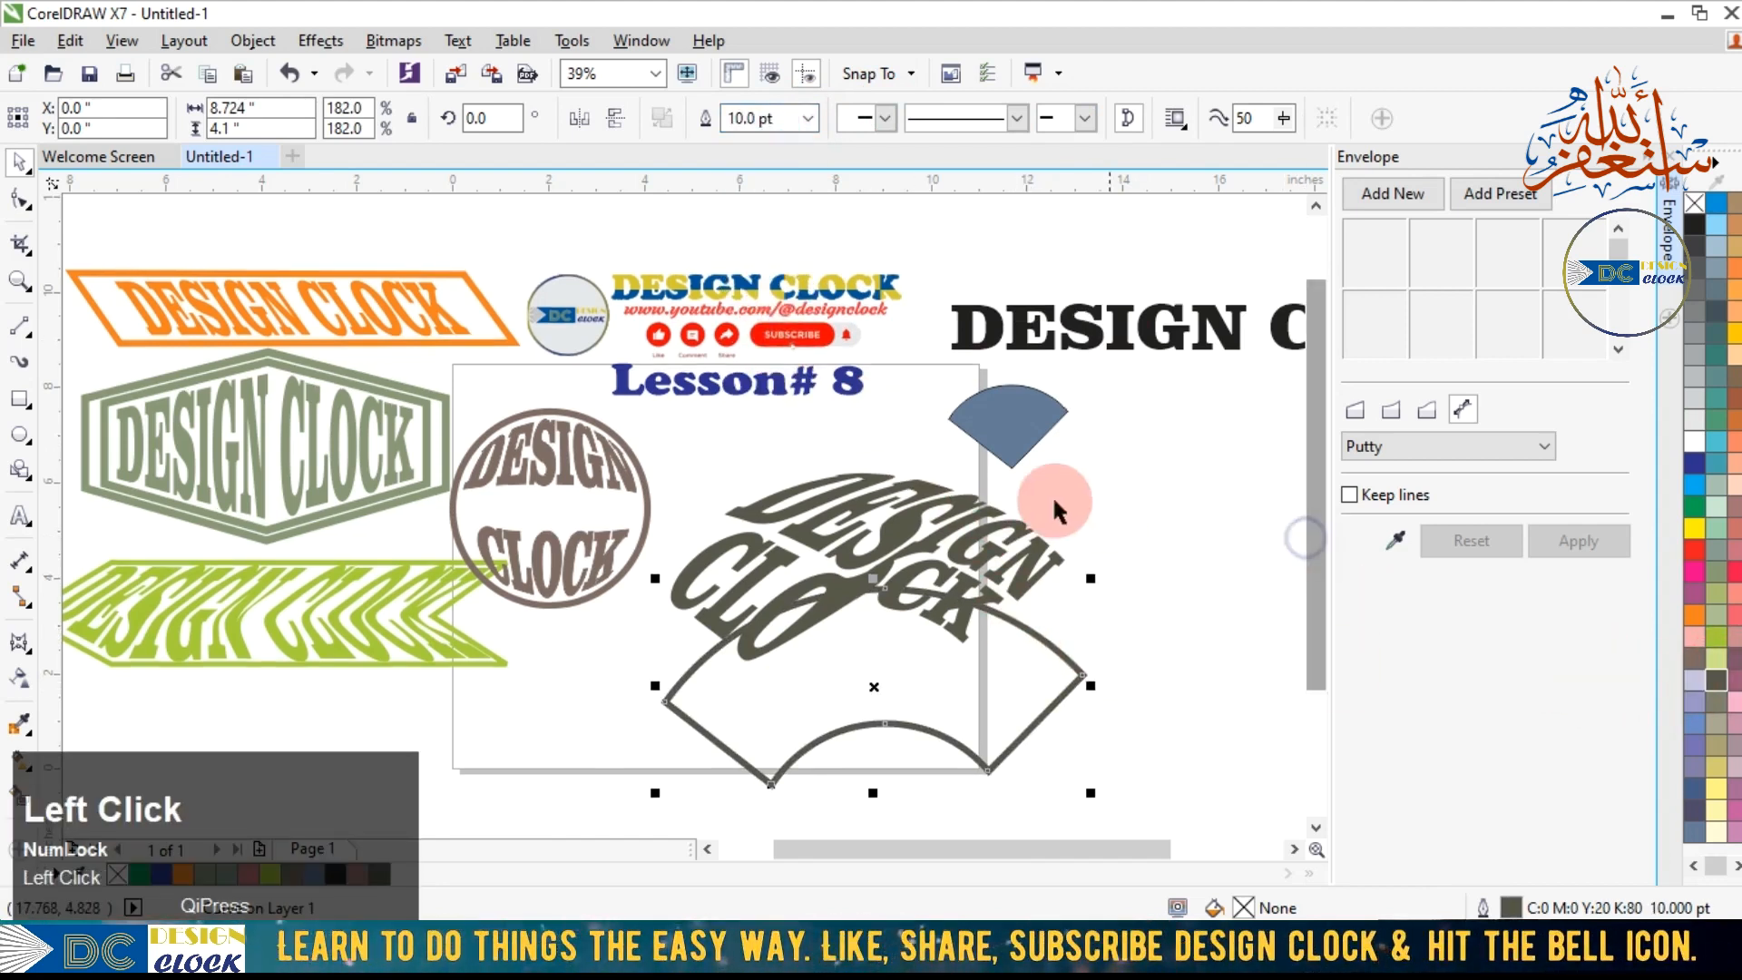
{"action": "left_click", "coordinate": [1145, 526]}
Enlarge the thick fan outline to about 11.5 by 5.4 inches so it can surround the warped text.
{"action": "left_click", "coordinate": [933, 574]}
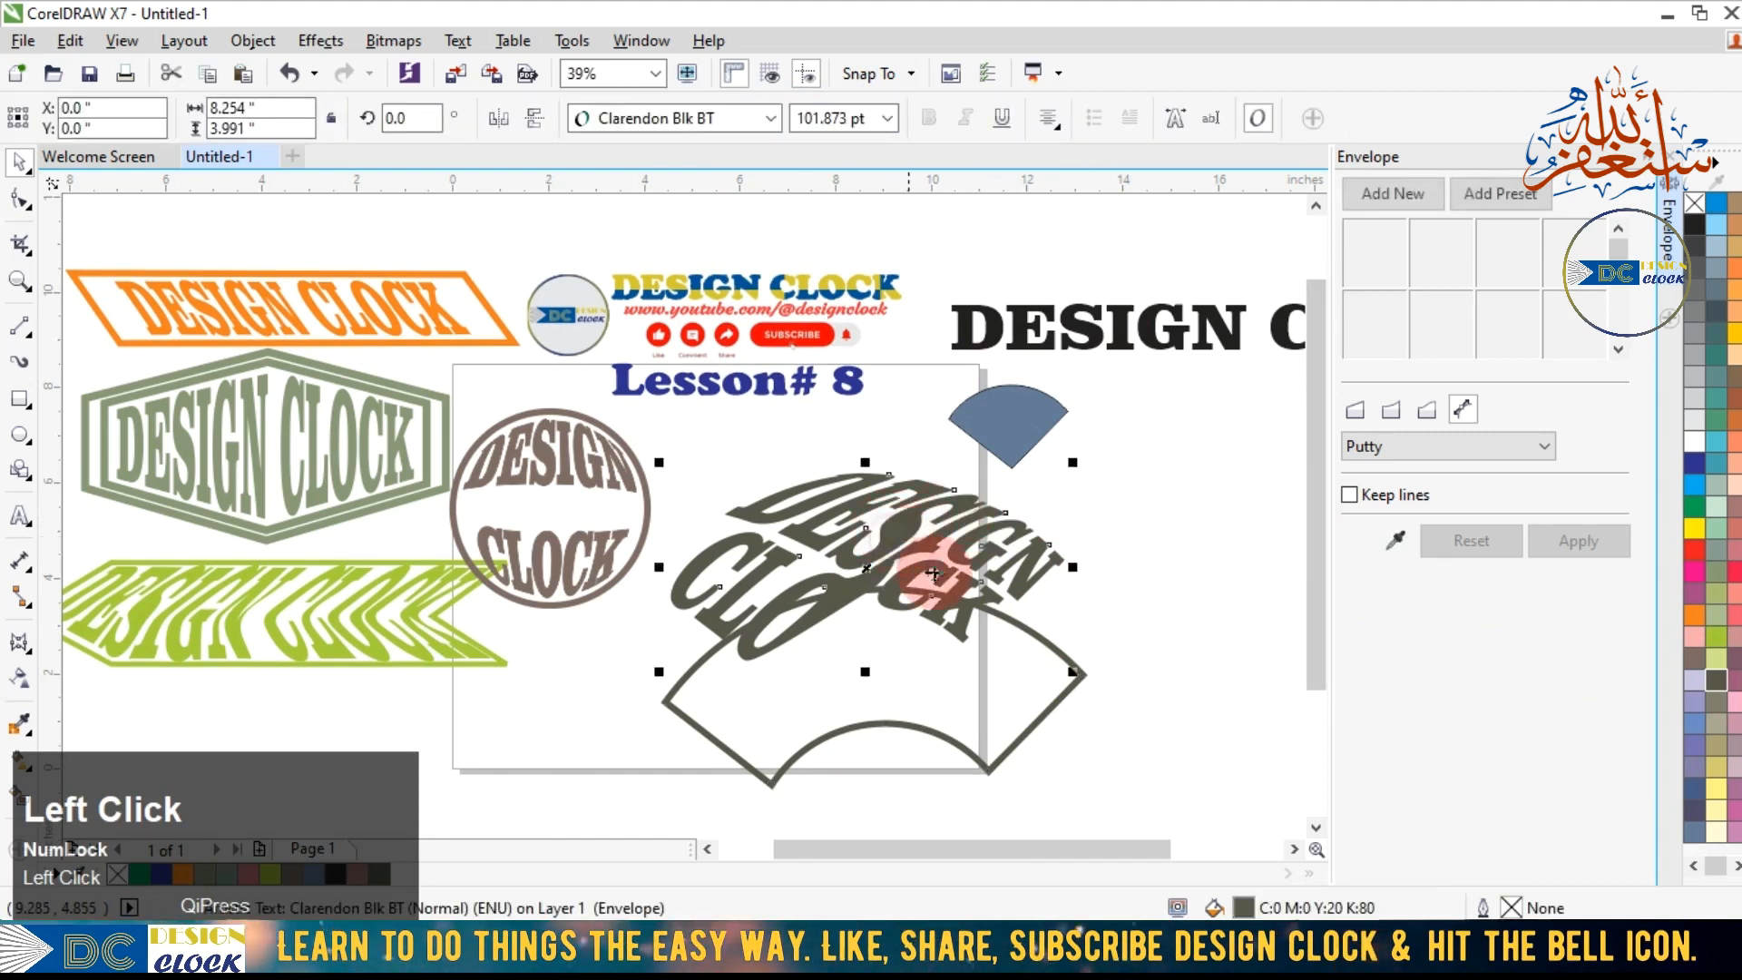
{"action": "left_click", "coordinate": [1015, 700]}
{"action": "left_click", "coordinate": [1030, 721]}
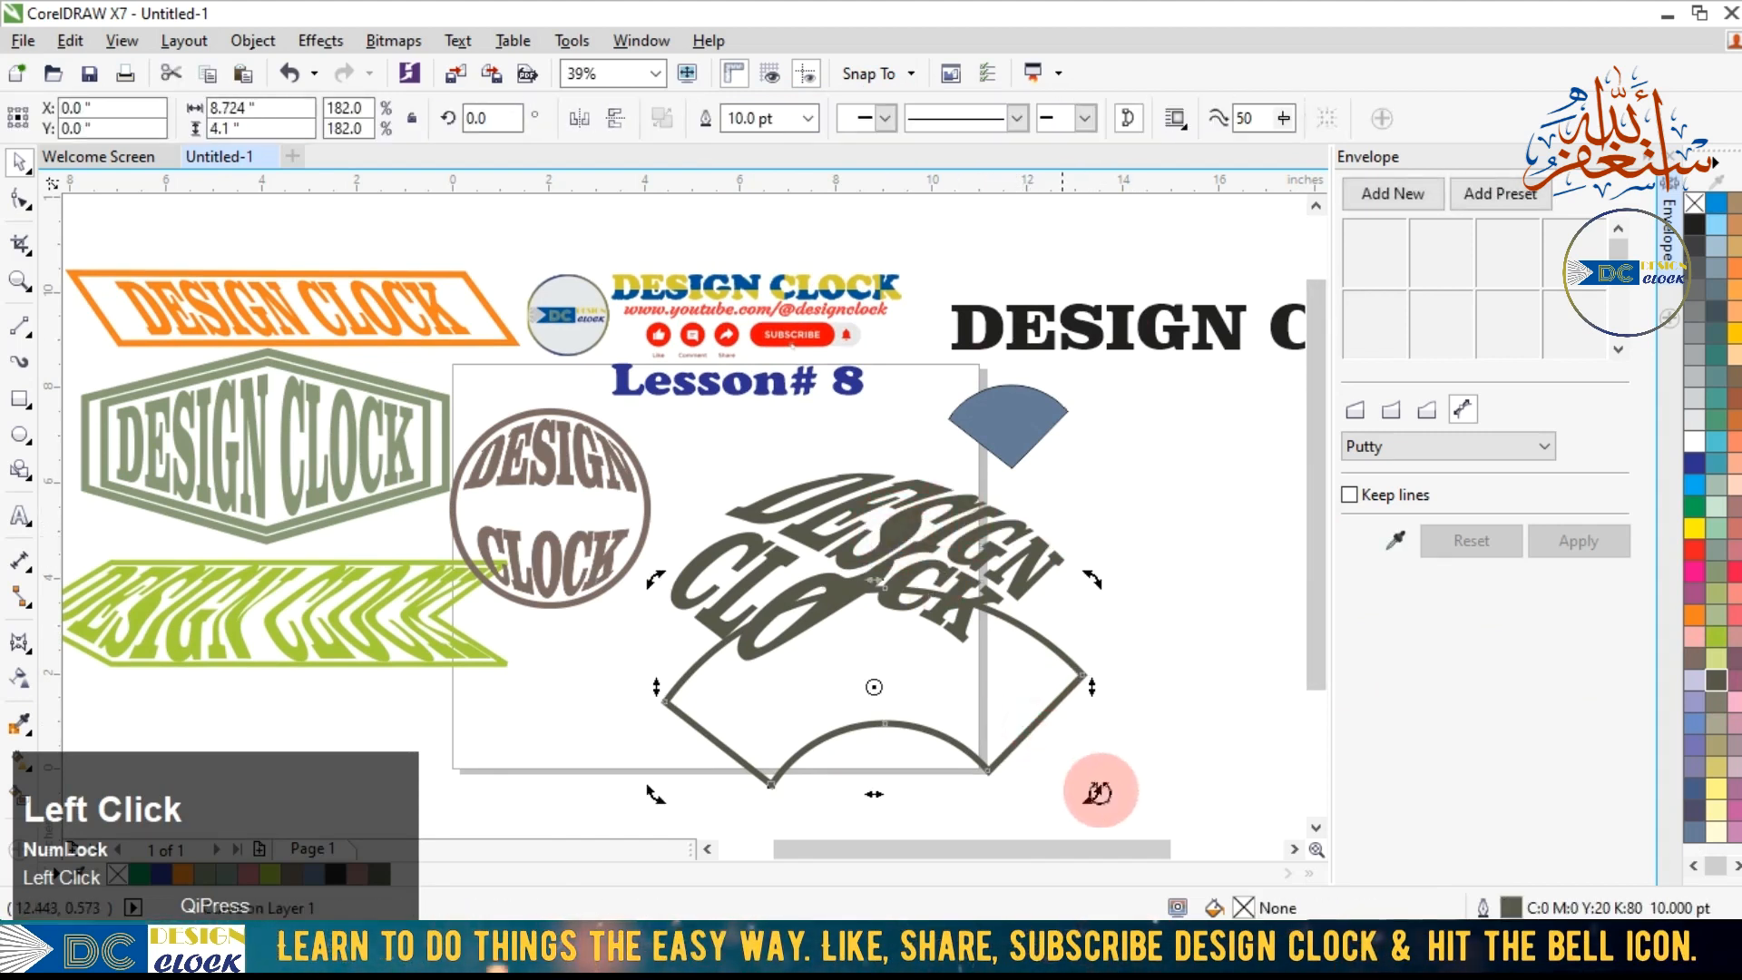
{"action": "left_click", "coordinate": [1050, 739]}
{"action": "left_click", "coordinate": [1035, 728]}
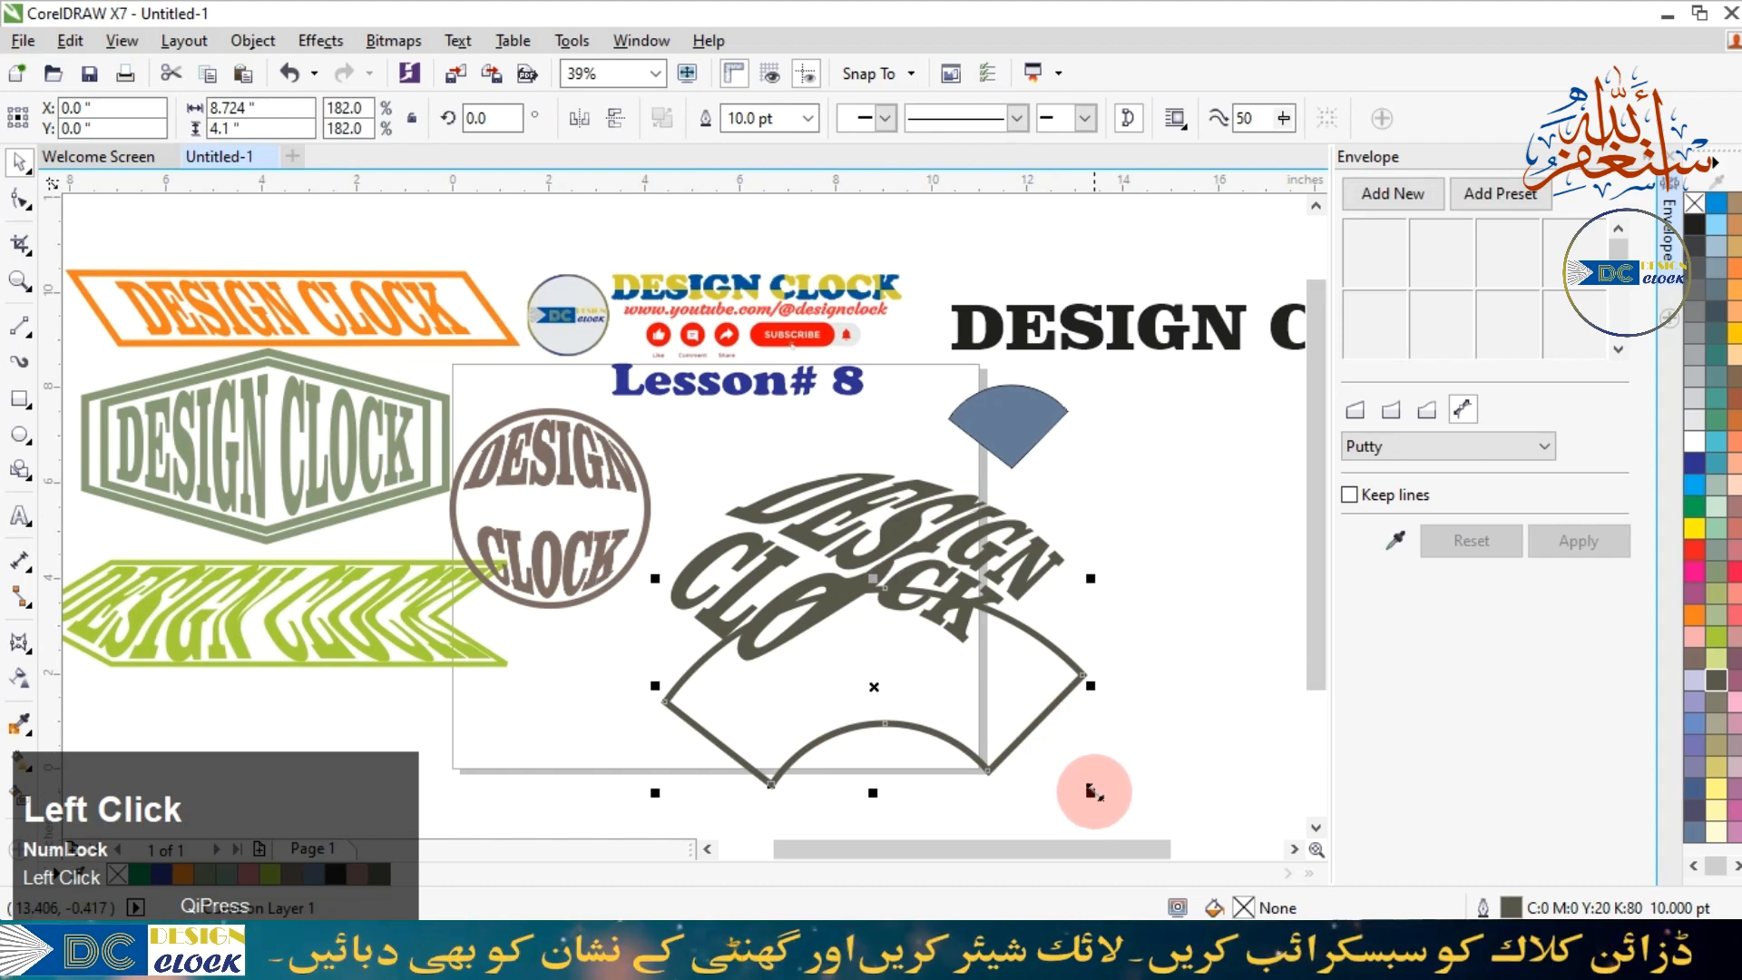
{"action": "left_click_drag", "start_coordinate": [1093, 792], "coordinate": [1091, 363]}
Centre the warped text horizontally and vertically on the fan outline.
{"action": "left_click", "coordinate": [1014, 404]}
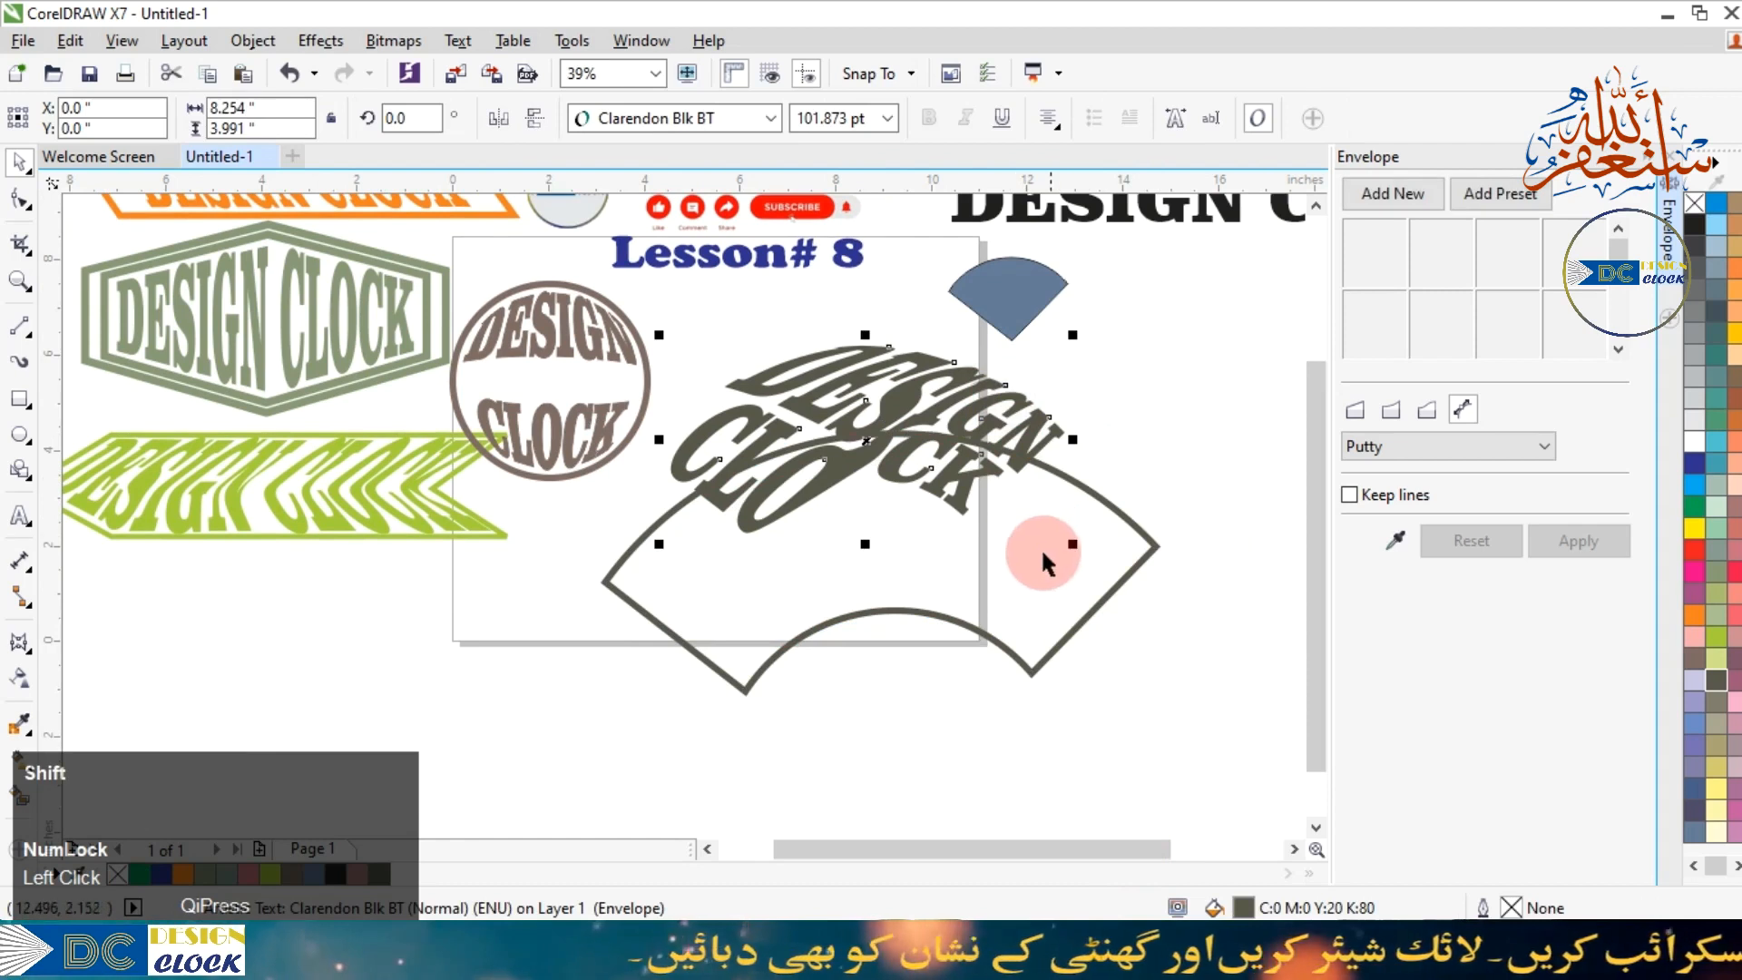
{"action": "left_click", "coordinate": [1040, 617], "text": "shift"}
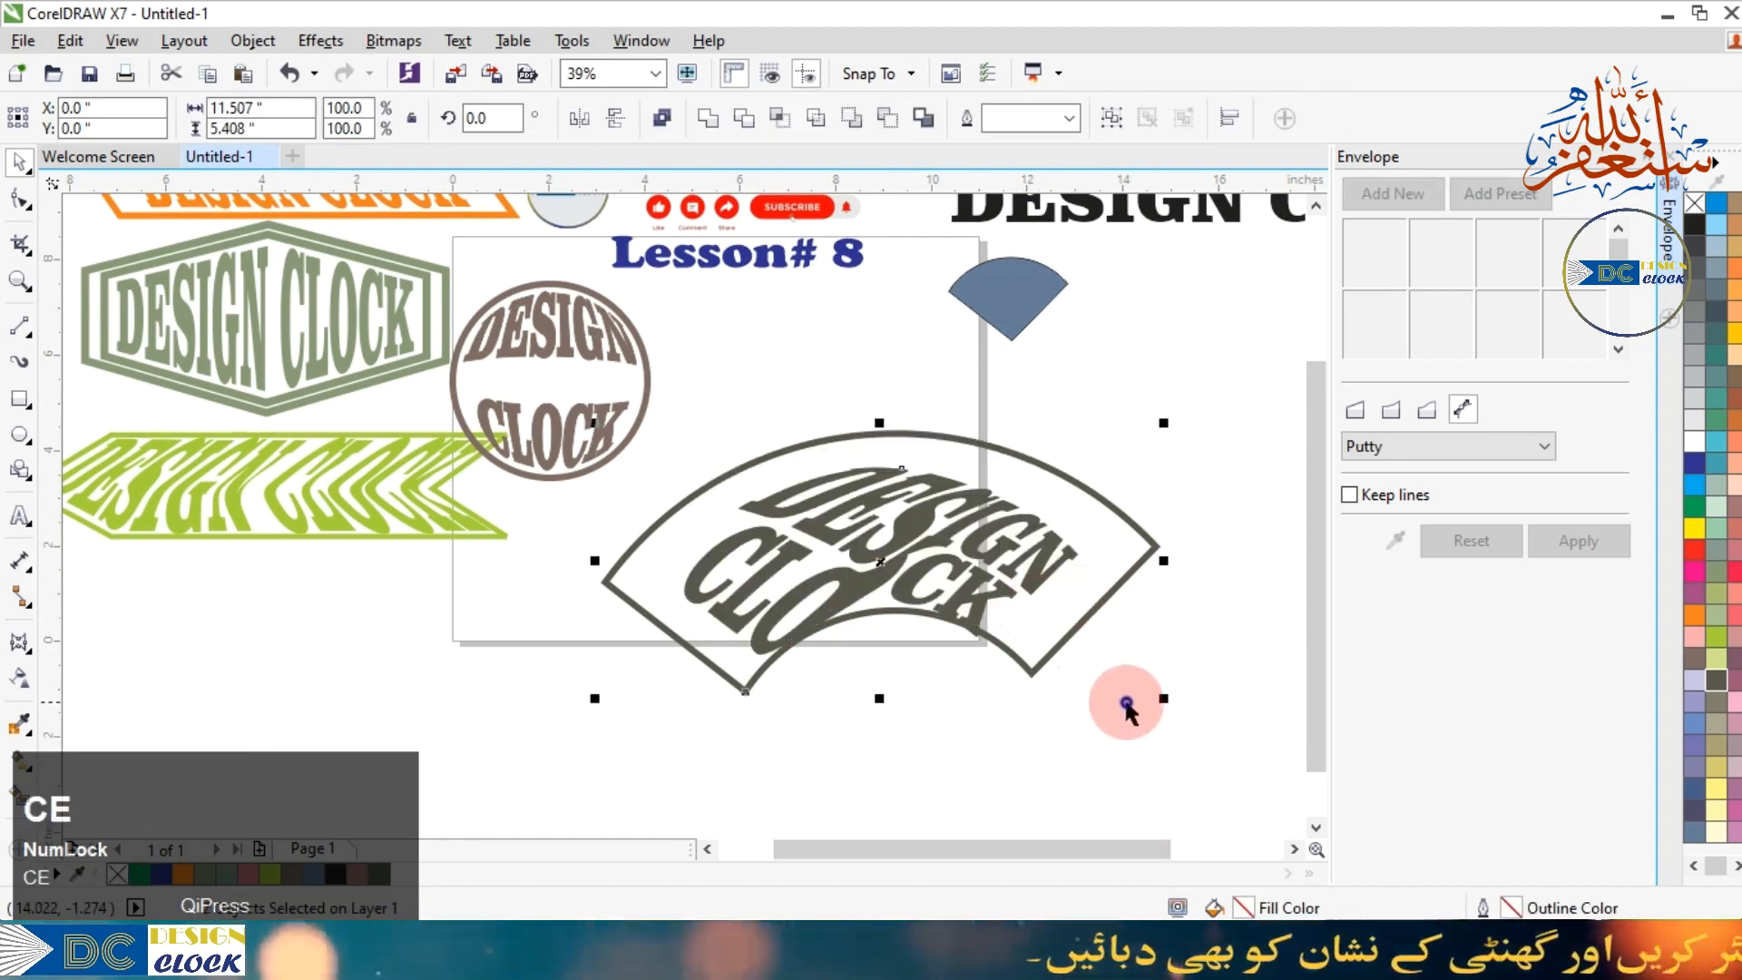
{"action": "left_click", "coordinate": [1126, 708]}
Shrink the fan outline around its centre to about 9.2 by 4.3 inches so it frames the warped text closely.
{"action": "left_click", "coordinate": [1142, 534]}
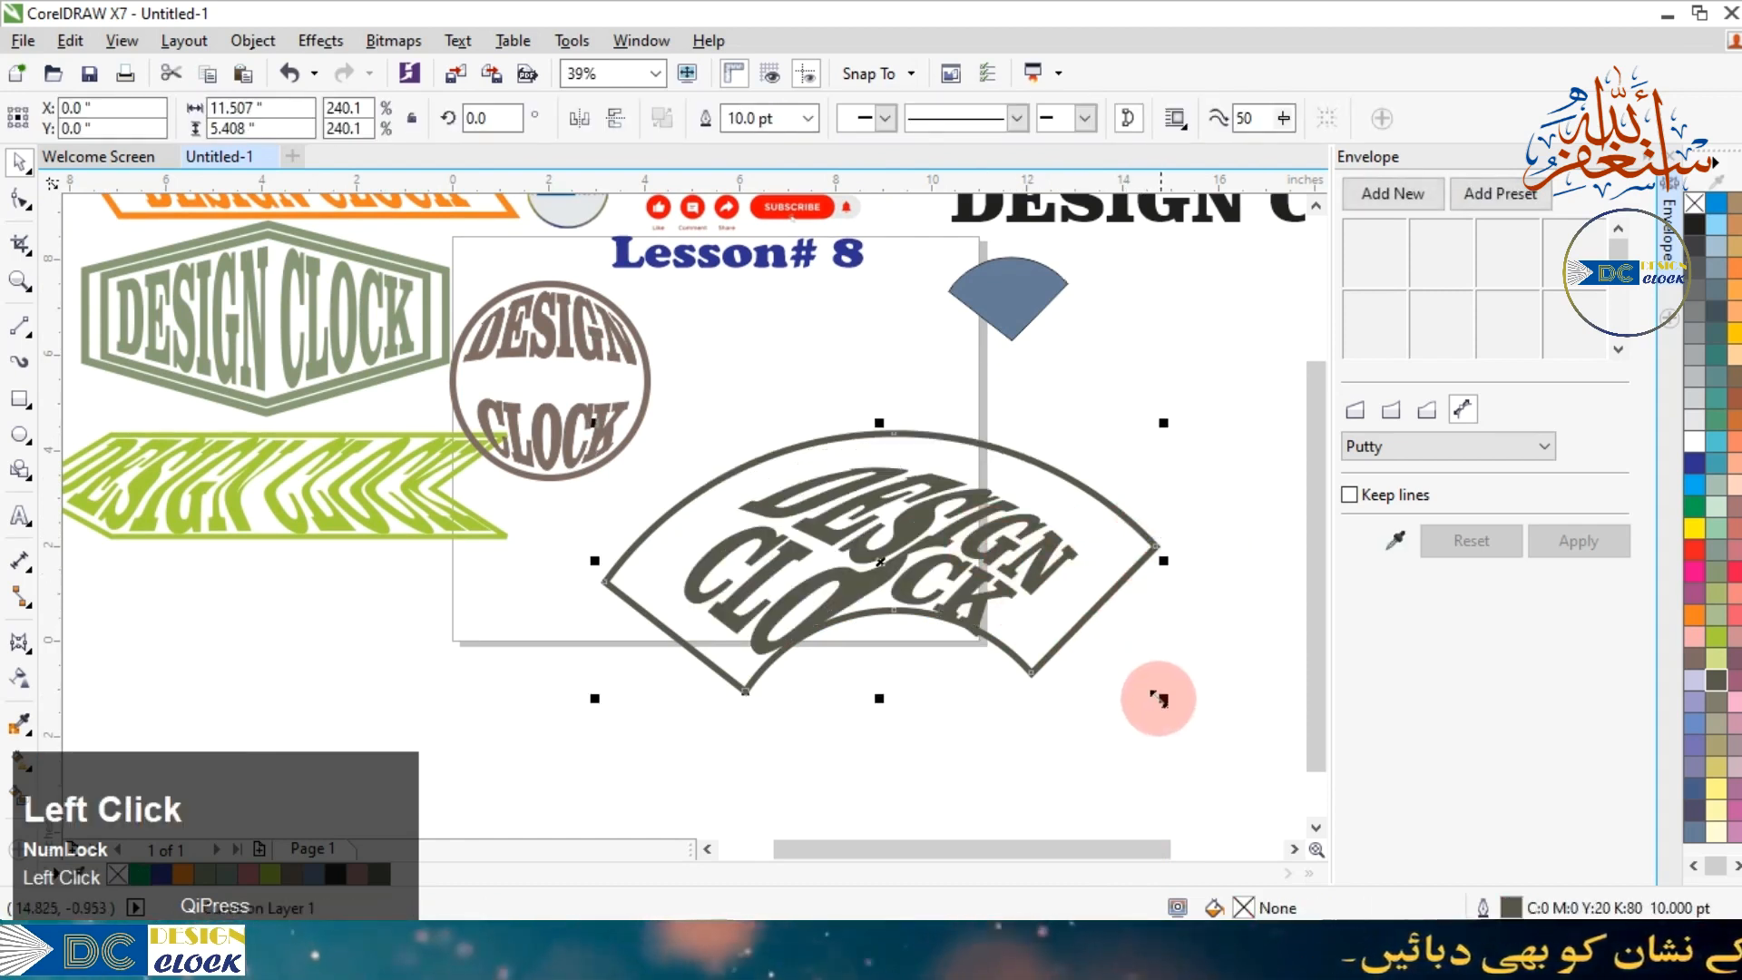
{"action": "left_click_drag", "start_coordinate": [1161, 700], "coordinate": [1114, 676]}
{"action": "left_click", "coordinate": [1154, 731]}
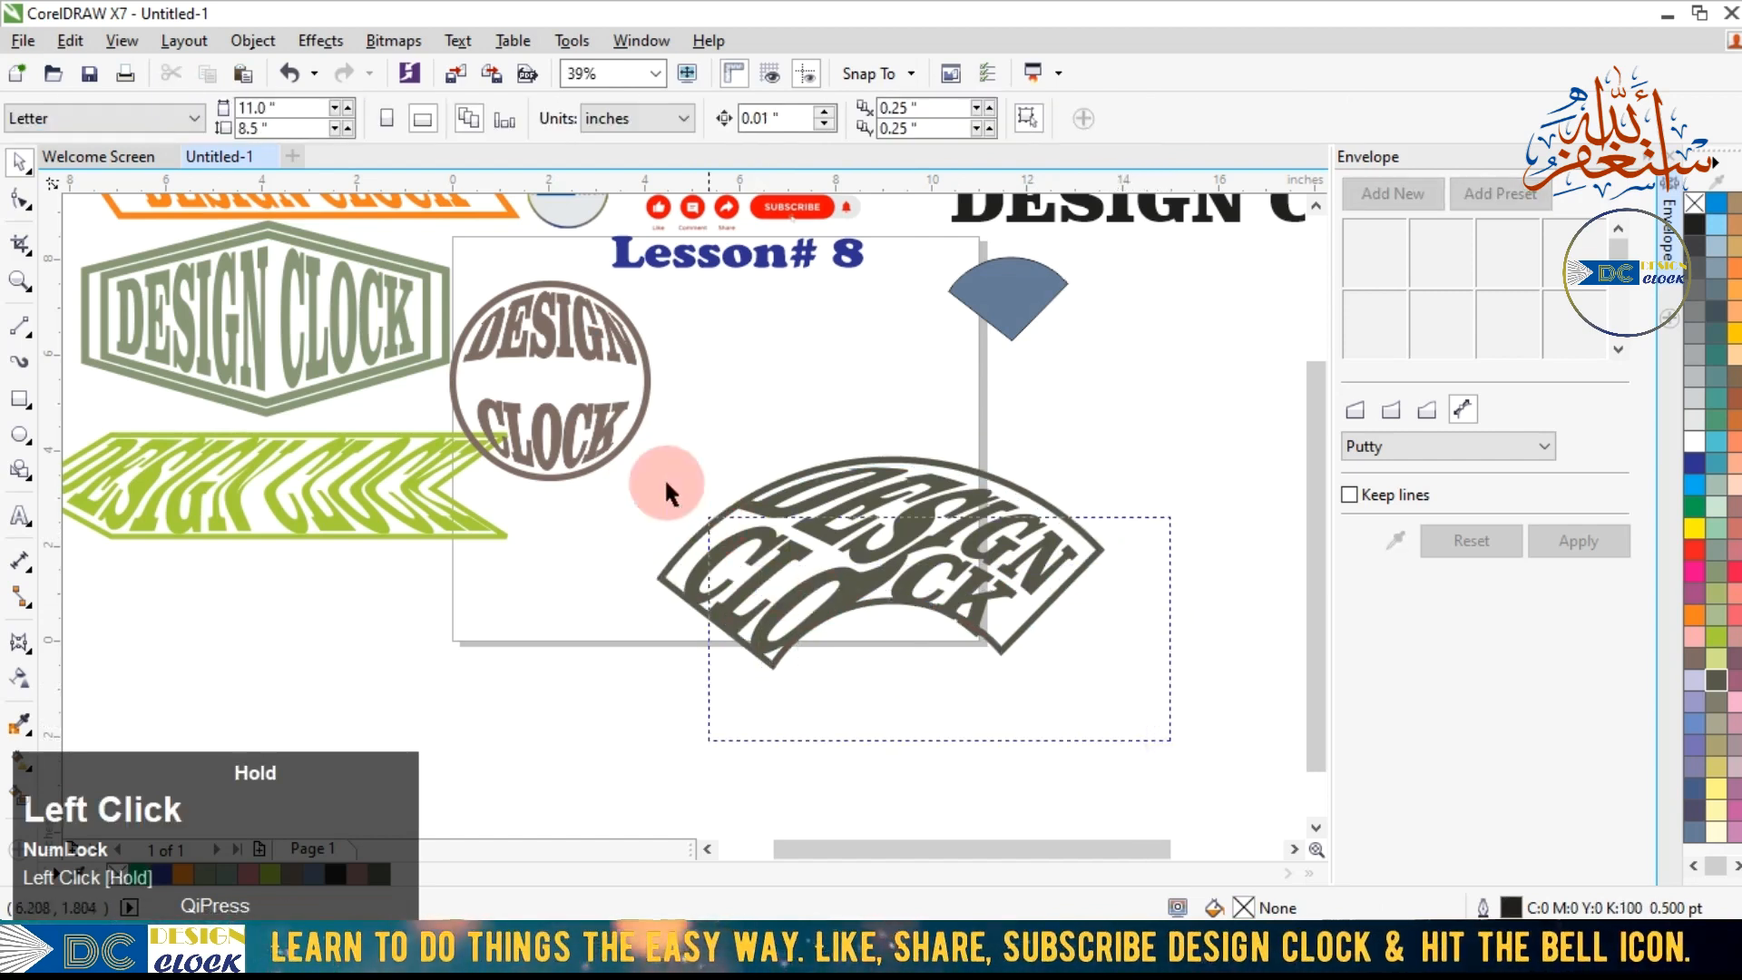
Group the warped text with its fan frame and place the group below the light green chevron design.
{"action": "left_click_drag", "start_coordinate": [657, 453], "coordinate": [646, 436]}
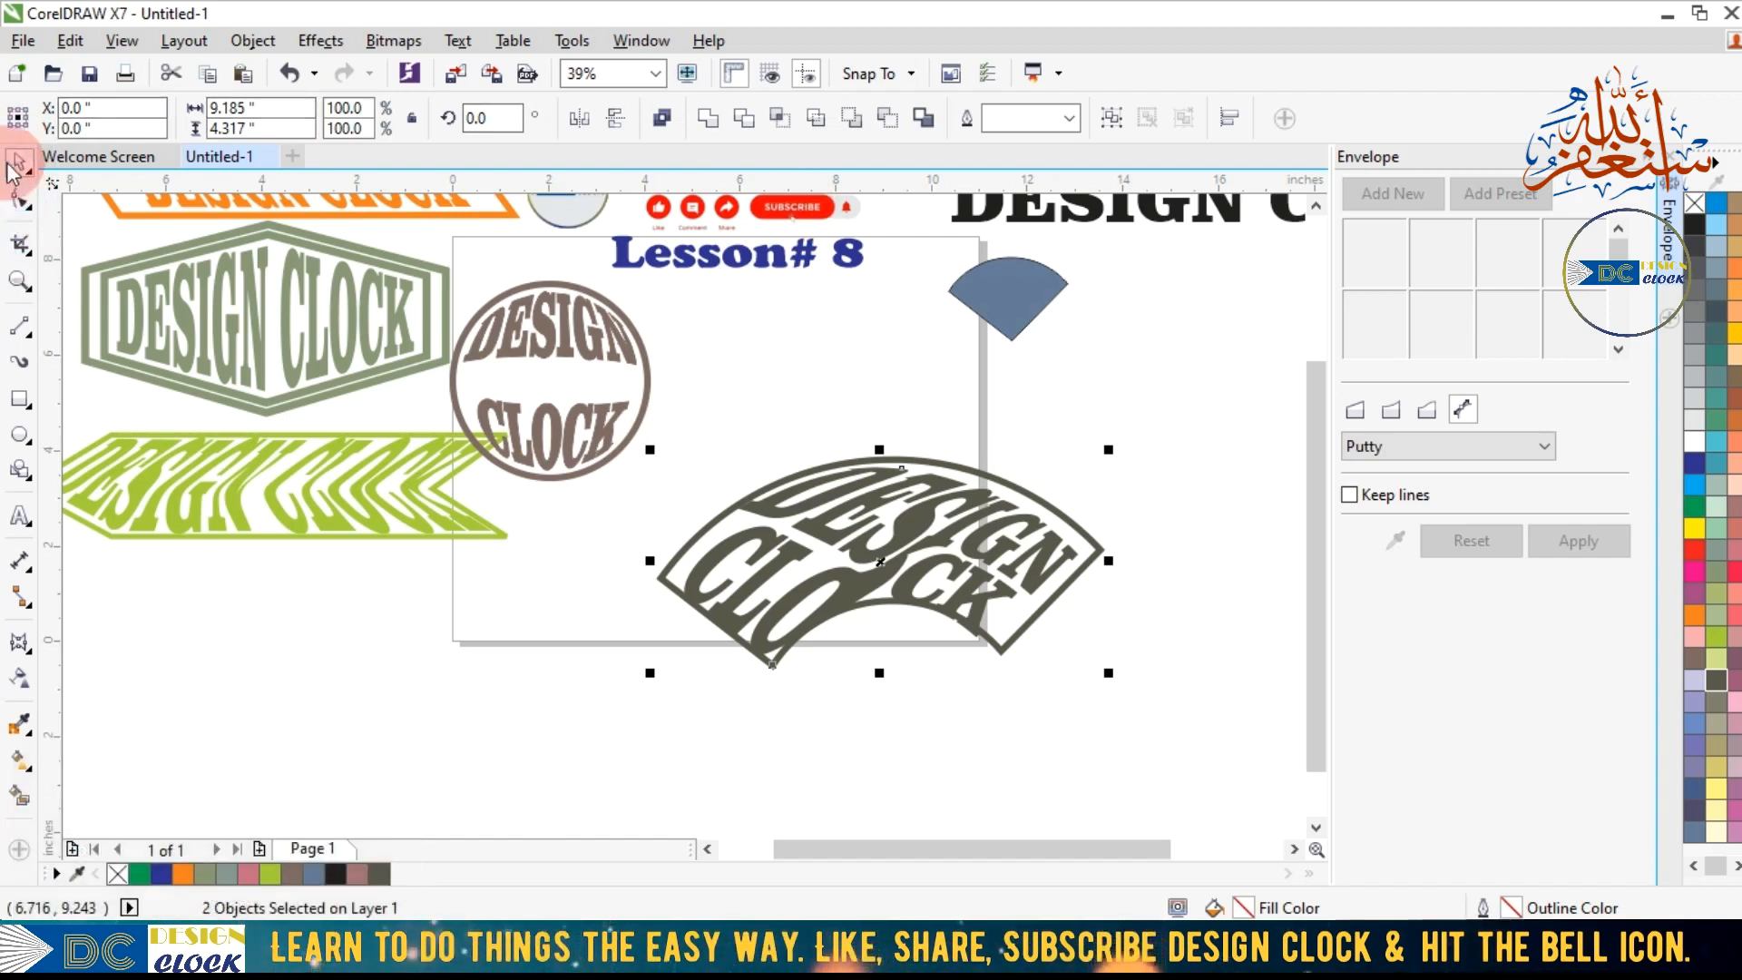
{"action": "left_click", "coordinate": [1113, 118]}
{"action": "left_click_drag", "start_coordinate": [898, 556], "coordinate": [299, 633]}
Place a copy of the black DESIGN CLOCK text on the page, beside the circular design.
{"action": "left_click", "coordinate": [1150, 286]}
{"action": "left_click_drag", "start_coordinate": [1120, 221], "coordinate": [826, 434]}
{"action": "left_click", "coordinate": [949, 417]}
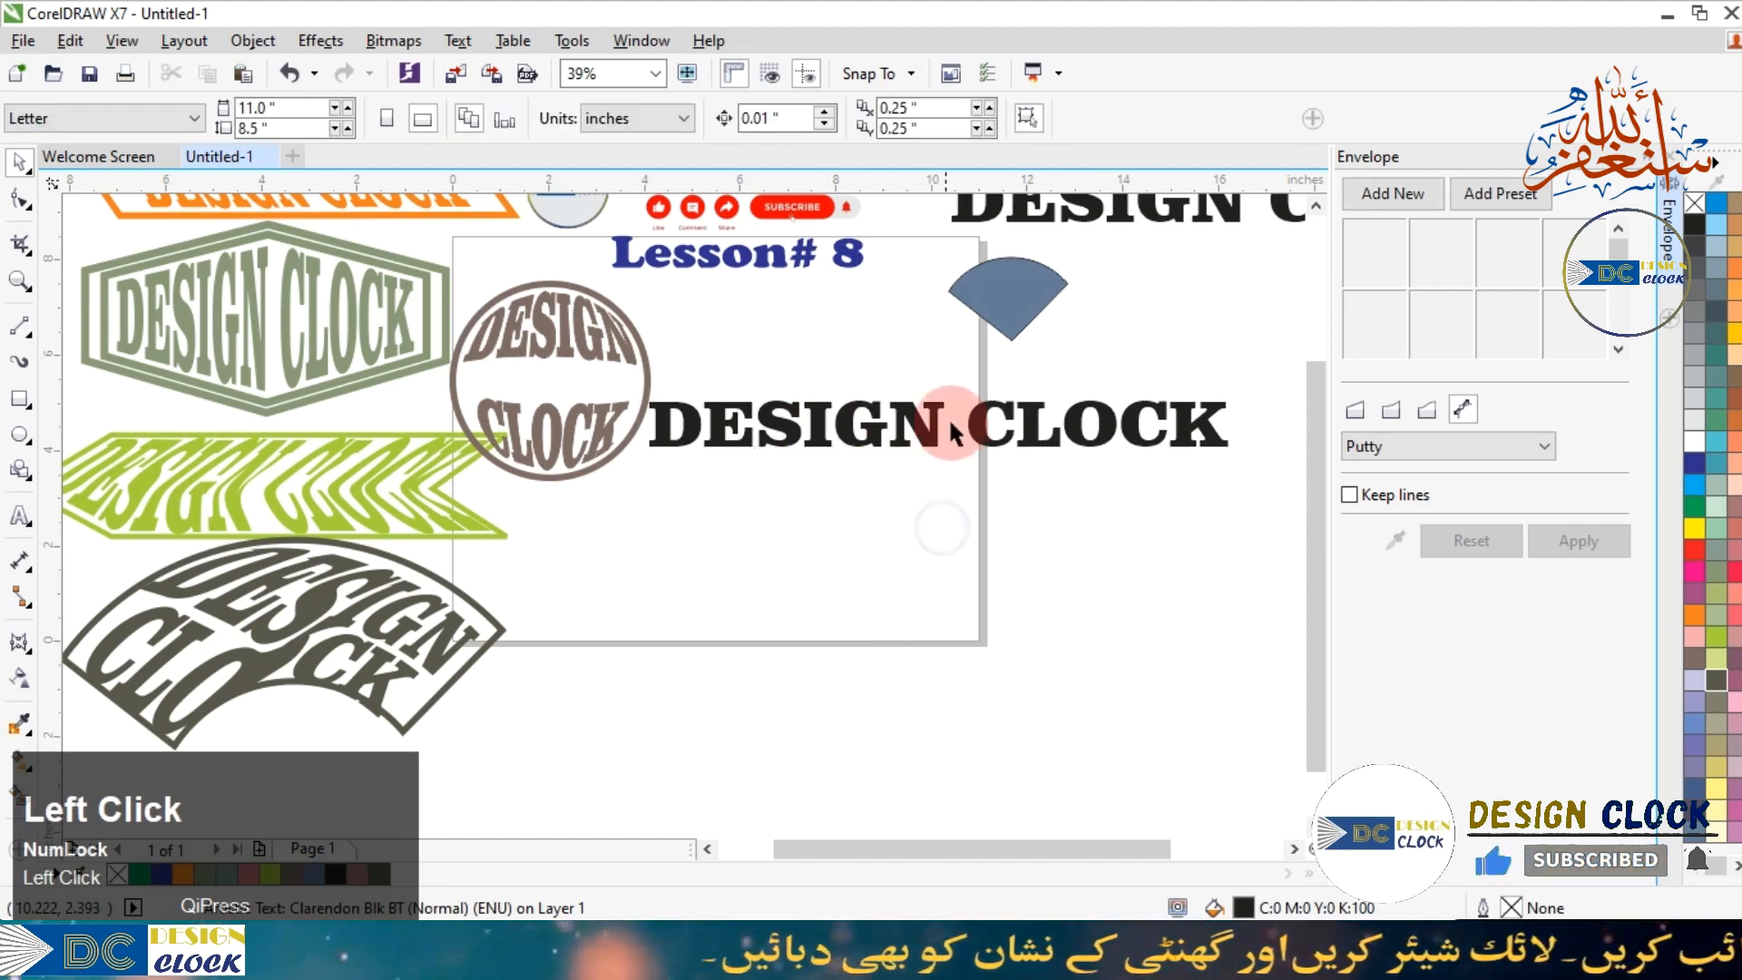
Break the copied text into DESIGN and CLOCK on separate lines and add a third line reading Channel.
{"action": "double_click", "coordinate": [967, 419]}
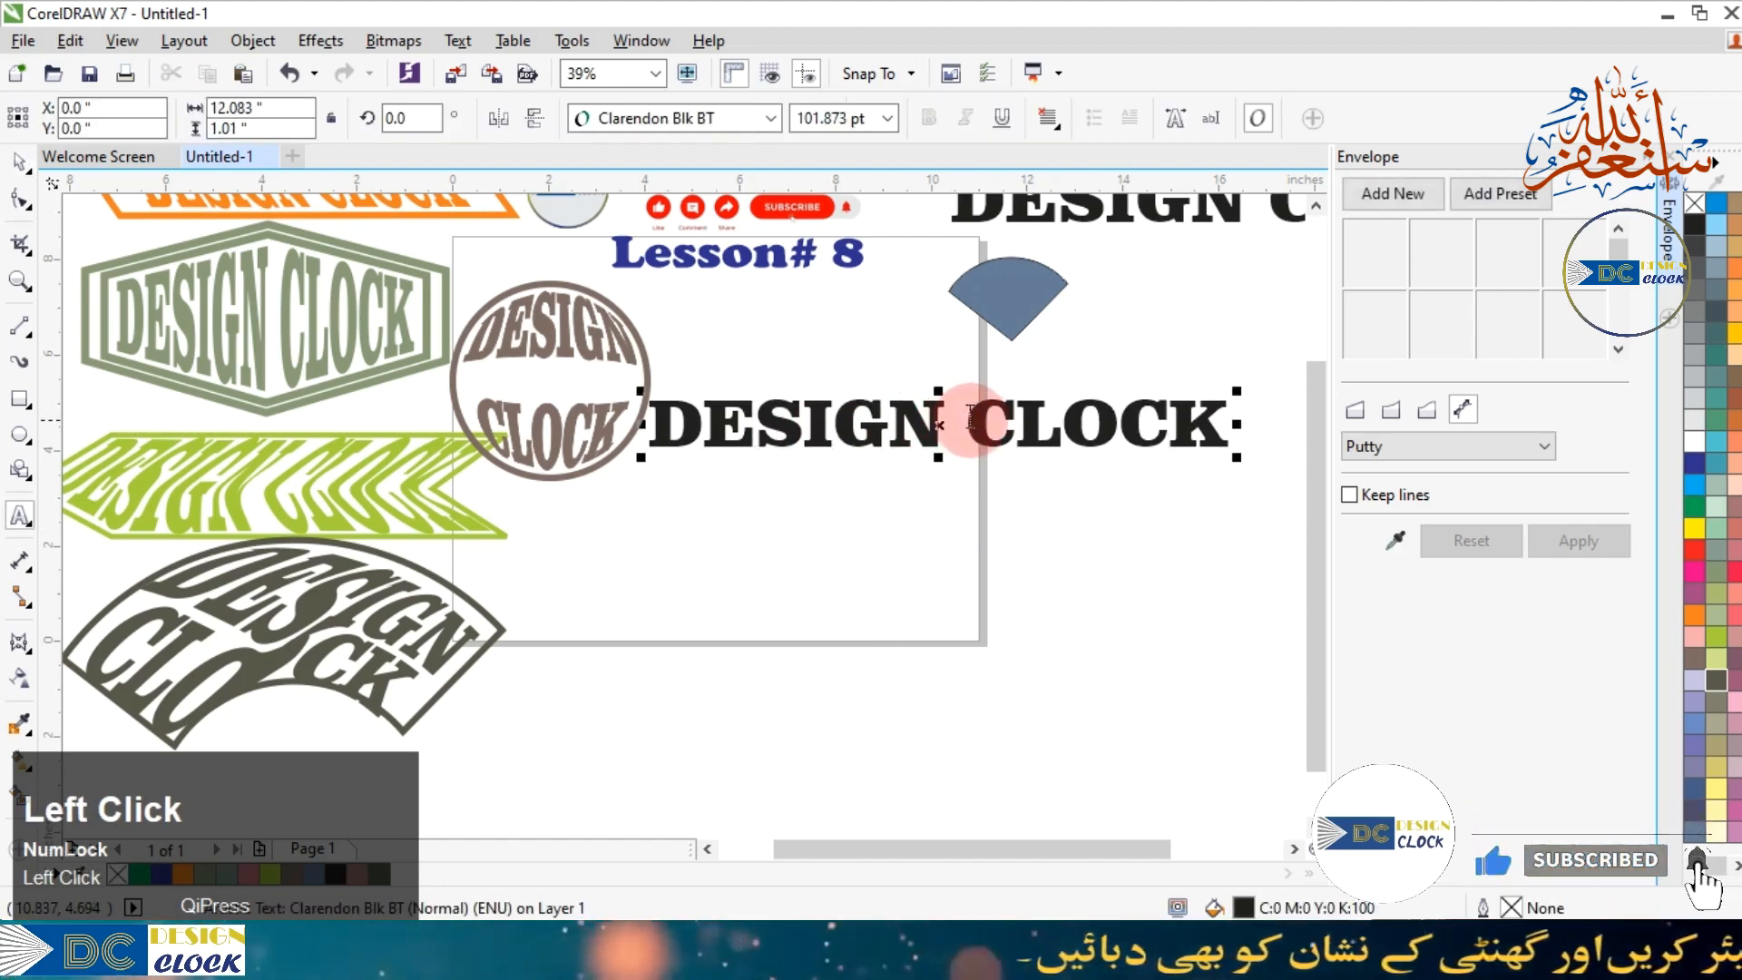
{"action": "key", "text": "Return"}
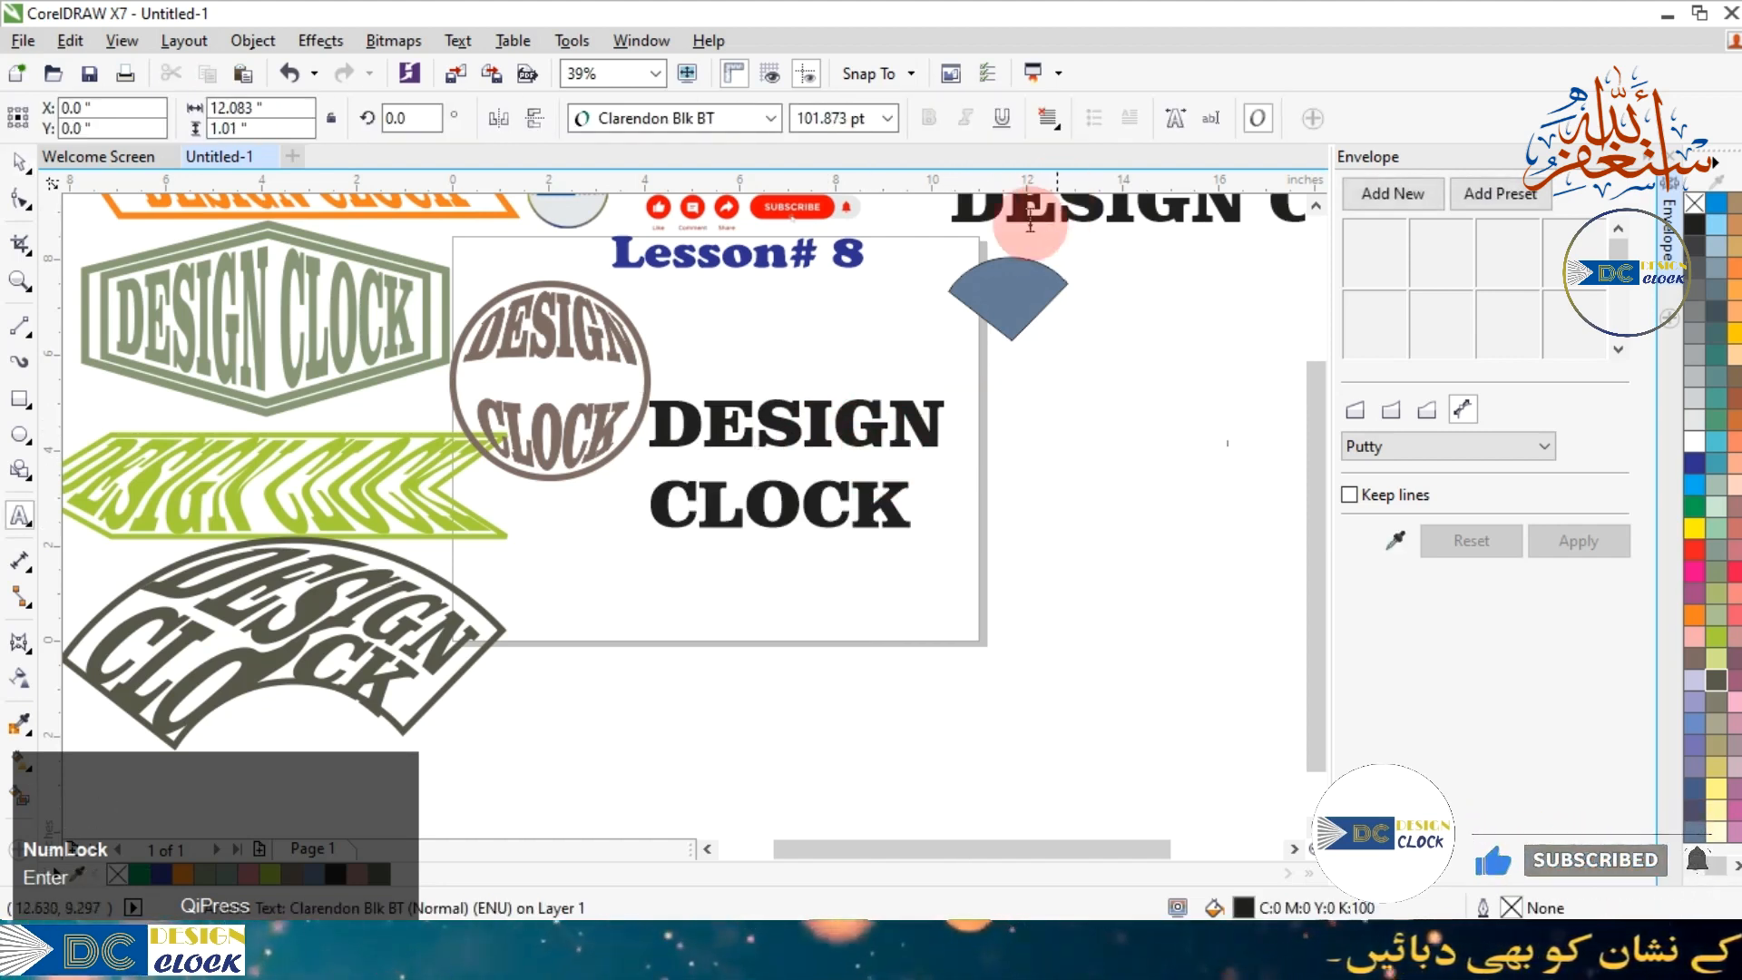
{"action": "left_click", "coordinate": [903, 513]}
{"action": "key", "text": "Return"}
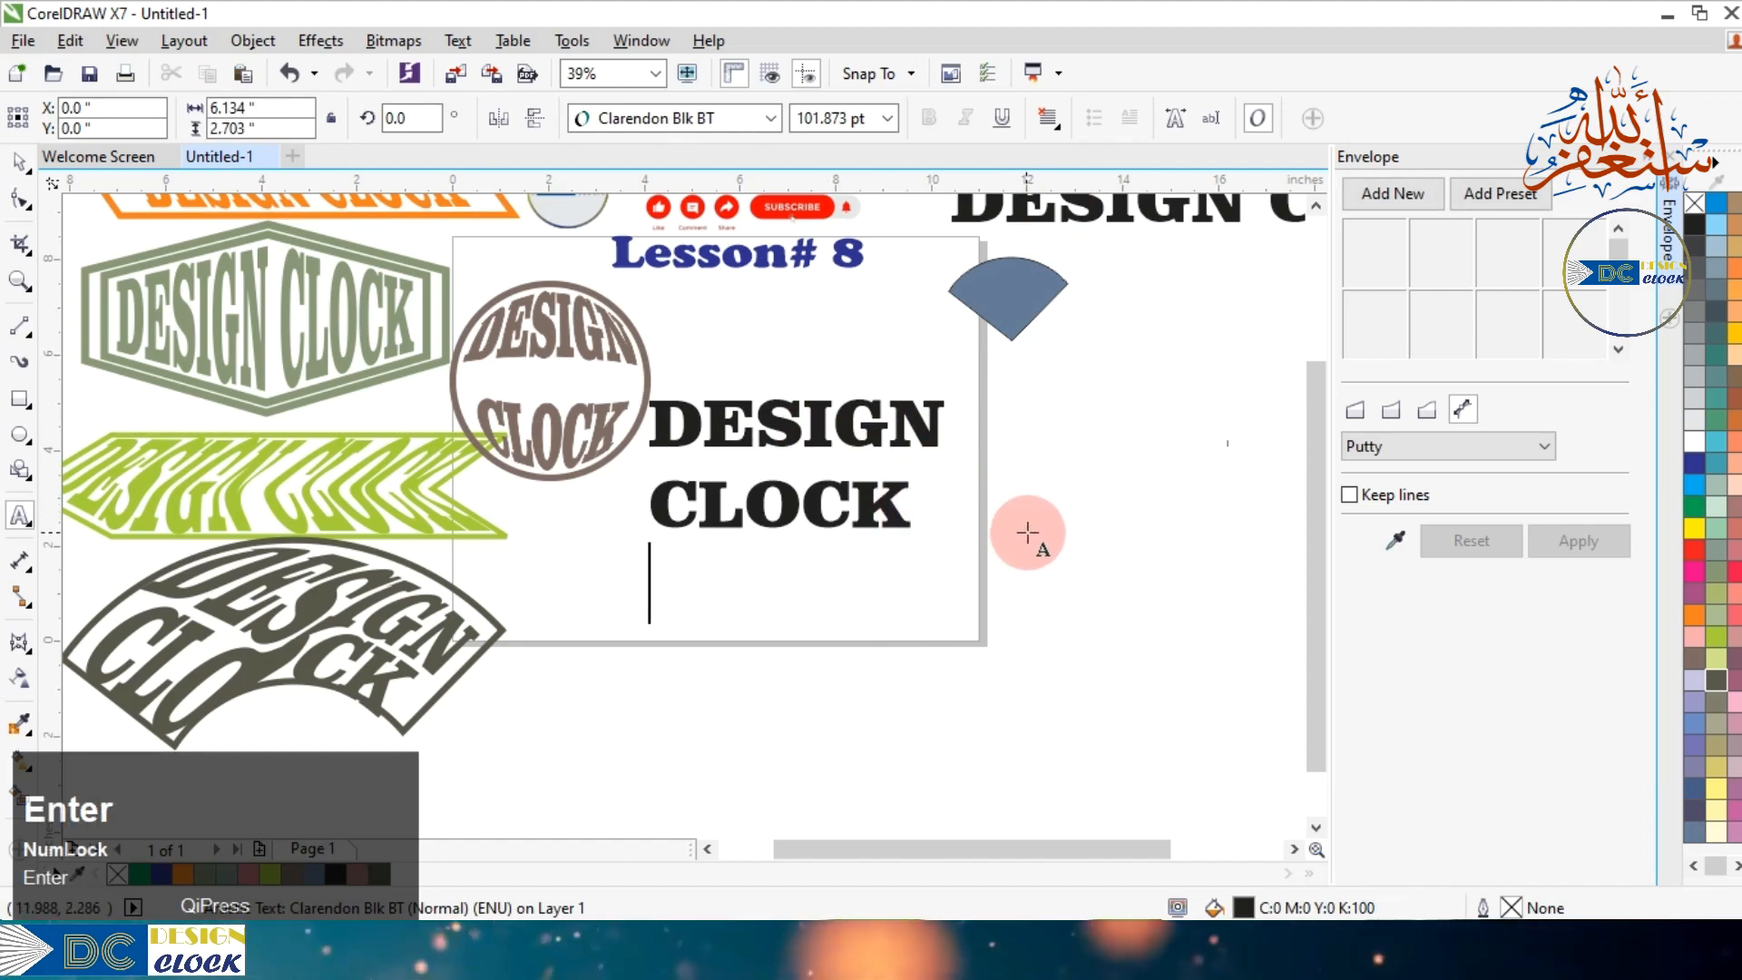
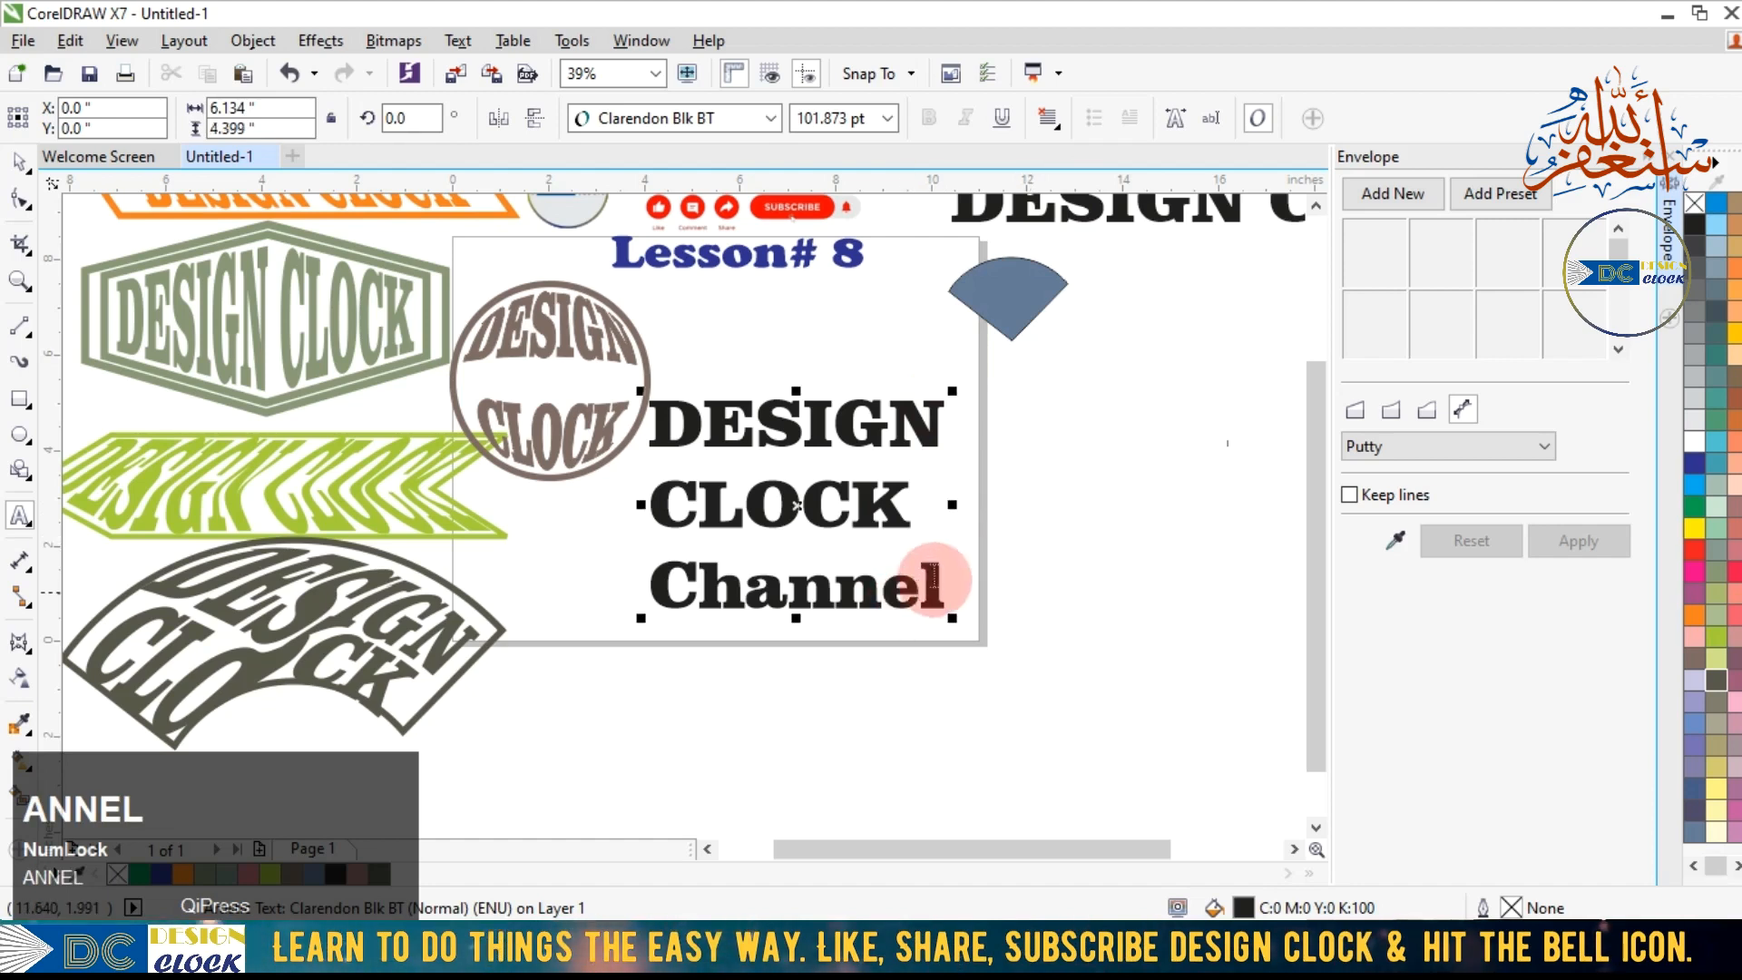
Centre-align the three lines of text, with the word Channel selected.
{"action": "left_click_drag", "start_coordinate": [948, 574], "coordinate": [680, 547]}
{"action": "left_click", "coordinate": [1053, 304]}
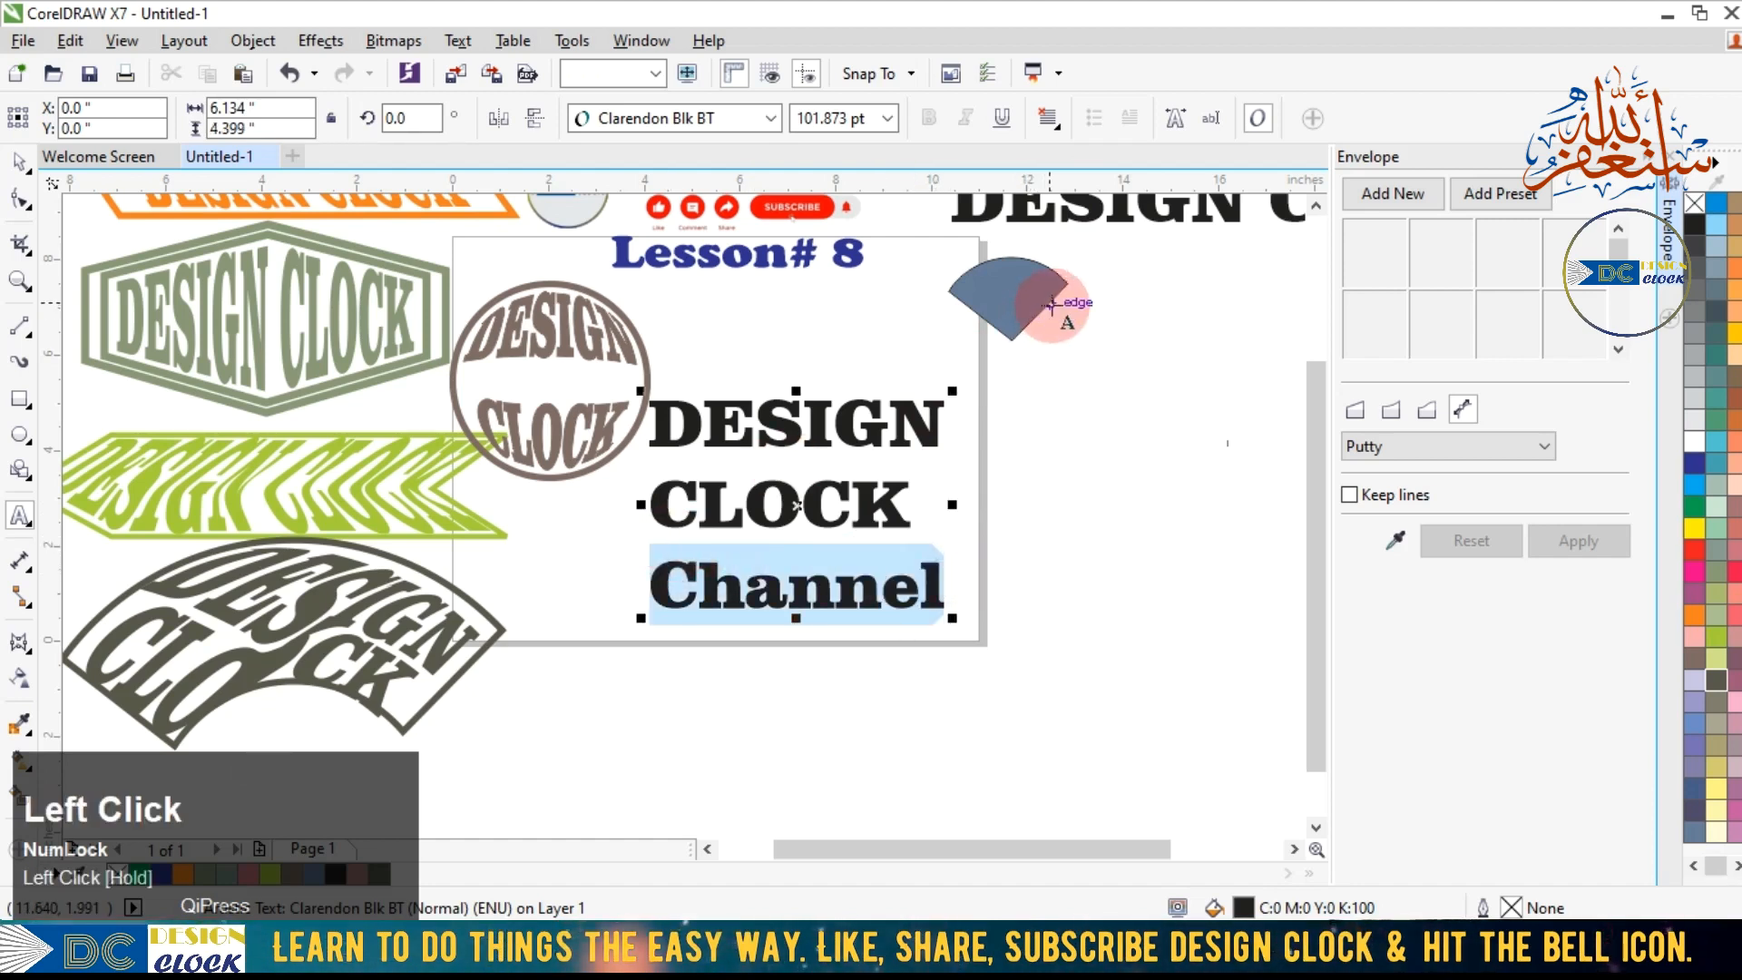
{"action": "left_click", "coordinate": [1049, 120]}
{"action": "left_click", "coordinate": [1094, 205]}
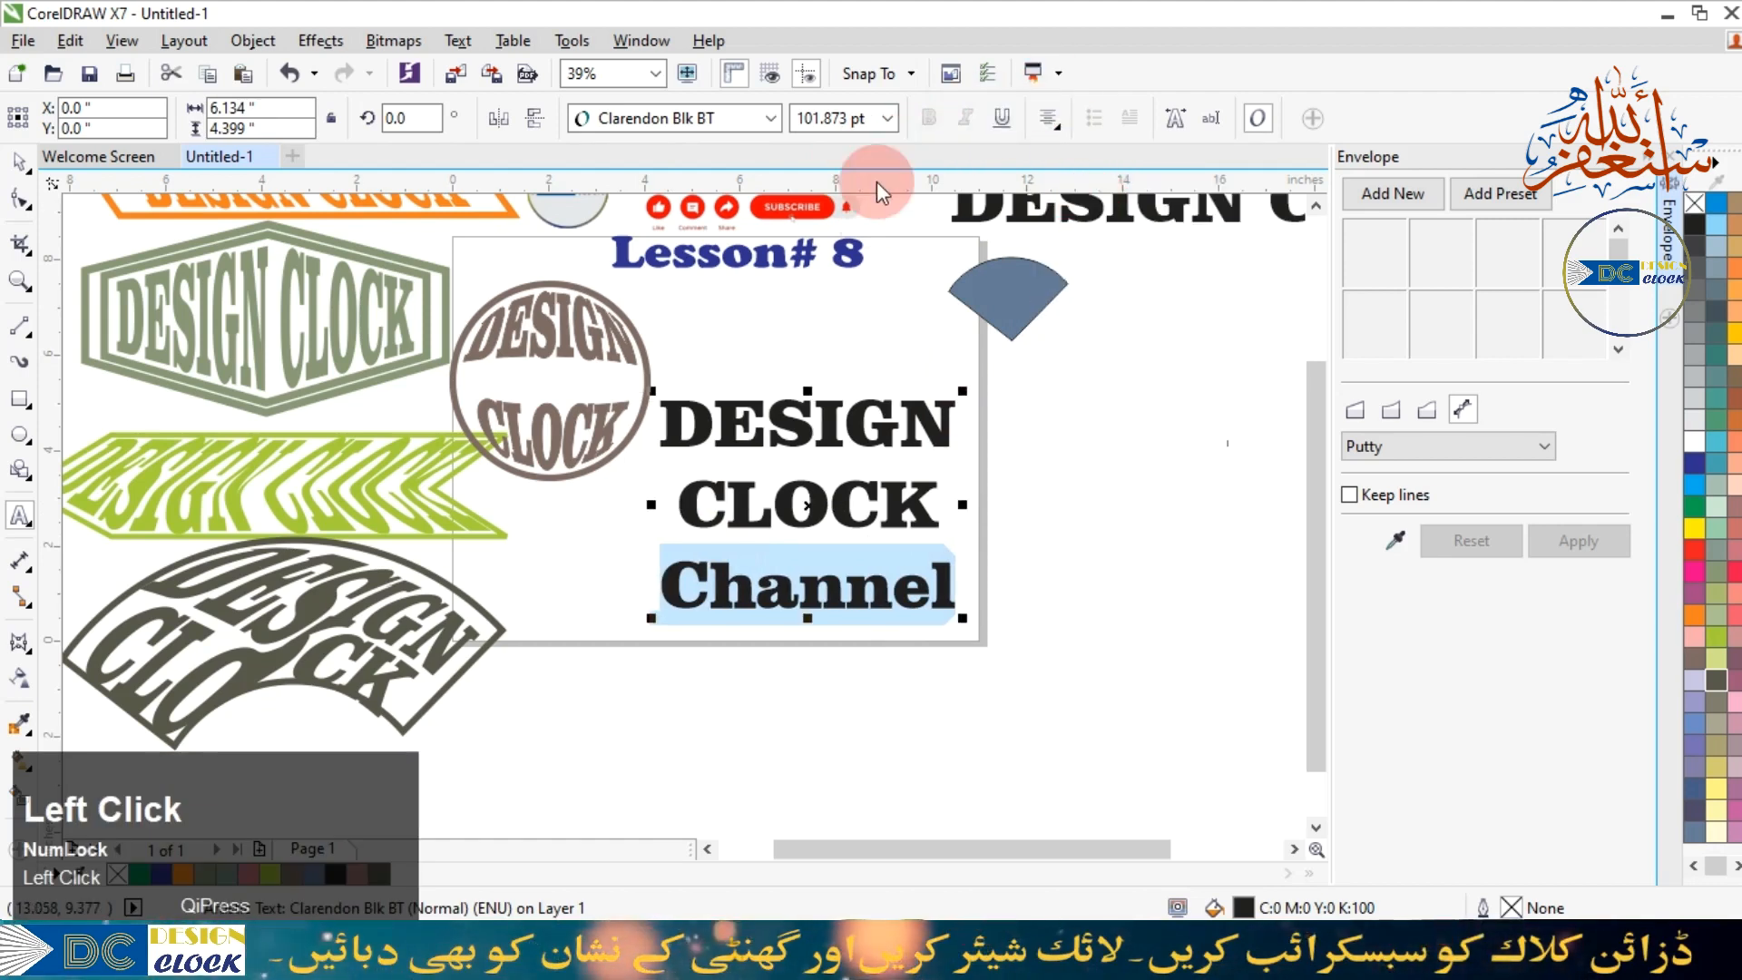
Set the font size of the word Channel to 24 pt.
{"action": "left_click", "coordinate": [886, 118]}
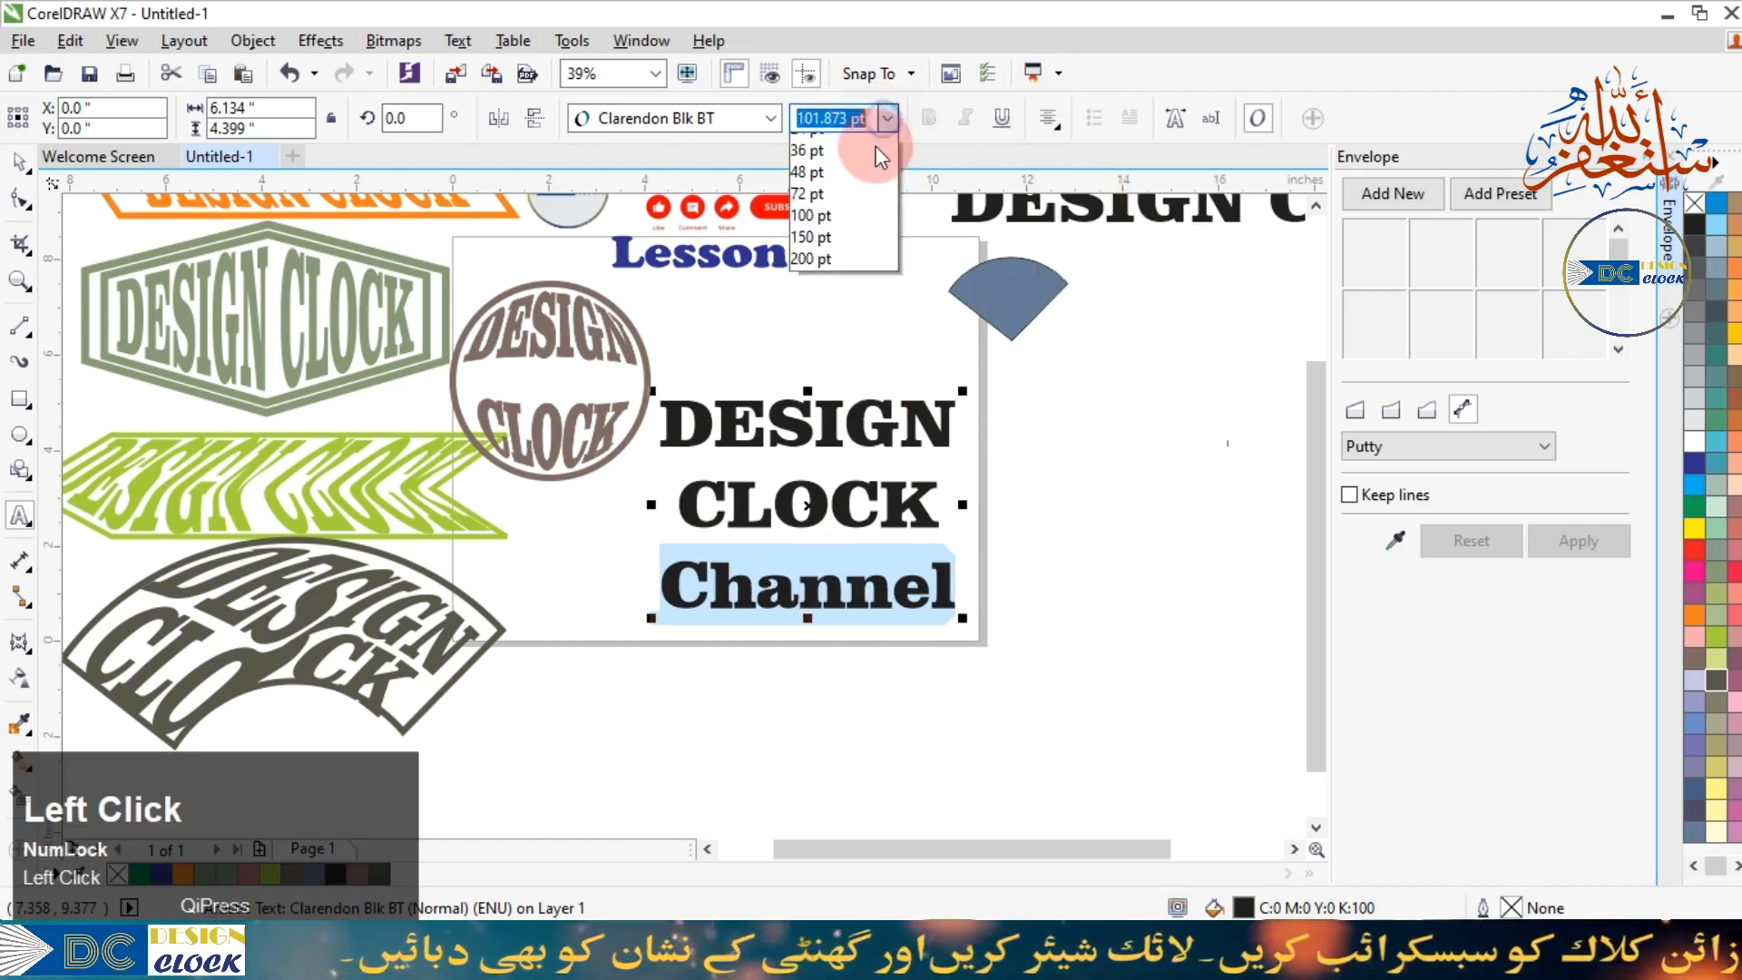
{"action": "left_click", "coordinate": [860, 187]}
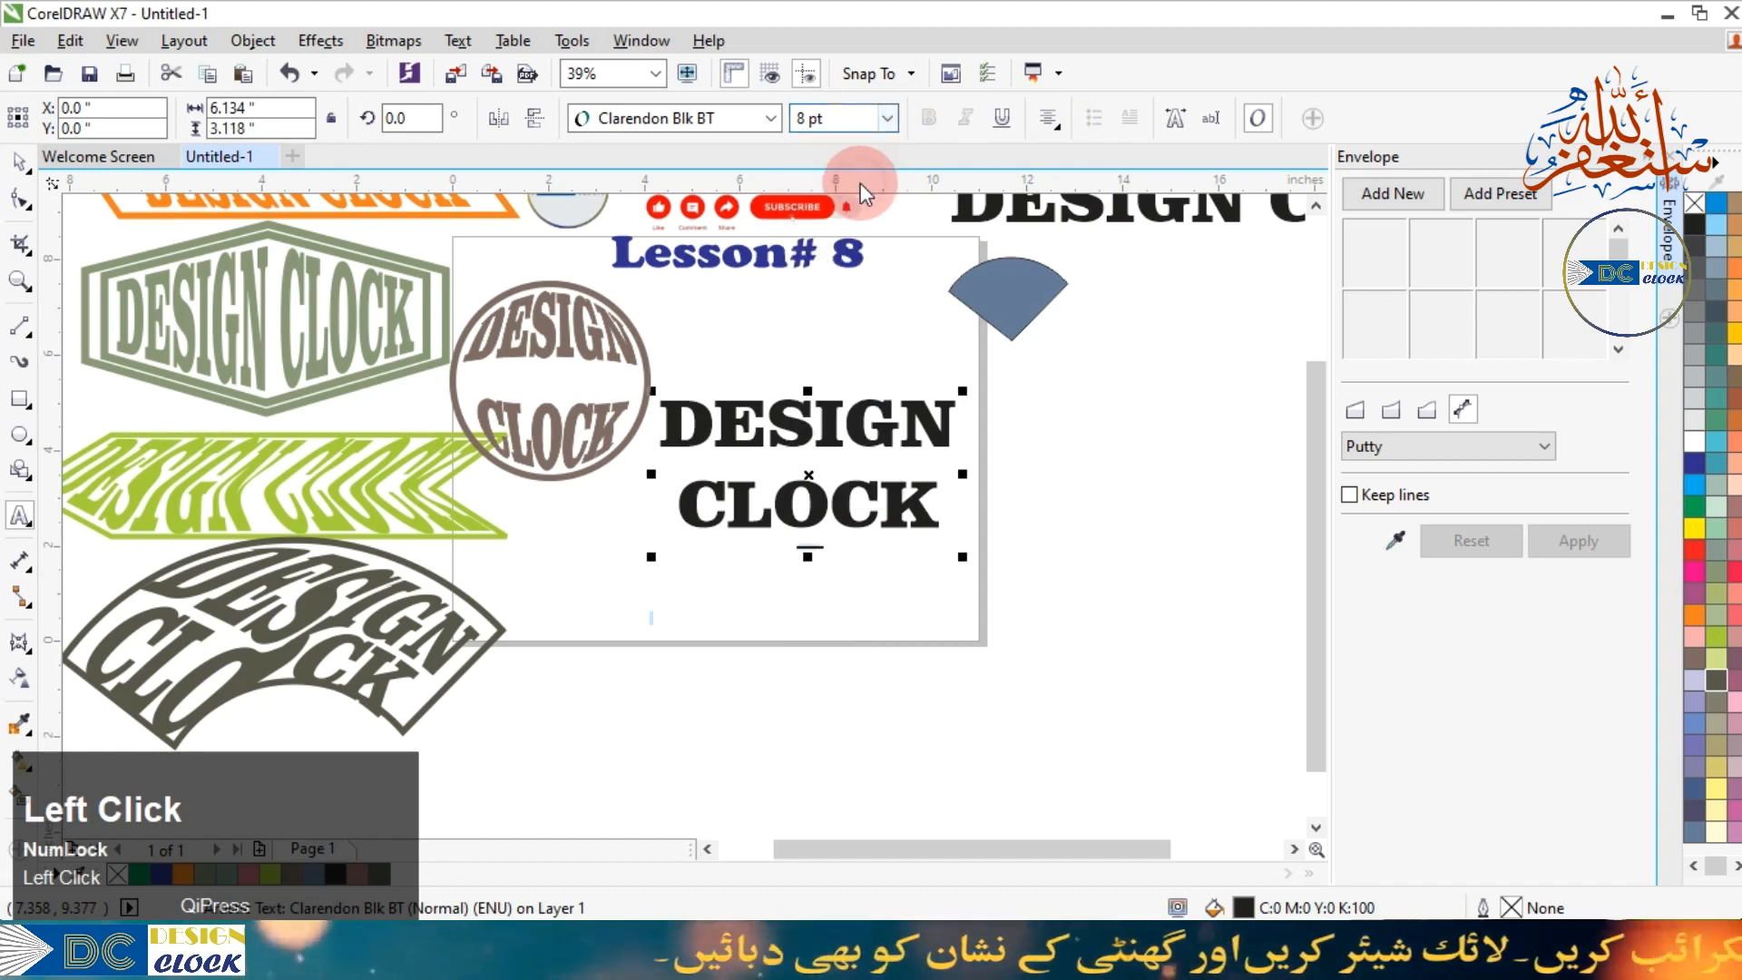
{"action": "left_click", "coordinate": [888, 118]}
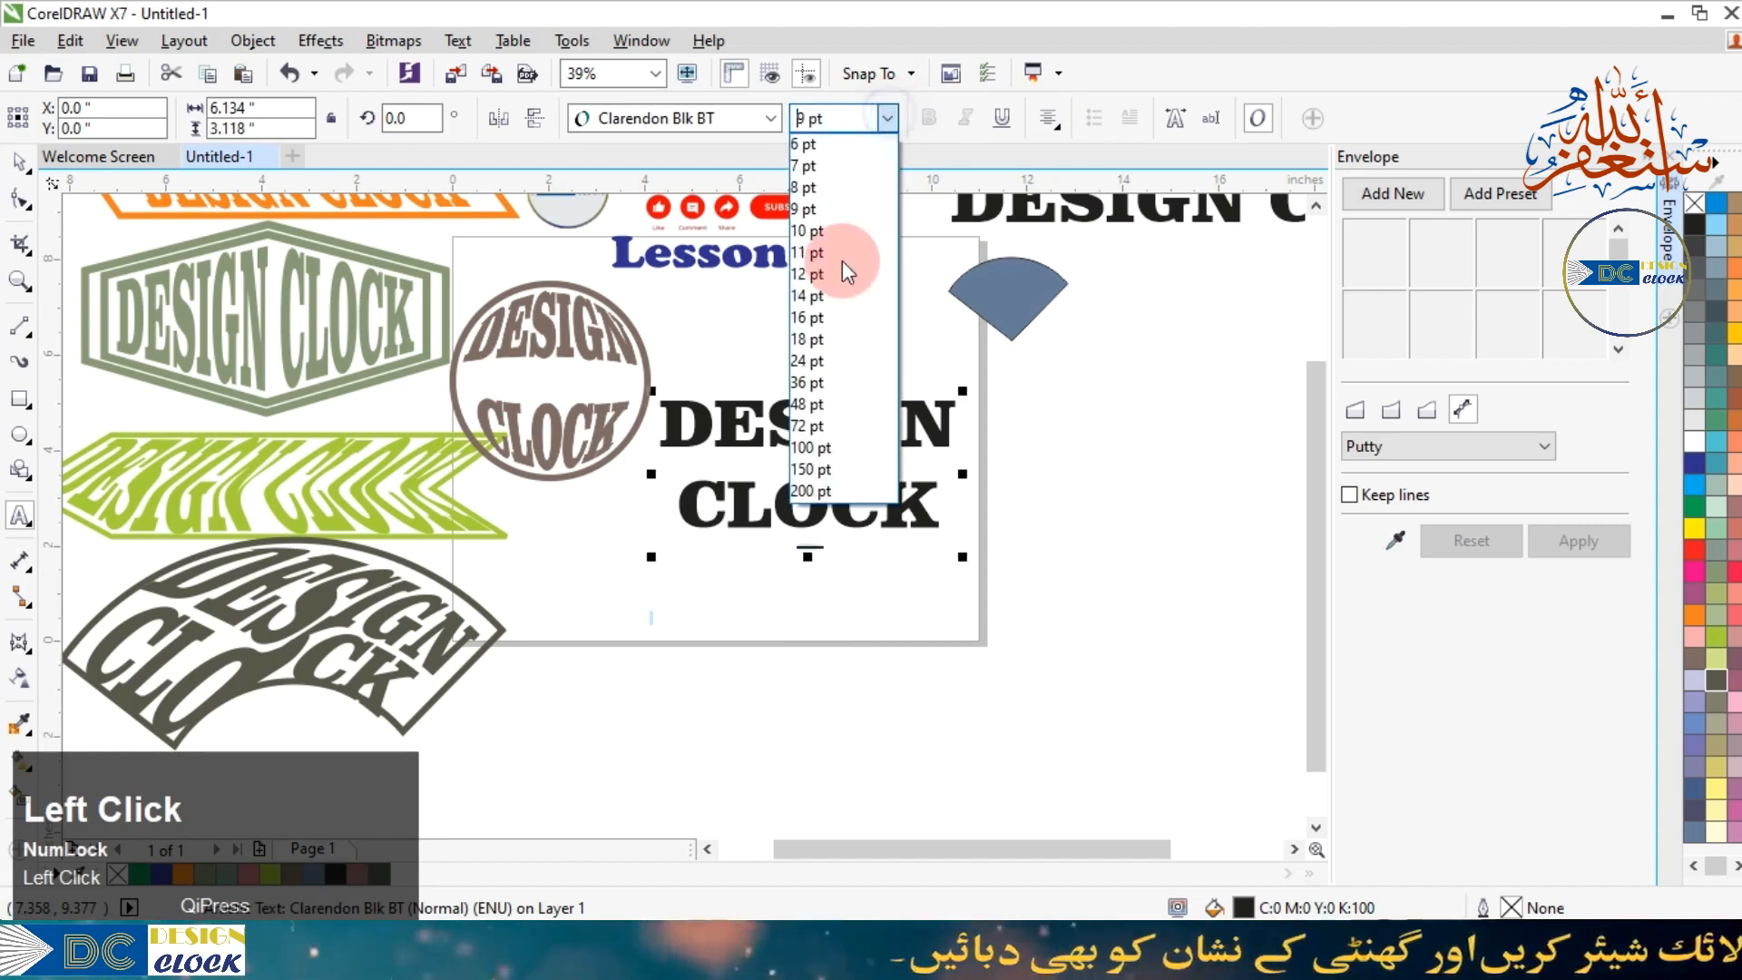
{"action": "left_click", "coordinate": [817, 338]}
{"action": "left_click", "coordinate": [888, 118]}
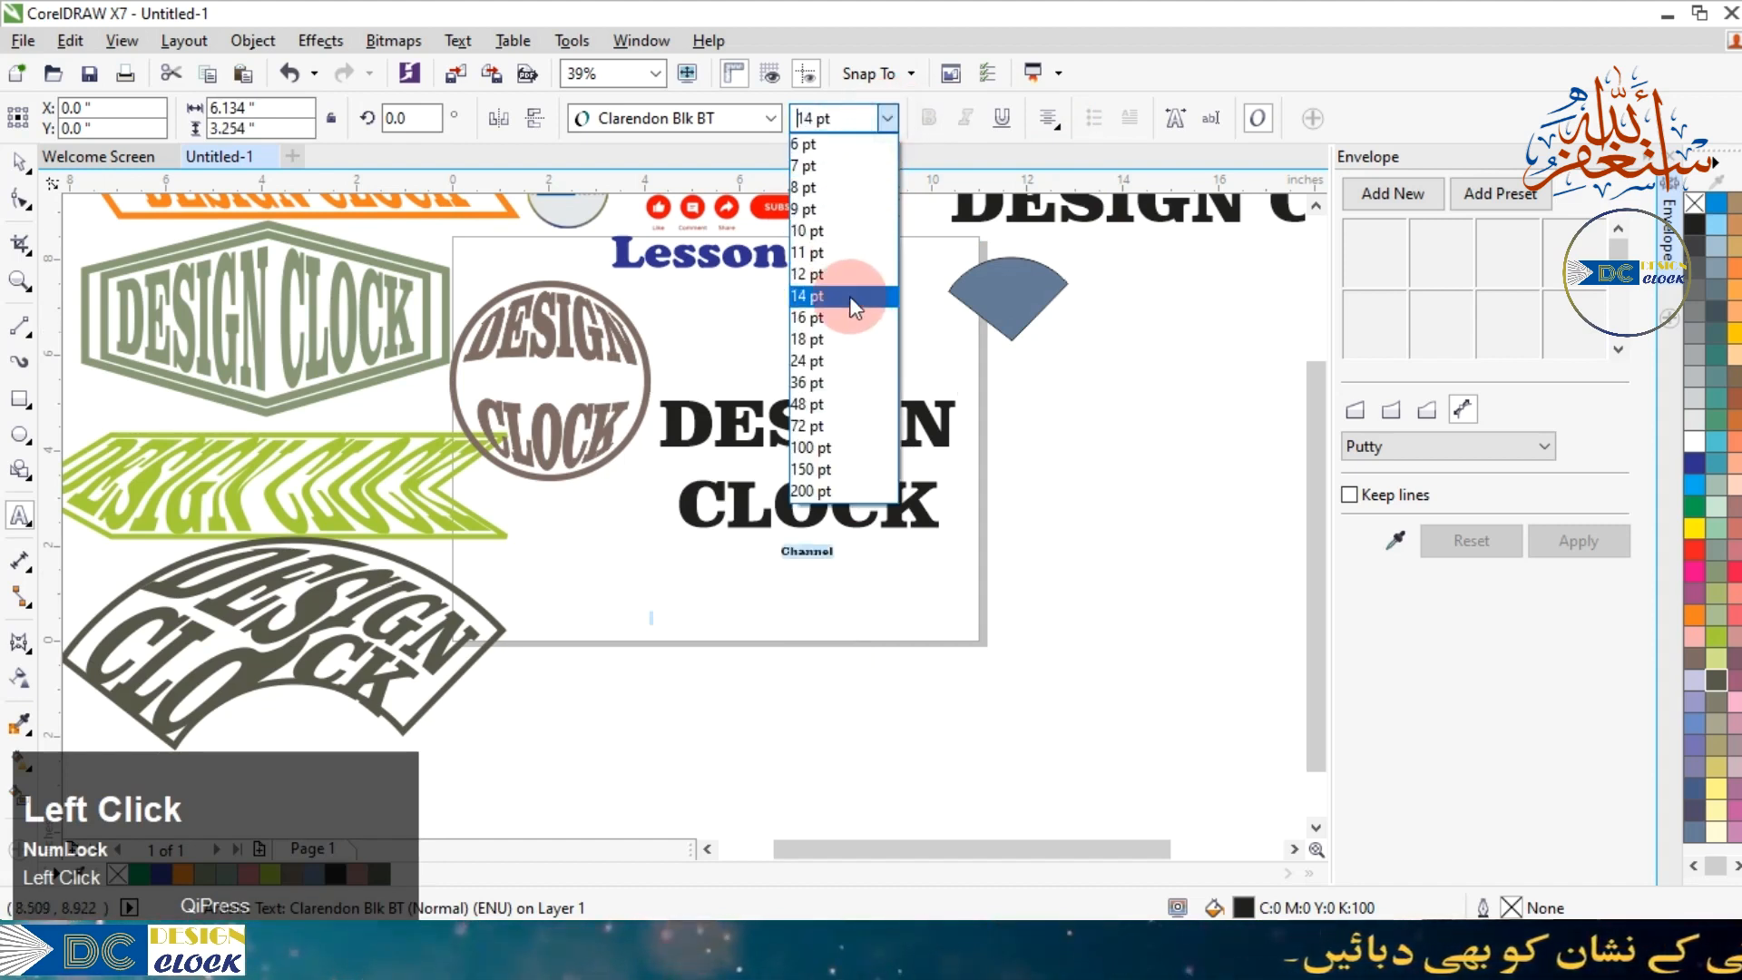
{"action": "left_click", "coordinate": [844, 360]}
{"action": "left_click", "coordinate": [856, 451]}
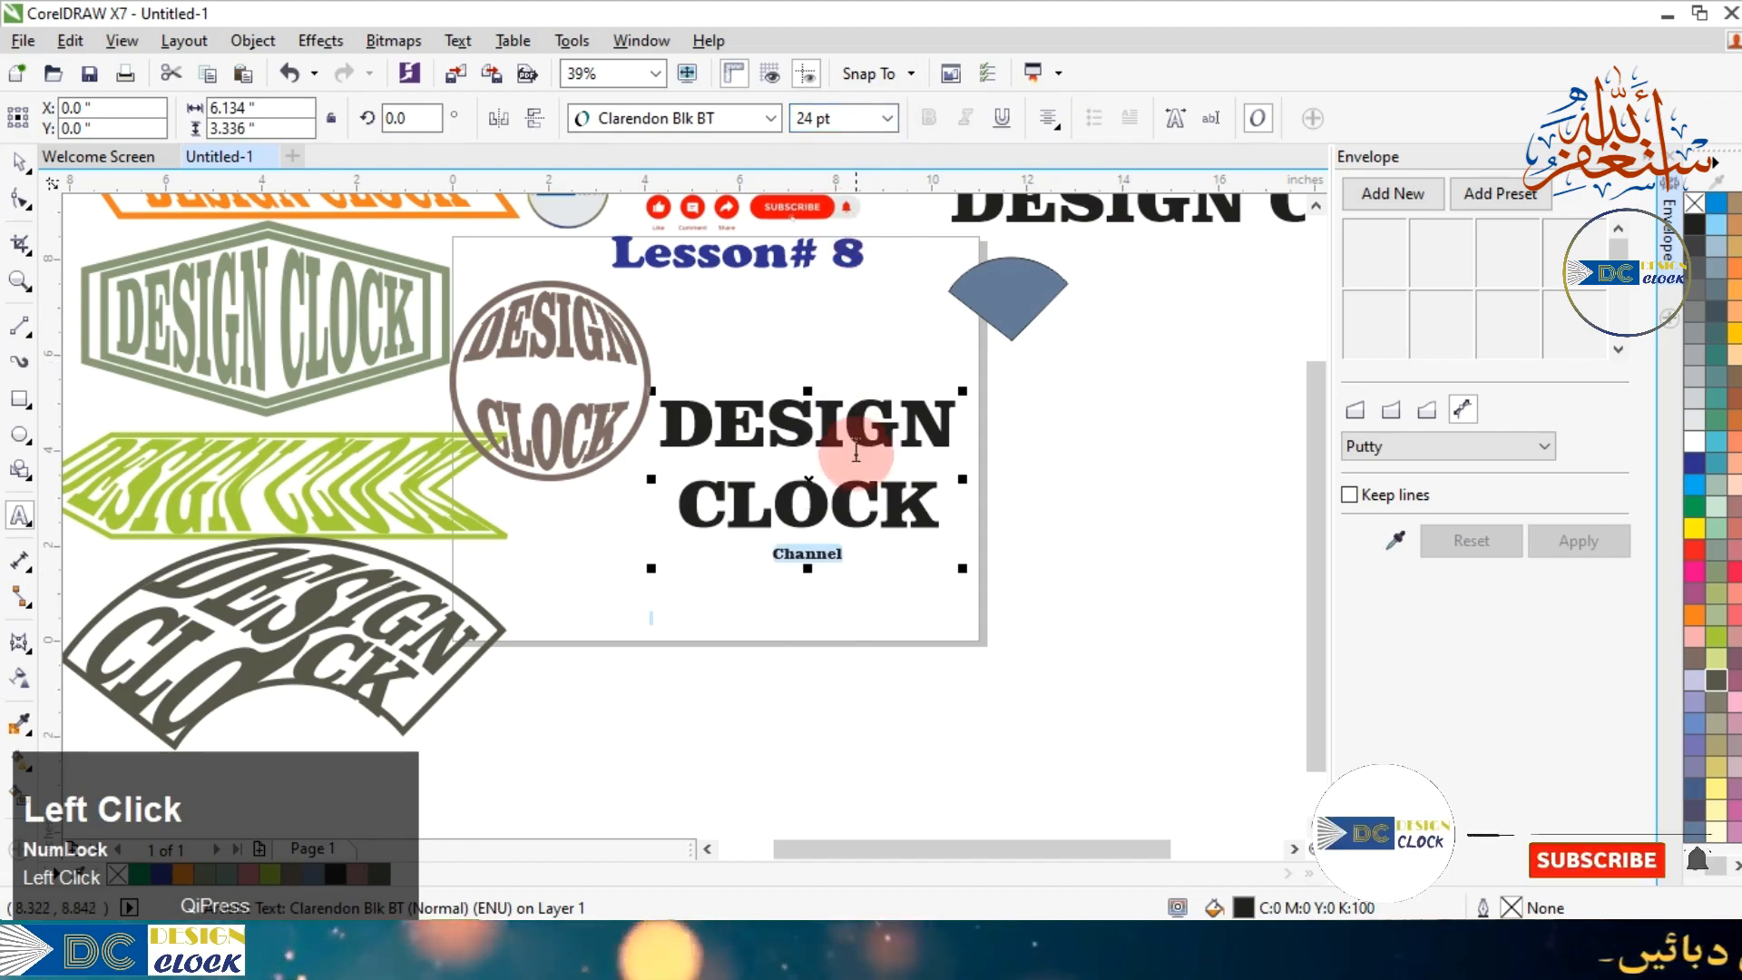
Set the font size of the word DESIGN in the three-line text to 72 pt.
{"action": "left_click", "coordinate": [880, 412]}
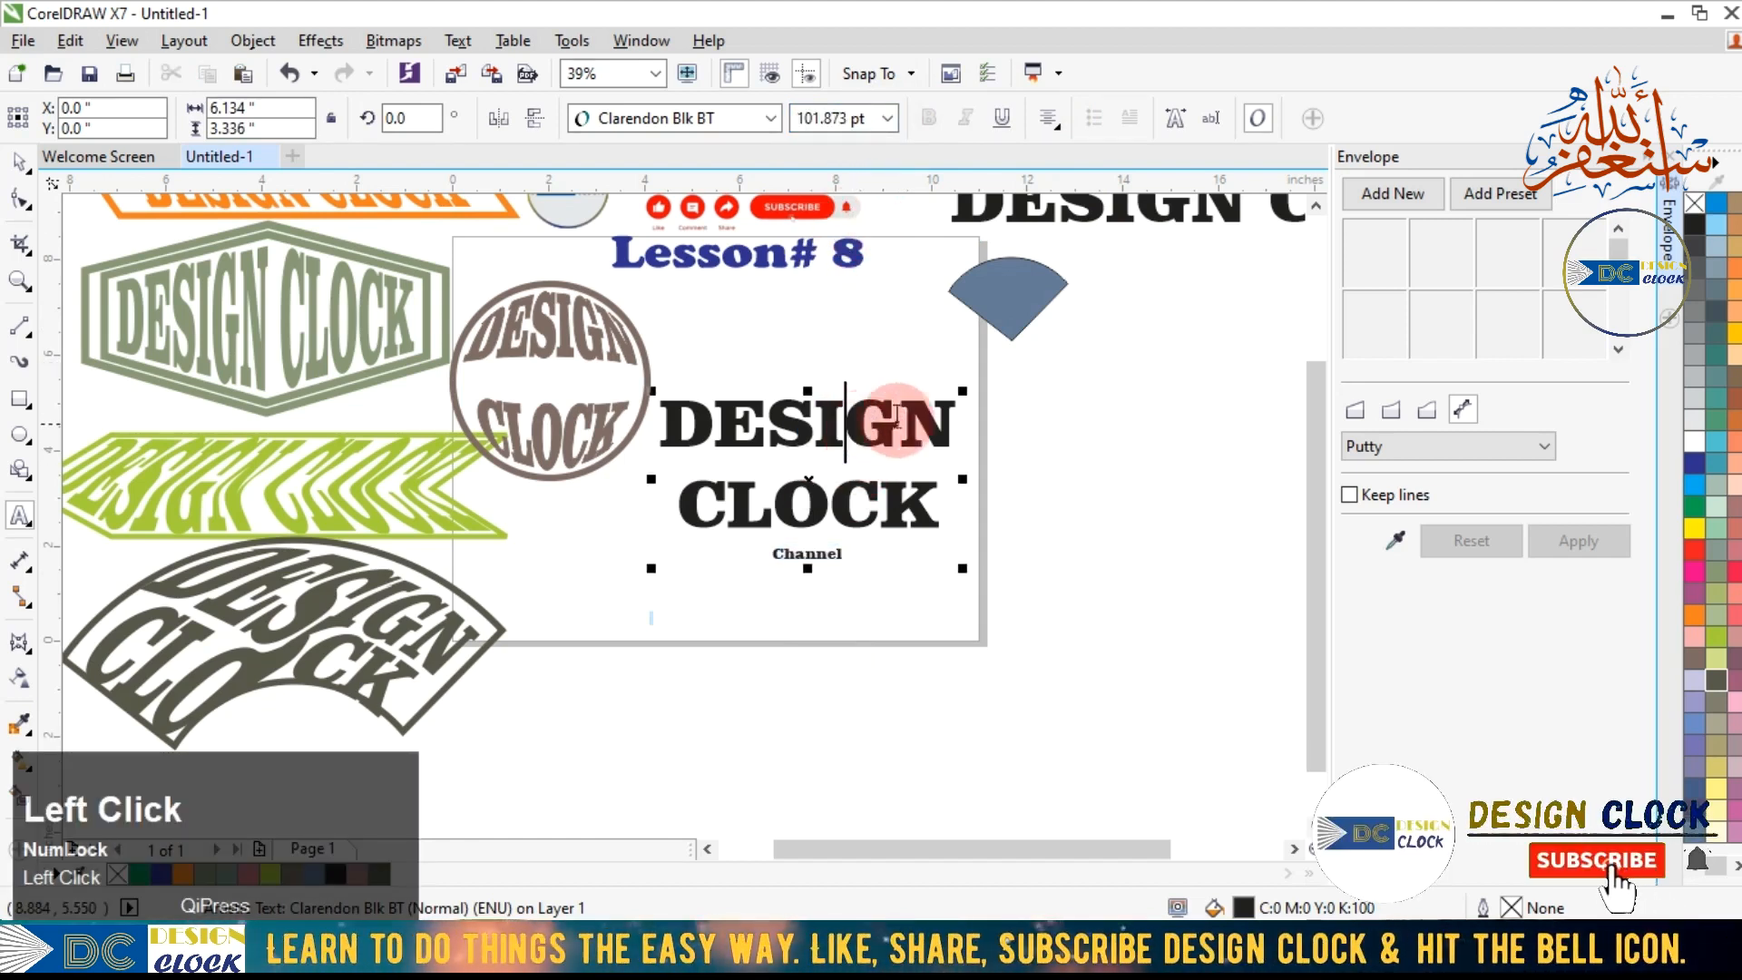
{"action": "left_click_drag", "start_coordinate": [959, 418], "coordinate": [871, 150]}
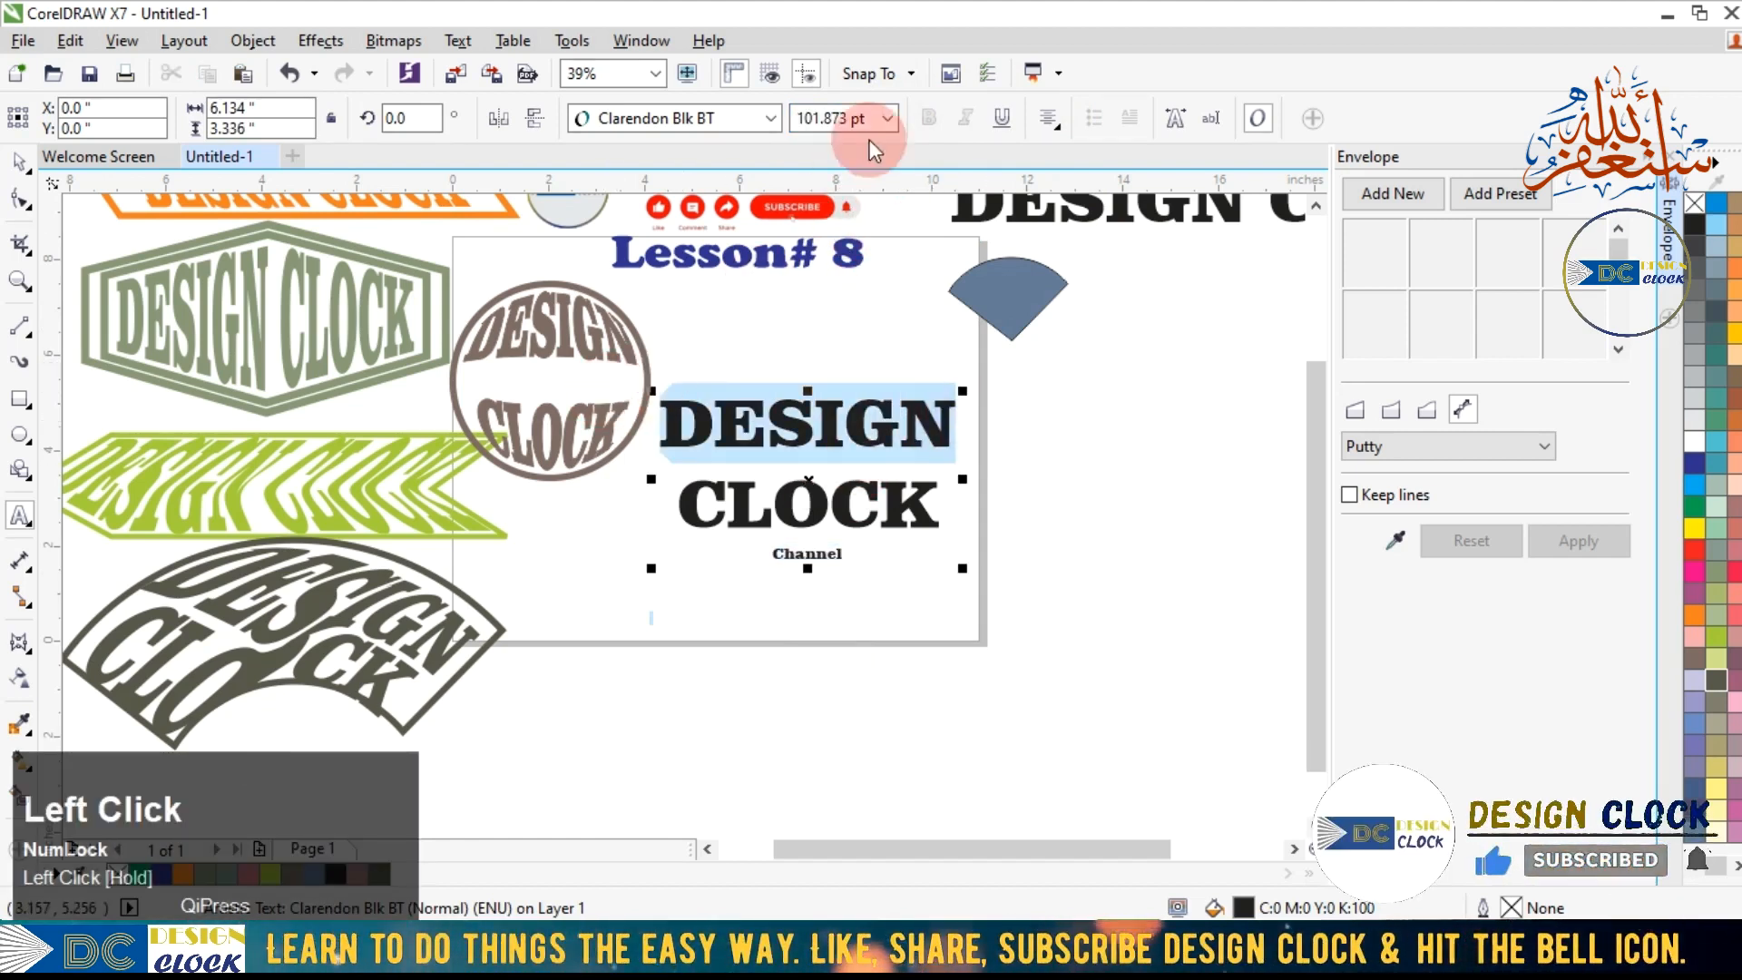
{"action": "left_click", "coordinate": [890, 113]}
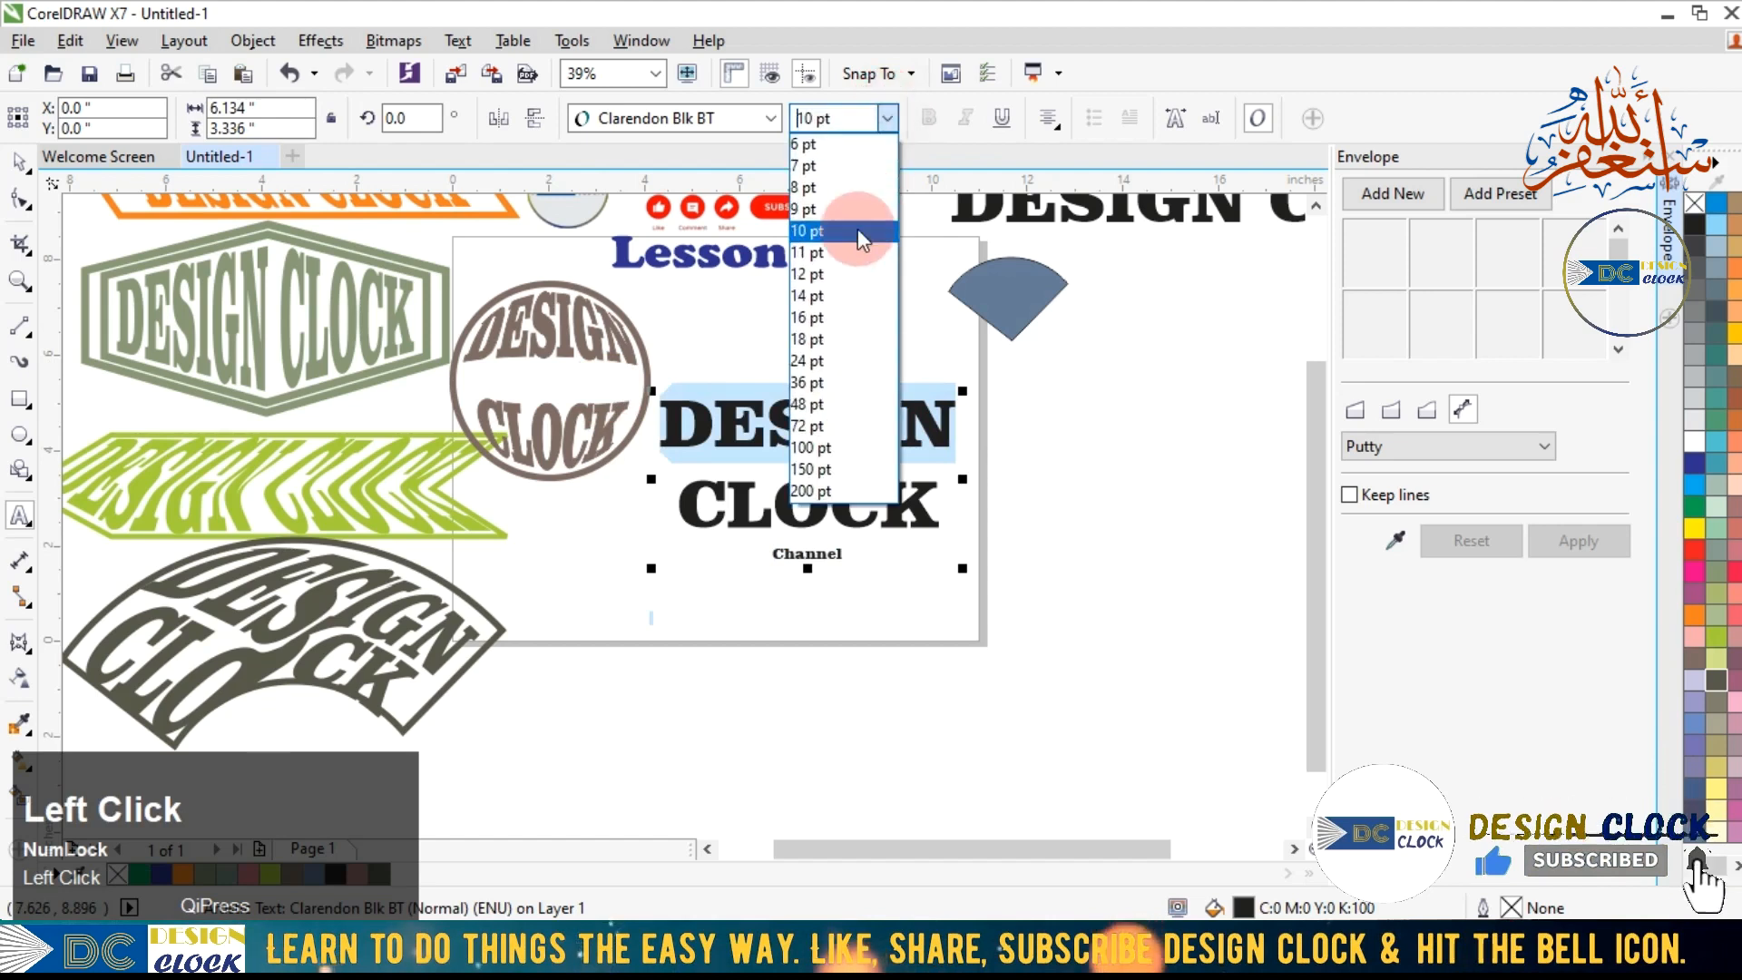
{"action": "left_click", "coordinate": [831, 426]}
Set the font size of the word CLOCK in the three-line text to 48 pt.
{"action": "left_click", "coordinate": [906, 474]}
{"action": "left_click_drag", "start_coordinate": [869, 479], "coordinate": [681, 475]}
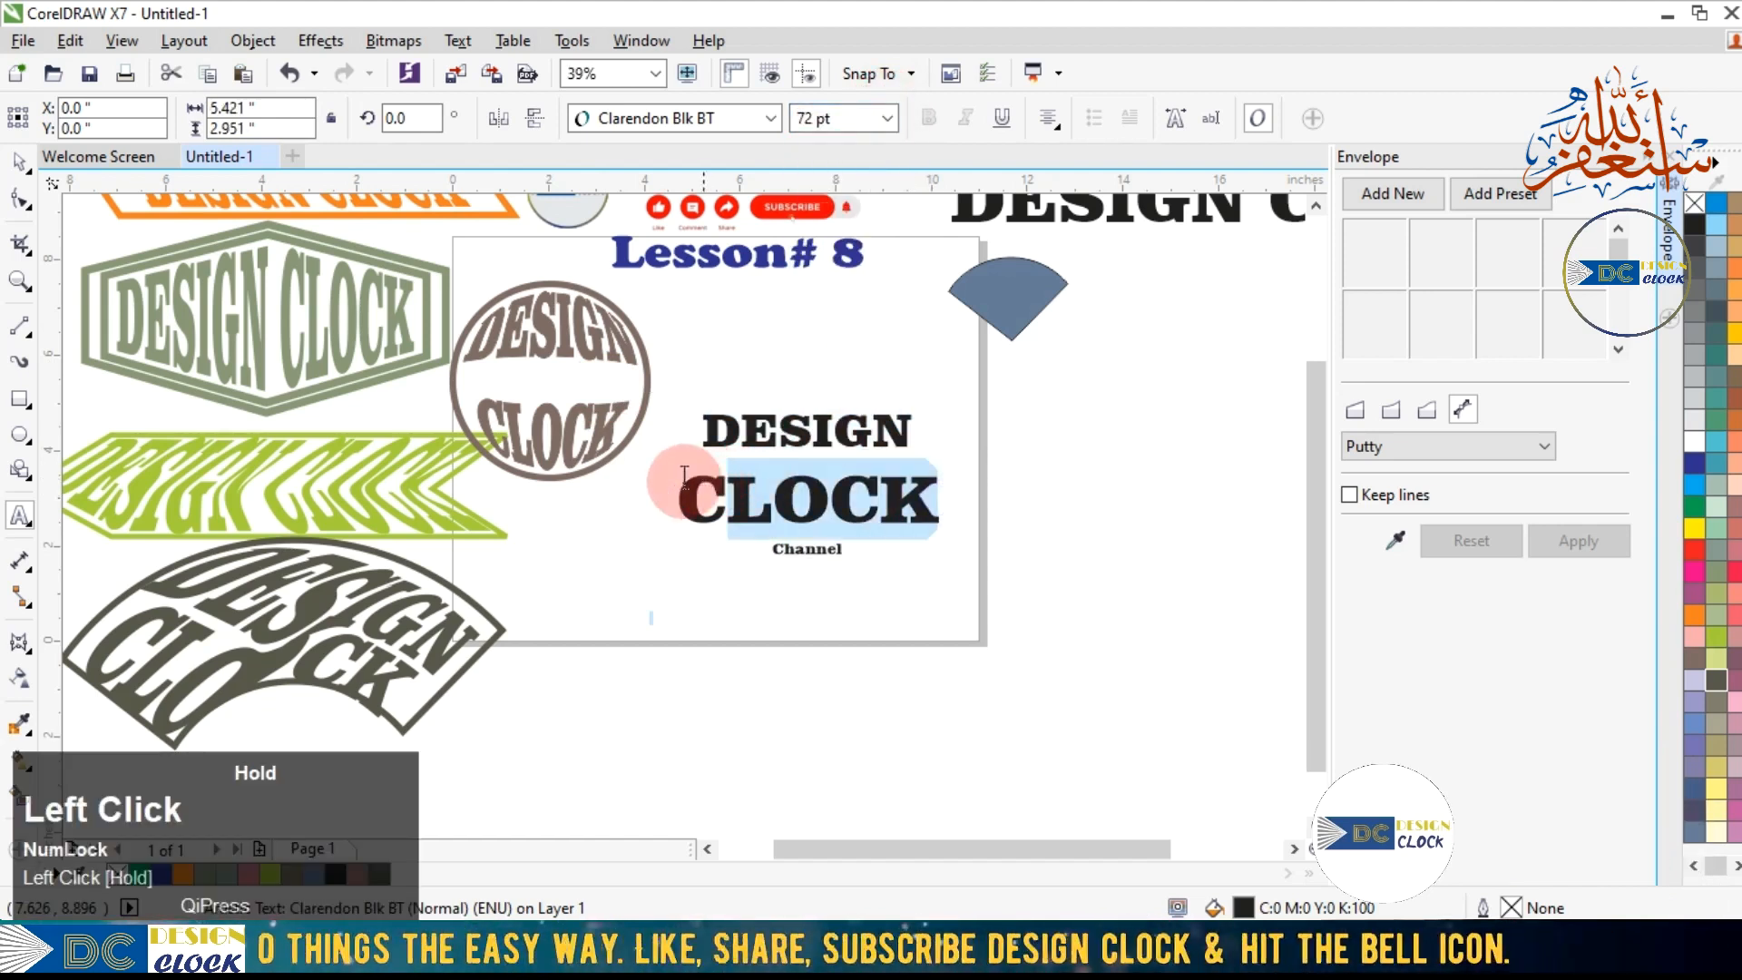
{"action": "left_click", "coordinate": [888, 118]}
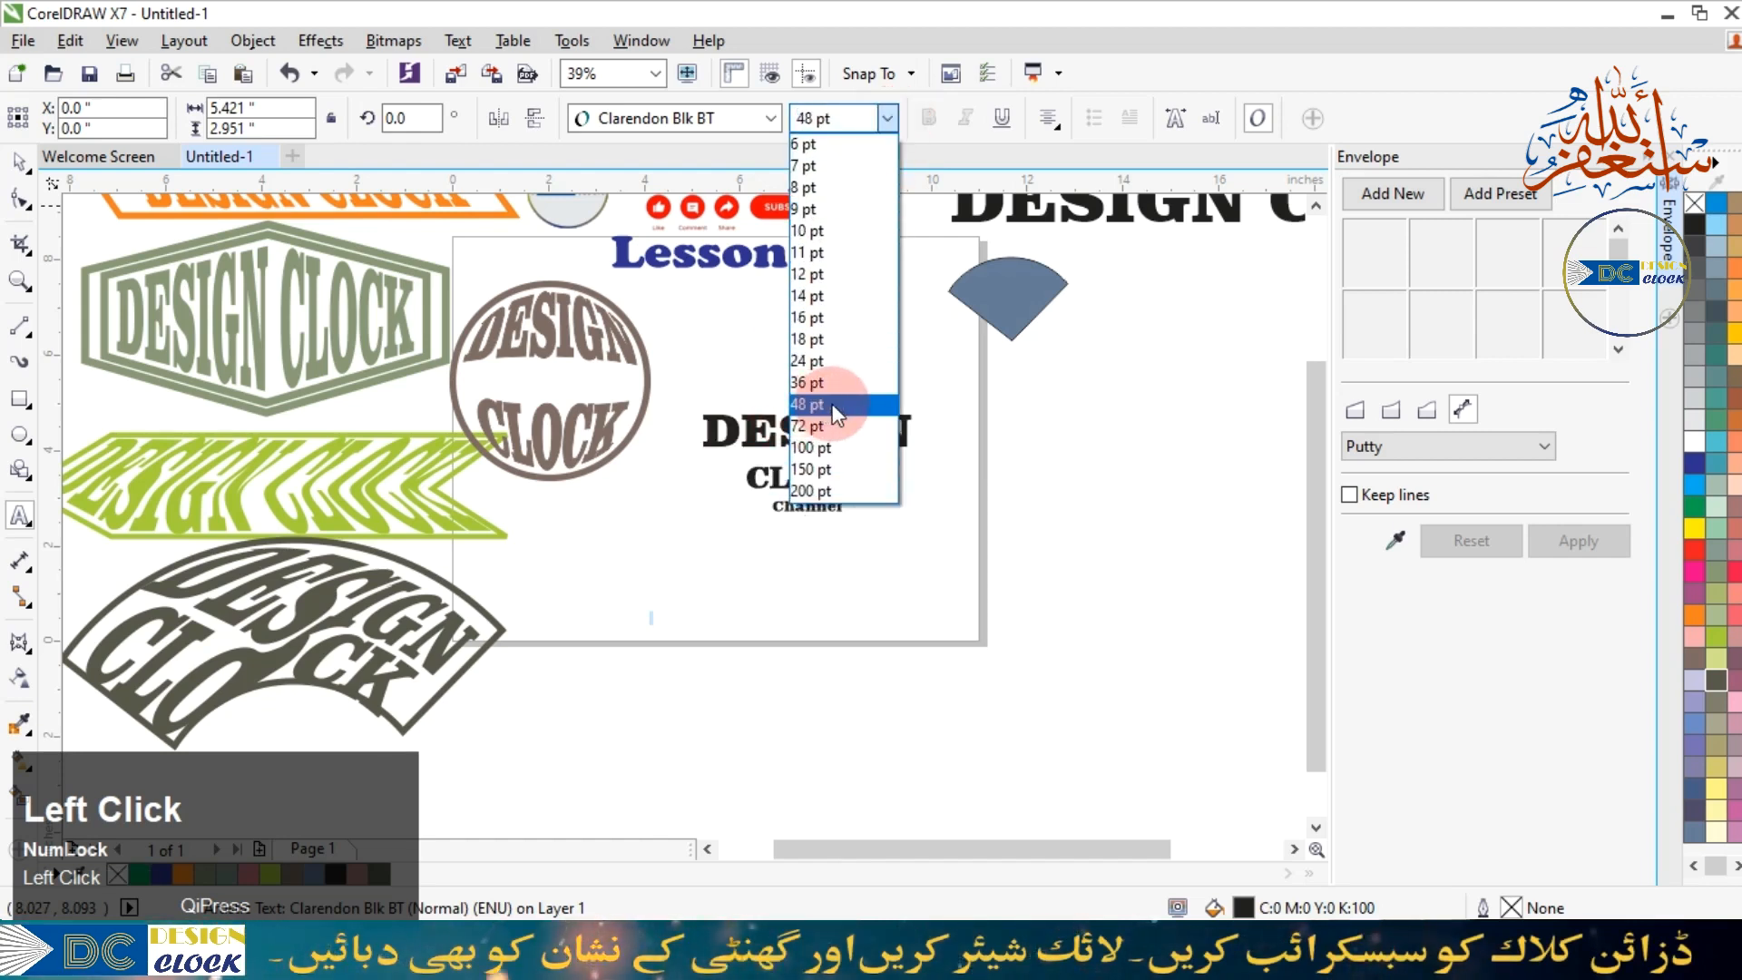
{"action": "left_click", "coordinate": [799, 404]}
Set the font size of the word Channel to 36 pt and move the three-line text higher on the page.
{"action": "left_click_drag", "start_coordinate": [851, 507], "coordinate": [771, 505]}
{"action": "left_click", "coordinate": [890, 118]}
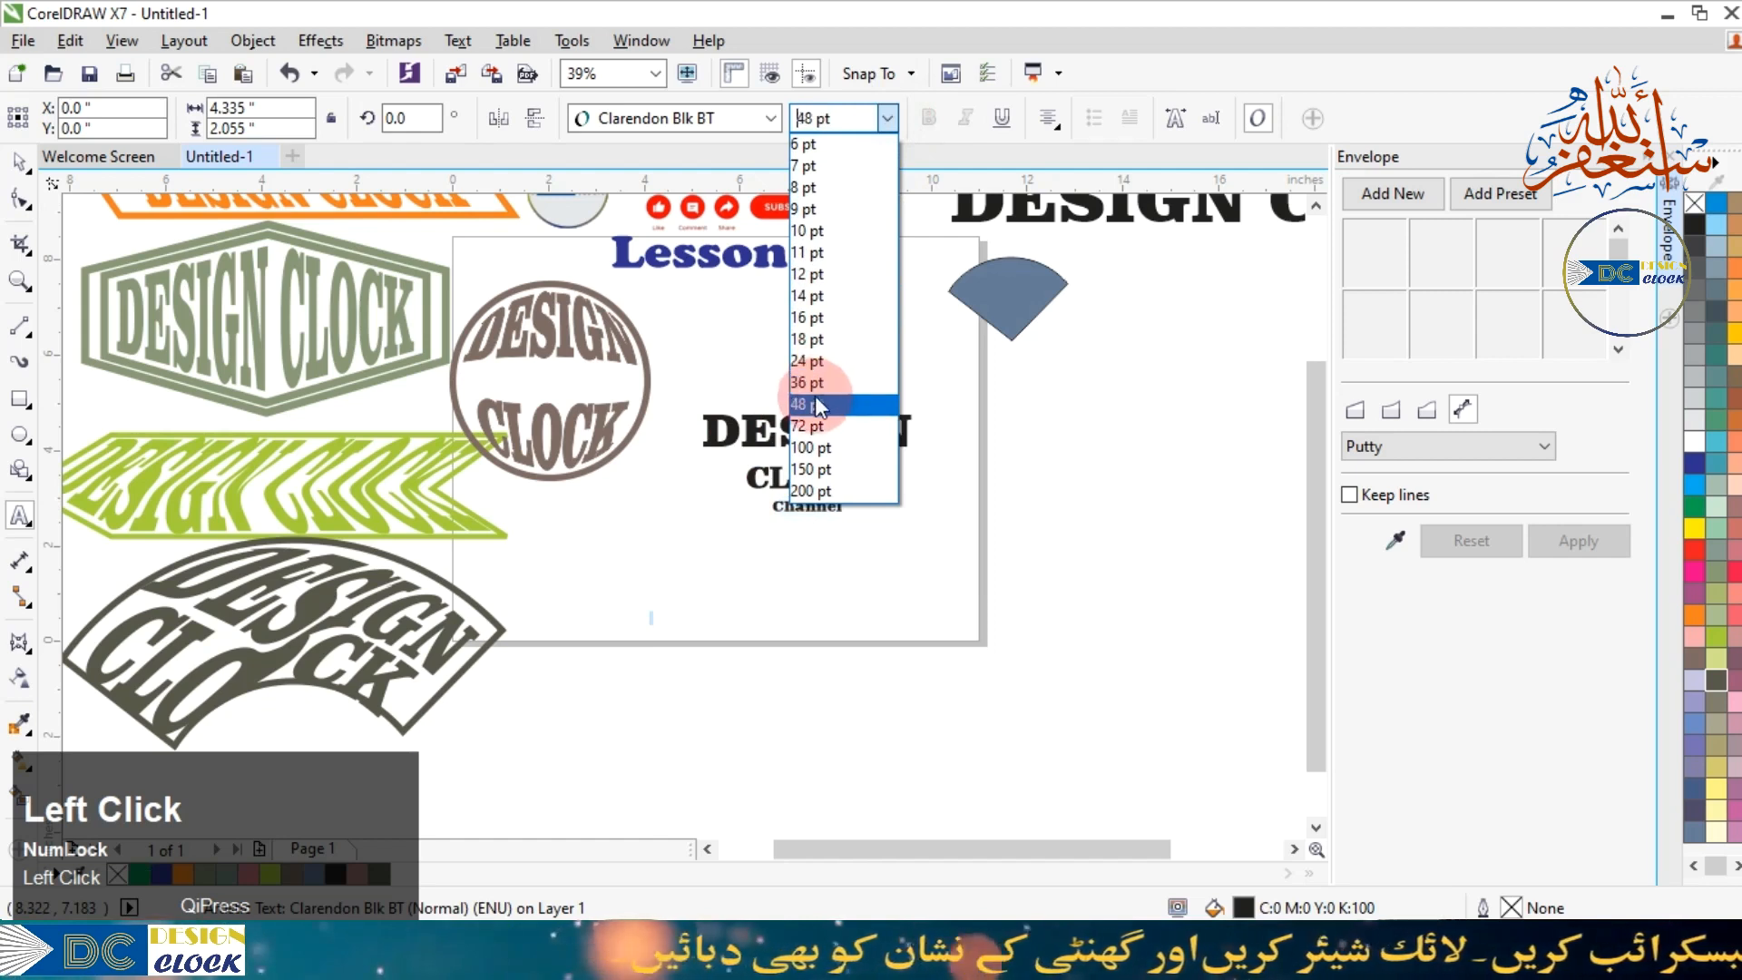
{"action": "left_click", "coordinate": [816, 382]}
{"action": "left_click", "coordinate": [19, 162]}
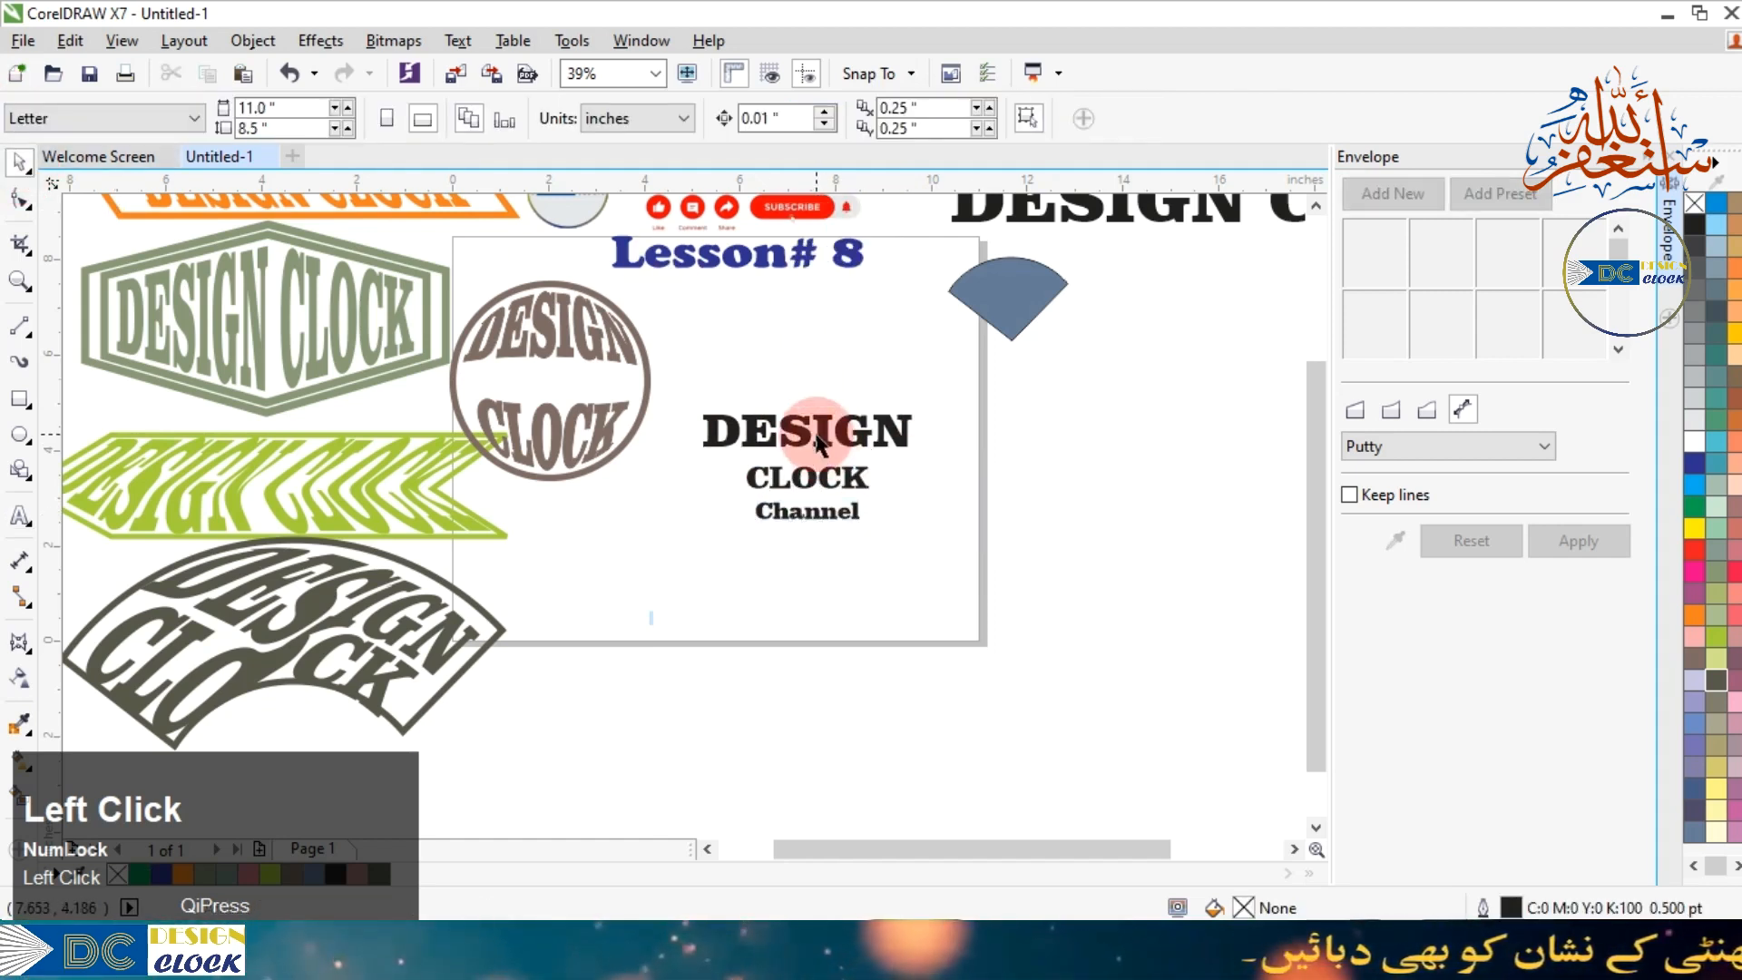
{"action": "left_click_drag", "start_coordinate": [785, 399], "coordinate": [775, 315]}
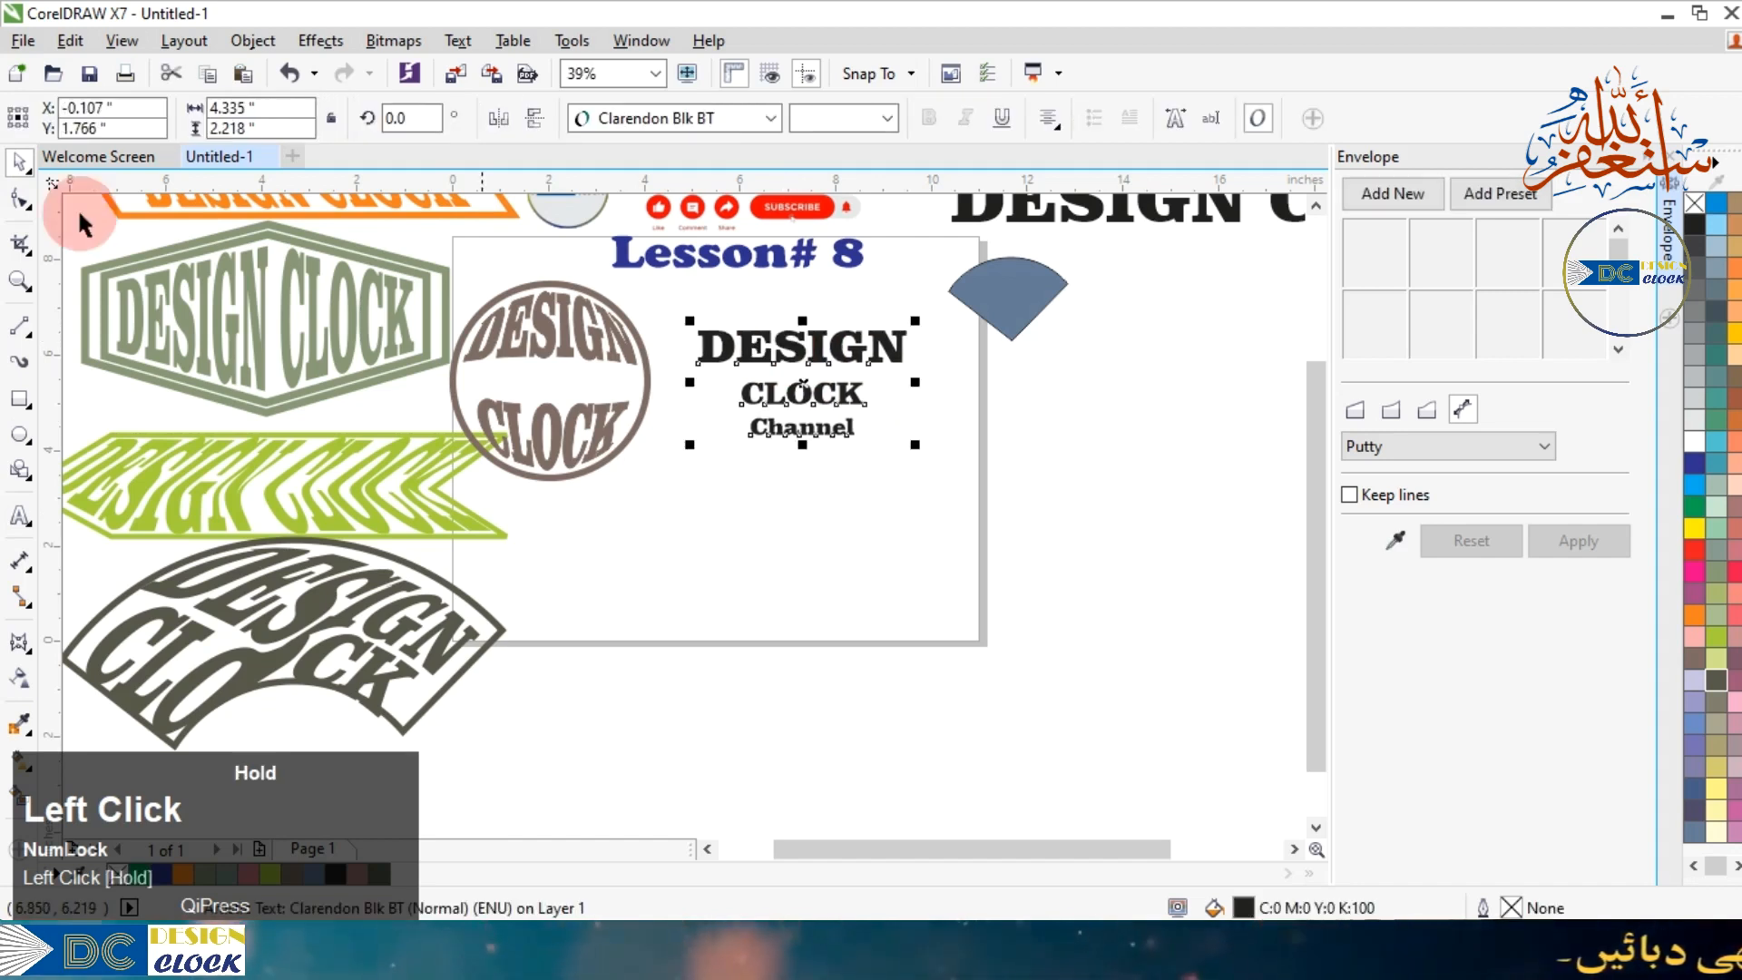
Tighten the line spacing of the three-line text with the Shape tool so its lines sit close together.
{"action": "left_click", "coordinate": [19, 198]}
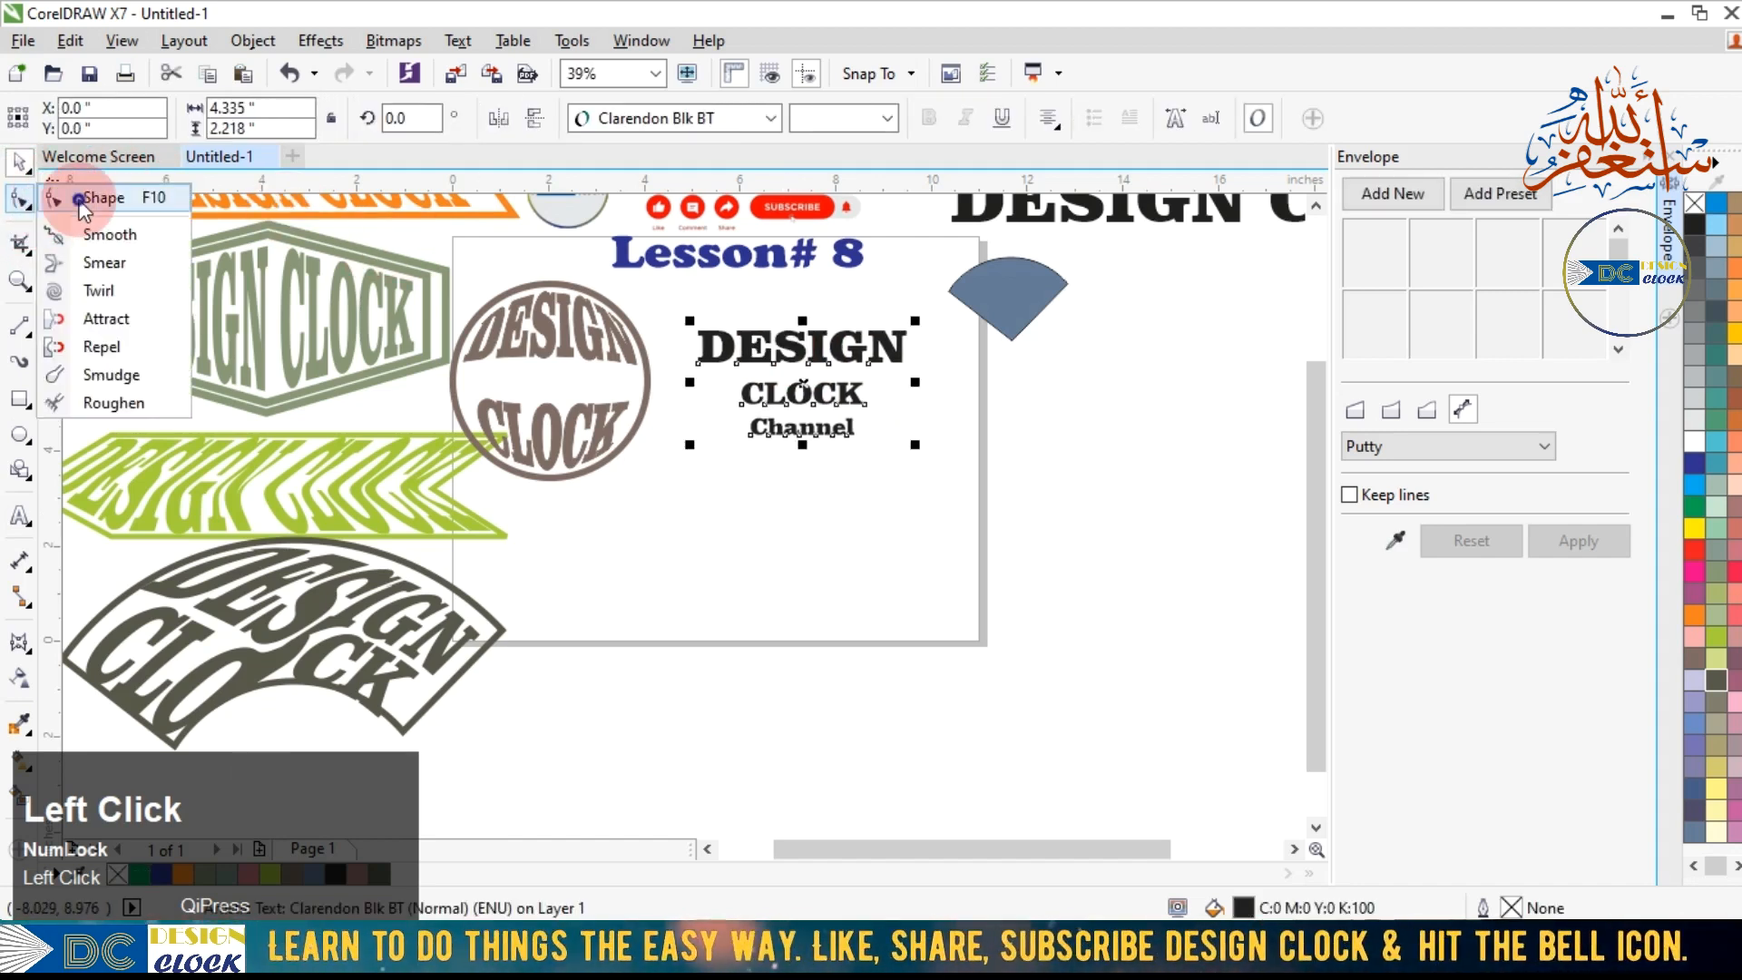
{"action": "left_click", "coordinate": [107, 196]}
{"action": "left_click_drag", "start_coordinate": [694, 448], "coordinate": [9, 118]}
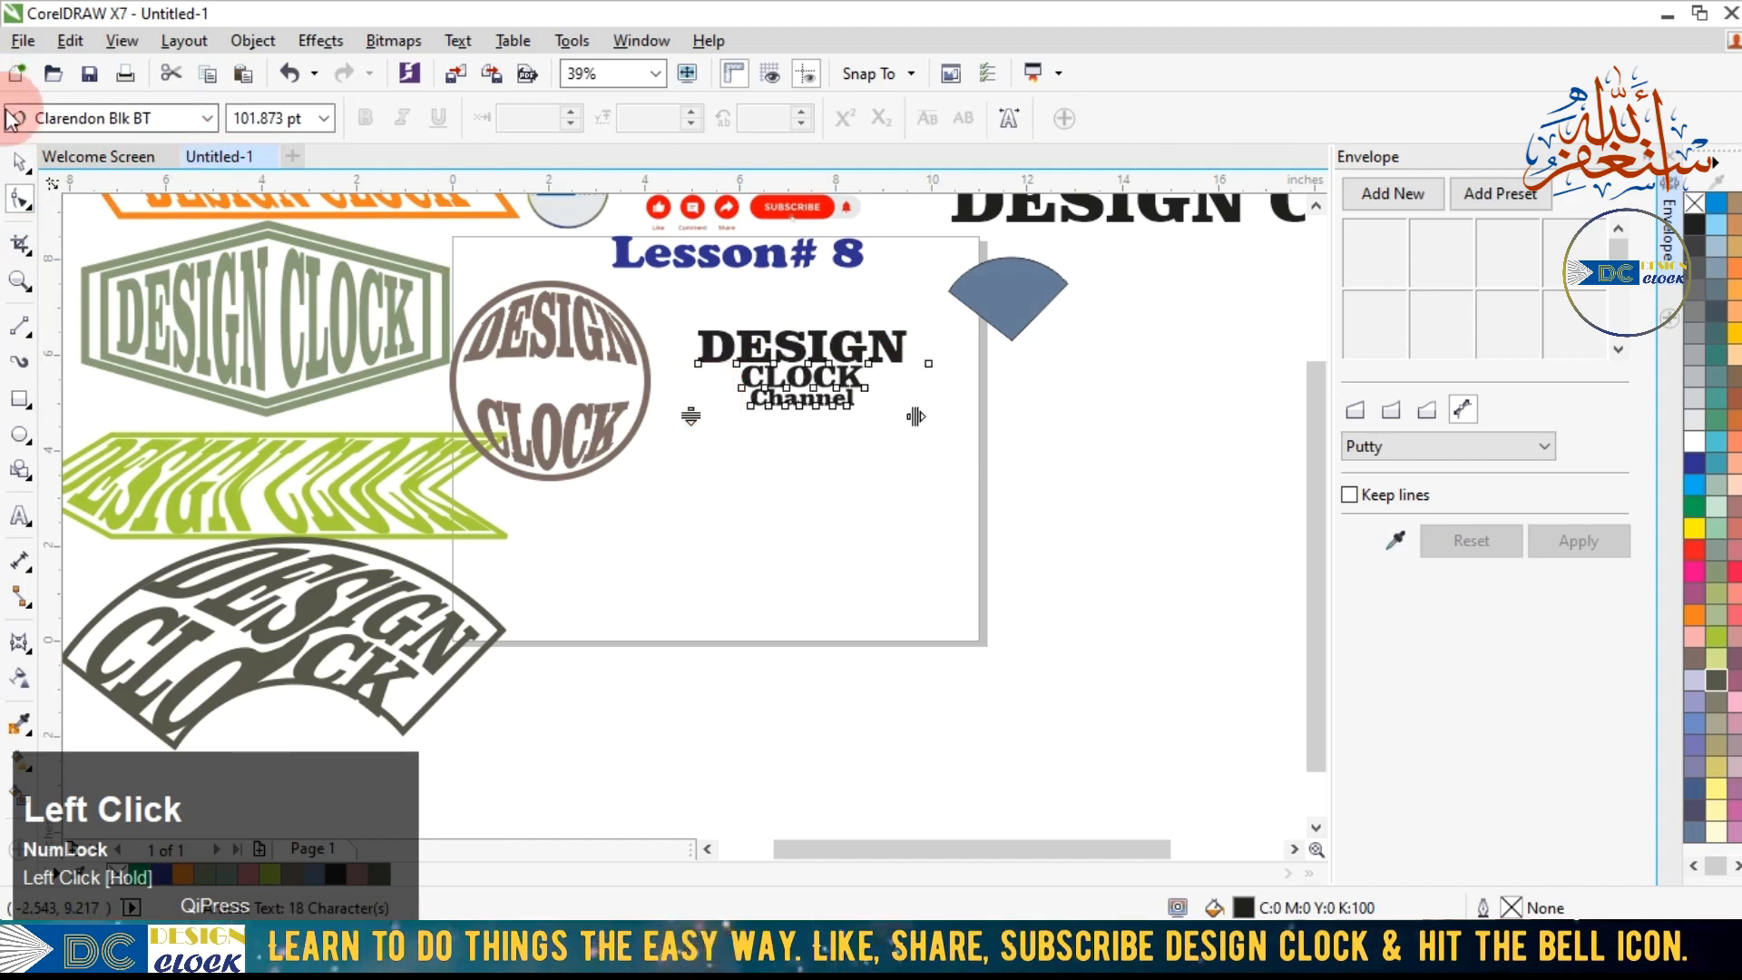
{"action": "left_click", "coordinate": [25, 161]}
{"action": "left_click", "coordinate": [891, 525]}
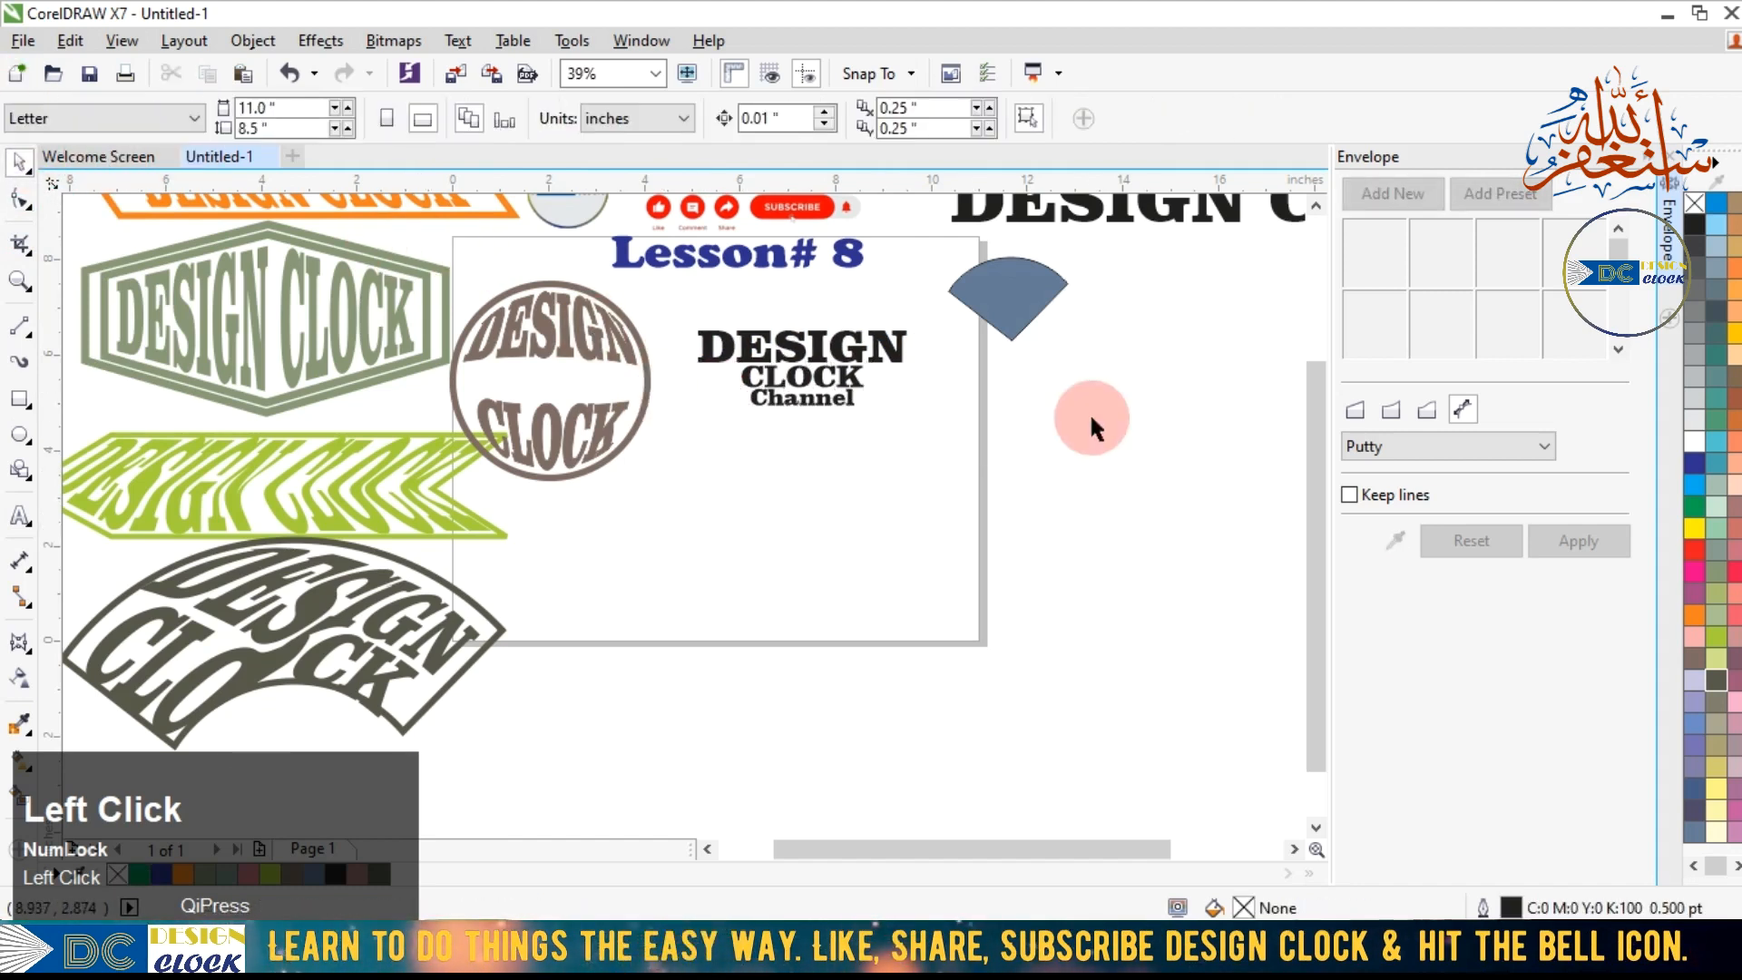
Enlarge the blue fan shape beside the three-line text to about 5.155 × 3.608 in.
{"action": "left_click", "coordinate": [1037, 289]}
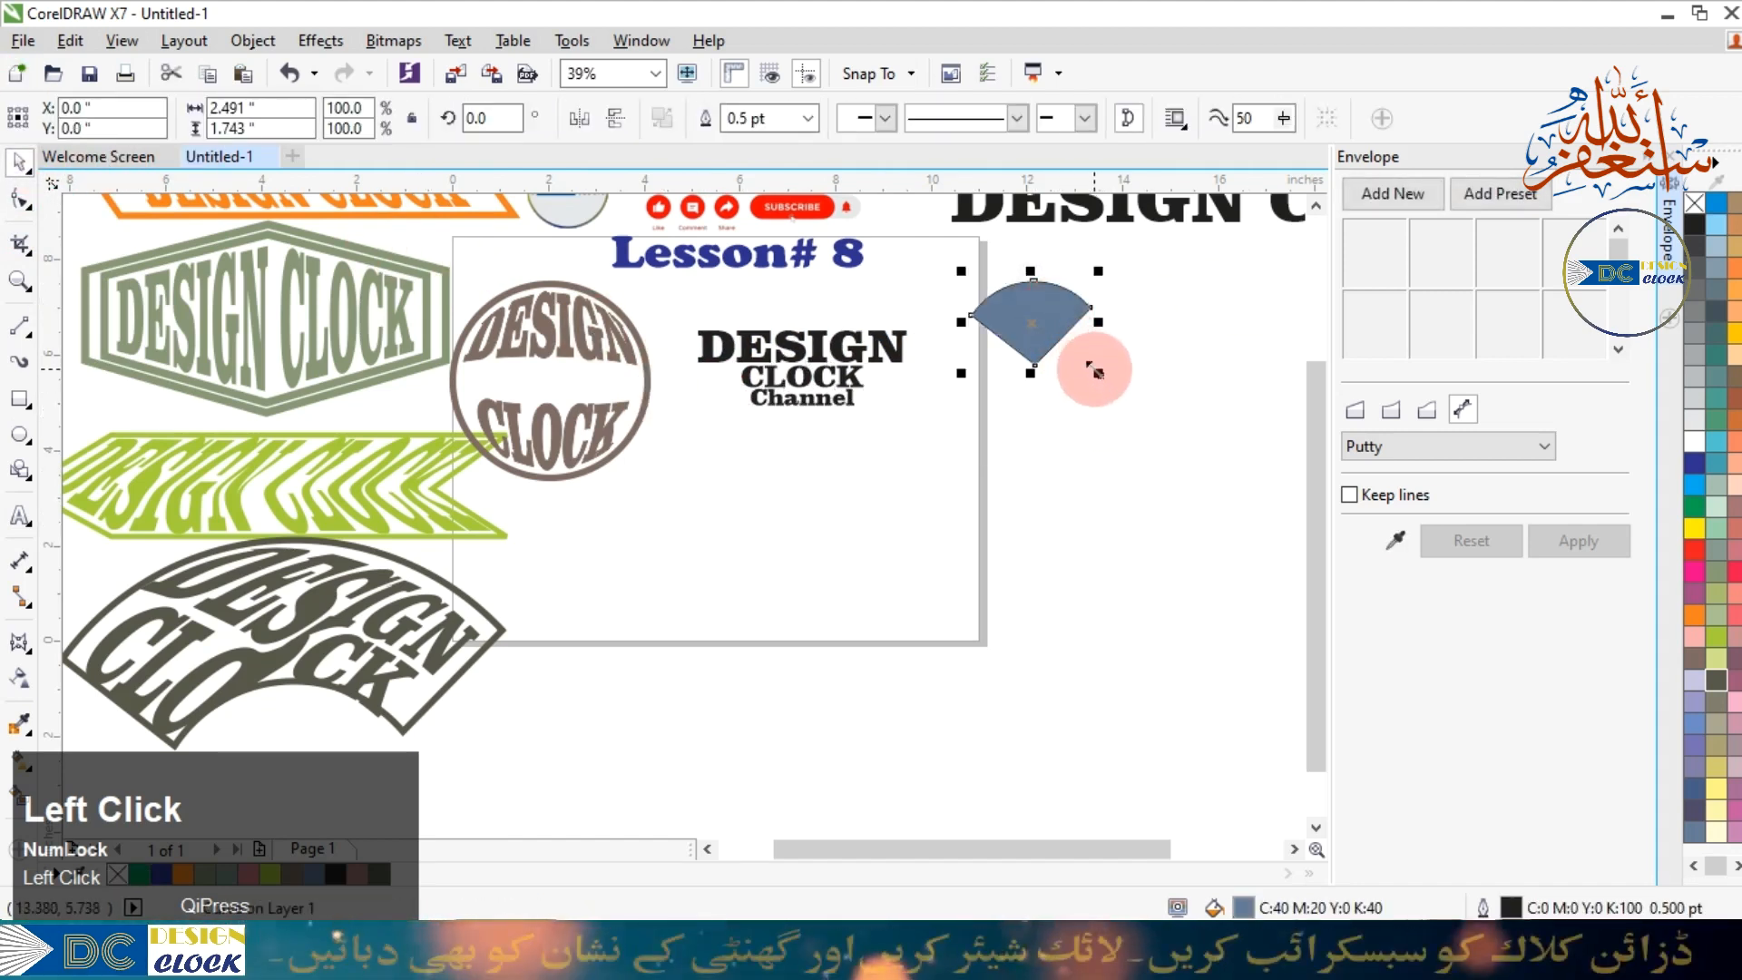
{"action": "left_click_drag", "start_coordinate": [1096, 372], "coordinate": [1154, 419]}
{"action": "left_click", "coordinate": [931, 518]}
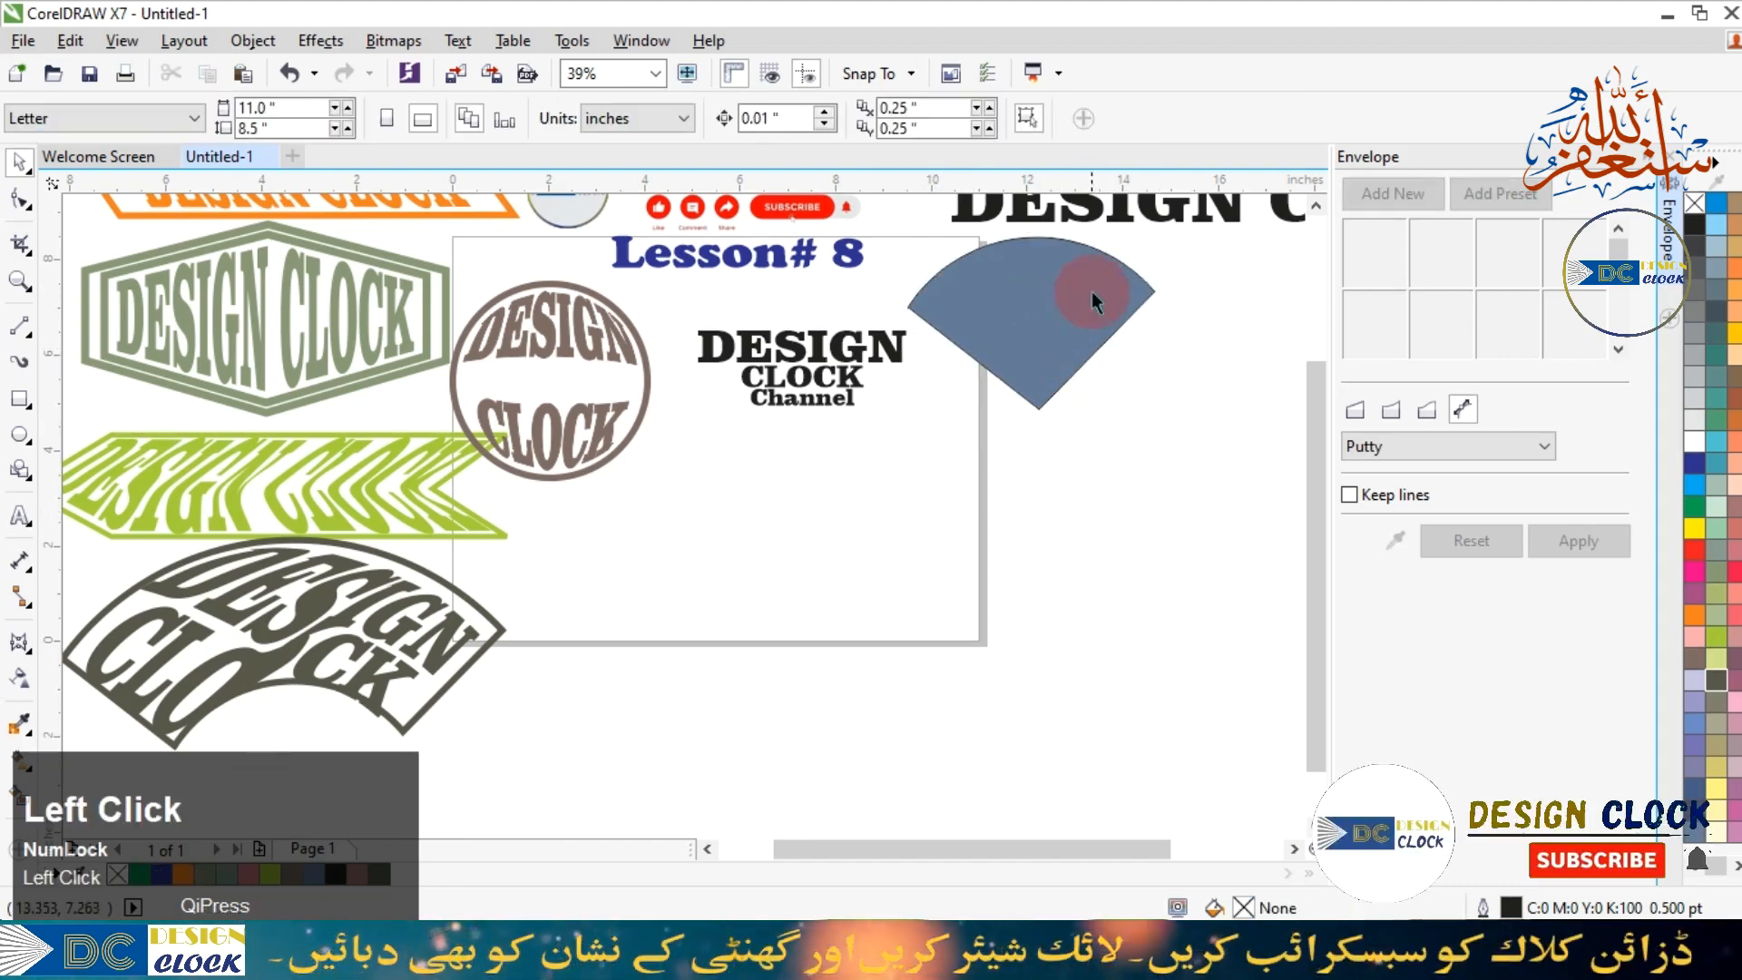
Fill the three-line text with orange (C:0 M:60 Y:80 K:0).
{"action": "left_click", "coordinate": [810, 343]}
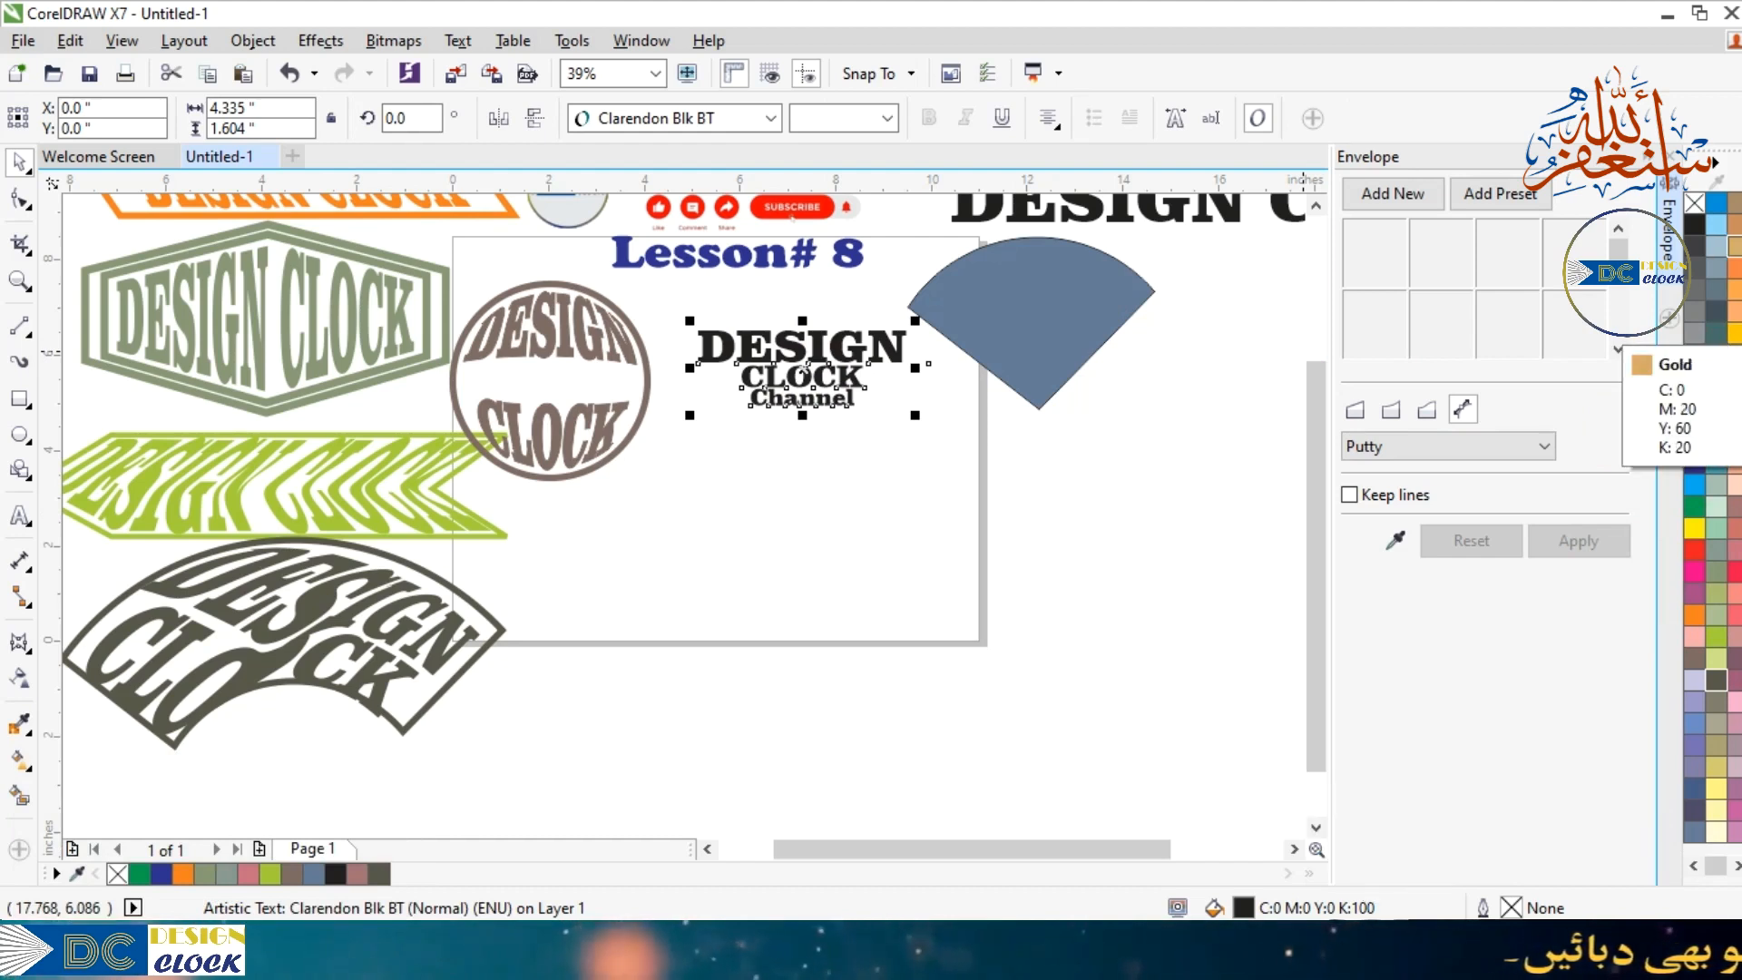
{"action": "left_click", "coordinate": [1734, 271]}
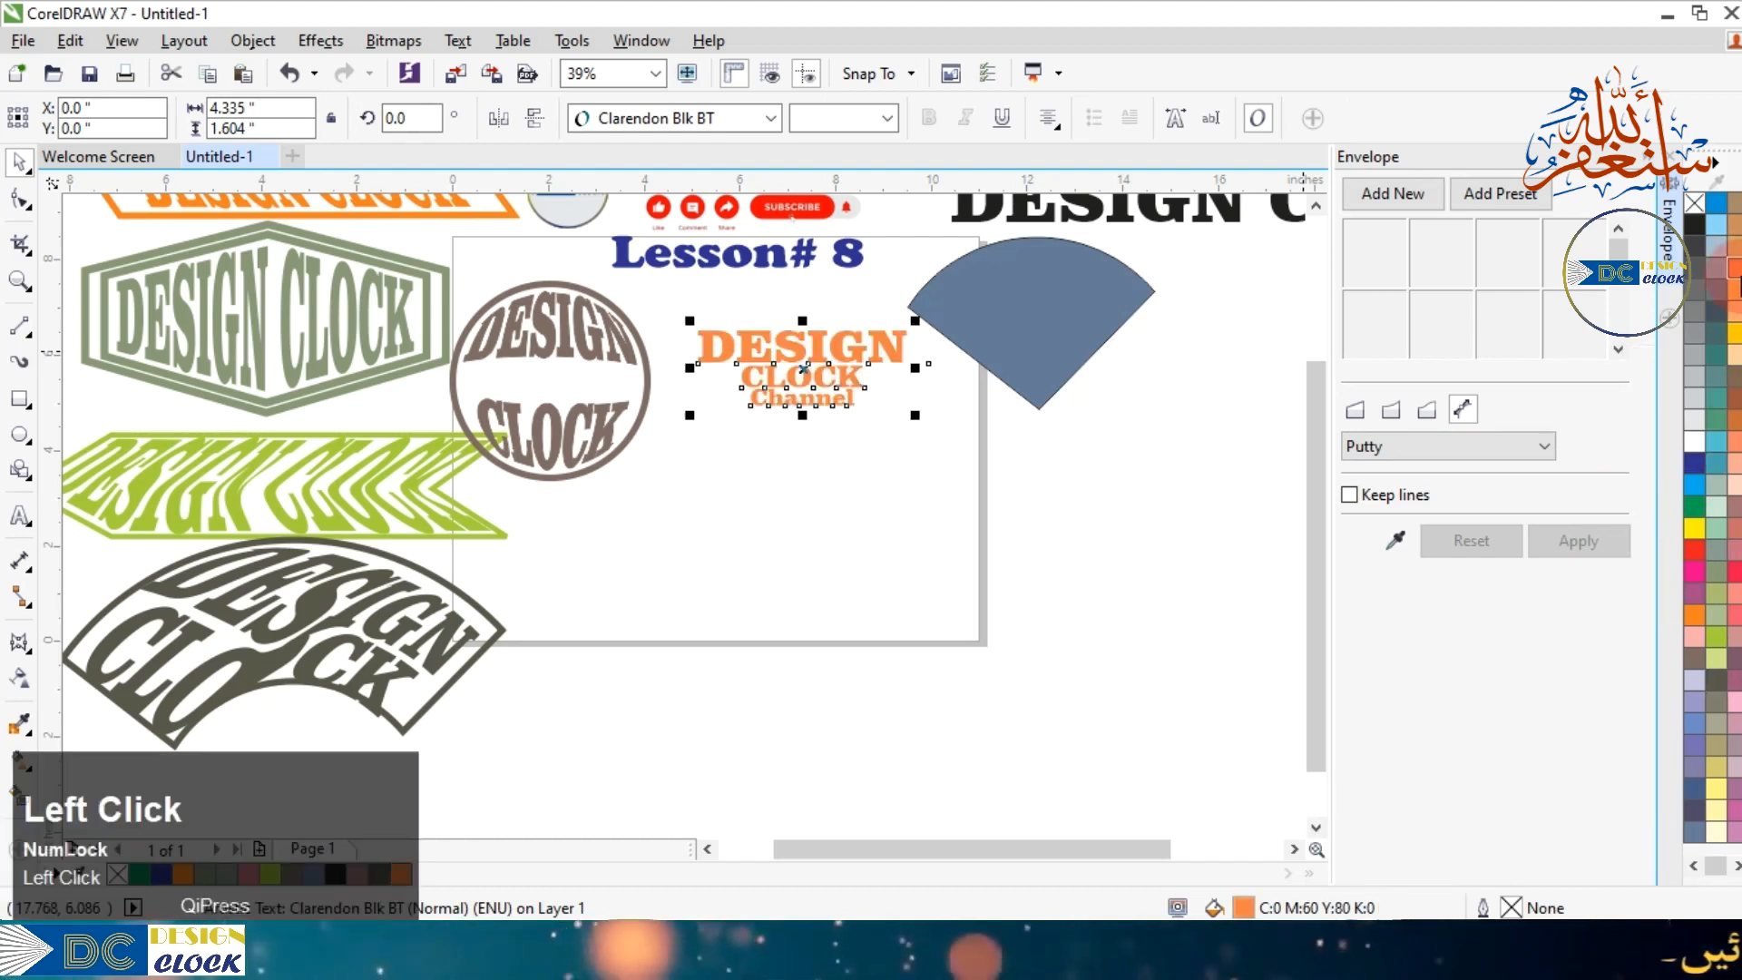
{"action": "left_click", "coordinate": [1011, 481]}
Remove the fan shape's fill and leave it with a black hairline outline.
{"action": "left_click", "coordinate": [986, 320]}
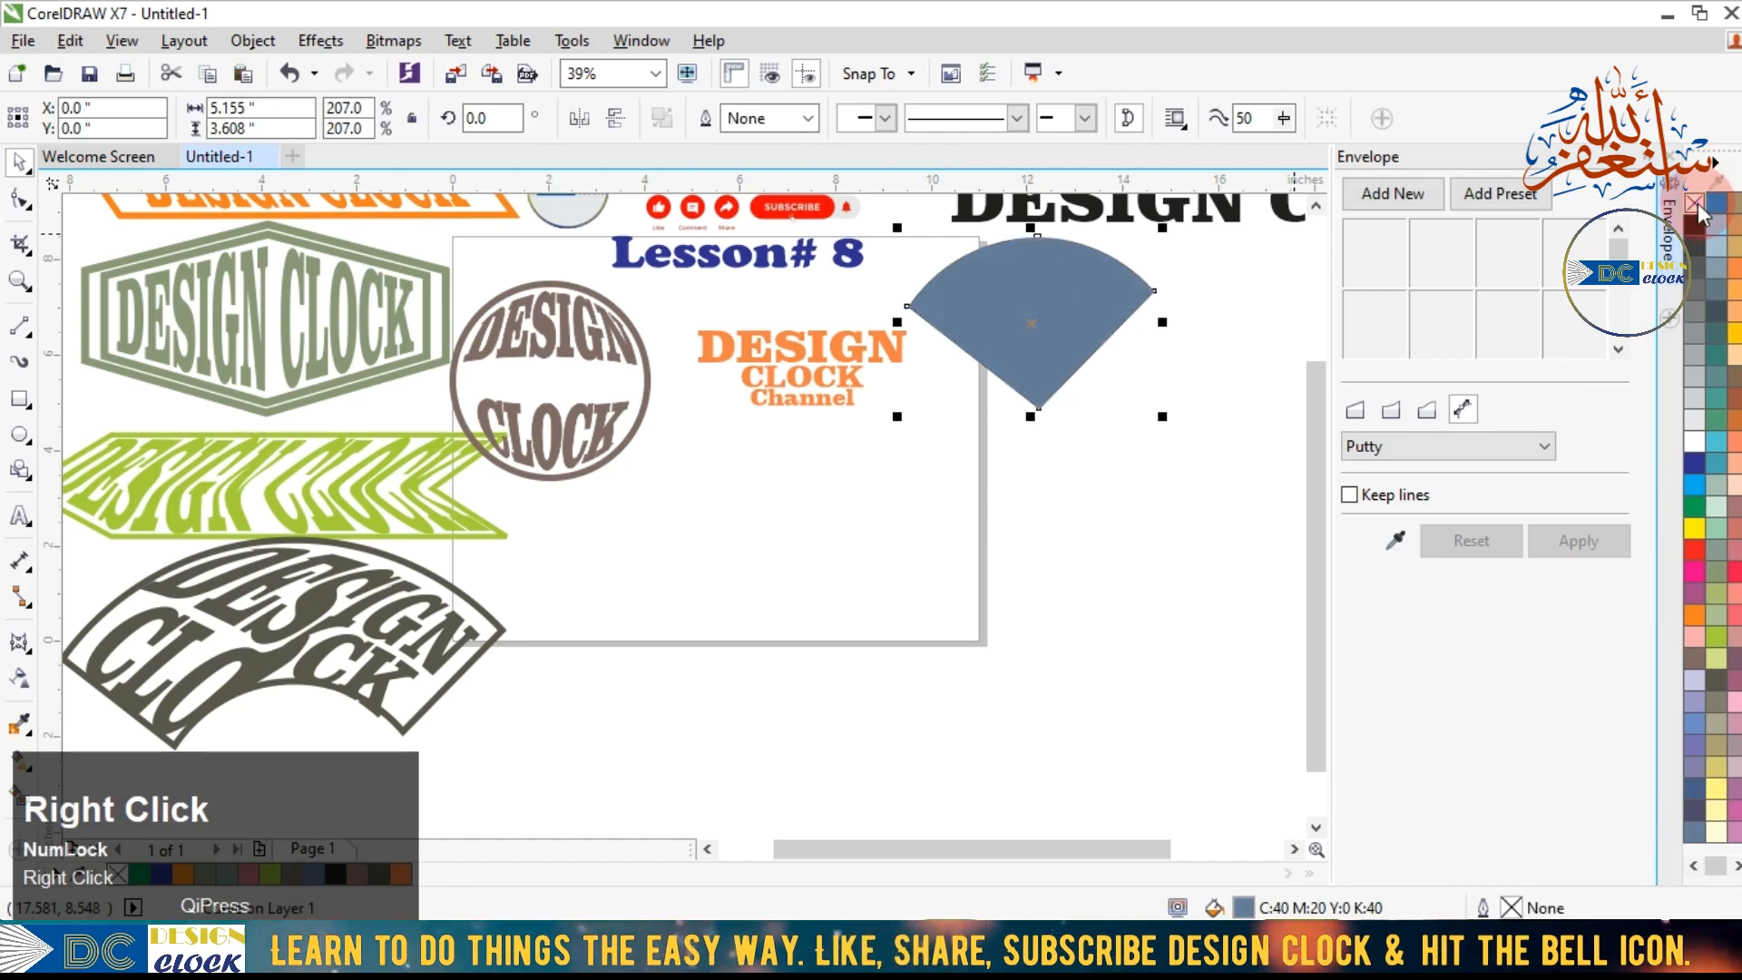
{"action": "left_click", "coordinate": [1695, 205]}
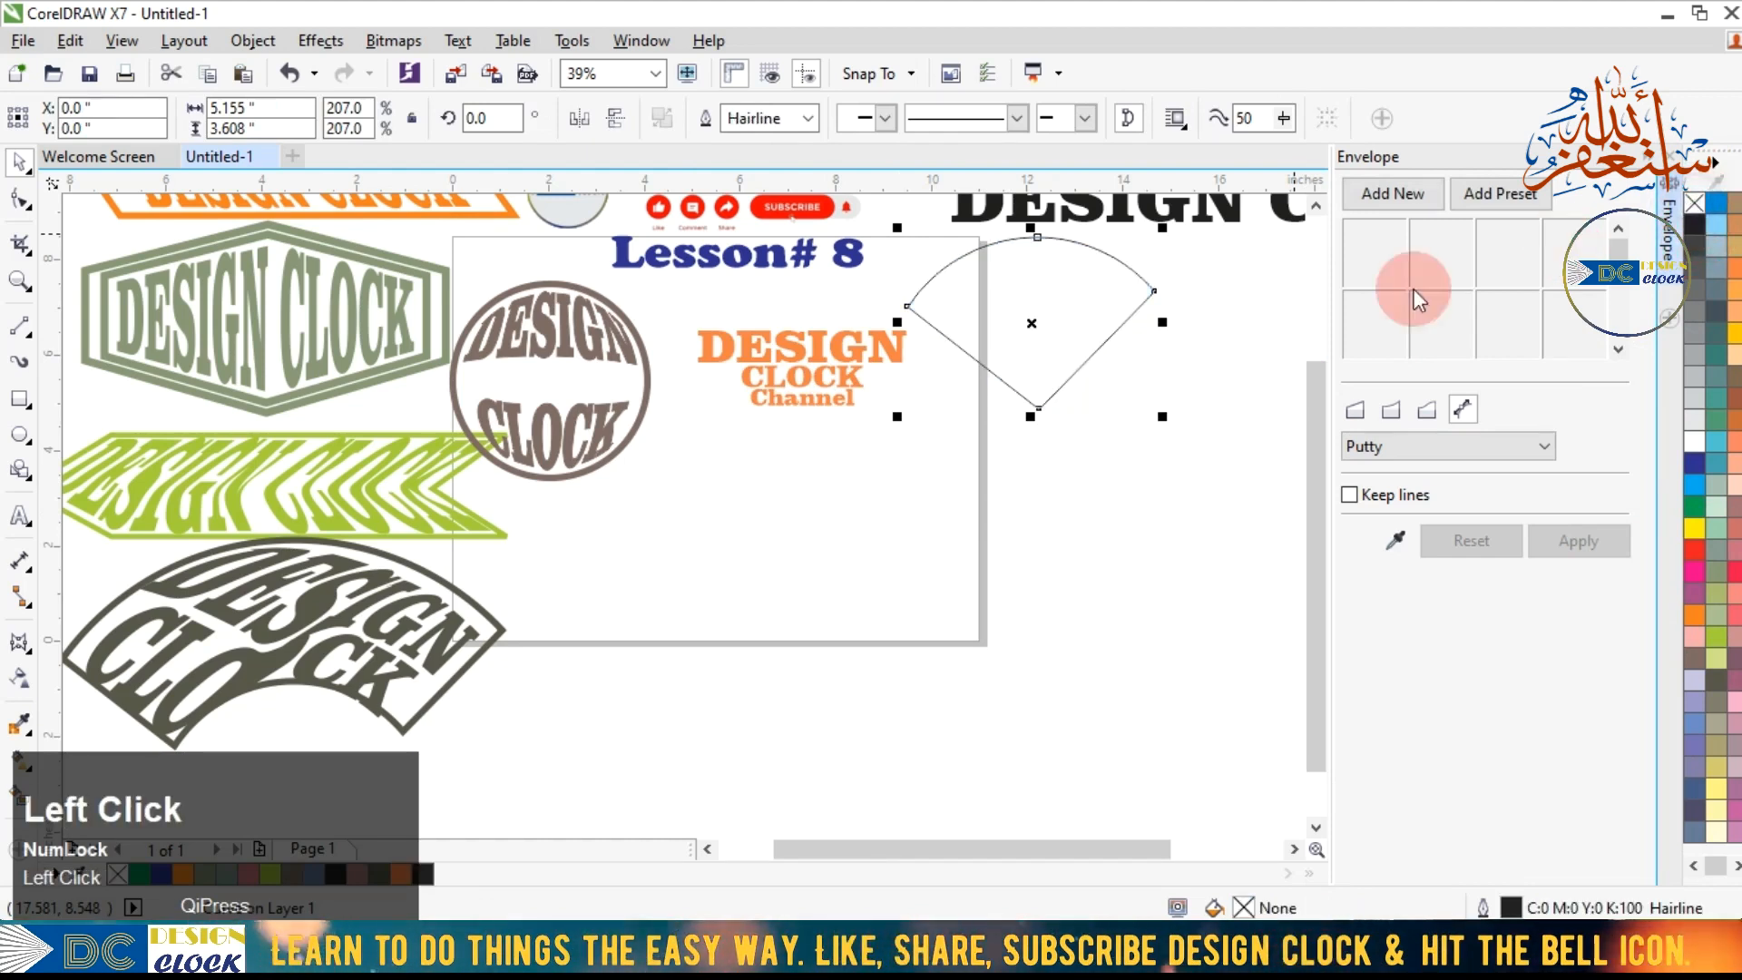
{"action": "left_click", "coordinate": [1141, 390]}
Compare the orange text with the fan by placing it inside, and move it to the free area below the fan.
{"action": "left_click_drag", "start_coordinate": [771, 356], "coordinate": [1075, 304]}
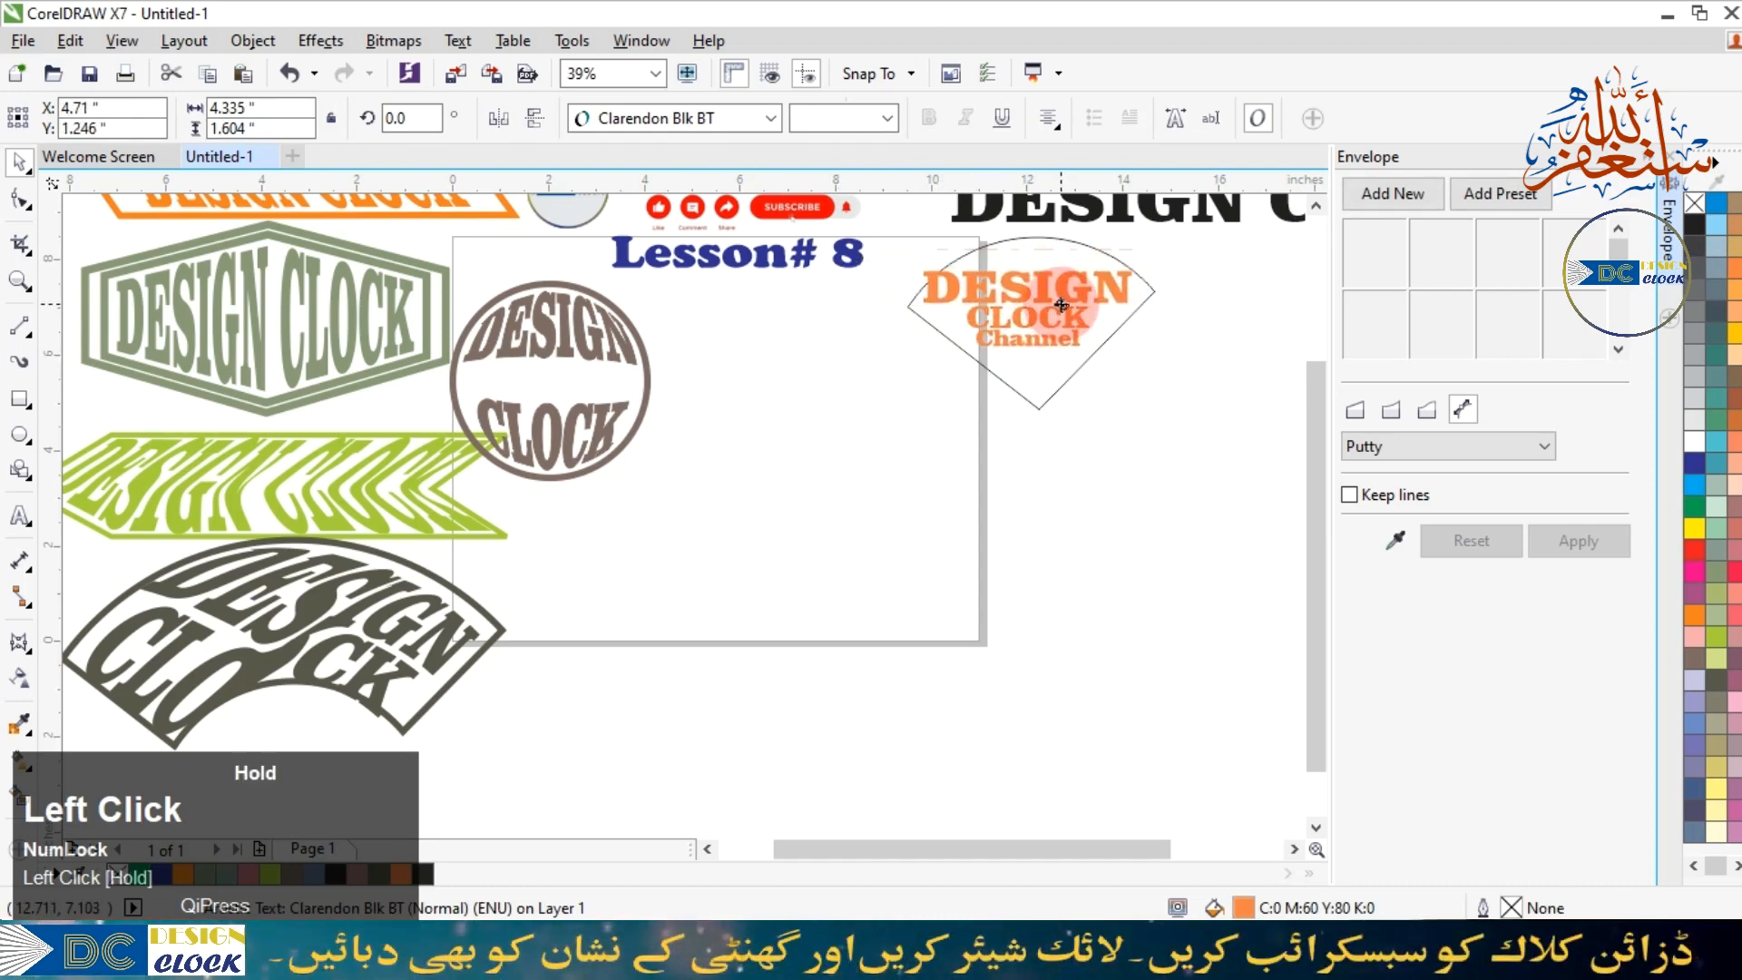
{"action": "left_click_drag", "start_coordinate": [1082, 304], "coordinate": [939, 449]}
Try to warp the orange text with an envelope taken from the fan outline, using Putty mapping.
{"action": "left_click", "coordinate": [1396, 540]}
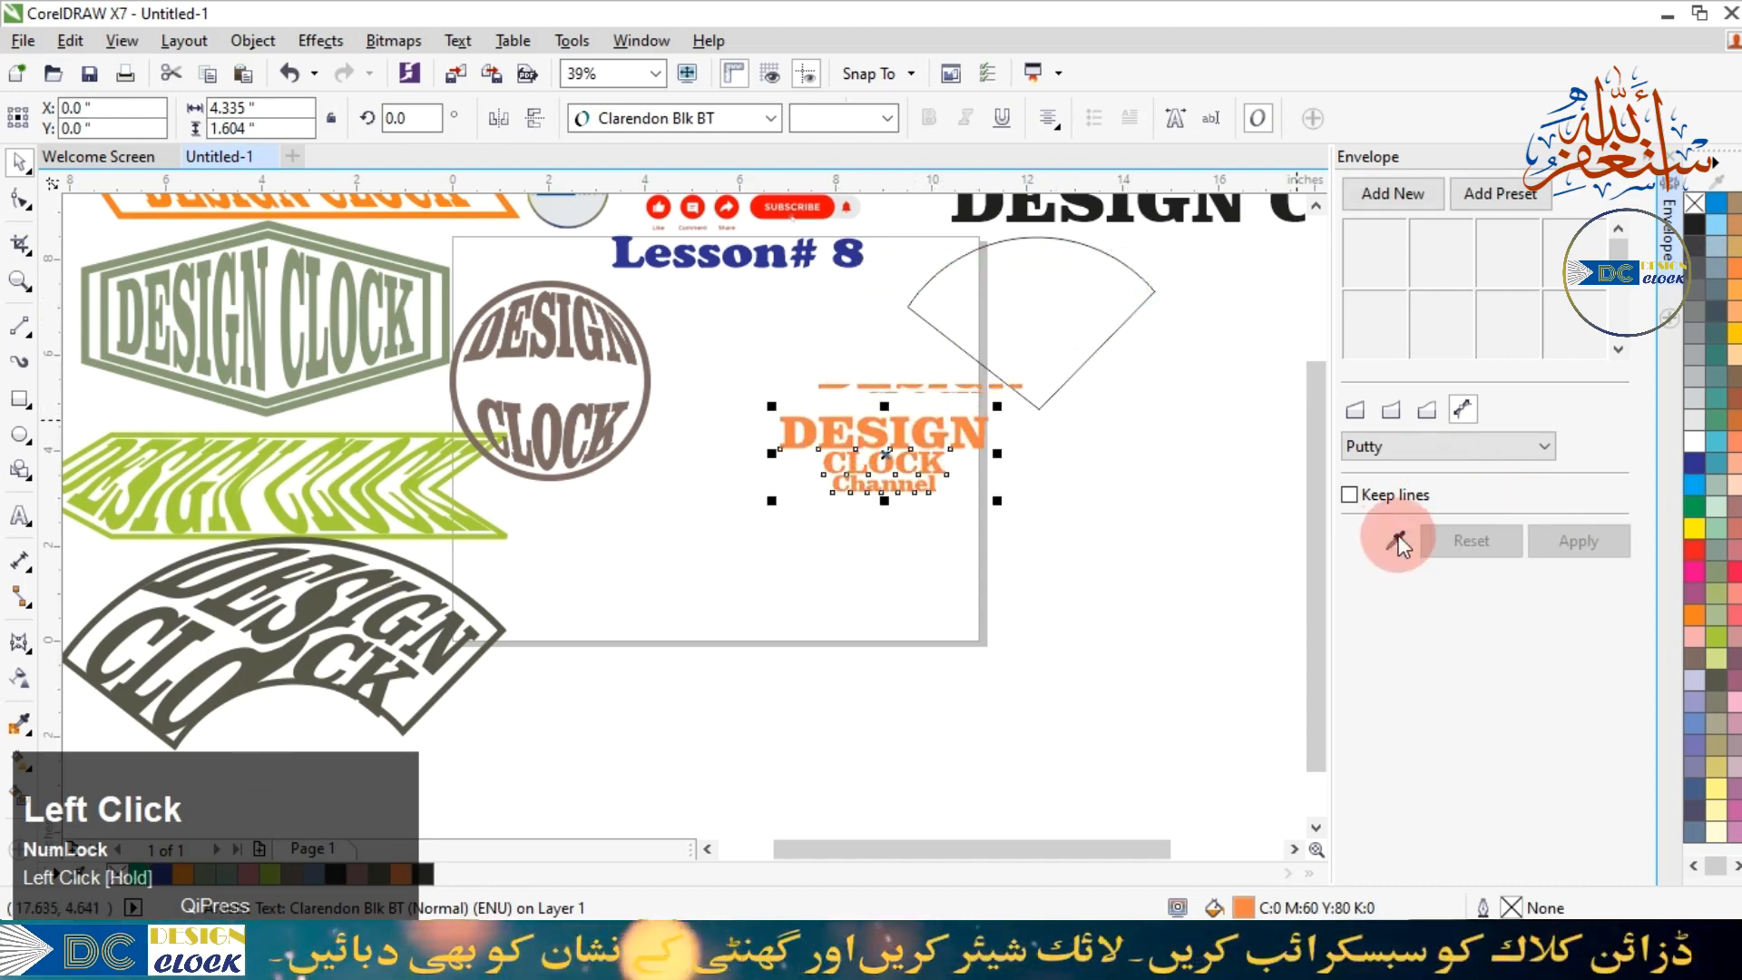
{"action": "left_click", "coordinate": [1039, 308]}
{"action": "left_click", "coordinate": [1588, 543]}
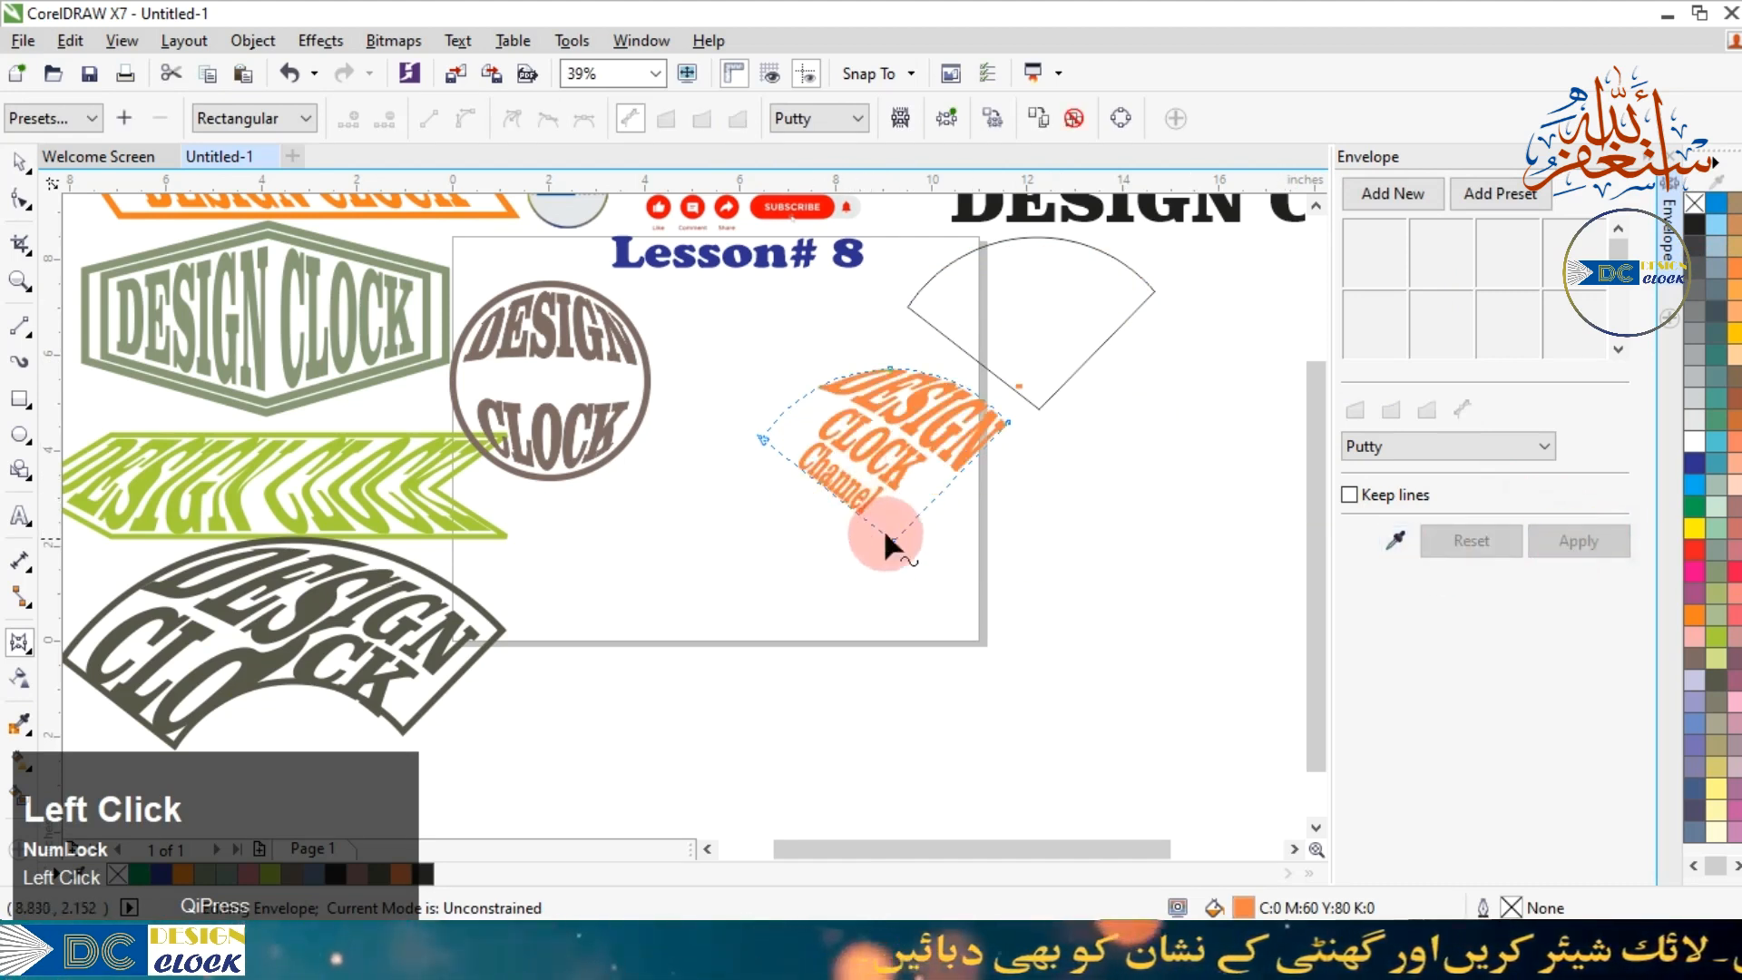
{"action": "key", "text": "ctrl+z"}
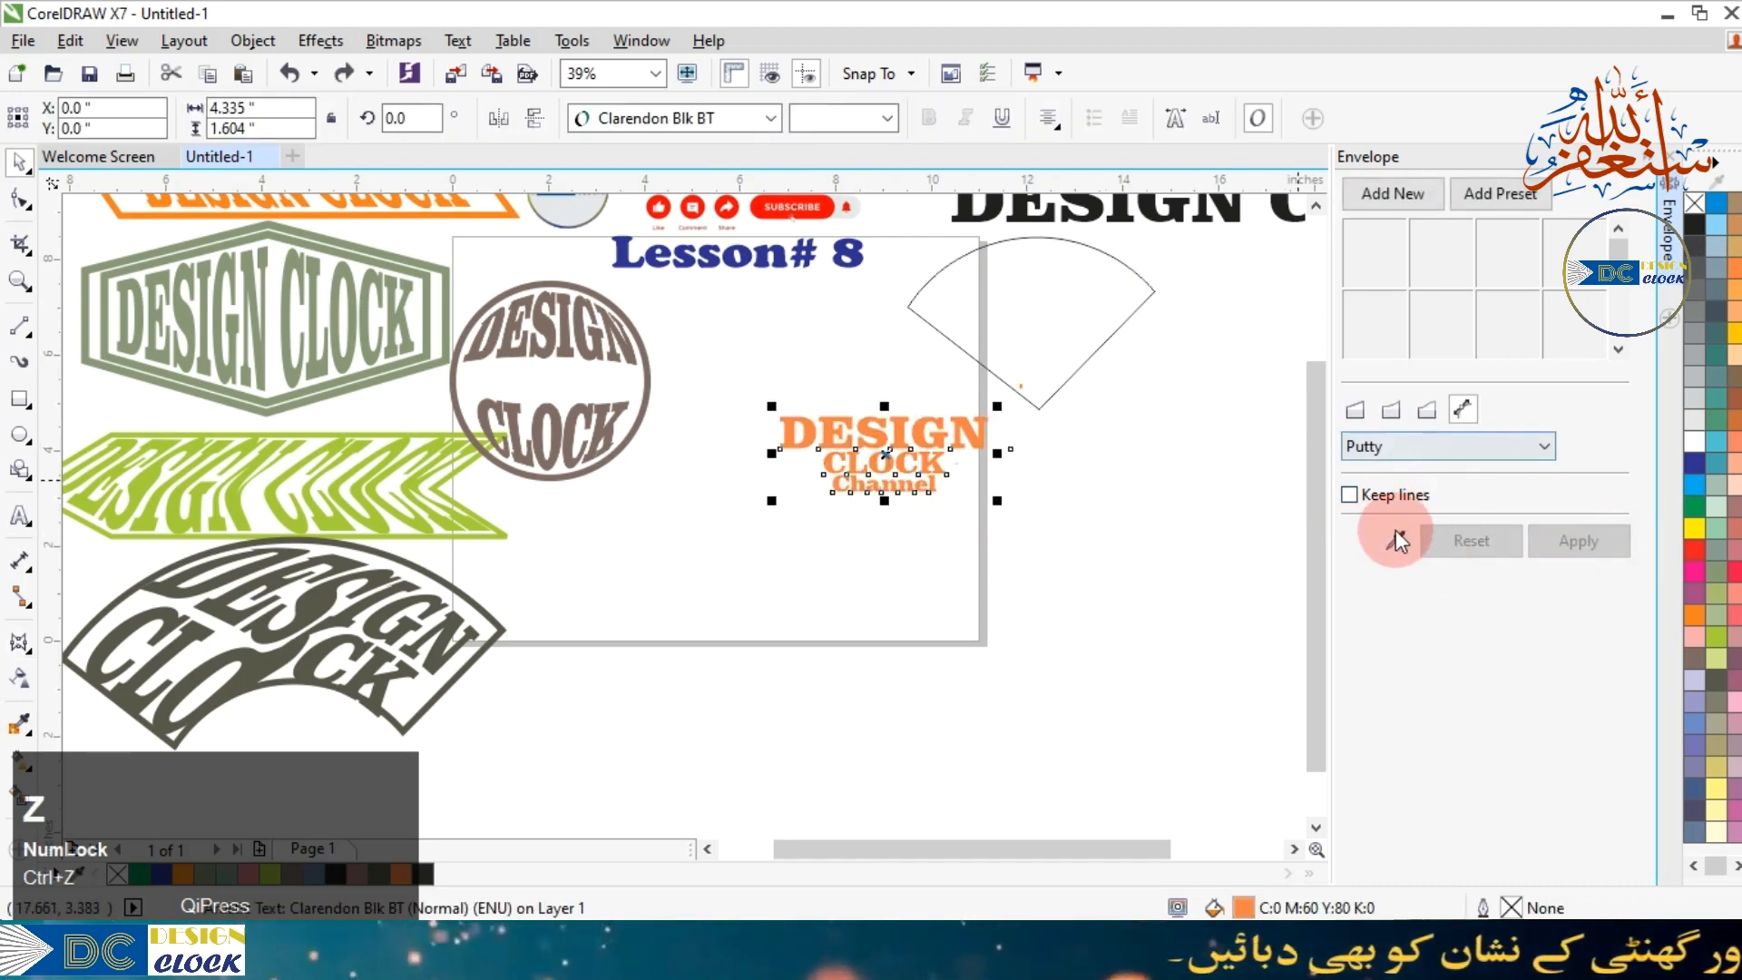
Try to create the text's envelope from the fan outline again and pull its outer corner node outward.
{"action": "left_click", "coordinate": [1396, 540]}
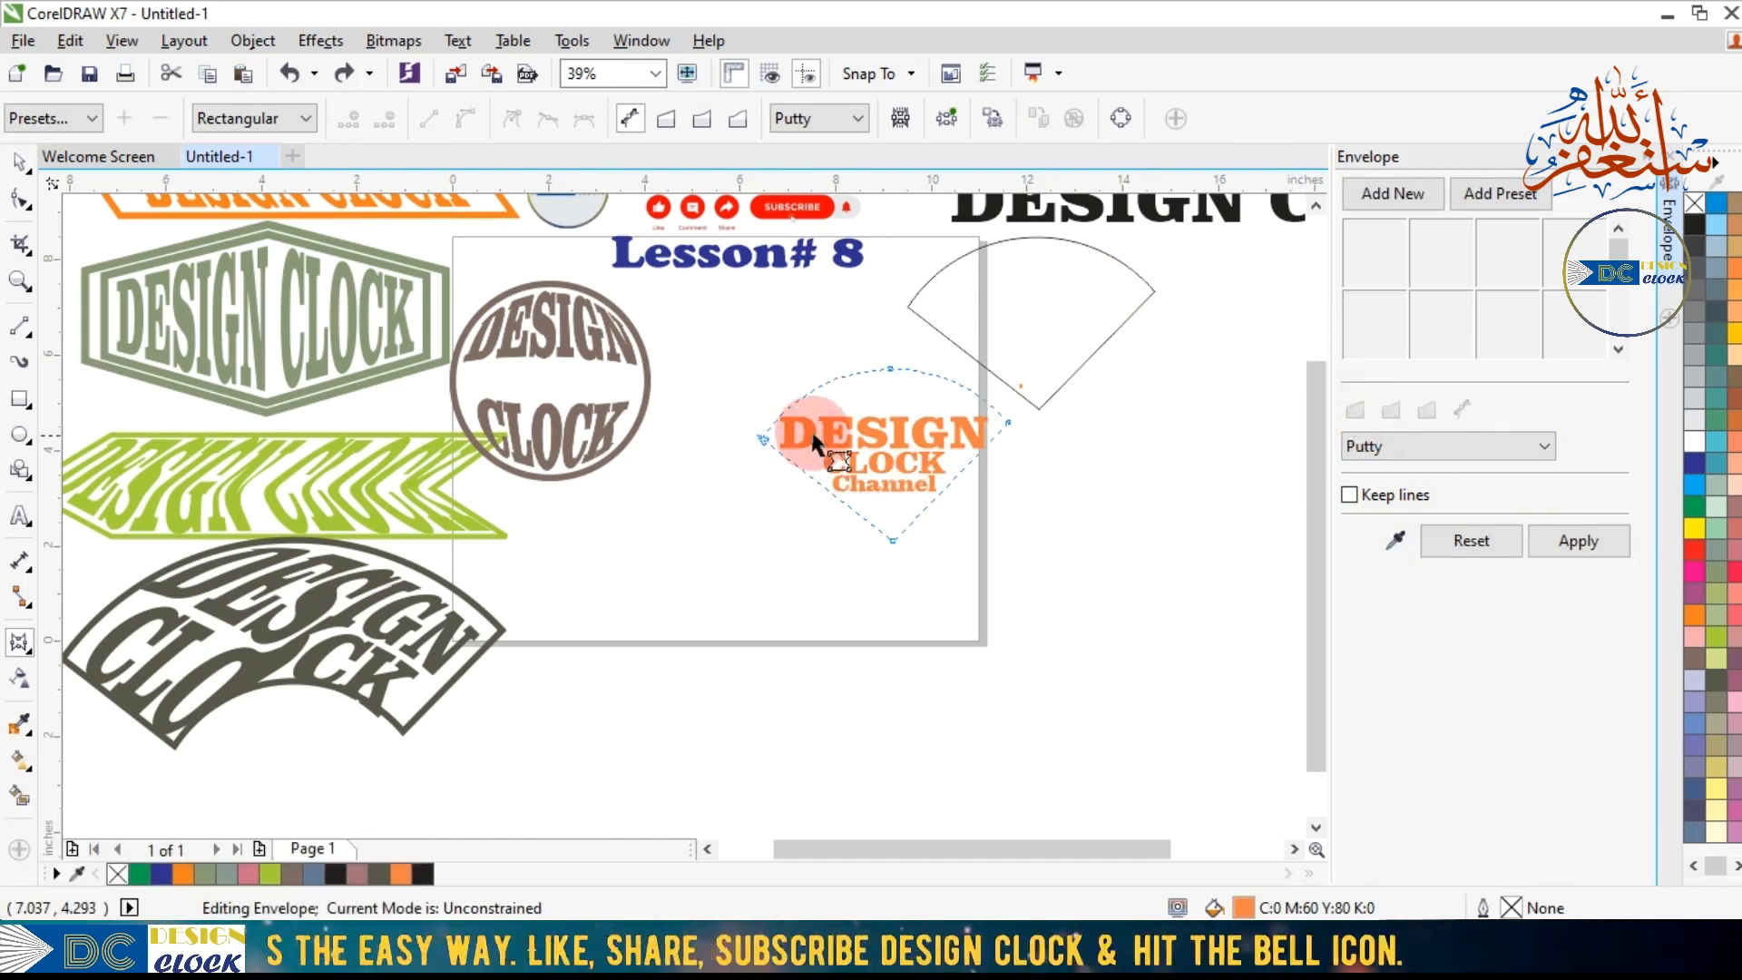
{"action": "left_click_drag", "start_coordinate": [765, 442], "coordinate": [699, 416]}
{"action": "left_click", "coordinate": [892, 541]}
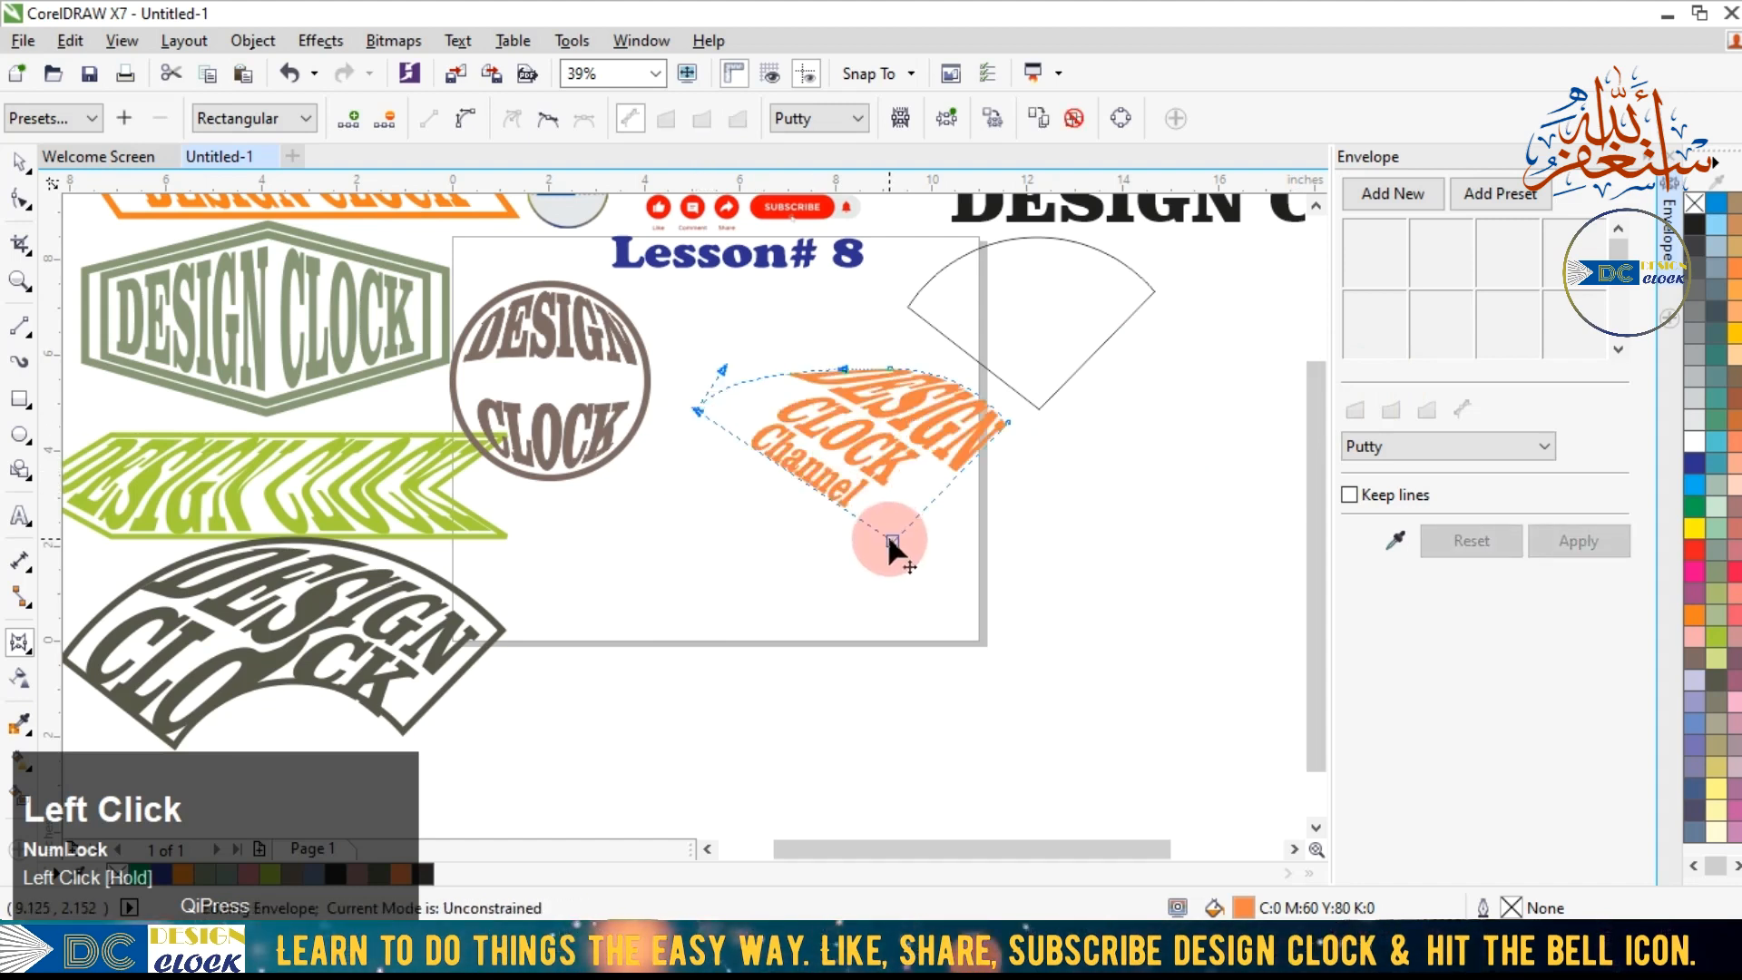
{"action": "key", "text": "ctrl+z"}
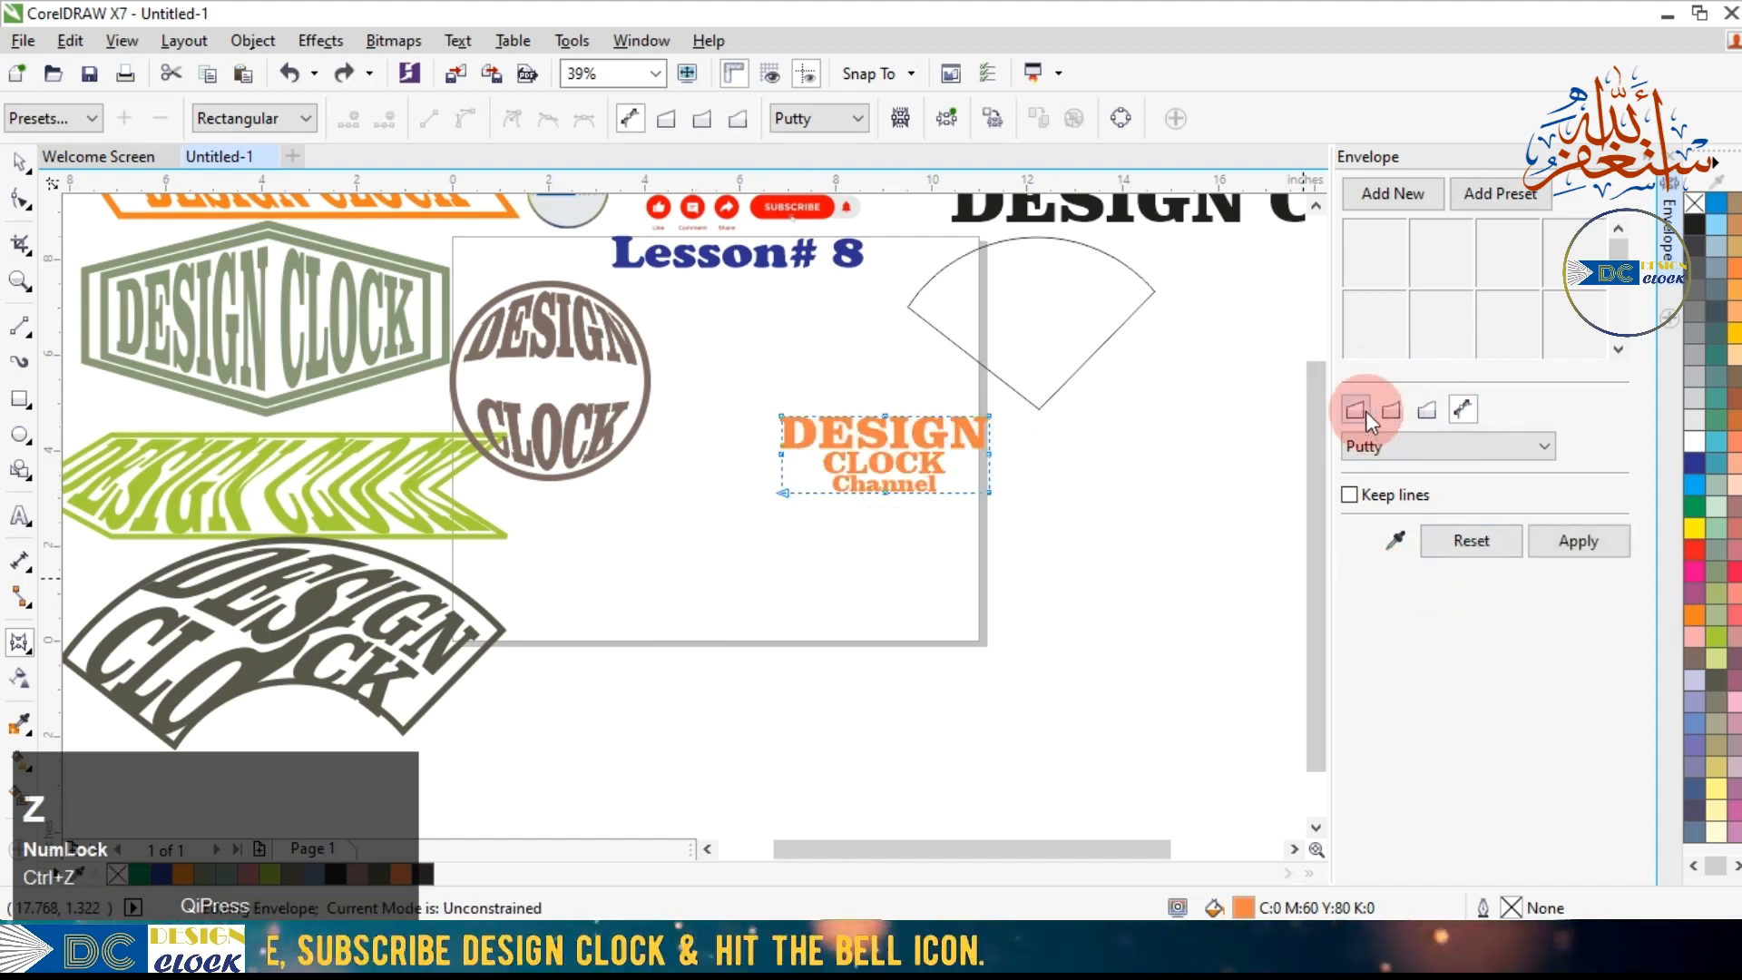
Set the text's envelope to Straight Line mode with Original mapping and apply it.
{"action": "left_click", "coordinate": [1452, 406]}
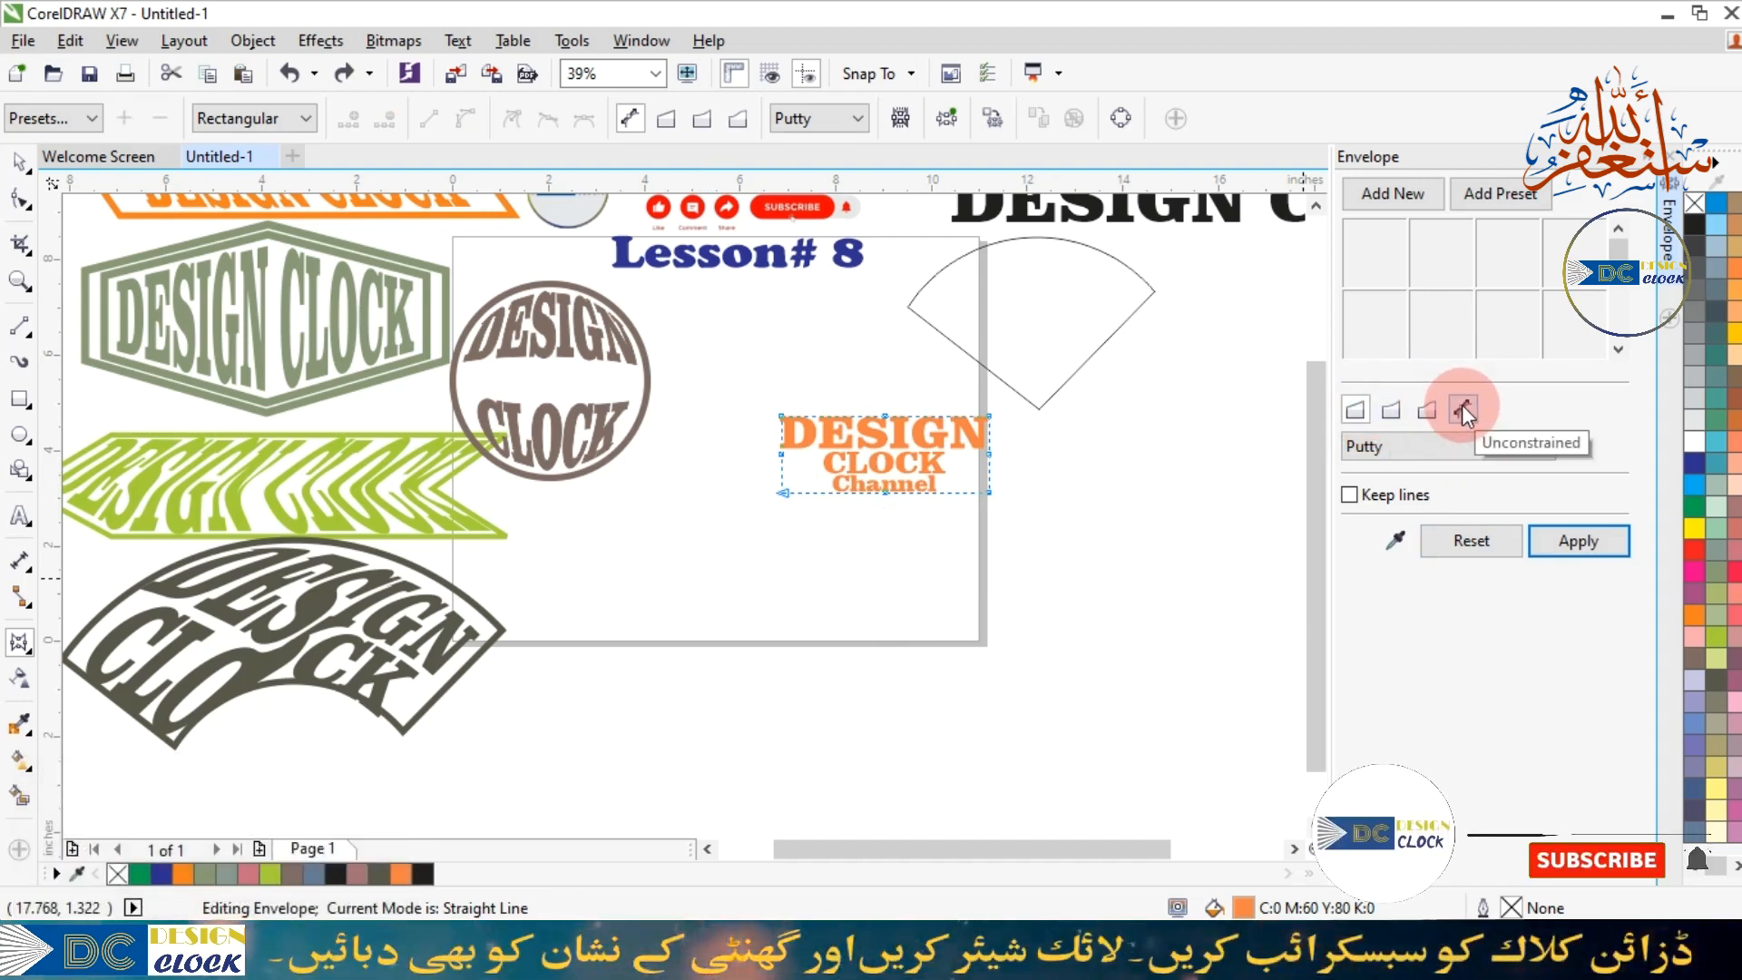
{"action": "left_click", "coordinate": [1353, 411]}
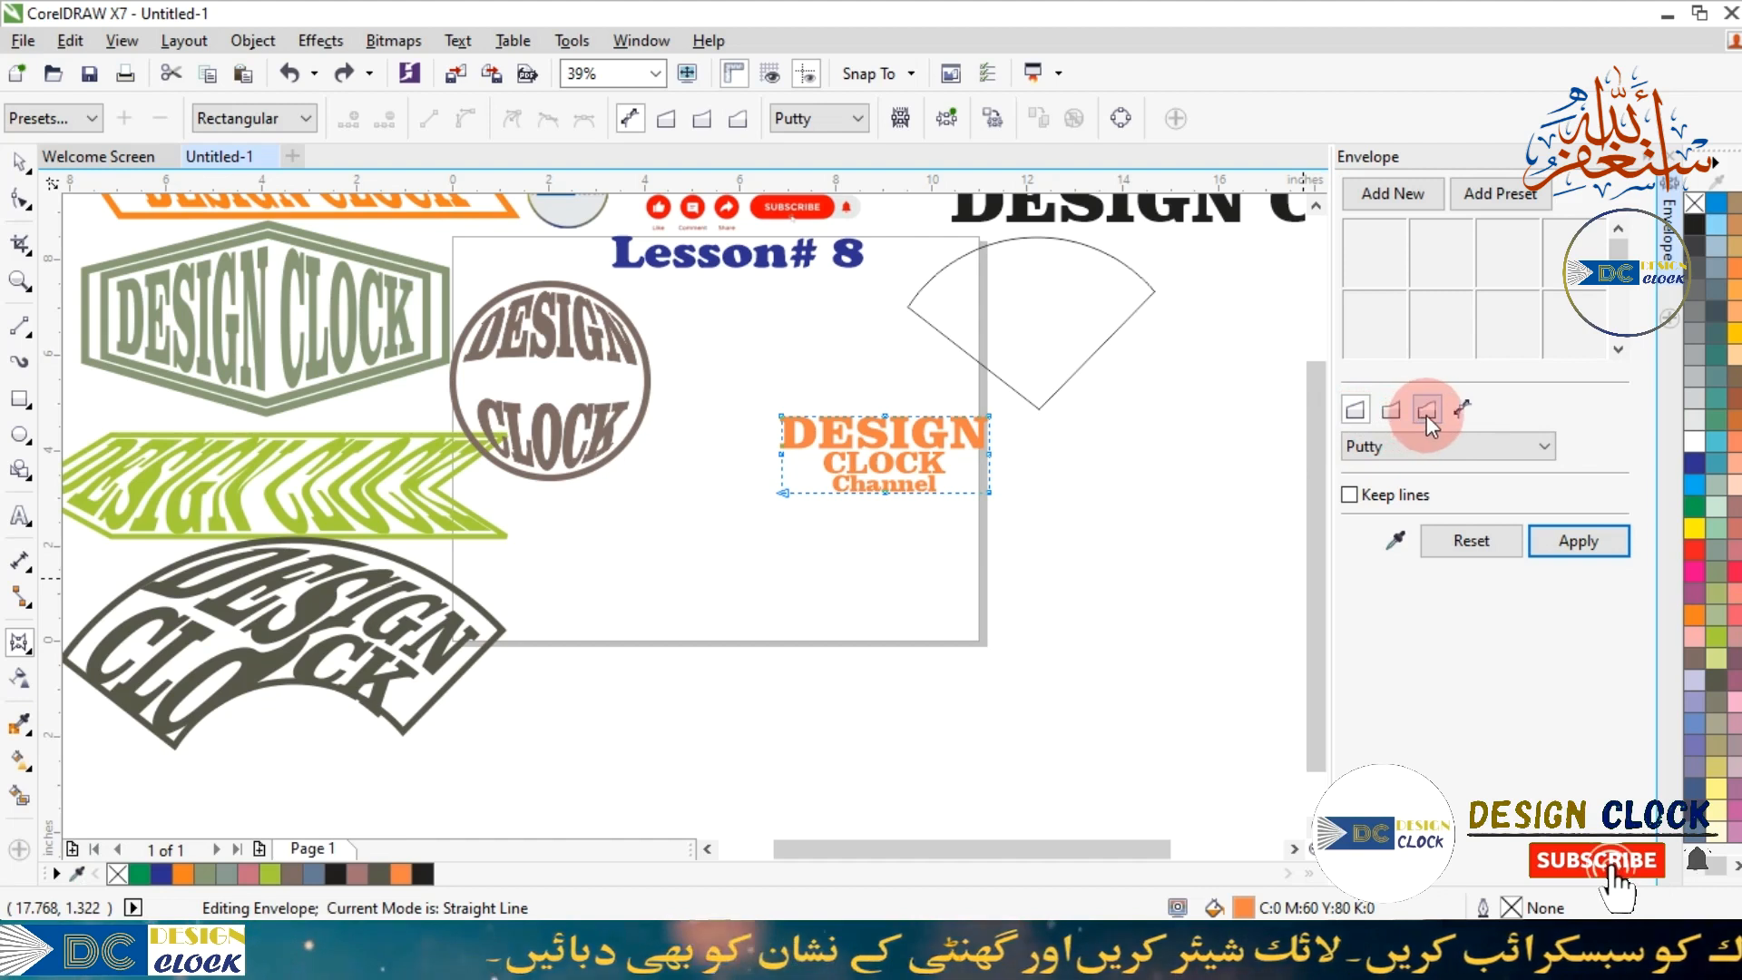
{"action": "left_click", "coordinate": [1390, 444]}
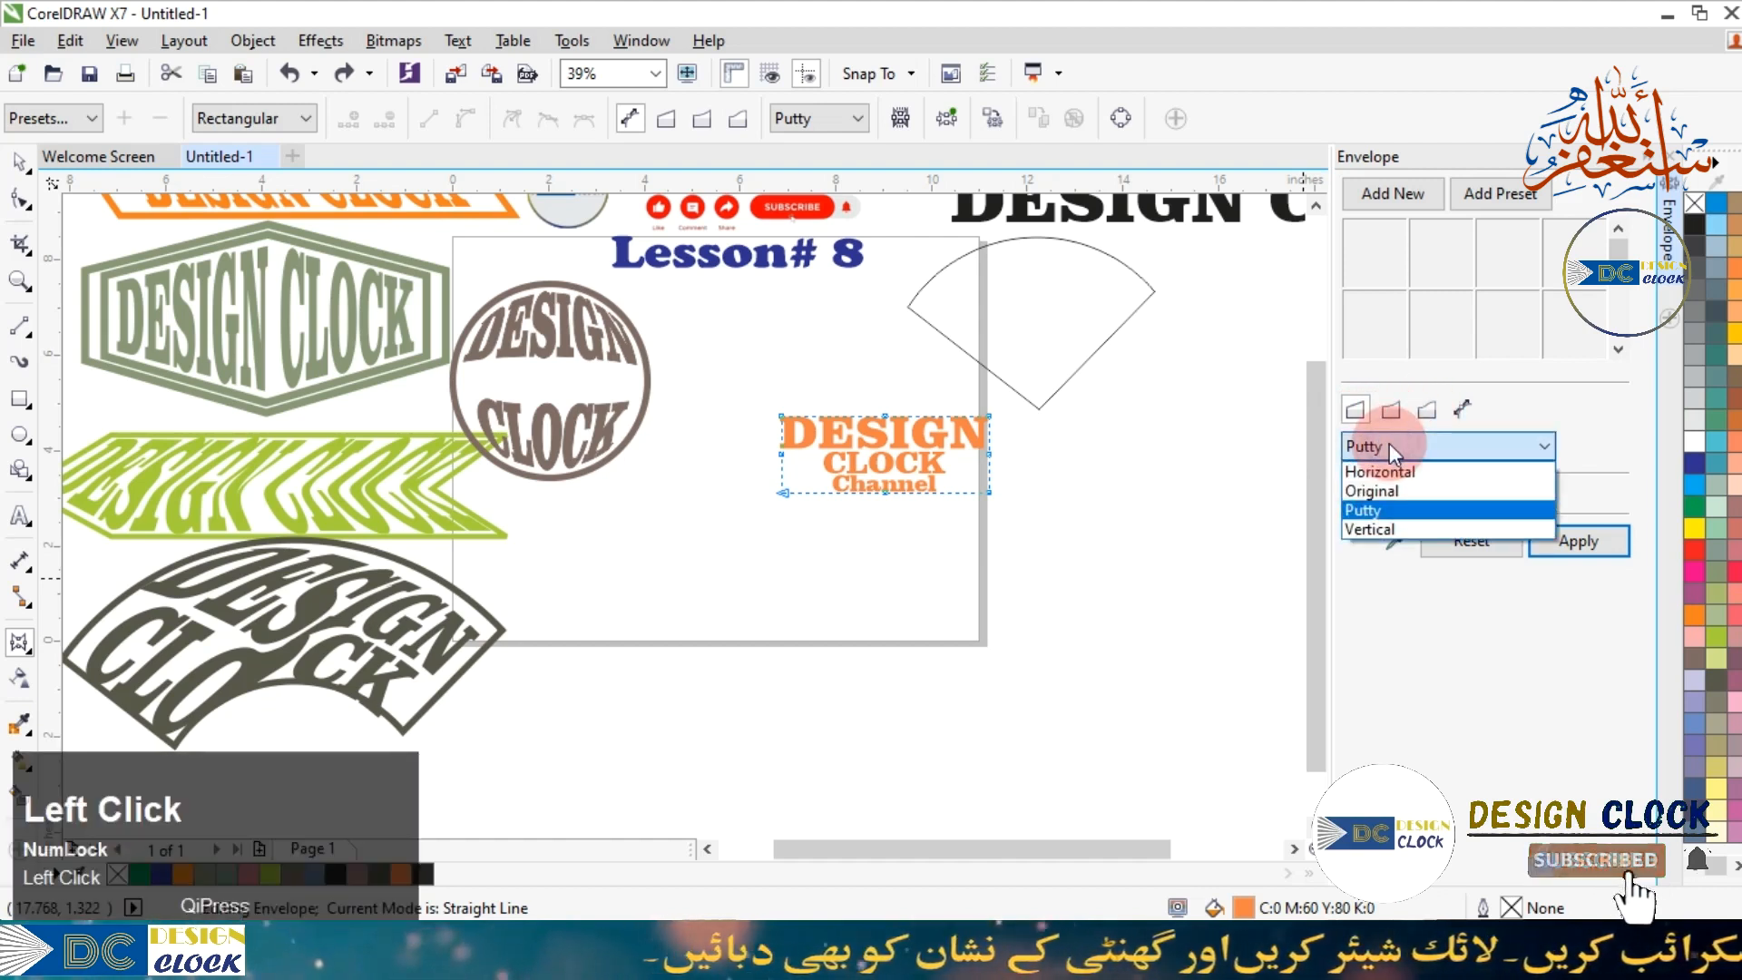
{"action": "left_click", "coordinate": [1402, 492]}
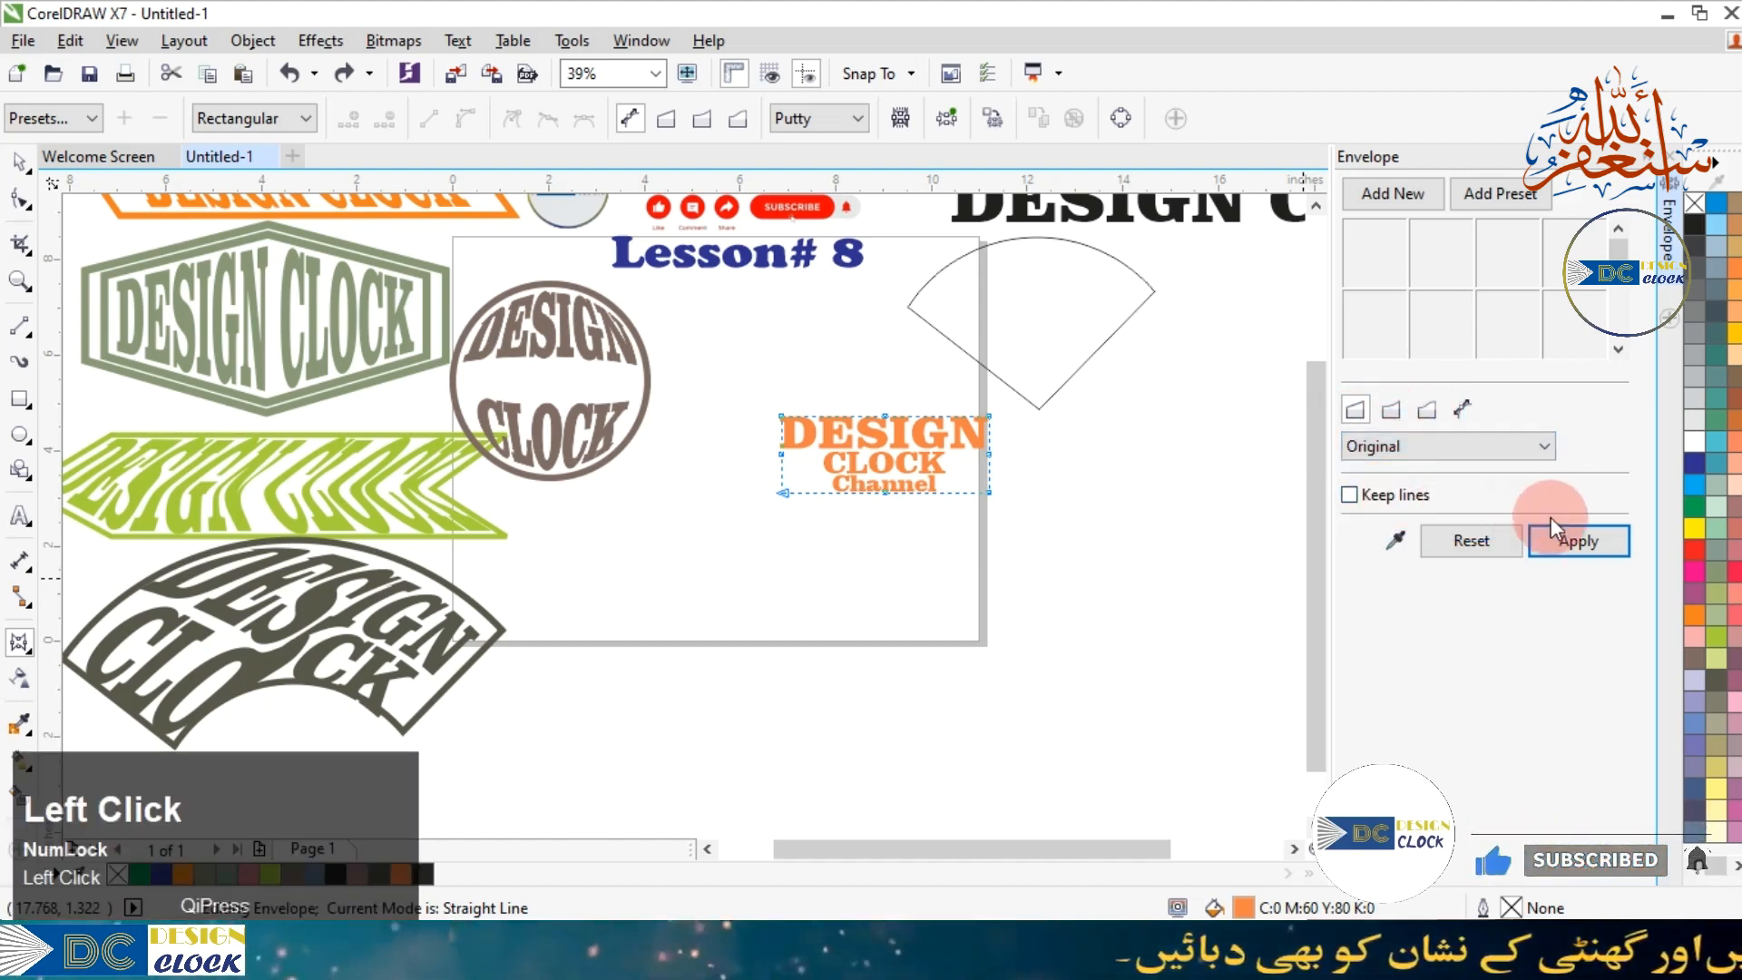
{"action": "left_click", "coordinate": [1579, 537]}
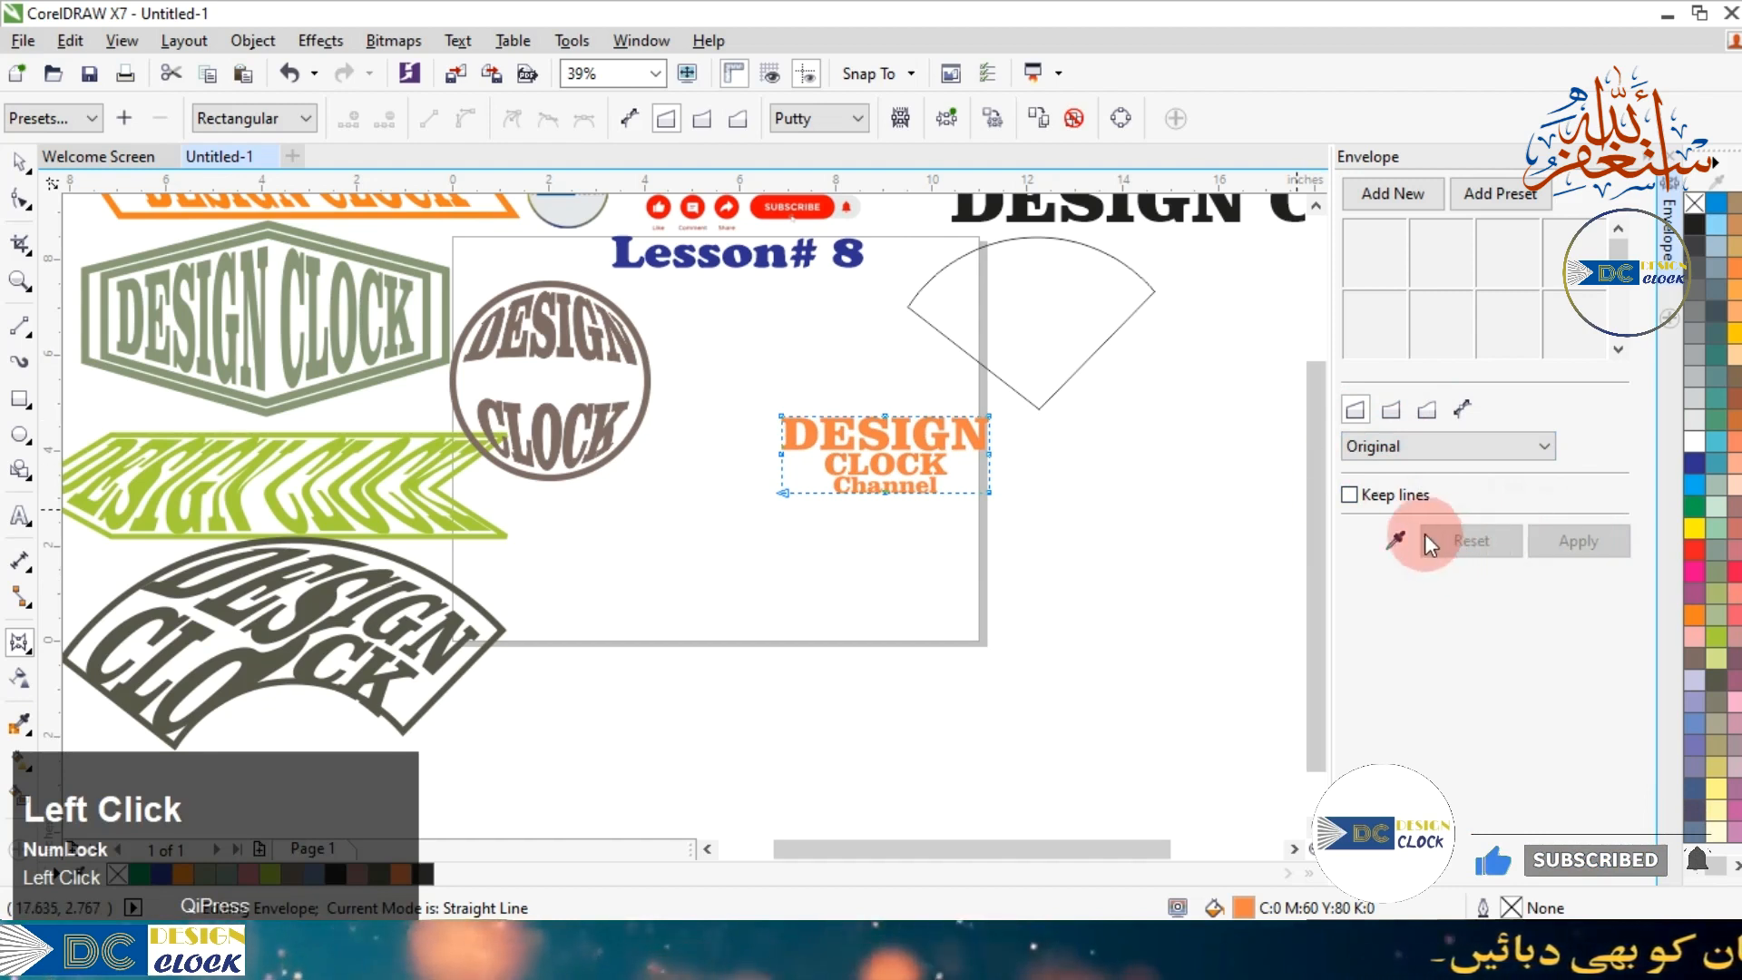
Create the text's envelope from the fan outline and apply it with Original mapping.
{"action": "left_click", "coordinate": [1395, 539]}
{"action": "left_click", "coordinate": [1057, 336]}
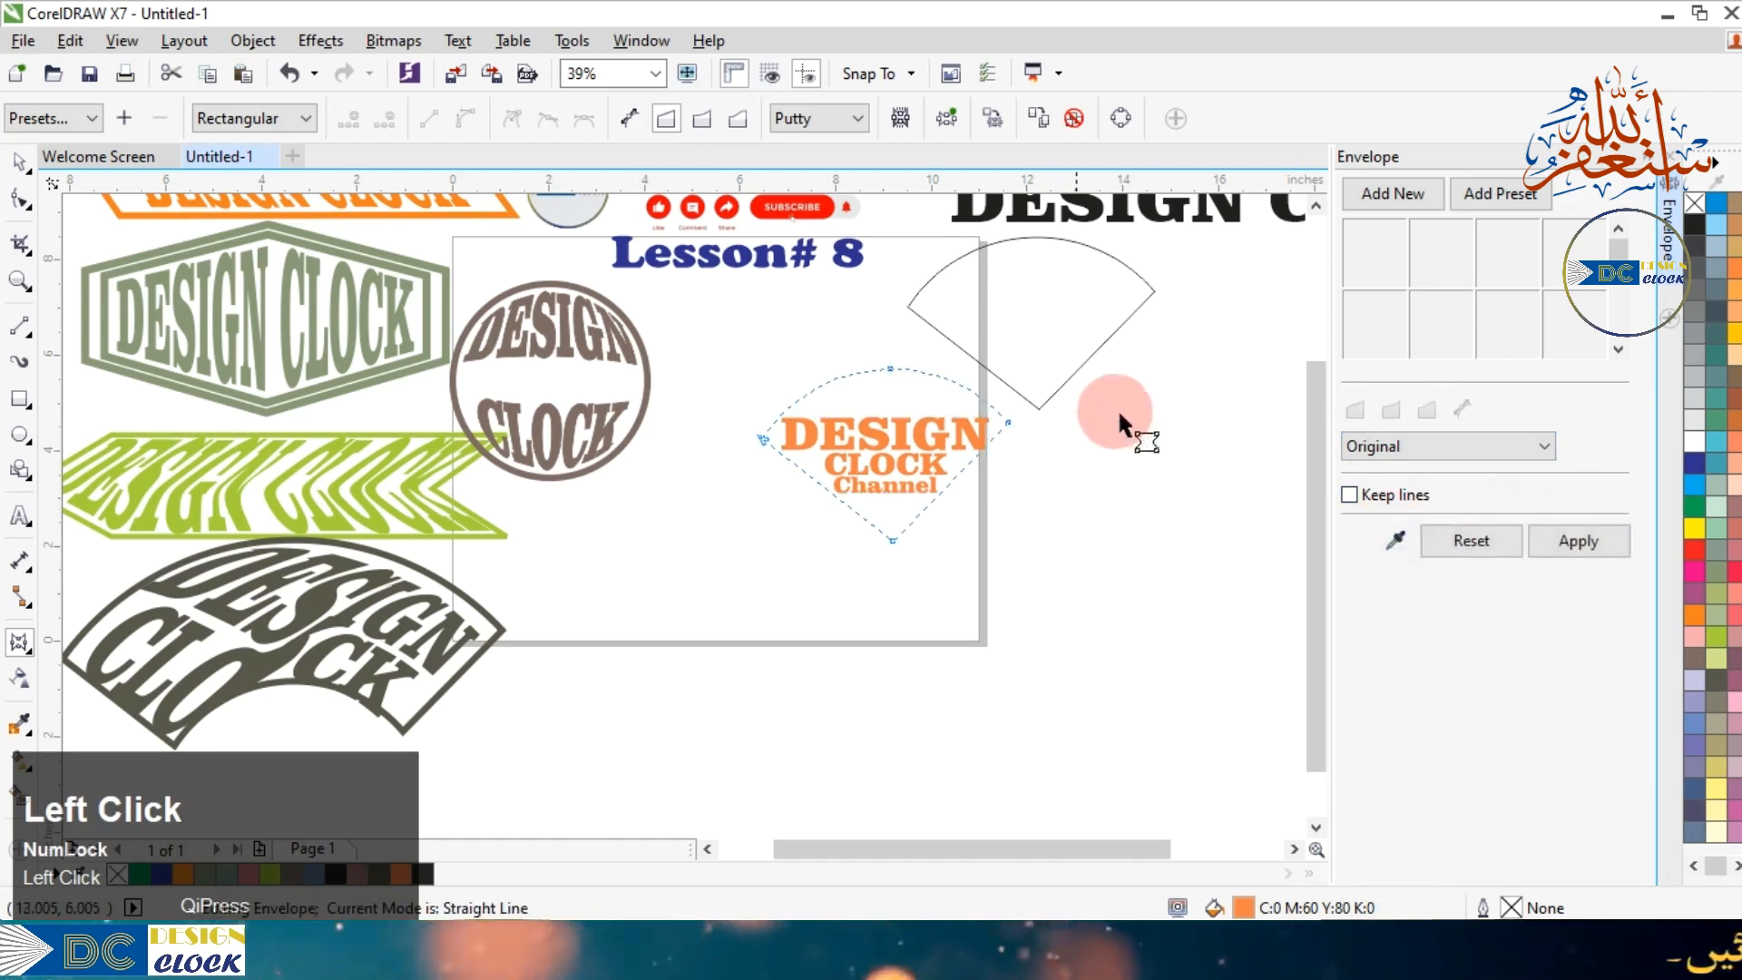
{"action": "left_click", "coordinate": [1574, 541]}
Apply Putty mapping to the fan-shaped envelope of the orange text.
{"action": "left_click", "coordinate": [1412, 443]}
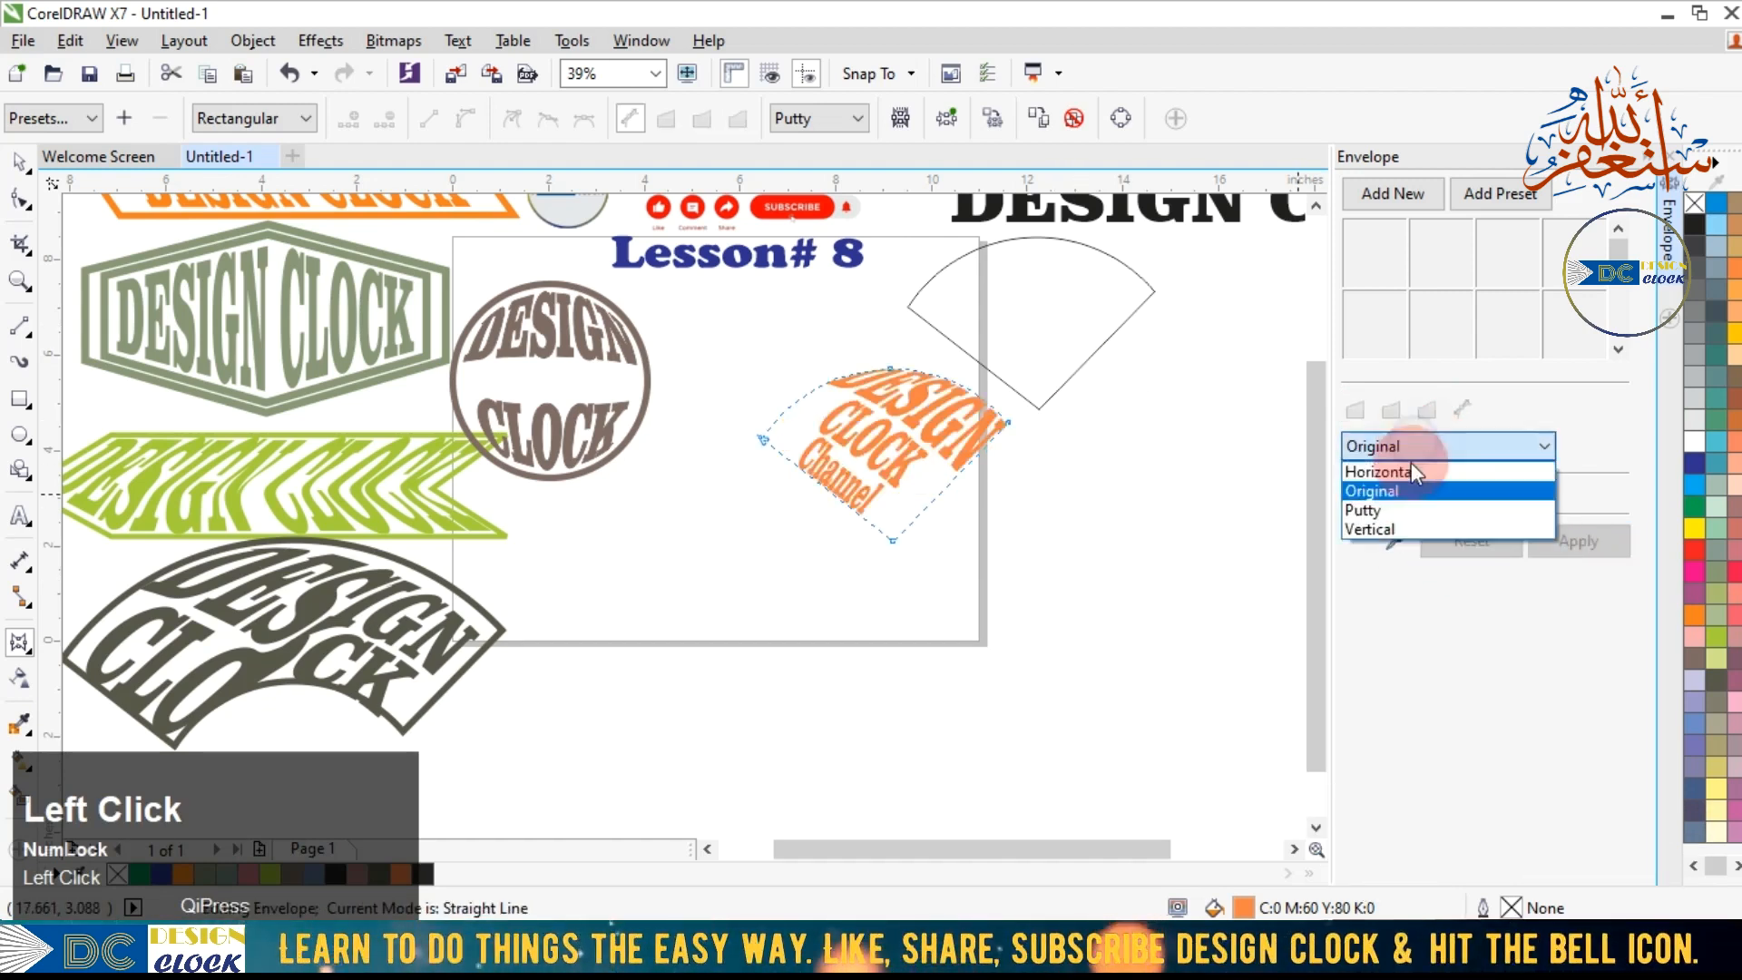
{"action": "left_click", "coordinate": [1423, 487]}
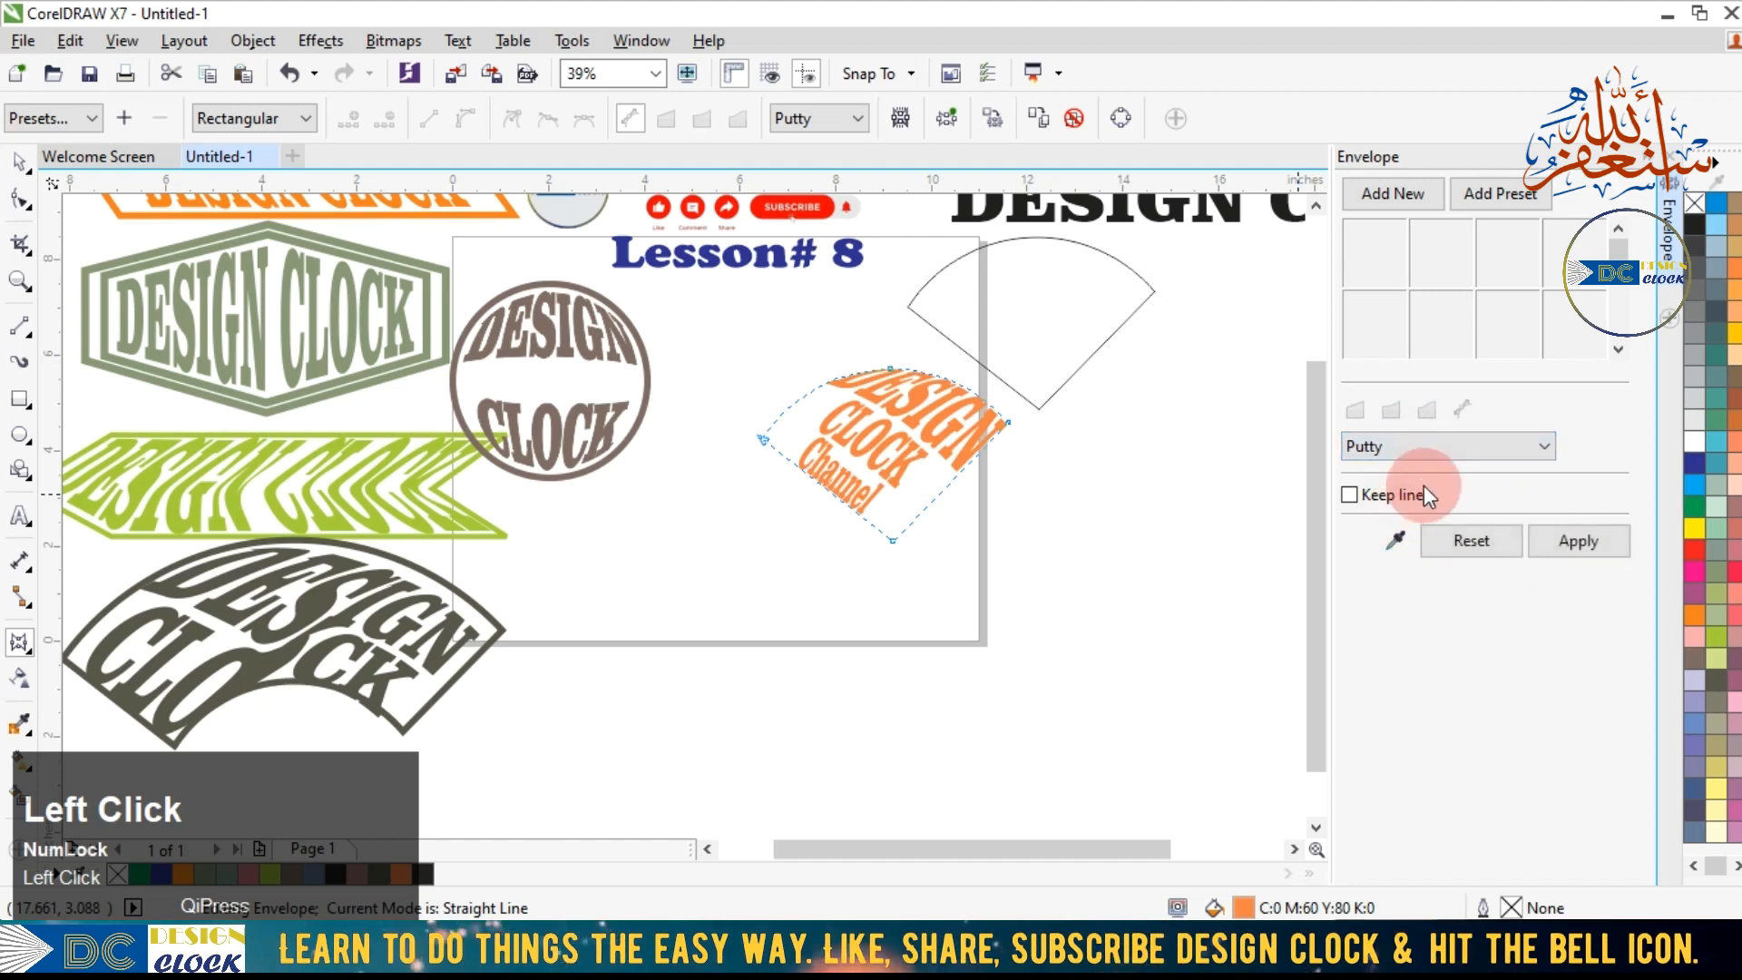
{"action": "left_click", "coordinate": [1586, 541]}
Apply Horizontal mapping to the fan-shaped envelope of the orange text.
{"action": "left_click", "coordinate": [1541, 461]}
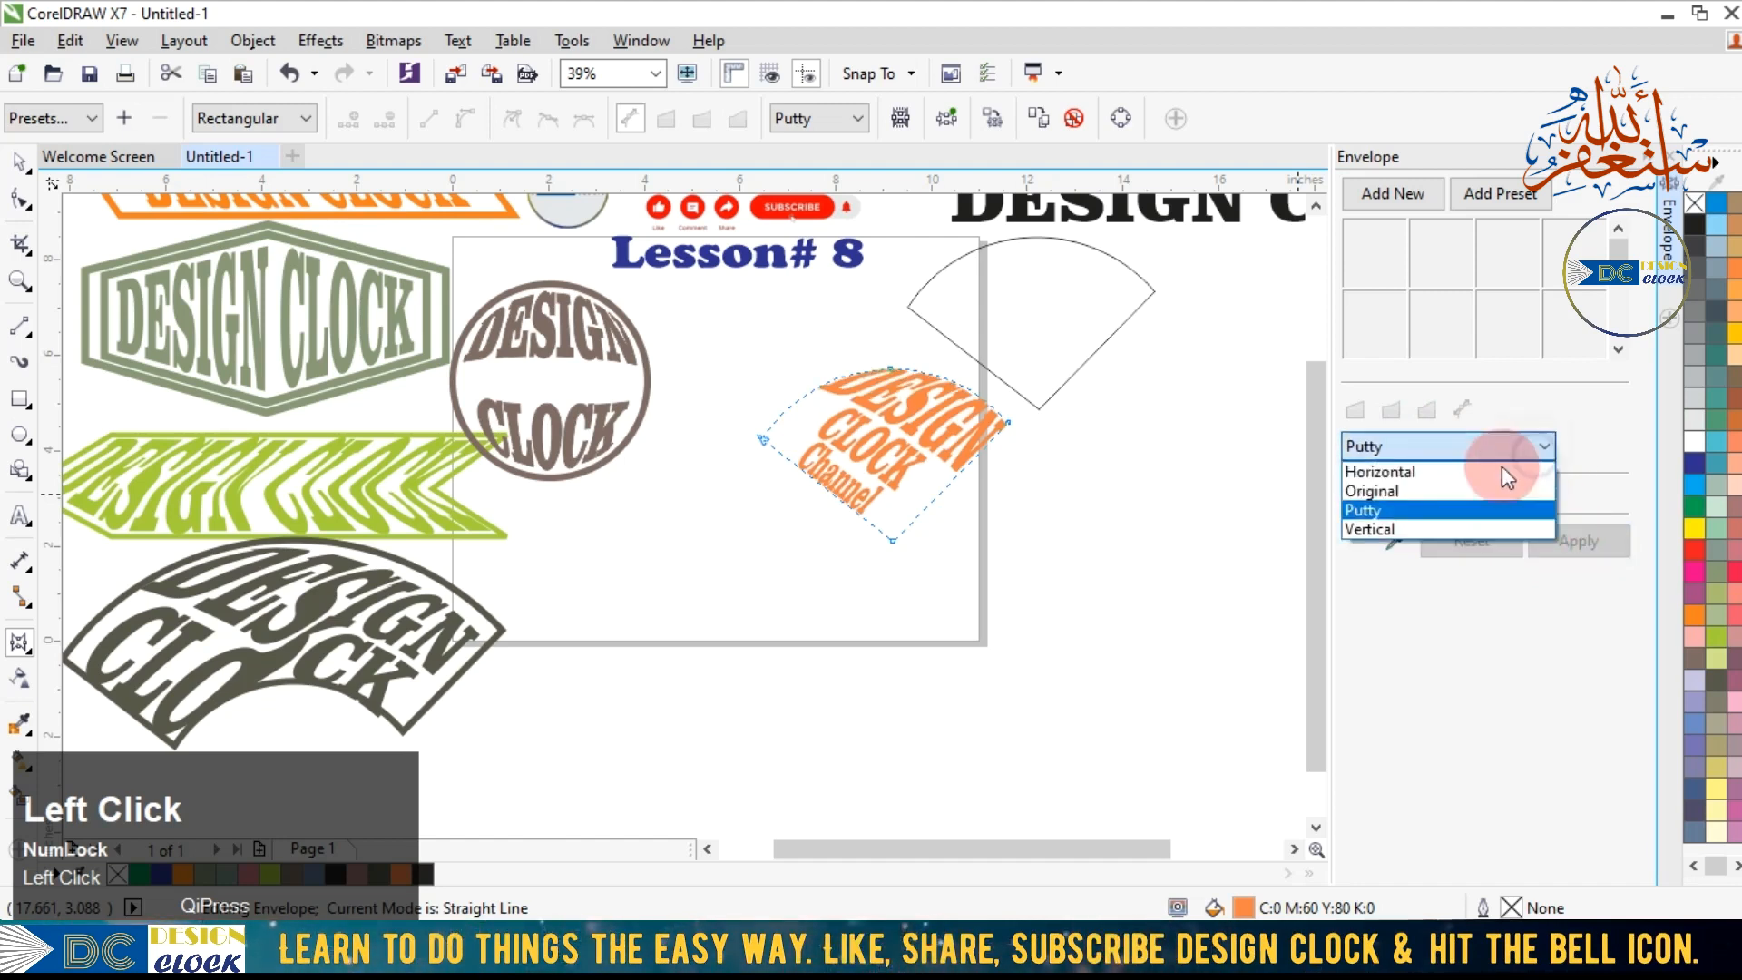
{"action": "left_click", "coordinate": [1473, 476]}
{"action": "left_click", "coordinate": [1554, 543]}
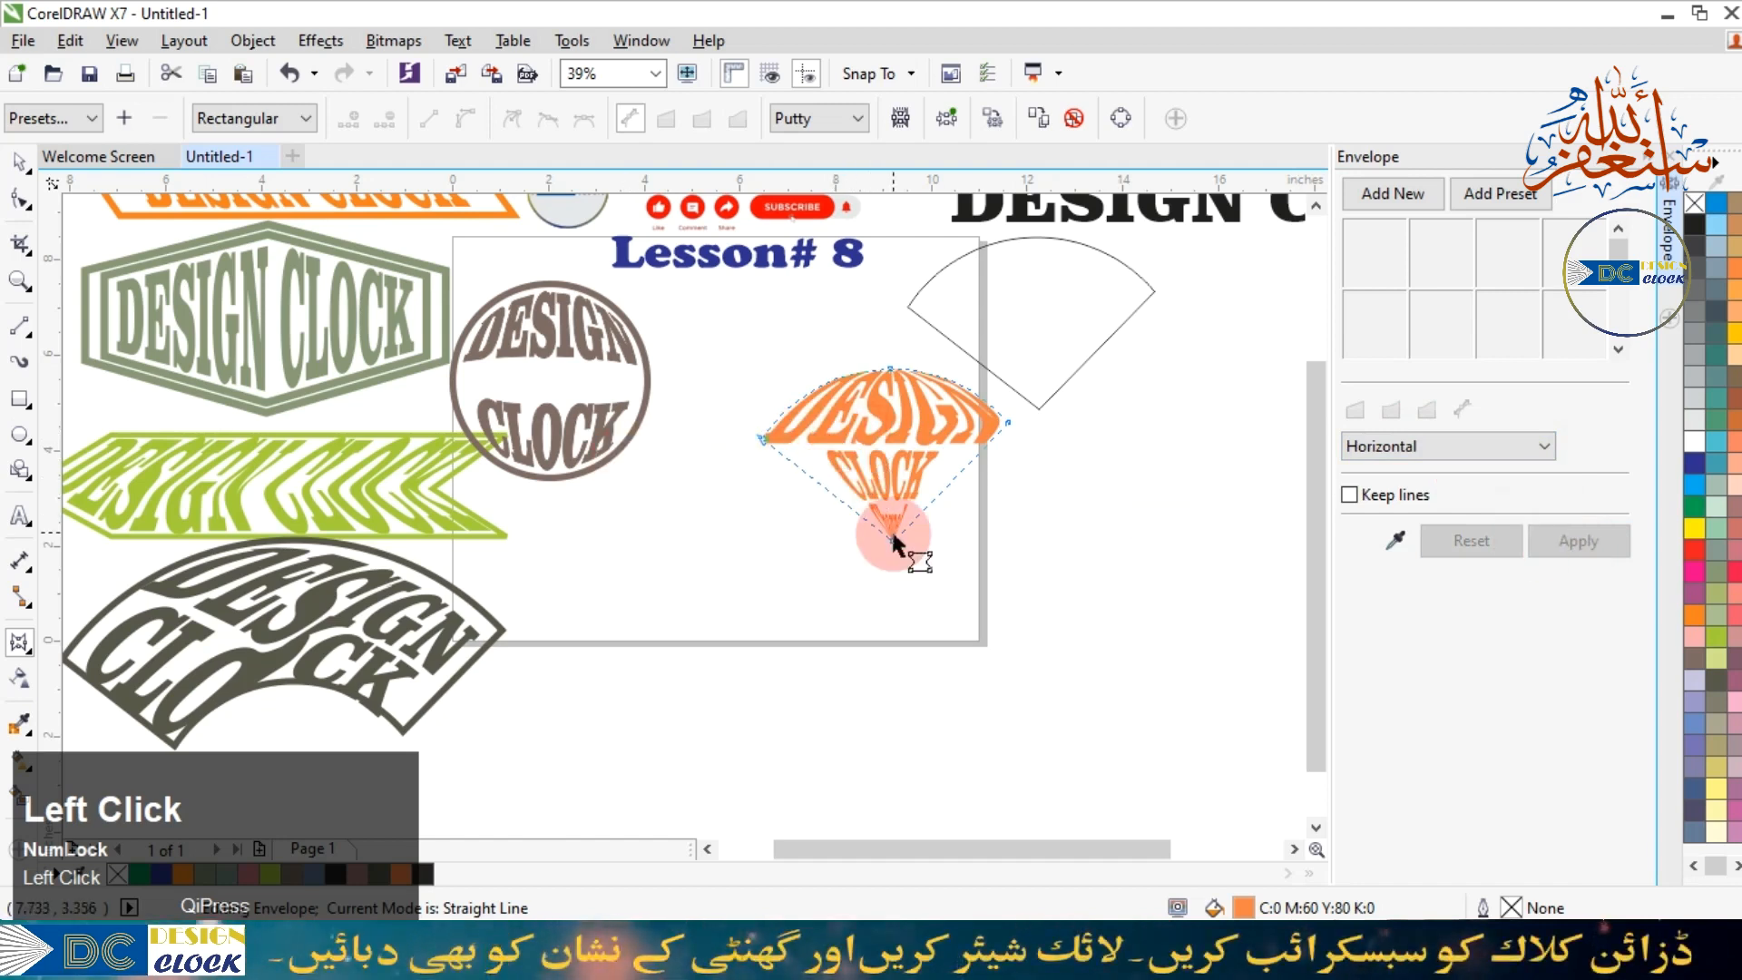
Move the warped orange text onto the fan outline and deselect it.
{"action": "left_click", "coordinate": [19, 162]}
{"action": "left_click", "coordinate": [1089, 596]}
{"action": "left_click_drag", "start_coordinate": [961, 482], "coordinate": [1072, 299]}
{"action": "left_click", "coordinate": [1130, 517]}
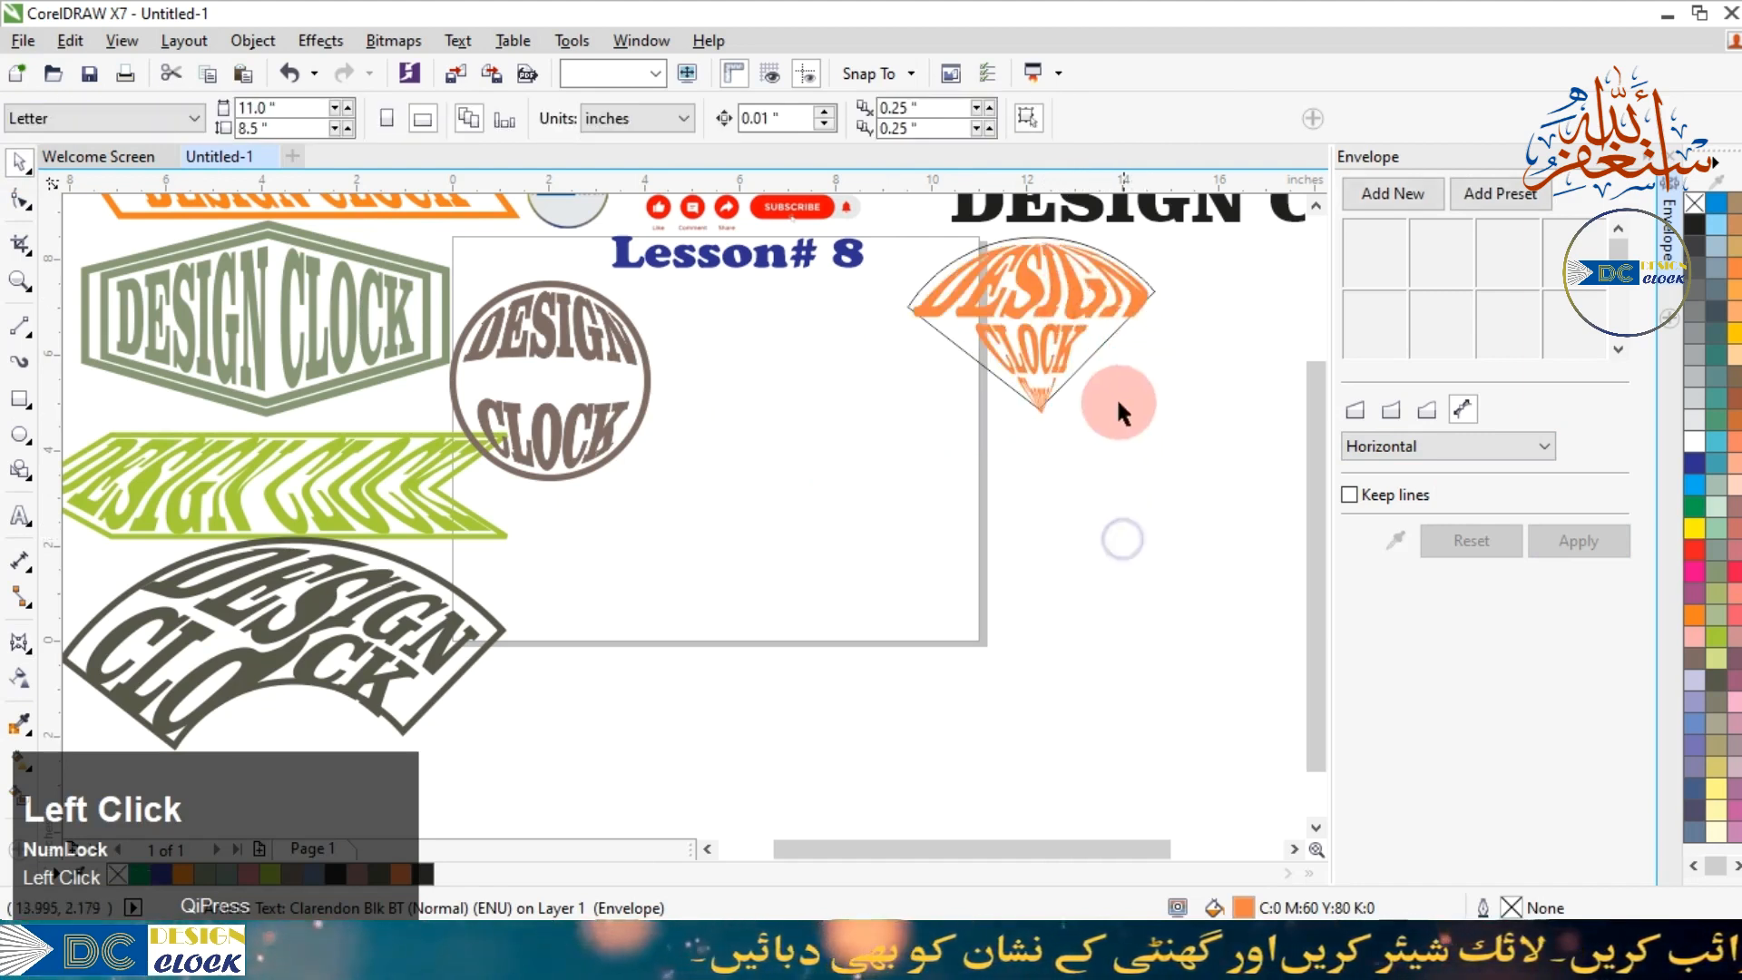
Enlarge the warped orange text to about 7.683 × 5.509 in and move it off the fan outline onto the page.
{"action": "left_click", "coordinate": [1051, 319]}
{"action": "left_click_drag", "start_coordinate": [1159, 423], "coordinate": [1223, 472]}
{"action": "left_click_drag", "start_coordinate": [1032, 328], "coordinate": [879, 480]}
Delete the fan outline and move the warped orange text below the round DESIGN CLOCK design.
{"action": "left_click_drag", "start_coordinate": [1098, 351], "coordinate": [989, 489]}
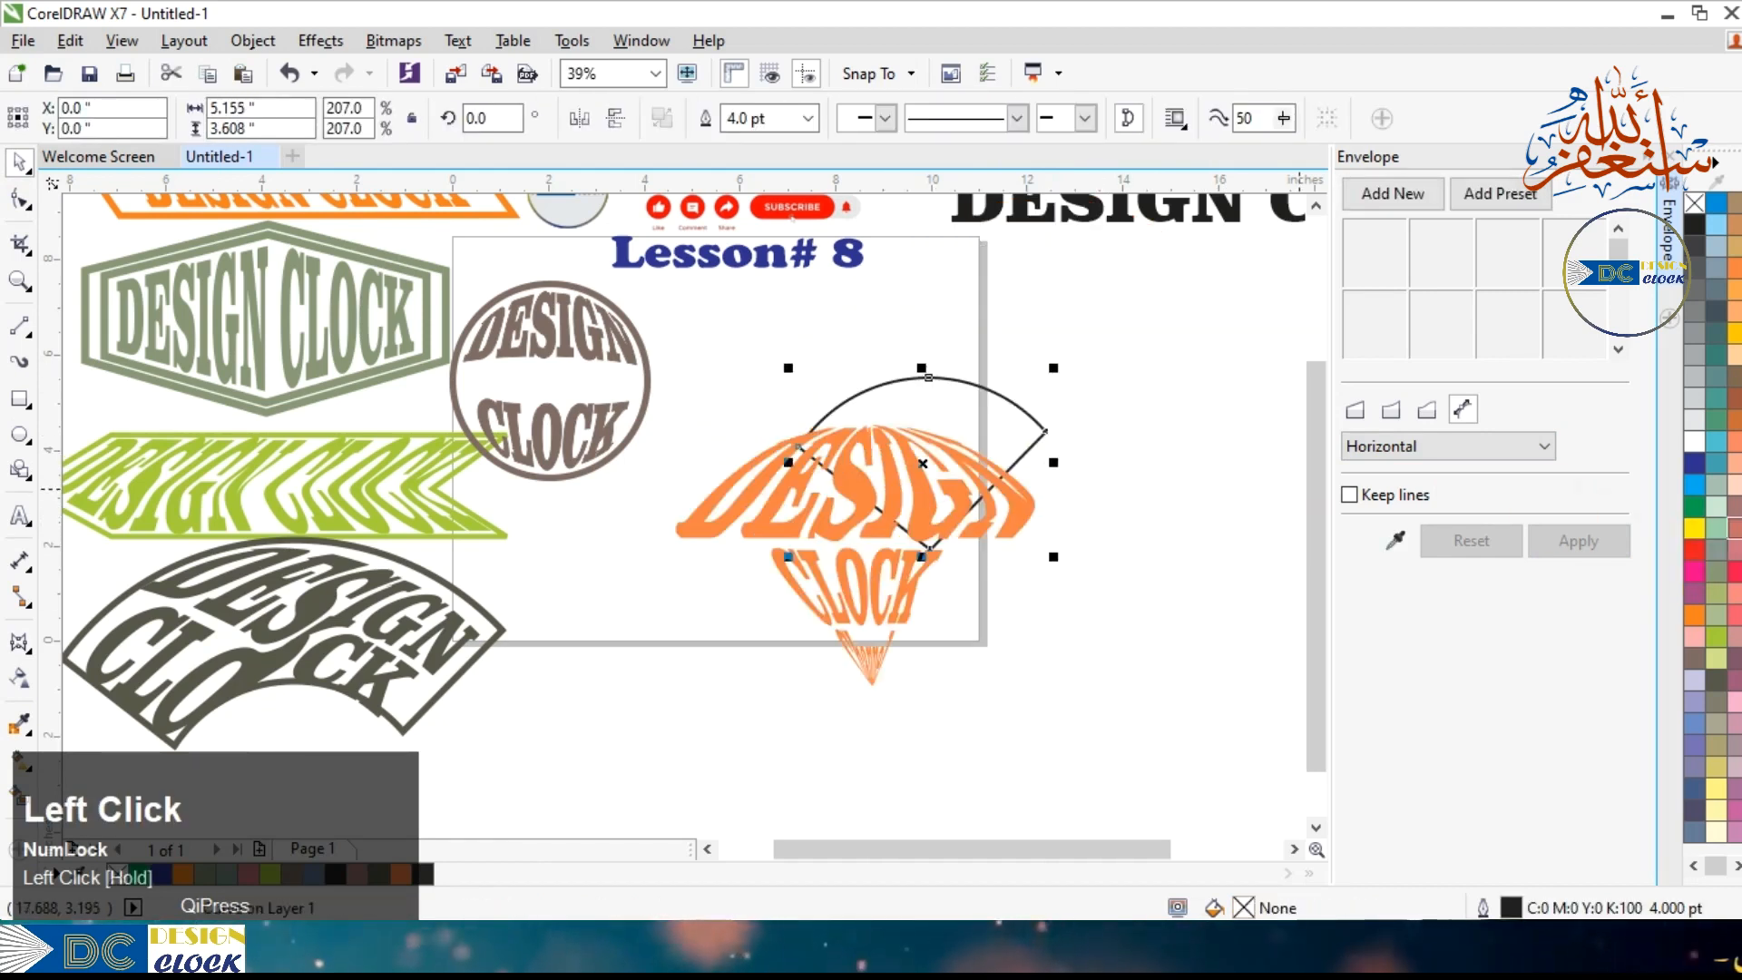
{"action": "key", "text": "Delete"}
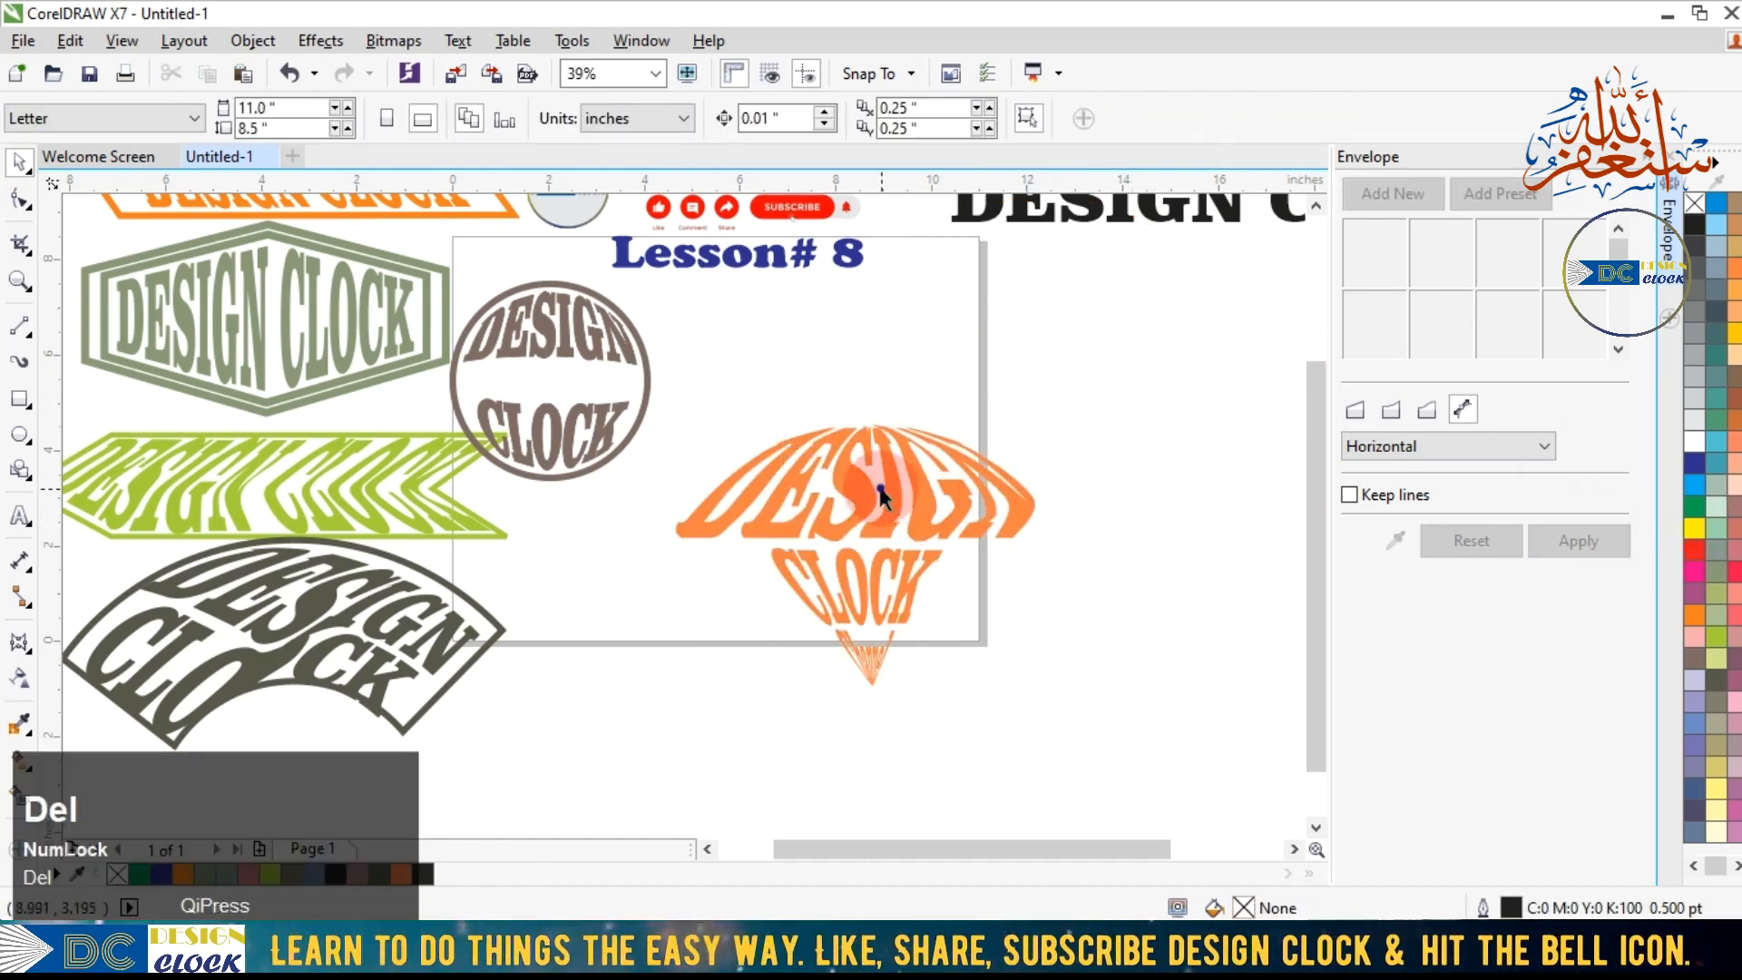
{"action": "left_click_drag", "start_coordinate": [767, 515], "coordinate": [696, 541]}
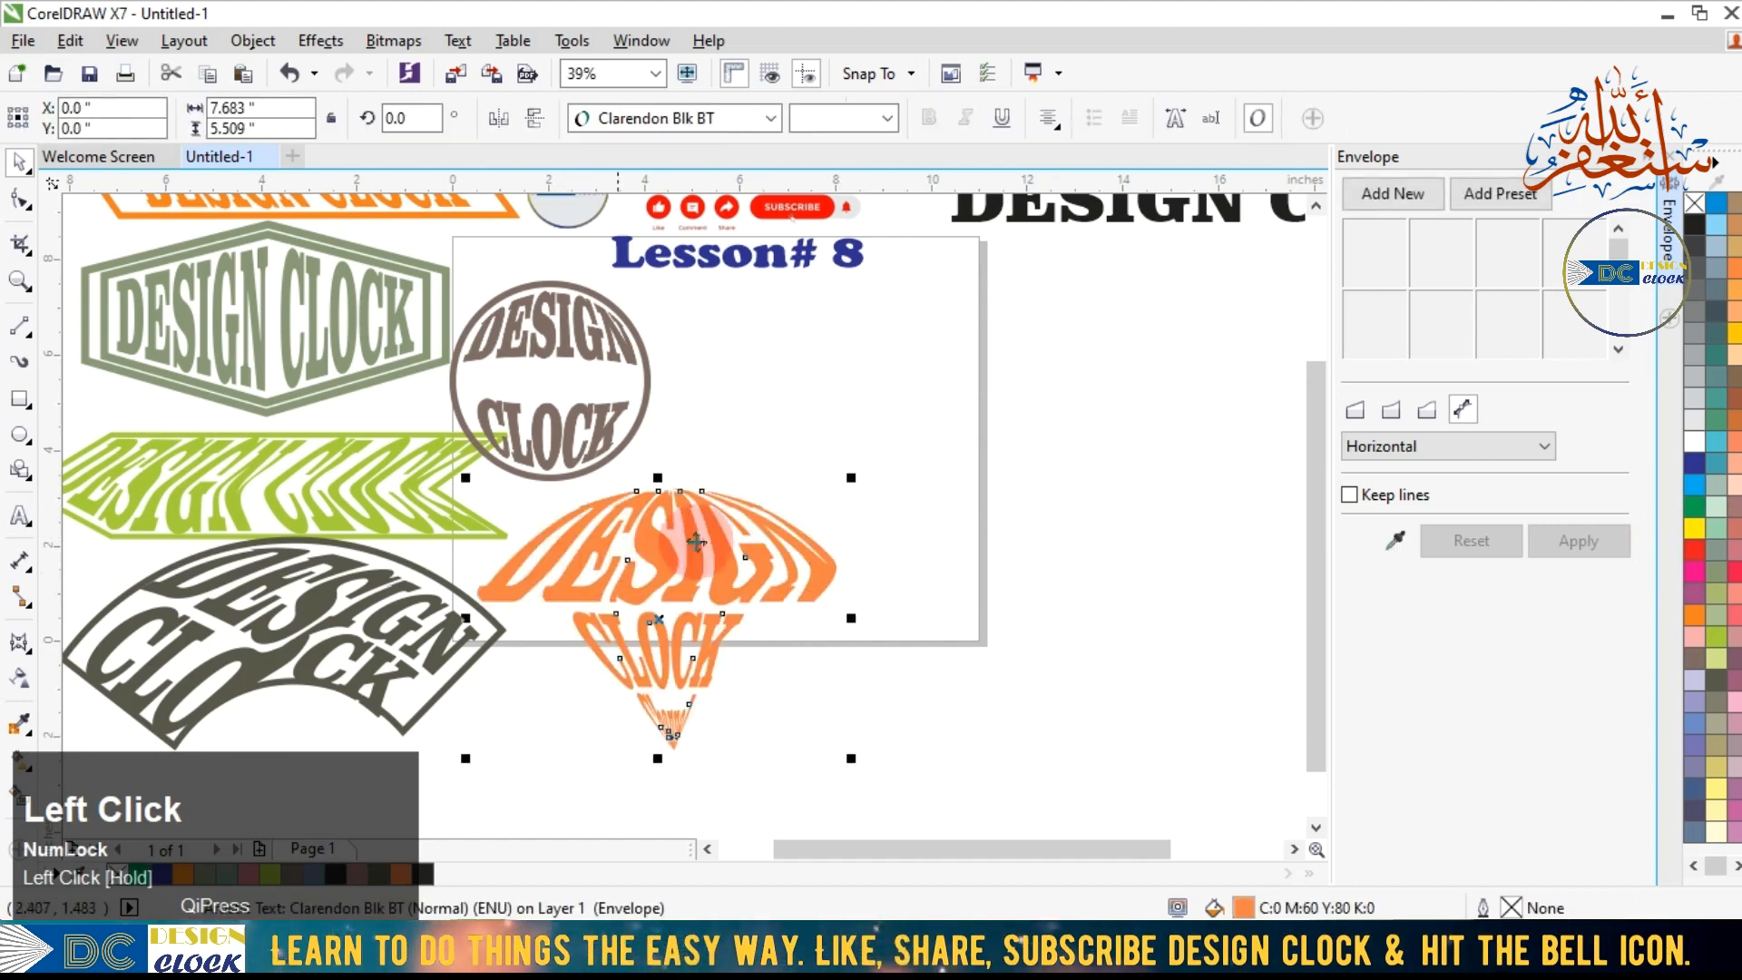
{"action": "left_click", "coordinate": [1050, 524]}
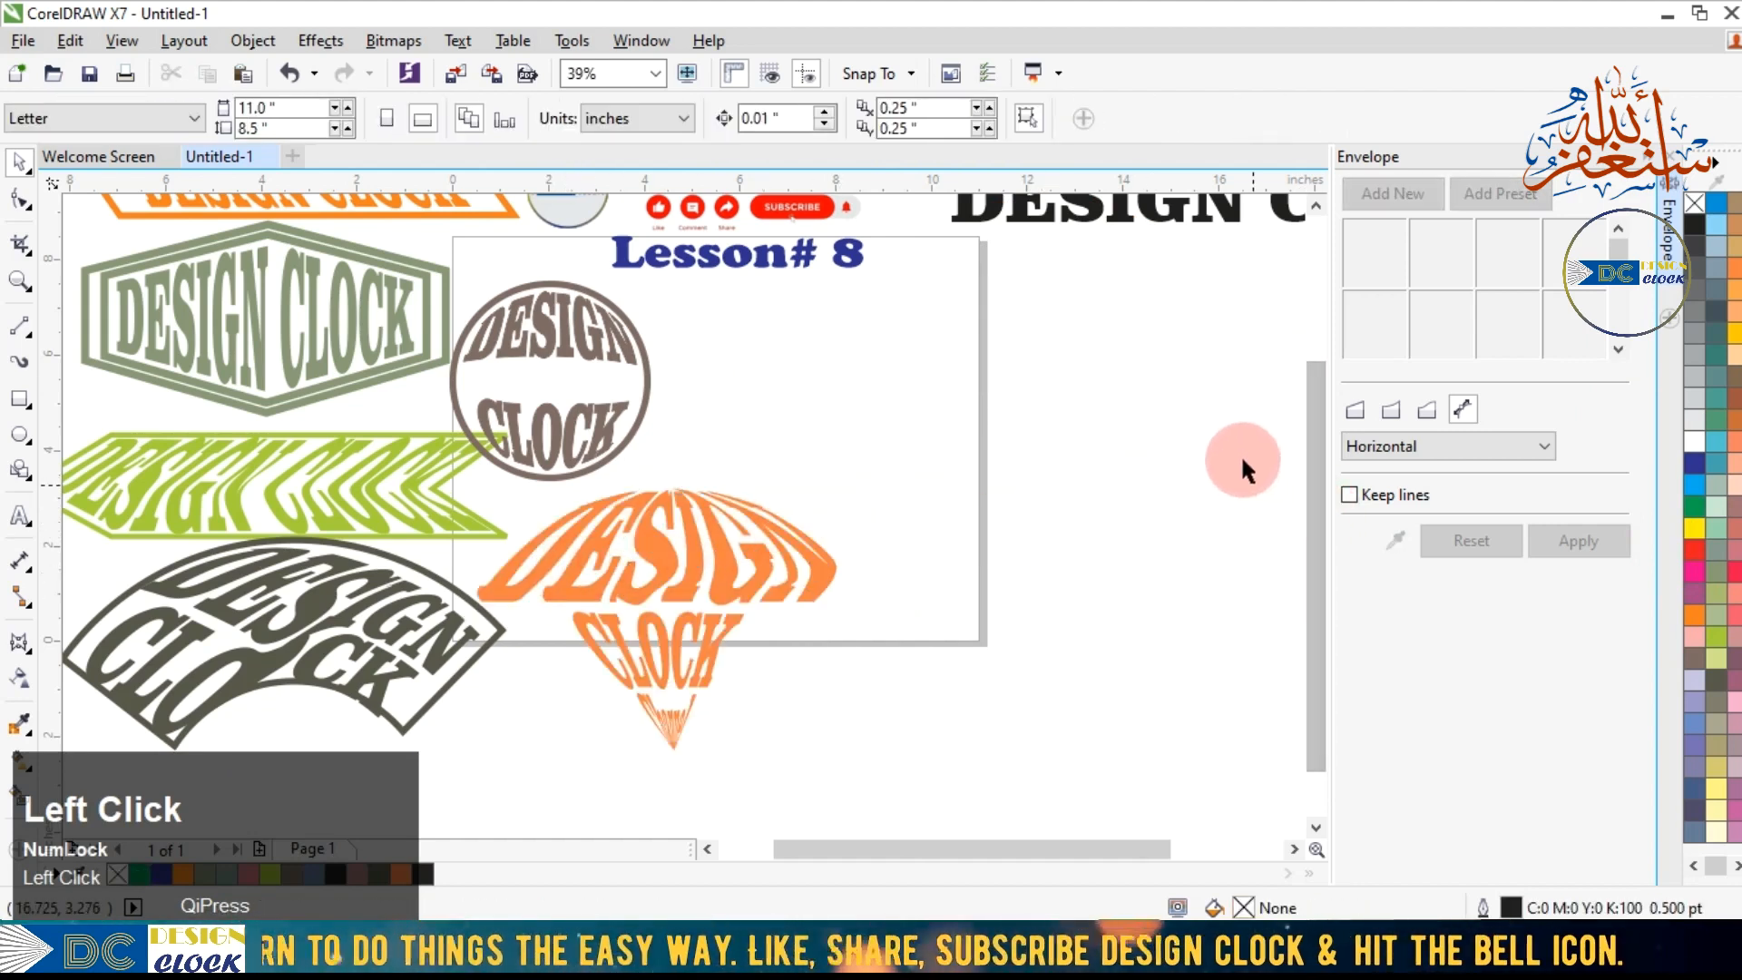
Bring the bottle image image-removebg-preview from the Downloads folder in File Explorer into the CorelDRAW drawing, placing it beside the page.
{"action": "mouse_move", "coordinate": [1315, 553]}
{"action": "left_mouse_down"}
{"action": "mouse_move", "coordinate": [1317, 495]}
{"action": "mouse_move", "coordinate": [1317, 519]}
{"action": "left_mouse_up"}
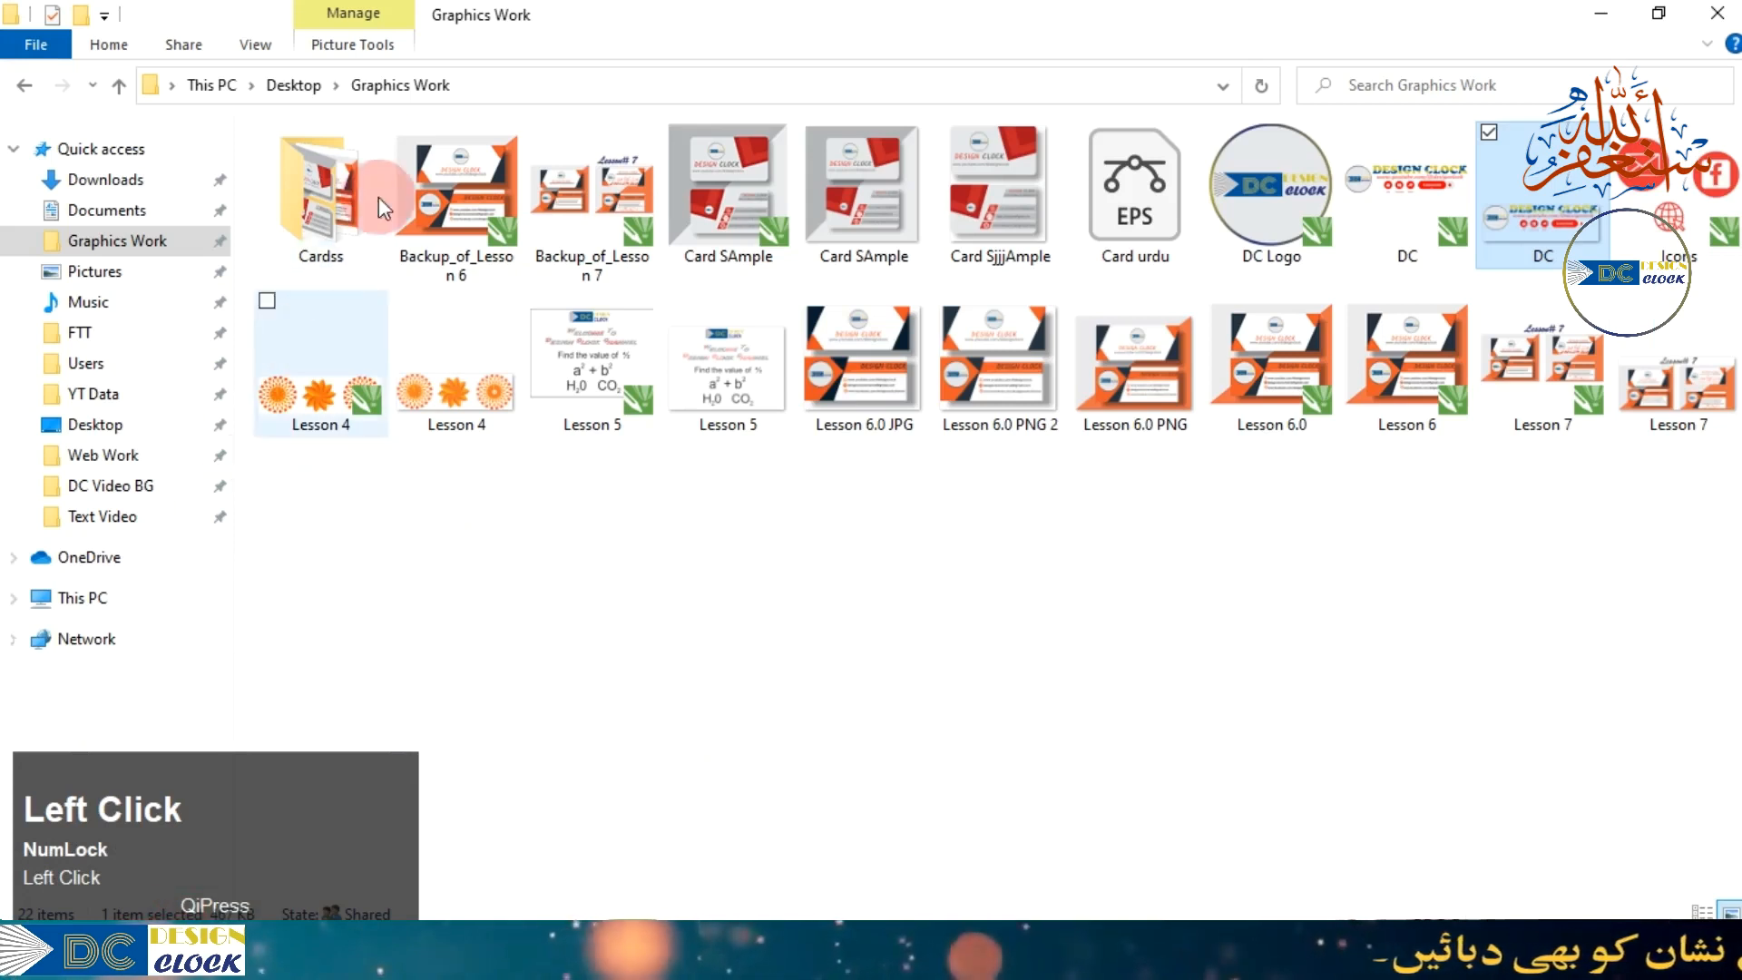
{"action": "left_click", "coordinate": [204, 2]}
{"action": "left_click", "coordinate": [107, 179]}
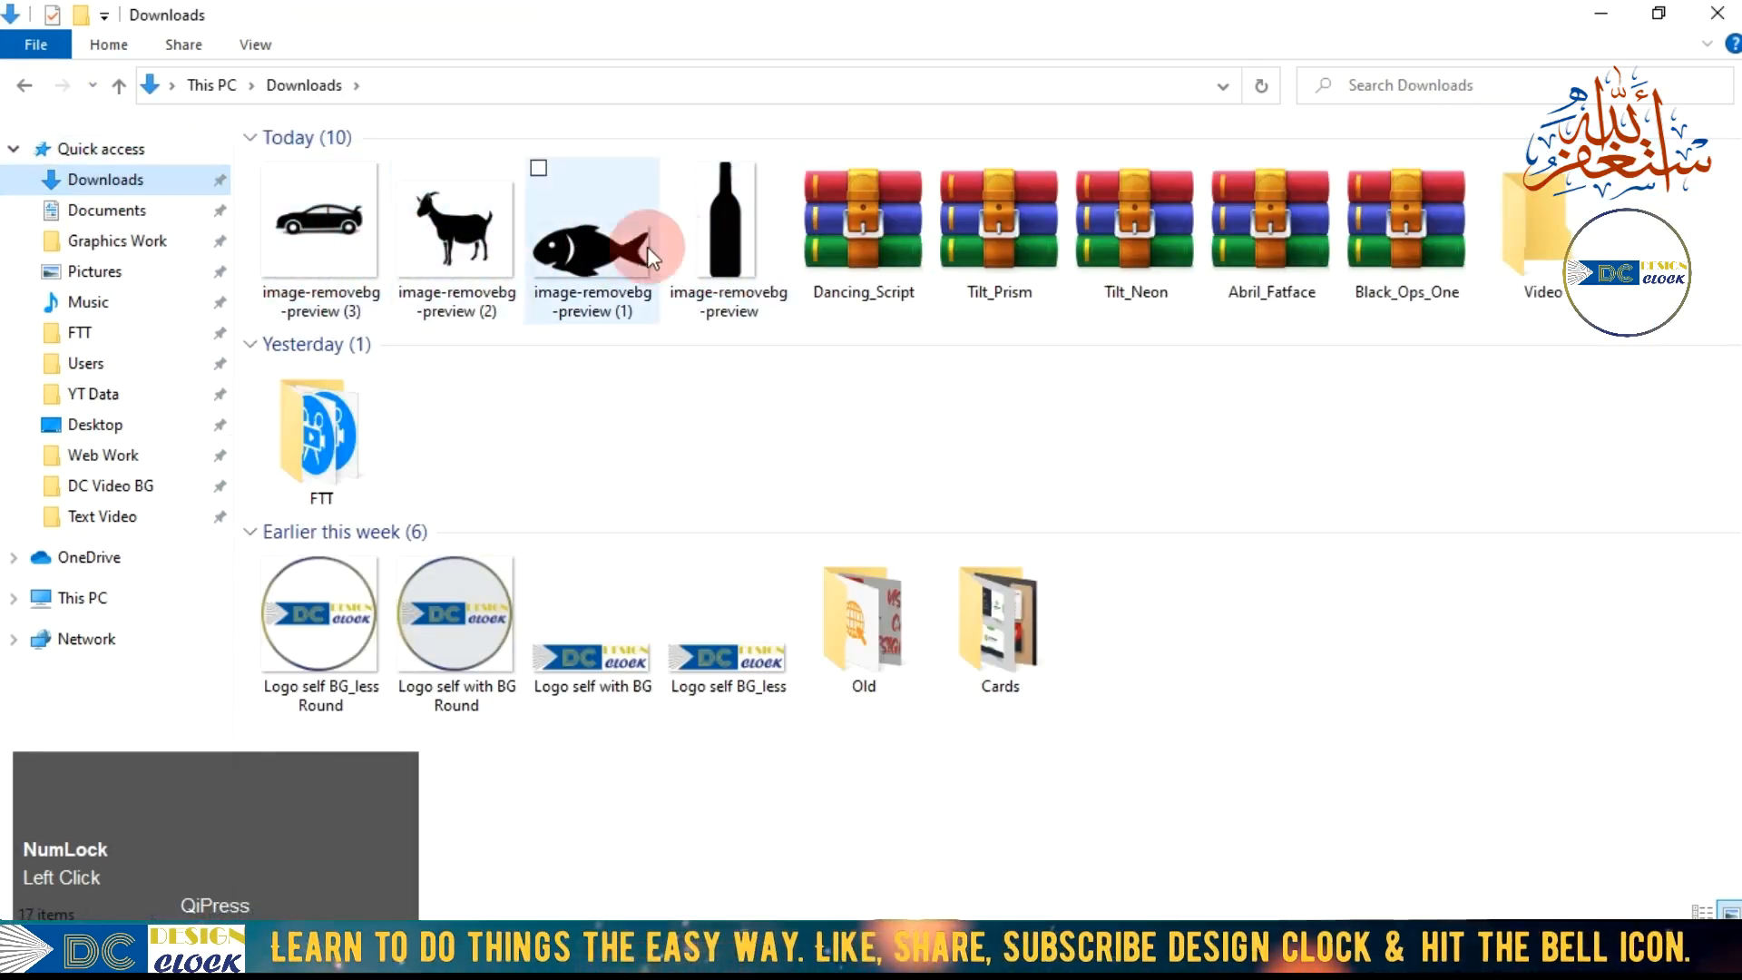
{"action": "left_click_drag", "start_coordinate": [731, 229], "coordinate": [406, 976]}
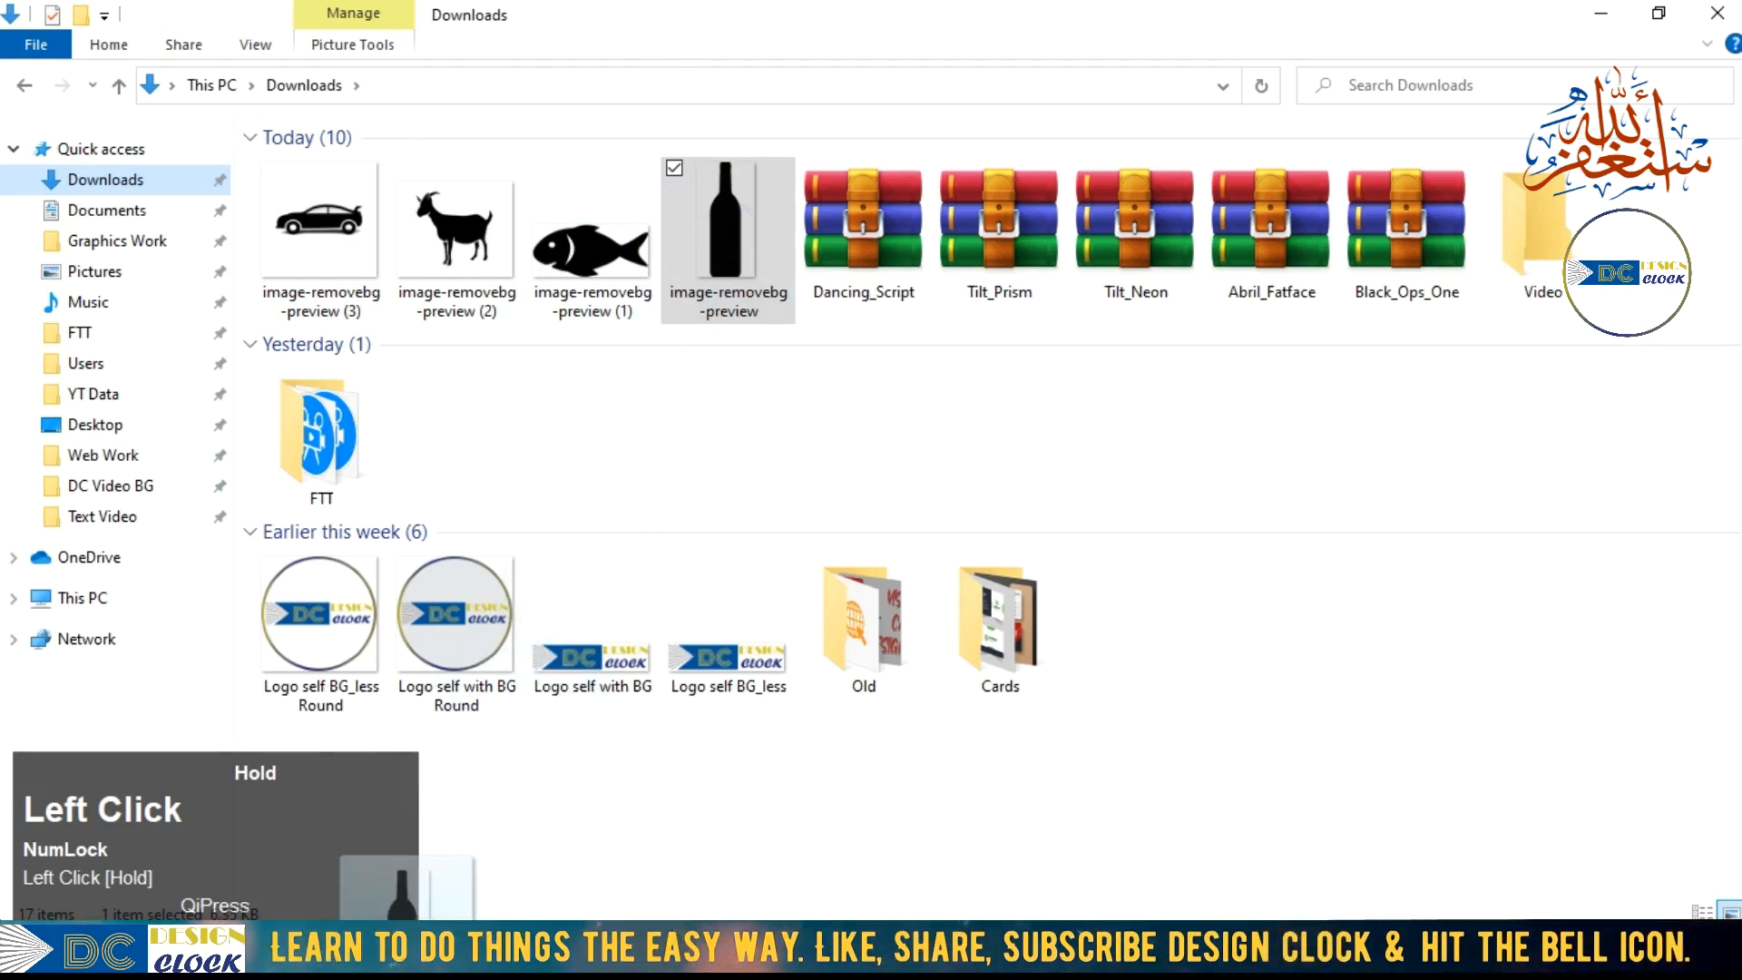
{"action": "left_click_drag", "start_coordinate": [588, 755], "coordinate": [1108, 453]}
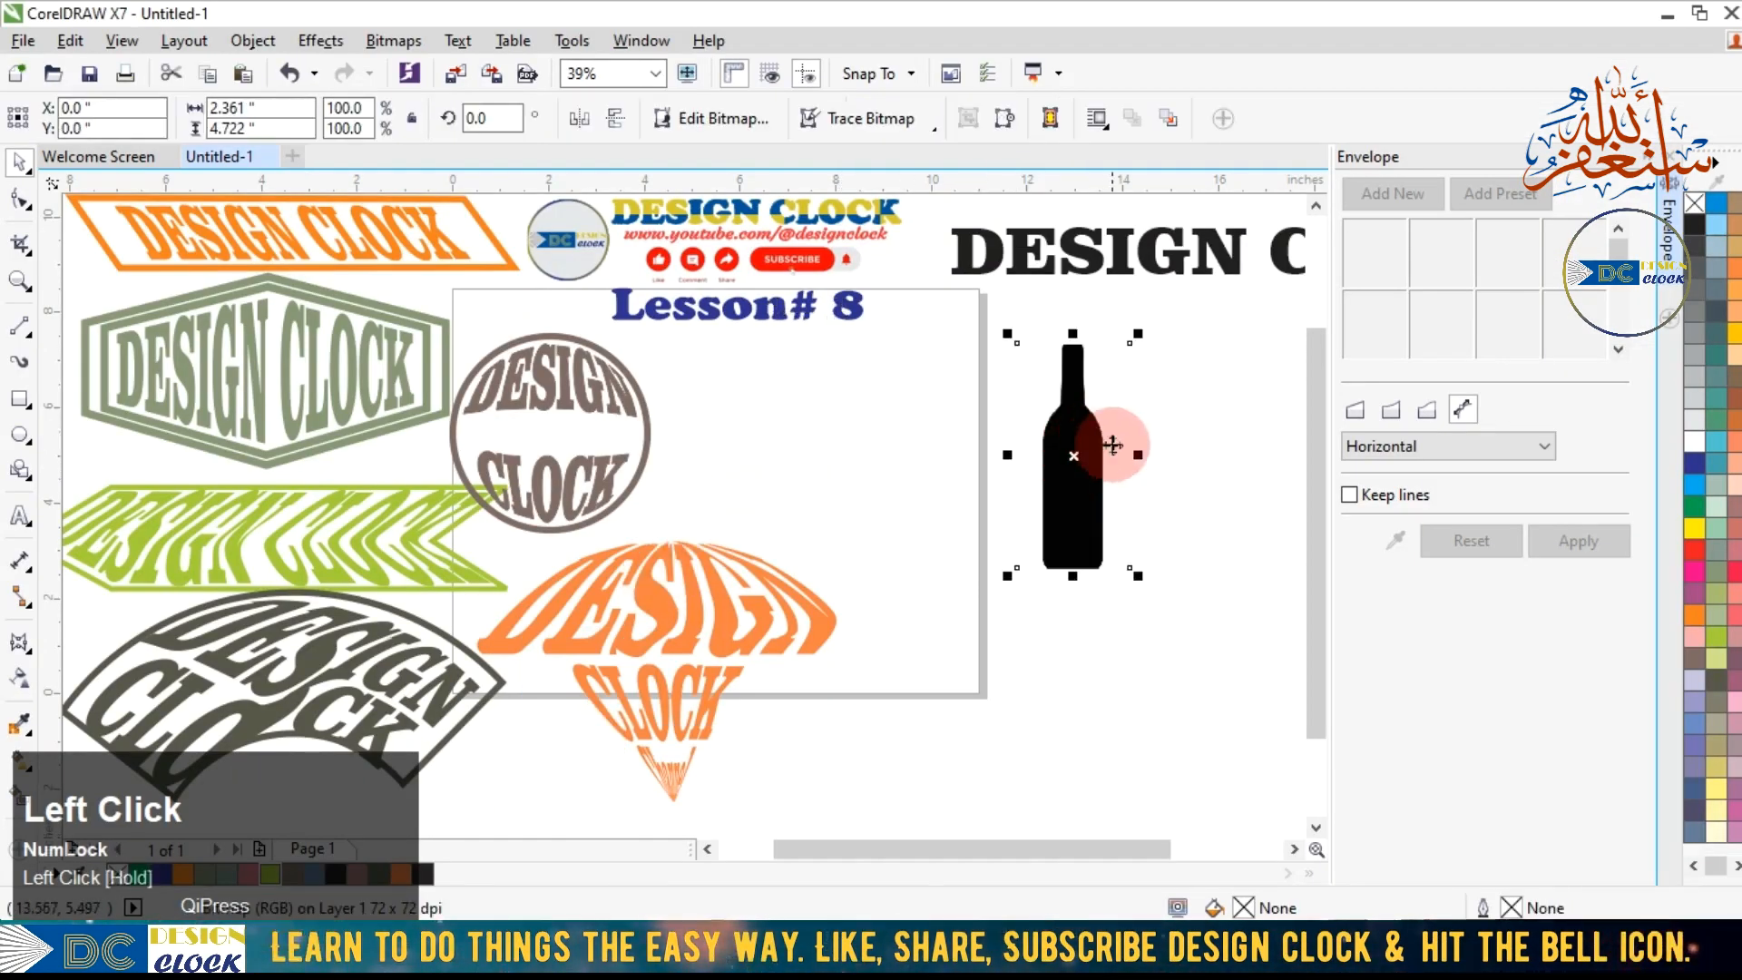
Convert the bottle image beside the page to a 300 dpi CMYK bitmap.
{"action": "left_click", "coordinate": [1168, 451]}
{"action": "left_click", "coordinate": [1058, 462]}
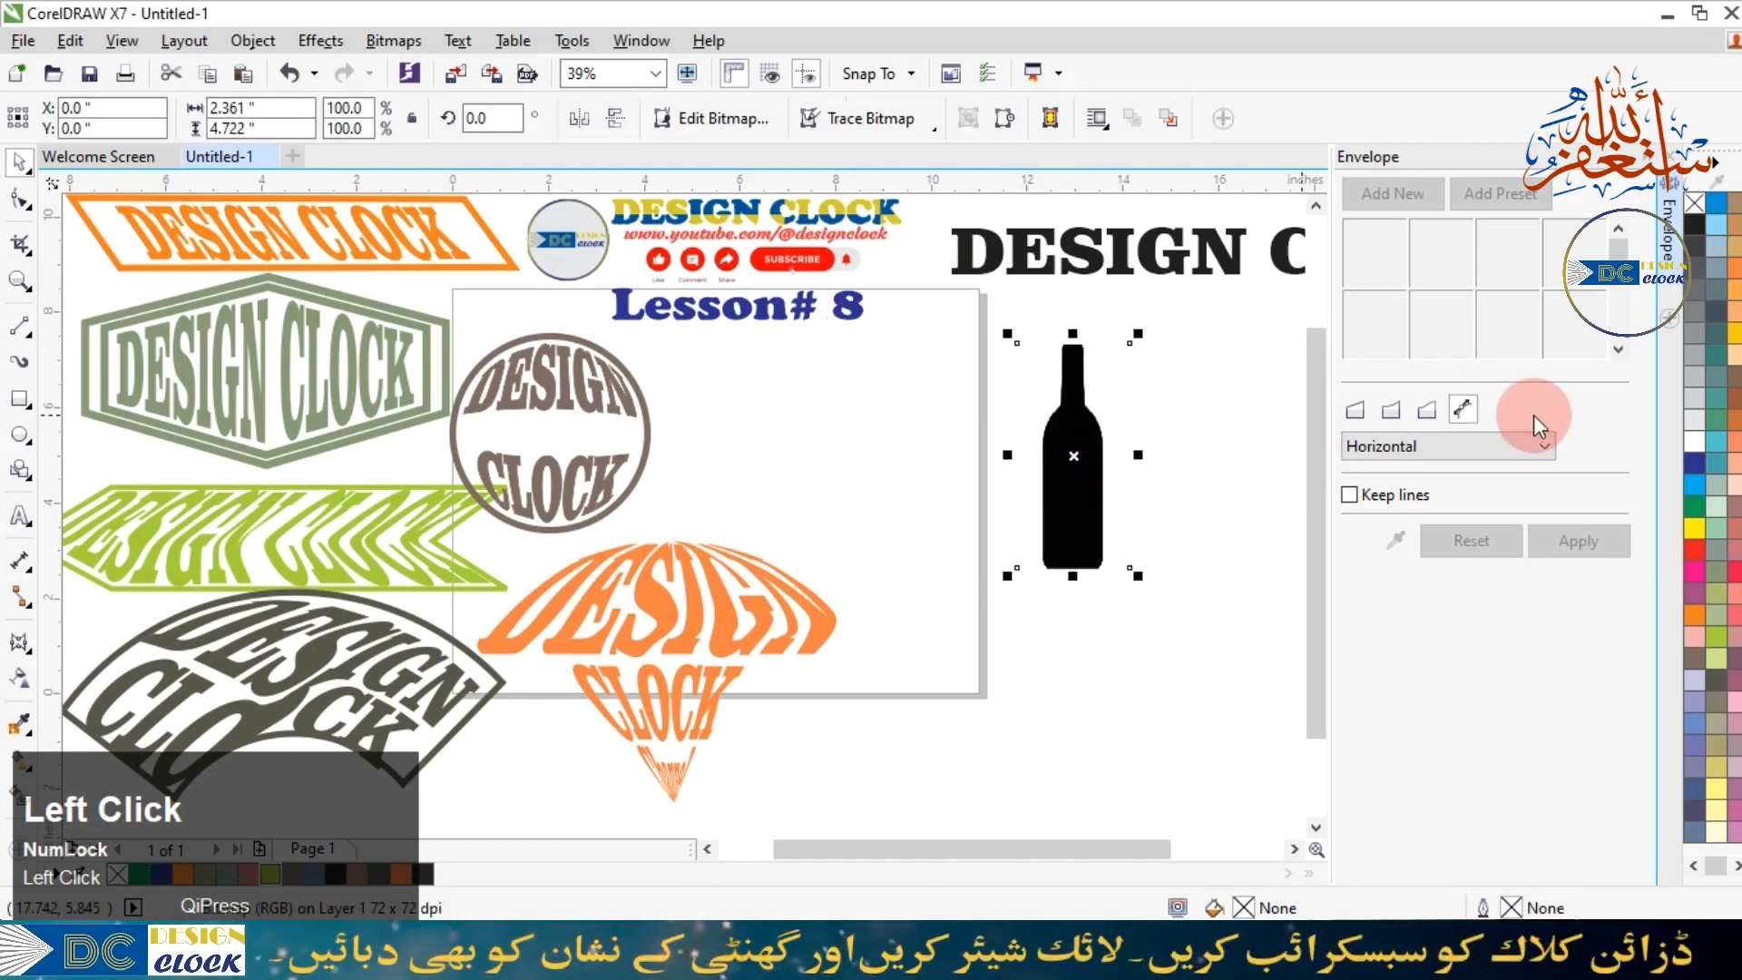
{"action": "left_click", "coordinate": [1217, 479]}
{"action": "left_click", "coordinate": [1088, 486]}
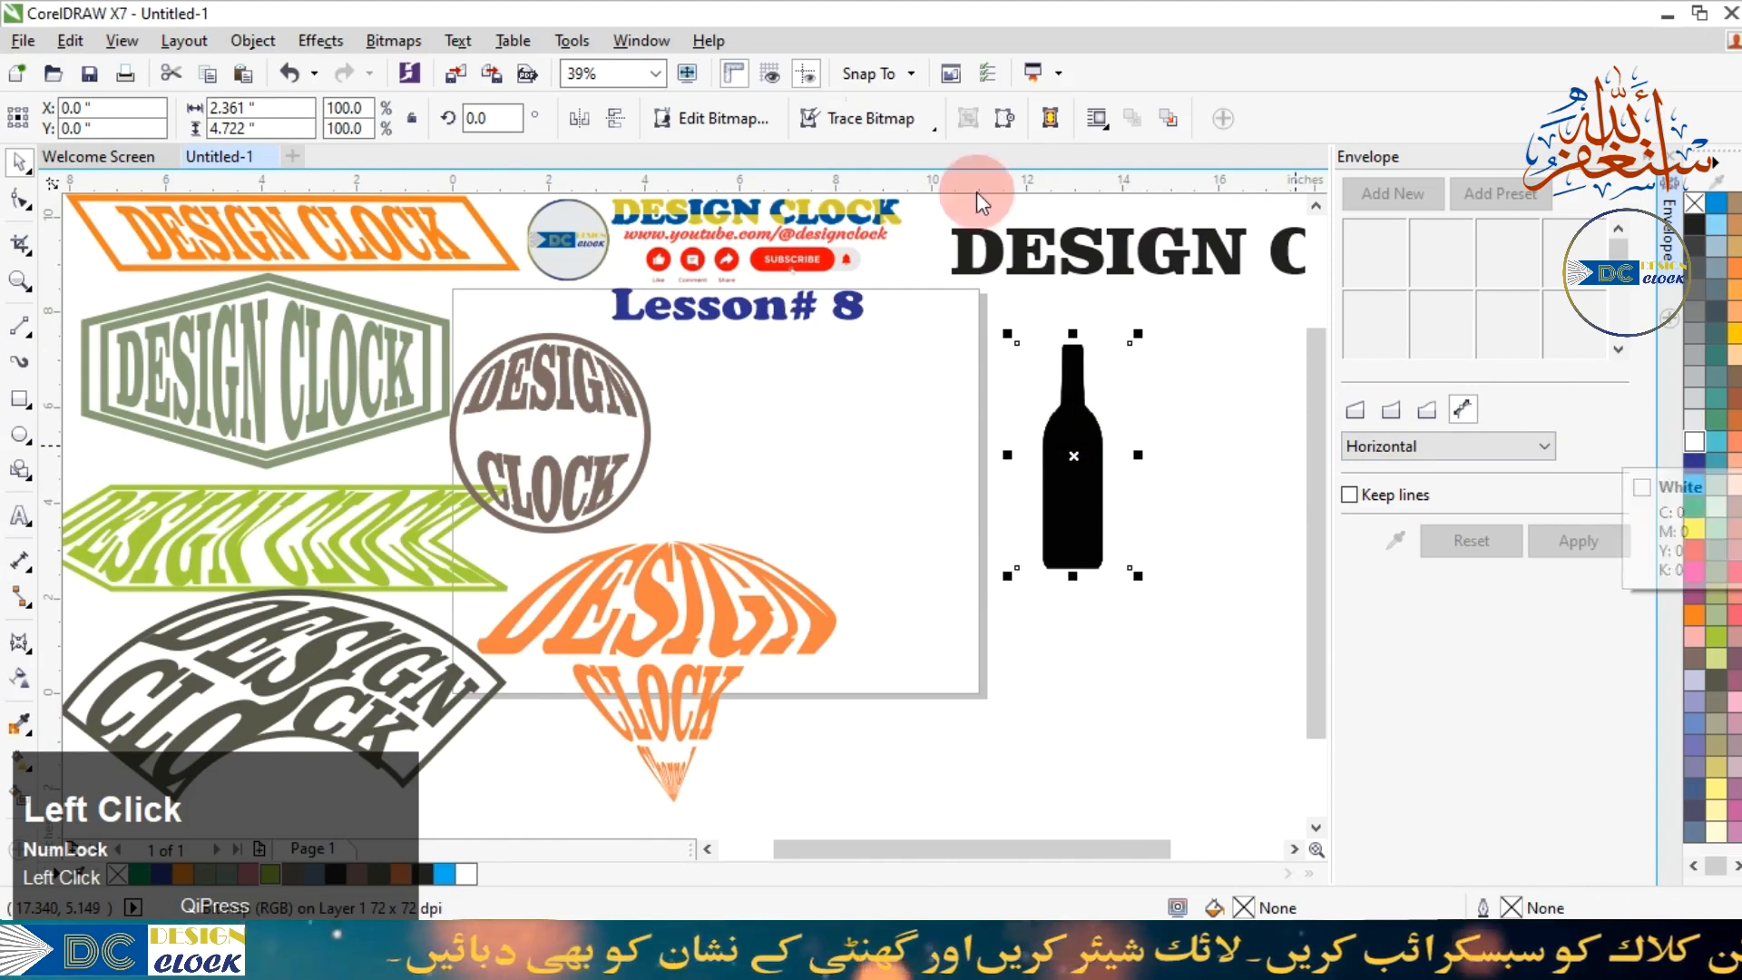
{"action": "left_click", "coordinate": [406, 47]}
{"action": "left_click", "coordinate": [472, 62]}
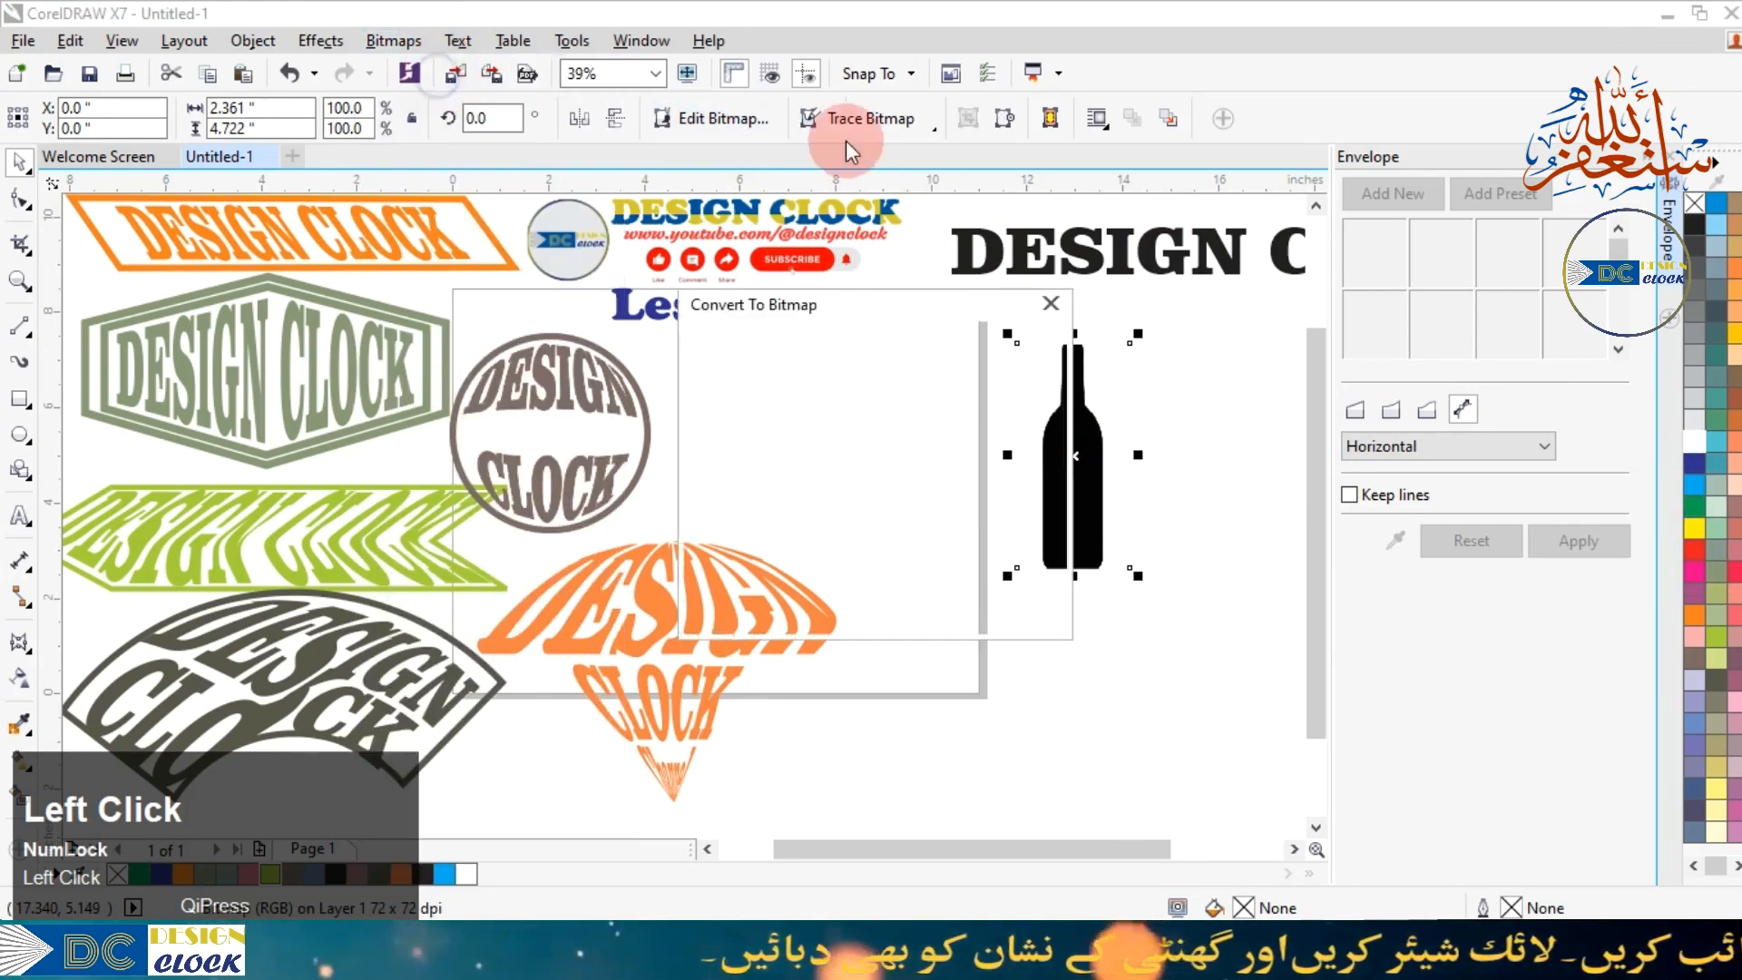
{"action": "left_click", "coordinate": [759, 609]}
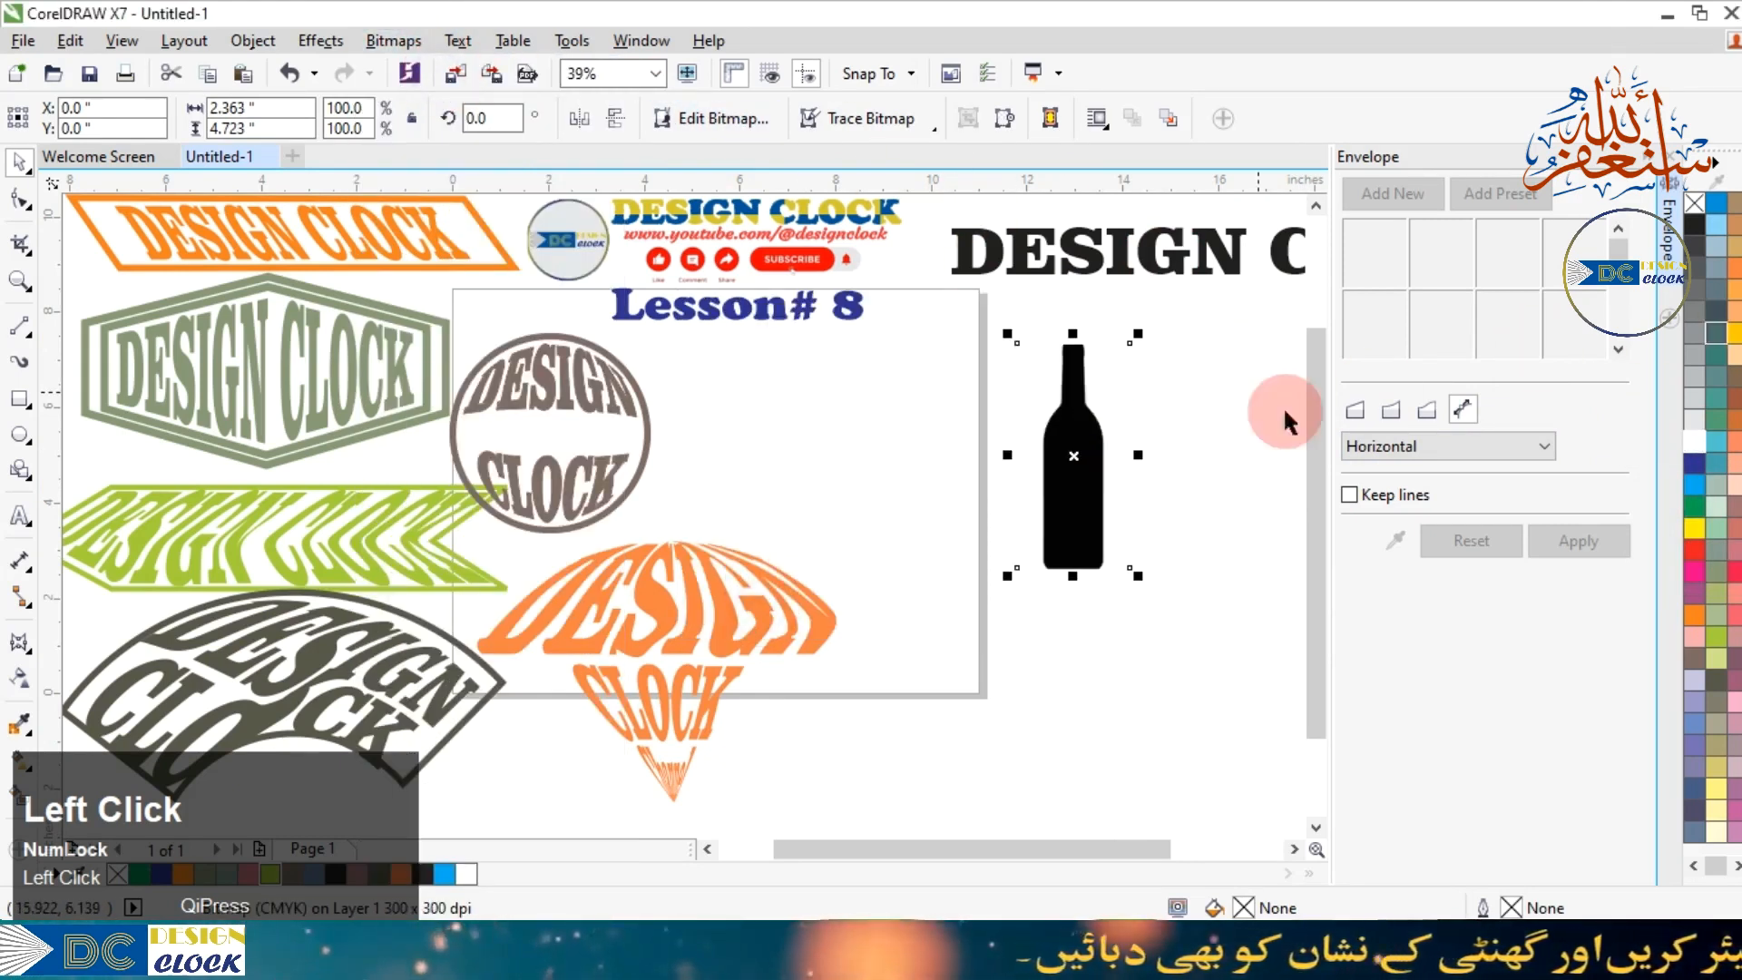
Outline-trace the bottle bitmap in PowerTRACE as line art, keeping the original image.
{"action": "right_click", "coordinate": [1085, 417]}
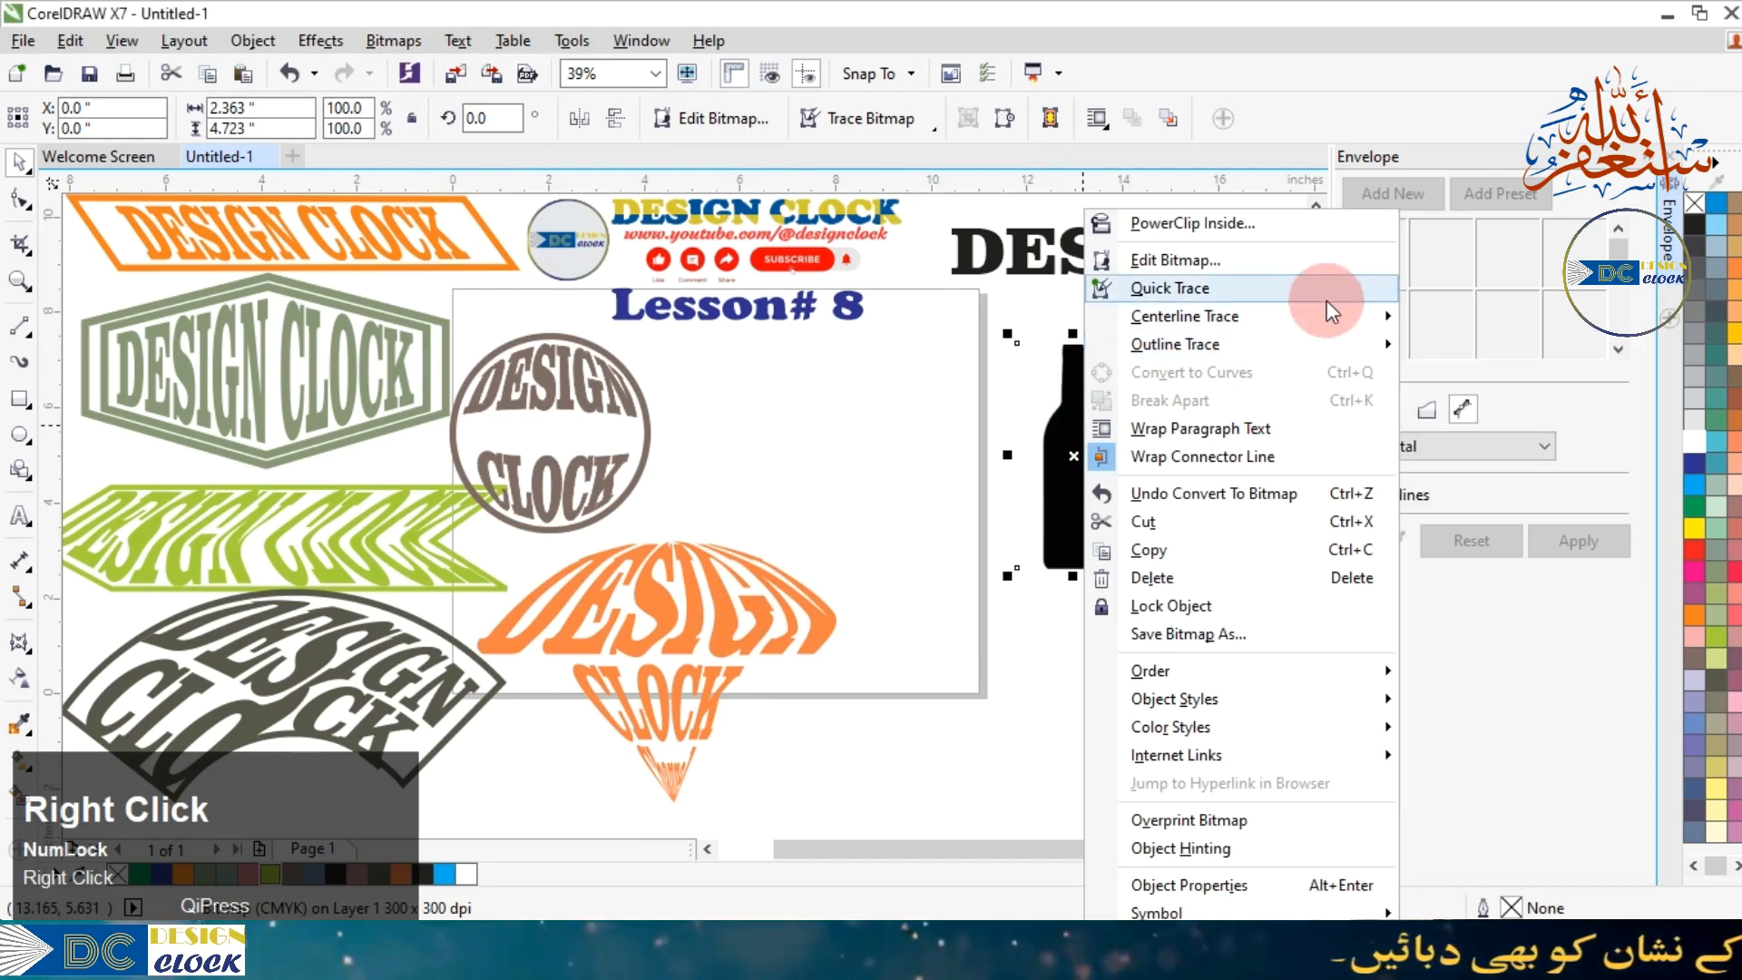
{"action": "mouse_move", "coordinate": [1326, 346]}
{"action": "left_click", "coordinate": [1423, 347]}
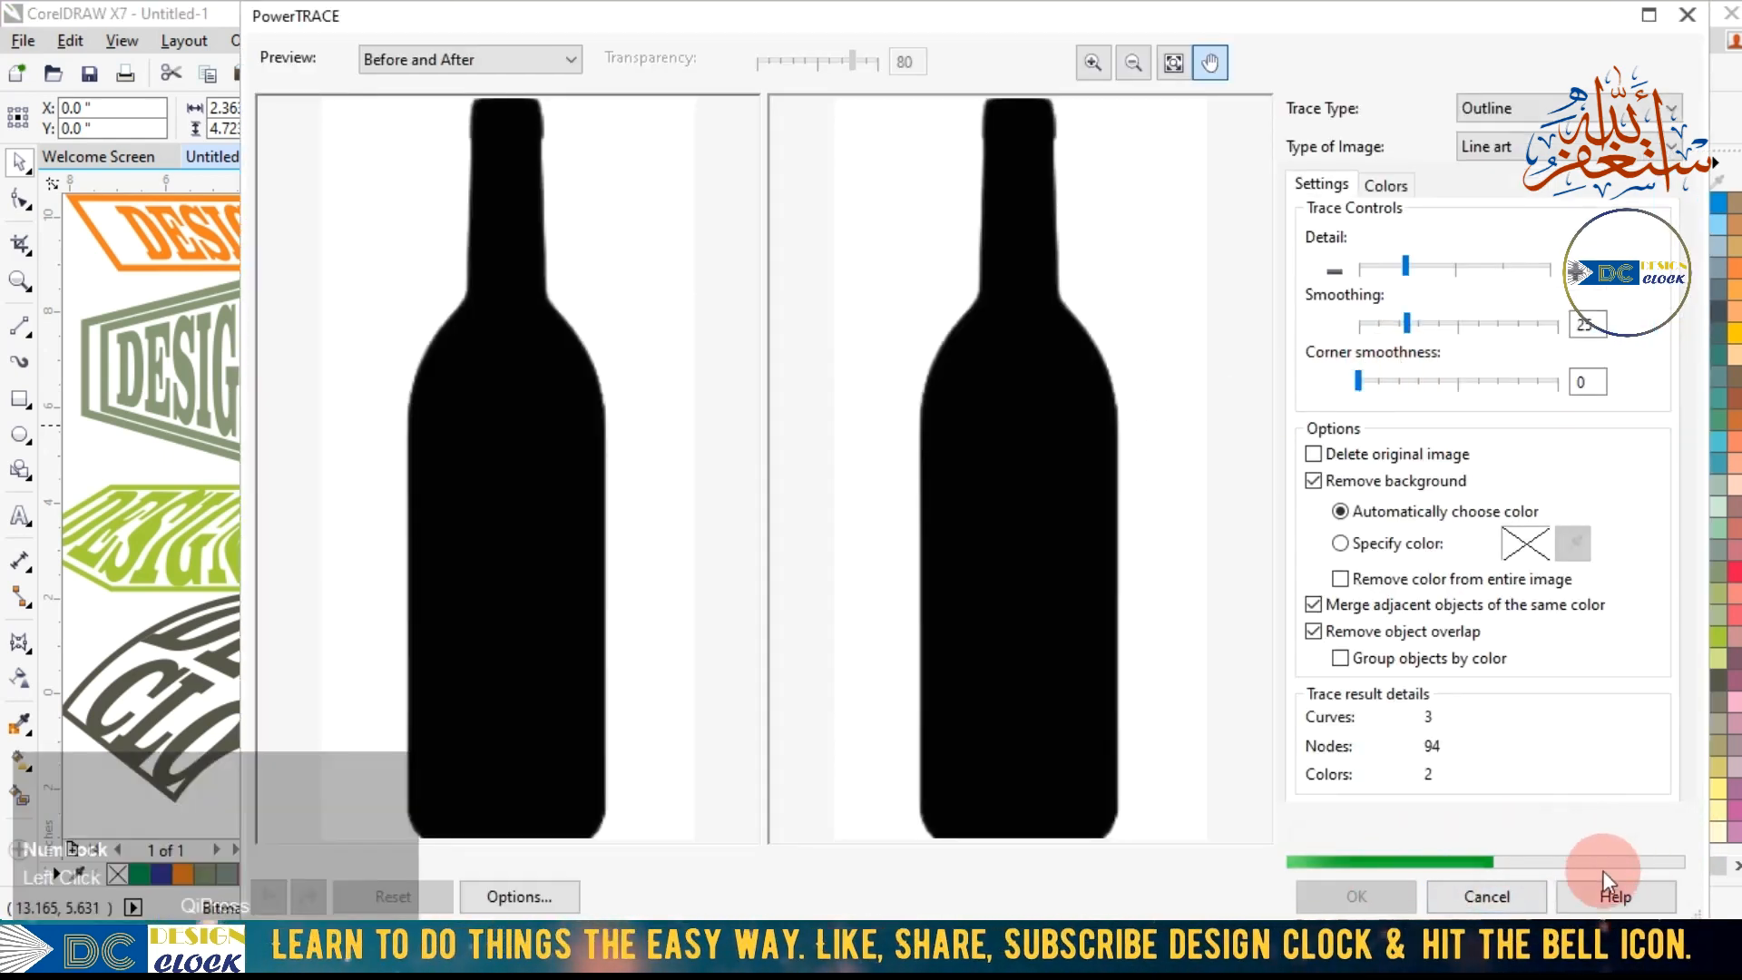
{"action": "left_click", "coordinate": [1352, 898]}
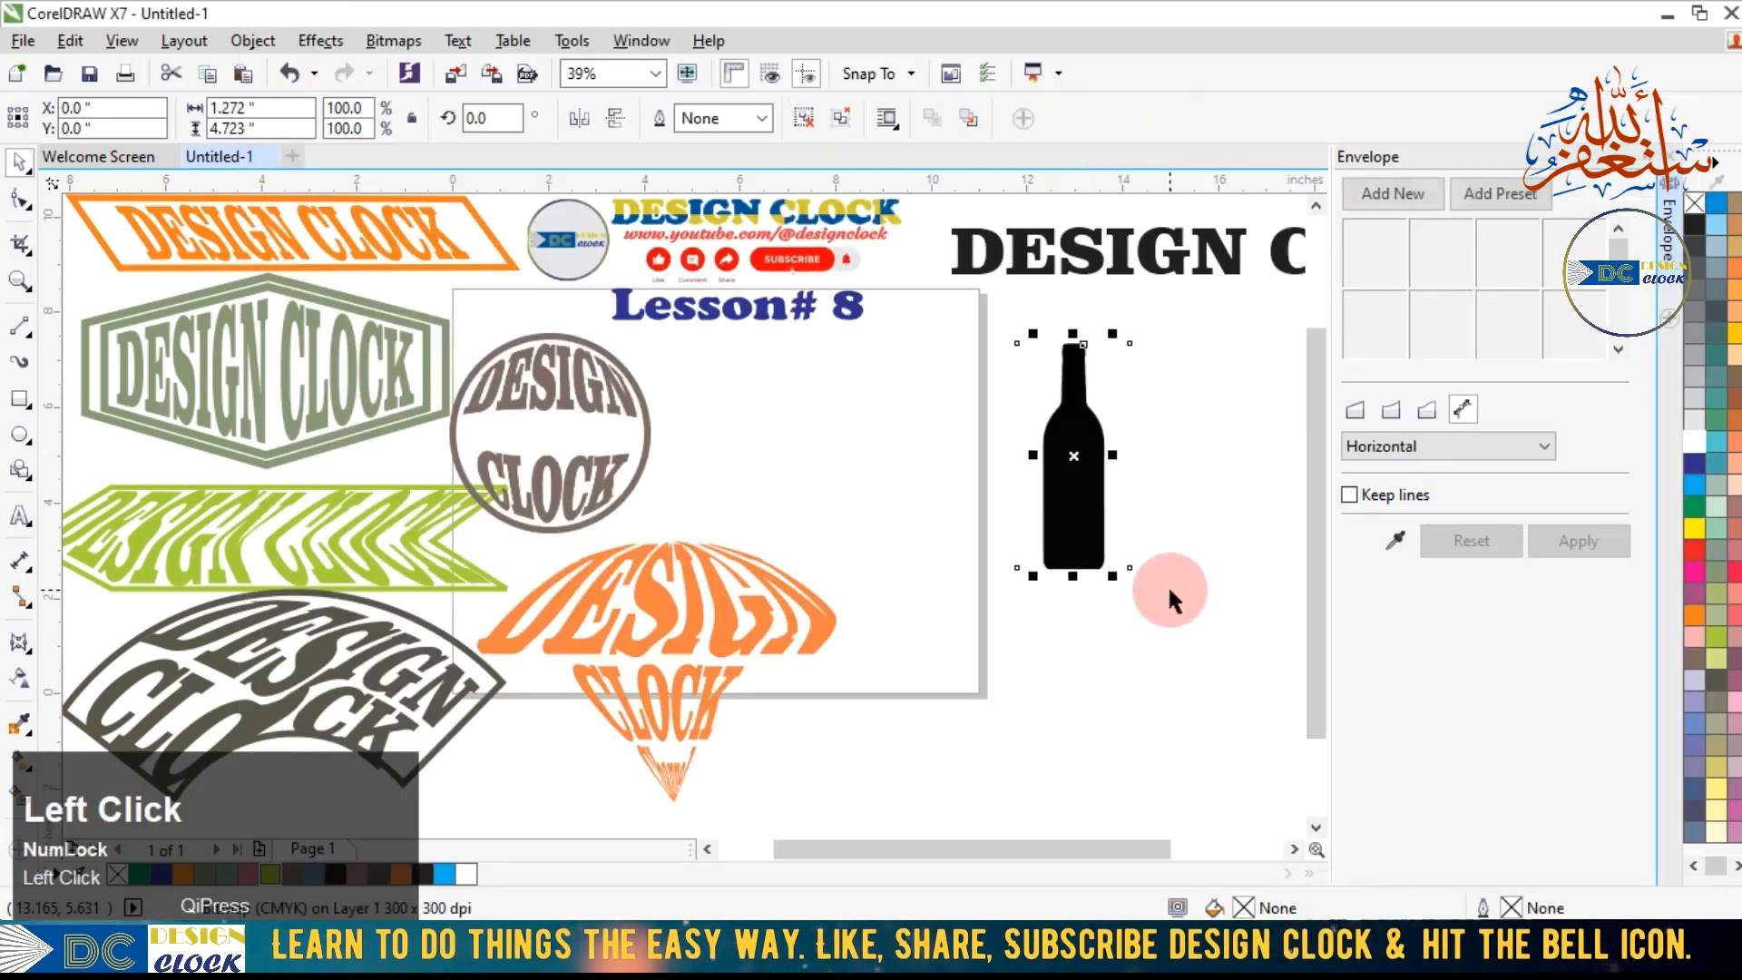
Move the traced bottle off the original bitmap and delete the original.
{"action": "left_click_drag", "start_coordinate": [1085, 525], "coordinate": [1200, 510]}
{"action": "left_click", "coordinate": [1073, 508]}
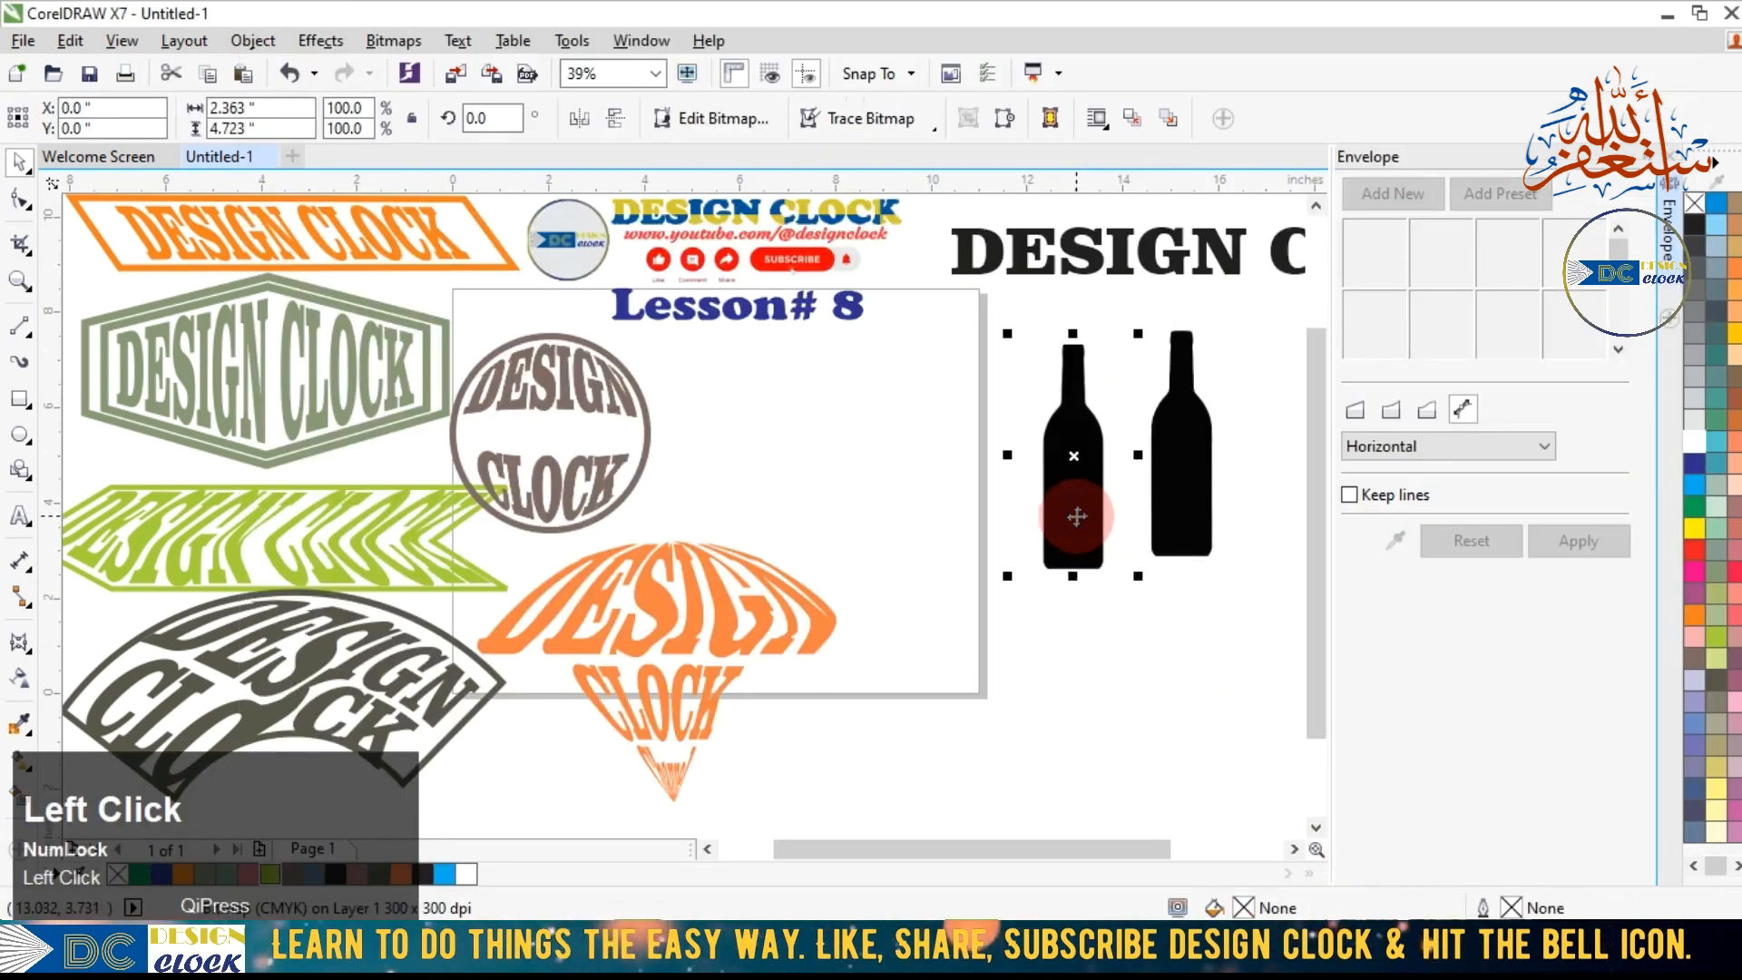
{"action": "key", "text": "Delete"}
Fill the traced bottle with the muted violet C:40 M:40 Y:0 K:20 and leave it without an outline.
{"action": "left_click", "coordinate": [1690, 555]}
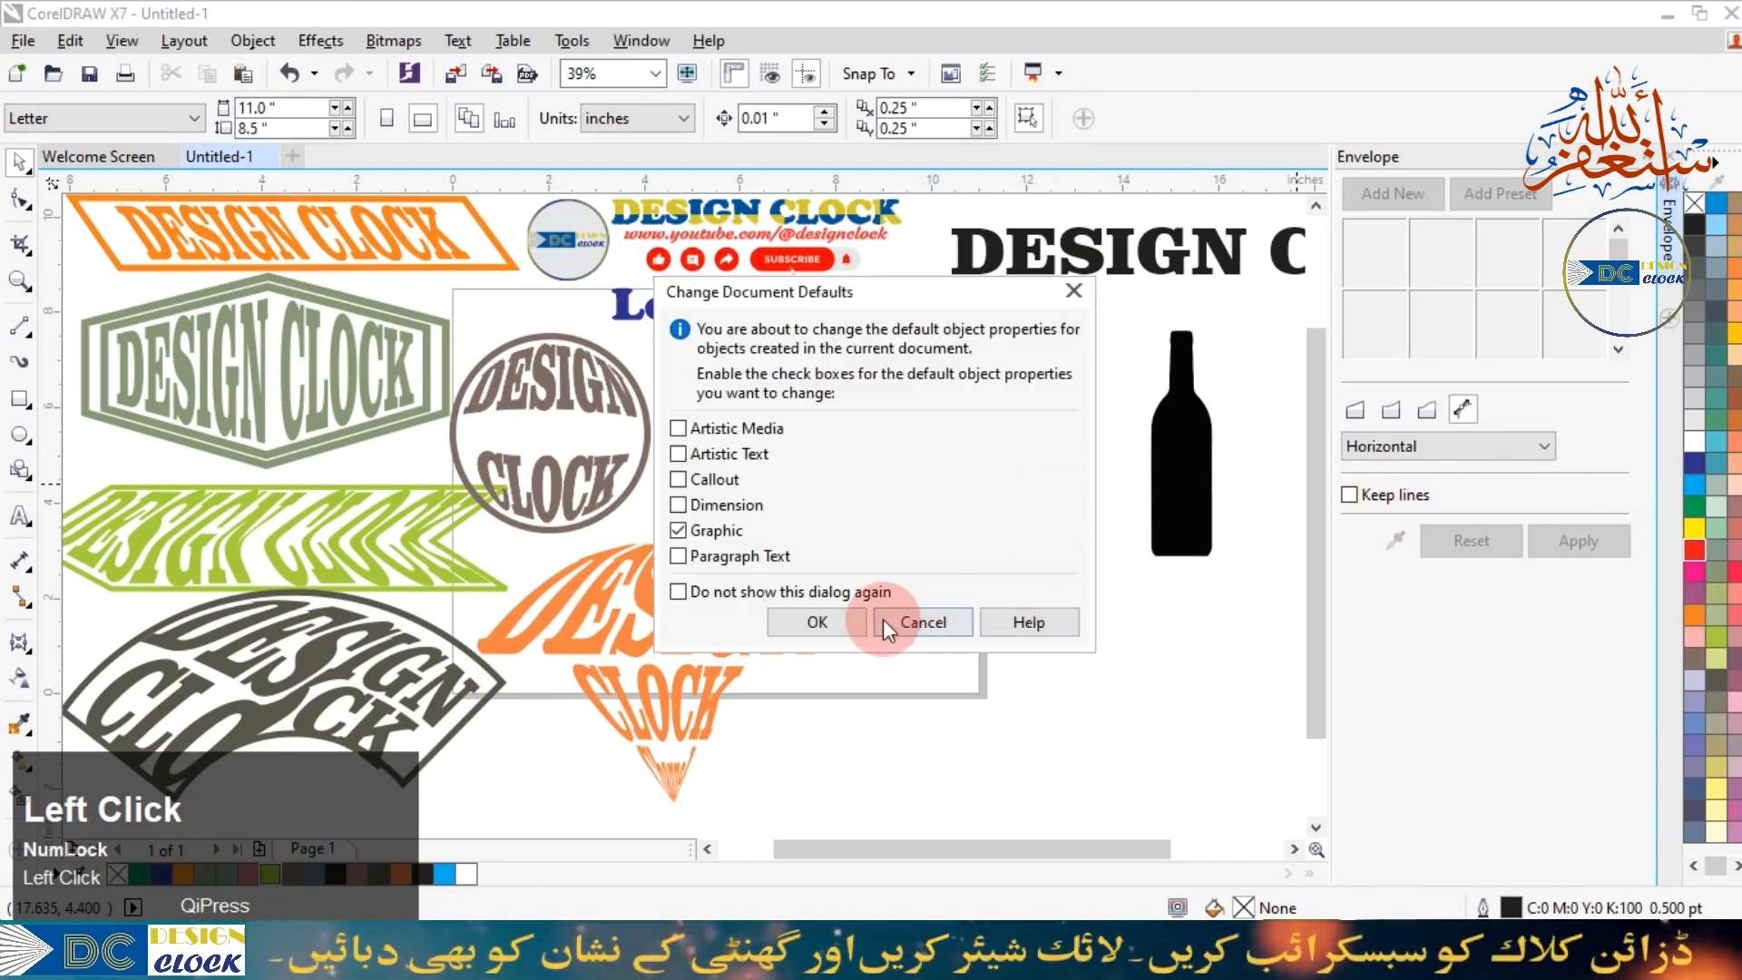
{"action": "left_click", "coordinate": [907, 623]}
{"action": "left_click", "coordinate": [1200, 495]}
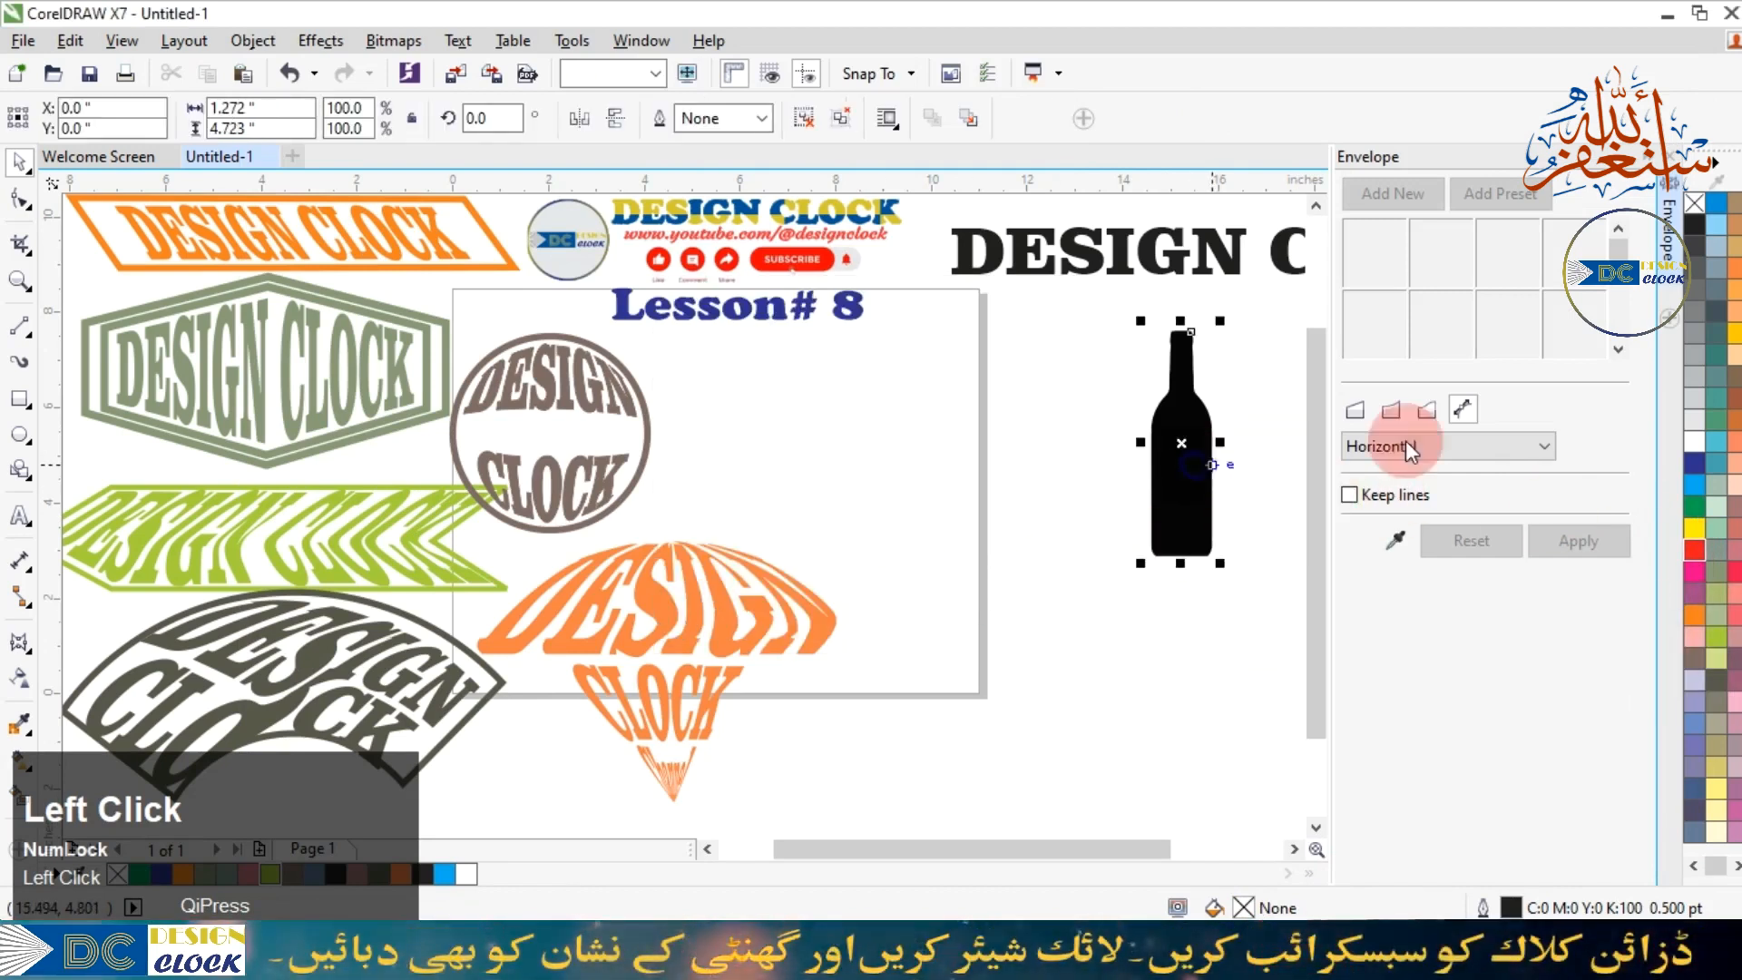
{"action": "left_click", "coordinate": [1711, 485]}
{"action": "left_click", "coordinate": [1715, 507]}
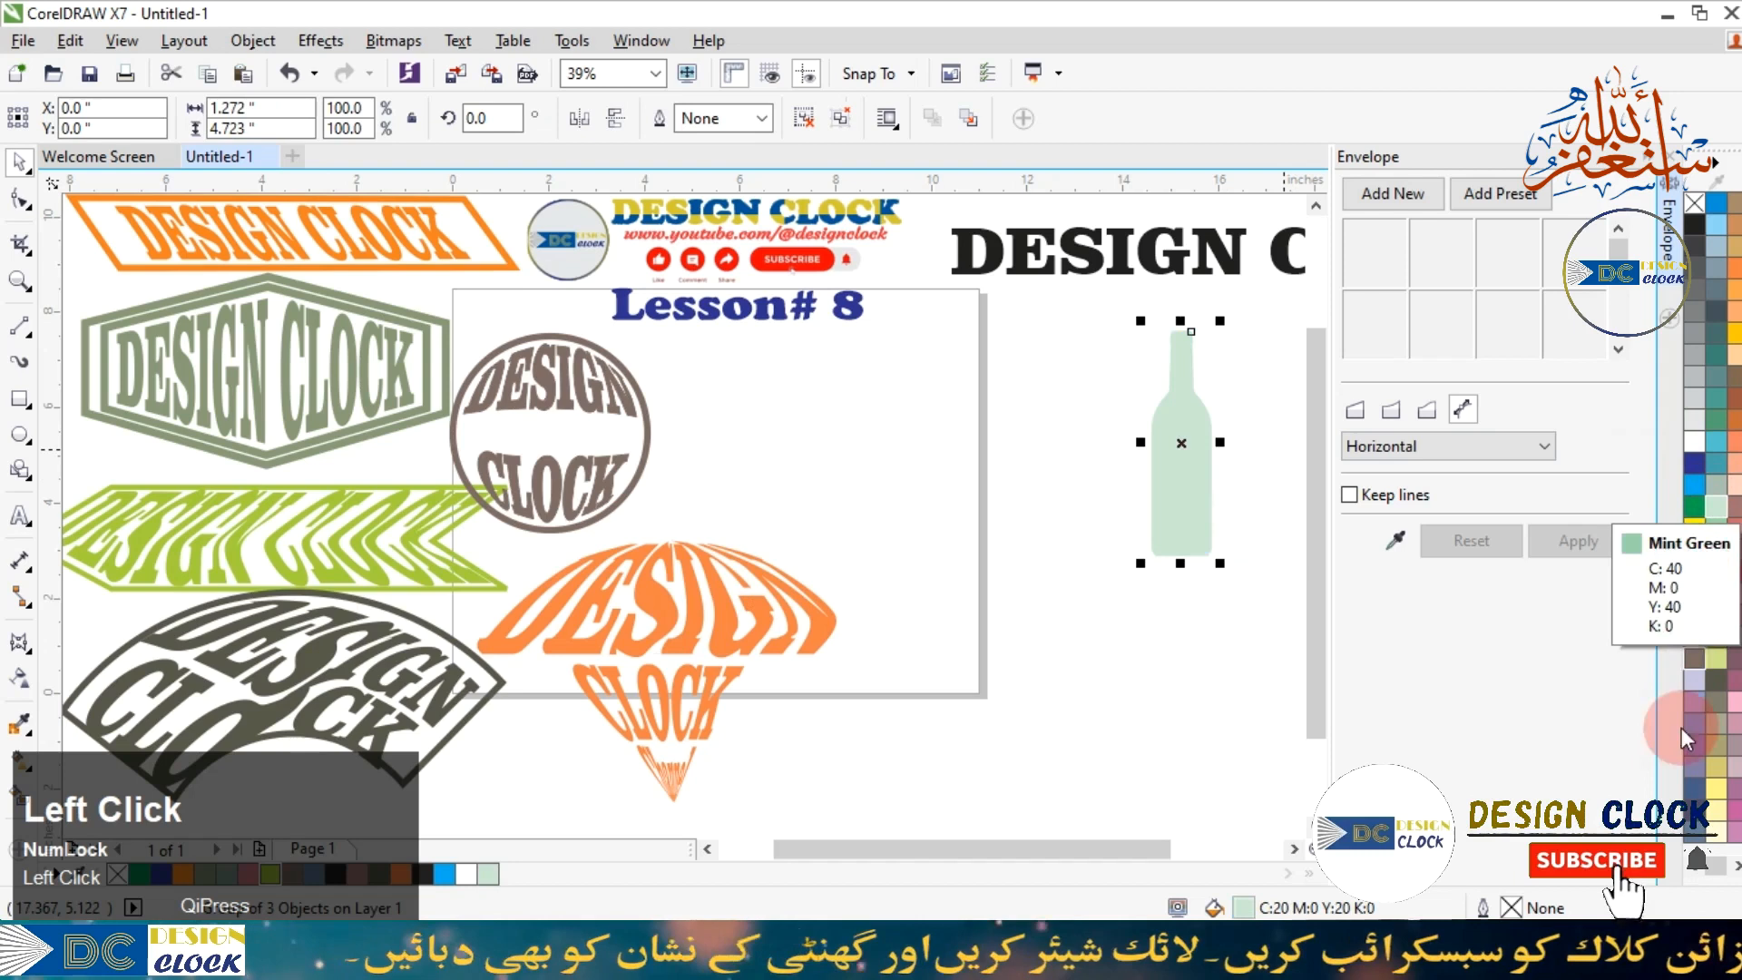
{"action": "left_click", "coordinate": [1695, 760]}
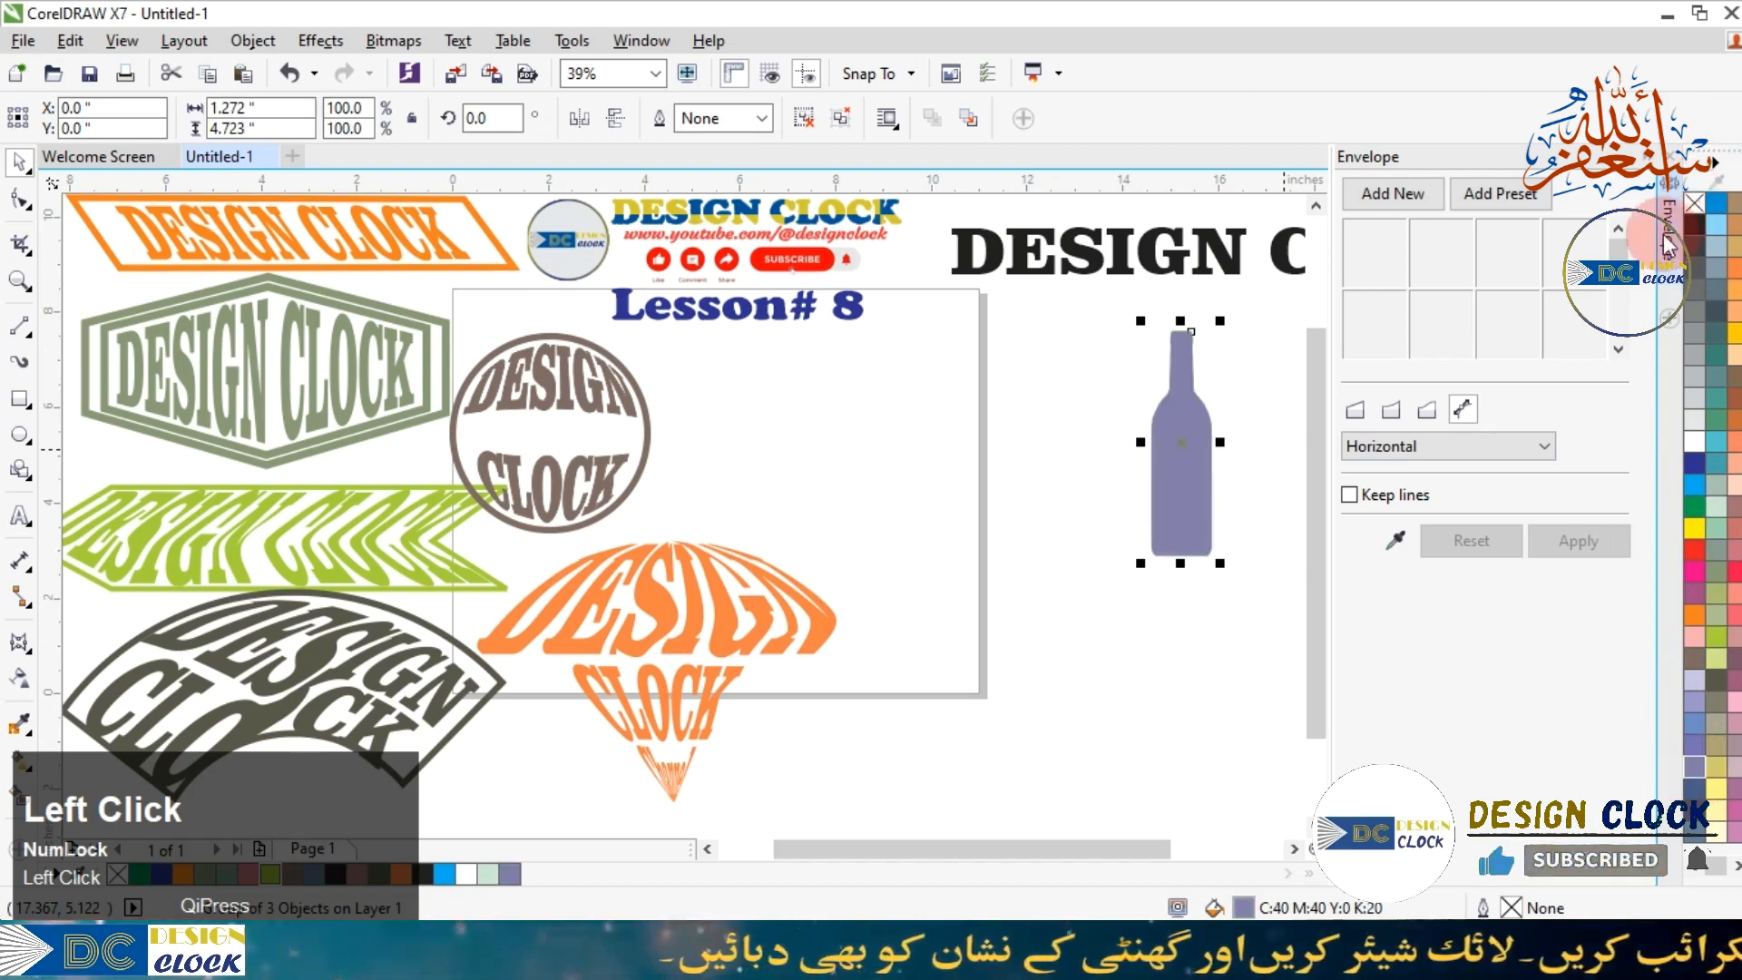
{"action": "right_click", "coordinate": [1696, 227]}
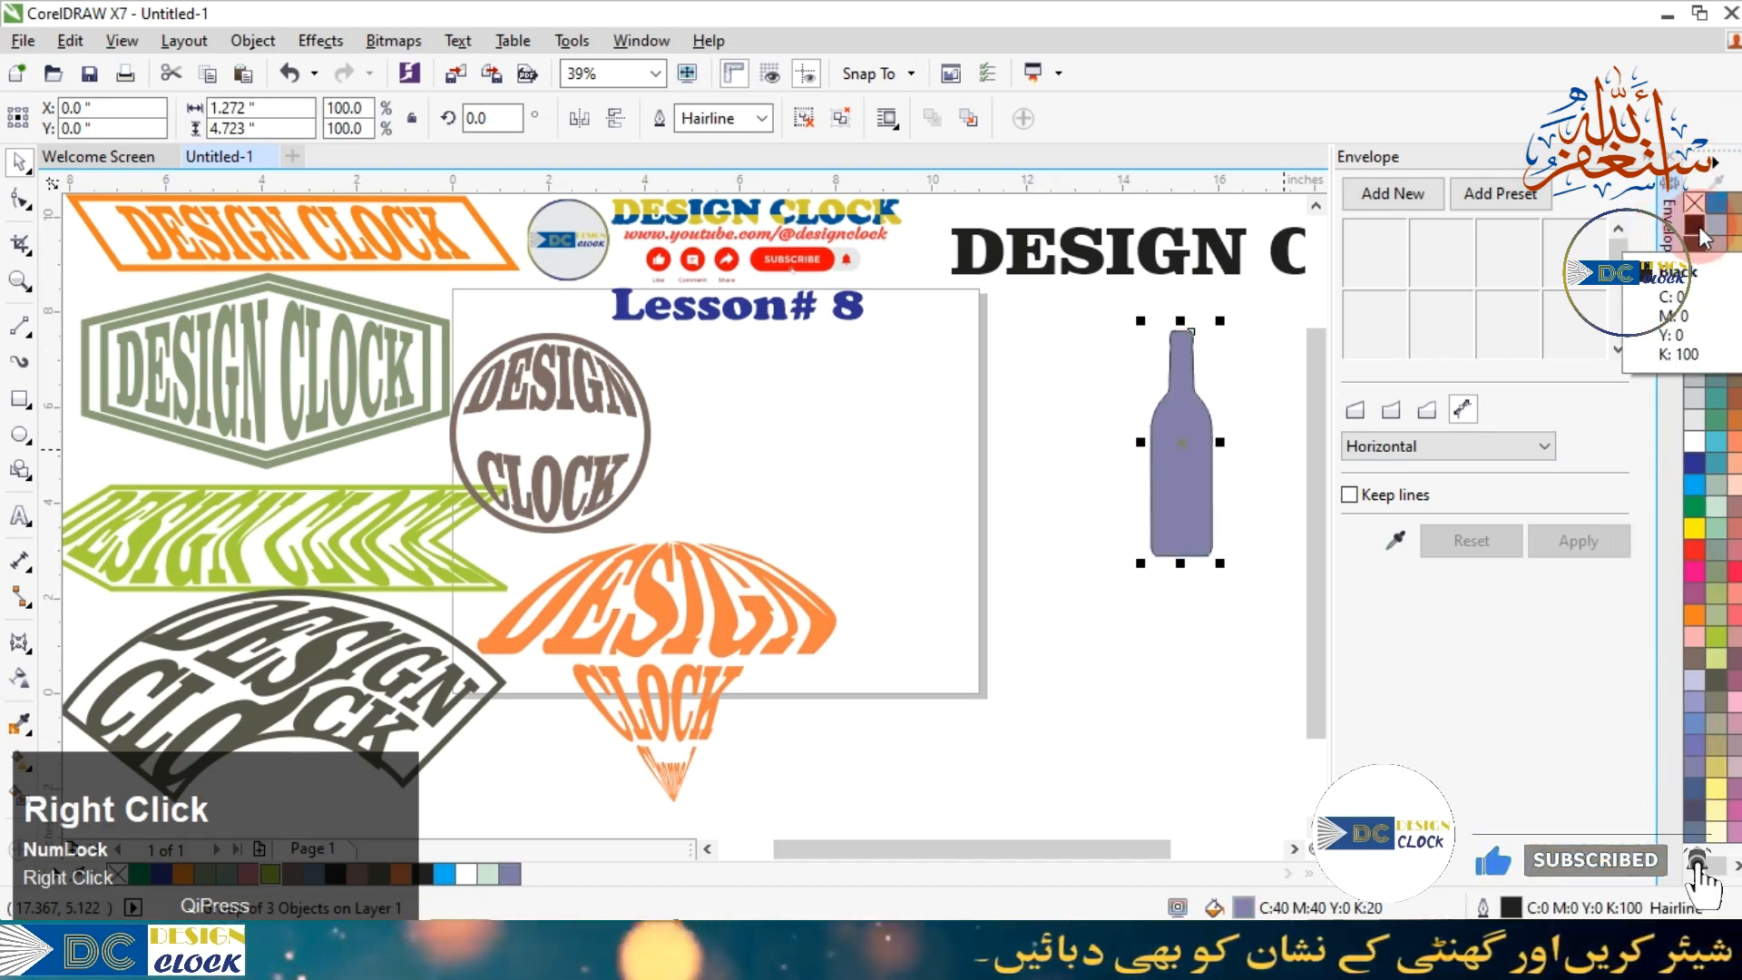
{"action": "right_click", "coordinate": [1695, 207]}
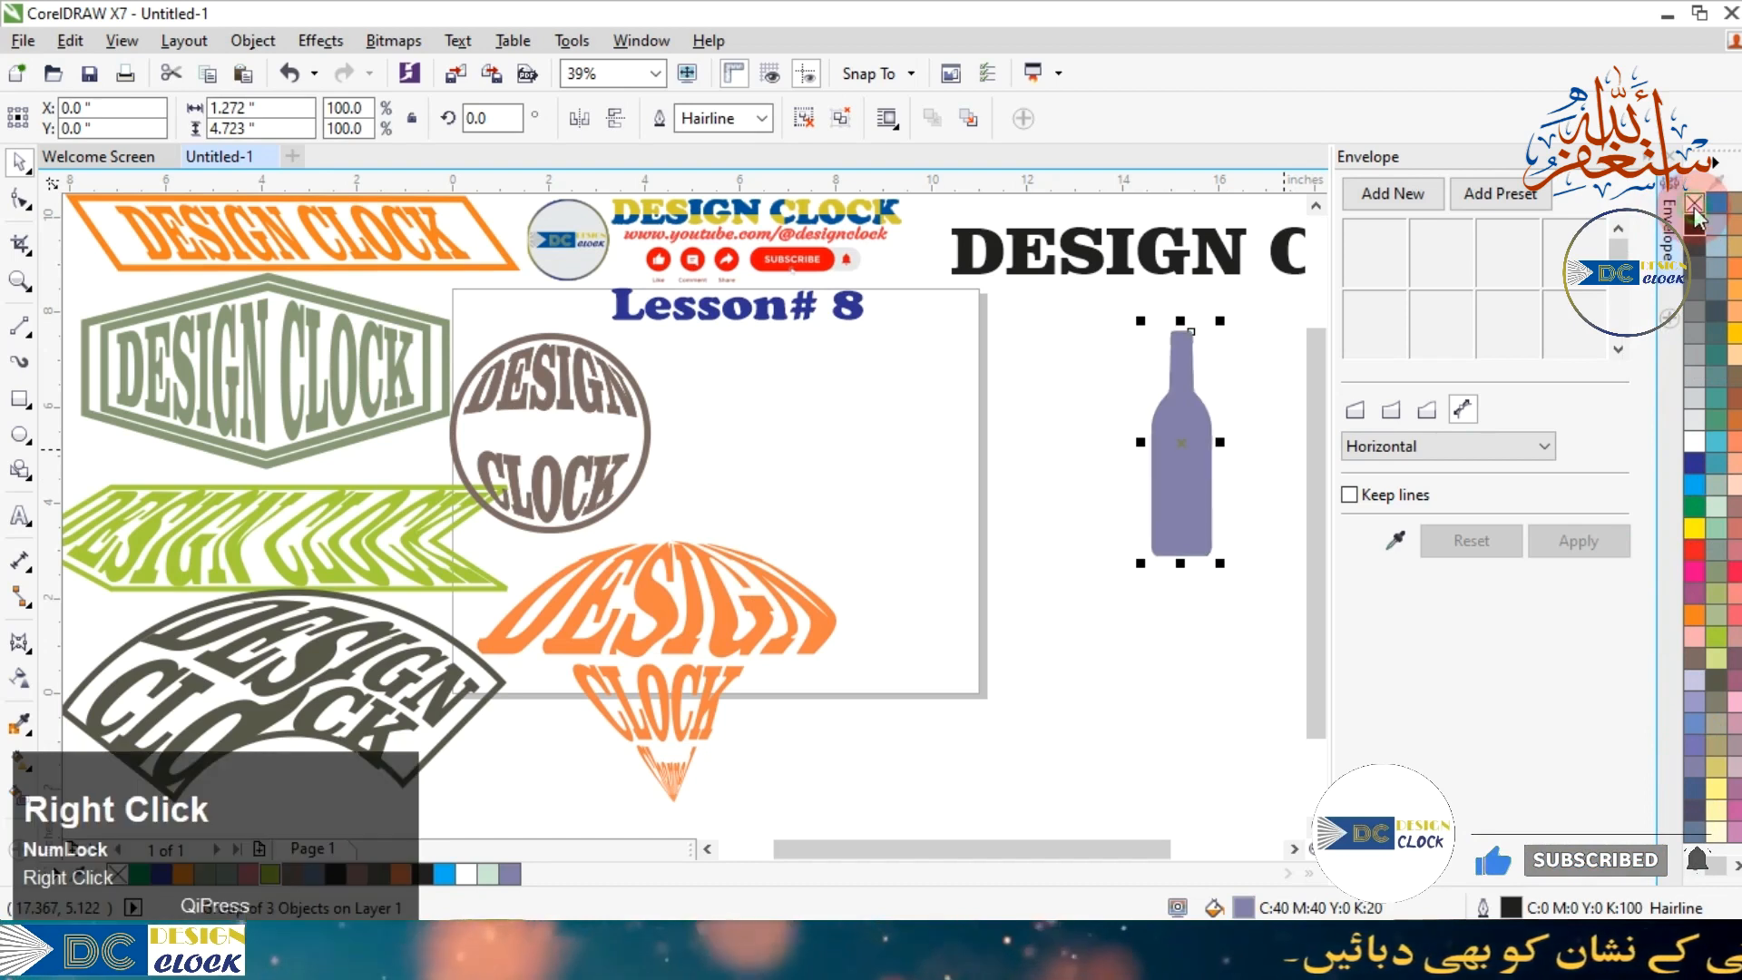
Enlarge the violet bottle to about 1.989 × 7.386 in and place it to the right of the page.
{"action": "left_click_drag", "start_coordinate": [1185, 454], "coordinate": [1013, 478]}
{"action": "left_click_drag", "start_coordinate": [1050, 595], "coordinate": [1100, 653]}
{"action": "left_click", "coordinate": [1174, 547]}
{"action": "left_click_drag", "start_coordinate": [995, 475], "coordinate": [1090, 524]}
{"action": "left_click", "coordinate": [1256, 482]}
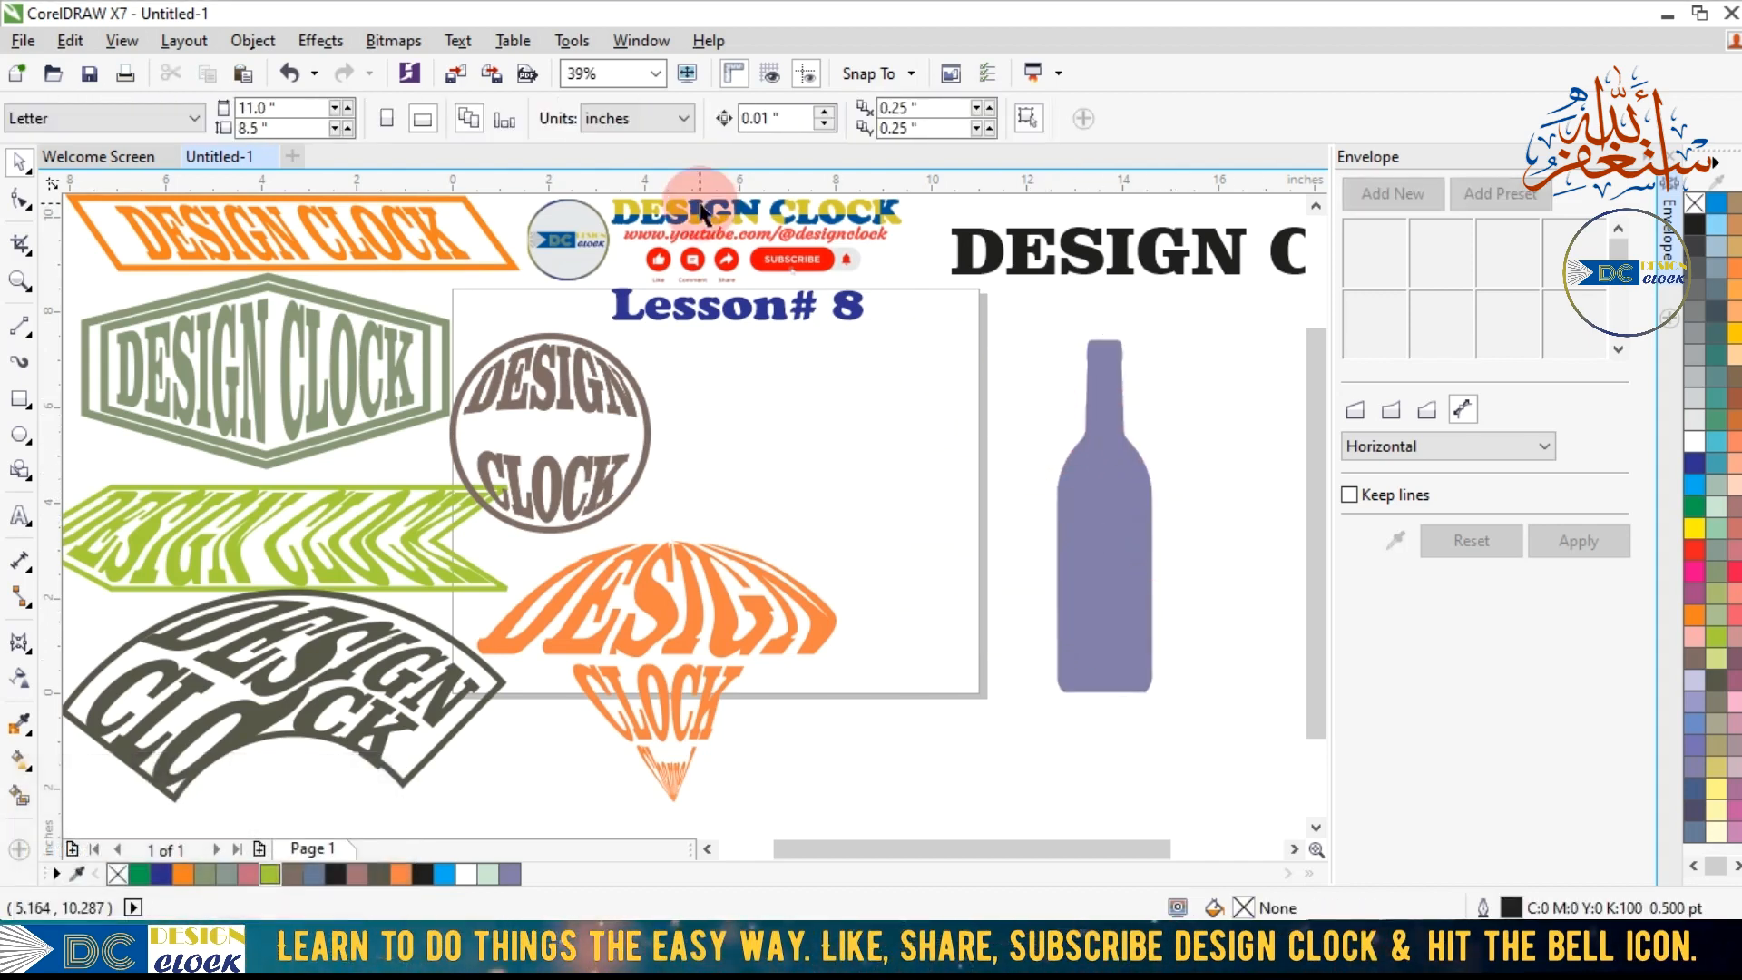
Draw a rectangle about 3.987 × 5.192 in across the bottle's body, leaving the neck and base sticking out, and deselect it.
{"action": "left_click", "coordinate": [20, 397]}
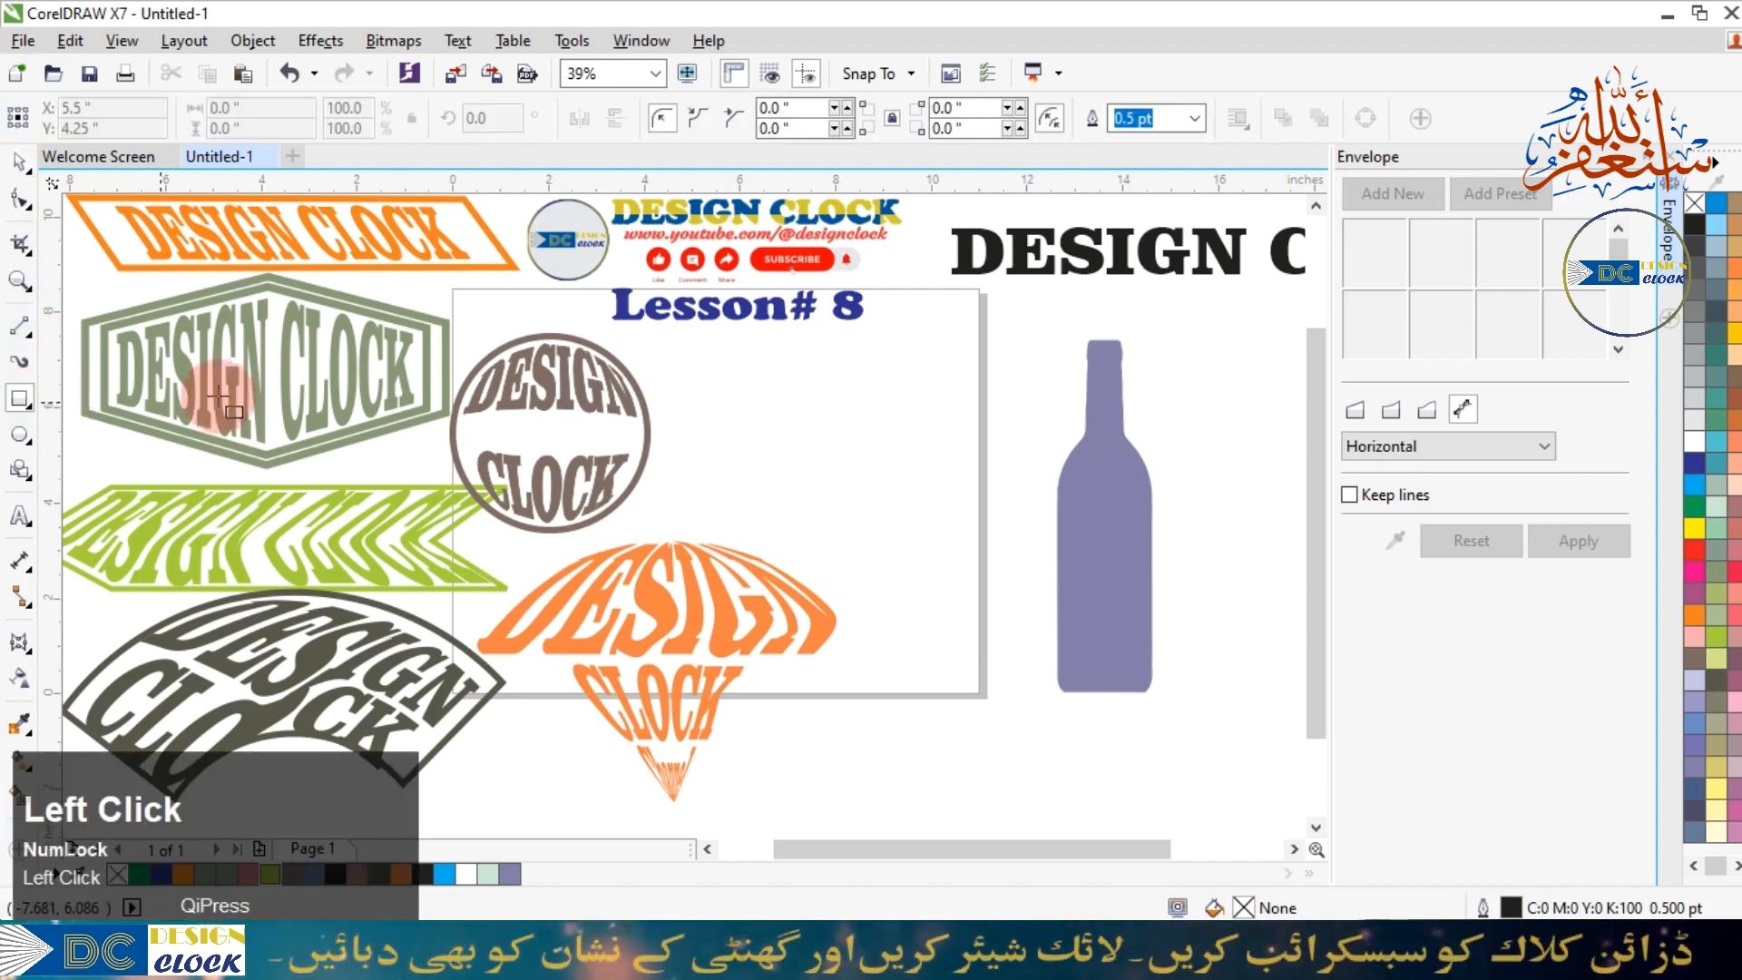
{"action": "left_click_drag", "start_coordinate": [1012, 416], "coordinate": [1204, 663]}
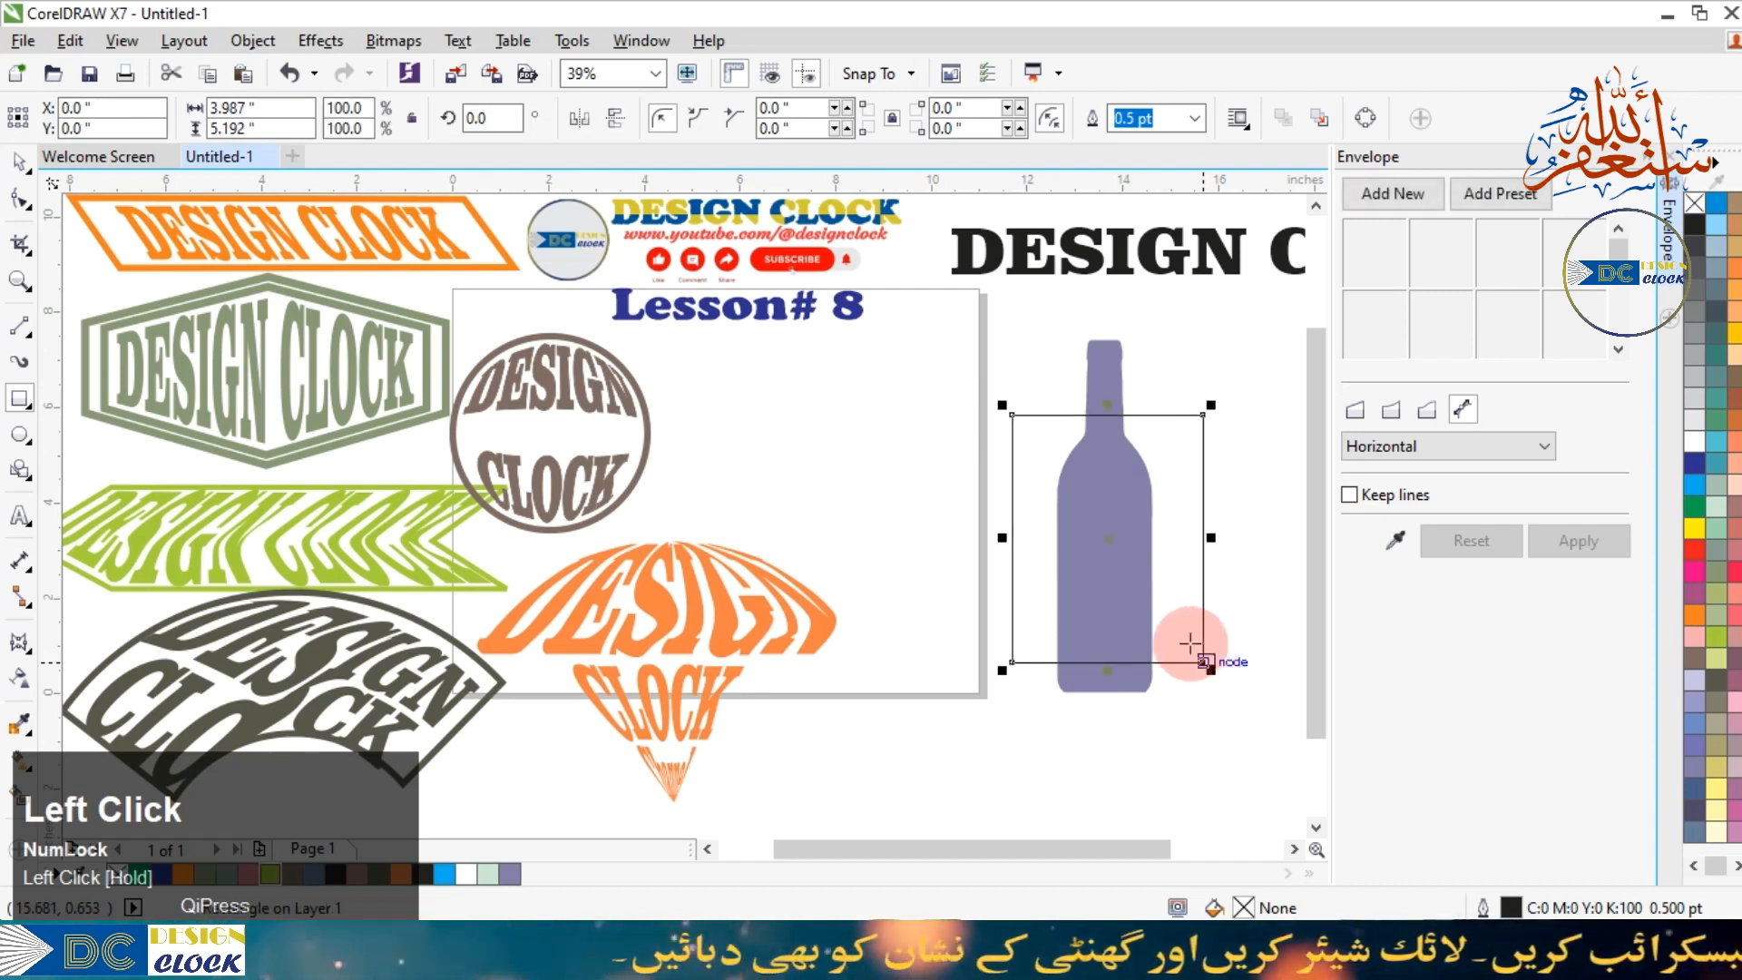
{"action": "left_click", "coordinate": [18, 165]}
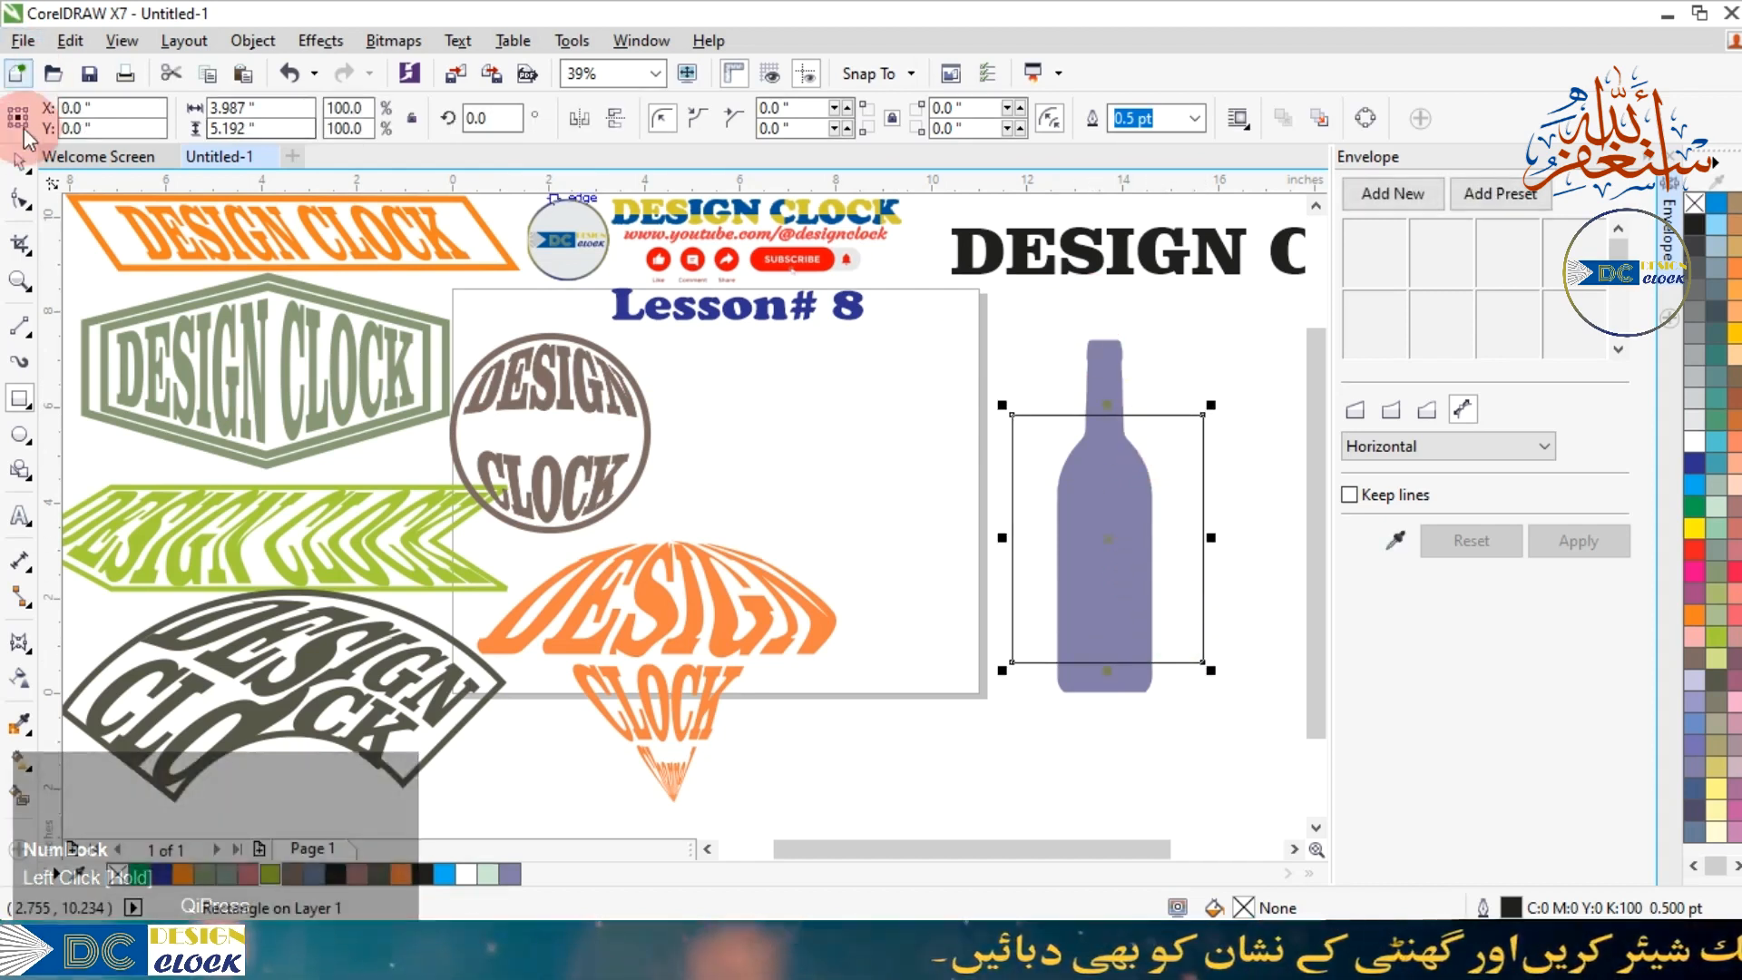
{"action": "left_click", "coordinate": [1278, 709]}
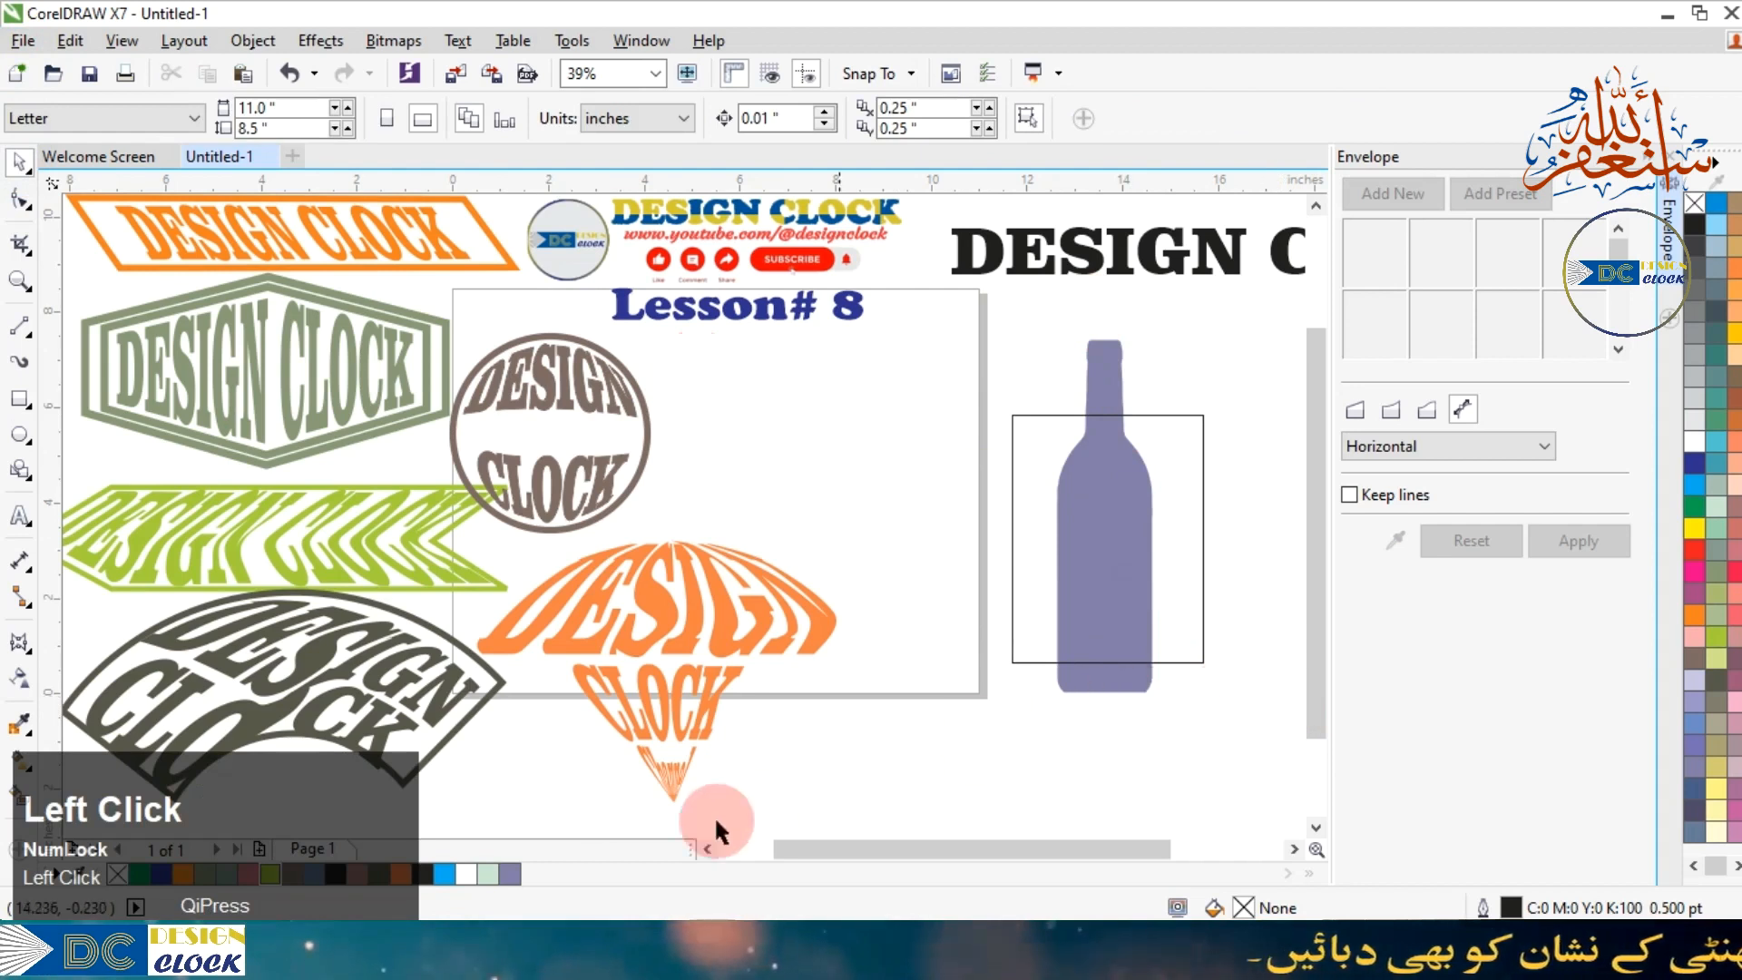
Weld the rectangle and the bottle together as a trial and undo the weld.
{"action": "left_click", "coordinate": [1190, 444]}
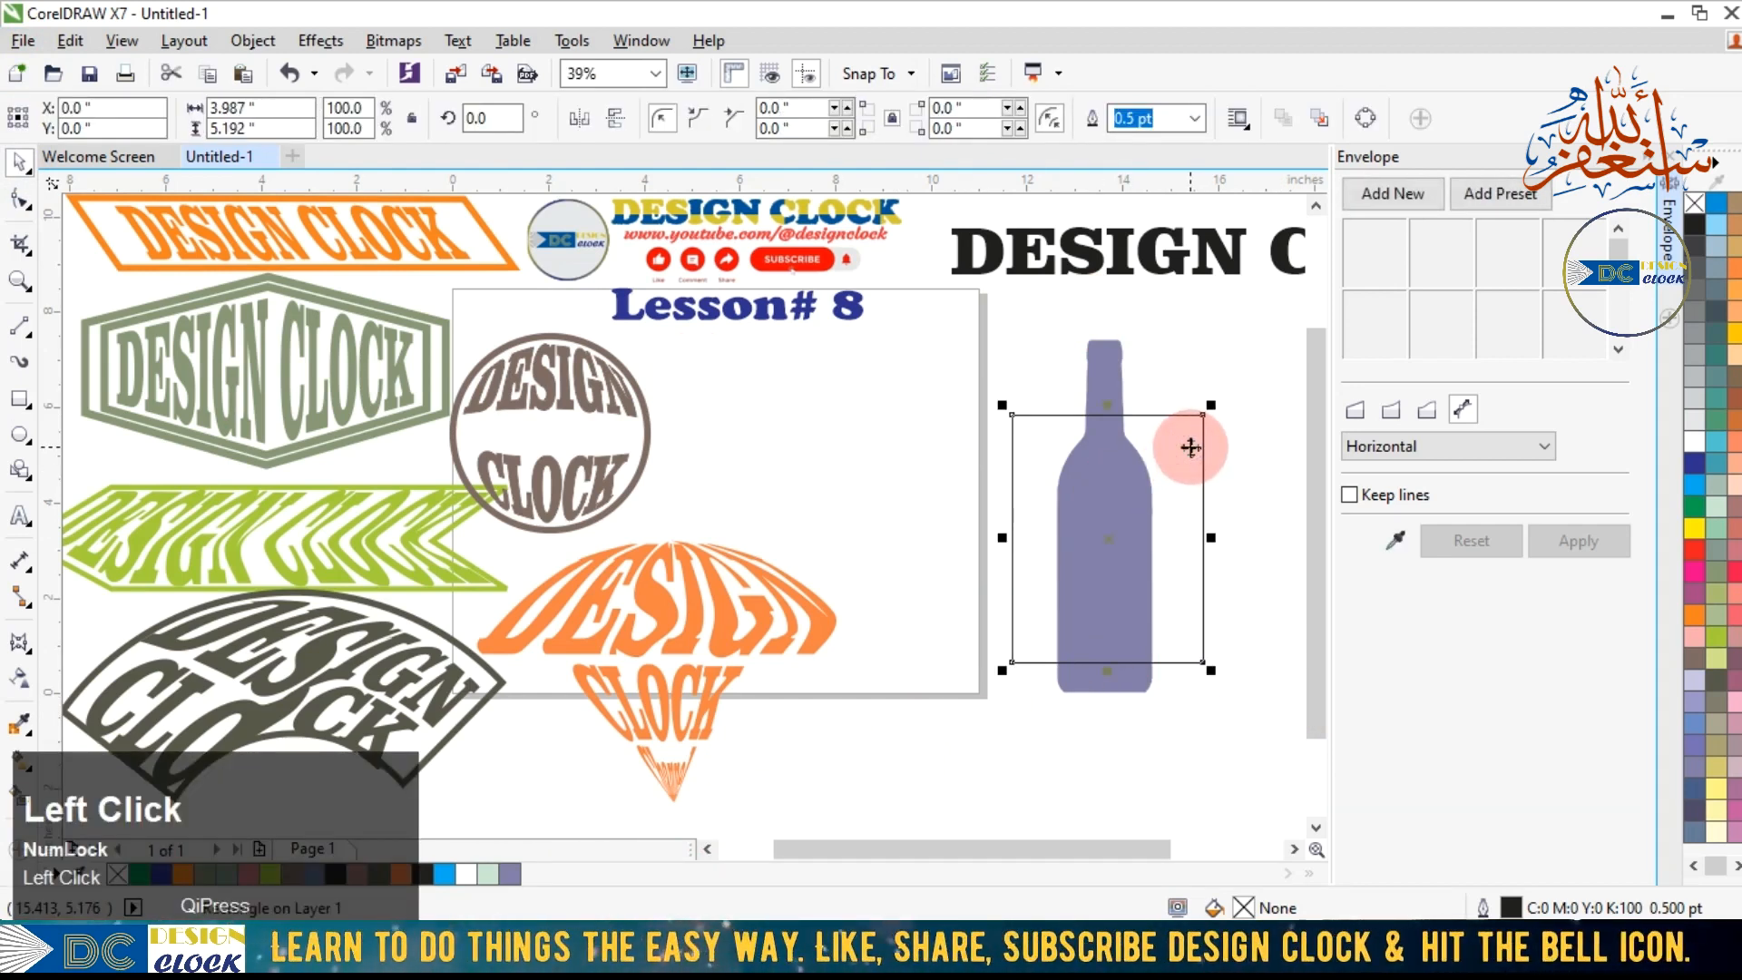
{"action": "left_click", "coordinate": [1109, 367], "text": "shift"}
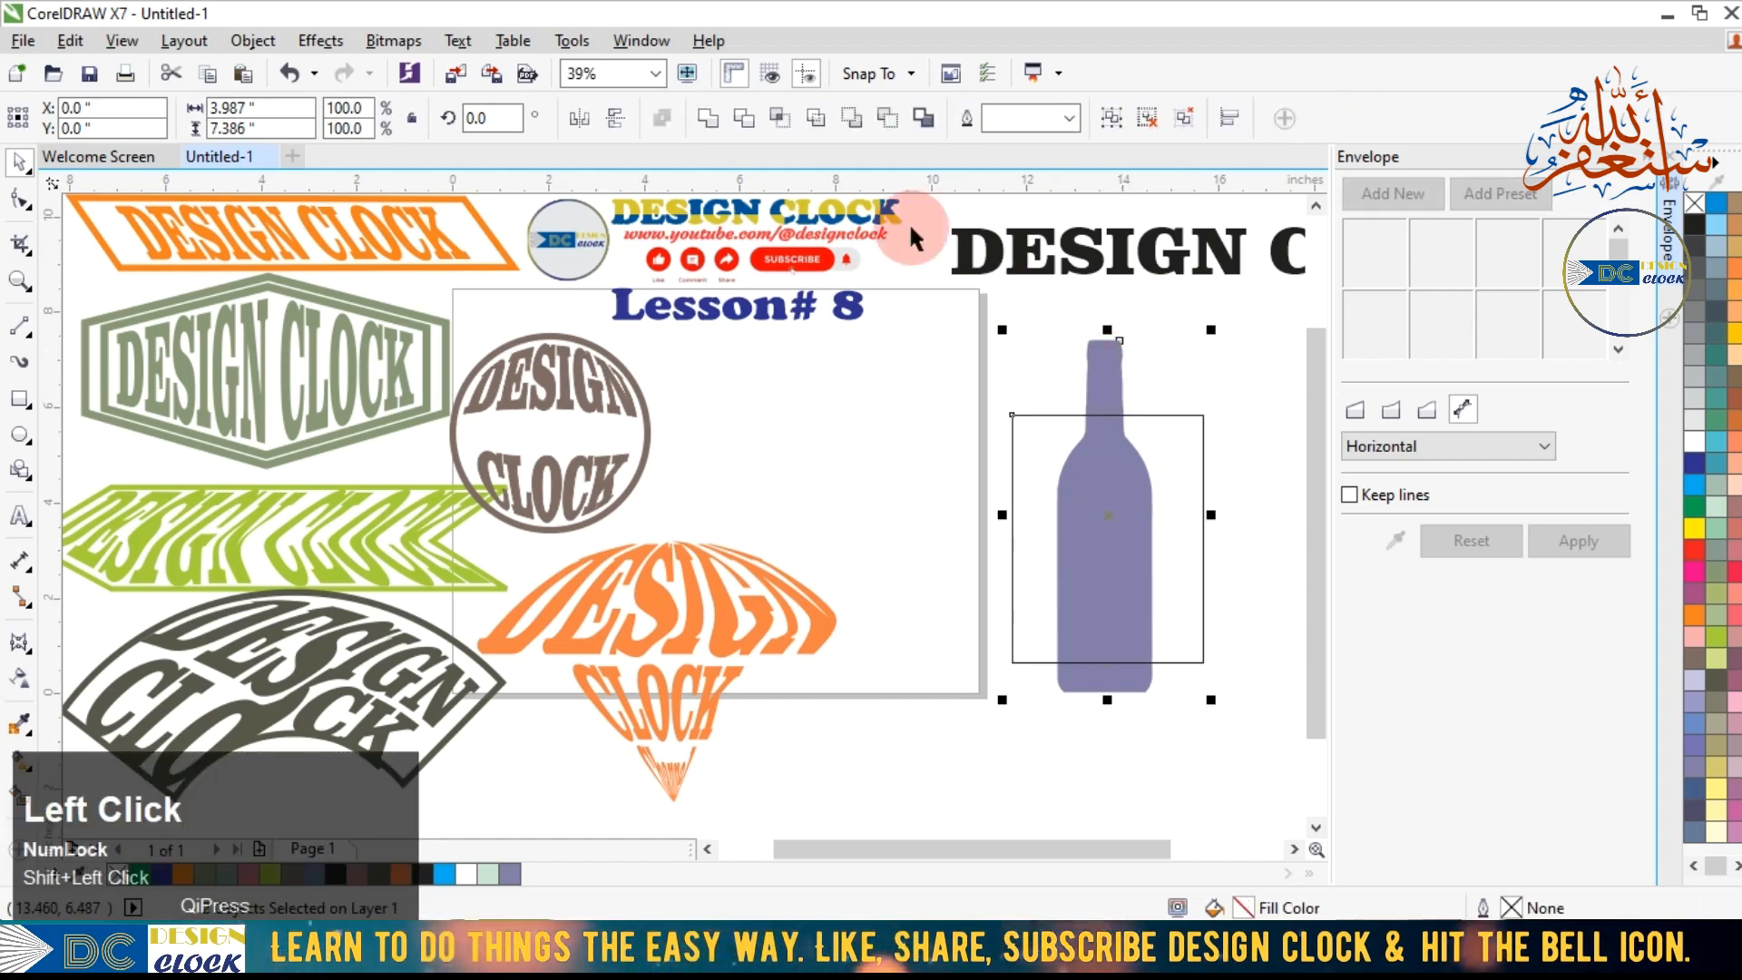
{"action": "left_click", "coordinate": [710, 120]}
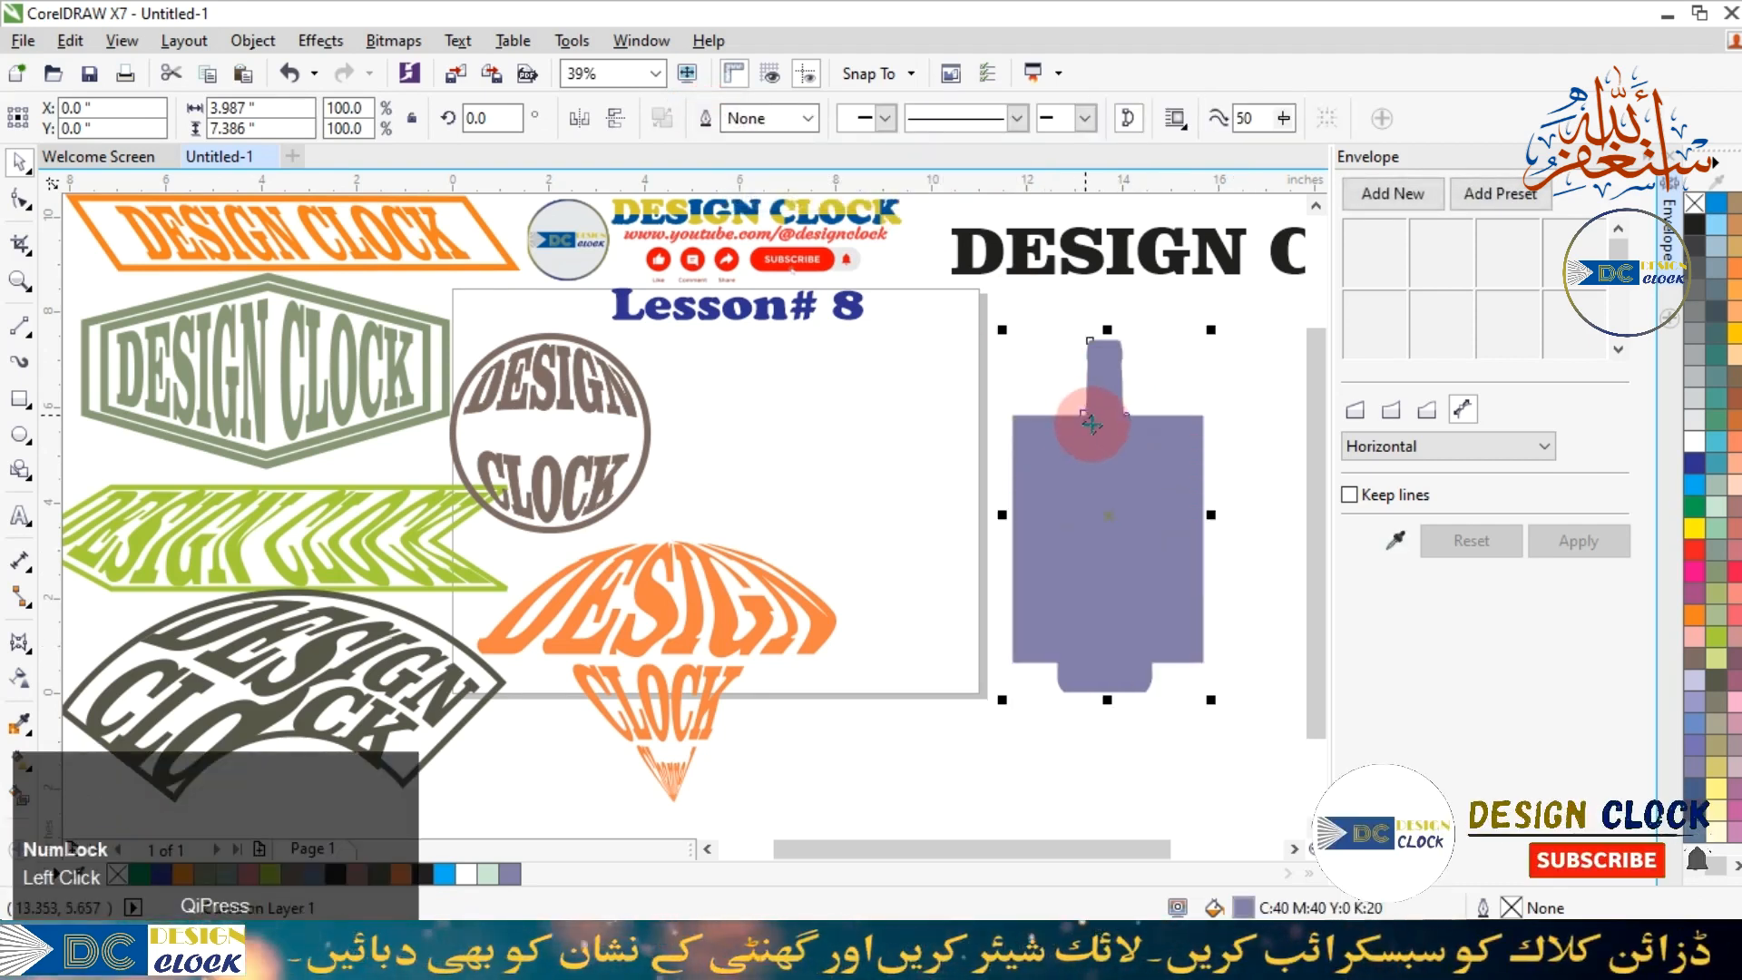
{"action": "key", "text": "ctrl+z"}
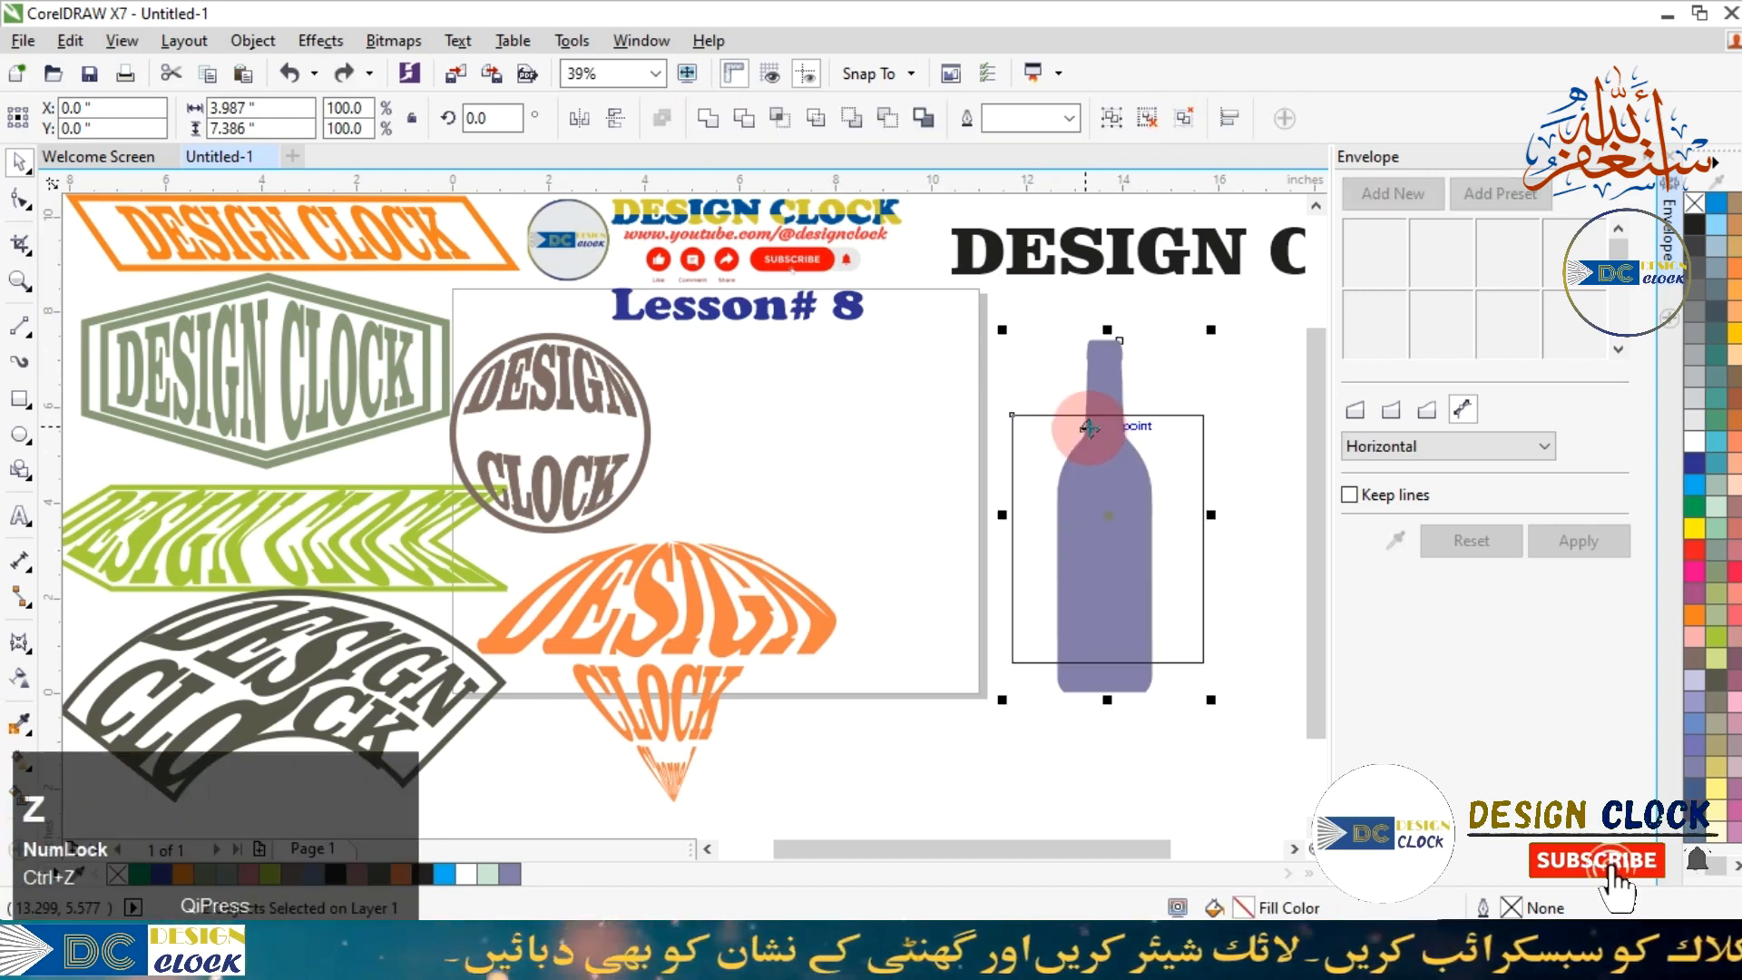
Trim the bottle with the rectangle, move the rectangle onto the page, and undo both the move and the trim.
{"action": "left_click", "coordinate": [740, 117]}
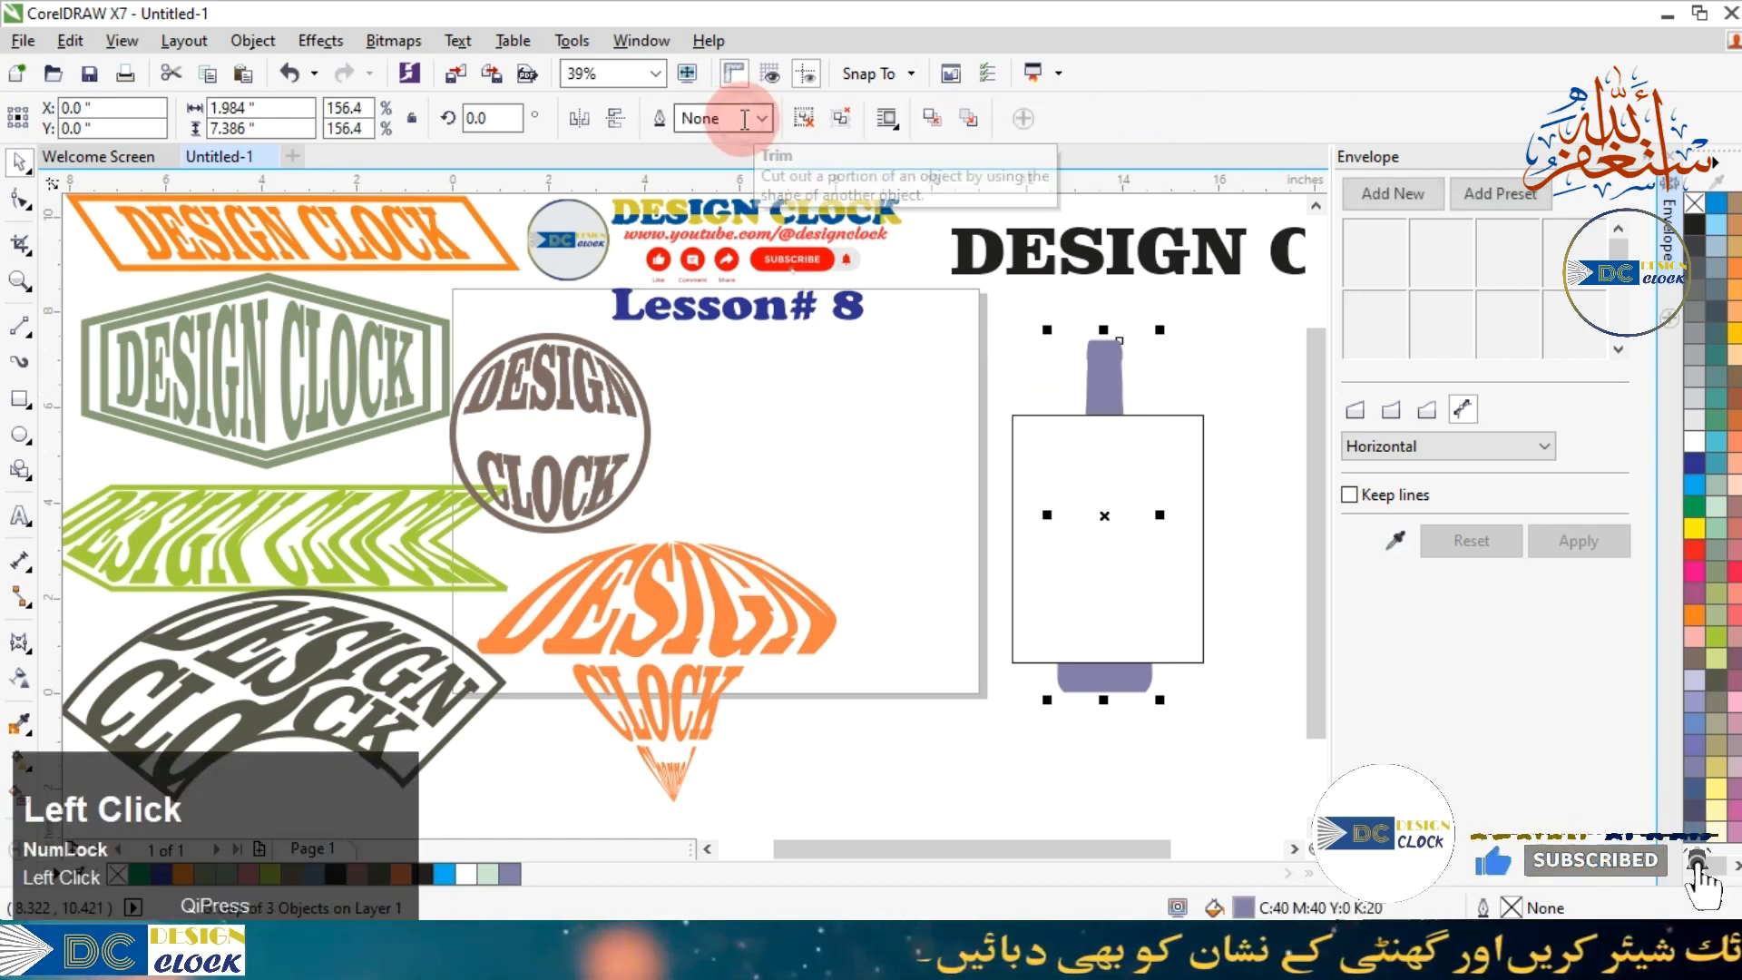
{"action": "left_click_drag", "start_coordinate": [1109, 588], "coordinate": [828, 552]}
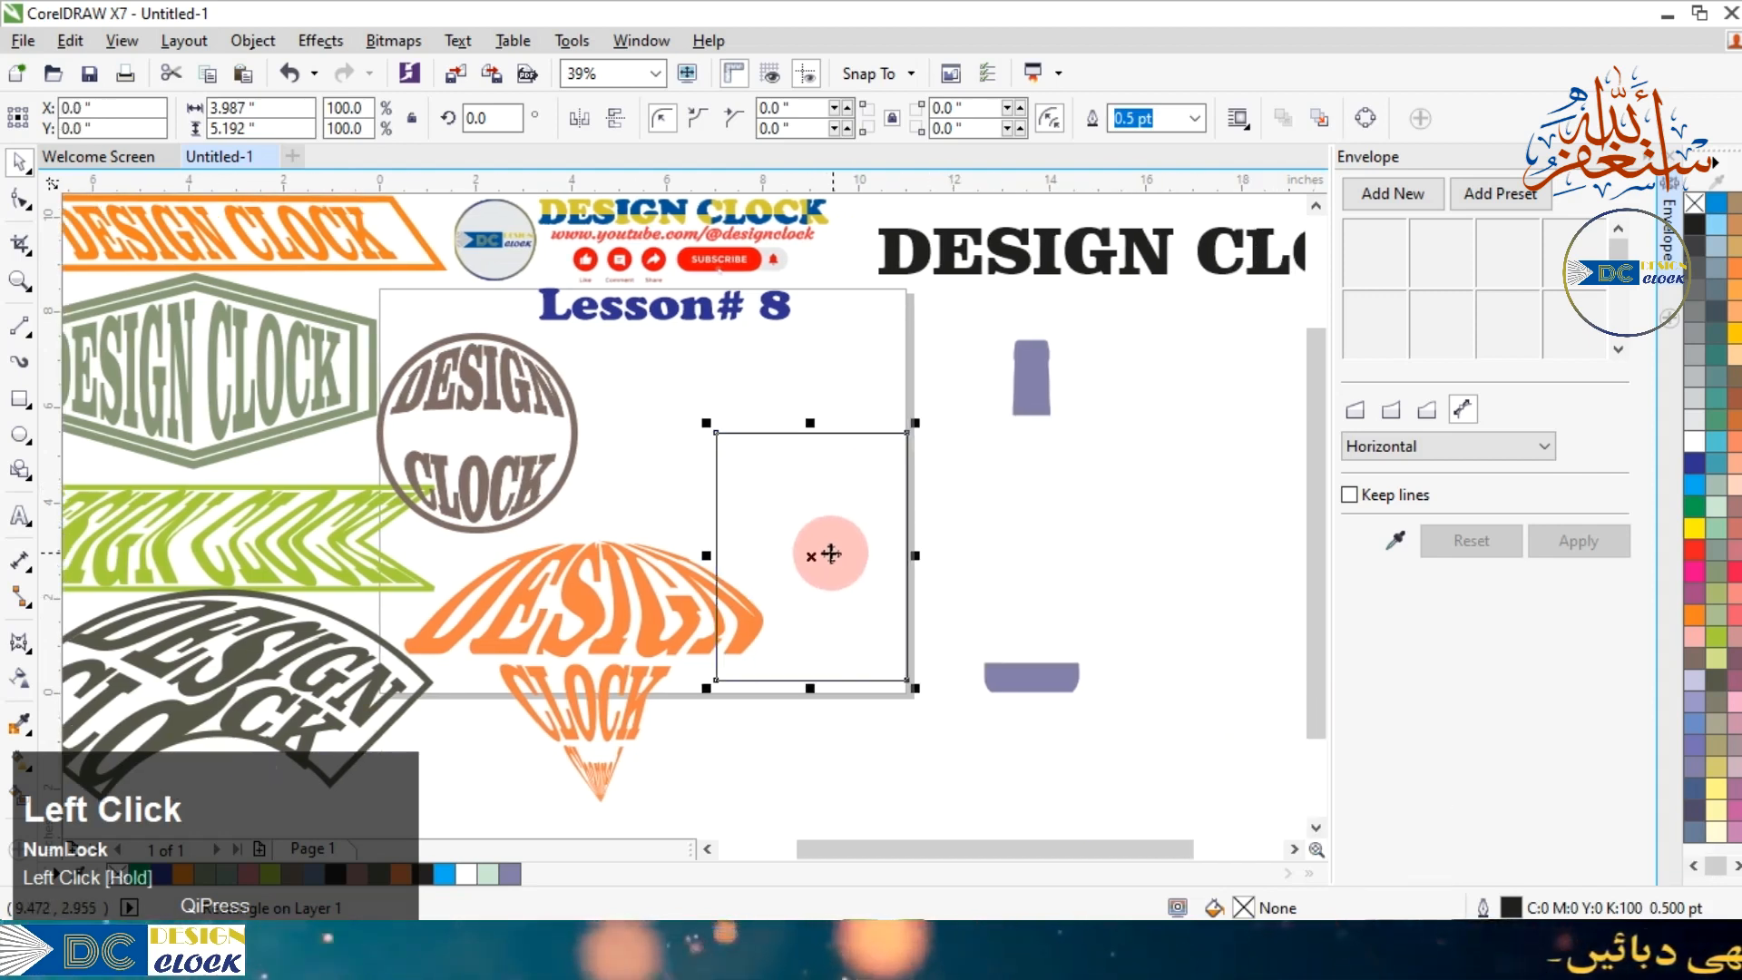
{"action": "key", "text": "ctrl+z"}
{"action": "key", "text": "ctrl+z"}
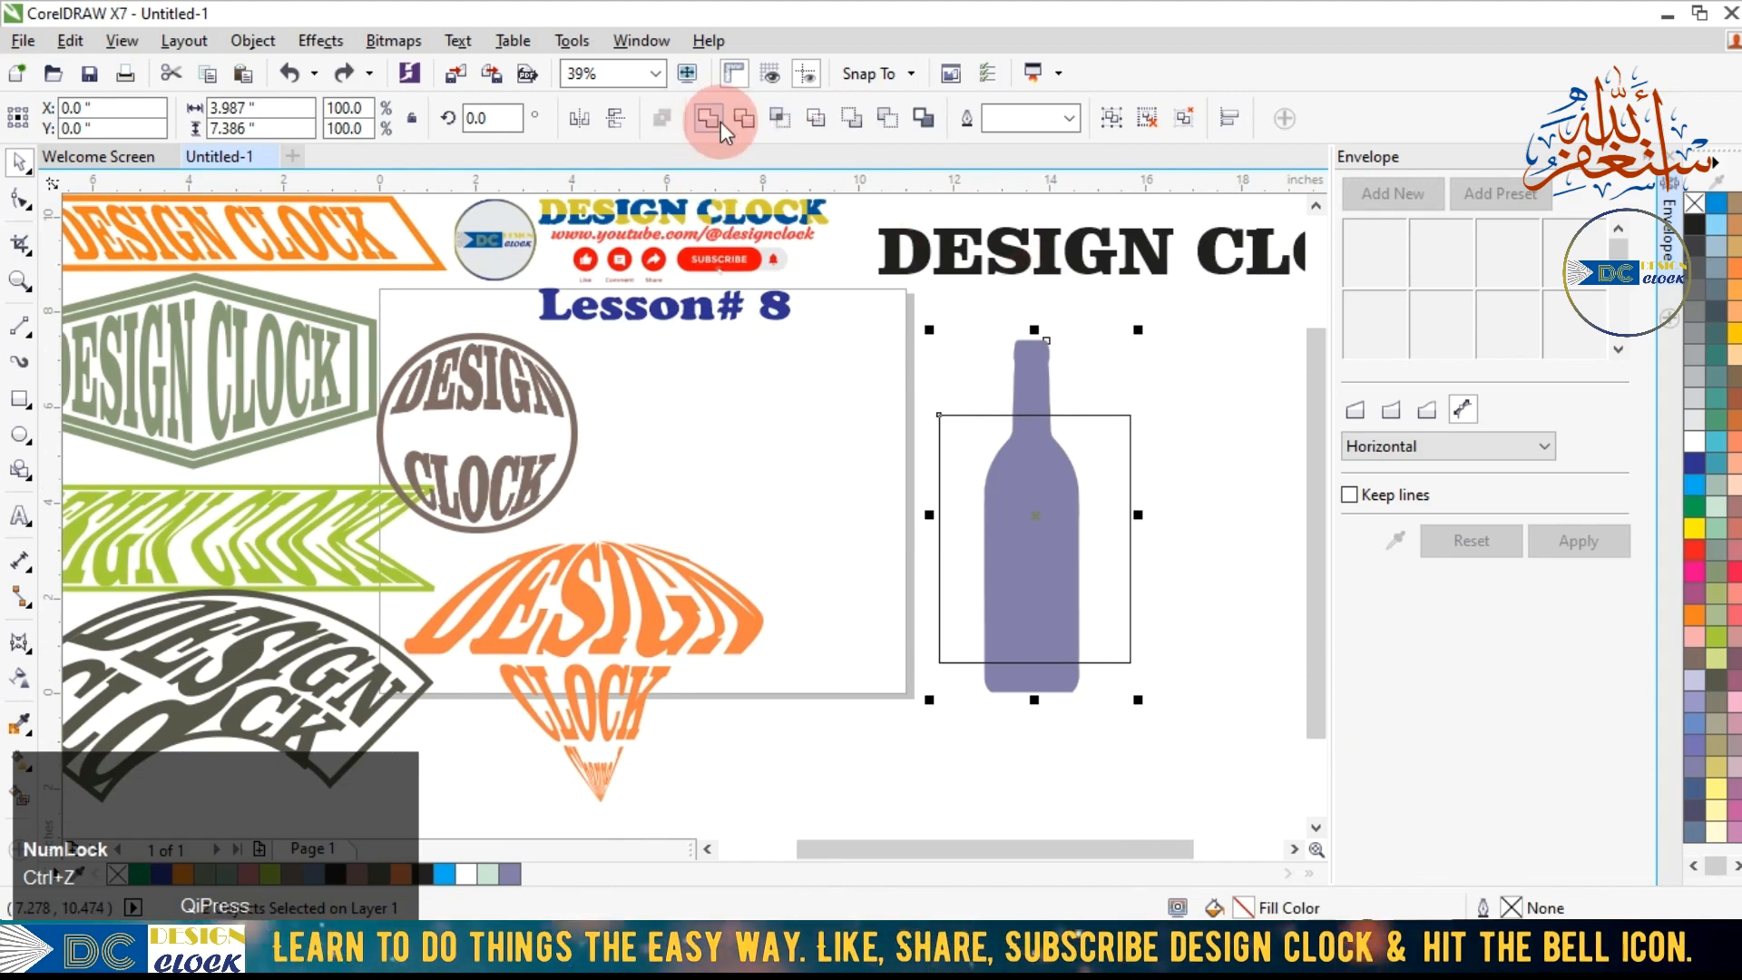
Intersect the rectangle with the bottle, move the rectangle and the overlap piece apart, and undo both moves.
{"action": "left_click", "coordinate": [775, 116]}
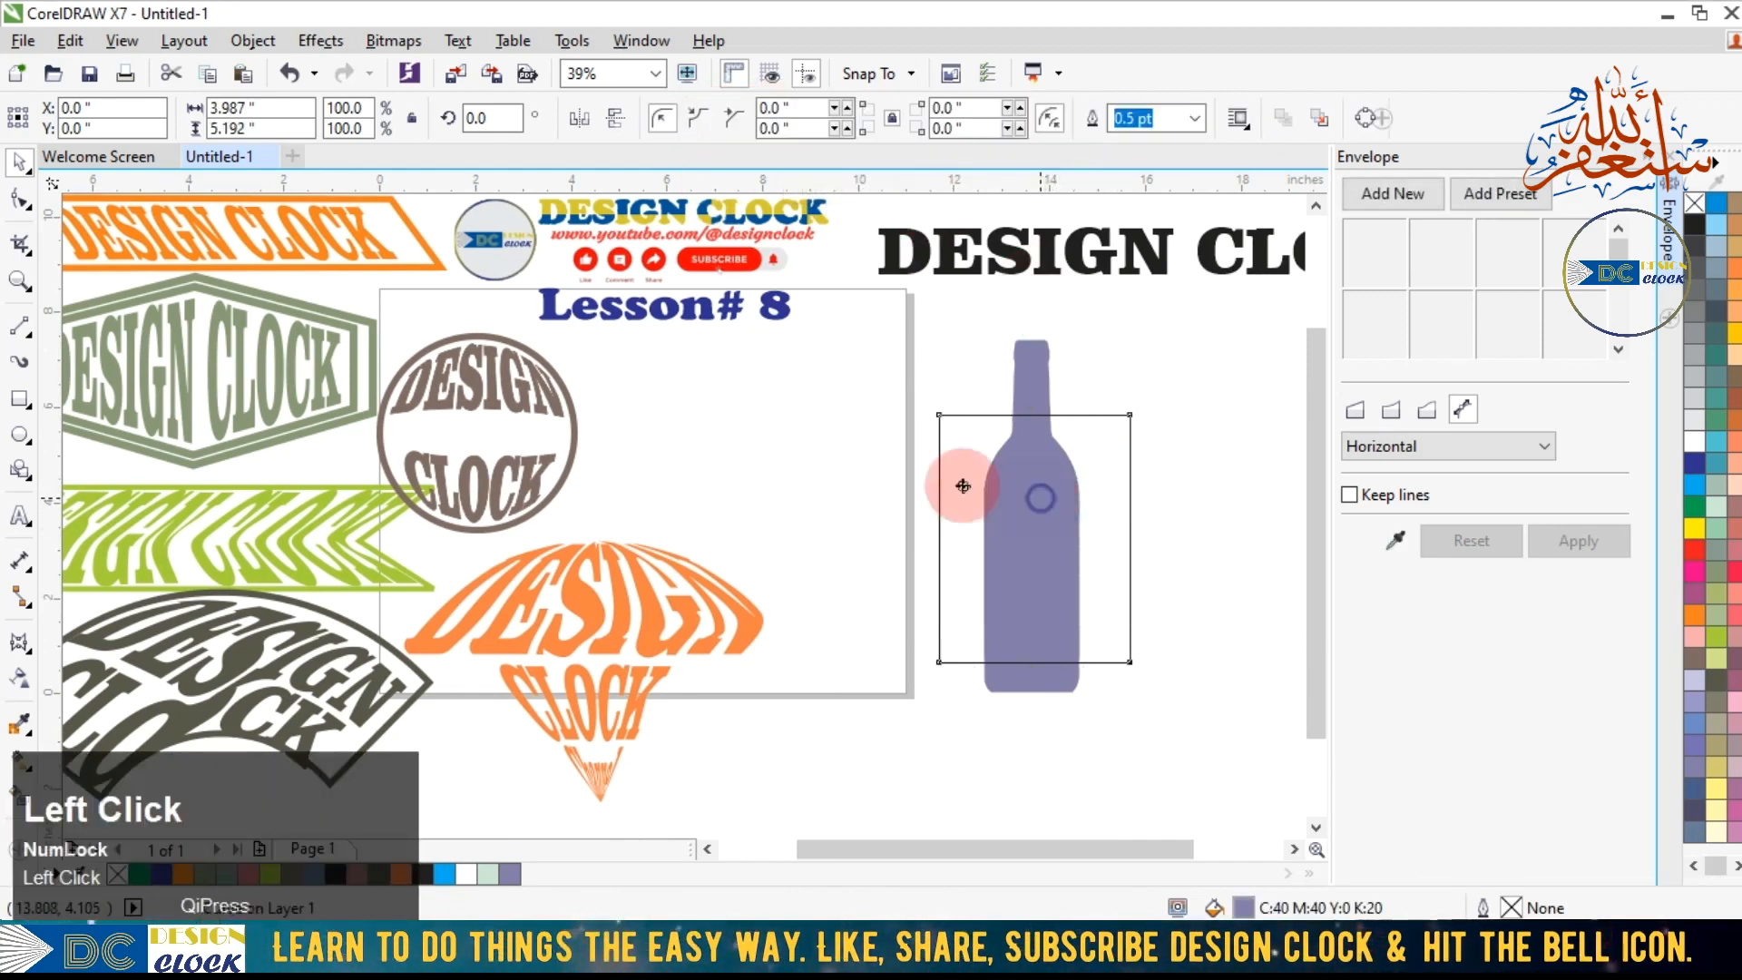
{"action": "left_click_drag", "start_coordinate": [962, 486], "coordinate": [871, 482]}
{"action": "left_click_drag", "start_coordinate": [1041, 510], "coordinate": [1117, 562]}
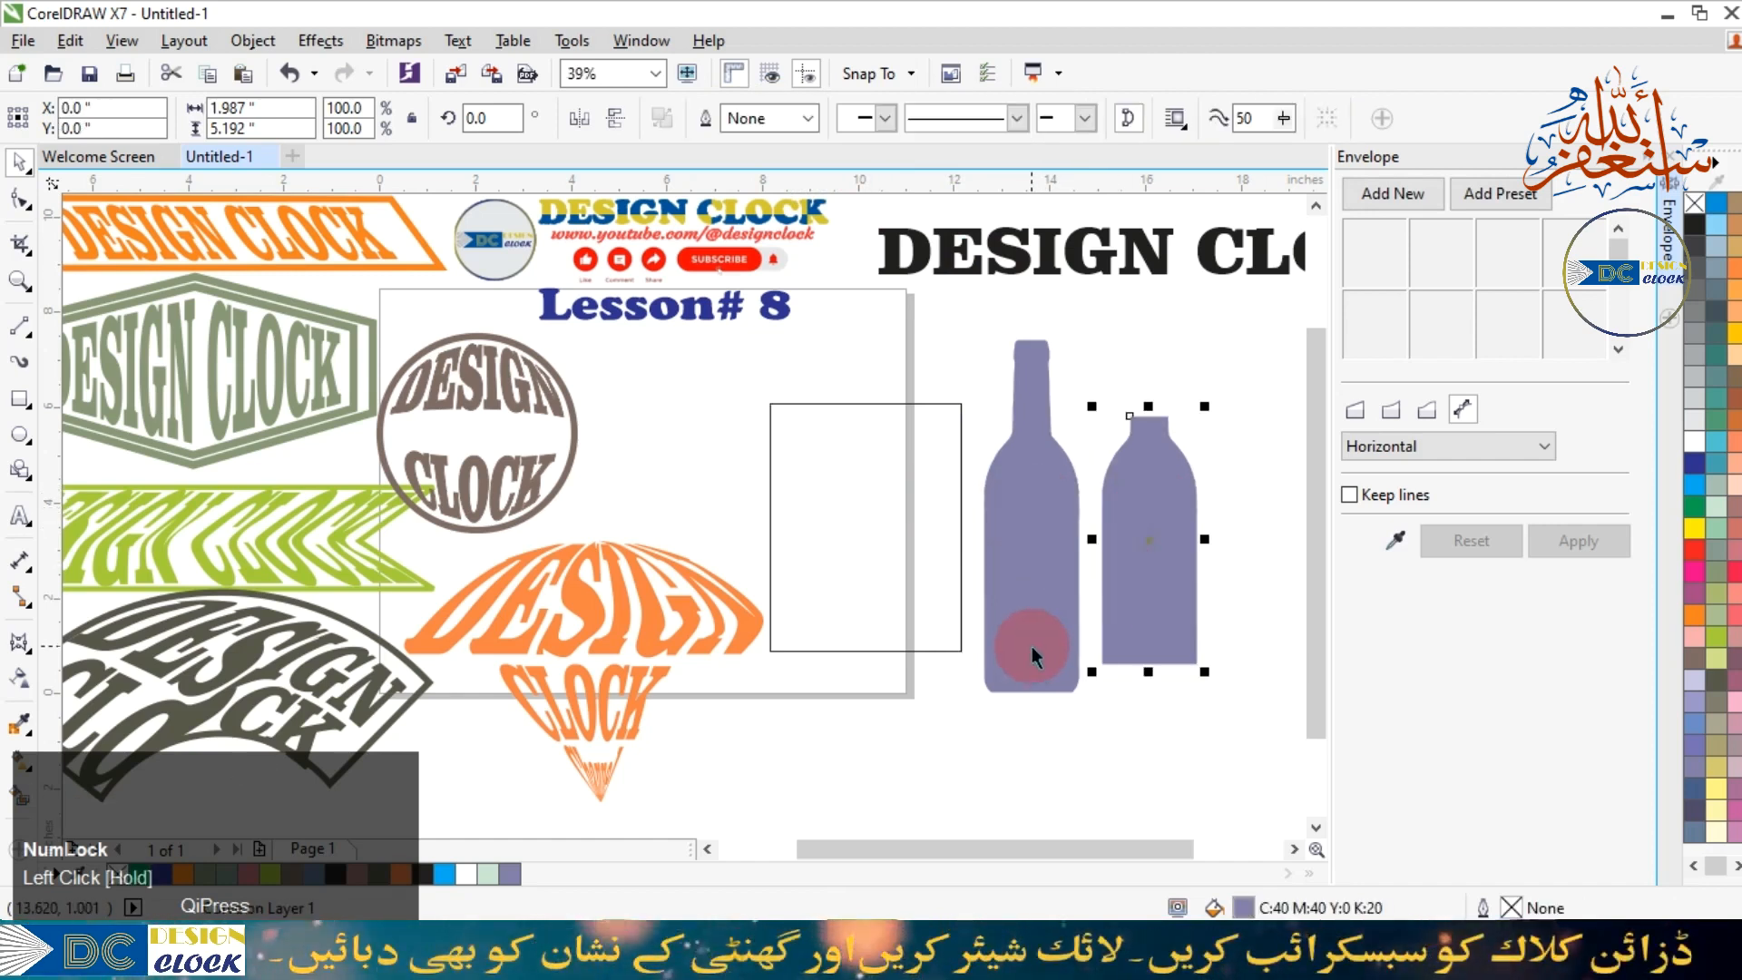
{"action": "key", "text": "ctrl+z"}
{"action": "key", "text": "ctrl+z"}
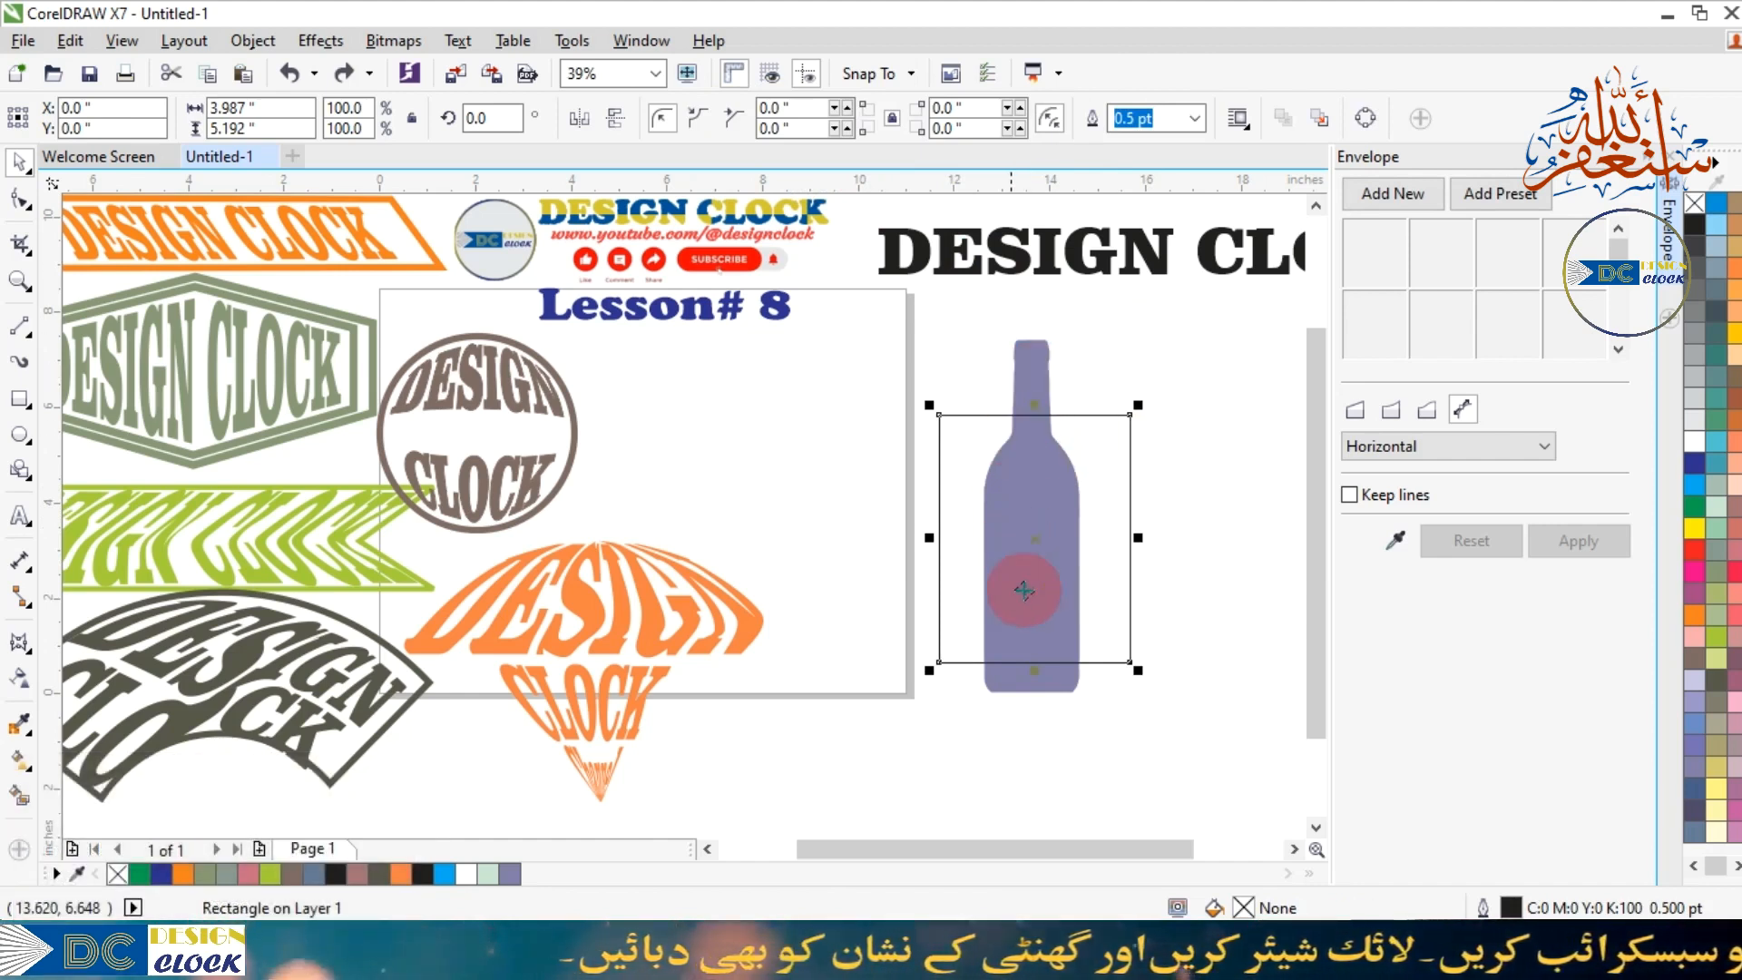
Pull the rectangle and bottle aside, delete the intersected piece, and place the bottle and rectangle back over each other.
{"action": "left_click", "coordinate": [1132, 341]}
{"action": "left_click", "coordinate": [1019, 517]}
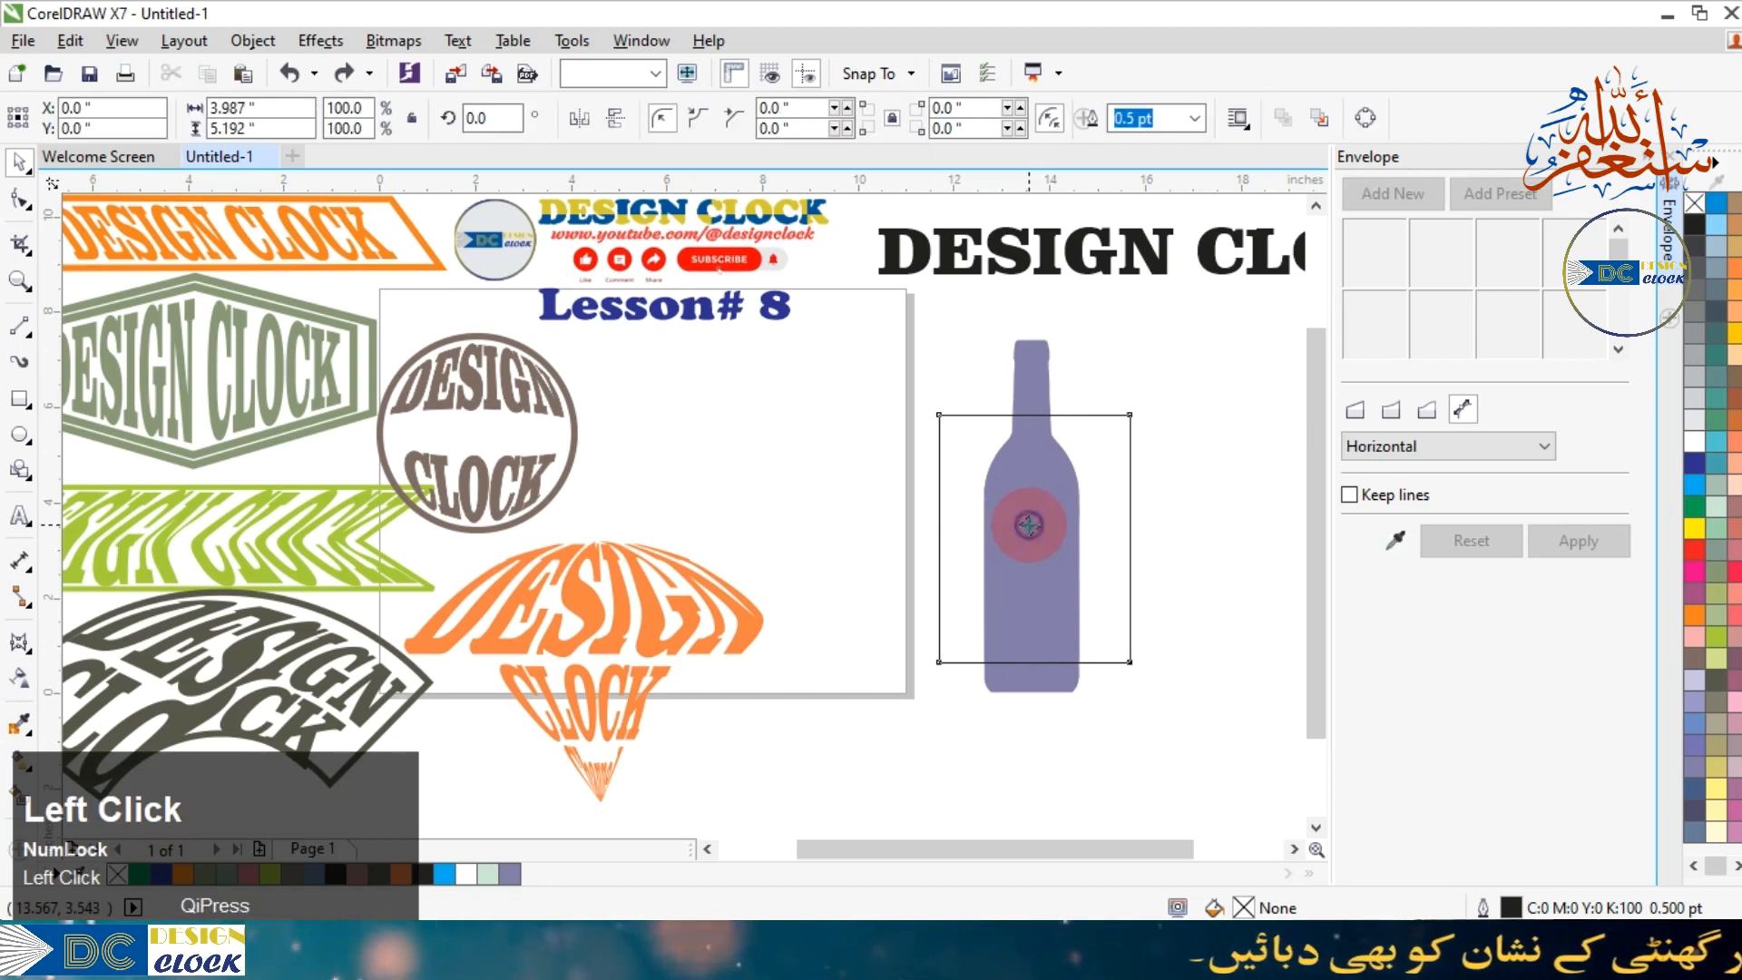
{"action": "left_click", "coordinate": [1065, 413]}
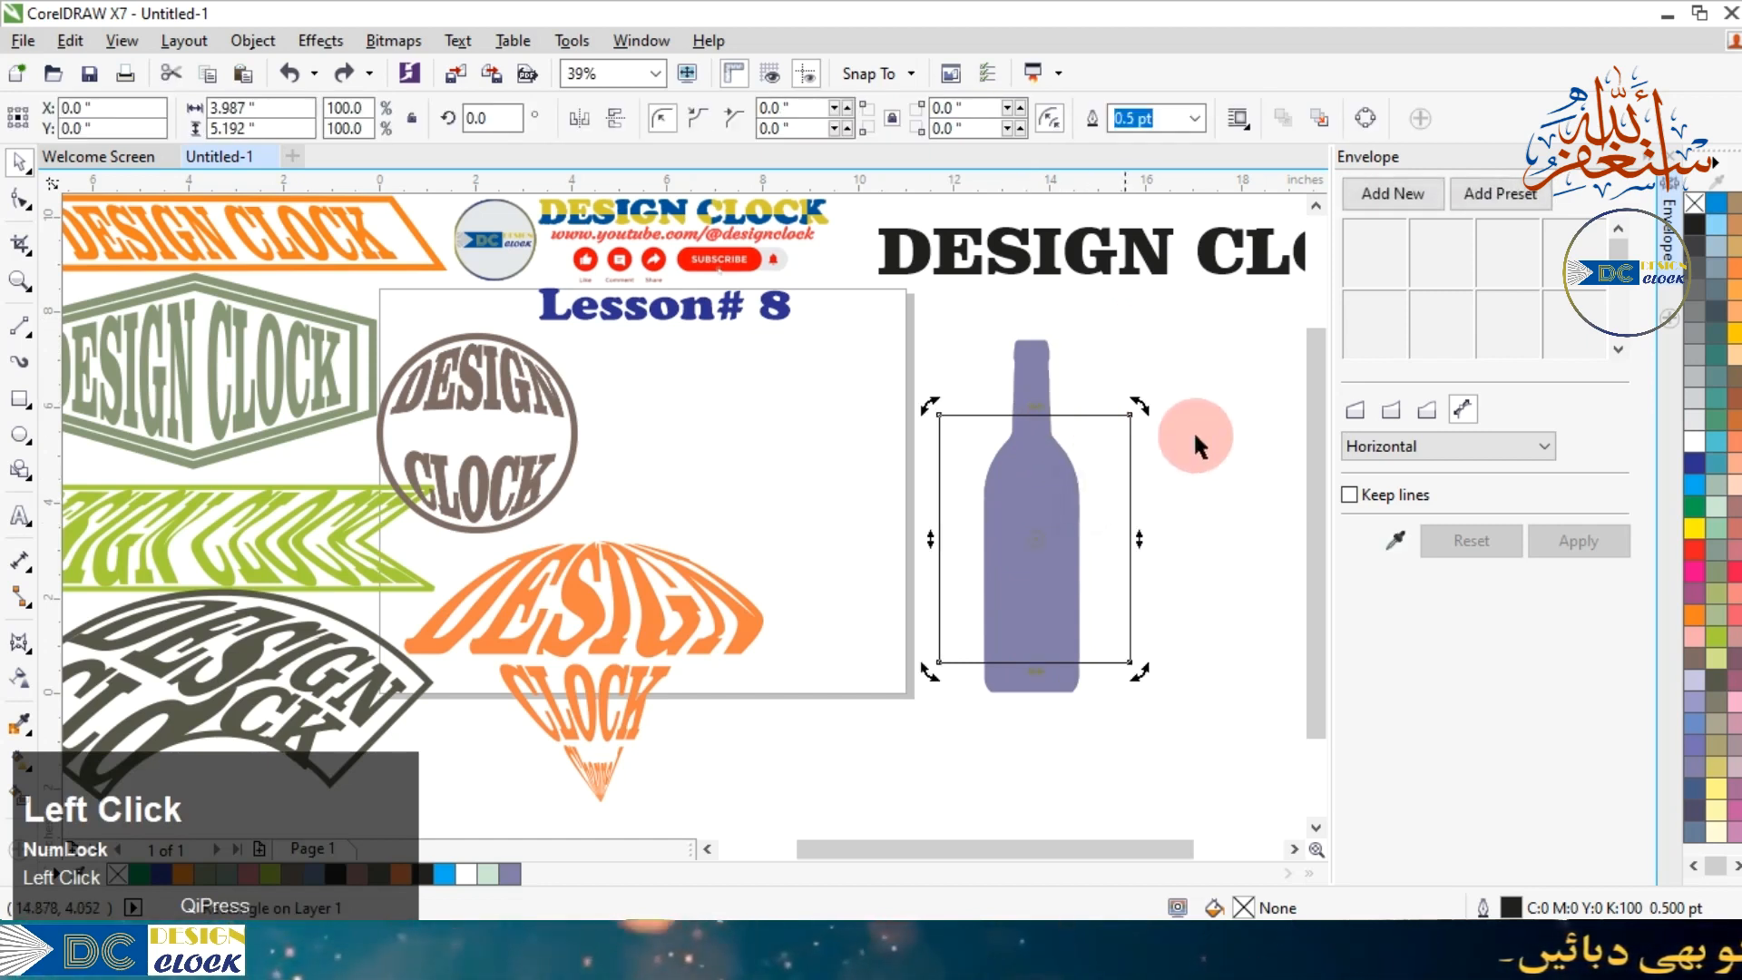
{"action": "left_click_drag", "start_coordinate": [1079, 442], "coordinate": [1244, 439]}
{"action": "left_click_drag", "start_coordinate": [1023, 392], "coordinate": [929, 390]}
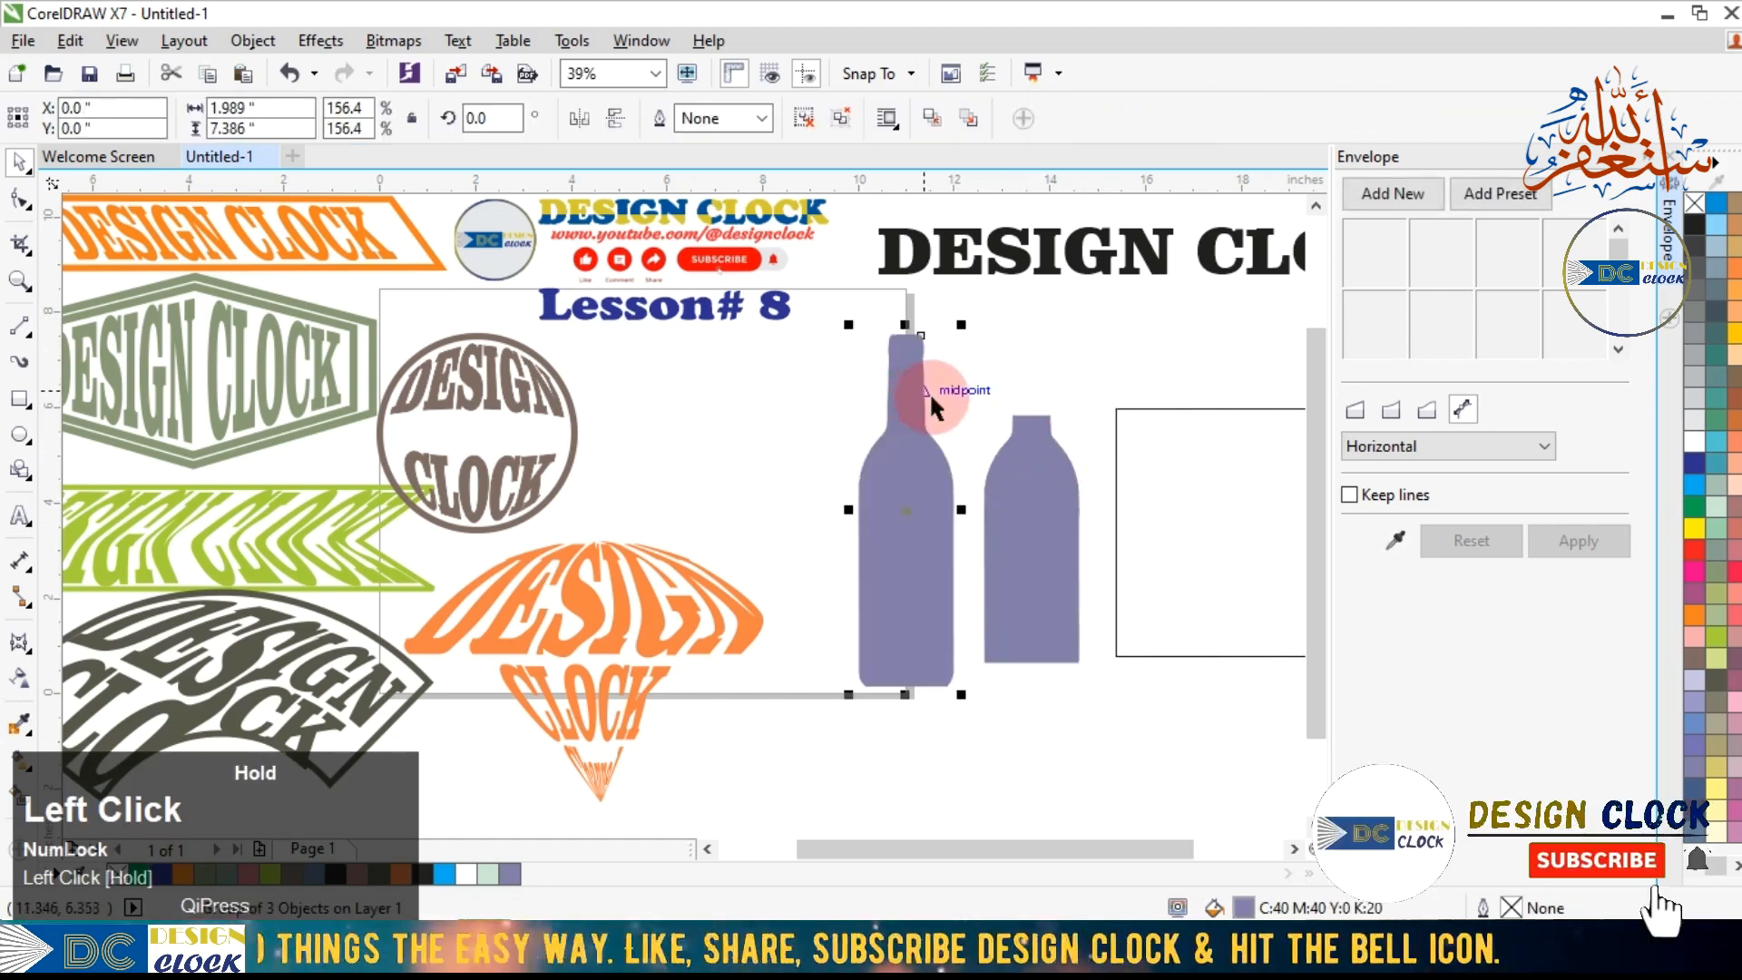
{"action": "left_click", "coordinate": [1023, 460]}
{"action": "key", "text": "Delete"}
{"action": "left_click_drag", "start_coordinate": [905, 532], "coordinate": [991, 486]}
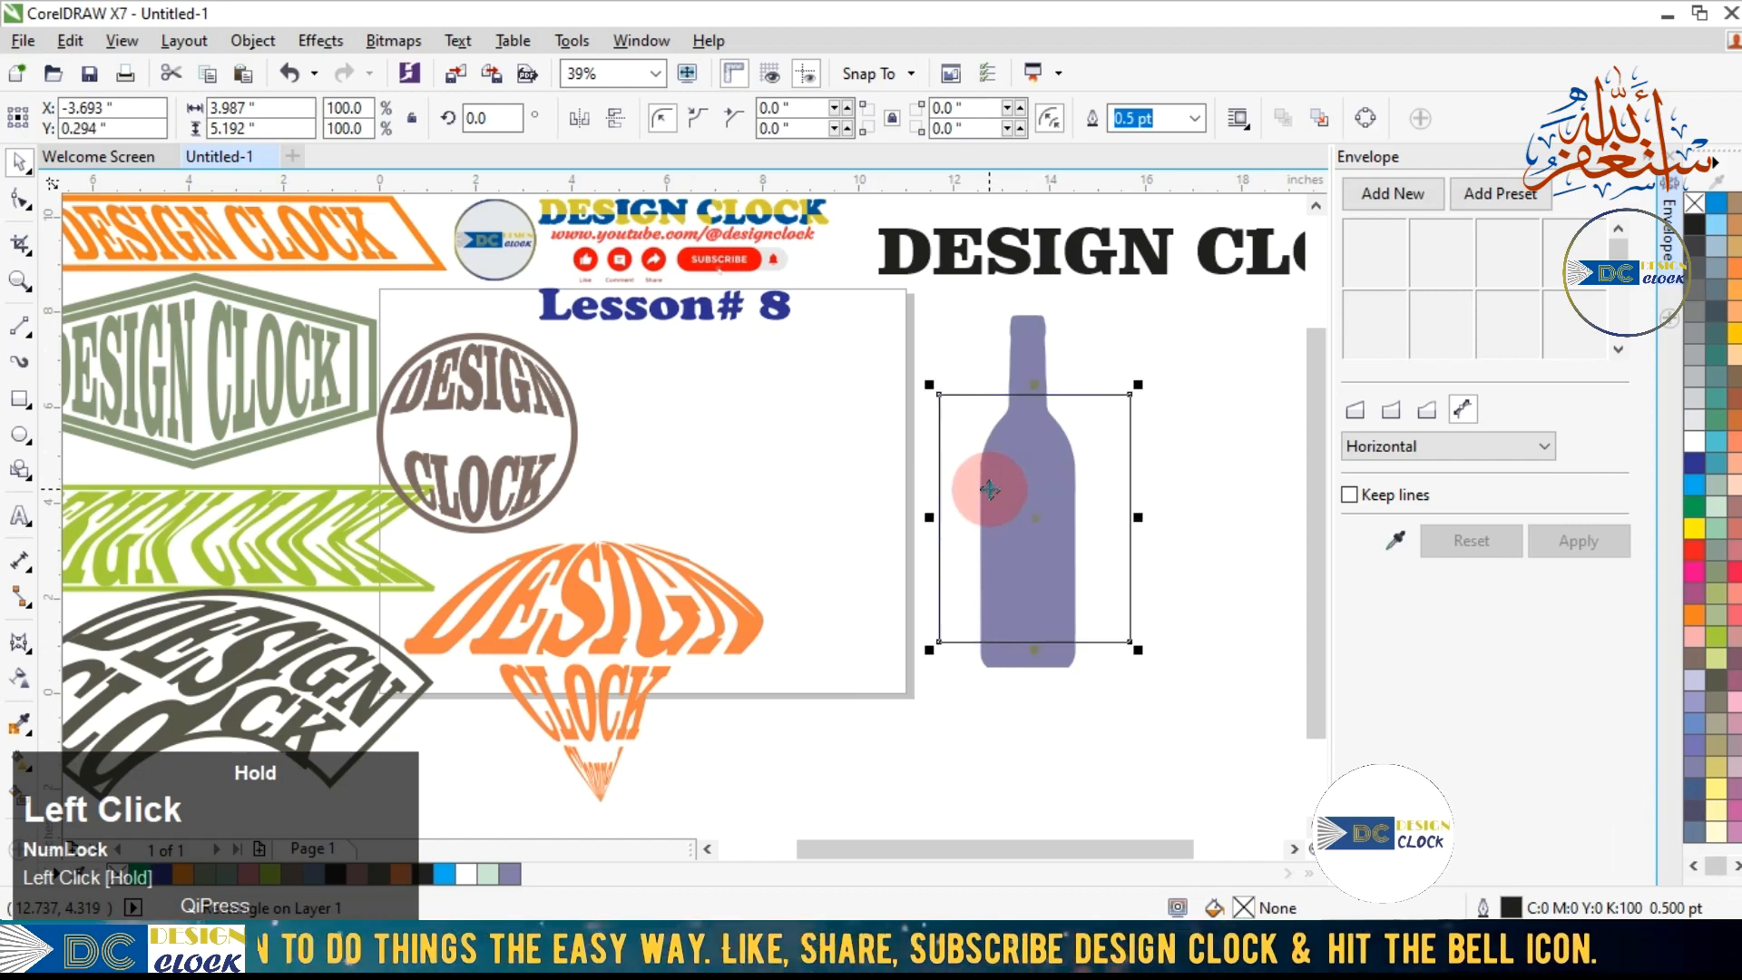
Select the rectangle together with the bottle and create an intersected piece from their overlap.
{"action": "left_click", "coordinate": [1225, 465]}
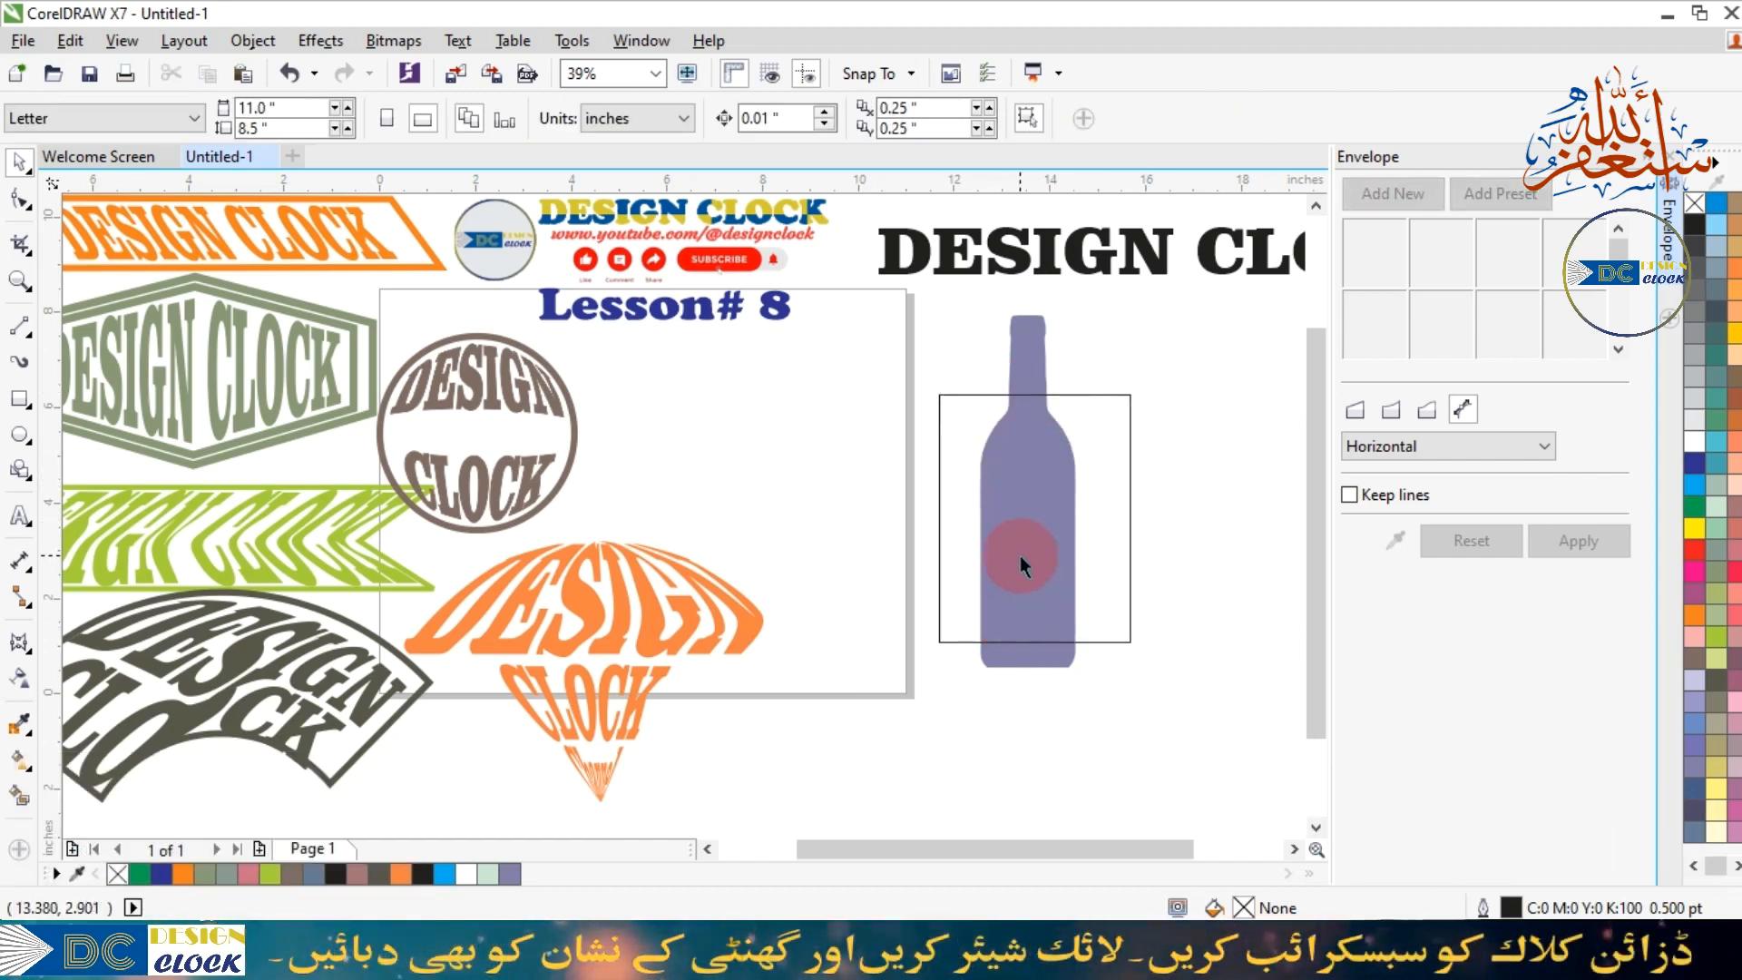
{"action": "left_click", "coordinate": [1118, 491]}
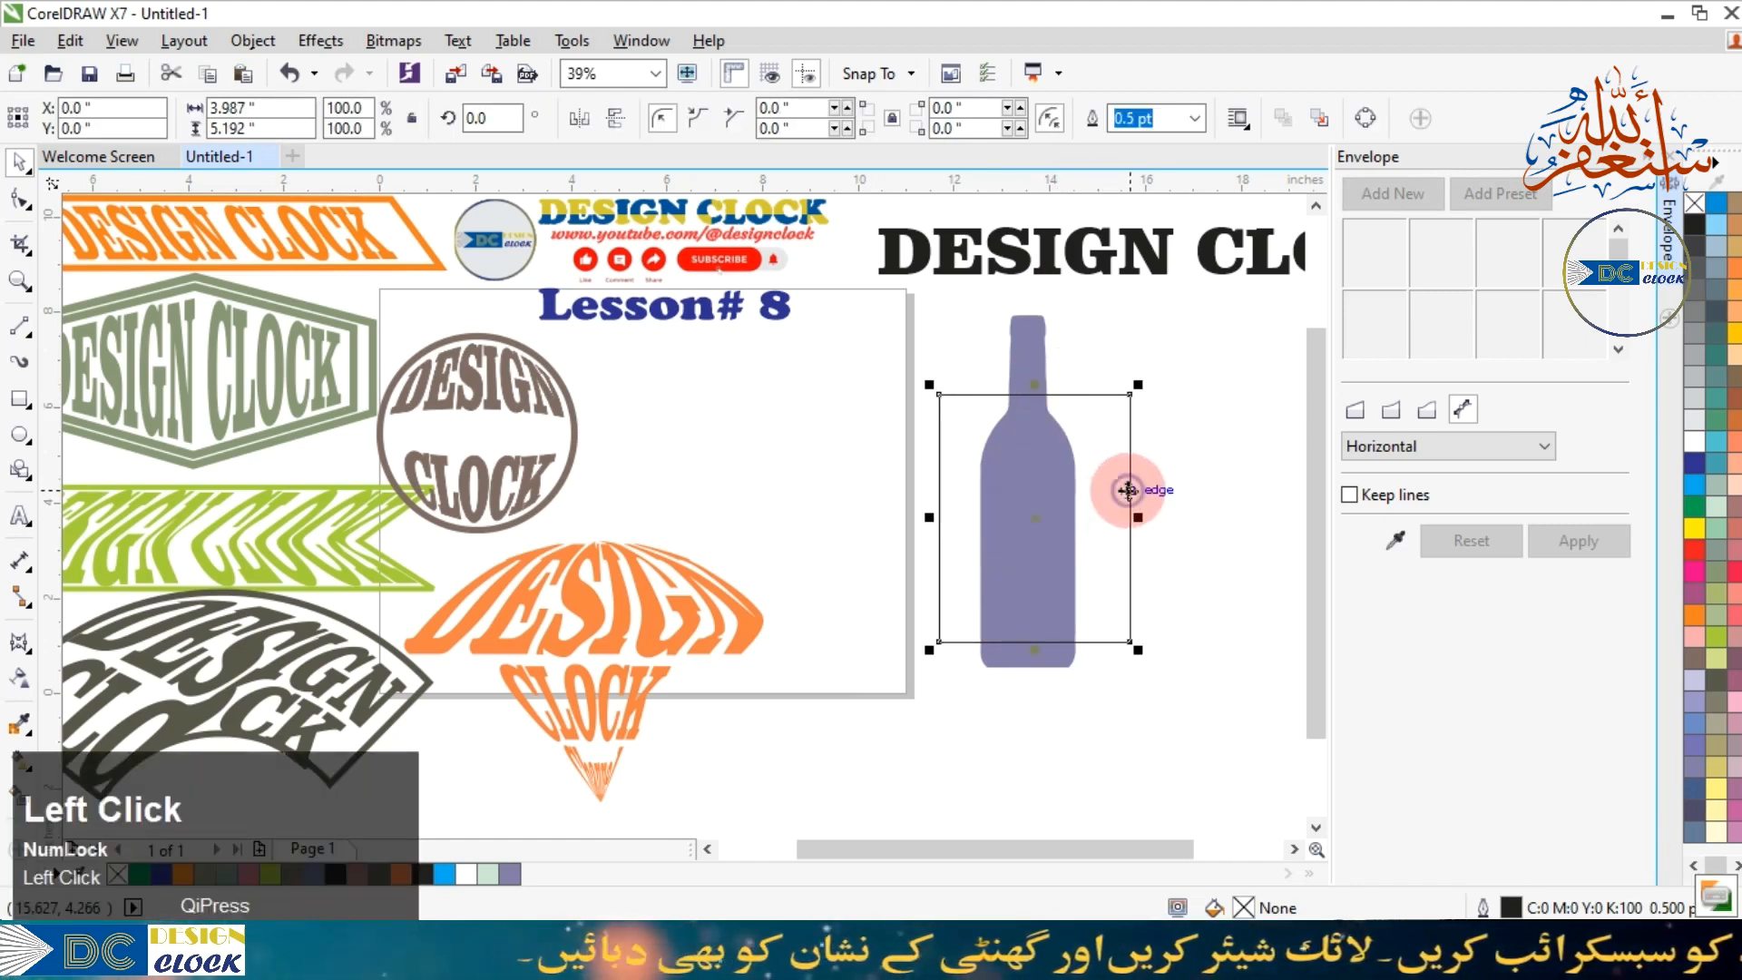
{"action": "left_click", "coordinate": [1025, 359], "text": "shift"}
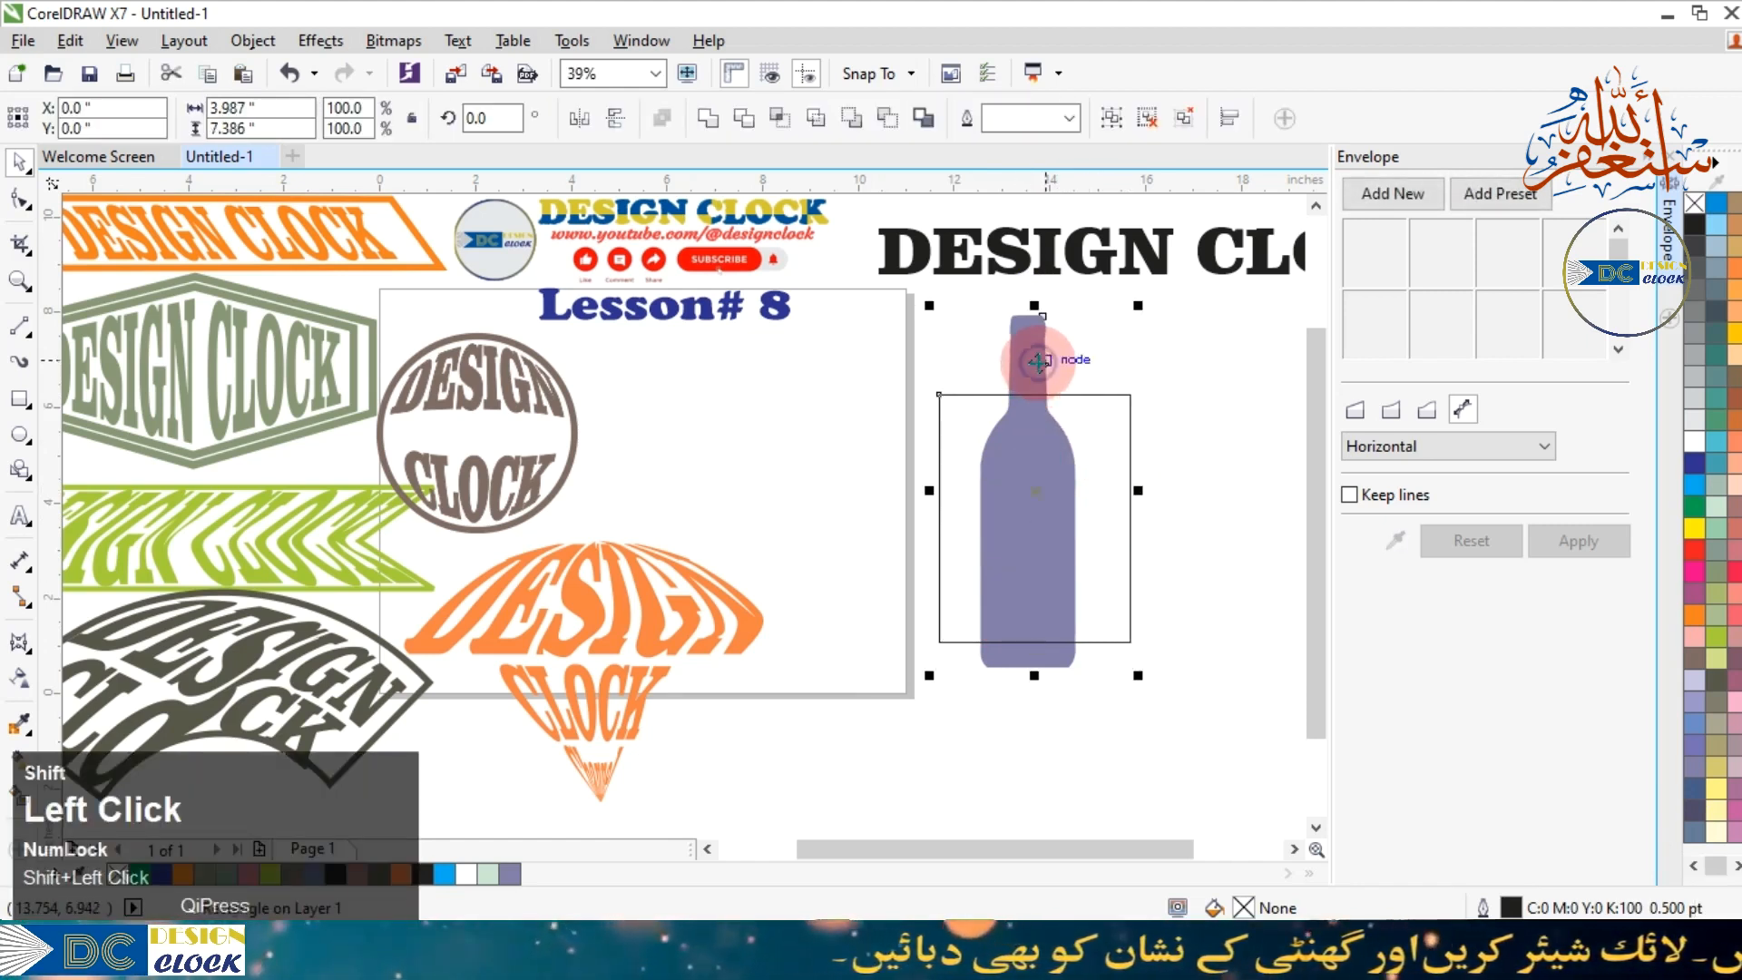
{"action": "left_click", "coordinate": [778, 118]}
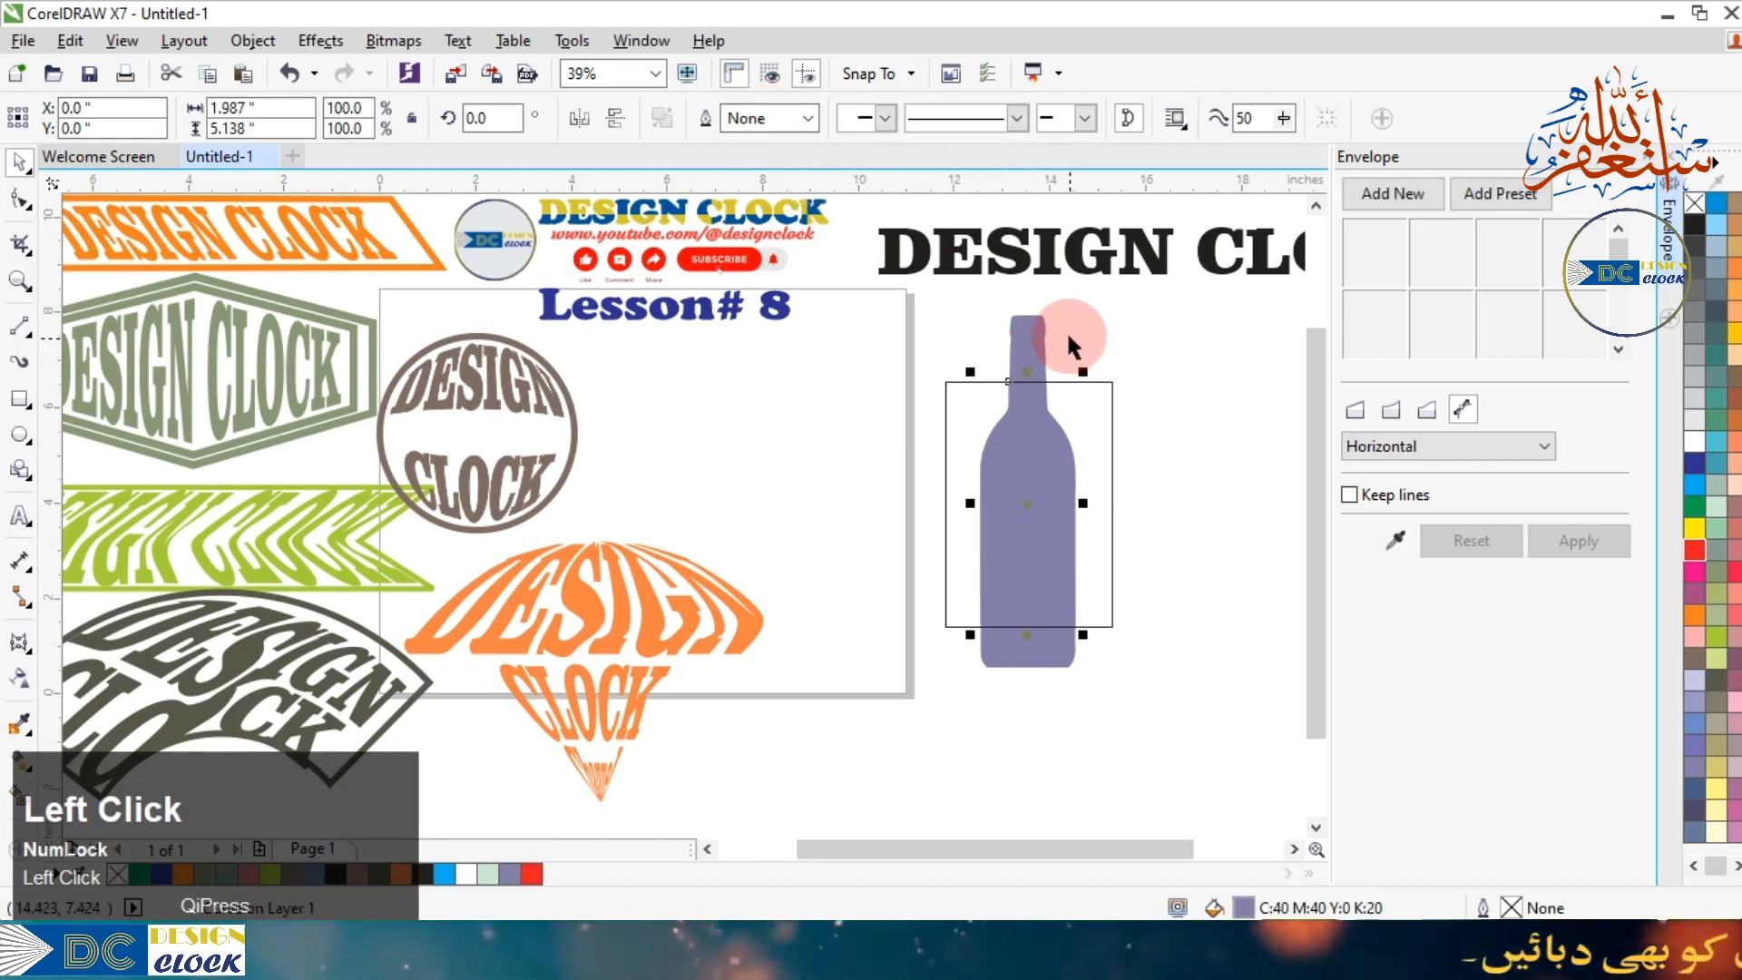
{"action": "left_click", "coordinate": [1030, 344], "text": "shift"}
Move the rectangle and the intersected piece away from the bottle, and undo both moves.
{"action": "left_click_drag", "start_coordinate": [1028, 442], "coordinate": [1249, 473]}
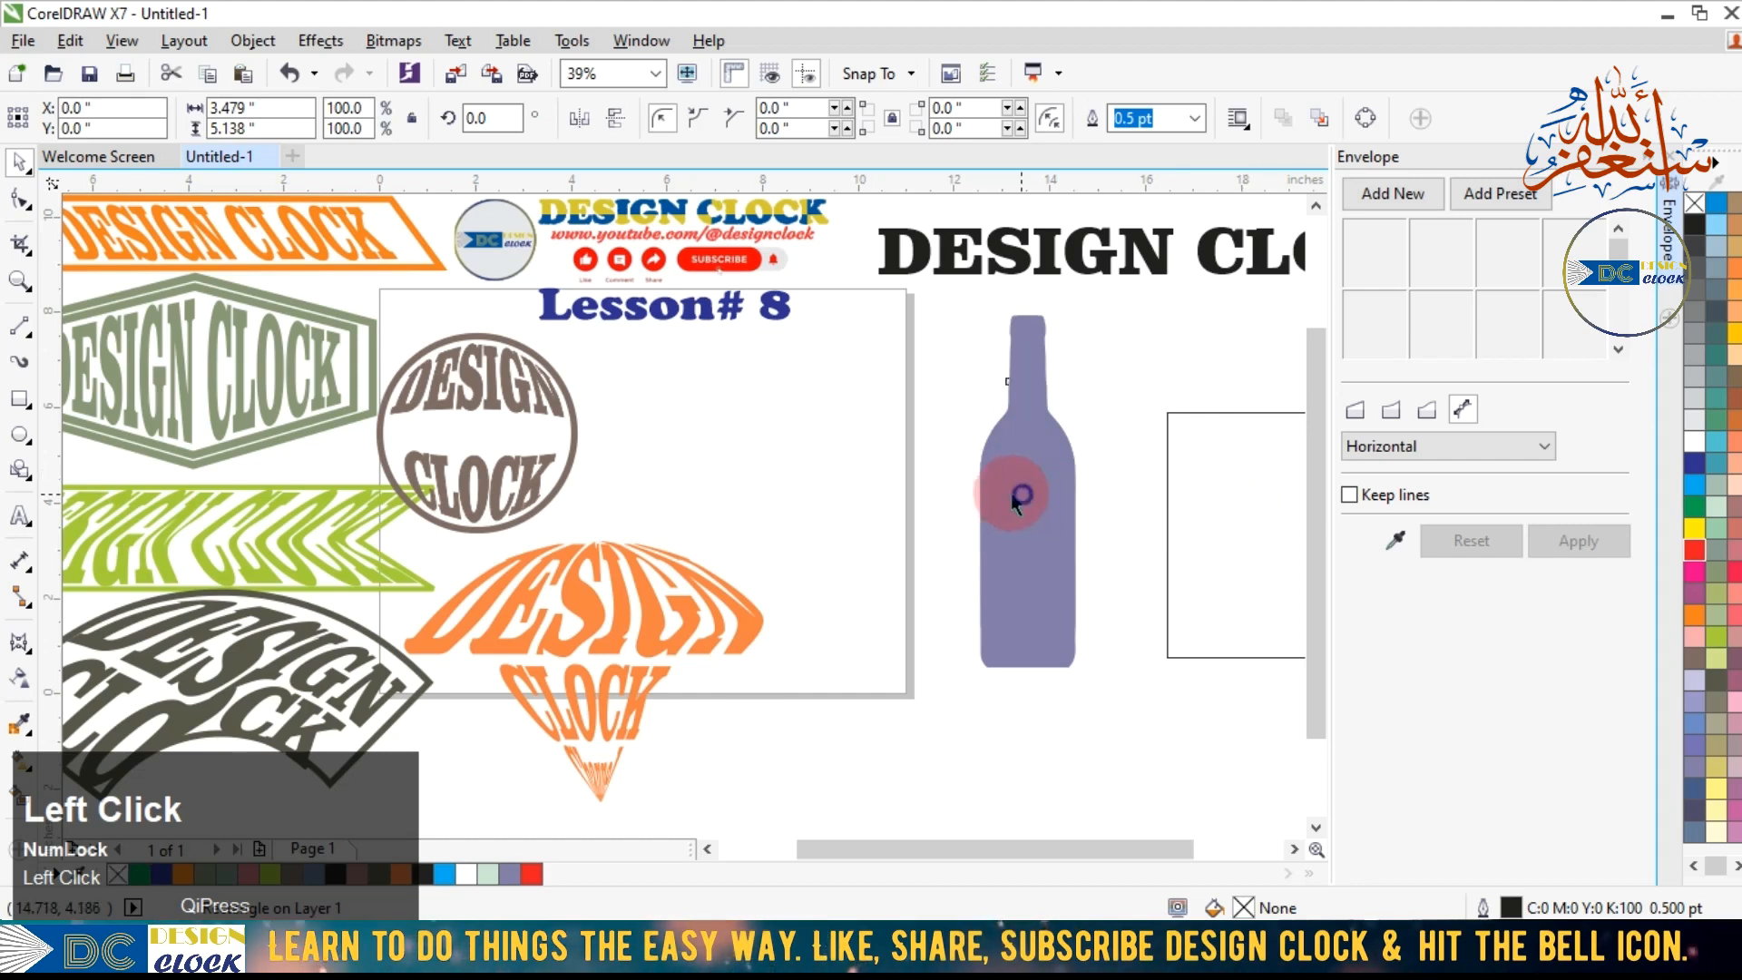
{"action": "left_click_drag", "start_coordinate": [1016, 497], "coordinate": [871, 509]}
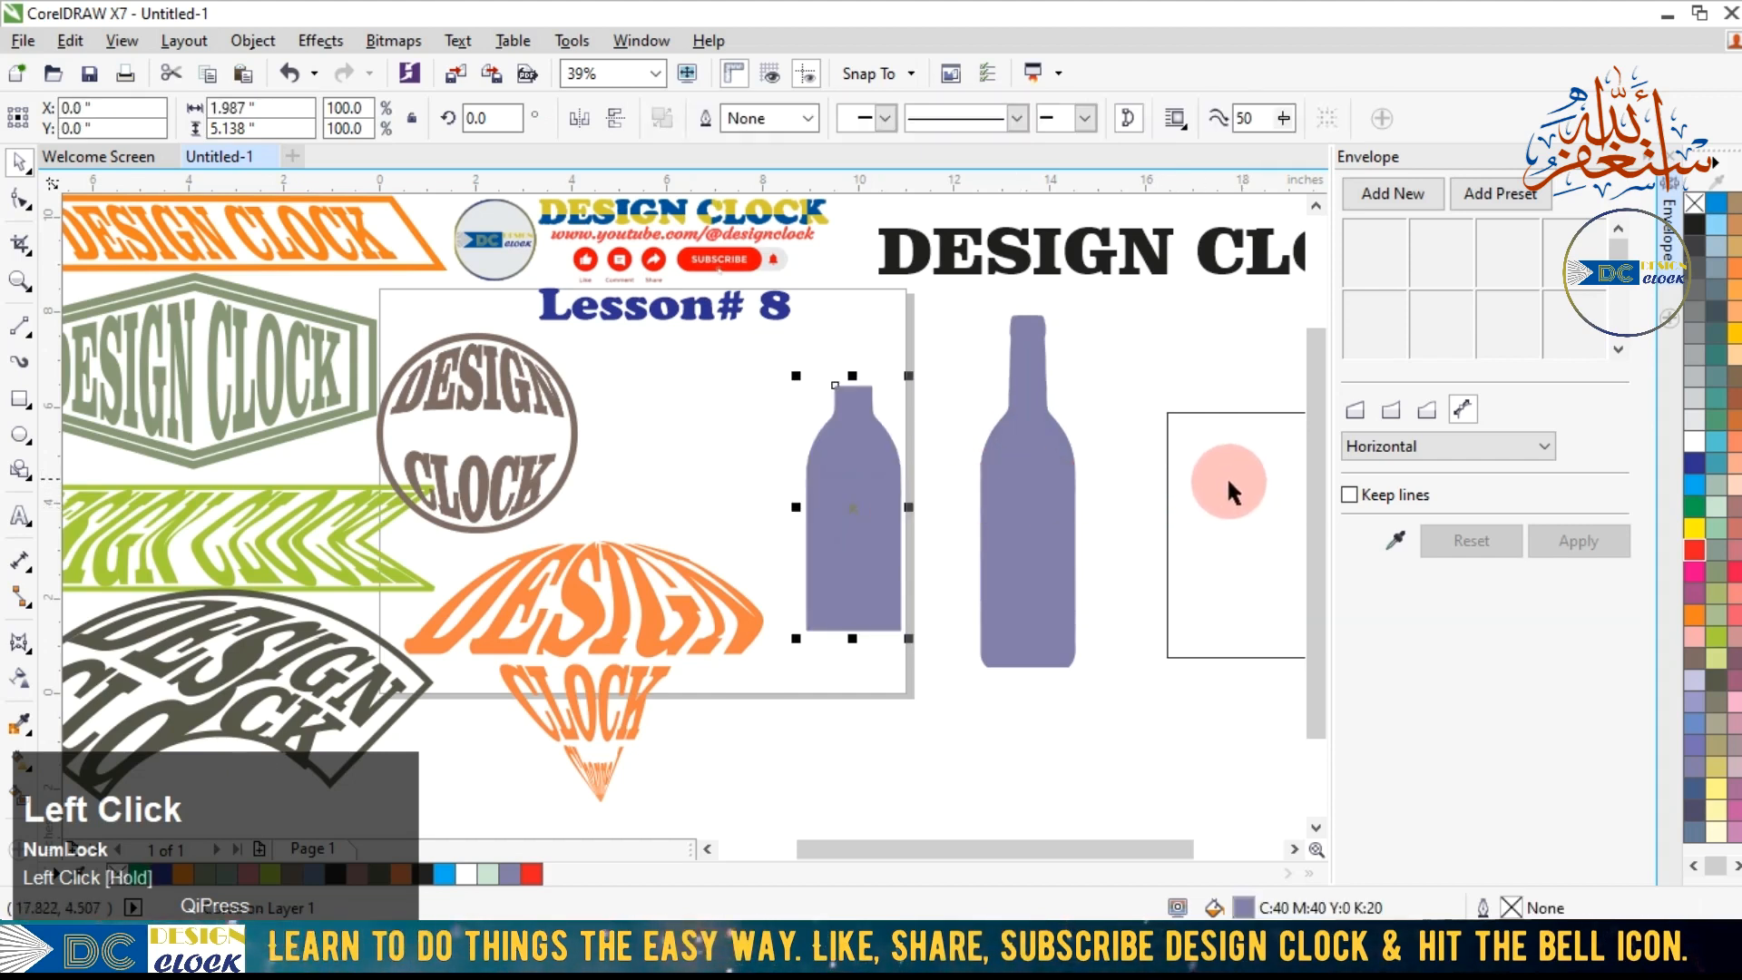
{"action": "key", "text": "ctrl+z"}
{"action": "key", "text": "ctrl+z"}
{"action": "key", "text": "ctrl+z"}
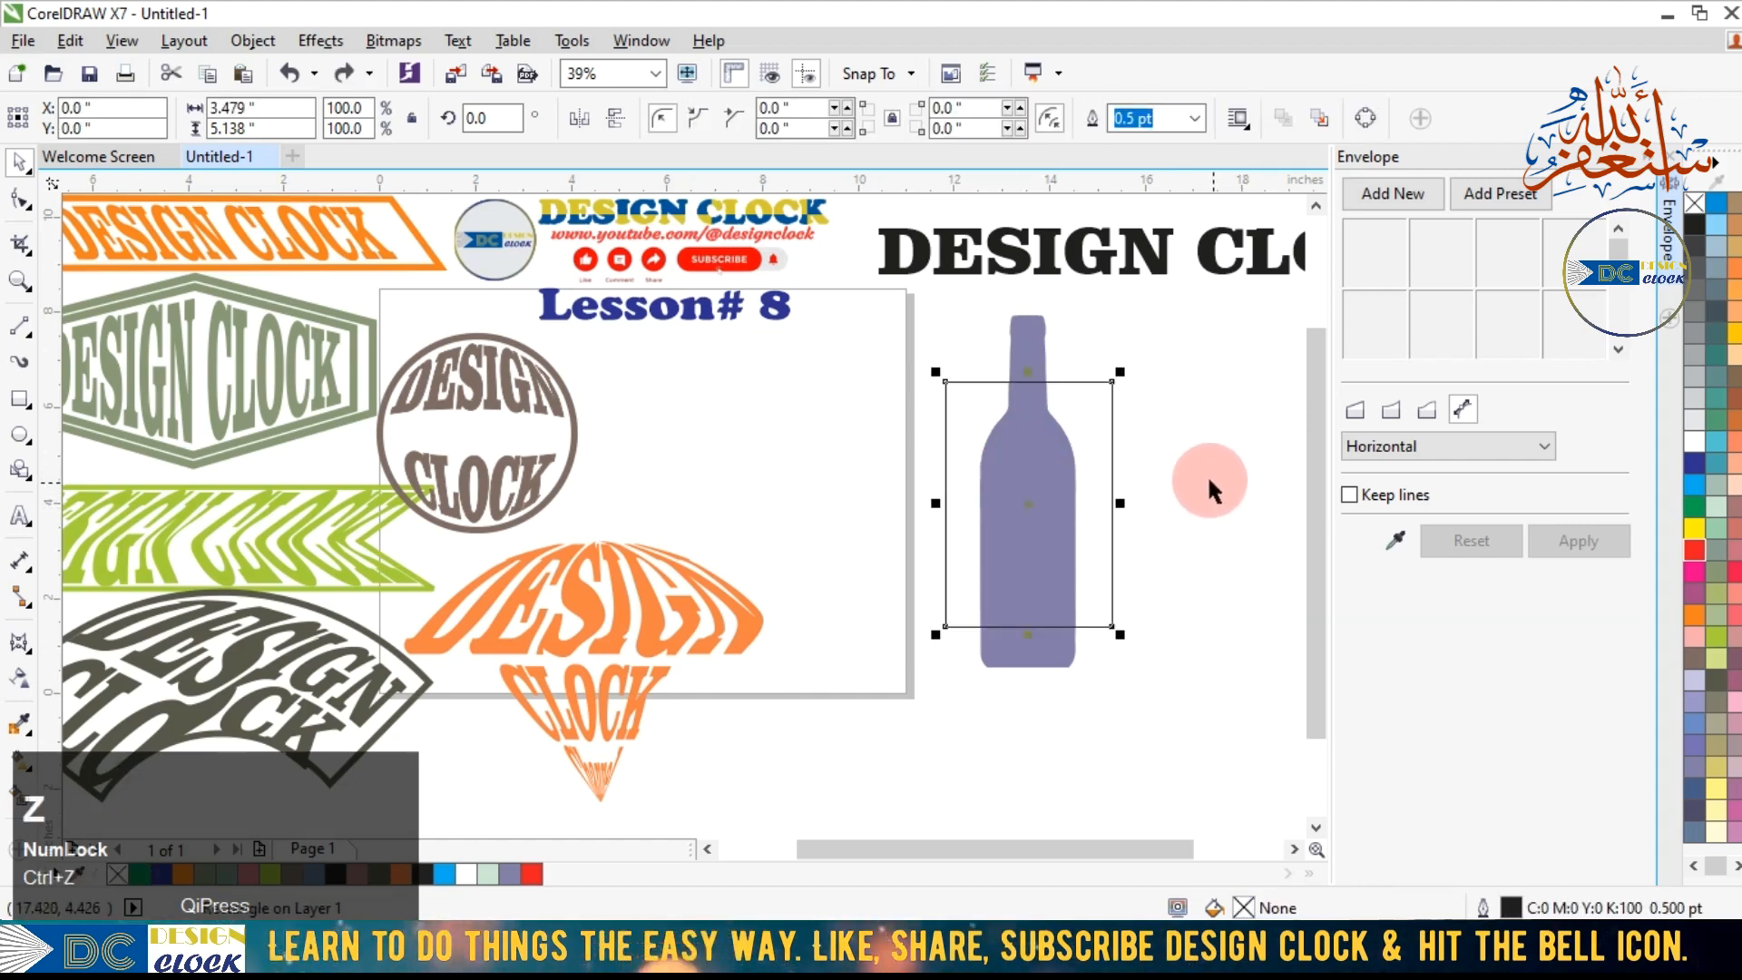
Trim the bottle with the rectangle, then move the rectangle onto the page and the middle piece away from the neck and base.
{"action": "left_click", "coordinate": [1025, 338], "text": "shift"}
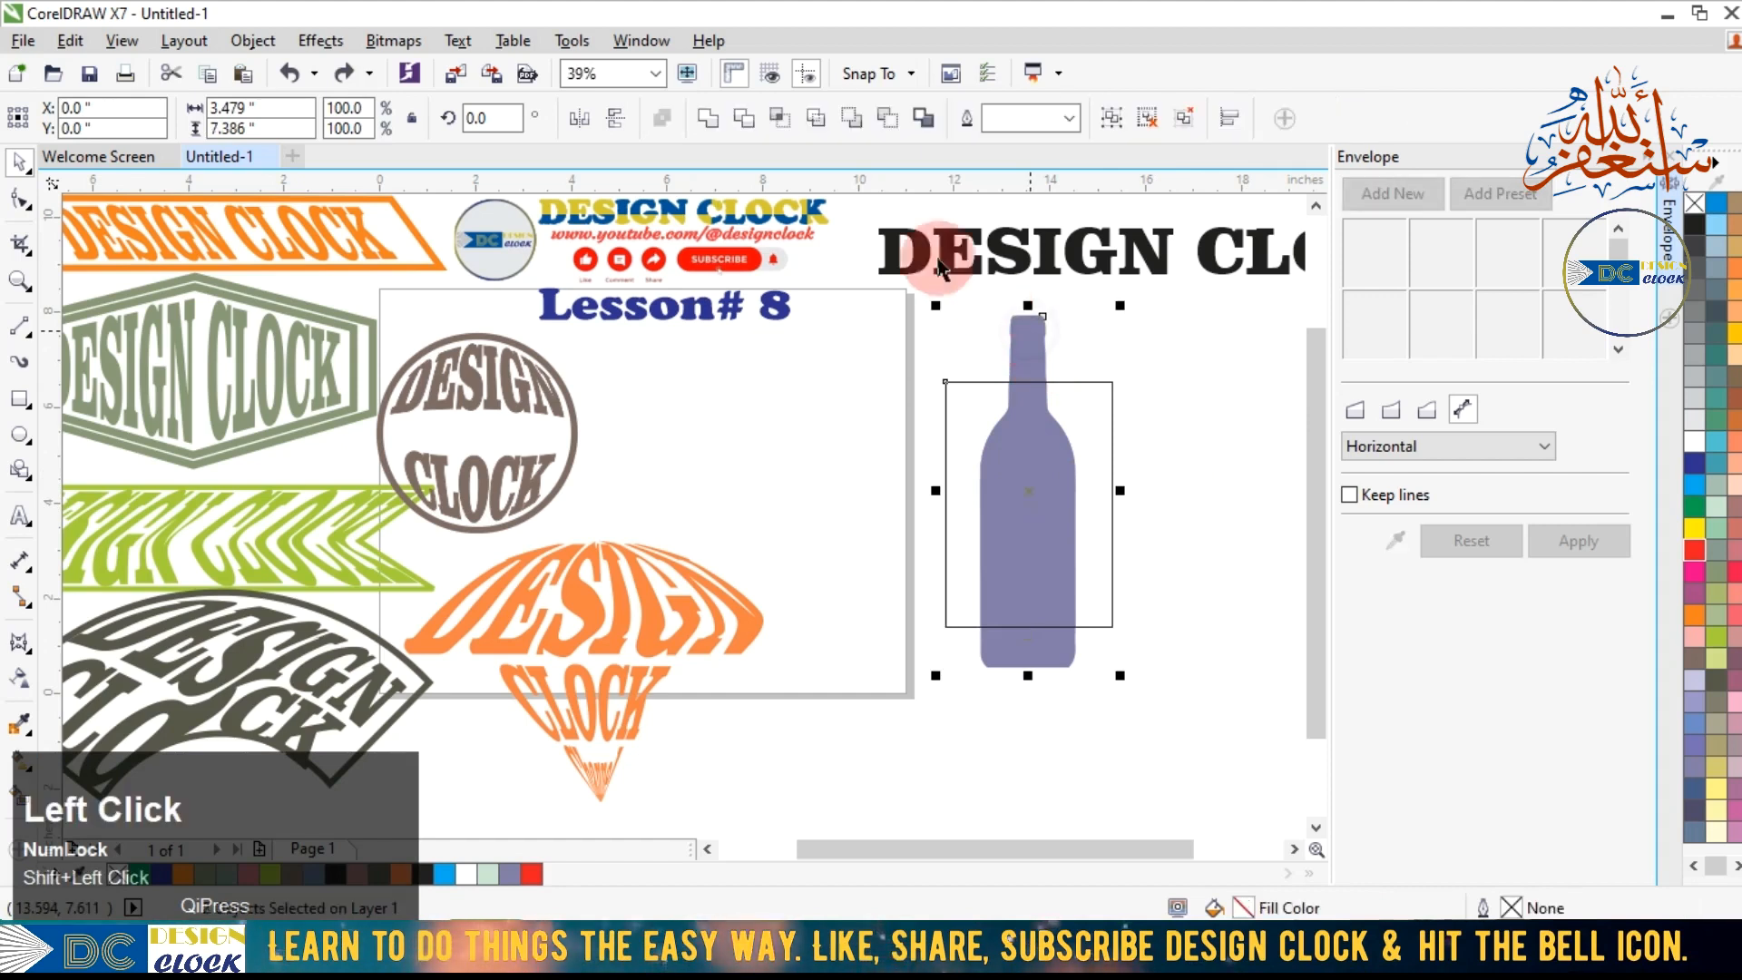
{"action": "left_click", "coordinate": [760, 124]}
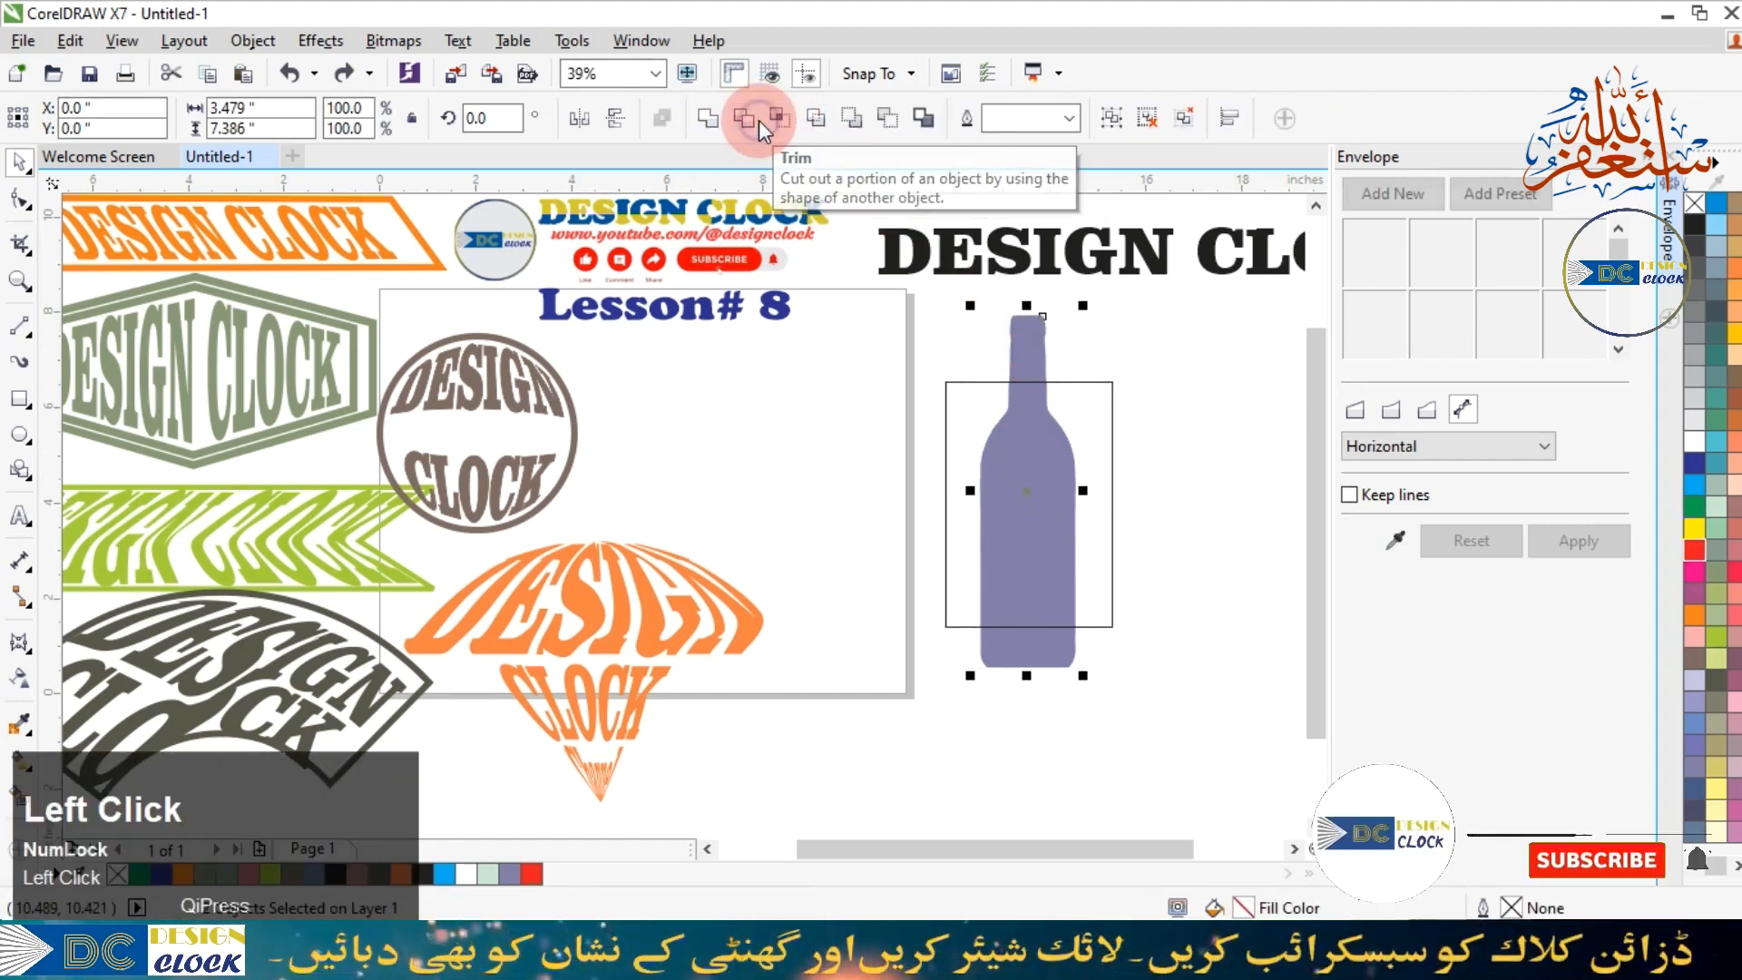
{"action": "left_click", "coordinate": [1134, 465]}
{"action": "left_click_drag", "start_coordinate": [1031, 499], "coordinate": [1130, 498]}
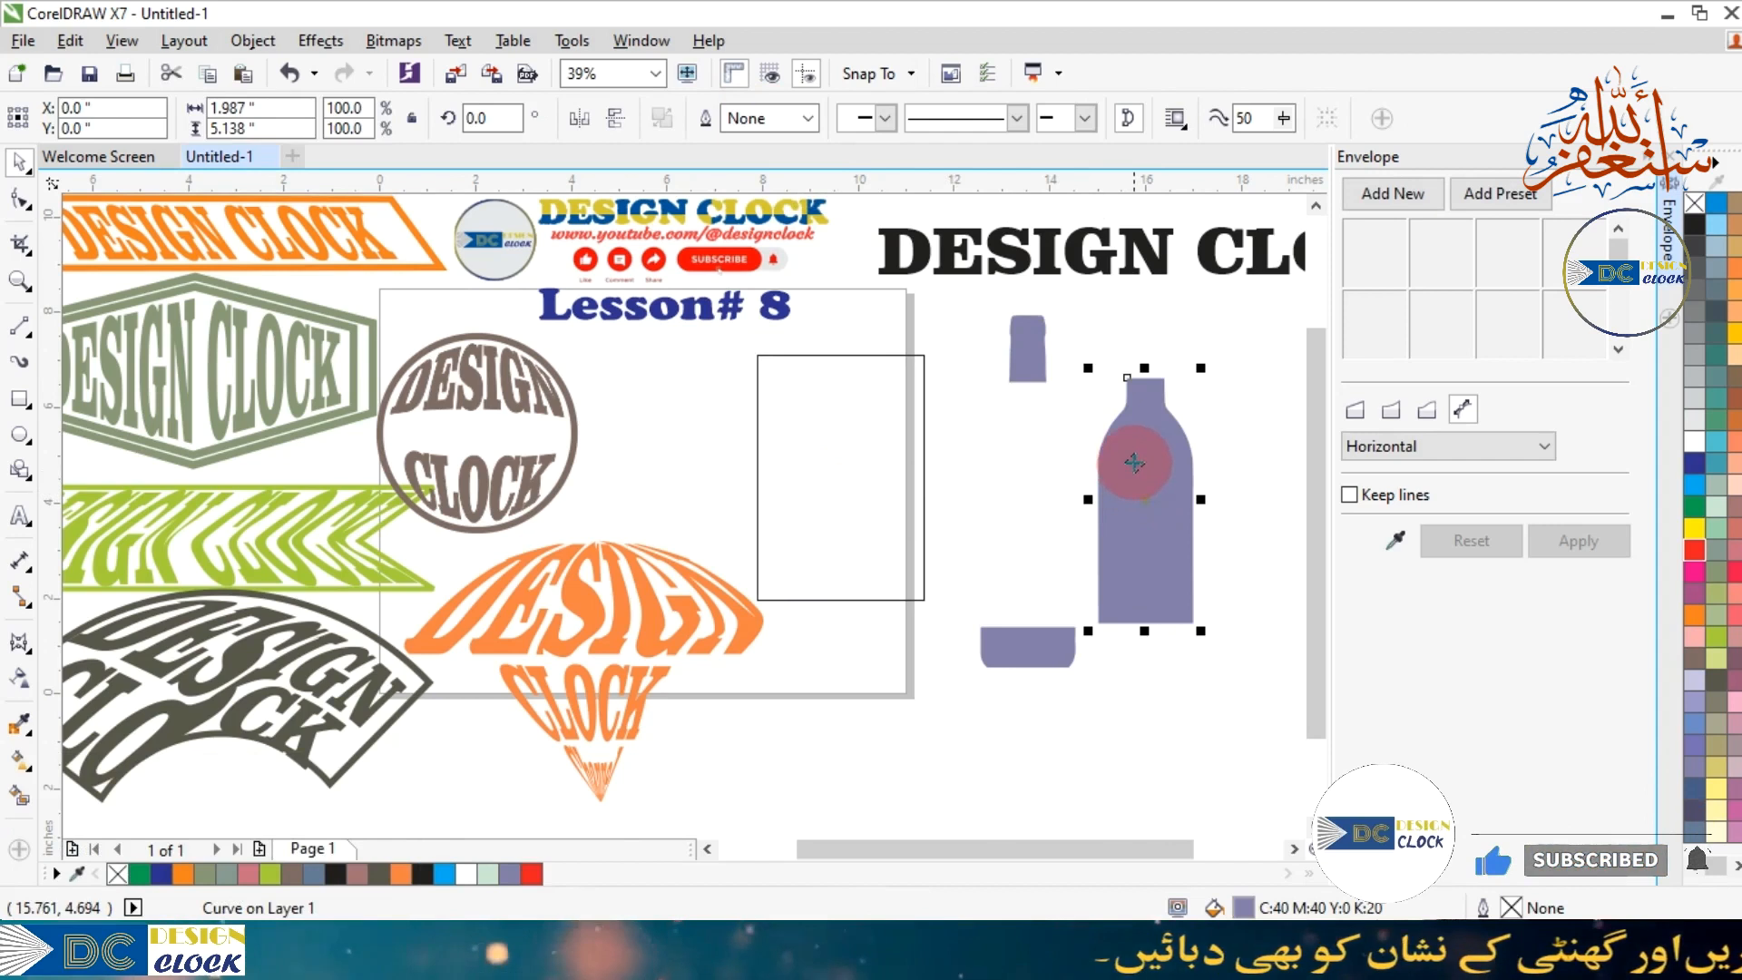
Delete the rectangle and move the bottle's middle piece onto the page's edge.
{"action": "left_click", "coordinate": [1206, 331]}
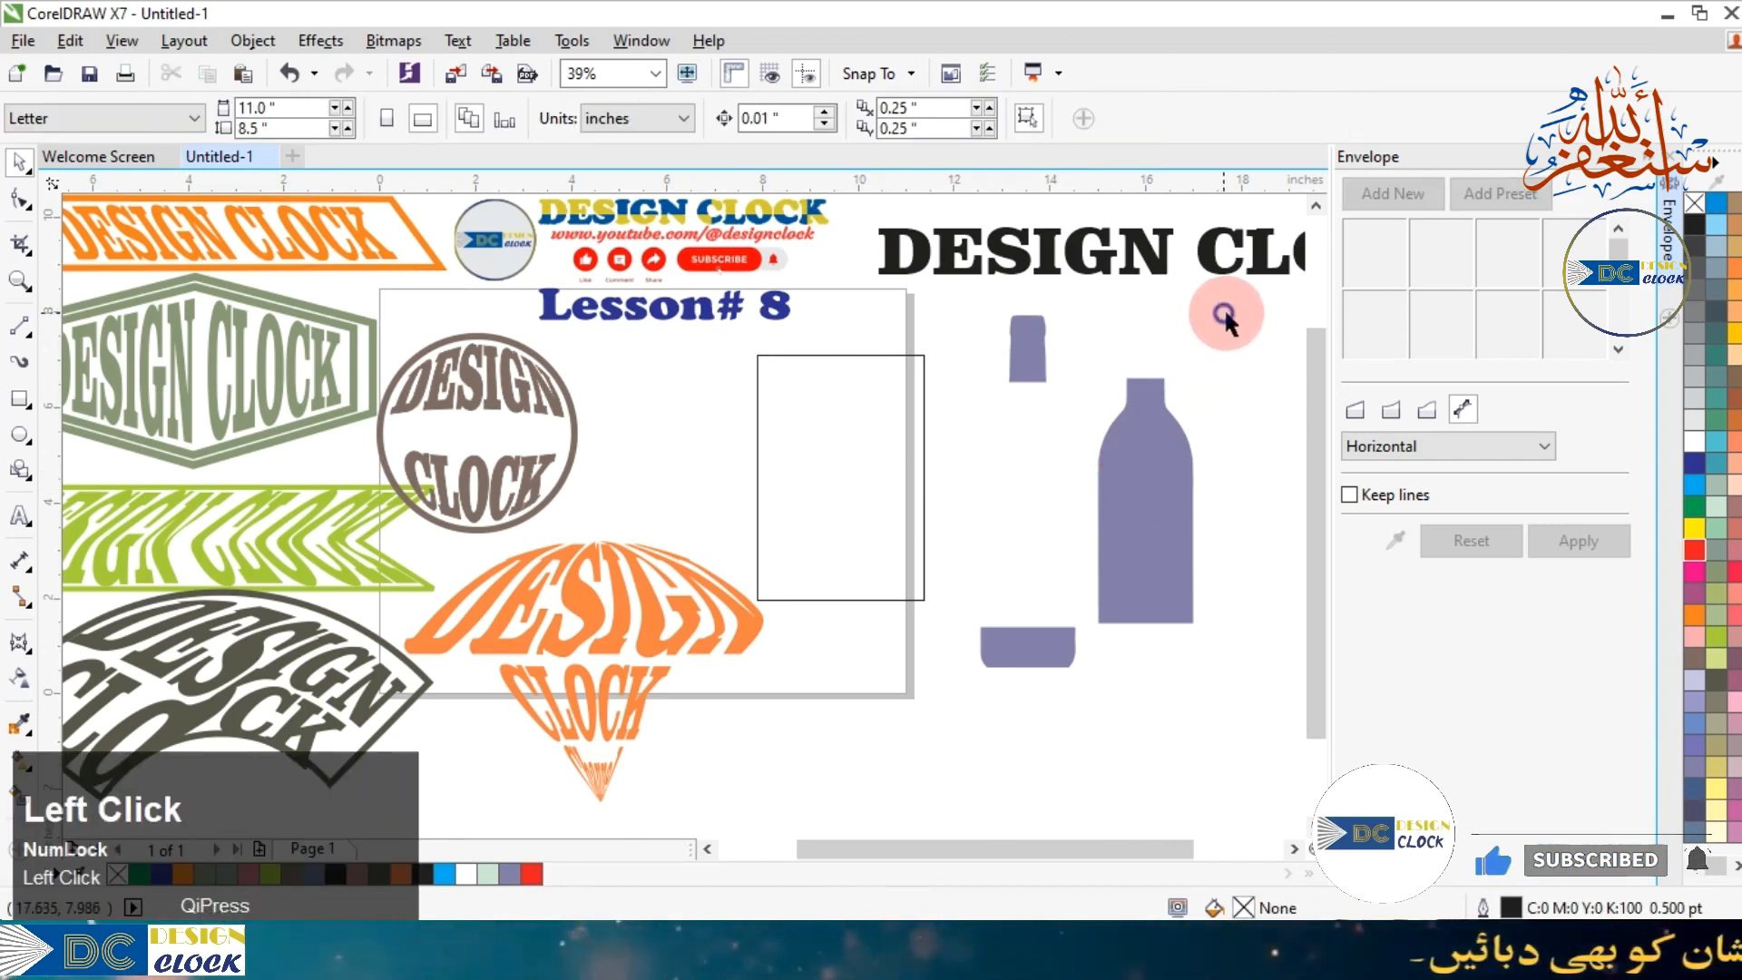
{"action": "left_click_drag", "start_coordinate": [949, 355], "coordinate": [945, 368]}
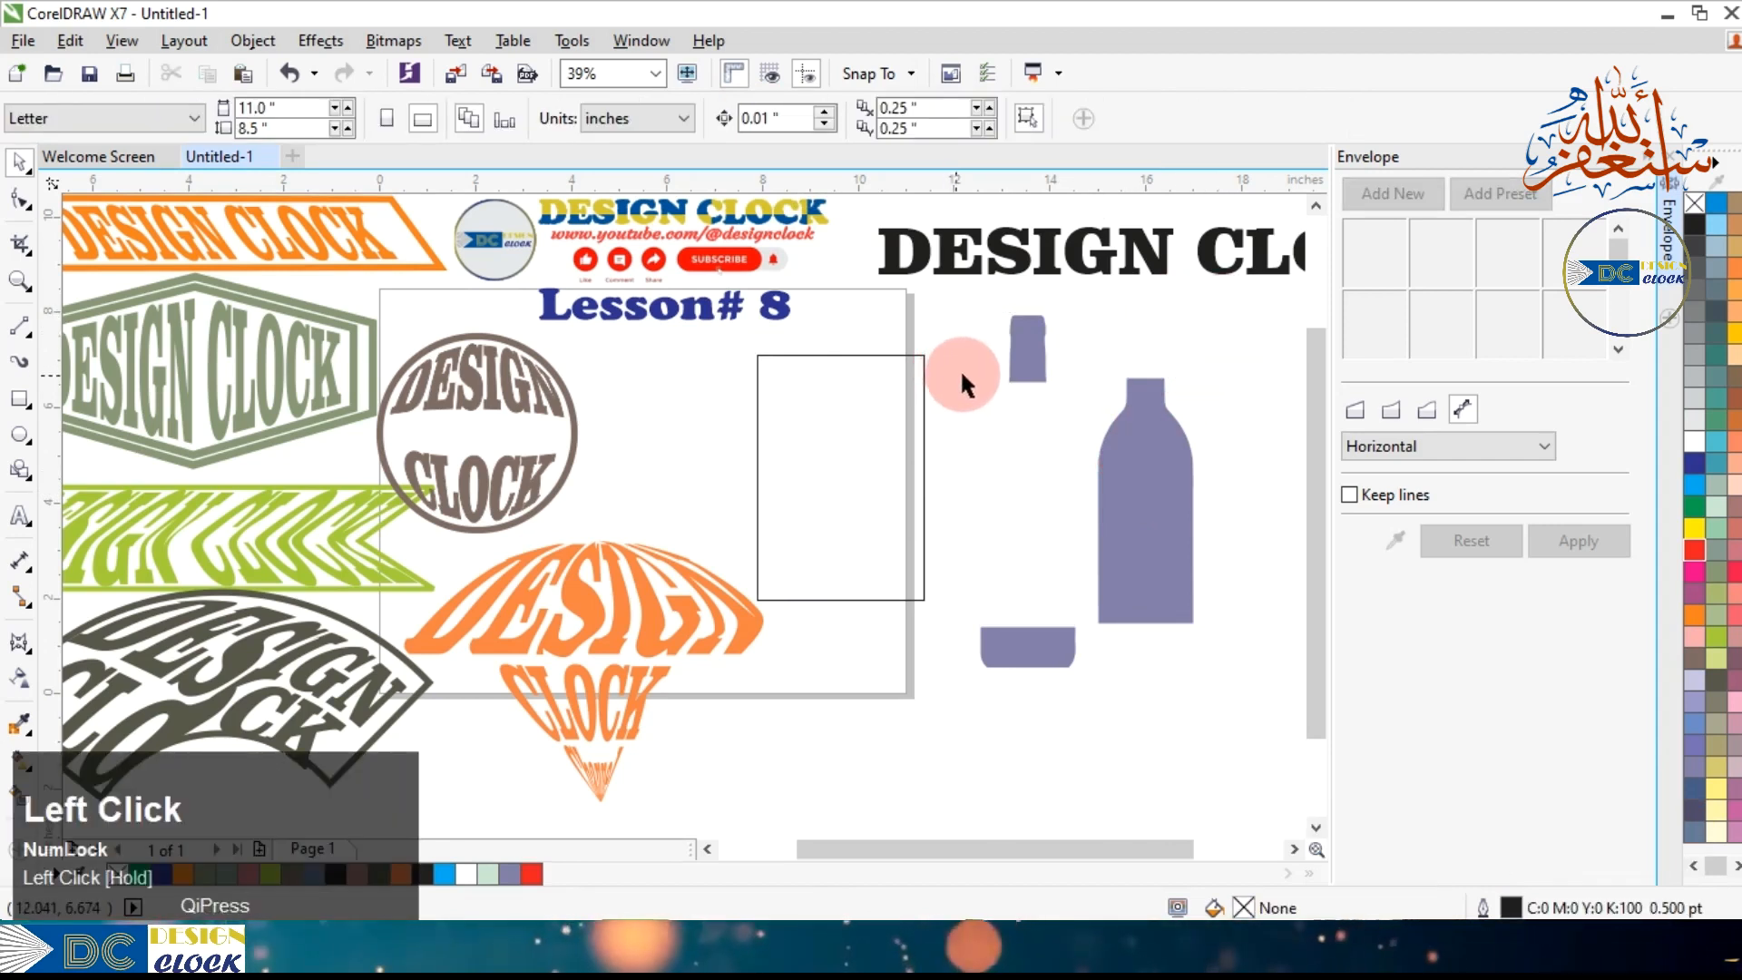
{"action": "left_click", "coordinate": [857, 424]}
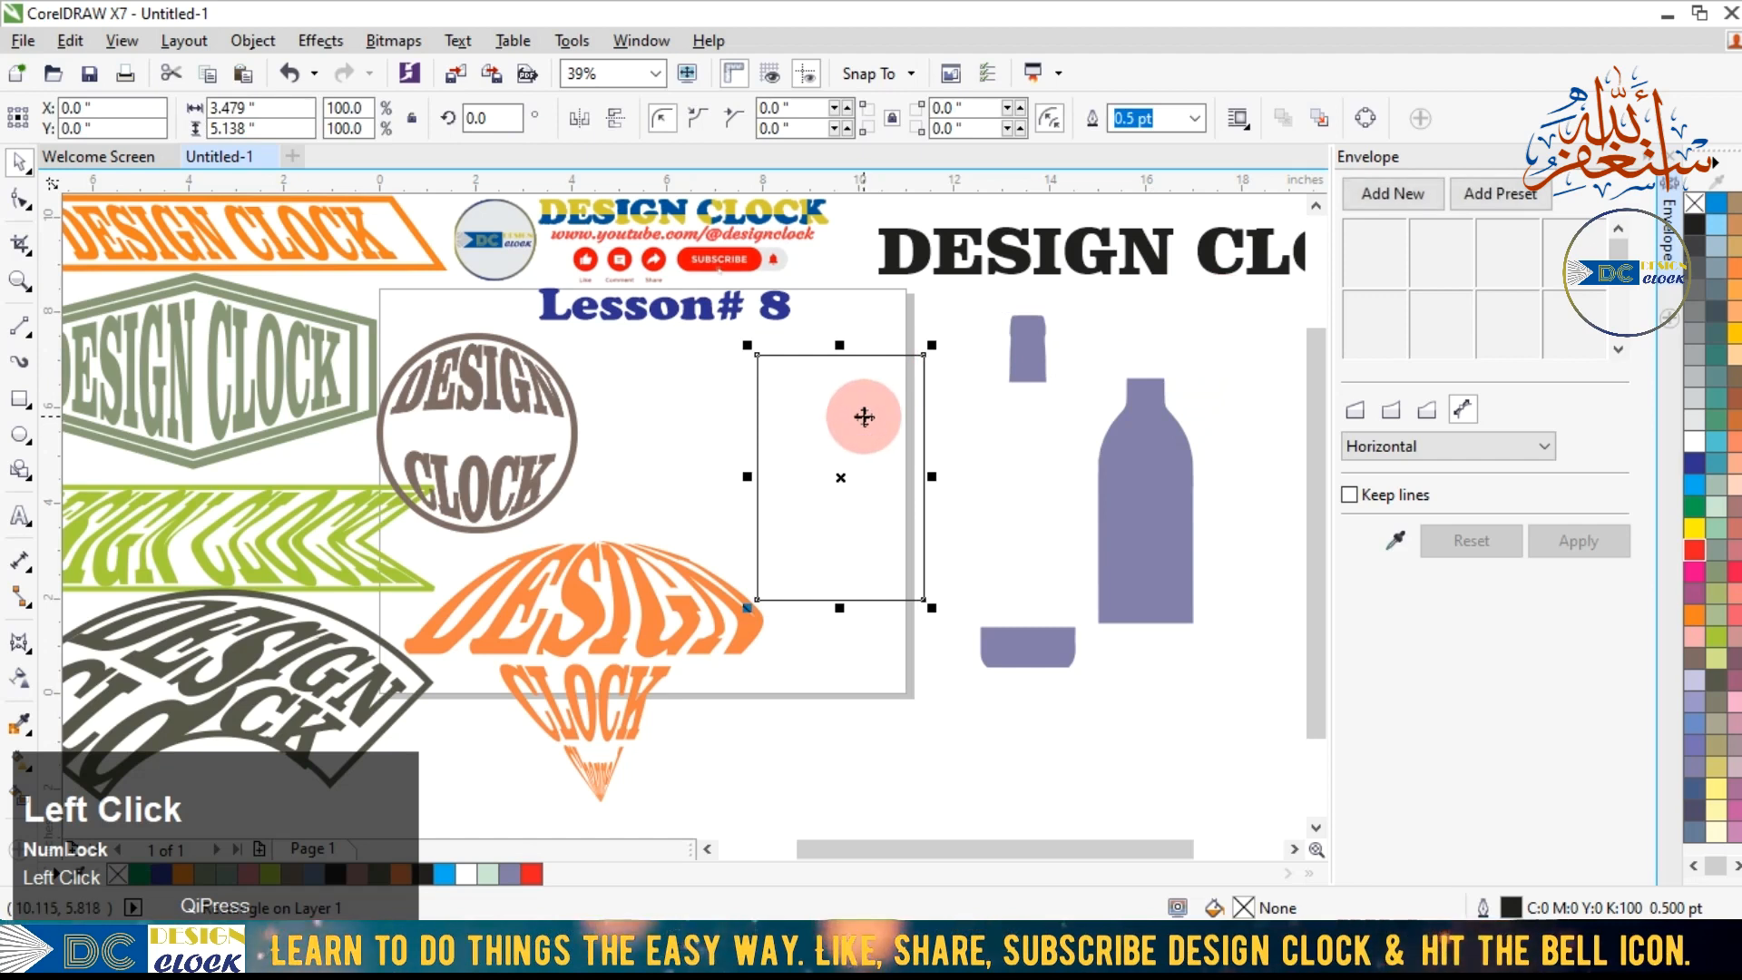
{"action": "key", "text": "Delete"}
{"action": "left_click_drag", "start_coordinate": [1145, 496], "coordinate": [853, 474]}
Fill the bottle's separate neck and base pieces with red, and place the purple body back between them.
{"action": "mouse_move", "coordinate": [1026, 365]}
{"action": "left_mouse_down"}
{"action": "mouse_move", "coordinate": [1140, 374]}
{"action": "mouse_move", "coordinate": [1042, 378]}
{"action": "left_mouse_up"}
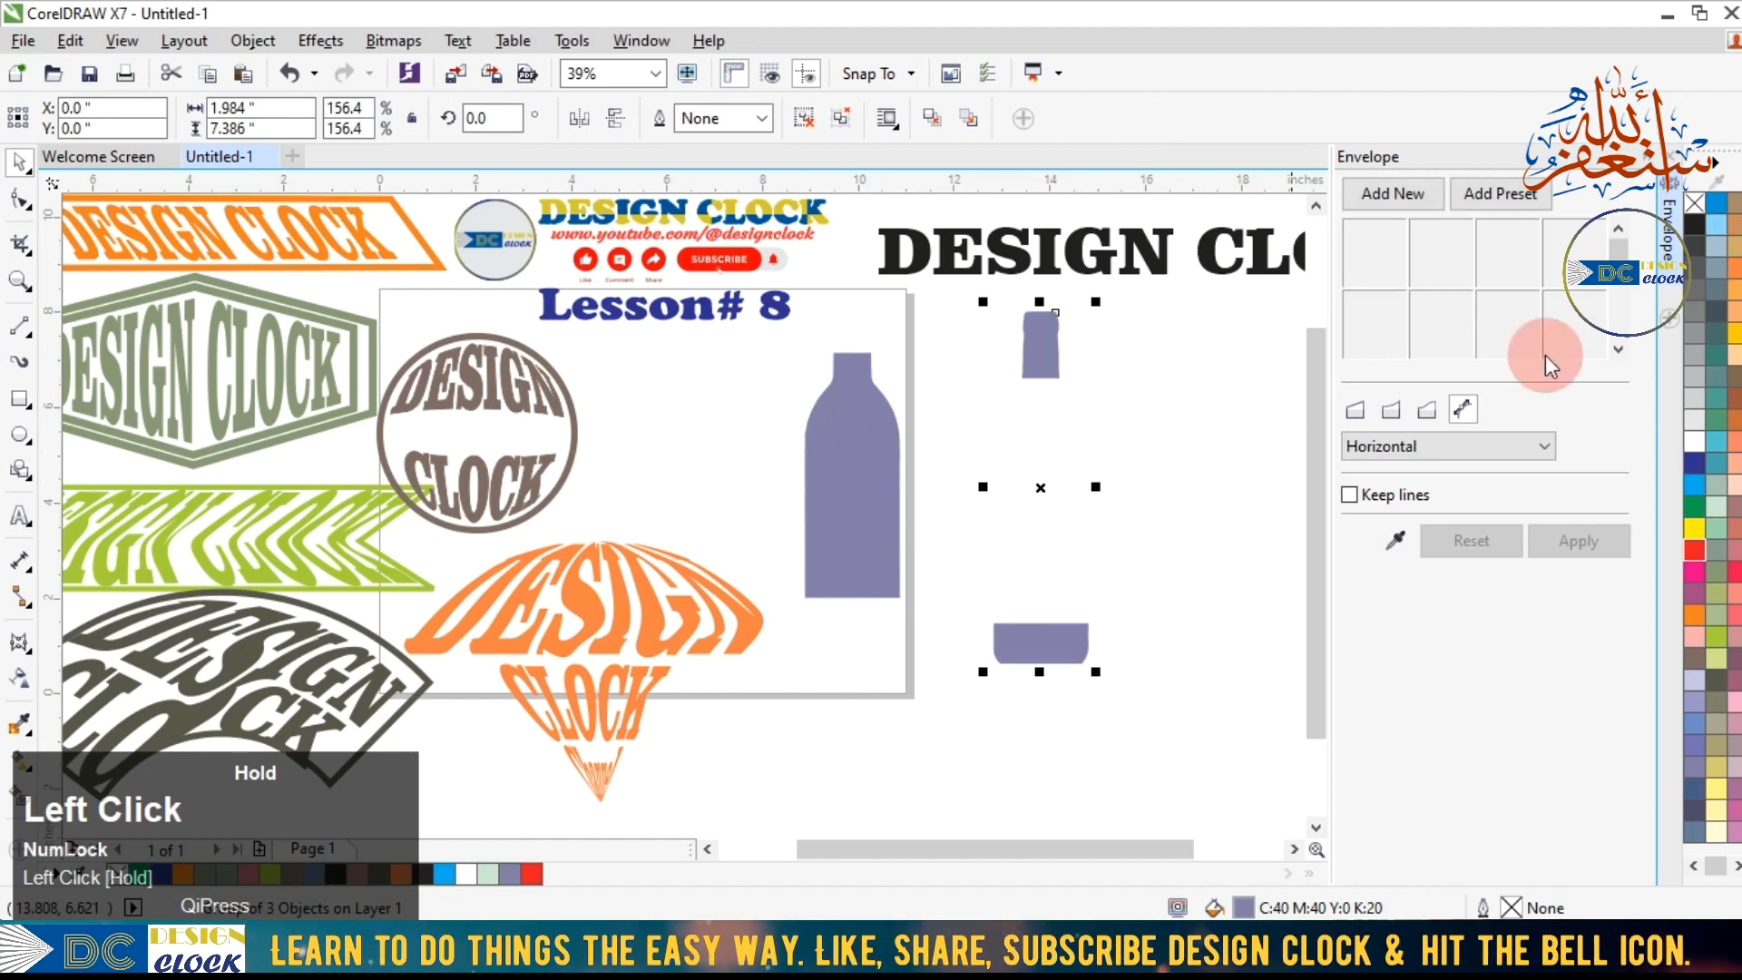
{"action": "left_click", "coordinate": [1699, 552]}
{"action": "left_click", "coordinate": [1134, 384]}
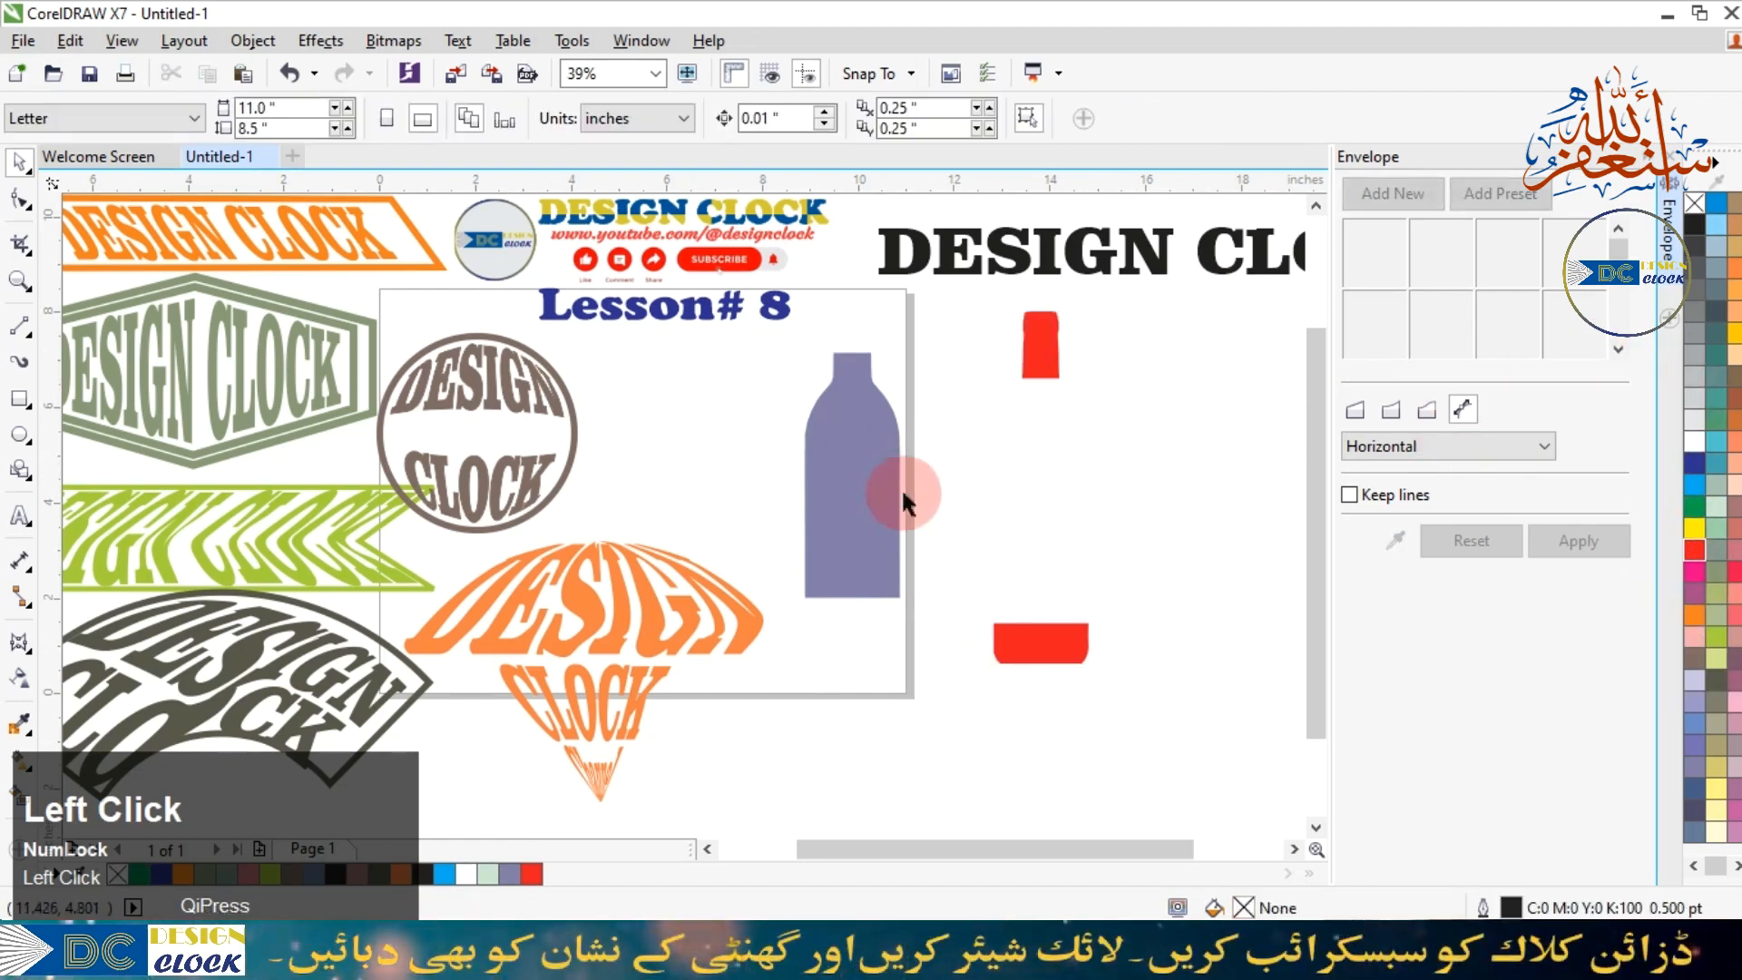
{"action": "left_click", "coordinate": [864, 501]}
{"action": "left_click_drag", "start_coordinate": [864, 501], "coordinate": [1052, 495]}
{"action": "left_click", "coordinate": [1113, 387]}
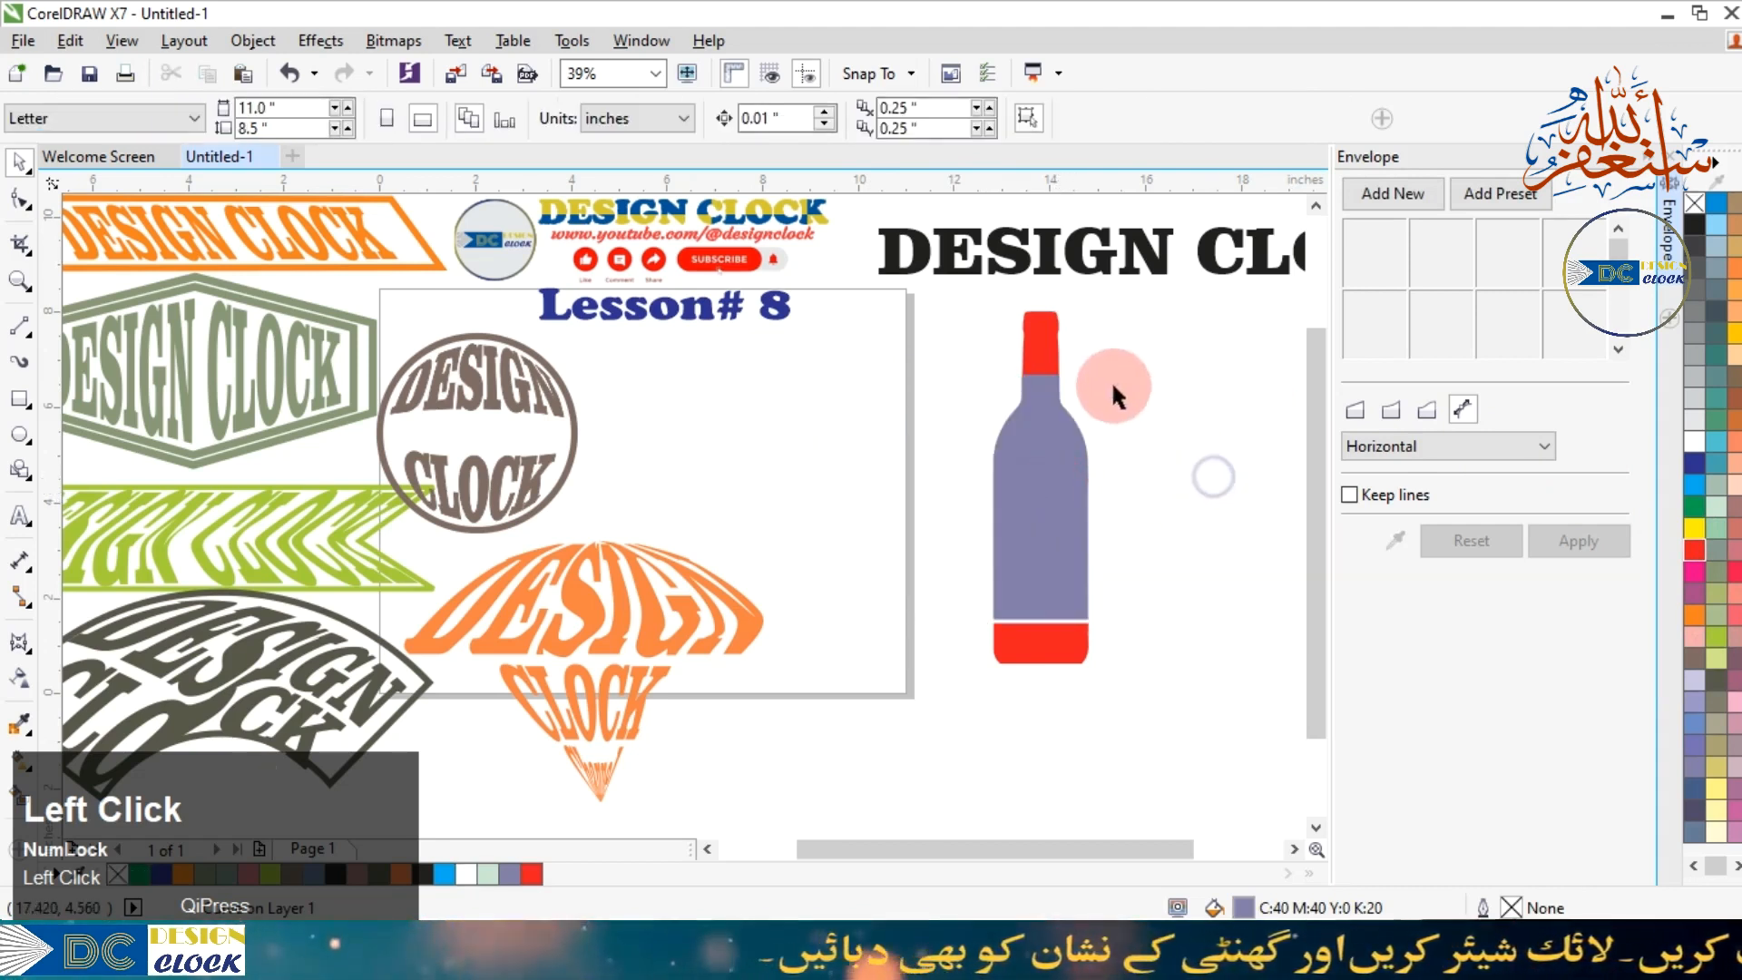
Copy the black DESIGN CLOCK text to below the bottle and change the copy's wording to BOTTLE.
{"action": "left_click", "coordinate": [974, 261]}
{"action": "left_click_drag", "start_coordinate": [960, 253], "coordinate": [887, 732]}
{"action": "right_click", "coordinate": [887, 732]}
{"action": "left_click", "coordinate": [884, 726]}
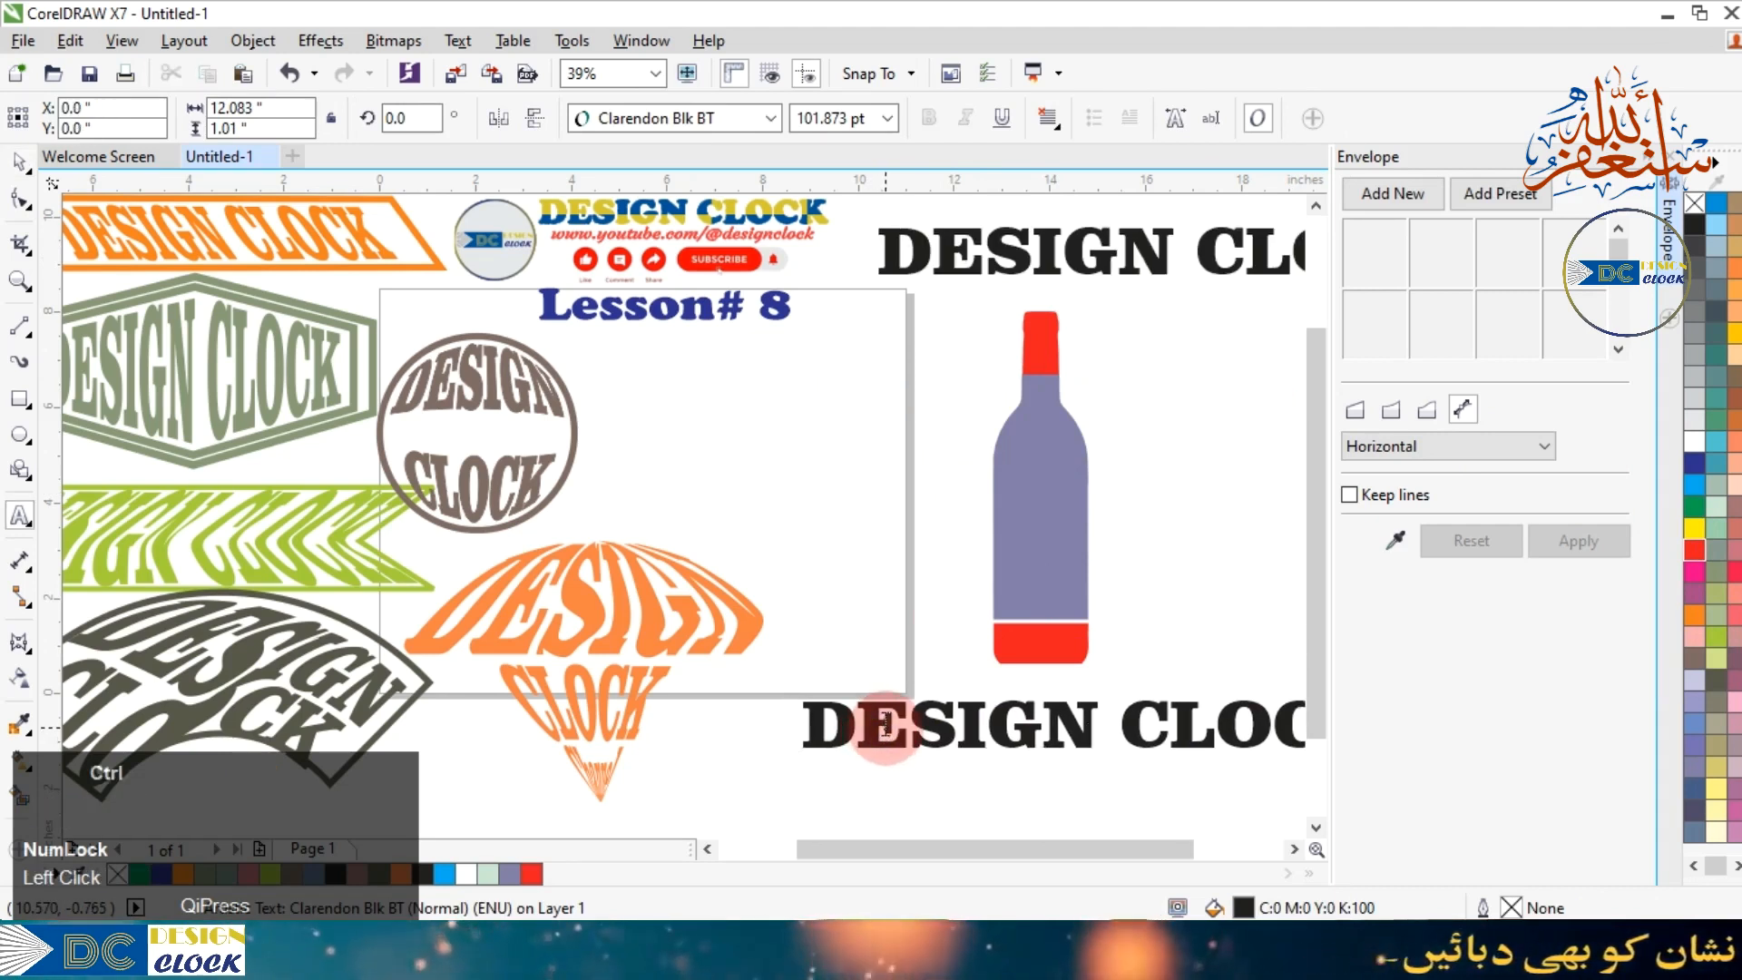
{"action": "key", "text": "ctrl+a"}
{"action": "type", "text": "BO"}
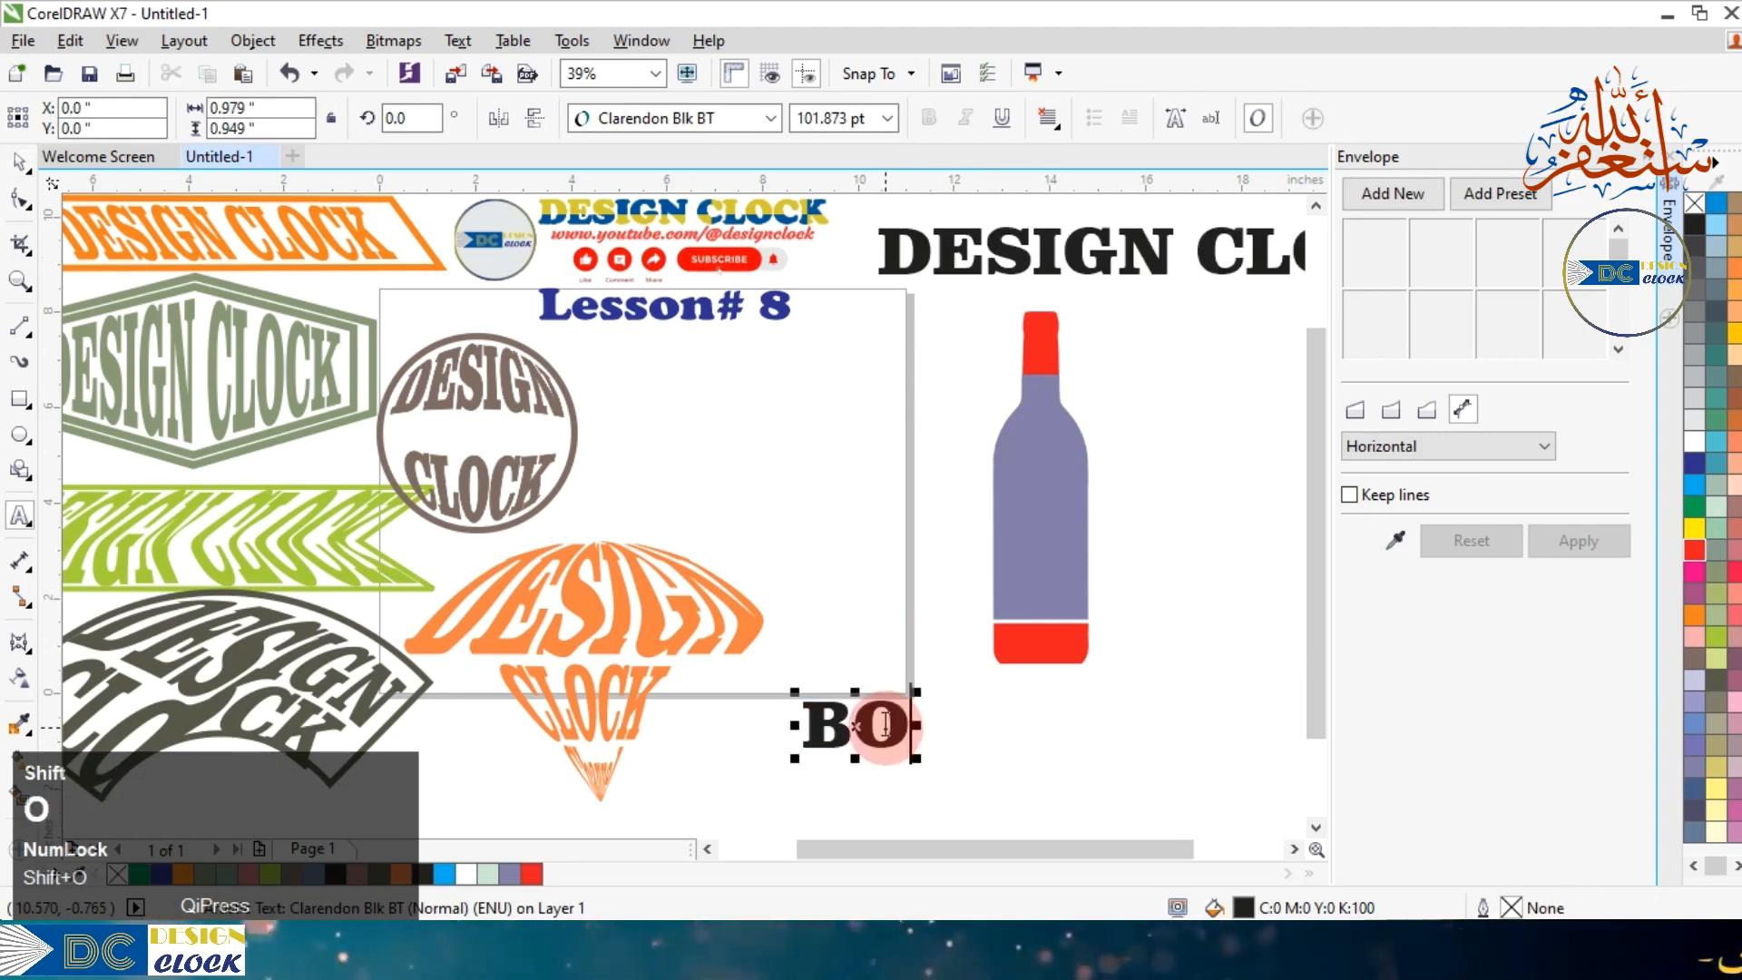
{"action": "type", "text": "TTLE"}
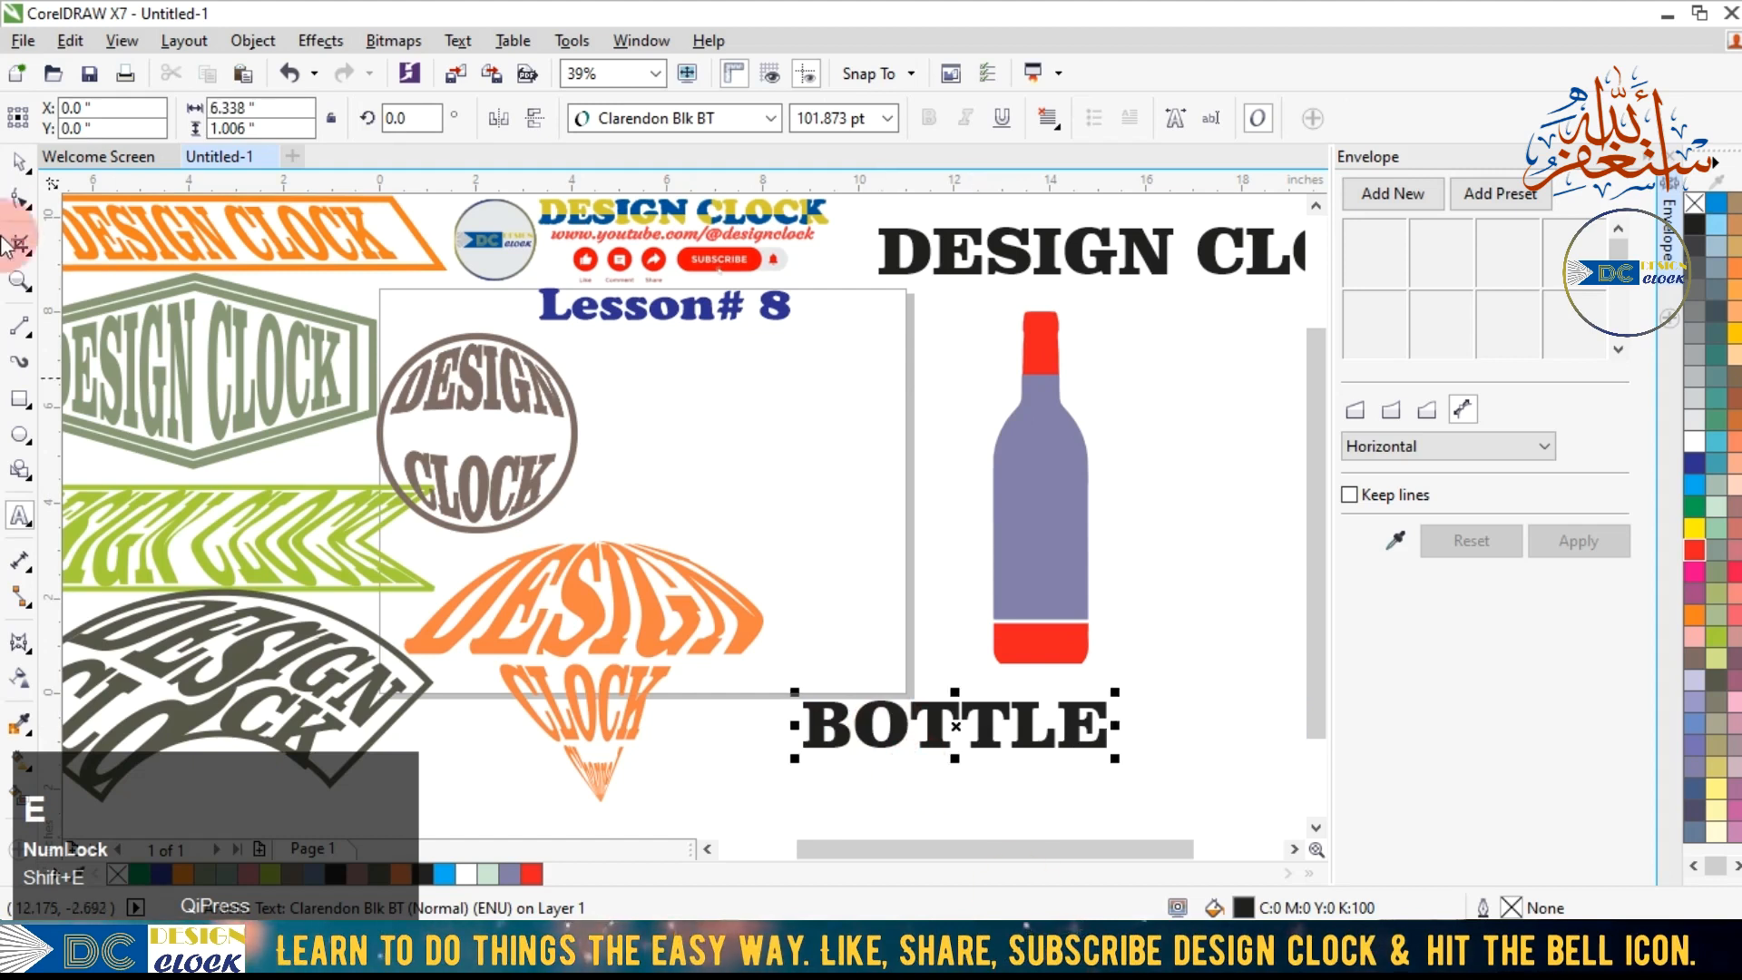
{"action": "left_click", "coordinate": [19, 167]}
{"action": "left_click", "coordinate": [1115, 736]}
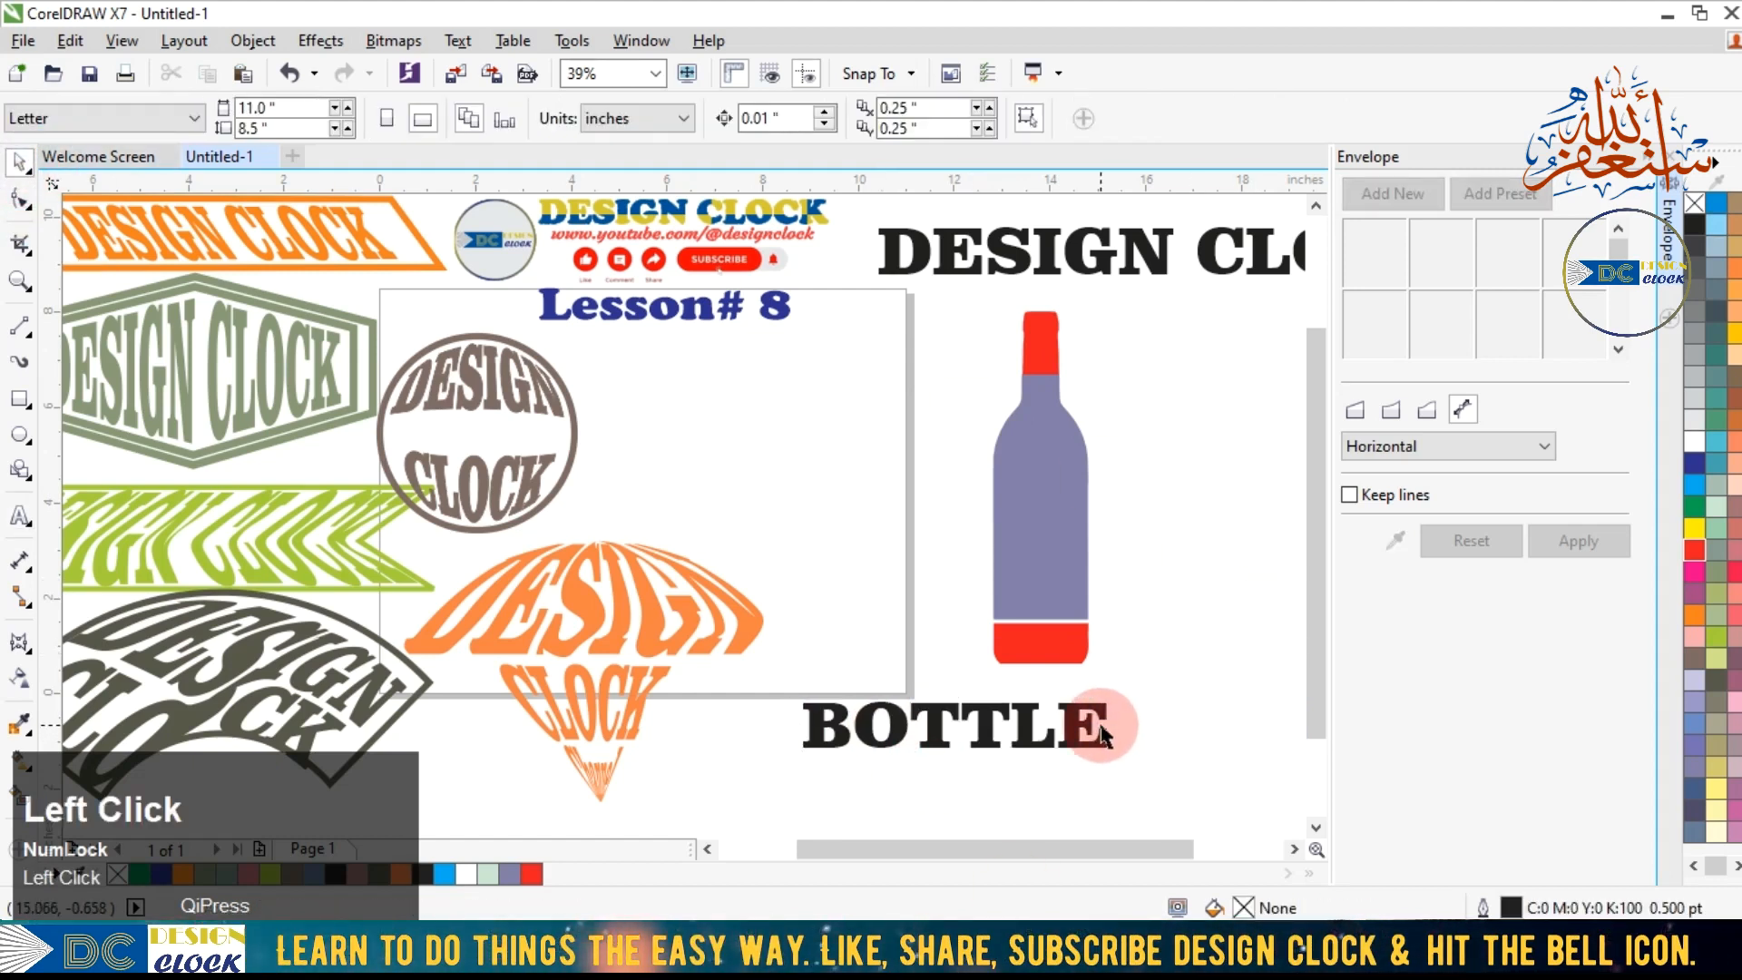
Stand the BOTTLE text upright beside the bottle with a rotation angle of exactly 90 degrees.
{"action": "left_click", "coordinate": [1083, 727]}
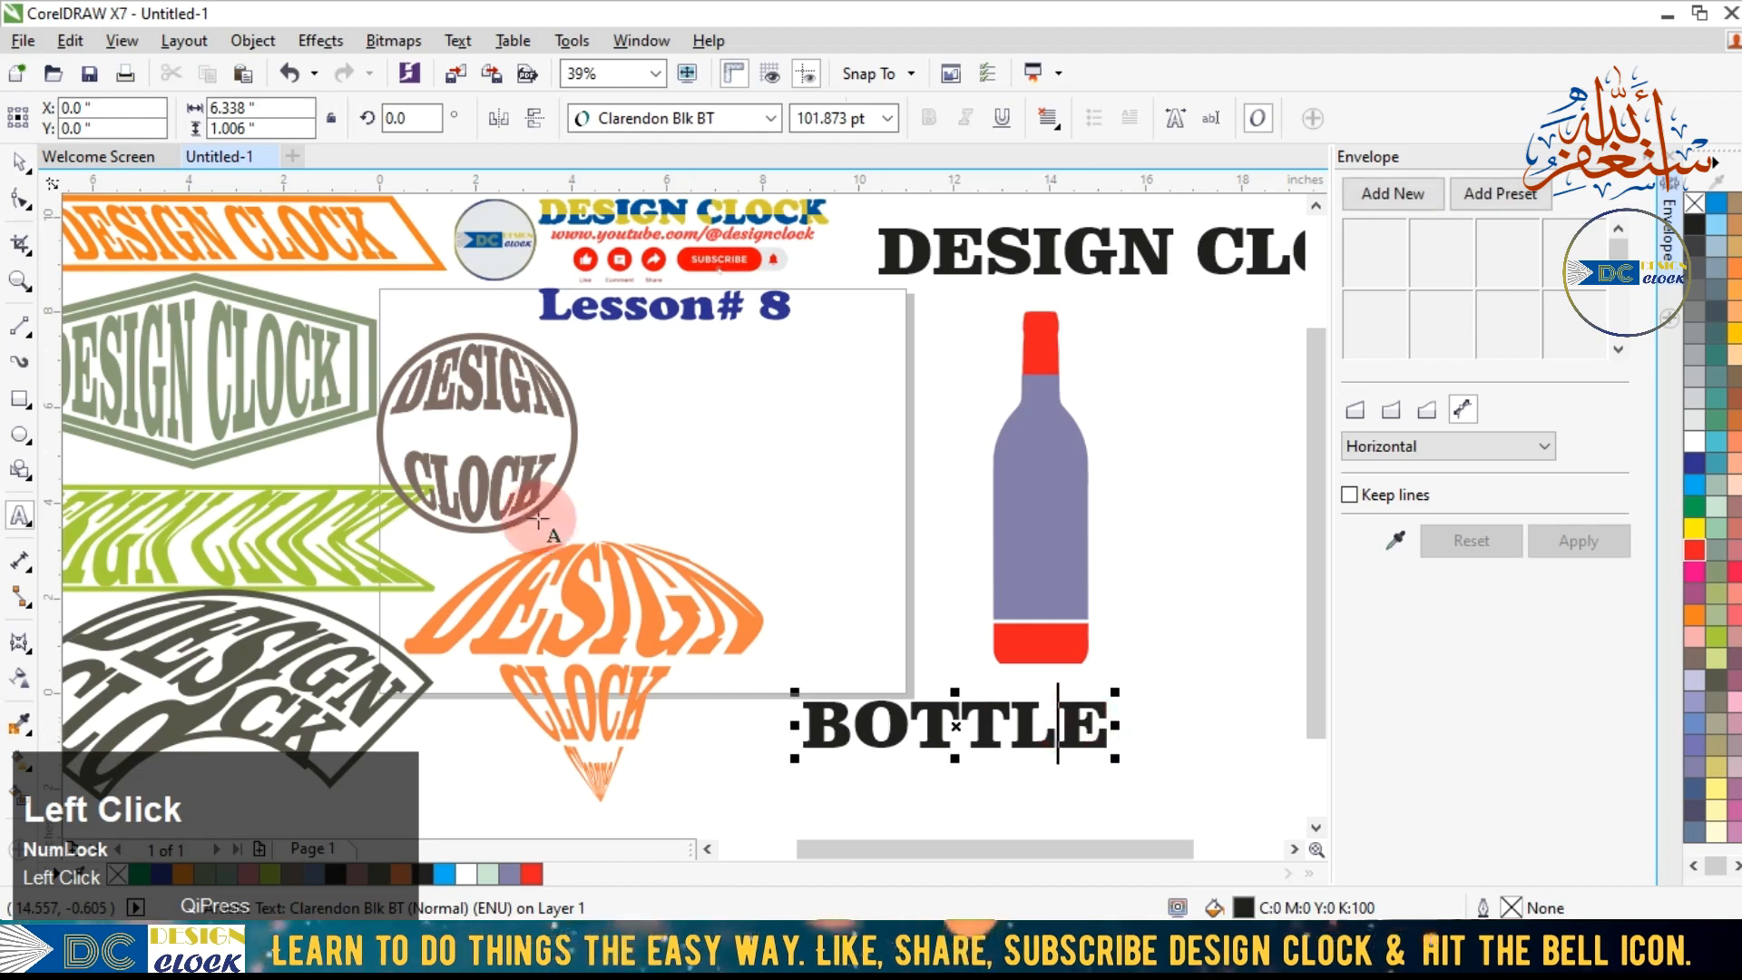
{"action": "left_click", "coordinate": [19, 161]}
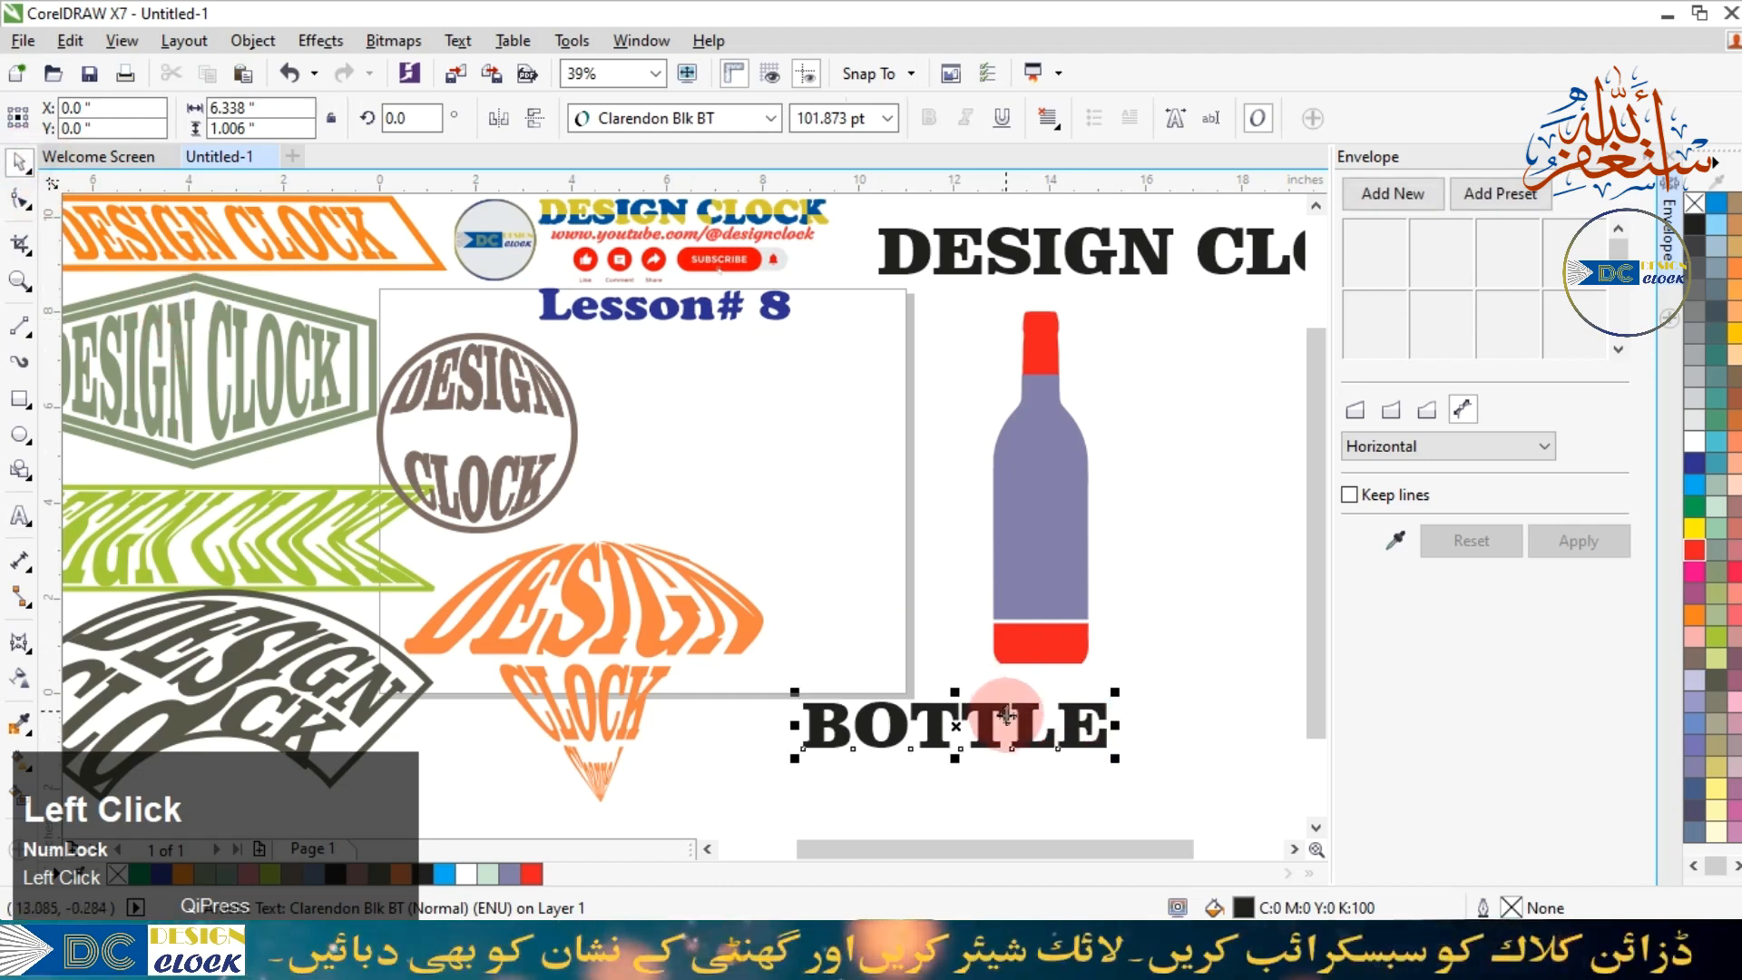
{"action": "left_click", "coordinate": [986, 723]}
{"action": "left_click_drag", "start_coordinate": [1115, 694], "coordinate": [955, 399]}
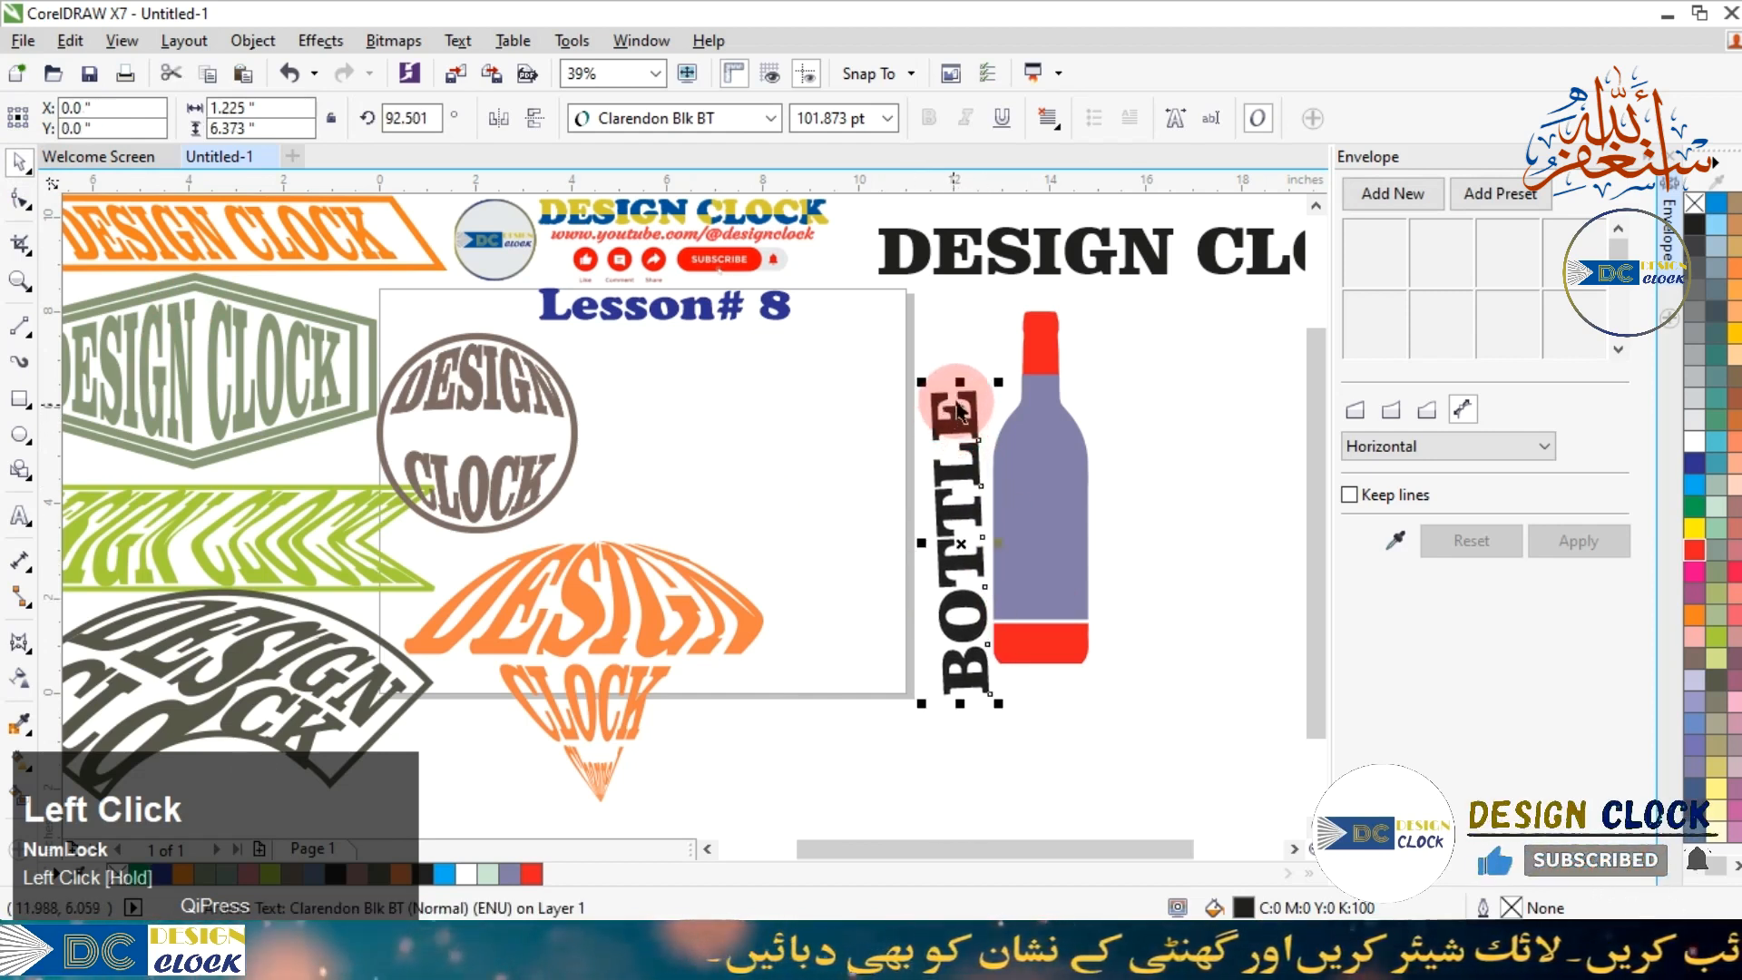
{"action": "left_click_drag", "start_coordinate": [426, 118], "coordinate": [363, 118]}
{"action": "type", "text": "90"}
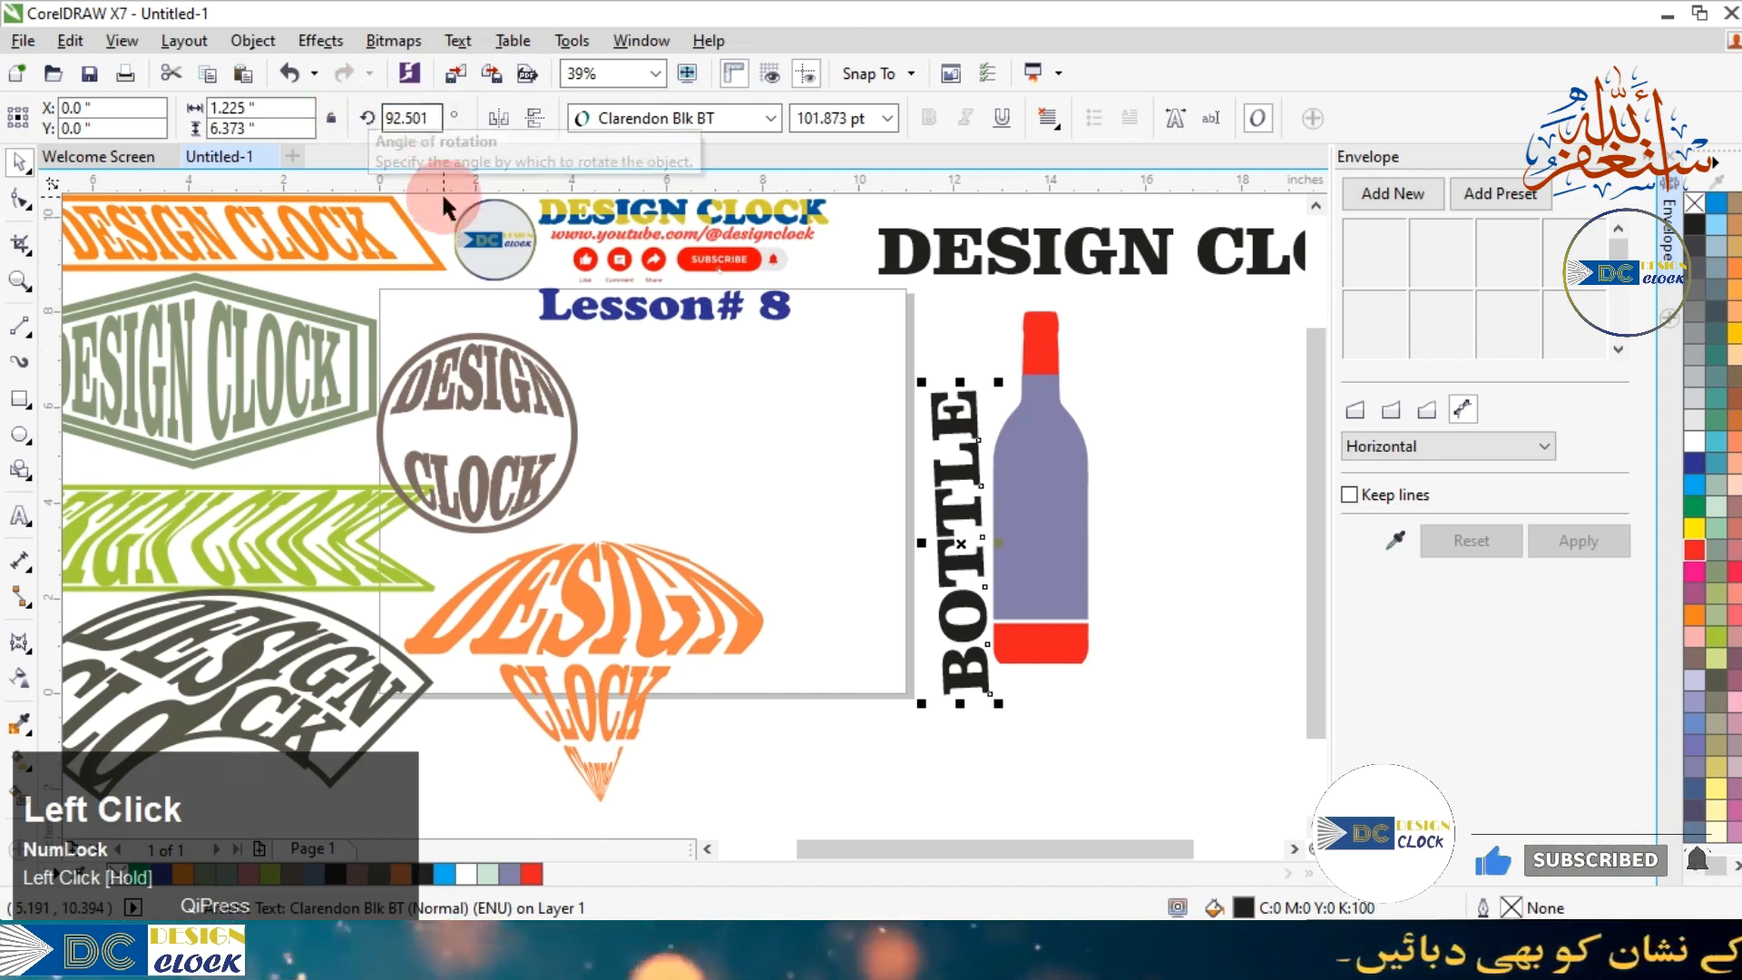
{"action": "left_click_drag", "start_coordinate": [426, 118], "coordinate": [366, 115]}
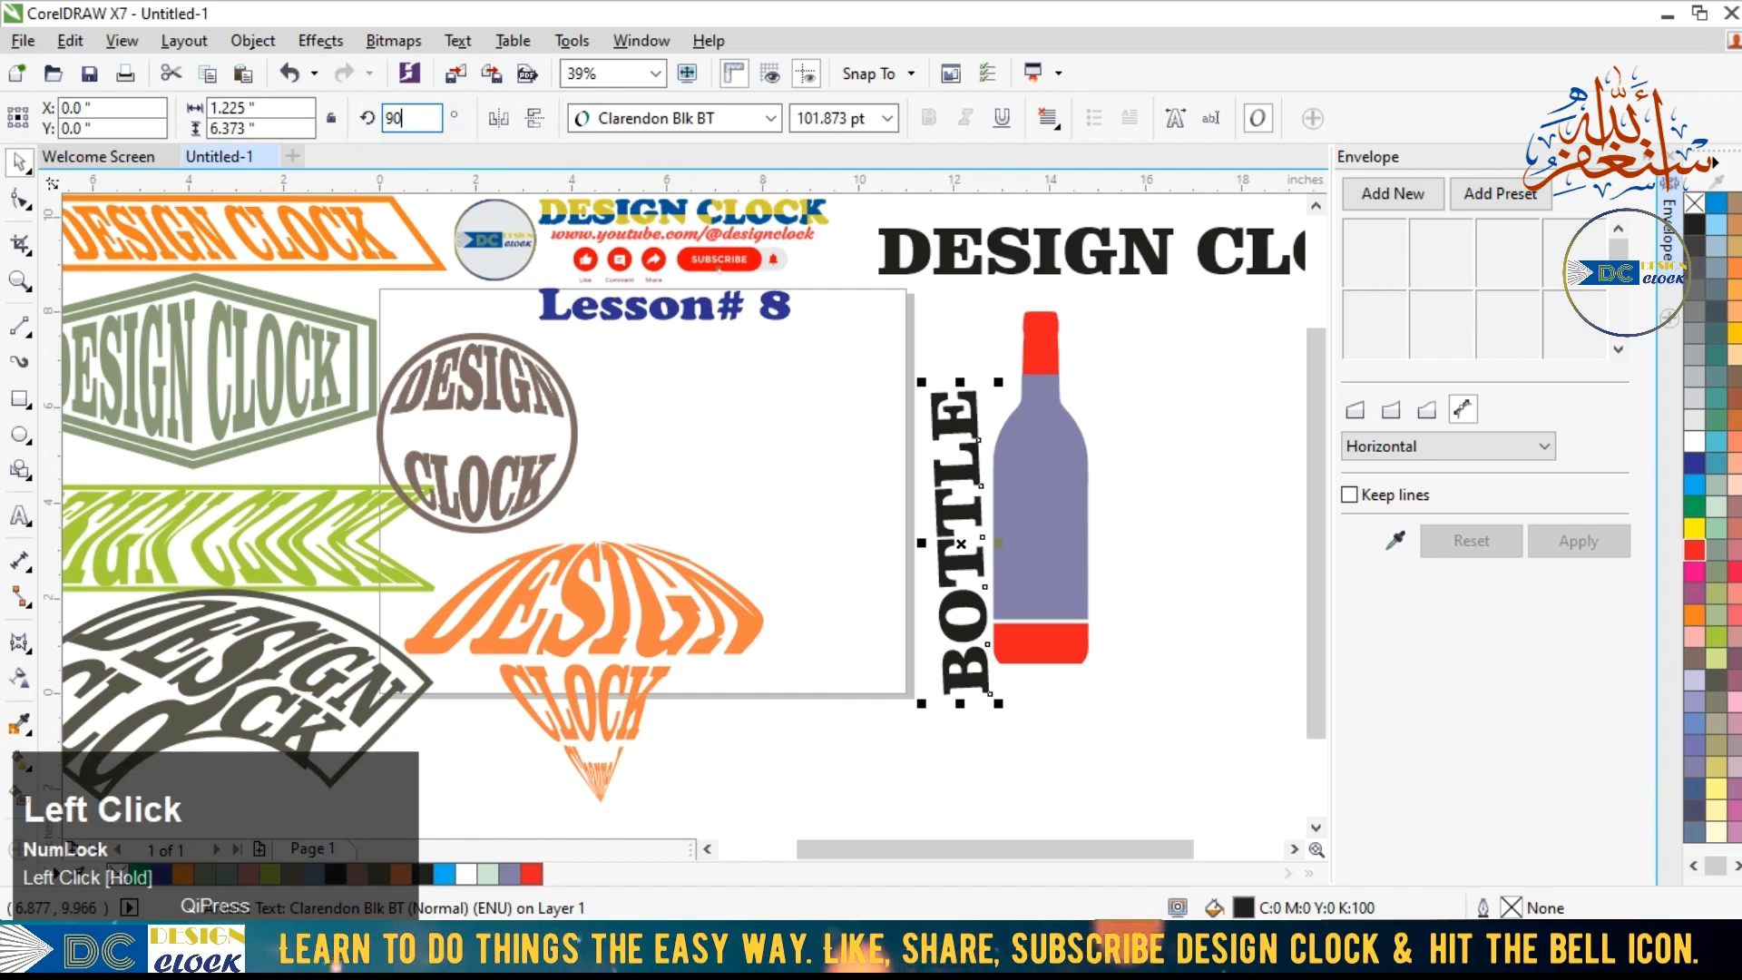
{"action": "key", "text": "Return"}
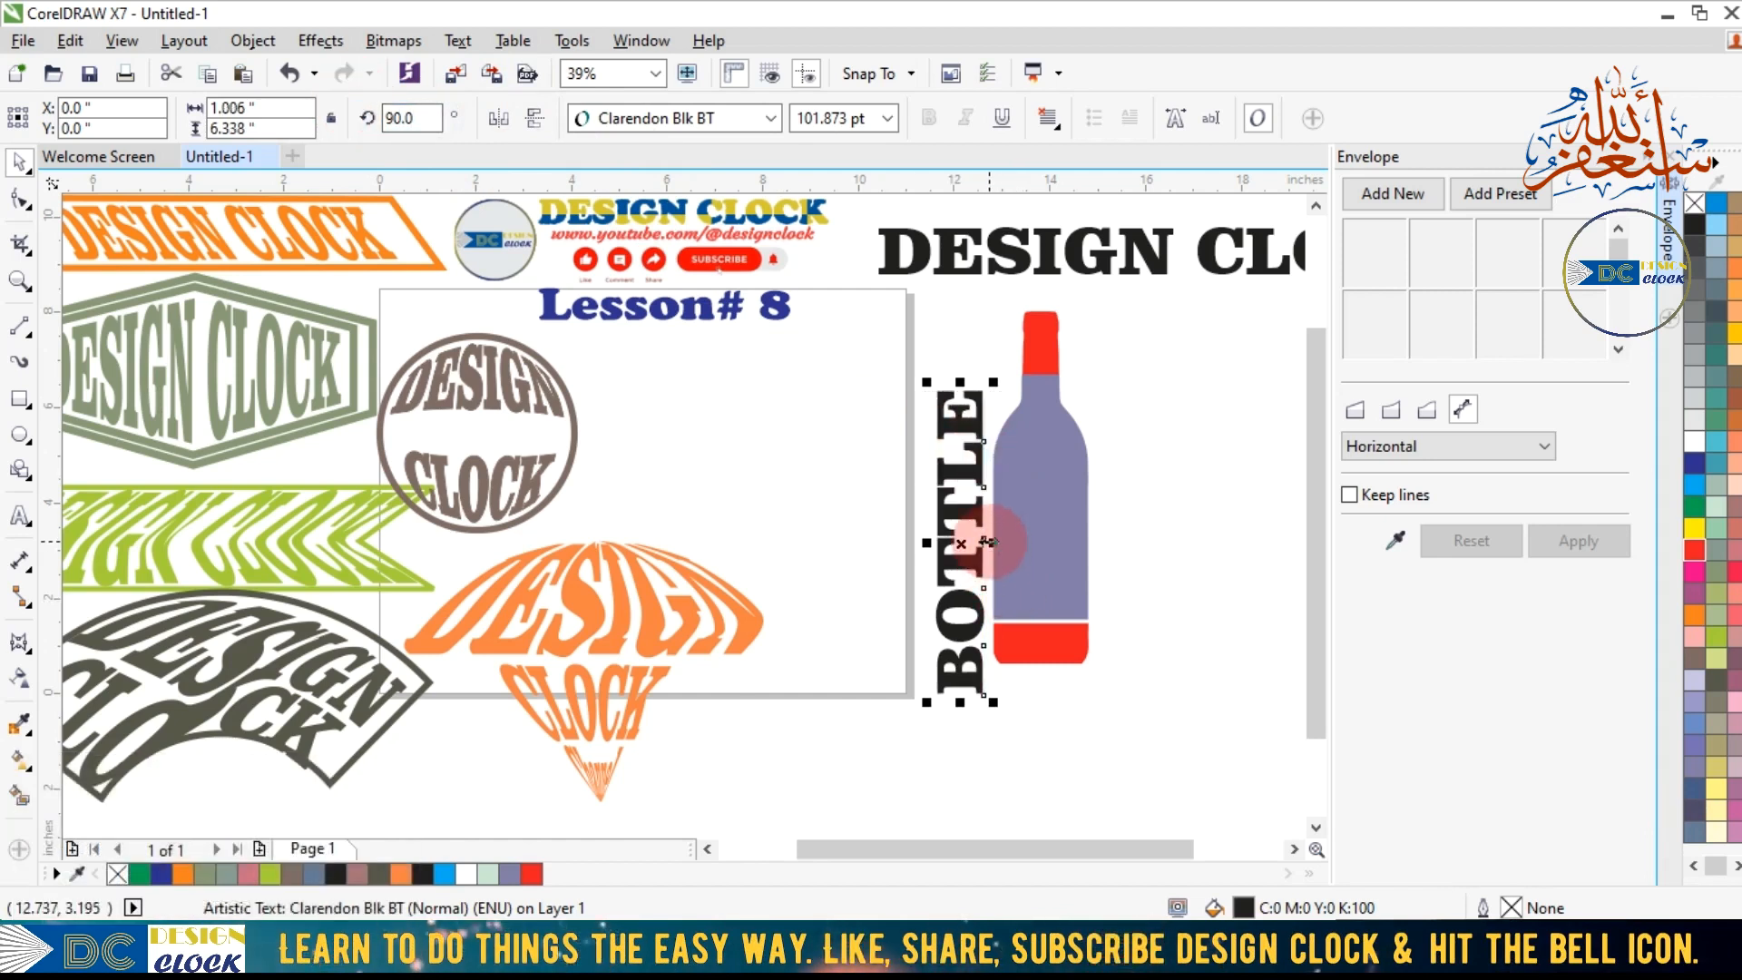
Widen the upright BOTTLE text to about 1.34 inches from its centre, and move the purple body clear of the red pieces.
{"action": "left_click_drag", "start_coordinate": [989, 541], "coordinate": [996, 542]}
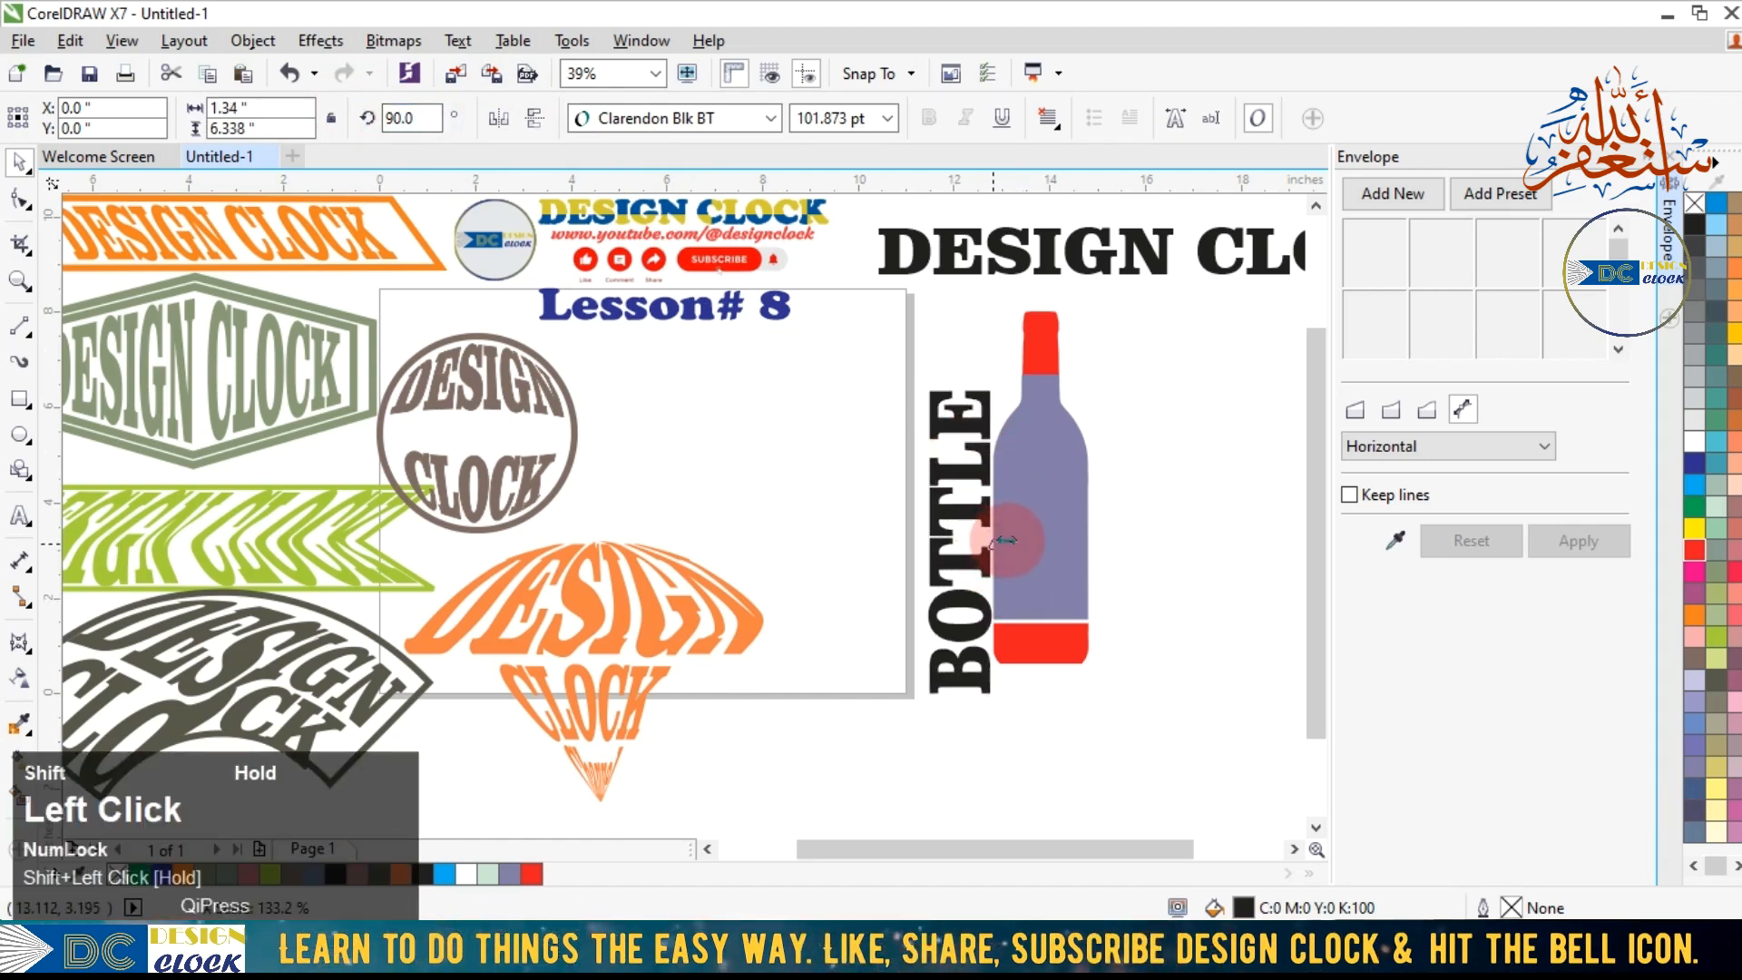
{"action": "left_click", "coordinate": [1080, 498]}
{"action": "left_click_drag", "start_coordinate": [1081, 498], "coordinate": [1213, 498]}
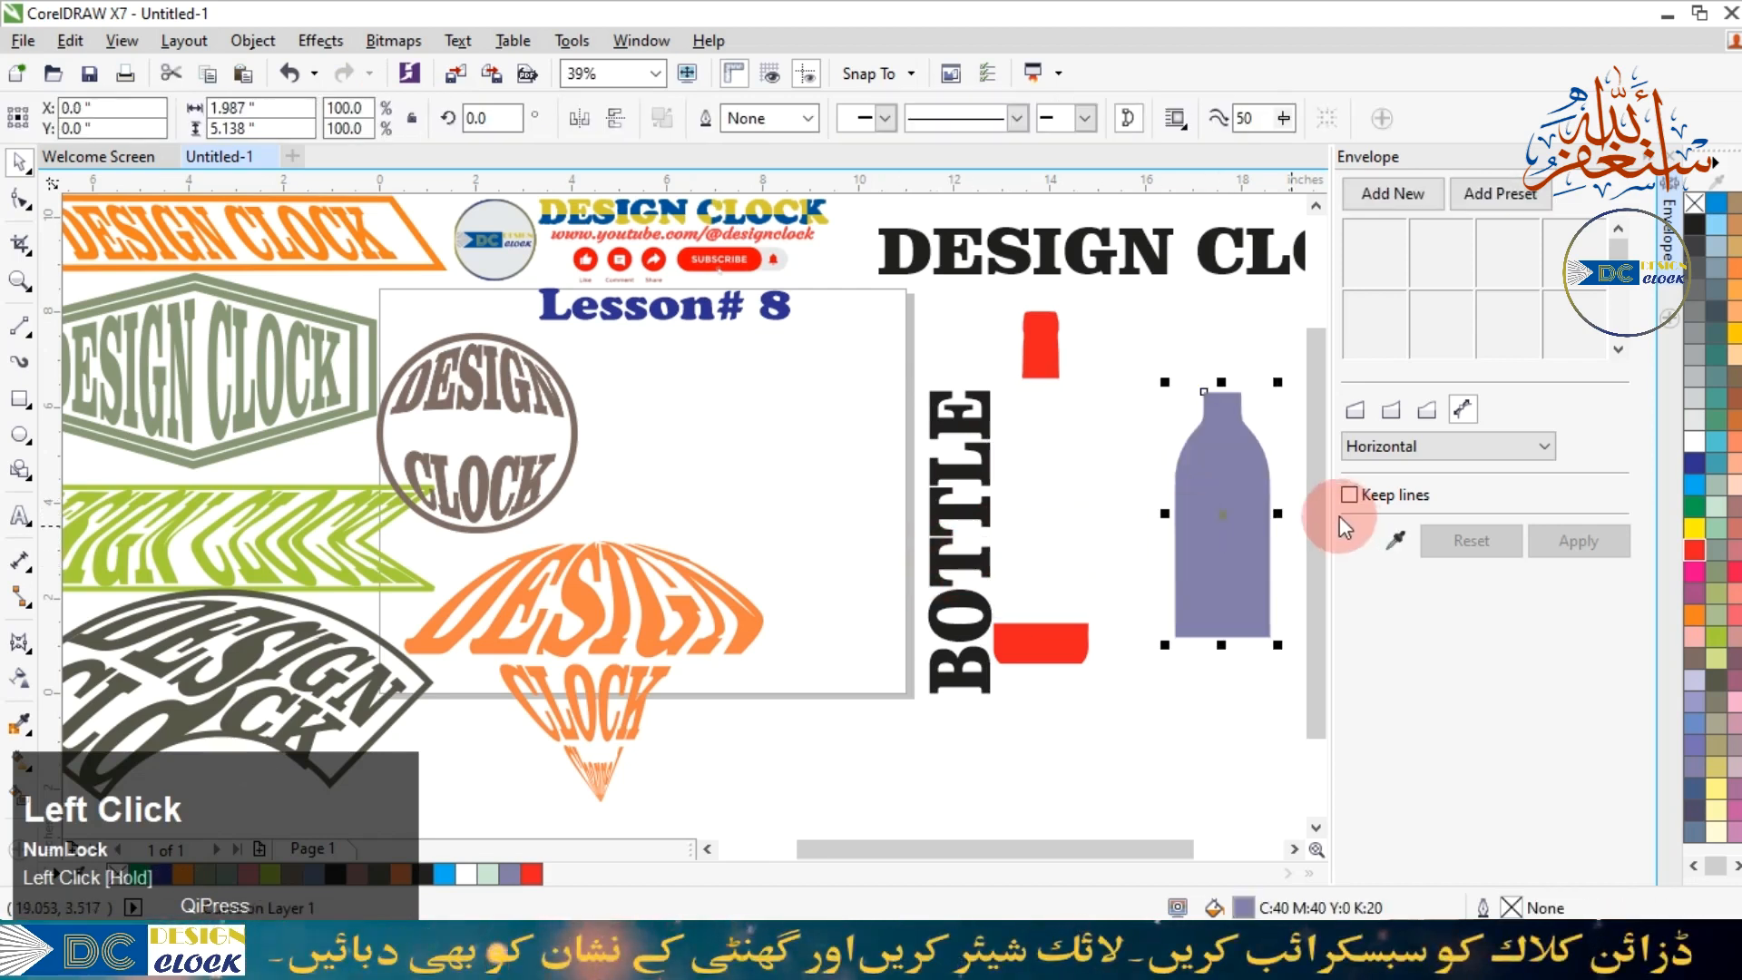
Apply an envelope to the BOTTLE text using the purple bottle body as the source shape.
{"action": "left_click", "coordinate": [946, 577]}
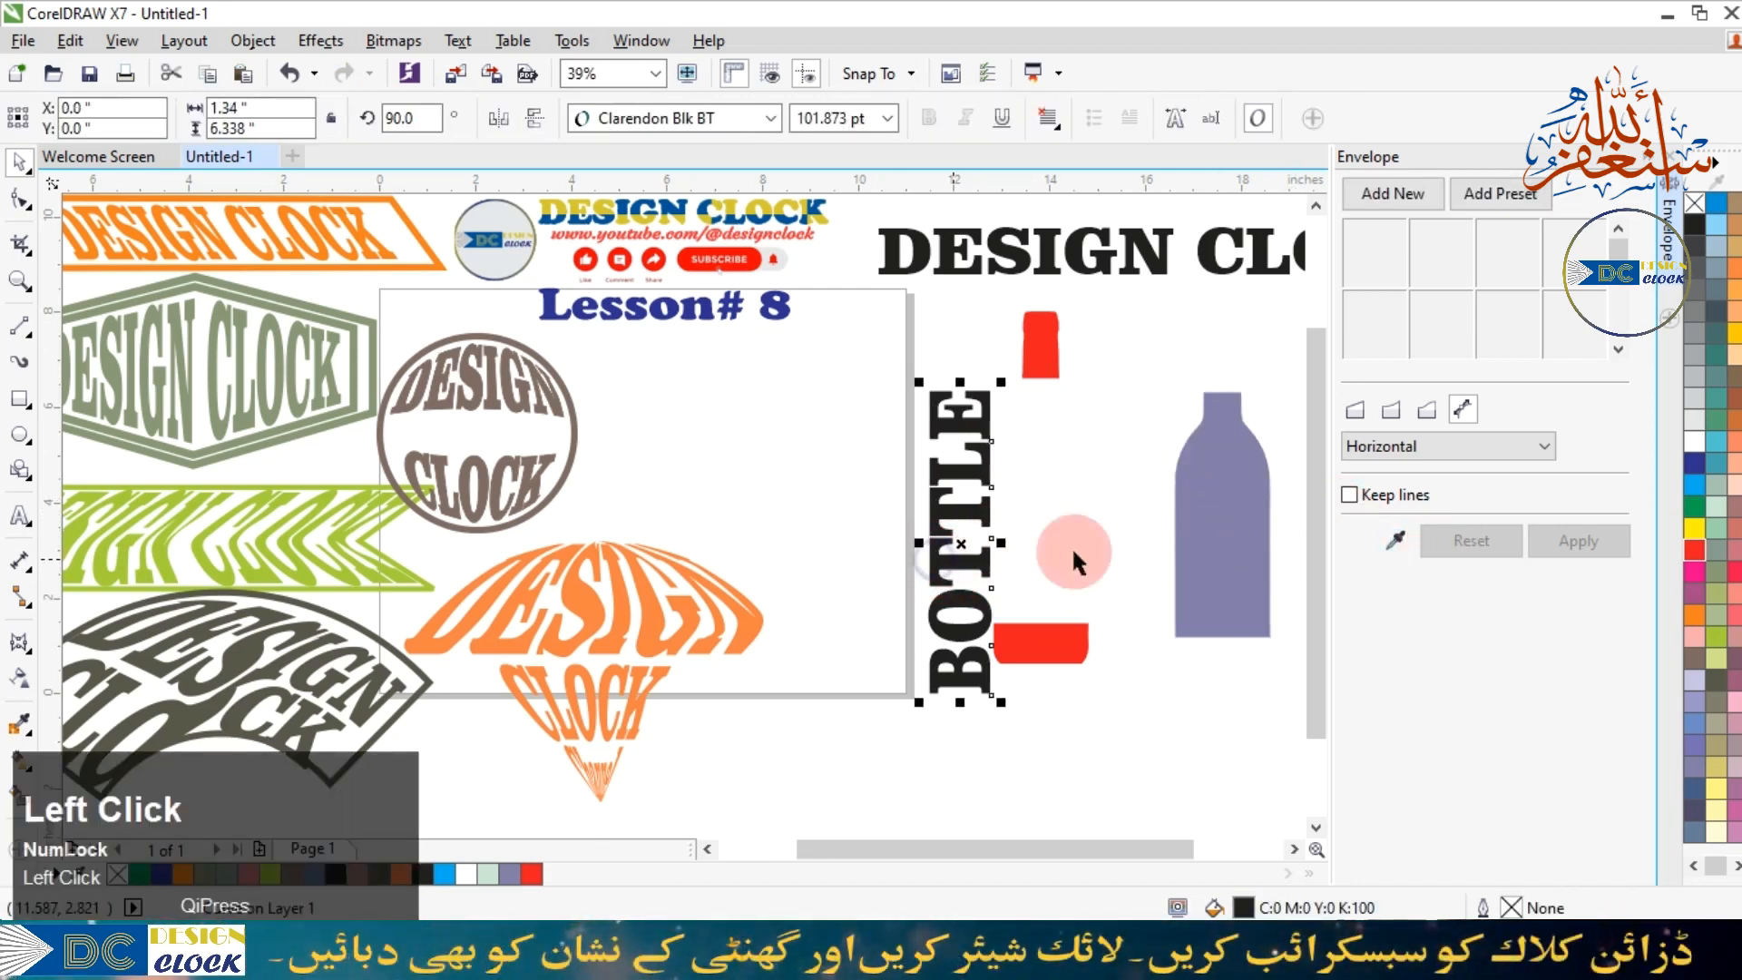
{"action": "left_click", "coordinate": [1395, 540]}
{"action": "left_click", "coordinate": [1225, 515]}
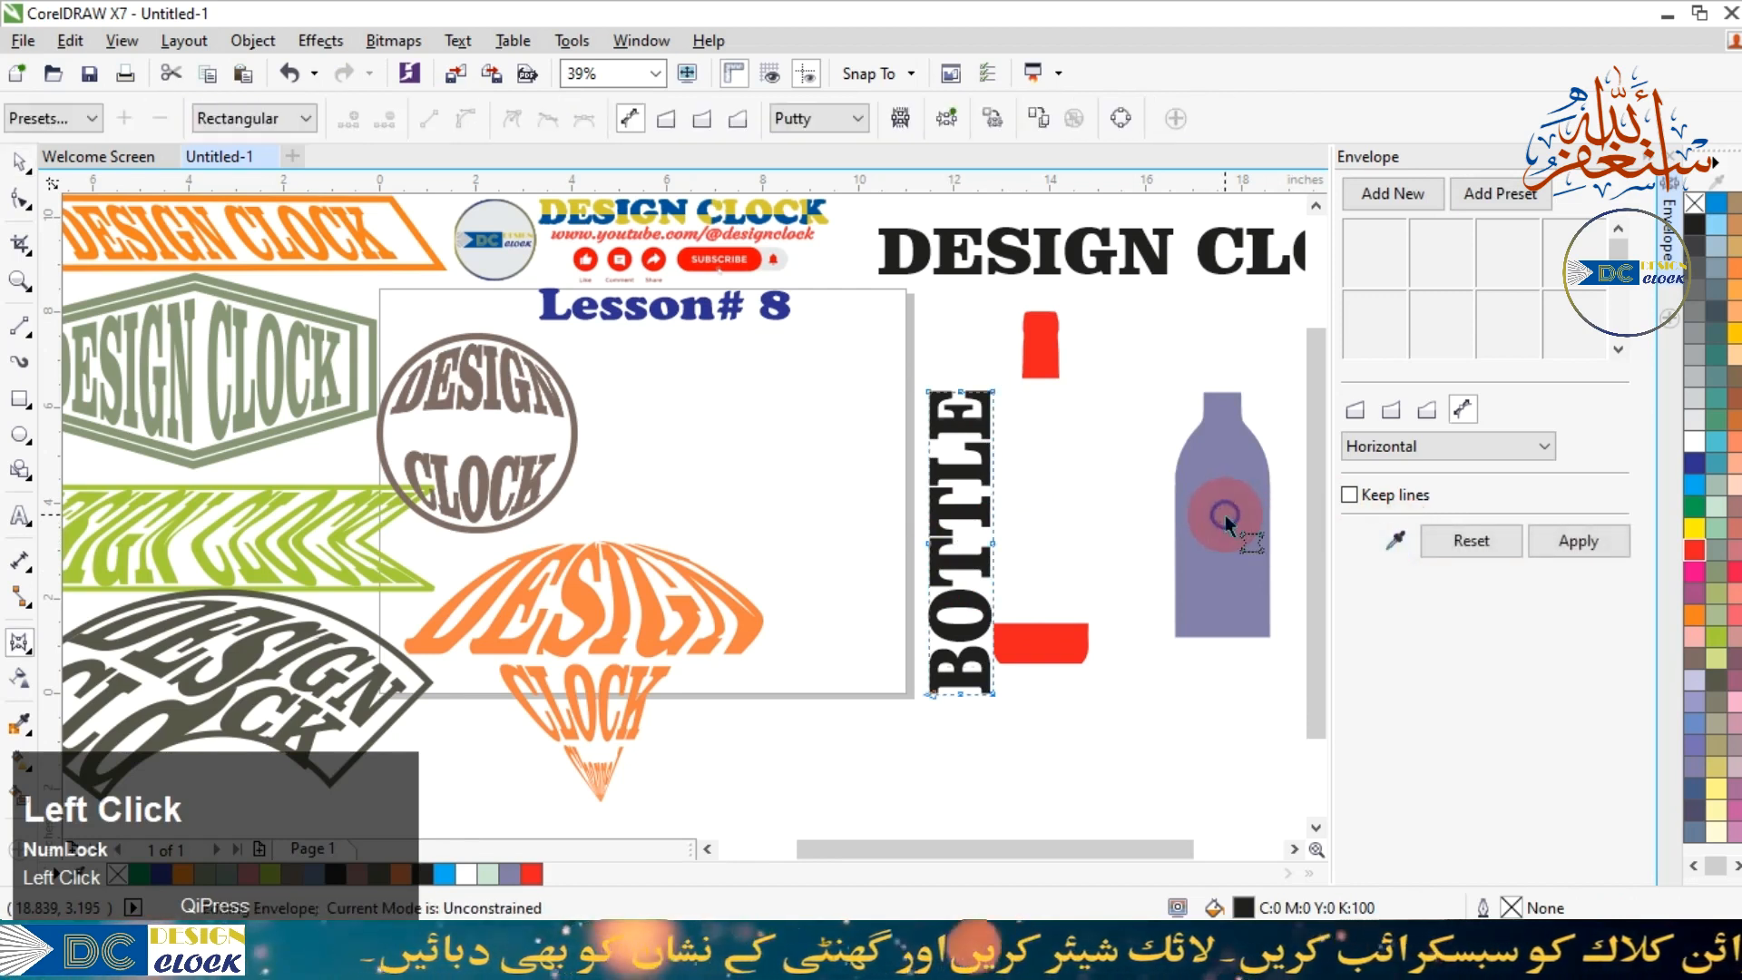
{"action": "left_click", "coordinate": [1577, 541]}
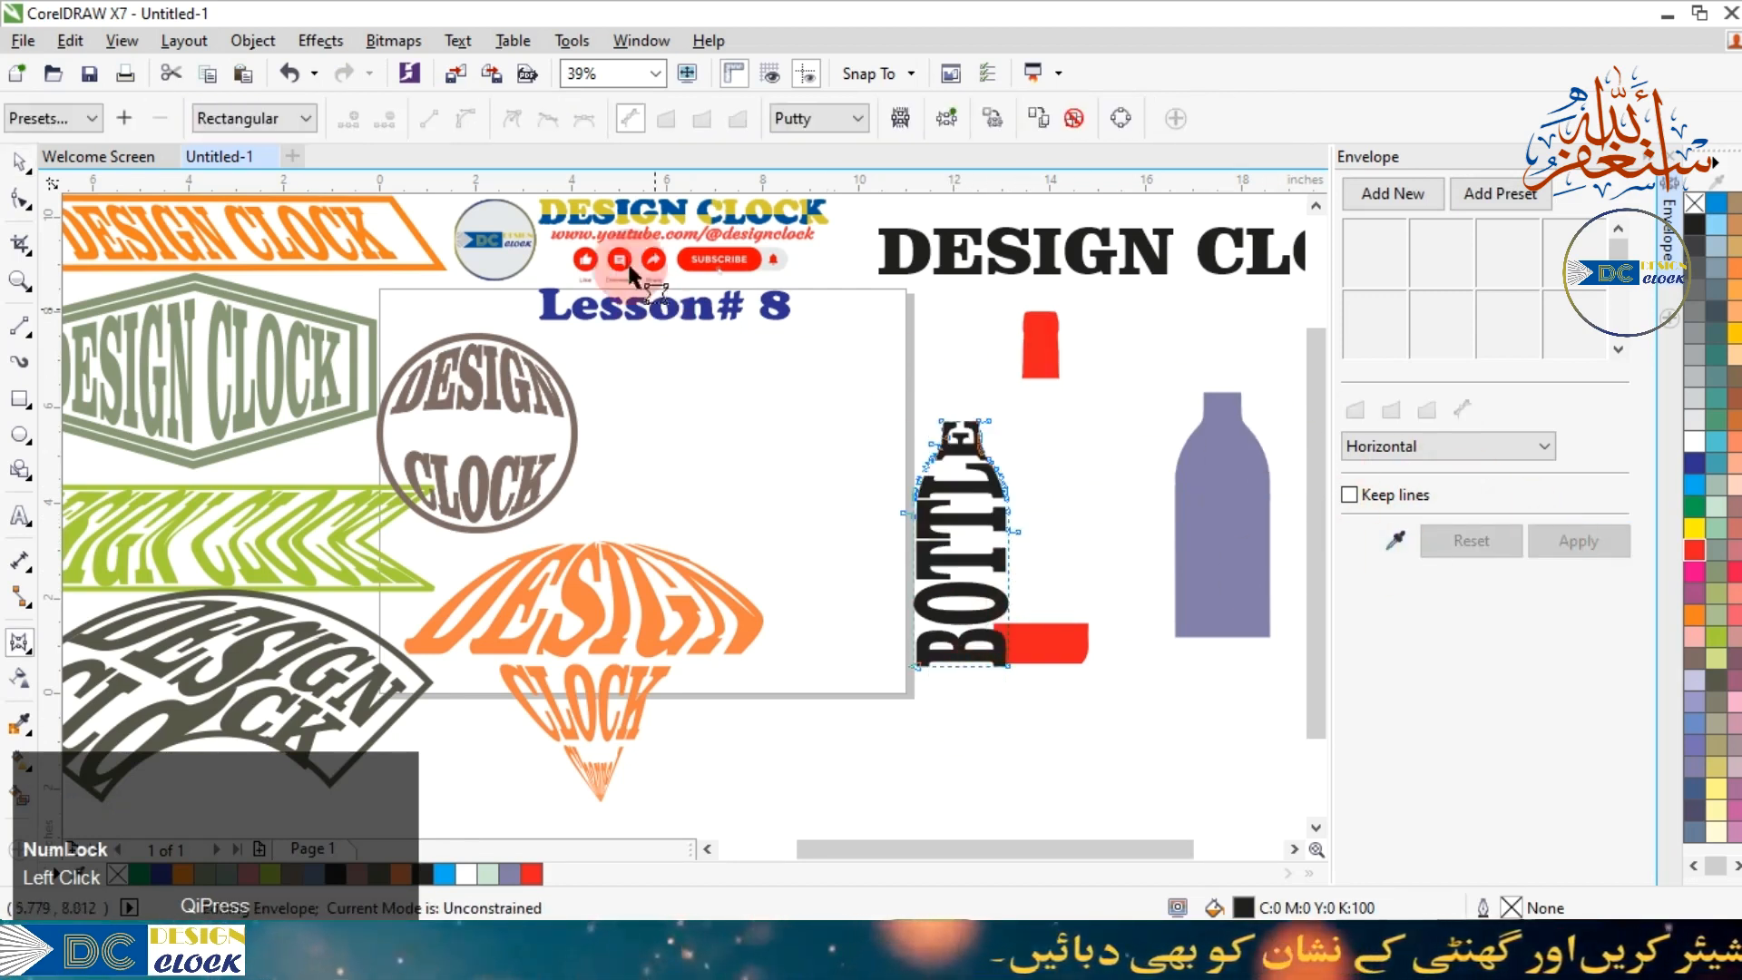
{"action": "left_click", "coordinate": [20, 162]}
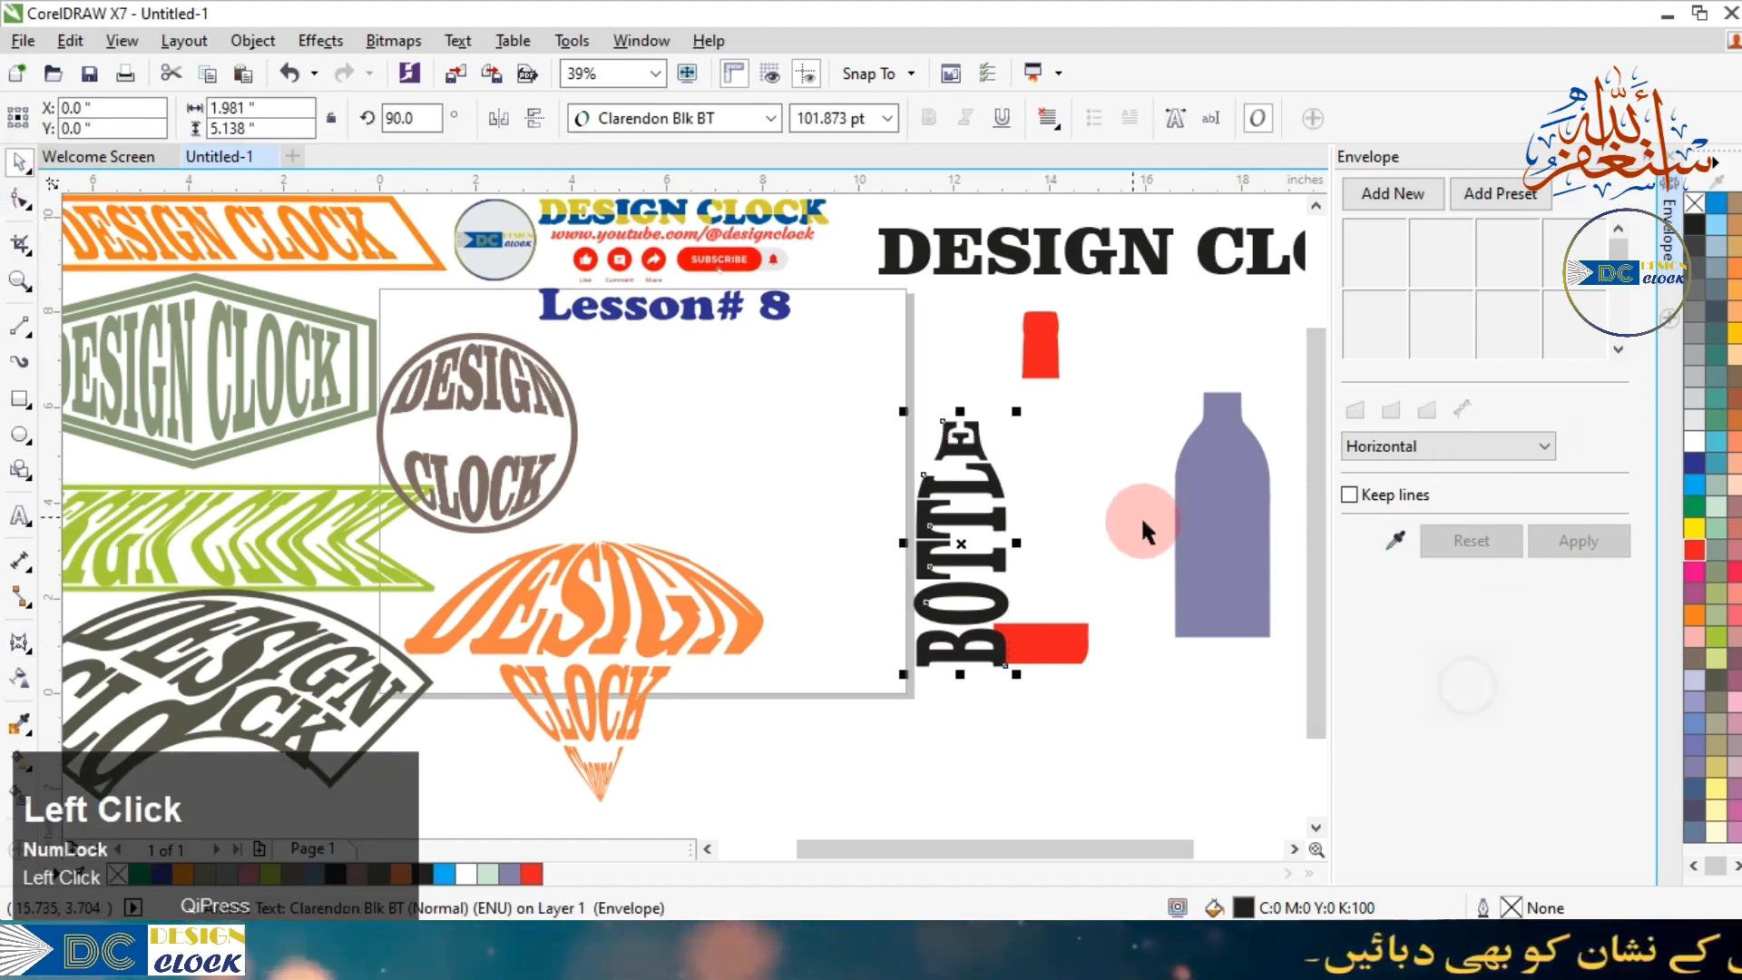
Delete the purple bottle body, and align the BOTTLE text with the red neck and base on their horizontal and vertical centres.
{"action": "left_click", "coordinate": [1227, 526]}
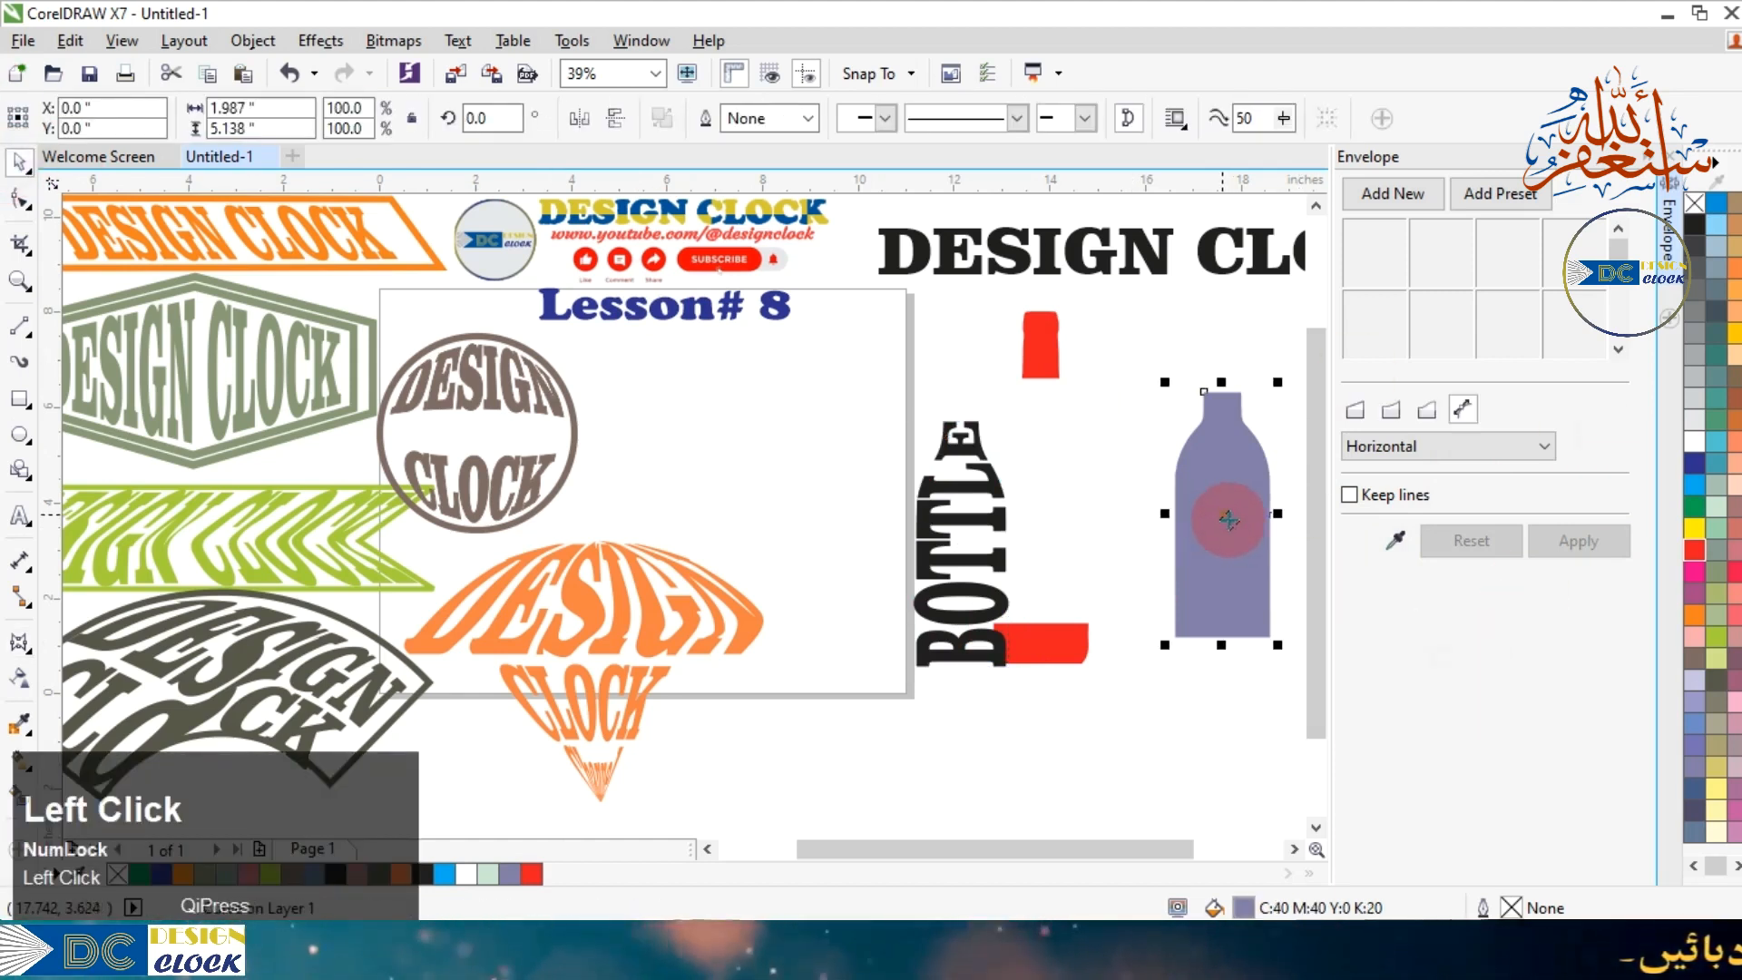
{"action": "key", "text": "Delete"}
{"action": "left_click_drag", "start_coordinate": [967, 496], "coordinate": [1043, 445]}
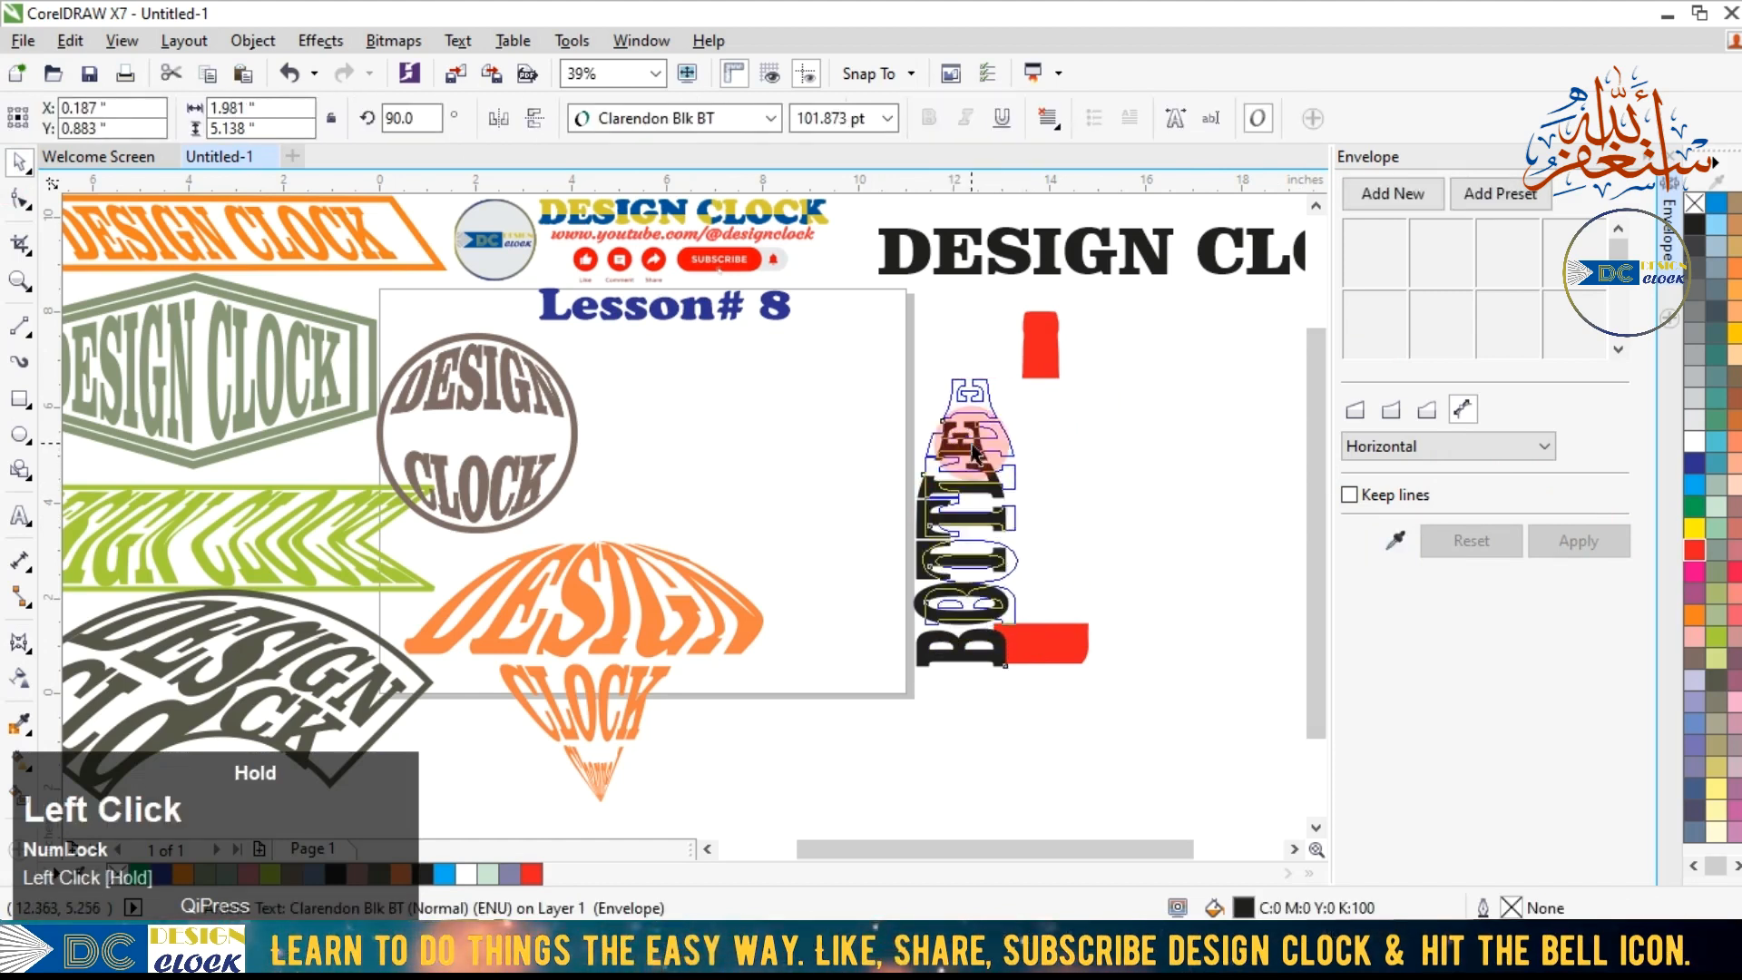
{"action": "left_click", "coordinate": [1064, 653], "text": "shift"}
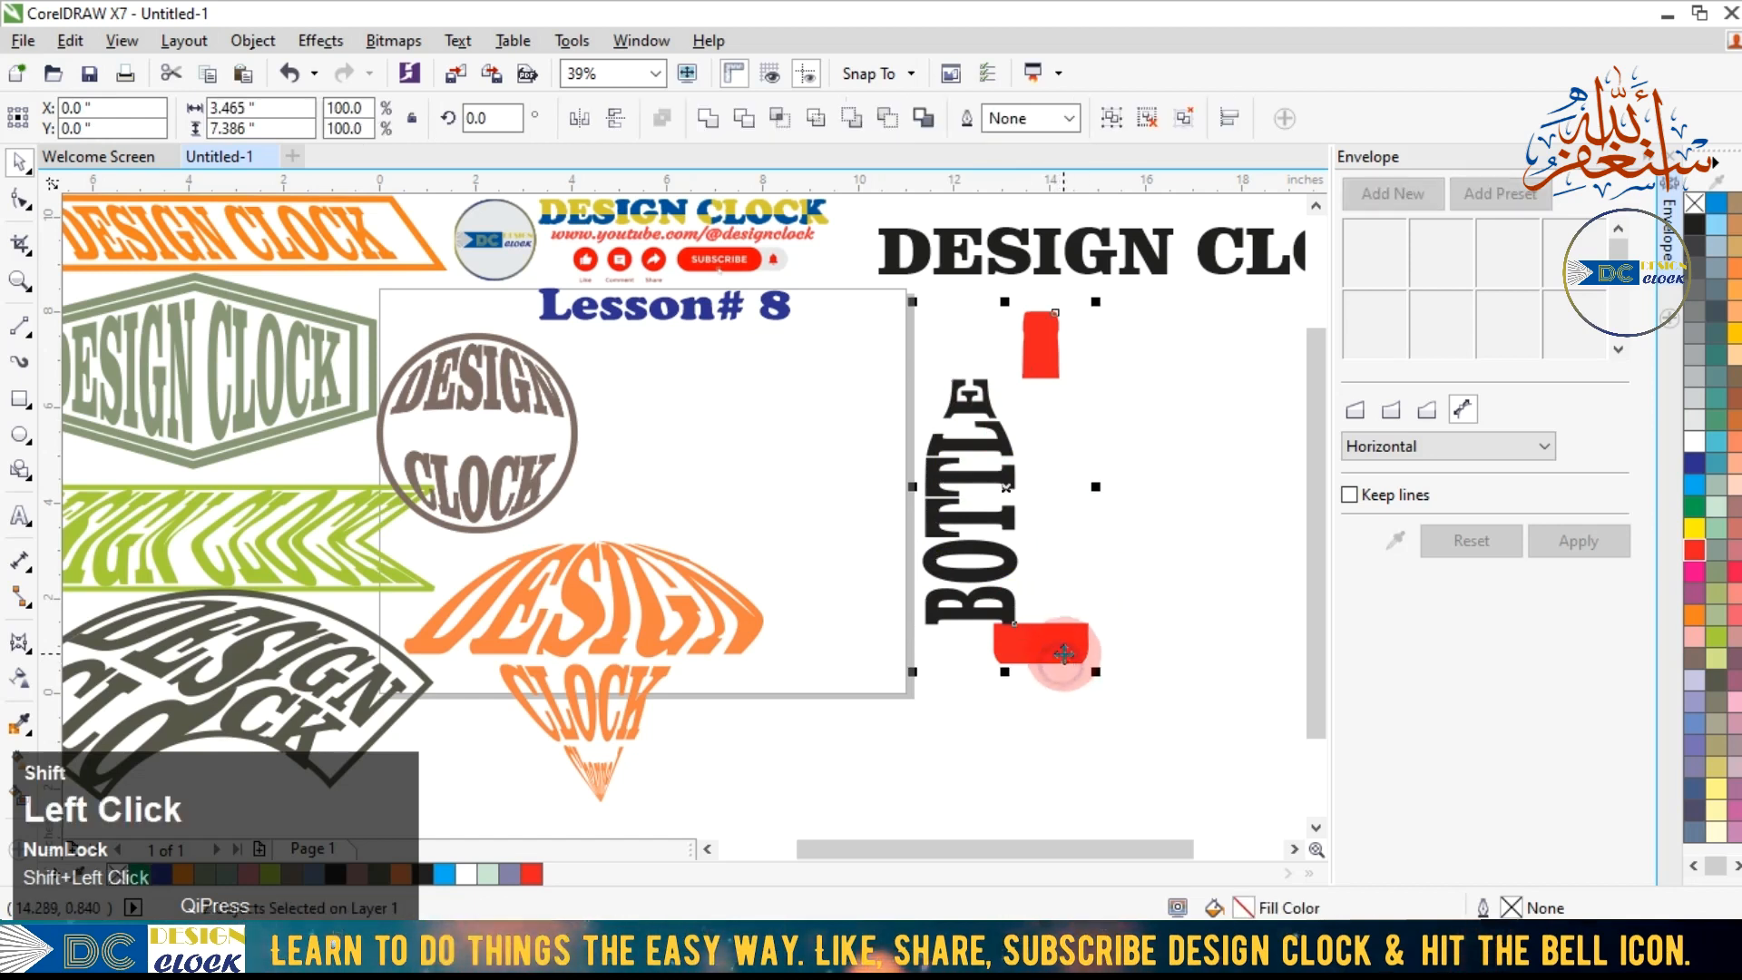
{"action": "key", "text": "c"}
{"action": "key", "text": "e"}
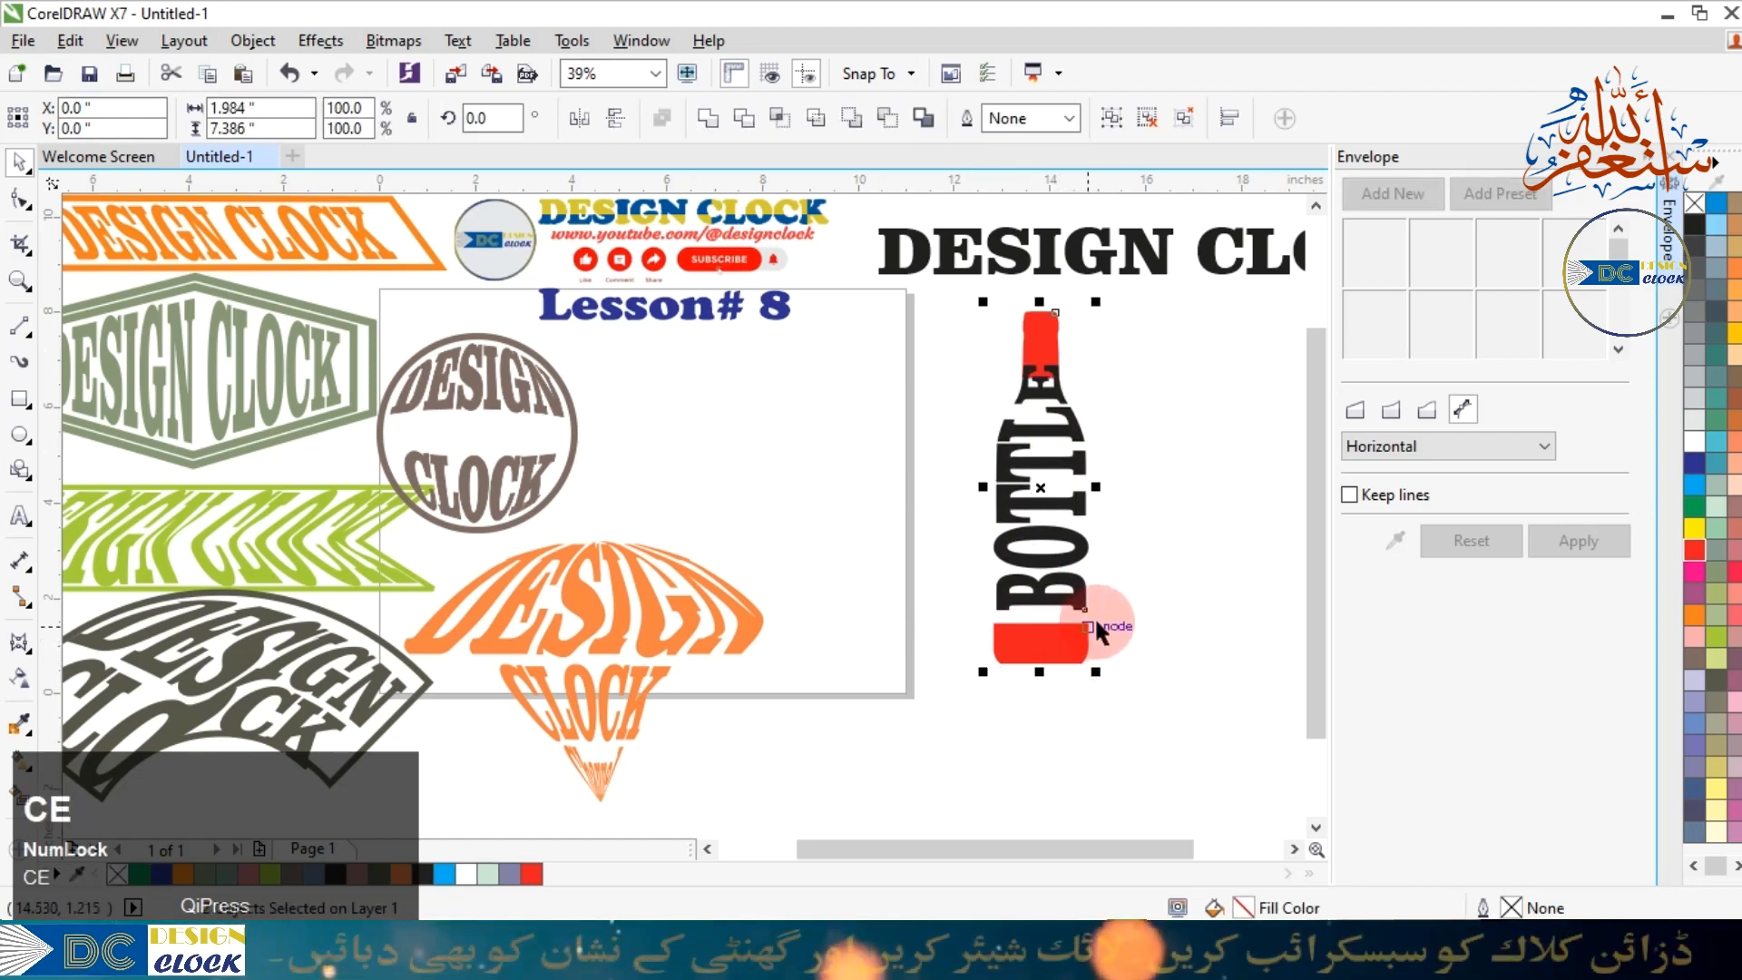
Shorten the BOTTLE text to about 4.59 inches high and nudge it to fit between the red neck and base.
{"action": "left_click", "coordinate": [1156, 520]}
{"action": "left_click", "coordinate": [1052, 572]}
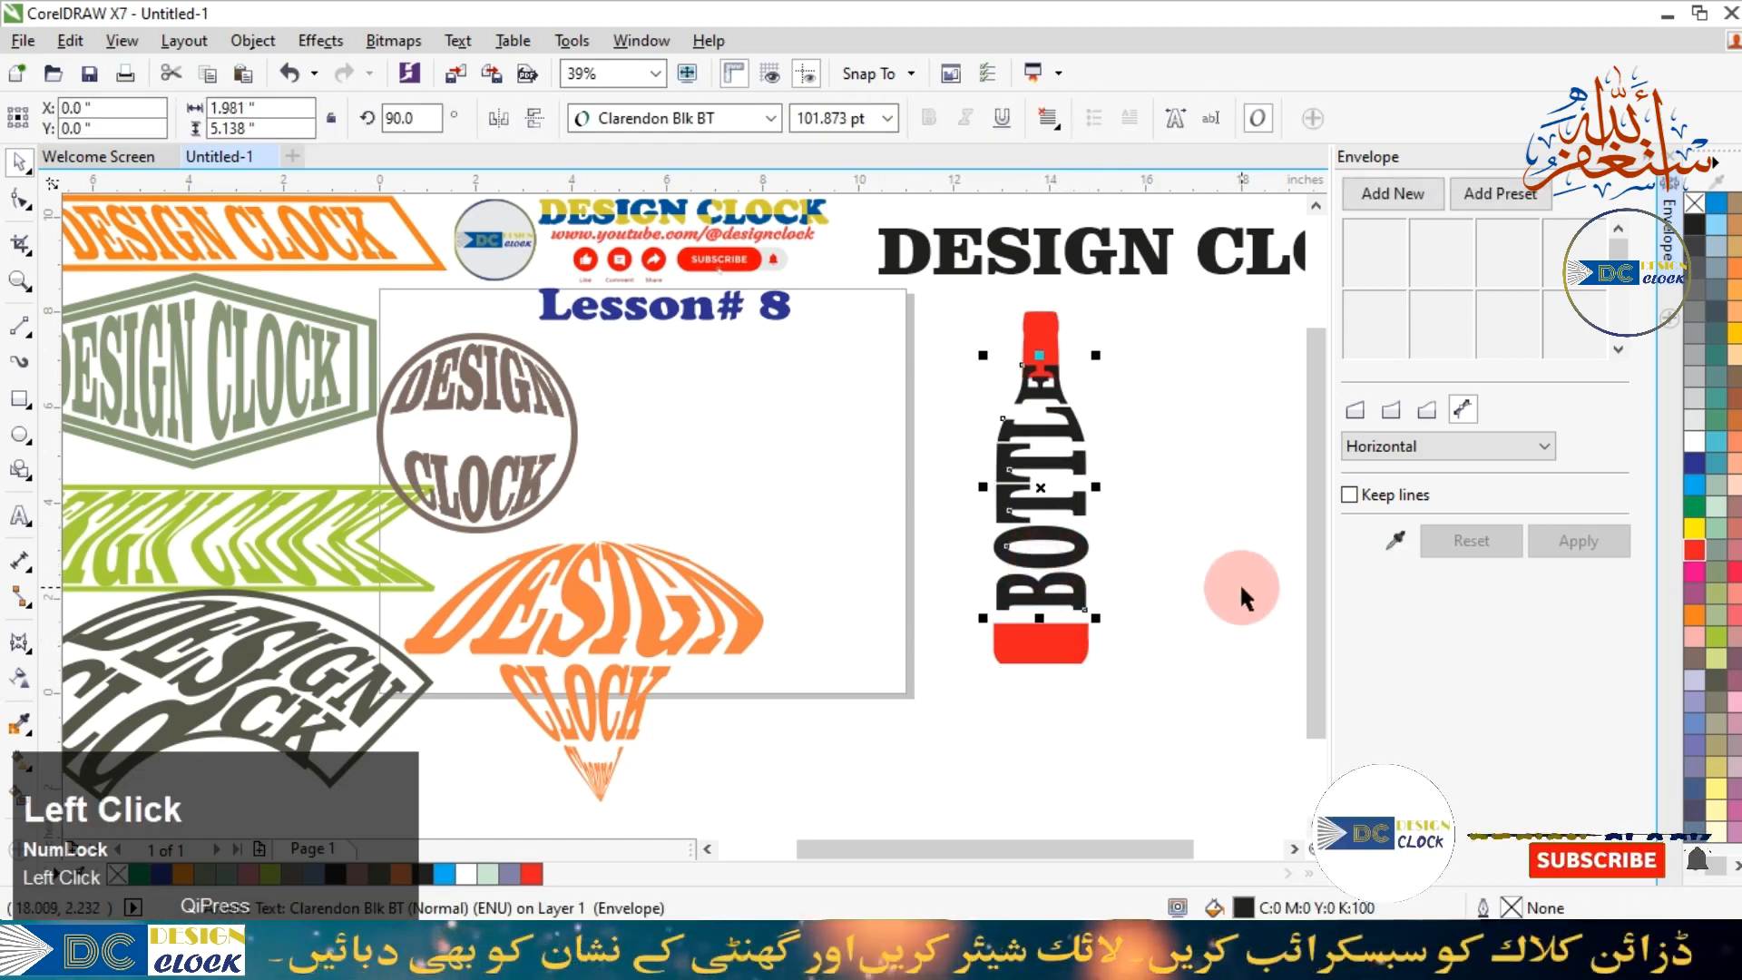
{"action": "key", "text": "Down"}
{"action": "key", "text": "Down"}
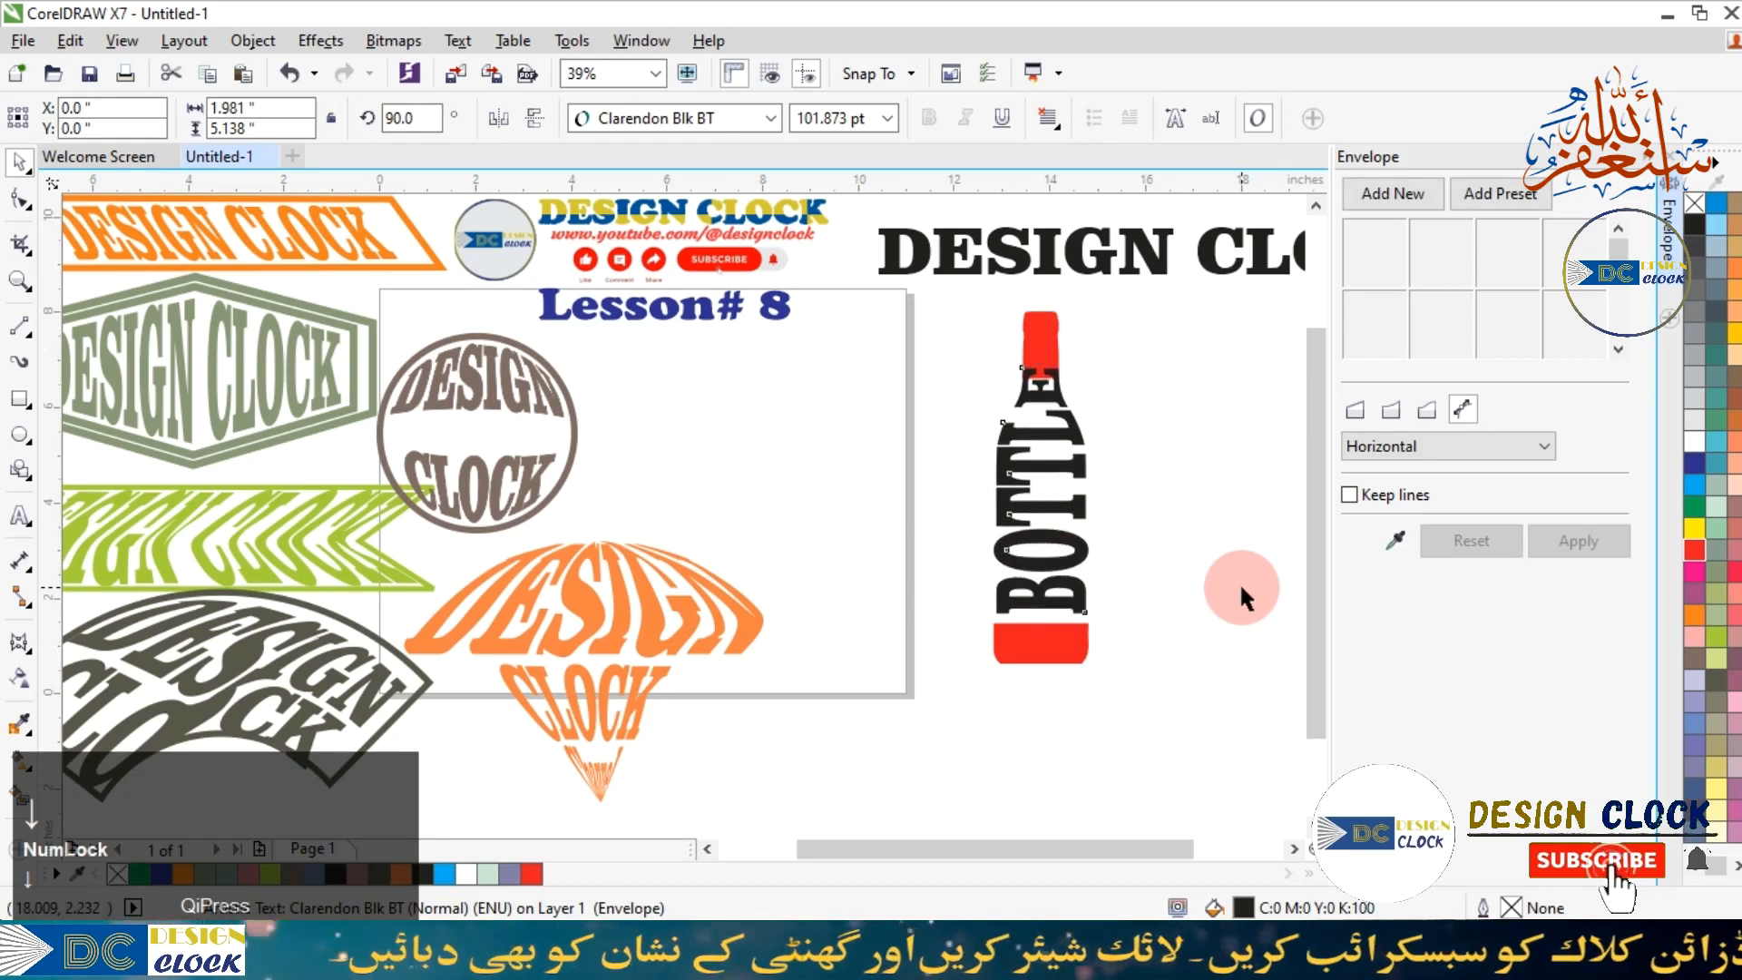
{"action": "key", "text": "Down"}
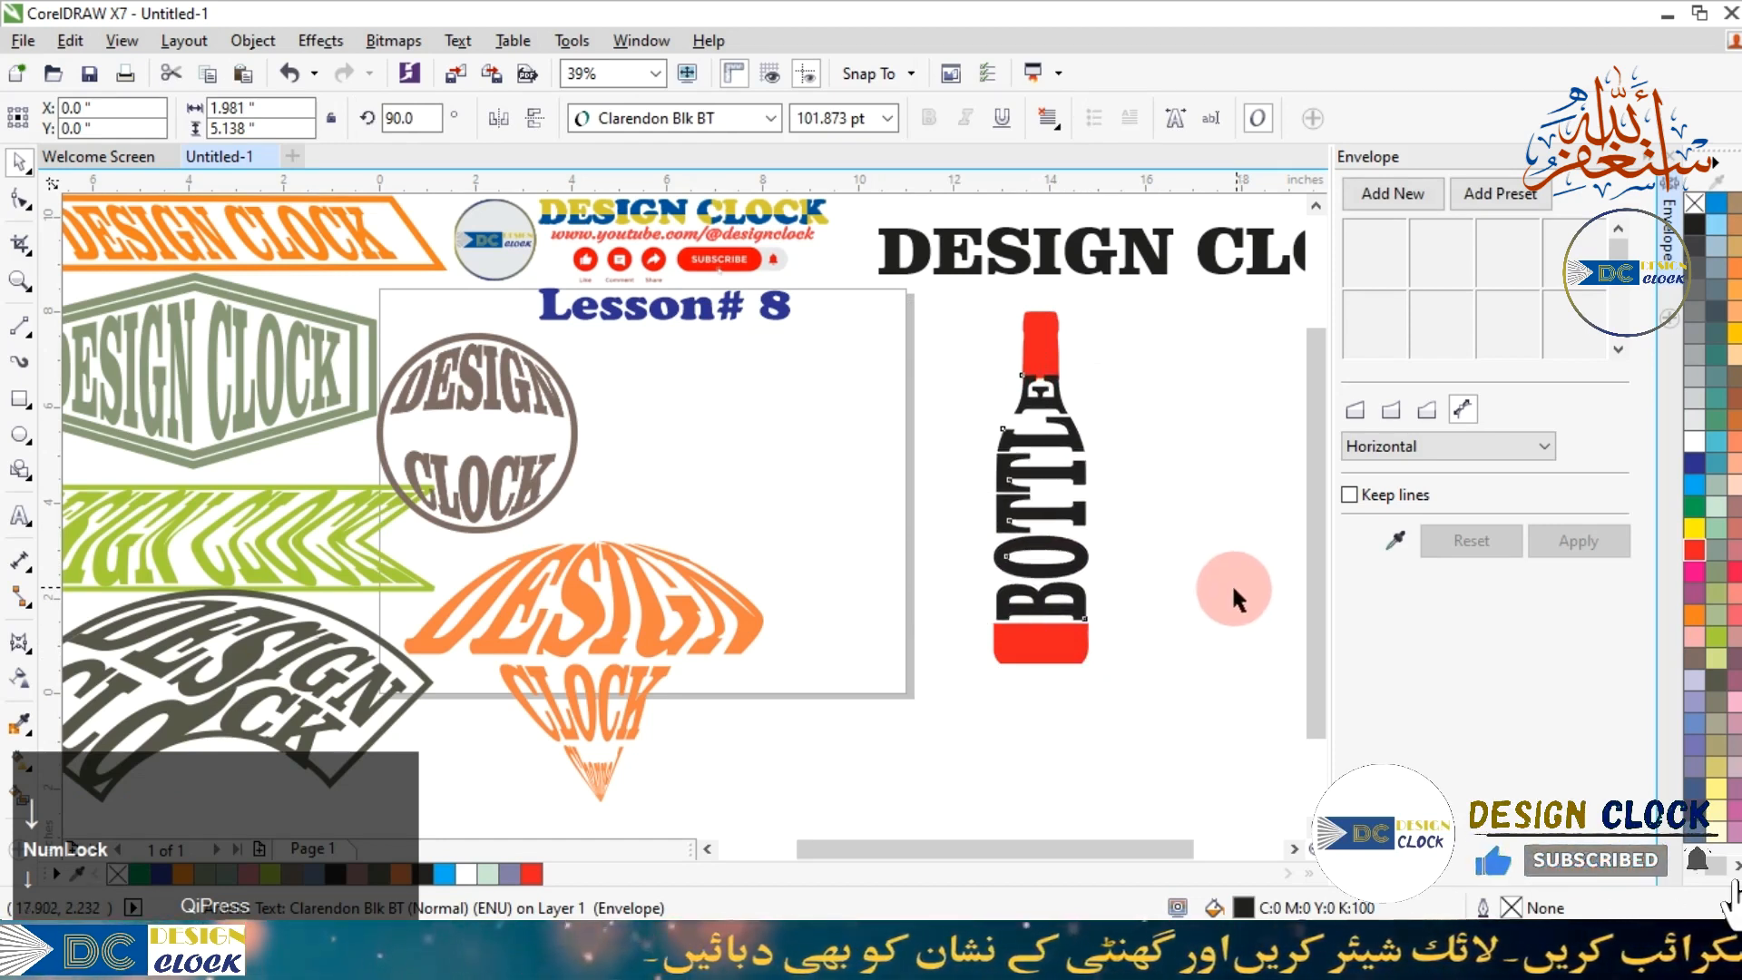
{"action": "left_click", "coordinate": [1037, 626]}
{"action": "left_click_drag", "start_coordinate": [1037, 626], "coordinate": [1041, 615]}
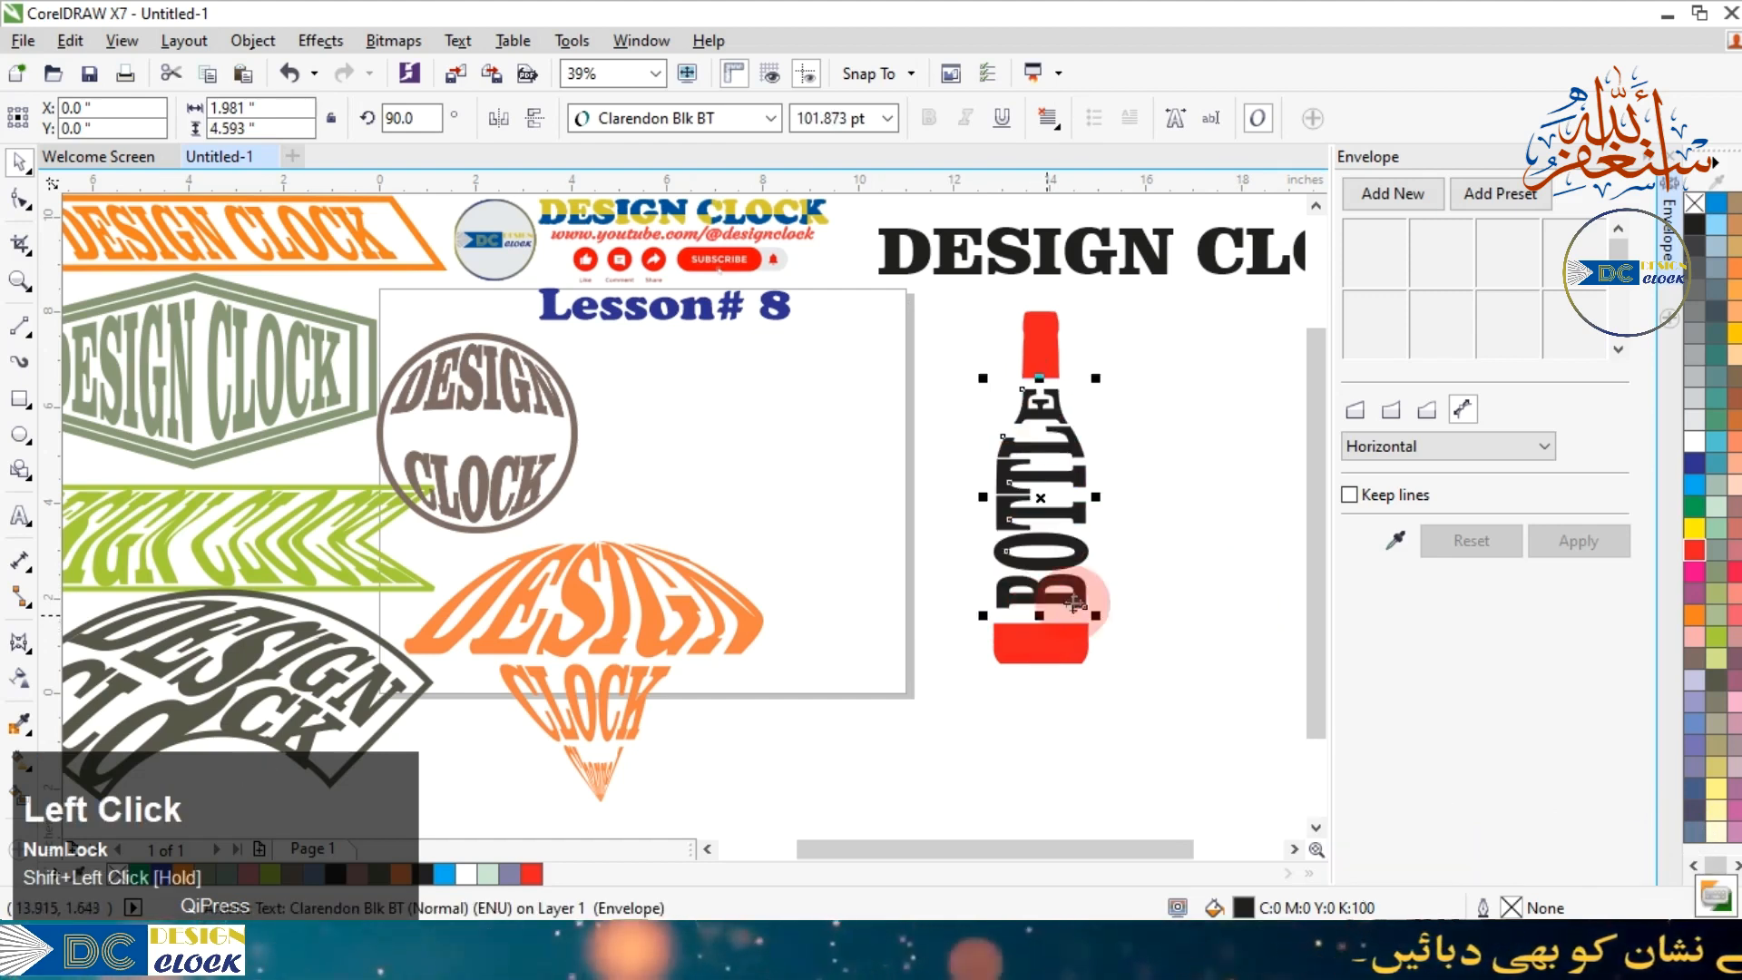
{"action": "left_click", "coordinate": [1207, 549]}
{"action": "key", "text": "Down"}
{"action": "key", "text": "Left"}
{"action": "key", "text": "Left"}
{"action": "key", "text": "Right"}
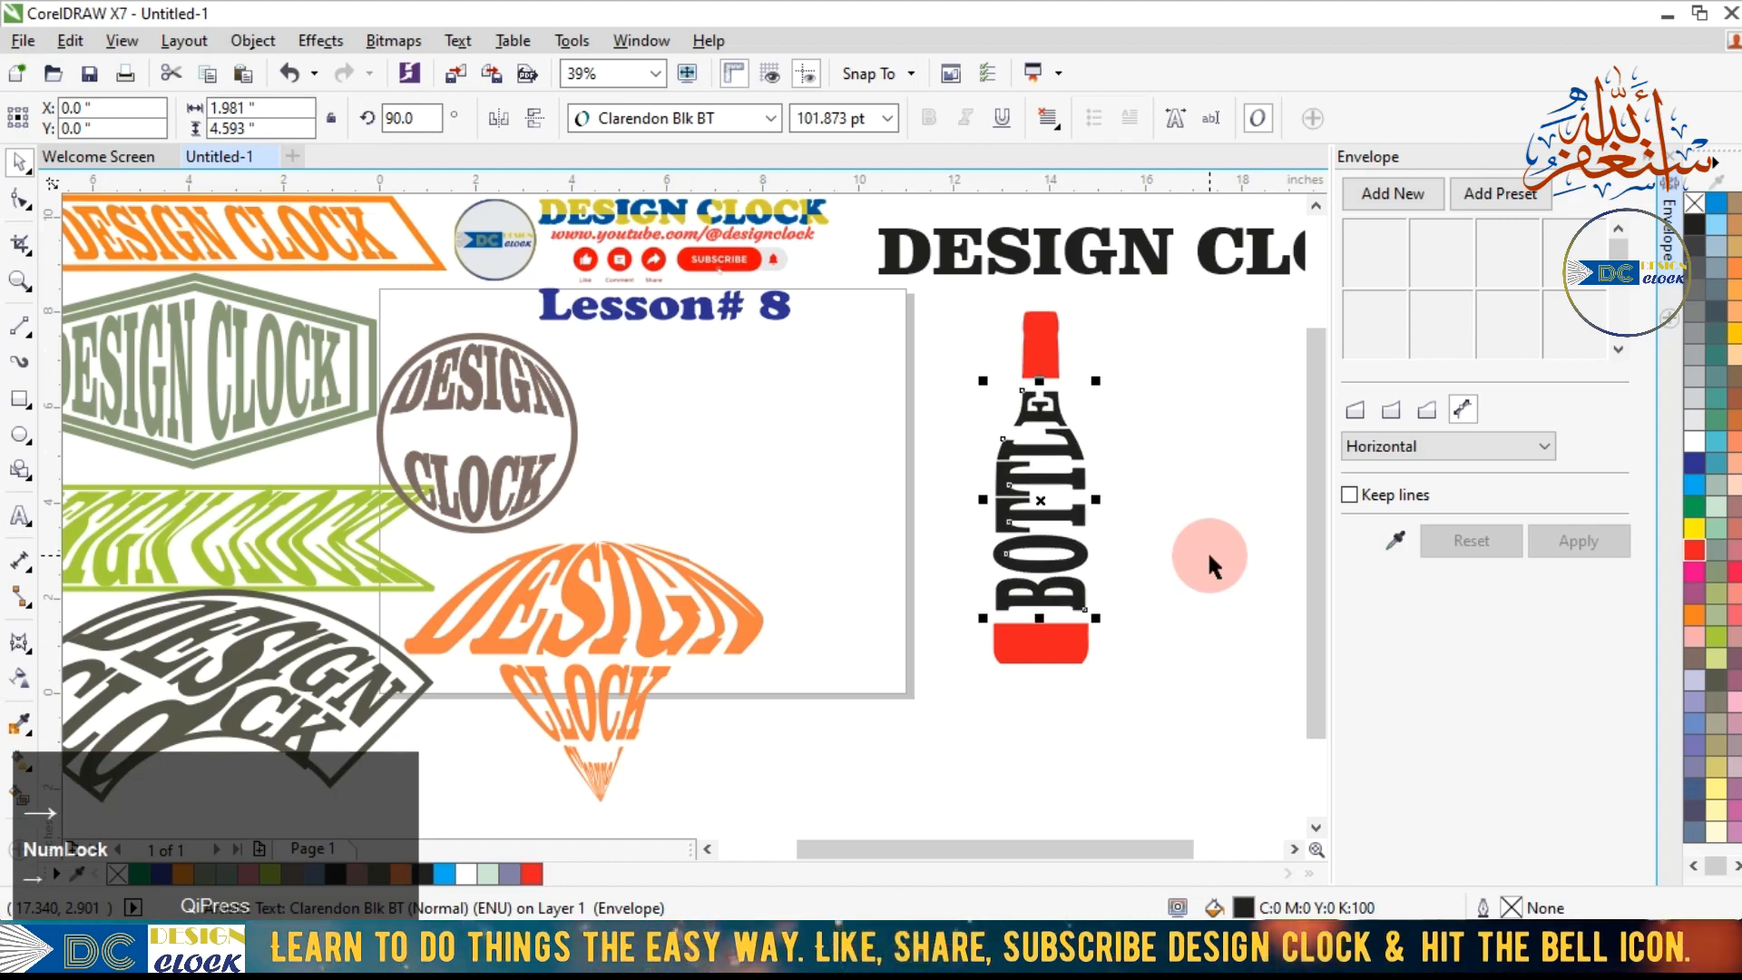
Fill the BOTTLE text with red and group it with the neck and base.
{"action": "left_click", "coordinate": [1074, 544]}
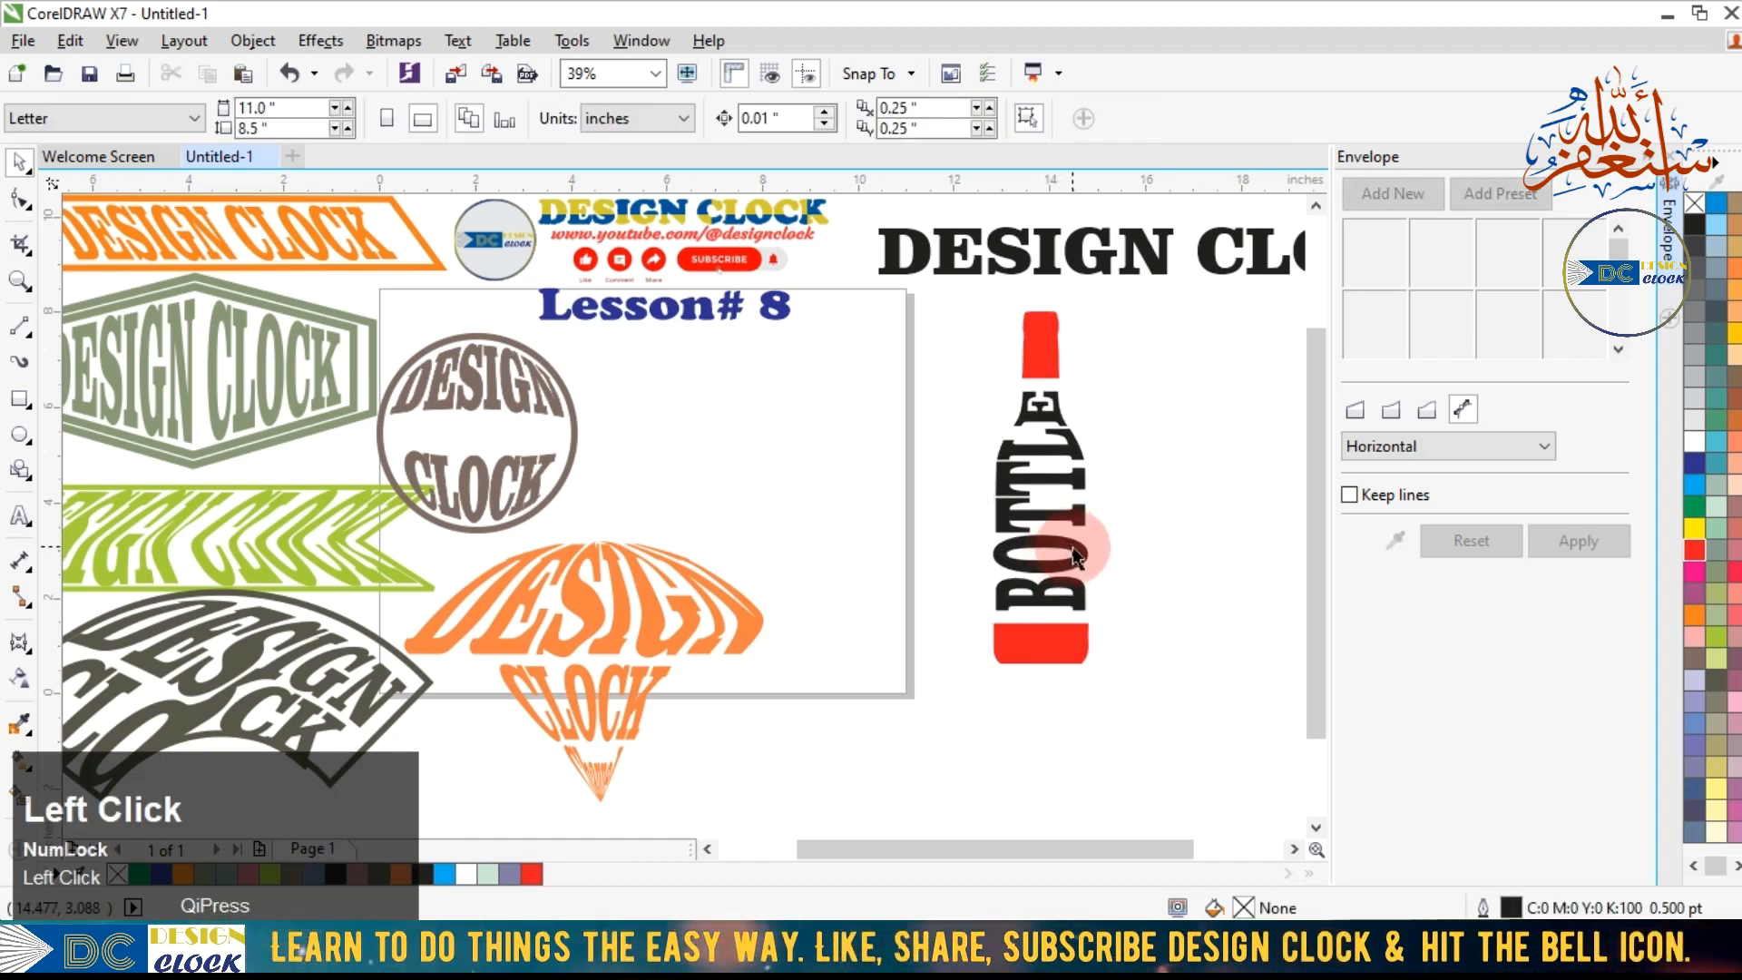
{"action": "left_click", "coordinate": [1108, 568]}
{"action": "left_click", "coordinate": [531, 871]}
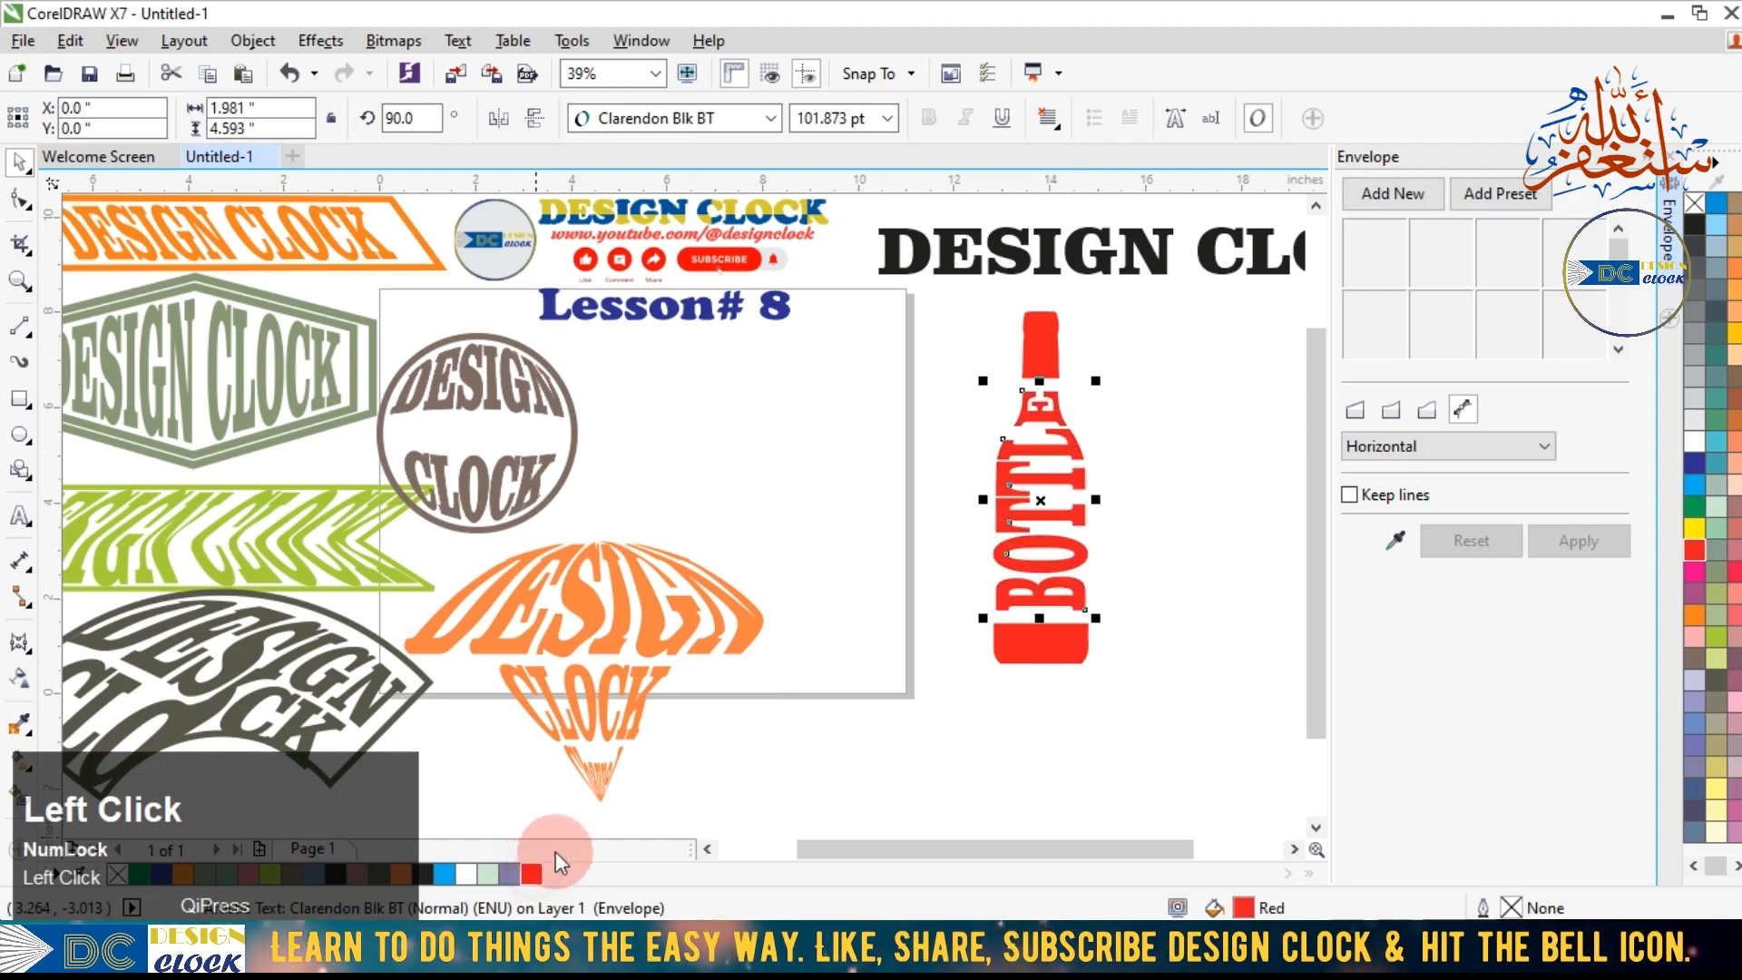
{"action": "left_click_drag", "start_coordinate": [928, 753], "coordinate": [1176, 287]}
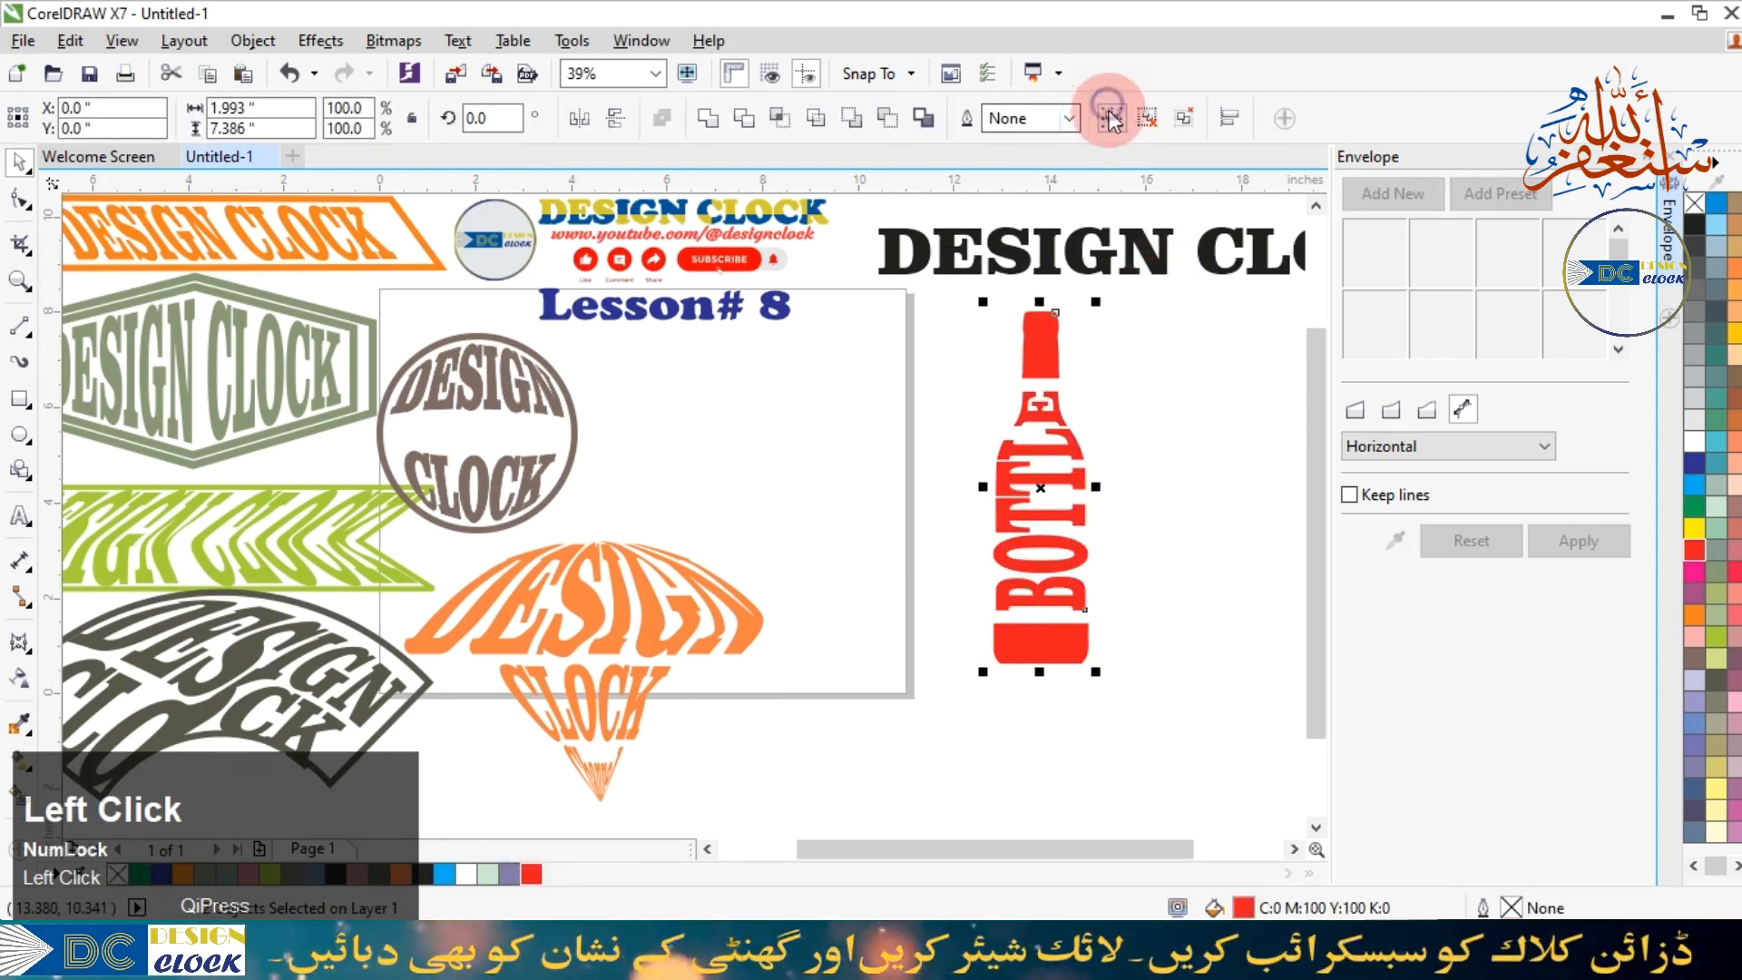
{"action": "left_click", "coordinate": [1109, 118]}
Tilt the grouped bottle to a rotation of about 282 degrees and place it on the page beside the round DESIGN CLOCK design.
{"action": "left_click_drag", "start_coordinate": [1025, 646], "coordinate": [827, 575]}
{"action": "left_click", "coordinate": [842, 266]}
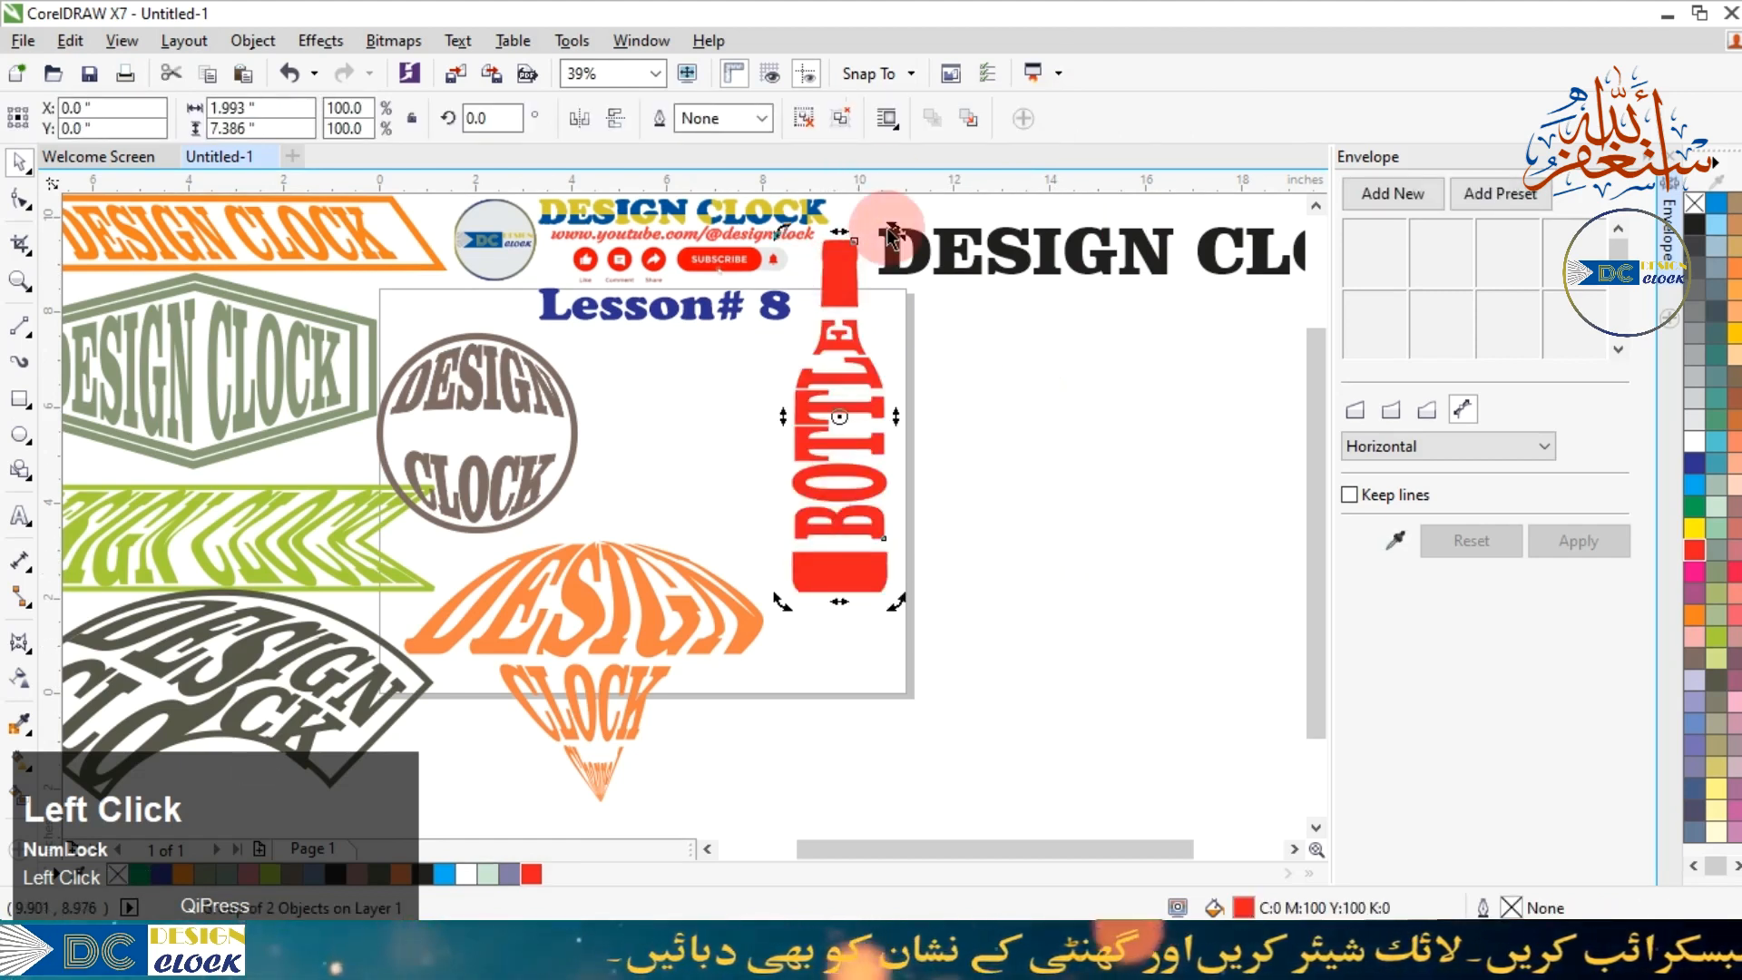
{"action": "left_click_drag", "start_coordinate": [898, 229], "coordinate": [1052, 440]}
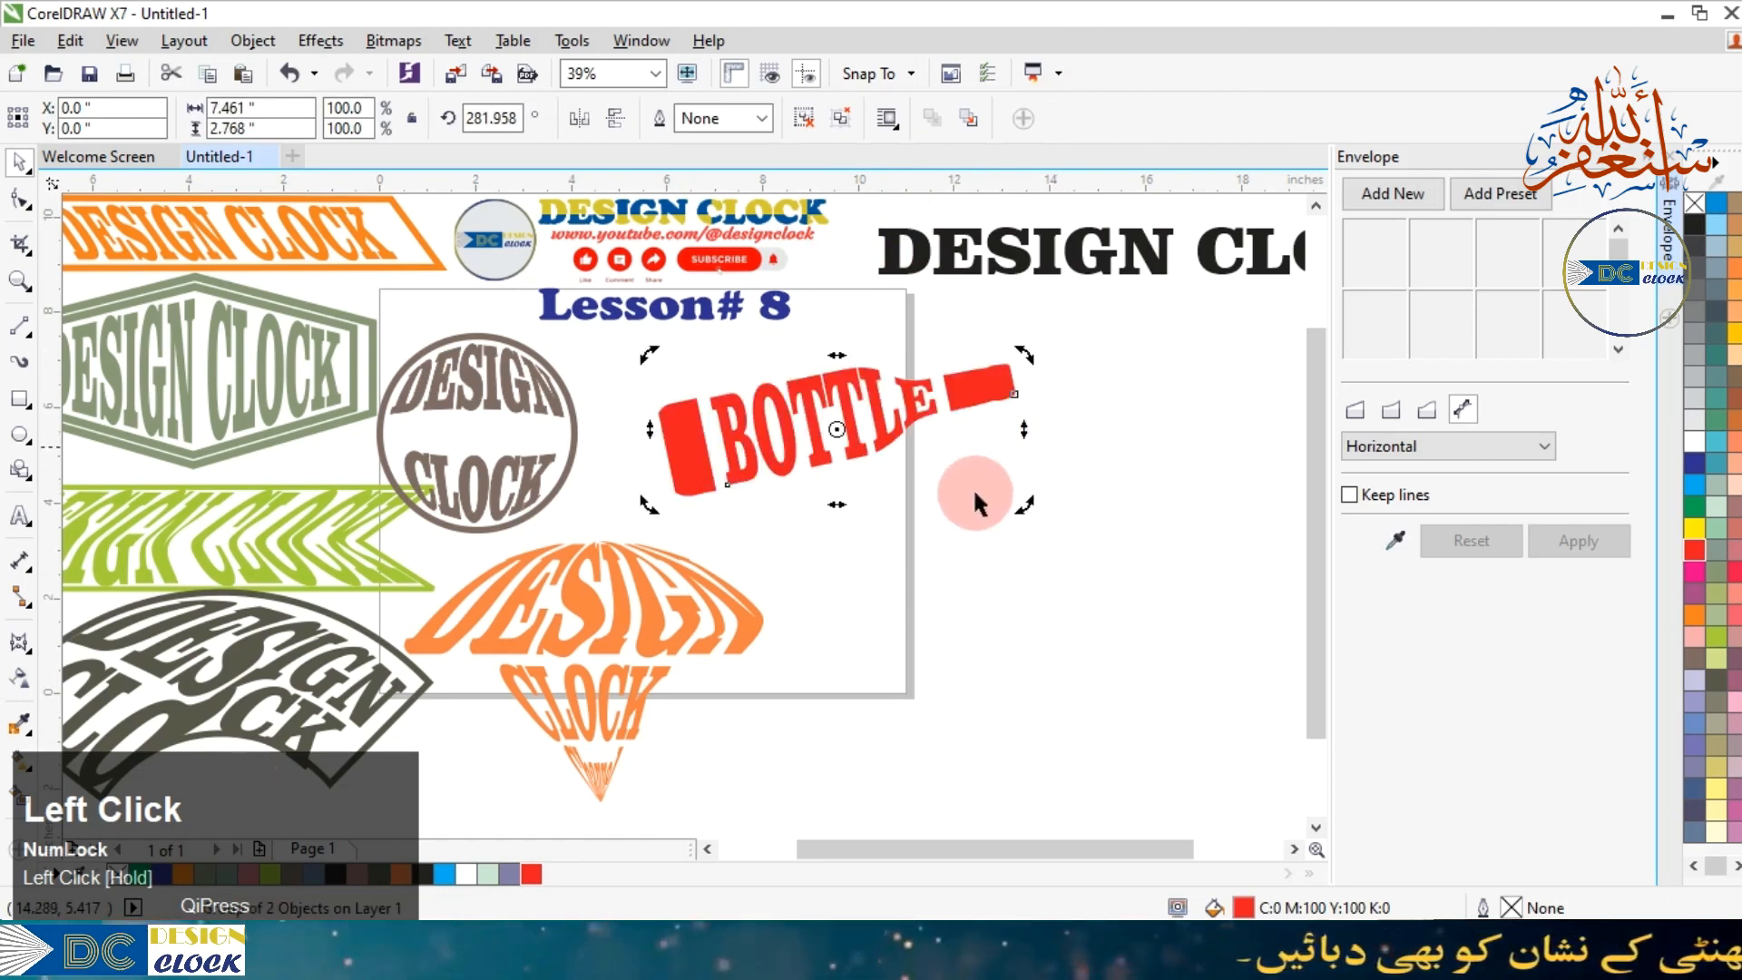
{"action": "left_click", "coordinate": [892, 501]}
{"action": "left_click_drag", "start_coordinate": [804, 389], "coordinate": [729, 357]}
{"action": "left_click", "coordinate": [934, 590]}
Bring the fish image from the Downloads folder into the CorelDRAW document and convert it to a 300 dpi CMYK bitmap with transparent background.
{"action": "left_click", "coordinate": [553, 786]}
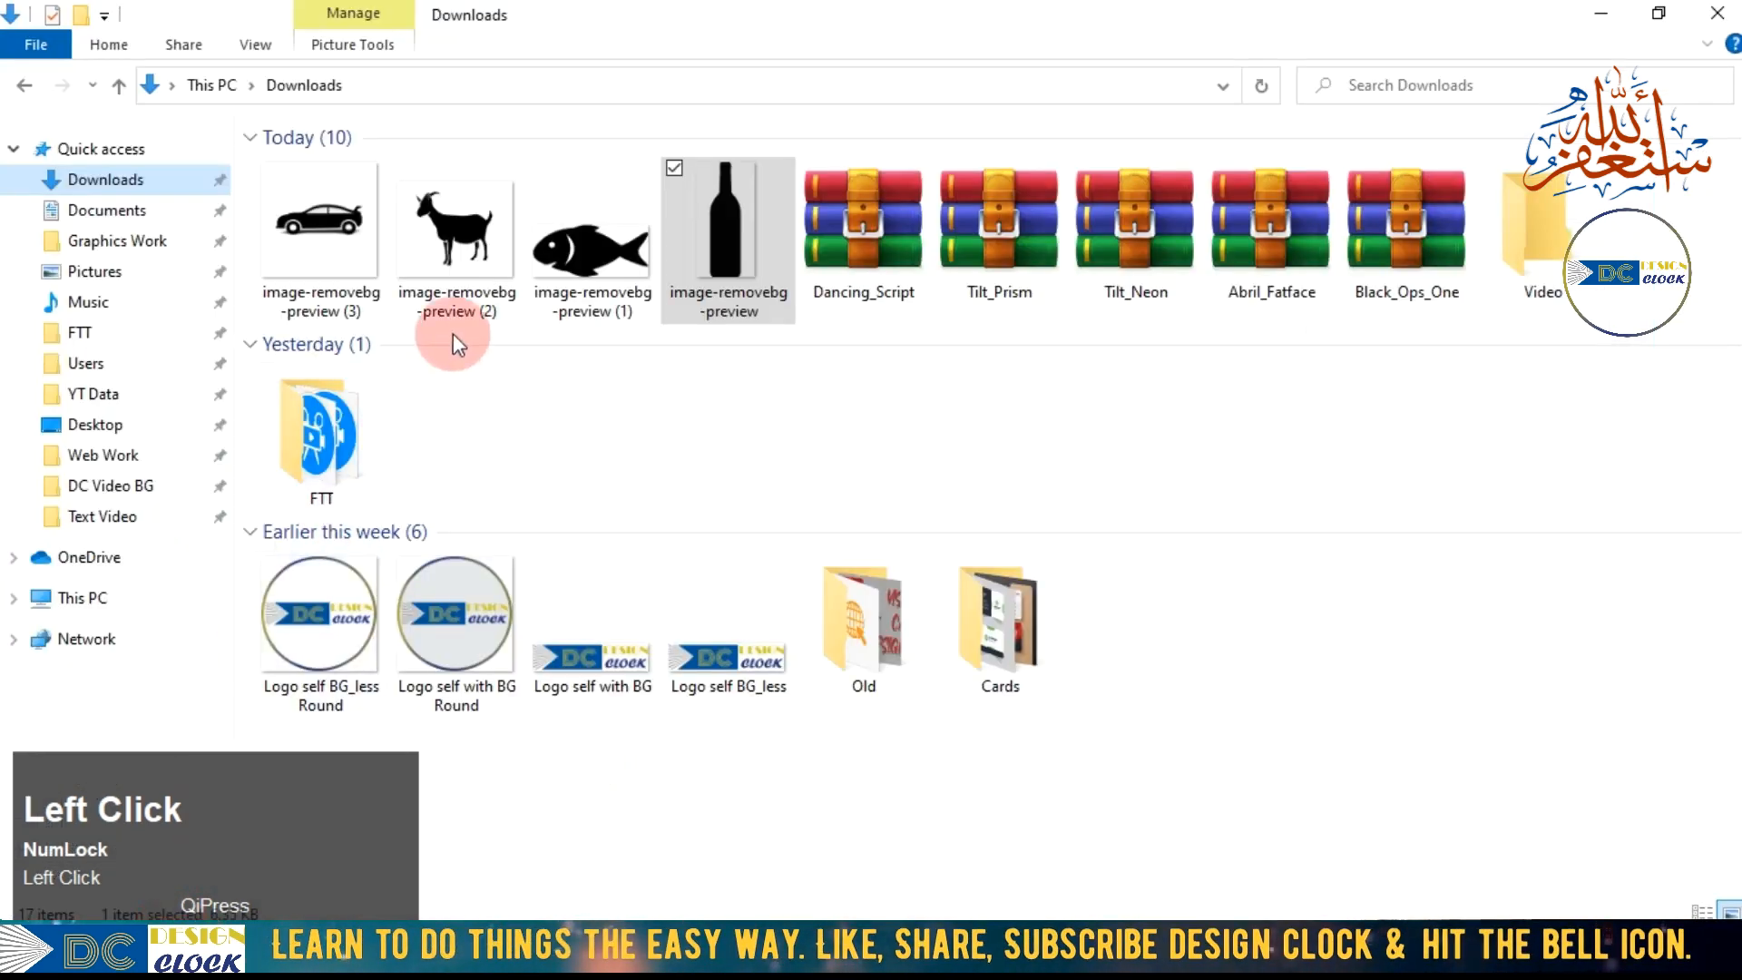
{"action": "left_click_drag", "start_coordinate": [597, 236], "coordinate": [1053, 444]}
{"action": "right_click", "coordinate": [1052, 444]}
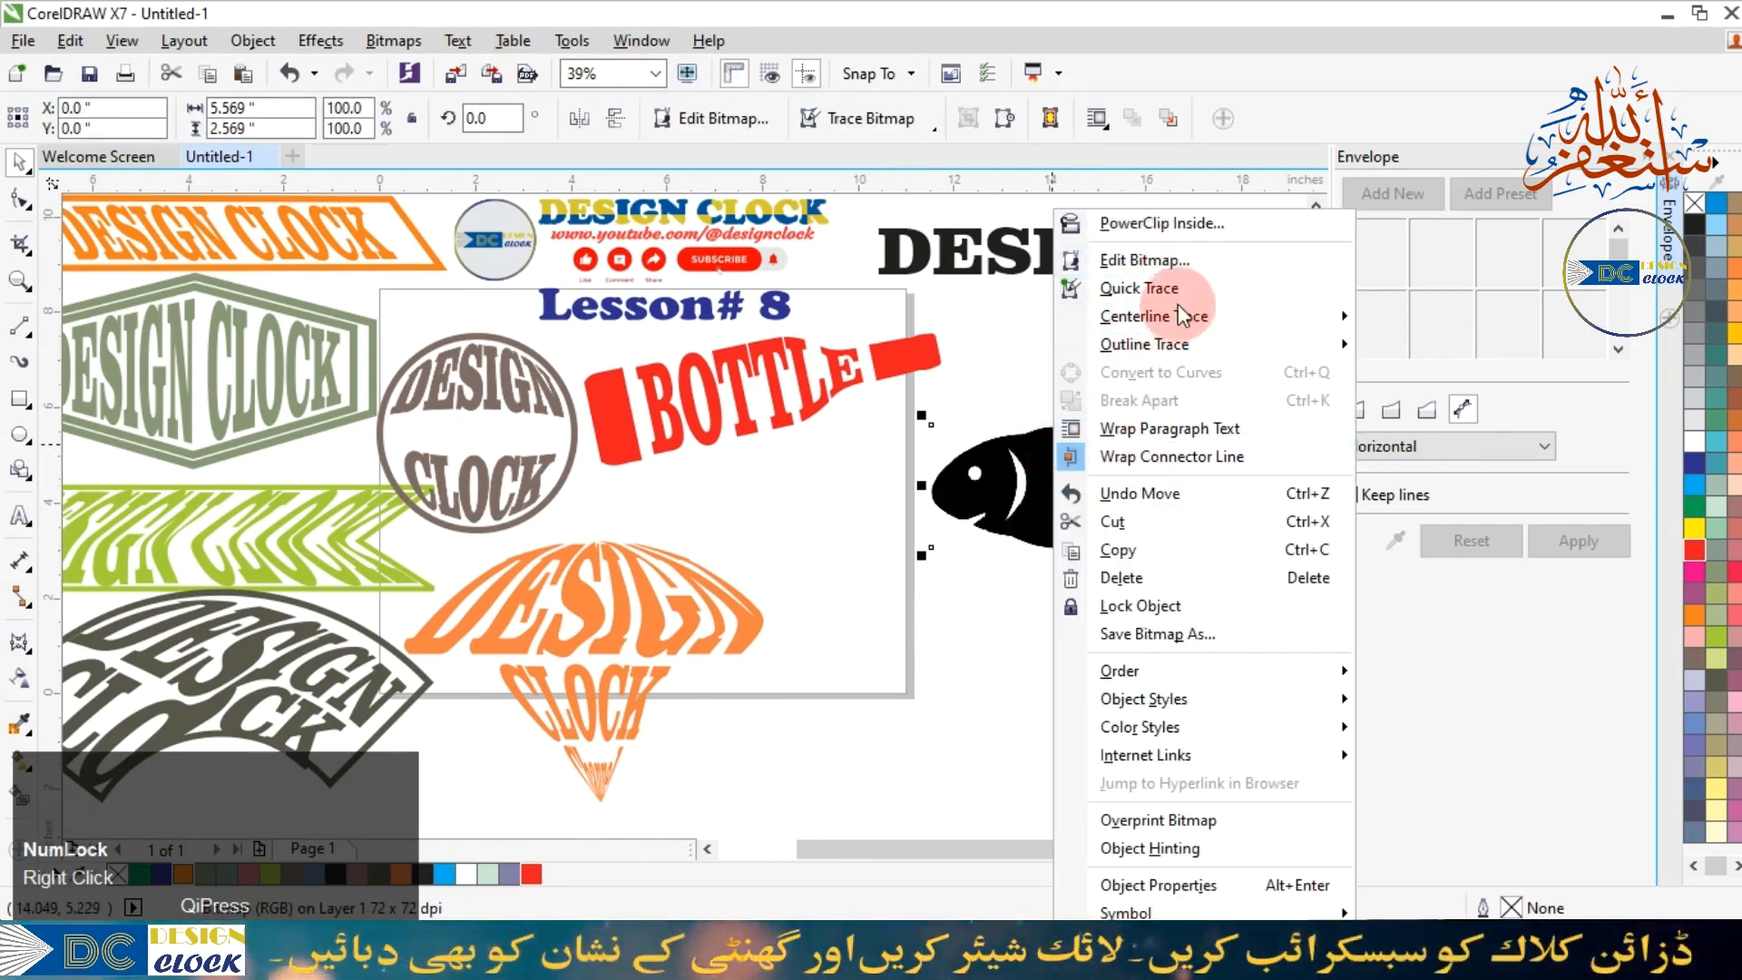
{"action": "left_click", "coordinate": [395, 43]}
{"action": "left_click", "coordinate": [427, 71]}
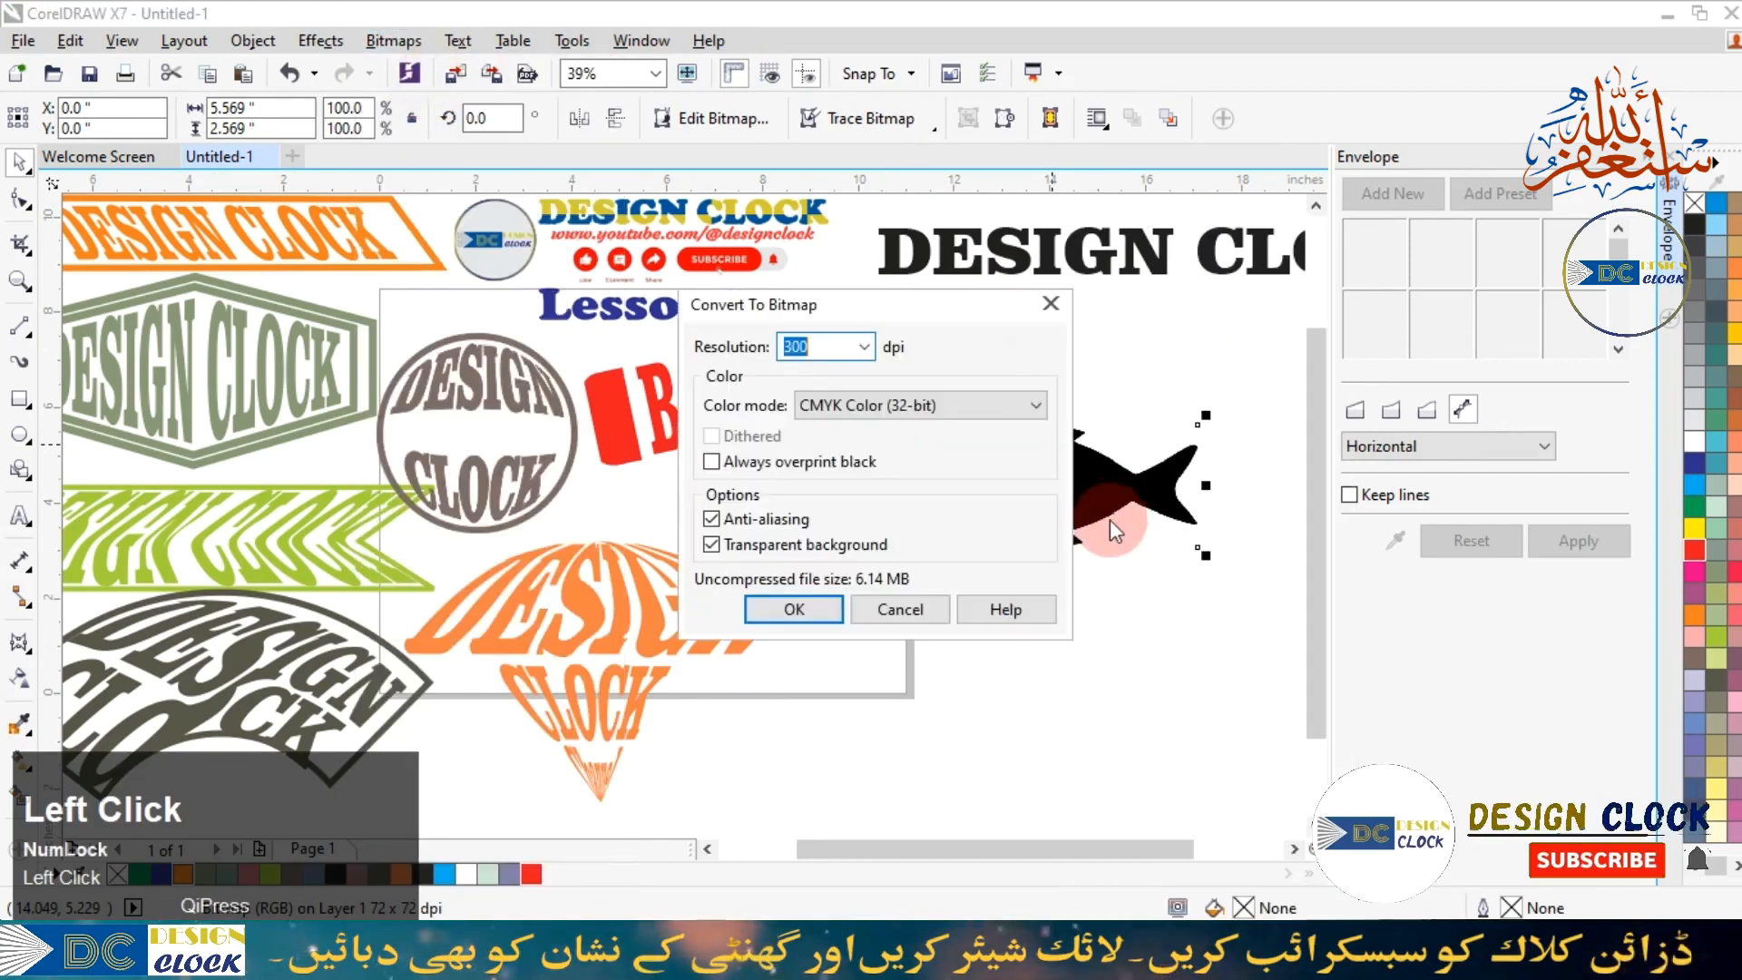
{"action": "left_click", "coordinate": [789, 606]}
Outline-trace the fish bitmap as line art, then place the traced fish below the original and fill it with C:20 M:80 Y:0 K:20.
{"action": "right_click", "coordinate": [1030, 482]}
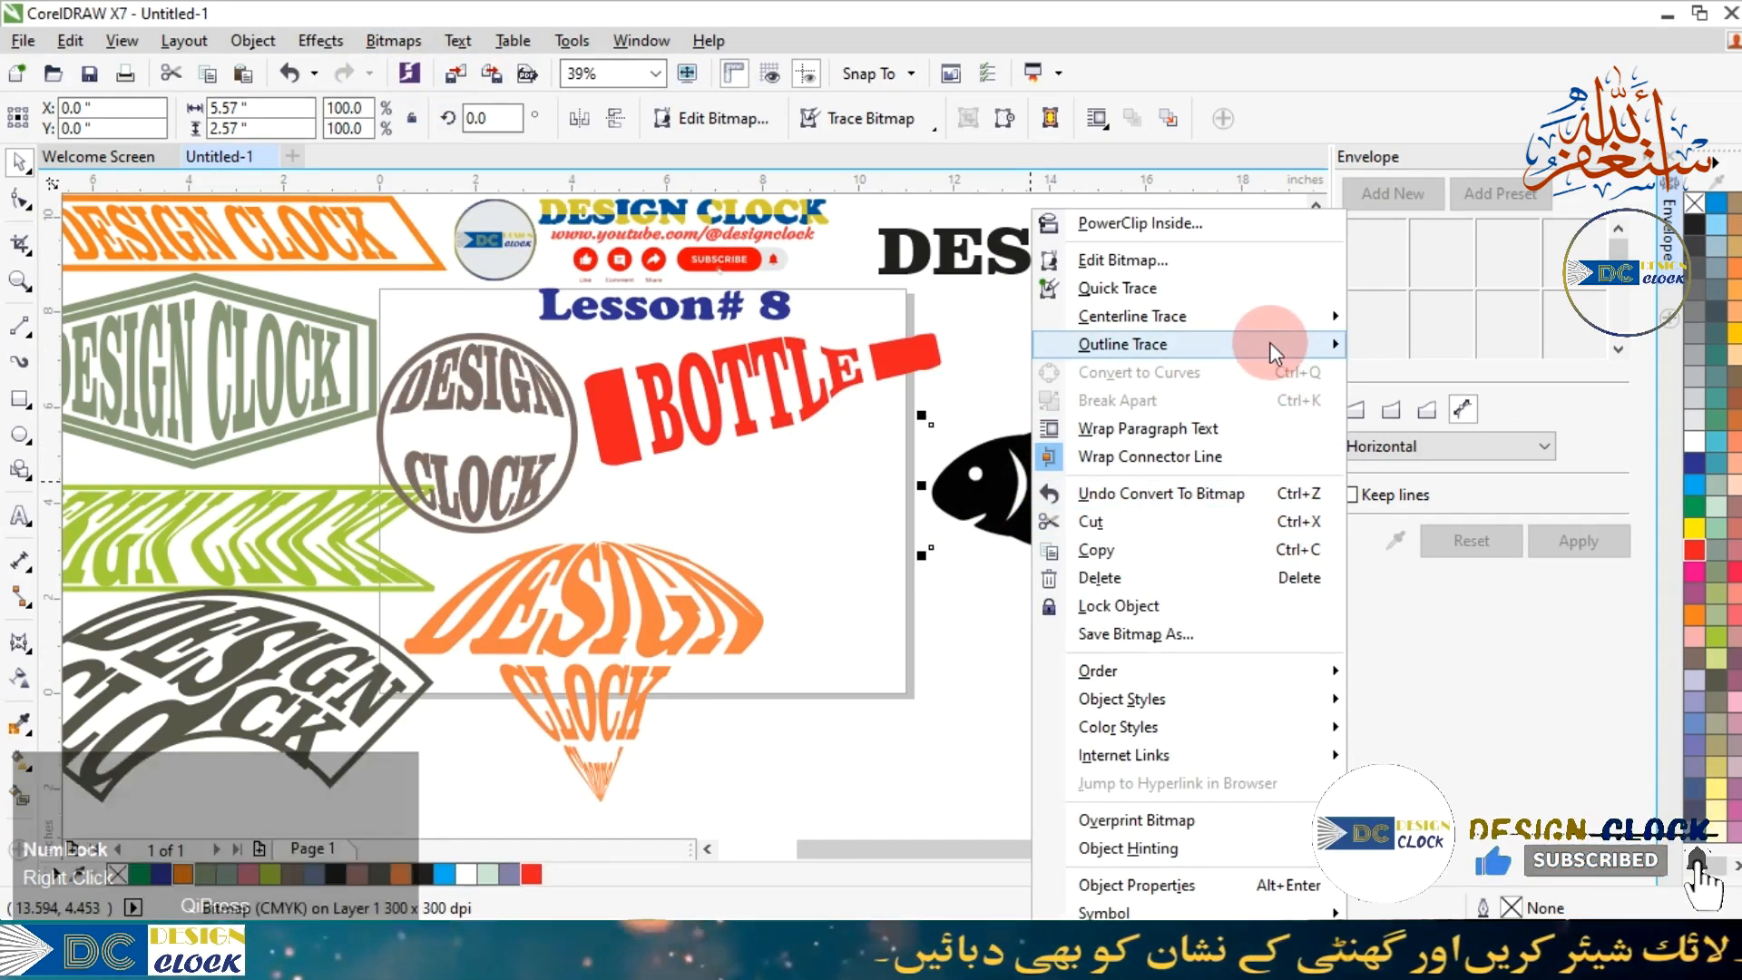
{"action": "mouse_move", "coordinate": [1270, 343]}
{"action": "left_click", "coordinate": [1415, 343]}
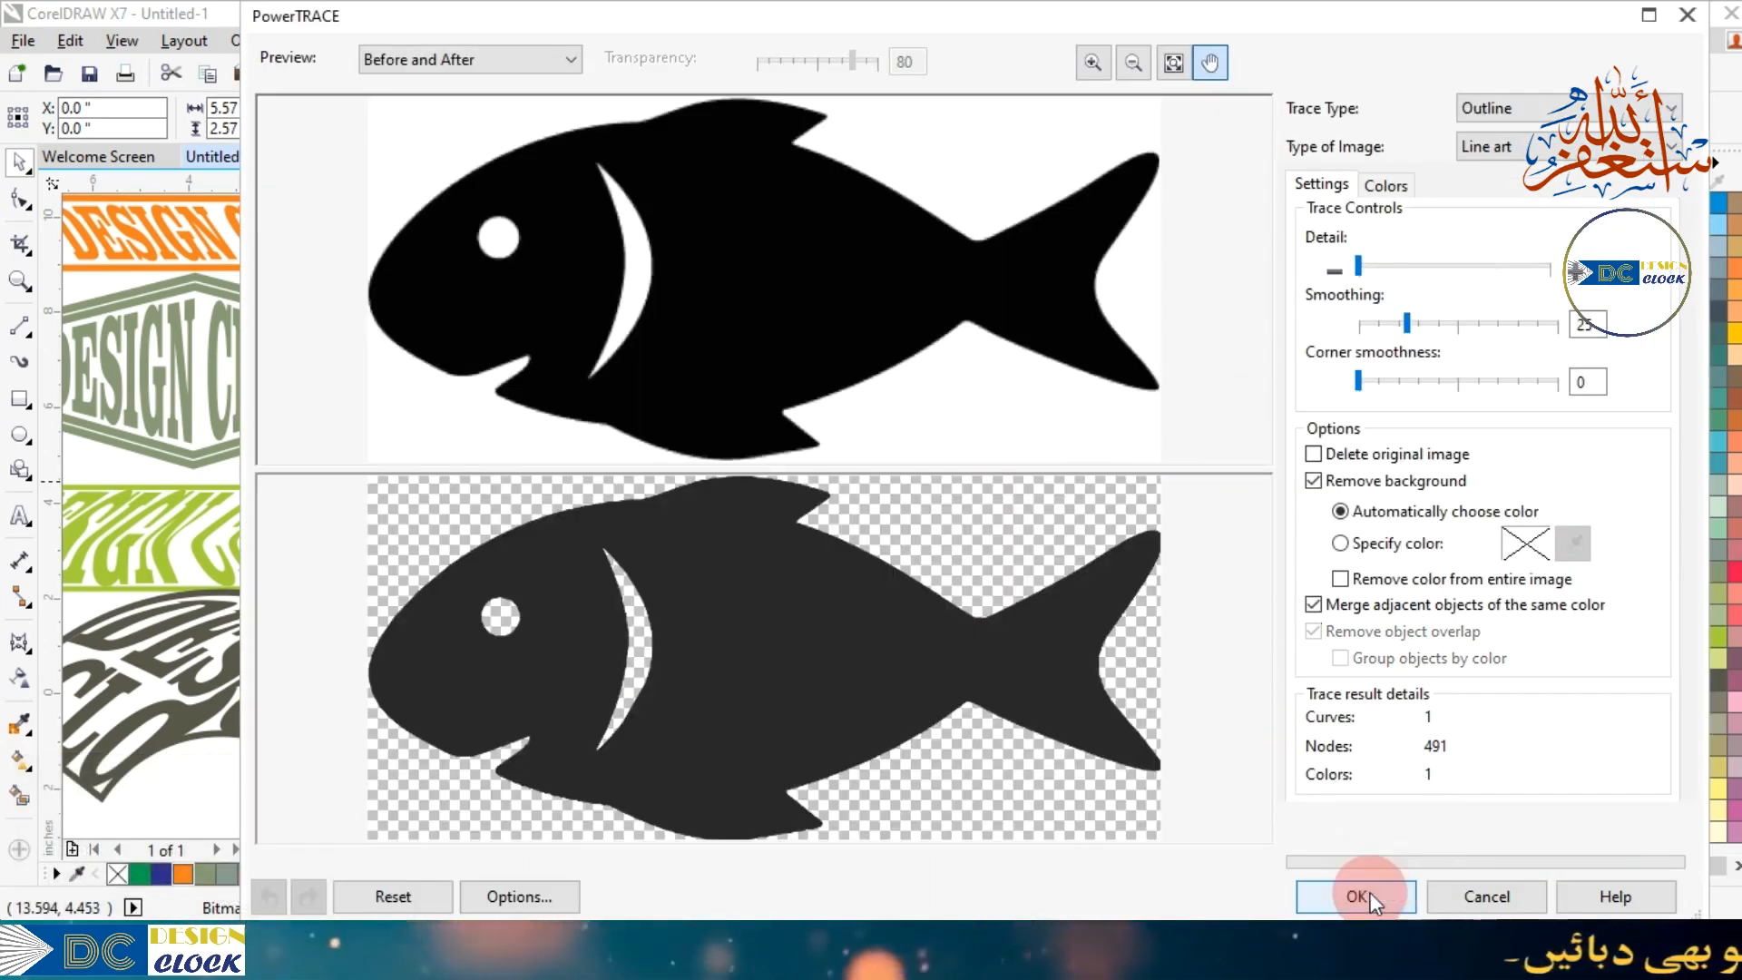
{"action": "left_click", "coordinate": [1372, 896]}
{"action": "left_click_drag", "start_coordinate": [1093, 499], "coordinate": [1122, 670]}
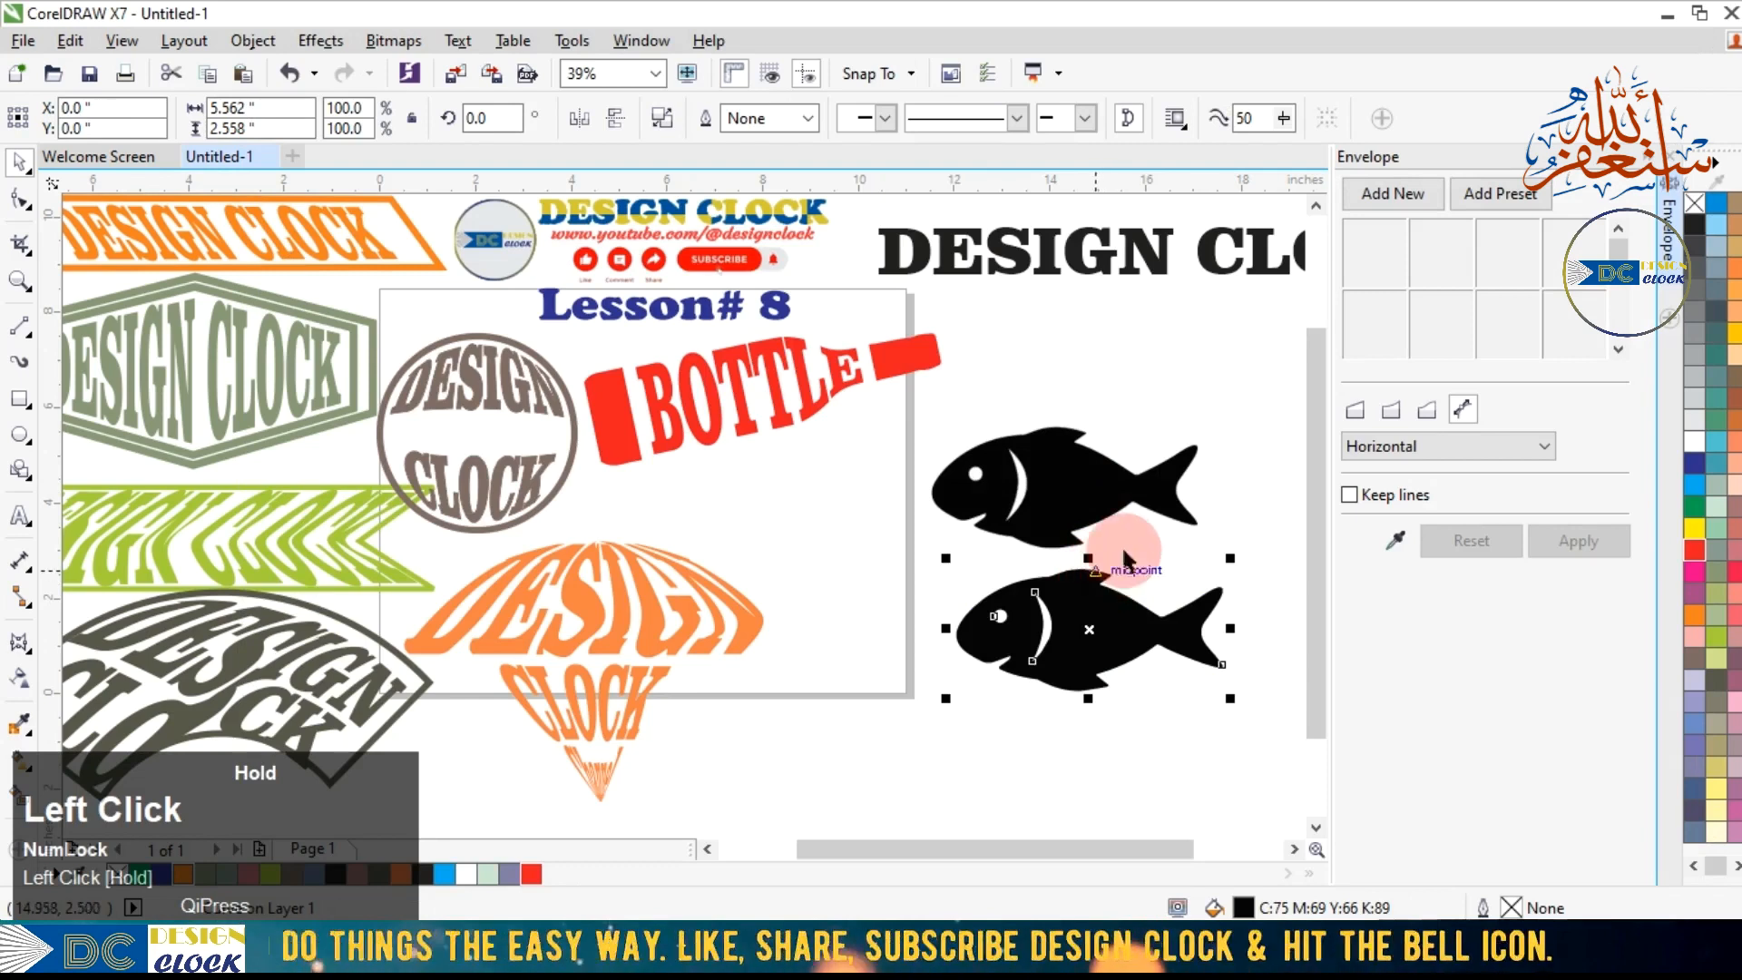
{"action": "left_click", "coordinate": [1696, 595]}
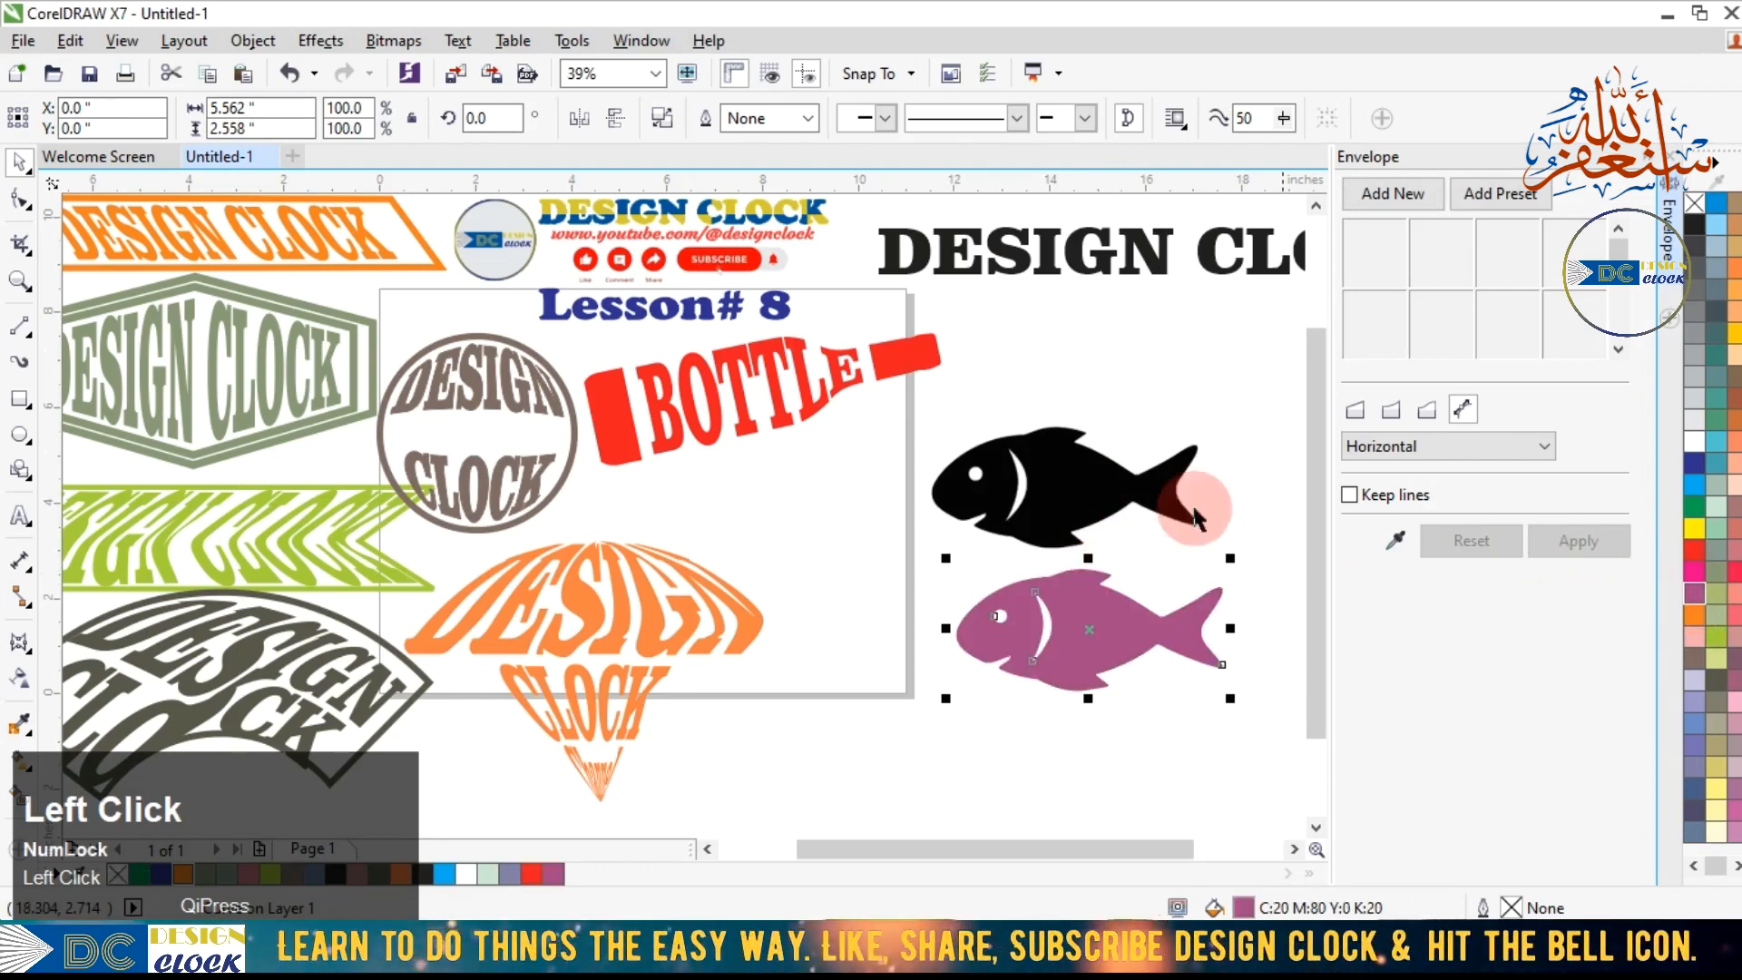
Delete the original black fish bitmap and enlarge the purple traced fish to about 8.5 by 3.9 inches.
{"action": "left_click", "coordinate": [1130, 498]}
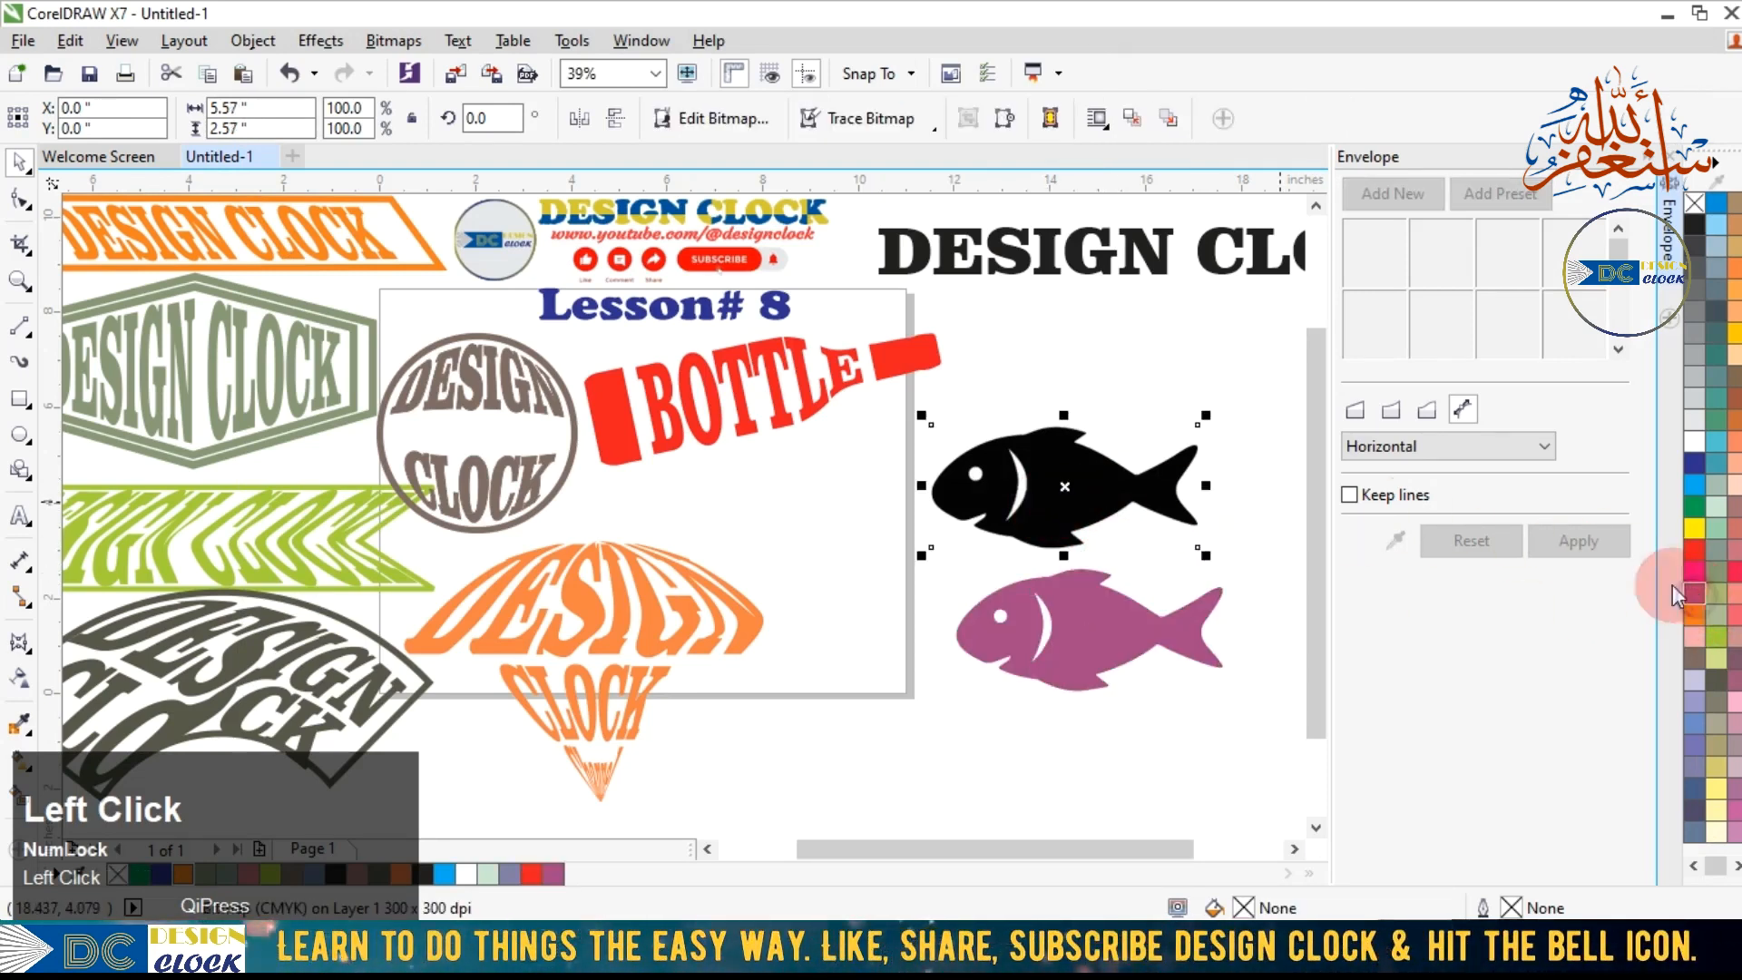
{"action": "left_click", "coordinate": [1149, 389]}
{"action": "left_click", "coordinate": [1075, 488]}
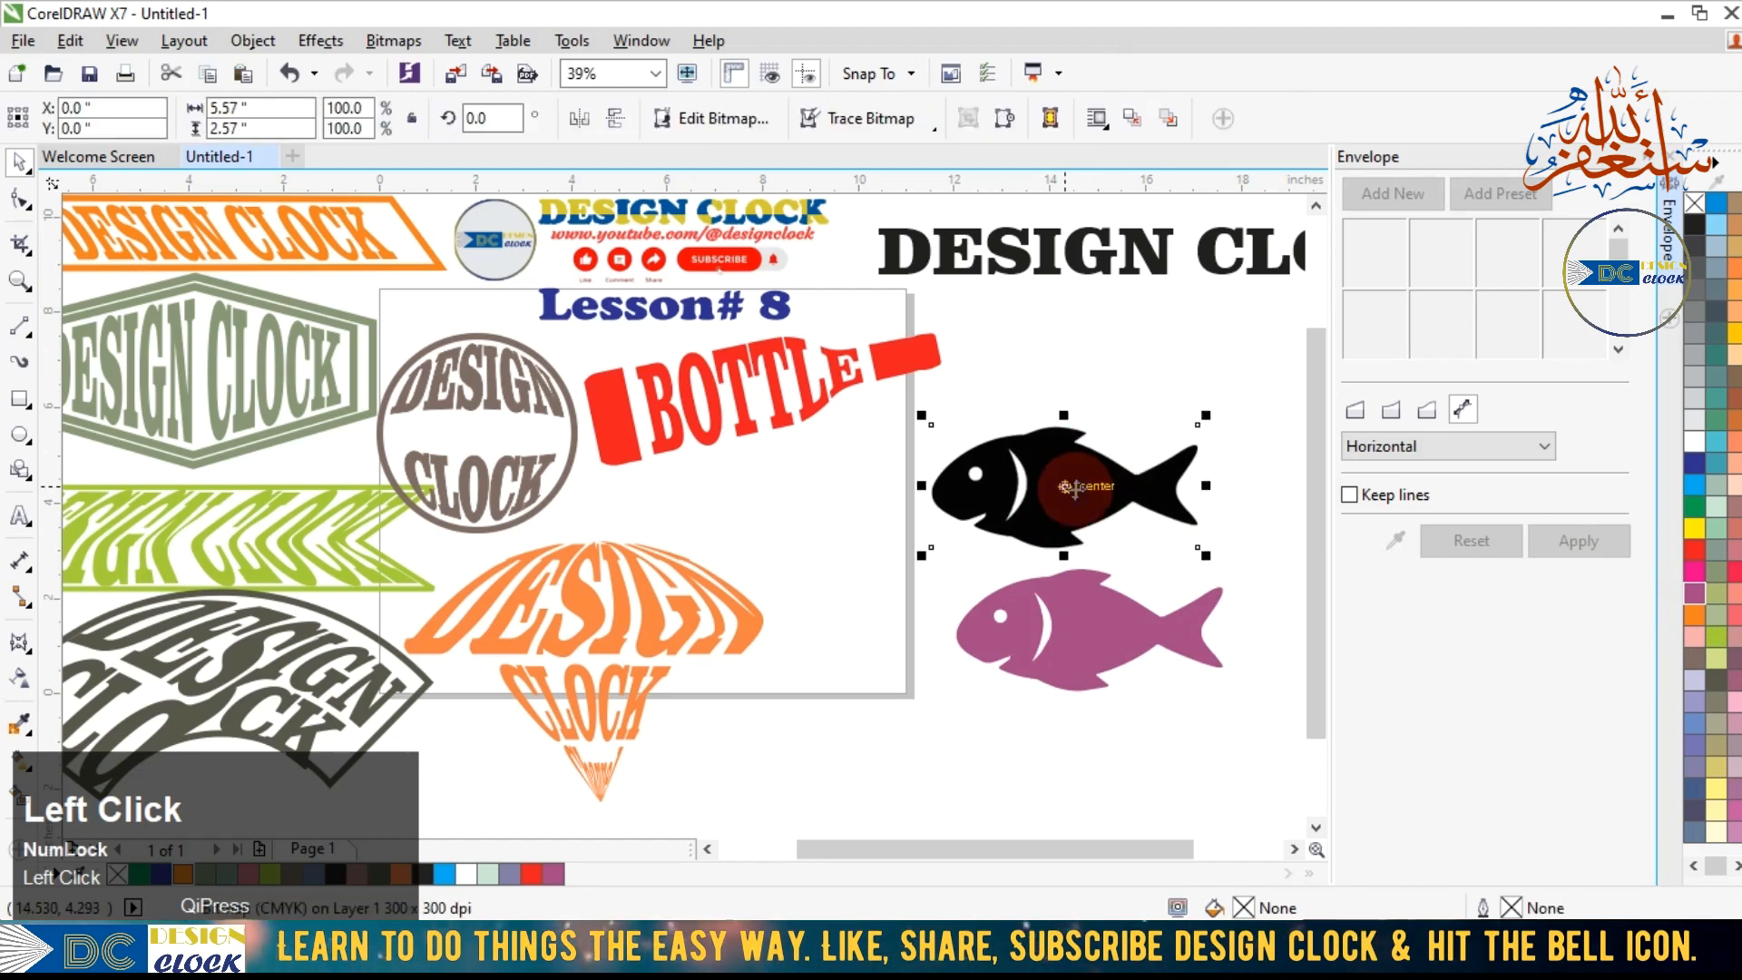
{"action": "key", "text": "Delete"}
{"action": "left_click_drag", "start_coordinate": [1086, 651], "coordinate": [744, 591]}
{"action": "left_click_drag", "start_coordinate": [963, 460], "coordinate": [1001, 531]}
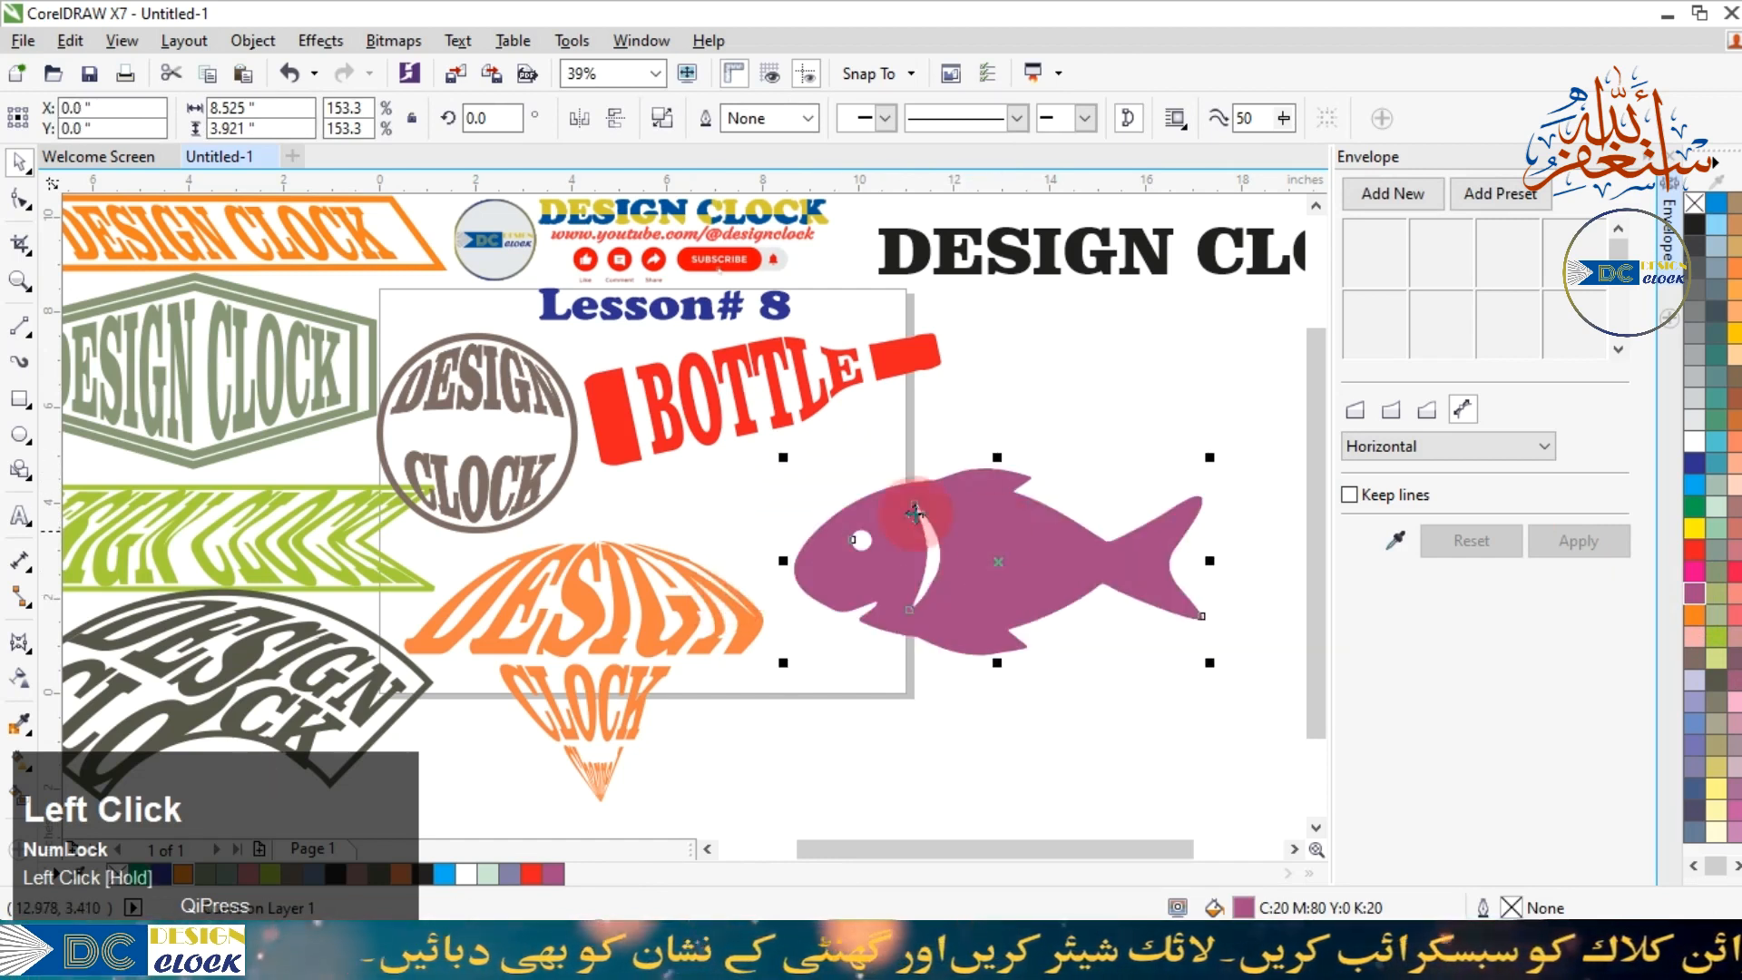
Draw a rectangle about 4.26 by 6.48 inches over the fish's body, between the gill slit and the tail.
{"action": "left_click", "coordinate": [20, 399]}
{"action": "mouse_move", "coordinate": [976, 395]}
{"action": "left_mouse_down"}
{"action": "mouse_move", "coordinate": [1105, 601]}
{"action": "mouse_move", "coordinate": [1234, 714]}
{"action": "mouse_move", "coordinate": [1166, 703]}
{"action": "left_mouse_up"}
{"action": "left_click_drag", "start_coordinate": [960, 546], "coordinate": [954, 546]}
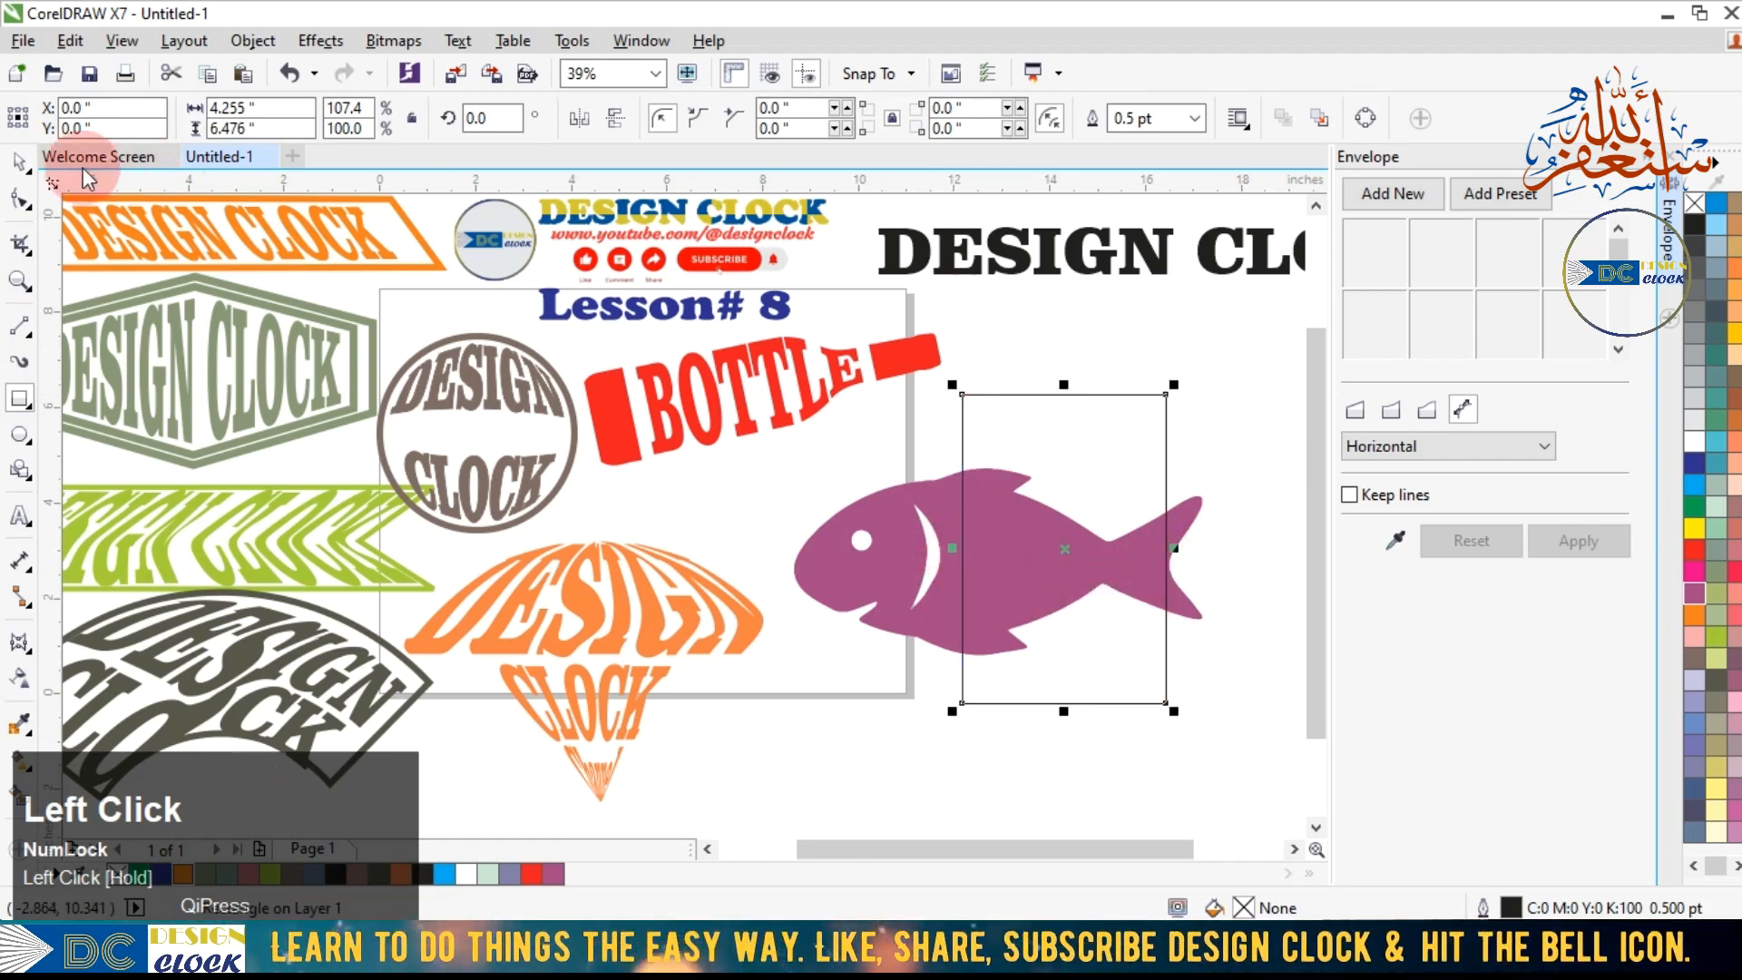
{"action": "left_click", "coordinate": [20, 160]}
{"action": "left_click", "coordinate": [1131, 601]}
{"action": "left_click", "coordinate": [1192, 627]}
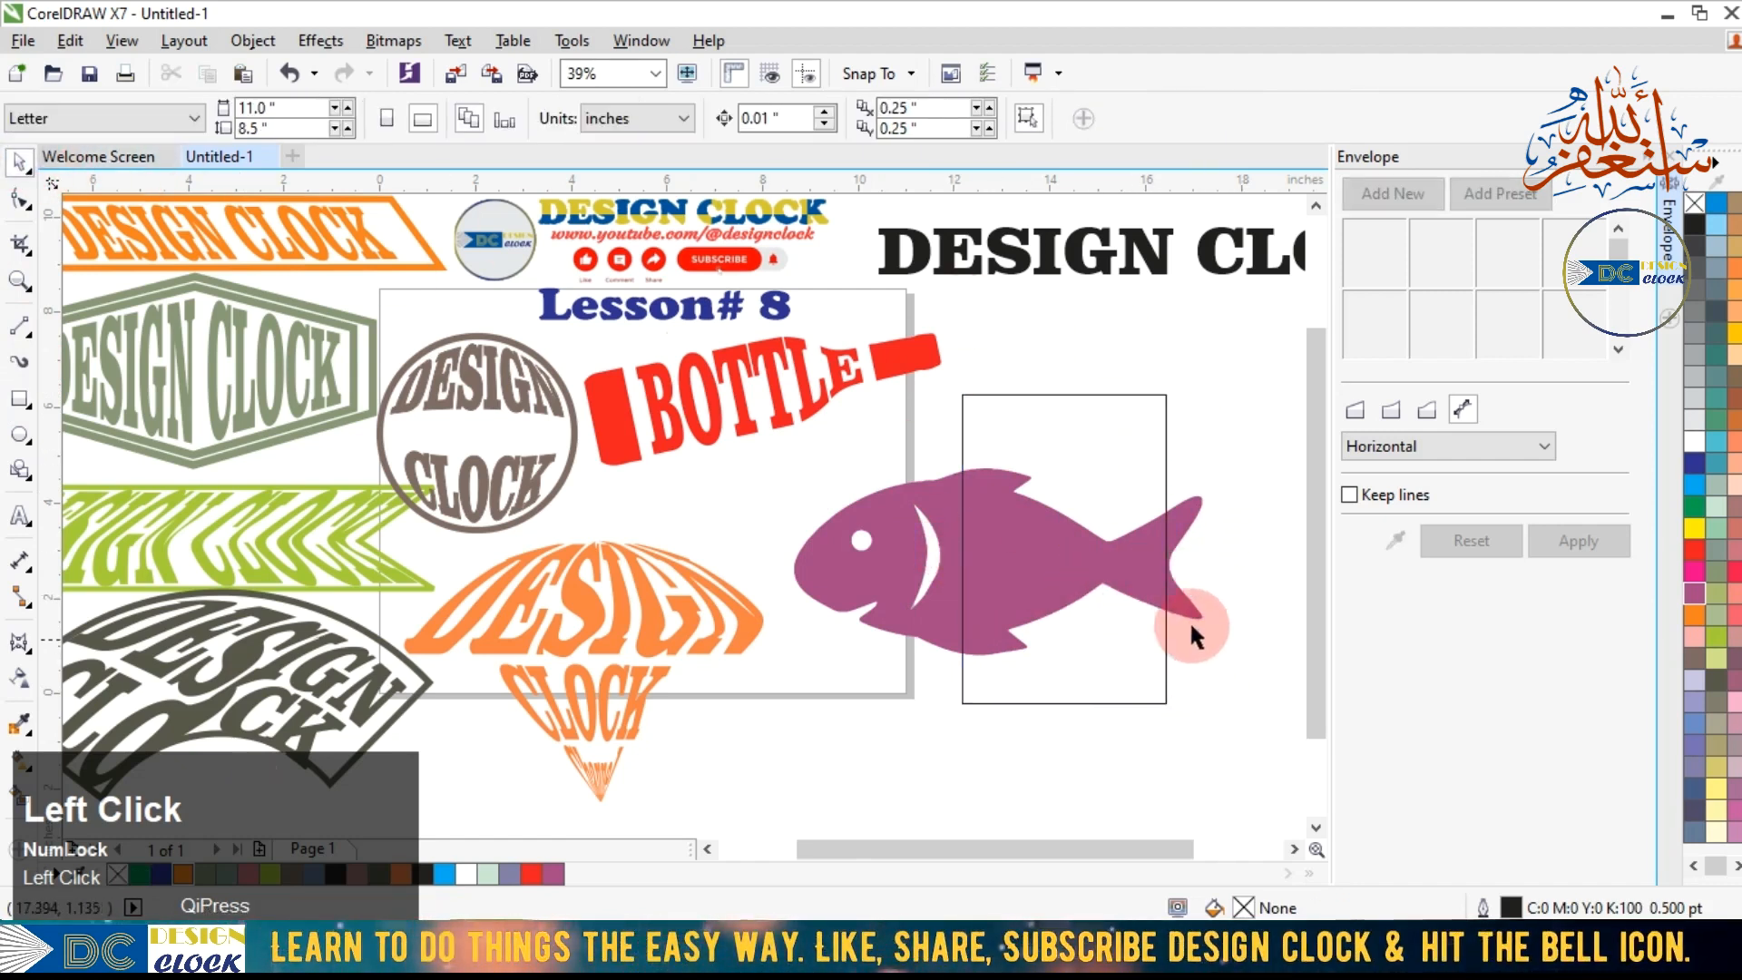
Try to trim the fish's body with the rectangle and move the rectangle off the cut.
{"action": "left_click", "coordinate": [1019, 547]}
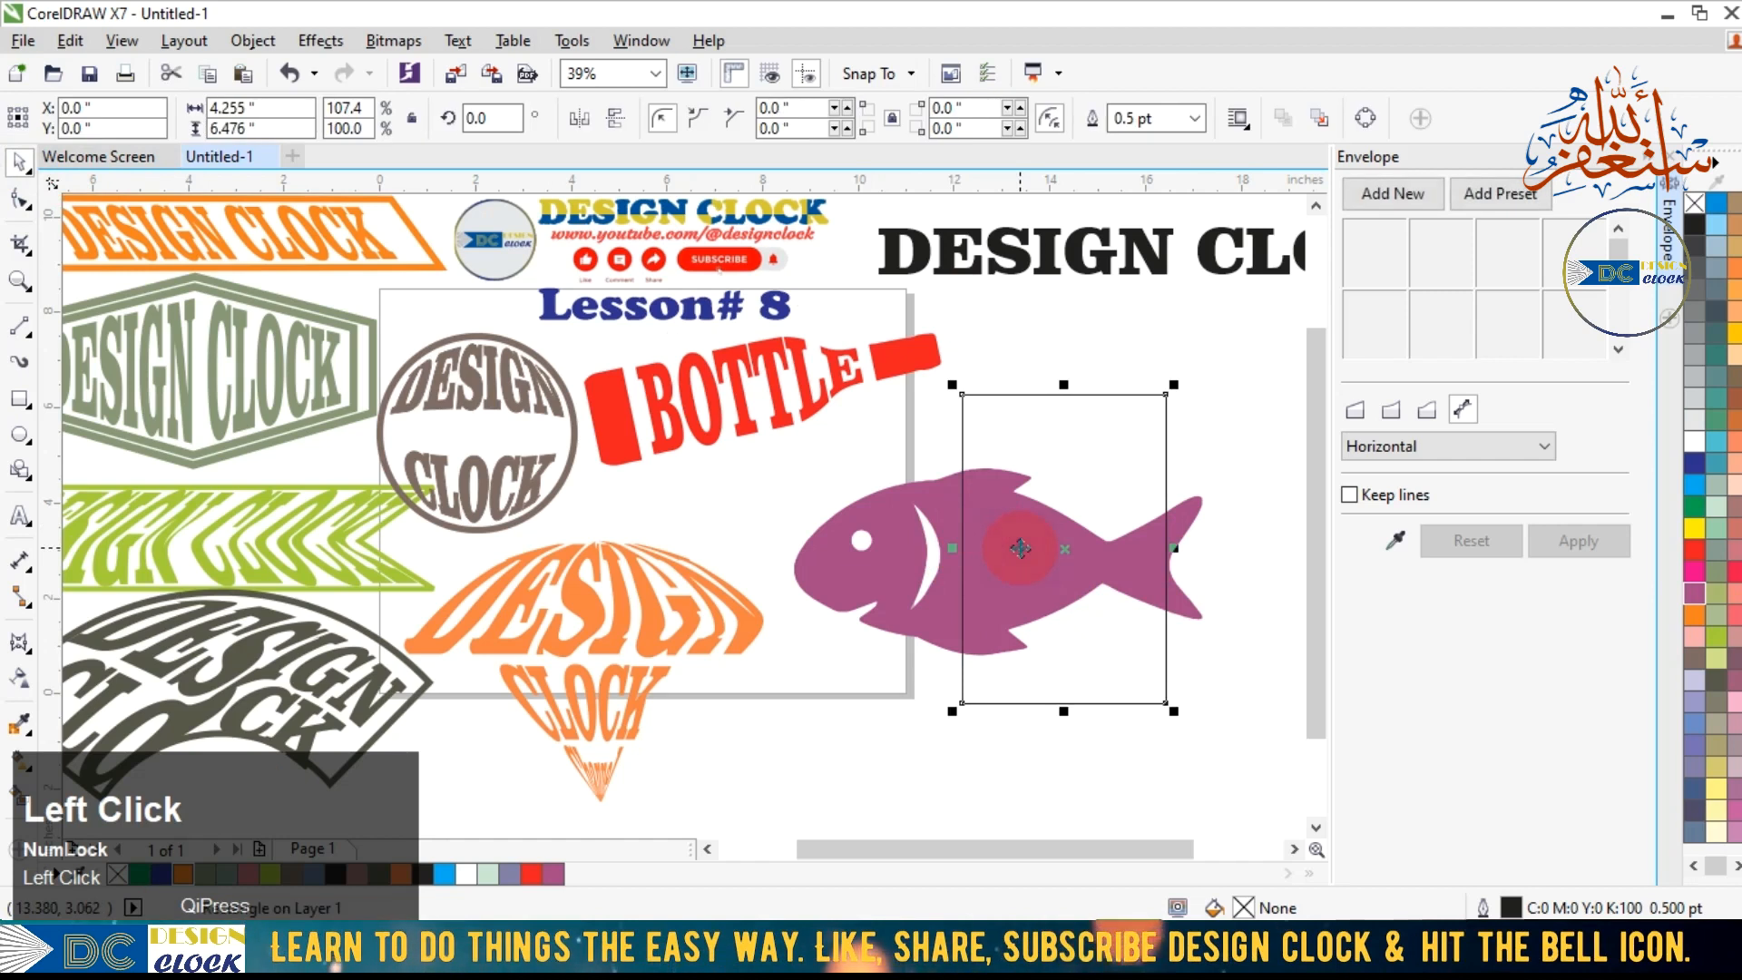
{"action": "left_click", "coordinate": [855, 541], "text": "shift"}
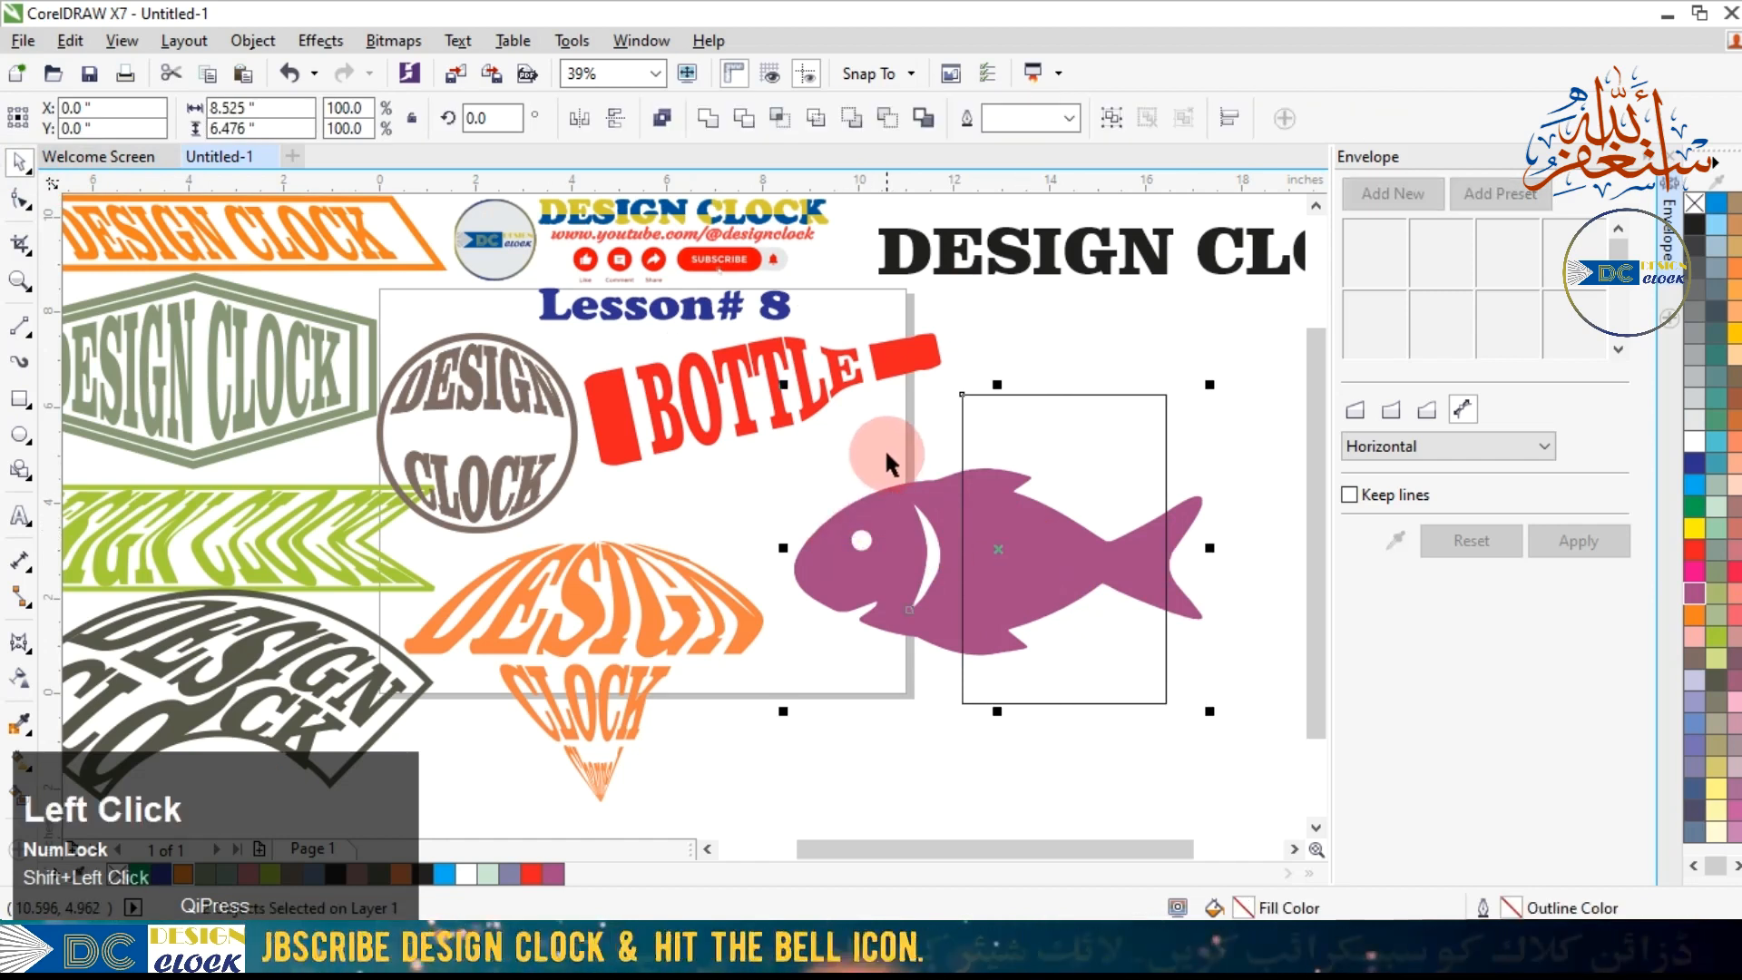
{"action": "left_click", "coordinate": [744, 120]}
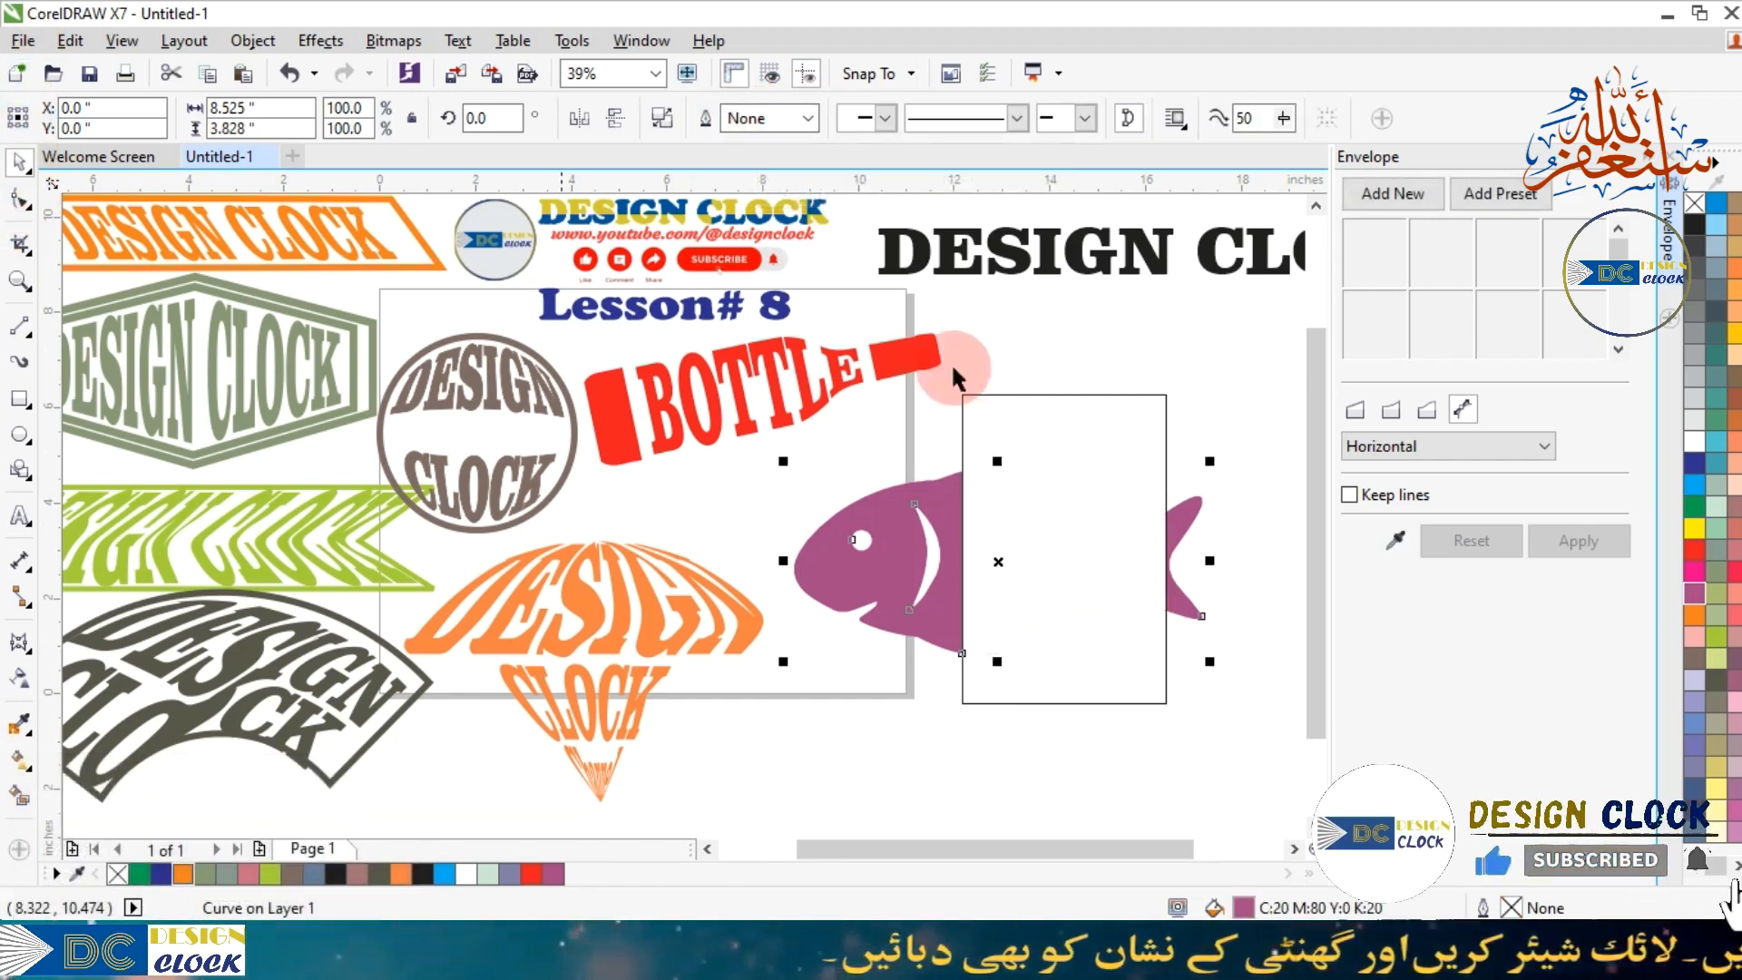
{"action": "left_click_drag", "start_coordinate": [1003, 525], "coordinate": [935, 398]}
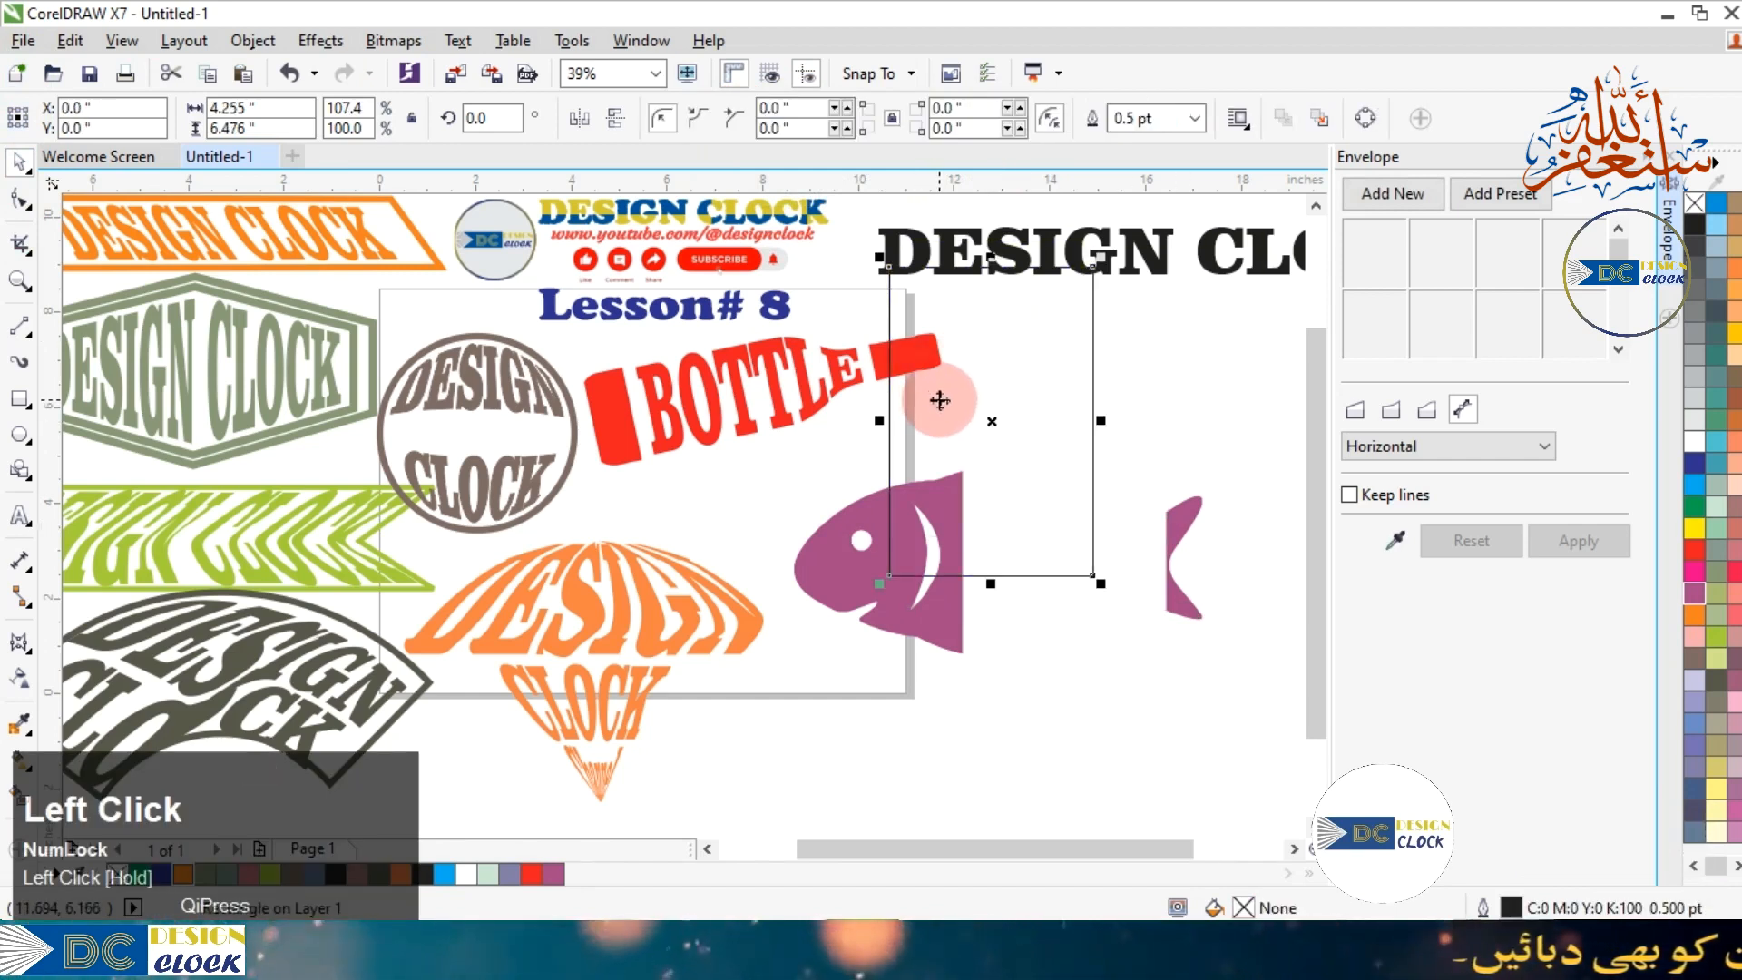
Undo the rectangle's move and the trim of the fish.
{"action": "key", "text": "ctrl+z"}
{"action": "key", "text": "ctrl+shift+z"}
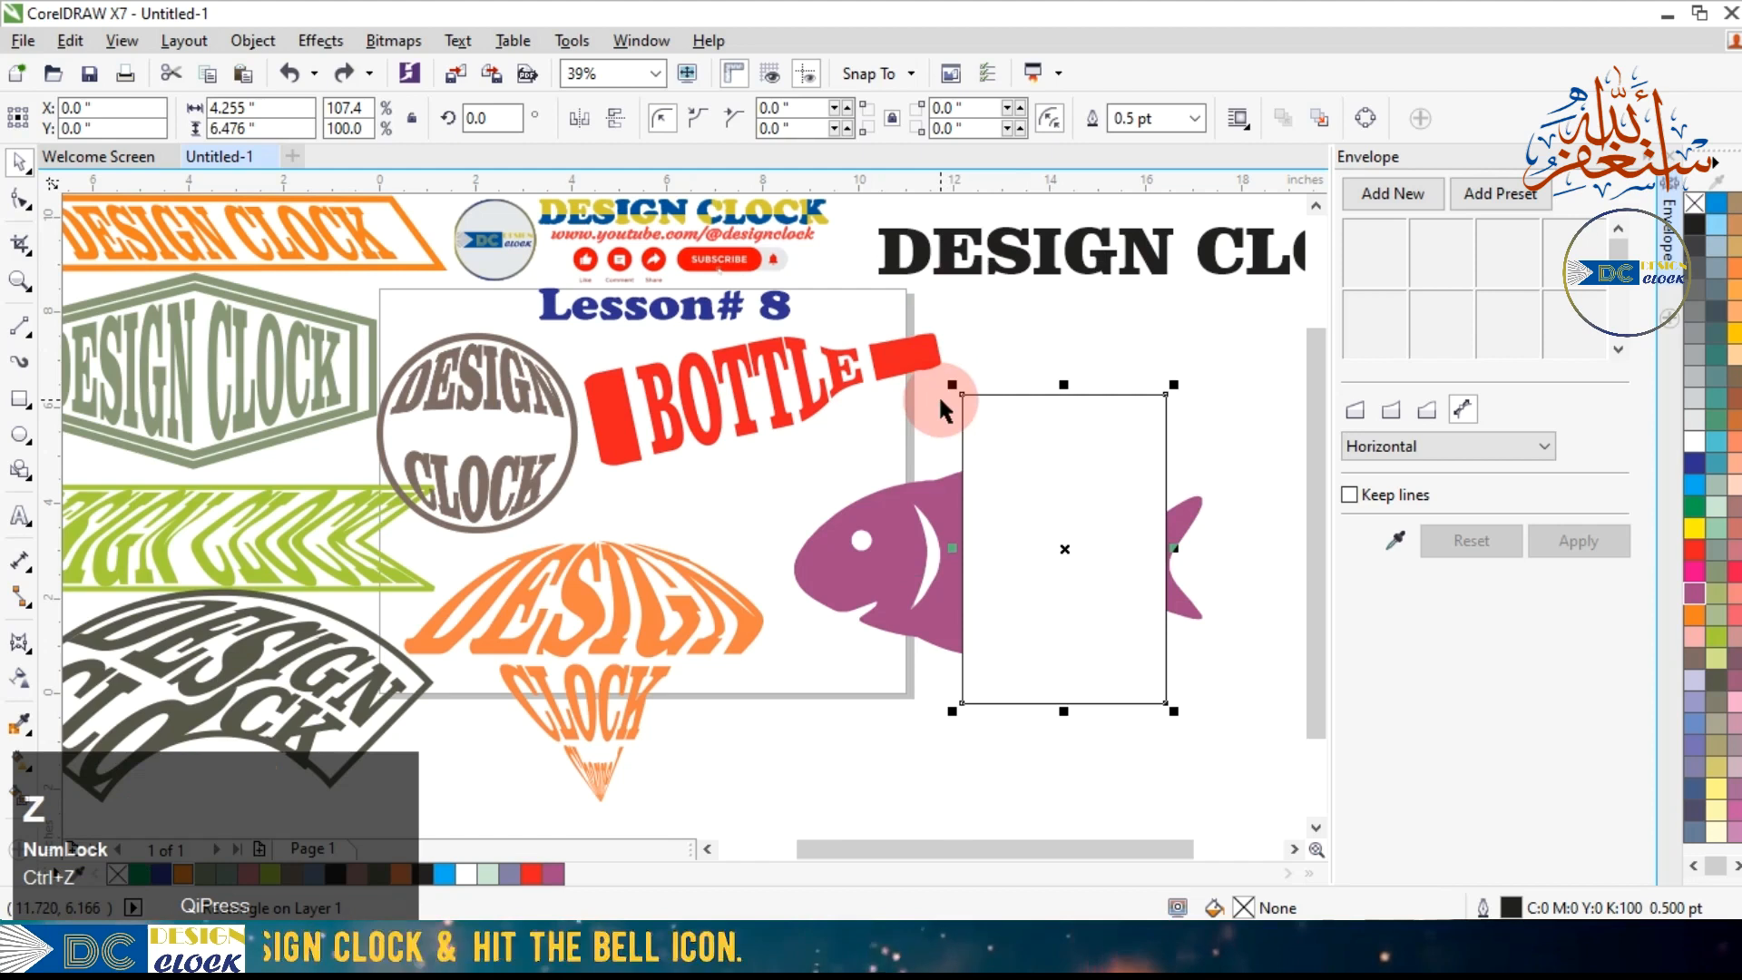
{"action": "key", "text": "ctrl+z"}
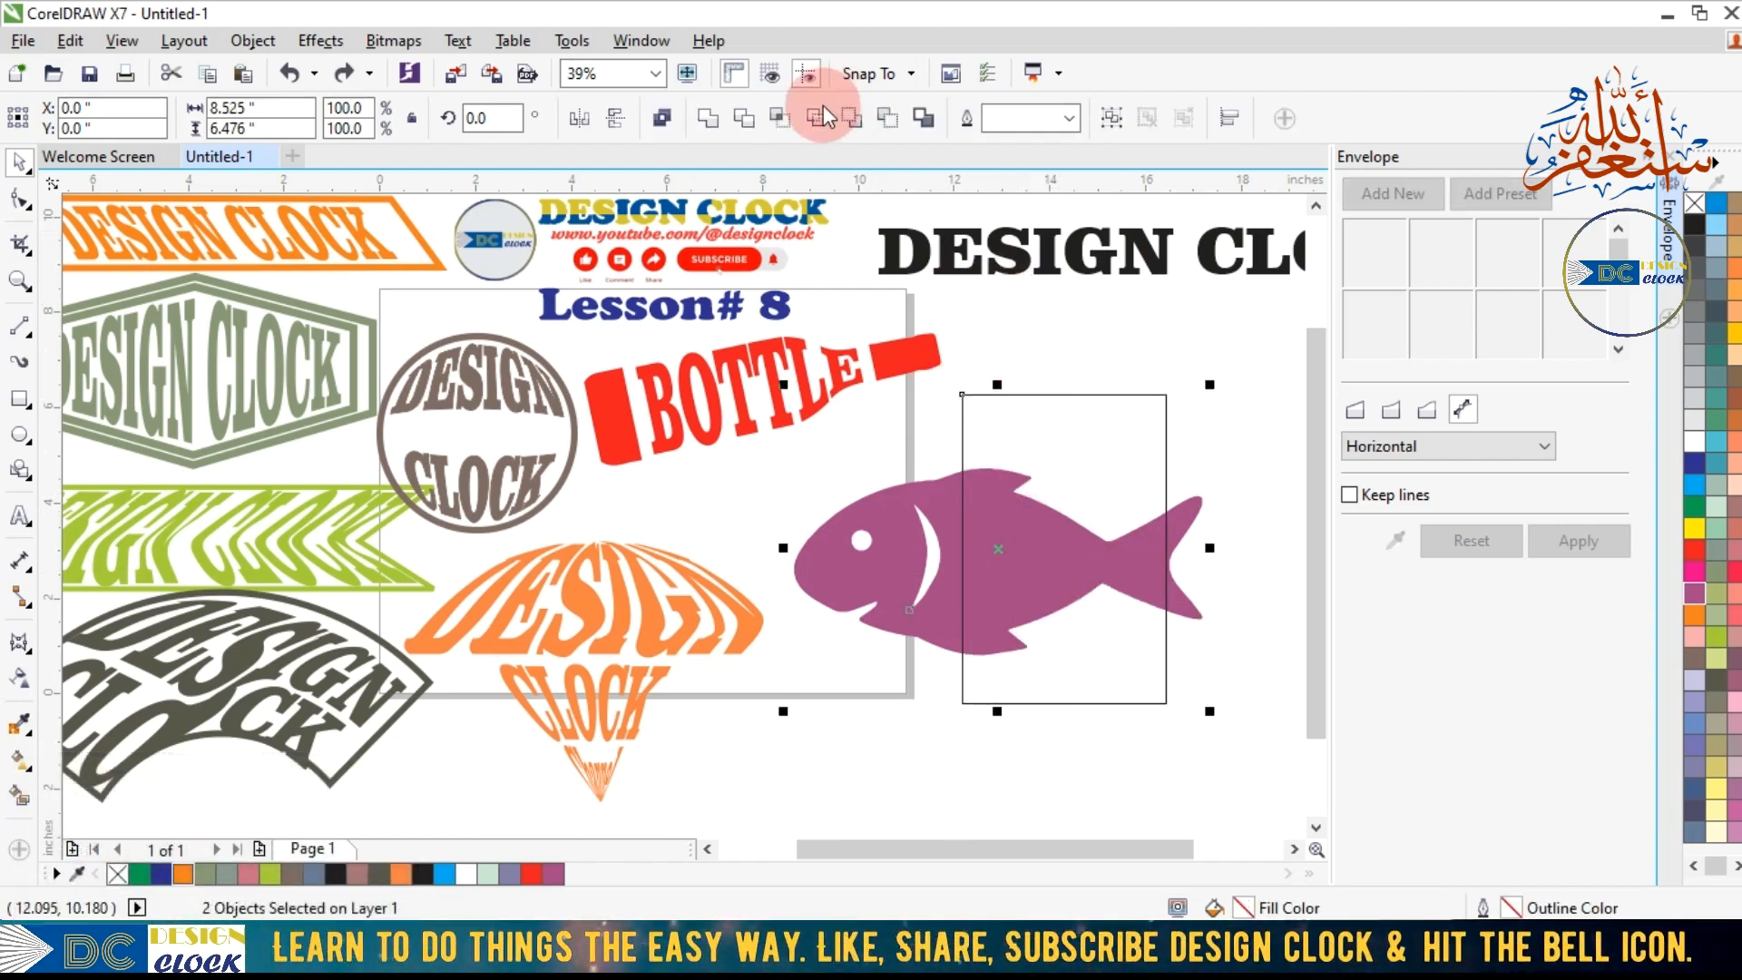
{"action": "left_click", "coordinate": [1218, 415]}
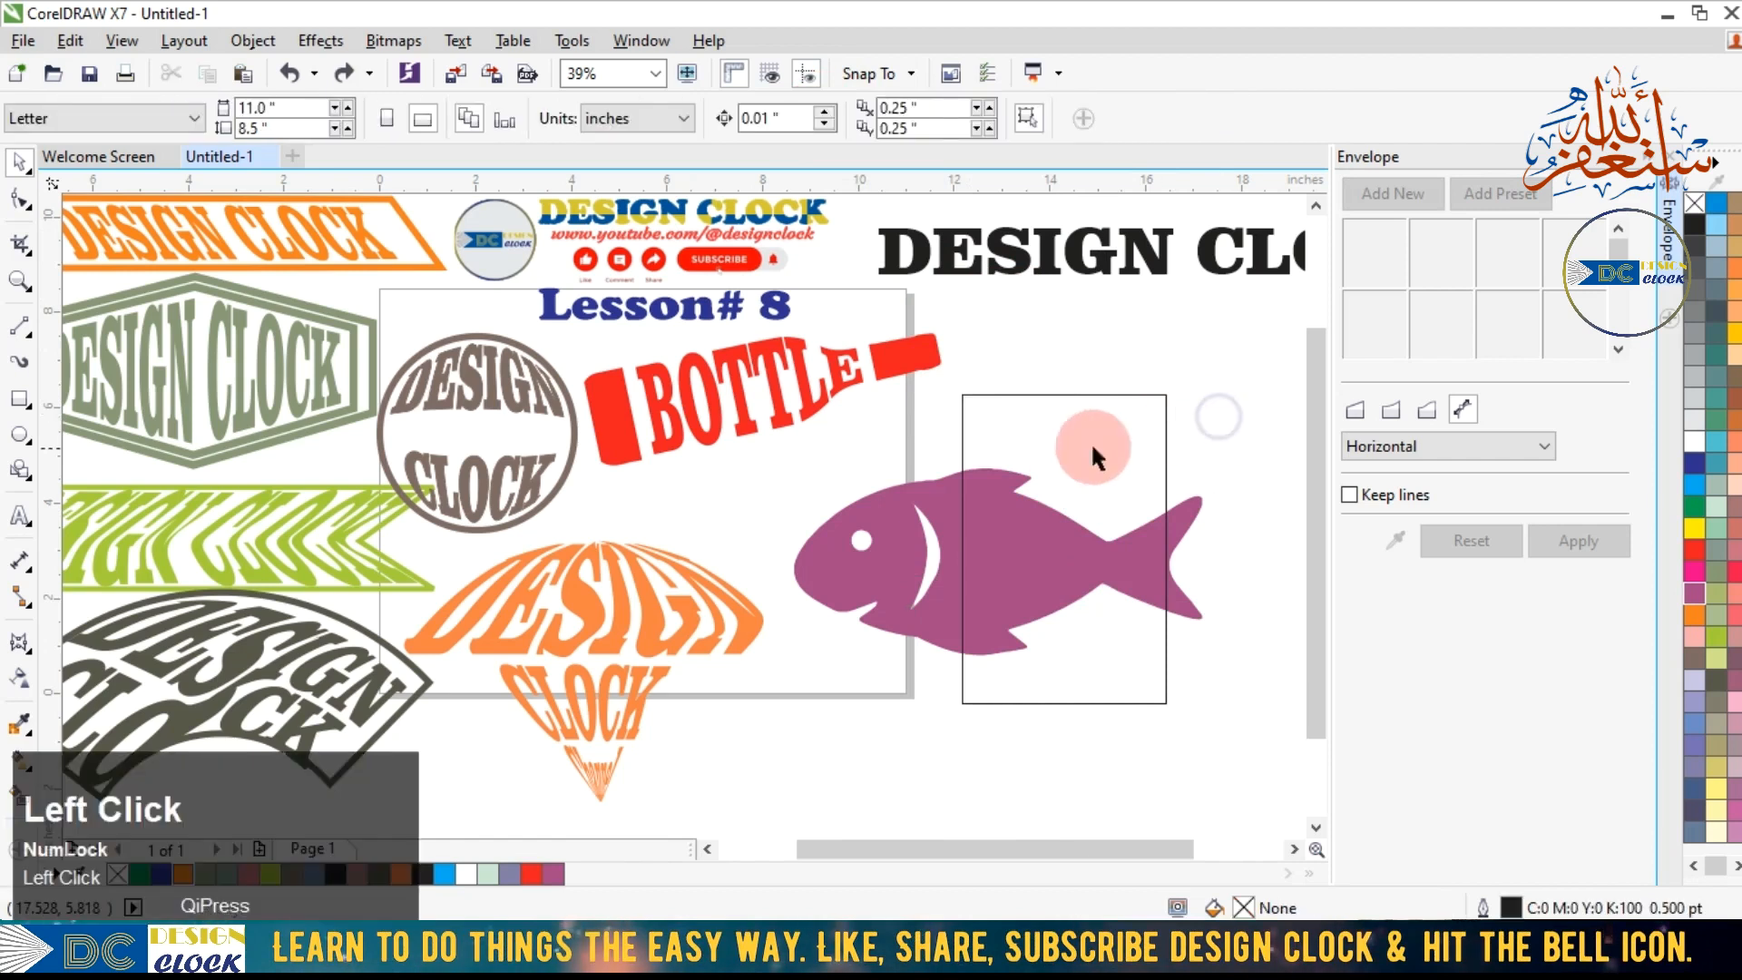
Move the rectangle slightly closer to the gill slit over the fish's body.
{"action": "left_click_drag", "start_coordinate": [1117, 409], "coordinate": [1023, 548]}
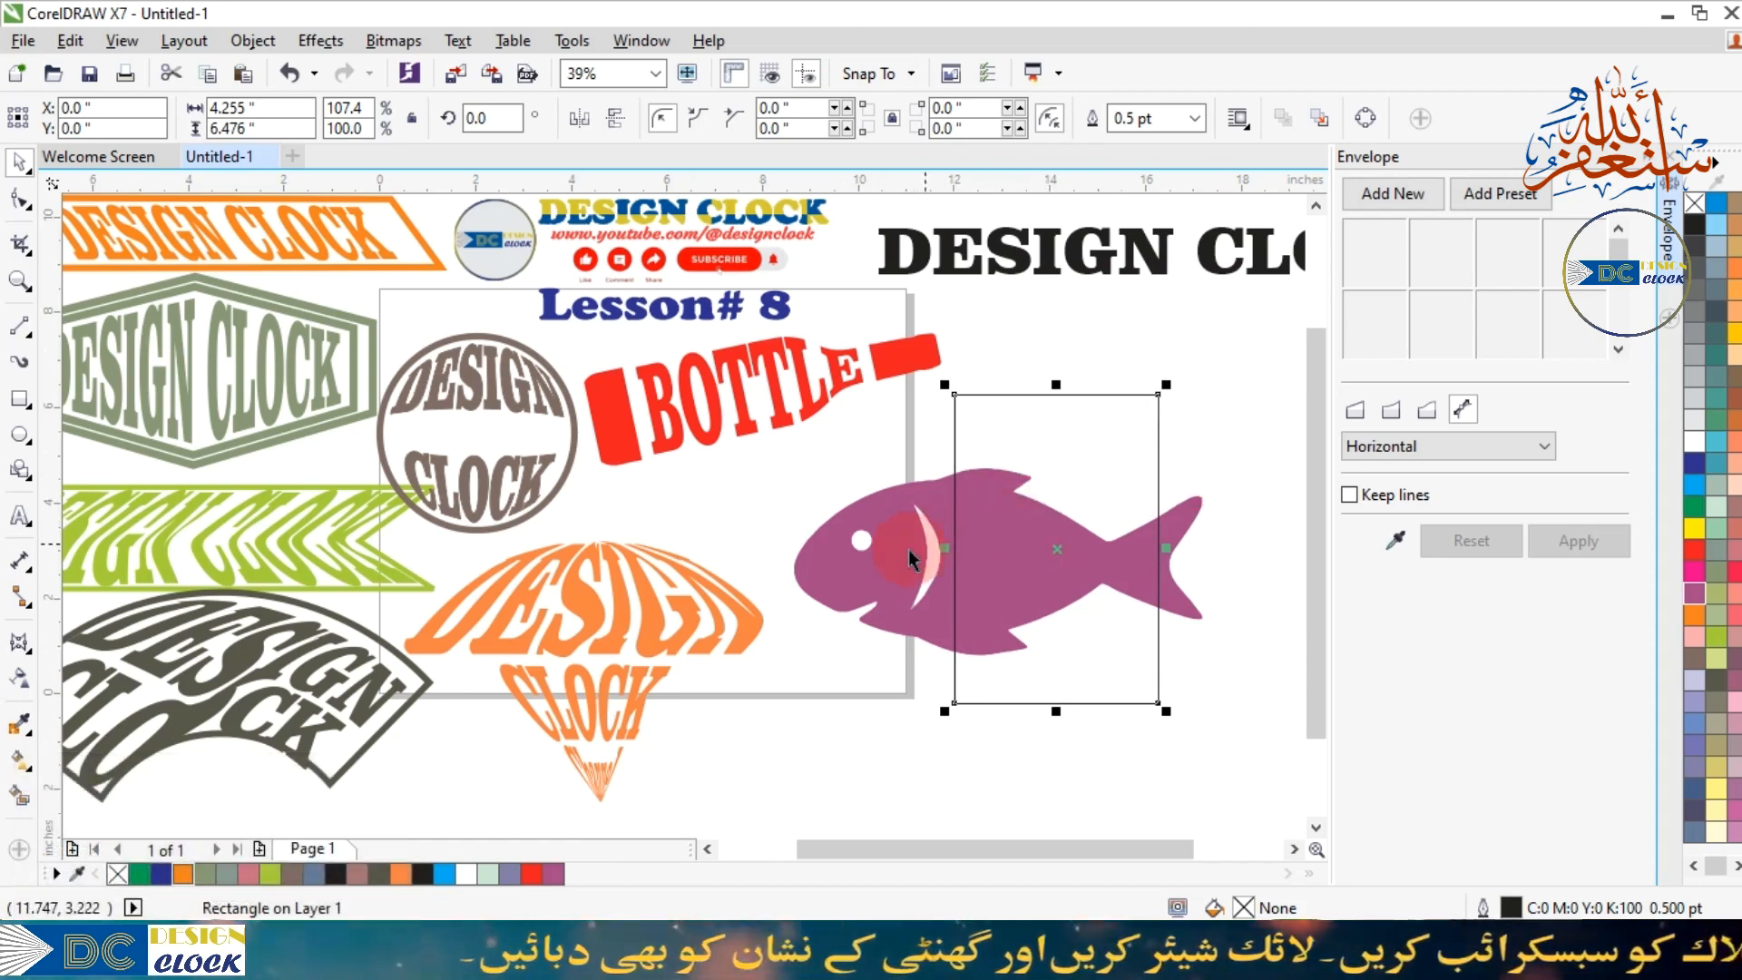
Try to intersect the rectangle with the fish and move the resulting pieces apart.
{"action": "left_click", "coordinate": [853, 508], "text": "shift"}
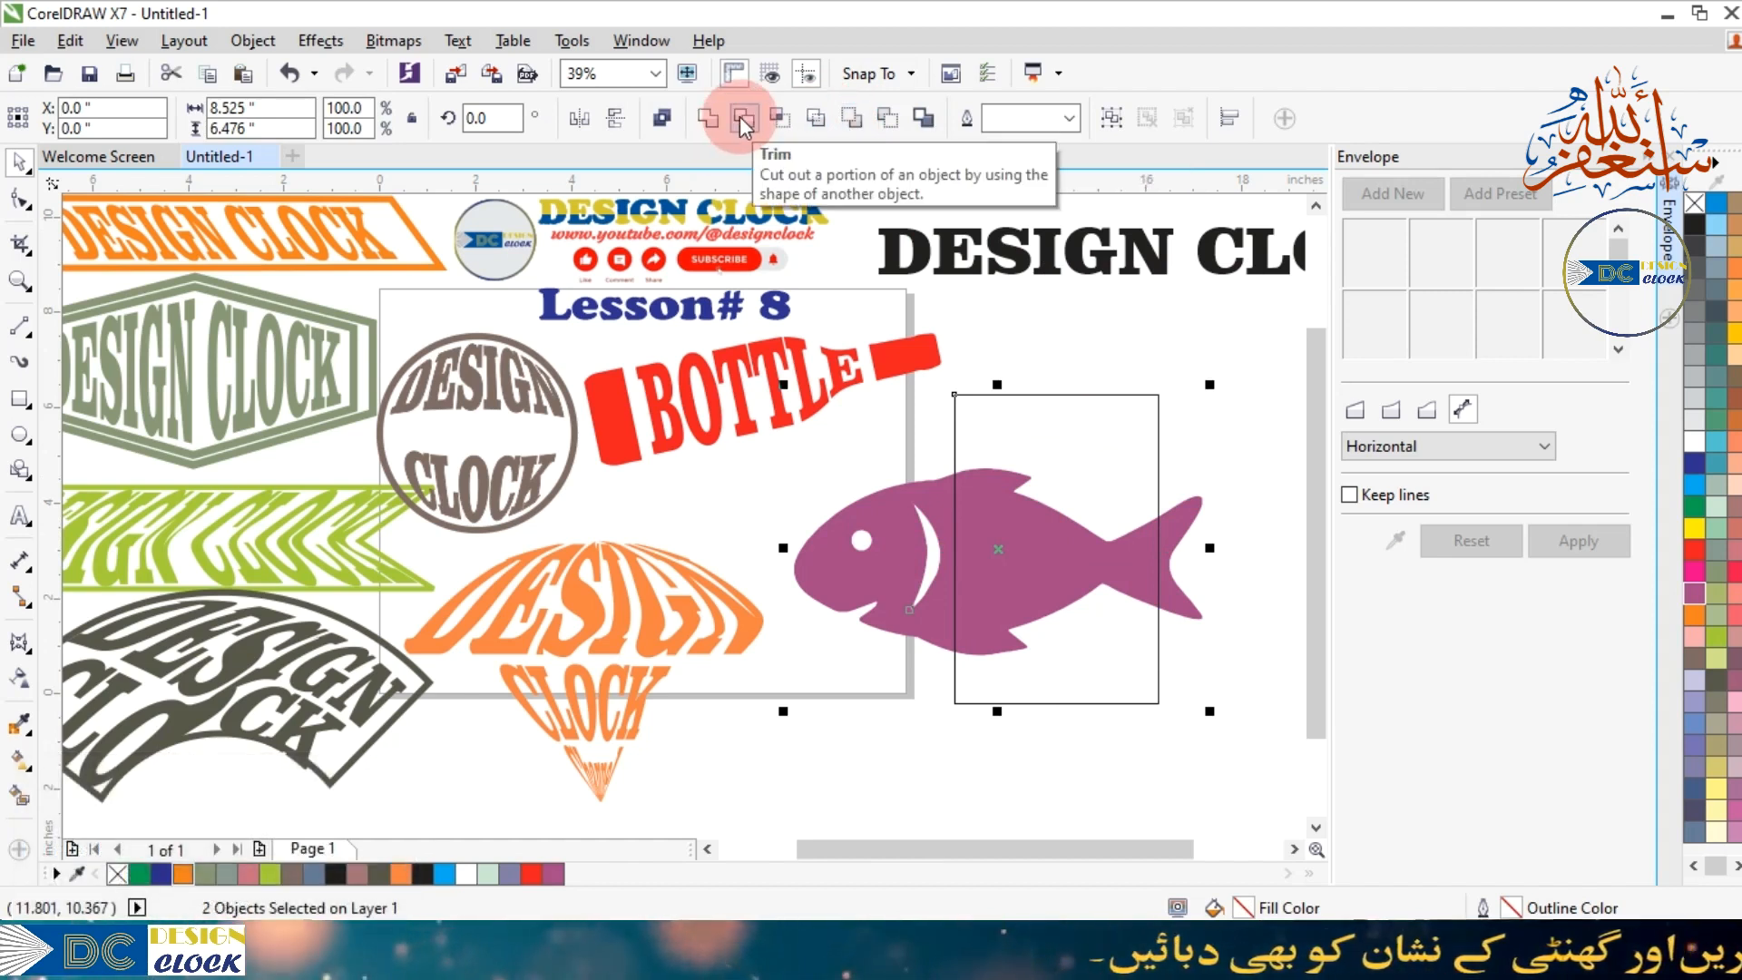
{"action": "left_click", "coordinate": [782, 112]}
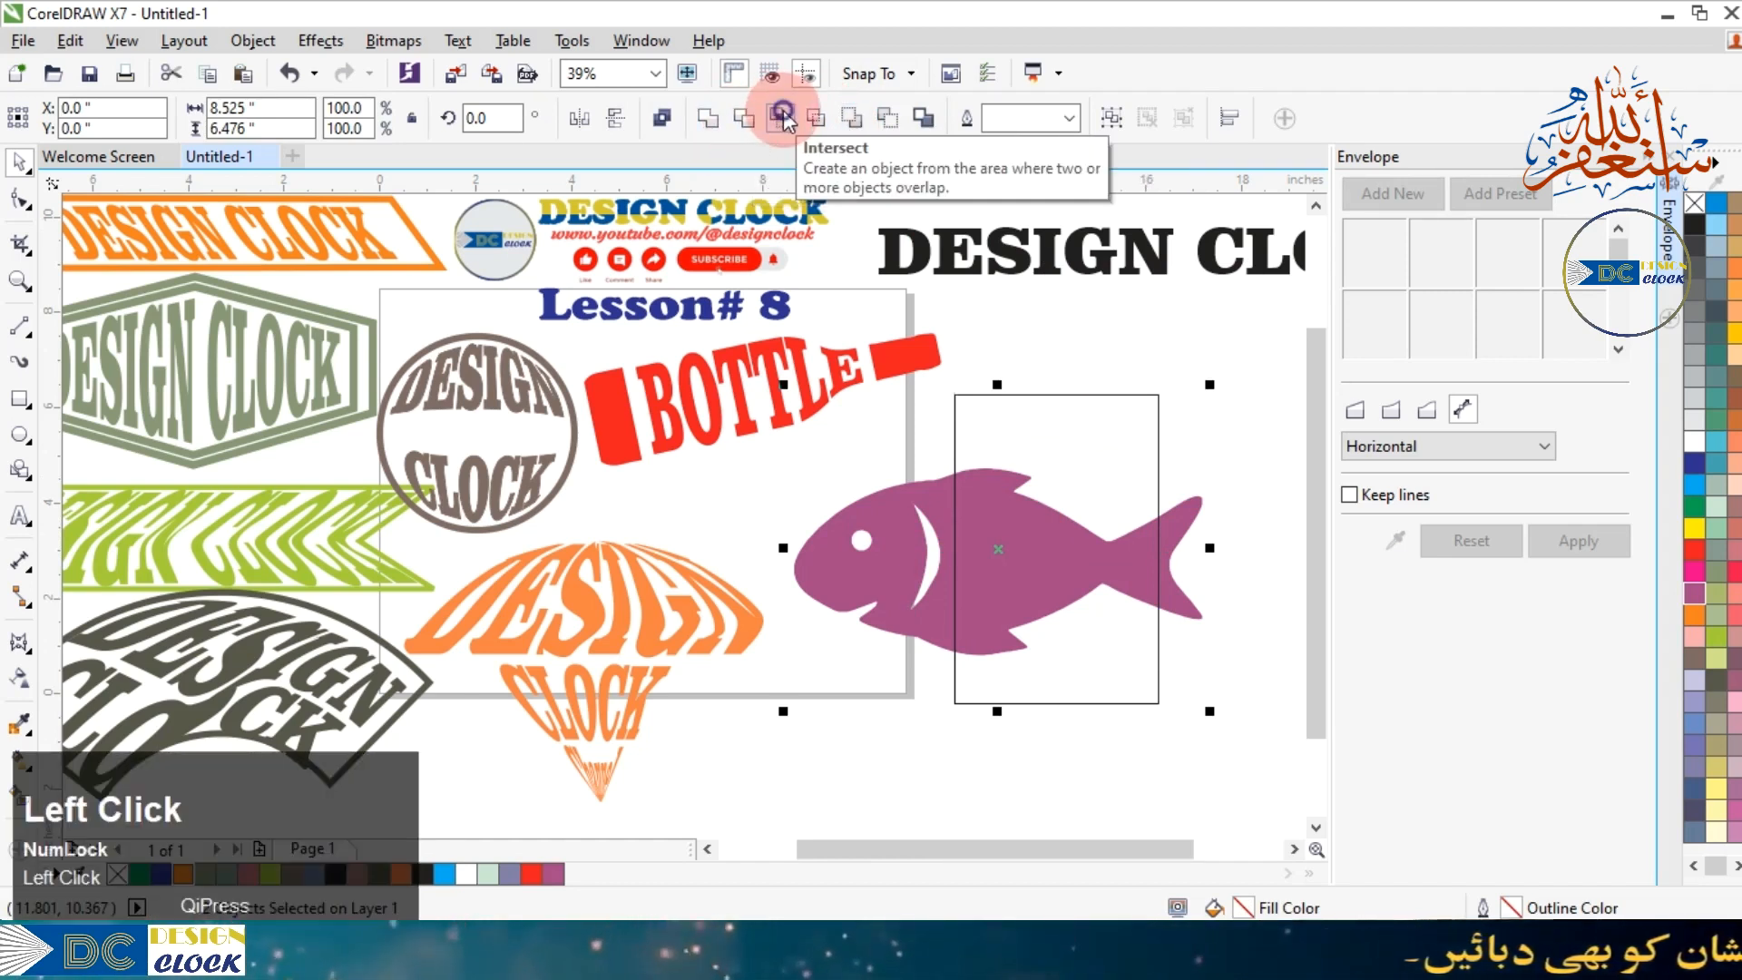
{"action": "left_click", "coordinate": [1043, 481]}
{"action": "left_click", "coordinate": [1012, 539]}
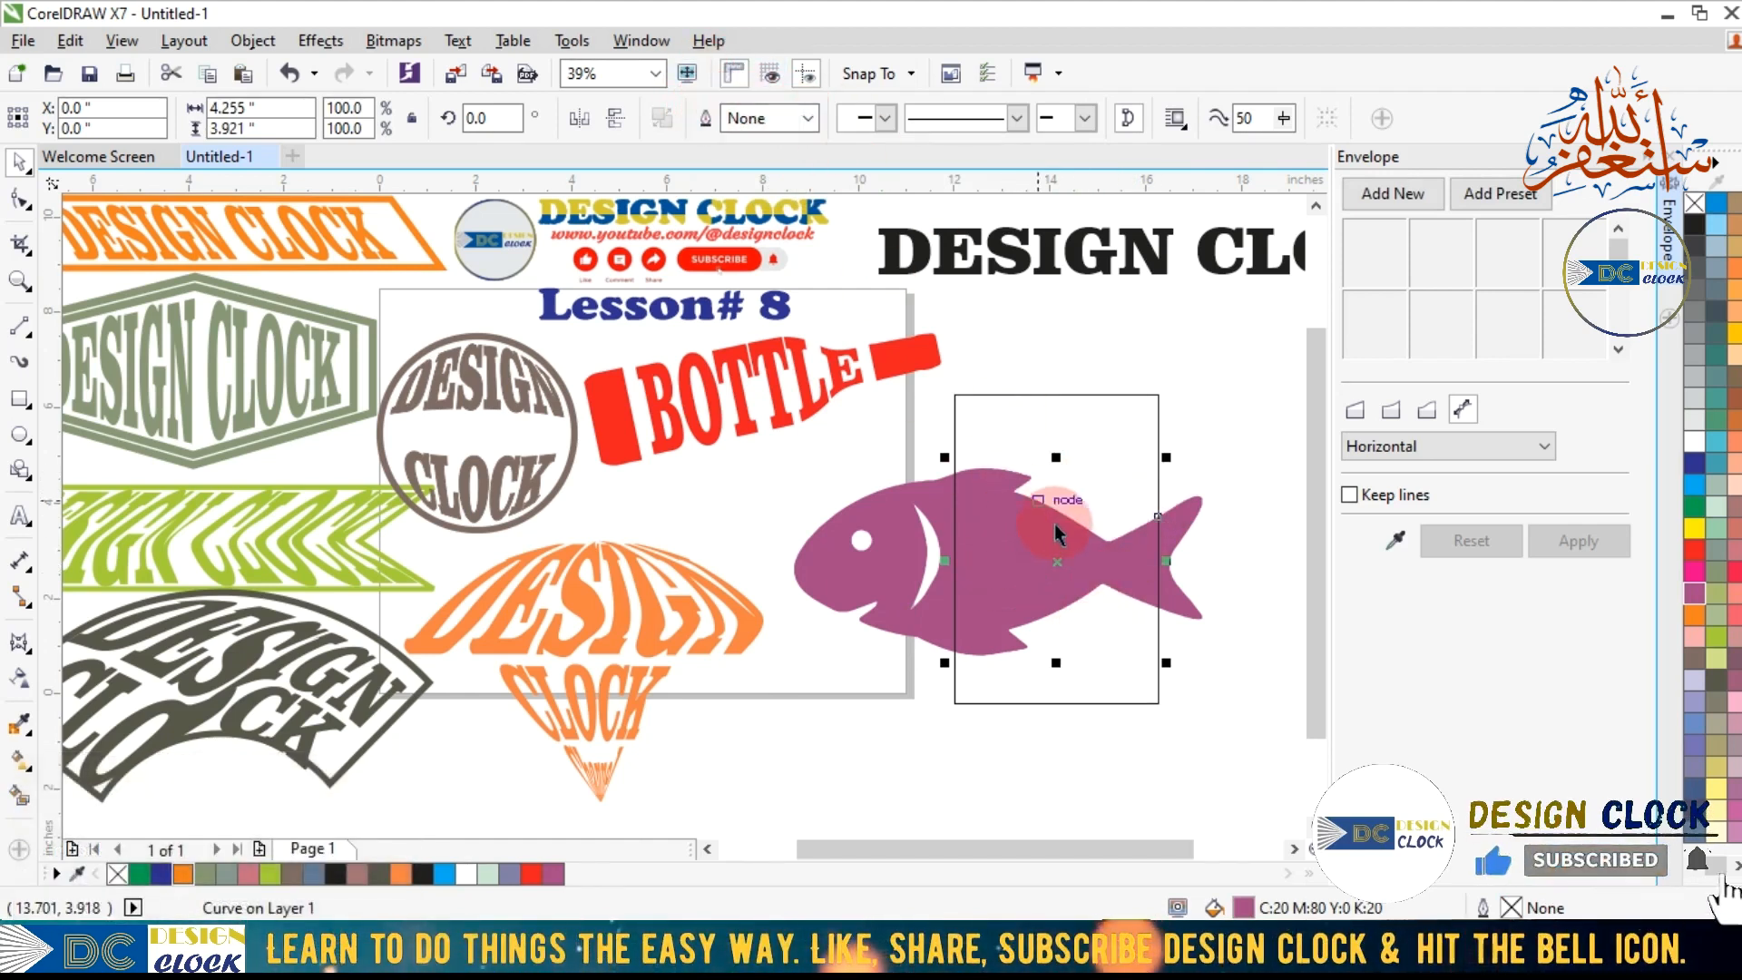
{"action": "left_click", "coordinate": [1158, 466]}
{"action": "left_click_drag", "start_coordinate": [1158, 466], "coordinate": [1266, 385]}
{"action": "left_click_drag", "start_coordinate": [1044, 534], "coordinate": [786, 626]}
Undo the piece moves and the intersection of the rectangle with the fish.
{"action": "key", "text": "ctrl+z"}
{"action": "key", "text": "ctrl+z"}
{"action": "key", "text": "ctrl+z"}
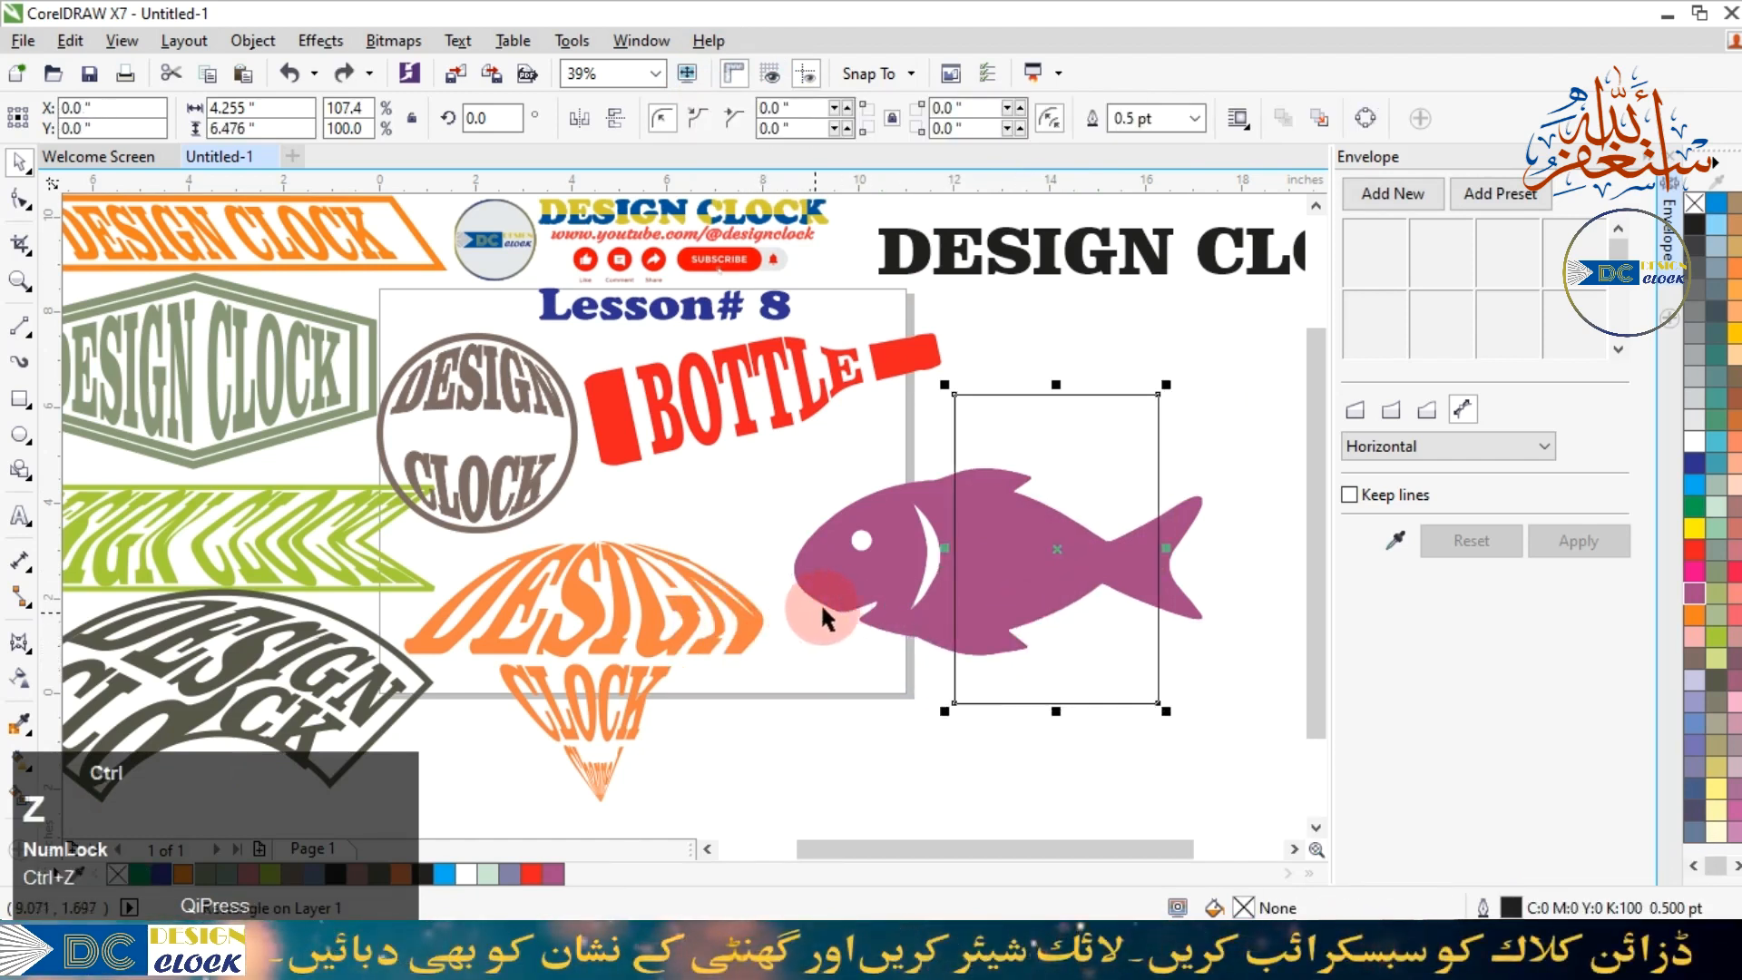
Intersect the rectangle with the fish to make a separate body piece and trim the fish with the rectangle.
{"action": "left_click", "coordinate": [1035, 441]}
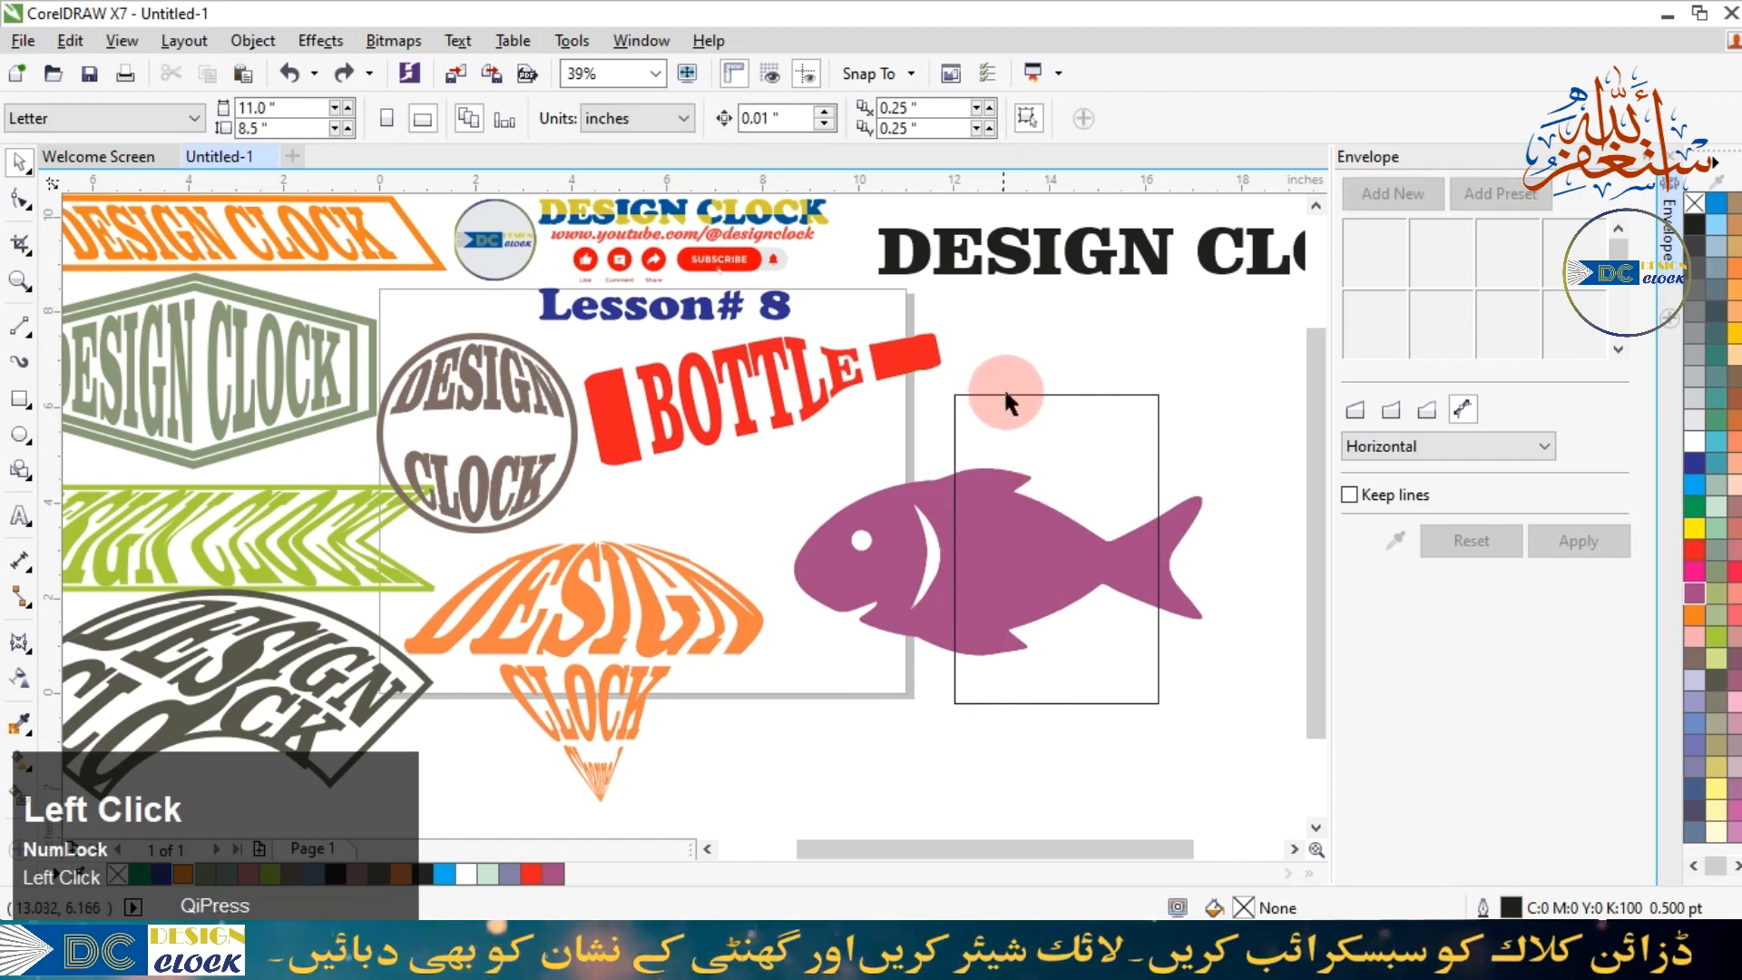
{"action": "key", "text": "Caps_Lock"}
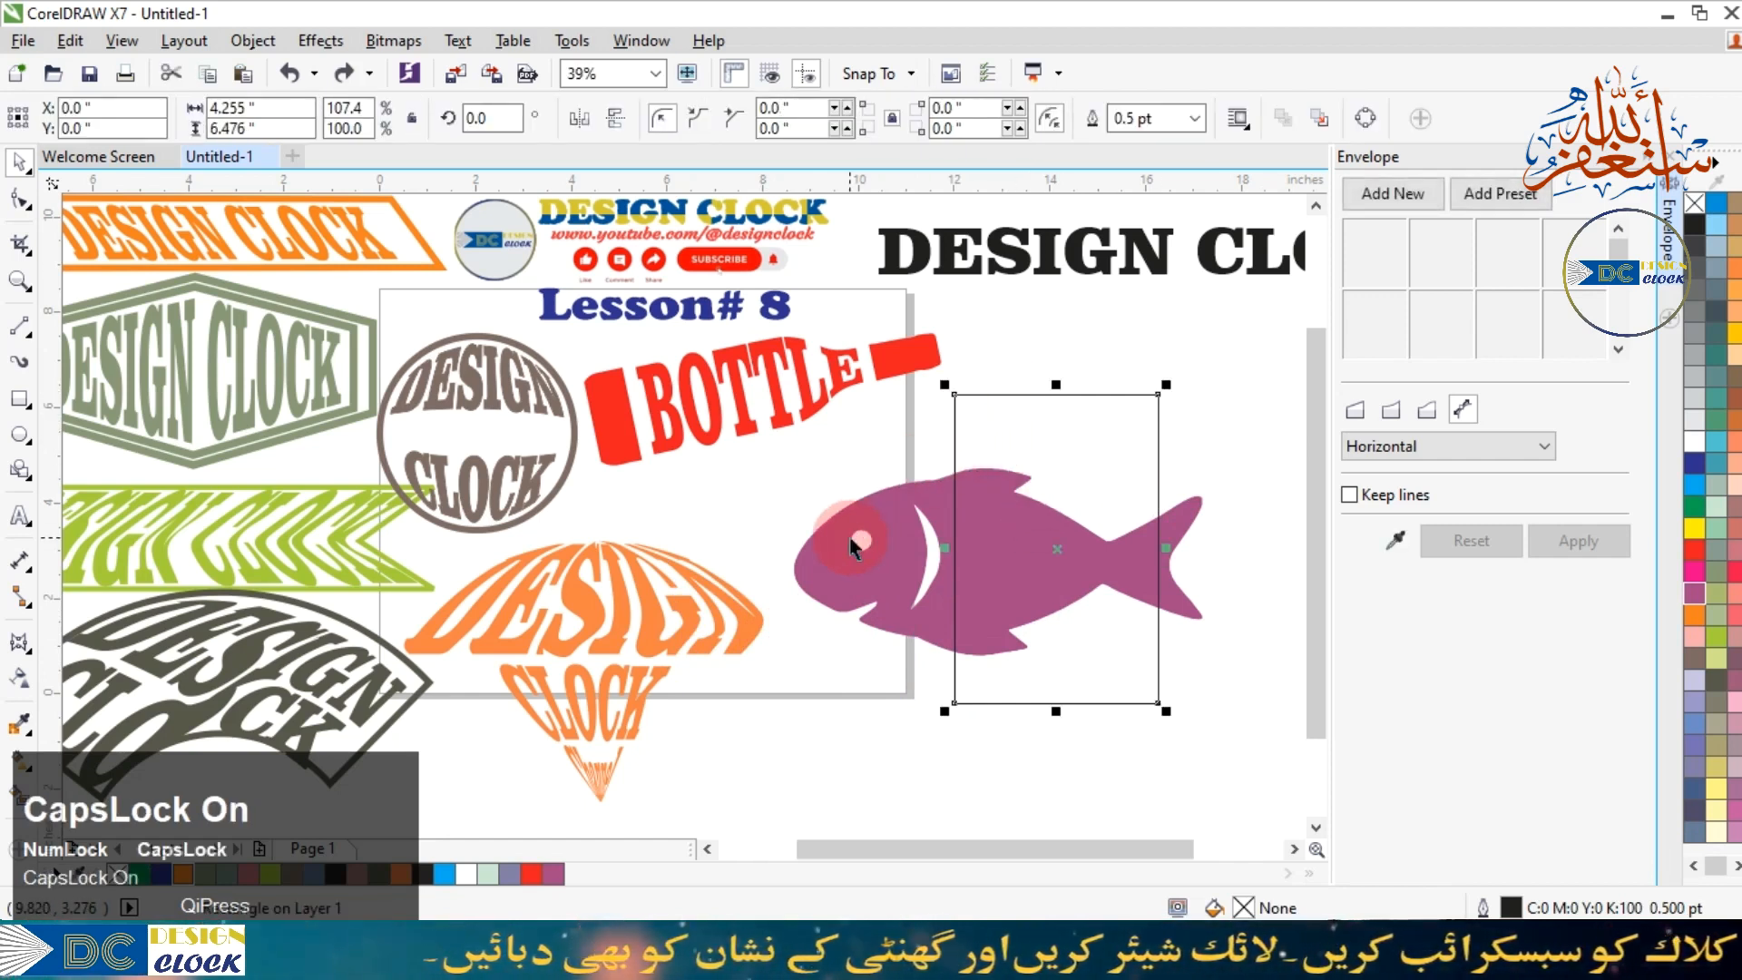
{"action": "left_click", "coordinate": [850, 509]}
{"action": "left_click", "coordinate": [1071, 387]}
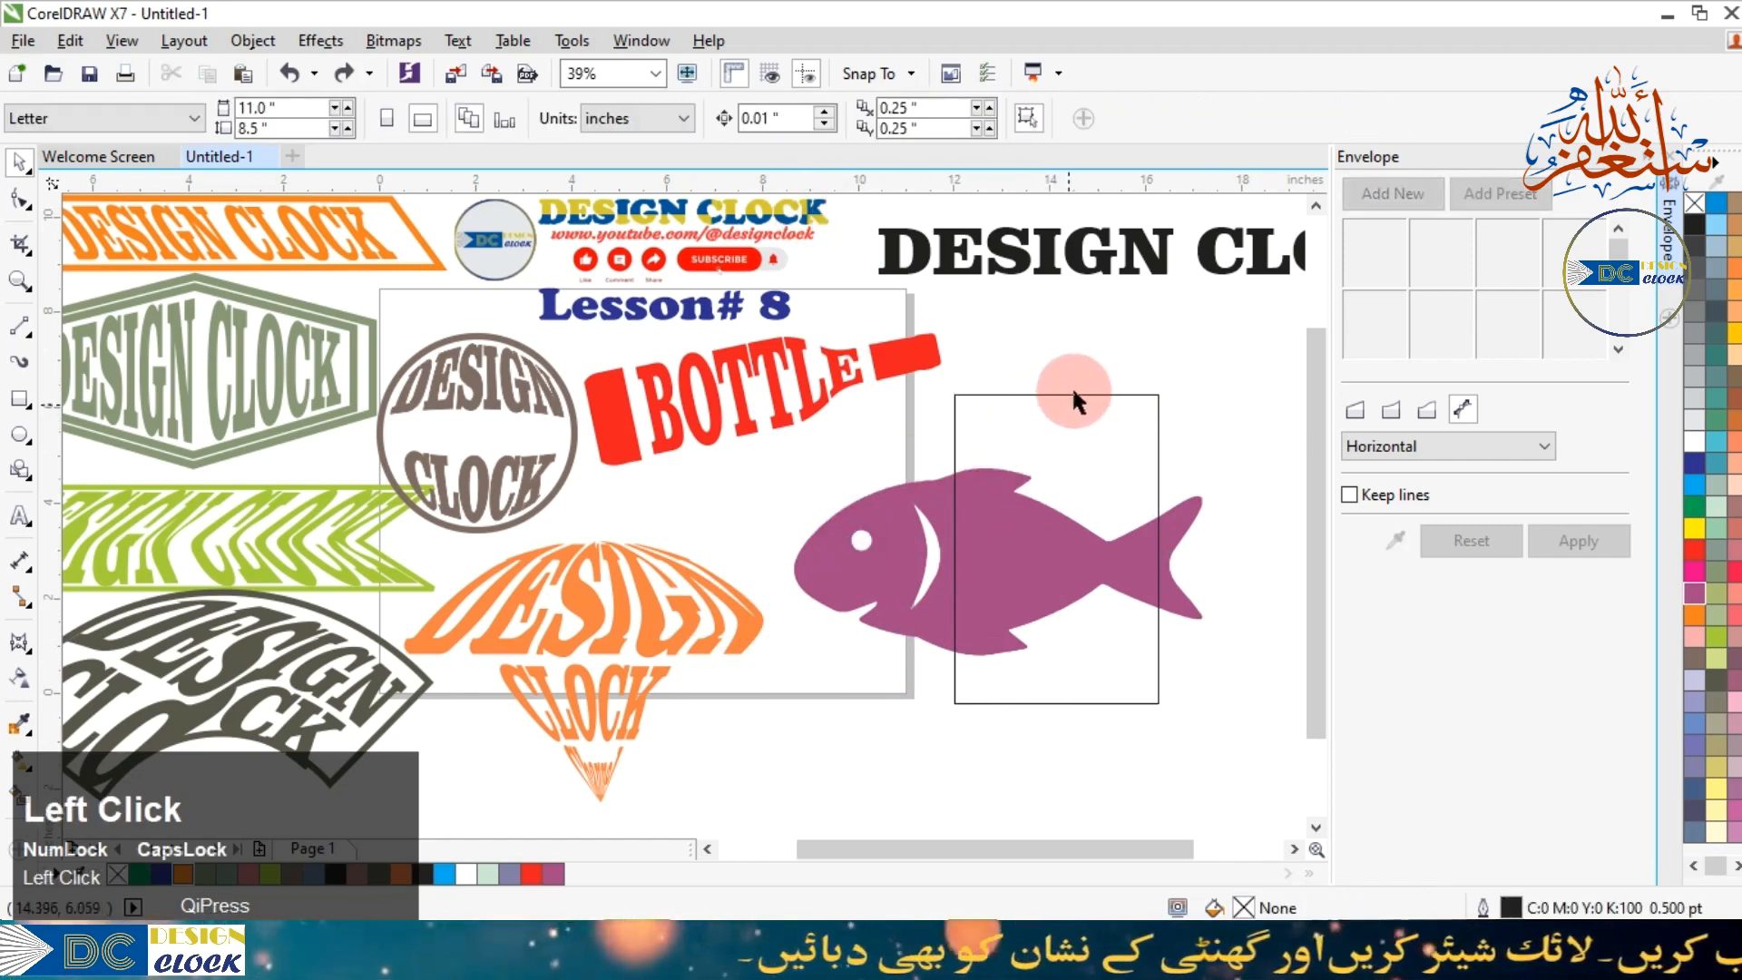
{"action": "left_click", "coordinate": [1073, 396]}
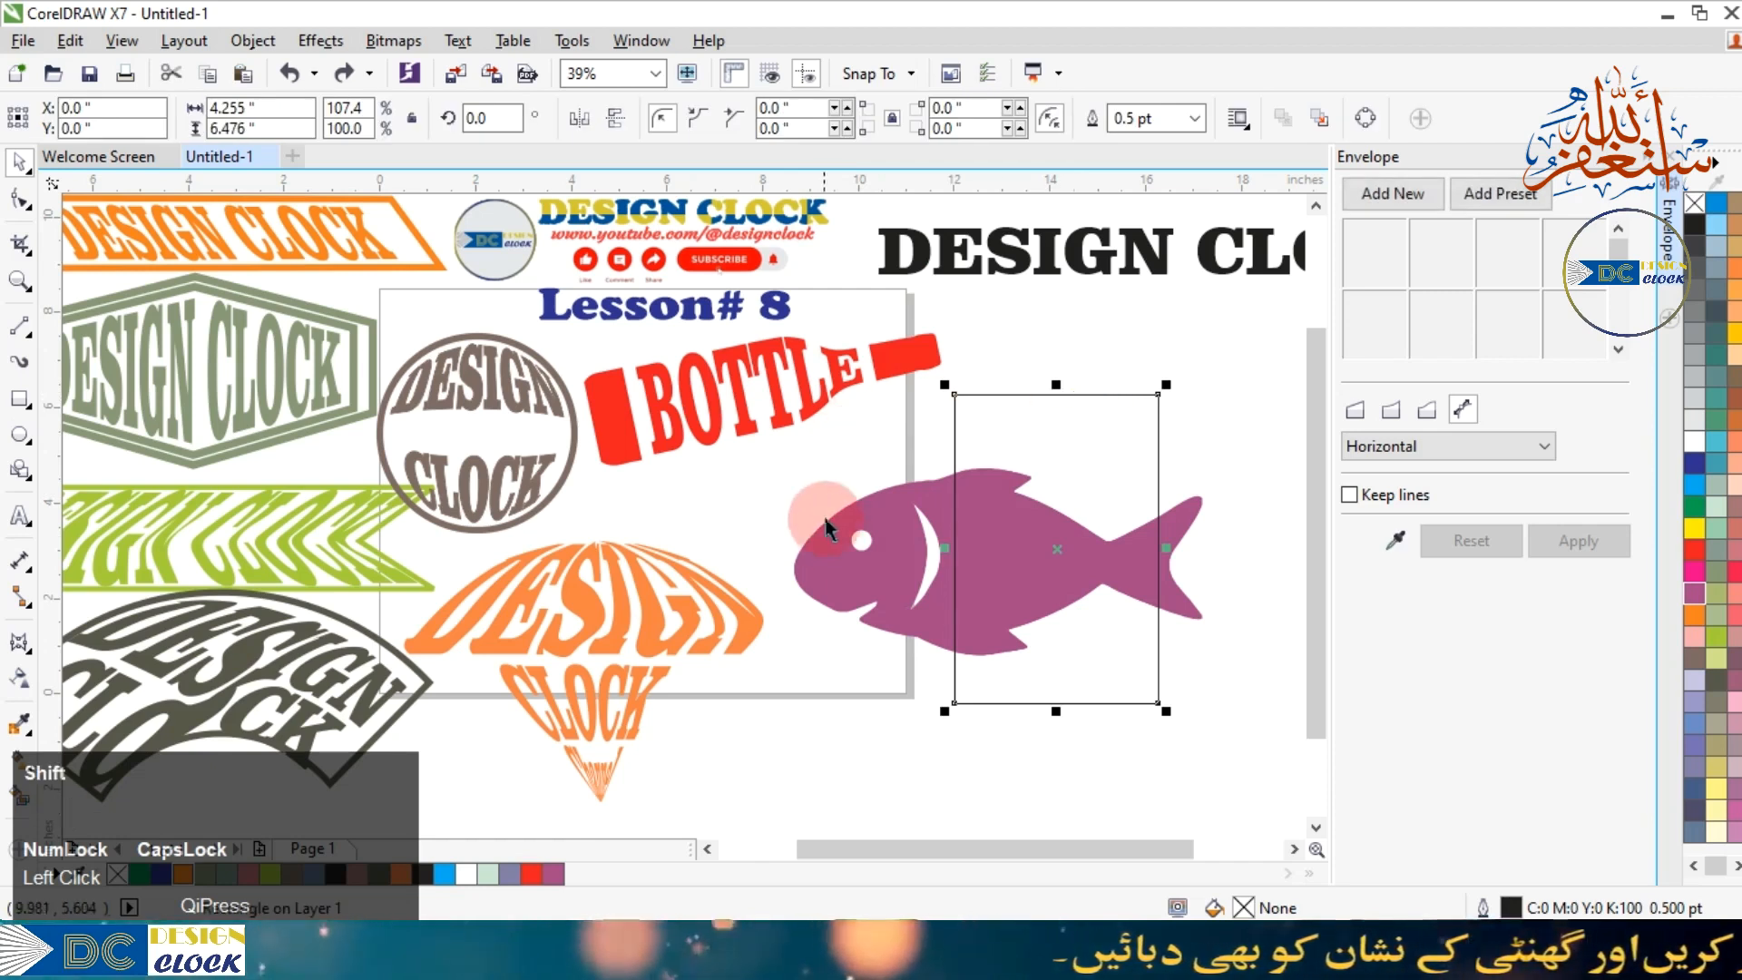
{"action": "left_click", "coordinate": [818, 568], "text": "shift"}
{"action": "left_click", "coordinate": [746, 116]}
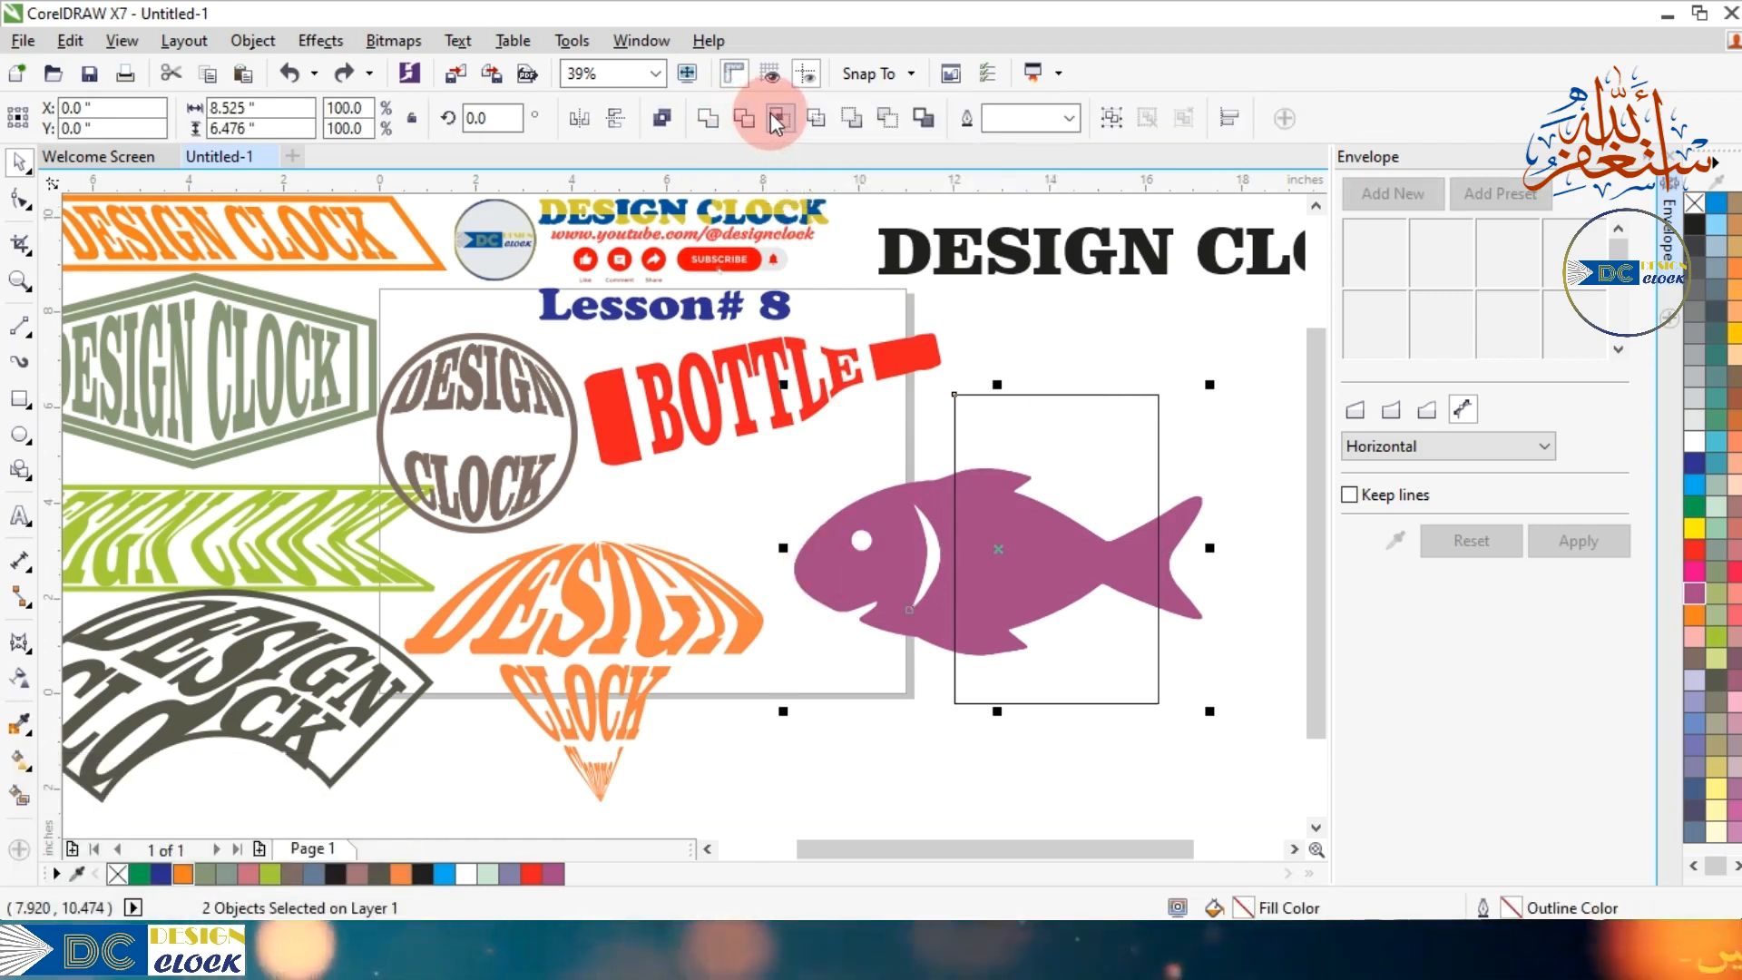
{"action": "left_click", "coordinate": [753, 122]}
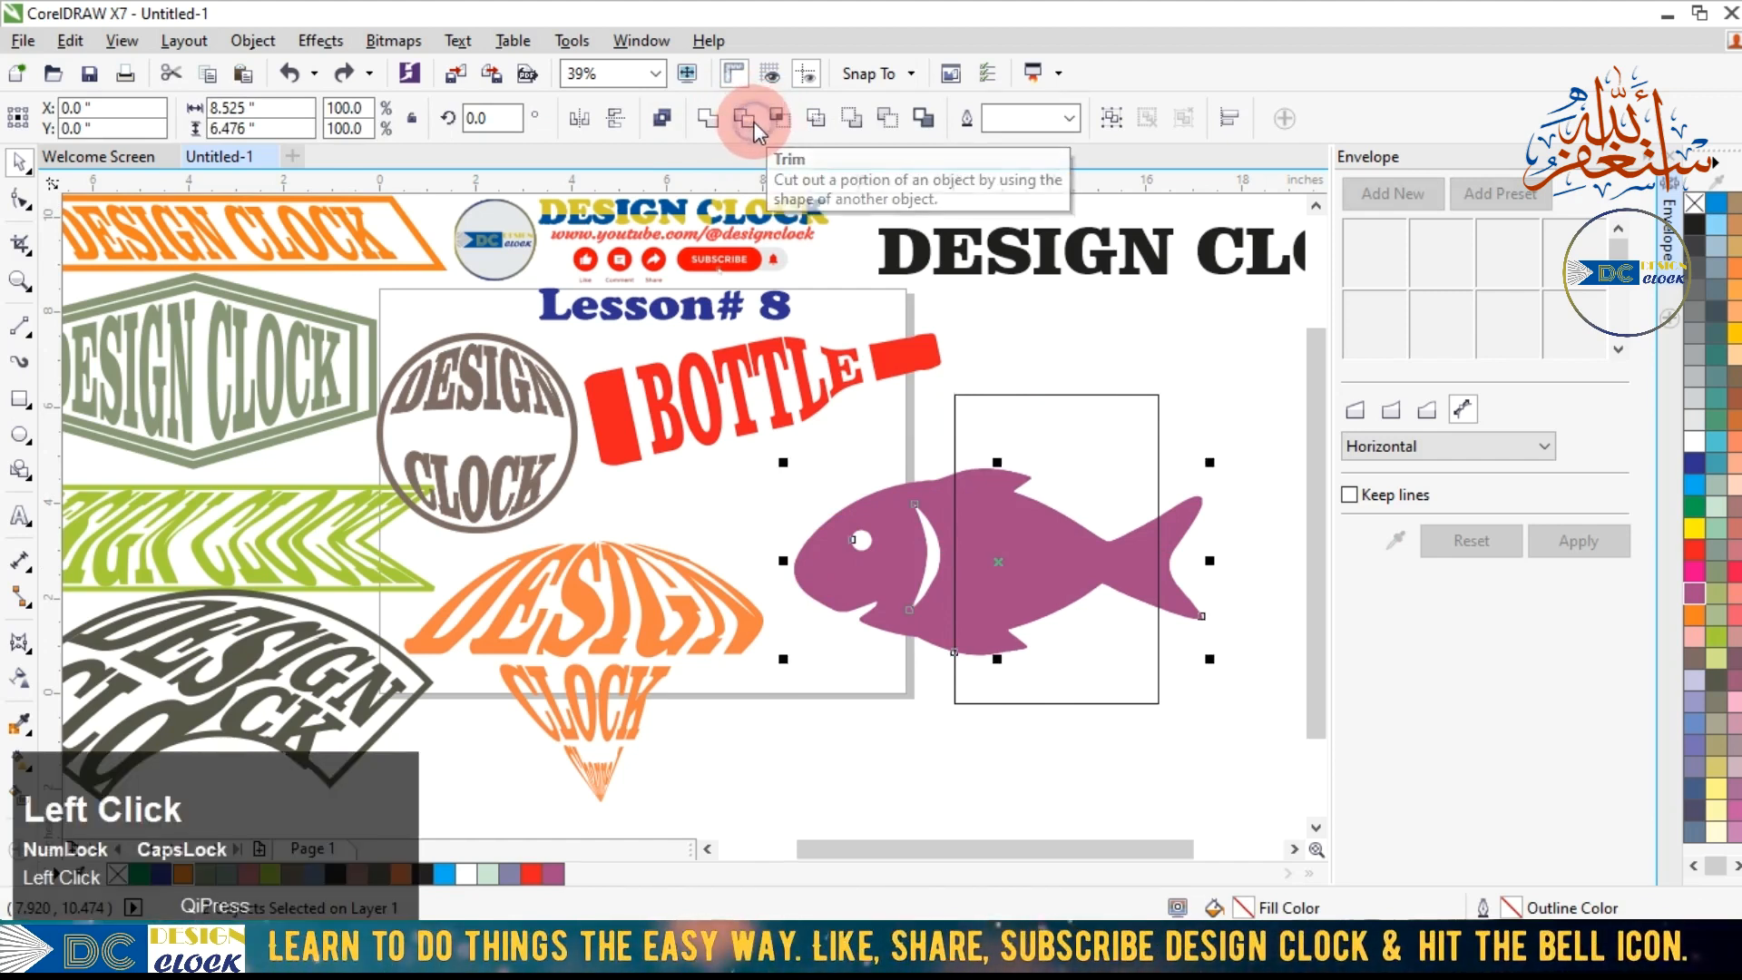
Delete the cutting rectangle from over the fish's body.
{"action": "left_click", "coordinate": [1039, 739]}
{"action": "left_click_drag", "start_coordinate": [1033, 595], "coordinate": [724, 540]}
{"action": "key", "text": "Delete"}
Move the cut-out body piece above the gap between head and tail and shift the black DESIGN CLOCK text slightly up.
{"action": "left_click_drag", "start_coordinate": [998, 568], "coordinate": [1058, 380]}
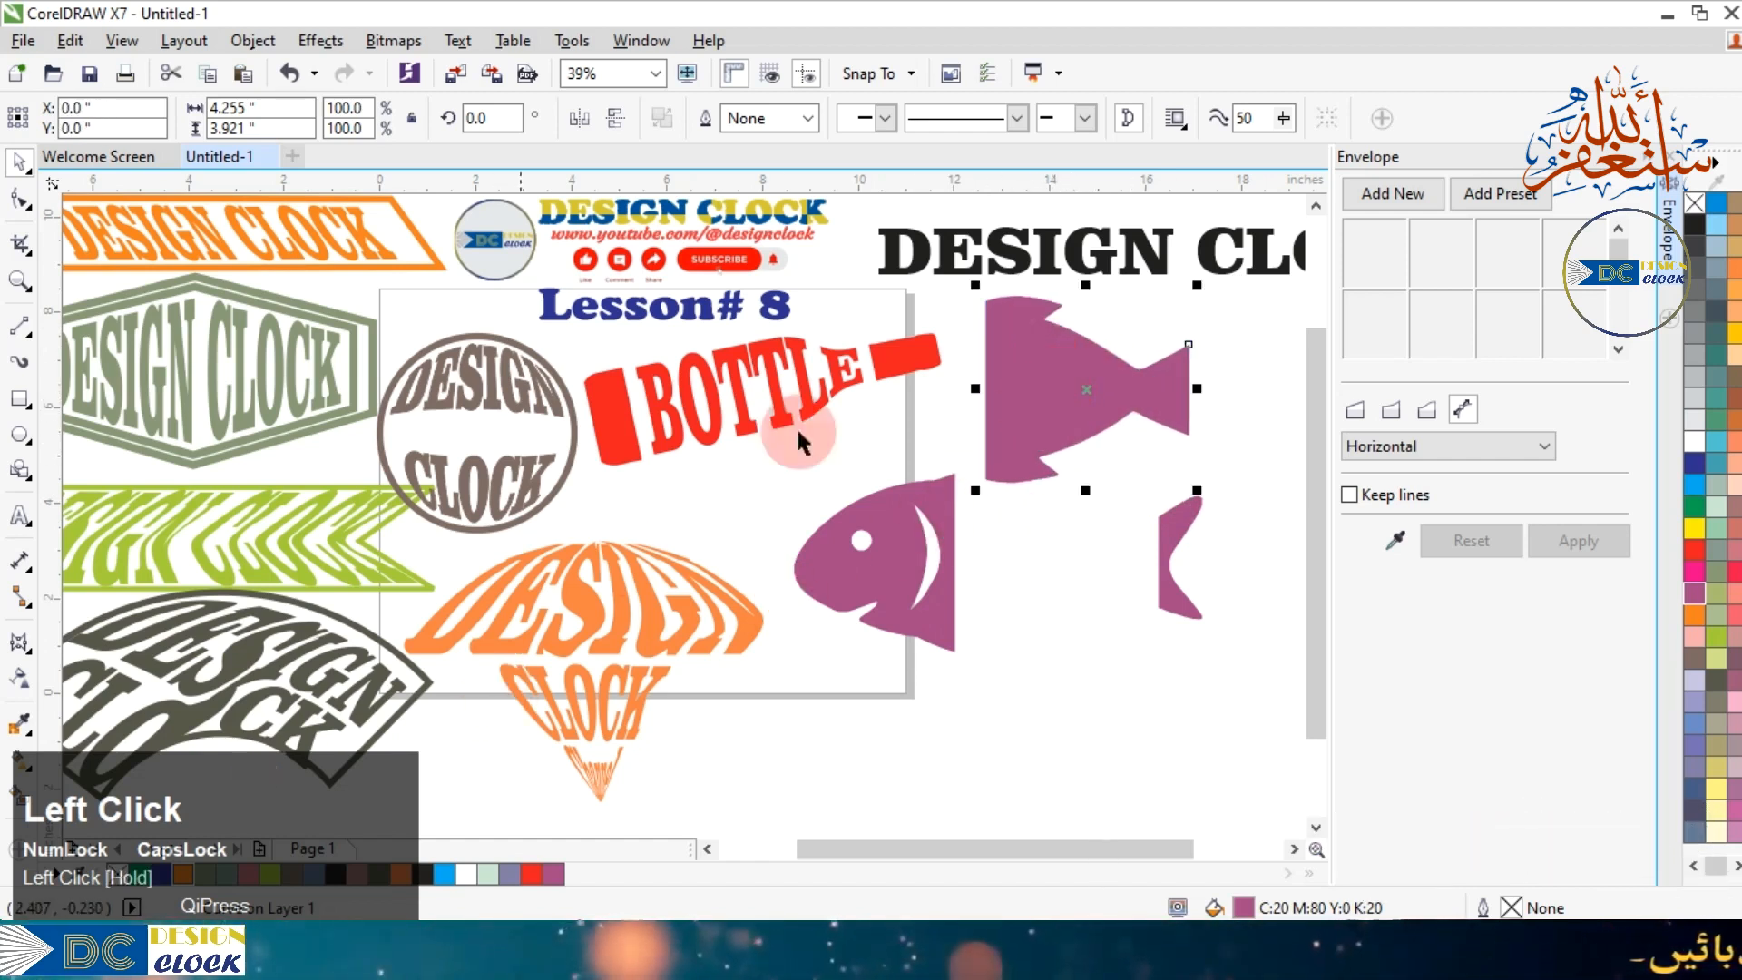
{"action": "left_click_drag", "start_coordinate": [907, 272], "coordinate": [962, 231]}
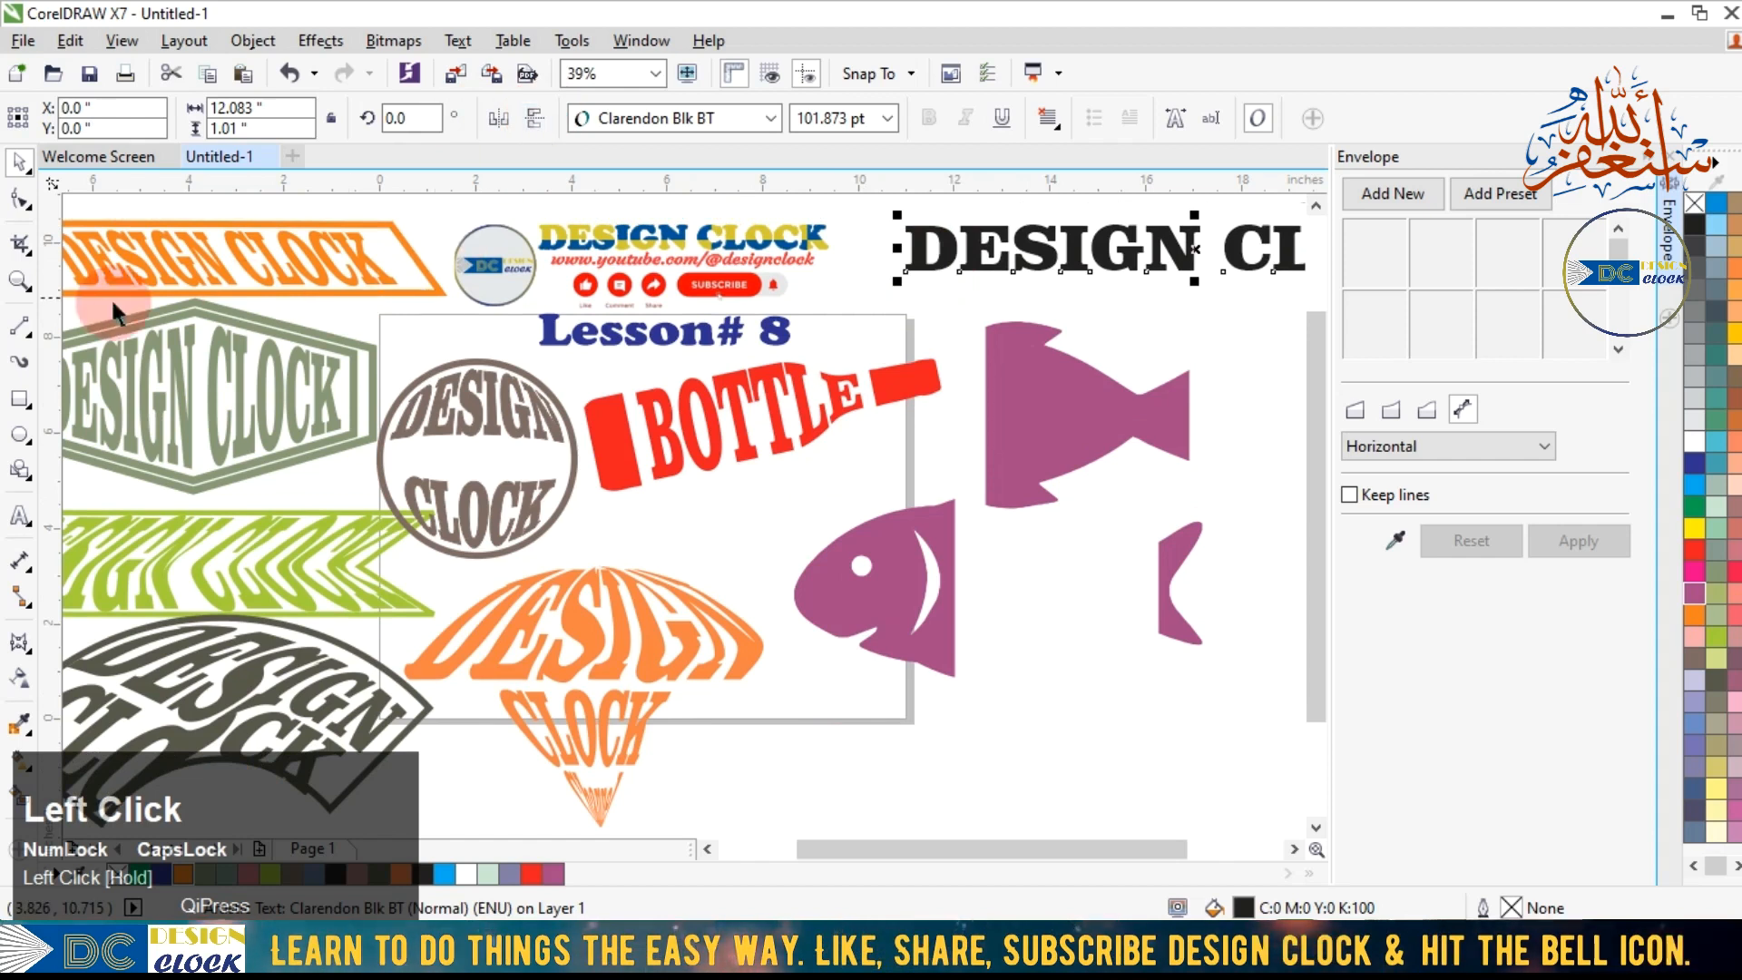
{"action": "left_click", "coordinate": [20, 518]}
{"action": "left_click", "coordinate": [945, 738]}
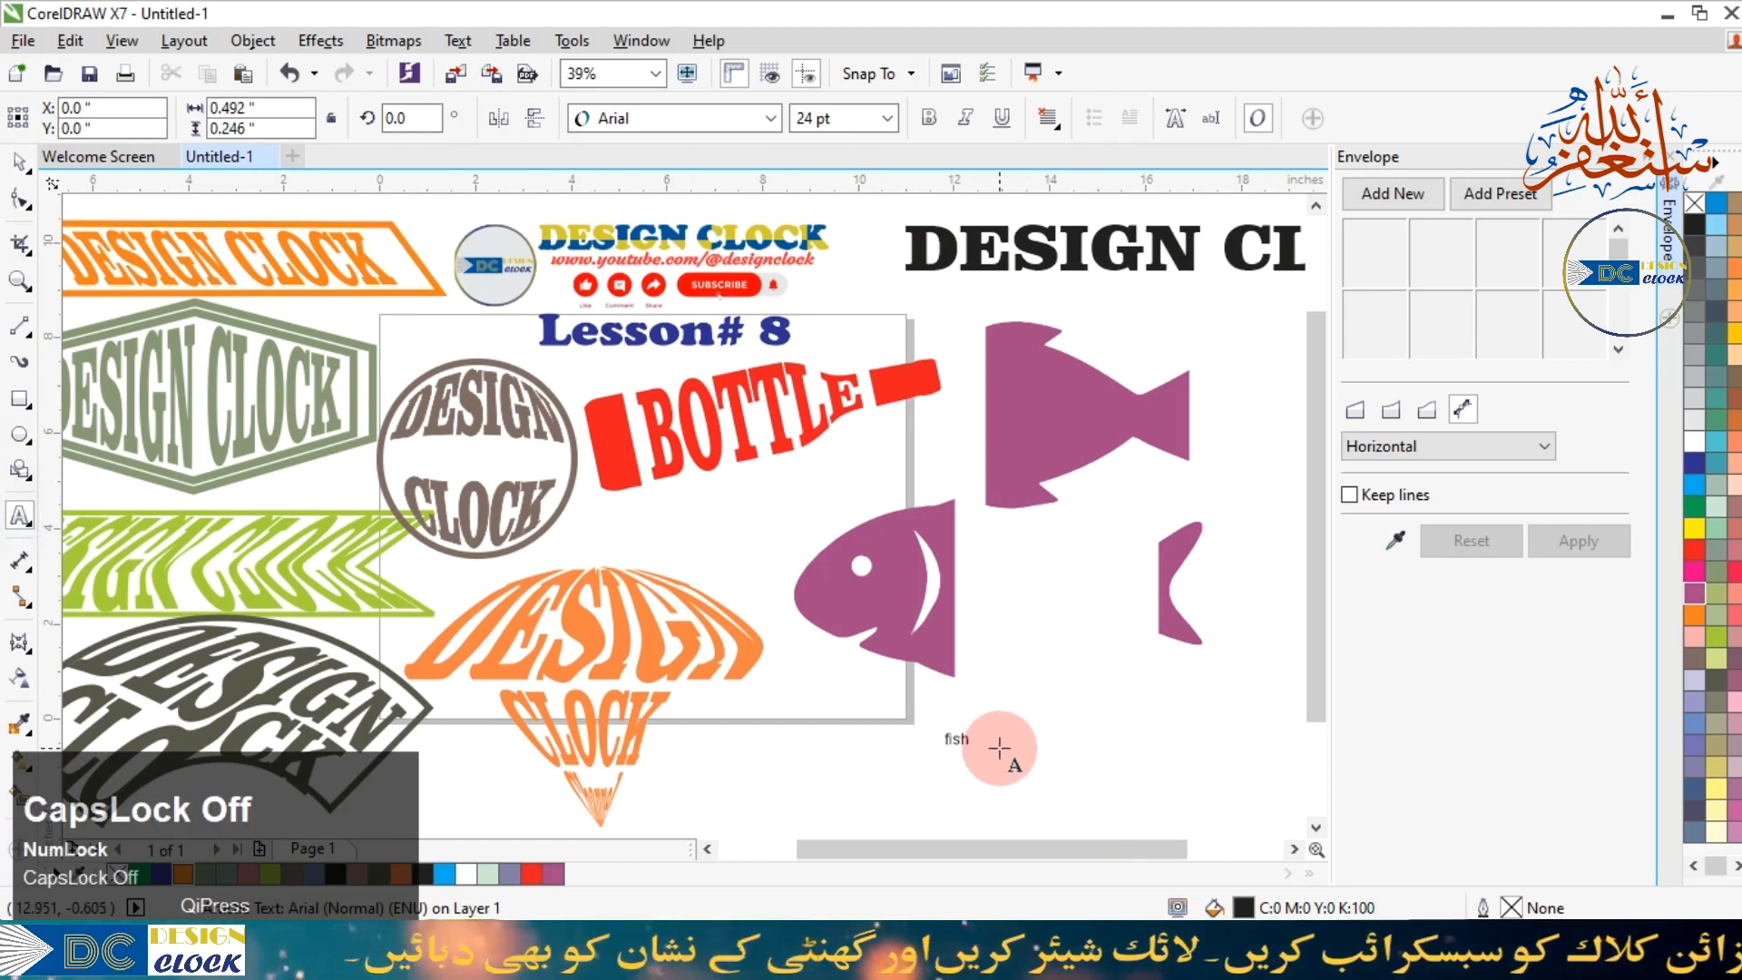
{"action": "key", "text": "Delete"}
{"action": "left_click", "coordinate": [17, 157]}
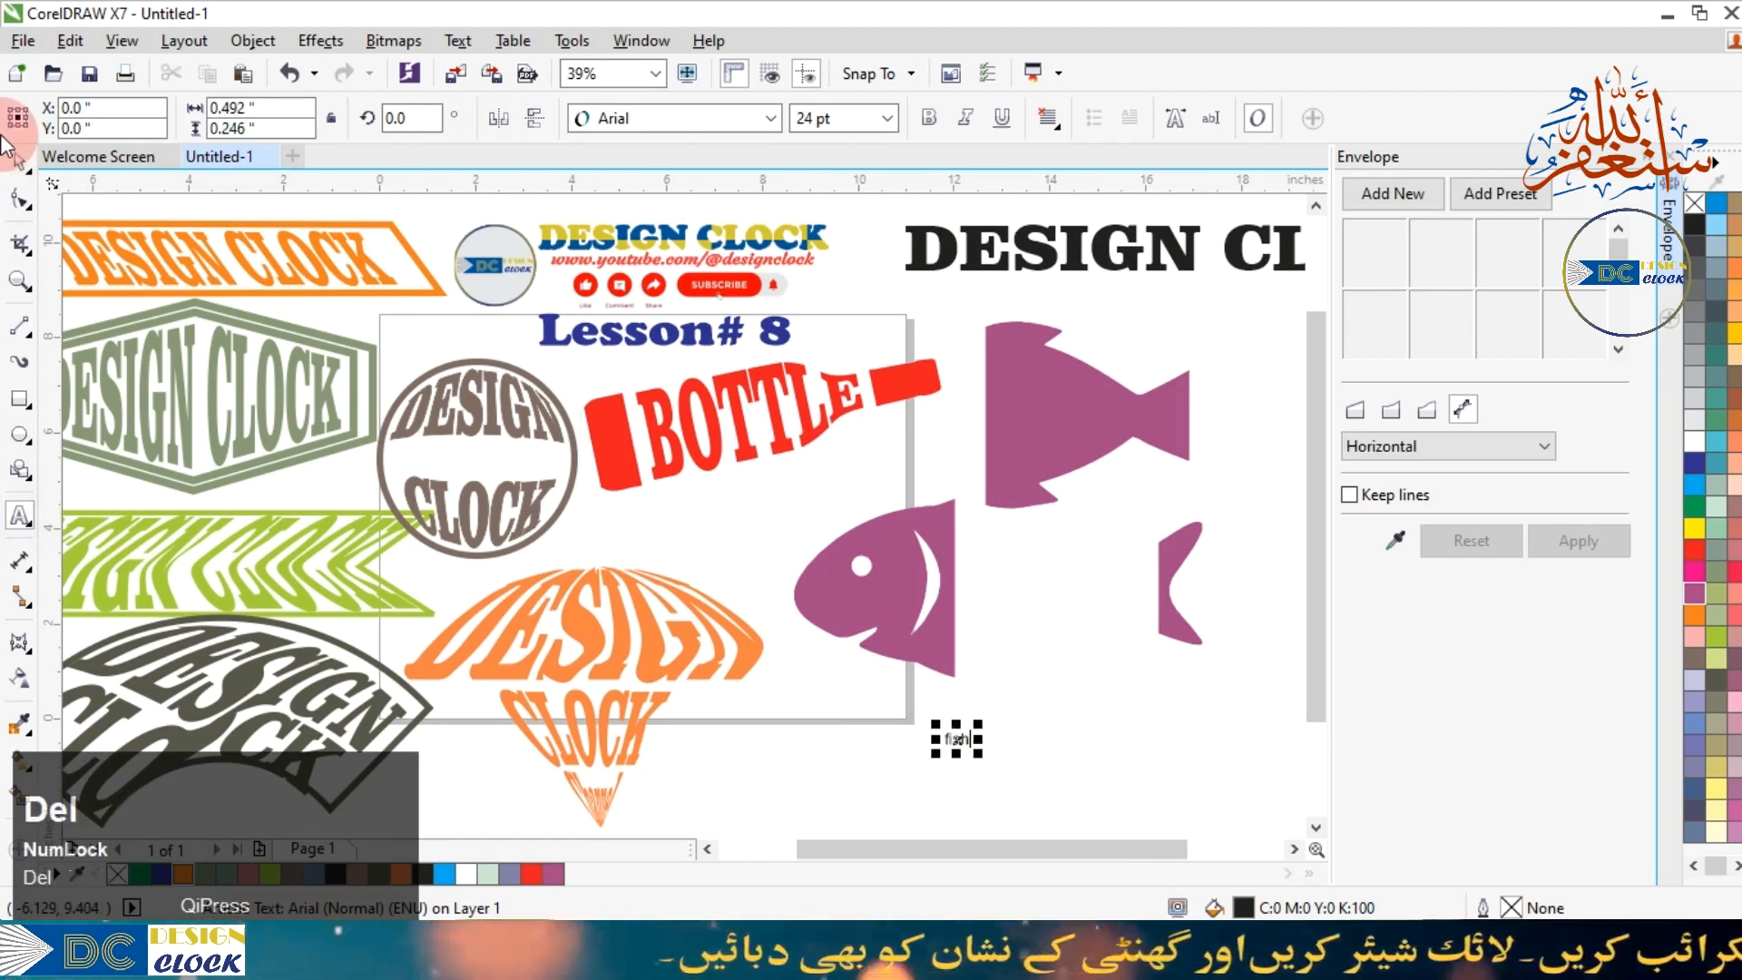
{"action": "left_click", "coordinate": [948, 733]}
{"action": "left_click", "coordinate": [962, 740]}
{"action": "key", "text": "Delete"}
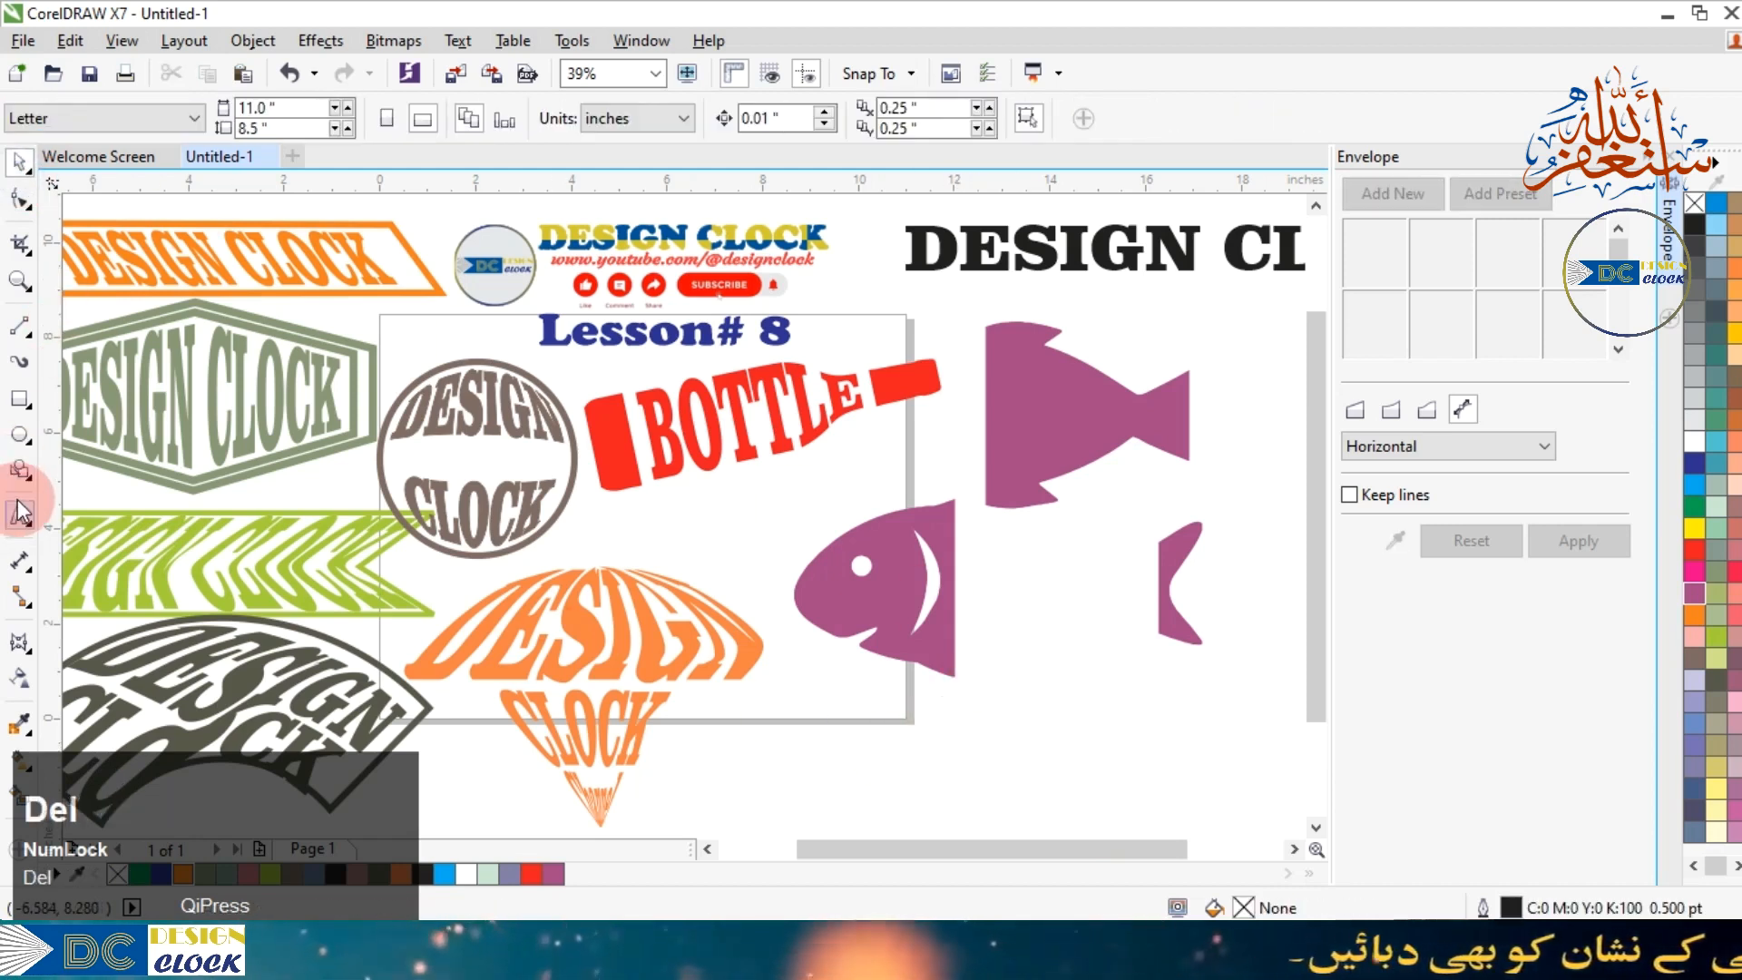
Add the artistic text FISH below the fish pieces and enlarge it to about 160 pt.
{"action": "left_click", "coordinate": [20, 514]}
{"action": "left_click", "coordinate": [953, 737]}
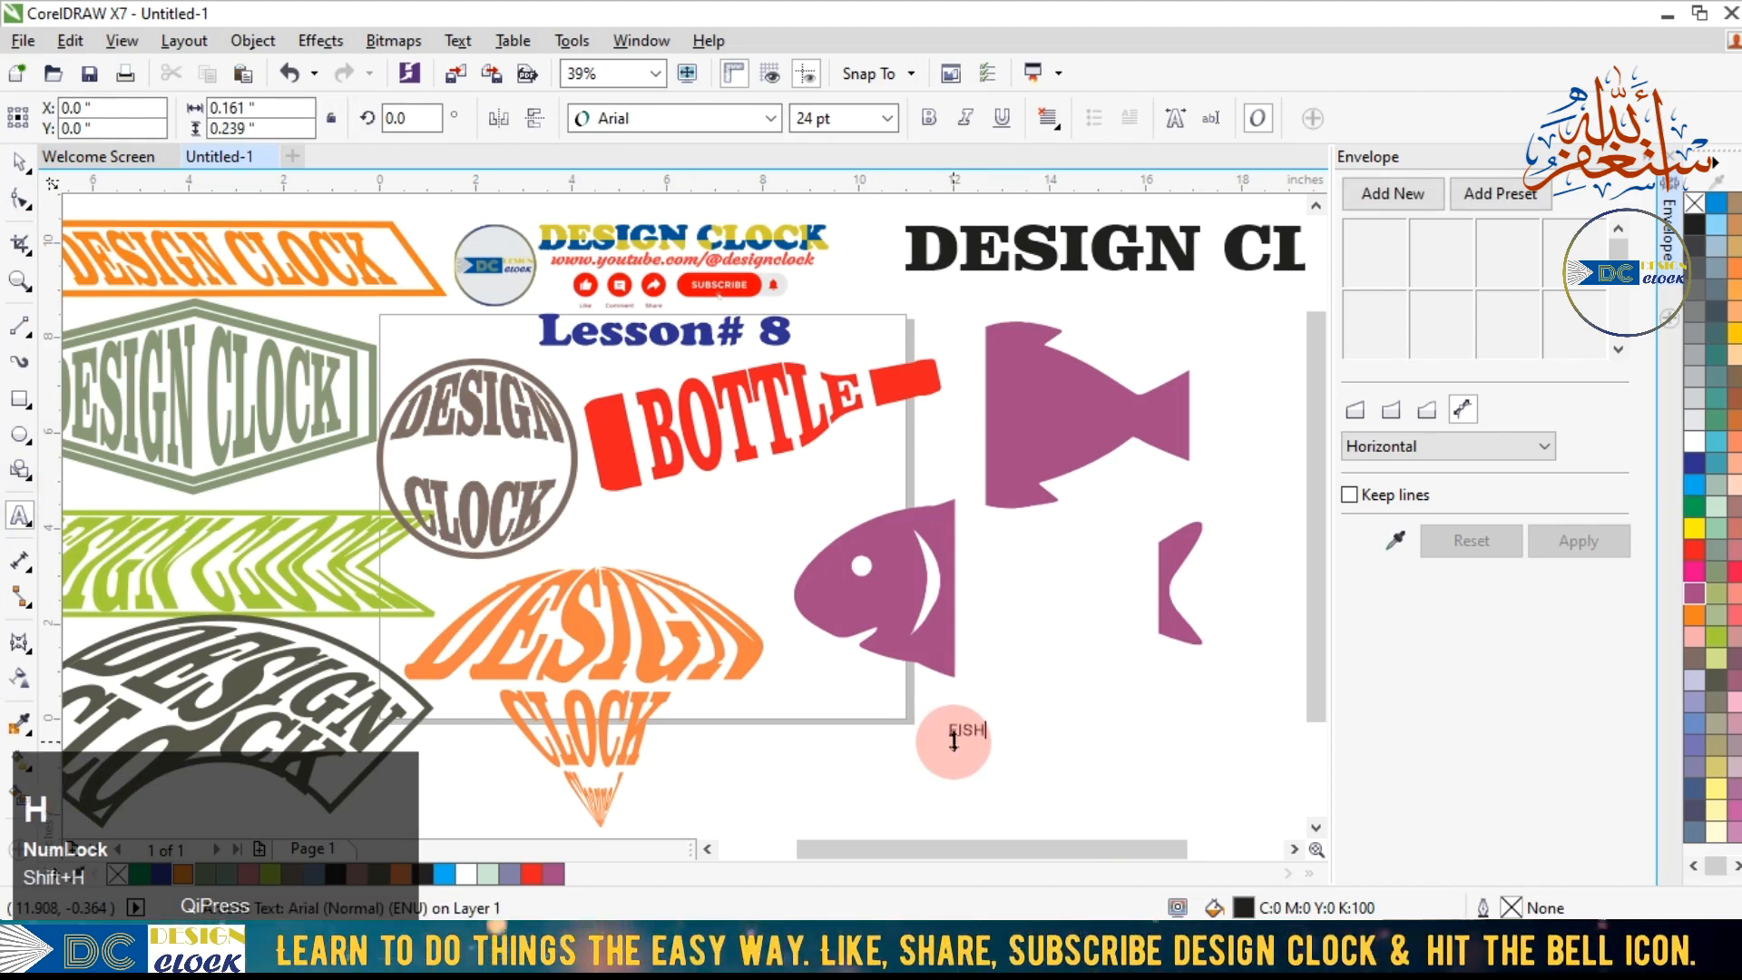
{"action": "left_click", "coordinate": [20, 163]}
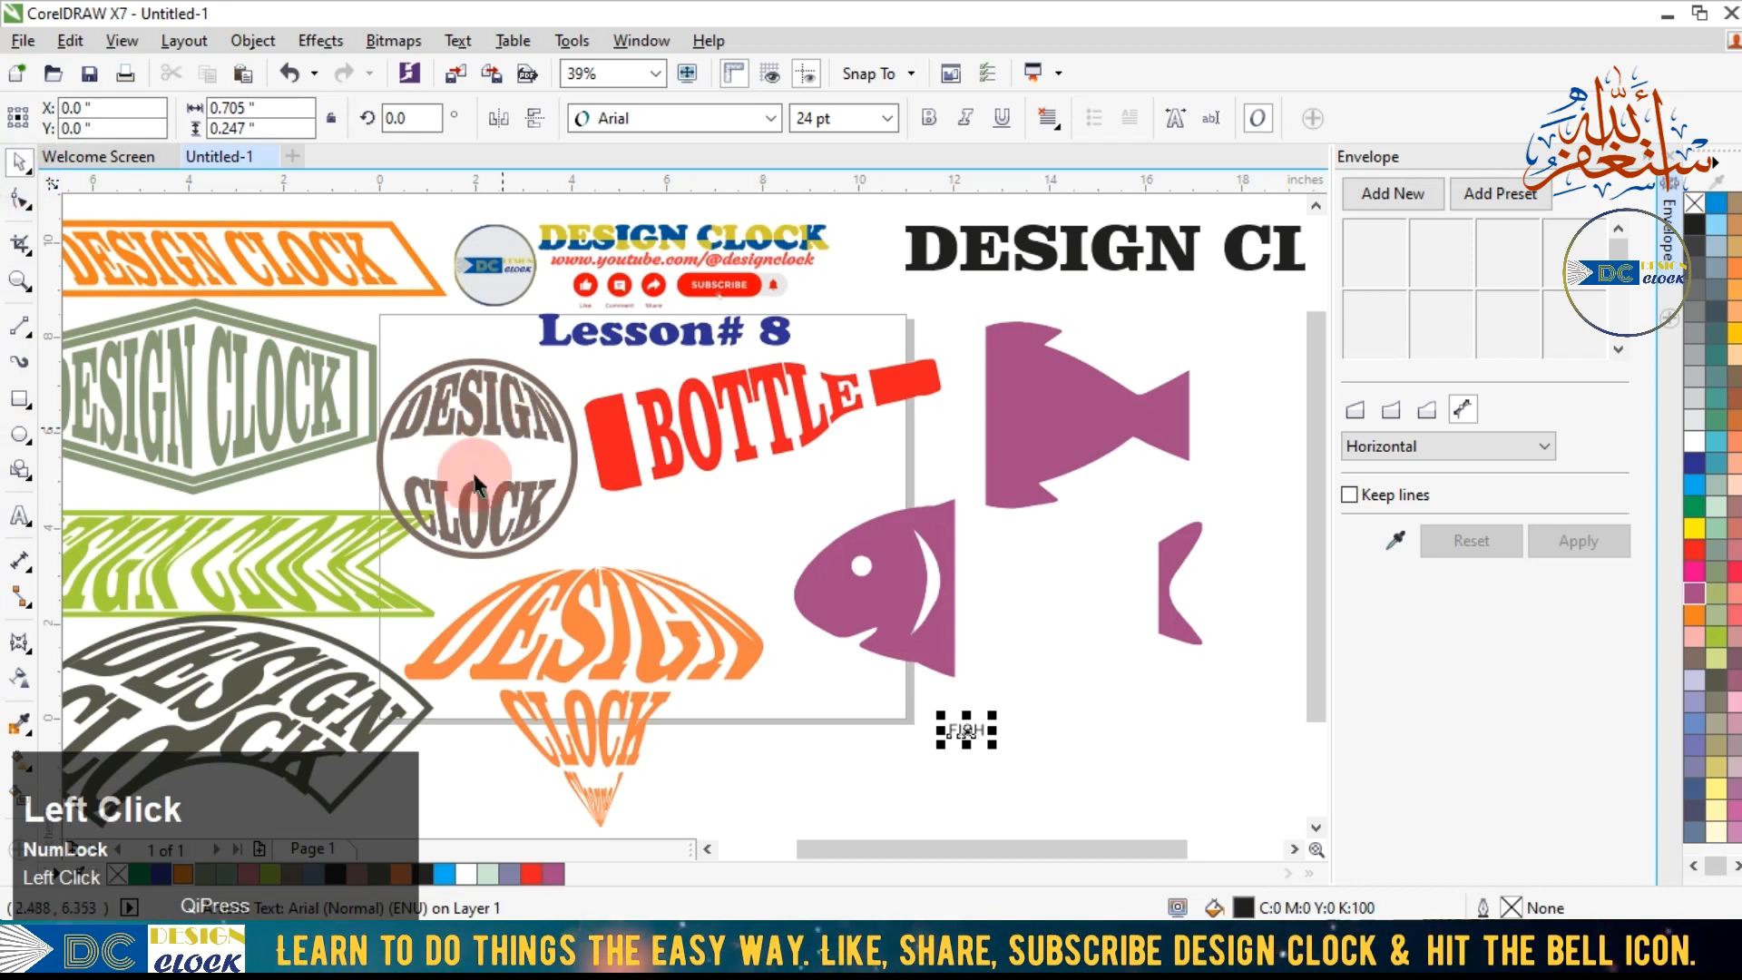
{"action": "left_click_drag", "start_coordinate": [995, 751], "coordinate": [1100, 808]}
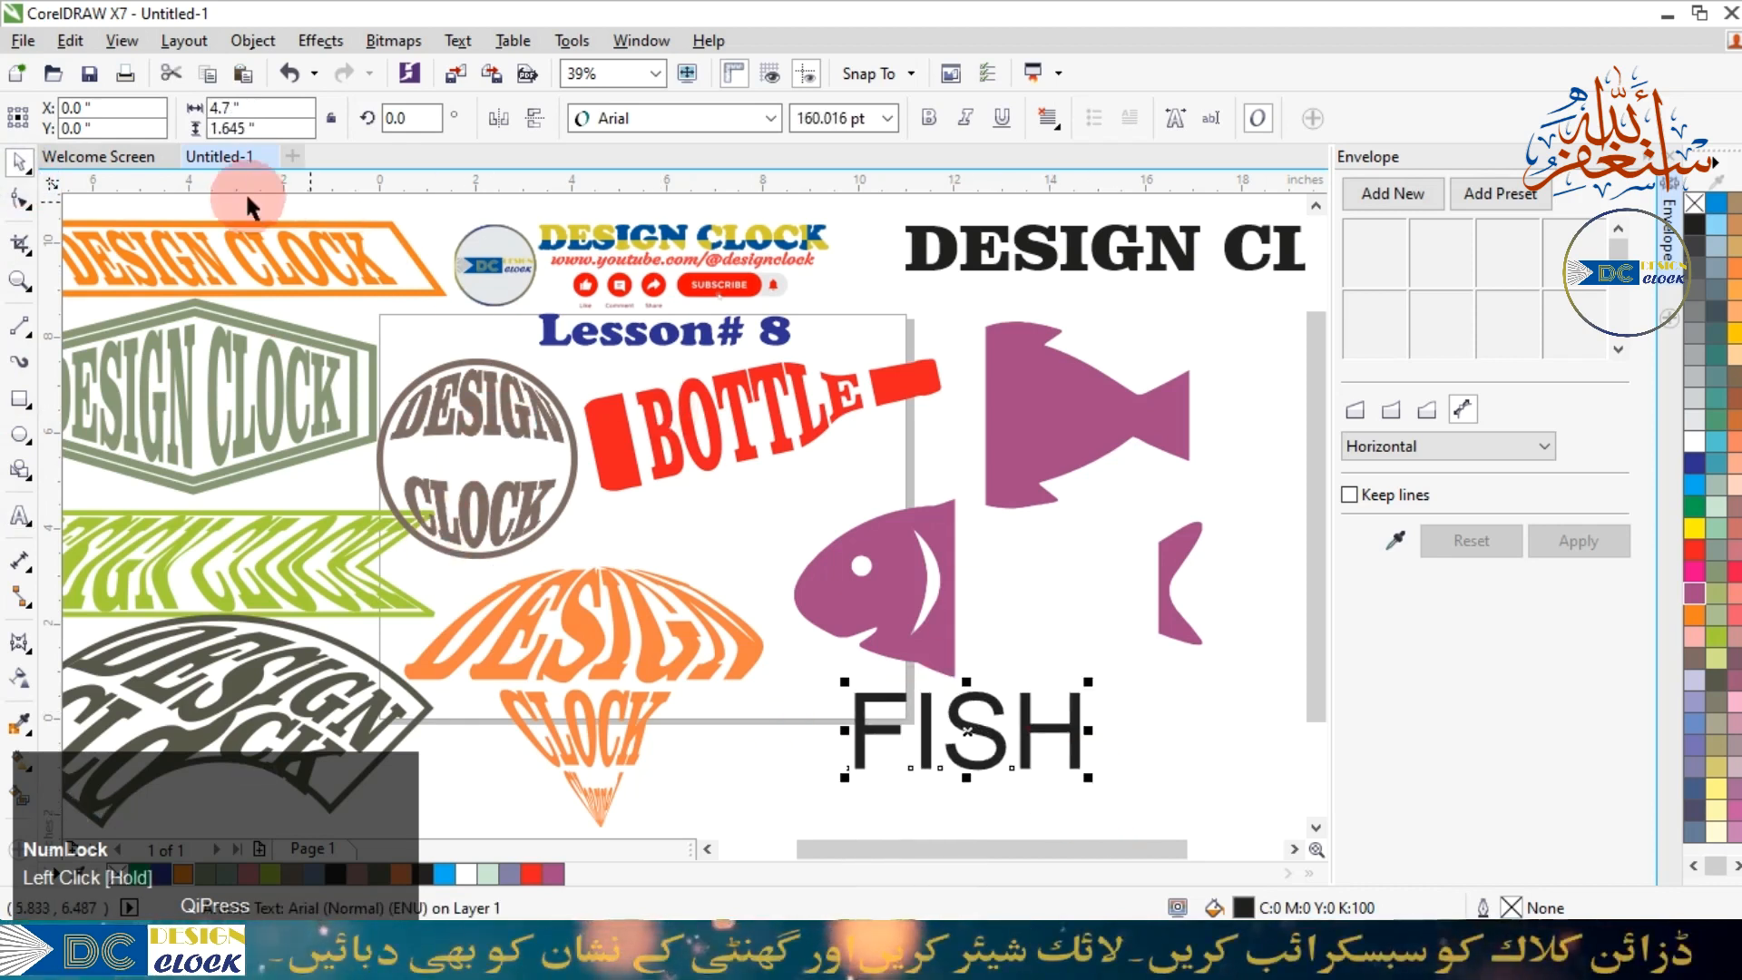
Set the FISH text in Broadway BT and give it the fish's purple as fill and outline colour.
{"action": "left_click", "coordinate": [768, 116]}
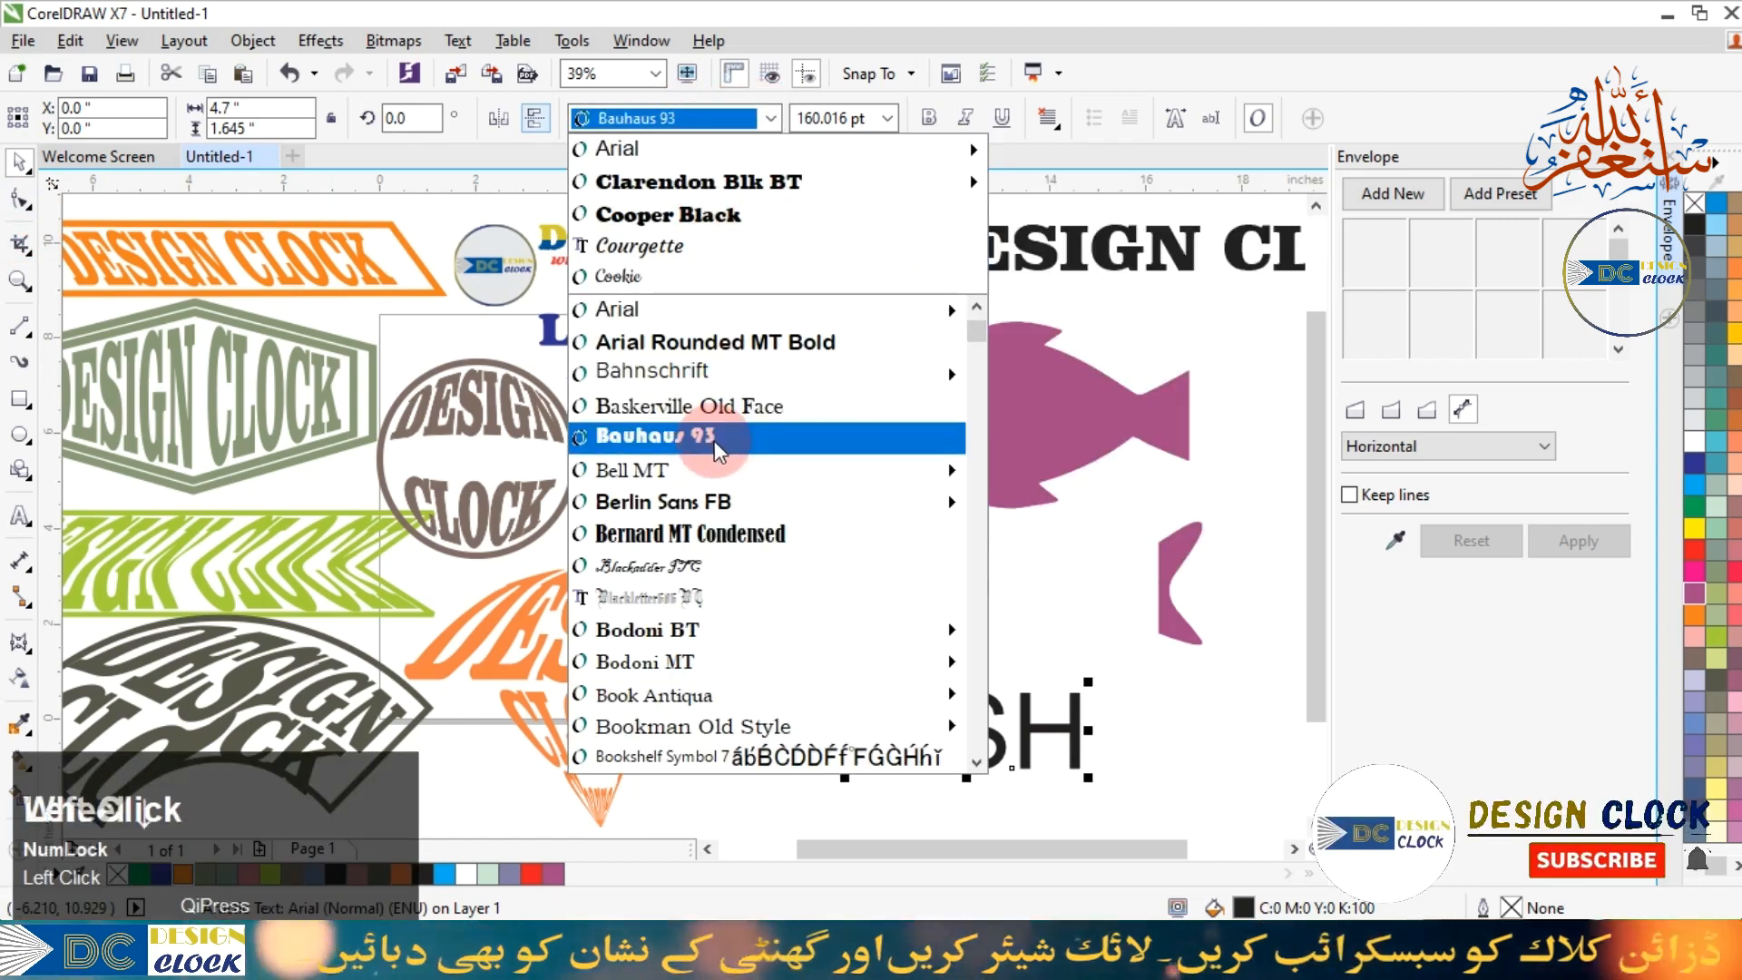
{"action": "scroll", "coordinate": [713, 544], "scroll_direction": "down", "scroll_amount": 3}
{"action": "left_click", "coordinate": [707, 628]}
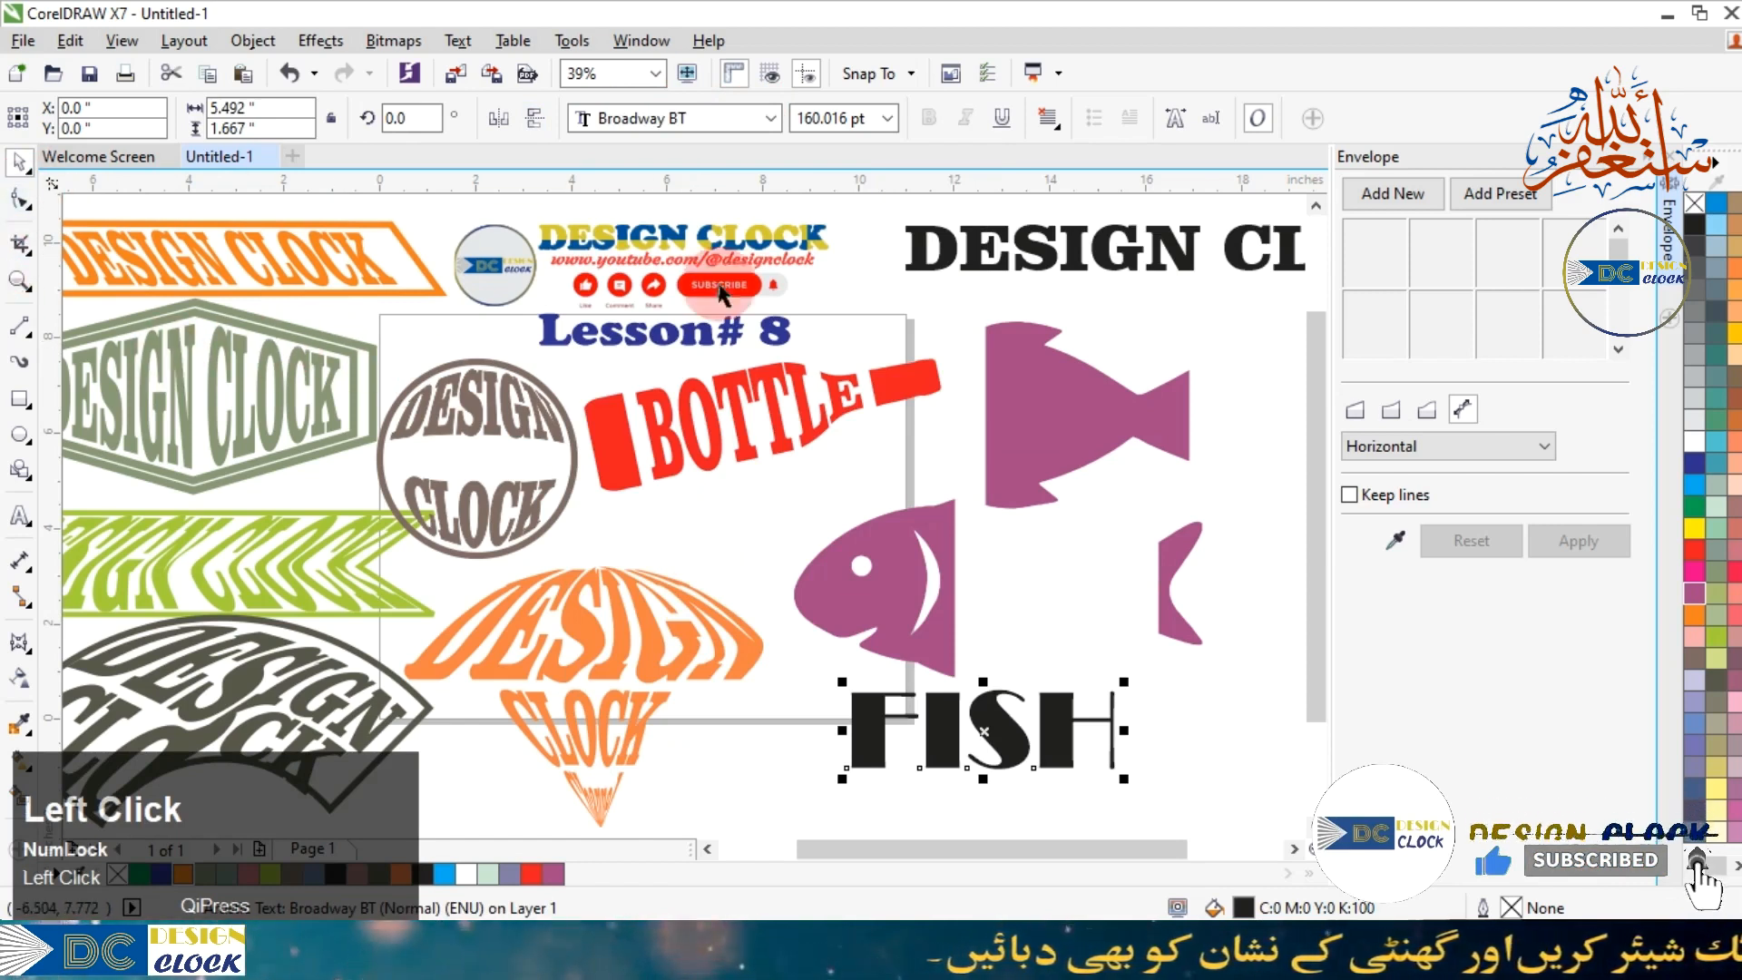
{"action": "right_click", "coordinate": [559, 869]}
{"action": "left_click", "coordinate": [555, 877]}
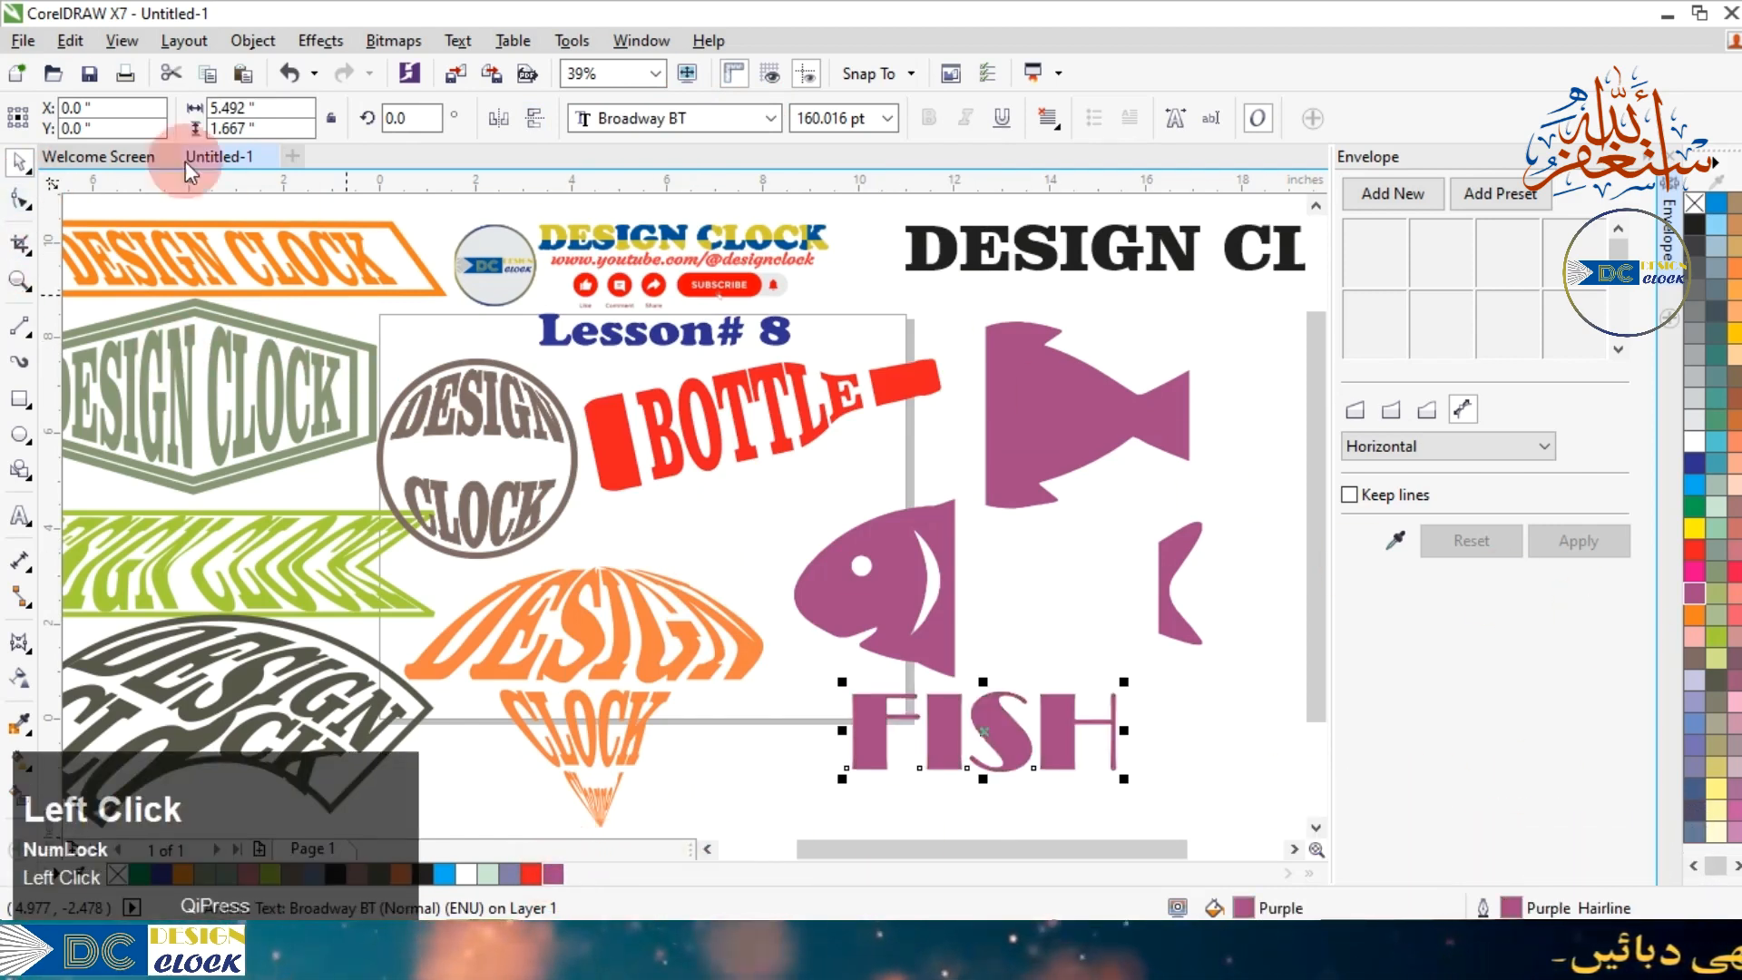
Tighten the letter spacing of FISH to a width of about 5.22 inches and move the text below the gap in the fish.
{"action": "left_click", "coordinate": [20, 198]}
{"action": "left_click", "coordinate": [1124, 782]}
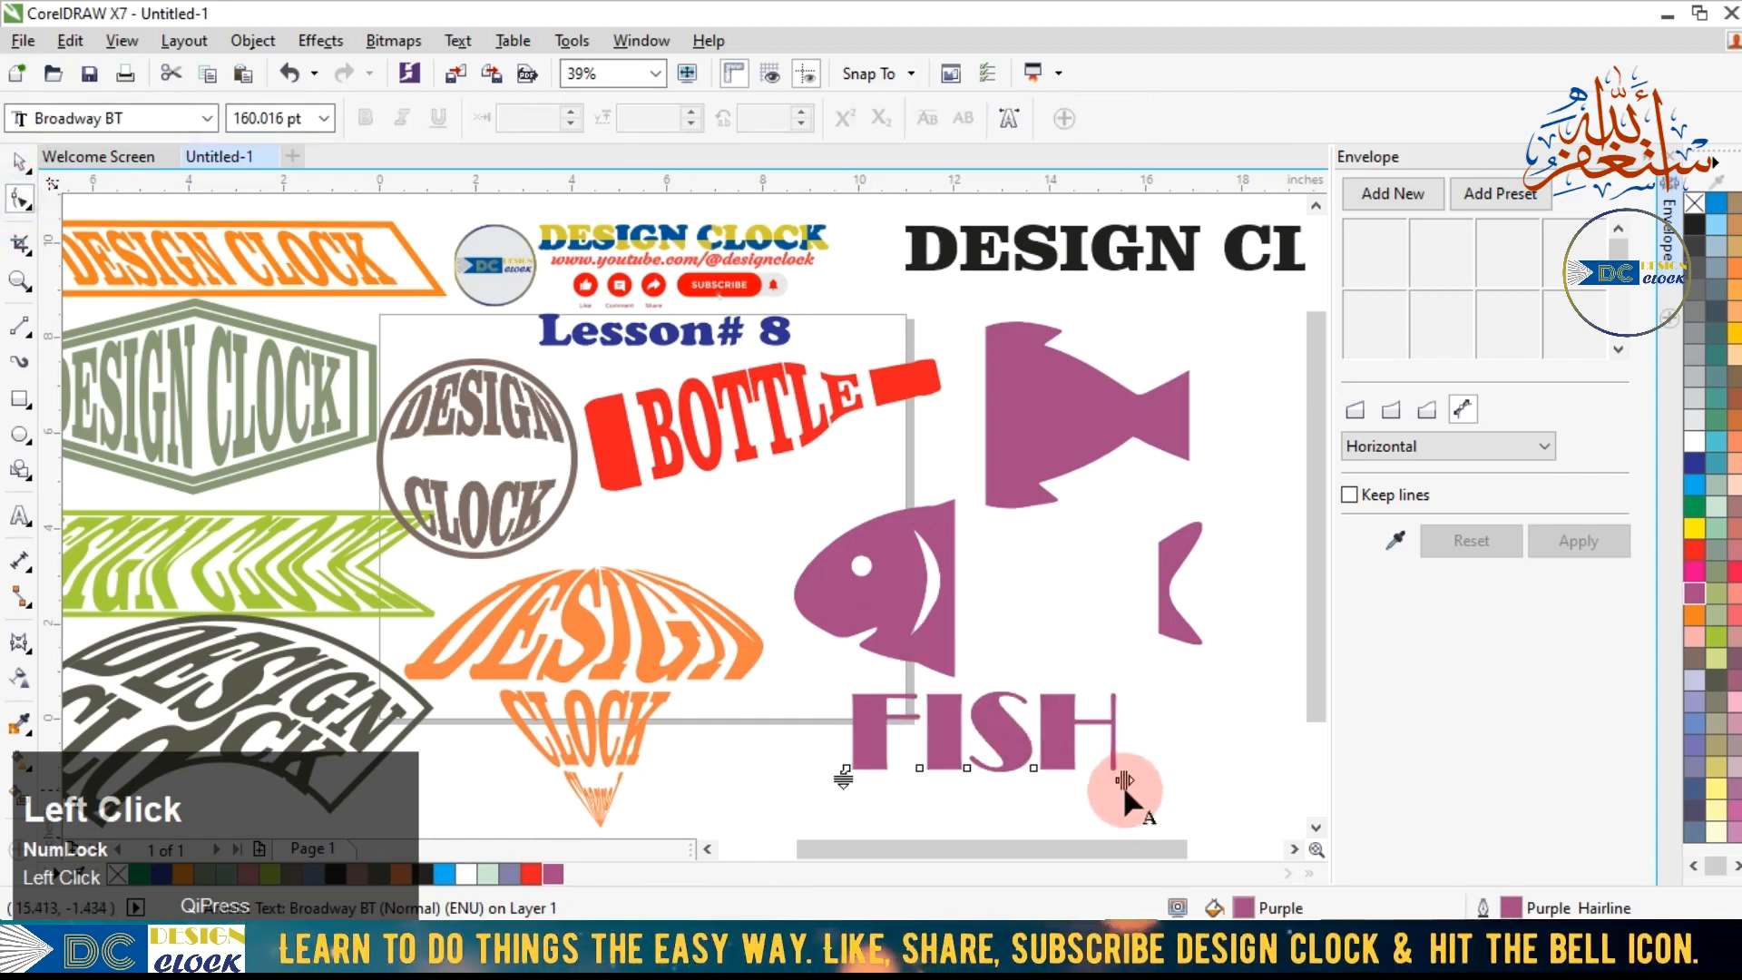
{"action": "left_click_drag", "start_coordinate": [1127, 781], "coordinate": [1114, 784]}
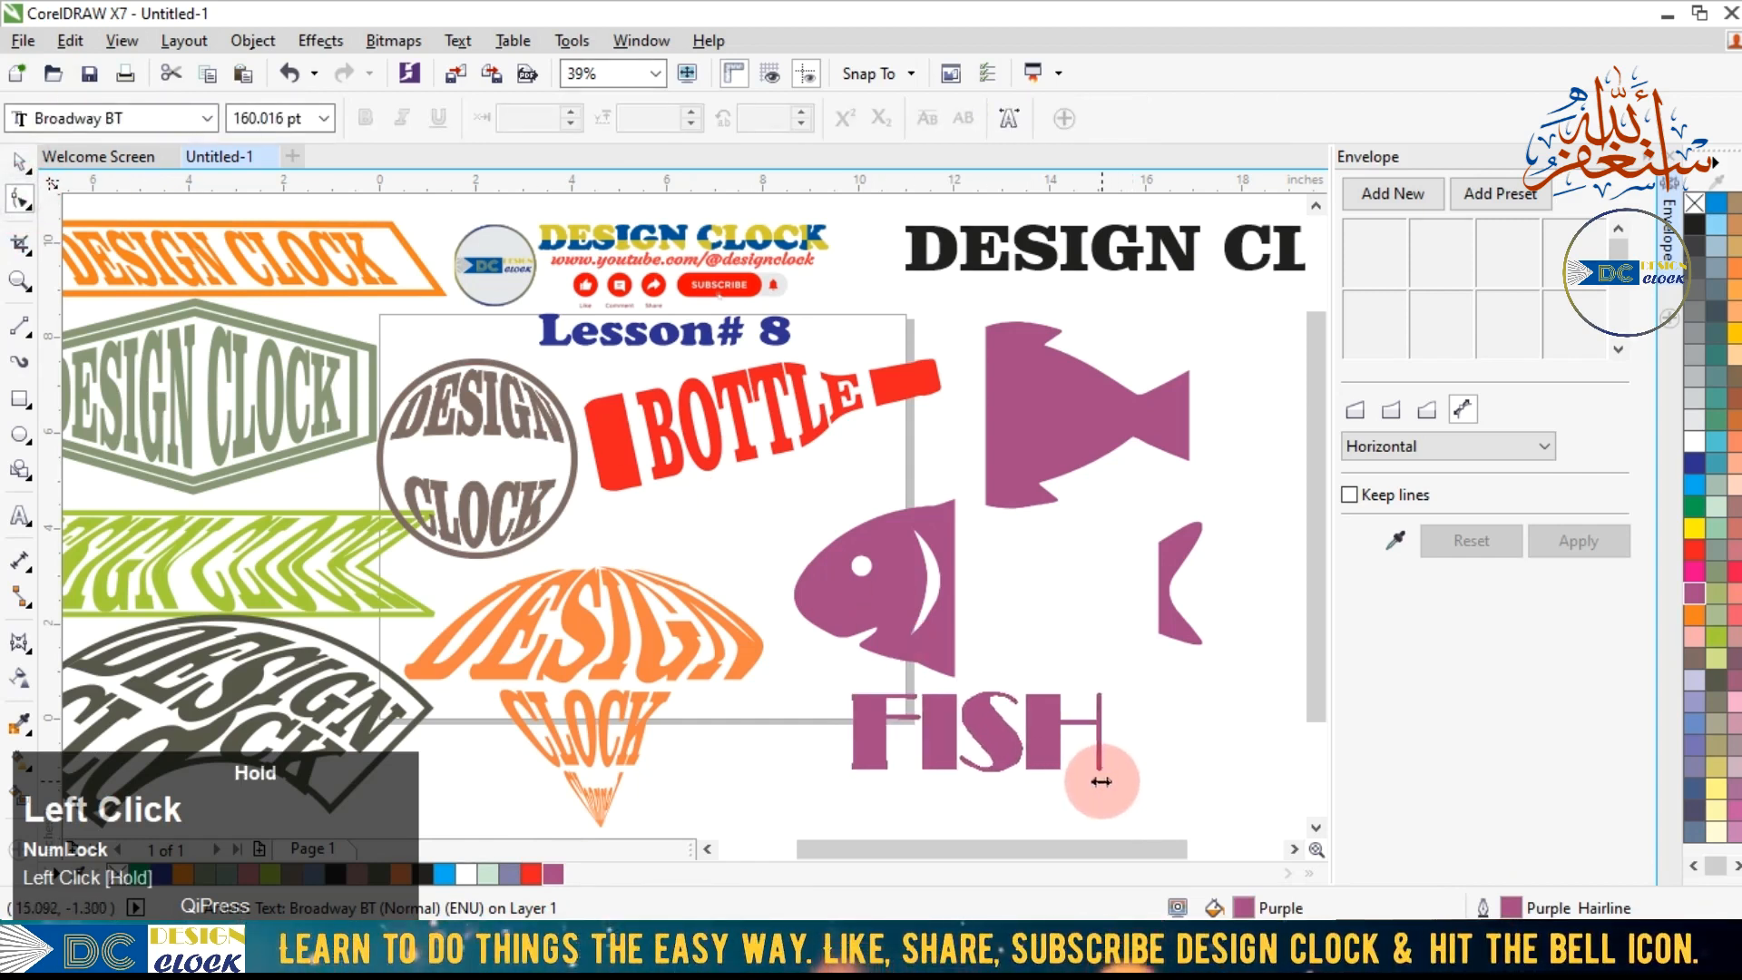
{"action": "left_click", "coordinate": [20, 162]}
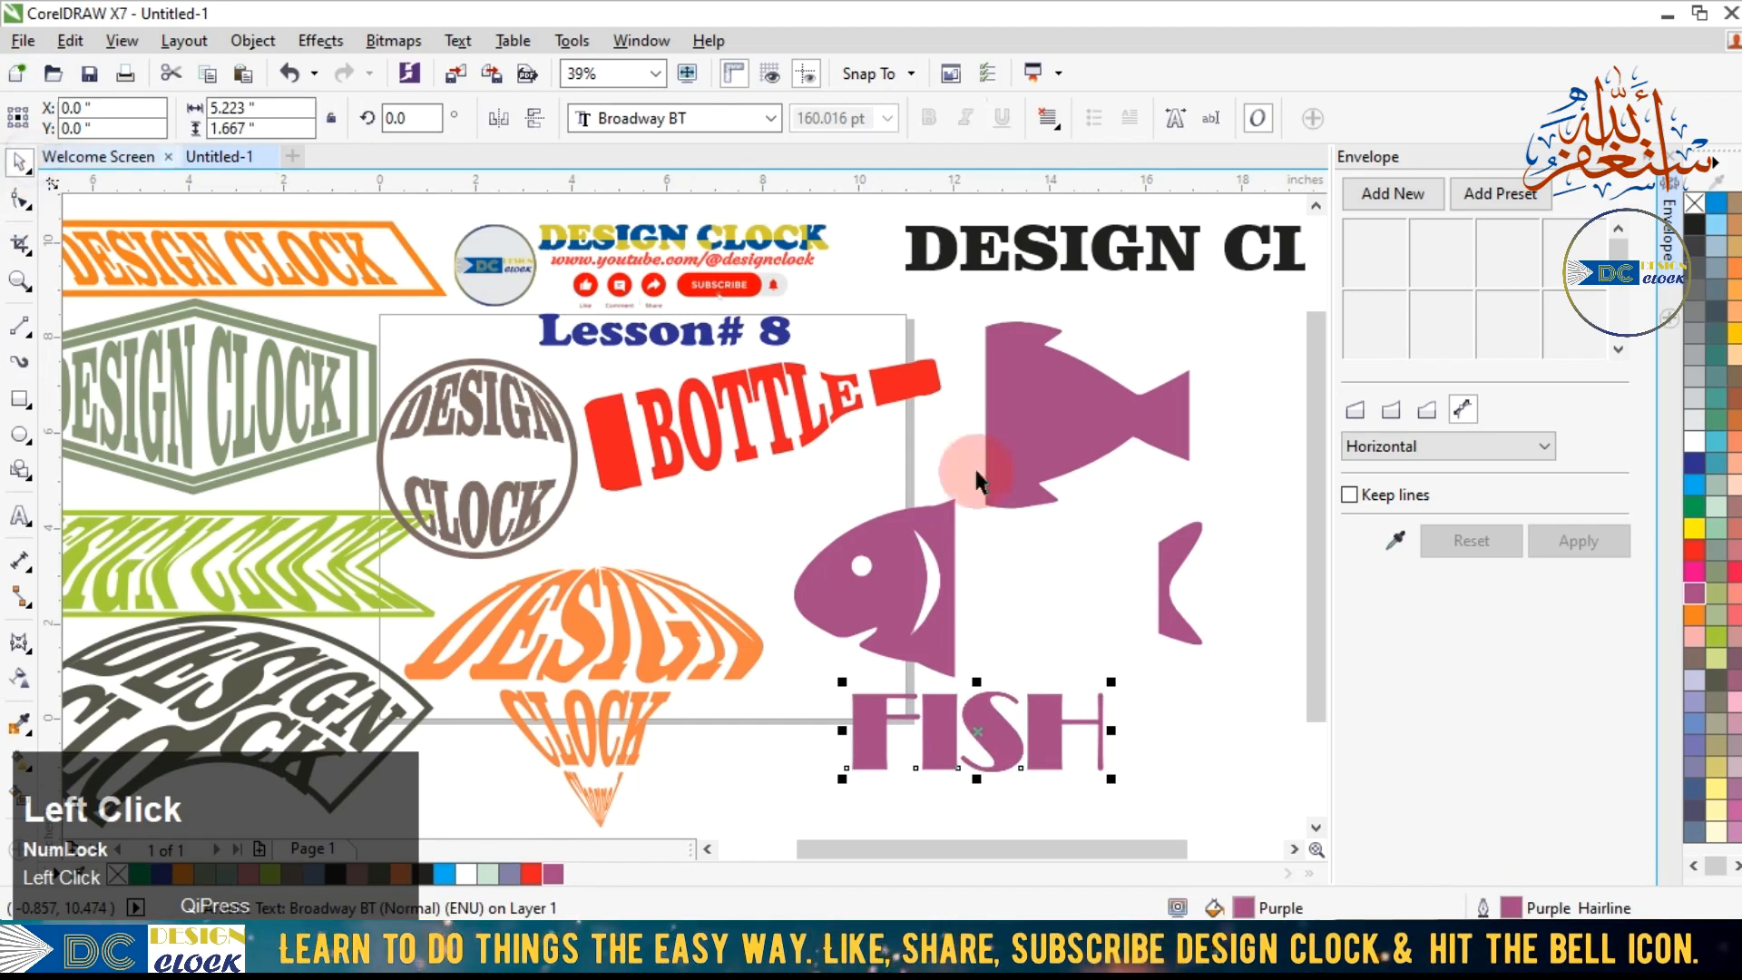
{"action": "left_click", "coordinate": [1191, 782]}
{"action": "left_click_drag", "start_coordinate": [1011, 738], "coordinate": [1104, 758]}
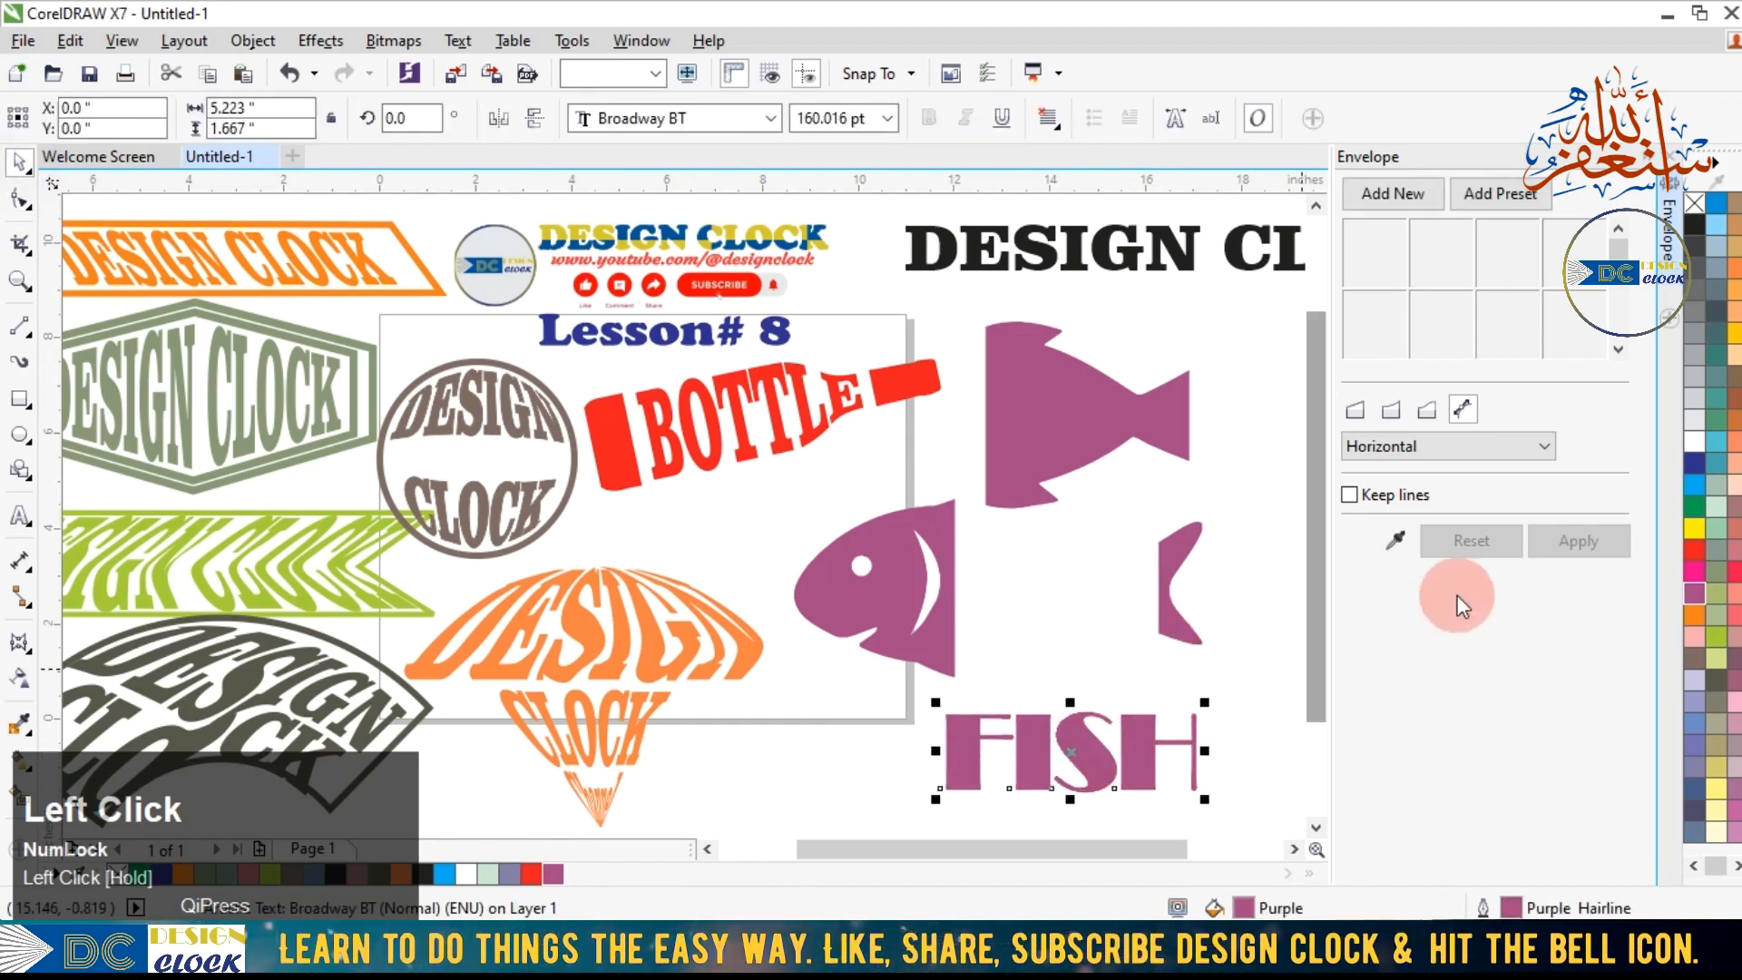
Create an envelope from the cut-out fish body and apply it to the FISH text with Horizontal mapping.
{"action": "left_click", "coordinate": [1398, 540]}
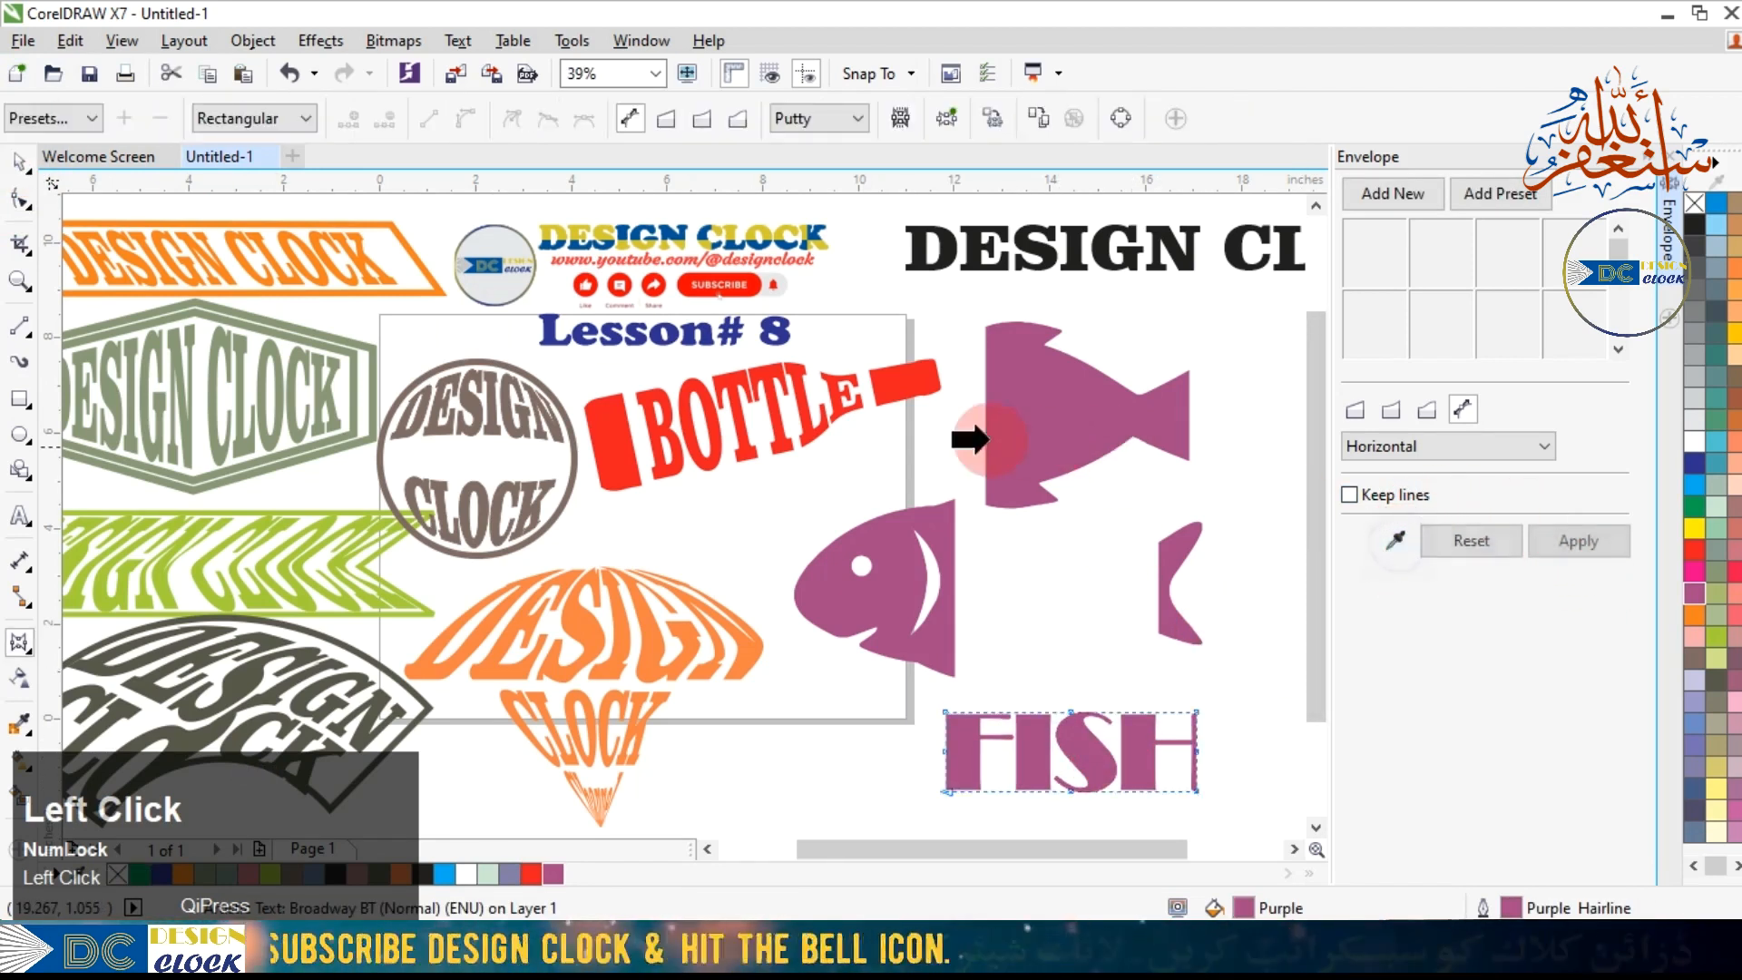
{"action": "left_click", "coordinate": [1072, 399]}
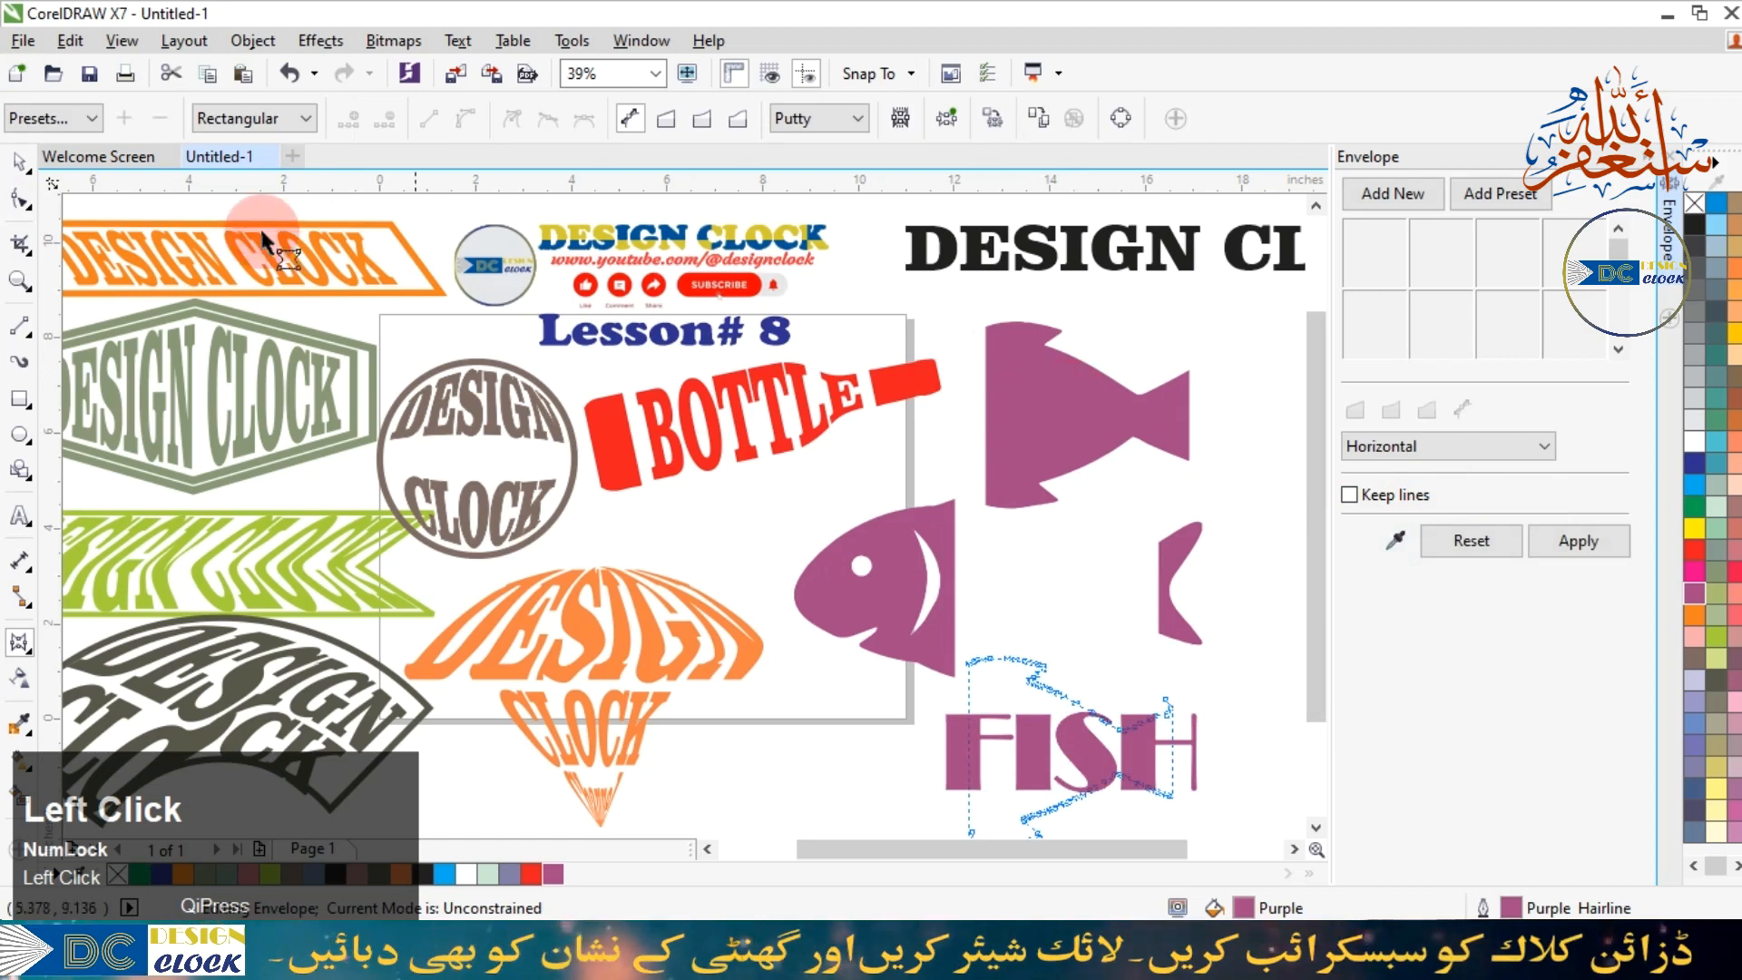
{"action": "left_click", "coordinate": [1566, 543]}
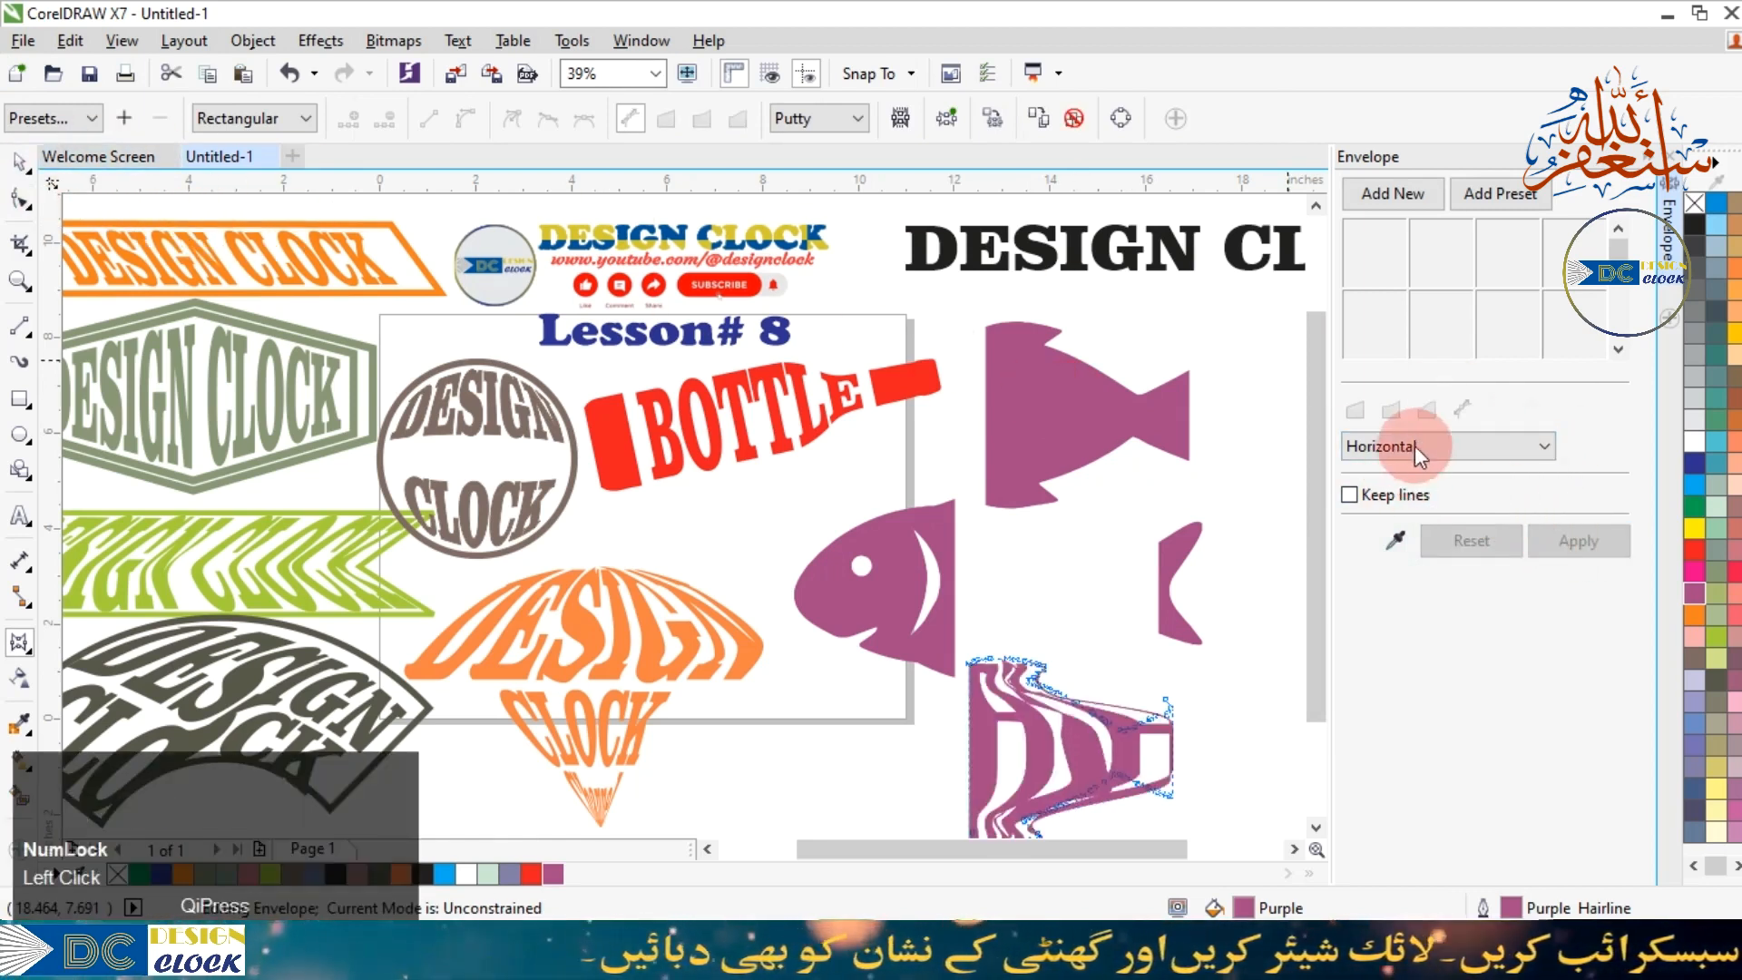
Apply the Original mapping mode to the FISH text's envelope.
{"action": "left_click", "coordinate": [1495, 449]}
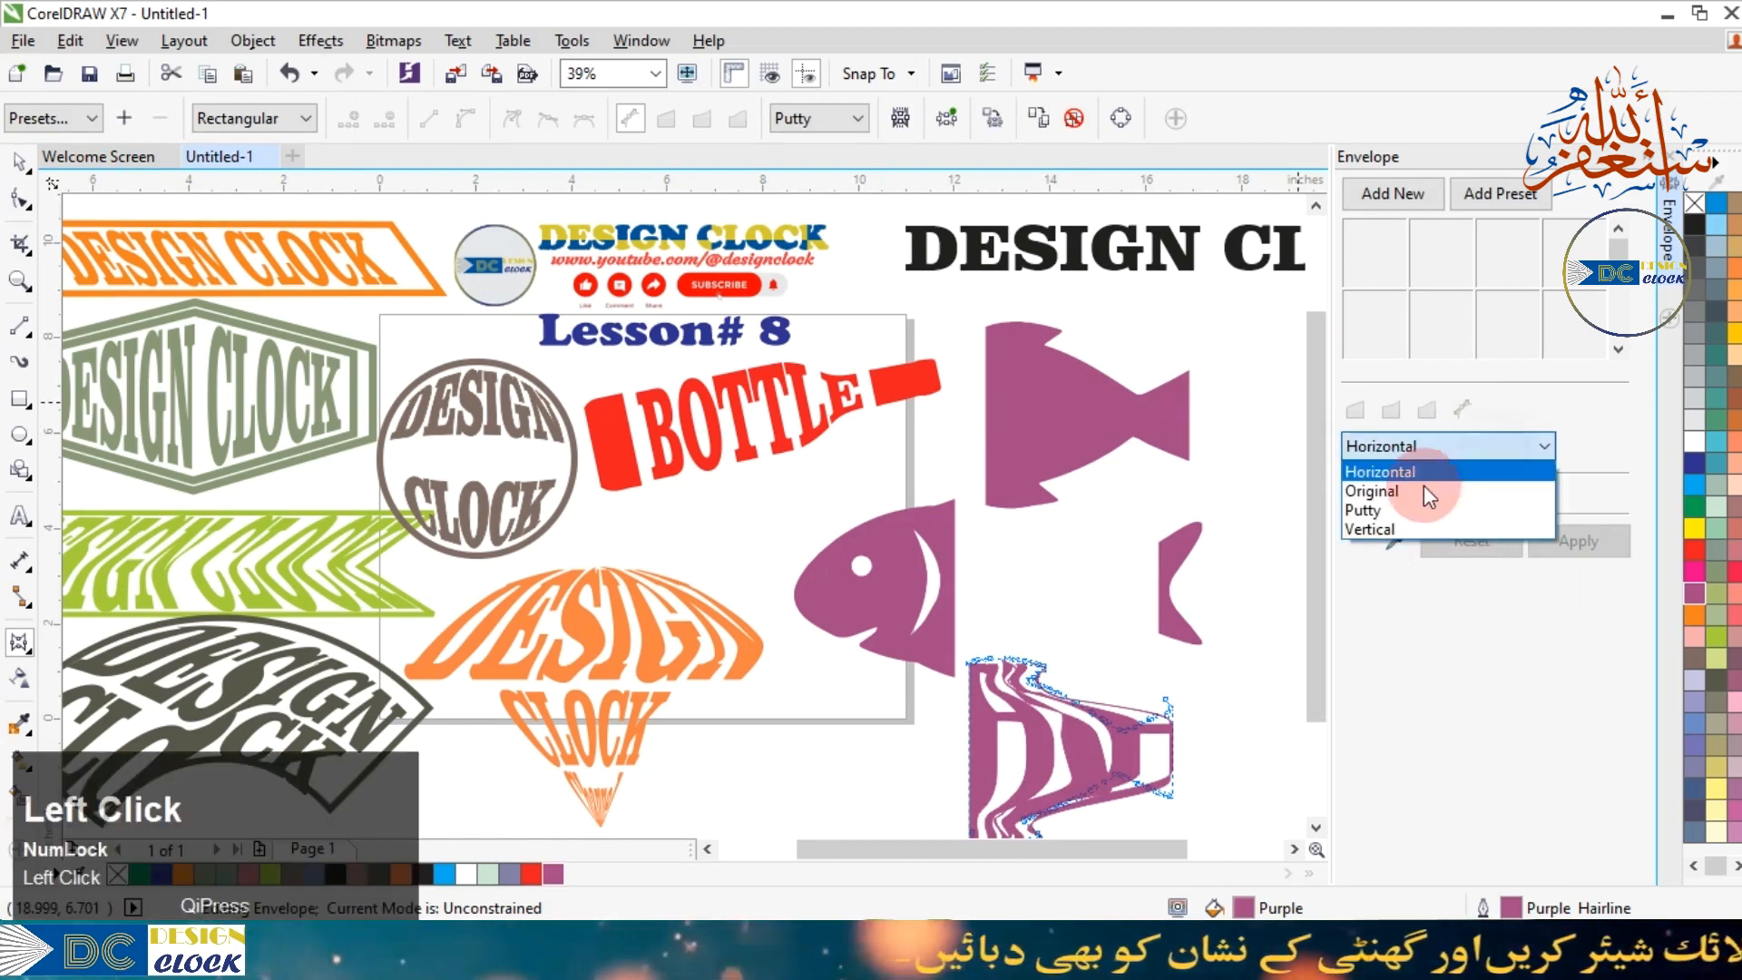
{"action": "left_click", "coordinate": [1419, 488]}
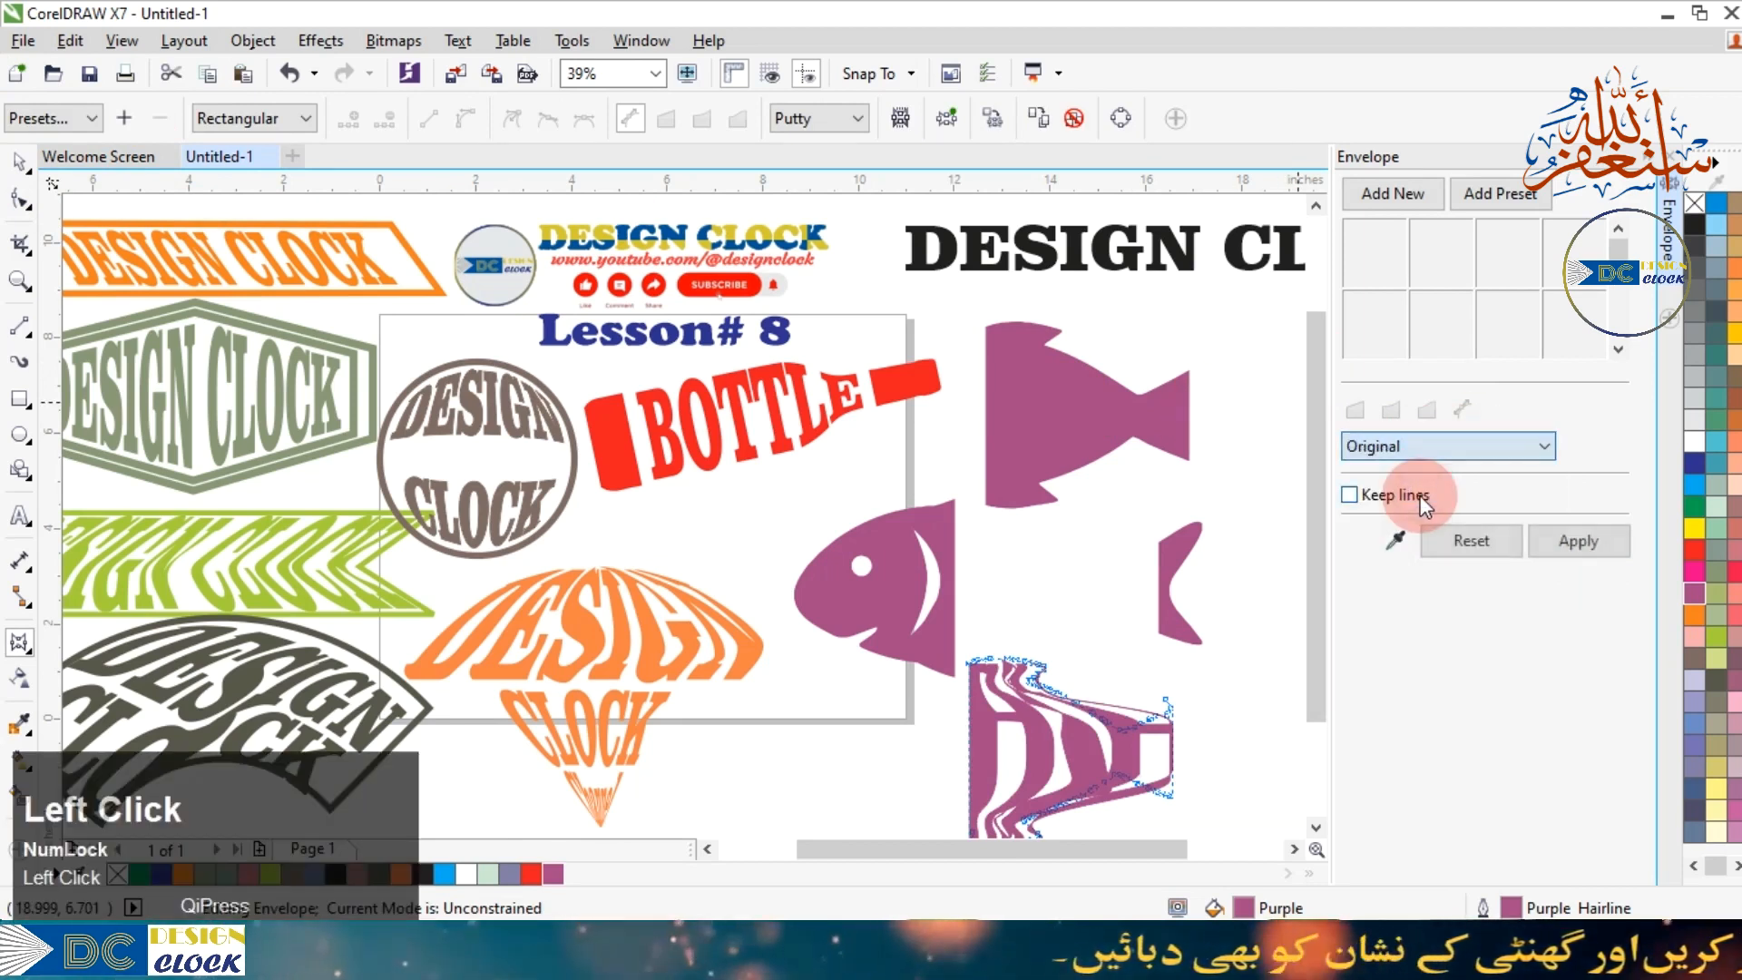
{"action": "left_click", "coordinate": [1557, 543]}
Apply the Putty mapping mode to the FISH envelope and move the warped text into the gap between head and tail.
{"action": "left_click", "coordinate": [1514, 450]}
{"action": "left_click", "coordinate": [1464, 510]}
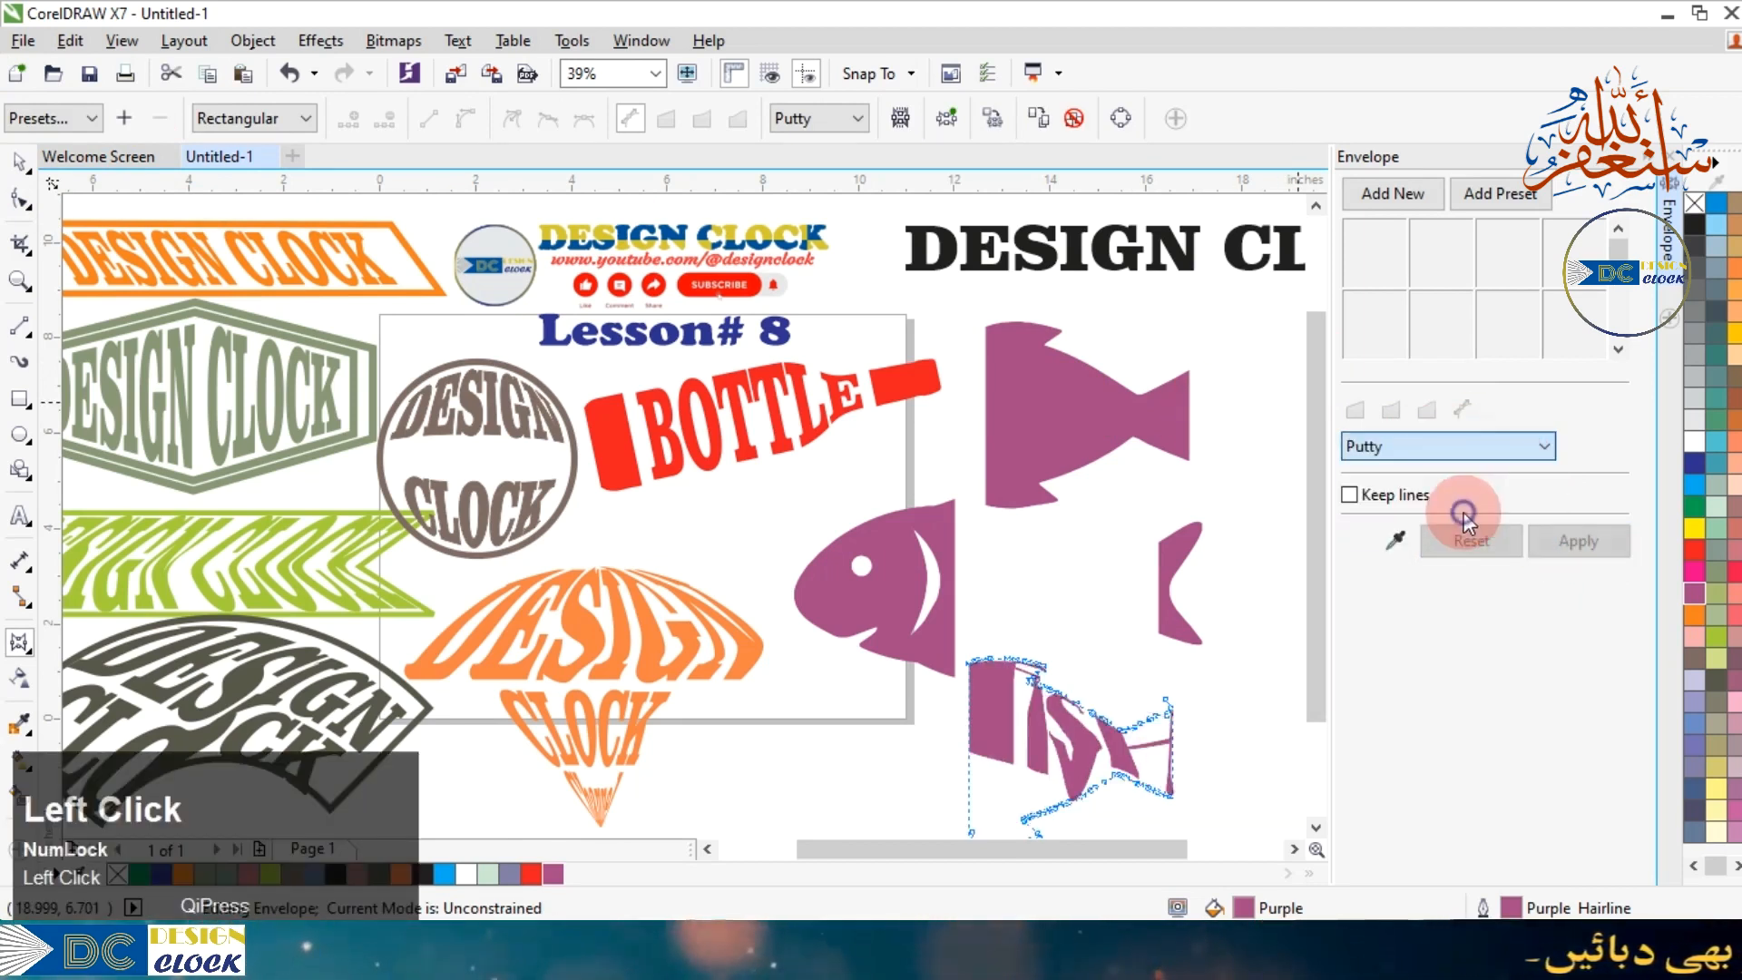
{"action": "left_click", "coordinate": [1565, 538]}
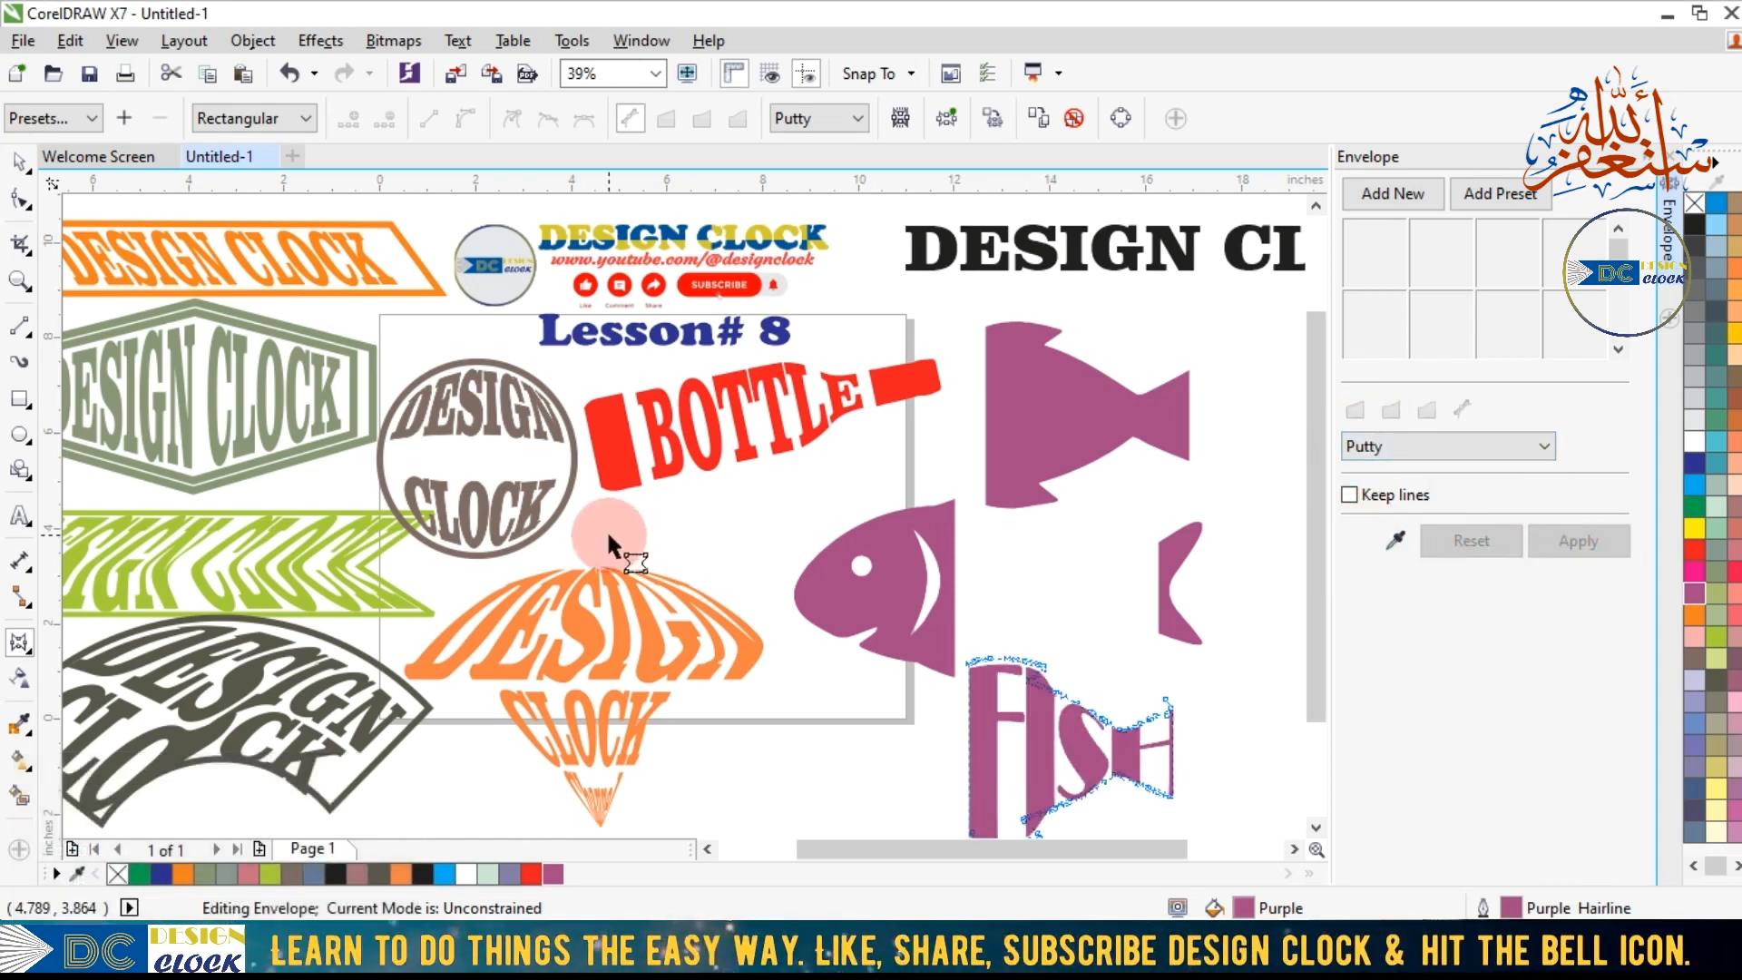
{"action": "left_click", "coordinate": [11, 166]}
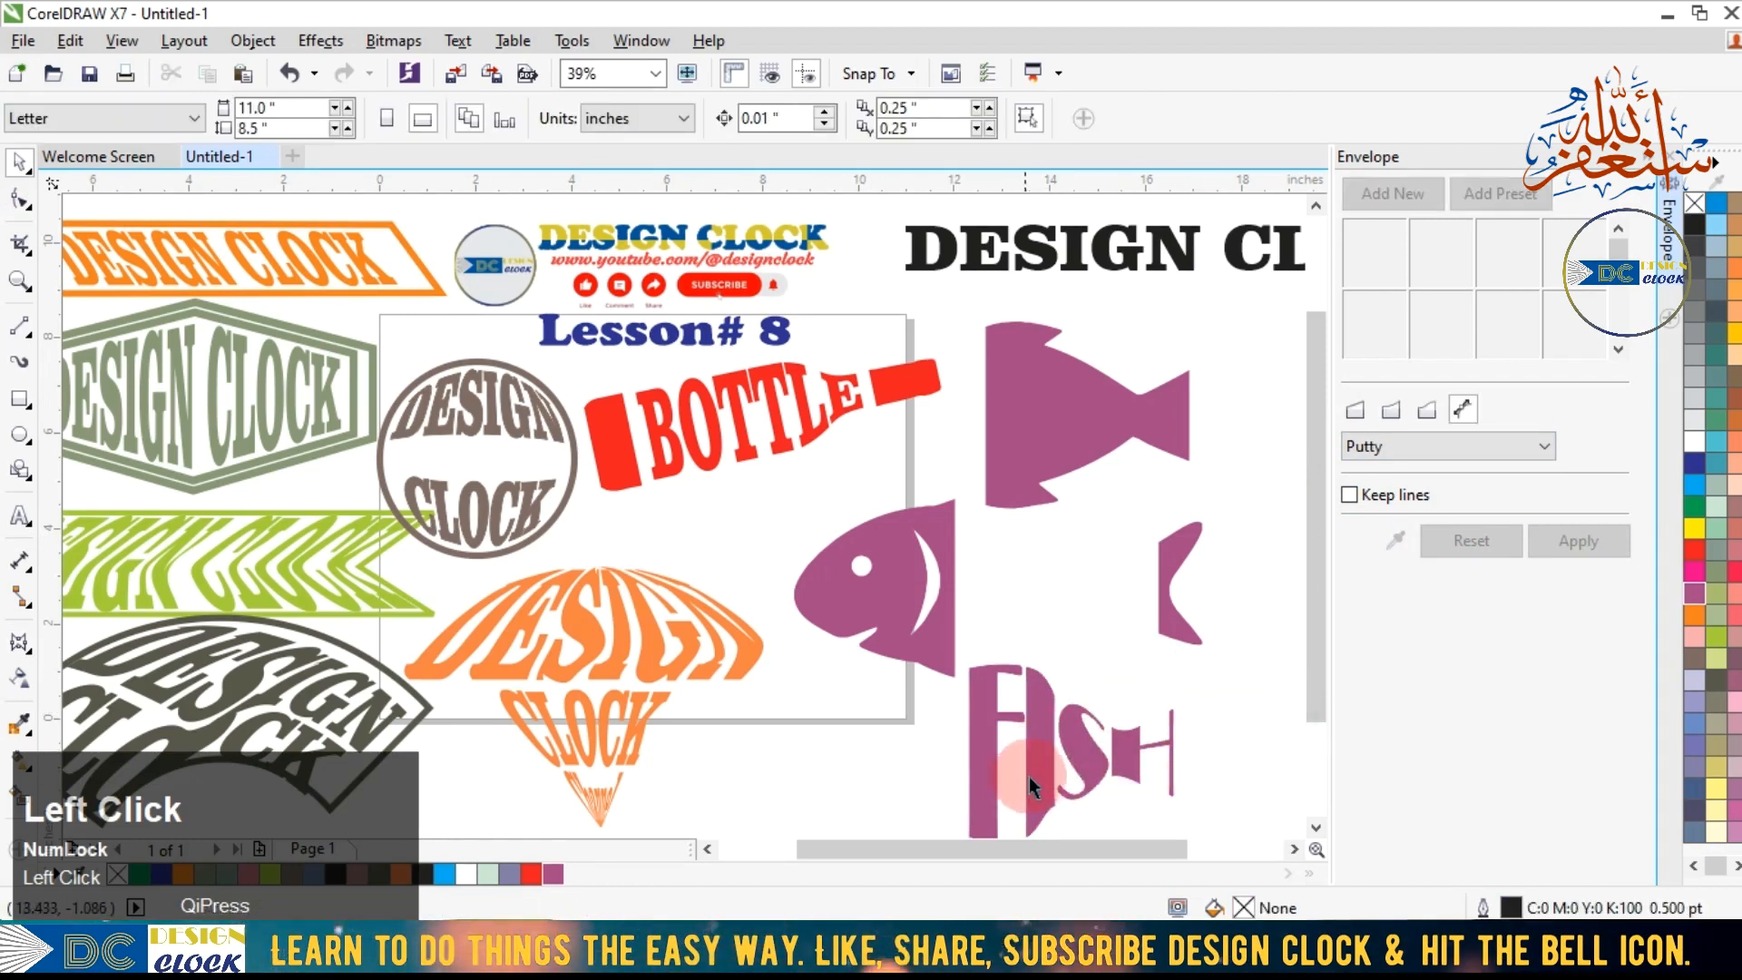
{"action": "left_click_drag", "start_coordinate": [1036, 775], "coordinate": [1019, 602]}
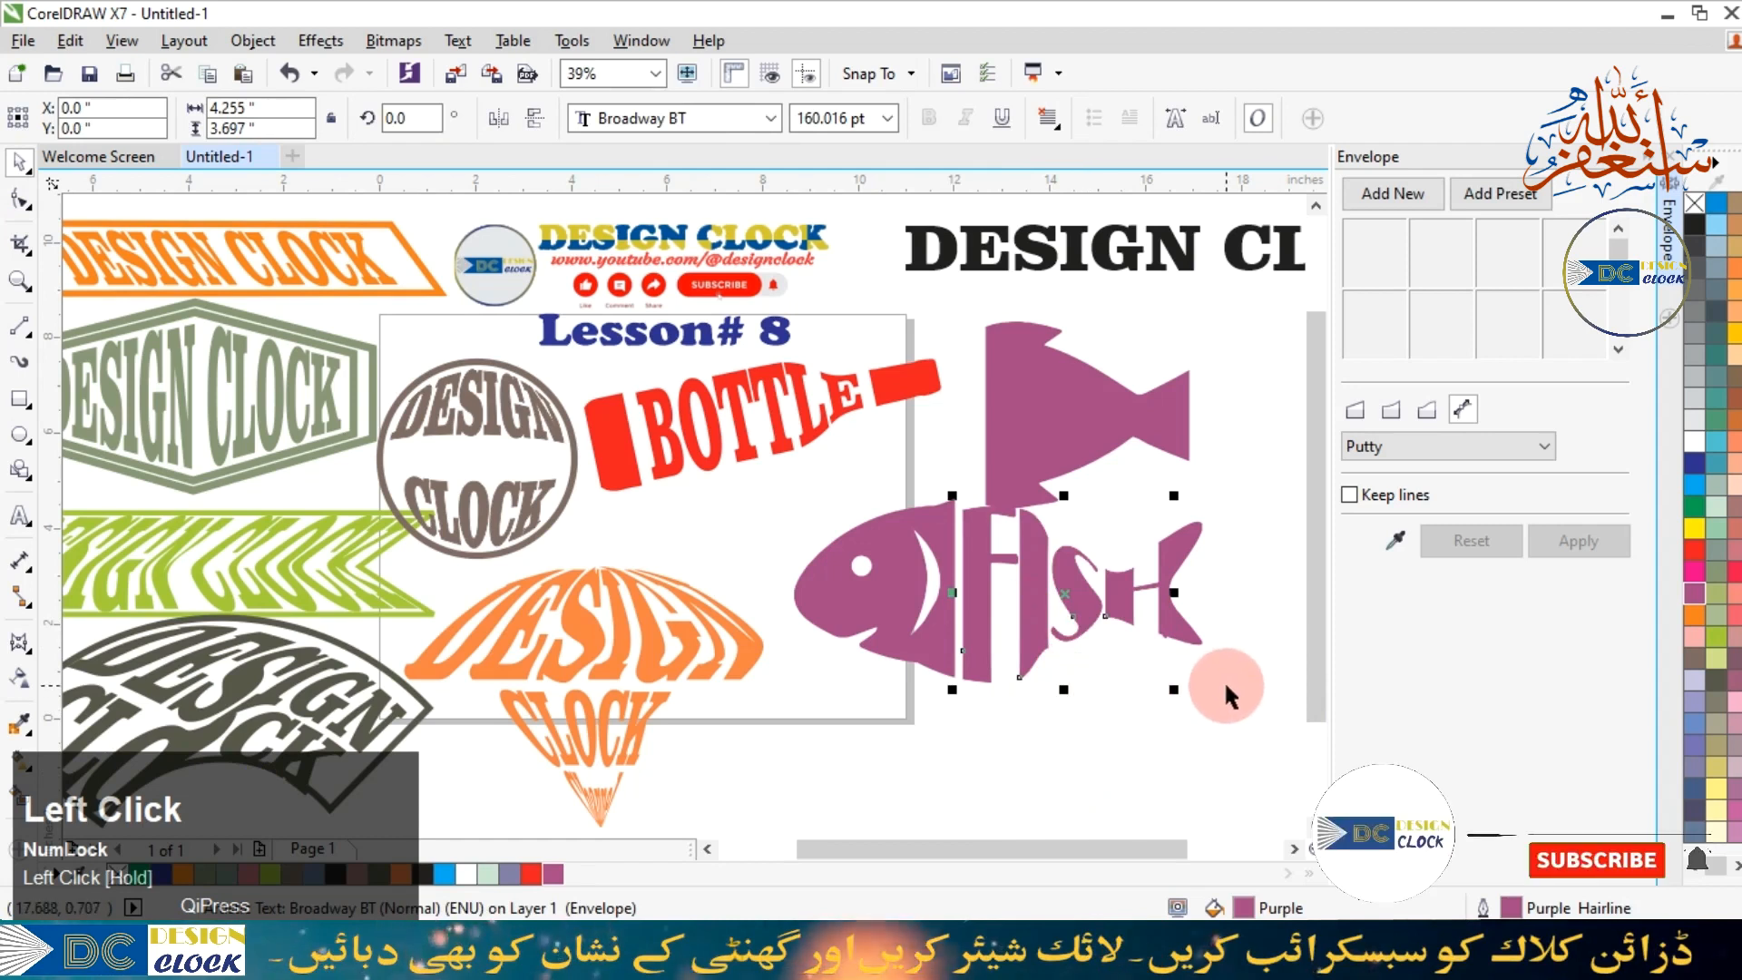
Move the cut-out fish body up clear of the fish and shrink the FISH text to about 3.58 by 3.11 inches between head and tail.
{"action": "left_click", "coordinate": [1213, 481]}
{"action": "left_click_drag", "start_coordinate": [1054, 402], "coordinate": [1122, 357]}
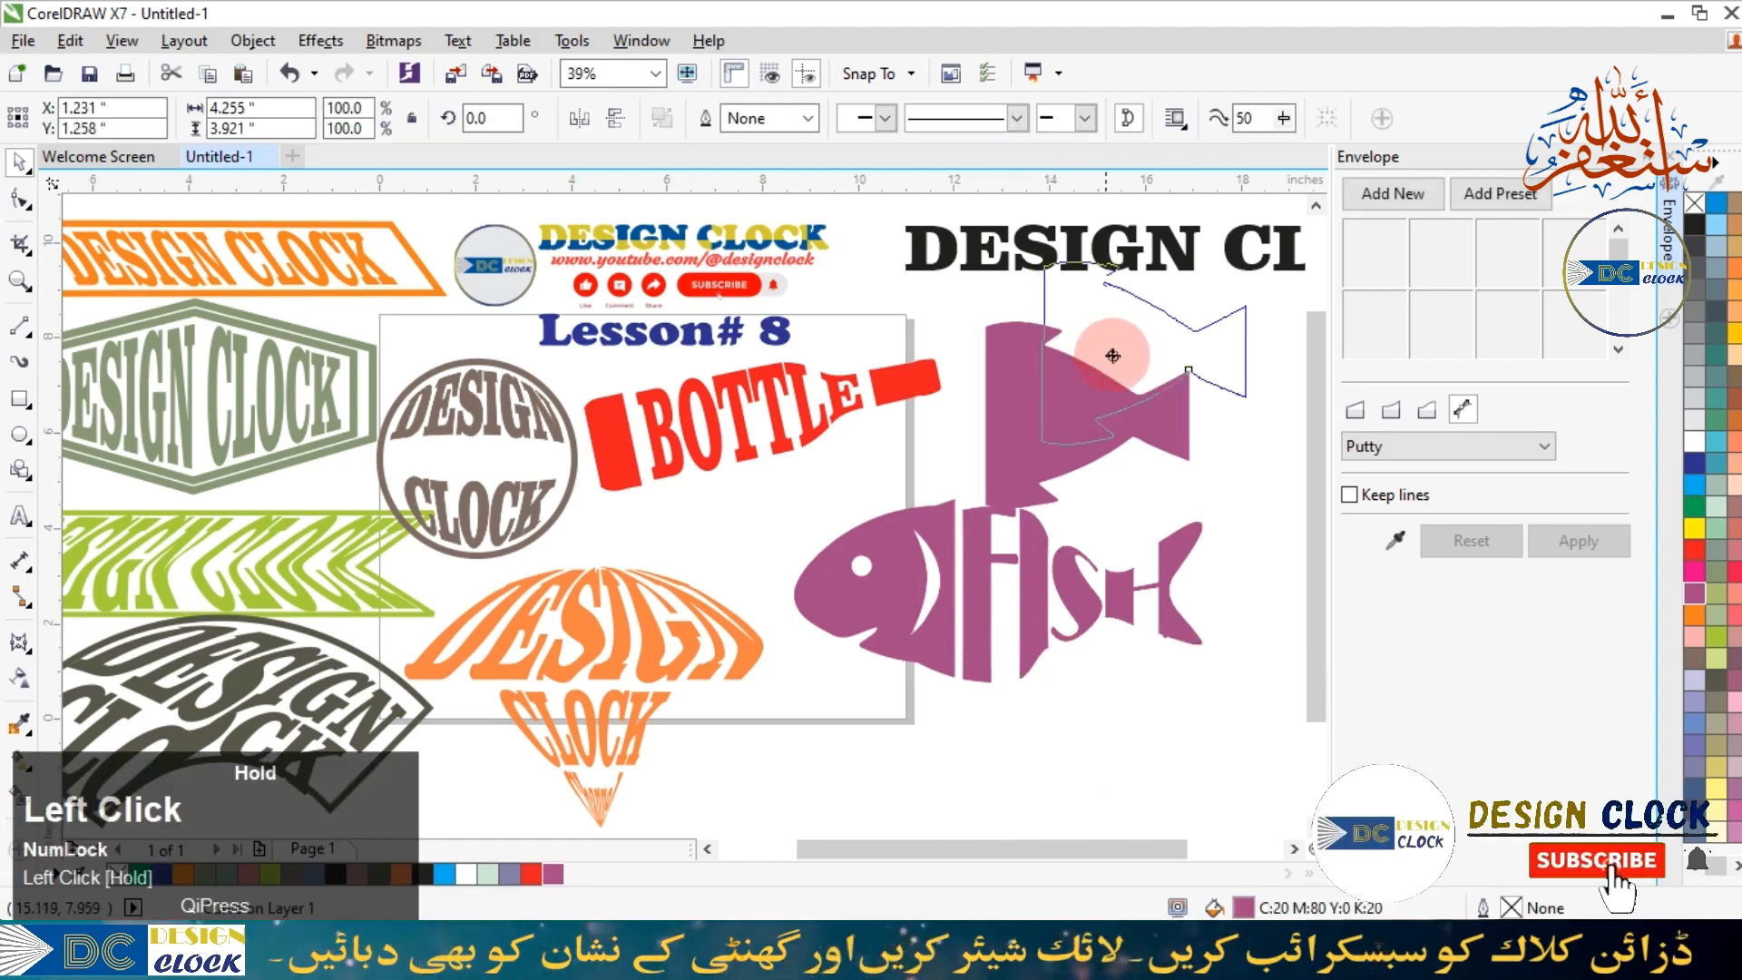
{"action": "left_click_drag", "start_coordinate": [1030, 583], "coordinate": [1030, 583]}
{"action": "left_click_drag", "start_coordinate": [1172, 685], "coordinate": [1161, 672]}
{"action": "key", "text": "Left"}
{"action": "key", "text": "Left"}
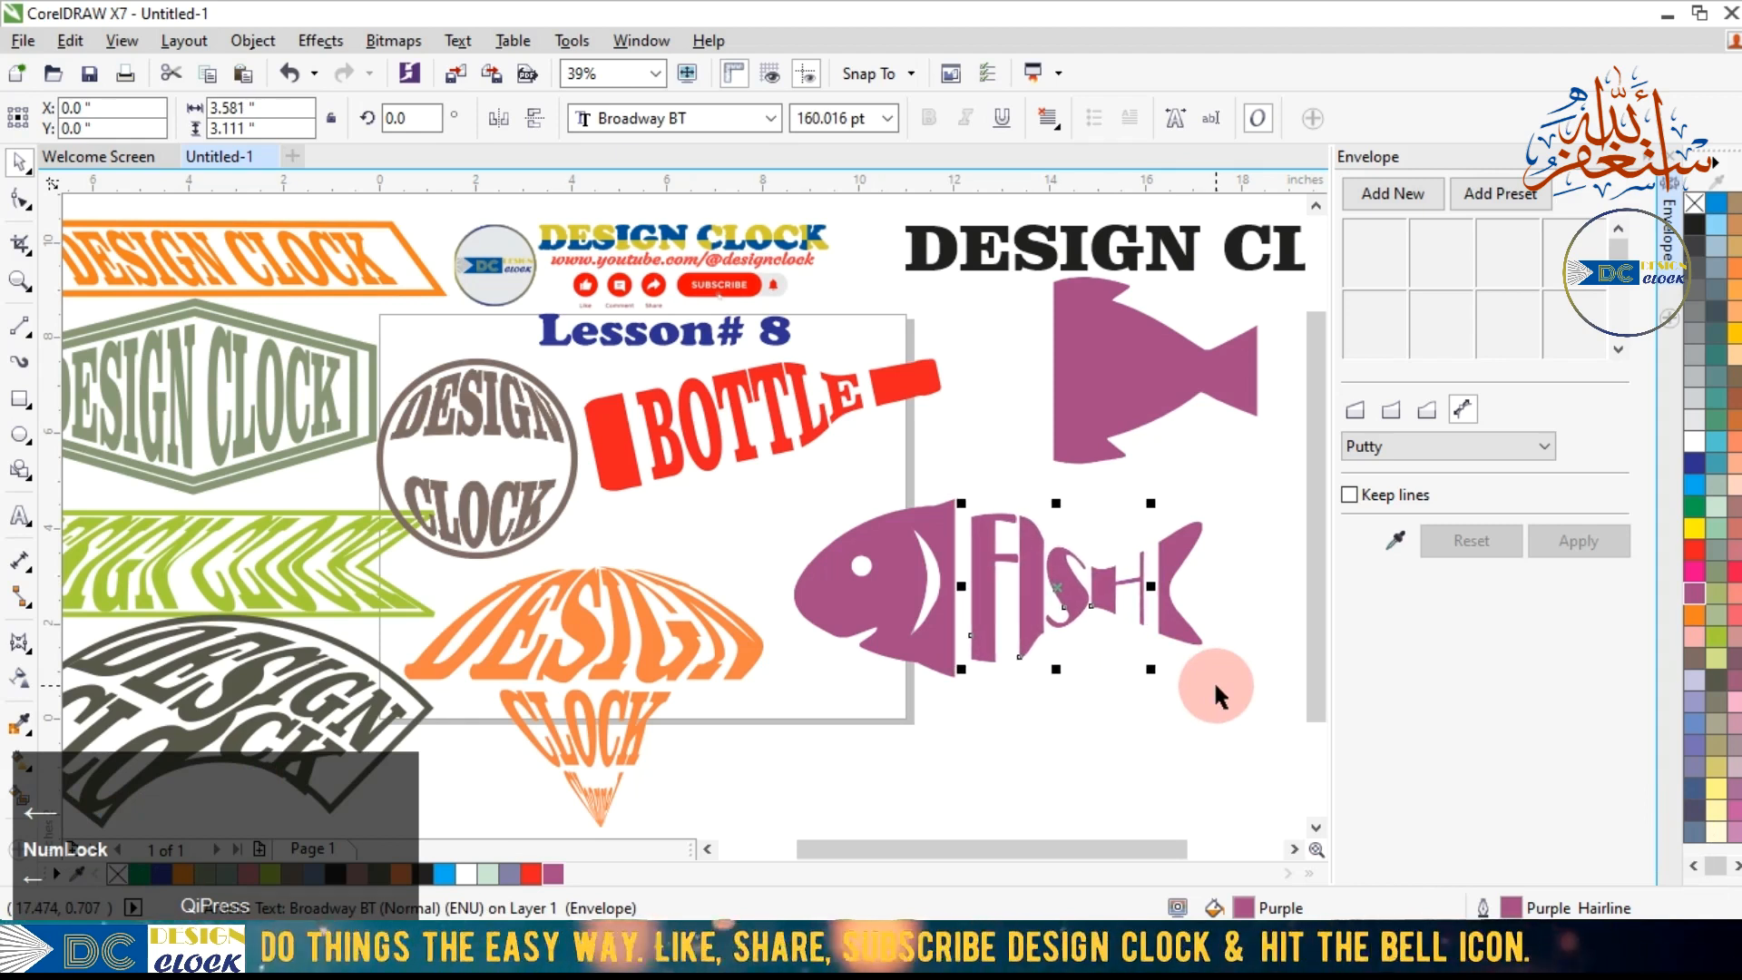
{"action": "left_click", "coordinate": [1221, 713]}
Remove the fill from the cut-out fish body and give it a purple 4.0 pt outline.
{"action": "left_click", "coordinate": [1126, 397]}
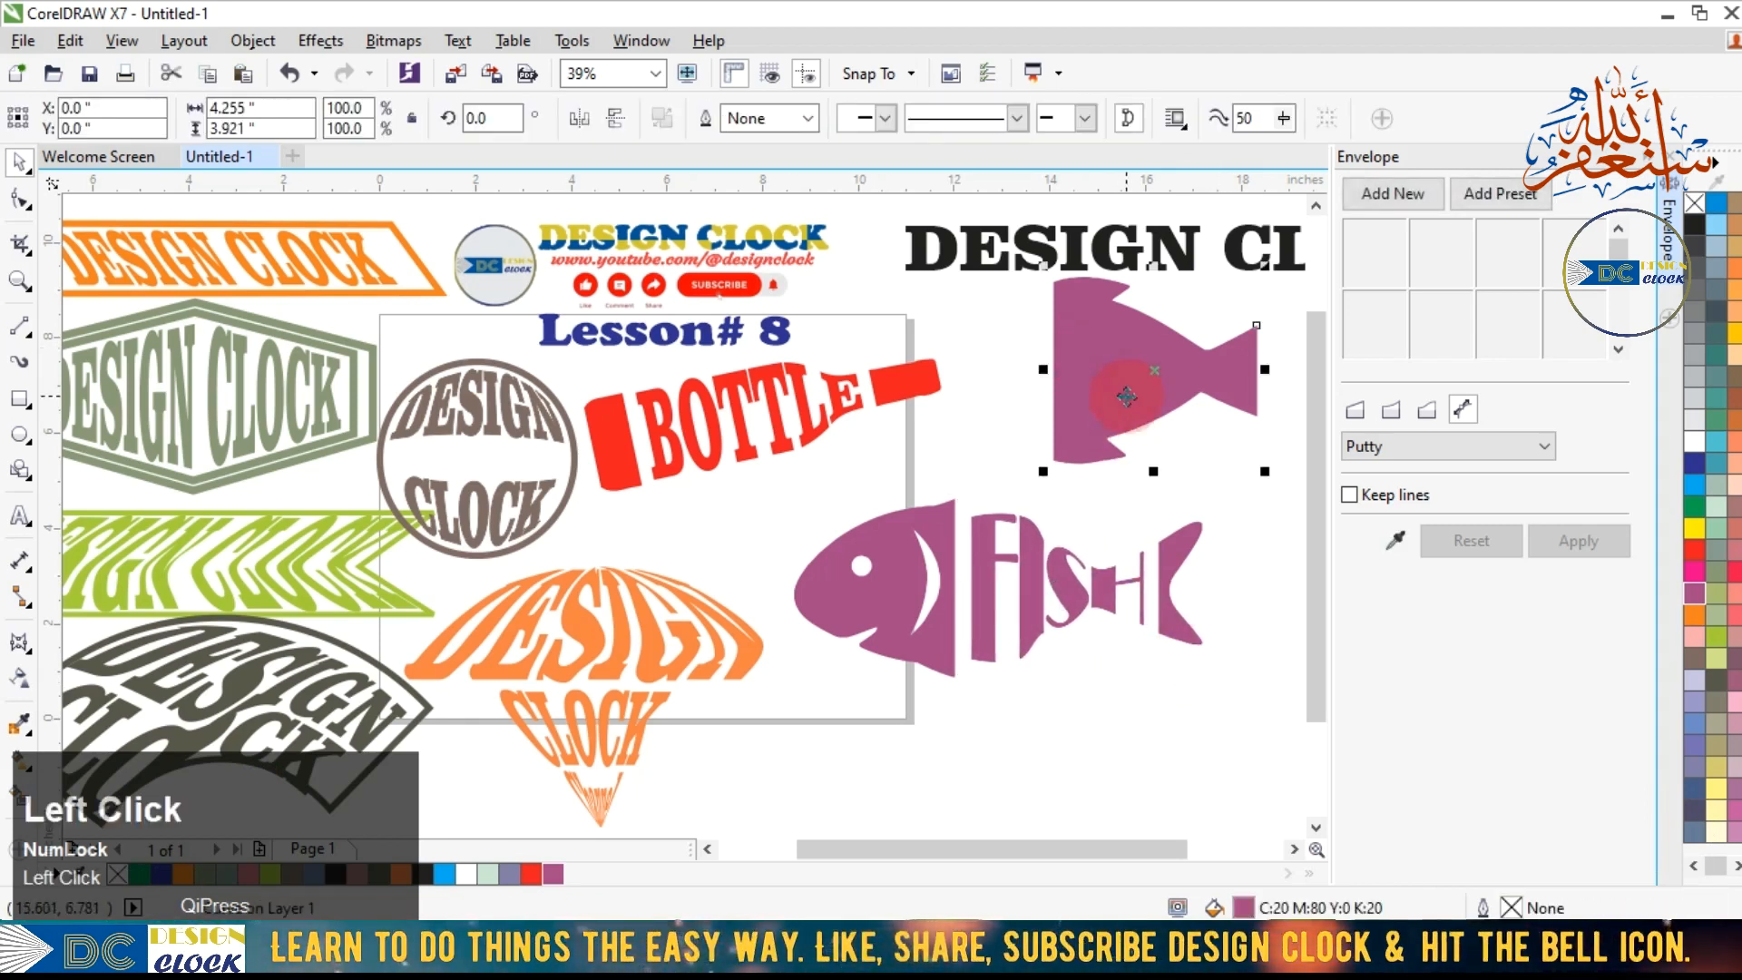
{"action": "left_click", "coordinate": [1696, 204]}
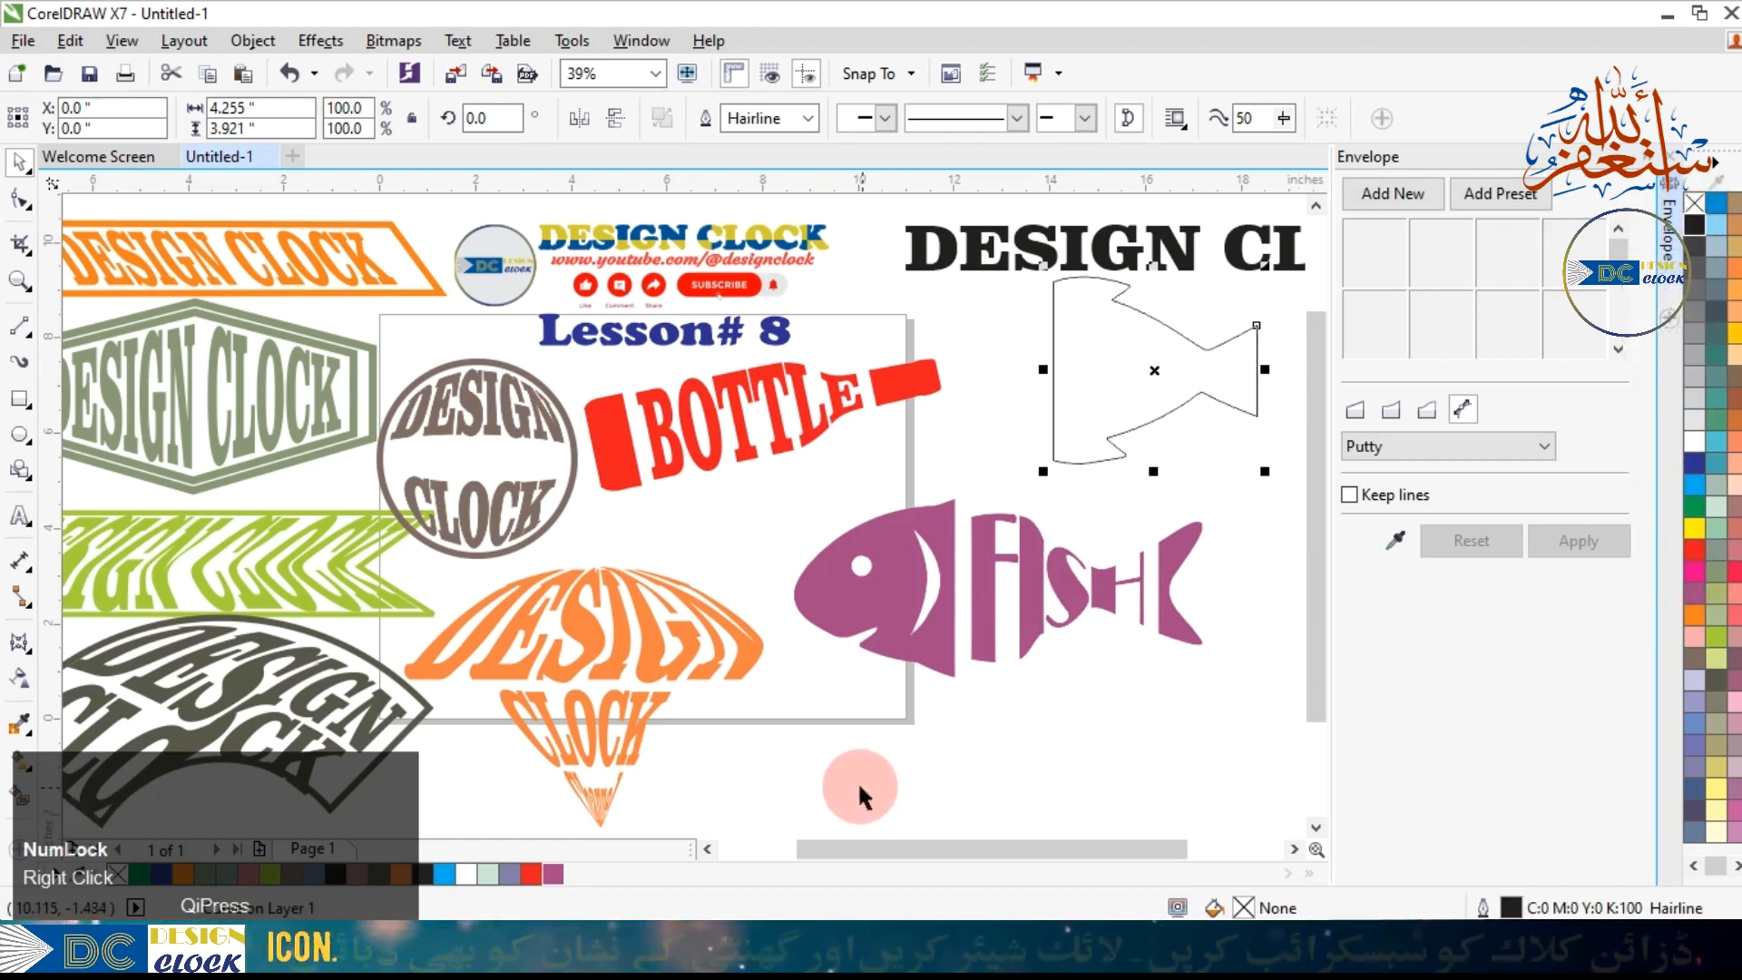
{"action": "right_click", "coordinate": [553, 873]}
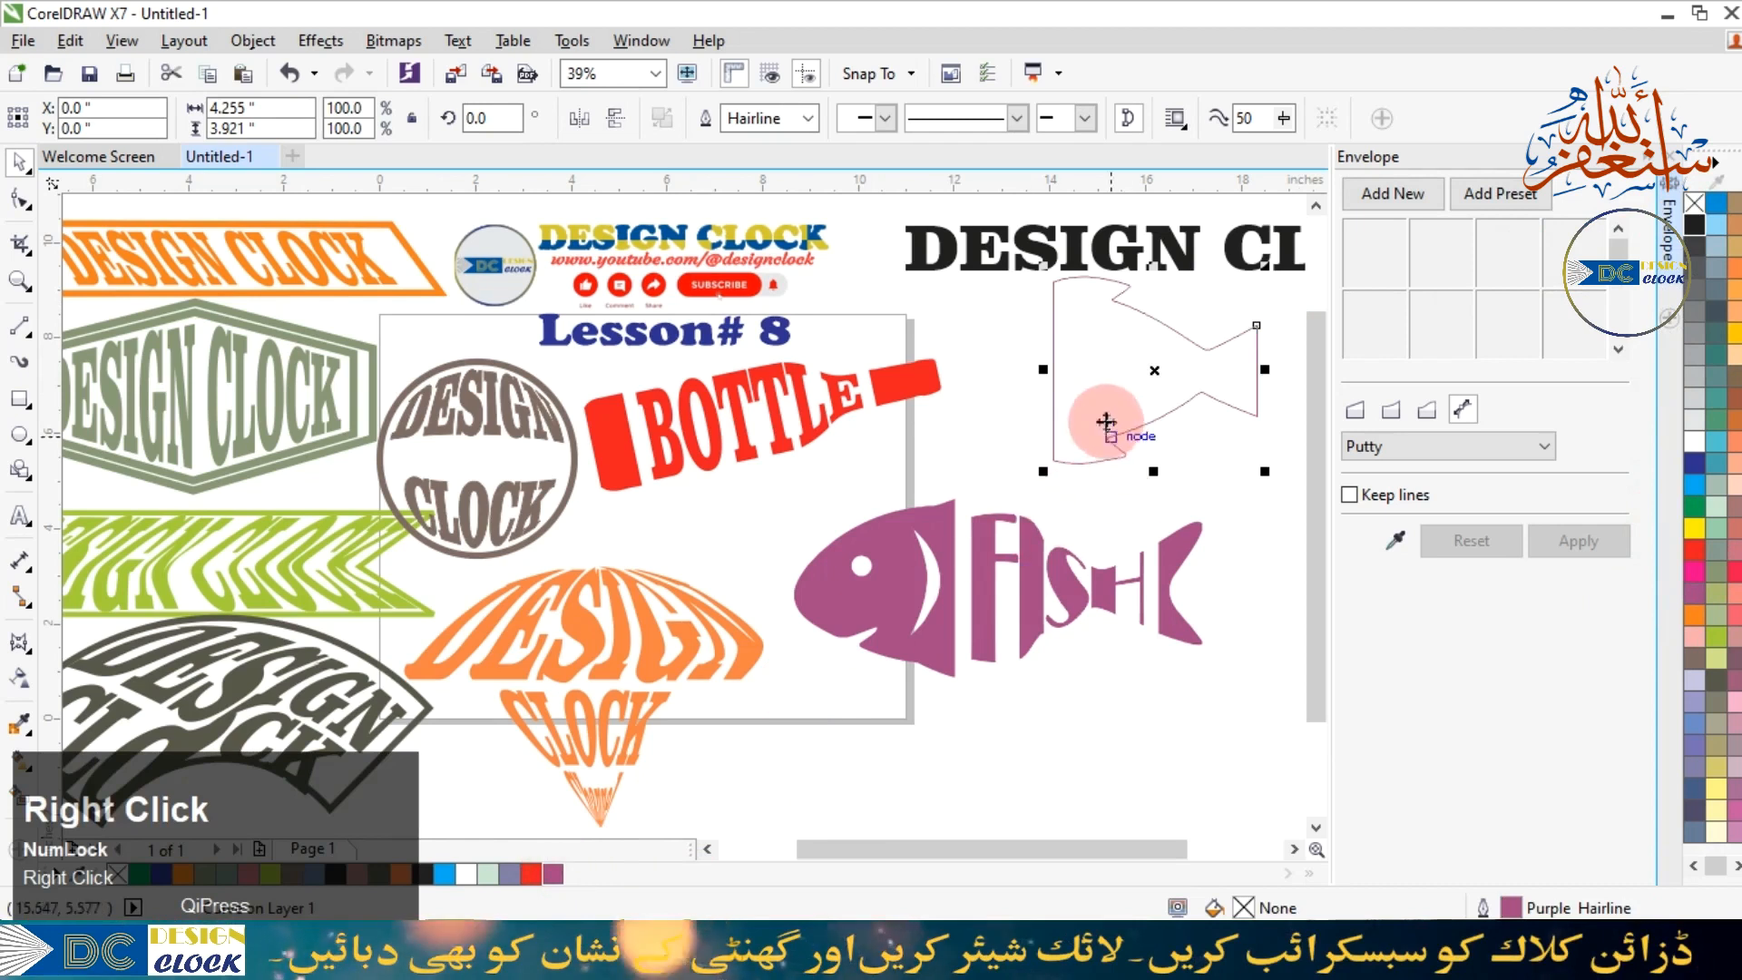
{"action": "left_click", "coordinate": [807, 118]}
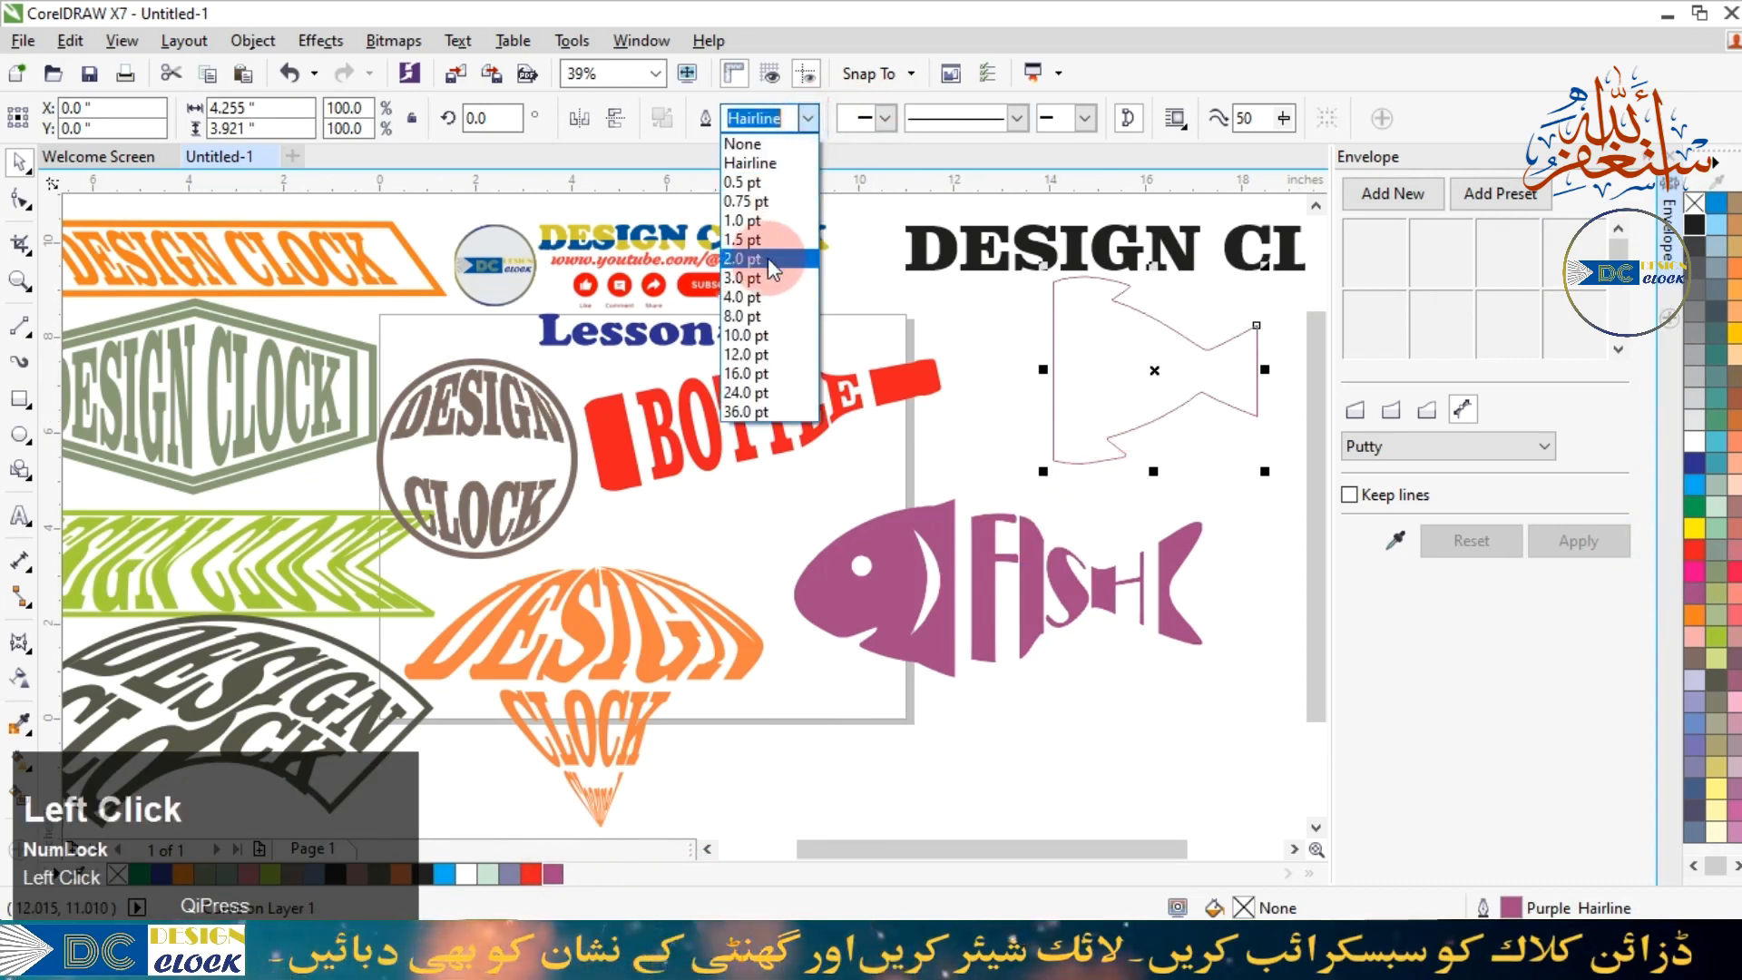
{"action": "left_click", "coordinate": [763, 295]}
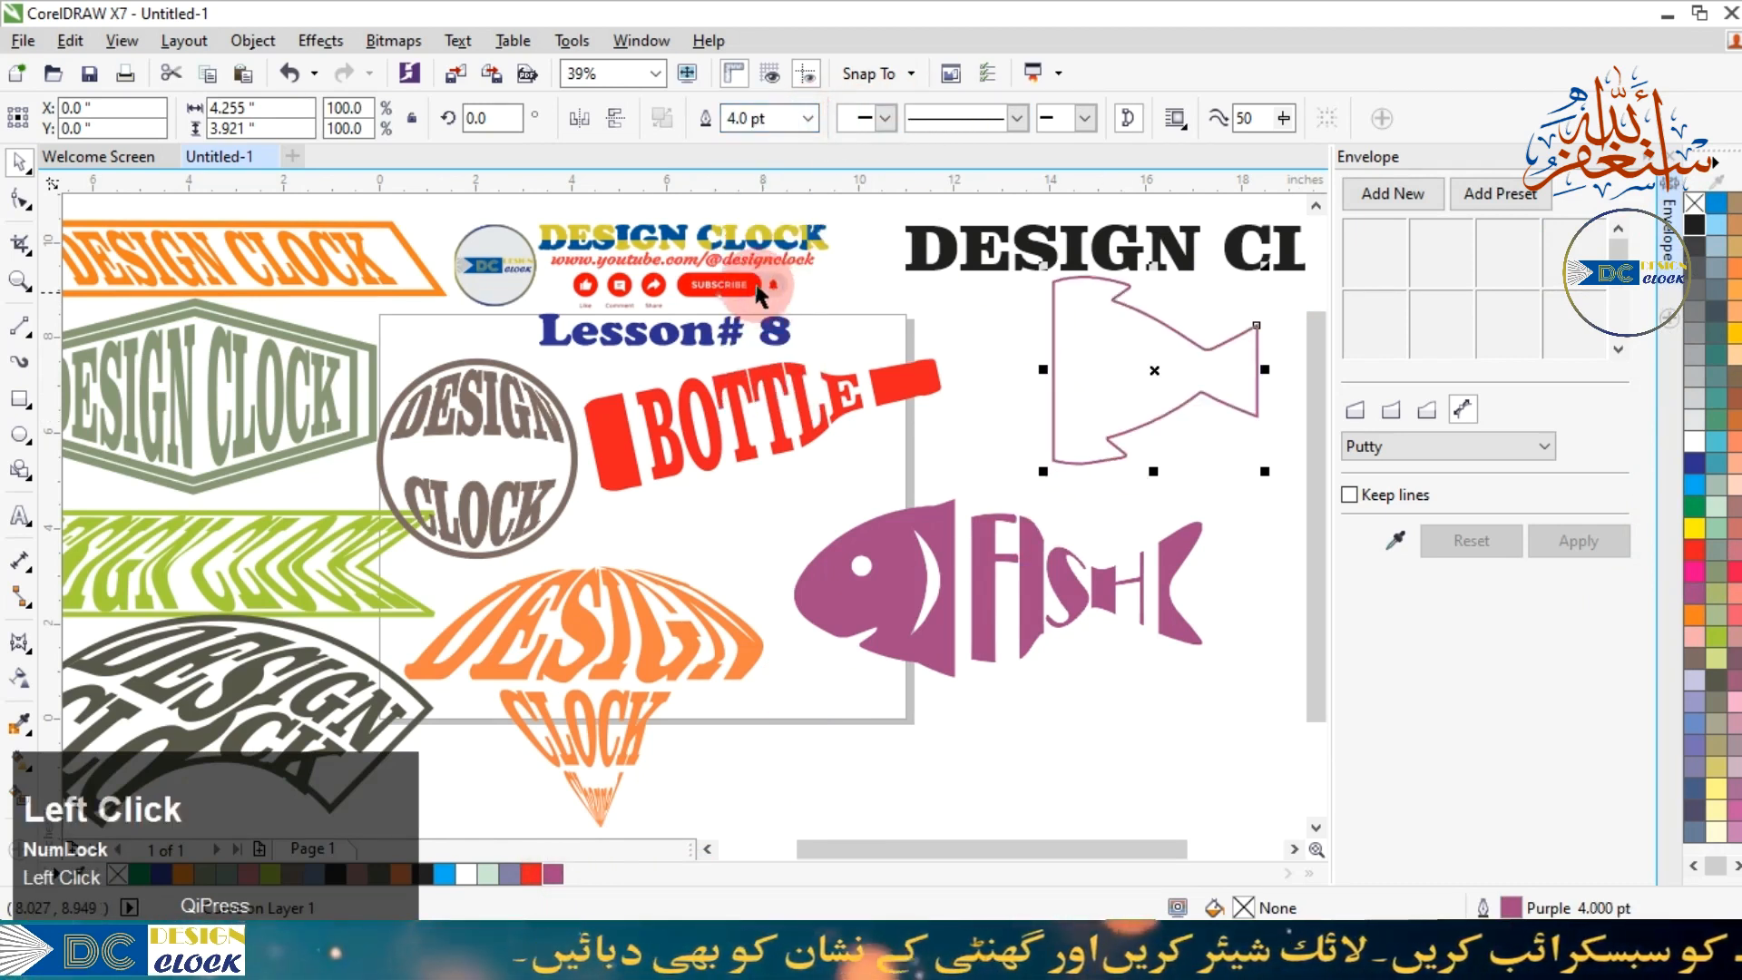
Align the fish body outline with the FISH text, centred both horizontally and vertically.
{"action": "left_click_drag", "start_coordinate": [1064, 401], "coordinate": [1081, 431]}
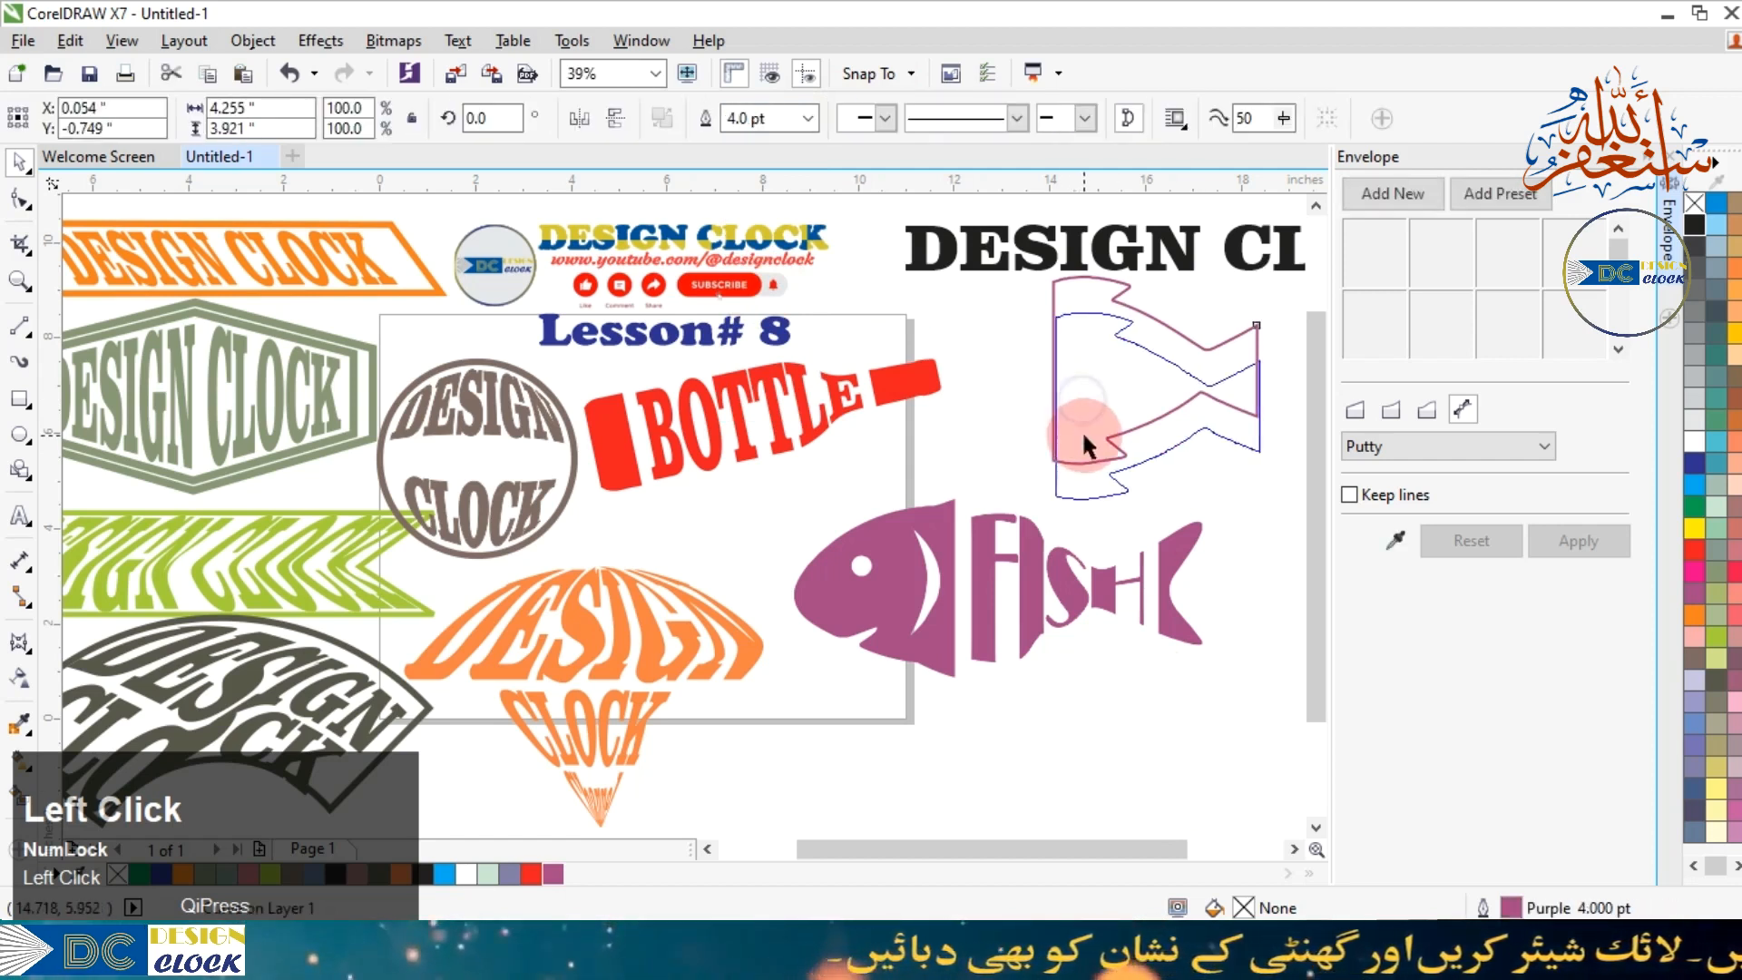
{"action": "left_click", "coordinate": [991, 631], "text": "shift"}
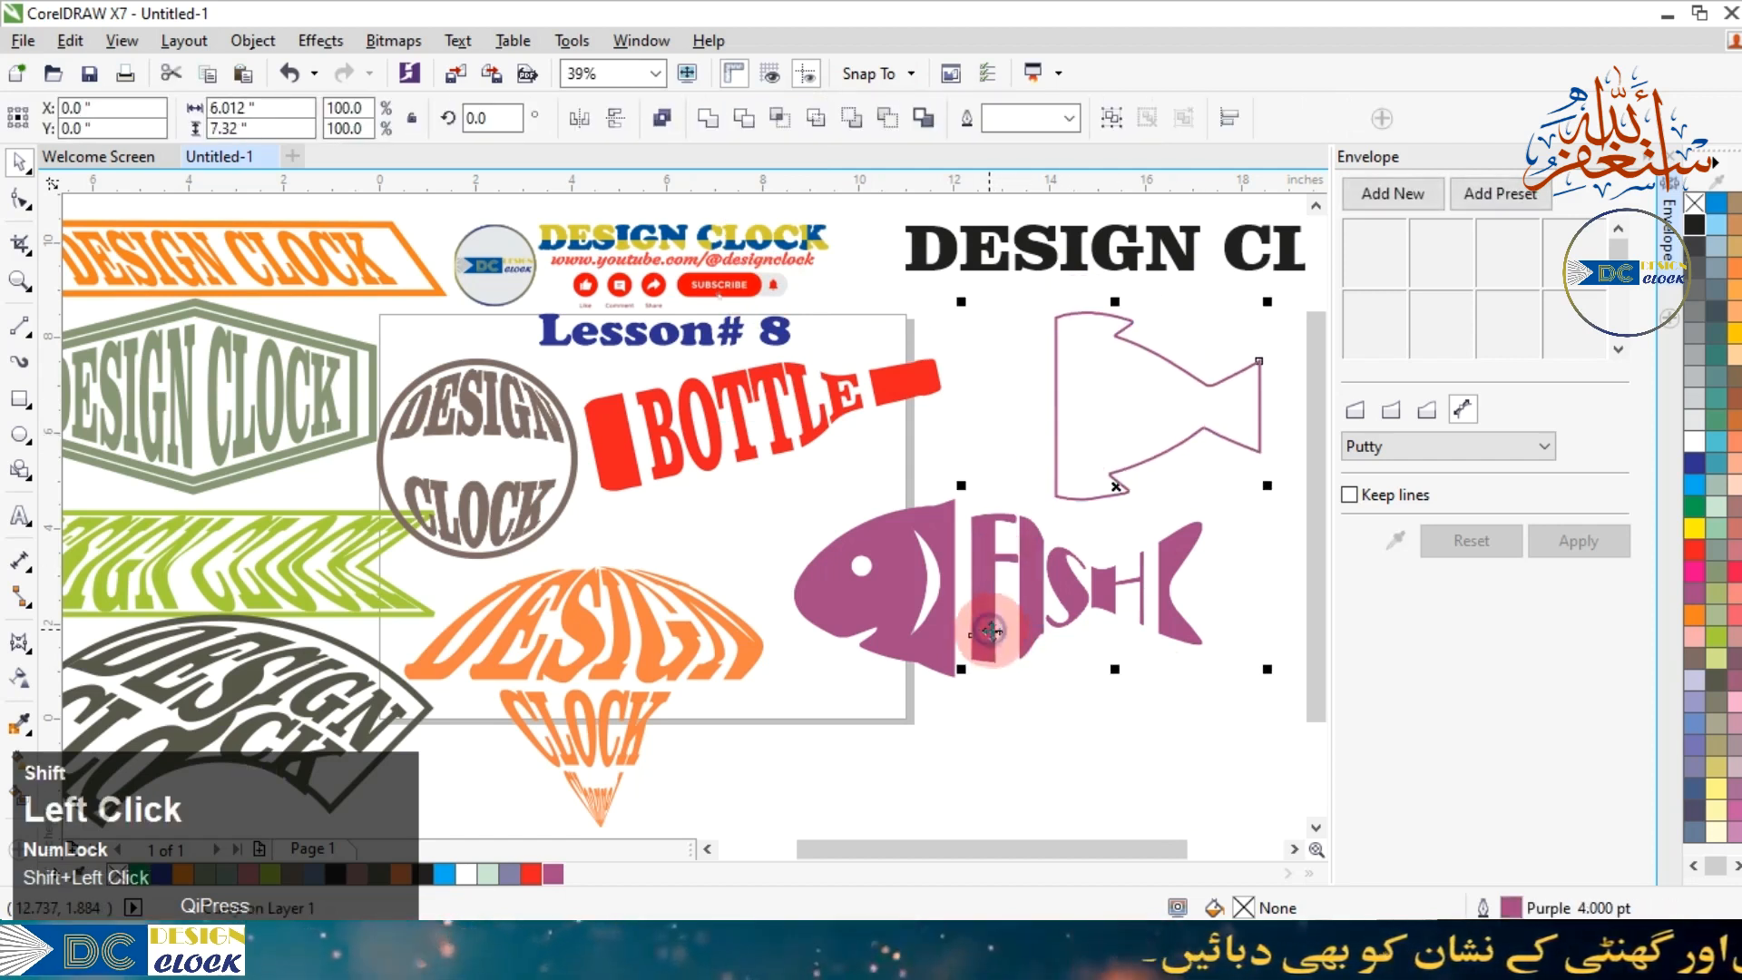
{"action": "key", "text": "c"}
{"action": "key", "text": "e"}
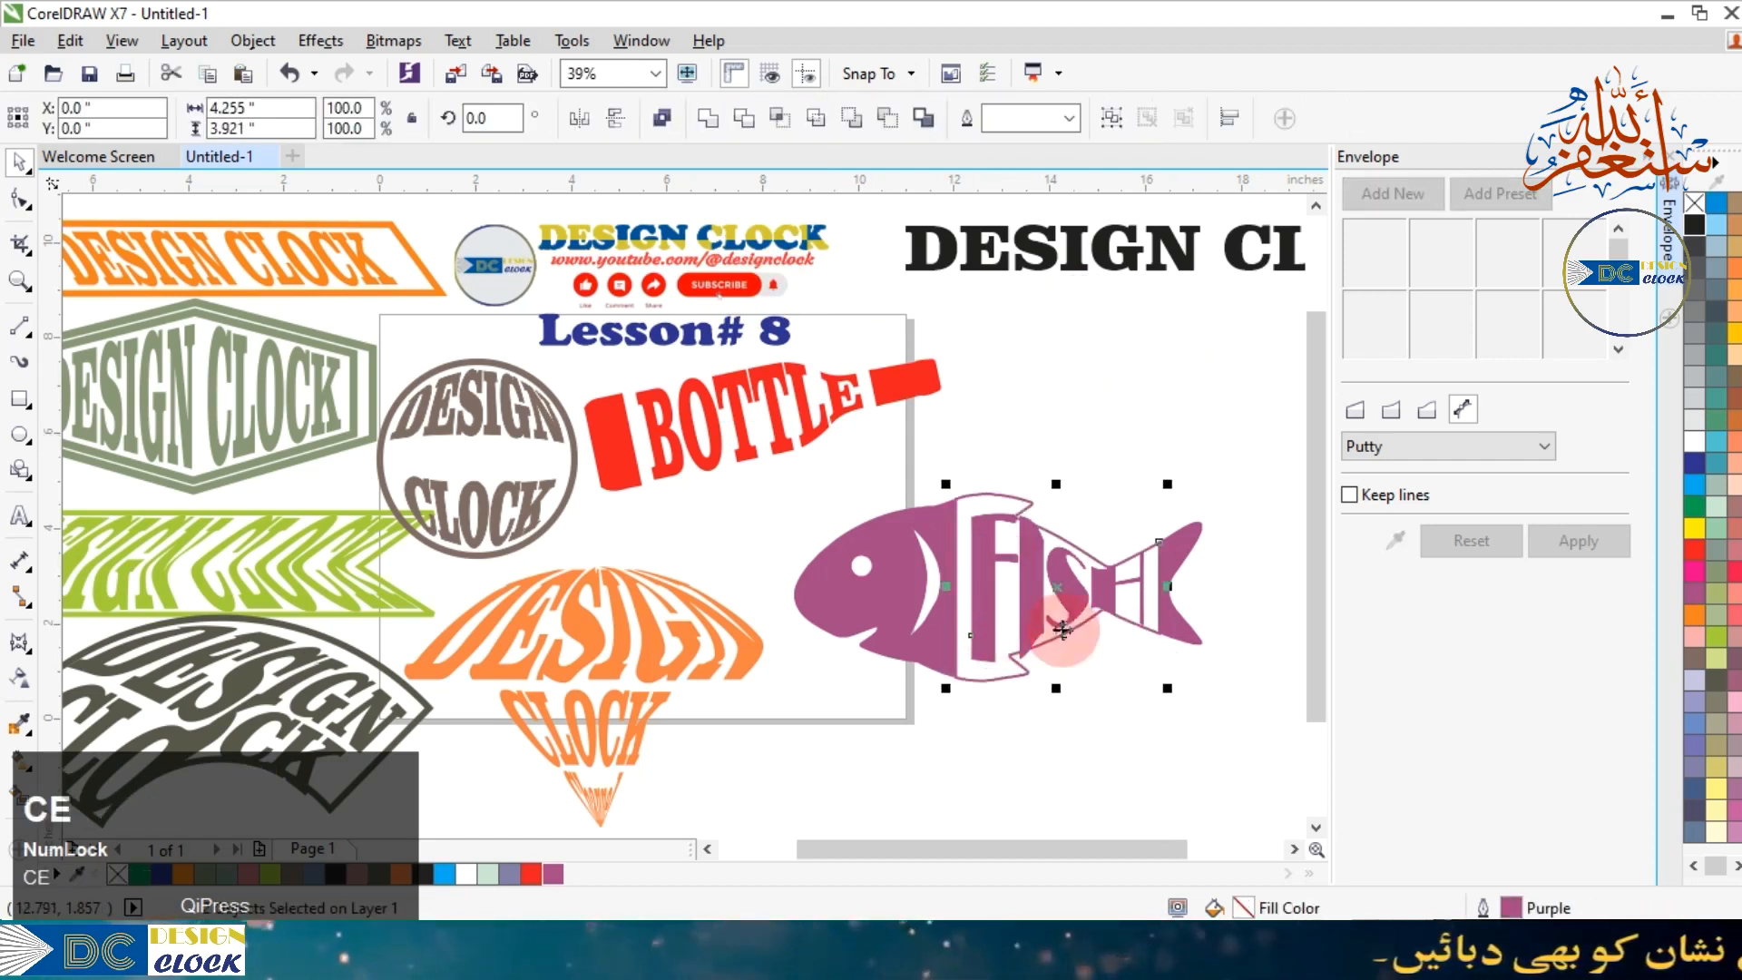
{"action": "left_click", "coordinate": [1226, 711]}
Try to enlarge the fish body outline from its centre to about 4.65 by 4.29 inches and undo the resize.
{"action": "left_click", "coordinate": [1018, 501]}
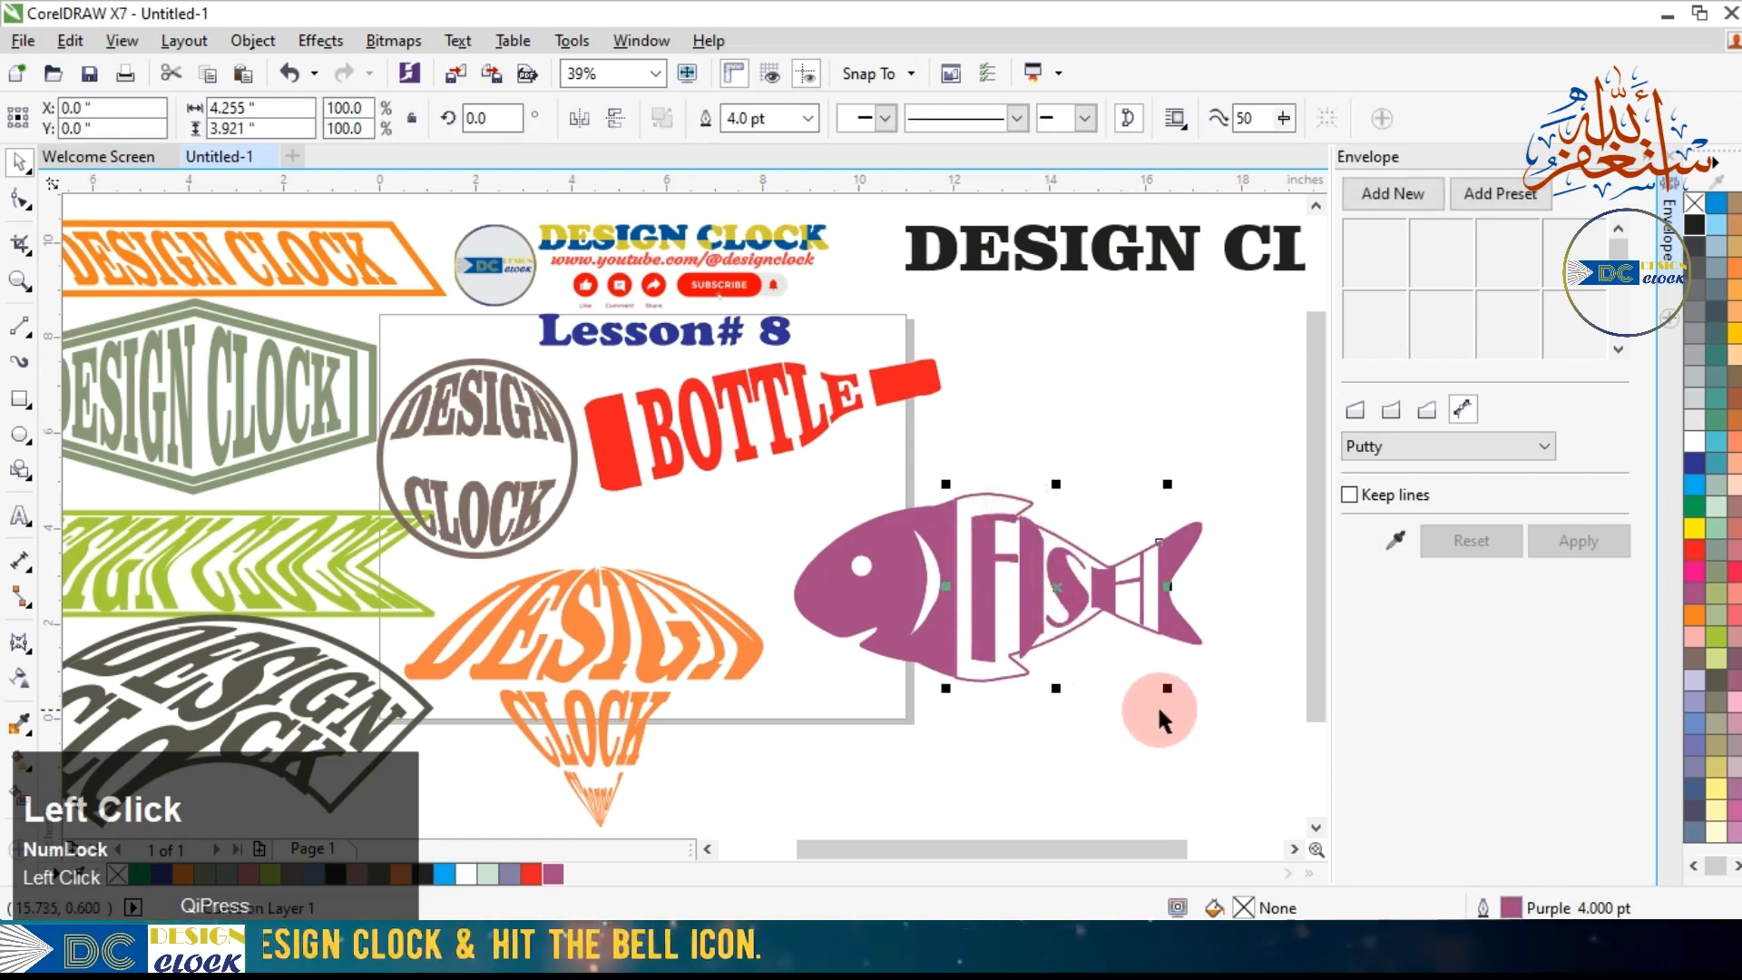
{"action": "left_click_drag", "start_coordinate": [1165, 696], "coordinate": [1176, 702]}
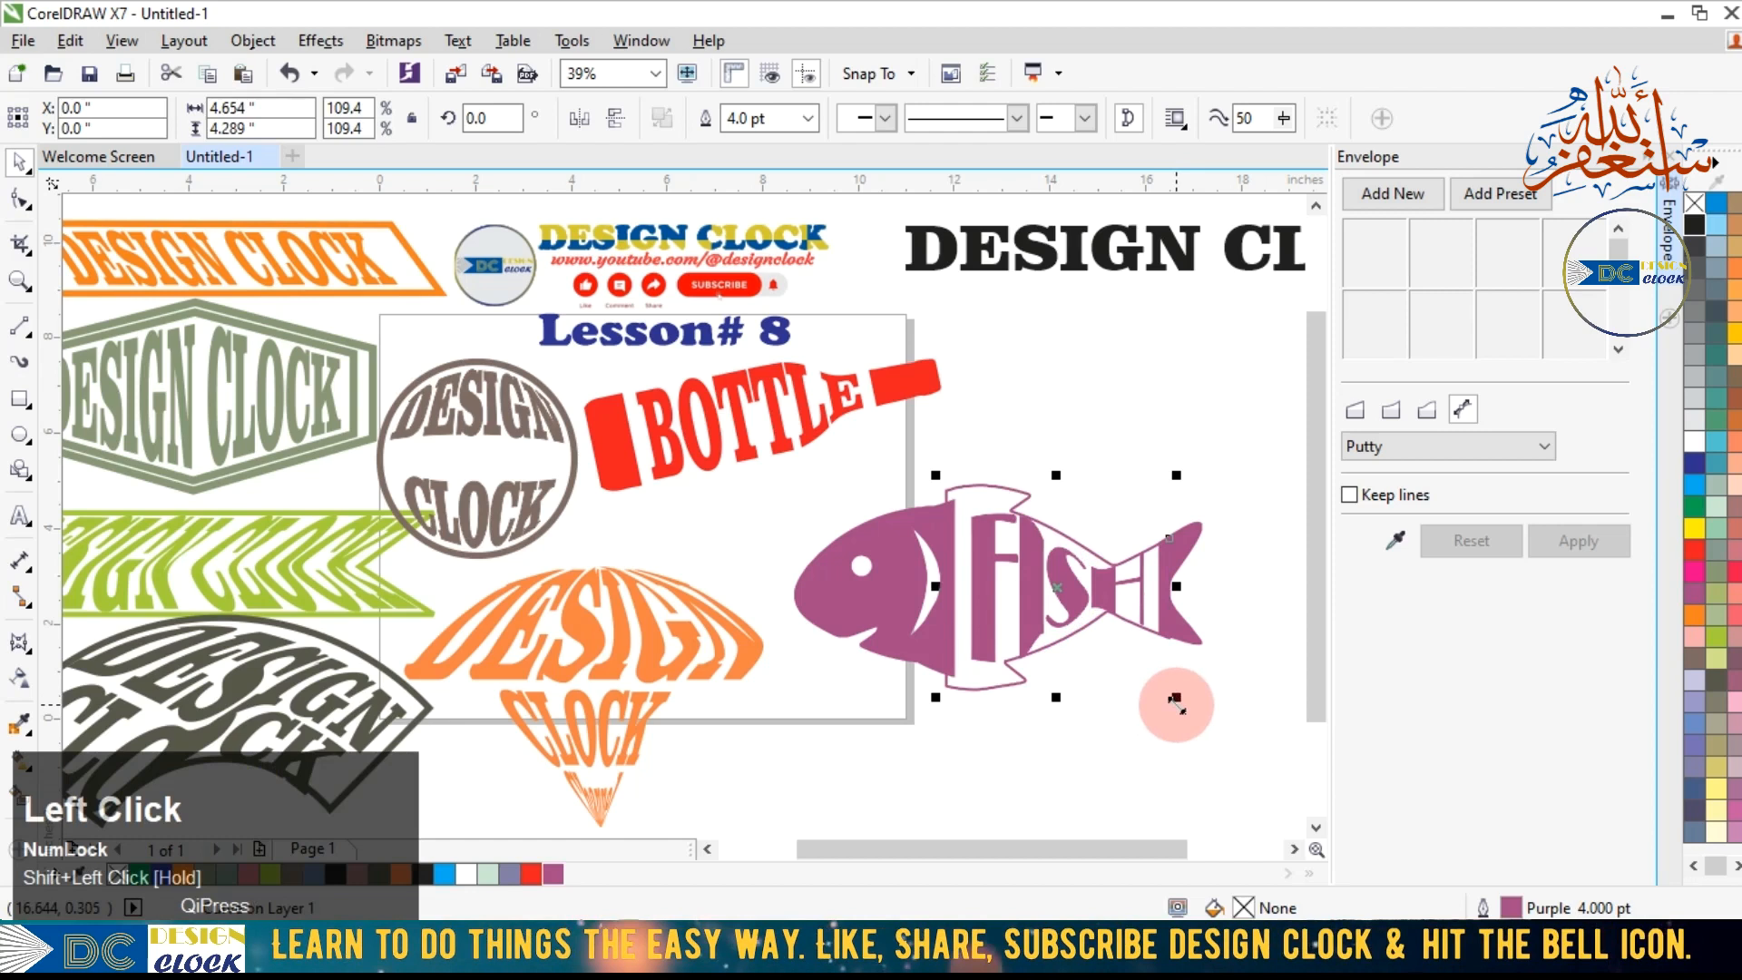
{"action": "left_click", "coordinate": [1249, 585]}
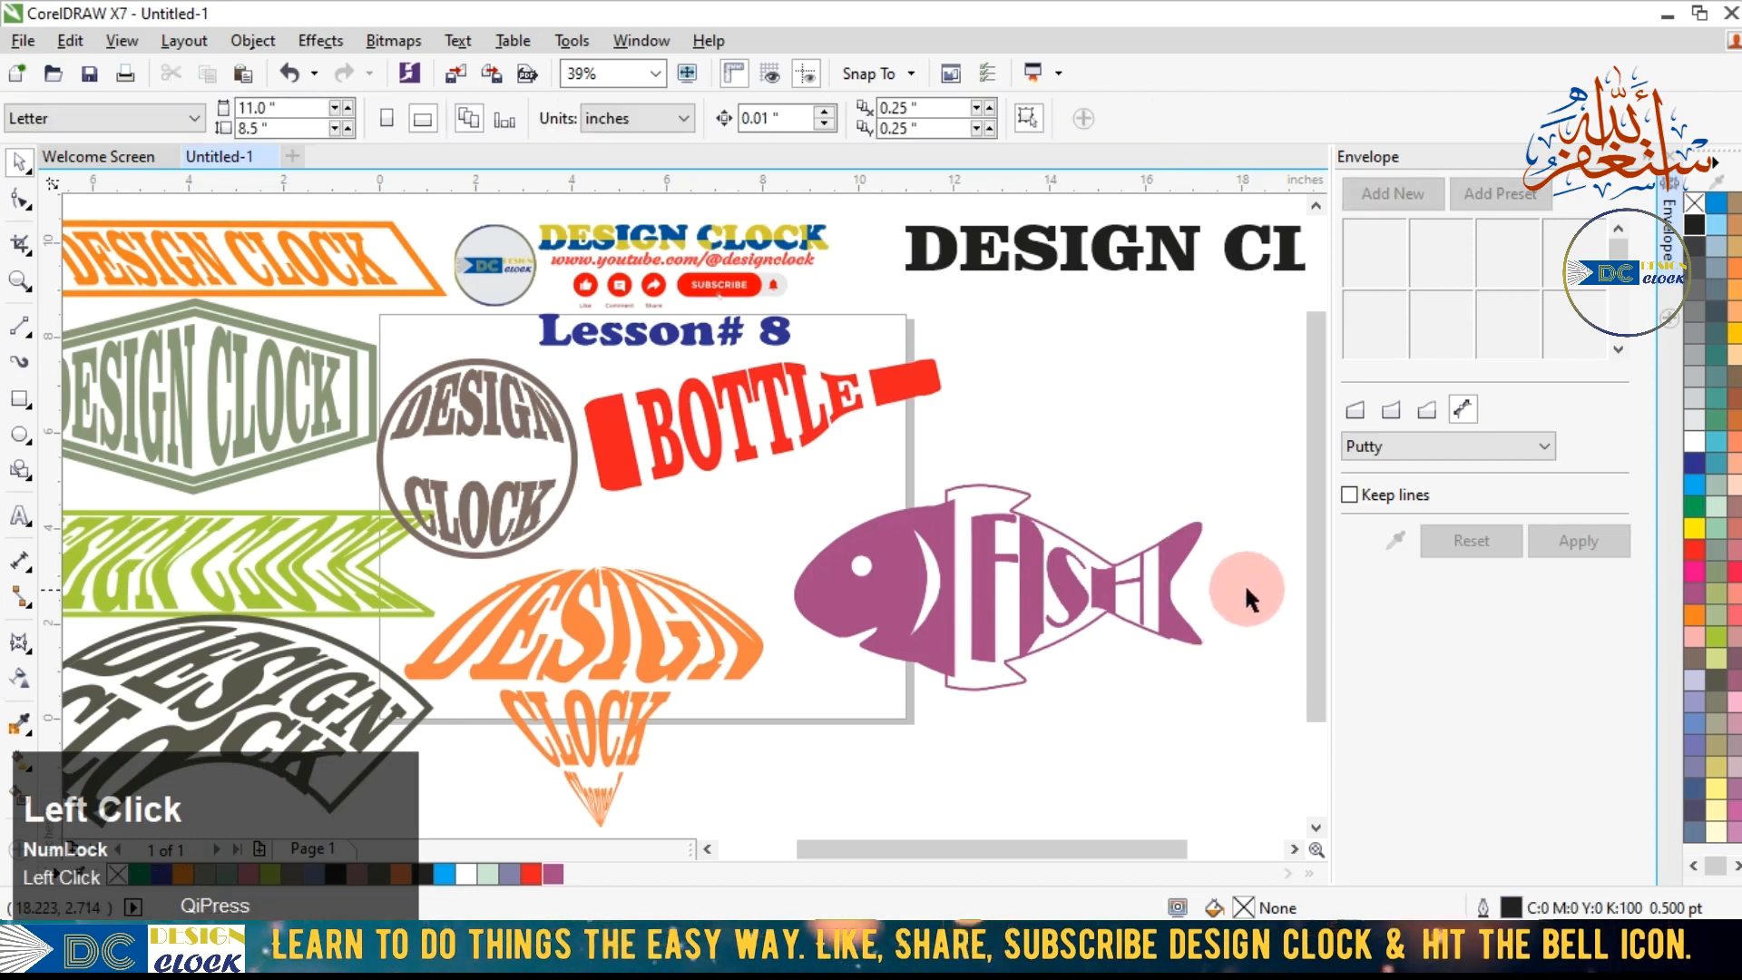
{"action": "key", "text": "ctrl+z"}
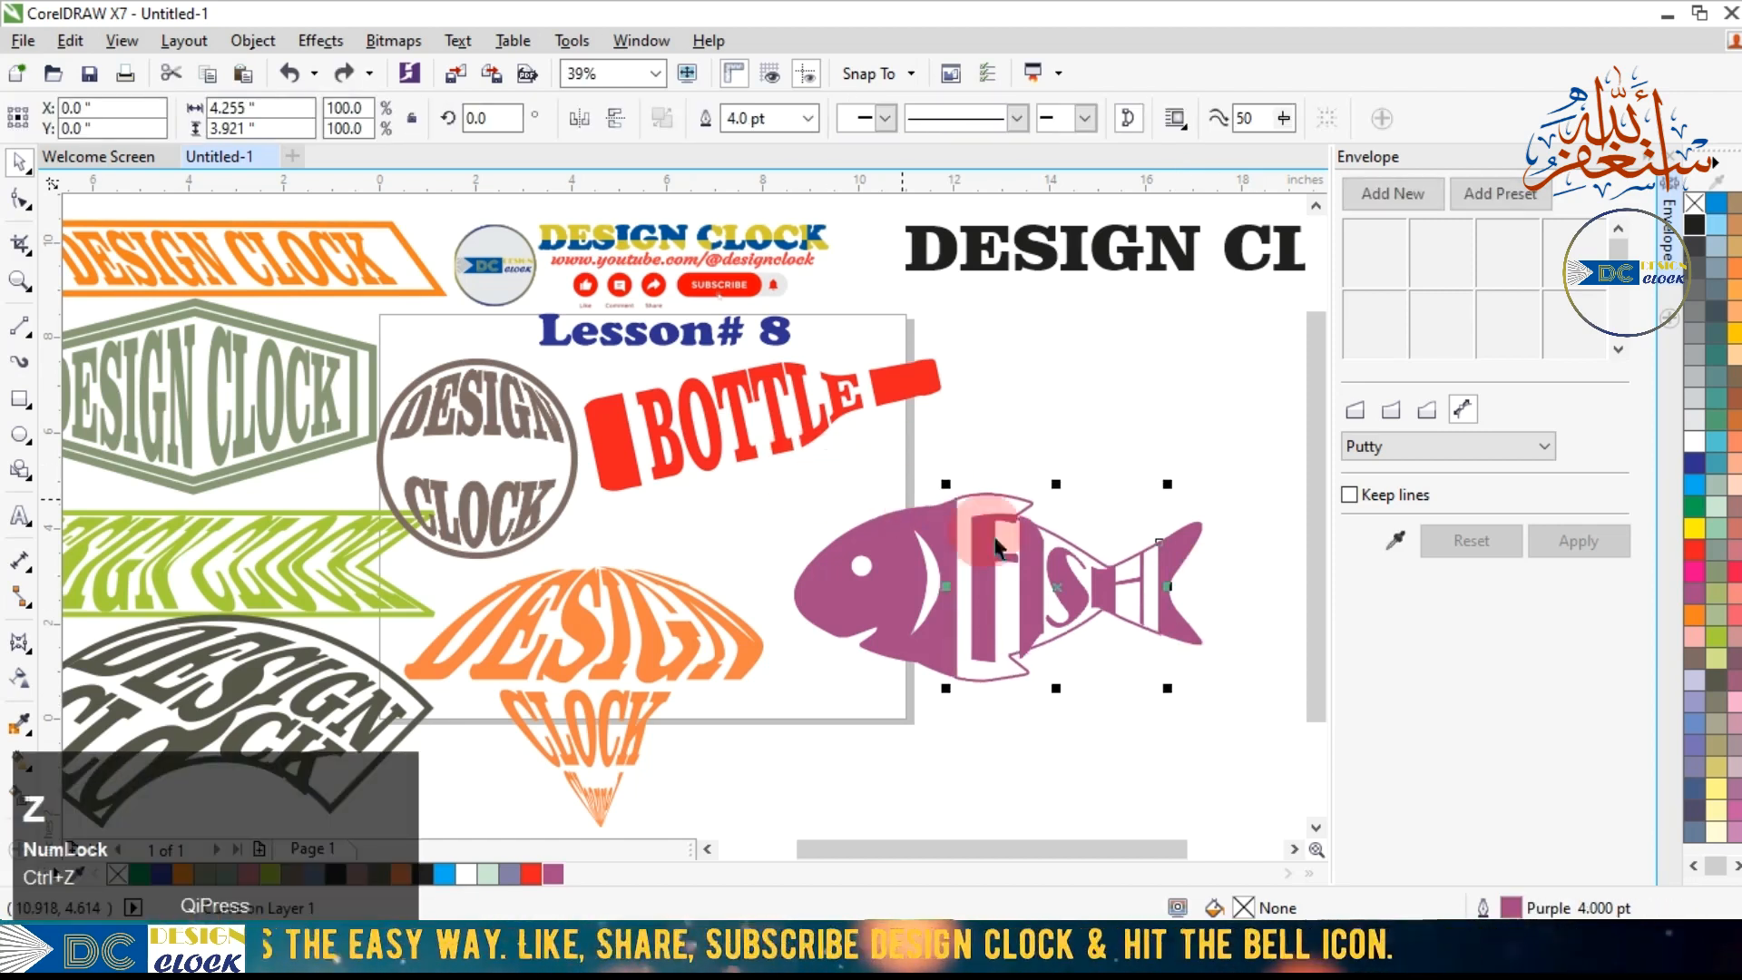
{"action": "left_click", "coordinate": [1207, 703]}
Group the fish head, tail, body outline and FISH text, and move the grouped fish up toward the black DESIGN CLOCK text.
{"action": "left_click_drag", "start_coordinate": [1264, 454], "coordinate": [760, 682]}
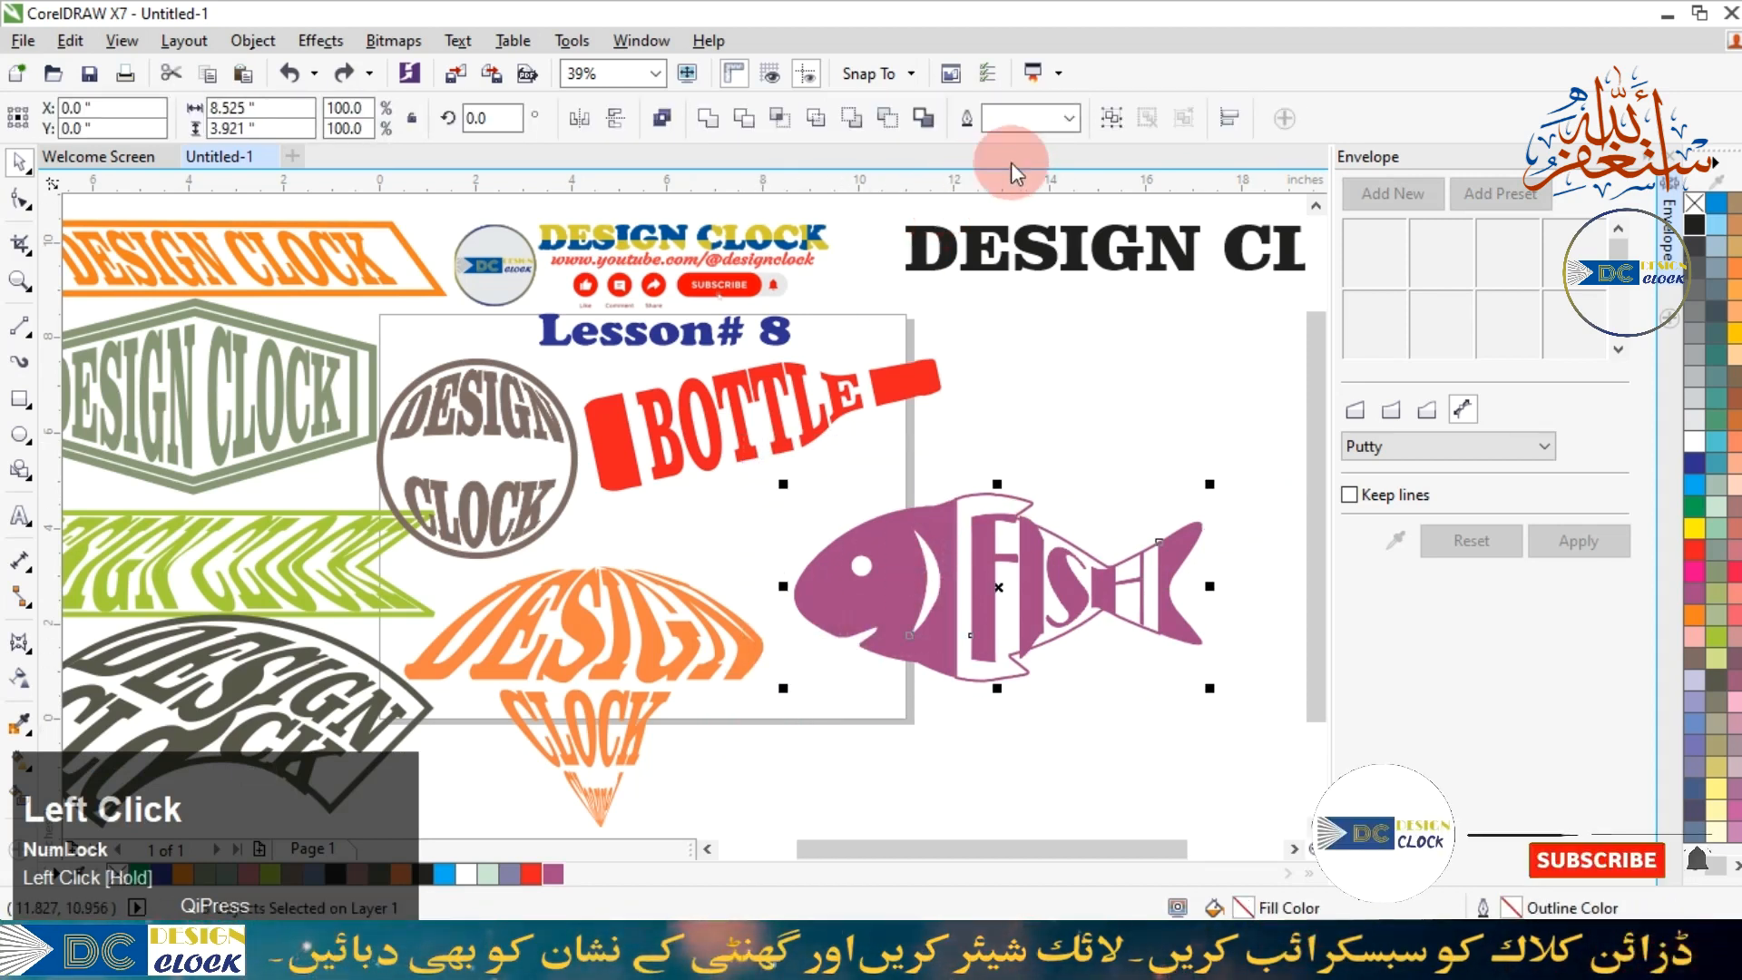
{"action": "left_click", "coordinate": [1200, 479]}
{"action": "left_click_drag", "start_coordinate": [923, 573], "coordinate": [997, 344]}
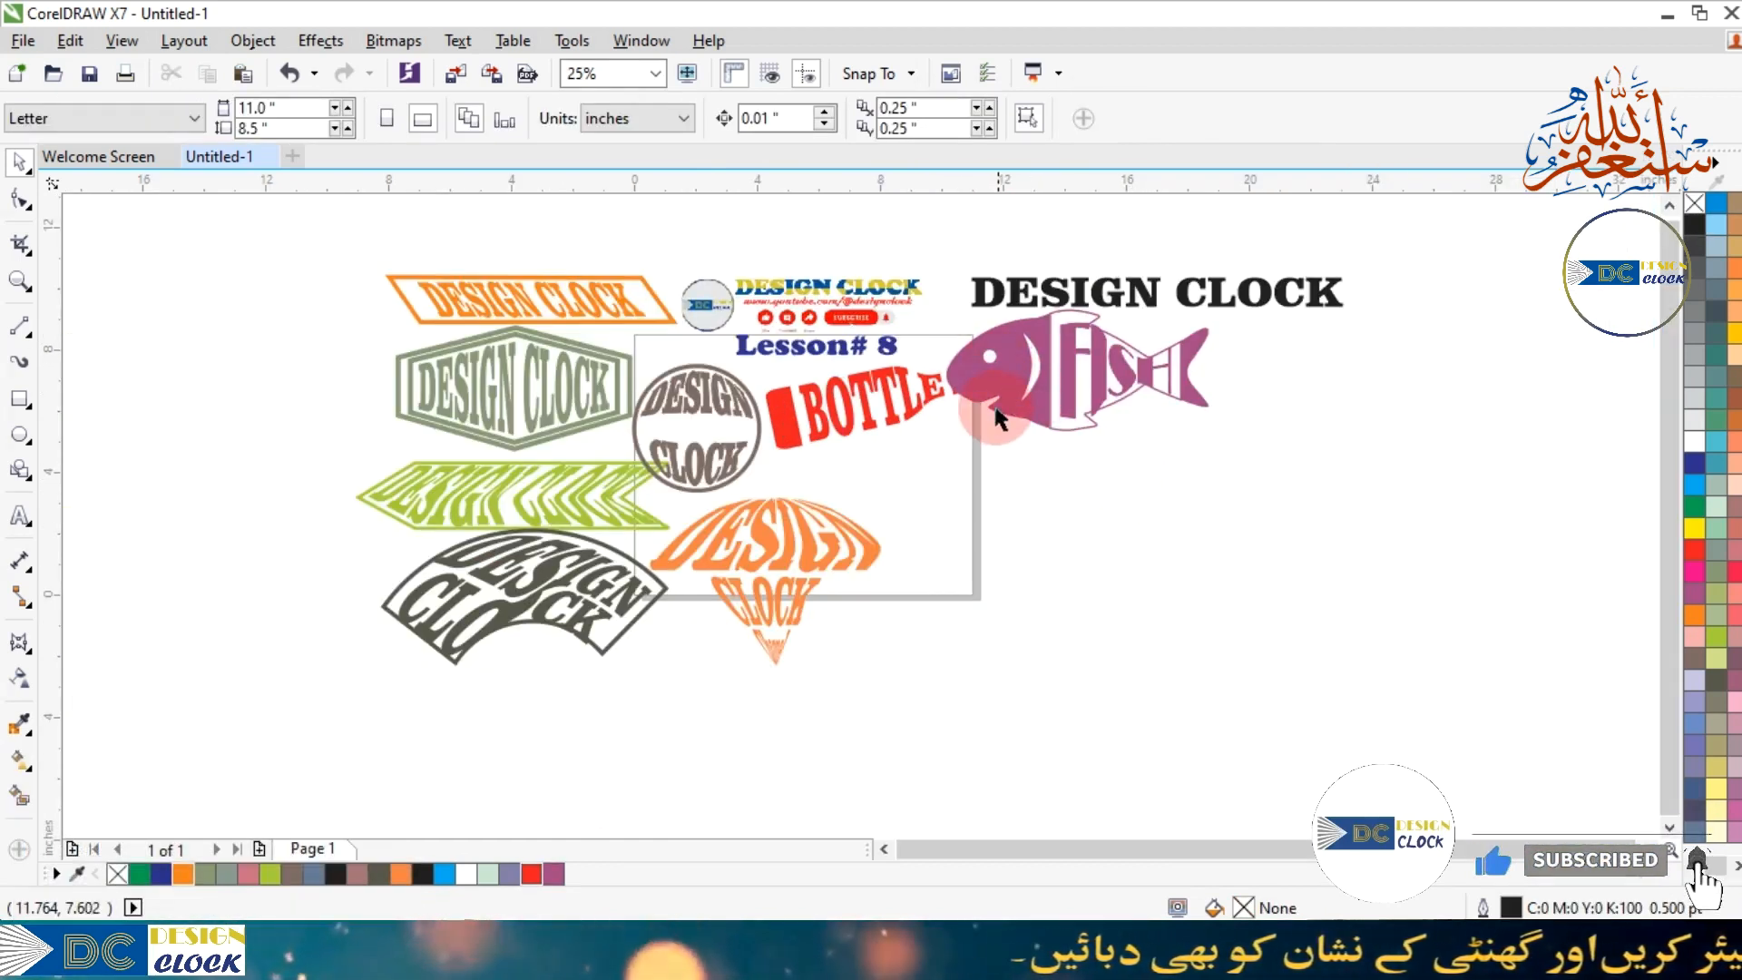
Move the fish design down and place the BOTTLE design directly above it, beside the right edge of the page.
{"action": "scroll", "coordinate": [995, 418], "scroll_direction": "up", "scroll_amount": 1}
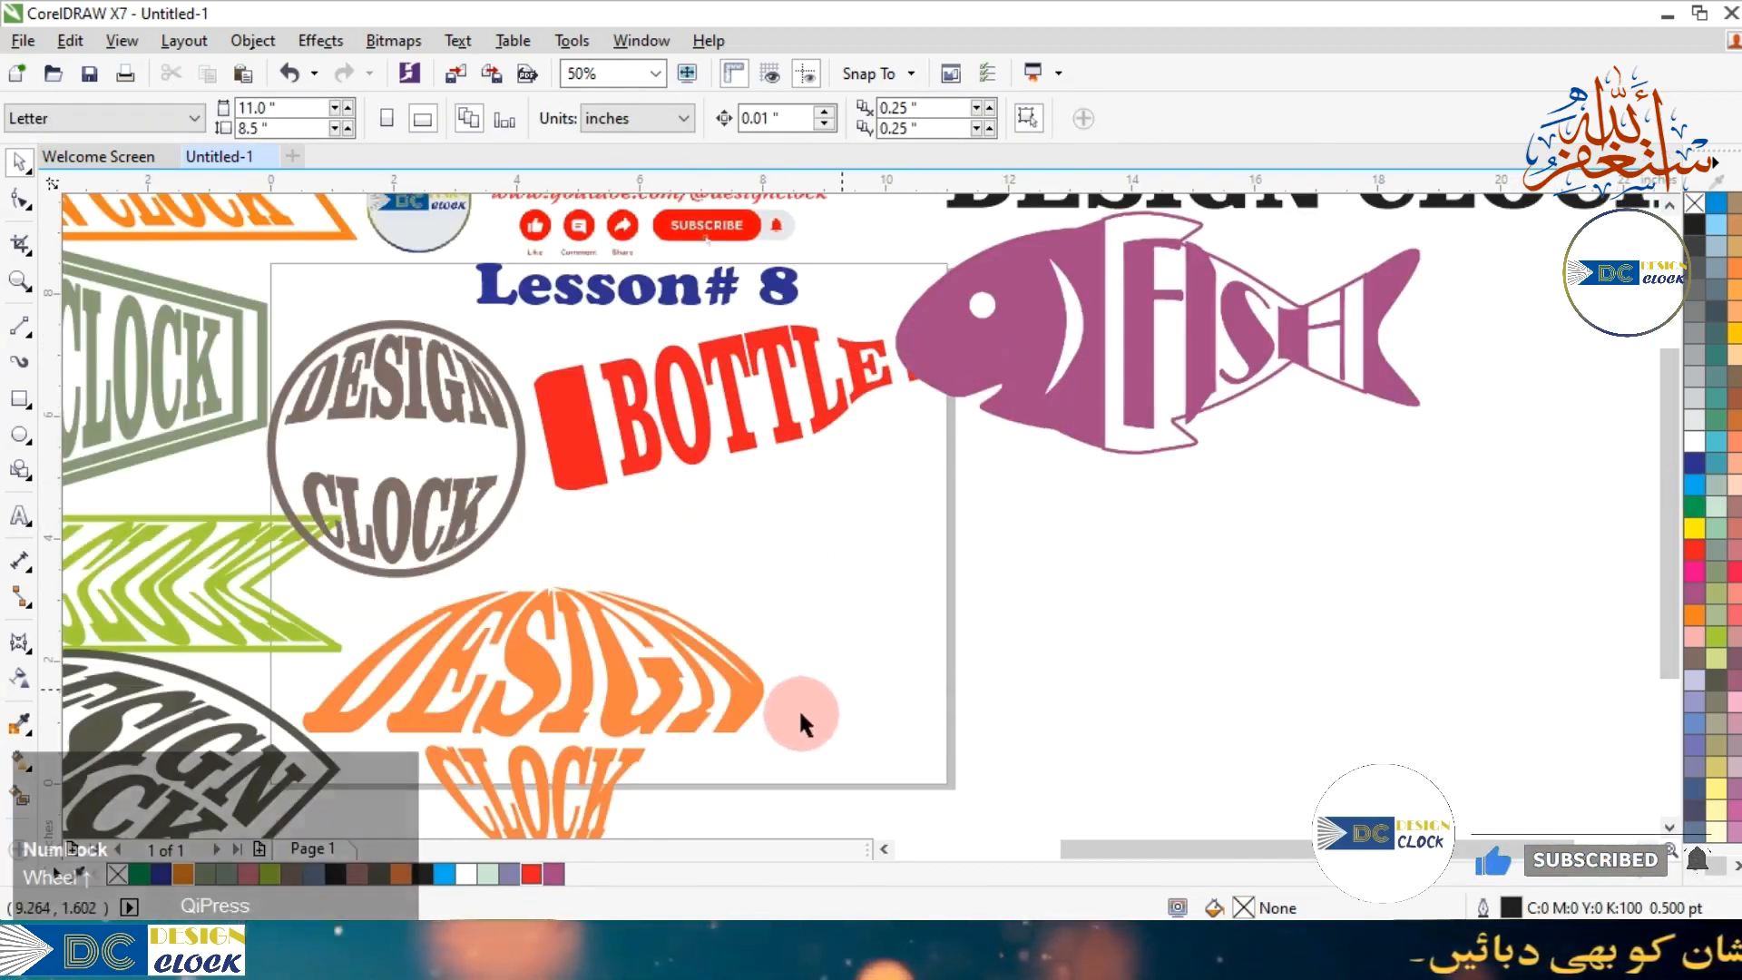
{"action": "left_click_drag", "start_coordinate": [1093, 394], "coordinate": [1134, 580]}
{"action": "left_click_drag", "start_coordinate": [927, 348], "coordinate": [1315, 272]}
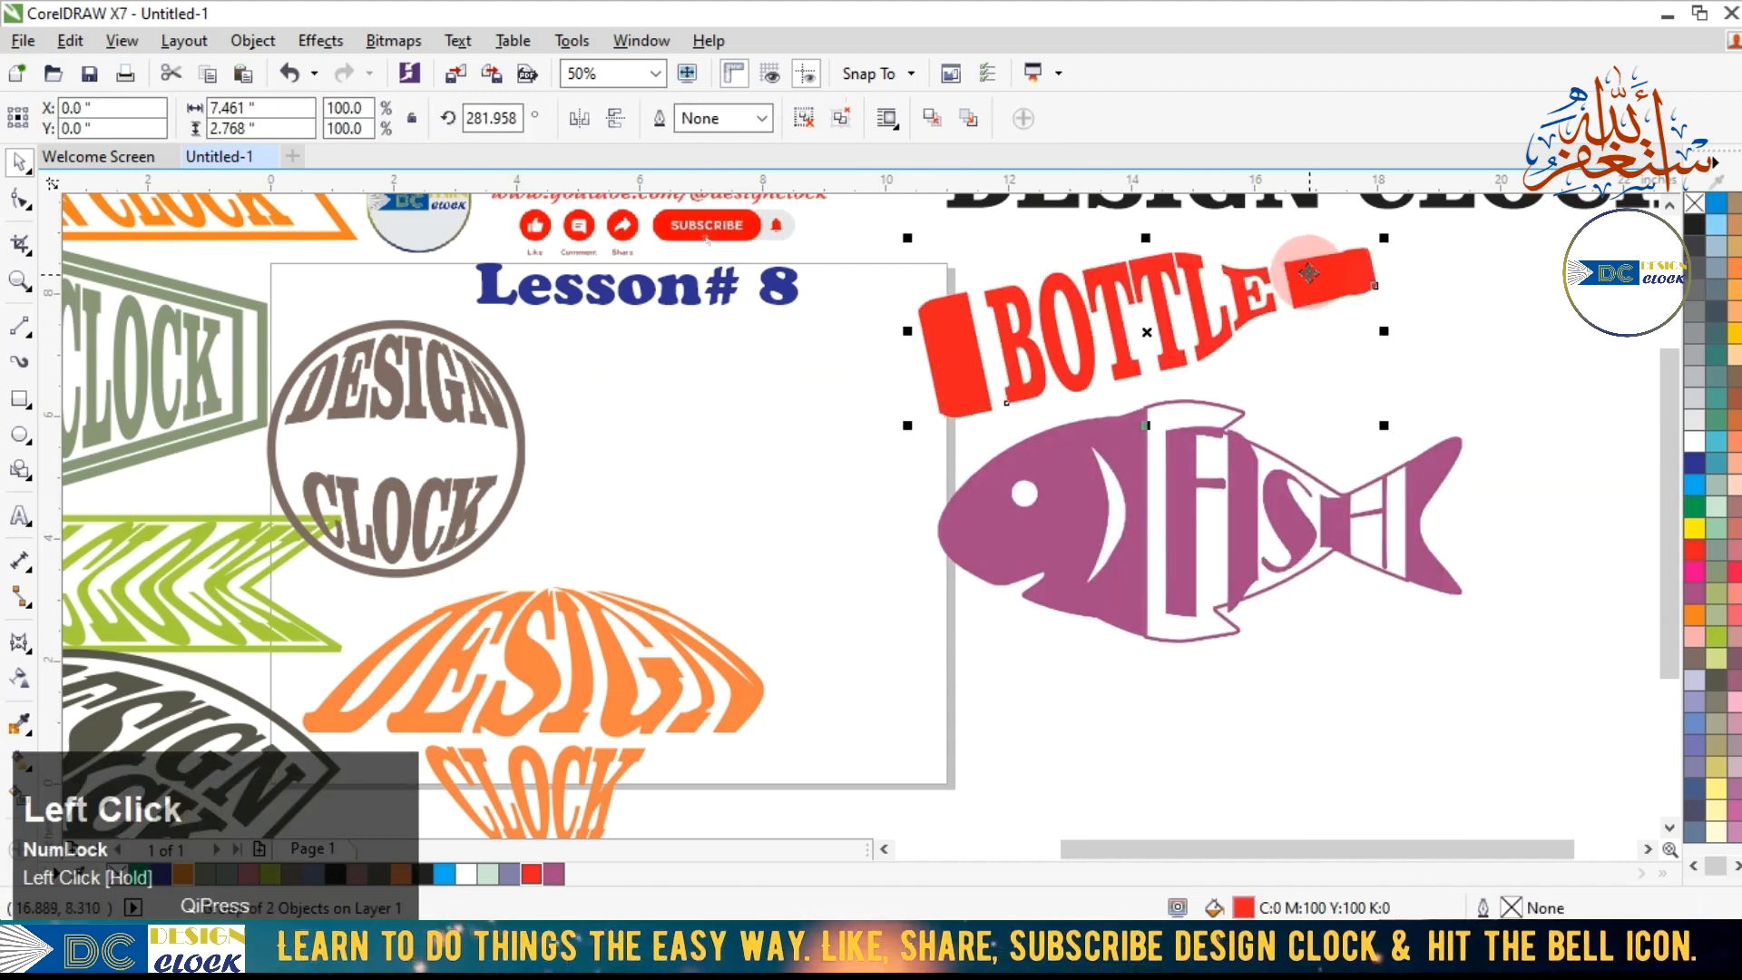
Delete the plain black DESIGN CLOCK text above the BOTTLE design.
{"action": "scroll", "coordinate": [1489, 337], "scroll_direction": "down", "scroll_amount": 1}
{"action": "left_click", "coordinate": [1479, 256]}
{"action": "key", "text": "Delete"}
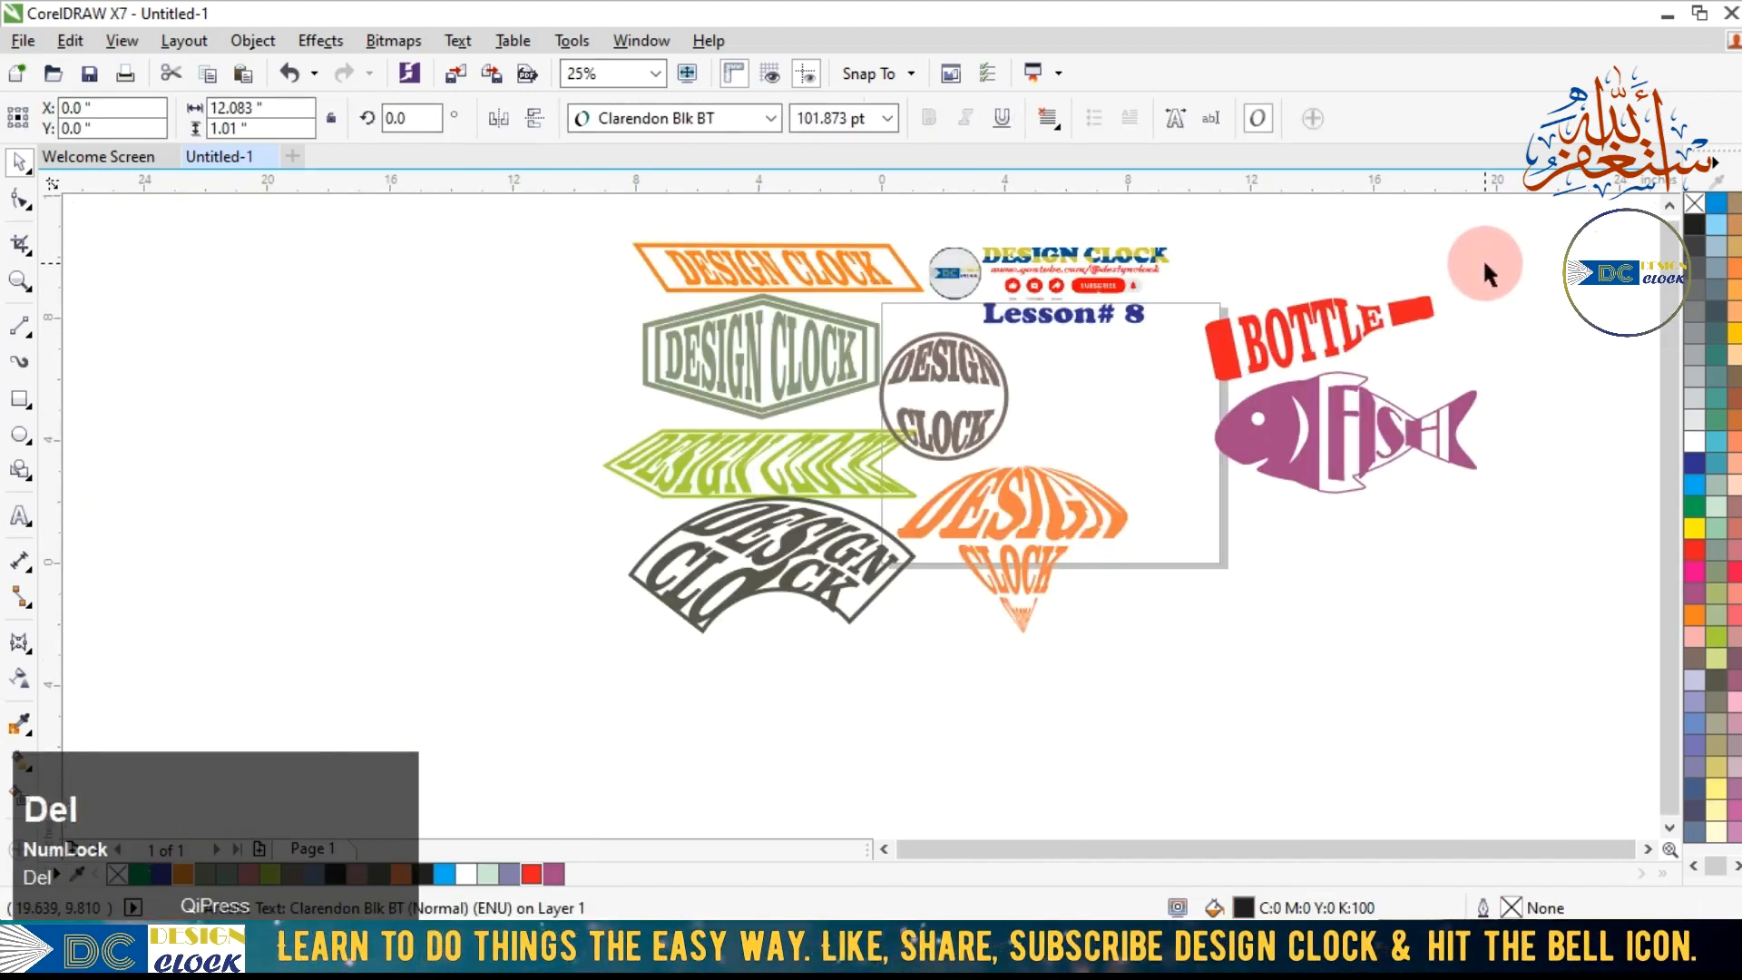
Space out the DESIGN CLOCK designs, stacking the circle and pointed orange designs on the page and the other four in a column beside them.
{"action": "left_click_drag", "start_coordinate": [909, 375], "coordinate": [1057, 381]}
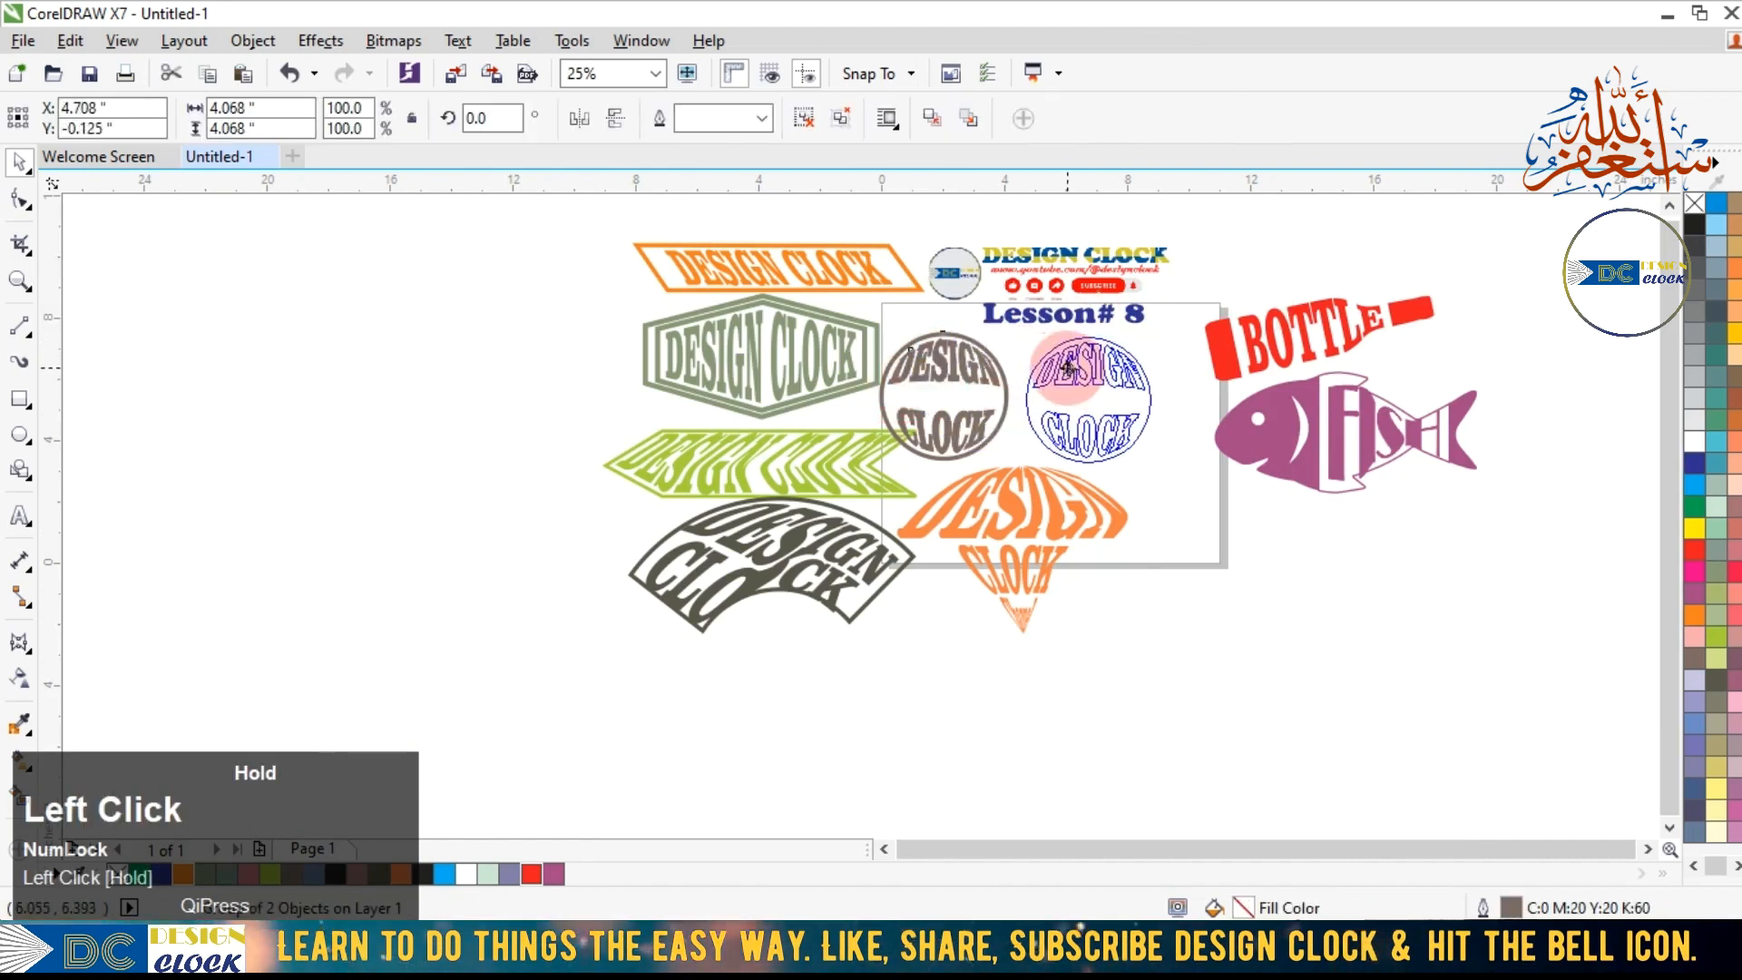
{"action": "left_click_drag", "start_coordinate": [1020, 536], "coordinate": [1082, 539]}
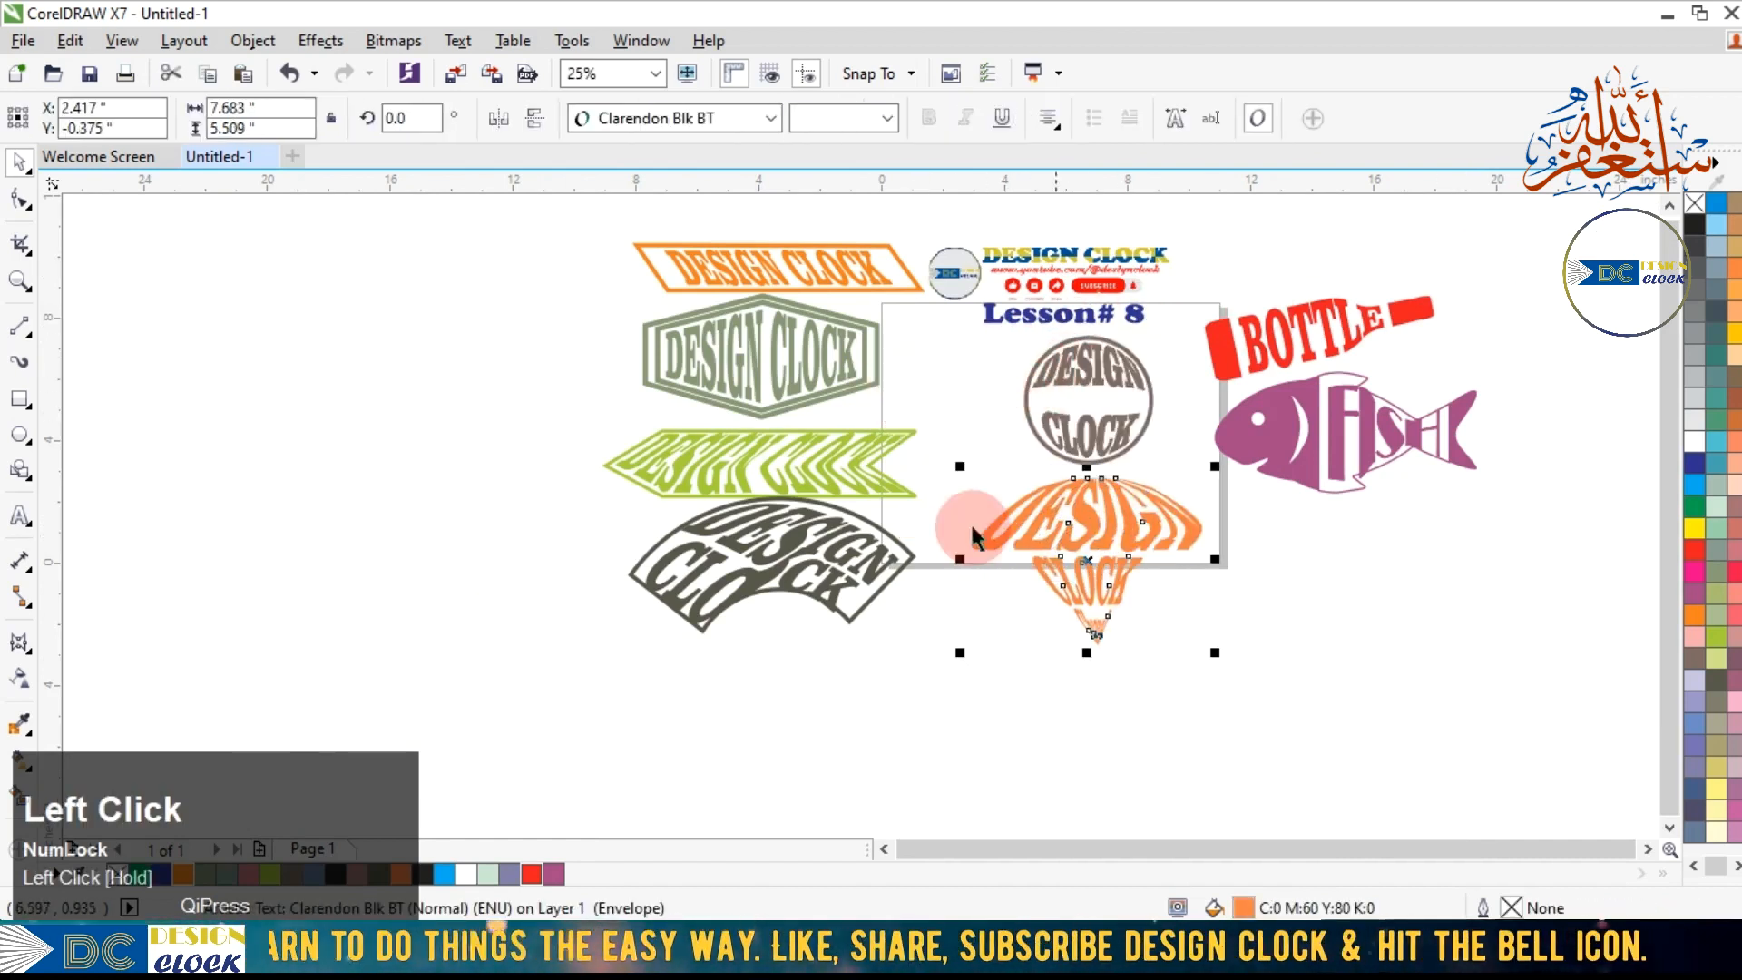
{"action": "left_click_drag", "start_coordinate": [821, 549], "coordinate": [839, 576]}
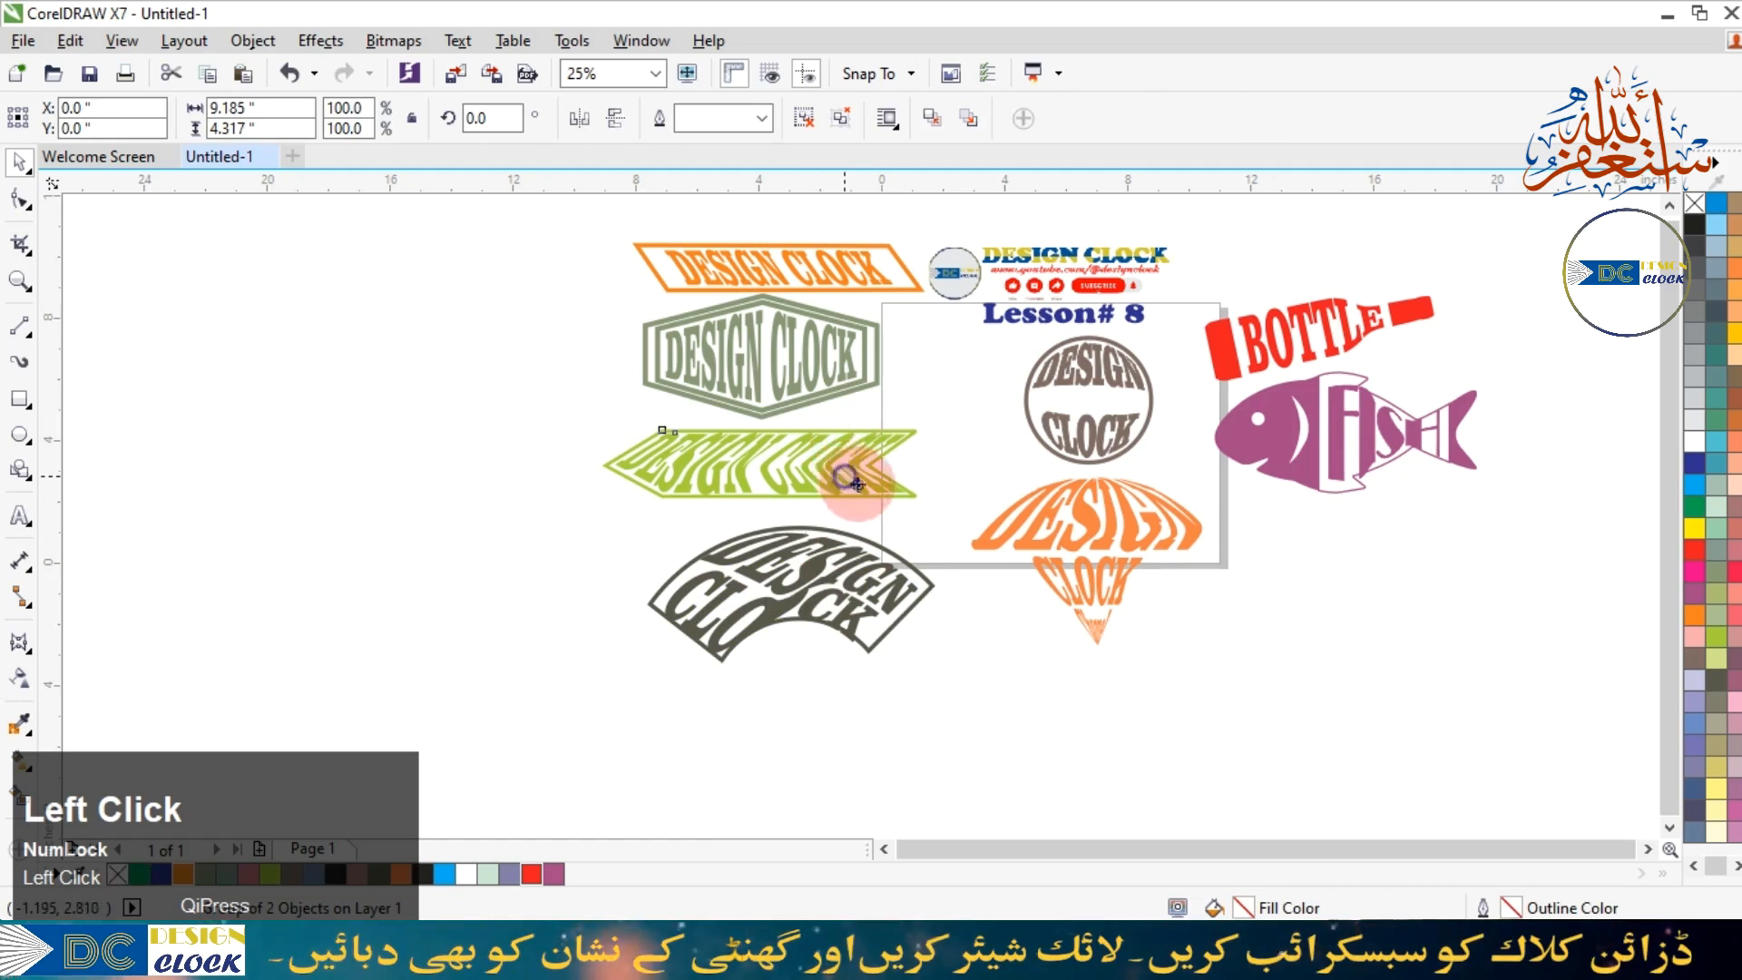
{"action": "left_click_drag", "start_coordinate": [844, 440], "coordinate": [862, 454]}
{"action": "left_click_drag", "start_coordinate": [805, 365], "coordinate": [877, 388]}
{"action": "left_click_drag", "start_coordinate": [835, 270], "coordinate": [829, 285]}
Move the fish and BOTTLE designs down, leaving a clear gap between them.
{"action": "left_click_drag", "start_coordinate": [1348, 434], "coordinate": [1357, 517]}
{"action": "left_click_drag", "start_coordinate": [1334, 356], "coordinate": [1313, 403]}
{"action": "left_click", "coordinate": [1586, 454]}
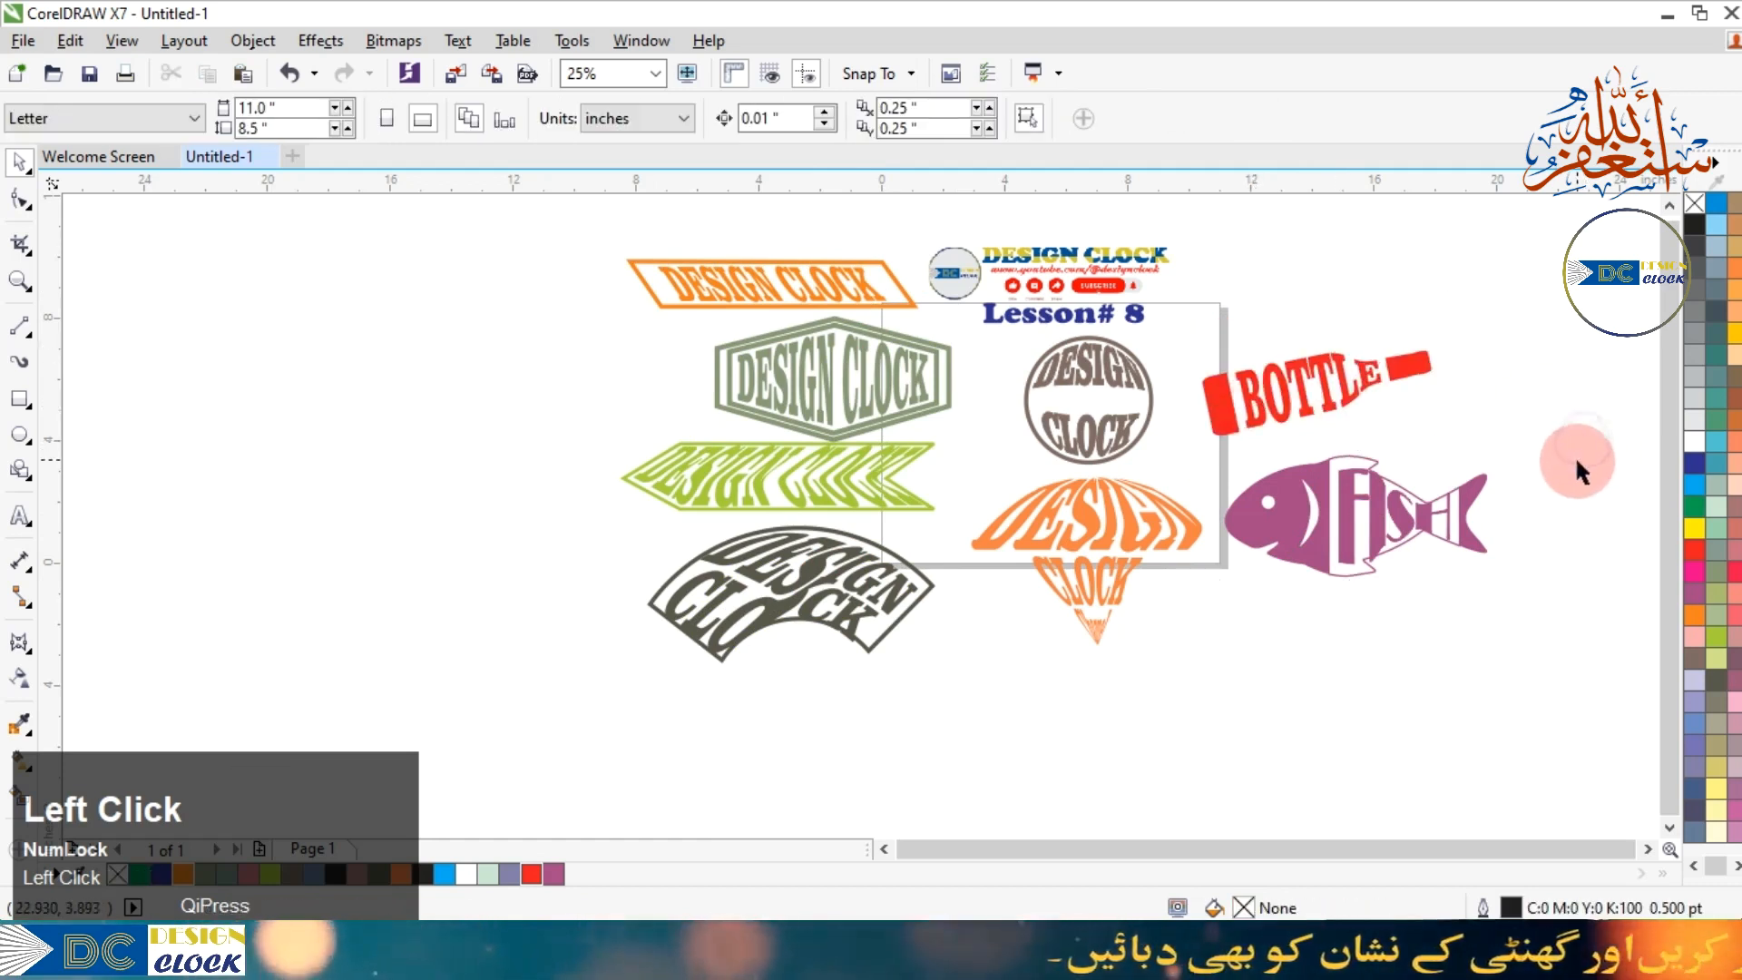
Move the arched DESIGN CLOCK design up and slightly right, and shift the hexagonal design left to even out their column.
{"action": "left_click", "coordinate": [654, 74]}
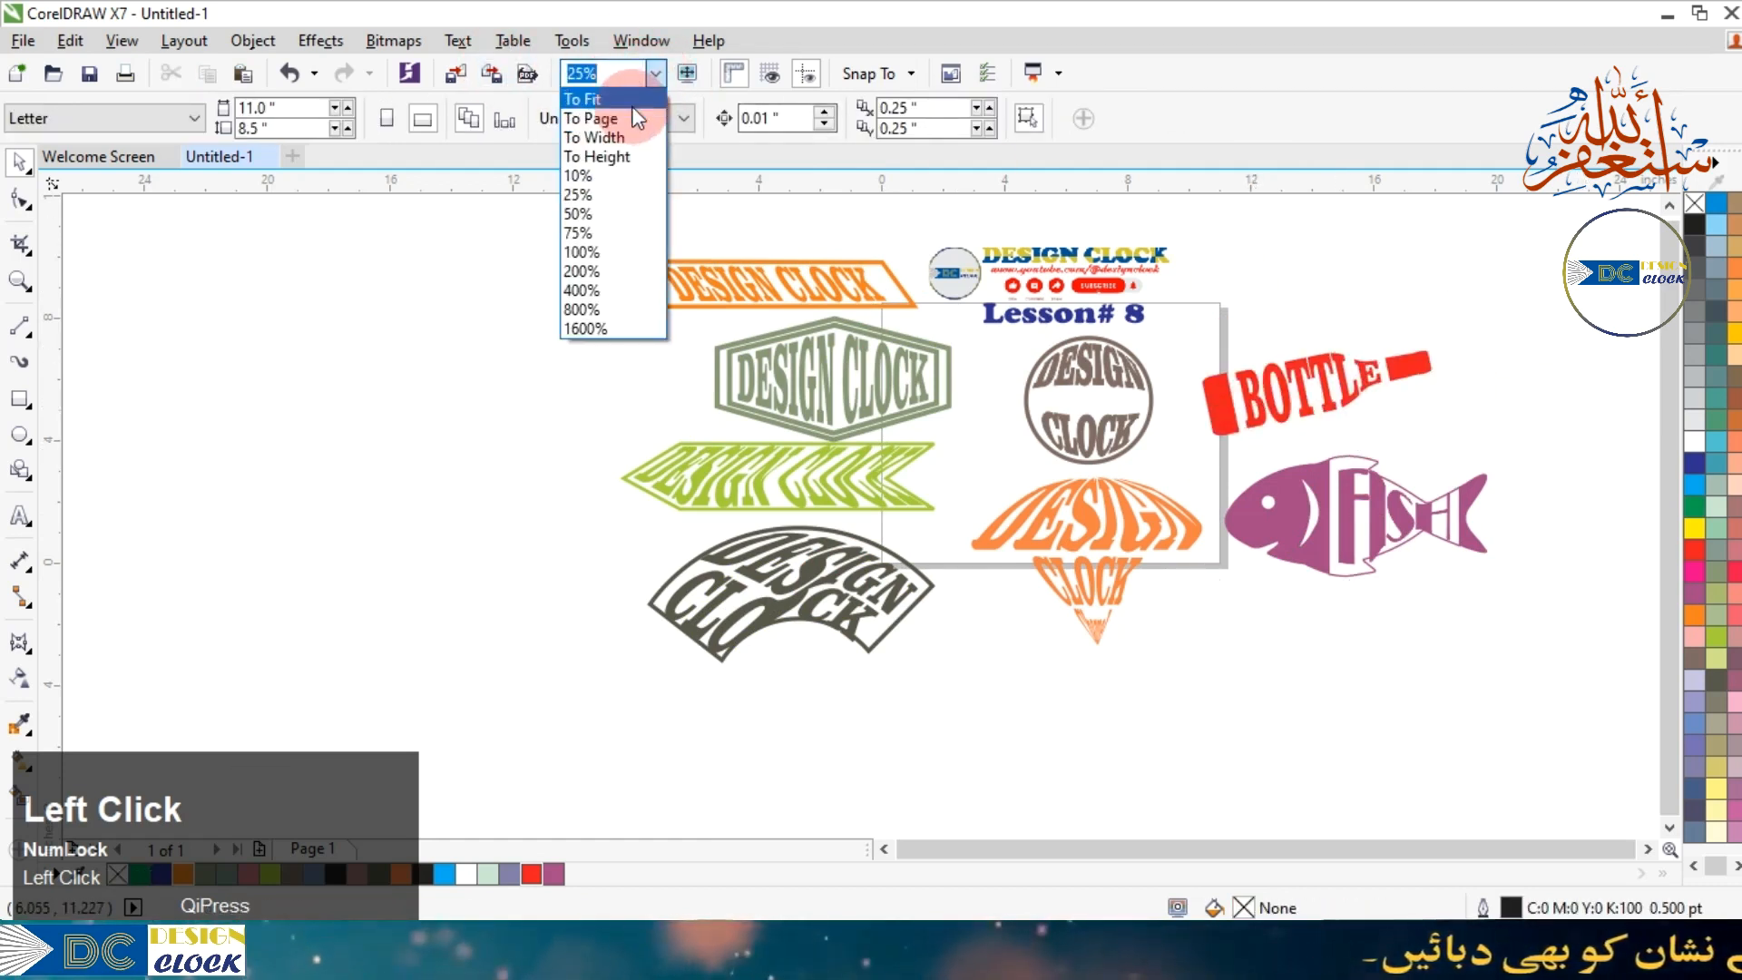
{"action": "left_click", "coordinate": [626, 100]}
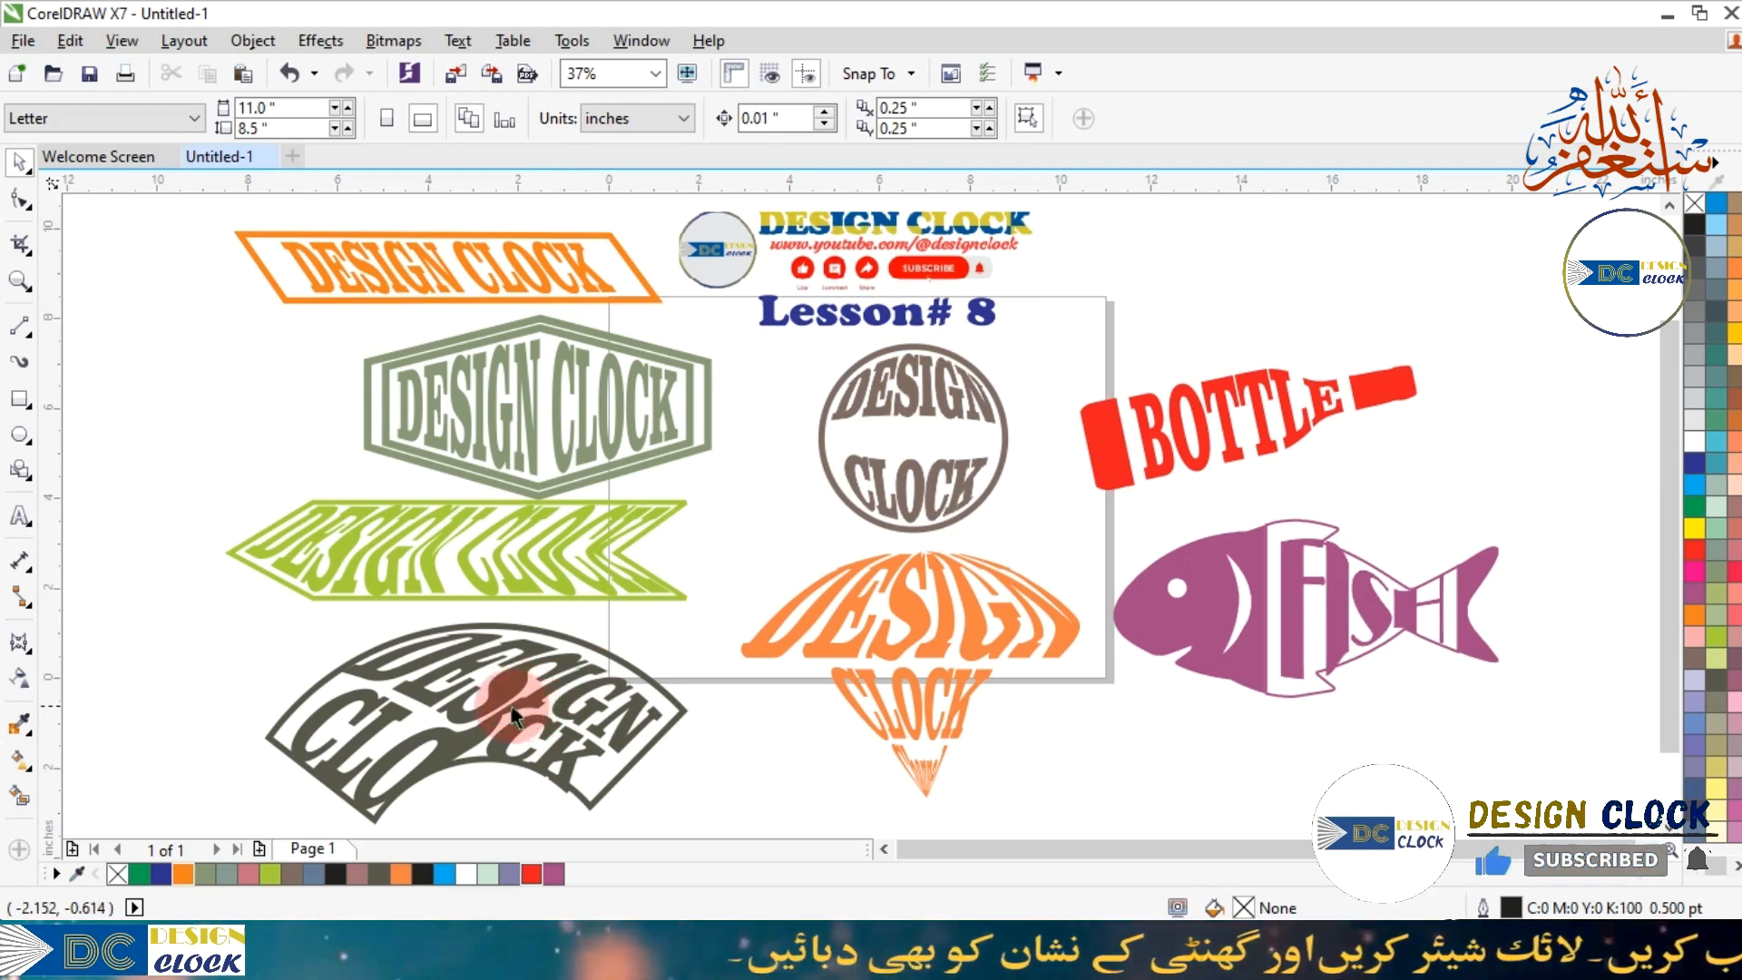
{"action": "left_click_drag", "start_coordinate": [529, 717], "coordinate": [529, 683]}
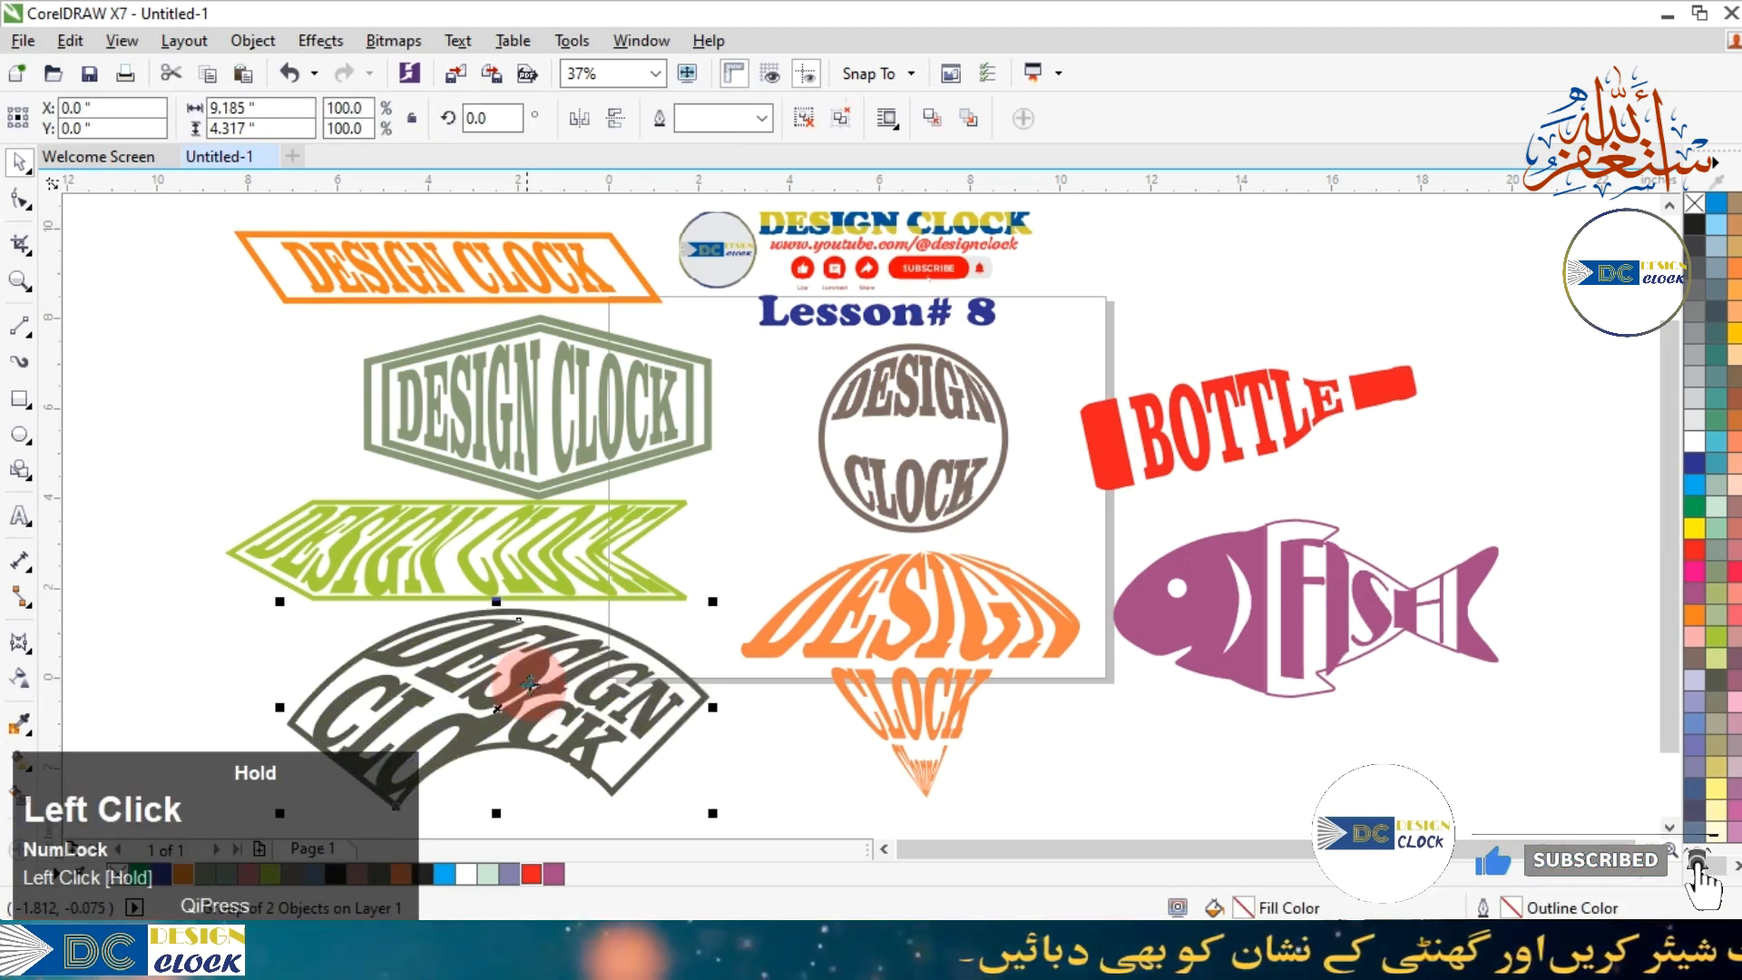
{"action": "left_click", "coordinate": [826, 739]}
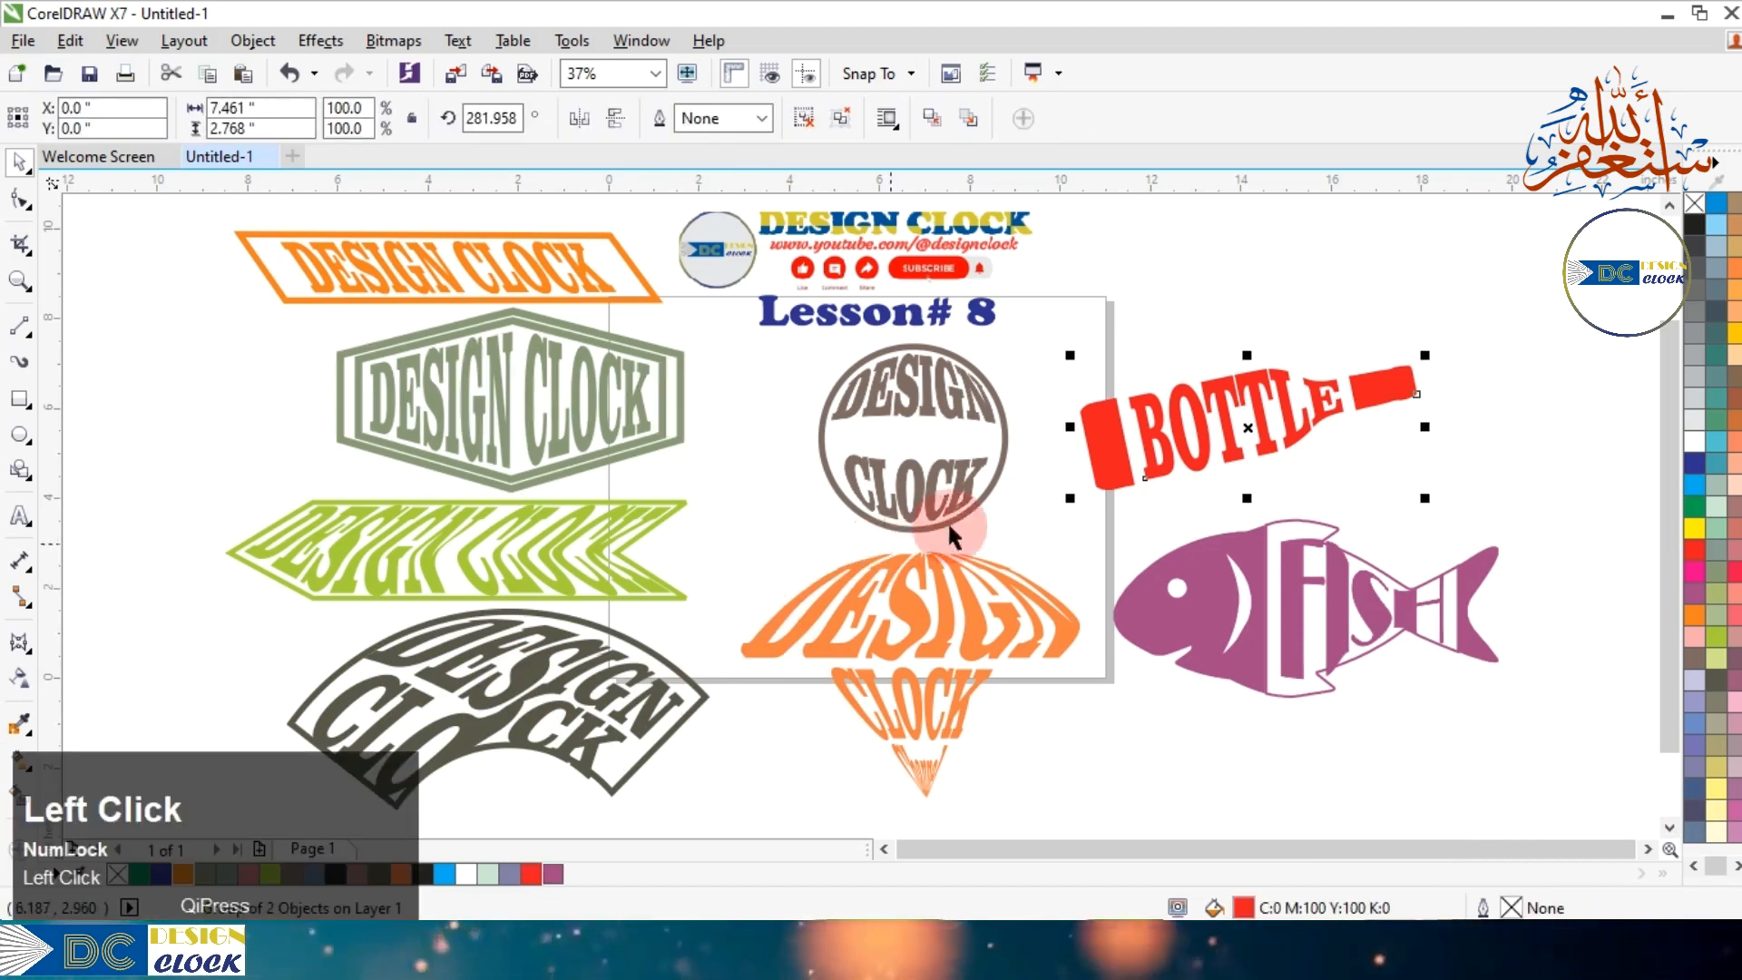
{"action": "left_click", "coordinate": [1487, 457]}
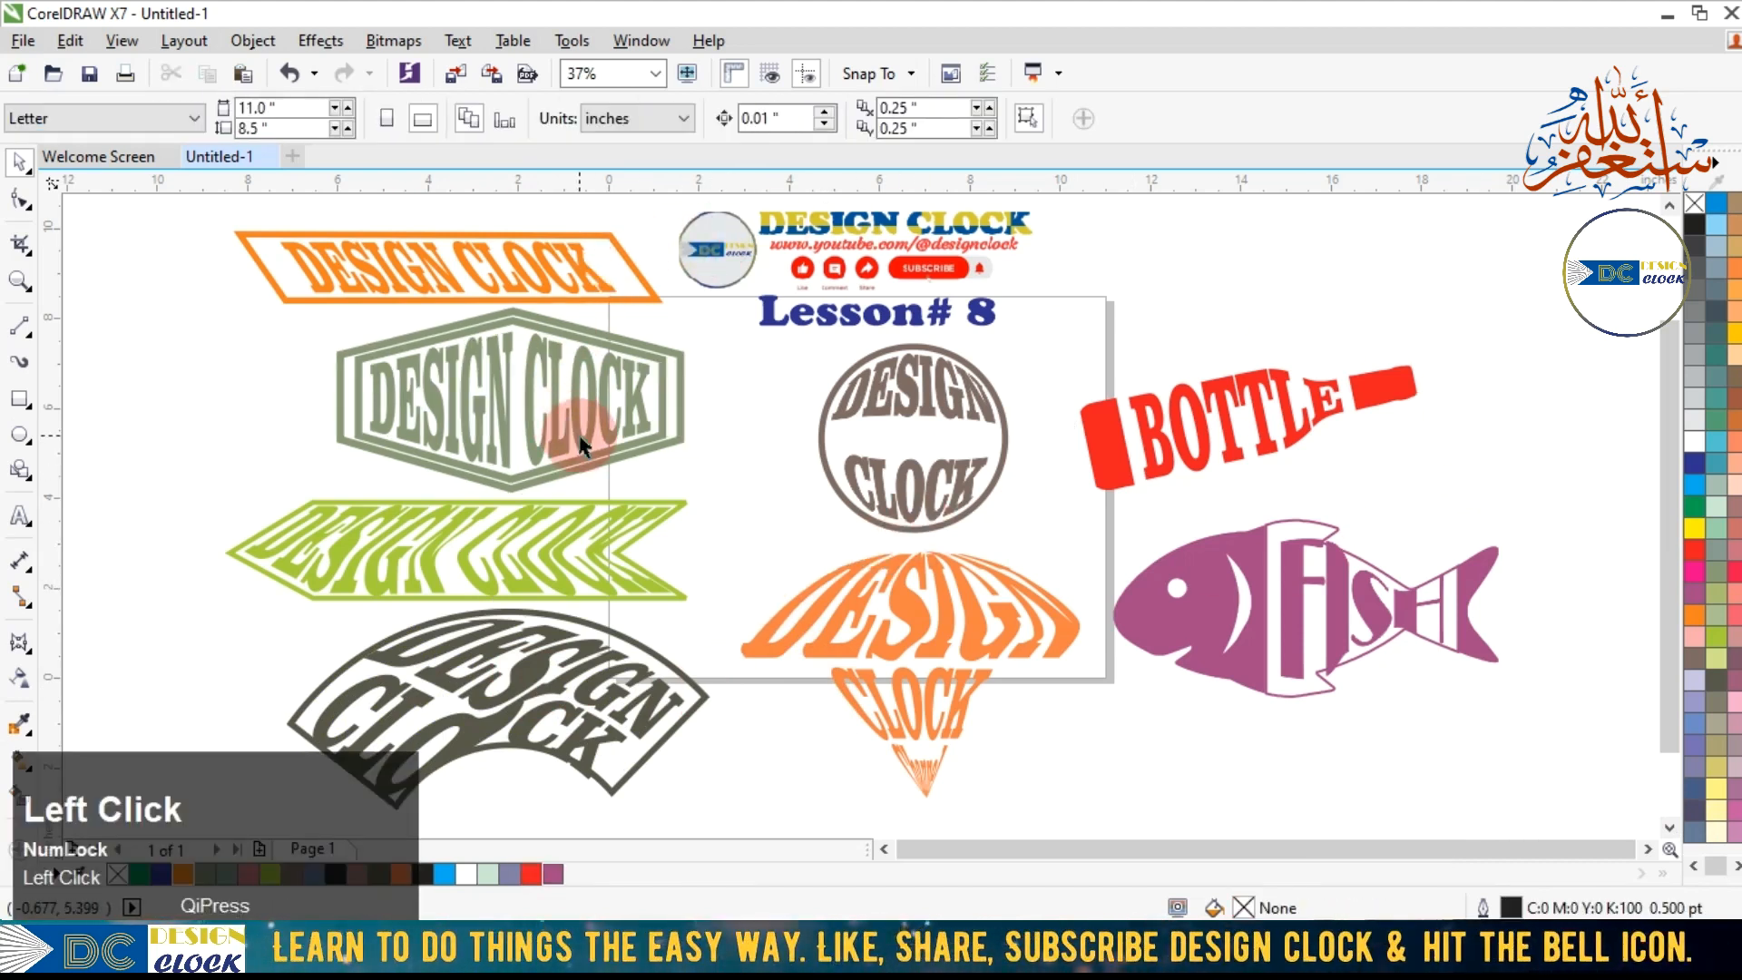